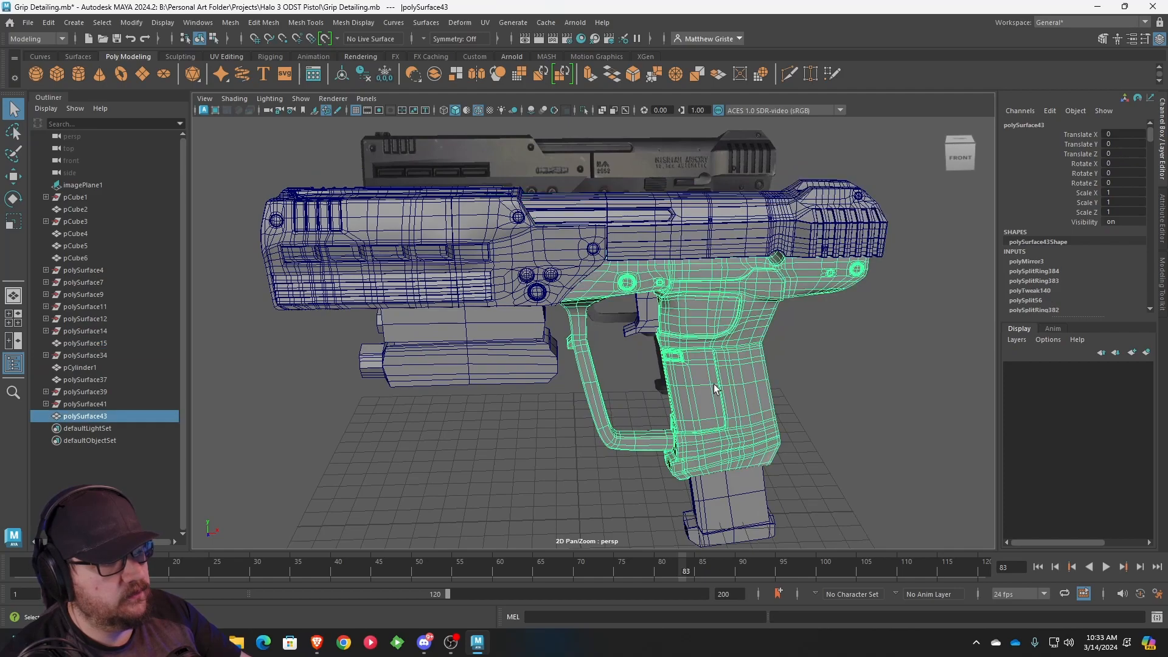
- Examine the pistol model from several angles, checking the trigger, the under-barrel attachment and the magazine
middle_click_drag(749, 350, 724, 317, "alt")
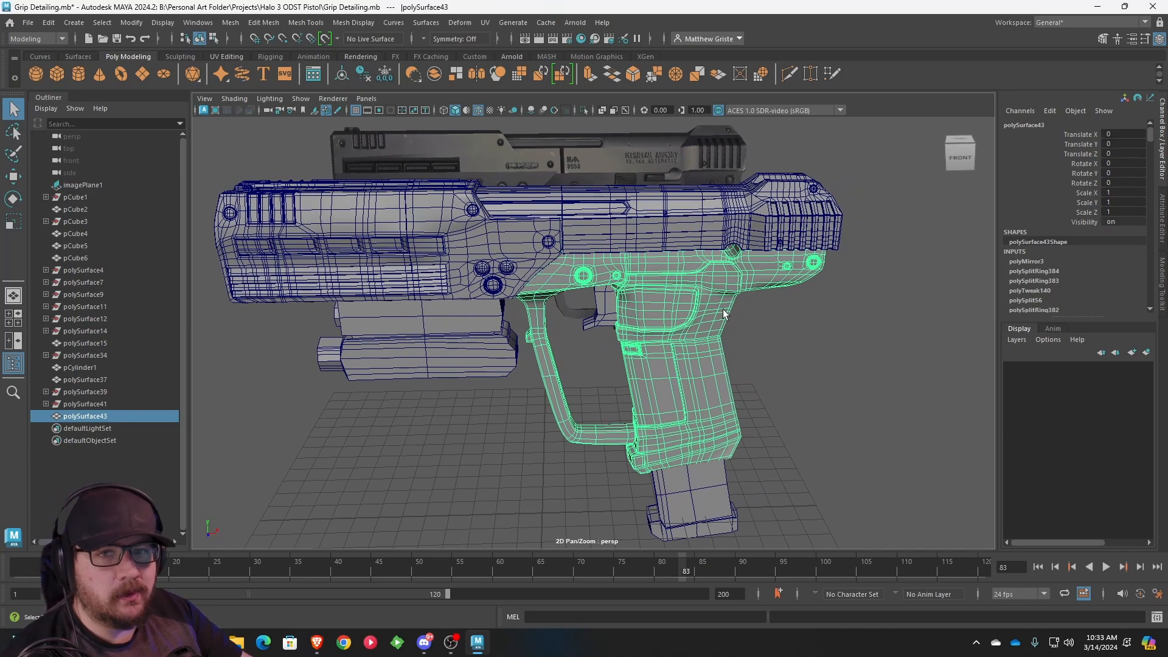
left_click_drag(724, 314, 667, 299, "alt")
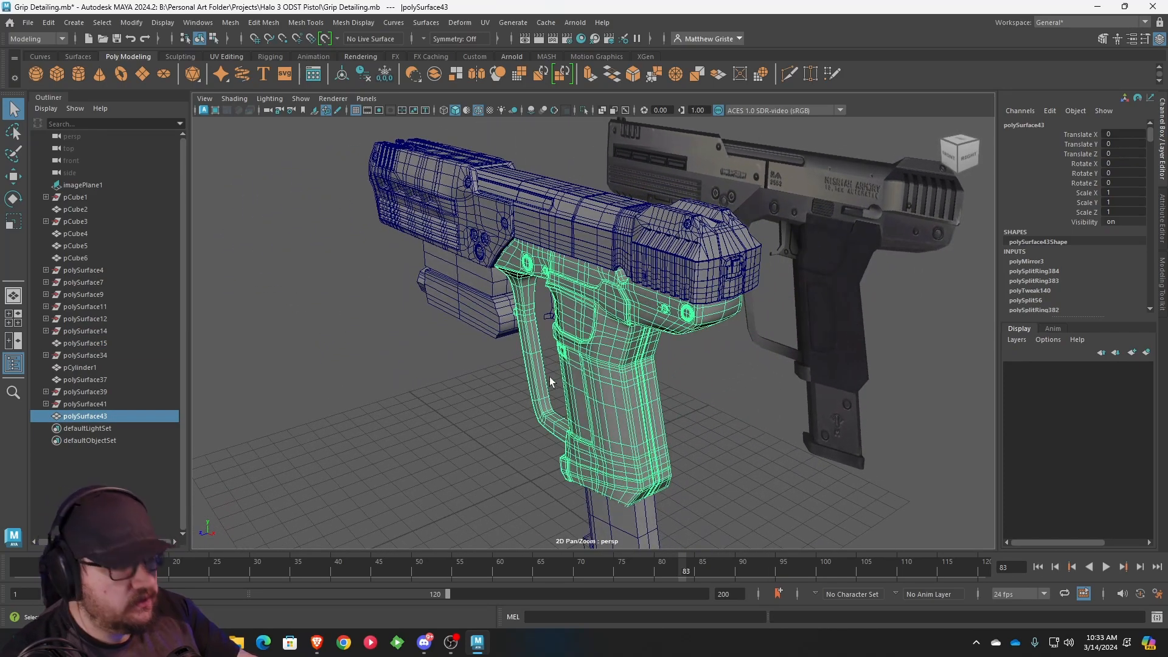
scroll(563, 232, "down", 3)
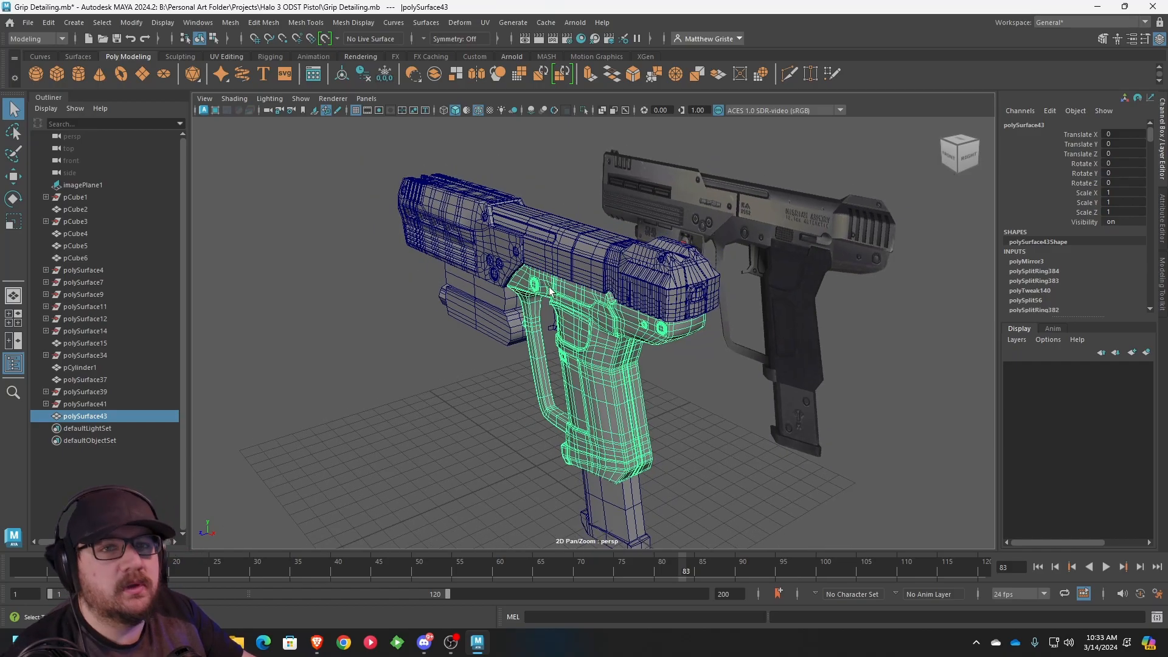
left_click_drag(504, 214, 633, 216, "alt")
middle_click_drag(653, 245, 573, 226, "alt")
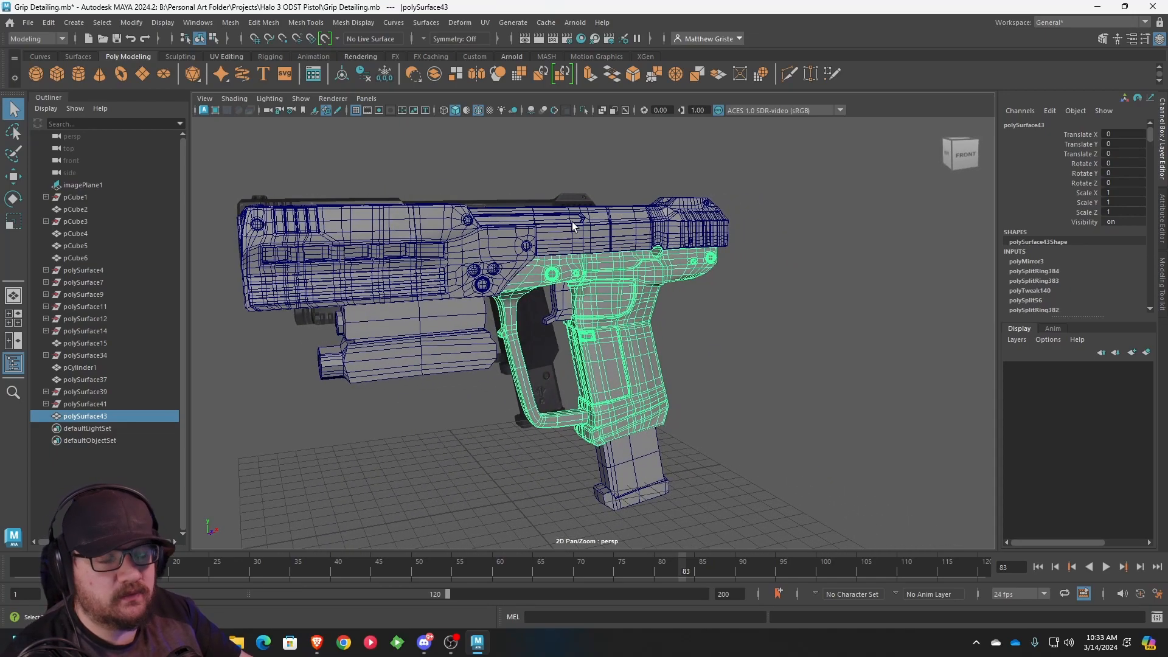
left_click(553, 307)
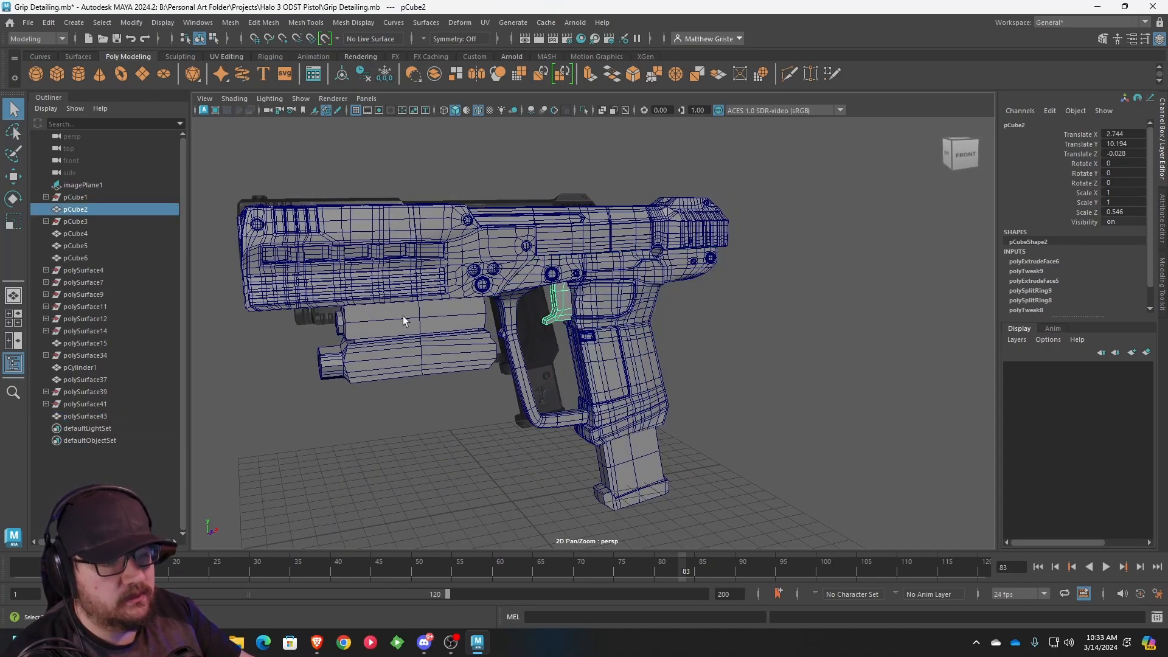
left_click(462, 356)
left_click_drag(308, 307, 621, 308, "alt")
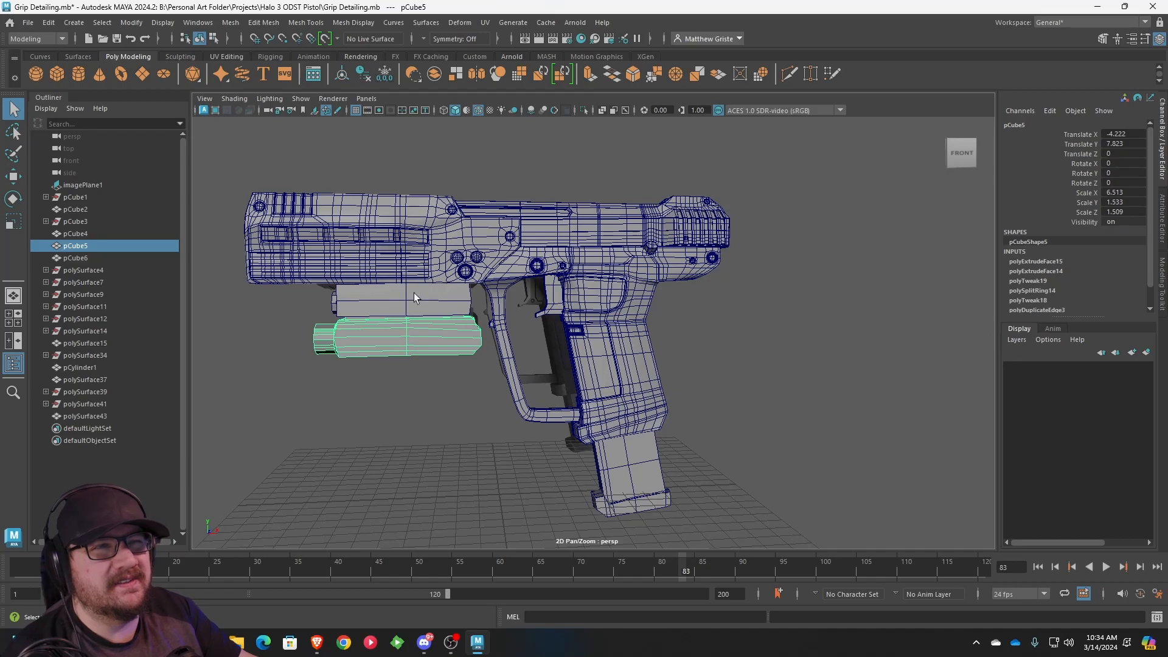
left_click_drag(453, 288, 566, 298, "alt")
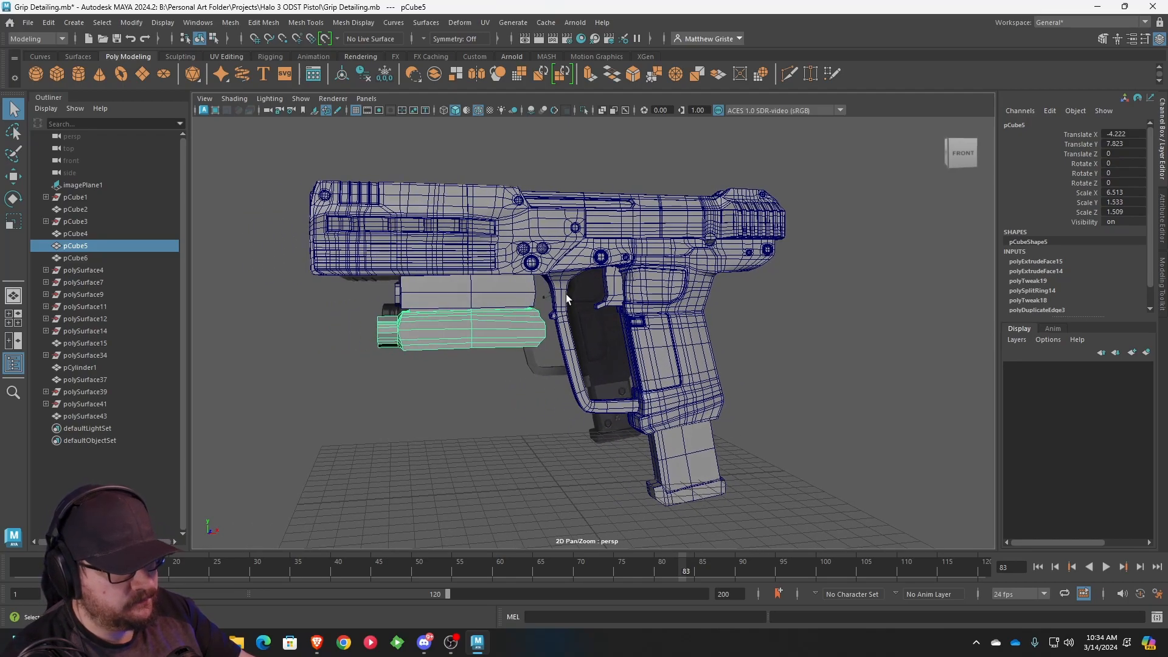
left_click(709, 444)
left_click_drag(712, 443, 489, 249, "alt")
middle_click_drag(629, 327, 462, 198, "alt")
right_click_drag(462, 198, 488, 204, "alt")
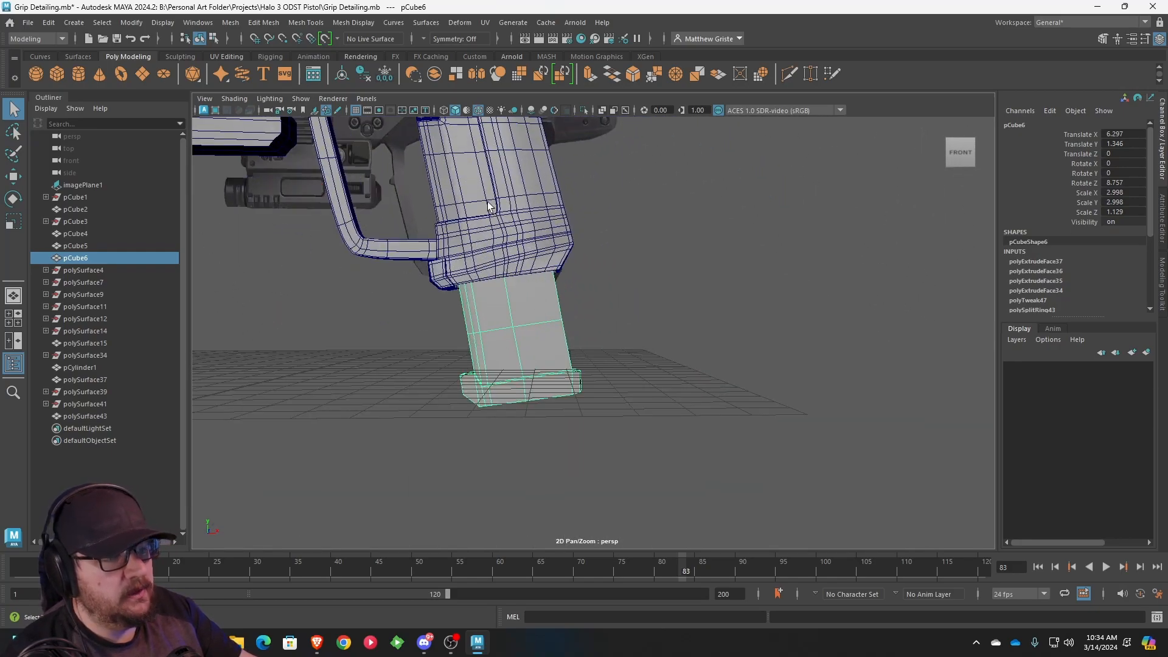
middle_click_drag(487, 204, 613, 292, "alt")
right_click_drag(613, 292, 493, 225, "alt")
- Save the scene as a new file named Accessory Detailing.mb in the Halo 3 ODST Pistol folder
left_click(28, 22)
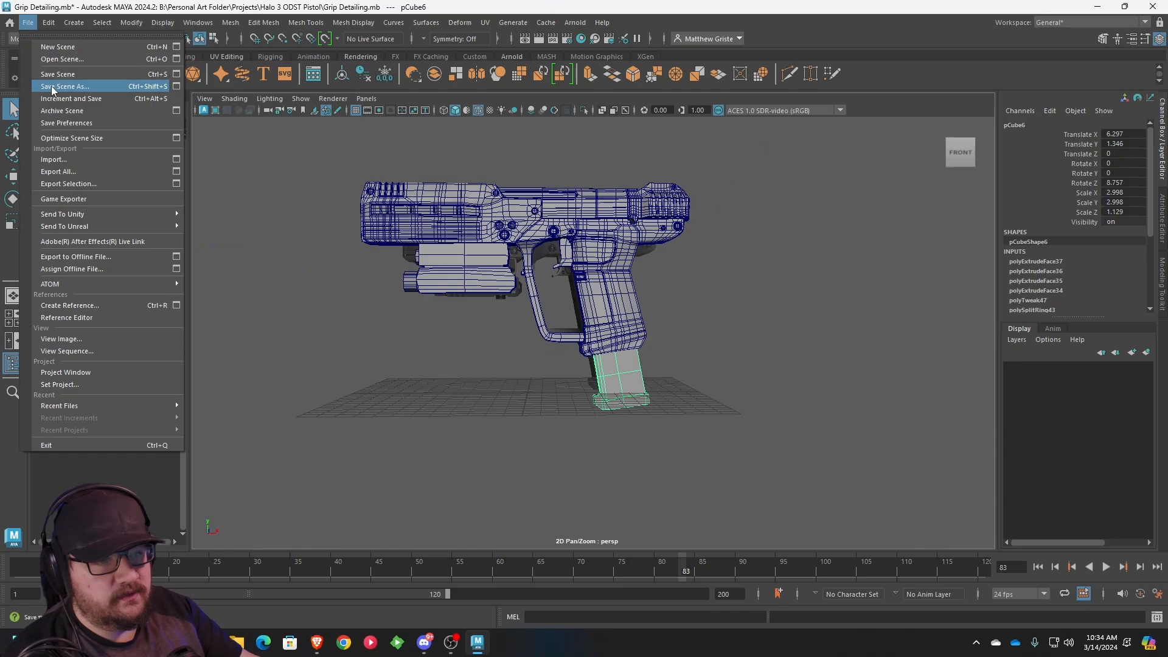
left_click(51, 86)
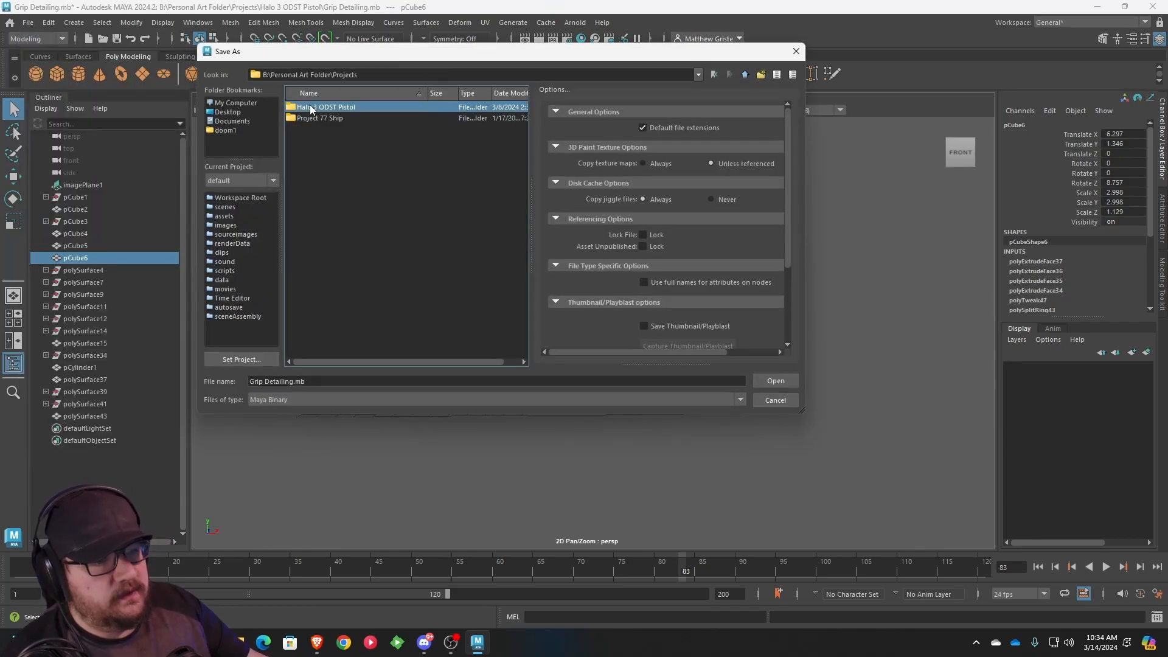
left_click(294, 381)
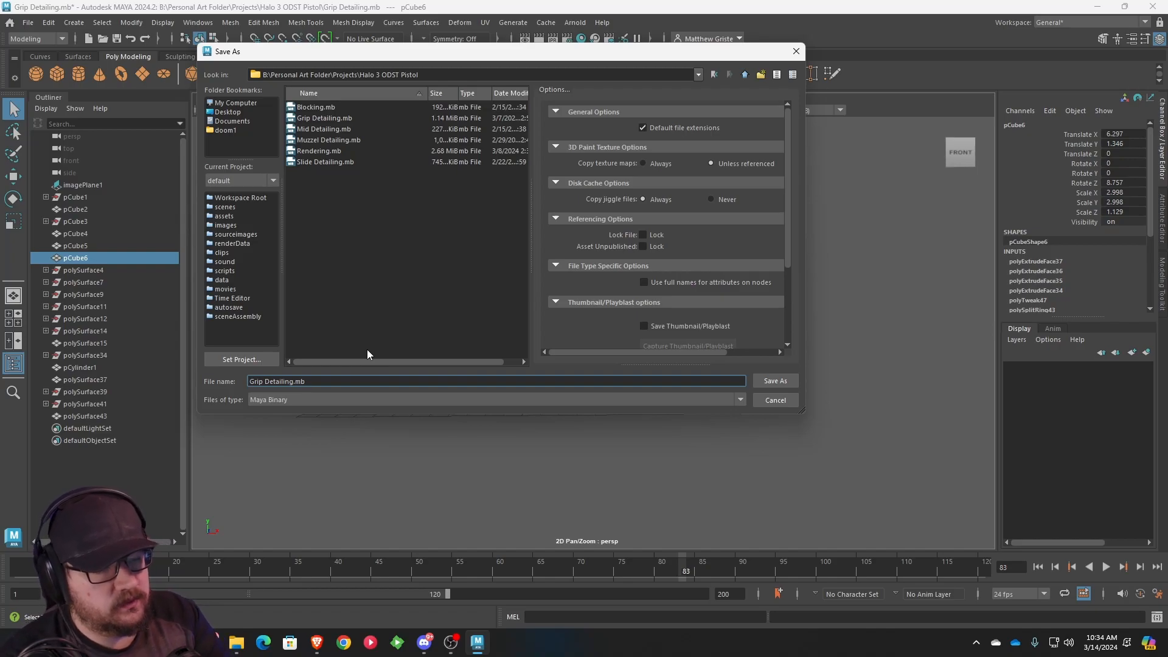
key("BackSpace")
key("BackSpace")
key("BackSpace")
key("BackSpace")
key("BackSpace")
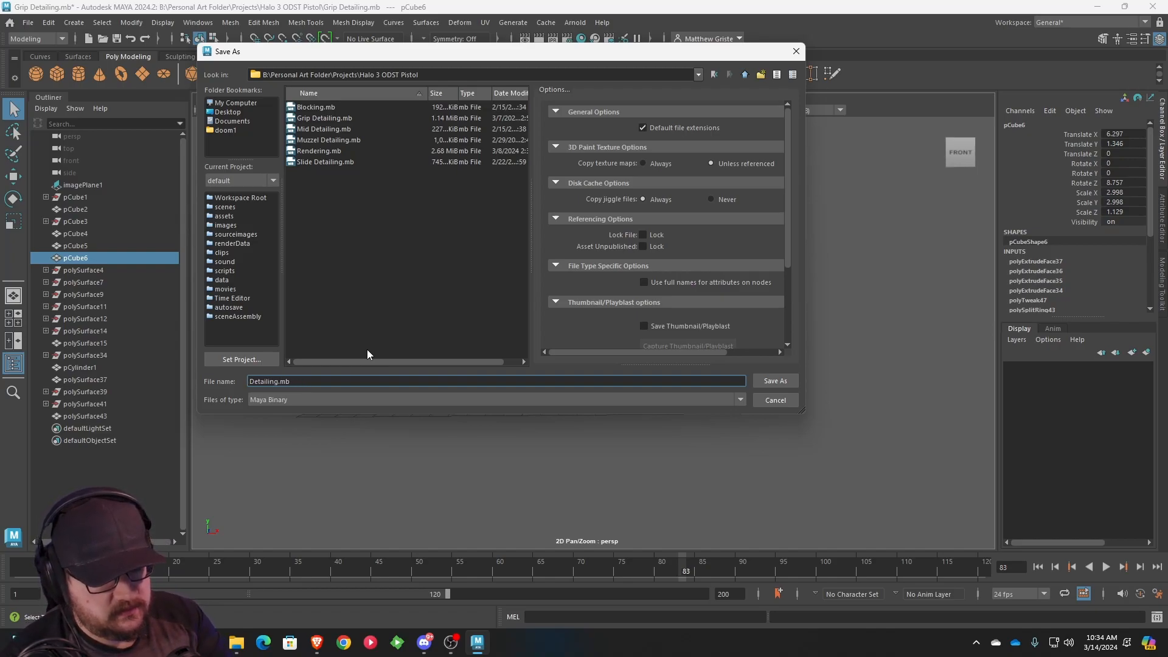
type("Acce")
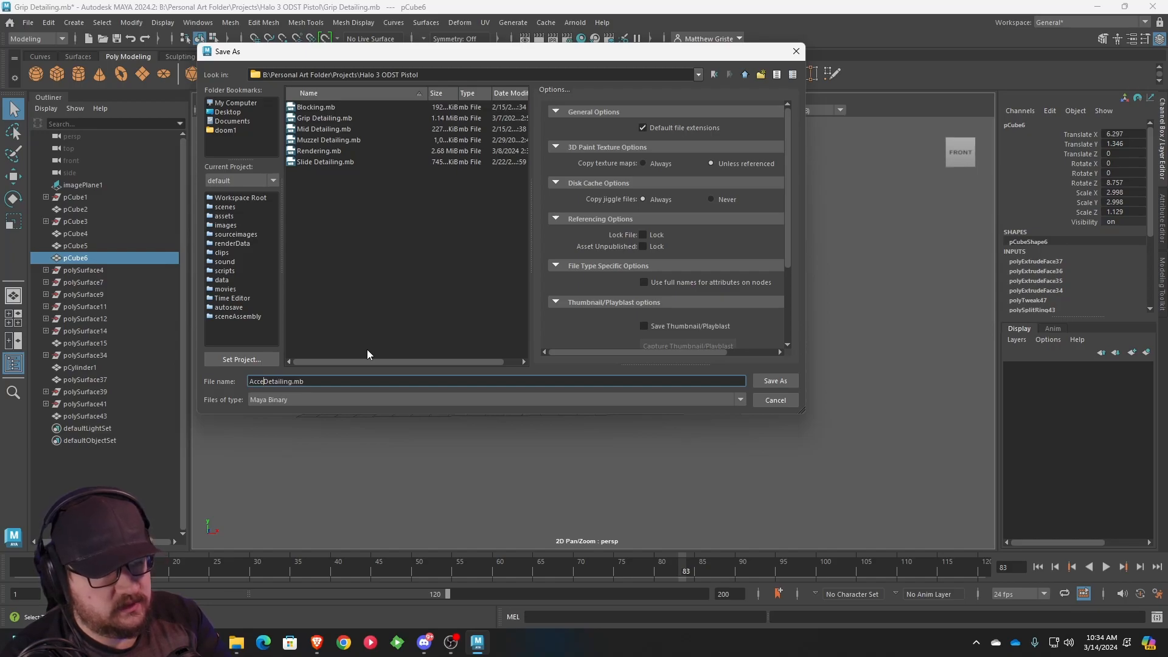
type("ssory")
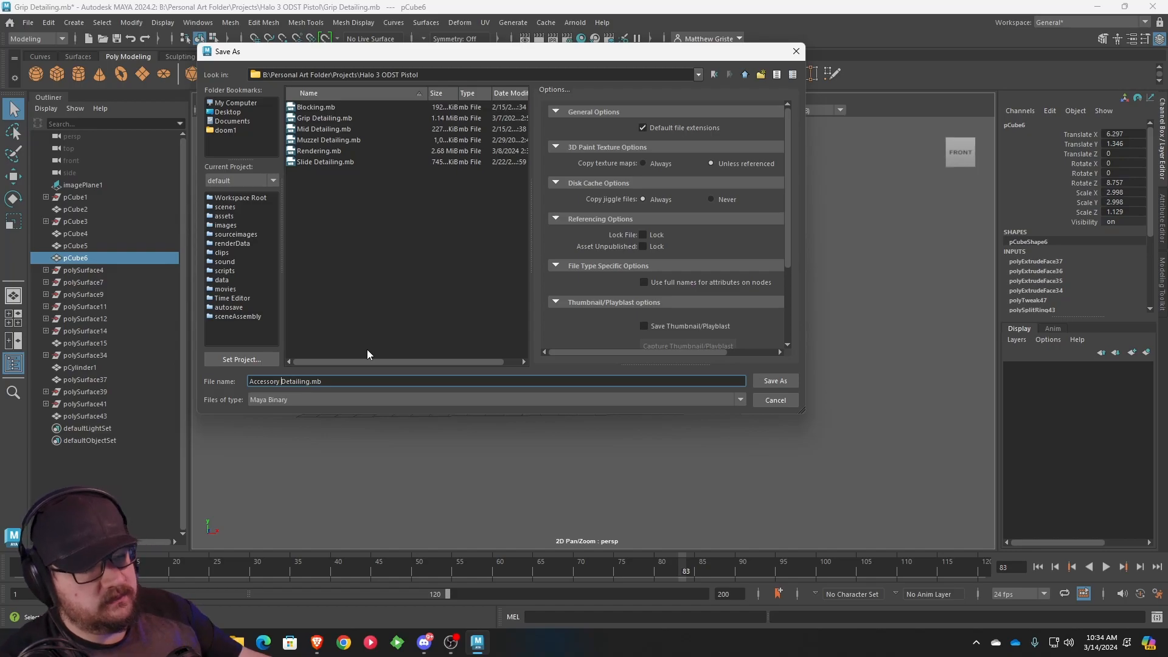
left_click(767, 381)
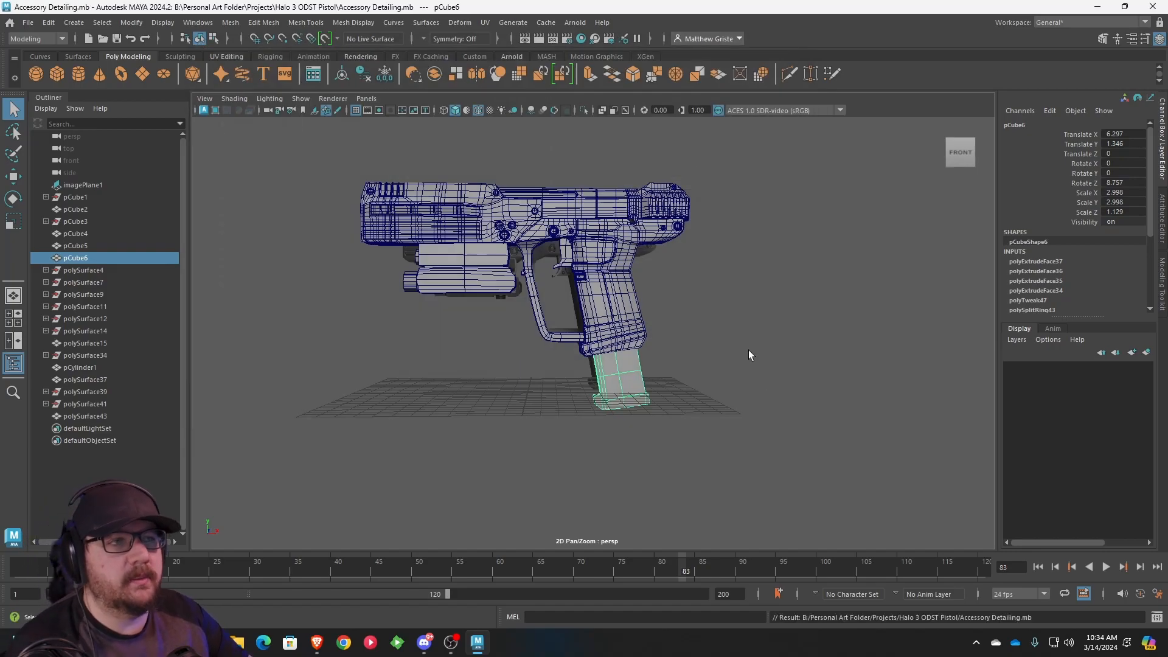
- Isolate the trigger mesh together with the reference image plane in the perspective view
middle_click_drag(539, 248, 615, 308, "alt")
right_click_drag(615, 308, 761, 304, "alt")
middle_click_drag(760, 304, 649, 302, "alt")
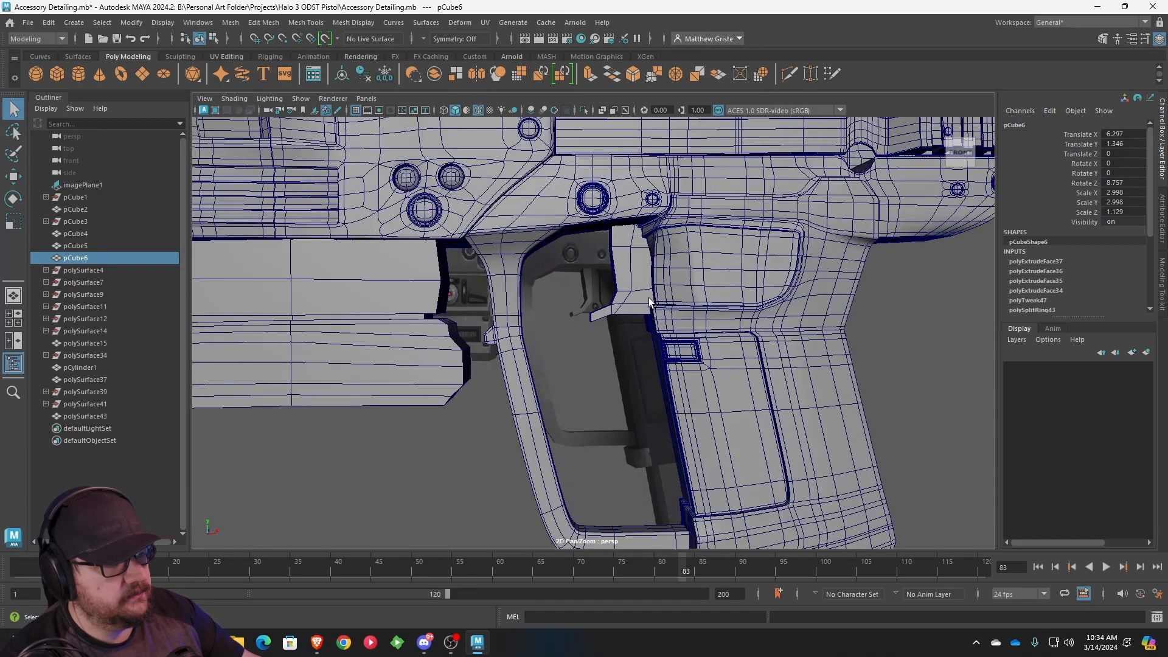
left_click_drag(739, 283, 600, 275, "alt")
left_click(604, 266)
scroll(589, 418, "down", 5)
left_click_drag(644, 382, 584, 380, "alt")
scroll(633, 406, "up", 3)
scroll(504, 324, "up", 2)
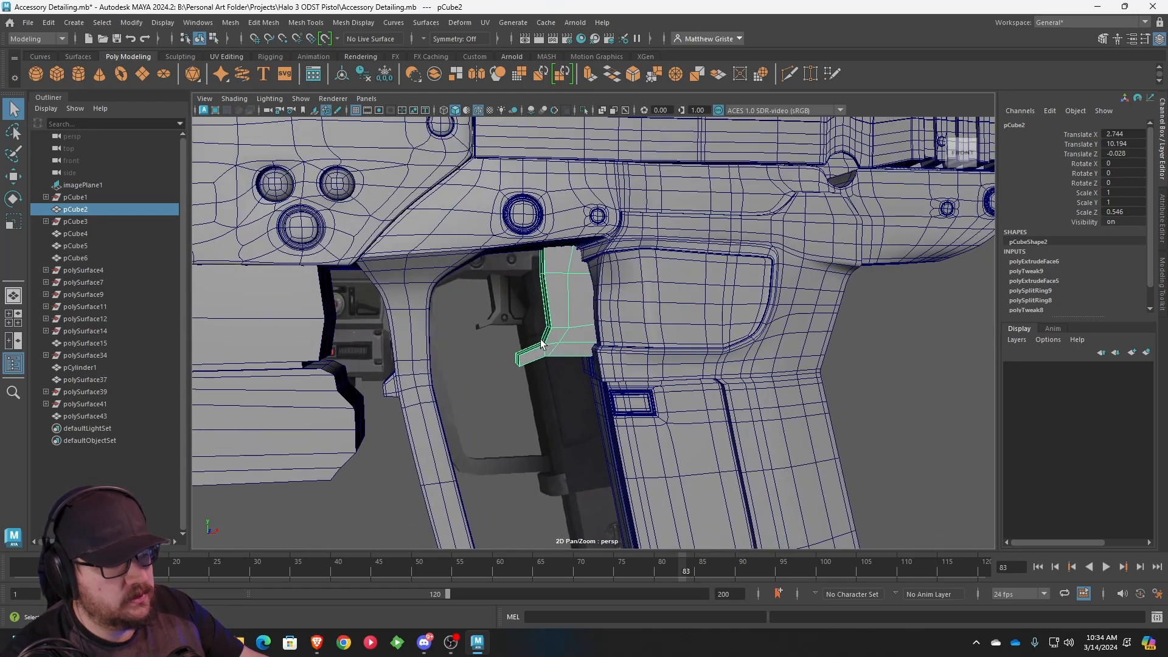
left_click(495, 294, "shift")
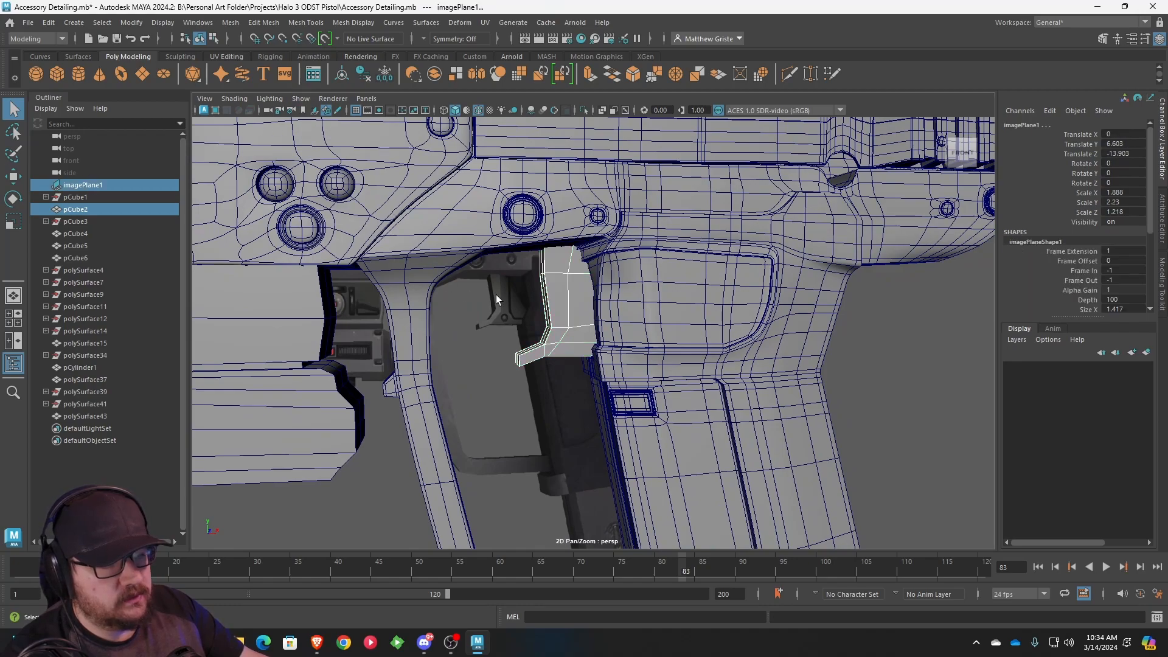
left_click(301, 98)
mouse_move(359, 121)
left_click(467, 132)
- Select the trigger's lower side faces and scale them slightly along the trigger's thickness
left_click_drag(585, 230, 372, 313, "alt")
middle_click_drag(373, 312, 432, 295, "alt")
left_click_drag(433, 295, 460, 243, "alt")
middle_click_drag(461, 244, 480, 340, "alt")
right_click_drag(348, 262, 352, 297)
left_click(379, 265)
mouse_move(379, 265)
left_mouse_down("alt")
mouse_move(480, 279)
mouse_move(364, 265)
mouse_move(396, 274)
left_mouse_up("alt")
left_click_drag(545, 392, 509, 421, "alt")
key("e")
key("r")
left_click_drag(434, 364, 429, 360)
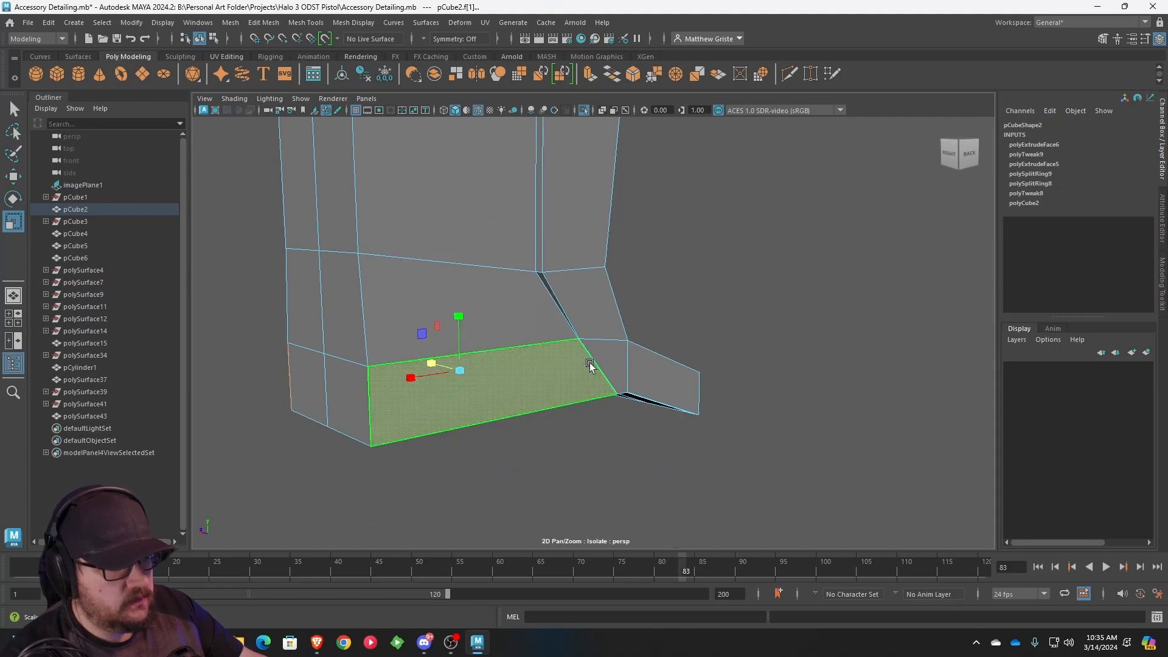
- Delete the faces of the trigger's back half, leaving only the front-facing half
left_click_drag(586, 365, 510, 354, "alt")
middle_click_drag(510, 354, 470, 334, "alt")
right_click_drag(470, 334, 528, 390, "alt")
left_click_drag(528, 388, 624, 409, "alt")
middle_click_drag(623, 409, 701, 348, "alt")
right_click_drag(701, 349, 543, 391, "alt")
left_click_drag(543, 390, 599, 339, "alt")
right_click_drag(599, 339, 576, 312, "alt")
middle_click_drag(576, 313, 562, 344, "alt")
right_click_drag(561, 280, 564, 315)
left_click_drag(625, 440, 469, 274)
left_click(571, 149)
right_click_drag(469, 274, 623, 393, "alt")
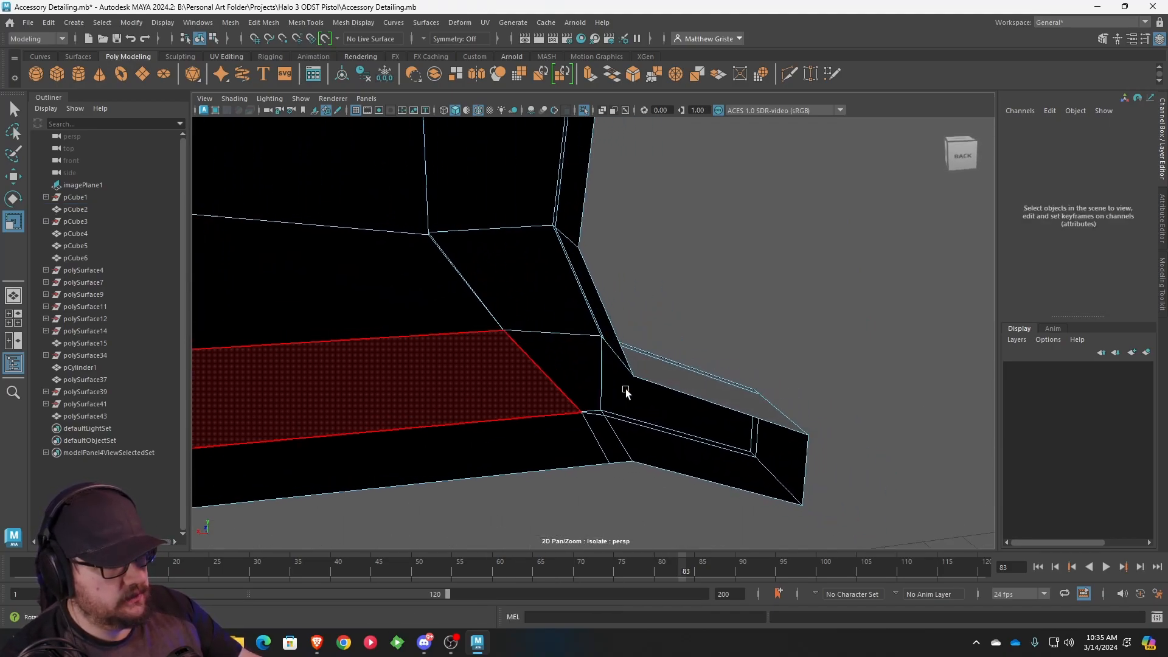
- Move the trigger's large lower side face inward along the Z axis
left_click_drag(624, 390, 618, 394, "alt")
middle_click_drag(618, 393, 855, 292, "alt")
left_click(605, 433)
key("w")
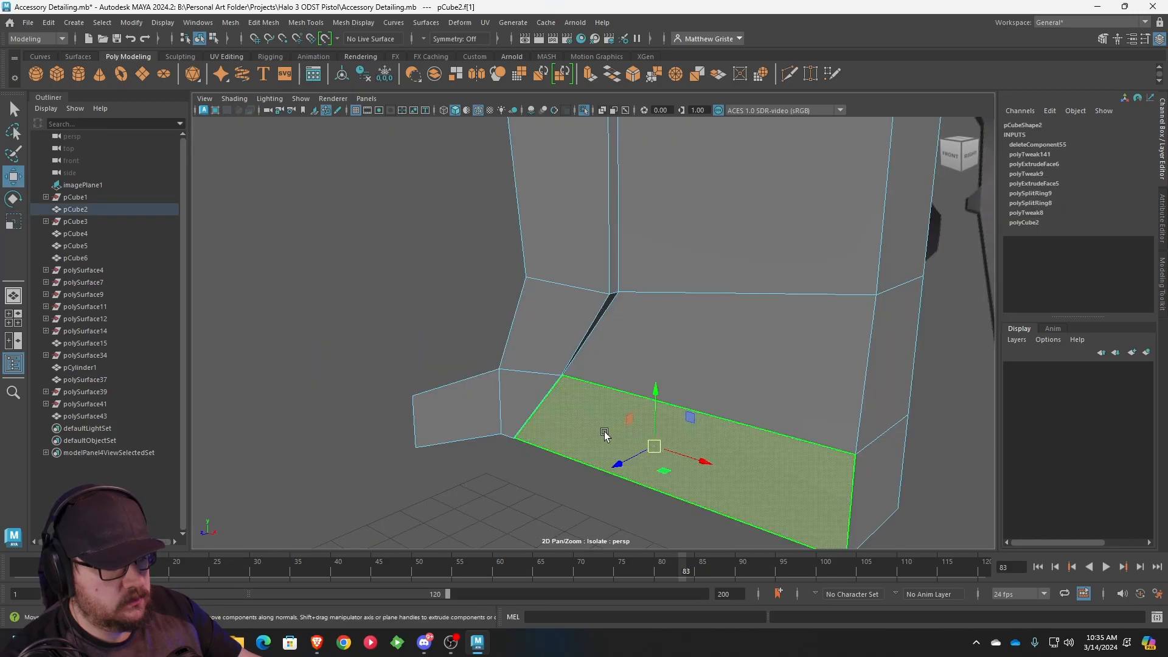
left_click_drag(631, 459, 649, 450)
- Delete the narrow step face beside the trigger's lip and the large lower side face behind it
right_click_drag(586, 402, 581, 322)
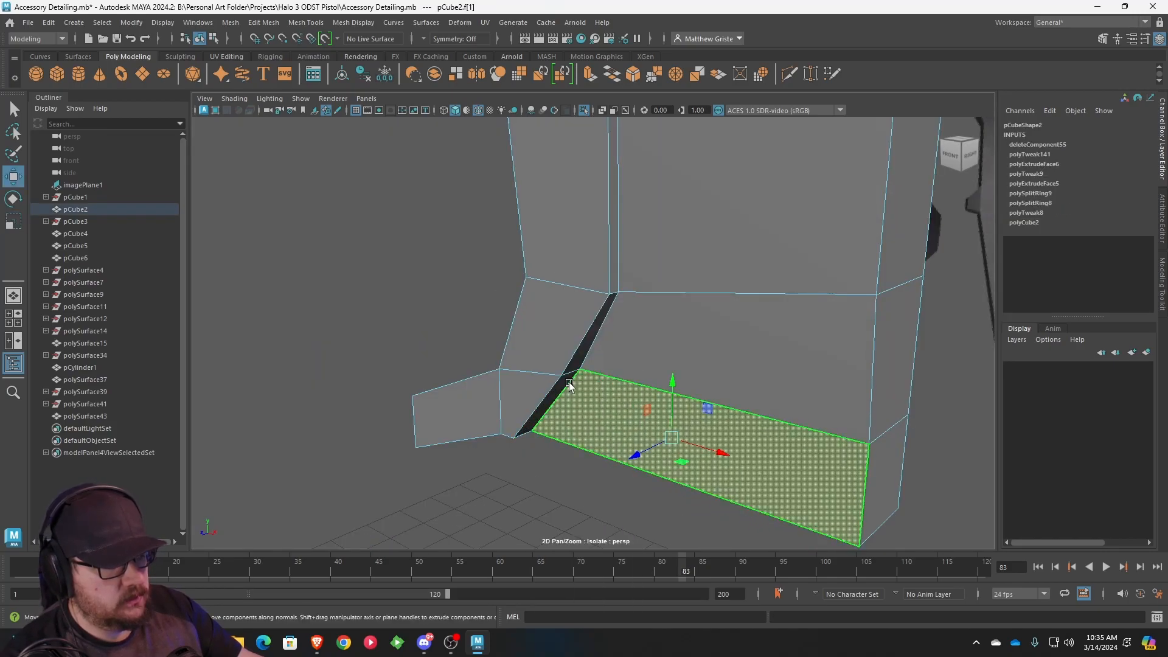
left_click(568, 385)
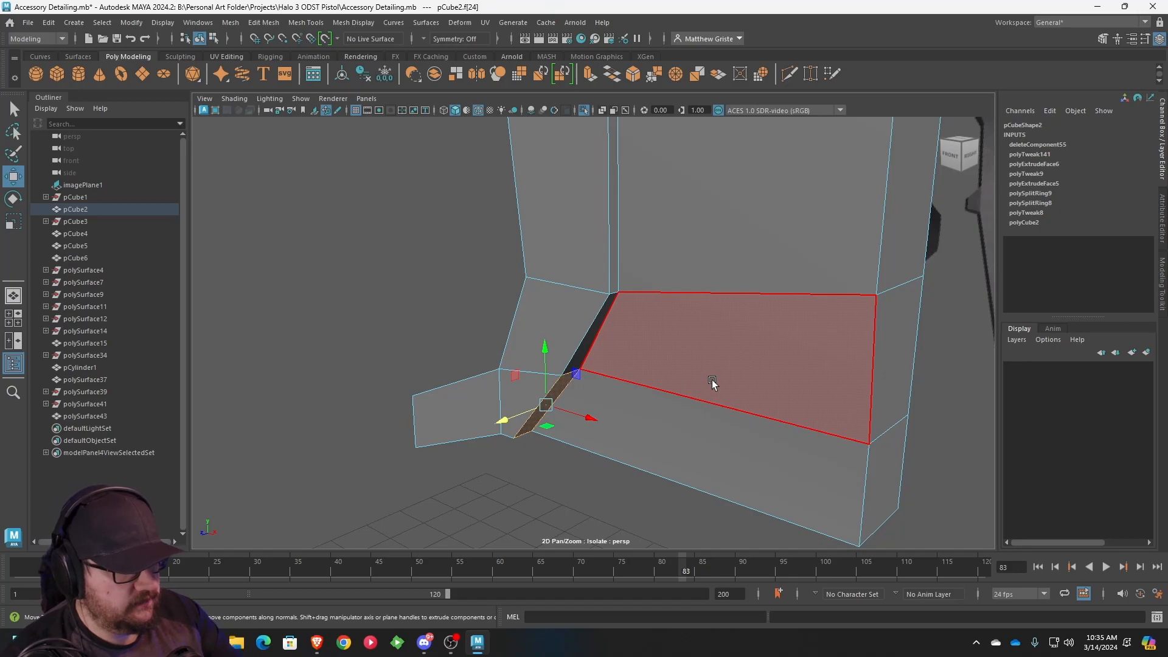
key("Delete")
left_click_drag(702, 366, 661, 342, "alt")
left_click_drag(567, 310, 585, 280, "alt")
left_click(685, 345)
key("Delete")
- Extrude the open edge at the trigger's lower front section about 0.83 along X toward the rear
right_click_drag(585, 280, 586, 358)
right_click_drag(586, 254, 585, 253)
left_click_drag(586, 253, 585, 173, "alt")
left_click(534, 343)
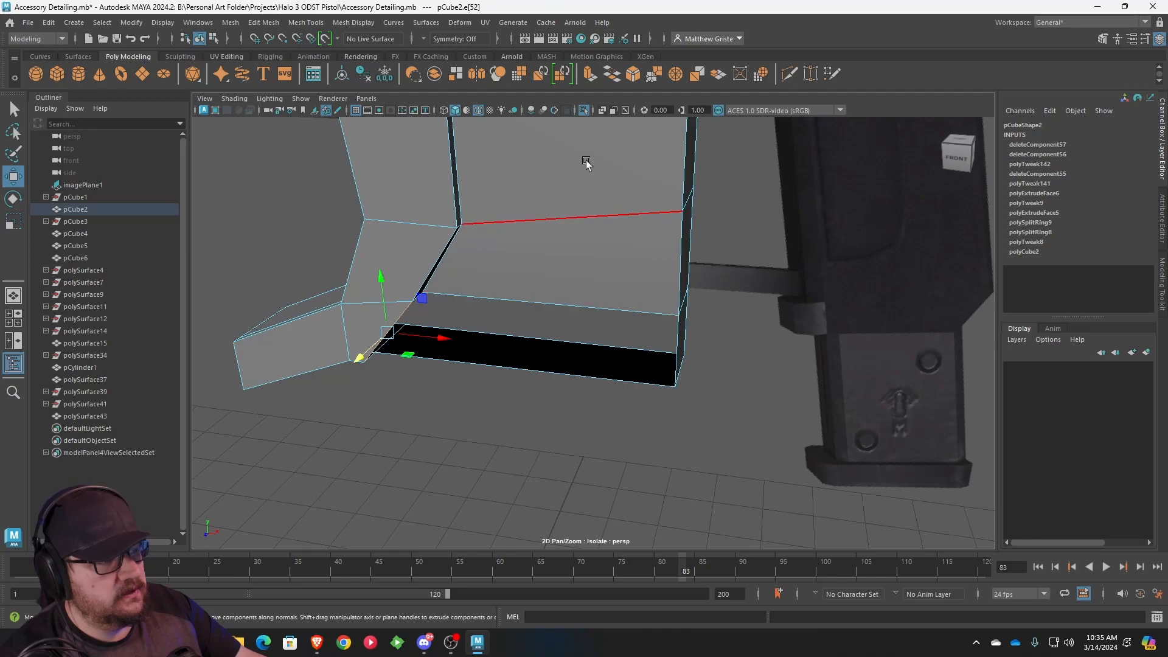
key("ctrl+e")
left_click_drag(490, 302, 491, 287, "alt")
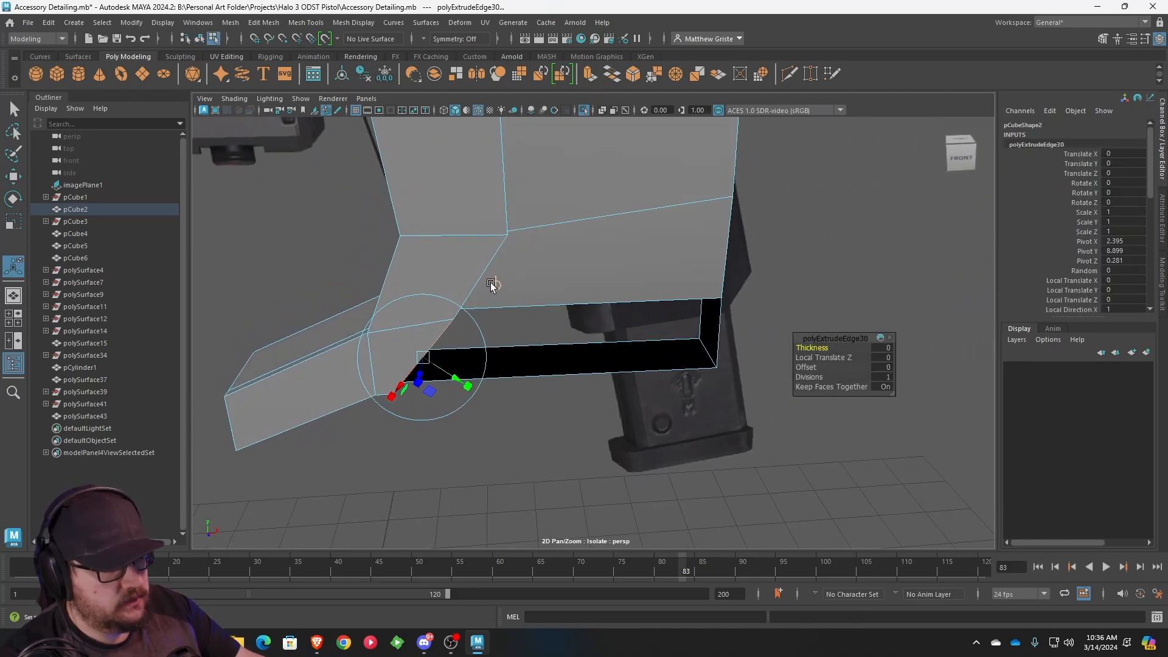
left_click_drag(464, 355, 678, 355)
key("e")
key("r")
key("w")
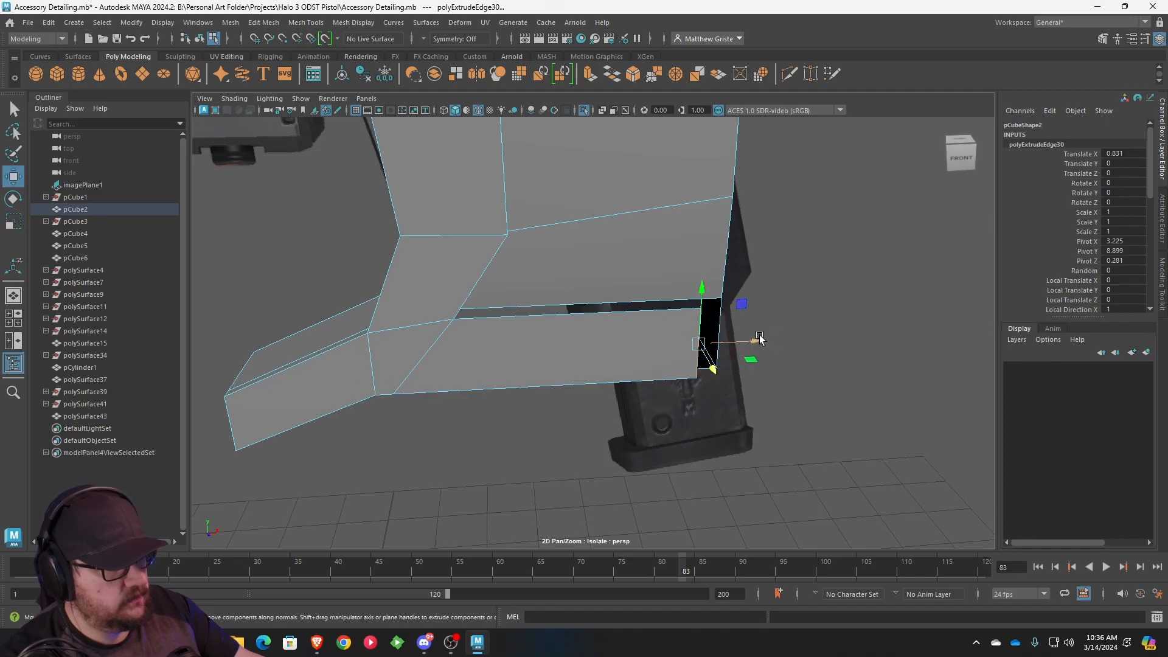
- Move the trigger's lower rear corner edge outward along Z and bridge the gap to the extruded strip
left_click_drag(783, 334, 484, 341, "alt")
right_click_drag(460, 279, 460, 246)
left_click(452, 312)
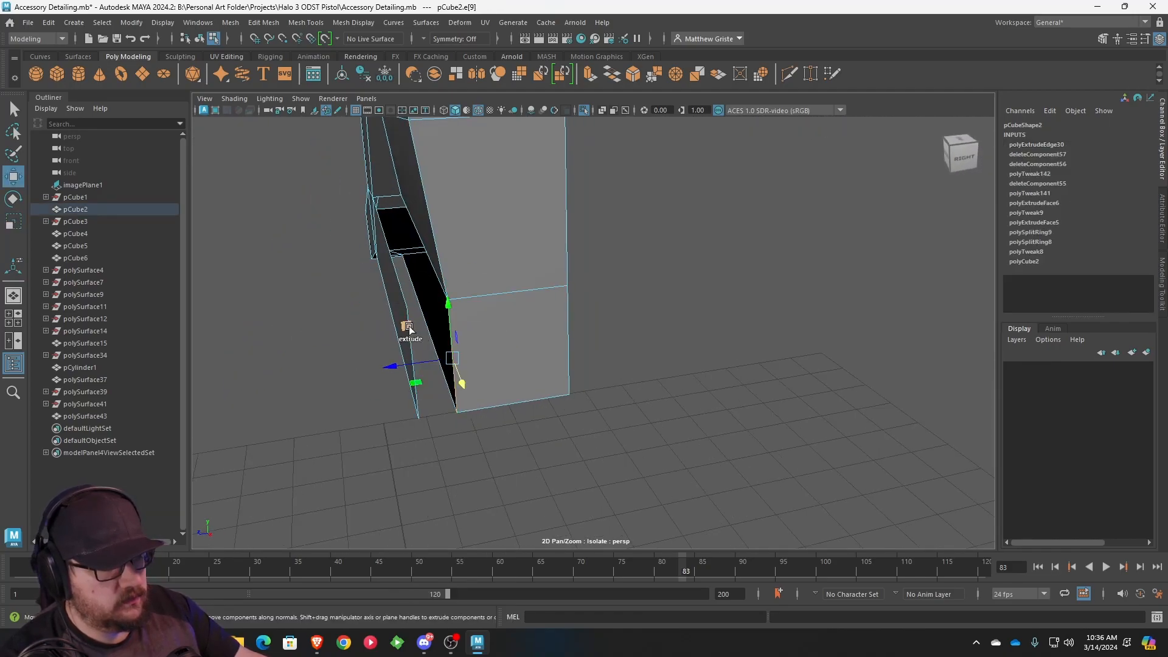
left_click_drag(416, 358, 397, 363)
left_click(609, 78)
- Bridge the remaining open edges along the ledge between the upper side face and the extruded strip
left_click_drag(569, 308, 676, 350, "alt")
left_click(617, 326)
left_click(572, 339, "shift")
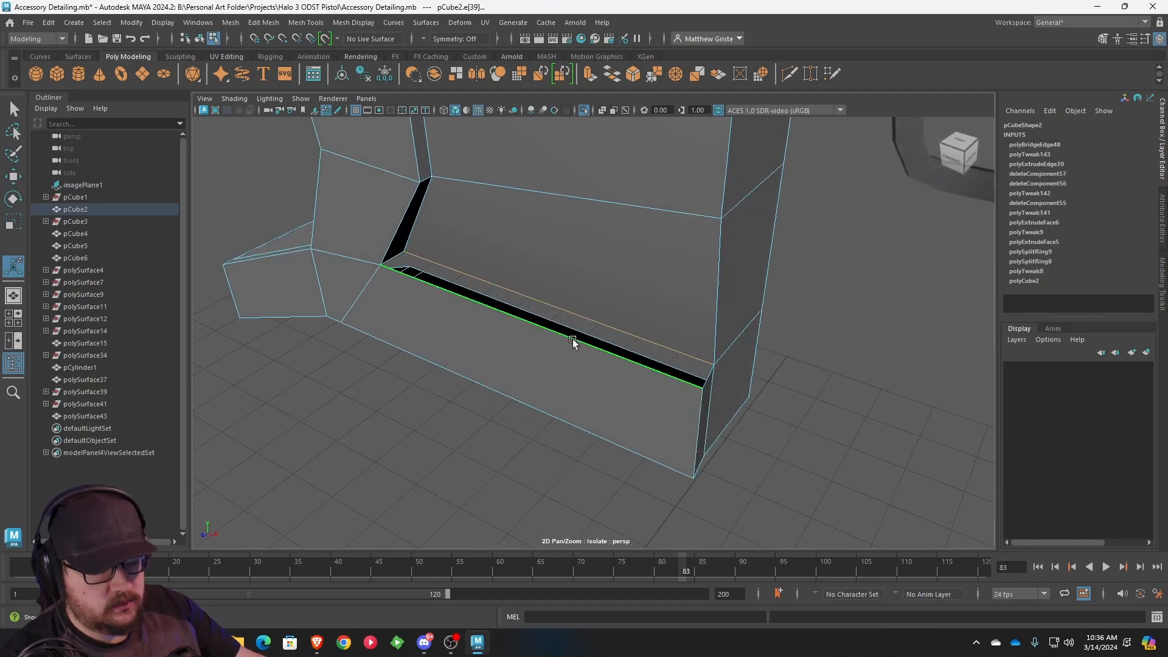
key("g")
left_click_drag(568, 360, 547, 288, "alt")
left_click(590, 219, "shift")
key("g")
- Move the short edge at the ledge's front corner along X toward the rear of the trigger
right_click_drag(548, 288, 590, 246)
scroll(590, 247, "down", 5)
left_click_drag(590, 246, 535, 288, "alt")
right_click_drag(516, 280, 516, 254)
left_click(517, 281)
key("w")
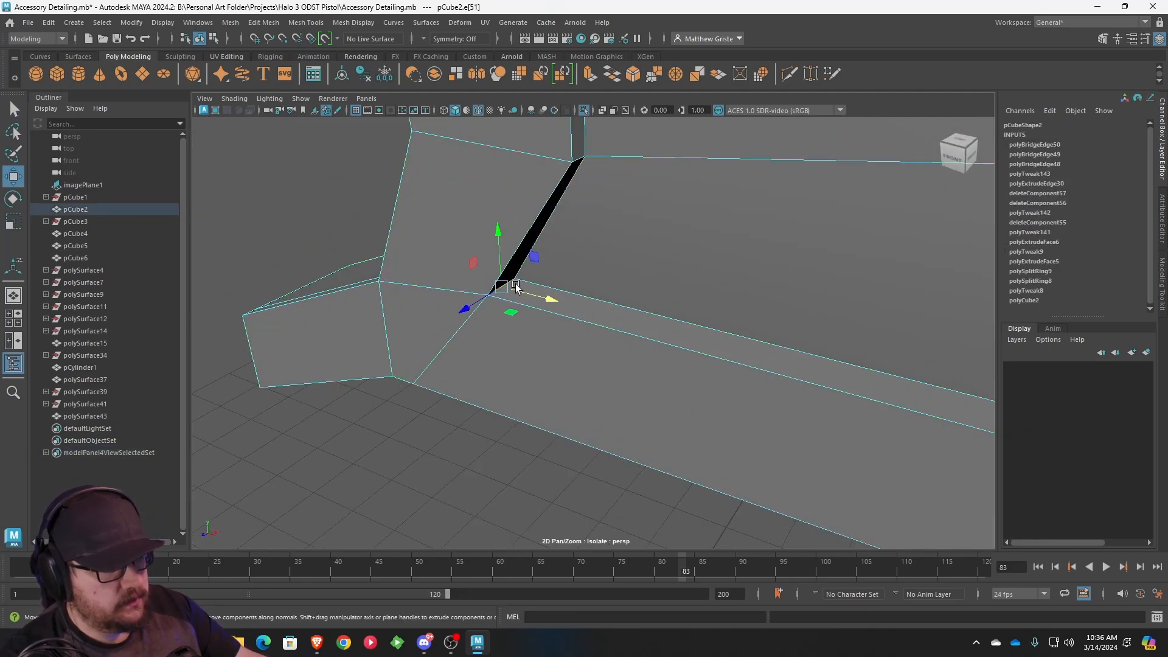
left_click_drag(568, 305, 659, 261, "alt")
left_click(653, 316)
middle_click_drag(658, 260, 669, 313, "alt")
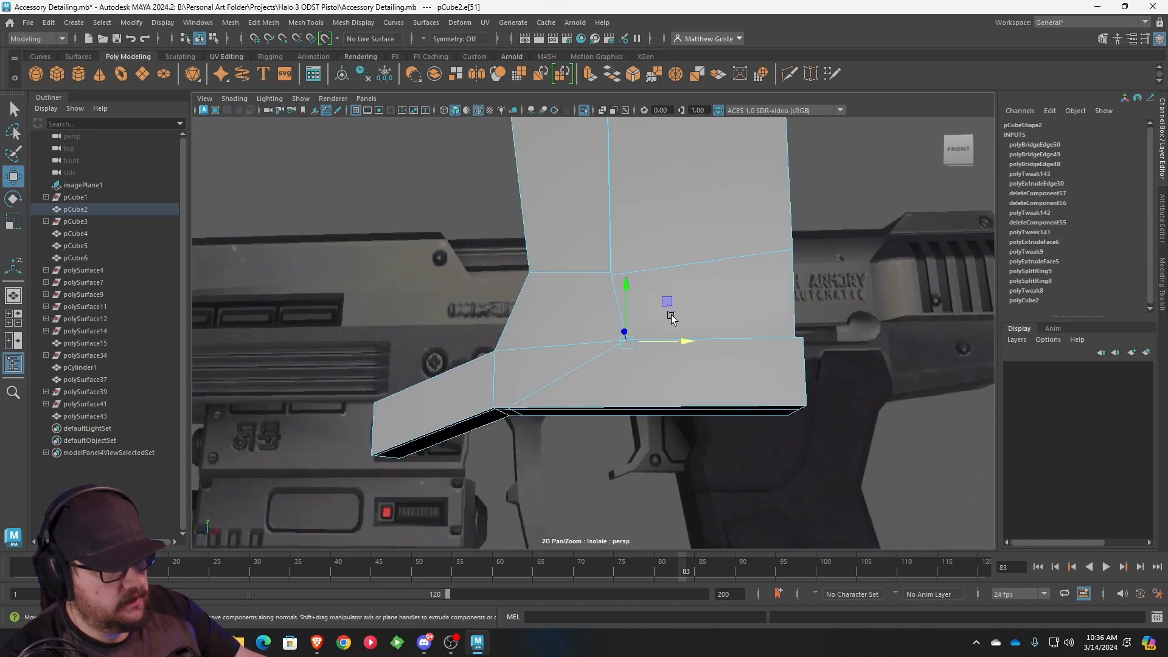
- Move the trigger's rear column of vertices along X toward the rear so it reaches into the grip
key("space")
scroll(487, 453, "down", 8)
scroll(419, 459, "up", 4)
key("space")
scroll(594, 410, "up", 10)
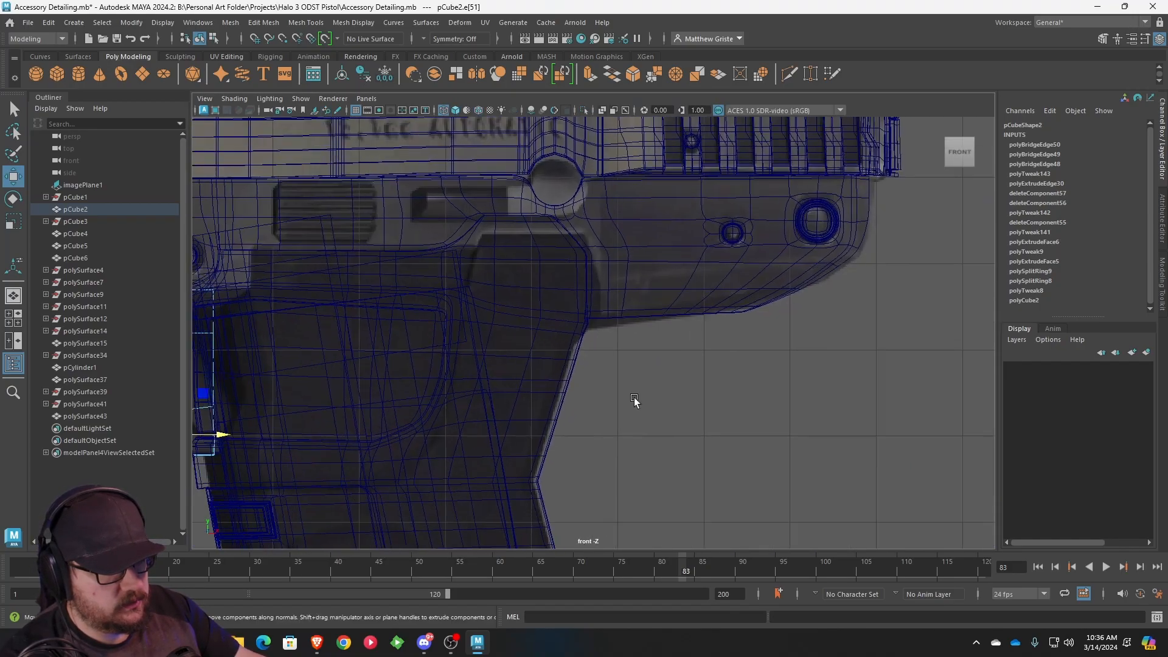
scroll(590, 344, "up", 4)
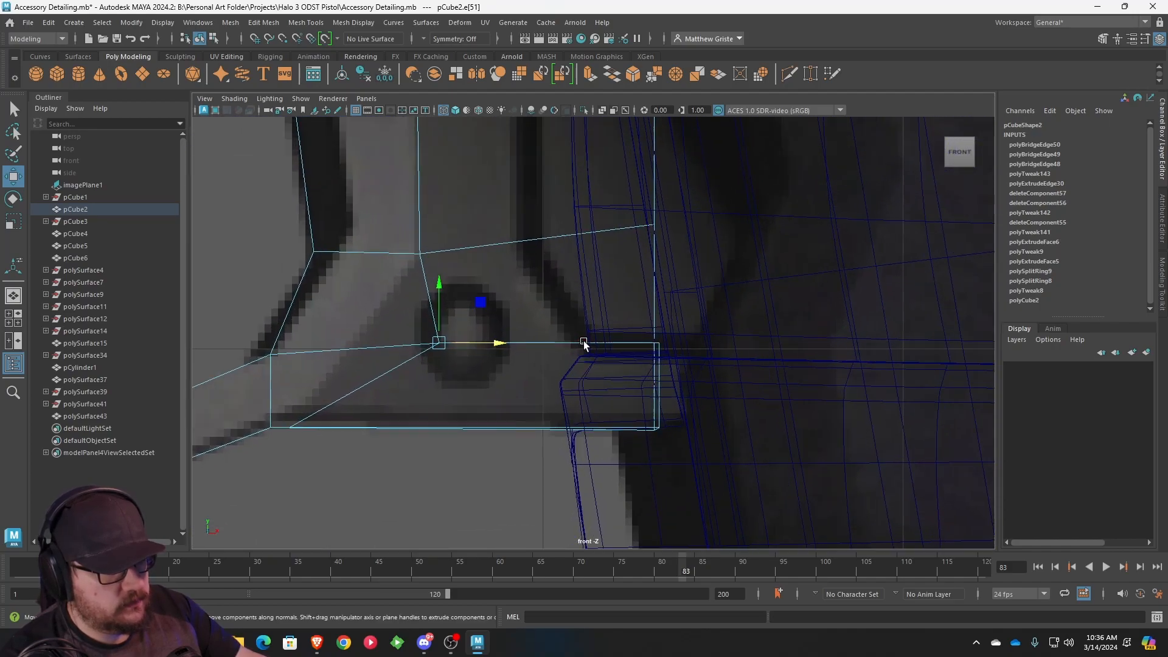
scroll(576, 345, "down", 4)
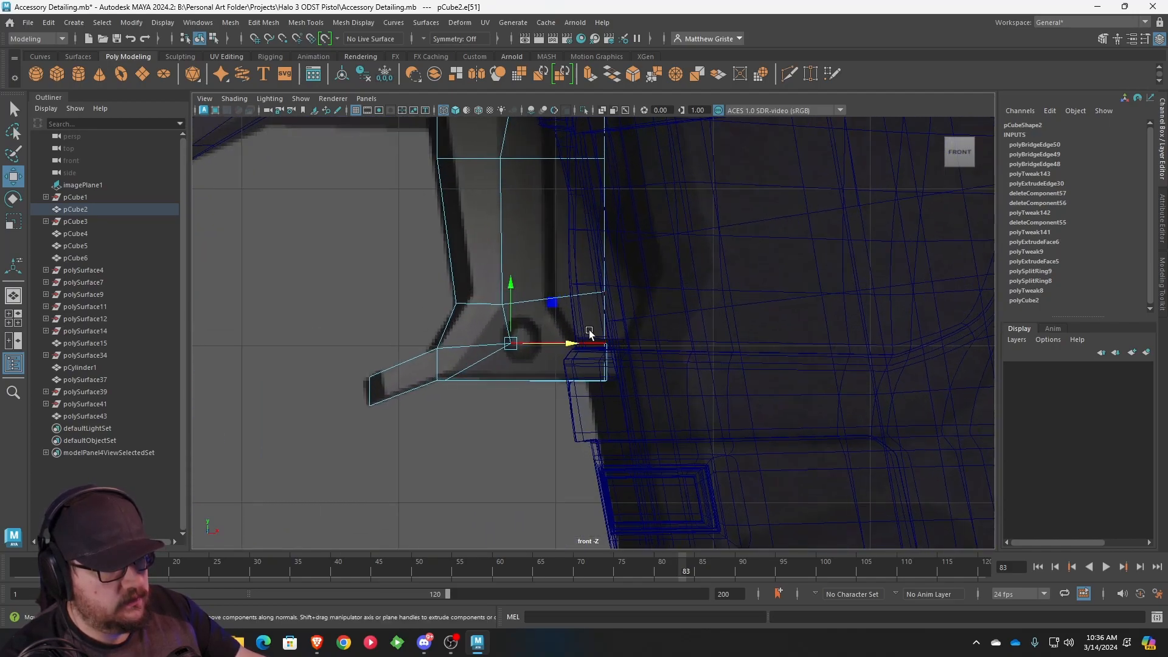
right_click(538, 303)
left_click(486, 305)
right_click_drag(493, 306, 449, 284)
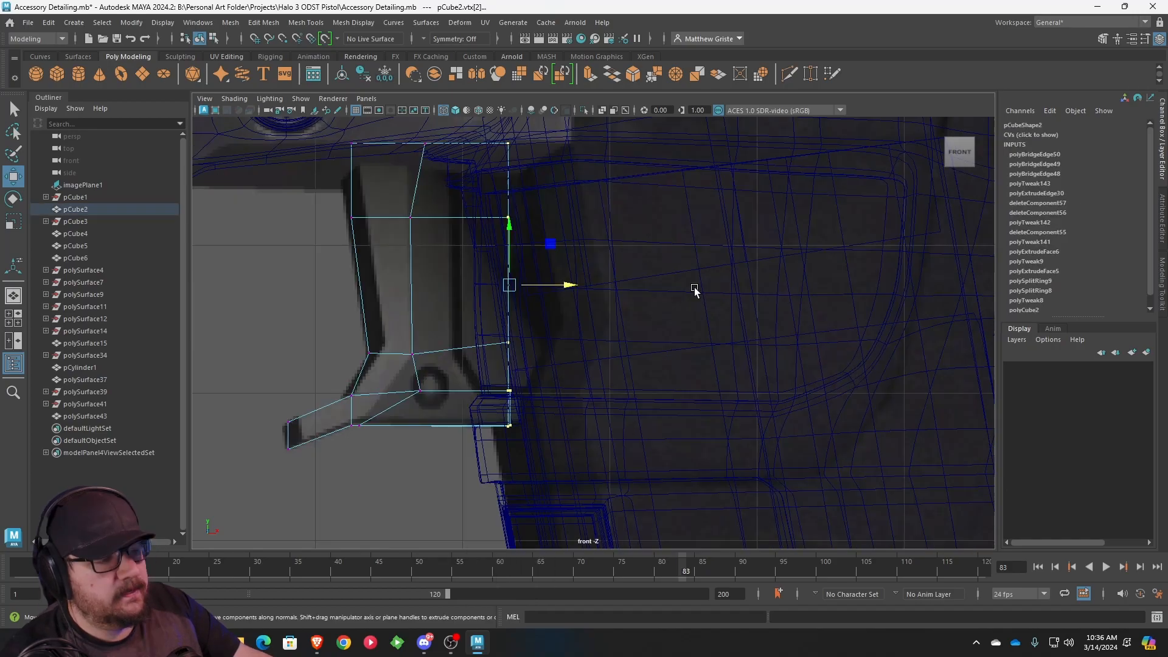
scroll(695, 287, "down", 4)
scroll(677, 301, "up", 5)
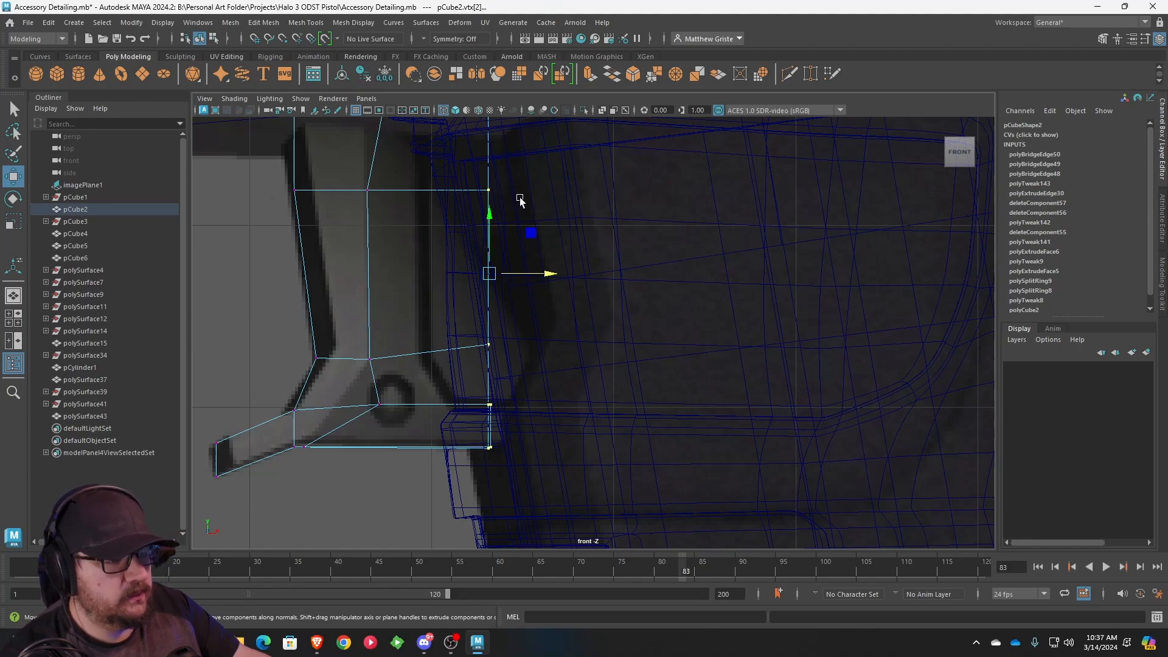
scroll(547, 243, "down", 4)
scroll(584, 286, "up", 4)
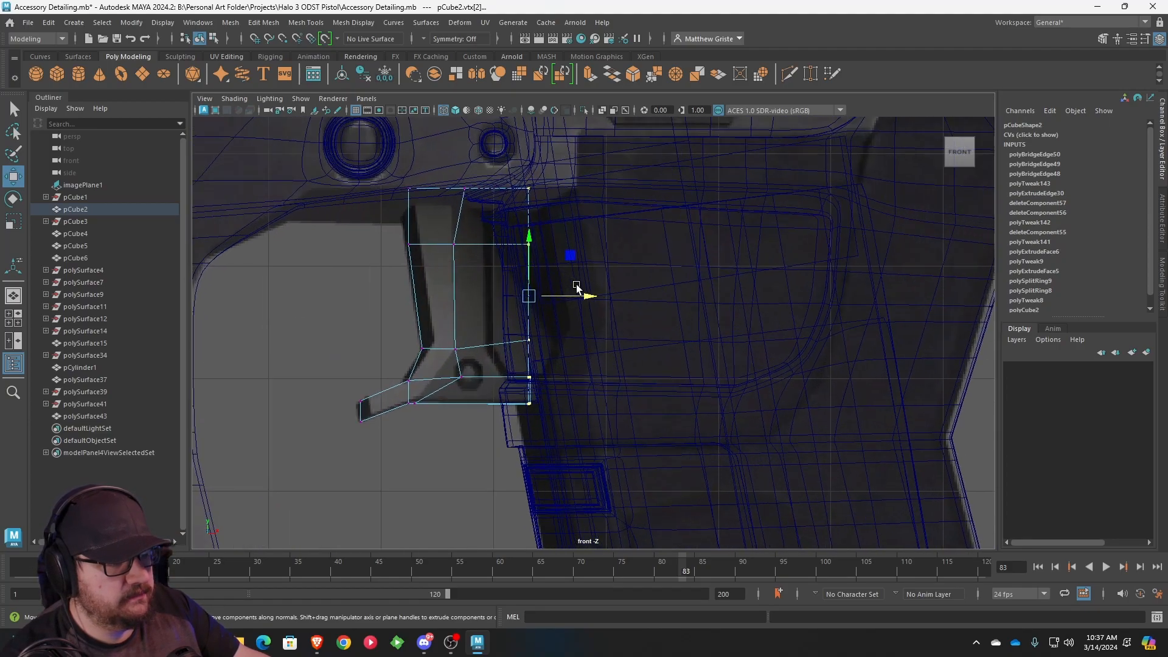
left_click_drag(544, 275, 599, 275)
- Move the grip's front-edge vertex row just above the ledge rearward along X to start a recess behind the trigger
scroll(545, 331, "up", 2)
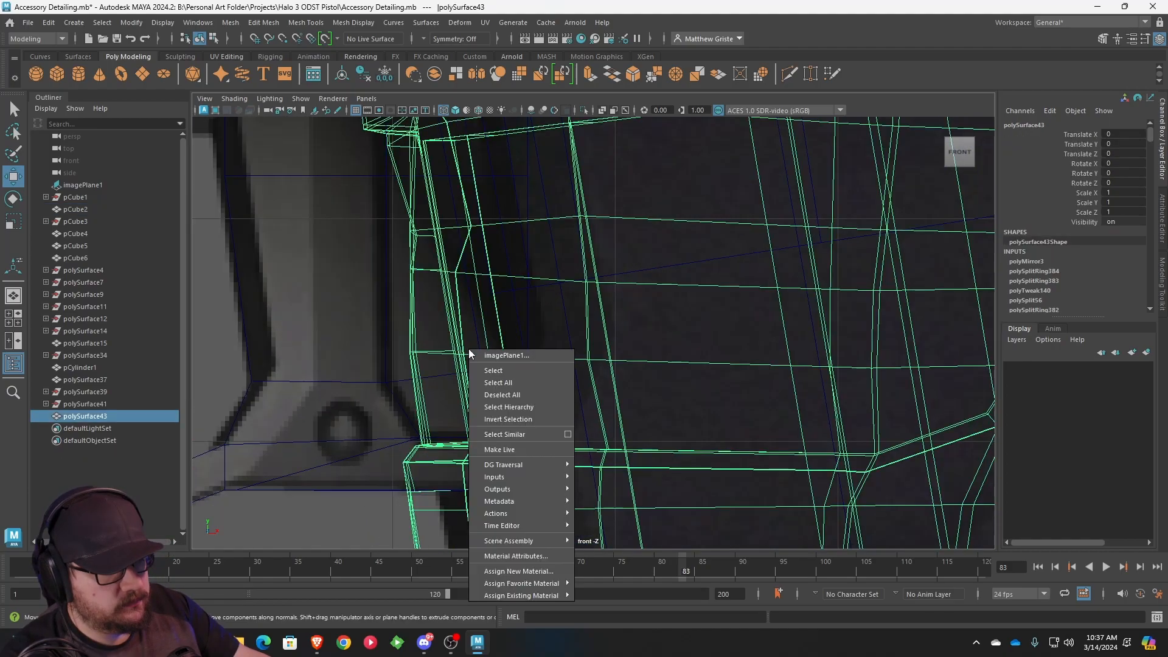
left_click(420, 351)
right_click_drag(420, 280, 351, 287)
left_click_drag(366, 329, 639, 362)
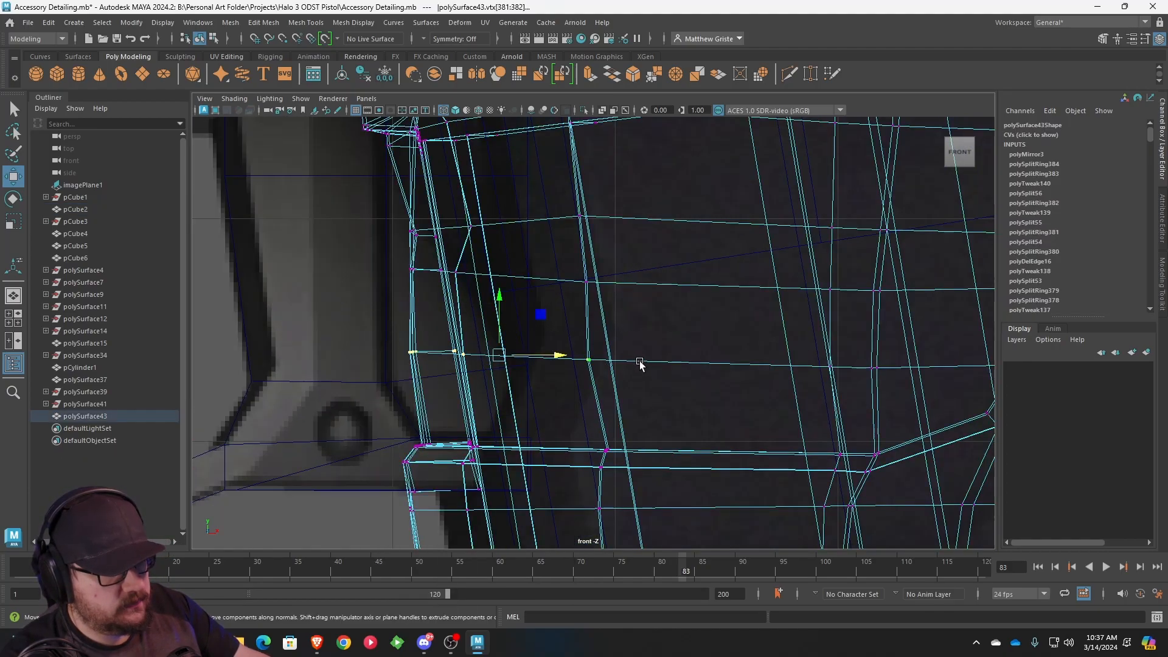
left_click_drag(564, 354, 580, 352)
key("ctrl+z")
left_click_drag(381, 333, 713, 374)
right_click_drag(618, 359, 567, 281)
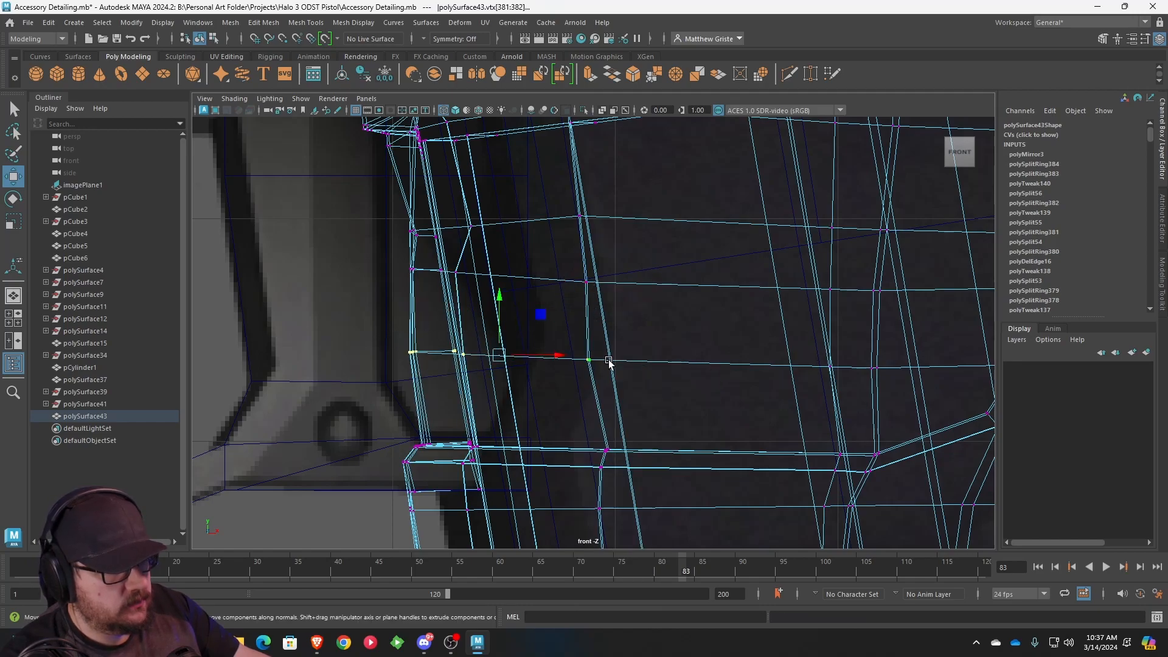
left_click_drag(501, 351, 406, 358)
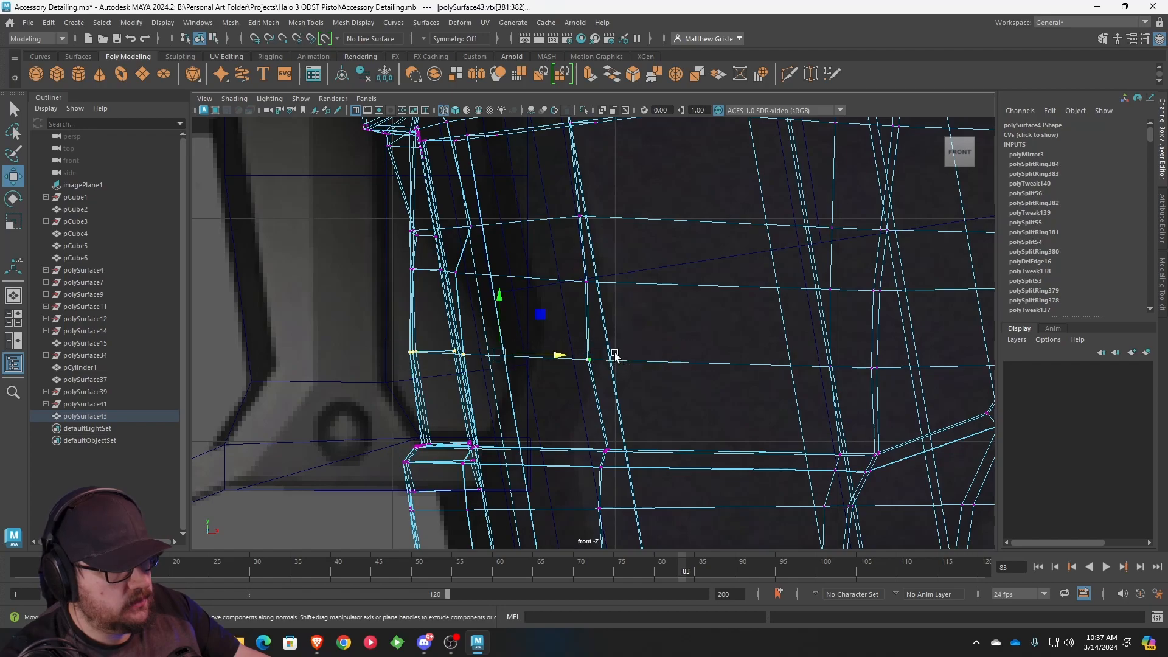
left_click_drag(560, 358, 632, 355)
- Move the next two higher vertex rows on the grip's front edge rearward along X to continue the recess, and return to object mode
left_click_drag(378, 248, 465, 286)
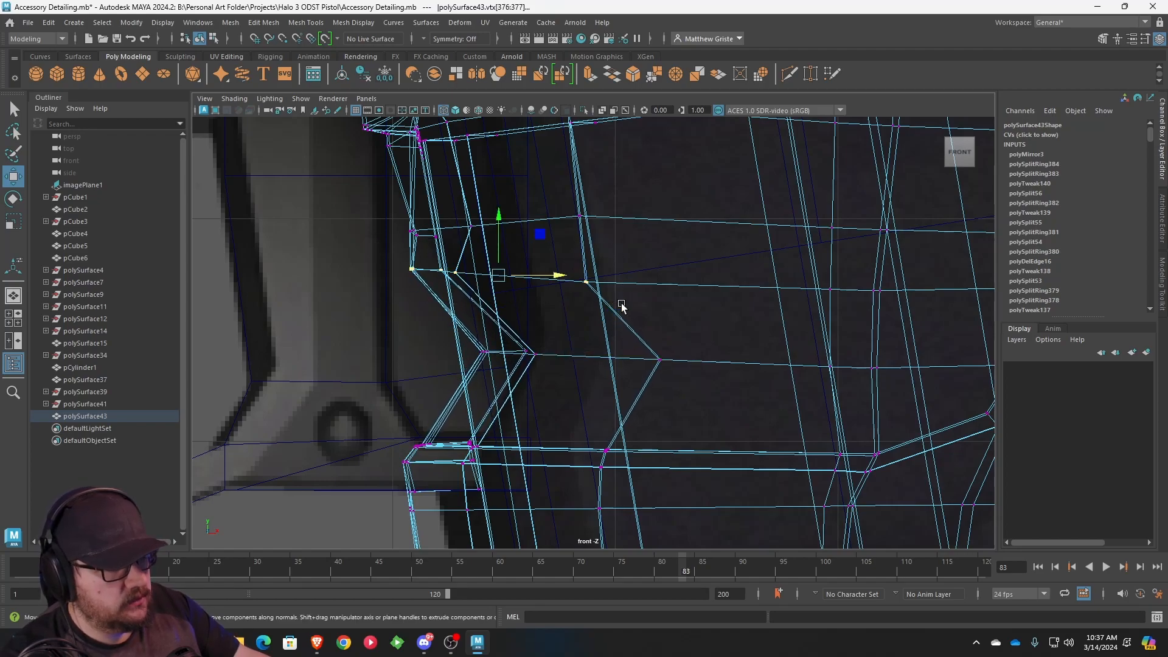
left_click_drag(557, 275, 623, 277)
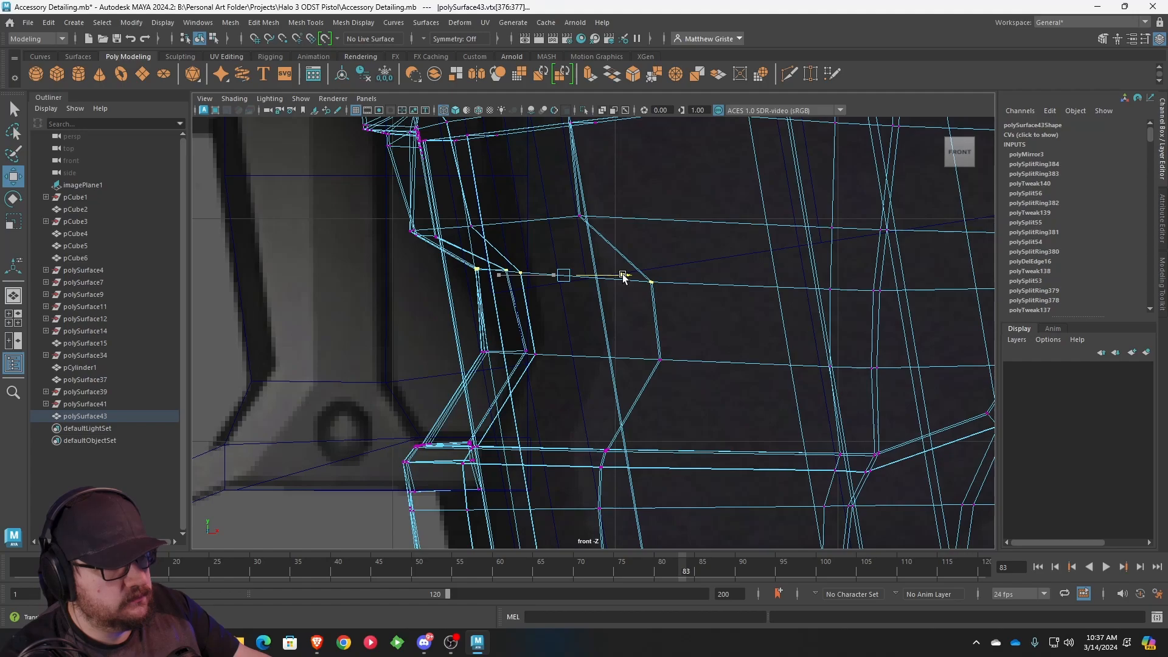
left_click_drag(371, 202, 475, 270)
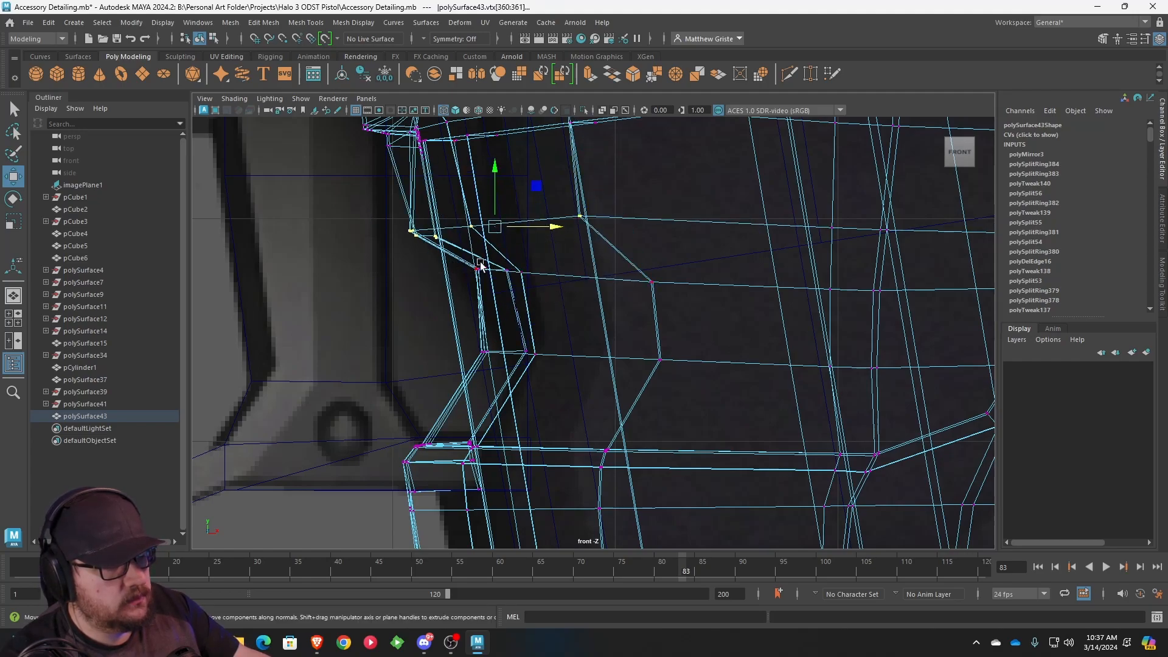
left_click_drag(556, 231, 604, 230)
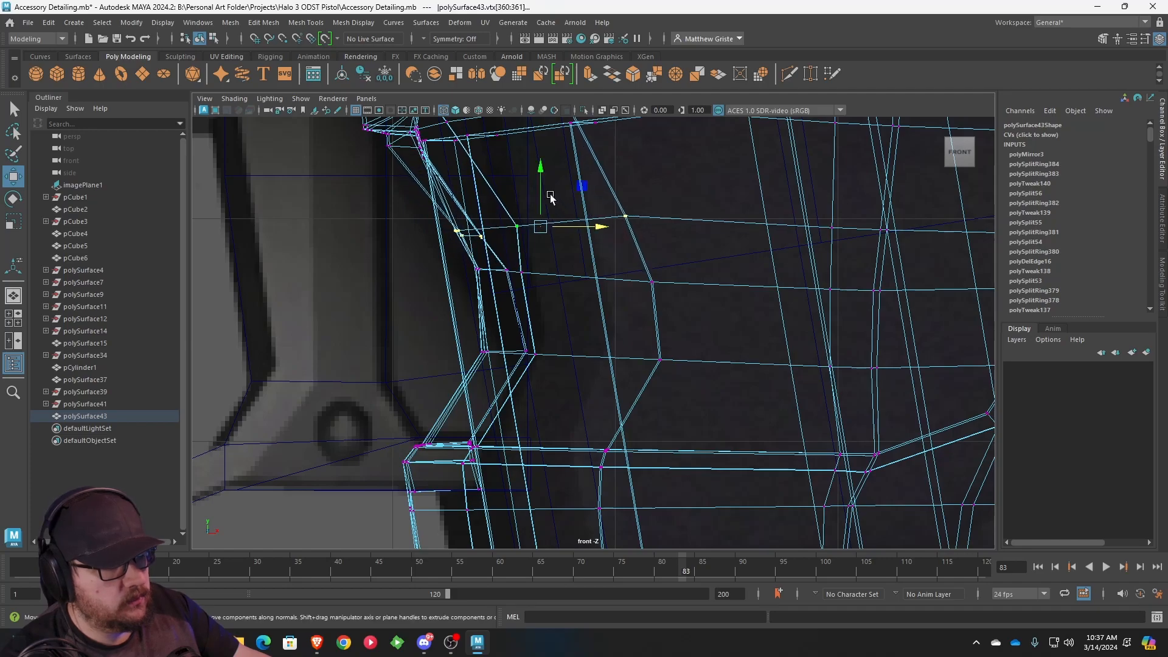
left_click(545, 190)
key("ctrl+z")
key("ctrl+z")
left_click_drag(540, 187, 537, 136)
middle_click_drag(550, 170, 559, 219, "alt")
left_click_drag(601, 225, 597, 224)
middle_click_drag(621, 322, 622, 238, "alt")
scroll(556, 281, "down", 8)
scroll(602, 317, "up", 4)
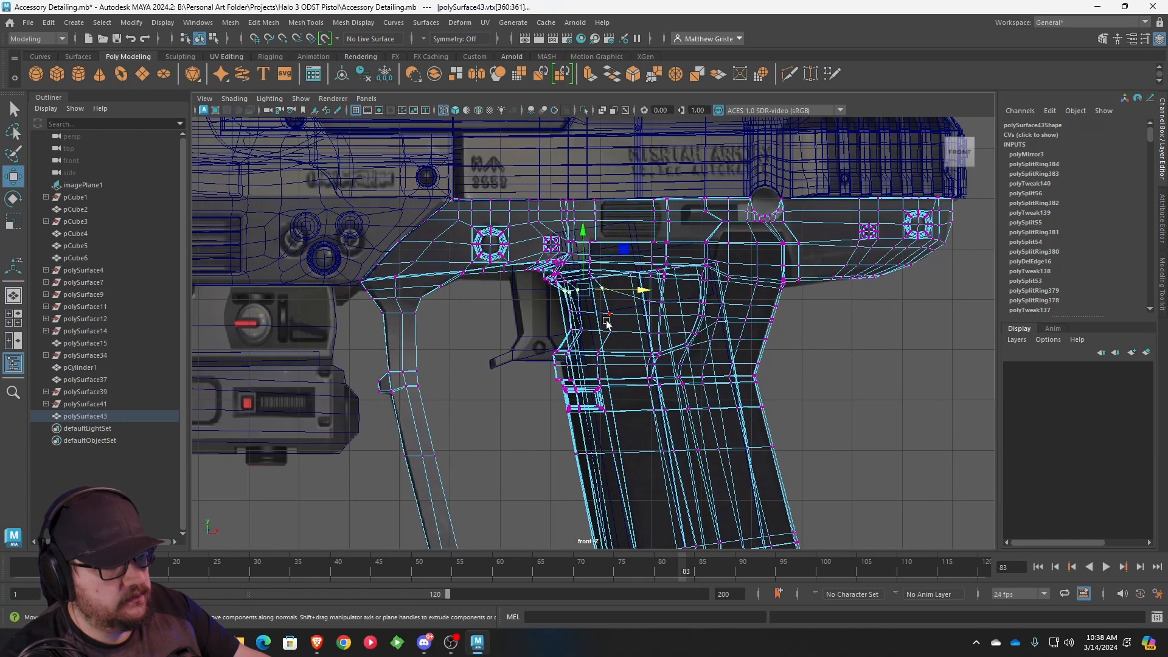
right_click_drag(558, 307, 583, 258)
- Isolate the trigger together with the reference image in the perspective view
key("space")
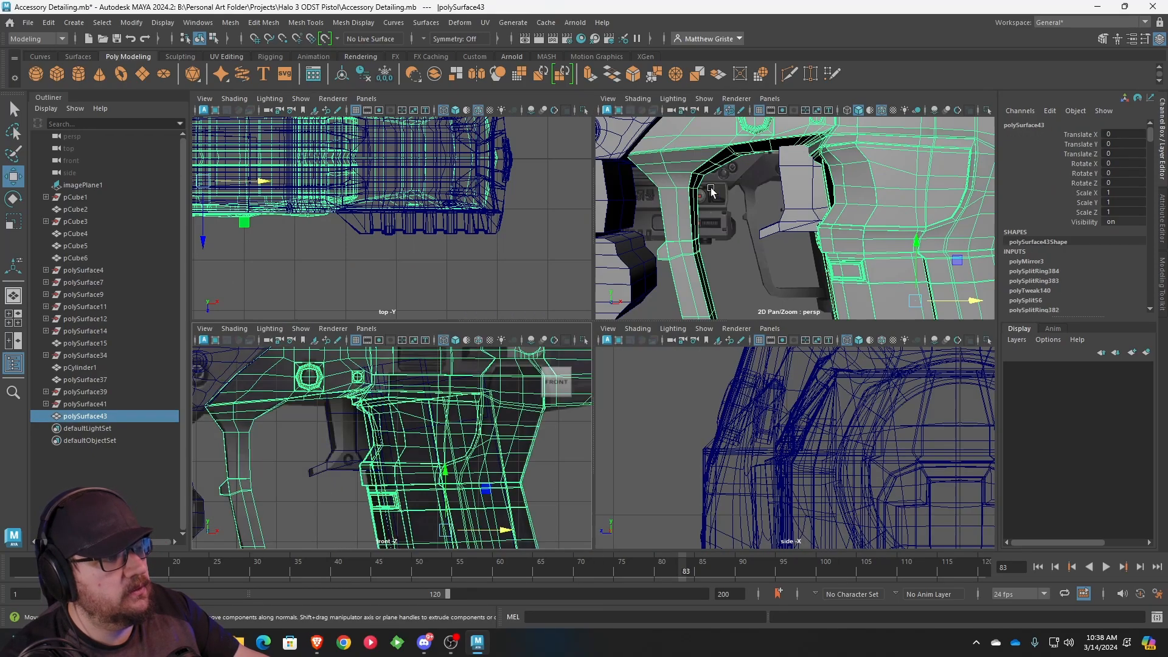
key("space")
left_click_drag(775, 235, 679, 226, "alt")
scroll(760, 240, "down", 4)
scroll(628, 246, "up", 4)
scroll(613, 214, "down", 4)
right_click_drag(618, 249, 635, 225)
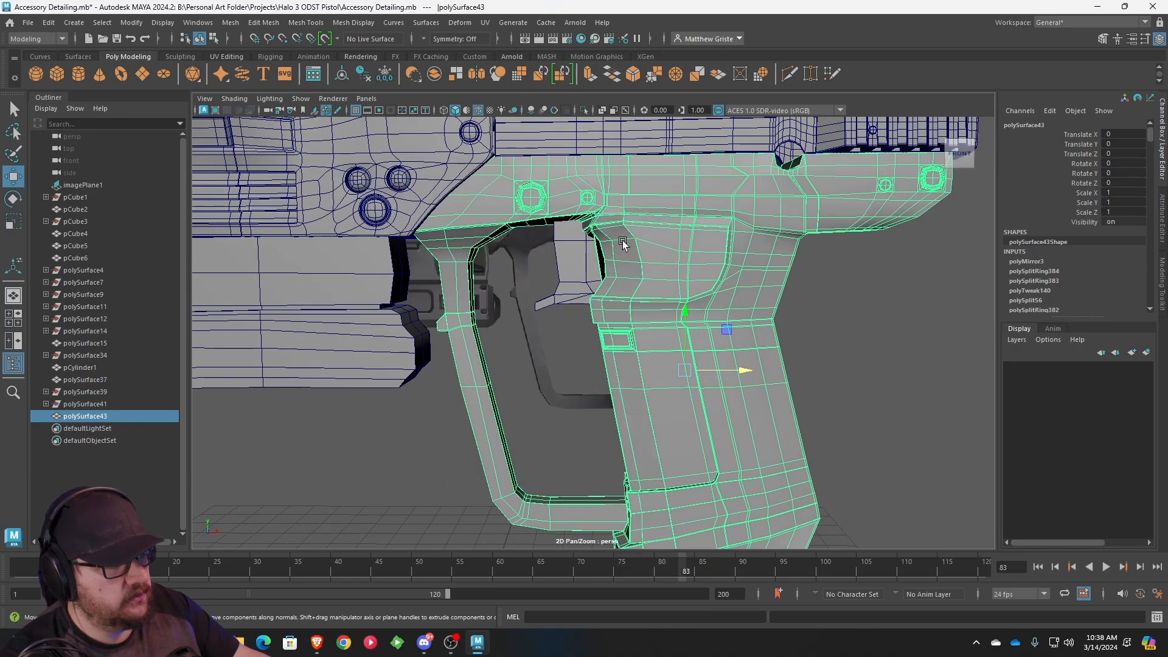
scroll(629, 266, "up", 5)
left_click(553, 226)
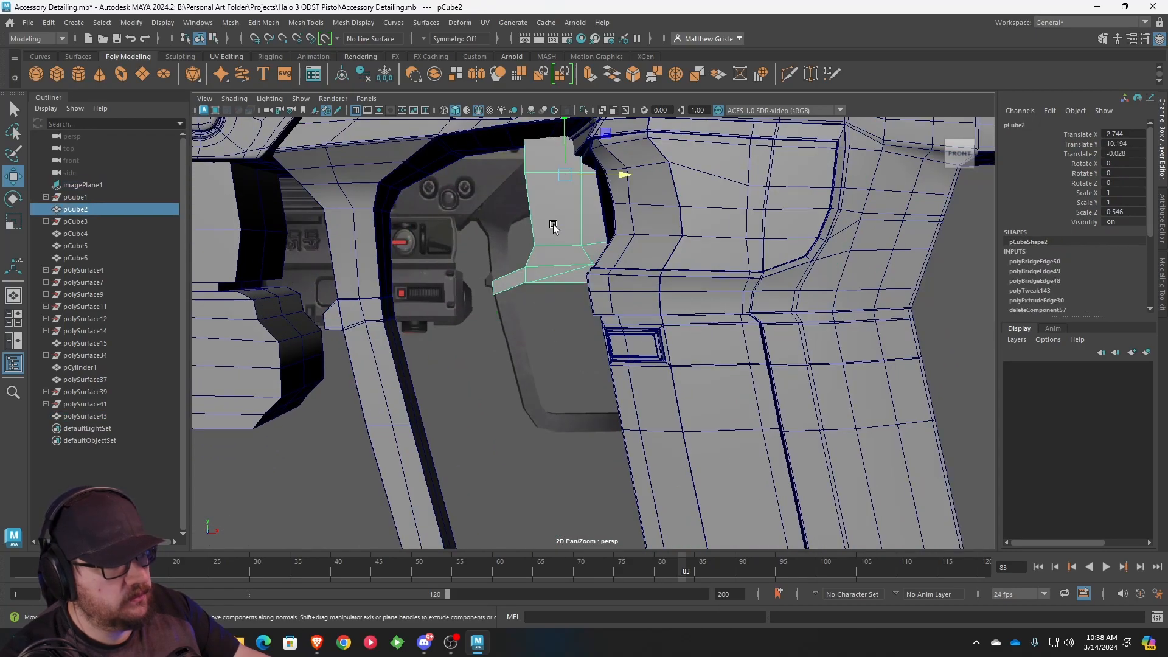
left_click(301, 98)
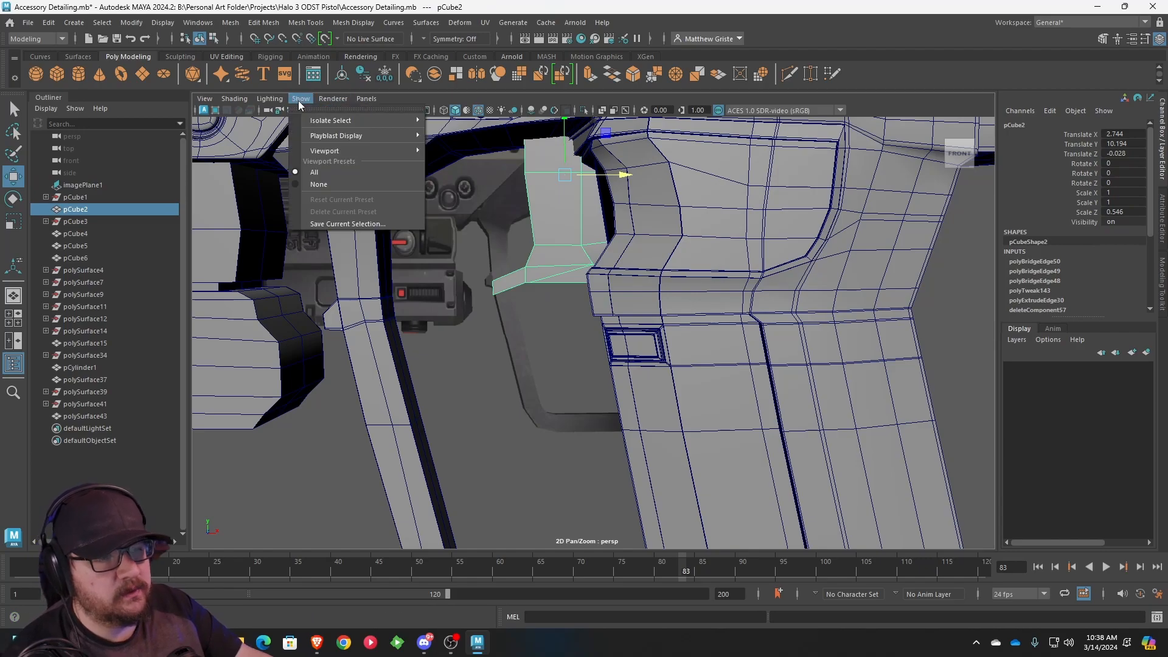
mouse_move(323, 122)
left_click_drag(557, 341, 490, 274)
key("ctrl+z")
left_click(545, 251, "shift")
left_click(304, 101)
mouse_move(340, 120)
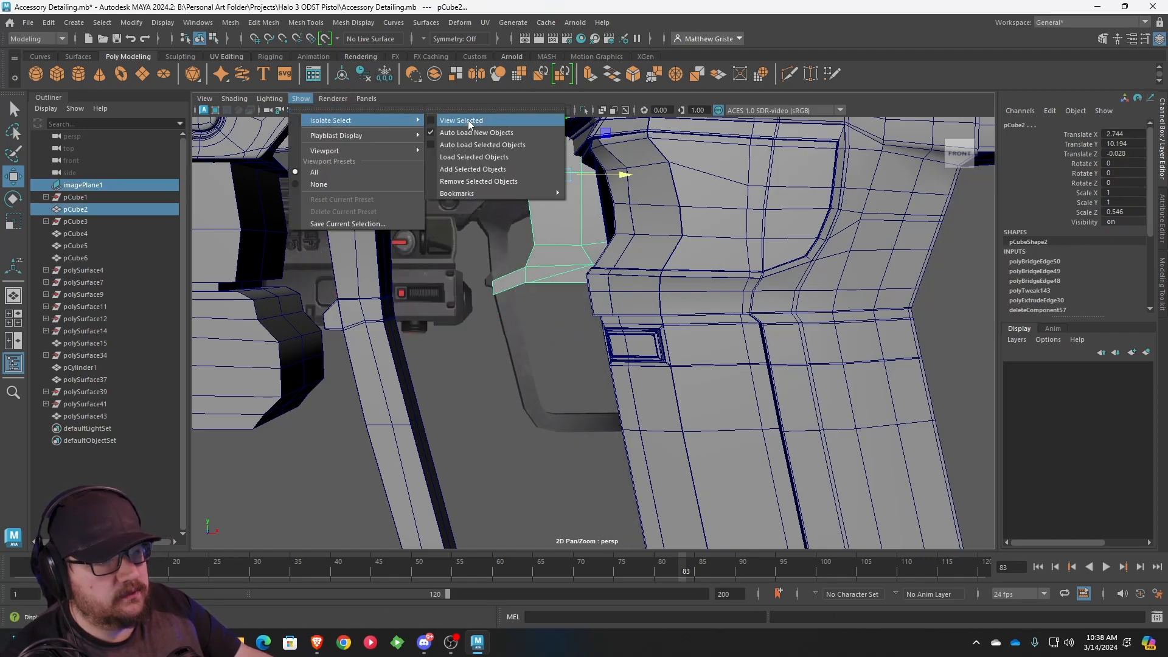
left_click(470, 123)
- Move the edge on the underside of the trigger's foot rearward along X to sit below the upper ledge corner
scroll(600, 224, "up", 3)
left_click_drag(600, 224, 646, 201, "alt")
scroll(666, 302, "up", 3)
scroll(464, 357, "up", 5)
right_click_drag(389, 286, 383, 250)
left_click(337, 370)
left_click_drag(403, 374, 649, 349)
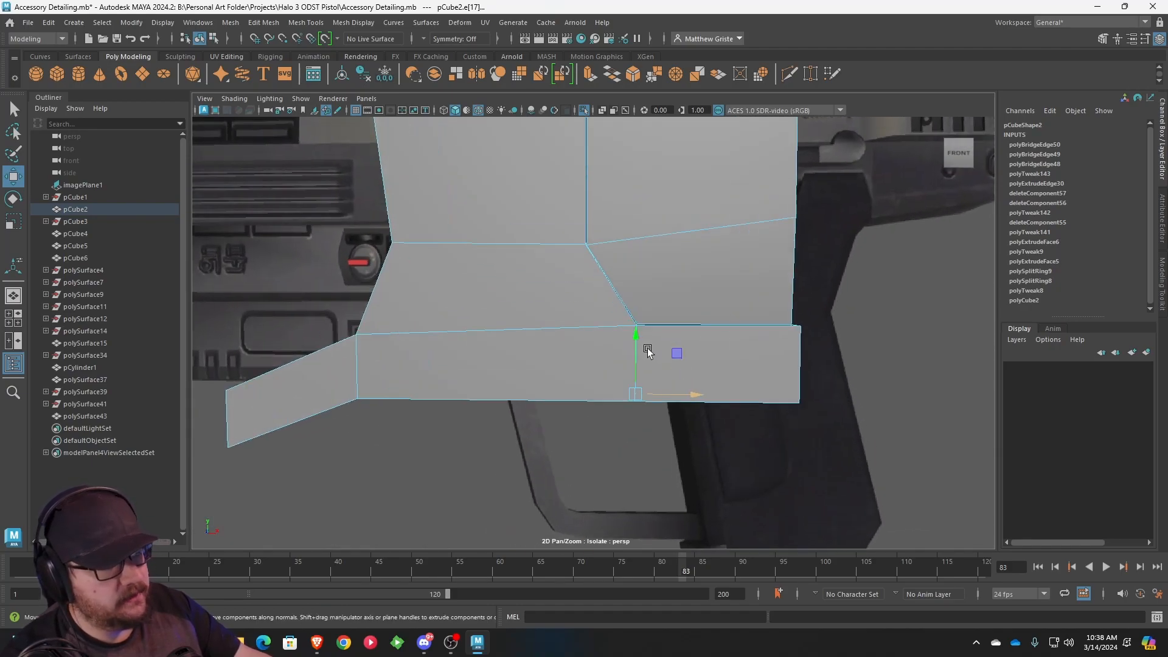
- Compare the trigger's outline and lower section with the reference image in the front view
scroll(654, 292, "down", 5)
middle_click_drag(657, 239, 637, 358, "alt")
key("space")
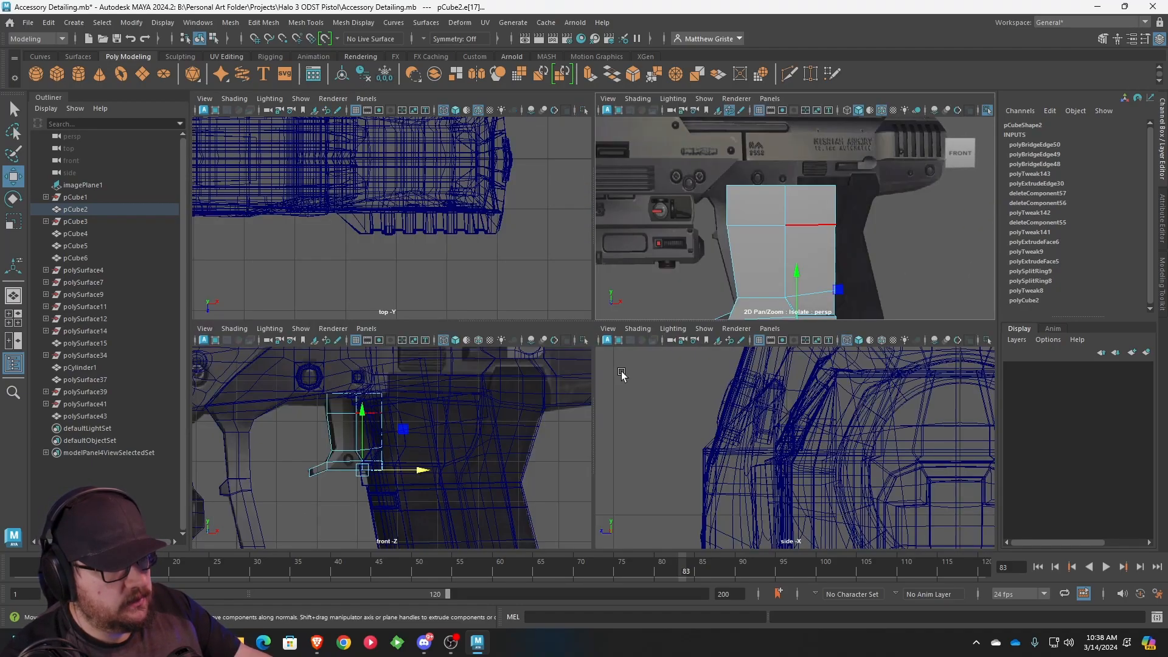
key("space")
scroll(394, 421, "up", 6)
middle_click_drag(412, 356, 477, 346, "alt")
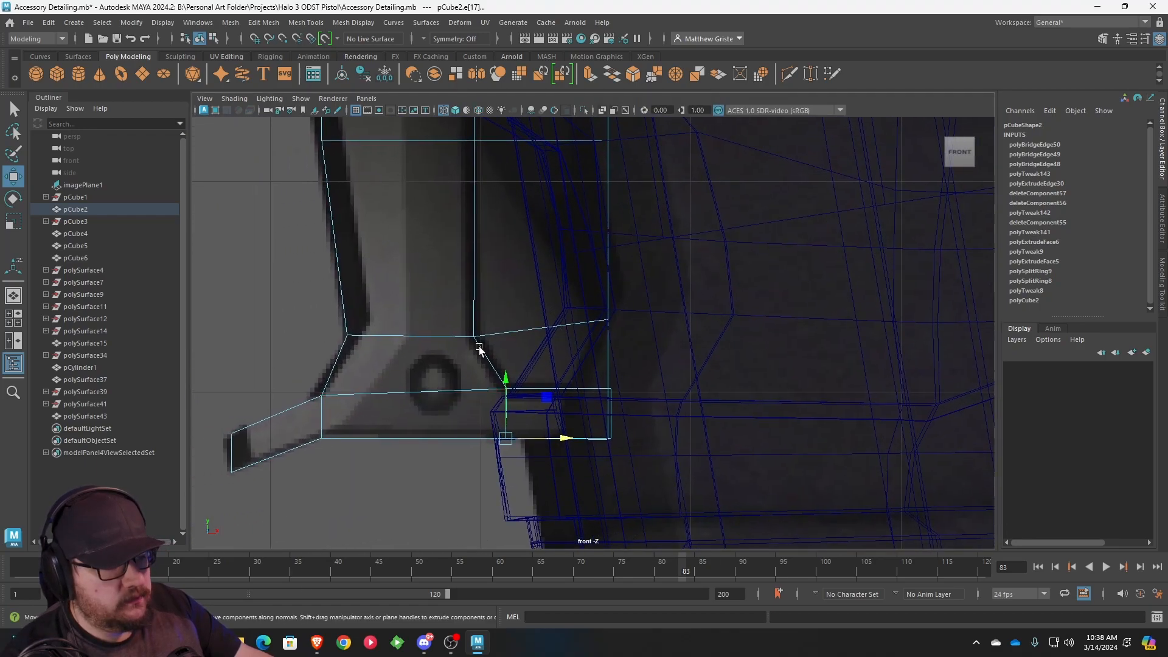
middle_click_drag(559, 287, 622, 351, "alt")
middle_click_drag(511, 238, 522, 330, "alt")
middle_click_drag(655, 348, 645, 348, "alt")
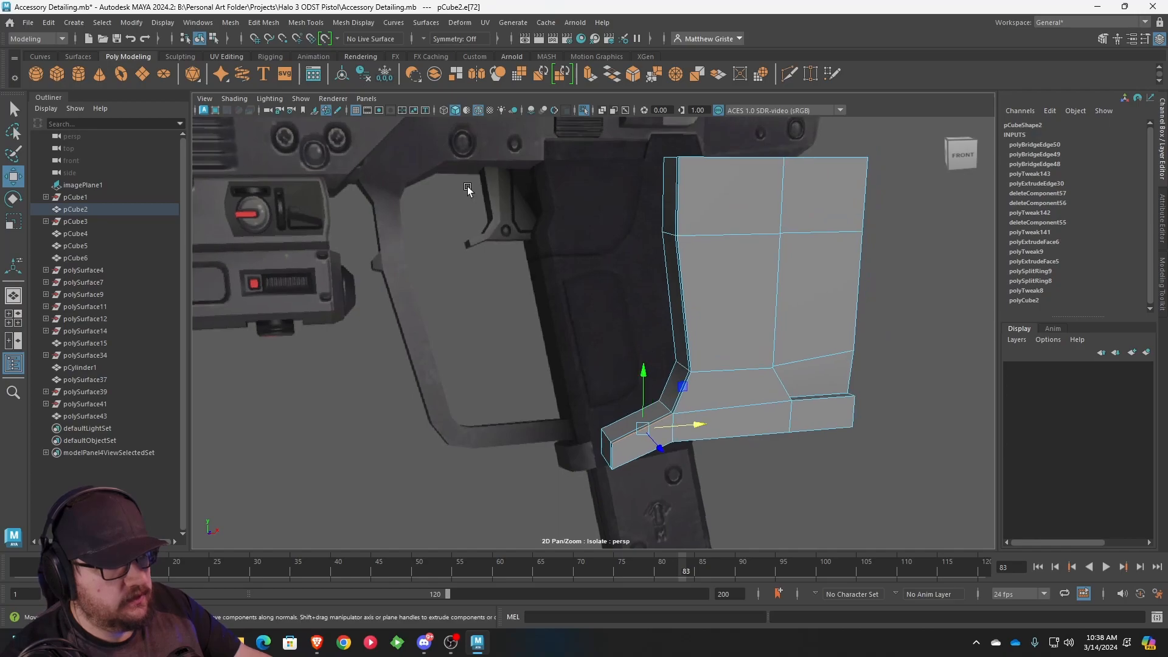
- Insert a lengthwise edge loop along the trigger's side face, close to its front corner
left_click(317, 25)
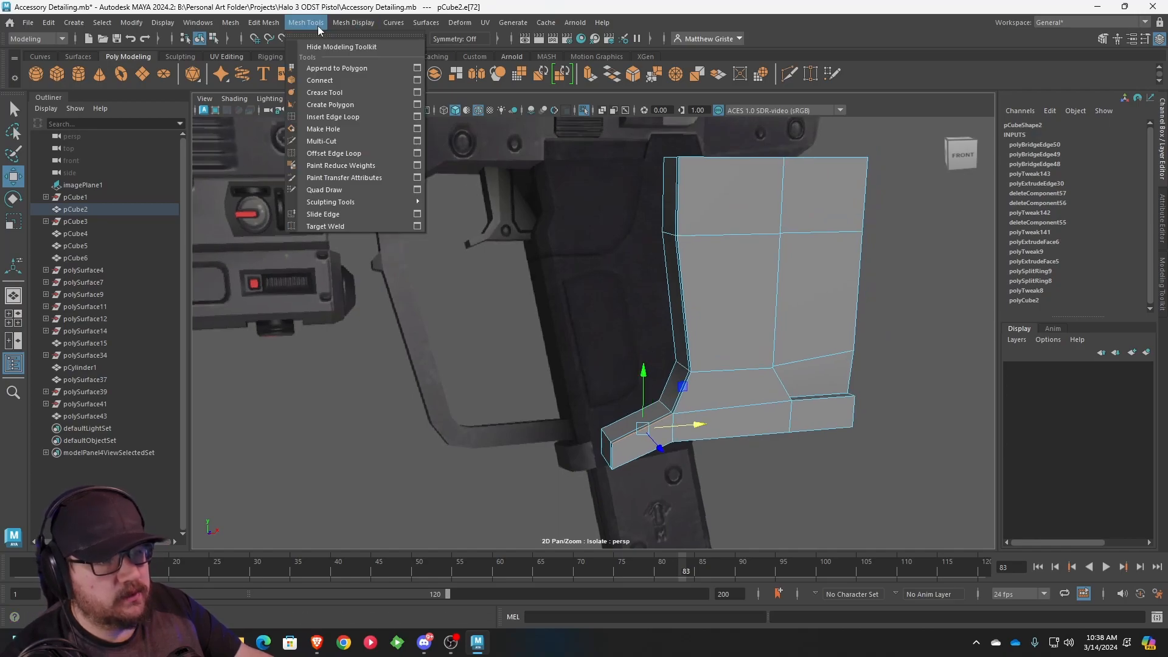
left_click(341, 116)
left_click_drag(643, 175, 697, 170, "alt")
left_click_drag(699, 178, 691, 291, "alt")
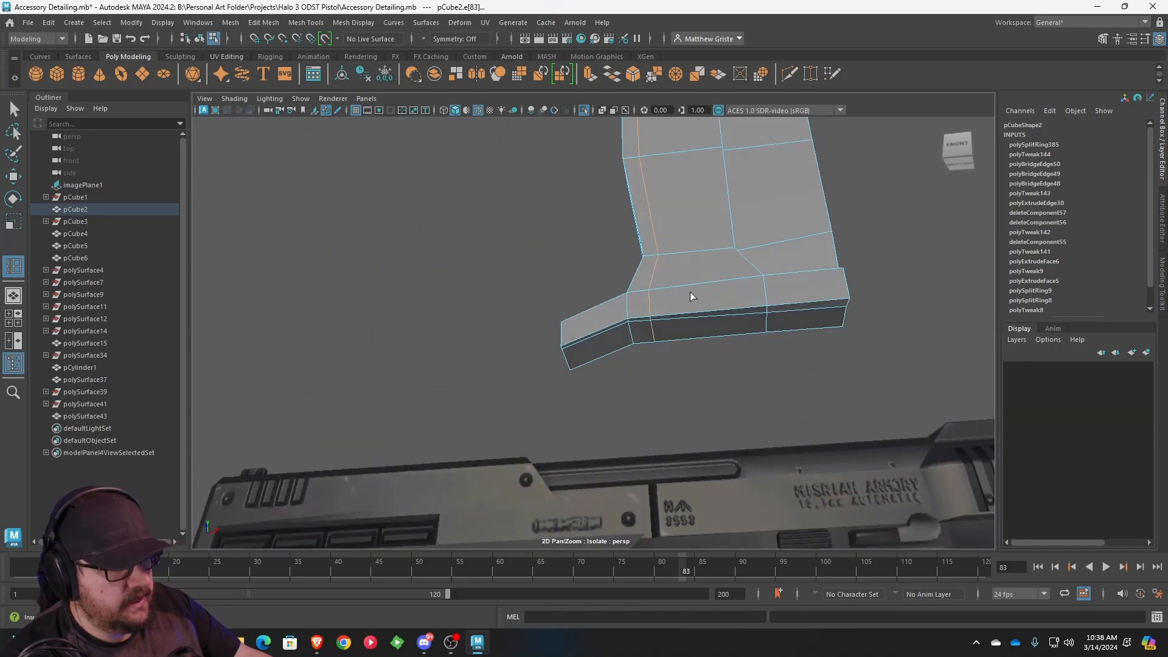
key("F8")
- Move the new loop's bottom vertices and the adjacent lower corner vertices forward along X, and lower the corner slightly
left_click_drag(663, 332, 680, 383, "alt")
right_click_drag(681, 382, 630, 283)
middle_click_drag(645, 310, 627, 250, "alt")
right_click_drag(626, 249, 691, 356, "alt")
mouse_move(712, 342)
left_mouse_down()
mouse_move(677, 295)
mouse_move(705, 330)
left_mouse_up()
right_click_drag(706, 329, 696, 314, "alt")
left_click_drag(696, 314, 691, 302, "alt")
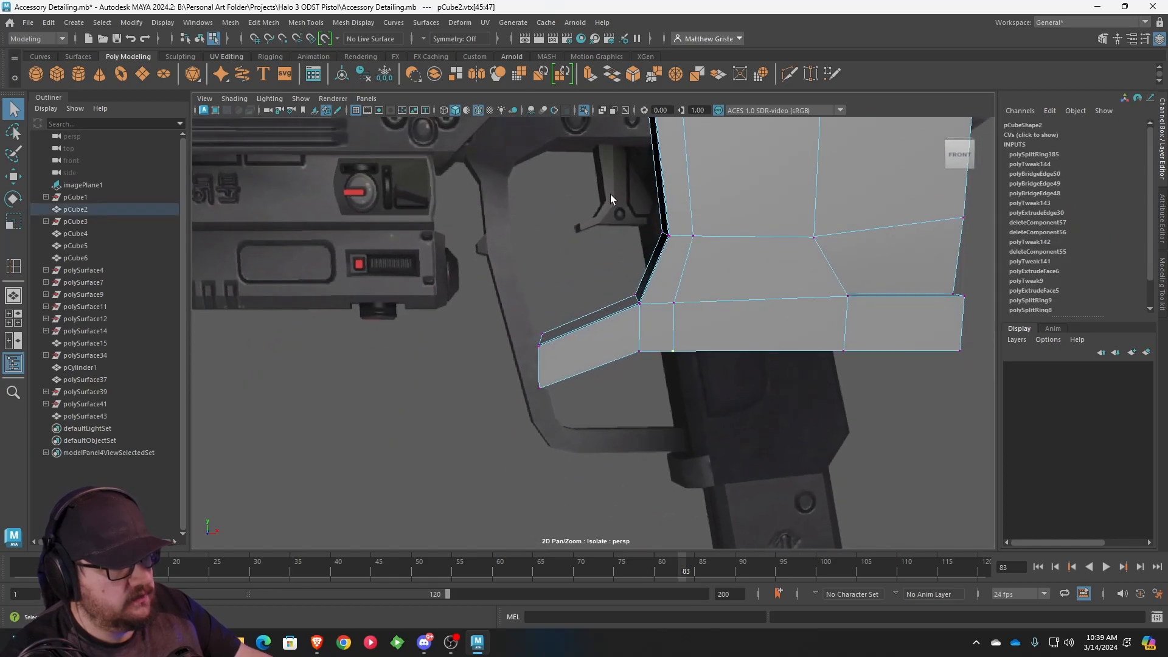
key("w")
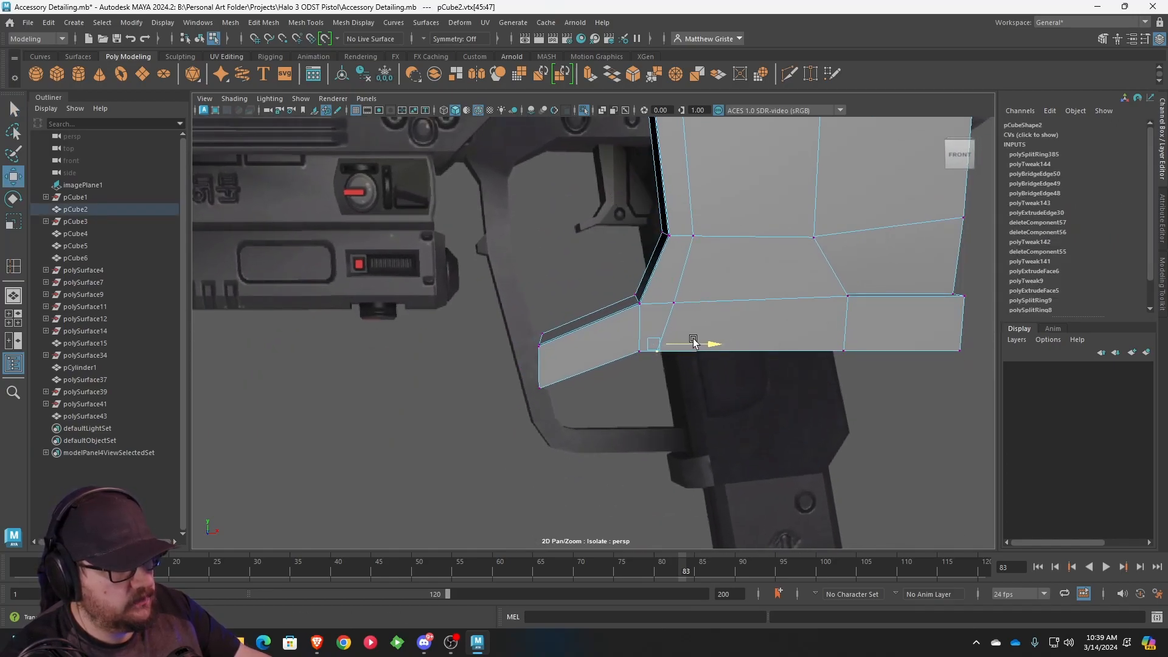
left_click_drag(630, 342, 691, 372)
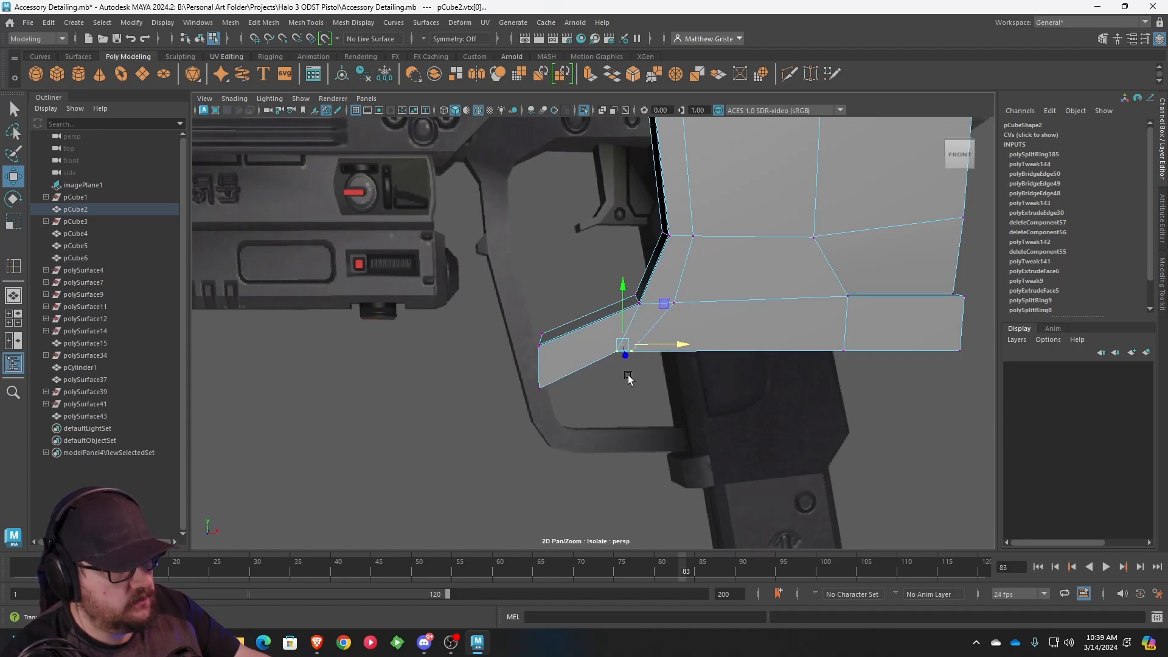
left_click_drag(620, 298, 620, 298)
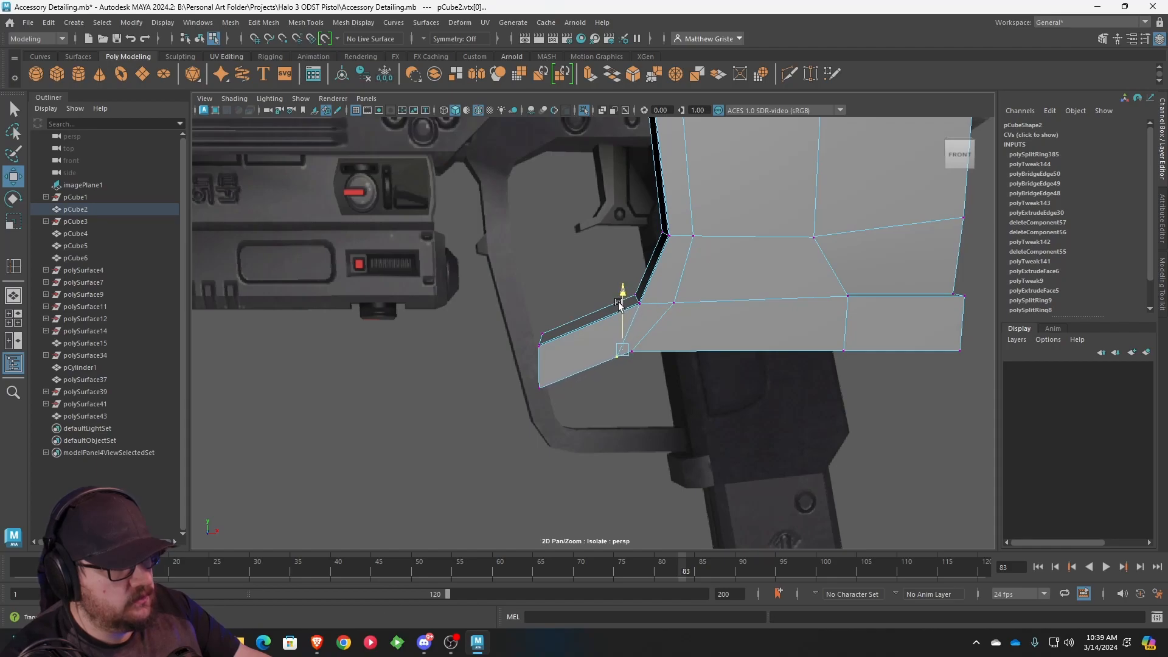
- Select the narrow strip of faces along the trigger's front corner and shift it inward to slope the side
left_click_drag(619, 302, 735, 331, "alt")
scroll(736, 331, "up", 3)
right_click_drag(704, 280, 703, 249)
left_click(723, 340)
right_click_drag(729, 321, 727, 344)
left_click(728, 345)
left_click(761, 207, "shift")
left_click_drag(760, 211, 679, 327, "alt")
scroll(659, 359, "up", 3)
left_click_drag(680, 404, 648, 373)
middle_click_drag(654, 416, 680, 335, "alt")
left_click_drag(680, 334, 670, 367, "alt")
scroll(643, 357, "up", 3)
scroll(643, 356, "down", 5)
scroll(670, 367, "up", 5)
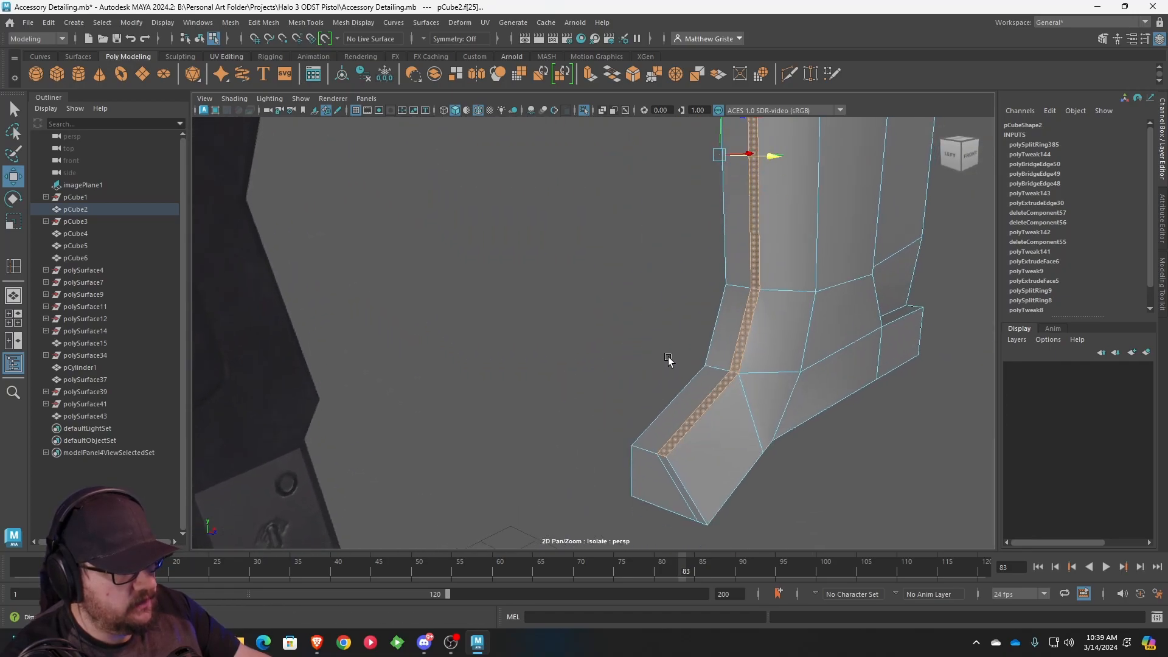
- Reposition the edge at the front tip of the trigger's foot and return to object mode
middle_click_drag(671, 372, 623, 273, "alt")
right_click_drag(624, 317, 621, 253)
left_click(609, 328)
left_click_drag(617, 334, 662, 289)
scroll(700, 332, "down", 5)
right_click_drag(671, 278, 700, 254)
- Select the inserted loop's edges along the trigger's side and move them rearward along X in the front view
left_click_drag(700, 255, 681, 345, "alt")
scroll(666, 351, "up", 3)
right_click_drag(556, 279, 559, 242)
left_click(548, 250)
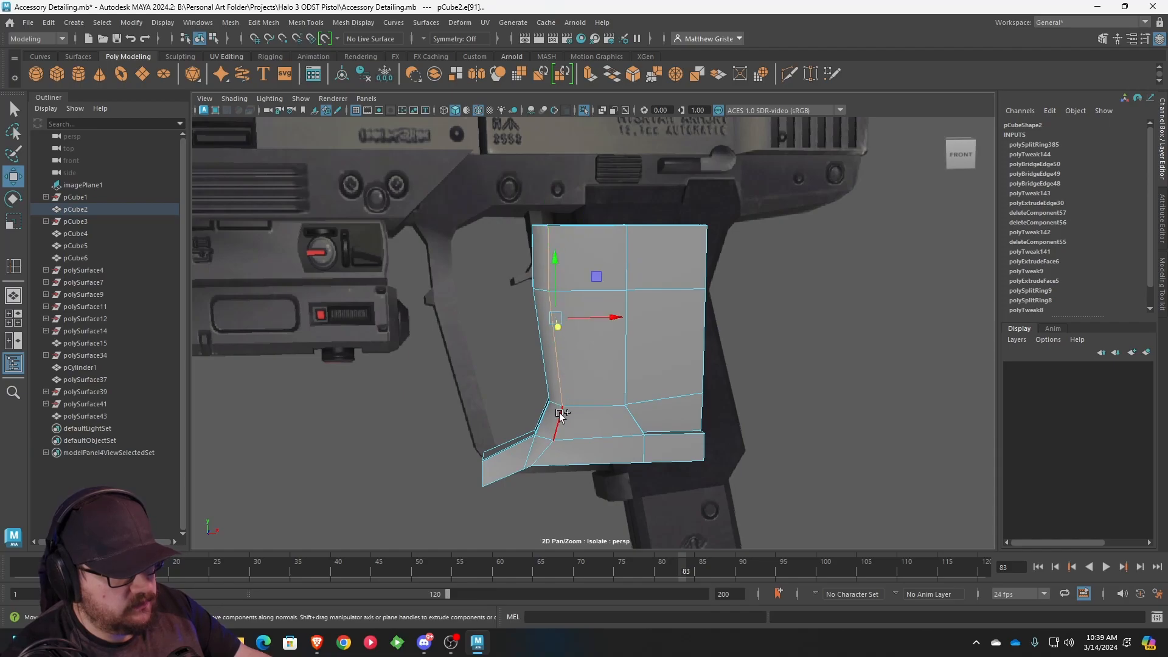
left_click(552, 442, "shift")
key("space")
scroll(535, 425, "up", 2)
key("space")
scroll(499, 377, "up", 3)
left_click_drag(503, 228, 517, 239)
- Move the loop's individual vertices rearward along X, aligning the upper two vertically with the crease in the reference image
right_click_drag(469, 280, 422, 281)
left_click_drag(533, 331, 560, 333)
middle_click_drag(540, 239, 573, 394, "alt")
left_click_drag(548, 319, 473, 260)
left_click_drag(544, 287, 576, 288)
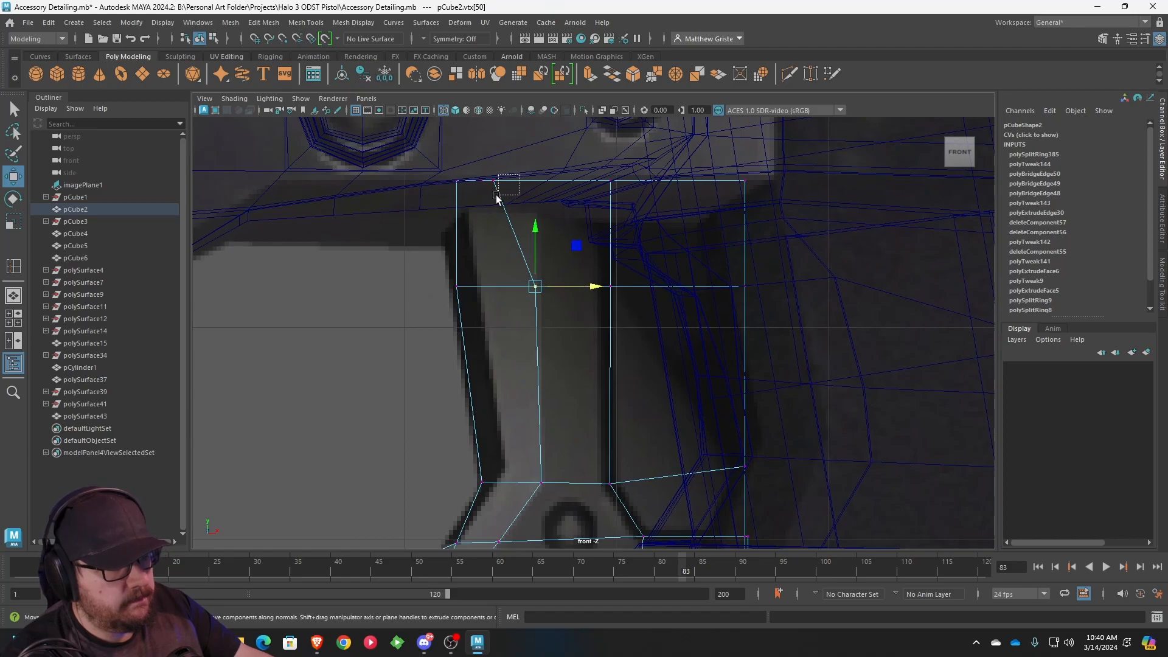
left_click_drag(490, 196, 490, 196)
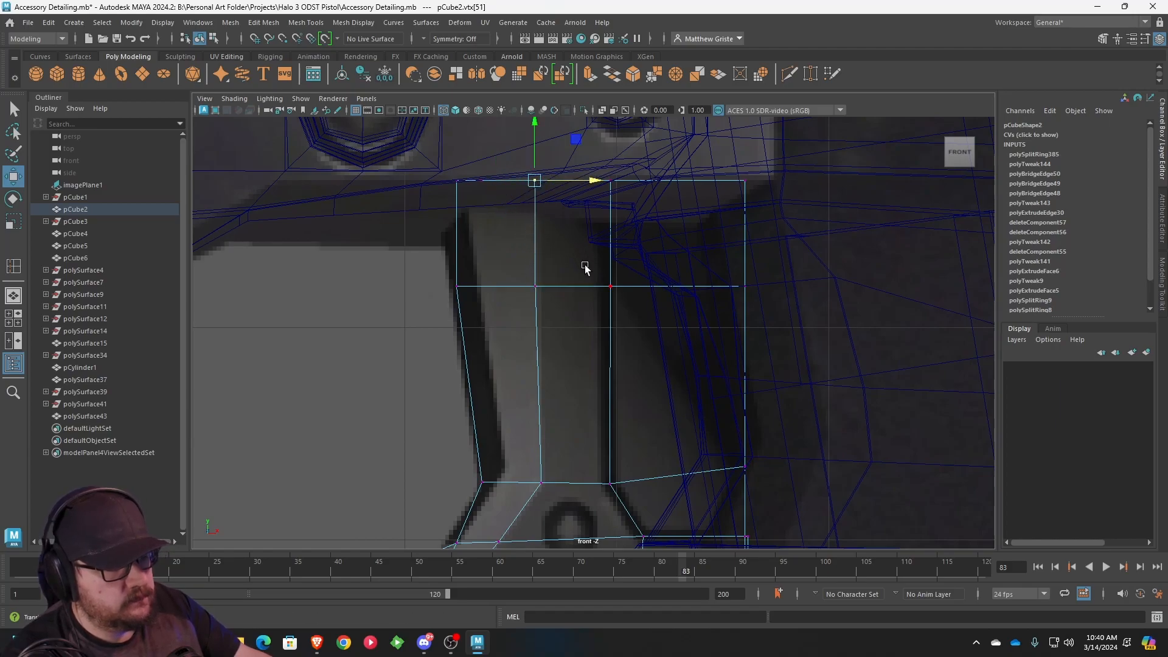
scroll(584, 262, "down", 8)
middle_click_drag(601, 359, 584, 305, "alt")
scroll(588, 353, "up", 10)
middle_click_drag(475, 261, 601, 338, "alt")
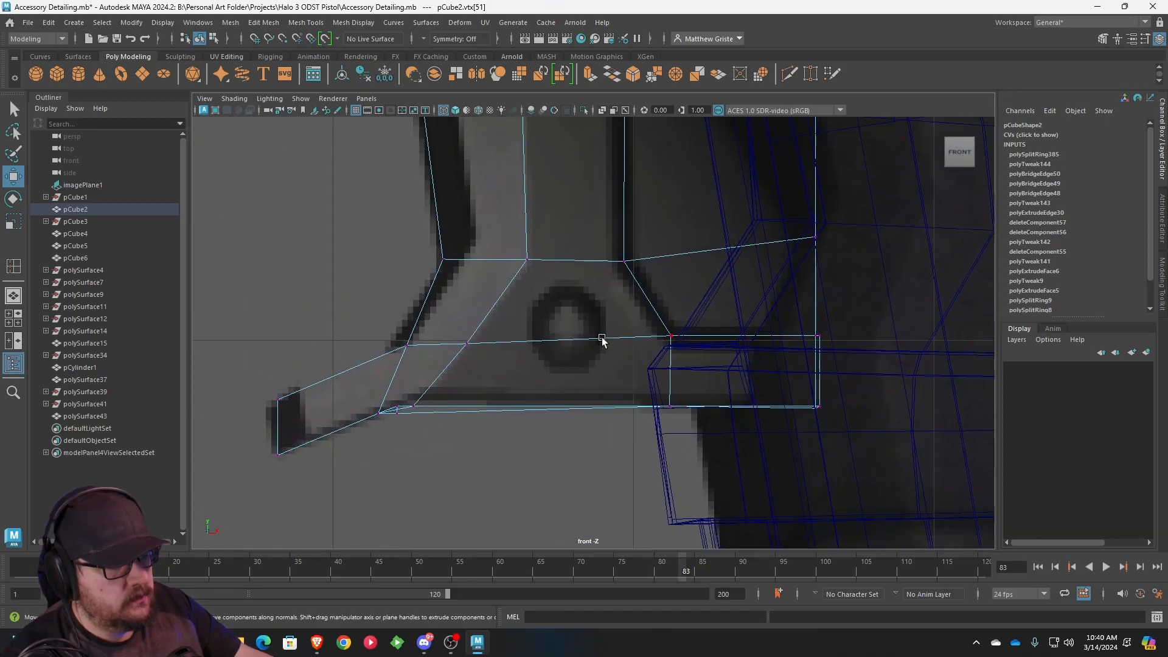
- Insert a vertical edge loop down the trigger's side, running through the centre of the round pin in the reference image
right_click_drag(594, 275, 649, 260)
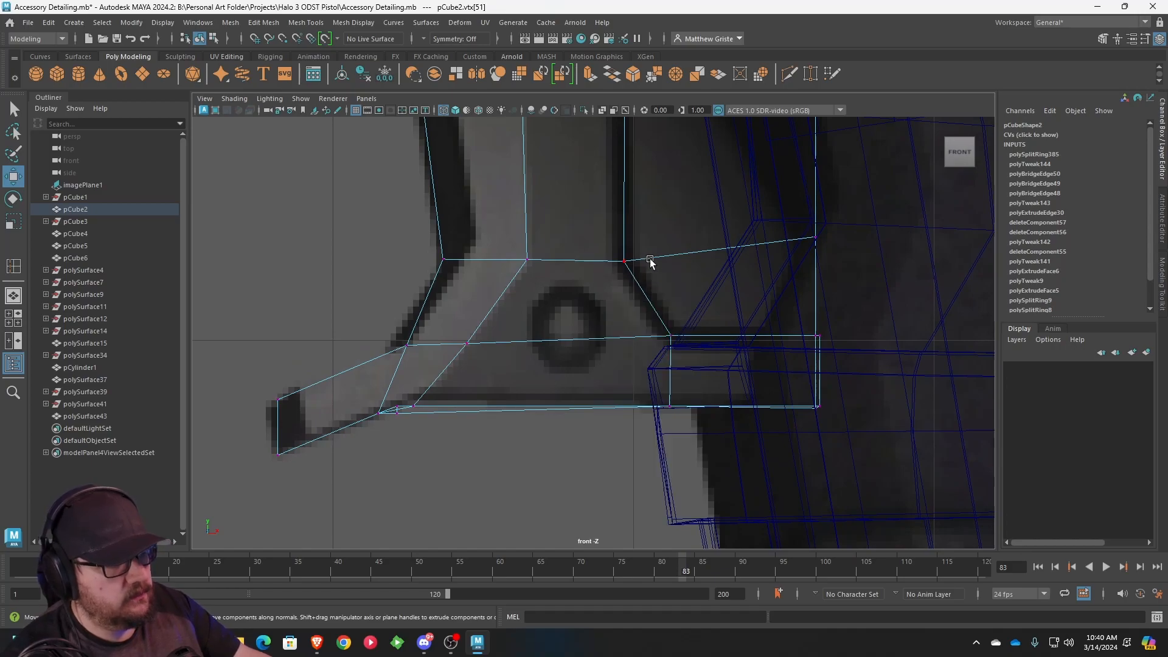
key("F8")
left_click(308, 23)
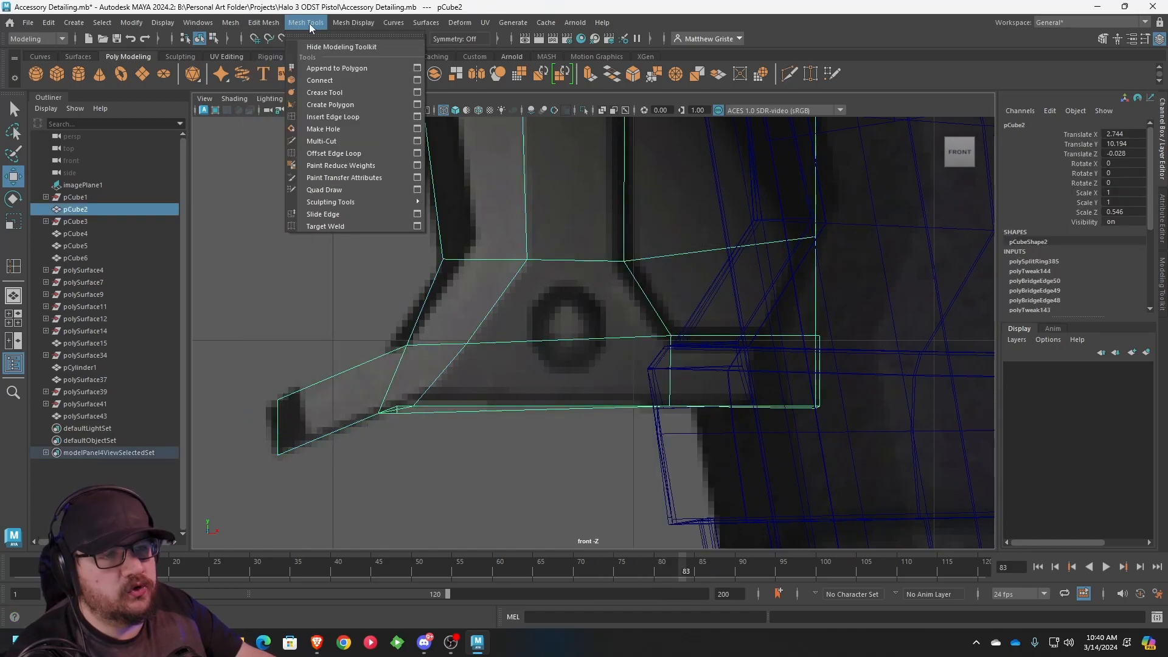
left_click(322, 117)
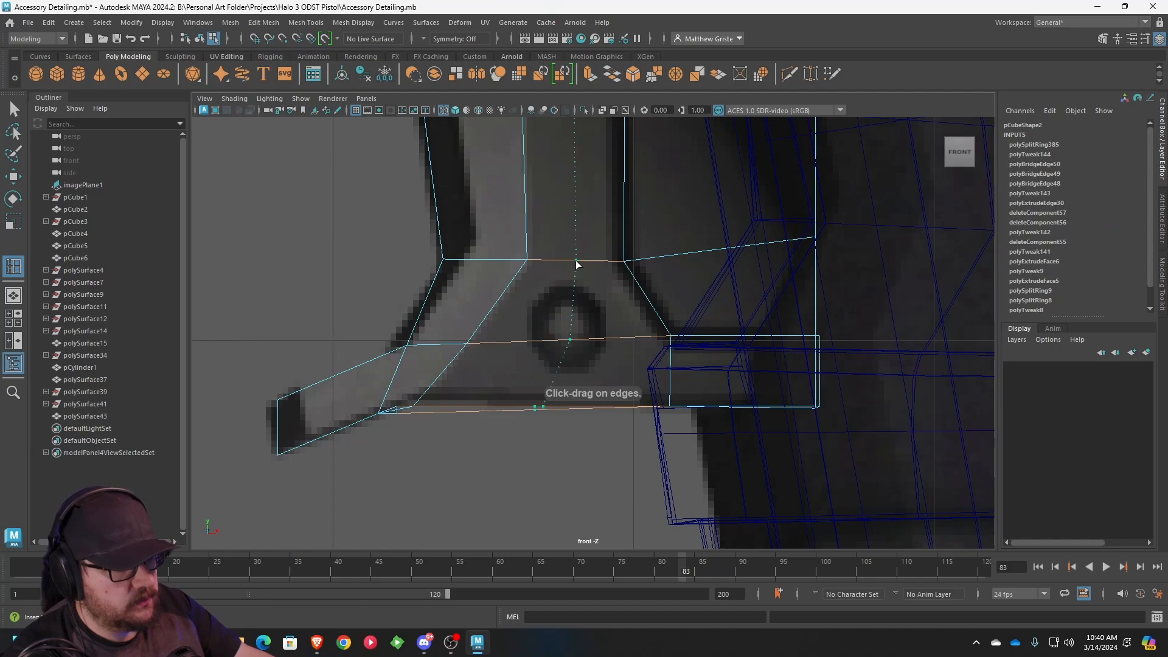
left_click(577, 264)
key("r")
scroll(613, 279, "down", 8)
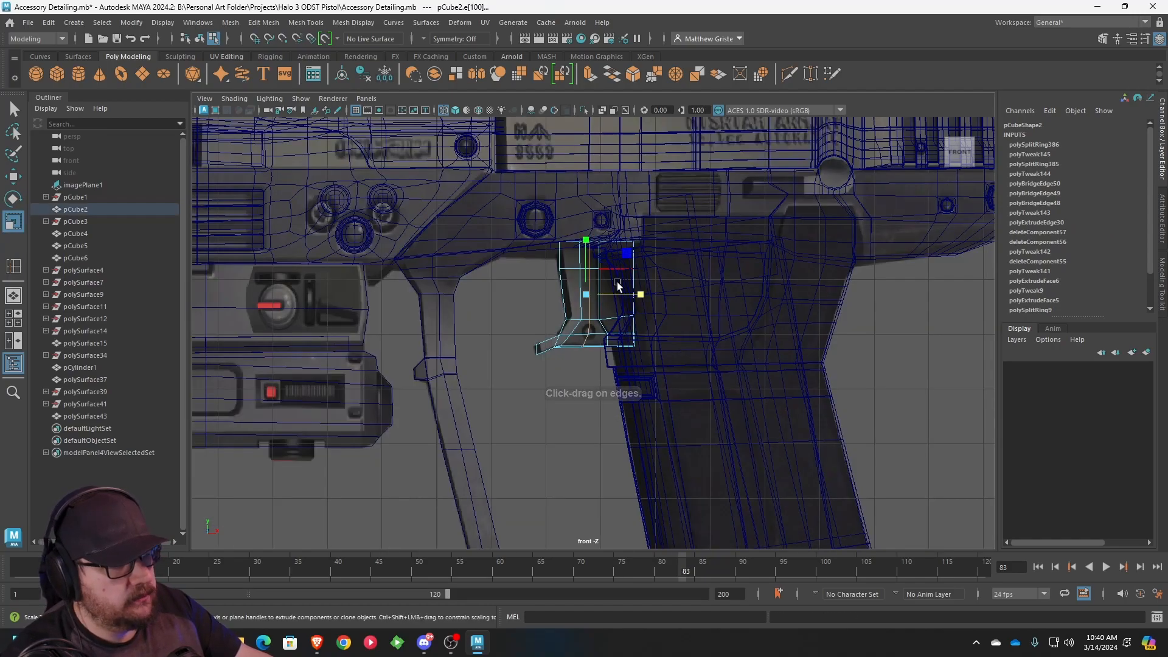
scroll(637, 275, "up", 2)
scroll(626, 301, "up", 3)
key("w")
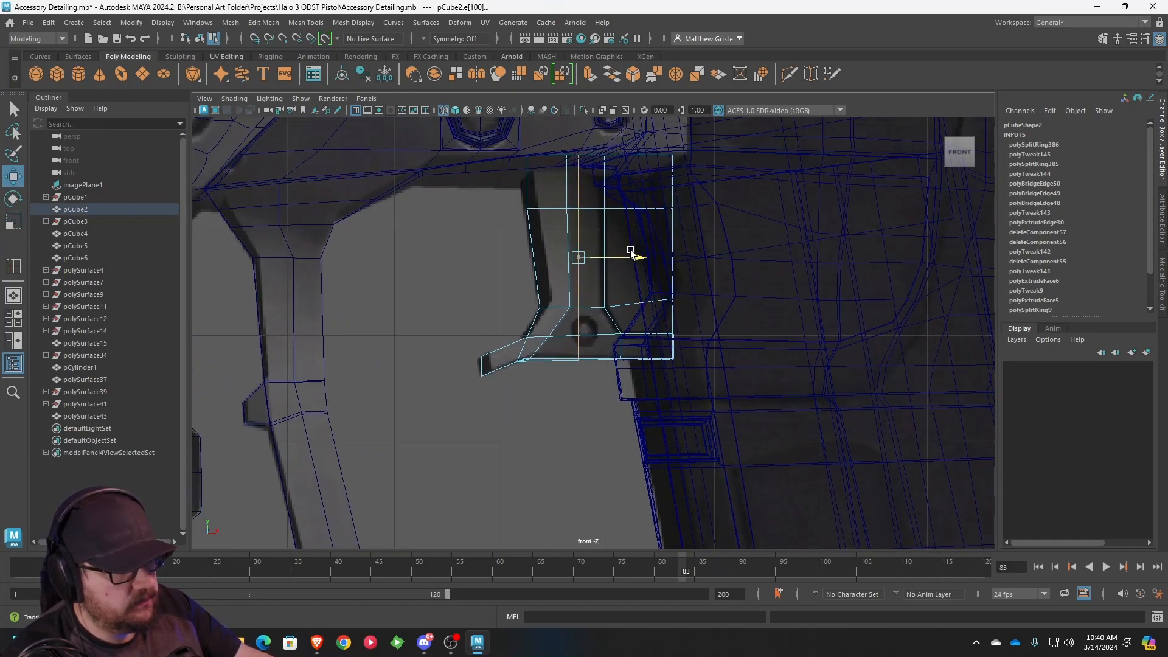
scroll(637, 257, "up", 4)
- Extrude the four faces around the reference pin on the trigger's lower side and circularize them
right_click_drag(587, 337, 636, 274)
key("space")
key("space")
scroll(739, 273, "up", 5)
middle_click_drag(712, 298, 688, 178, "alt")
right_click_drag(626, 281, 630, 325)
left_click(618, 343)
left_click(558, 352, "shift")
left_click(565, 406, "shift")
left_click(624, 395, "shift")
left_click(591, 74)
left_click_drag(622, 331, 579, 323, "alt")
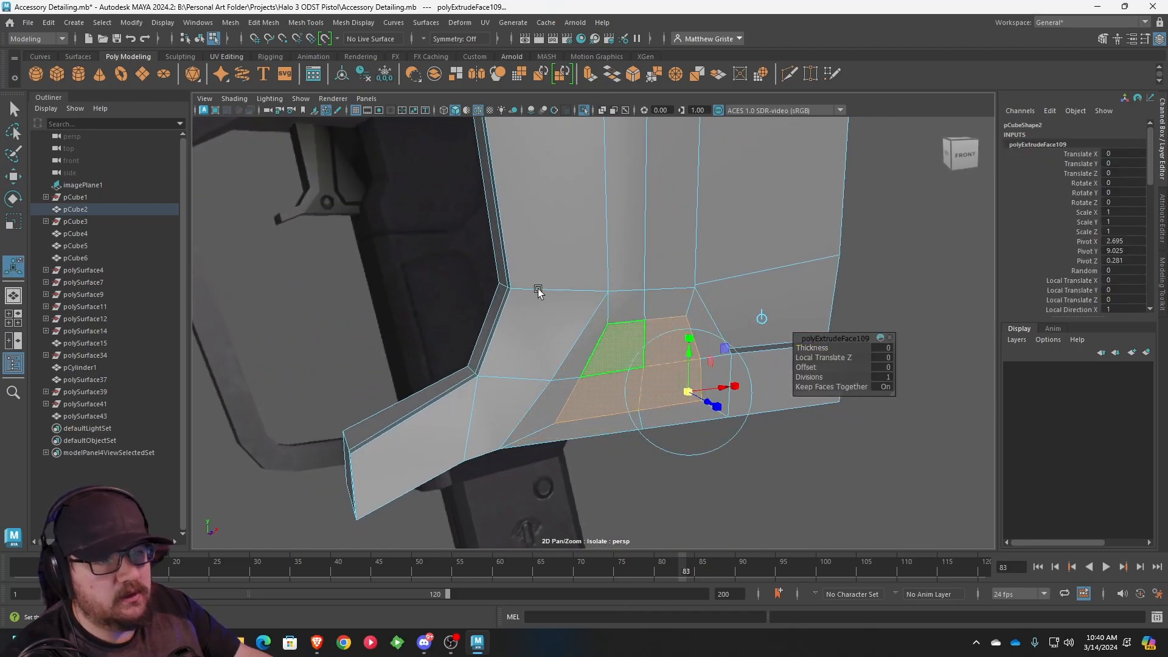
left_click(234, 23)
left_click(282, 94)
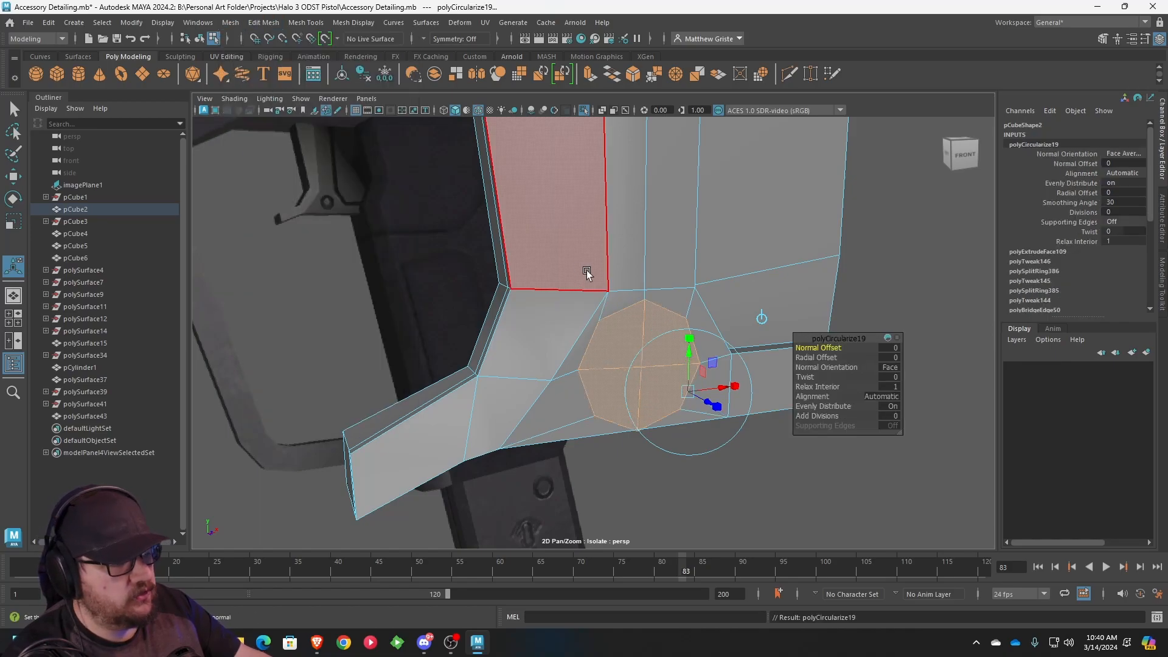
- Scale down, reposition and slightly rotate the circular faces in the front view to match the pin in the reference image
scroll(471, 300, "up", 3)
key("space")
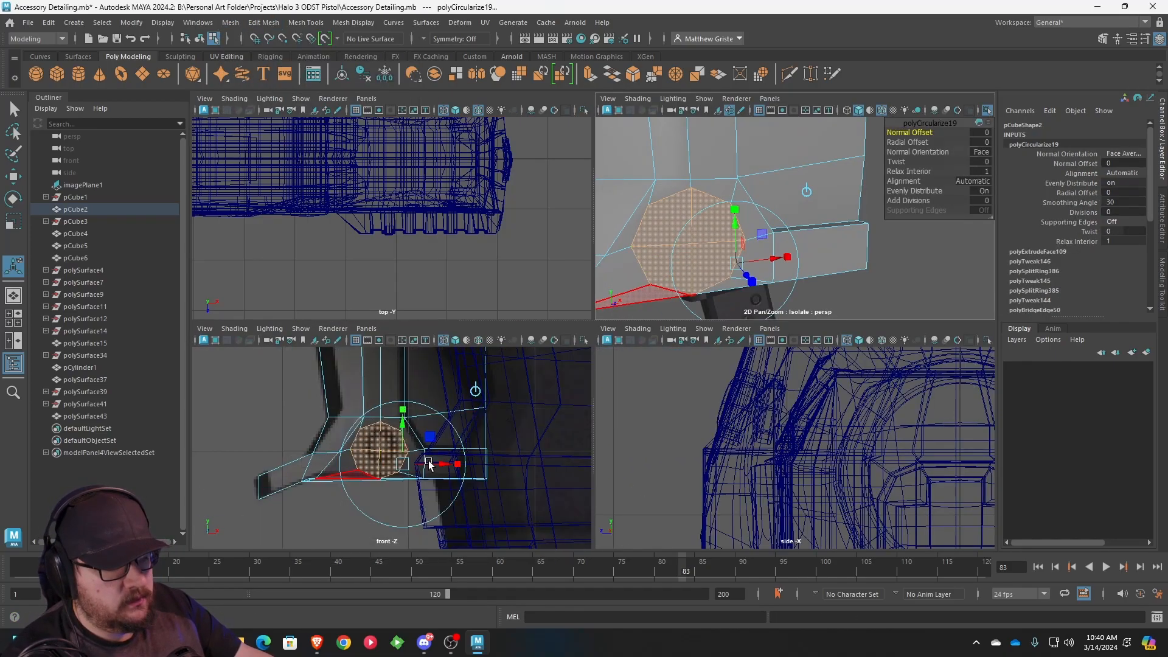
key("space")
scroll(556, 342, "up", 5)
key("r")
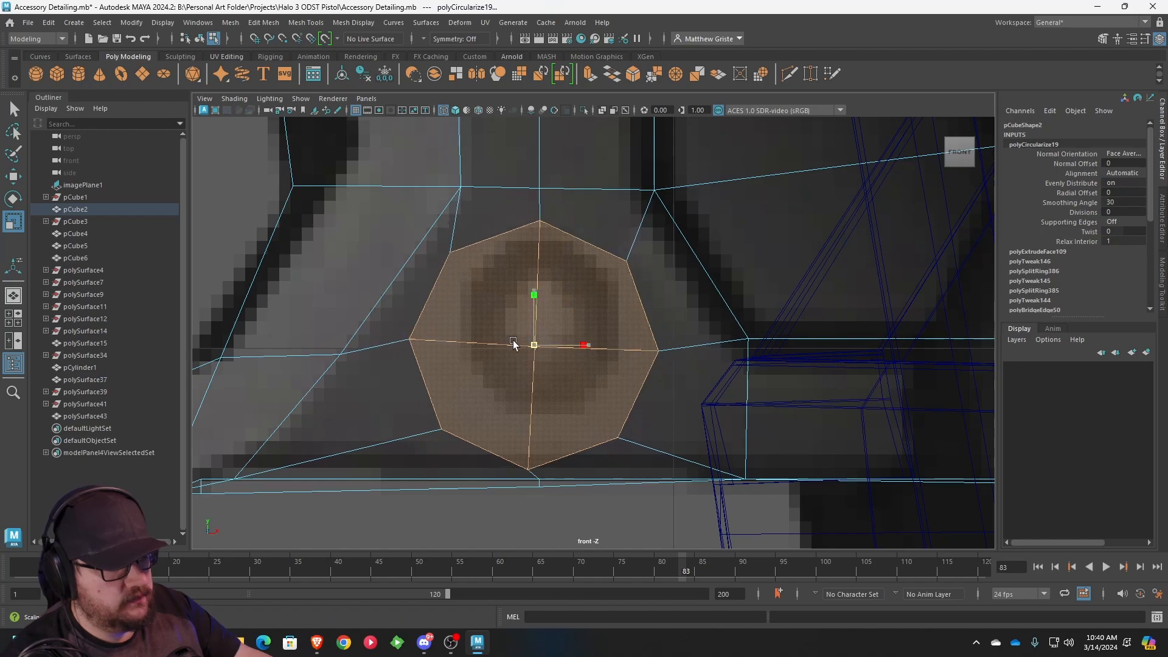
left_click_drag(515, 345, 462, 334)
key("w")
left_click_drag(535, 342, 541, 323)
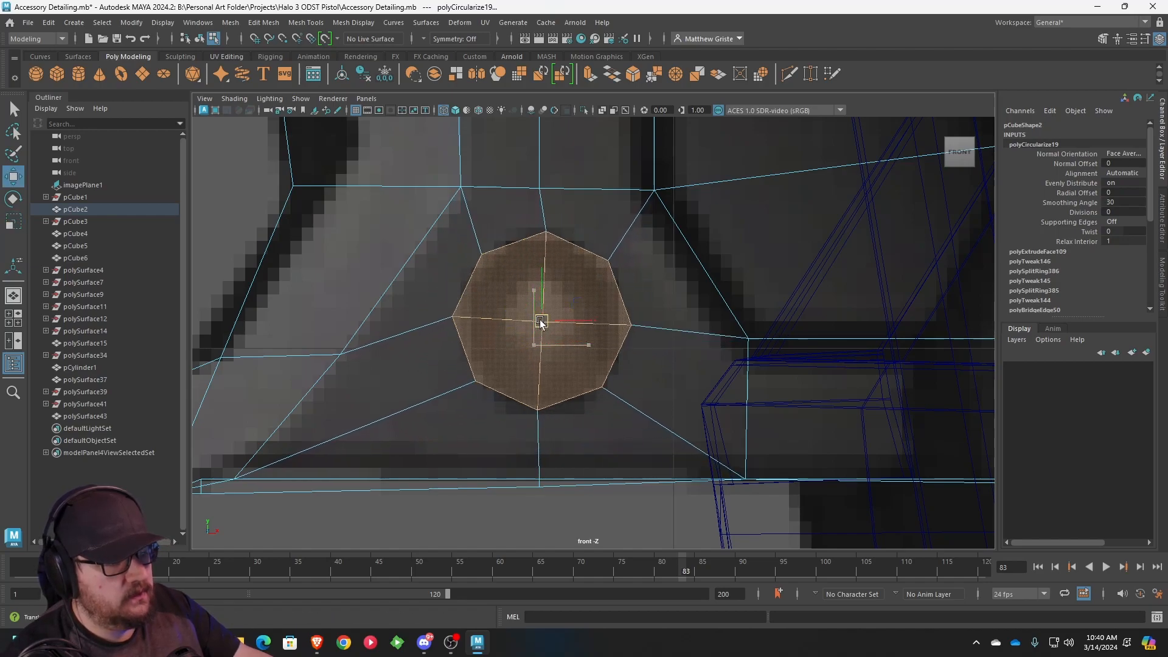
key("e")
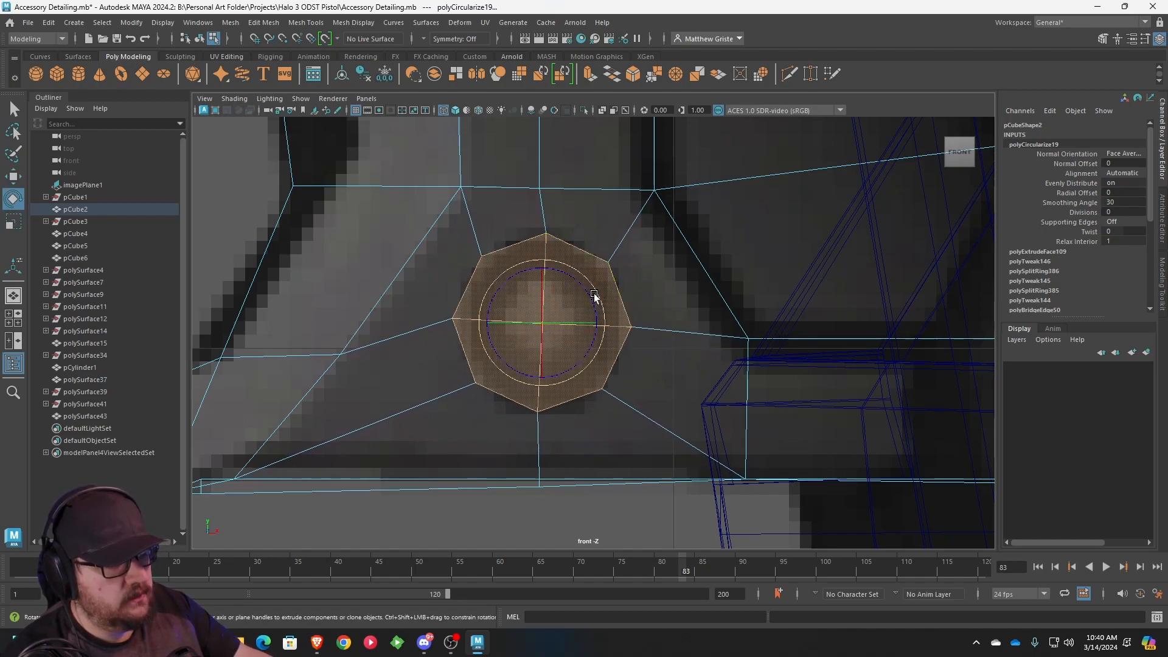
left_click_drag(587, 296, 581, 313)
key("w")
- Extrude the circular faces inward to form a round recess in the trigger's side
key("space")
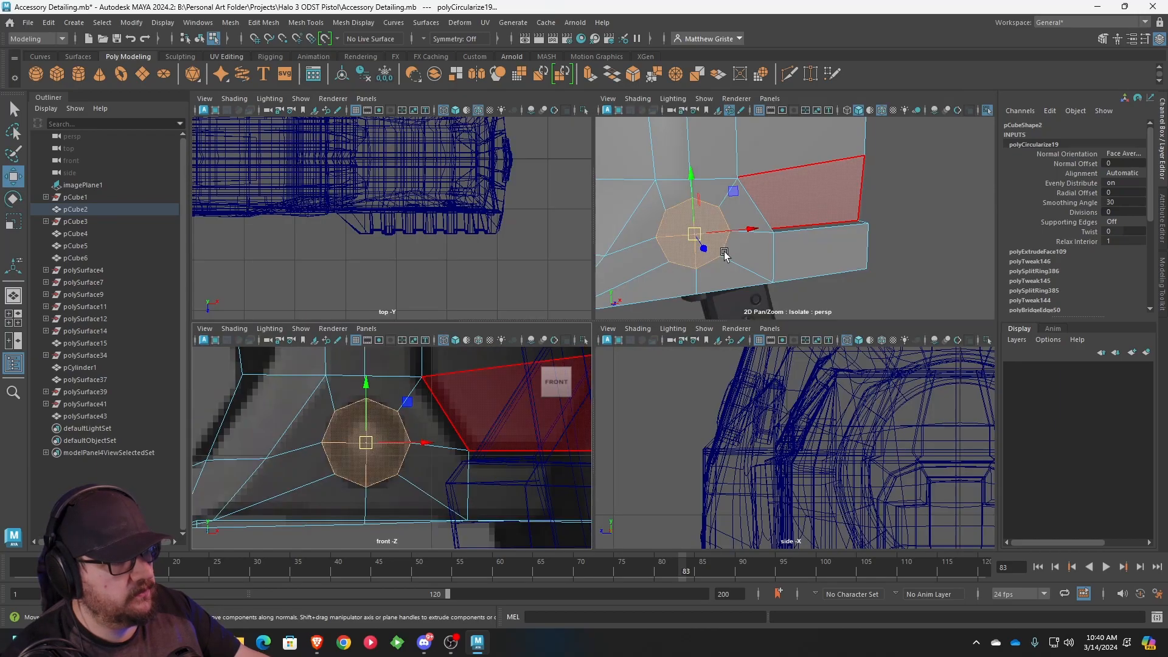
key("space")
left_click_drag(660, 255, 693, 302, "alt")
middle_click_drag(693, 302, 731, 221, "alt")
scroll(704, 222, "down", 2)
scroll(703, 221, "up", 2)
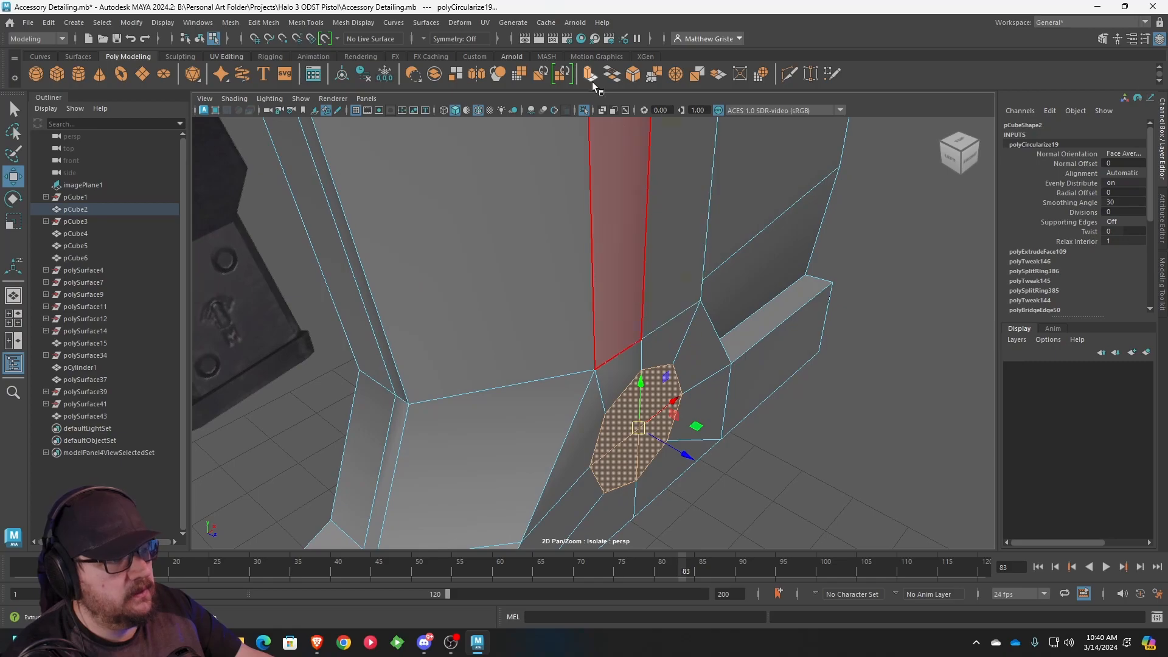
left_click(589, 75)
left_click_drag(633, 253, 610, 381, "alt")
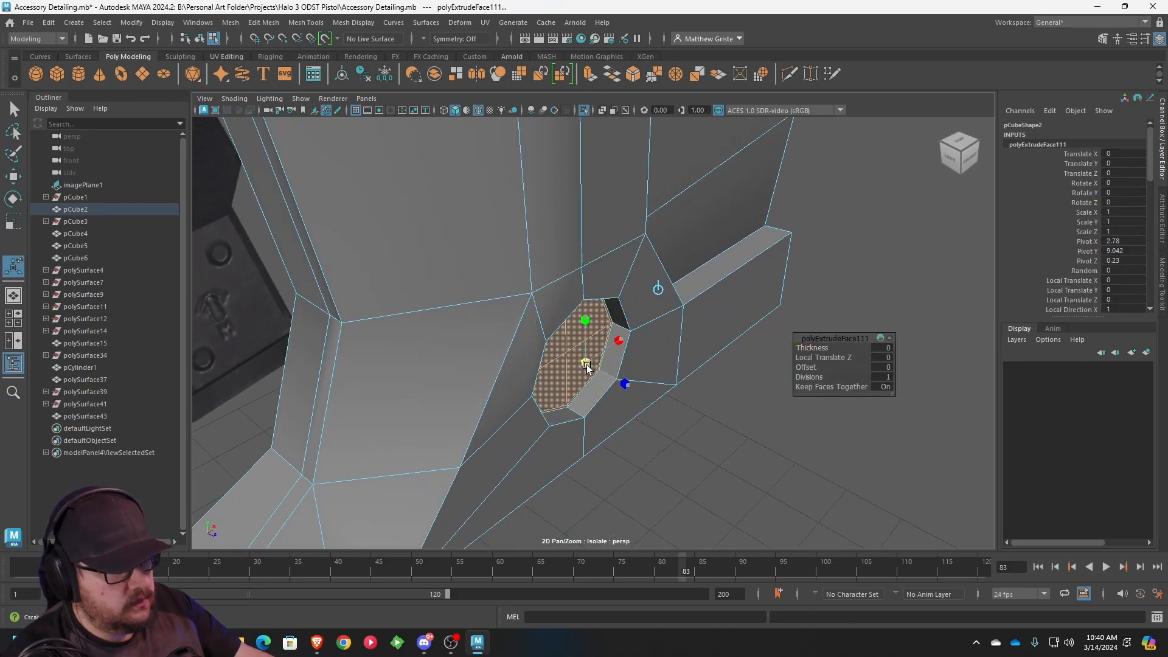
- Extrude the recessed faces several more times, narrowing and pulling them outward into a raised pin, and return to object mode
key("ctrl+e")
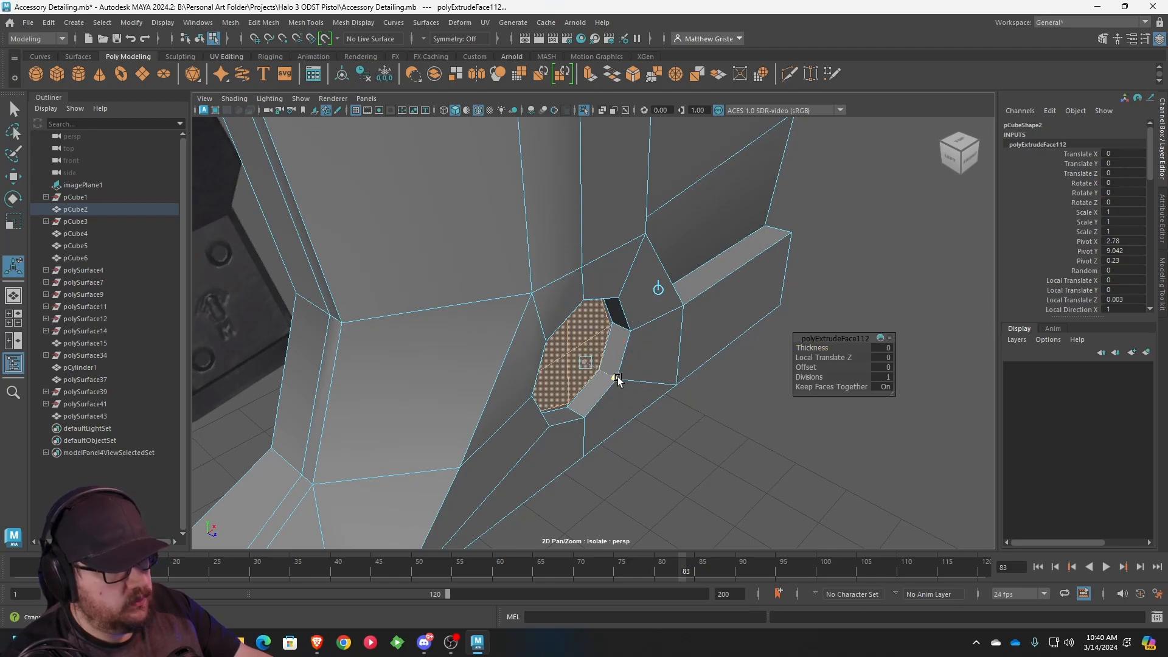
left_click(626, 383)
mouse_move(606, 370)
left_mouse_down()
mouse_move(589, 374)
mouse_move(649, 399)
mouse_move(589, 376)
left_mouse_up()
key("ctrl+e")
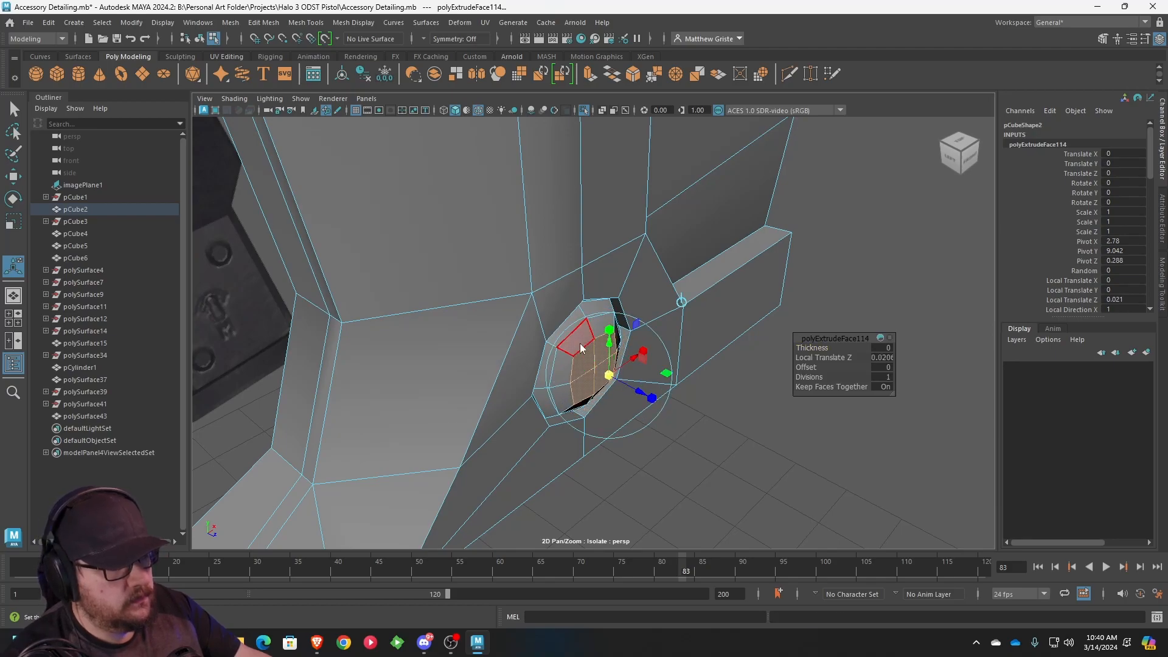
right_click_drag(580, 298, 630, 260)
- Move the misplaced vertices at the trigger's top front along X to clean up the overlapping edges, and return to object mode
scroll(631, 260, "down", 5)
left_click_drag(631, 261, 651, 273, "alt")
middle_click_drag(649, 275, 680, 392, "alt")
scroll(680, 392, "down", 3)
left_click_drag(680, 392, 540, 331, "alt")
scroll(616, 389, "up", 6)
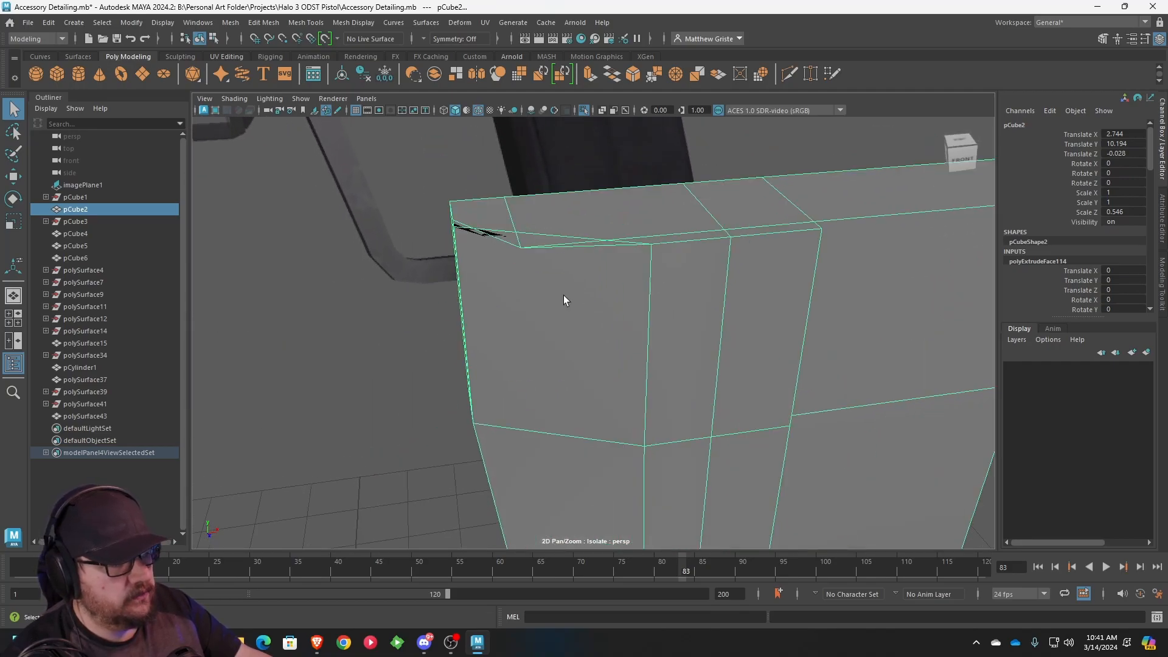
scroll(569, 315, "down", 5)
left_click_drag(574, 279, 664, 369, "alt")
right_click_drag(664, 280, 597, 281)
left_click(632, 377)
key("w")
left_click_drag(622, 383, 754, 380)
left_click(590, 317)
mouse_move(643, 301)
left_mouse_down()
mouse_move(663, 298)
mouse_move(696, 326)
mouse_move(629, 284)
left_mouse_up()
scroll(711, 285, "down", 3)
right_click_drag(632, 280, 632, 325)
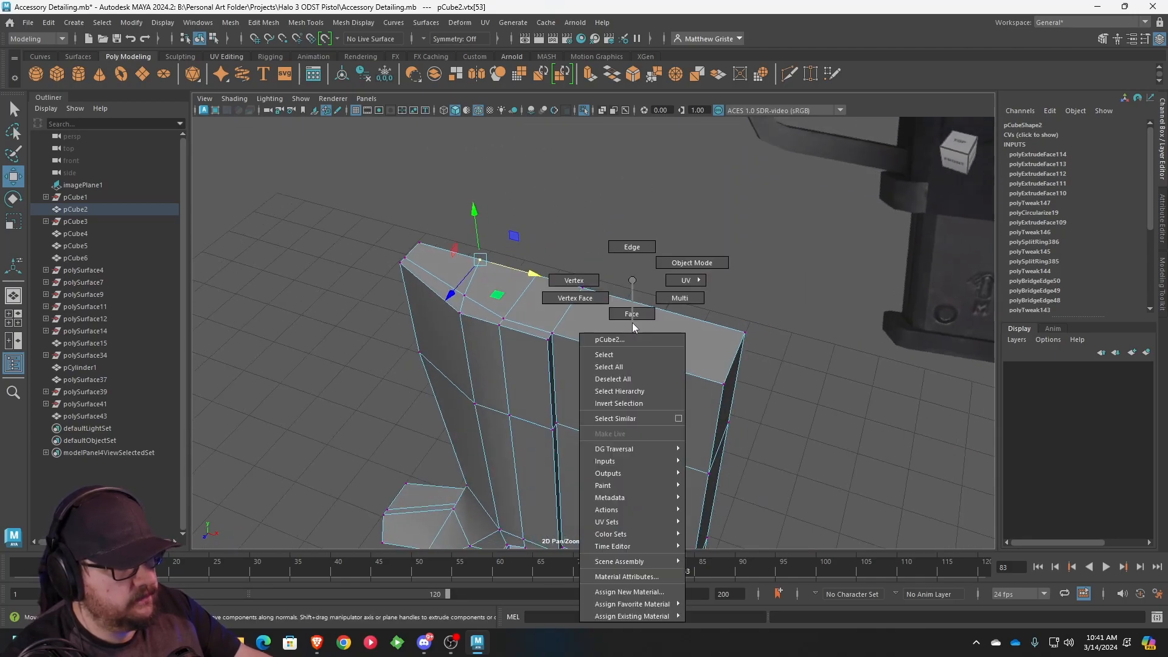
right_click_drag(669, 270, 671, 268)
- Mirror the trigger across Z in the negative direction about its object position, cutting the geometry and merging border vertices
left_click_drag(672, 336, 620, 304, "alt")
scroll(584, 315, "down", 3)
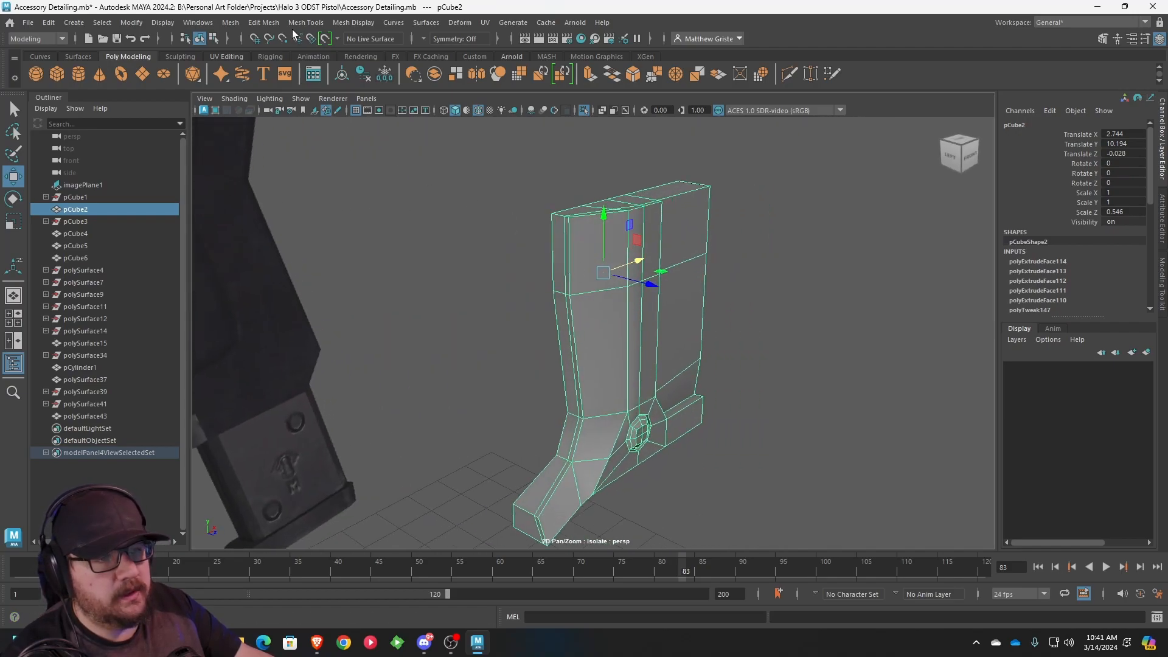
left_click(264, 23)
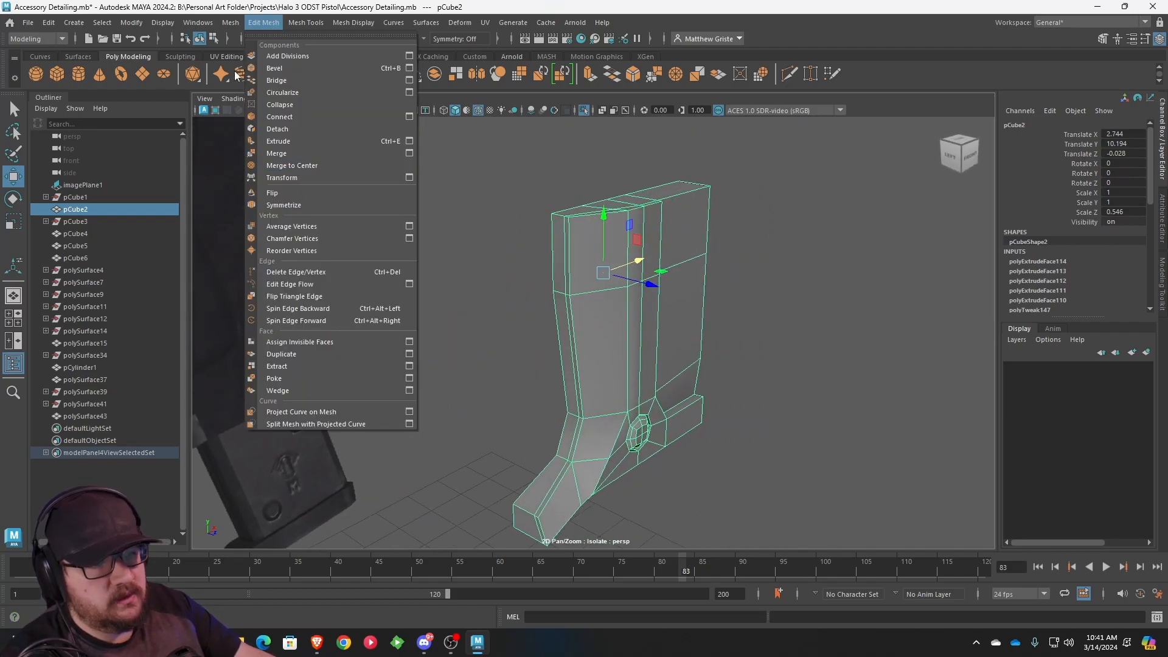
left_click(343, 224)
left_click_drag(476, 232, 602, 255, "alt")
left_click(885, 464)
left_click(856, 277)
left_click(891, 239)
left_click(854, 260)
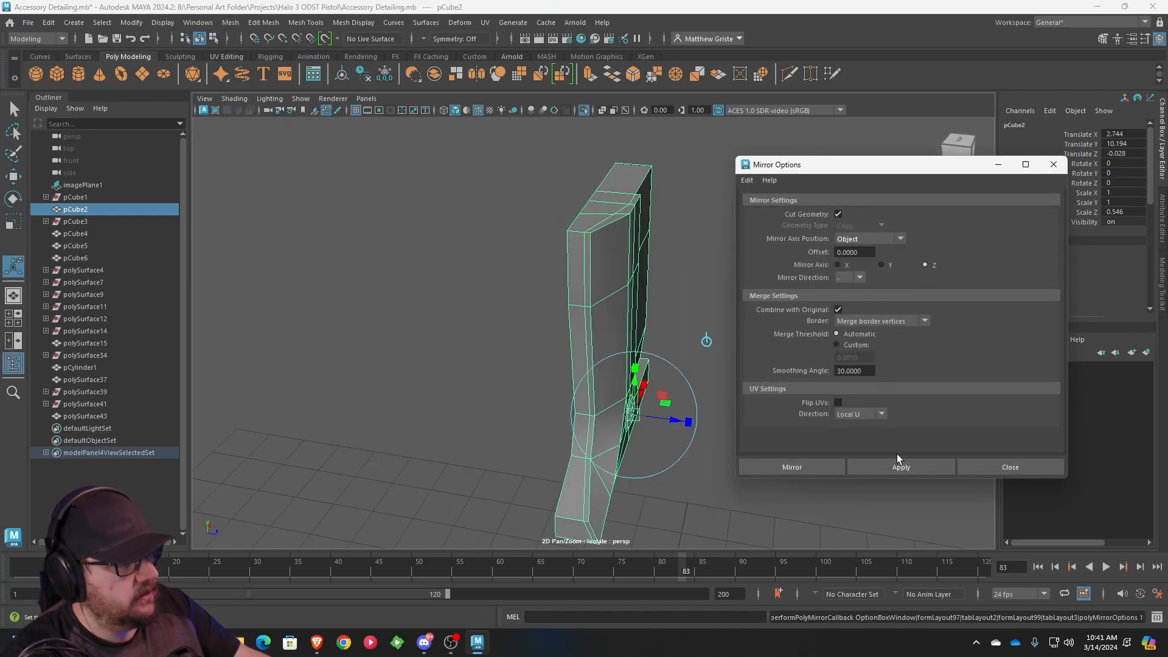
left_click(895, 467)
left_click(896, 467)
- Turn off the isolated view of the trigger to bring back the whole pistol
left_click_drag(537, 288, 500, 280, "alt")
right_click_drag(571, 228, 596, 217)
left_click(300, 99)
mouse_move(414, 121)
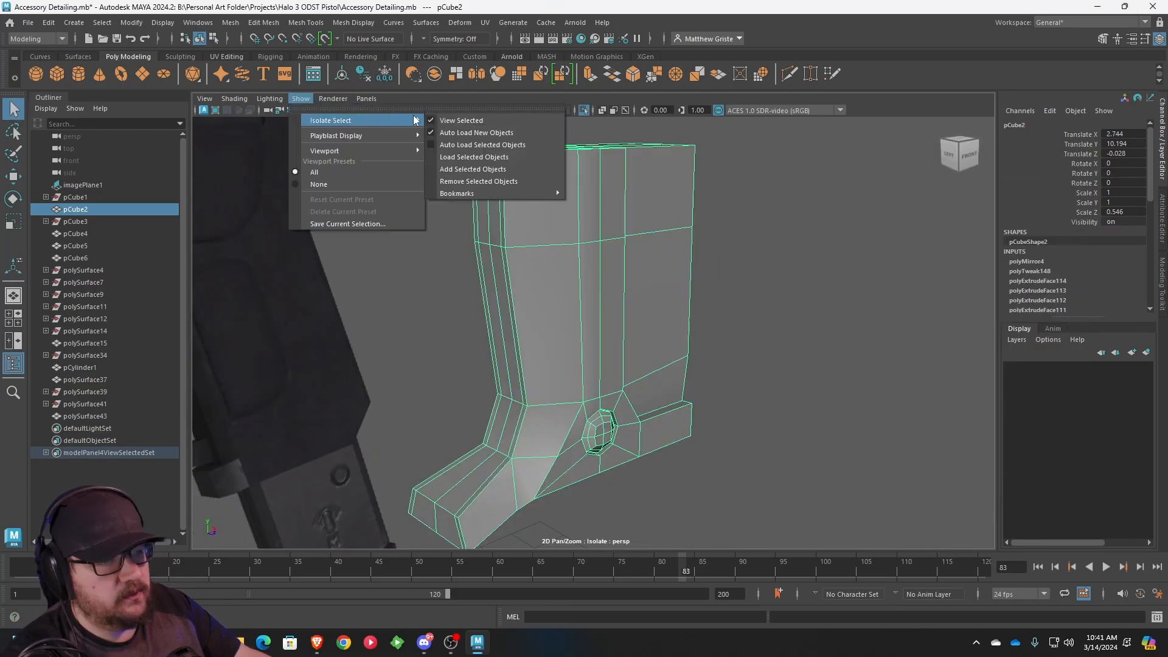
left_click(471, 119)
left_click_drag(487, 219, 683, 224, "alt")
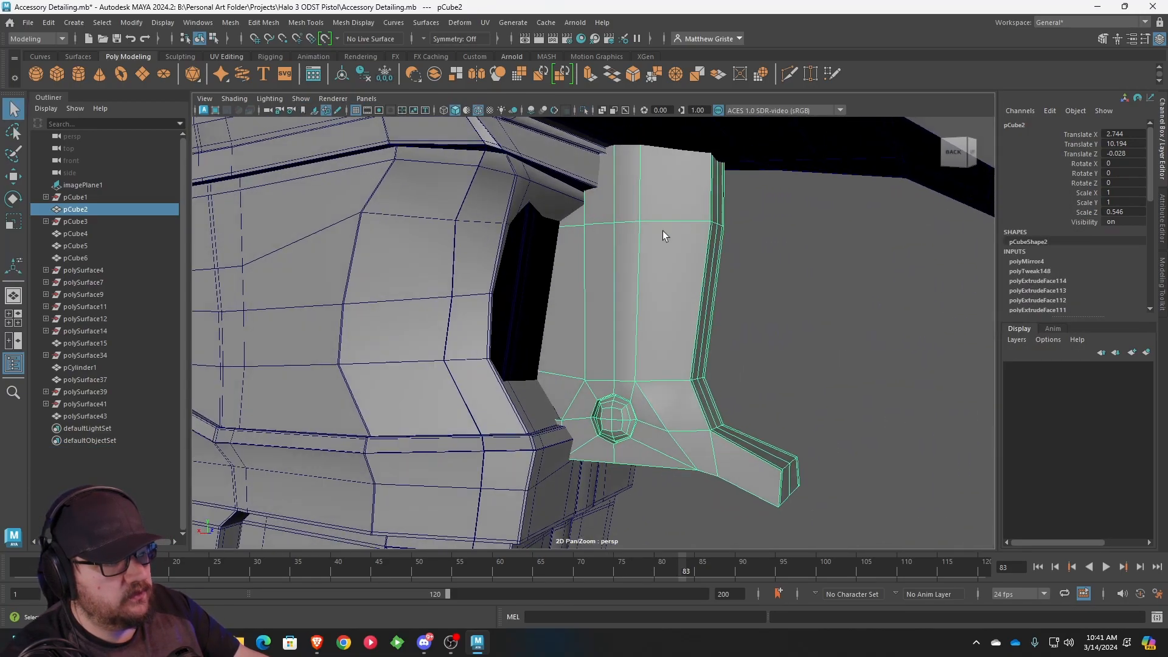
- Select the pistol frame and insert two edge loops across the grip's front strip behind the trigger
left_click(520, 259)
scroll(583, 298, "down", 6)
scroll(566, 310, "down", 2)
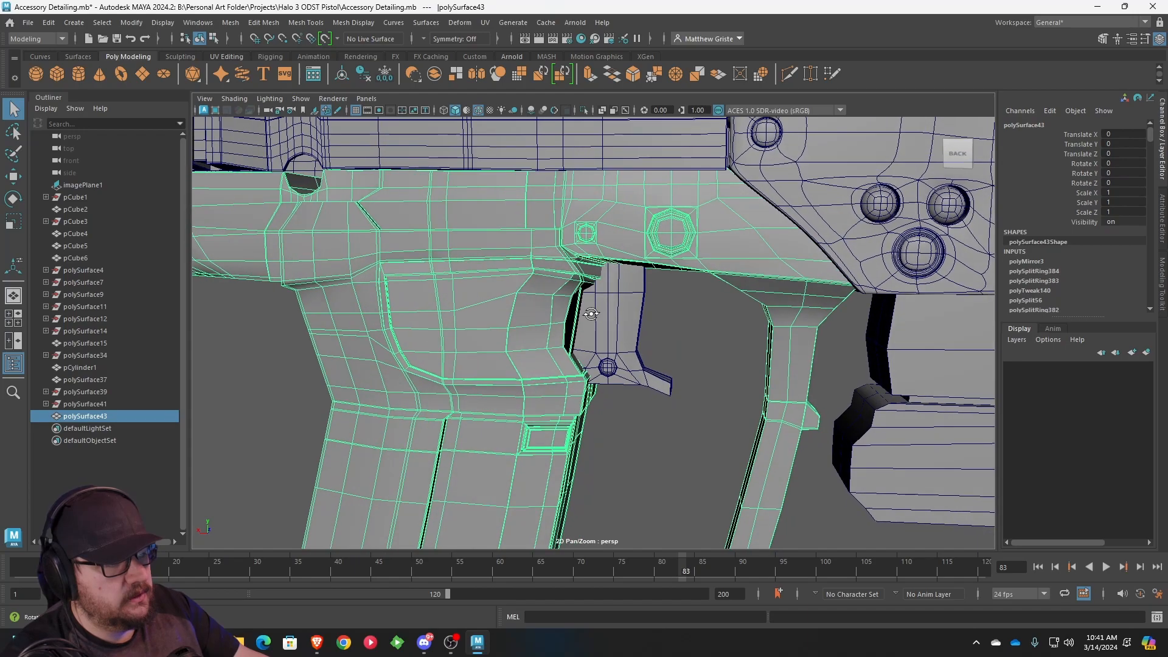
scroll(566, 310, "up", 5)
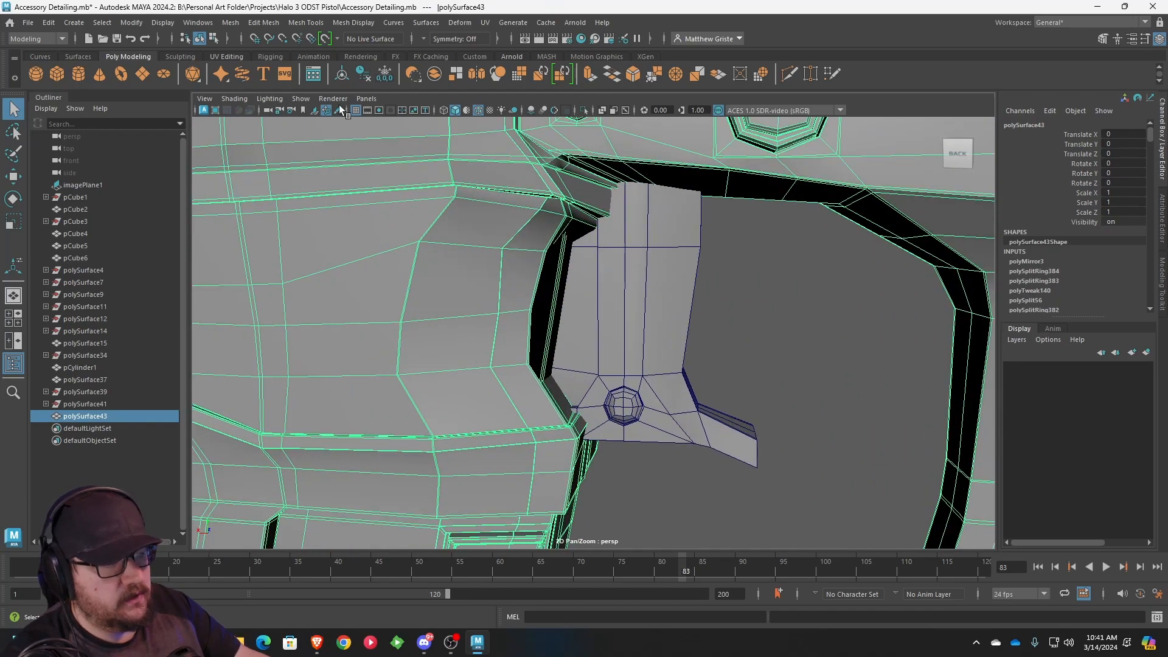
left_click(271, 26)
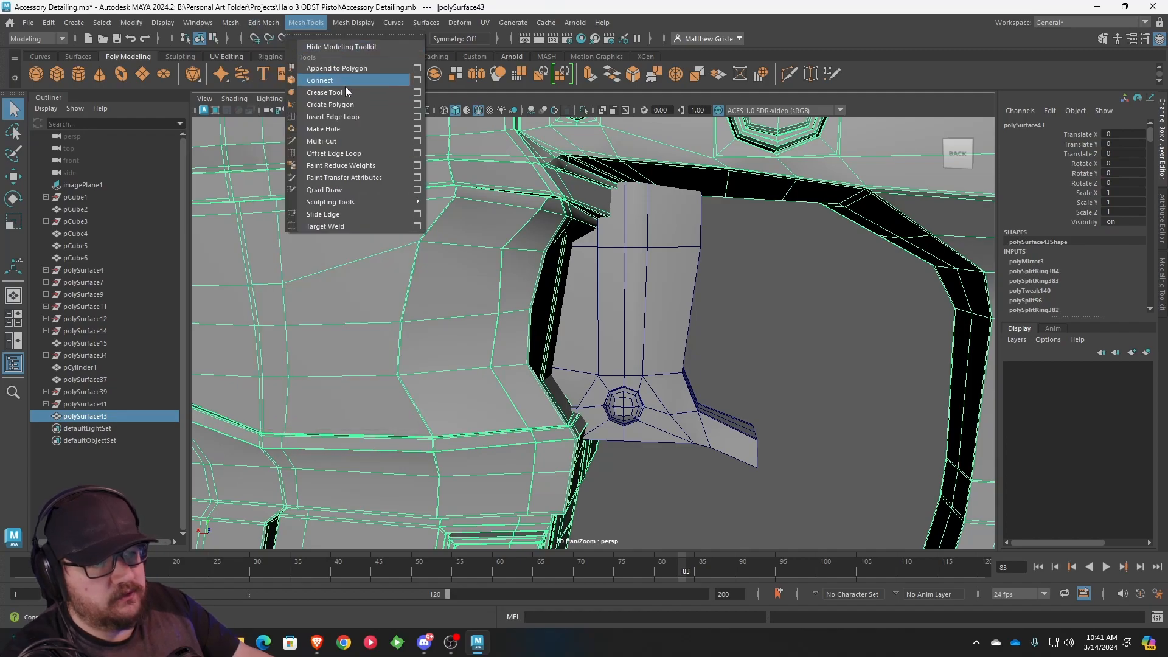
left_click(323, 117)
left_click(564, 269)
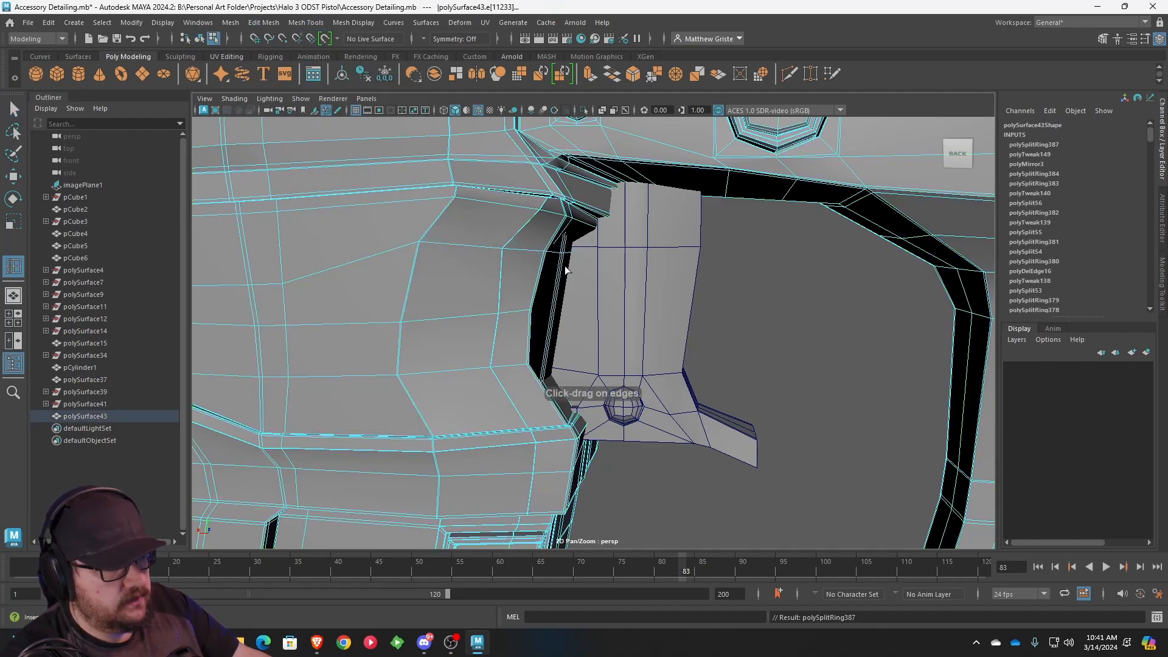
left_click(552, 317)
- Select the new loops' vertices on the grip's front edge in the front view and move them rearward along X to follow the curve
key("space")
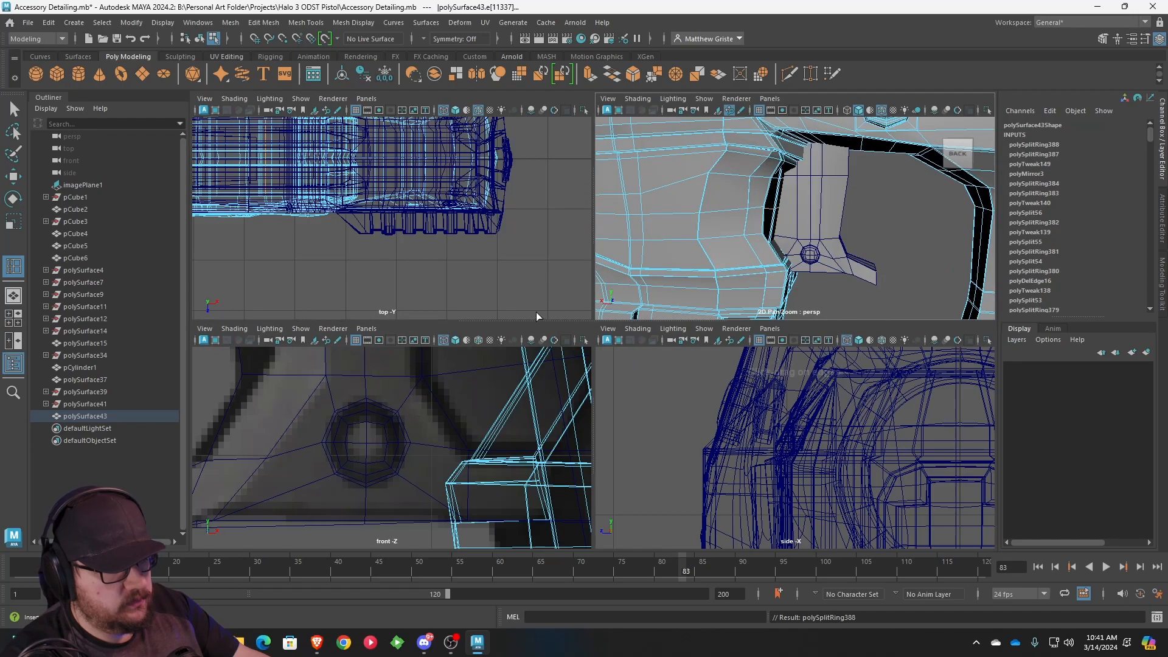
key("space")
scroll(530, 307, "down", 5)
scroll(590, 308, "up", 8)
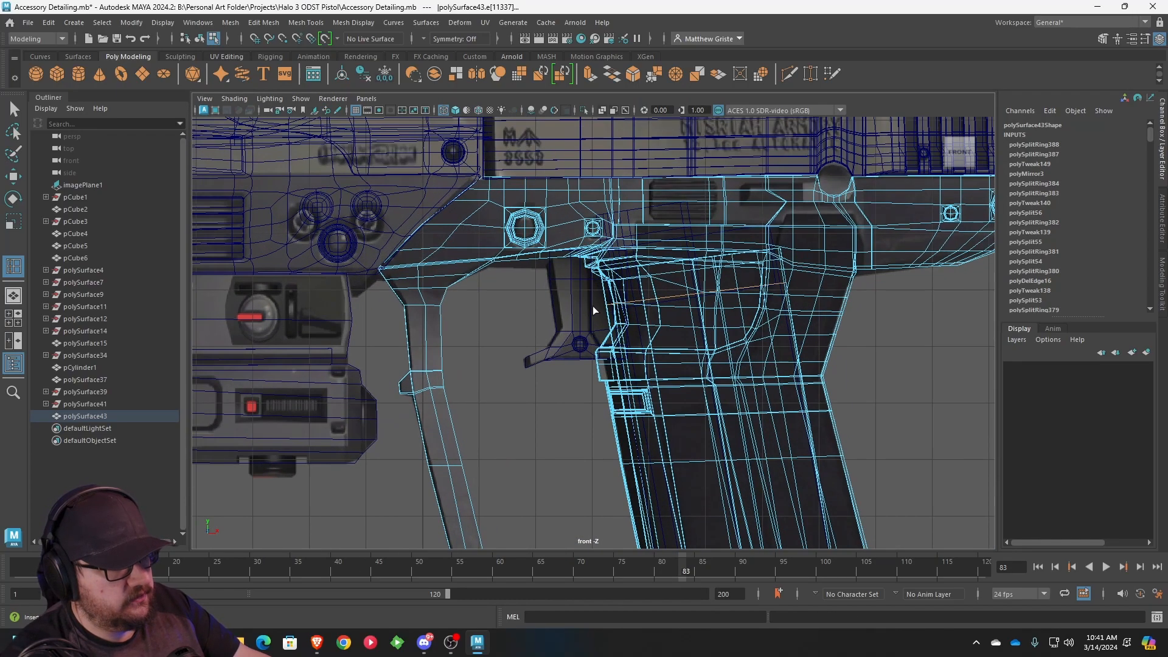
scroll(559, 287, "up", 2)
middle_click_drag(651, 285, 529, 294, "alt")
right_click_drag(510, 279, 476, 275)
left_click(512, 298)
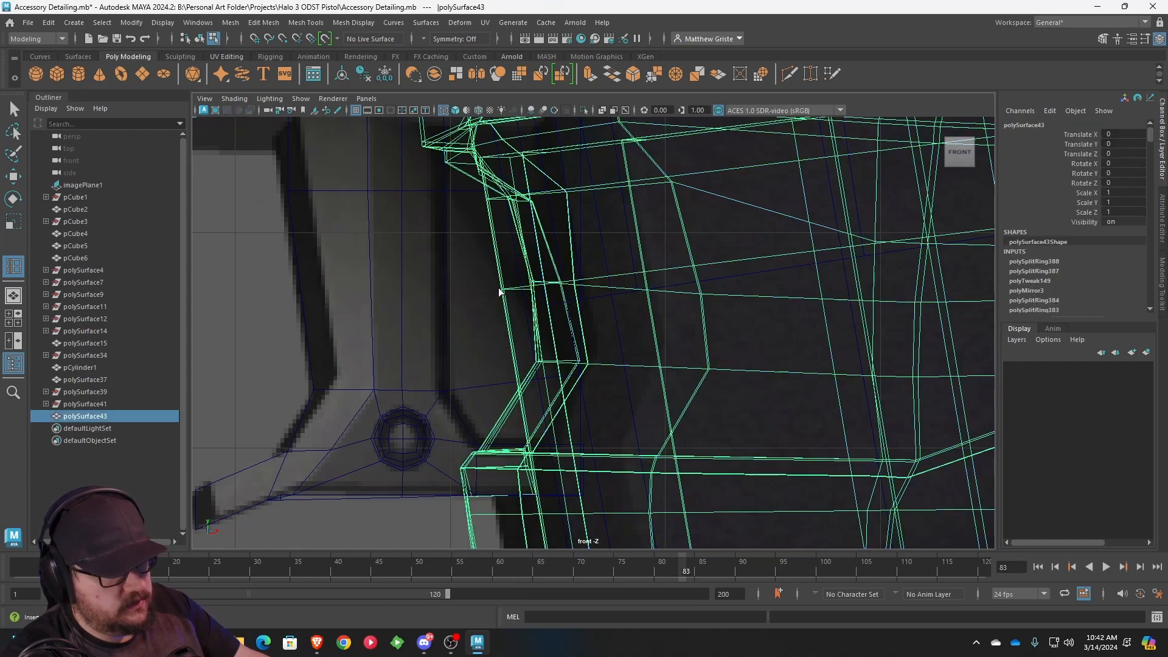
key("F10")
left_click(502, 291)
key("ctrl+z")
key("ctrl+z")
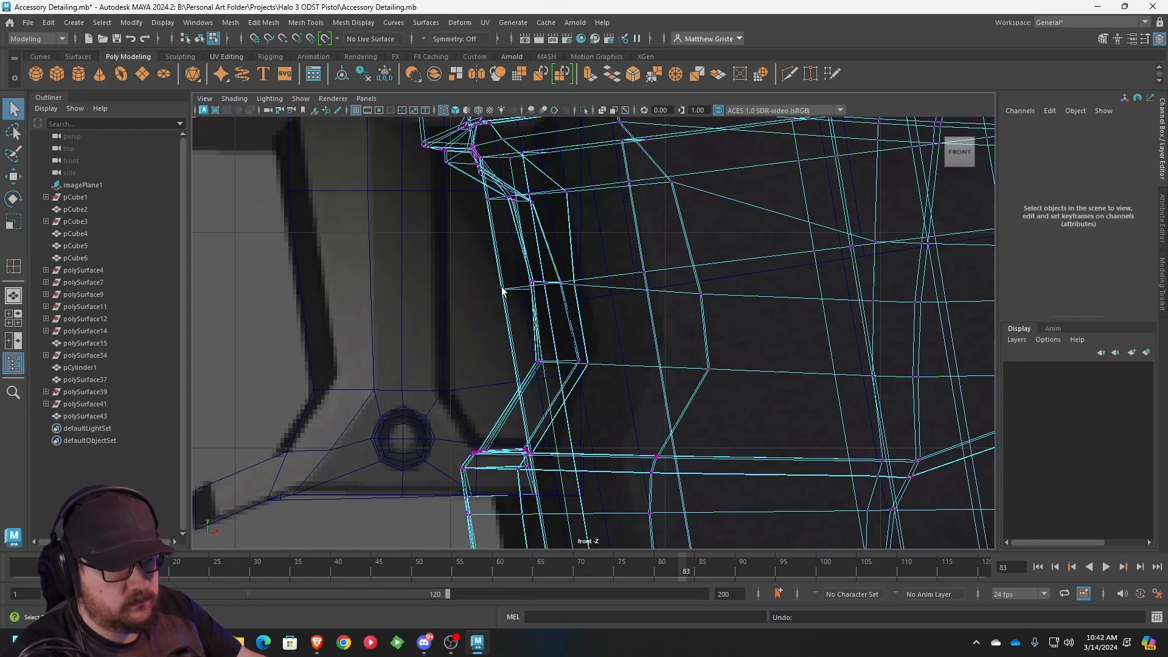
left_click_drag(510, 300, 625, 289)
key("w")
left_click_drag(545, 199, 605, 200)
key("space")
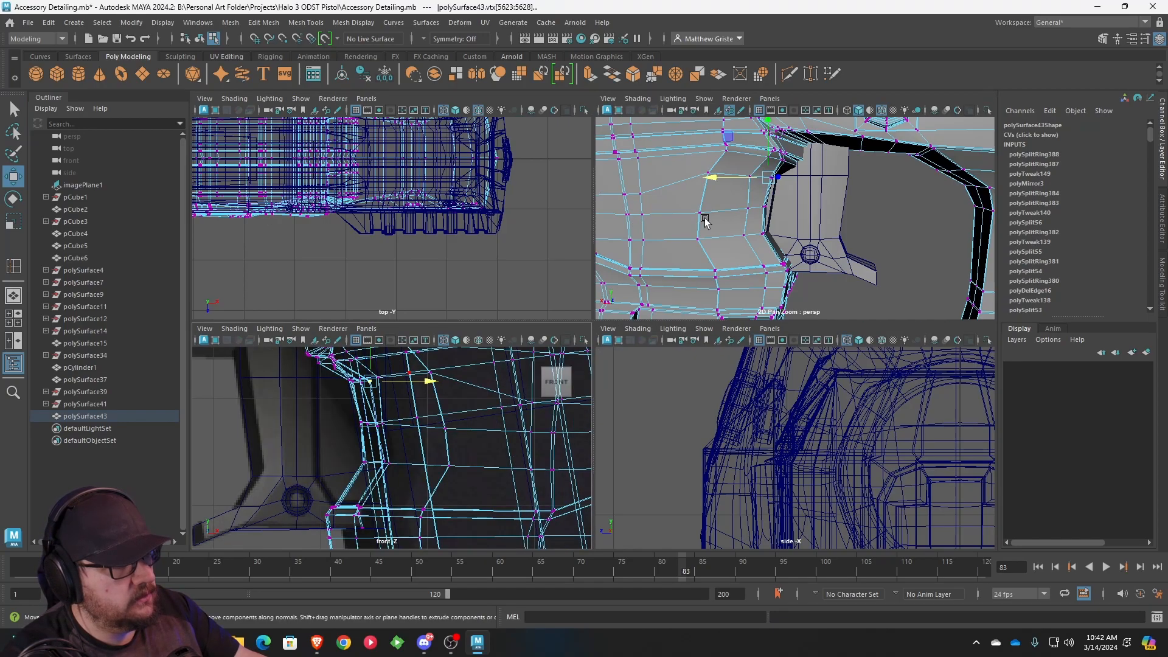
key("space")
left_click_drag(689, 216, 619, 253, "alt")
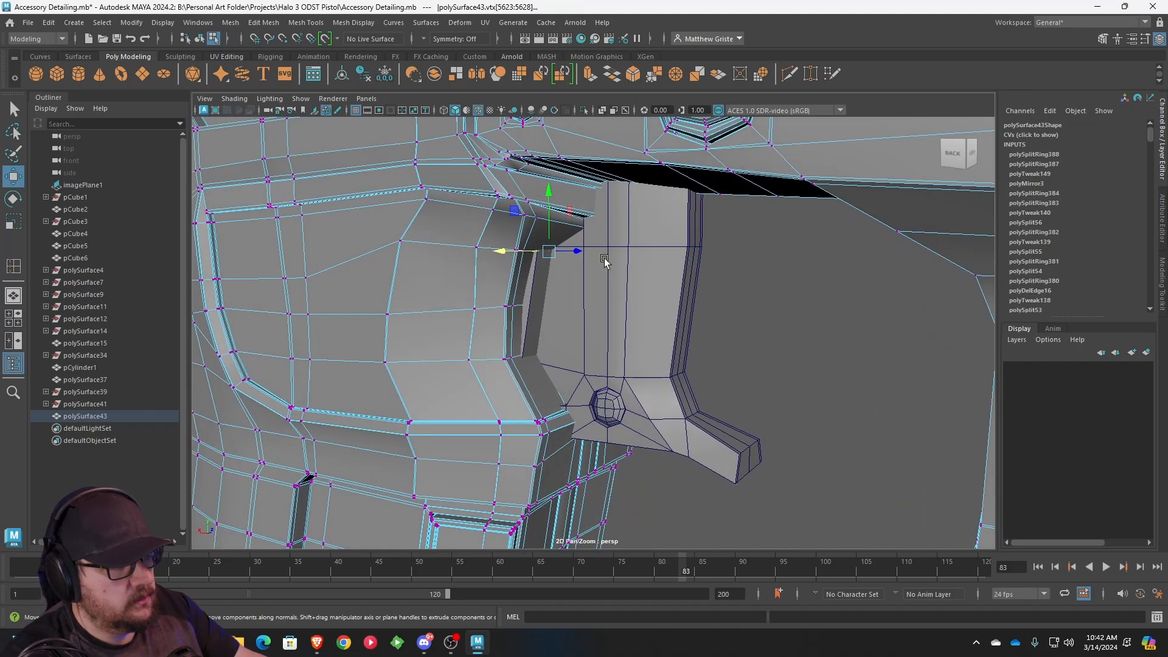
- Leave vertex editing on the pistol frame and select the magazine behind the grip
right_click_drag(534, 280, 541, 272)
left_click(541, 271)
key("f")
left_click_drag(541, 271, 565, 341, "alt")
left_click_drag(366, 331, 503, 308, "alt")
right_click_drag(503, 307, 470, 242, "alt")
middle_click_drag(626, 317, 564, 297, "alt")
scroll(564, 296, "up", 3)
middle_click_drag(517, 261, 609, 310, "alt")
mouse_move(609, 310)
left_mouse_down("alt")
mouse_move(652, 304)
mouse_move(623, 300)
left_mouse_up("alt")
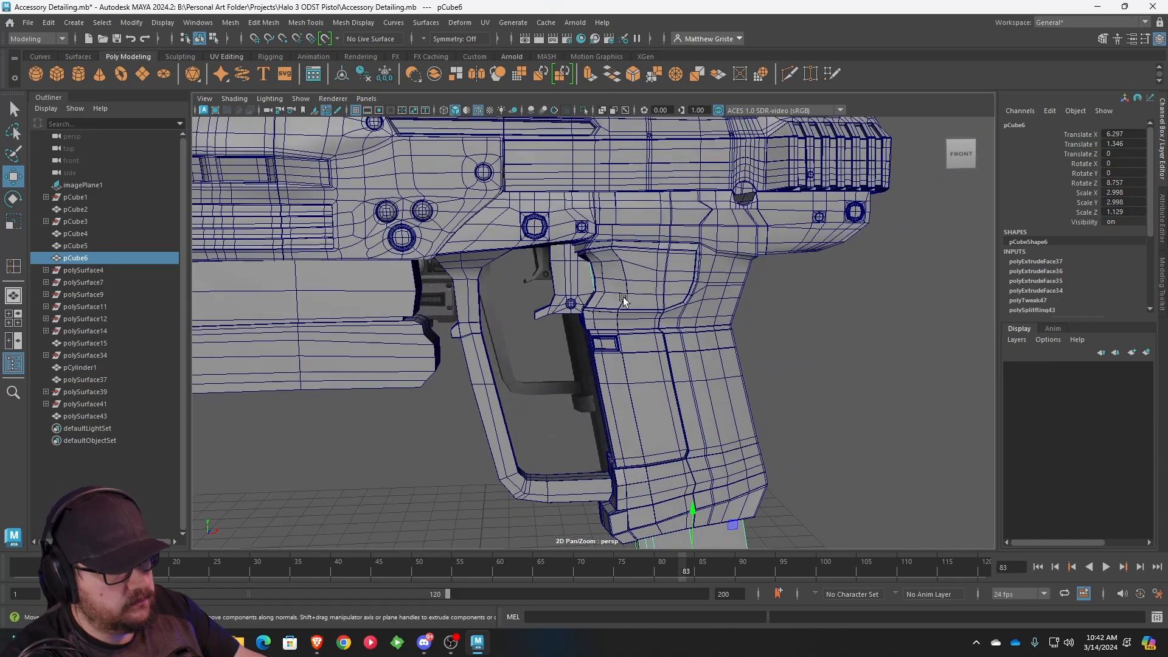
key("space")
key("space")
scroll(498, 268, "up", 4)
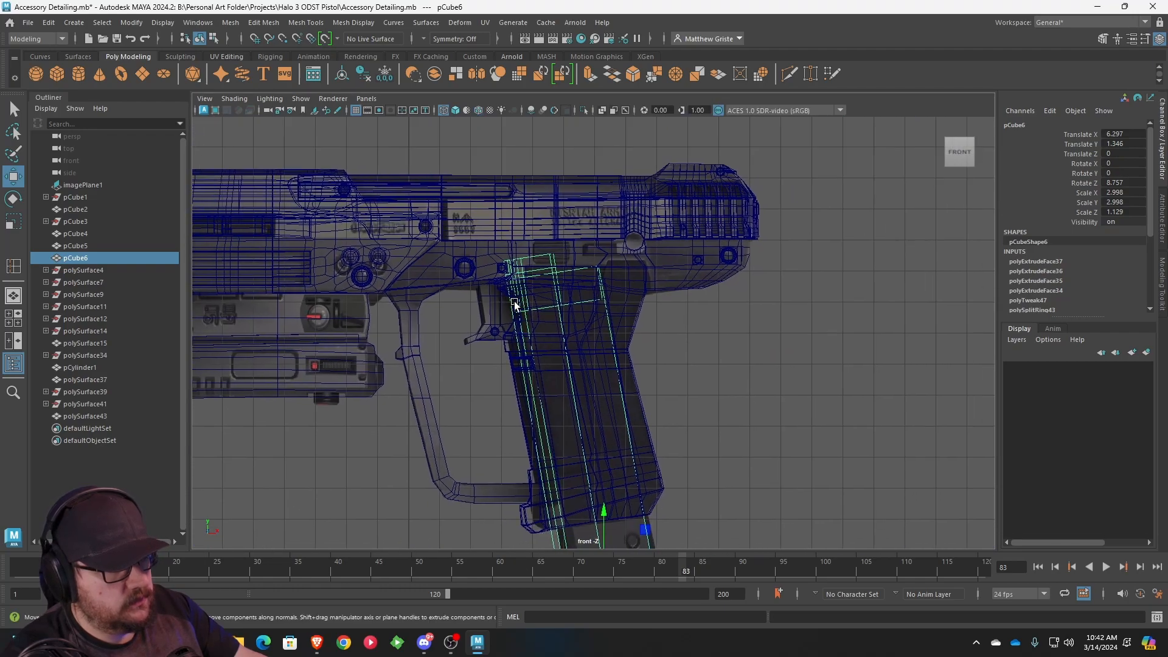
middle_click_drag(497, 268, 520, 282, "alt")
right_click_drag(519, 282, 443, 283)
key("ctrl+z")
key("ctrl+z")
right_click(464, 312)
left_click(464, 312)
right_click_drag(662, 330, 819, 344, "alt")
right_click_drag(811, 279, 766, 283)
scroll(758, 289, "down", 10)
scroll(615, 260, "up", 1)
middle_click_drag(615, 260, 623, 283, "alt")
scroll(539, 275, "up", 4)
left_click_drag(564, 323, 593, 302)
scroll(592, 301, "down", 5)
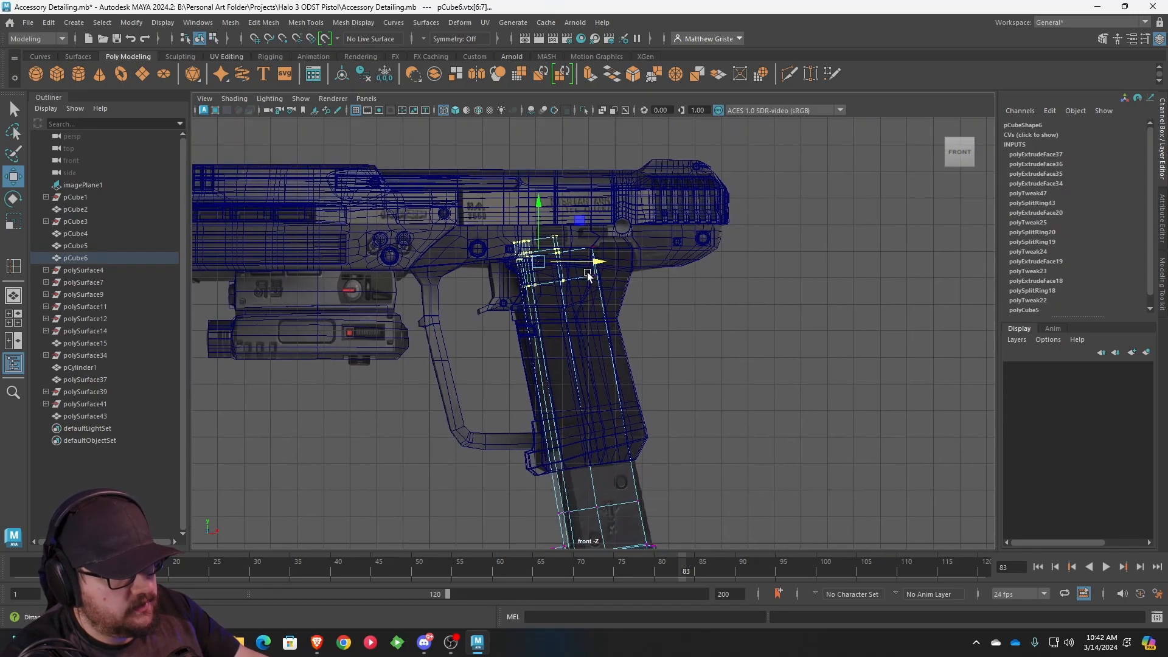
right_click_drag(592, 301, 679, 301)
left_click(680, 301)
scroll(684, 301, "up", 3)
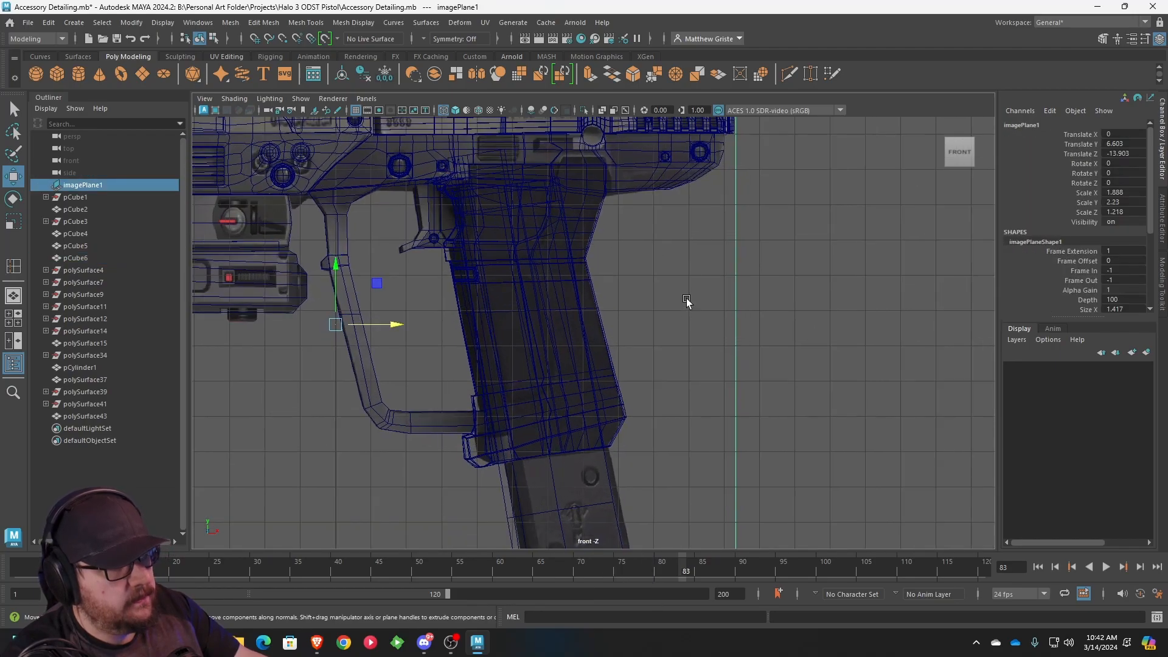
- Select the trigger in the perspective view and narrow it by scaling Z to 0.414
key("space")
key("space")
scroll(699, 240, "up", 3)
left_click_drag(698, 240, 602, 225, "alt")
middle_click_drag(602, 225, 602, 316, "alt")
left_click_drag(602, 316, 825, 329, "alt")
left_click(621, 297)
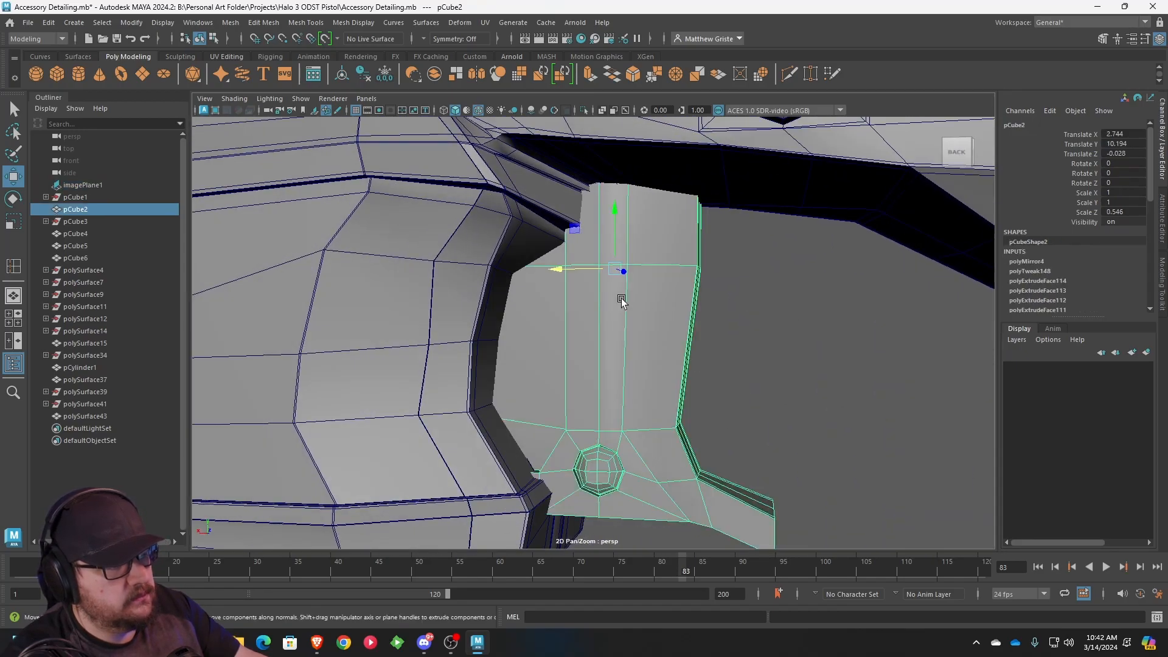
scroll(627, 309, "down", 3)
scroll(627, 309, "up", 2)
left_click_drag(573, 279, 466, 240)
scroll(560, 263, "up", 2)
key("e")
key("r")
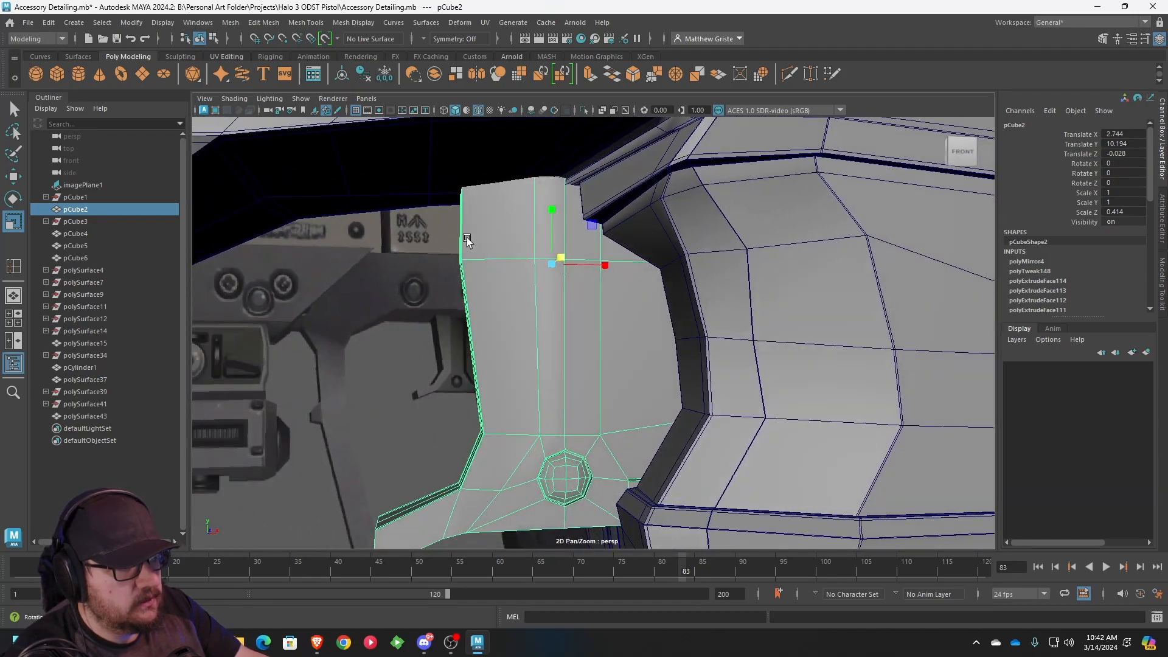
scroll(525, 222, "up", 2)
- Select the trigger's top row of vertices in the front view and lower it slightly along Y
key("space")
key("space")
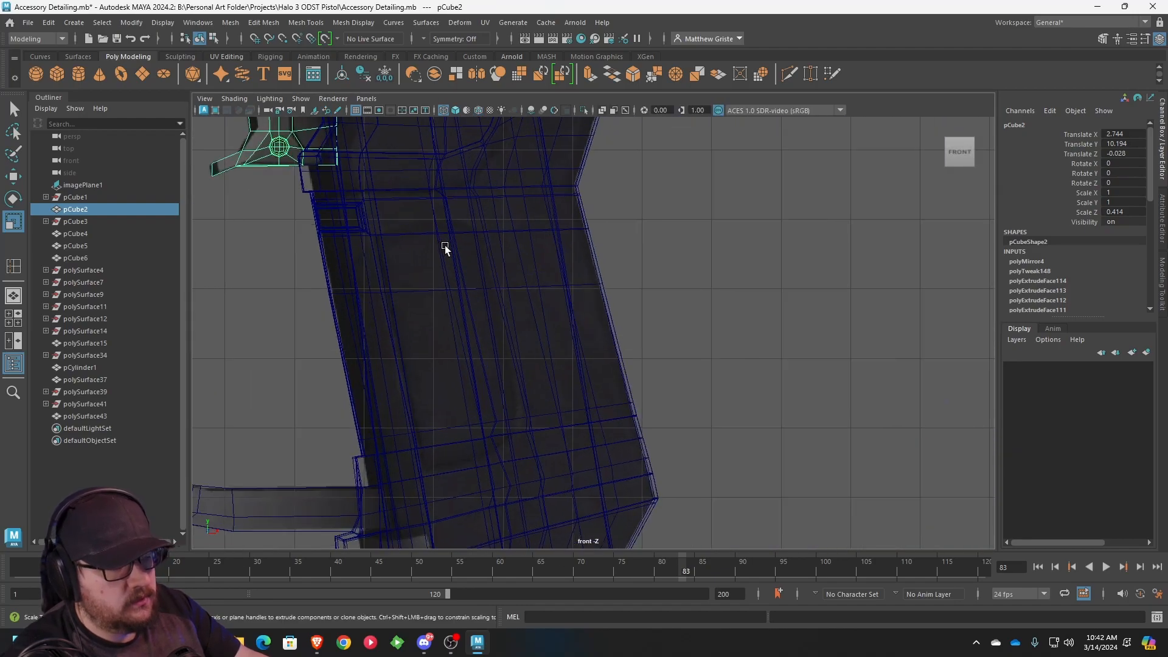
scroll(604, 340, "up", 3)
scroll(527, 266, "up", 4)
middle_click_drag(430, 184, 465, 212, "alt")
scroll(464, 212, "up", 3)
right_click(456, 211)
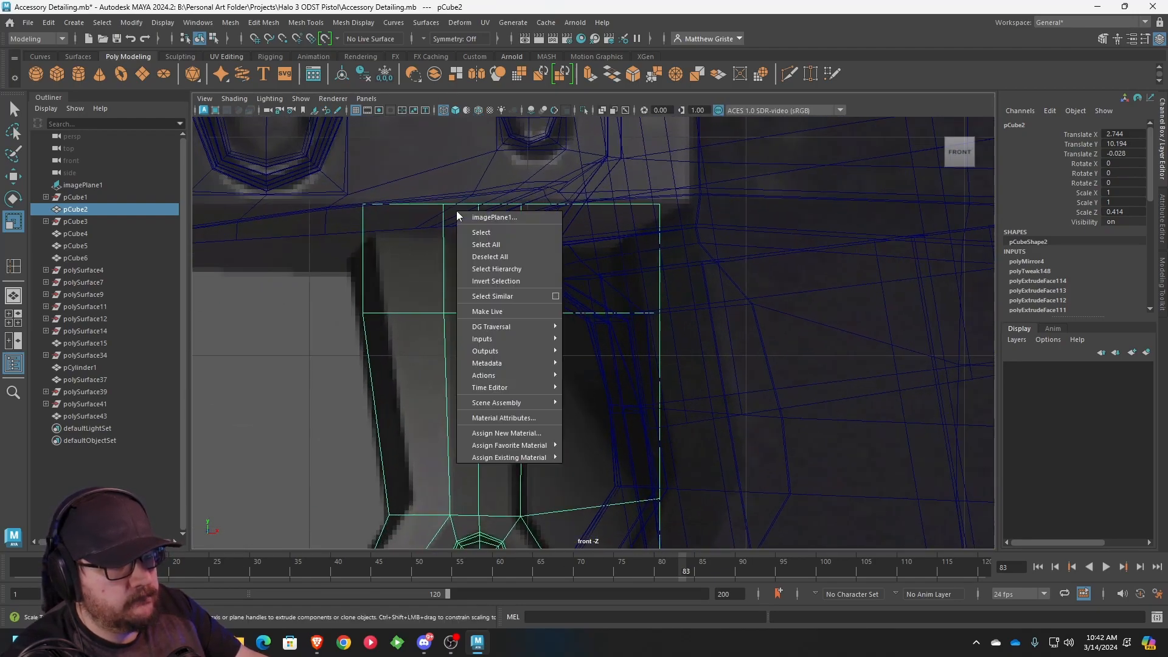
right_click_drag(442, 207, 387, 205)
left_click_drag(324, 166, 715, 236)
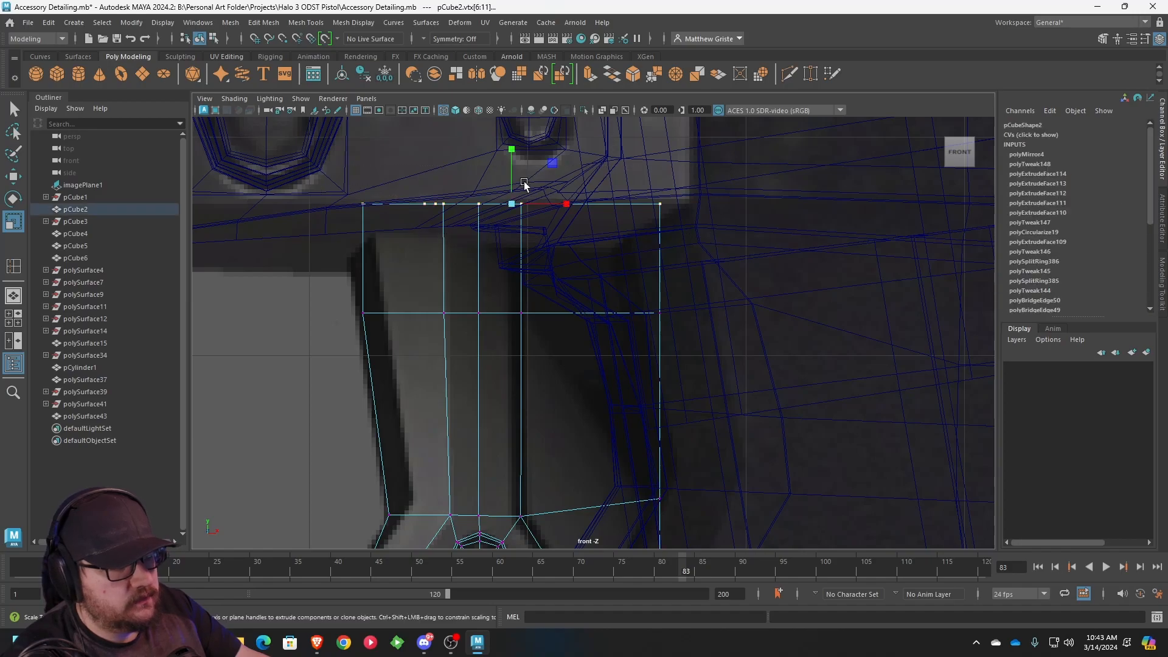
key("w")
left_click_drag(509, 169, 512, 178)
scroll(511, 183, "up", 3)
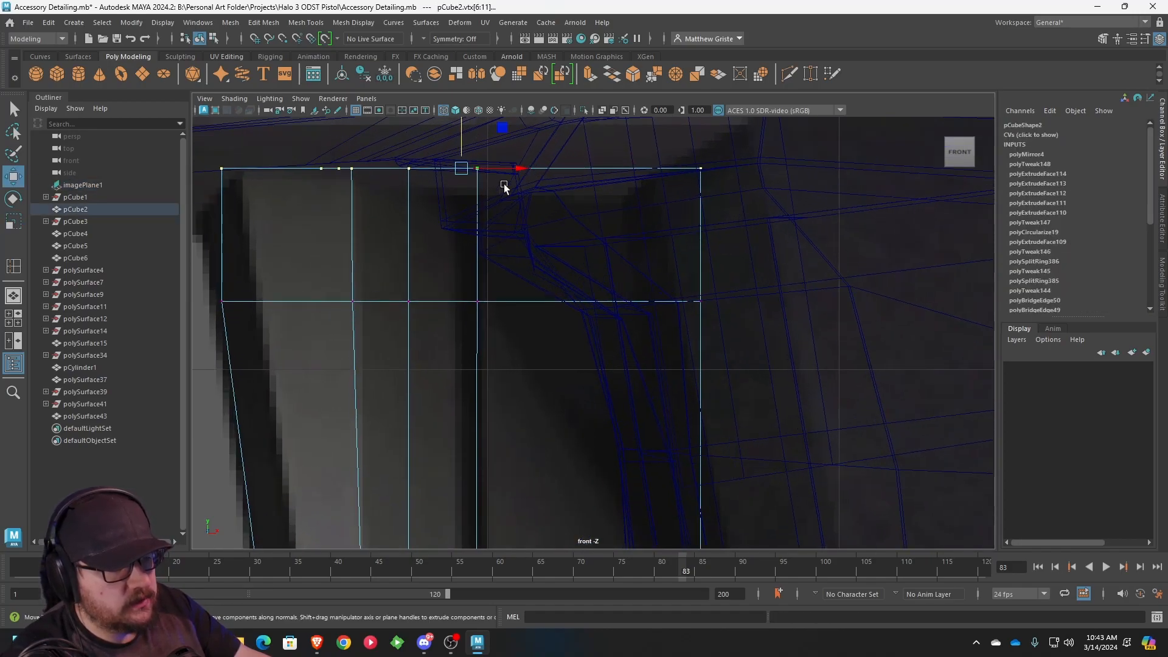
- Return the trigger to object mode in the perspective view and isolate it
key("space")
key("space")
left_click_drag(626, 177, 633, 185, "alt")
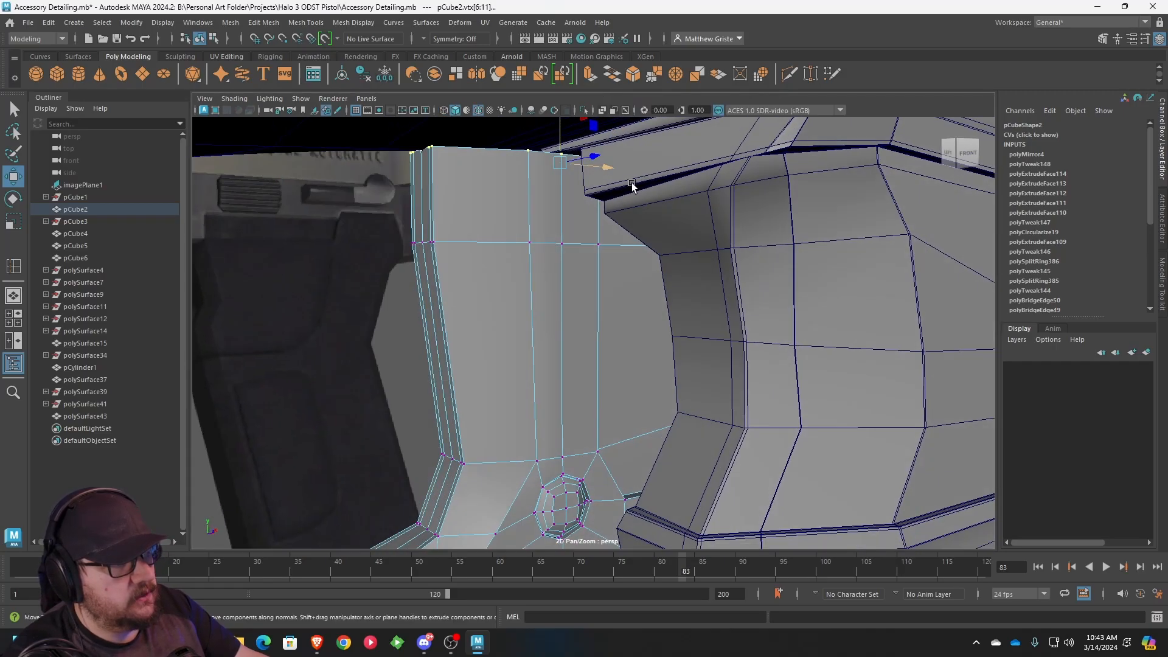
middle_click_drag(634, 185, 632, 283, "alt")
left_click_drag(632, 283, 601, 339, "alt")
scroll(612, 298, "down", 8)
scroll(601, 340, "up", 6)
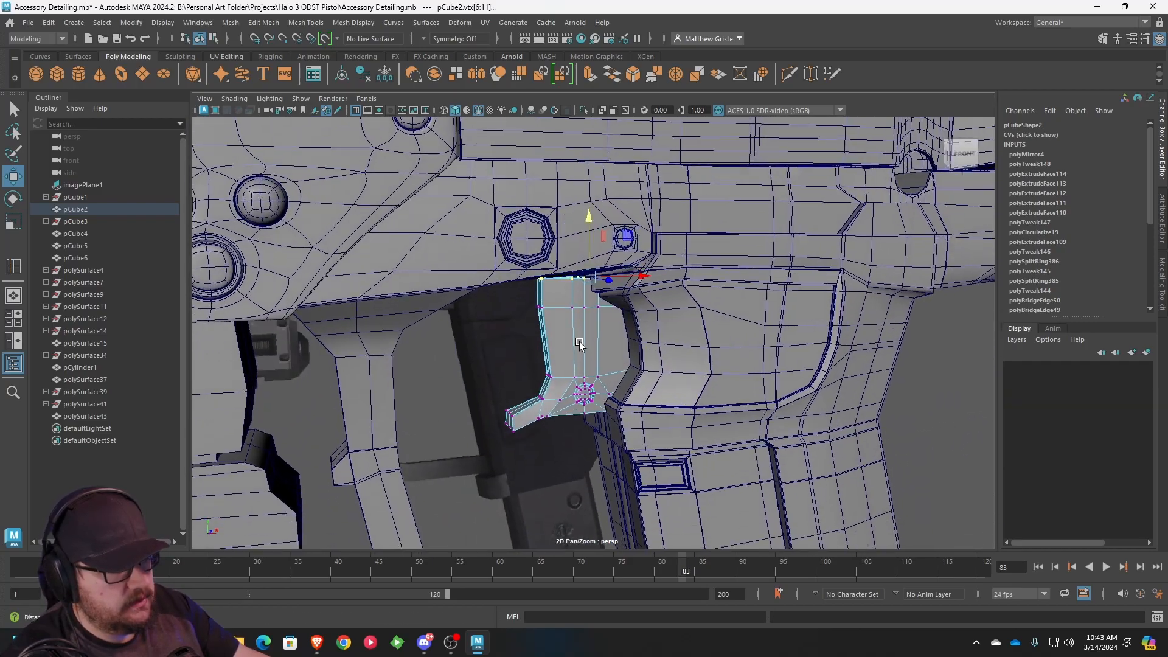
right_click(583, 281)
left_click(642, 262)
key("f")
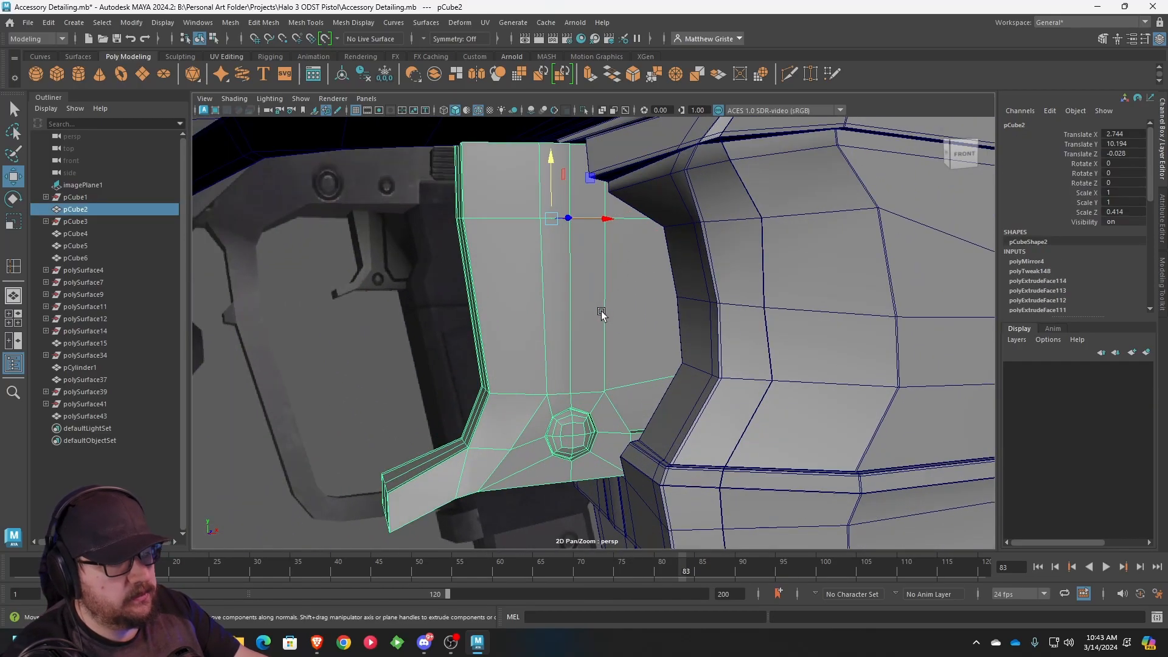
left_click(301, 98)
mouse_move(339, 120)
left_click(468, 121)
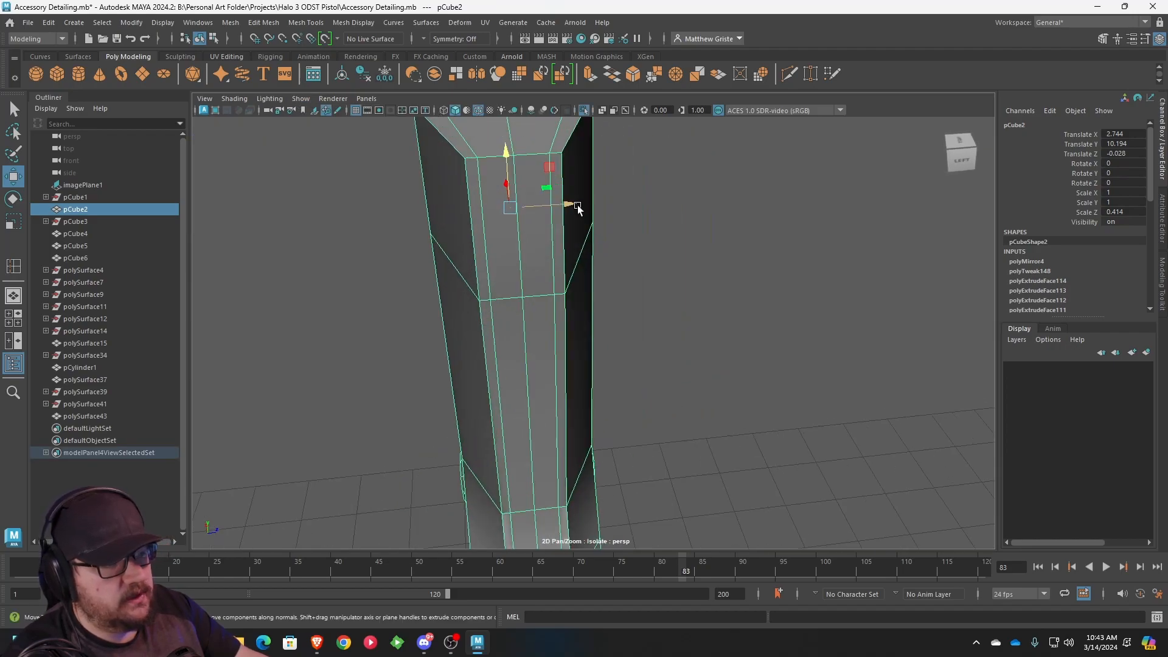
- Insert supporting edge loops close to both long side edges of the trigger's front face
left_click(302, 23)
left_click(336, 116)
left_click_drag(461, 172, 475, 204, "alt")
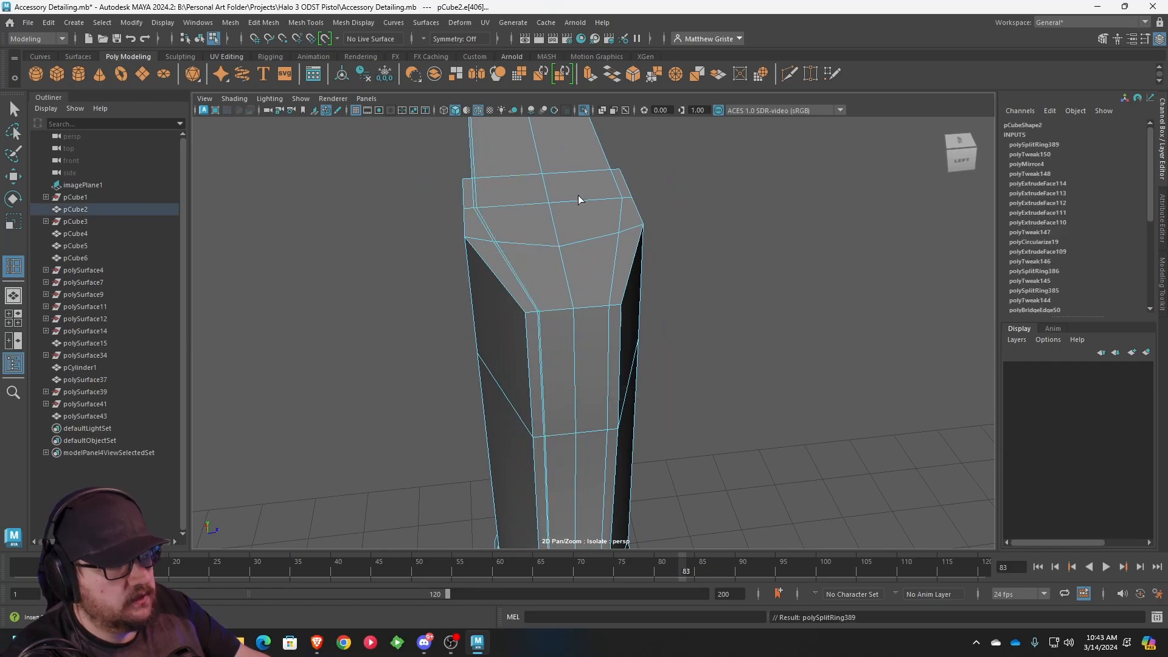
left_click(617, 204)
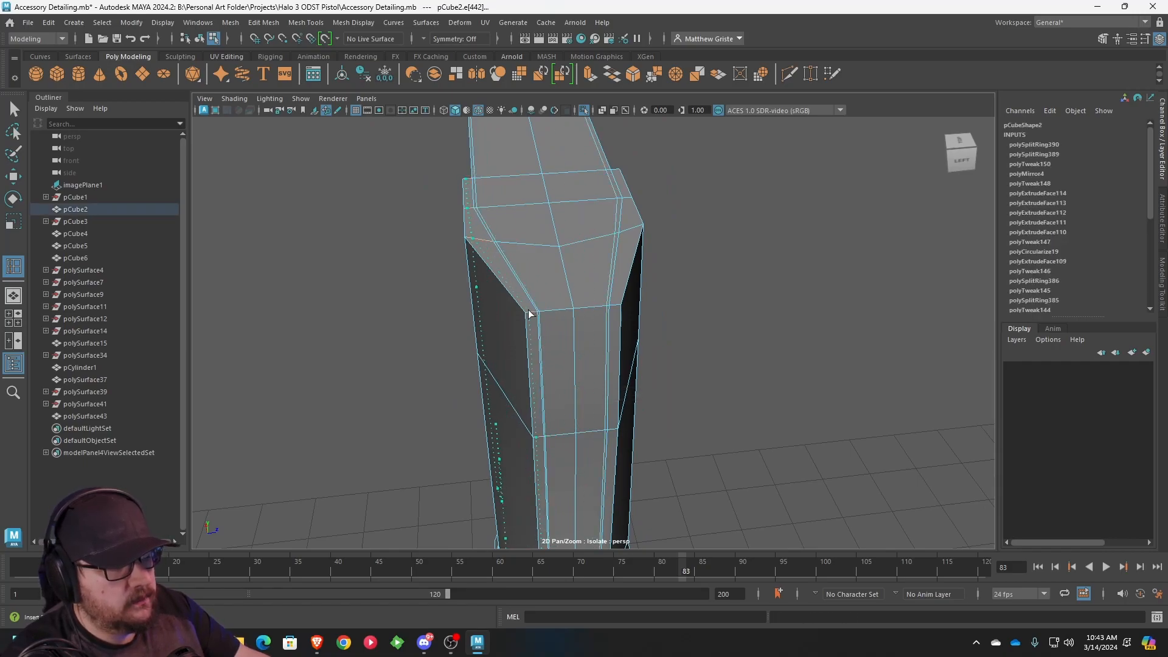
left_click_drag(622, 310, 554, 146, "alt")
left_click_drag(552, 246, 579, 258, "alt")
- Insert supporting edge loops across the trigger just above the pin and along the edges of its lower front toe
middle_click_drag(585, 383, 595, 263, "alt")
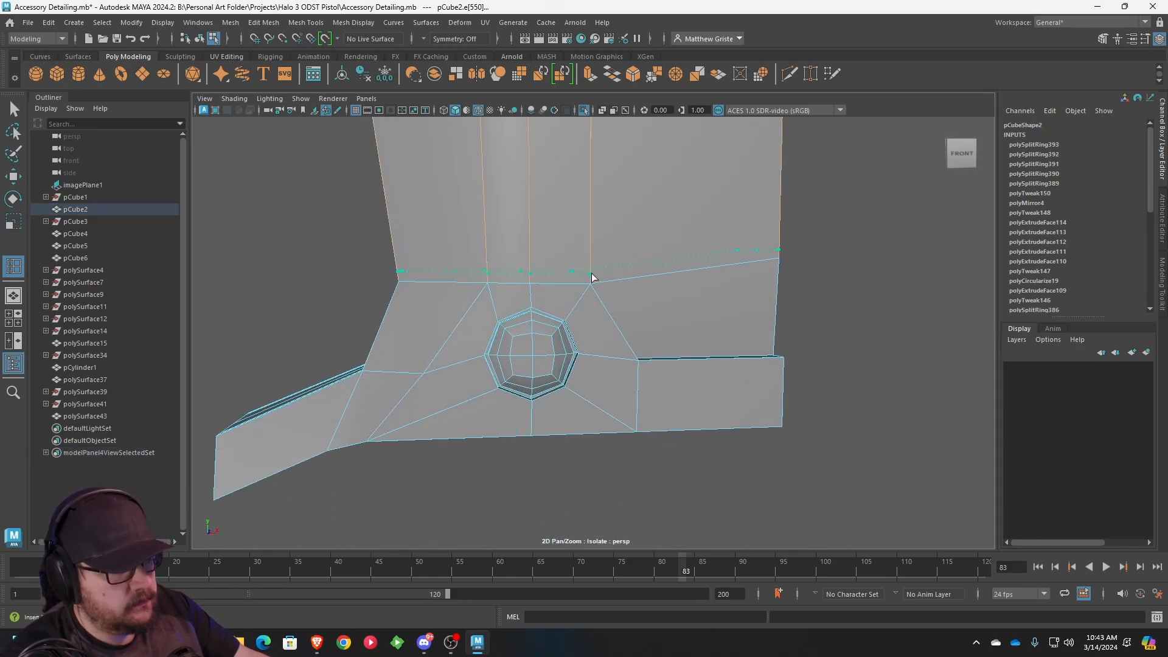
left_click_drag(596, 293, 483, 338, "alt")
left_click(383, 281)
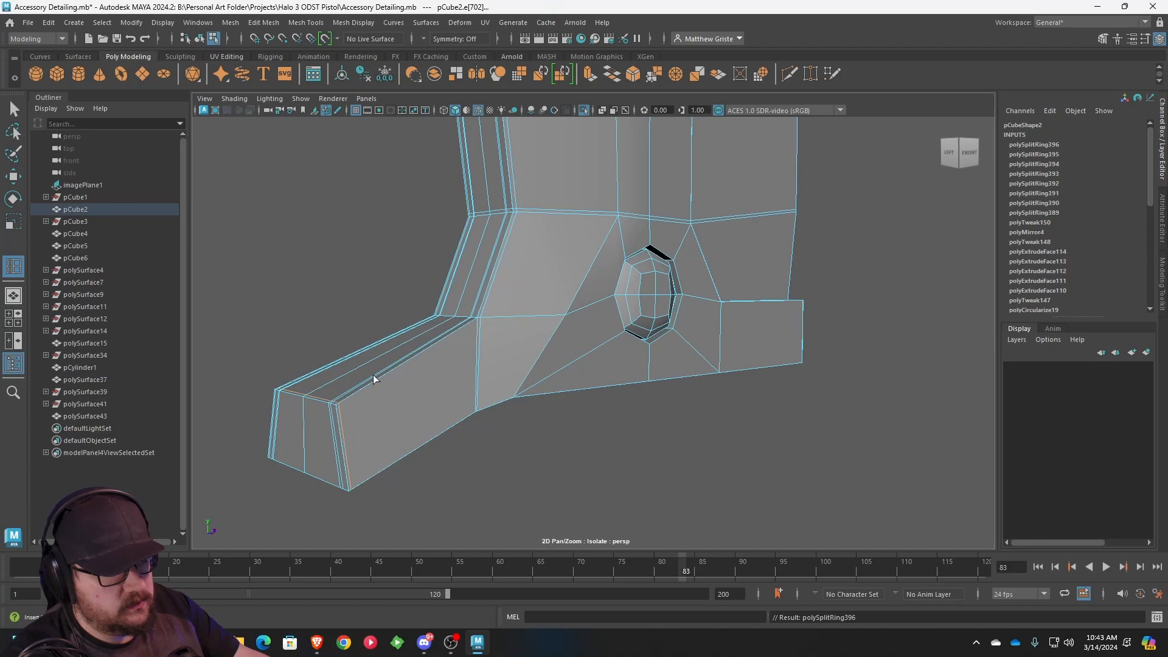
left_click(470, 323)
left_click_drag(467, 348, 442, 354, "alt")
- Insert supporting edge loops inside the recess around the trigger's pin
right_click_drag(442, 354, 632, 310, "alt")
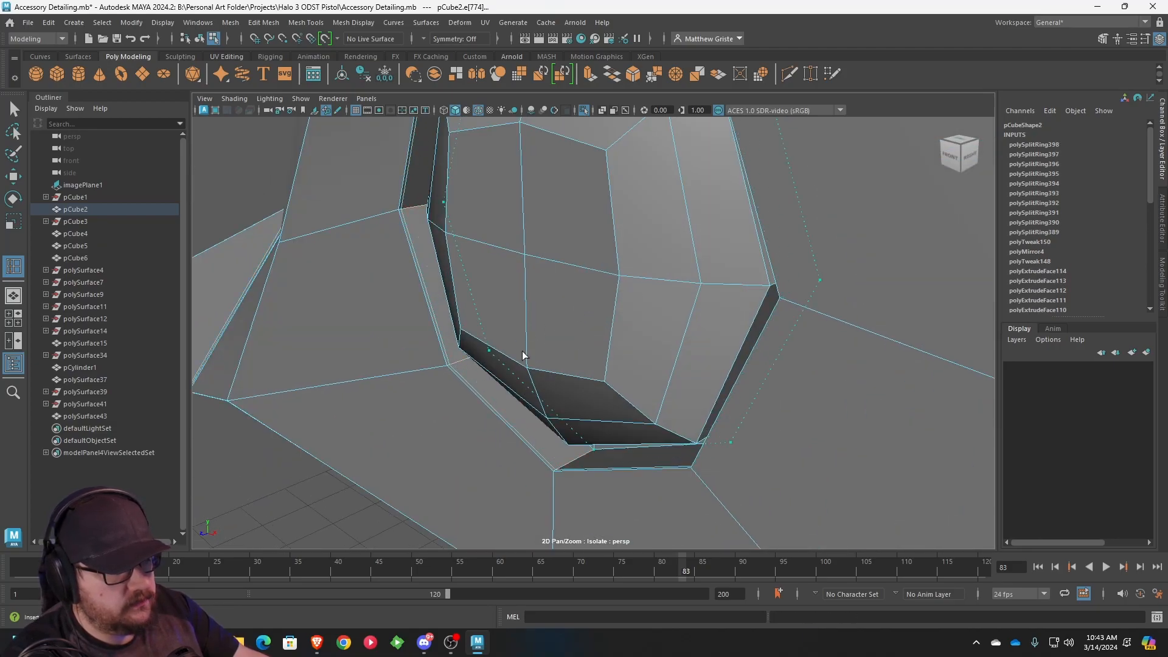
left_click_drag(505, 358, 574, 375)
right_click_drag(575, 375, 543, 353, "alt")
left_click_drag(543, 353, 556, 346, "alt")
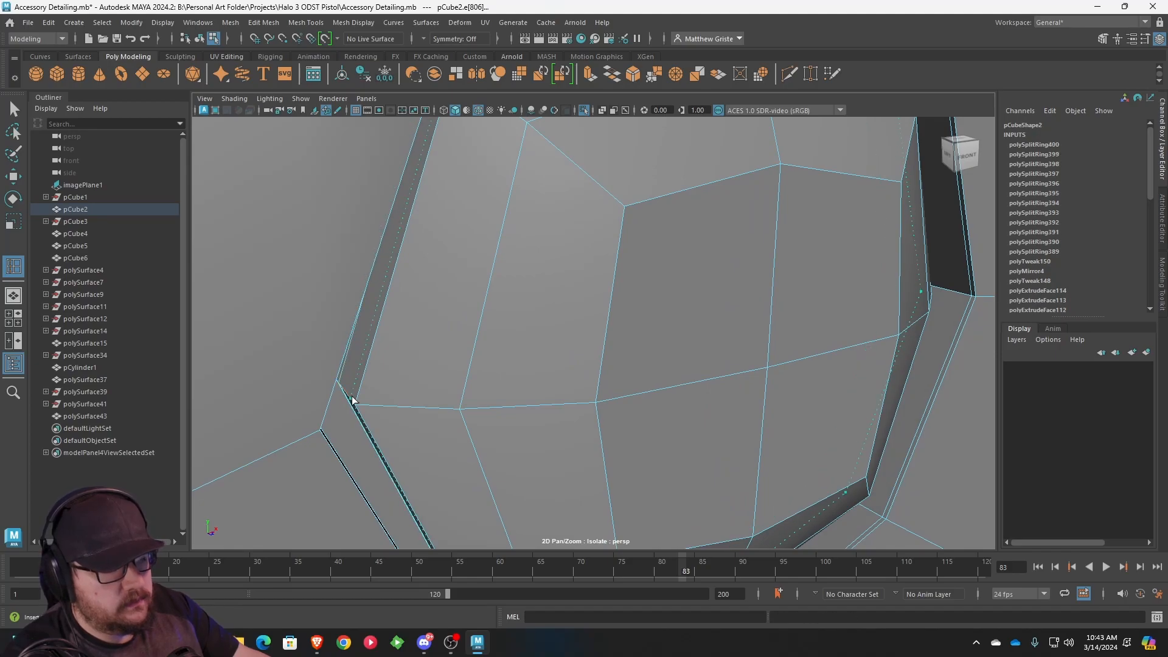
right_click_drag(629, 373, 590, 353, "alt")
left_click_drag(589, 352, 536, 334, "alt")
- Insert supporting edge loops along the trigger's rear edges and the stepped corners behind the pin
left_click_drag(684, 304, 575, 319, "alt")
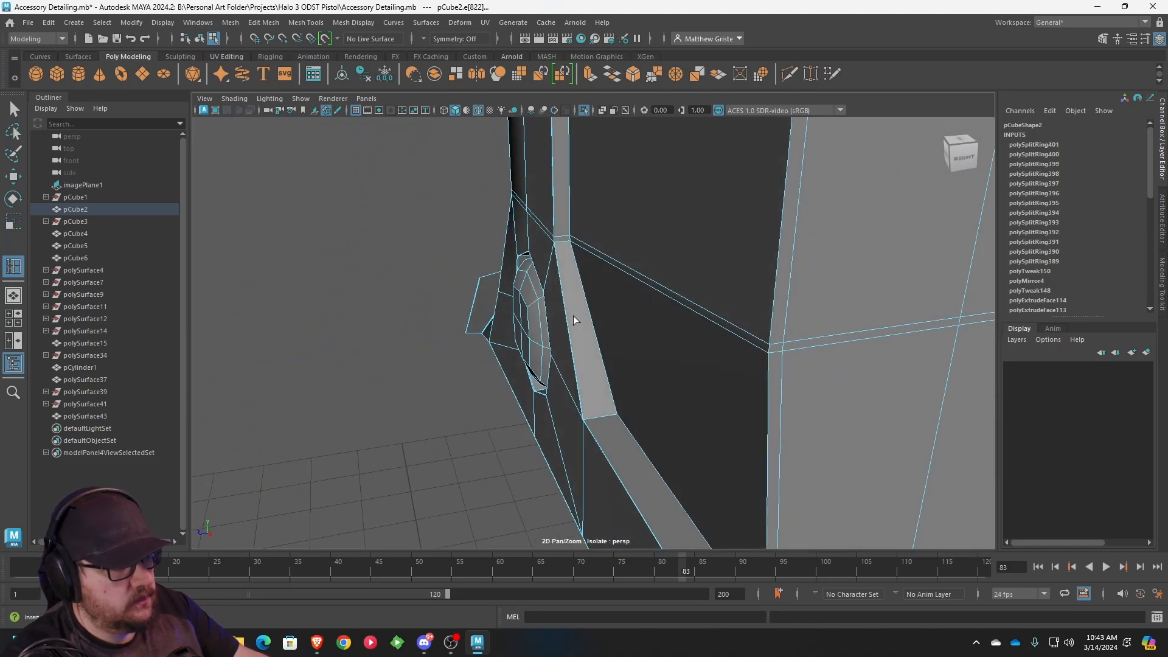
left_click(567, 237)
right_click_drag(627, 295, 596, 281, "alt")
left_click_drag(596, 281, 633, 287, "alt")
right_click_drag(617, 287, 647, 299, "alt")
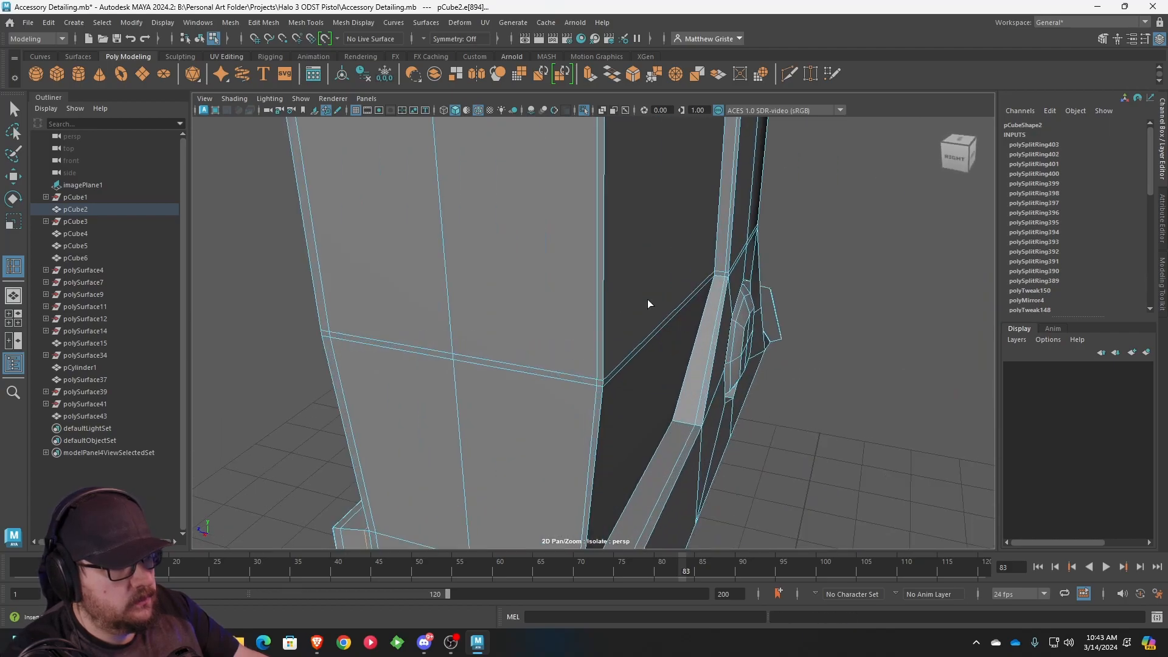
left_click(717, 272)
right_click_drag(714, 270, 709, 286, "alt")
left_click_drag(709, 286, 610, 262, "alt")
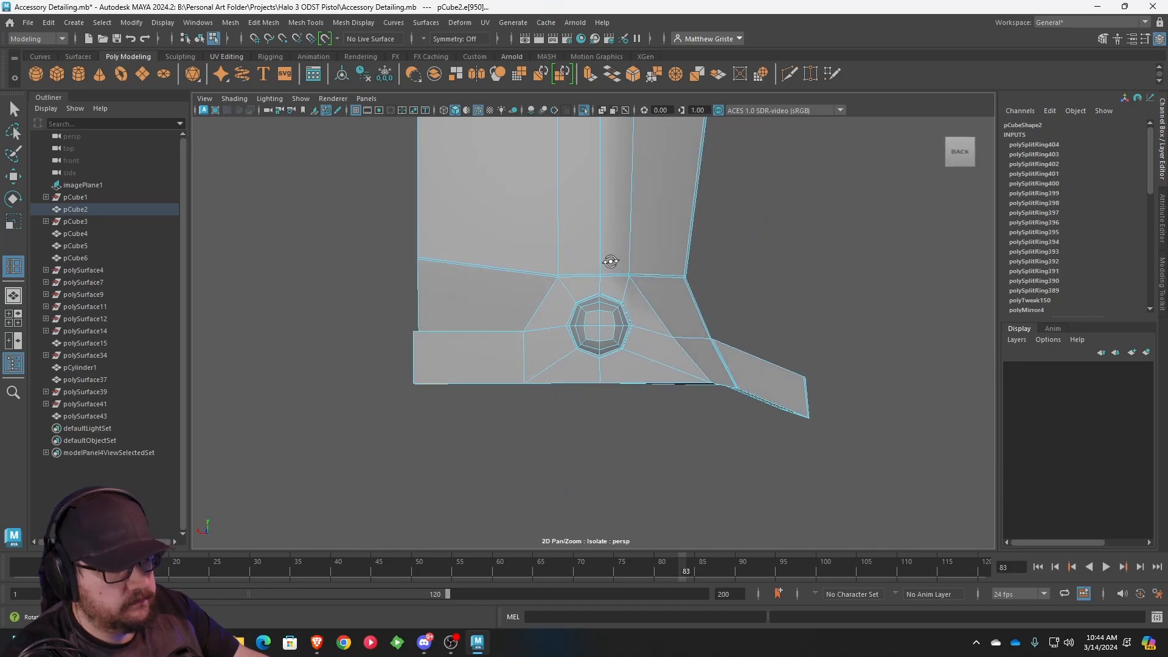
left_click(419, 257)
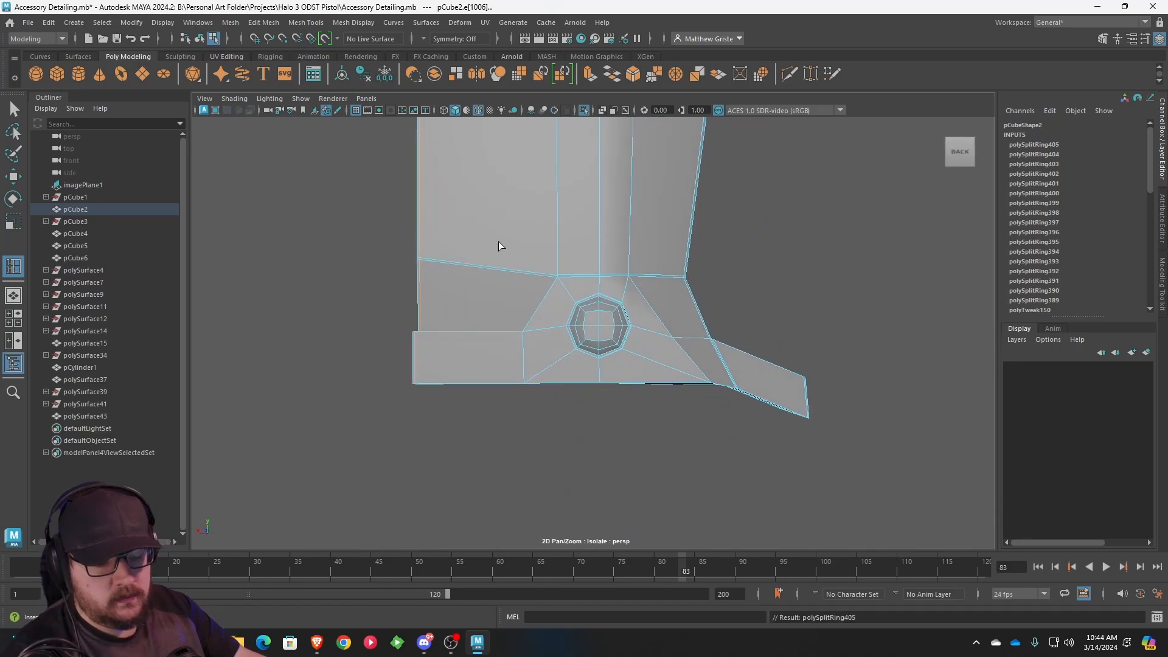
- Preview the isolated trigger smoothed and inspect its edges and pin
key("q")
key("3")
left_click_drag(672, 236, 611, 260, "alt")
right_click_drag(611, 260, 662, 229)
left_click(777, 282)
left_click_drag(778, 283, 583, 289, "alt")
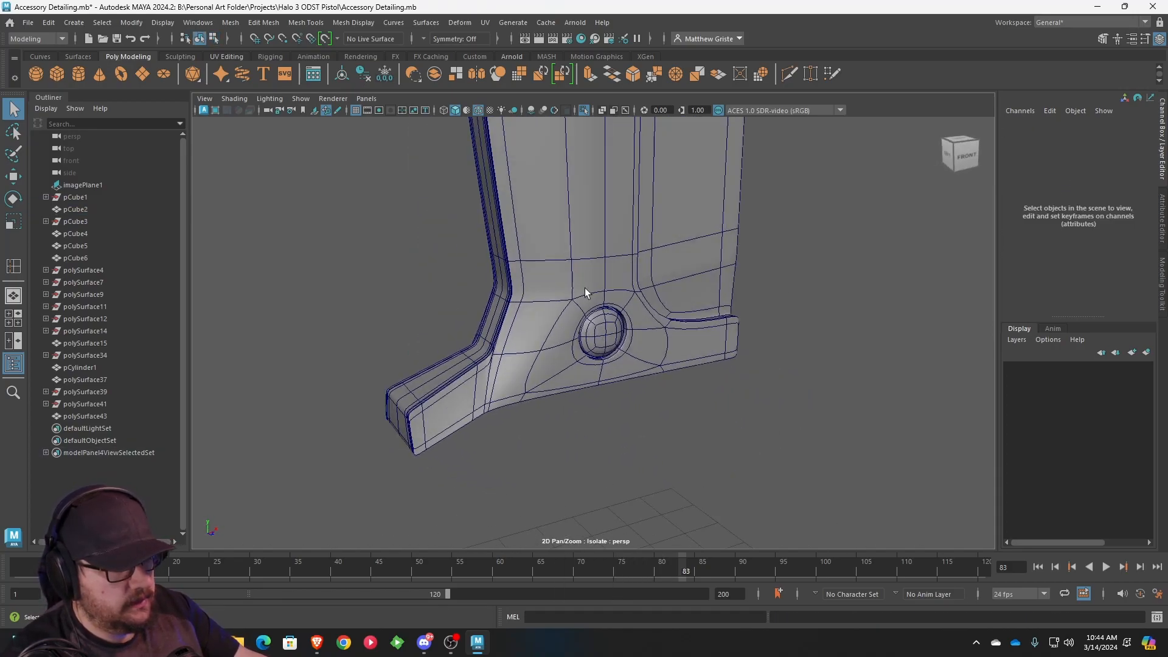
- Return the trigger to its unsmoothed display and insert further edge loops around the pin recess's outer rim
scroll(623, 297, "up", 6)
left_click(657, 296)
key("1")
scroll(644, 295, "up", 4)
left_click_drag(696, 287, 737, 193, "alt")
key("g")
scroll(738, 190, "down", 6)
left_click_drag(511, 262, 658, 279, "alt")
scroll(658, 279, "up", 6)
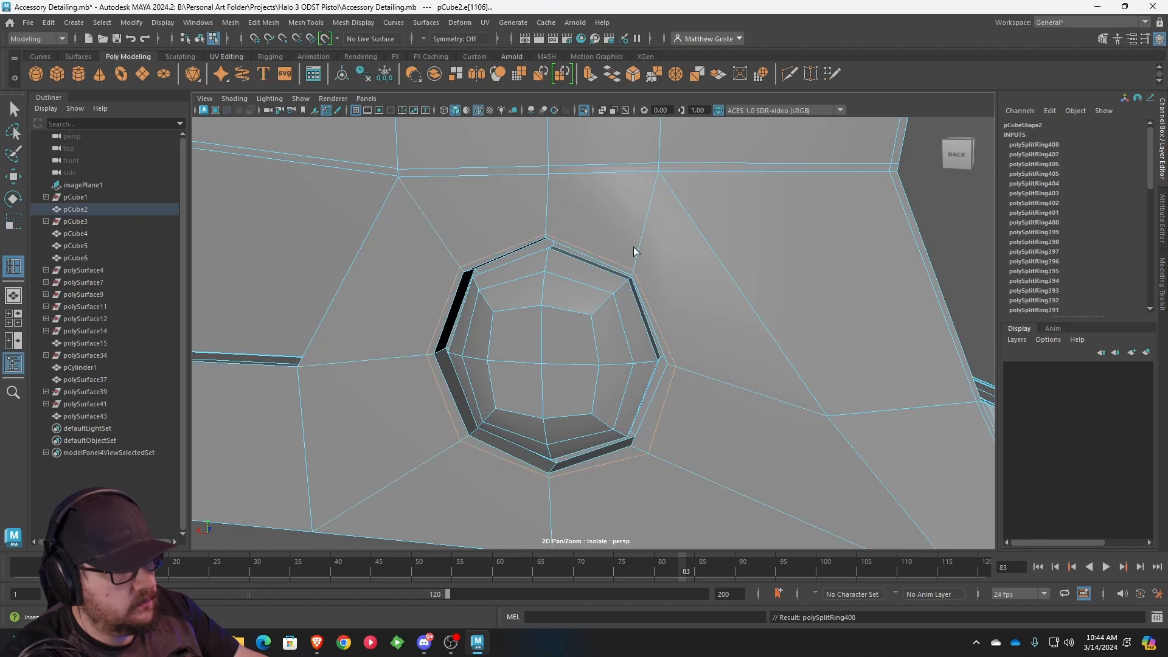
left_click(655, 188)
- Set the trigger to smooth mesh preview in object mode and turn off its isolated view
key("q")
key("3")
scroll(657, 206, "down", 6)
right_click_drag(629, 259, 688, 240)
left_click(739, 235)
scroll(742, 240, "down", 4)
left_click_drag(761, 248, 551, 301, "alt")
scroll(516, 252, "down", 5)
left_click(296, 101)
mouse_move(339, 121)
left_click(457, 121)
- Compare the smoothed trigger with the reference image in the front view and inspect the whole pistol in perspective
scroll(523, 242, "down", 4)
key("space")
key("space")
scroll(467, 417, "down", 10)
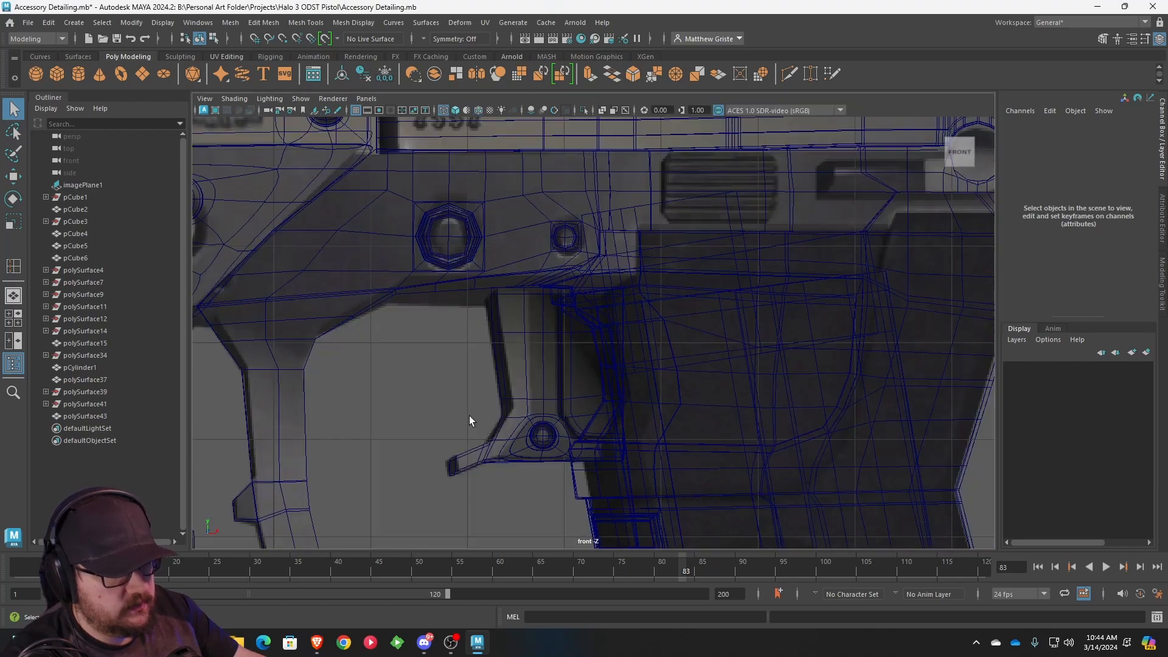
scroll(556, 404, "up", 4)
middle_click_drag(553, 409, 563, 340, "alt")
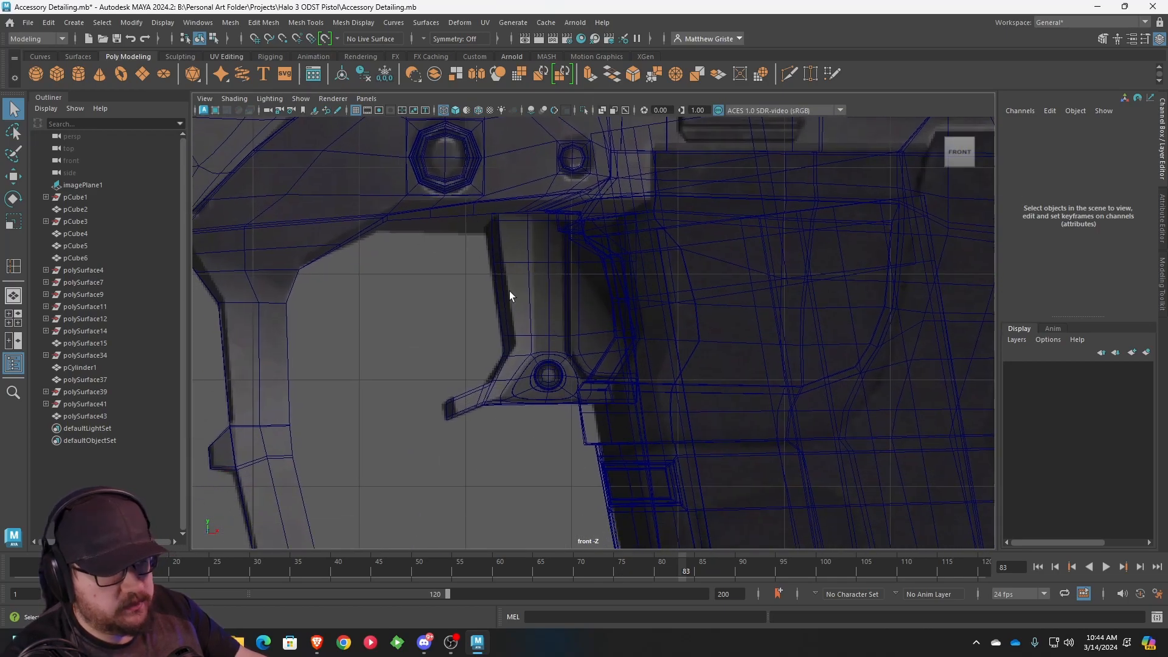
key("space")
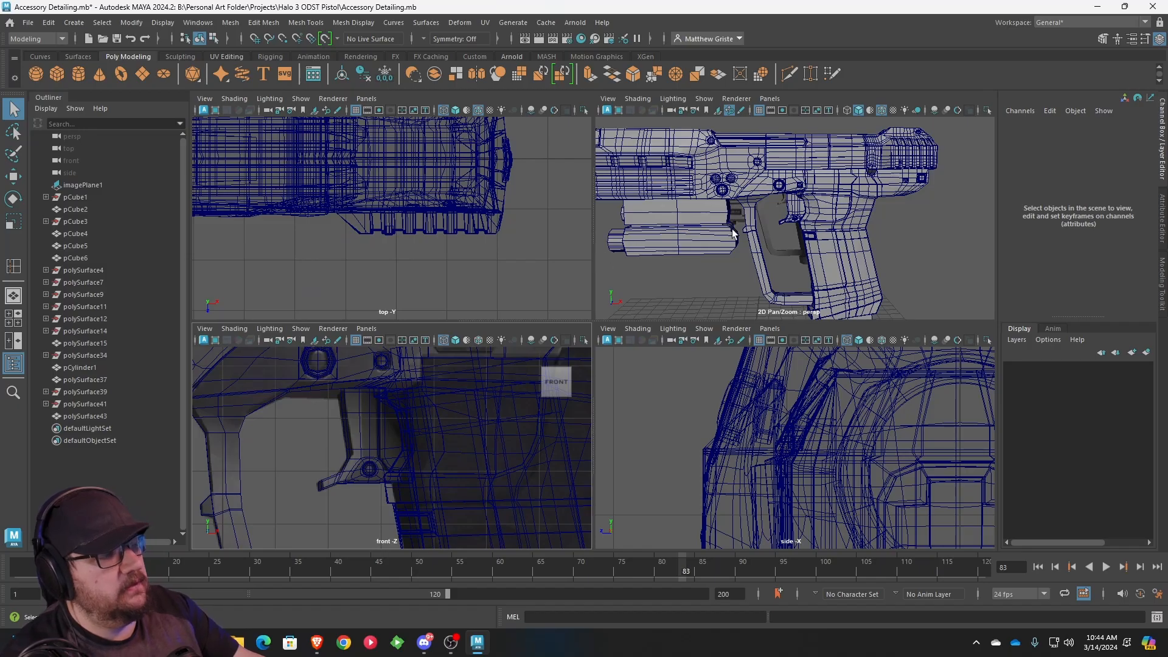
key("space")
mouse_move(601, 265)
left_mouse_down("alt")
mouse_move(711, 266)
mouse_move(611, 238)
mouse_move(514, 244)
mouse_move(622, 258)
left_mouse_up("alt")
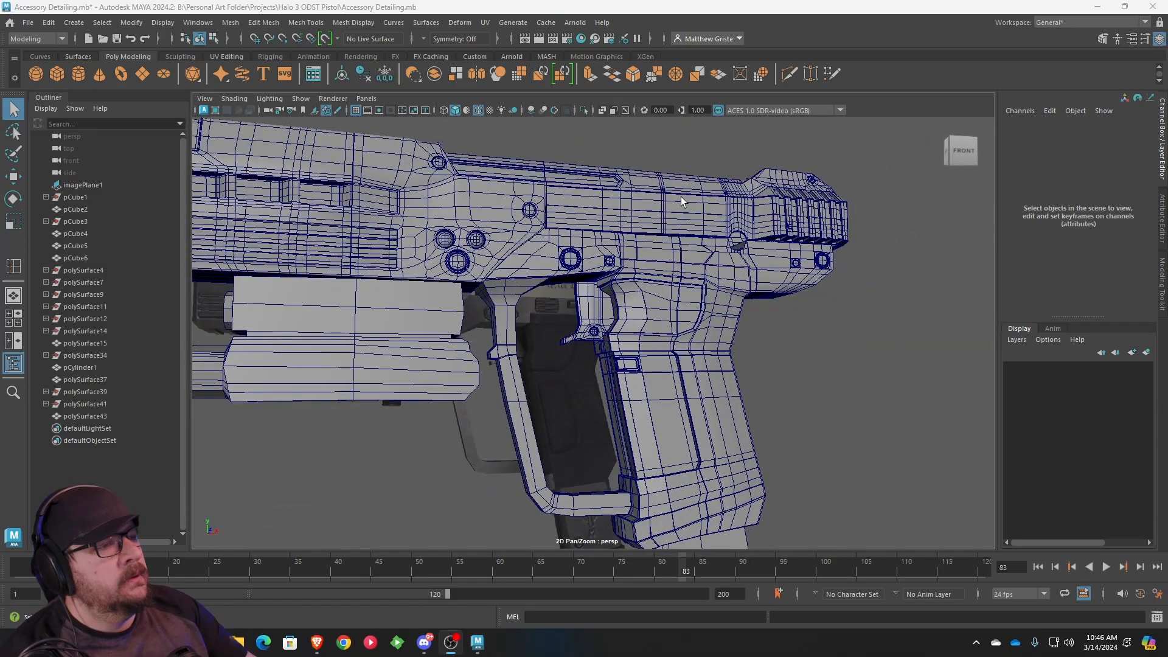
middle_click_drag(612, 341, 480, 254, "alt")
scroll(481, 255, "down", 5)
left_click_drag(480, 254, 425, 261, "alt")
- Select the magazine together with the reference image plane and isolate them in the perspective view
left_click(608, 429)
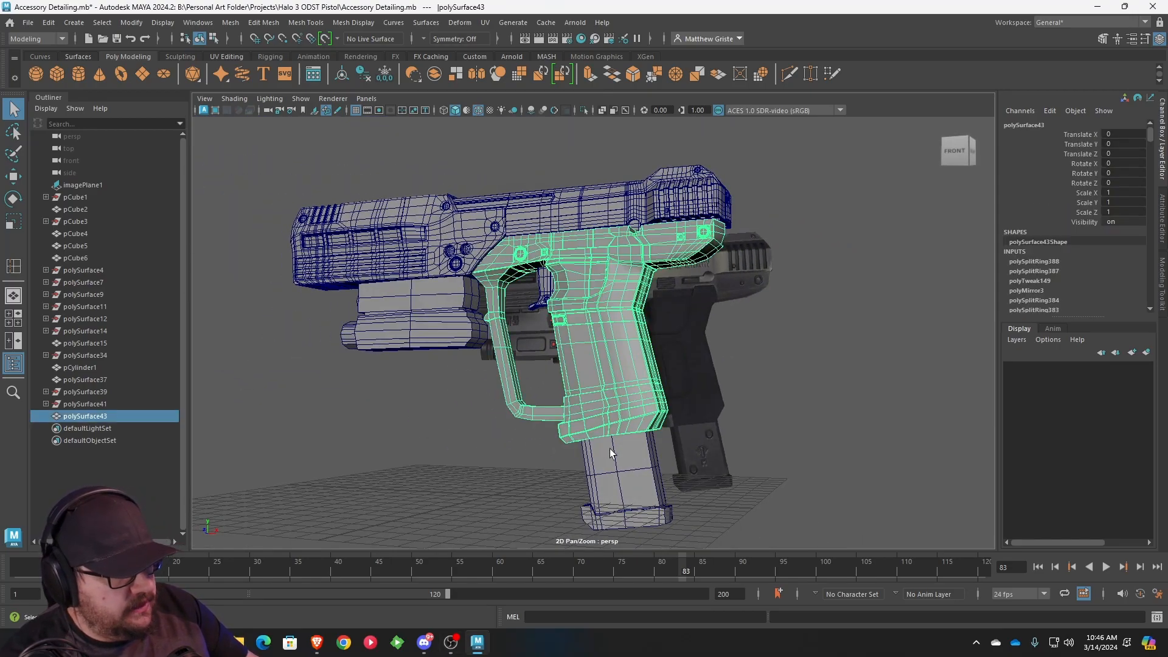
left_click(610, 449)
left_click_drag(611, 449, 689, 348, "alt")
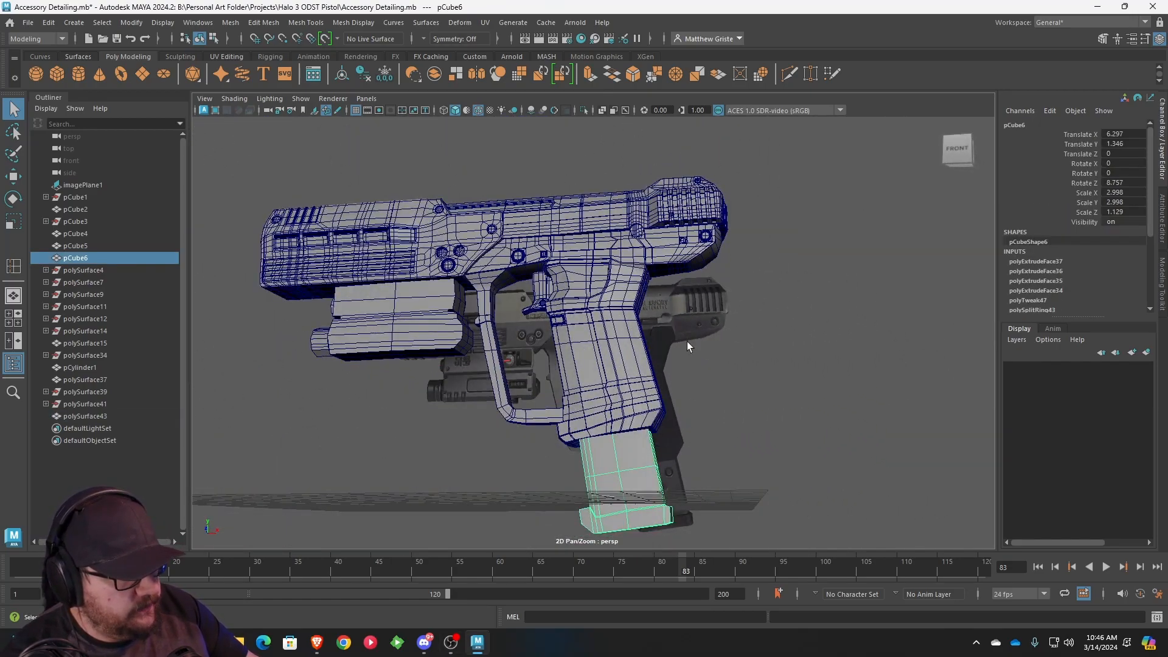
left_click(667, 343, "shift")
left_click(301, 99)
mouse_move(333, 121)
left_click(462, 121)
left_click_drag(700, 341, 533, 287, "alt")
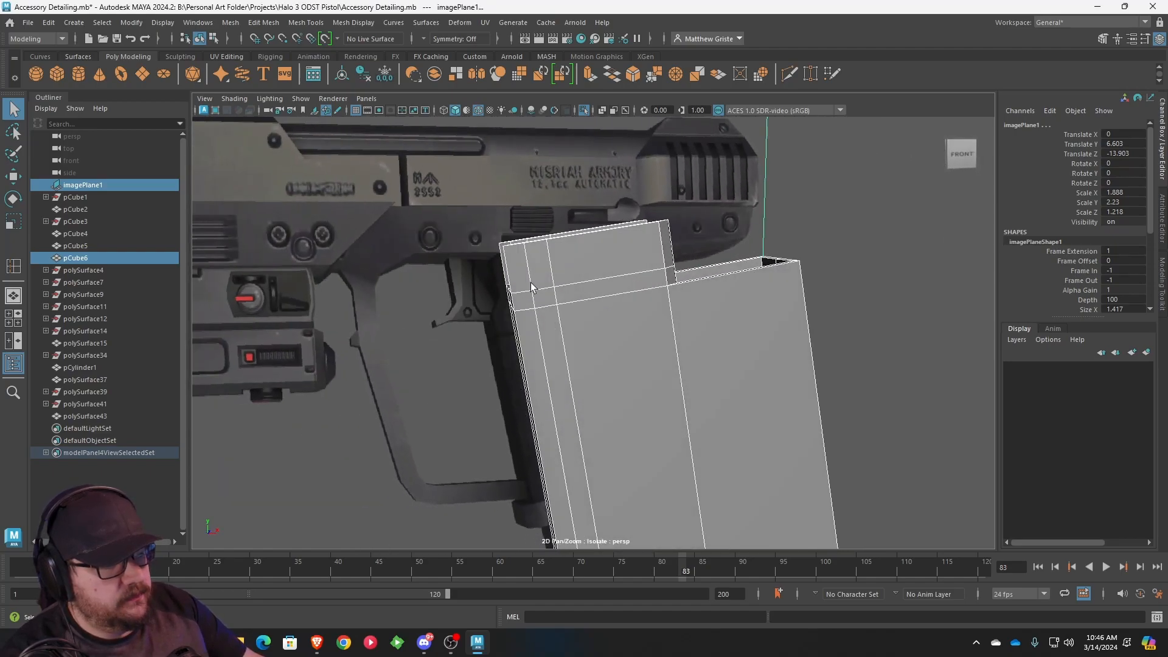
- Select the vertices at the magazine's upper front end in the front view and move them rearward along X
key("space")
key("space")
right_click_drag(632, 297, 596, 277)
key("ctrl+z")
right_click_drag(747, 290, 711, 280)
middle_click_drag(711, 279, 625, 403, "alt")
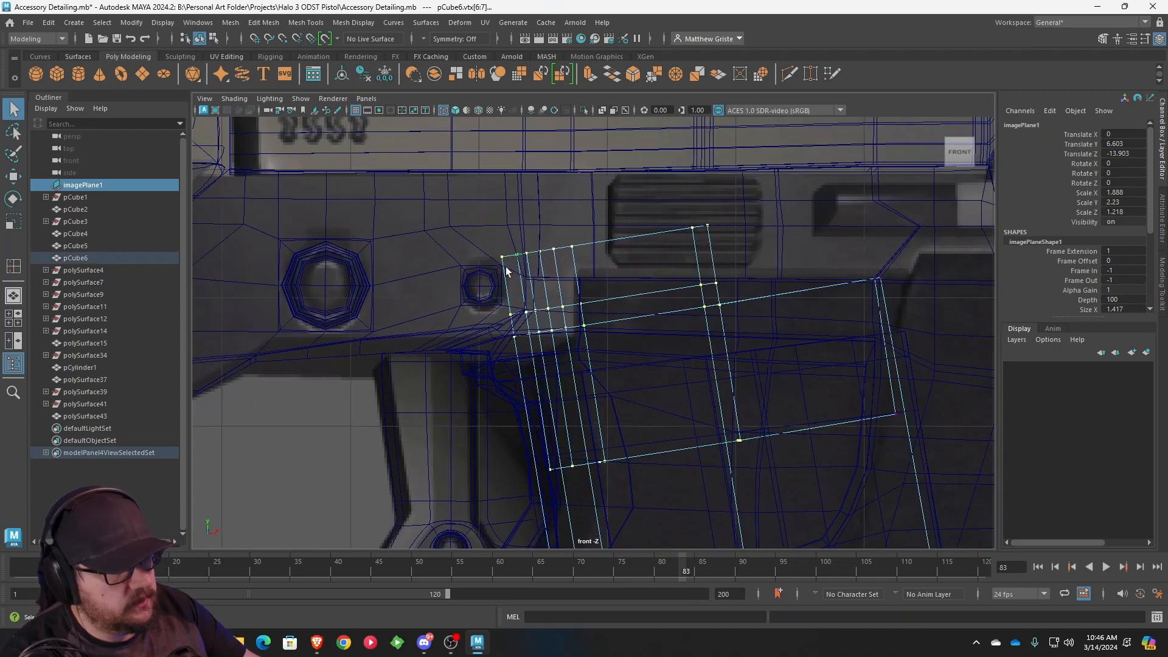
left_click_drag(579, 265, 594, 251)
key("w")
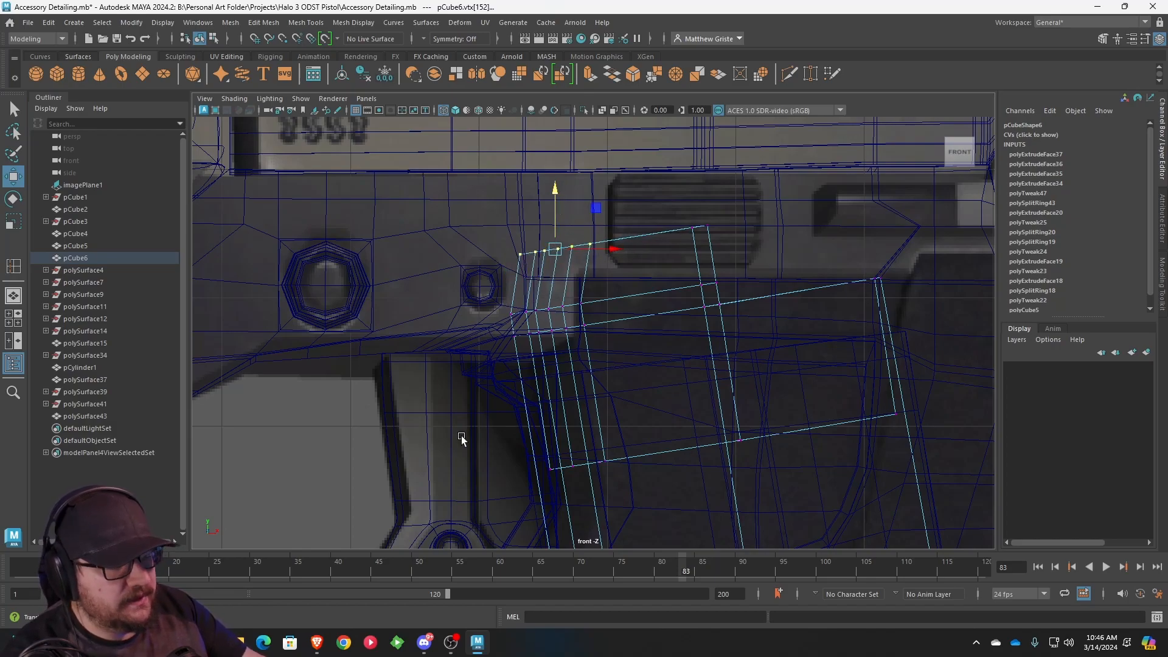
- Move the vertices at the rear base of the magazine's raised lip rearward along X and slightly up in the front view
key("space")
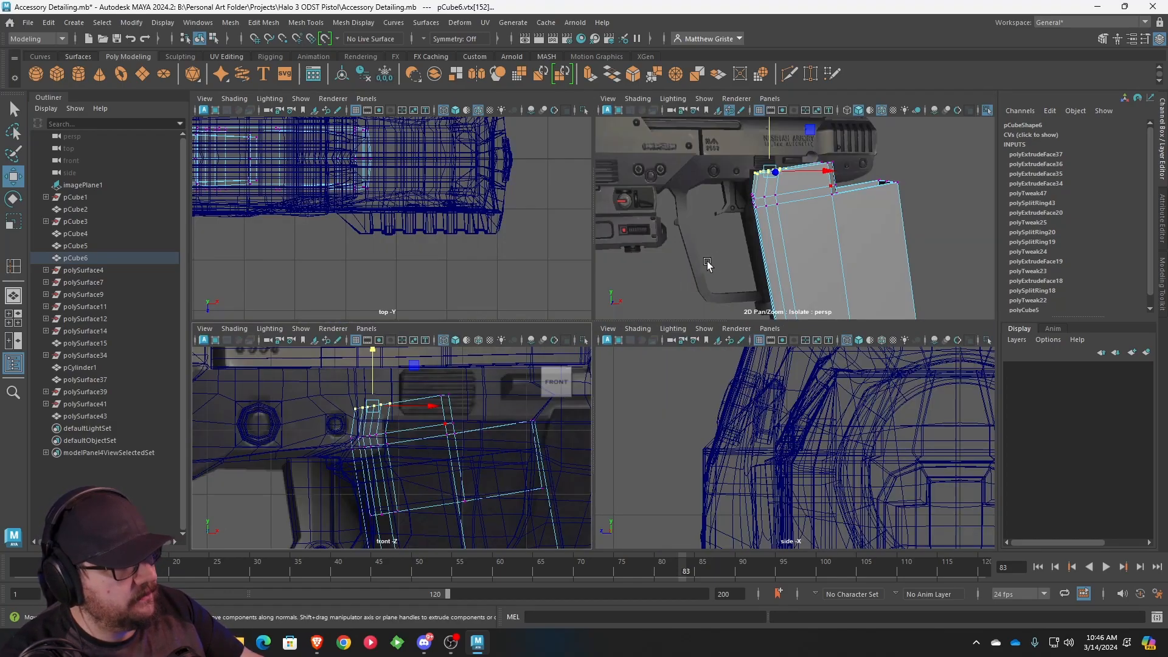
key("space")
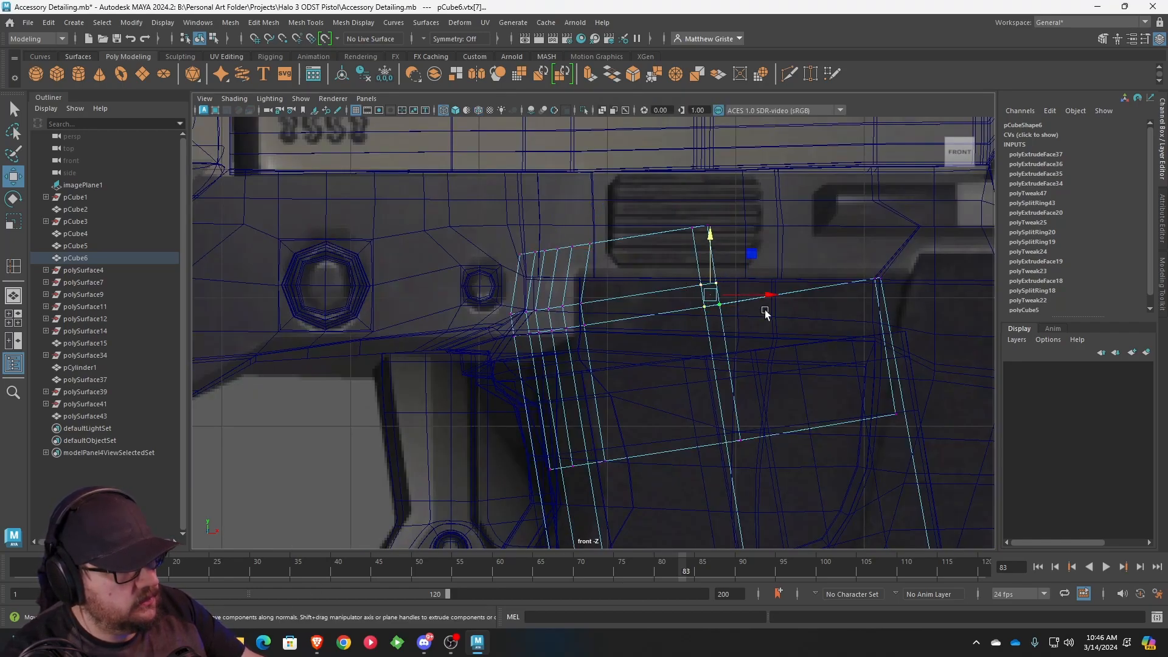
left_click_drag(778, 293, 831, 286)
left_click_drag(766, 268, 759, 256)
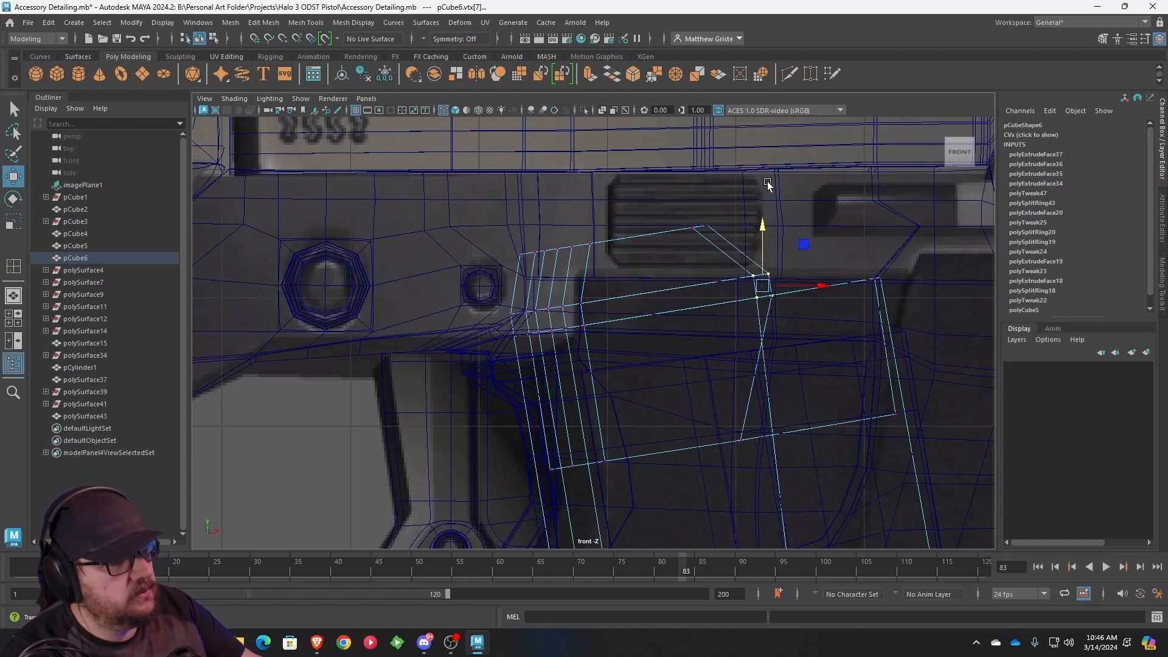
- Delete the faces of one lengthwise half of the magazine in the perspective view
key("space")
key("space")
left_click_drag(770, 190, 562, 318, "alt")
scroll(627, 323, "down", 5)
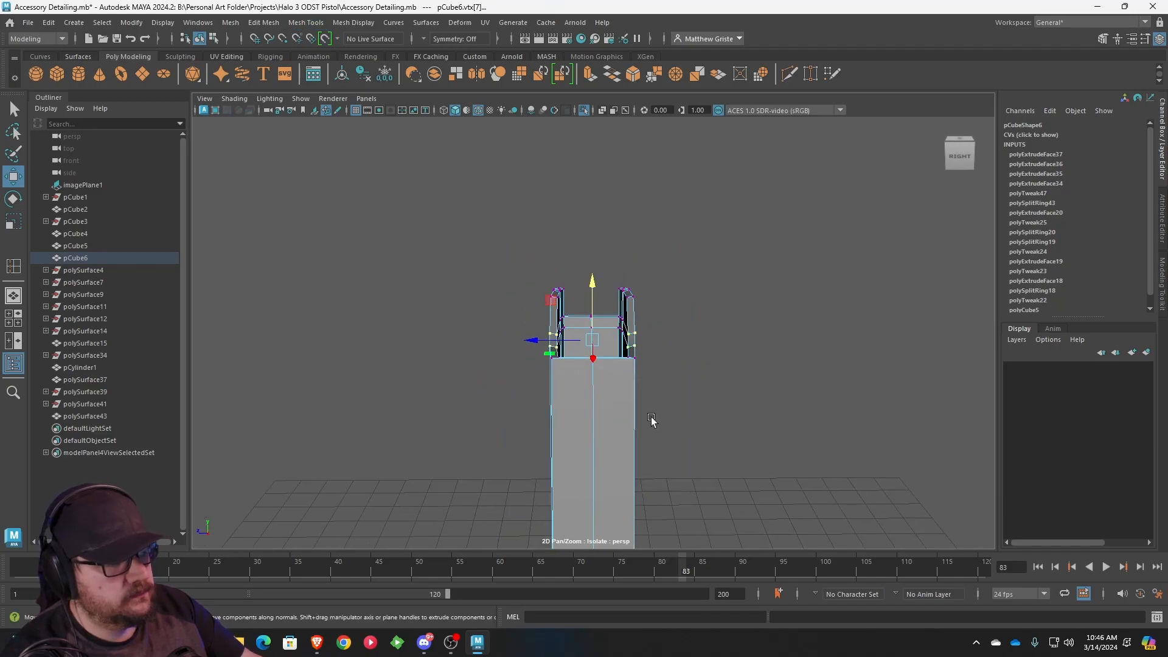
middle_click_drag(649, 409, 586, 308, "alt")
scroll(587, 308, "down", 7)
middle_click_drag(594, 388, 592, 341, "alt")
scroll(579, 301, "up", 1)
right_click_drag(578, 280, 577, 313)
left_click_drag(590, 226, 338, 137)
left_click(585, 225)
- Insert an edge loop along the raised lip near the top of the magazine half
scroll(587, 227, "up", 6)
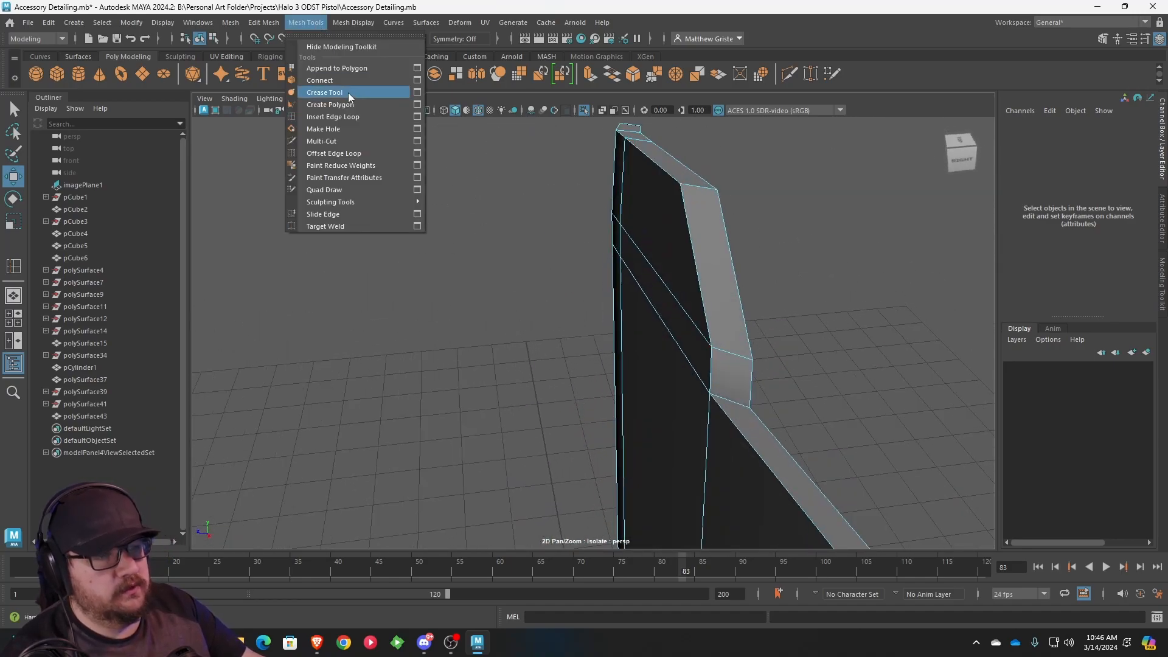
left_click(351, 117)
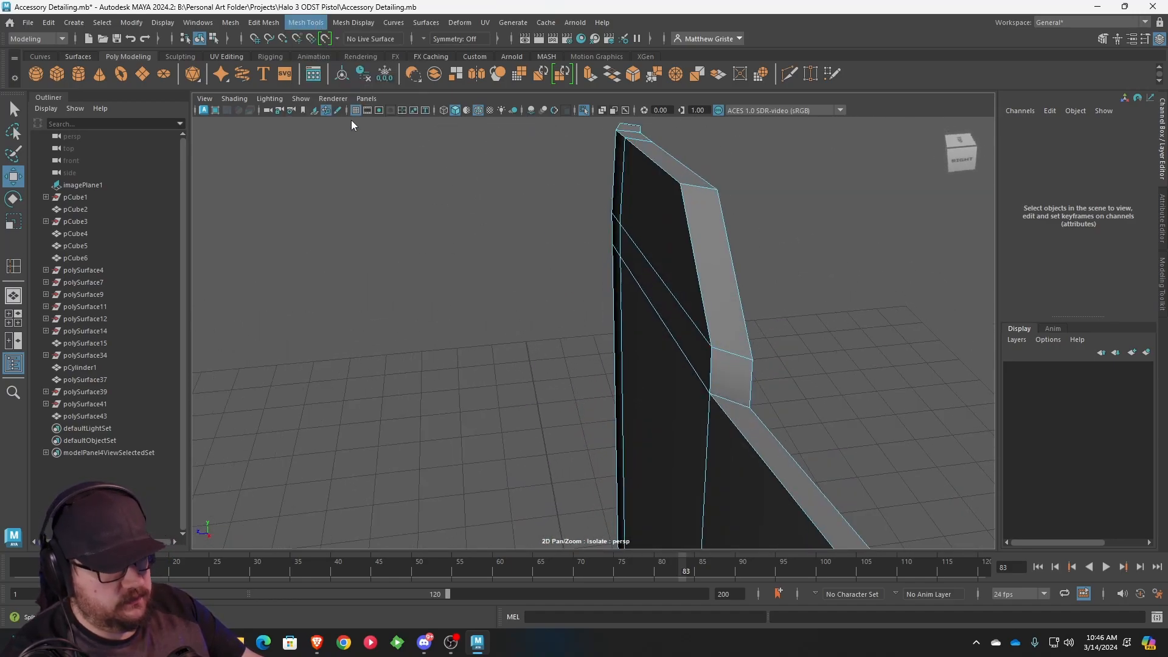
left_click_drag(689, 238, 701, 209)
middle_click_drag(701, 208, 611, 291, "alt")
- Select the vertices above the new loop on the magazine's raised lip and move them inward along Z
key("q")
right_click_drag(607, 233, 552, 220)
left_click_drag(496, 154, 595, 264)
left_click_drag(520, 292, 644, 287, "alt")
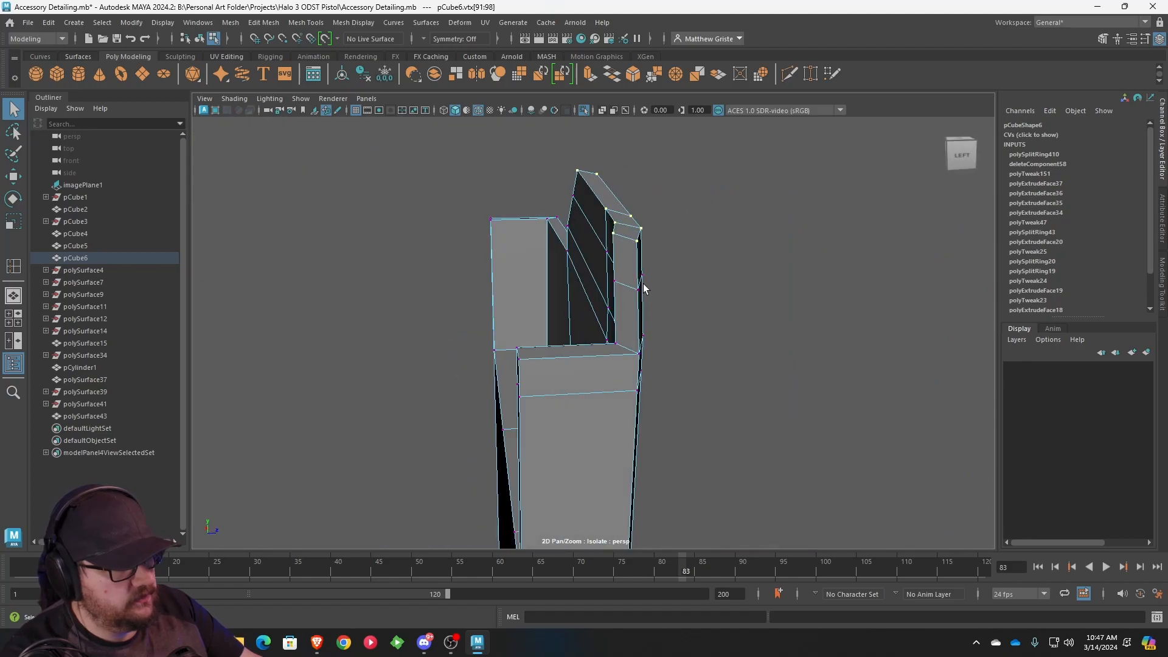
key("e")
key("w")
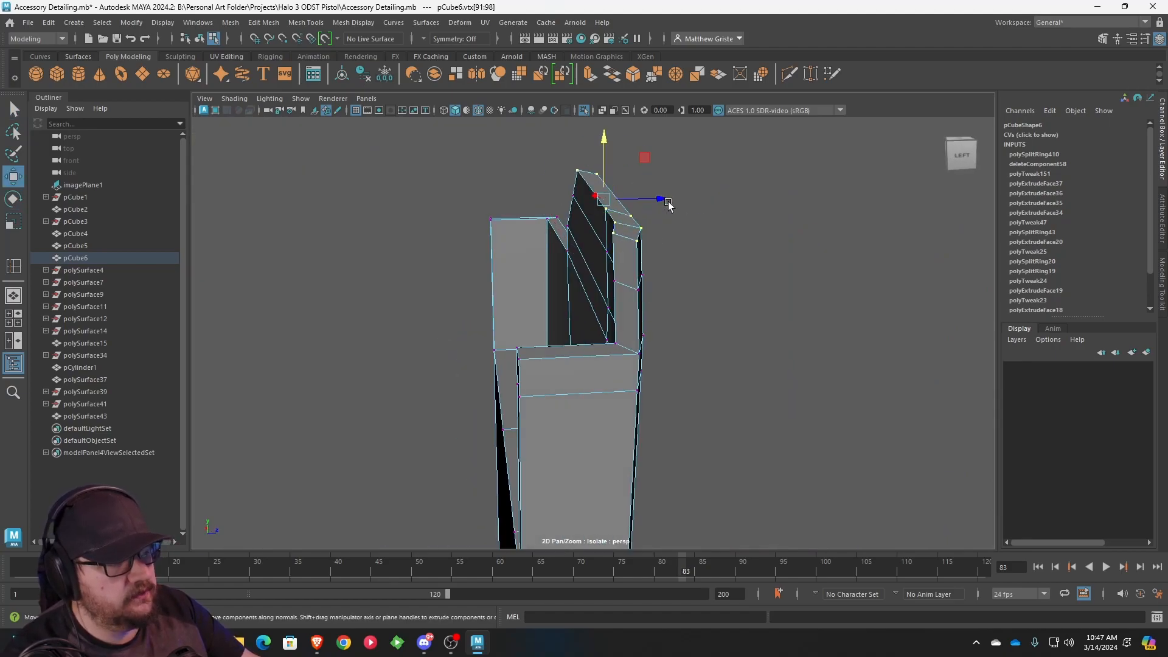
left_click_drag(659, 200, 646, 204)
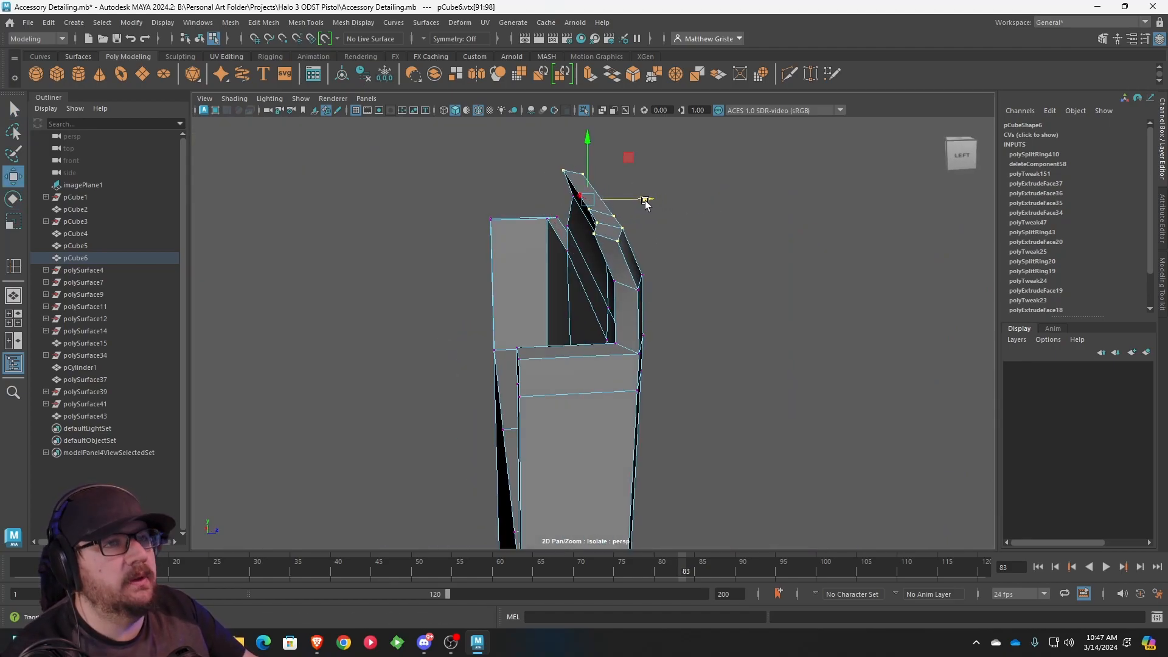
- Inspect the angled magazine lip and compare the whole magazine with the pistol reference in perspective
left_click_drag(647, 203, 757, 347, "alt")
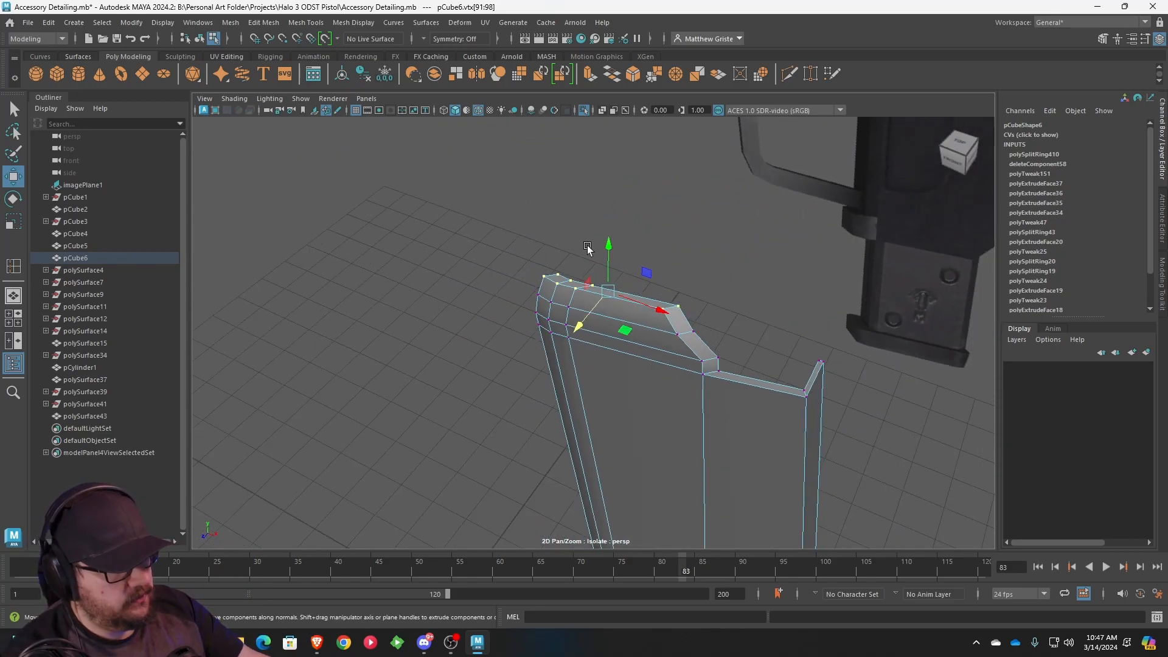
right_click_drag(700, 345, 622, 261, "alt")
left_click_drag(621, 262, 457, 334, "alt")
right_click_drag(457, 333, 426, 311, "alt")
middle_click_drag(573, 337, 668, 275, "alt")
left_click_drag(667, 275, 681, 270, "alt")
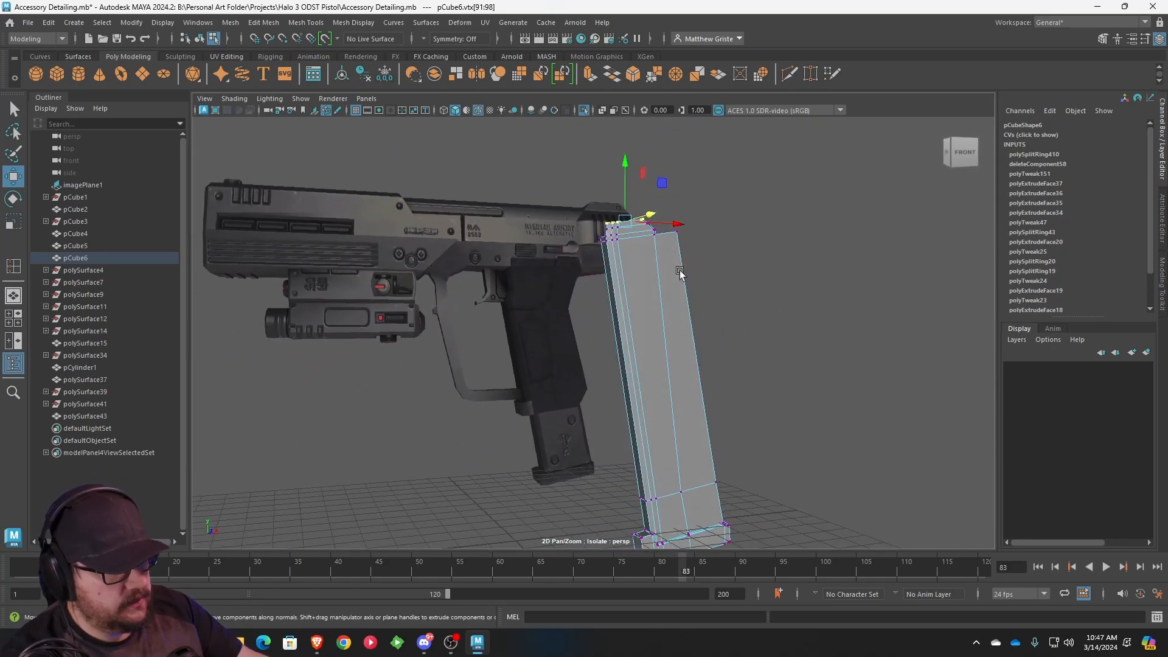
left_click_drag(683, 373, 607, 241, "alt")
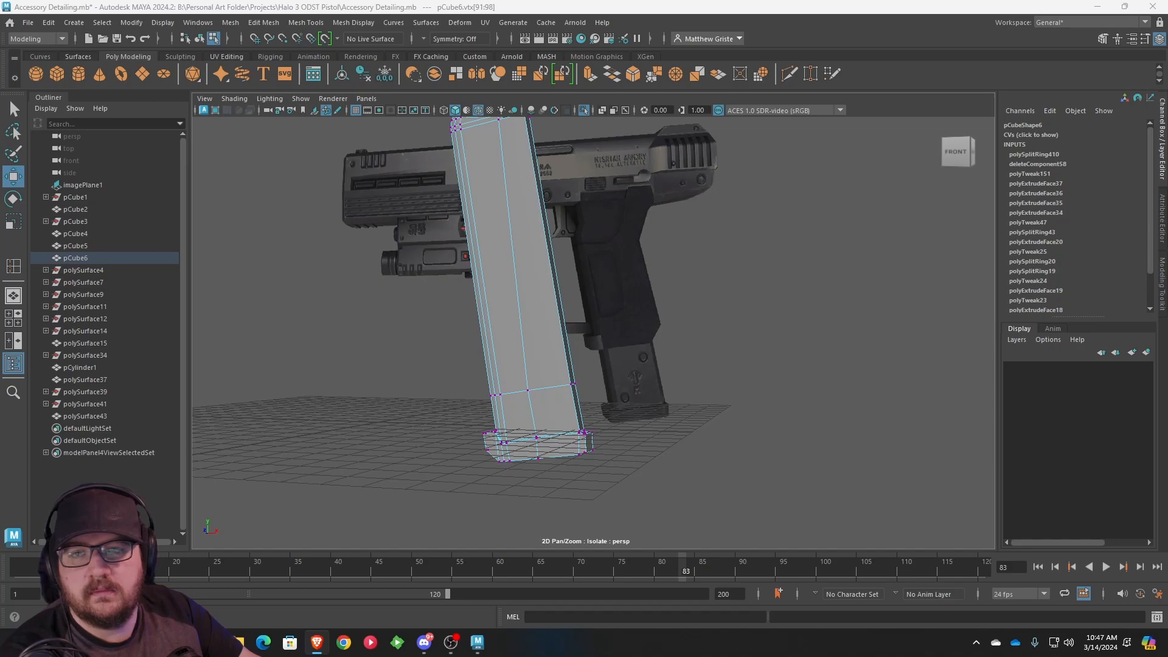
- Check the Glock 33-round 9mm magazine photo in the browser's pistol magazine image results and return to Maya
left_click_drag(0, 38, 655, 42)
double_click(655, 41)
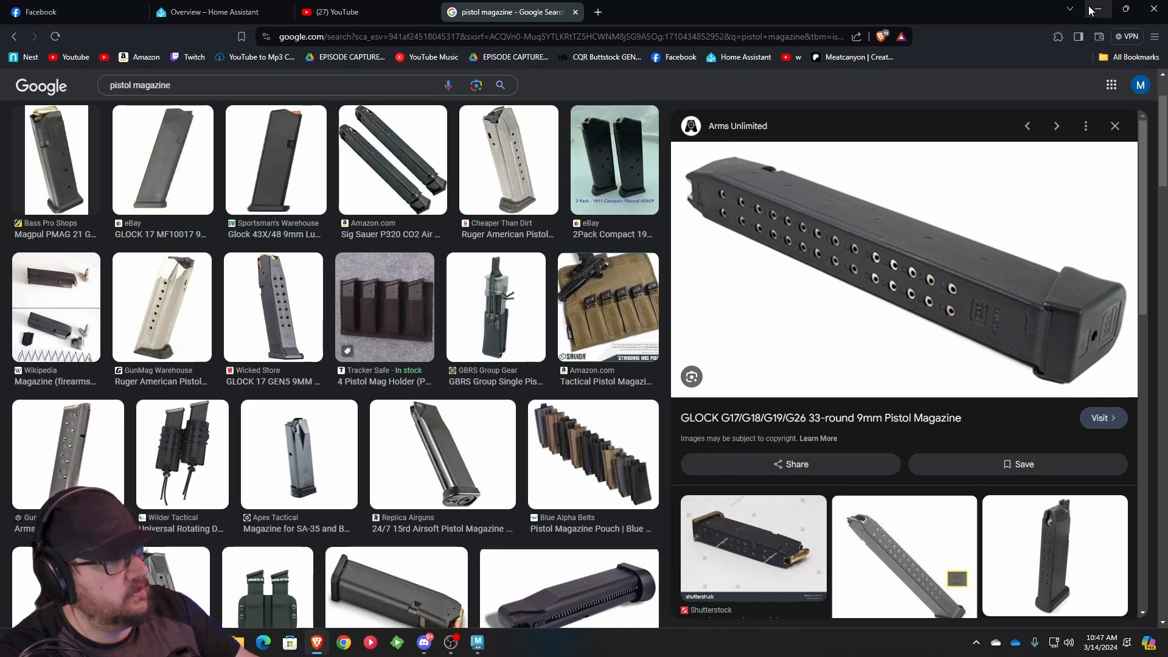
key("alt+Tab")
- Insert two edge loops across the magazine in the front view, at the upper and lower ends of the magazine catch
left_click_drag(480, 275, 584, 260, "alt")
scroll(584, 260, "up", 3)
middle_click_drag(584, 260, 594, 394, "alt")
left_click_drag(594, 394, 522, 395, "alt")
key("space")
key("space")
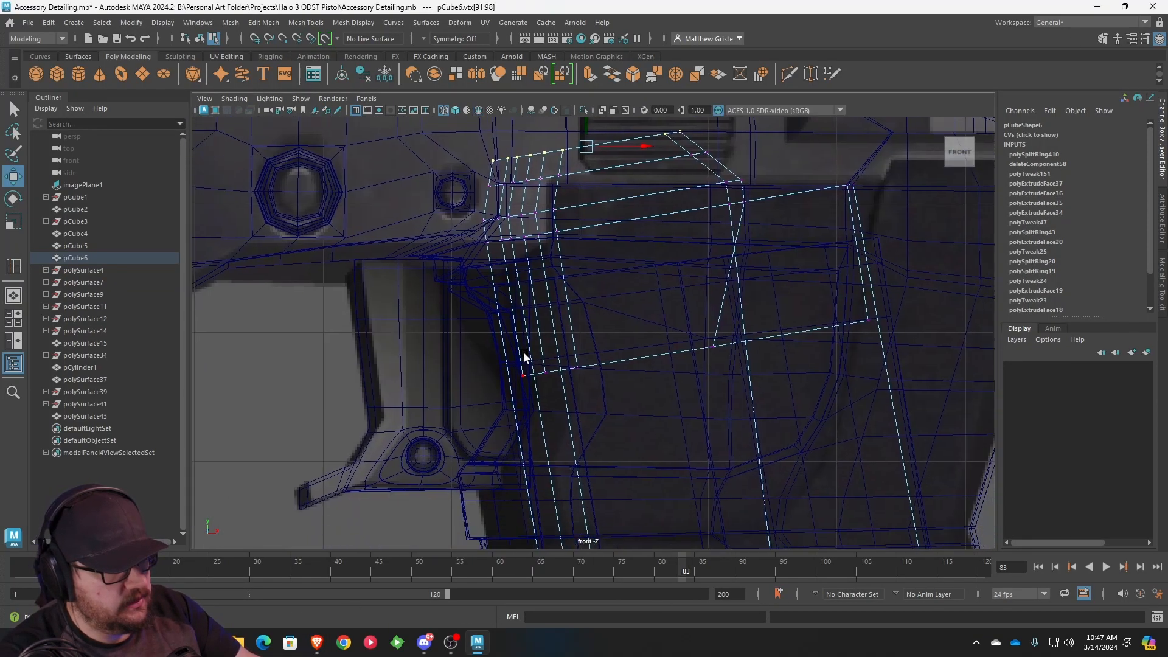
scroll(481, 355, "up", 5)
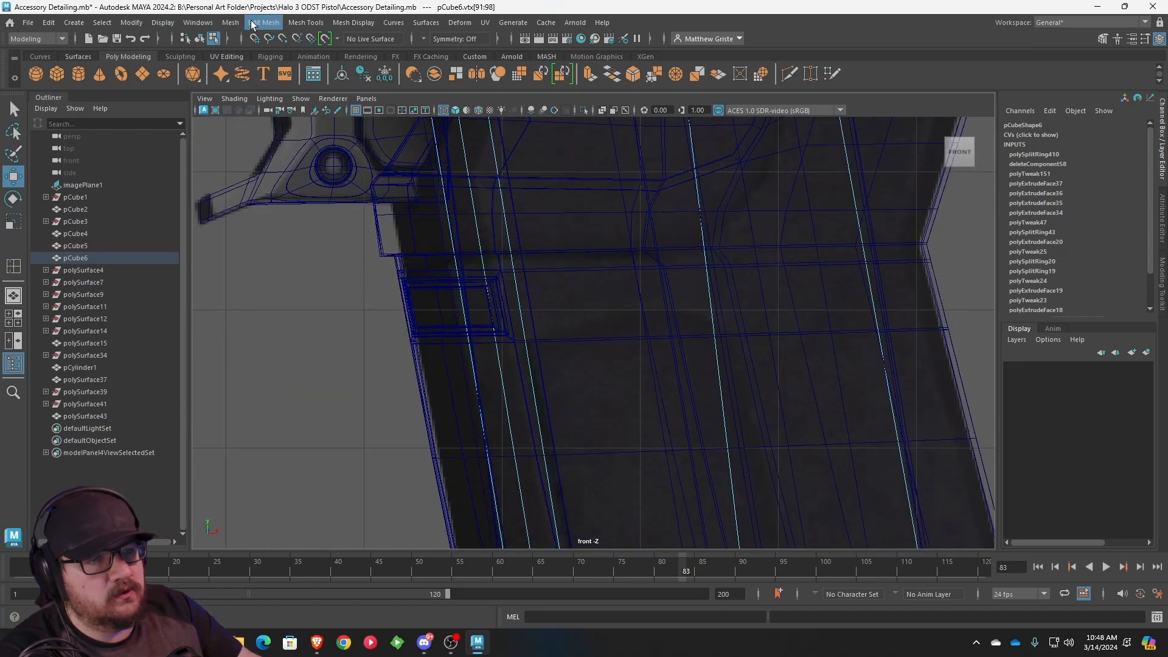
left_click(275, 23)
left_click(344, 119)
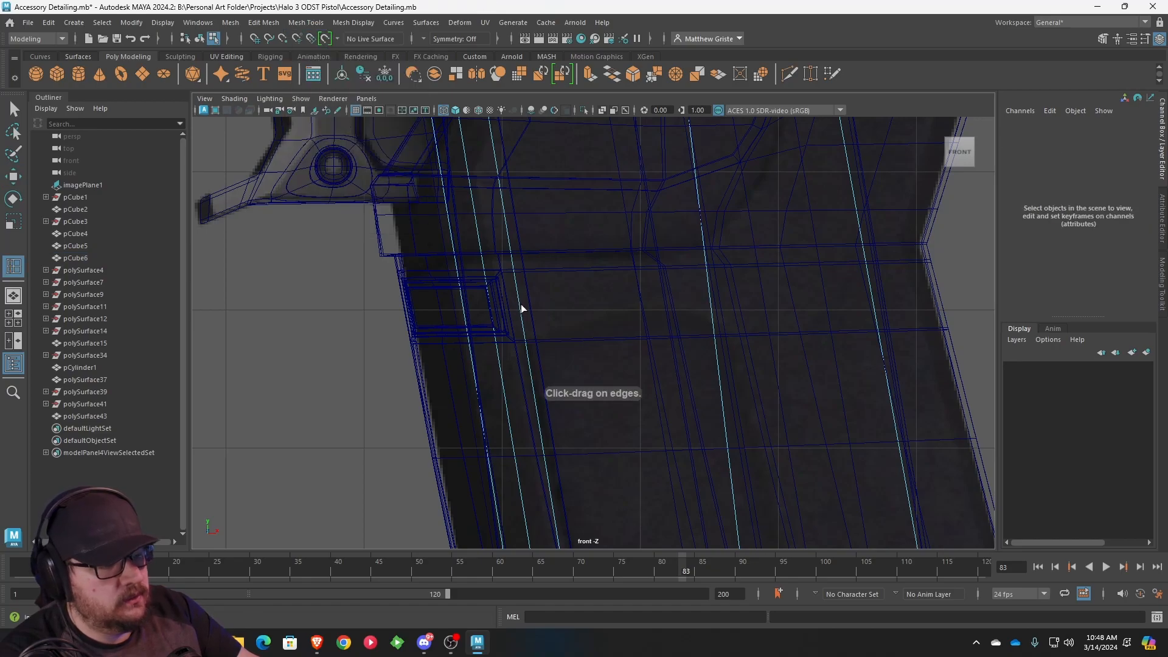
left_click_drag(521, 308, 513, 269)
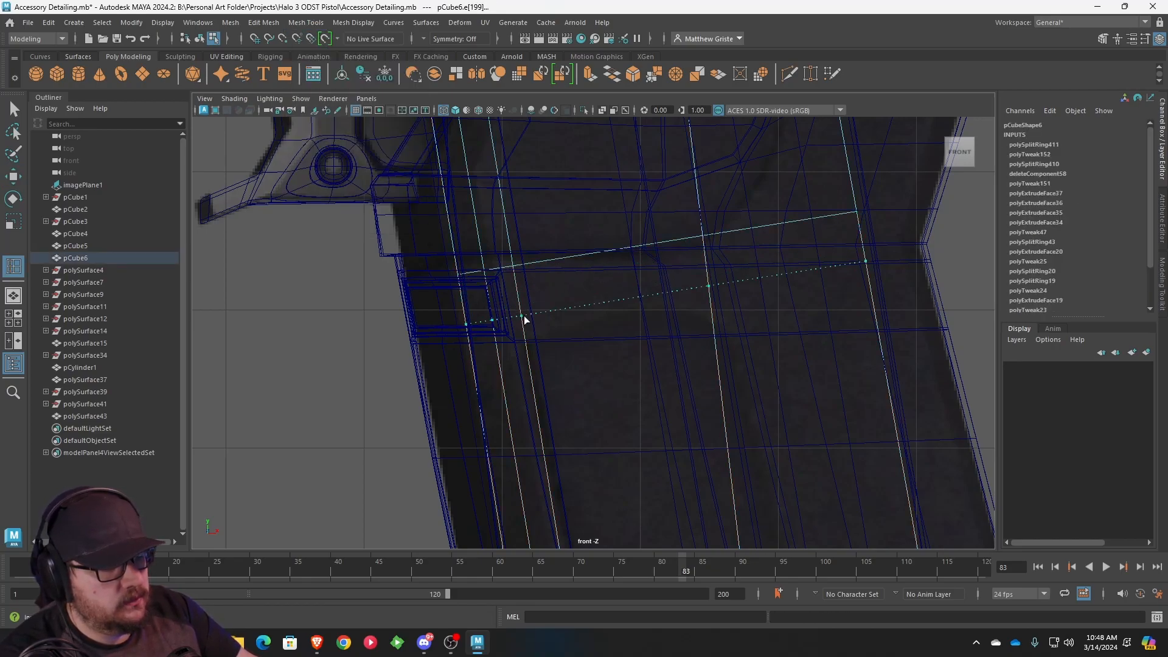
left_click_drag(527, 336, 527, 335)
- Move the front vertices of the two new loops vertically to line up with the upper and lower ends of the magazine catch
key("e")
scroll(487, 292, "up", 4)
right_click_drag(484, 286, 429, 280)
left_click_drag(461, 207, 531, 369)
key("w")
left_click_drag(486, 235, 486, 242)
left_click_drag(379, 236, 402, 268)
left_click_drag(411, 333, 429, 365)
key("ctrl+z")
key("ctrl+z")
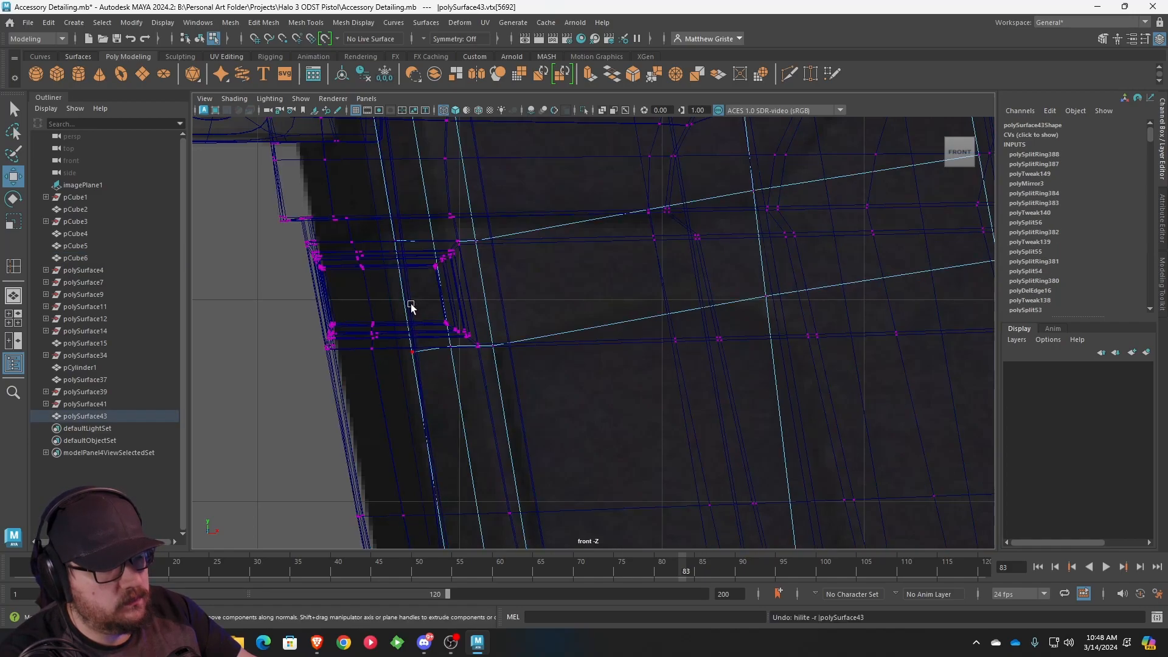
left_click_drag(408, 353, 418, 342)
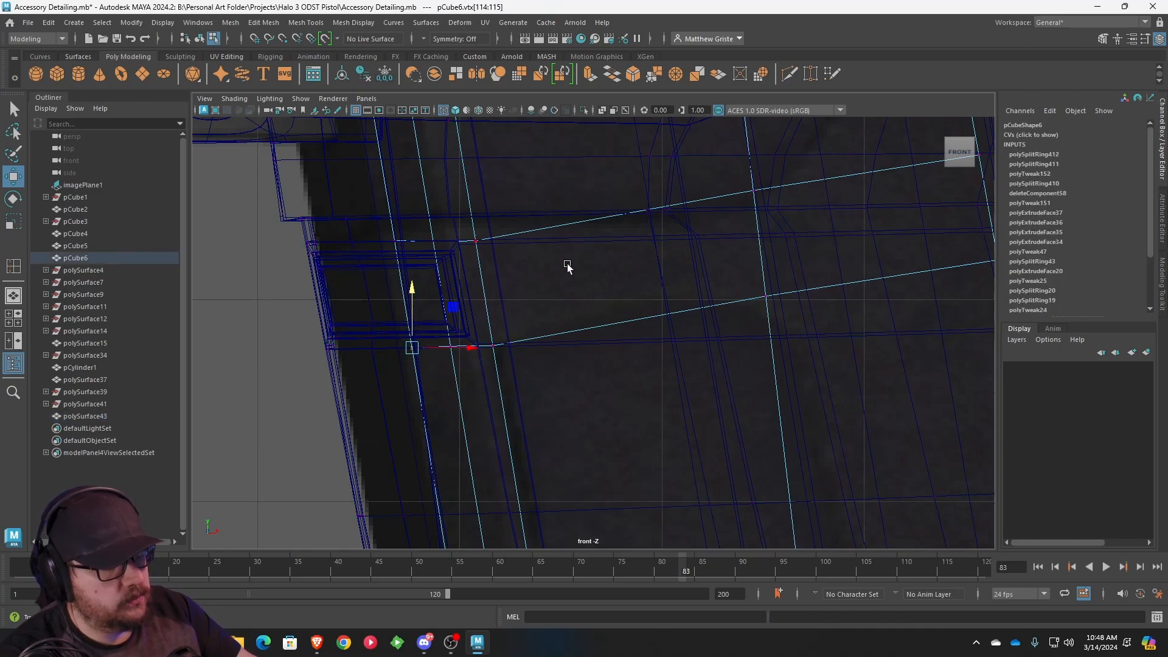
- Select the faces between the two loops at the magazine's front corner and extrude them inward as a catch notch
key("space")
key("space")
right_click_drag(542, 281, 542, 312)
left_click(511, 299)
left_click(498, 307, "shift")
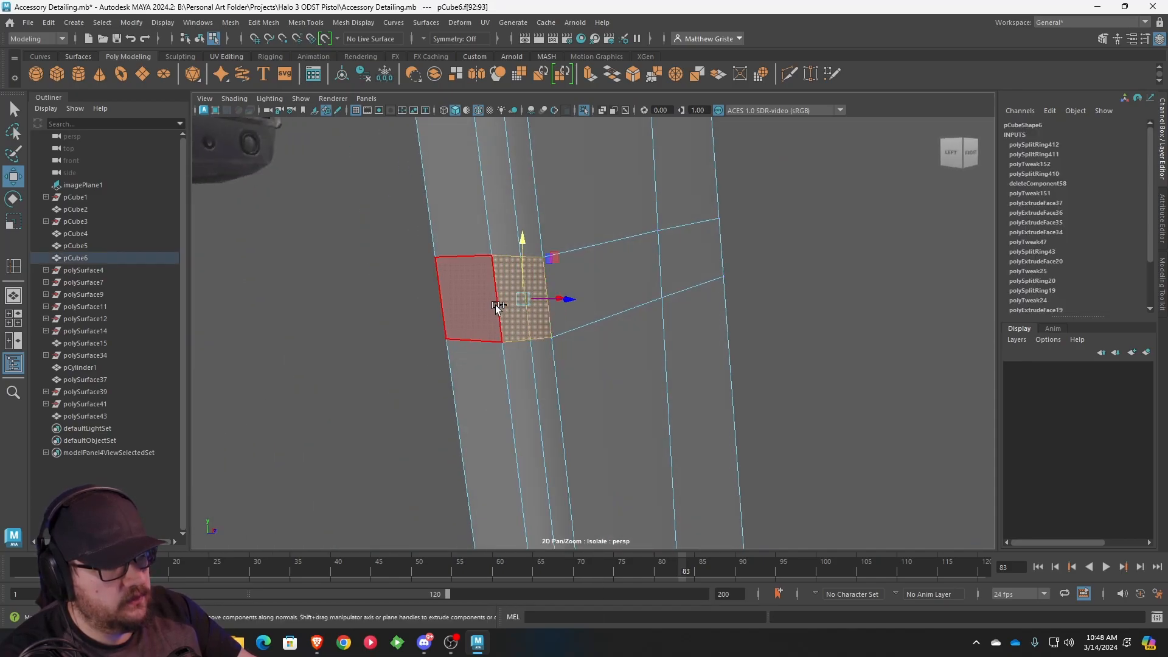
left_click(587, 75)
left_click_drag(582, 300, 681, 372, "alt")
key("ctrl+z")
- Delete the extra extruded face along the magazine's open centre edge and check the notch from several angles
left_click_drag(681, 371, 616, 366, "alt")
left_click_drag(440, 272, 556, 282, "alt")
scroll(556, 282, "up", 3)
left_click(520, 294)
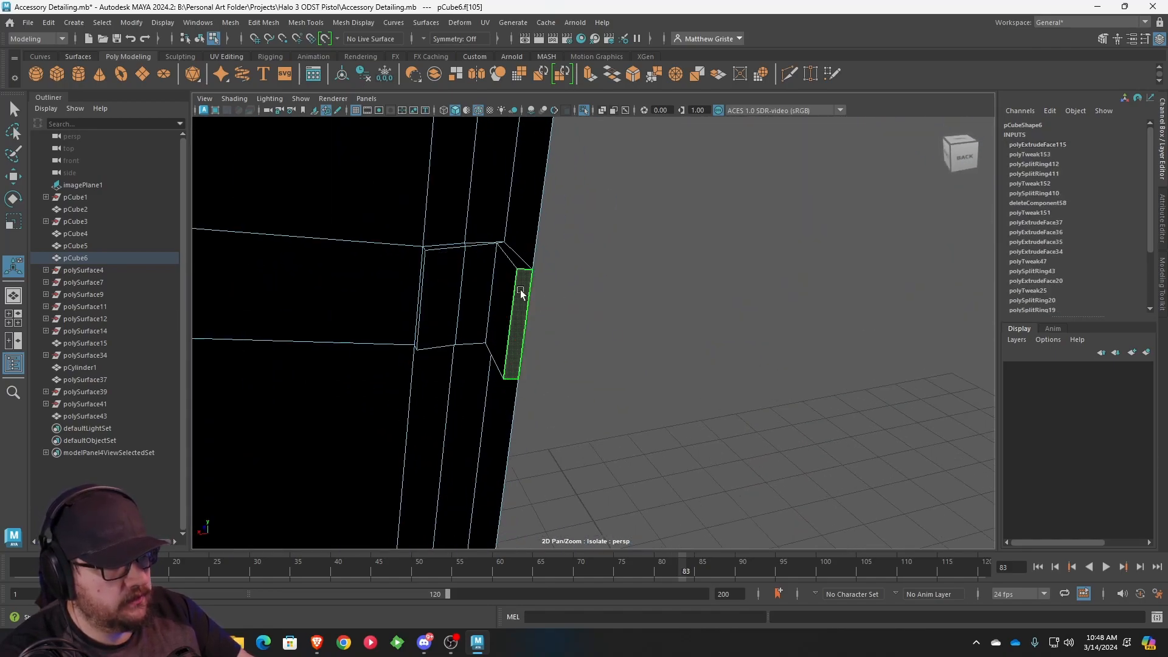
key("Delete")
scroll(540, 287, "down", 6)
left_click_drag(651, 261, 425, 277, "alt")
scroll(638, 353, "up", 2)
left_click_drag(638, 353, 699, 351, "alt")
scroll(657, 286, "down", 4)
scroll(618, 336, "up", 3)
left_click_drag(498, 460, 610, 427, "alt")
- Insert edge loops through the centre of the reference's upper circular detail in both directions, plus one just above and one just below it
key("space")
key("space")
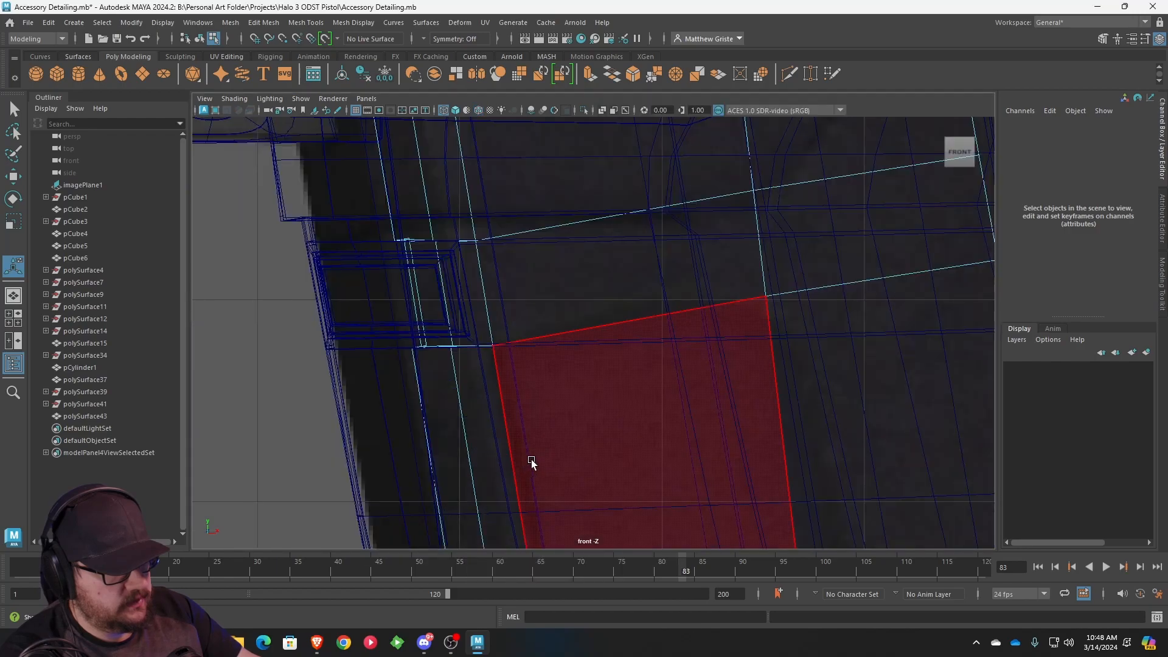
scroll(652, 410, "down", 5)
scroll(529, 292, "up", 6)
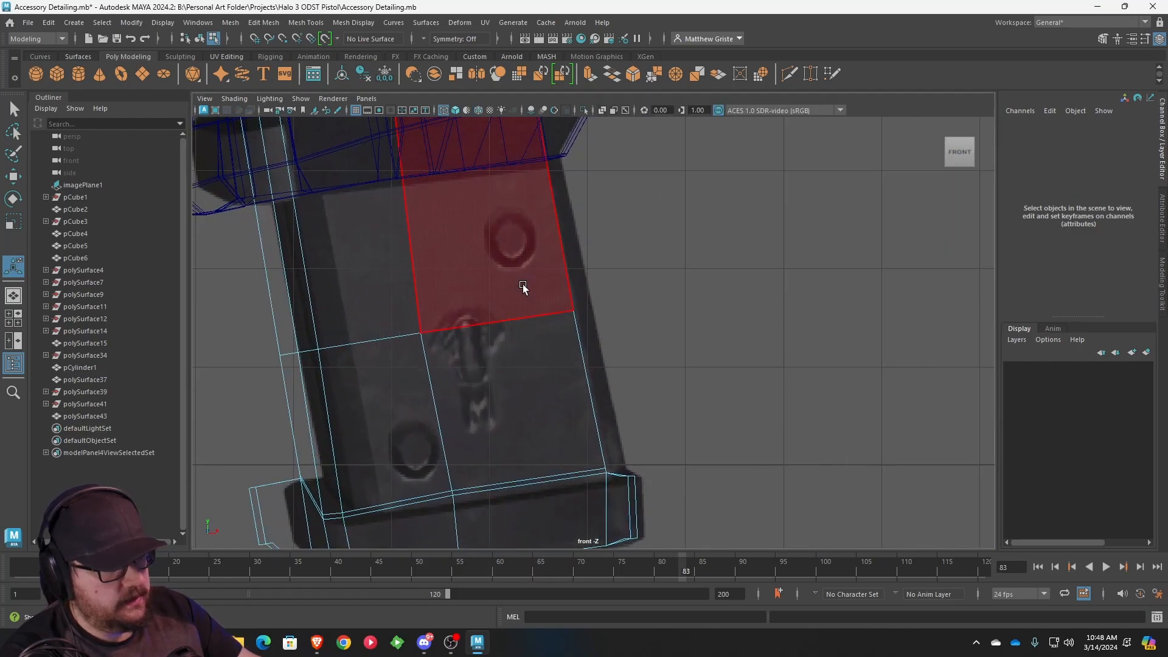
middle_click_drag(585, 219, 602, 261, "alt")
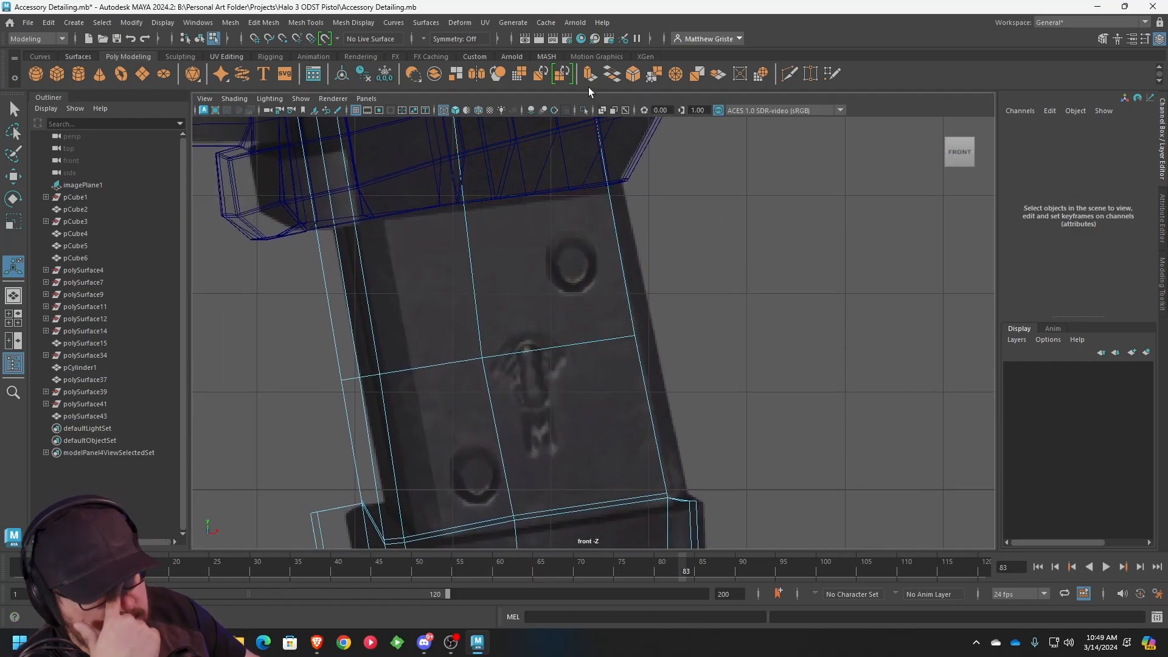
left_click(276, 24)
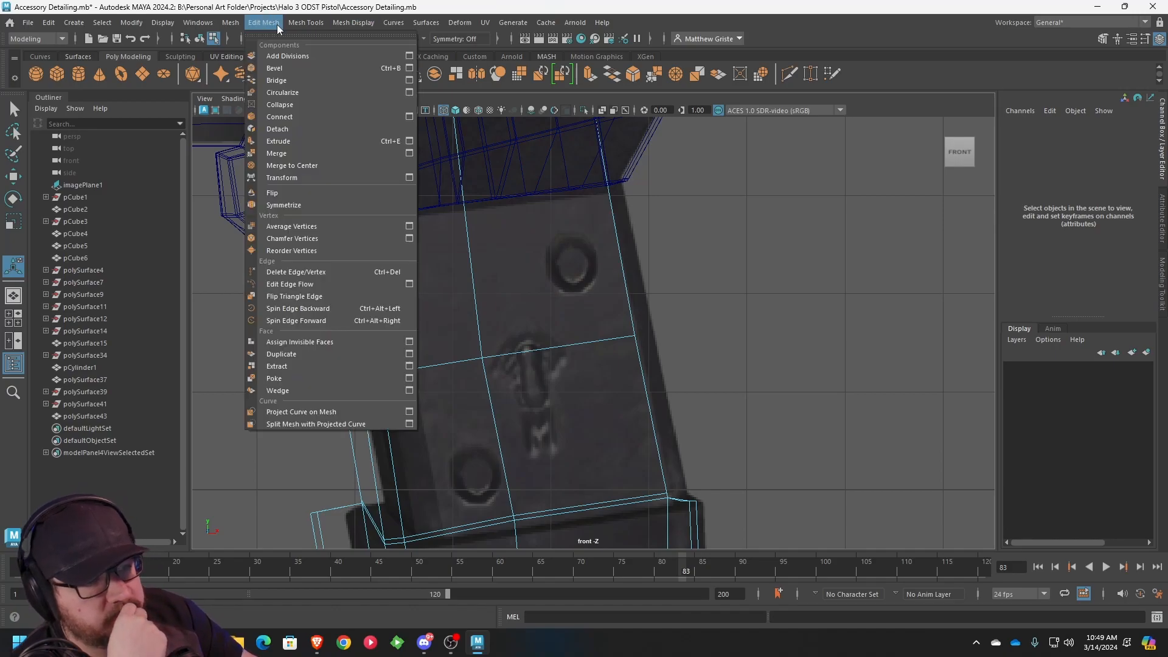
left_click(322, 107)
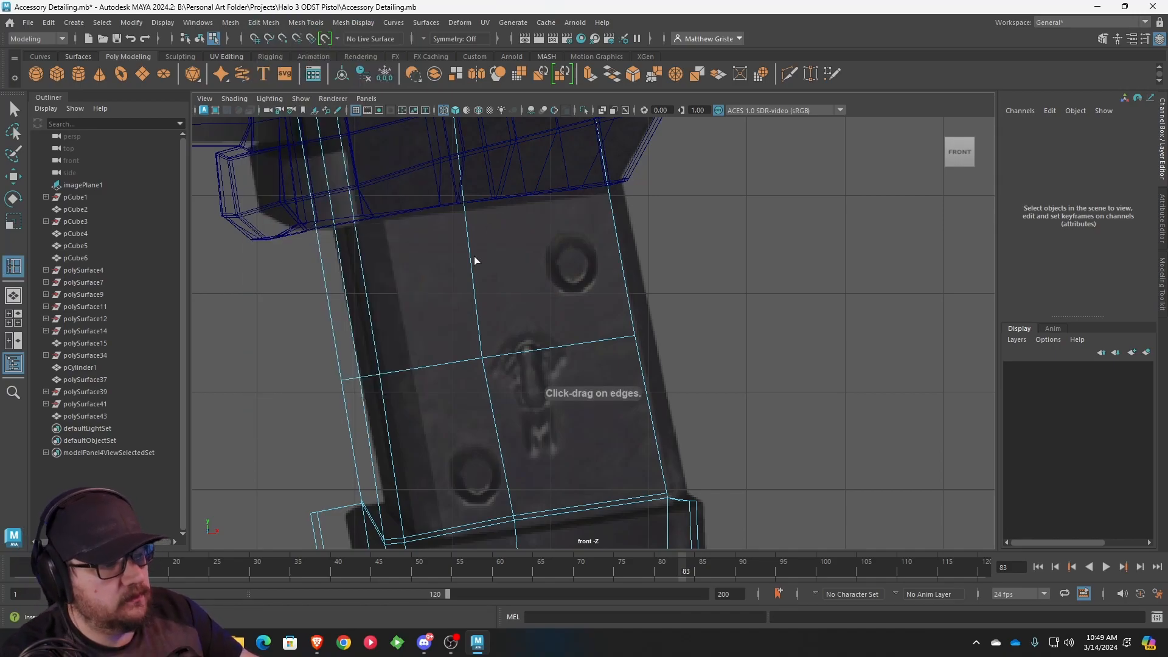
left_click(472, 274)
key("ctrl+z")
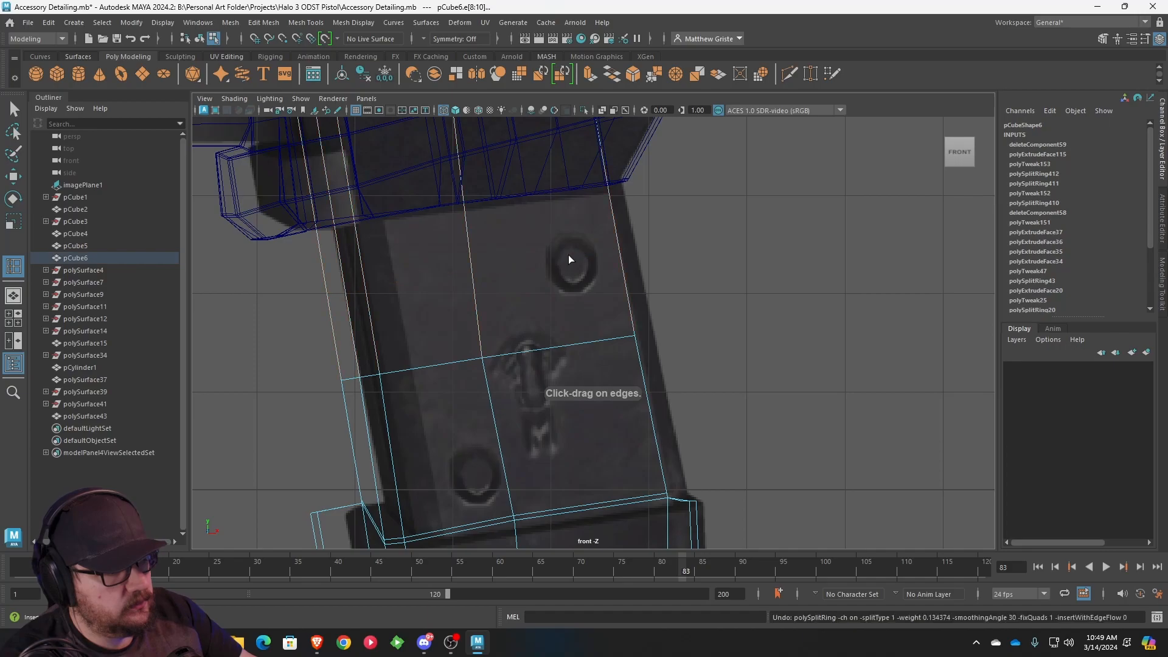
left_click(472, 279)
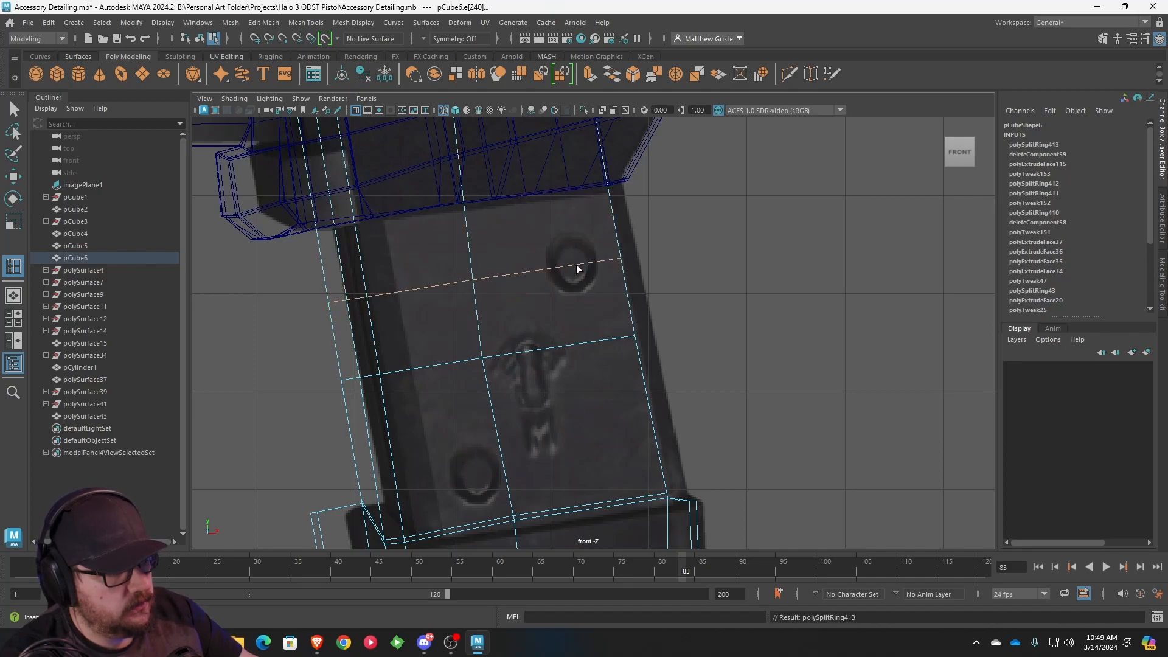
left_click(573, 265)
left_click(568, 234)
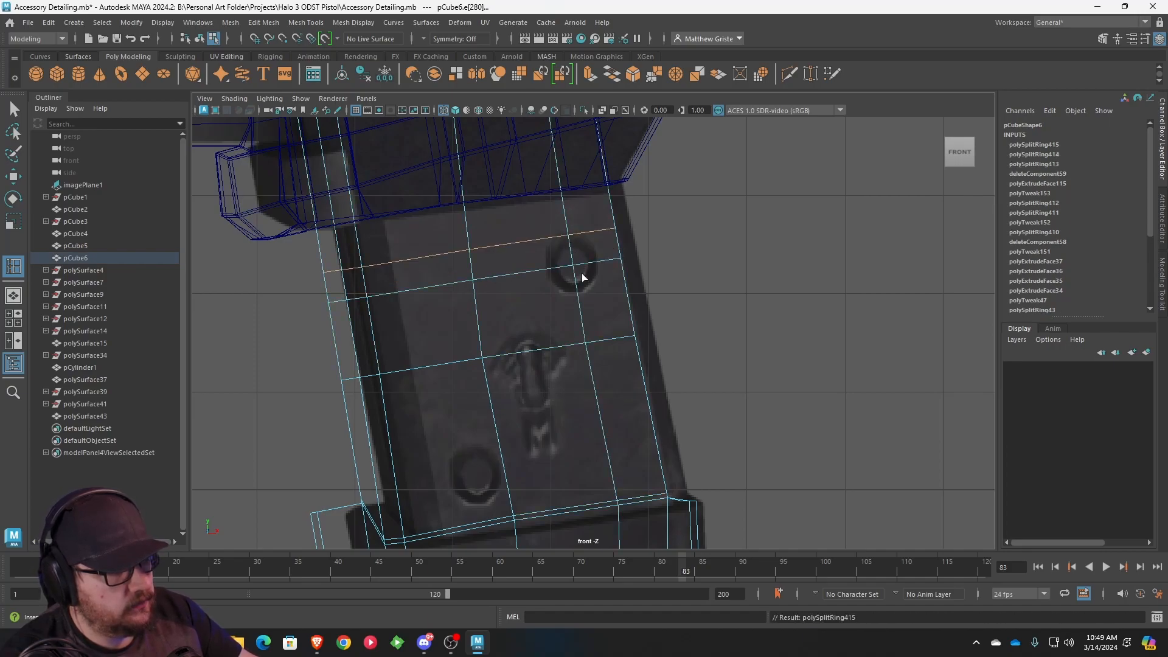
left_click(578, 297)
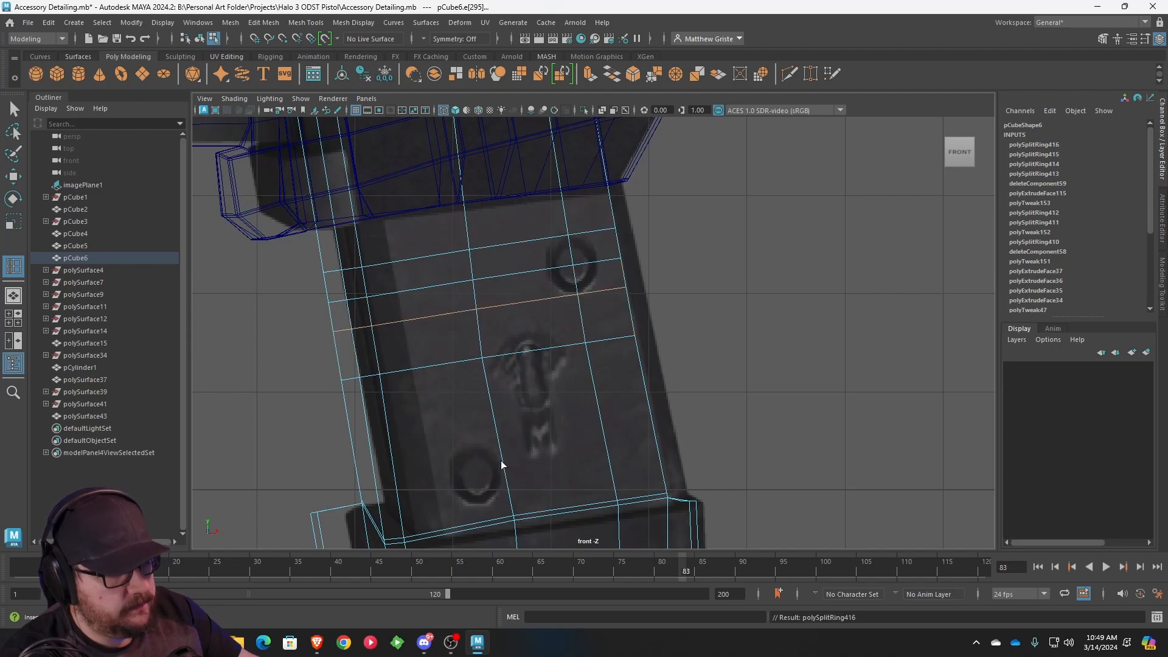
- Insert crosswise edge loops through, above and below the lower circular detail, plus lengthwise loops through its centre and along its front side
left_click(502, 470)
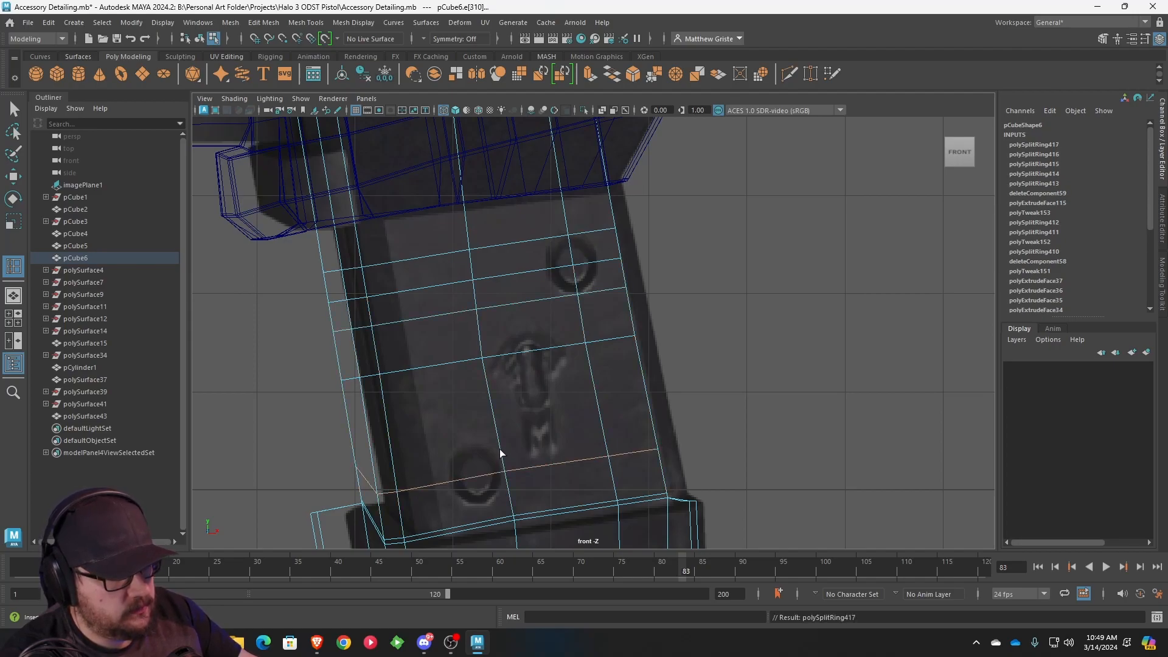
left_click(498, 449)
left_click(503, 483)
left_click(477, 481)
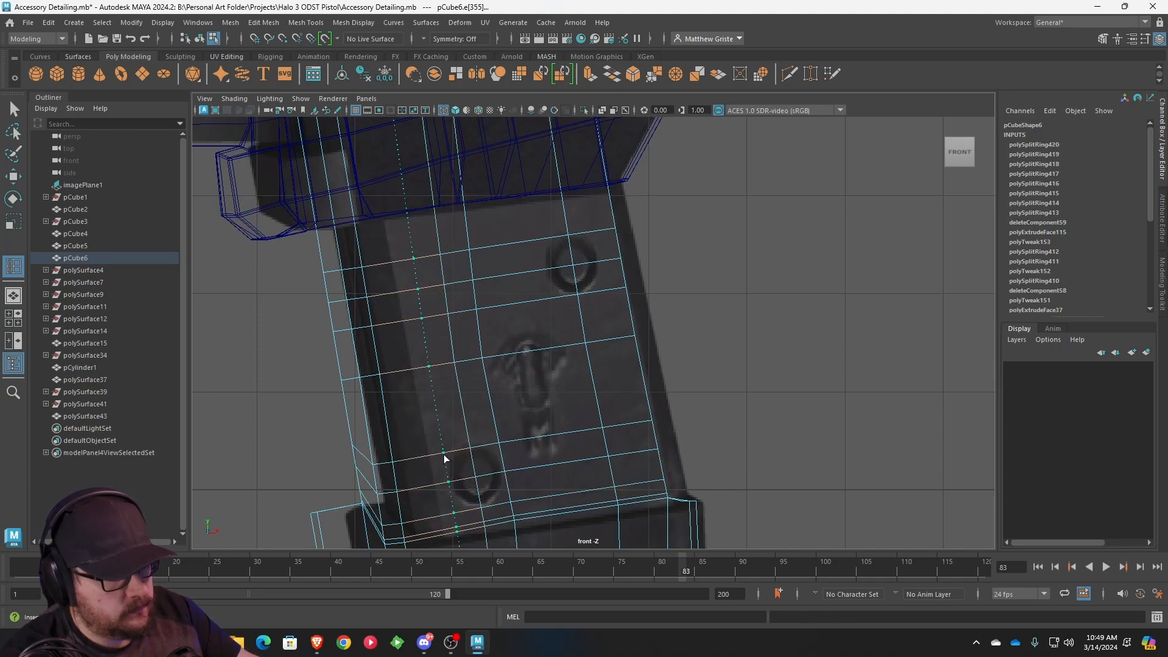
left_click(443, 454)
- Insert lengthwise edge loops on both sides of the reference's upper circular detail
key("q")
right_click(461, 382)
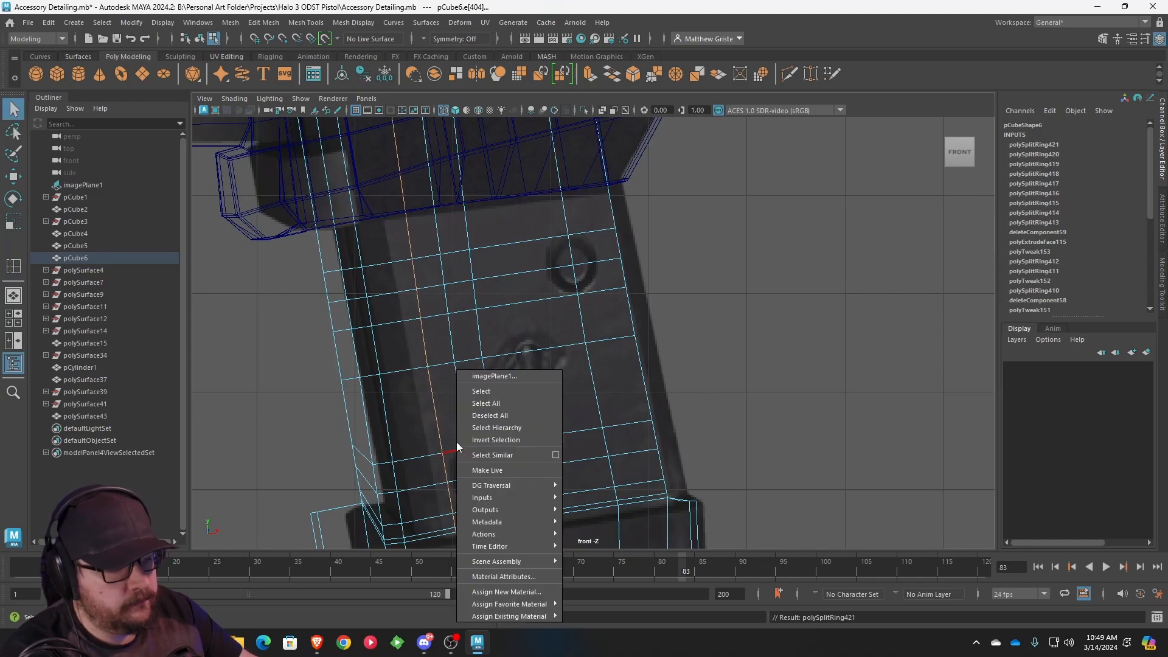
right_click(564, 293)
left_click(546, 265)
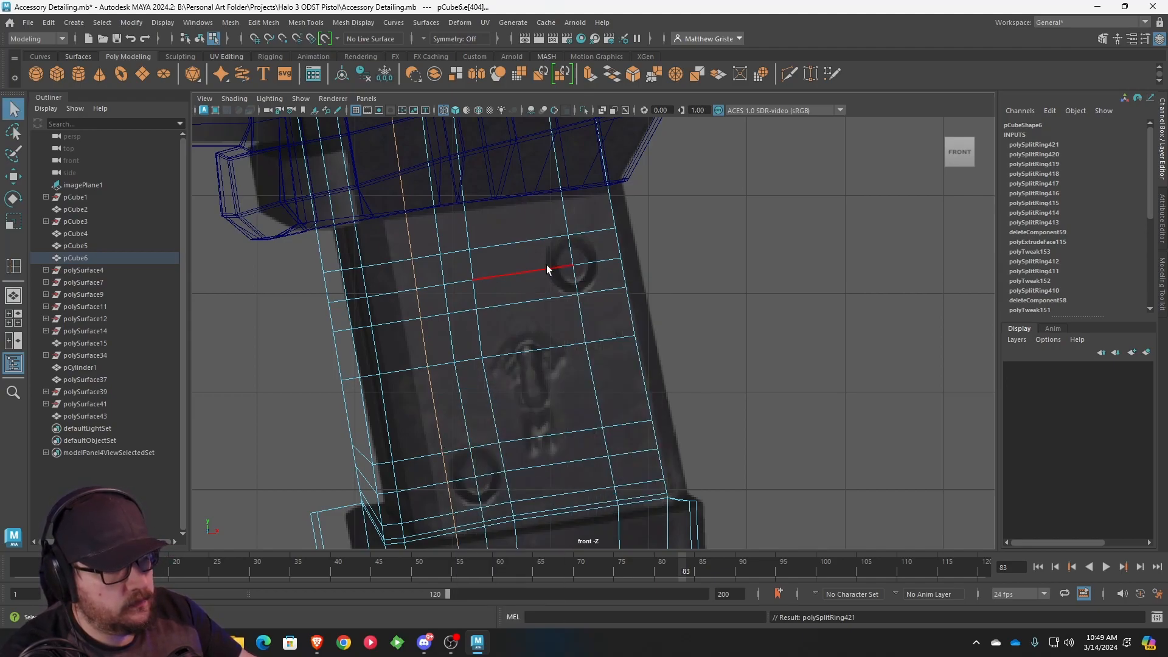
left_click(306, 22)
left_click(332, 117)
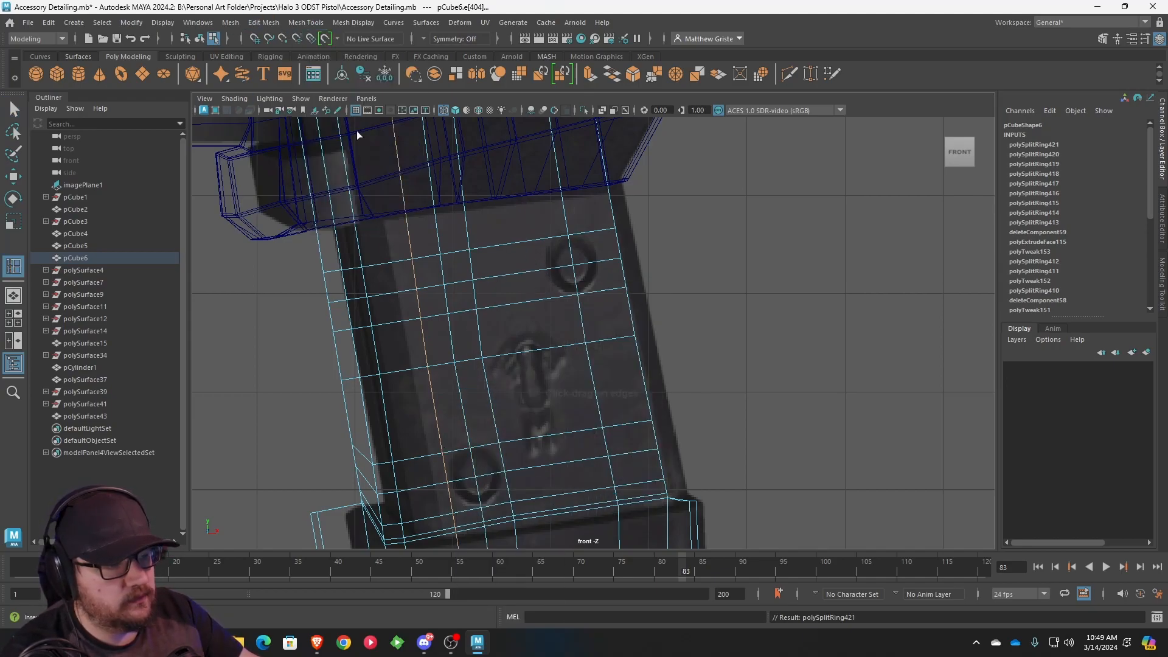
left_click(545, 239)
left_click(595, 234)
- Select the four faces over each of the two circular details and apply Circularize to them
key("q")
right_click_drag(583, 239, 568, 286)
left_click(561, 280)
left_click(560, 254, "shift")
left_click(460, 459, "shift")
left_click(483, 462, "shift")
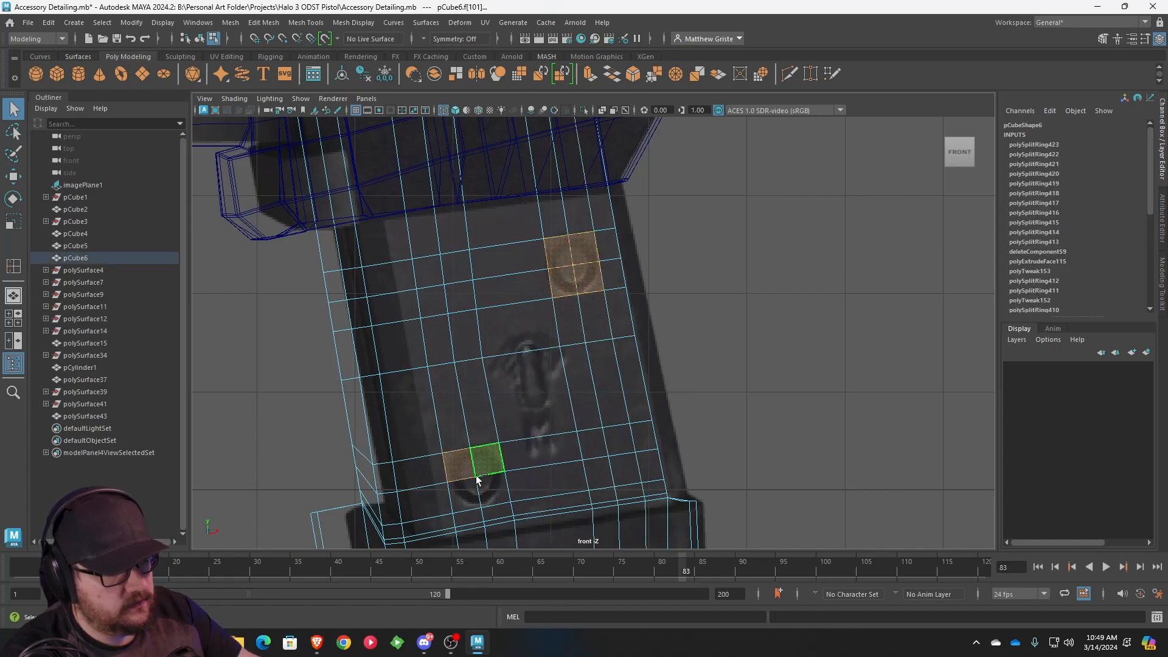
left_click(466, 493, "shift")
left_click(493, 486, "shift")
left_click(272, 23)
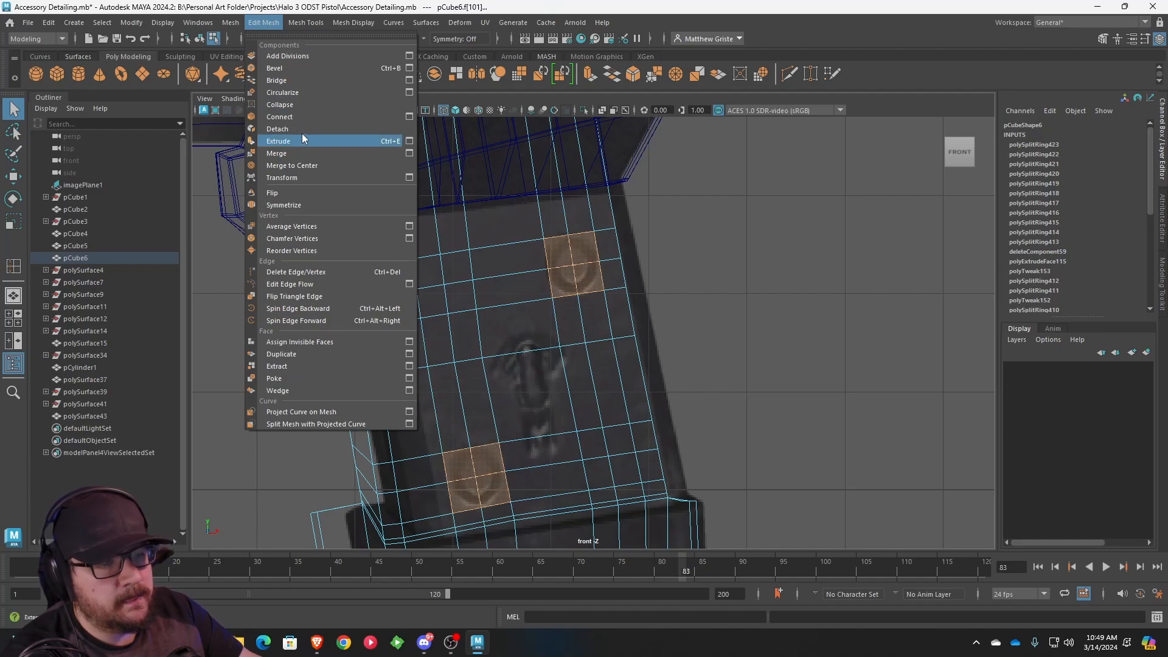
mouse_move(303, 25)
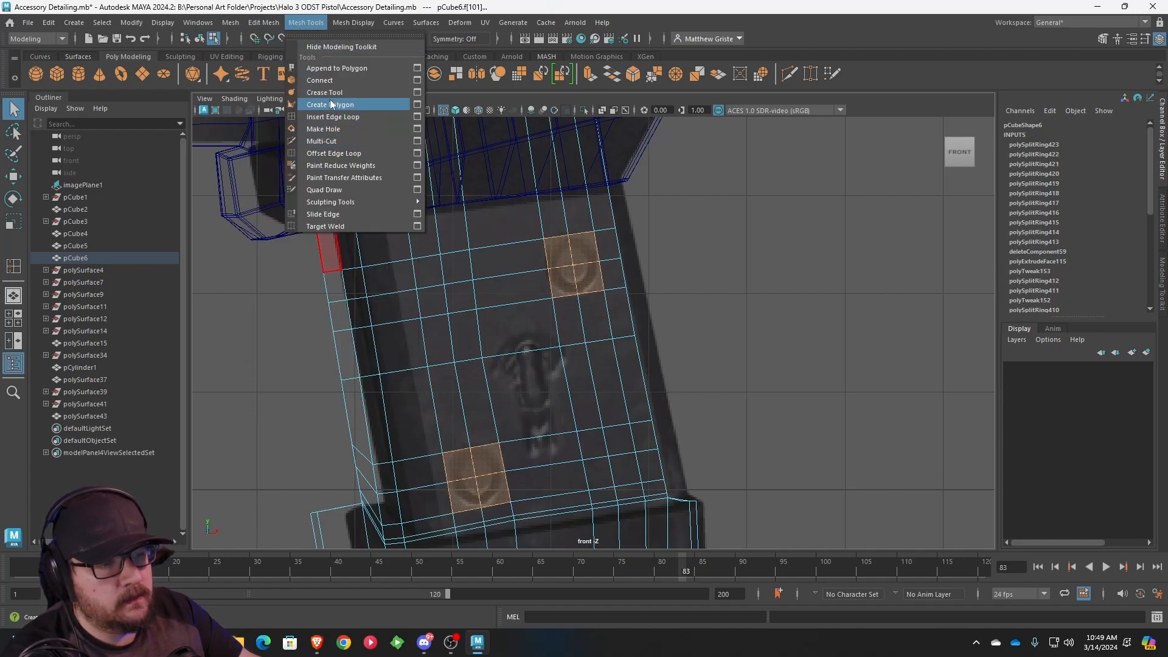
mouse_move(264, 23)
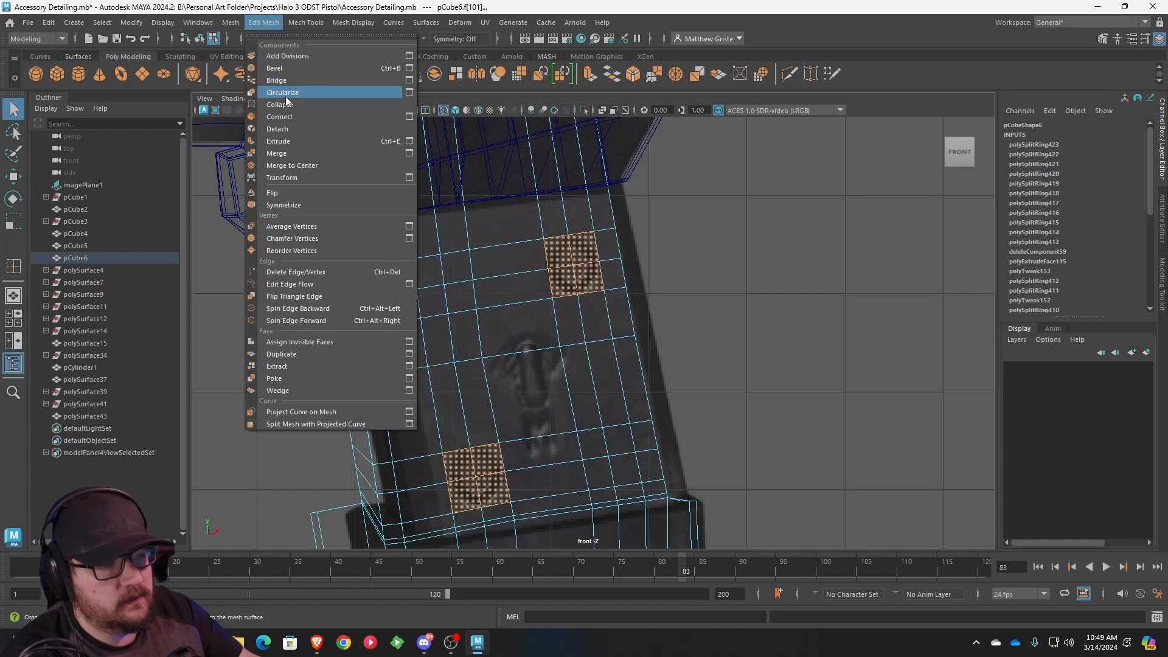
left_click(286, 95)
- Scale the upper circle's faces down to match the round detail in the reference
scroll(540, 256, "up", 2)
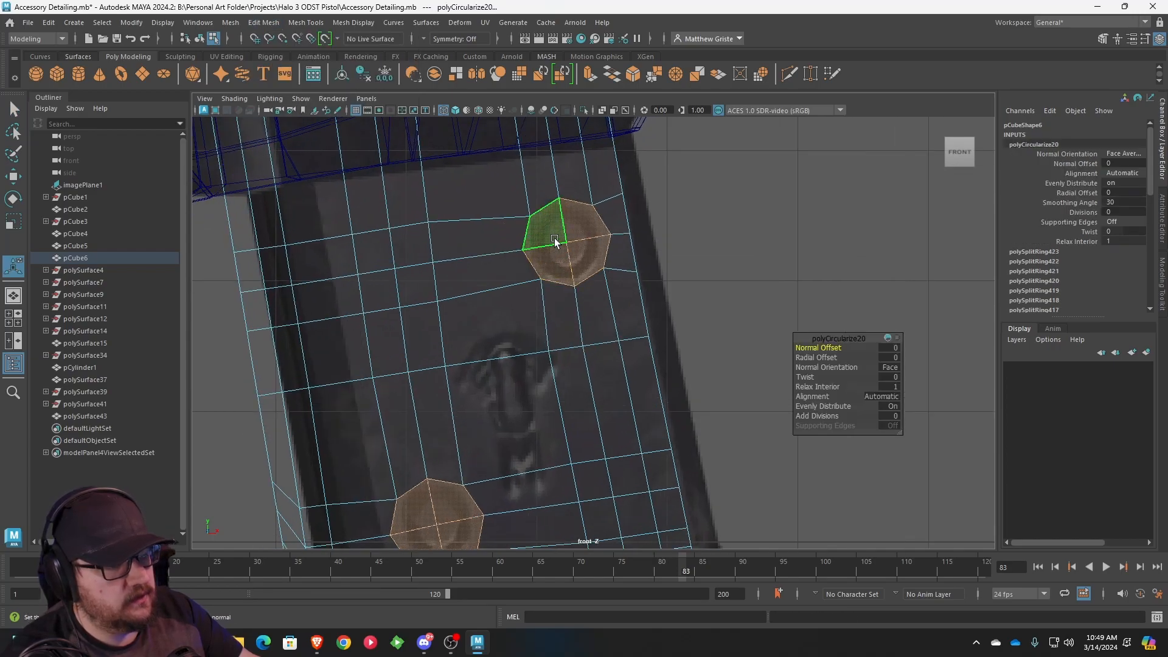
left_click(551, 231)
left_click(578, 247, "shift")
key("r")
left_click_drag(567, 242, 554, 244)
- Select all four faces of the lower circle and scale them down to match the reference's round detail
left_click(465, 497)
middle_click_drag(478, 494, 522, 355, "alt")
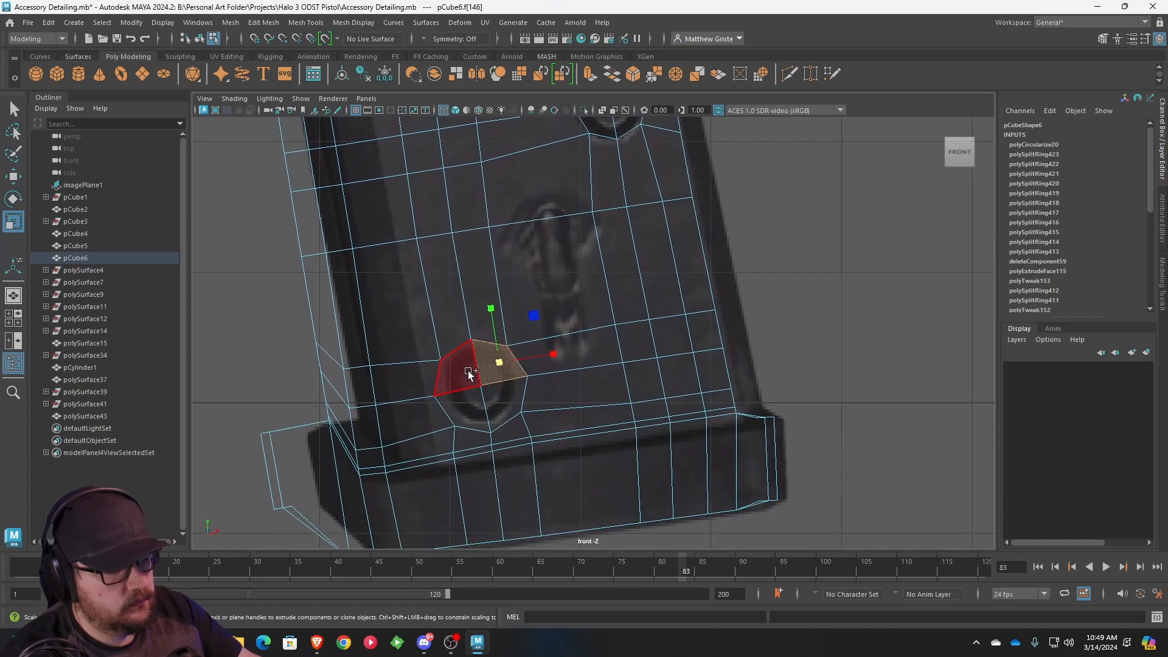
left_click(468, 373, "shift")
left_click(469, 407, "shift")
left_click(496, 406, "shift")
left_click_drag(481, 385, 470, 387)
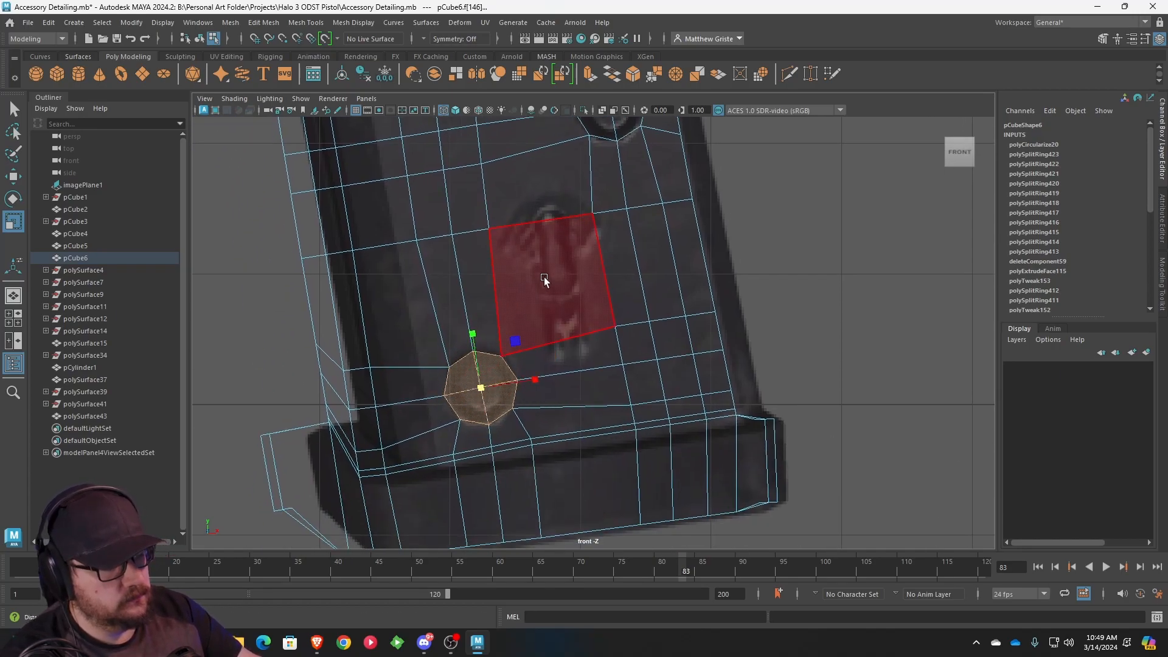
- Add the upper circle to the face selection, extrude both circles inward by about 0.073, and return to object mode
middle_click_drag(545, 269, 532, 374, "alt")
left_click(589, 224, "shift")
left_click(580, 196, "shift")
left_click(601, 194, "shift")
left_click(602, 197, "shift")
key("space")
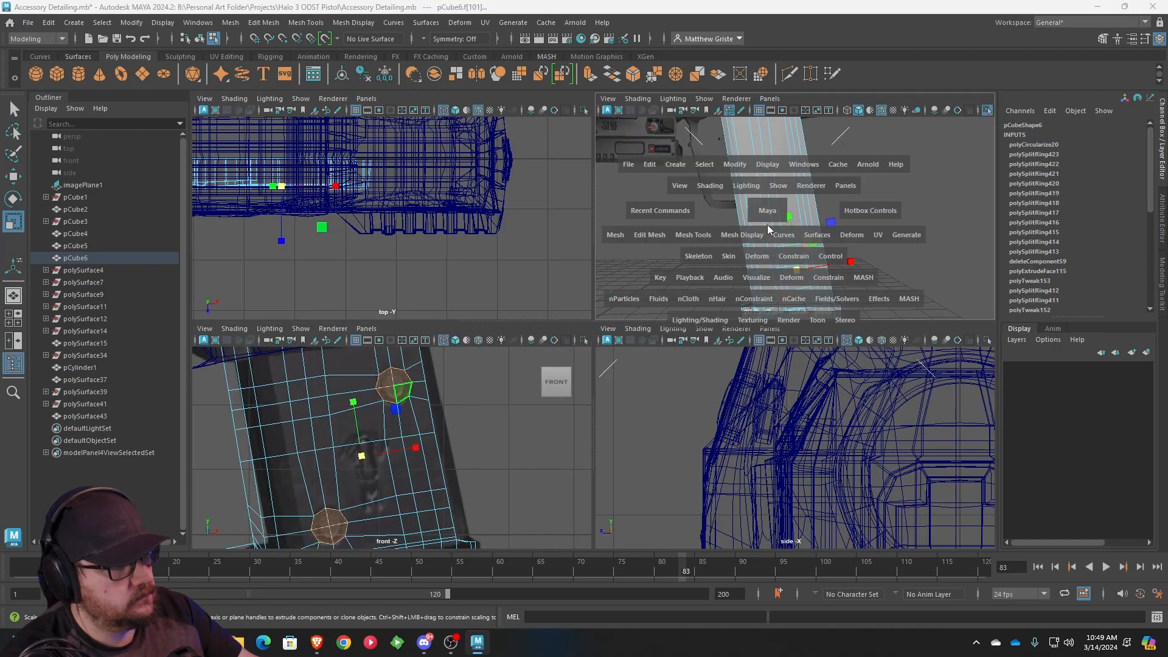
key("space")
left_click_drag(696, 308, 651, 237, "alt")
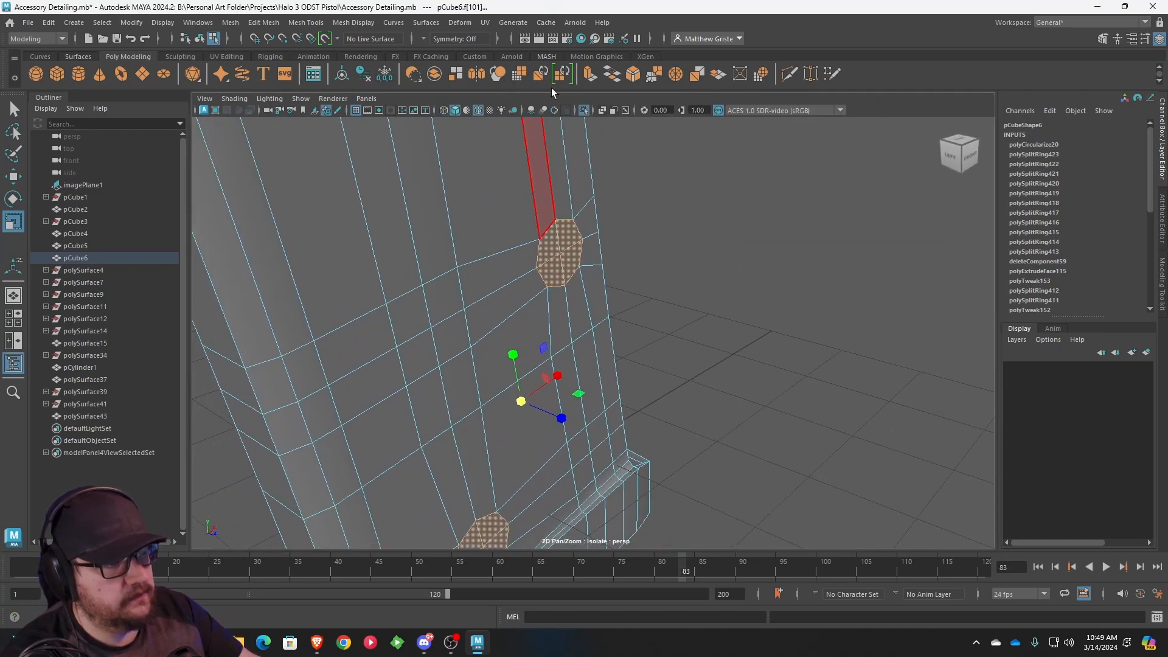
left_click(595, 79)
left_click_drag(568, 255, 519, 254, "alt")
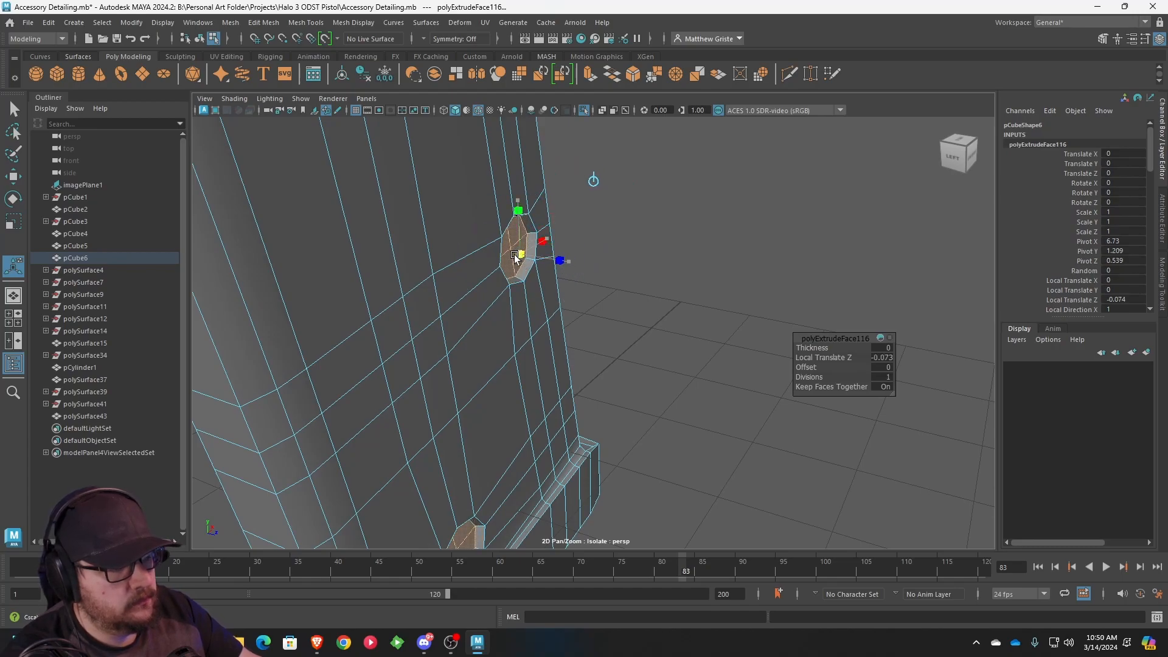
right_click_drag(505, 268, 553, 242)
left_click(704, 247)
- Insert two closely spaced crosswise edge loops on the upper magazine, between the lips and the catch notch
scroll(704, 247, "down", 5)
left_click_drag(699, 250, 580, 275, "alt")
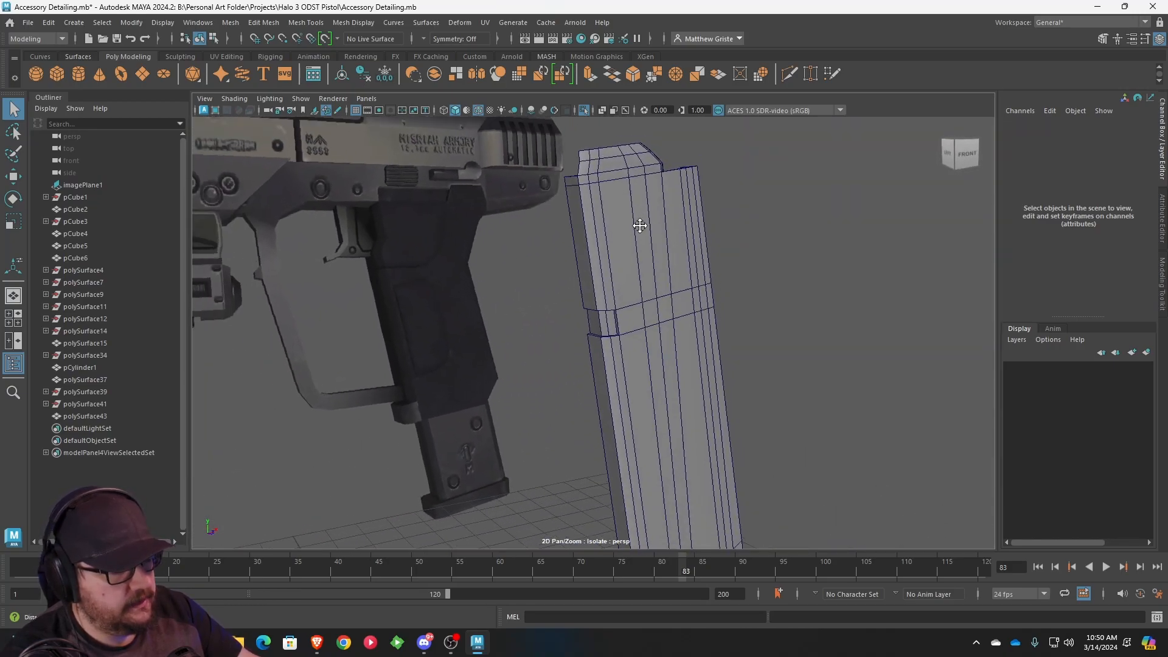
middle_click_drag(615, 225, 535, 291, "alt")
scroll(534, 291, "up", 3)
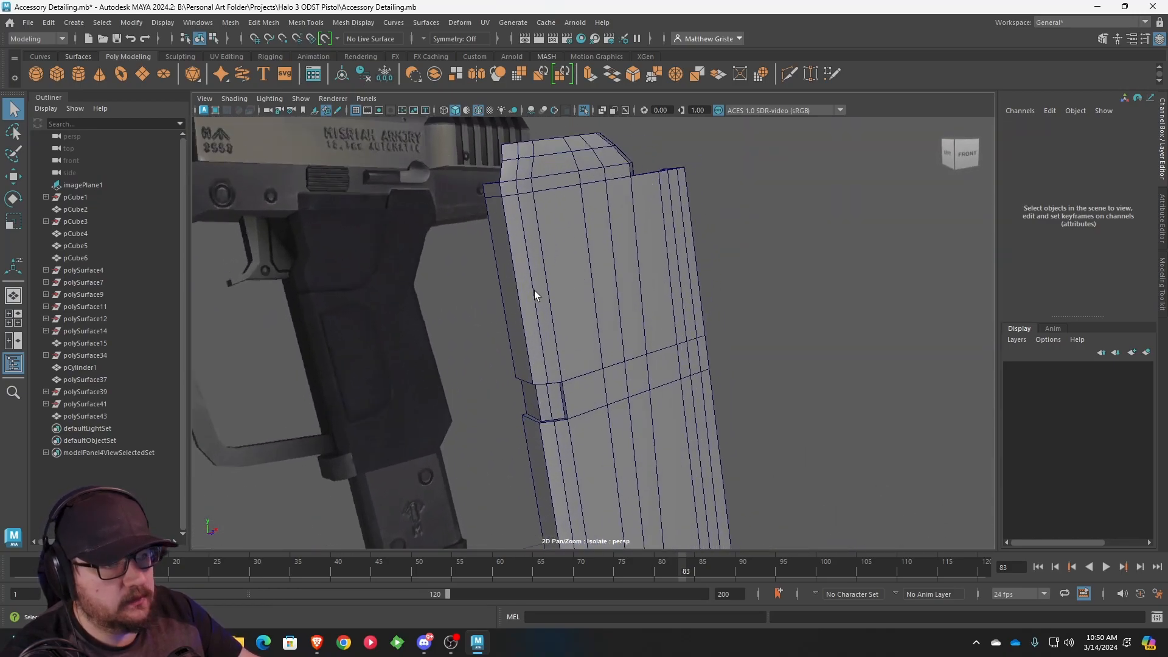
left_click(265, 23)
mouse_move(306, 23)
left_click(335, 105)
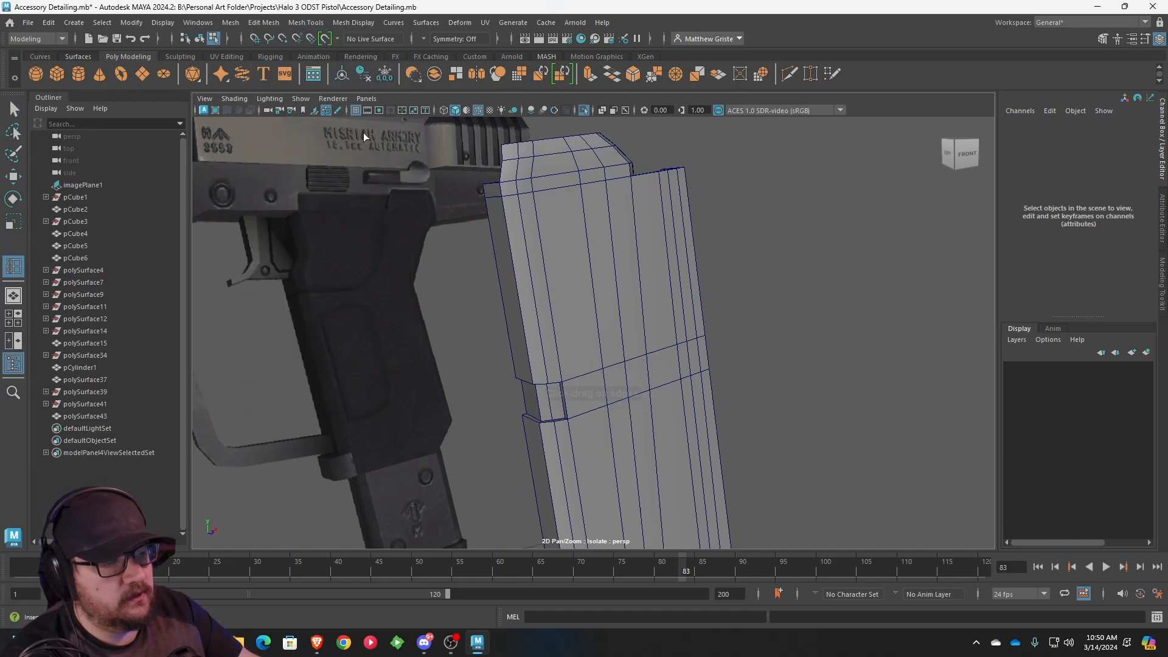
left_click_drag(509, 245, 512, 259)
key("q")
- Select the ring of faces between the two new loops and extrude it inward by 0.031 as a groove
right_click_drag(523, 255, 522, 286)
left_click(498, 250)
double_click(516, 250, "shift")
left_click_drag(678, 124, 578, 322, "alt")
left_click(590, 74)
scroll(611, 298, "up", 4)
- Delete the extra extruded groove faces at both ends of the magazine's open centre edge
mouse_move(579, 242)
right_mouse_down()
mouse_move(591, 225)
mouse_move(584, 246)
right_mouse_up()
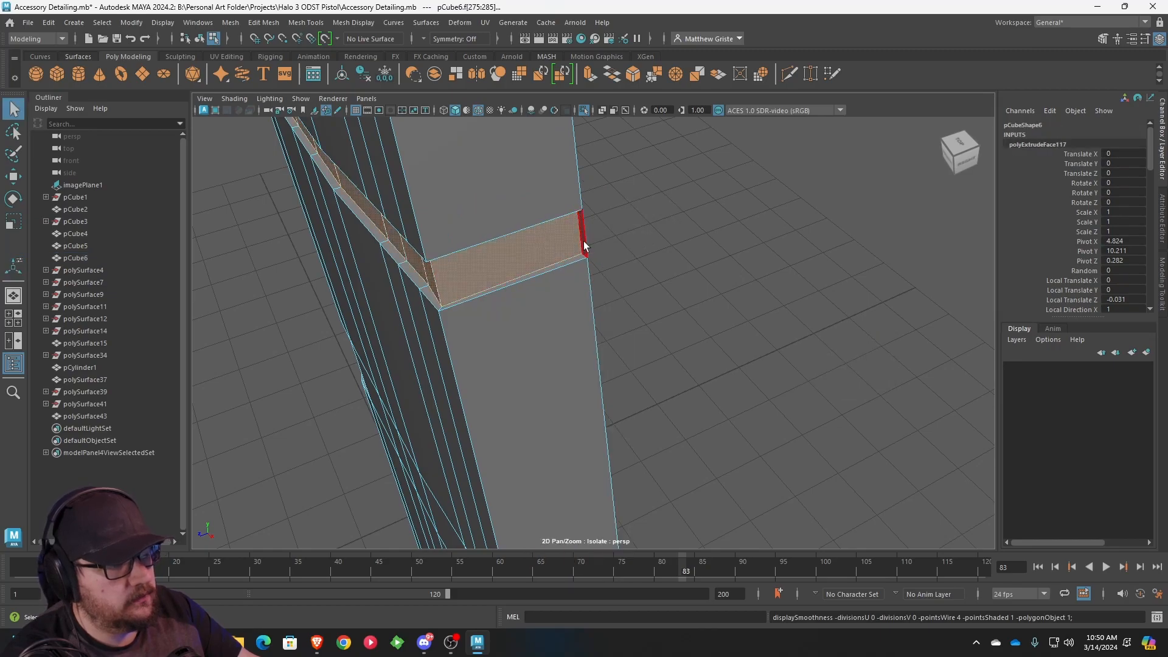
left_click(584, 246)
left_click_drag(342, 255, 551, 226, "alt")
left_click(397, 240, "shift")
key("Delete")
scroll(595, 356, "down", 6)
left_click_drag(595, 357, 709, 243, "alt")
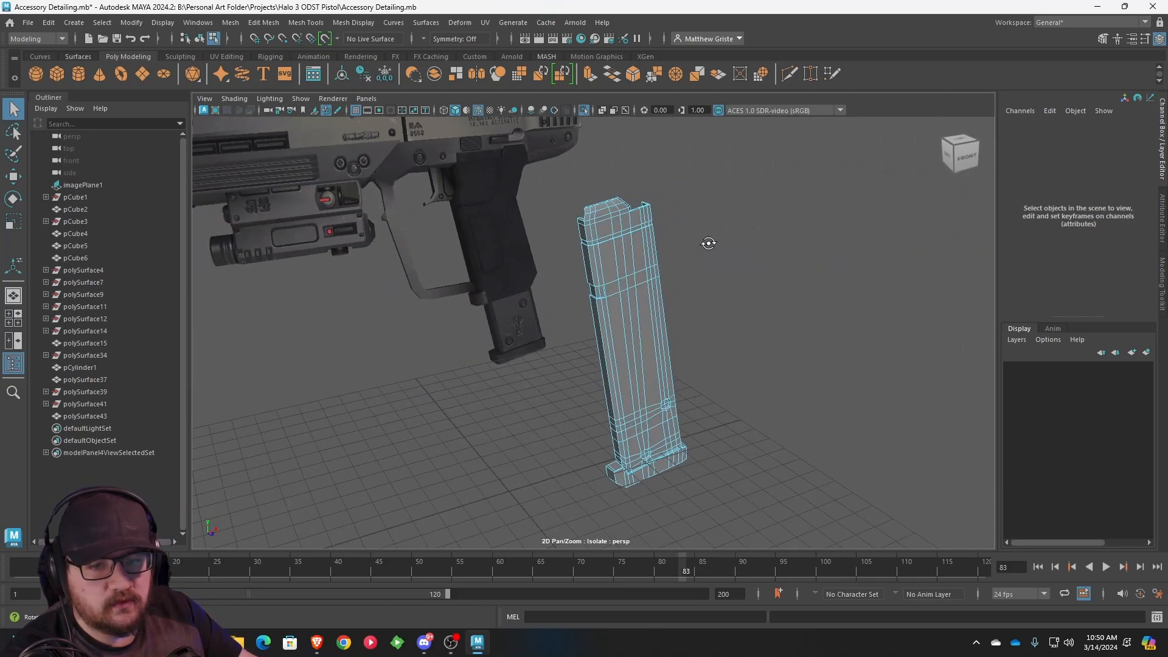
- Check the pistol magazine reference images in the browser and compare the magazine model from several angles
left_click(326, 649)
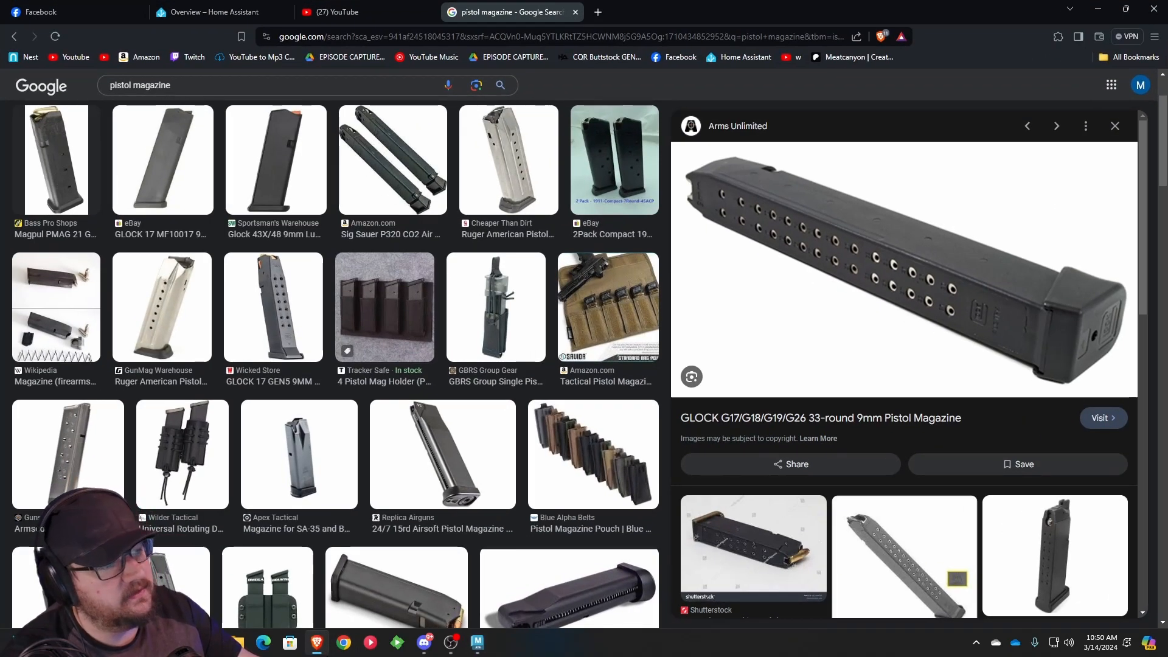
left_click(322, 646)
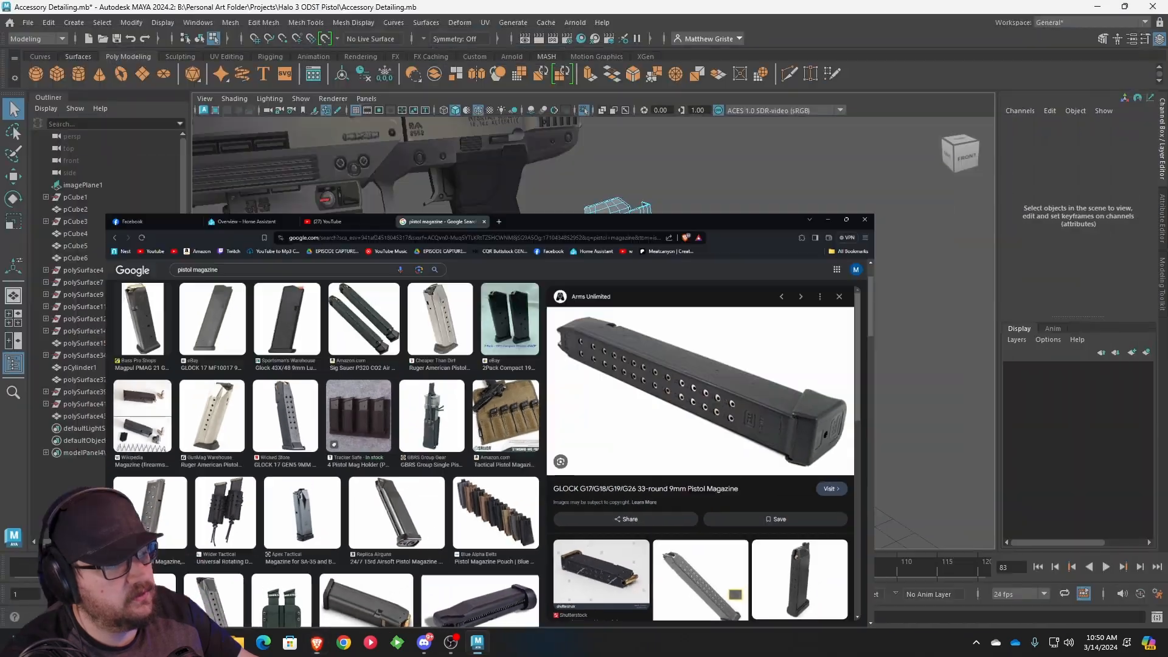
left_click_drag(594, 406, 566, 274, "alt")
right_click_drag(566, 274, 637, 312, "alt")
left_click_drag(636, 313, 602, 430, "alt")
right_click_drag(602, 429, 607, 375, "alt")
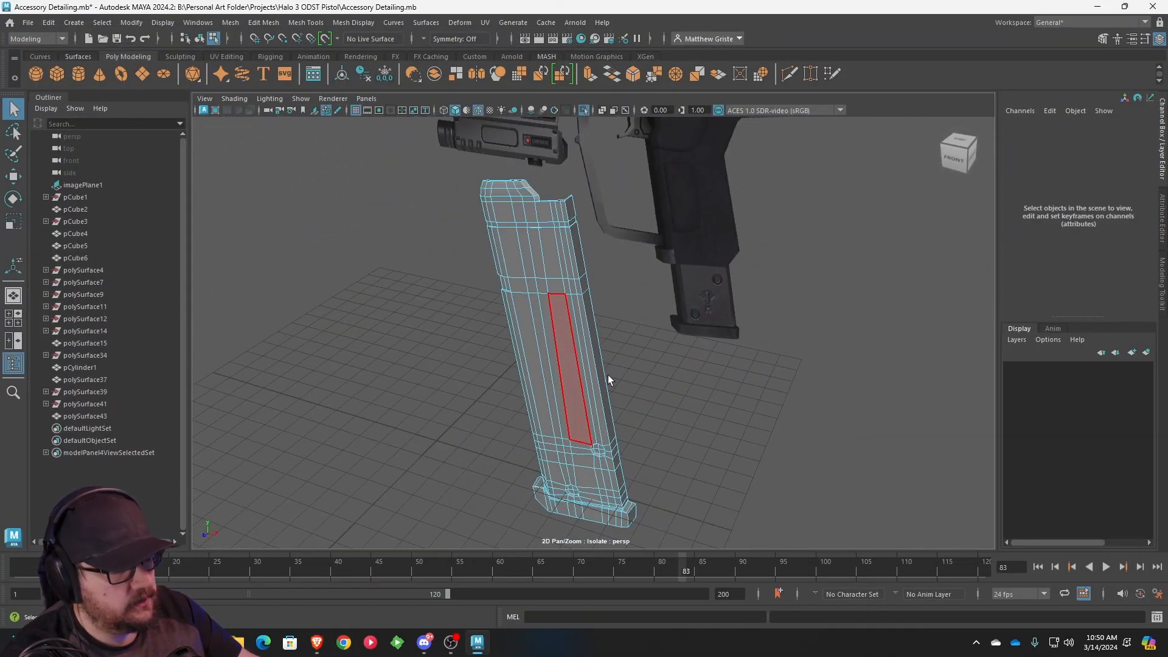
left_click_drag(608, 375, 499, 382, "alt")
left_click_drag(480, 284, 516, 296, "alt")
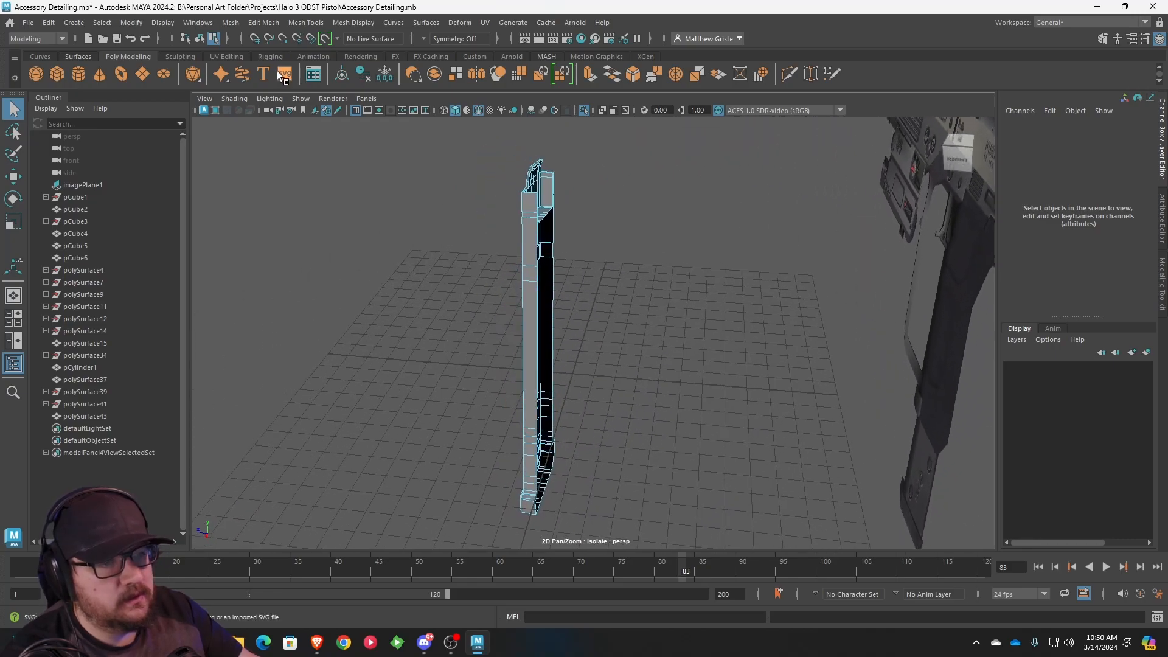
- Mirror the half magazine along its object Z axis to form the complete magazine
left_click(298, 23)
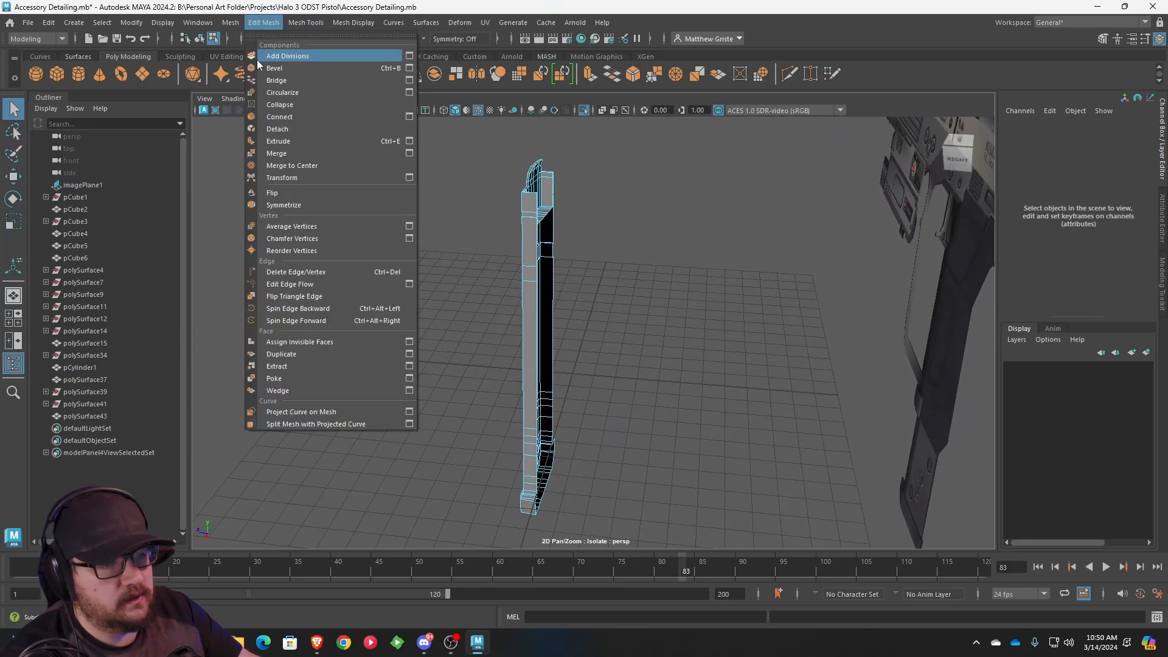
mouse_move(230, 22)
left_click(344, 222)
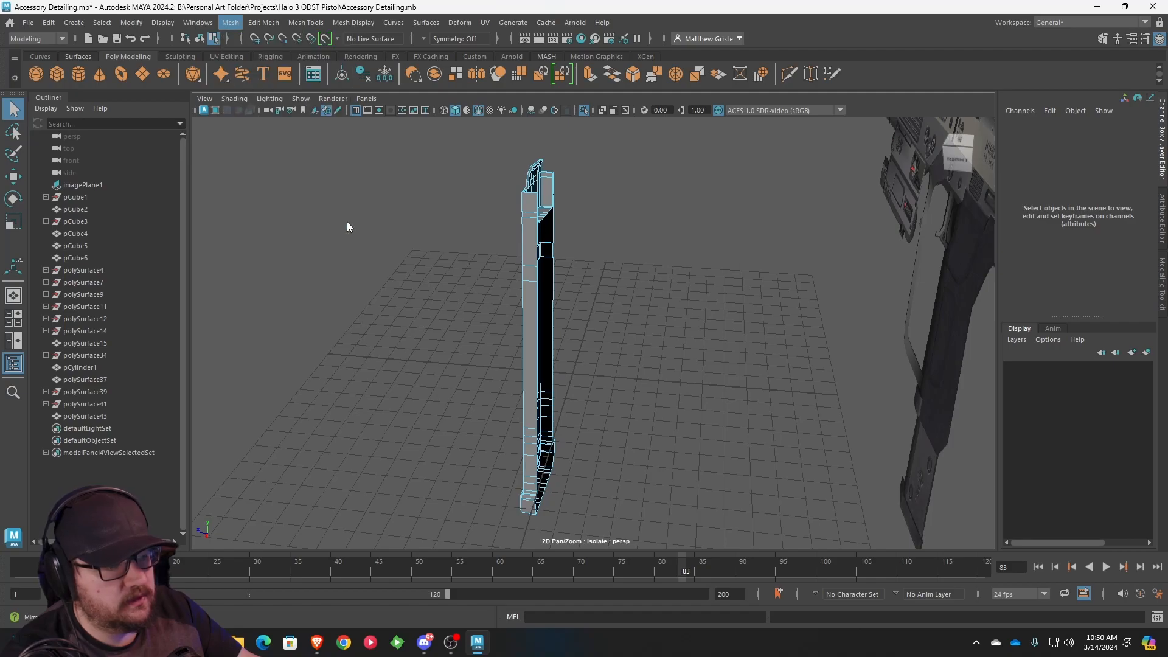
right_click_drag(535, 255, 585, 241)
left_click(1053, 165)
left_click_drag(587, 420, 824, 454, "alt")
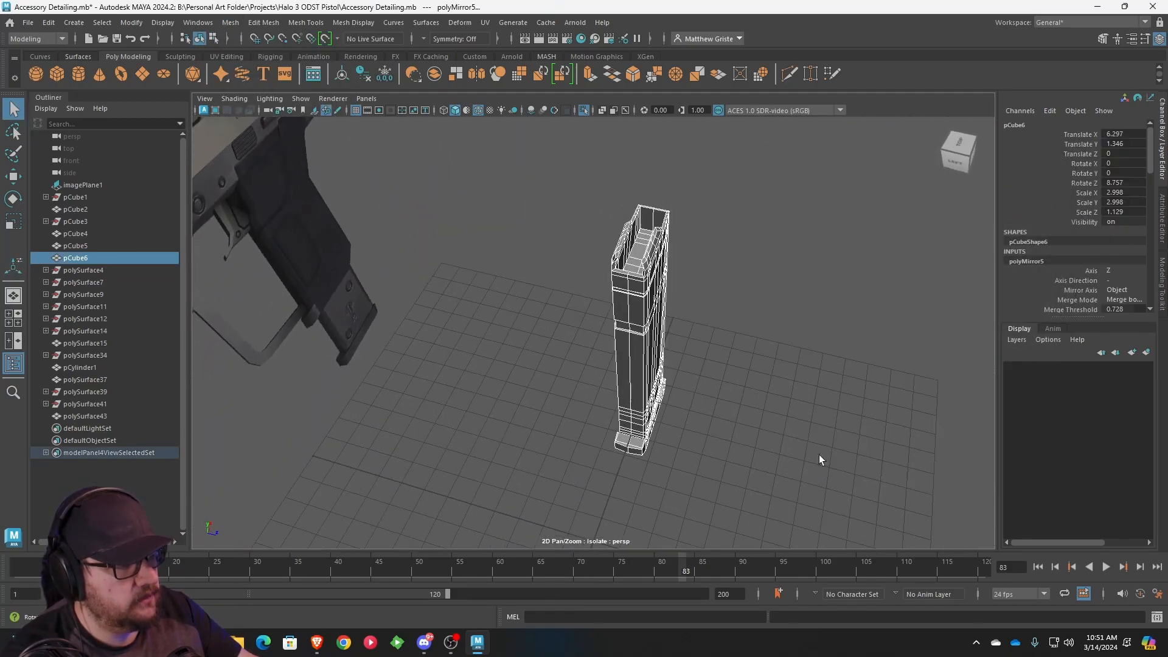
left_click(743, 397)
- Examine the mirrored magazine's open end, sides and underside for how the halves join
scroll(741, 392, "up", 3)
left_click_drag(728, 357, 592, 260, "alt")
scroll(637, 333, "down", 2)
scroll(665, 341, "up", 3)
left_click(618, 275)
scroll(618, 275, "down", 2)
middle_click_drag(592, 260, 594, 374, "alt")
left_click_drag(593, 378, 521, 283, "alt")
middle_click_drag(606, 259, 586, 306, "alt")
scroll(587, 307, "up", 4)
left_click_drag(602, 308, 481, 284, "alt")
middle_click_drag(480, 284, 568, 286, "alt")
scroll(568, 286, "down", 2)
left_click_drag(570, 287, 582, 283, "alt")
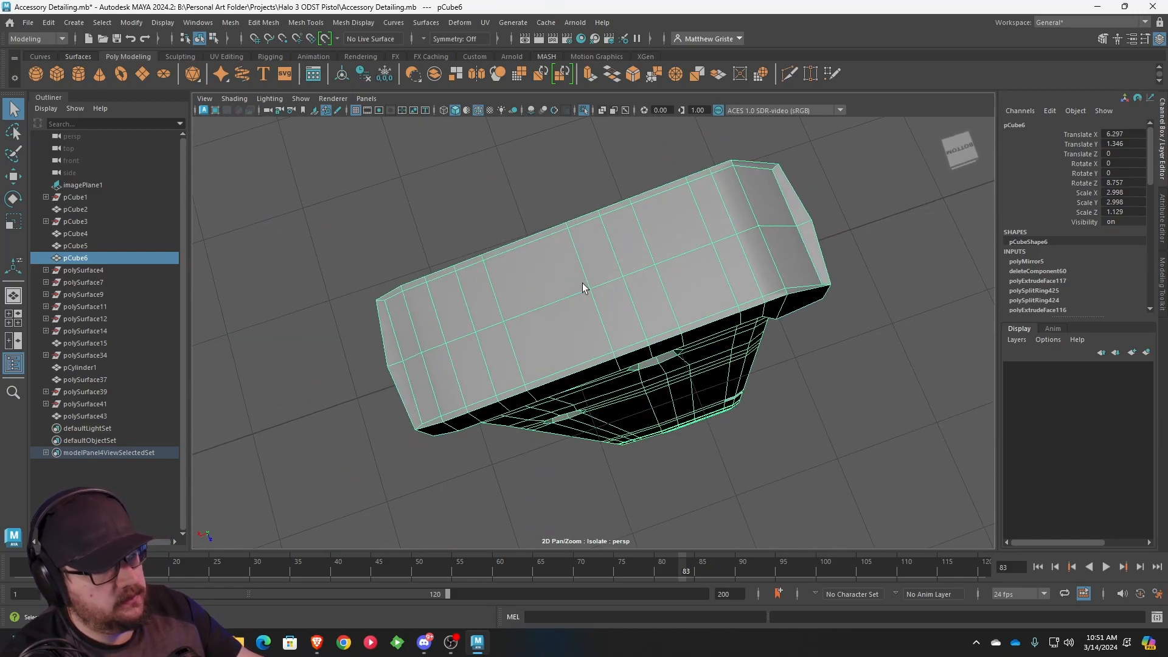
left_click_drag(689, 337, 516, 266, "alt")
- Select two separate four-face blocks on the underside of the magazine's base plate and apply Circularize to them
right_click_drag(466, 281, 472, 306)
left_click(472, 306)
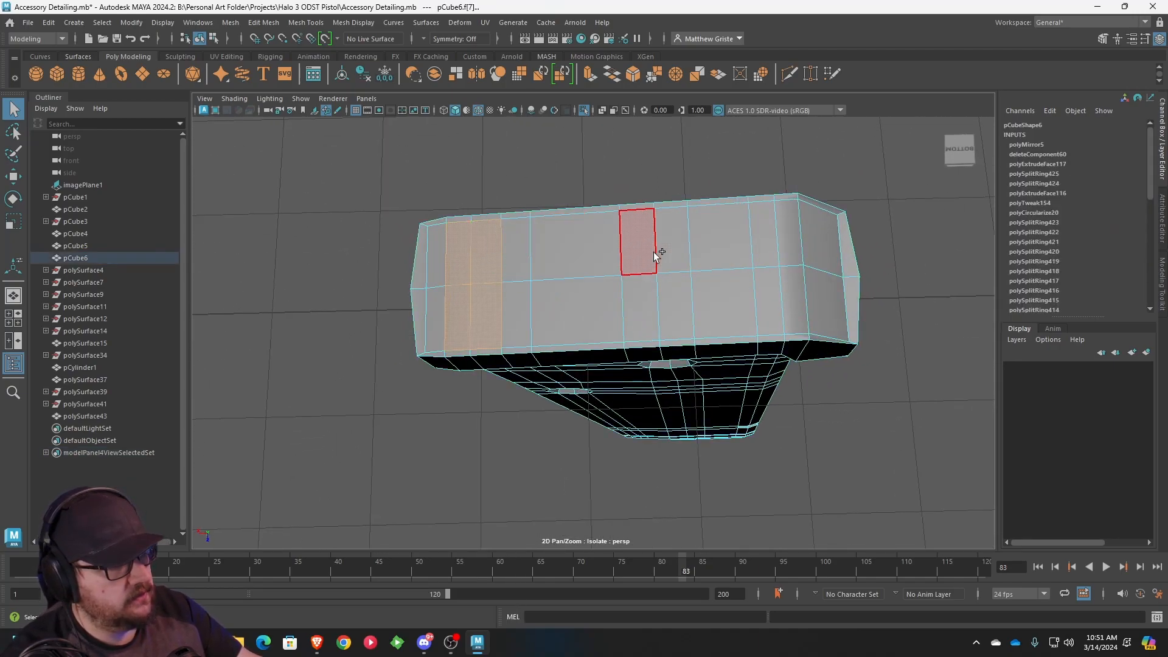
left_click(639, 302, "shift")
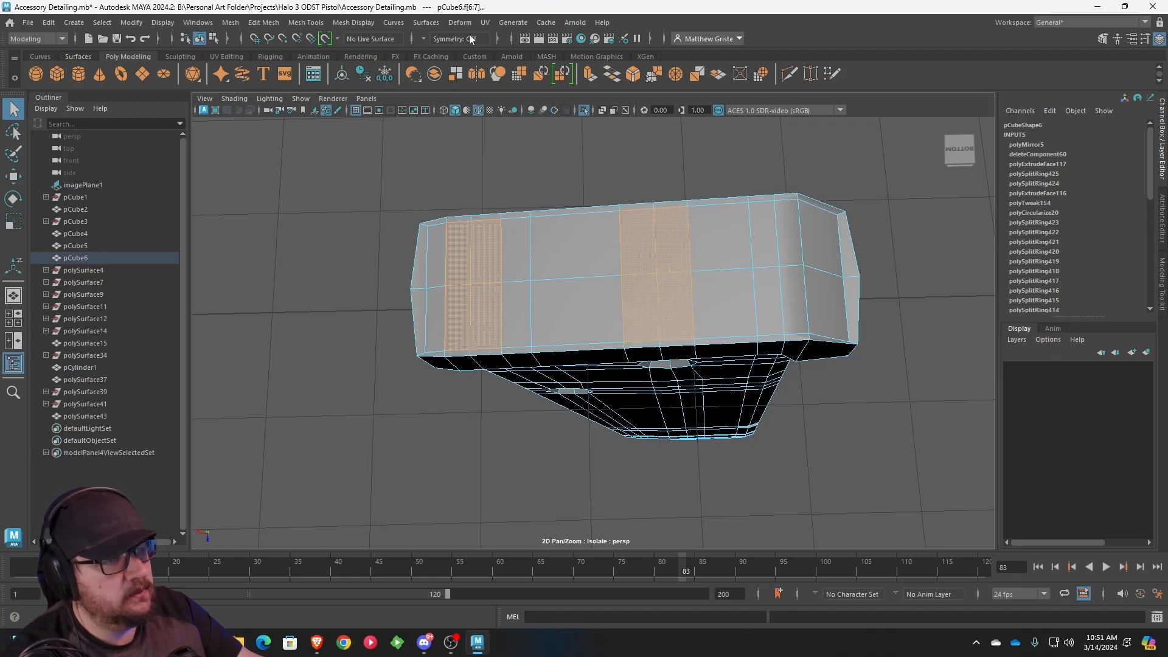
left_click(358, 22)
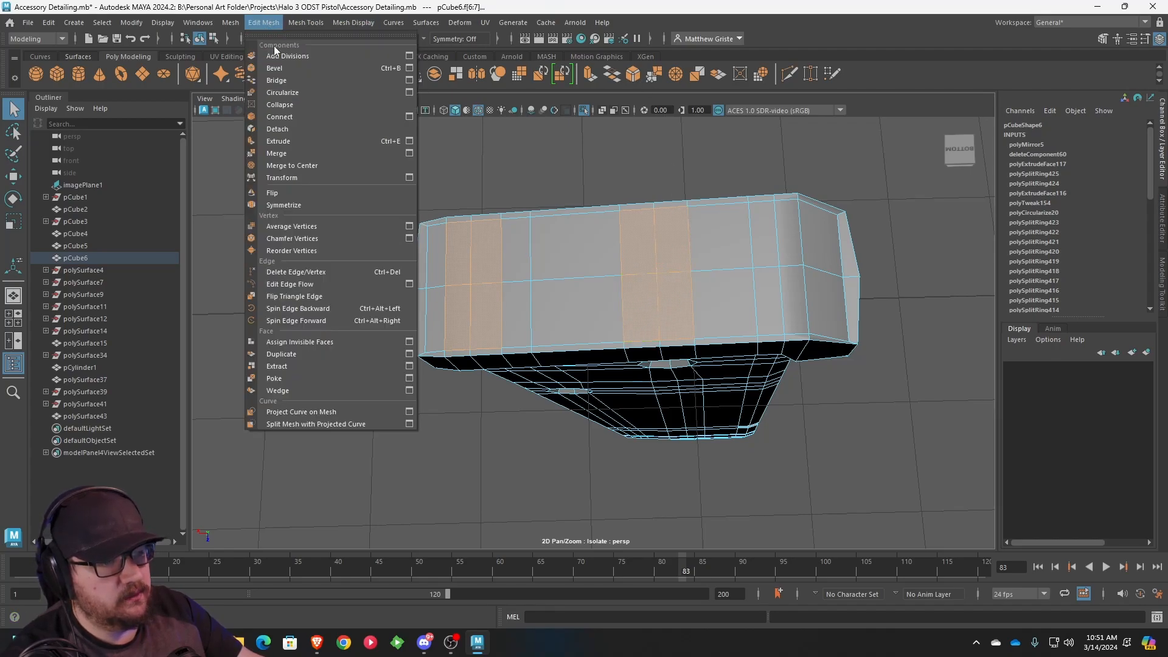
mouse_move(231, 22)
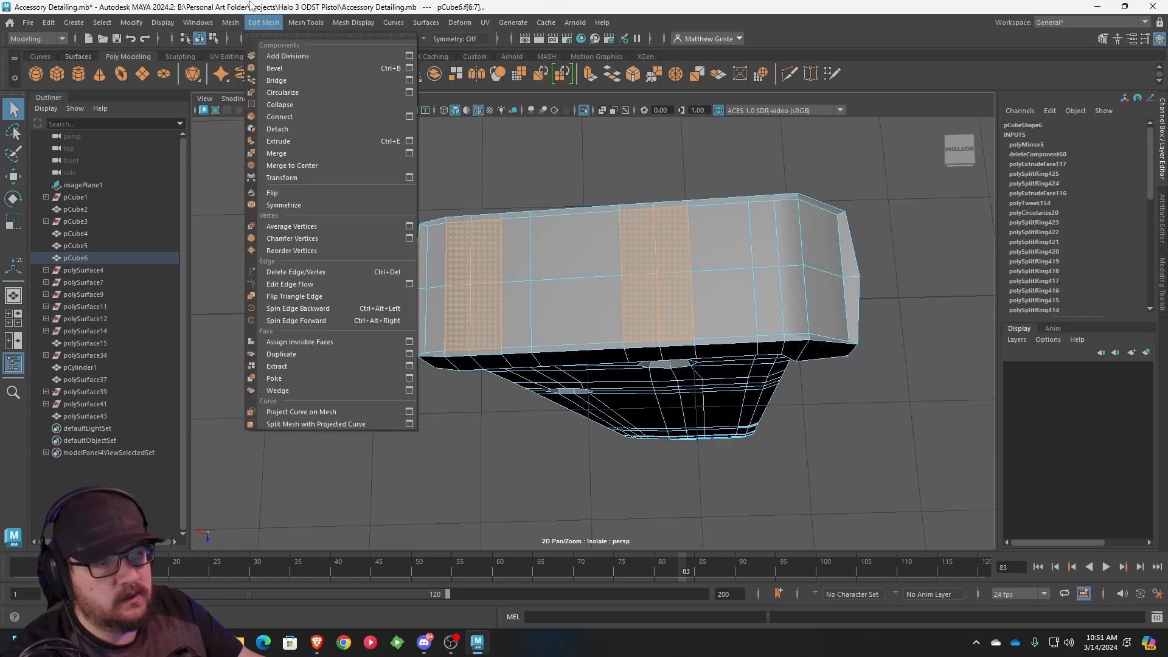
left_click(282, 98)
- Select the faces of the base plate's first circle and rotate them to straighten the surrounding edges
left_click_drag(521, 274, 608, 207, "alt")
left_click(564, 301)
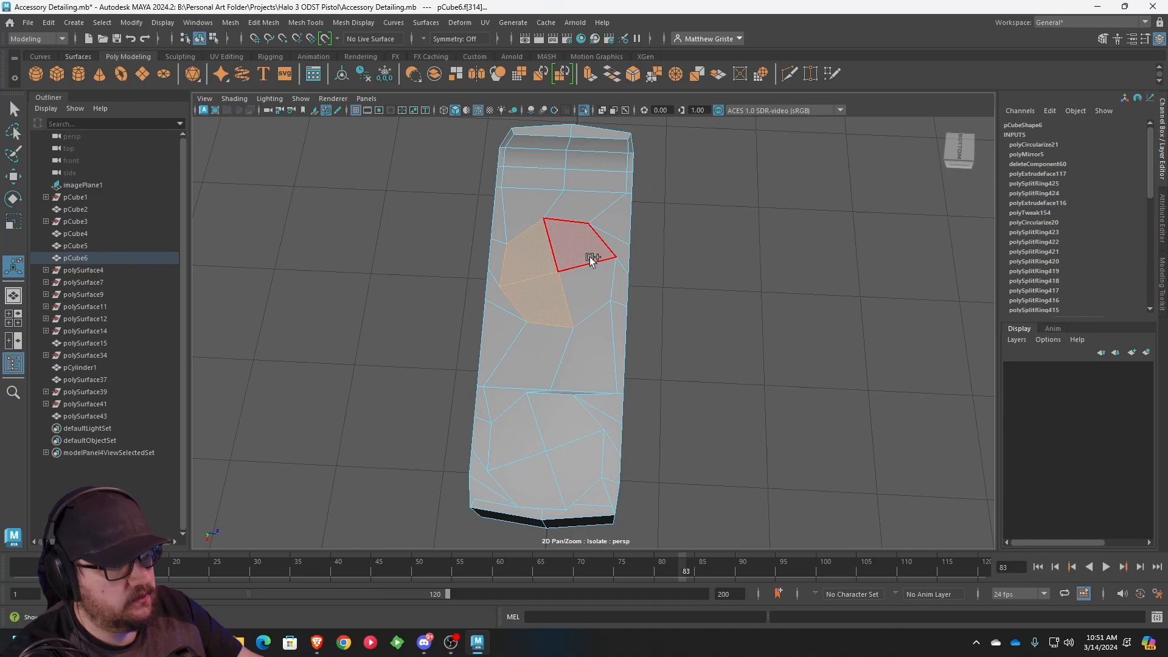
key("e")
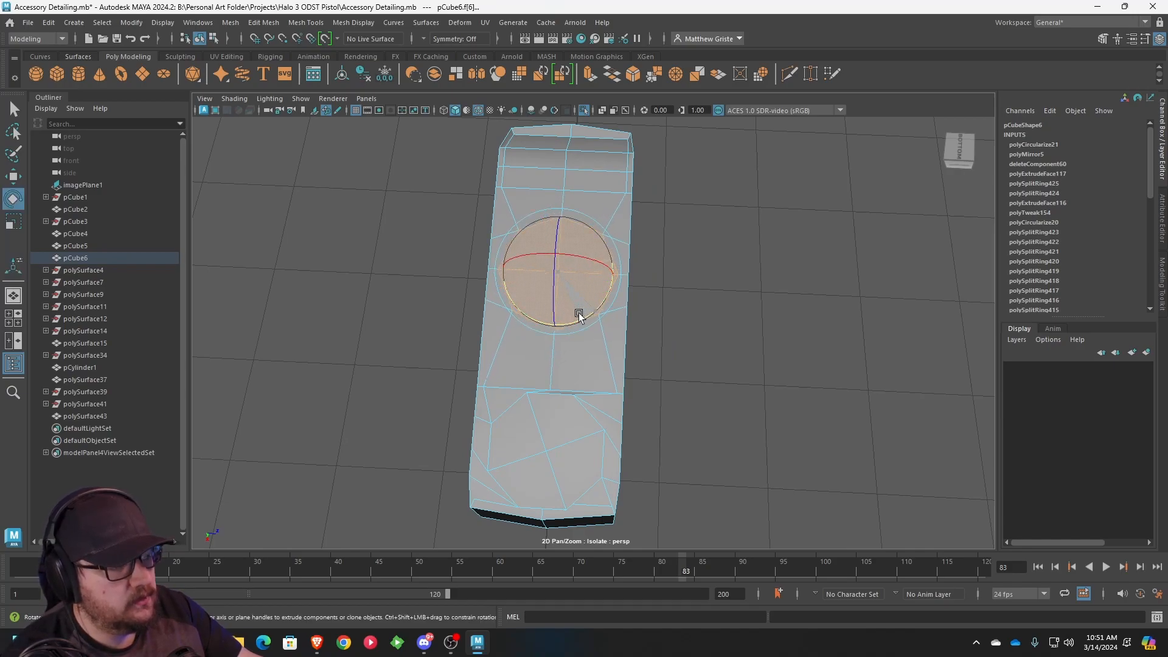
- Select the base plate's second circle near the end edge, rotate it to untwist its edges and scale it down
left_click(576, 415)
left_click(494, 464, "shift")
left_click(524, 495, "shift")
scroll(587, 485, "up", 5)
middle_click_drag(589, 485, 607, 433, "alt")
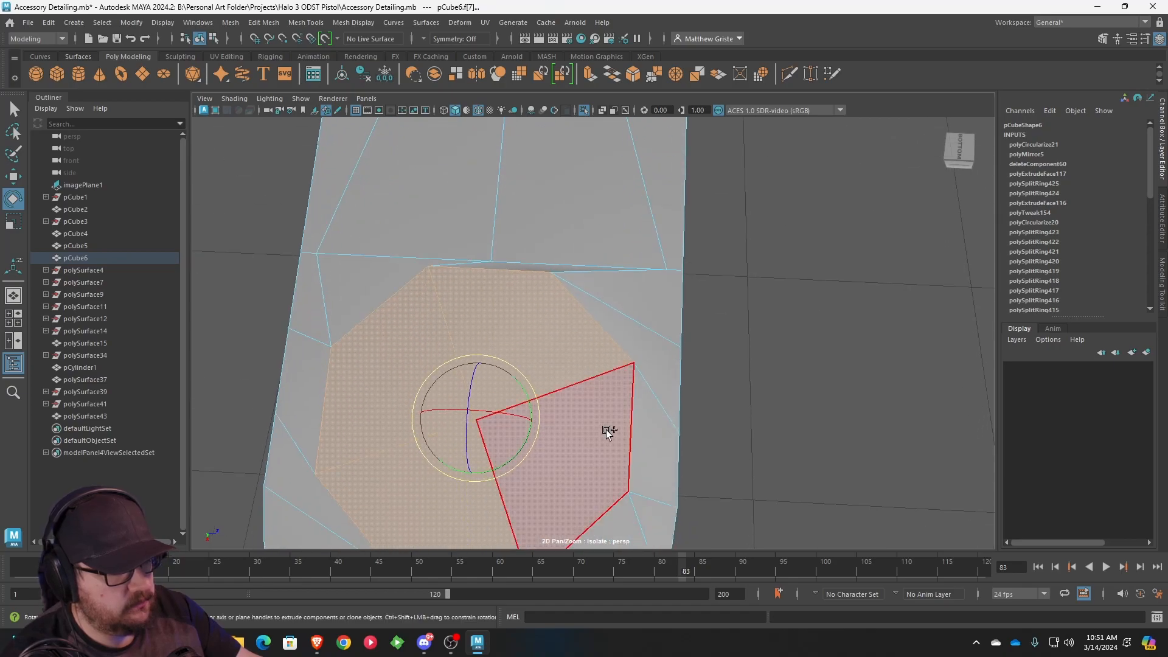
left_click(607, 432, "shift")
scroll(607, 425, "down", 4)
left_click_drag(584, 349, 596, 375)
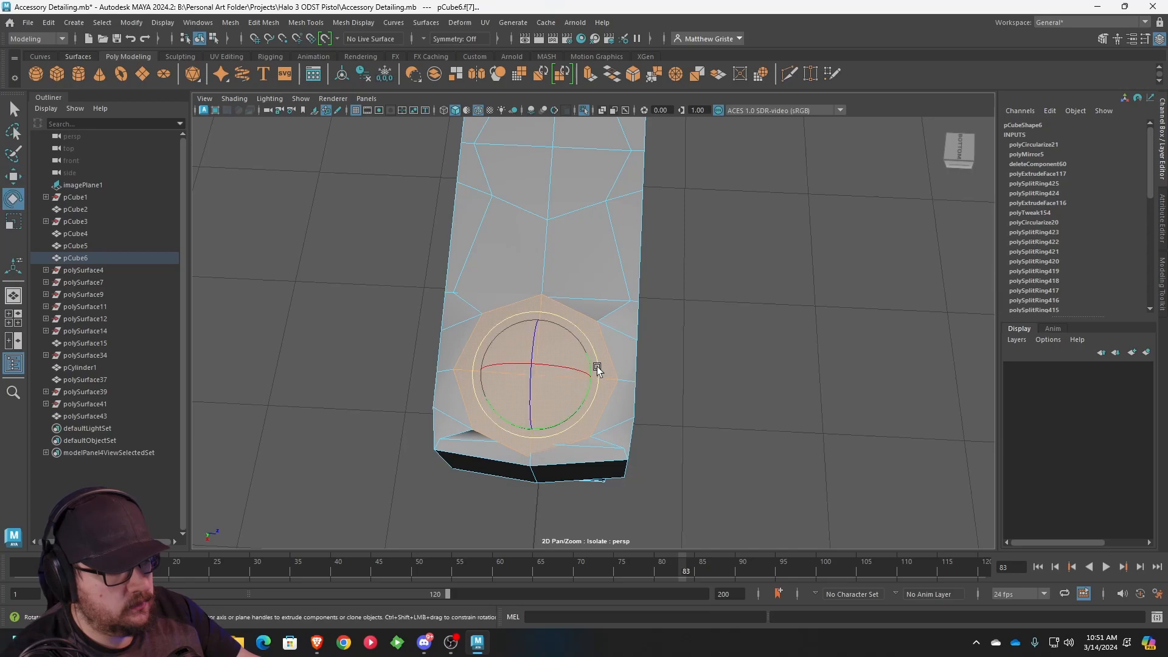
key("r")
left_click_drag(540, 377, 517, 375)
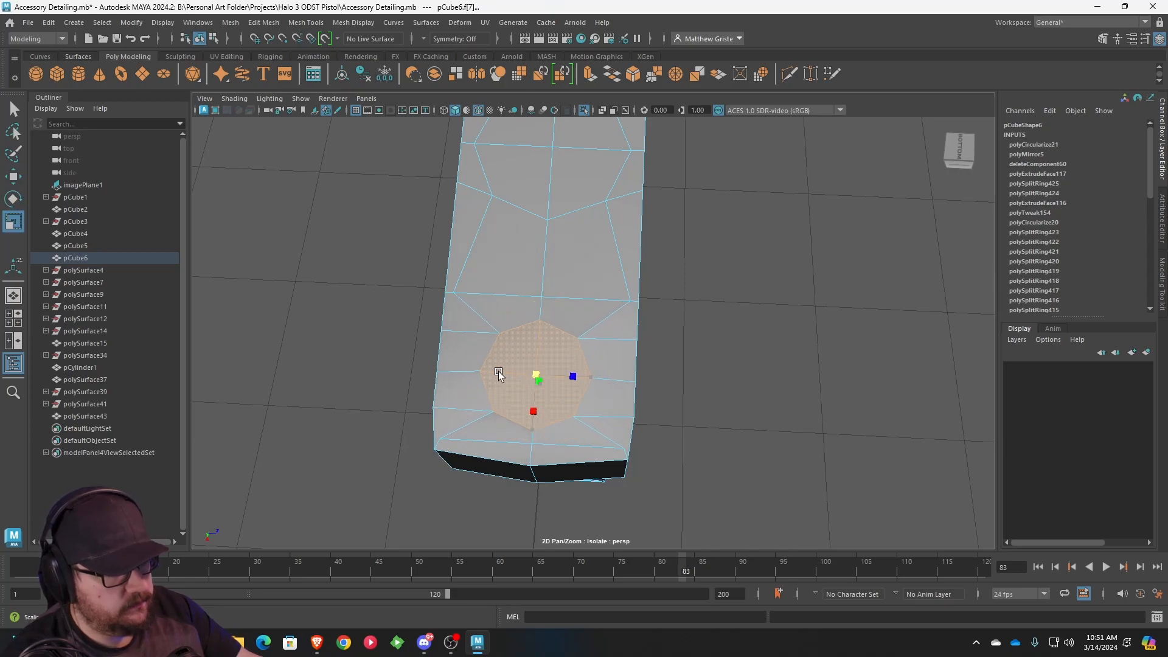
- Select the faces of the base plate's first circle and scale them down to match the second circle
middle_click_drag(560, 282, 568, 335, "alt")
left_click(576, 238)
left_click(536, 224, "shift")
left_click_drag(561, 196, 493, 188)
middle_click_drag(493, 189, 503, 288, "alt")
- Select both circles on the base plate's underside and extrude them repeatedly into recesses with a raised, bevelled centre
left_click_drag(502, 287, 543, 250, "alt")
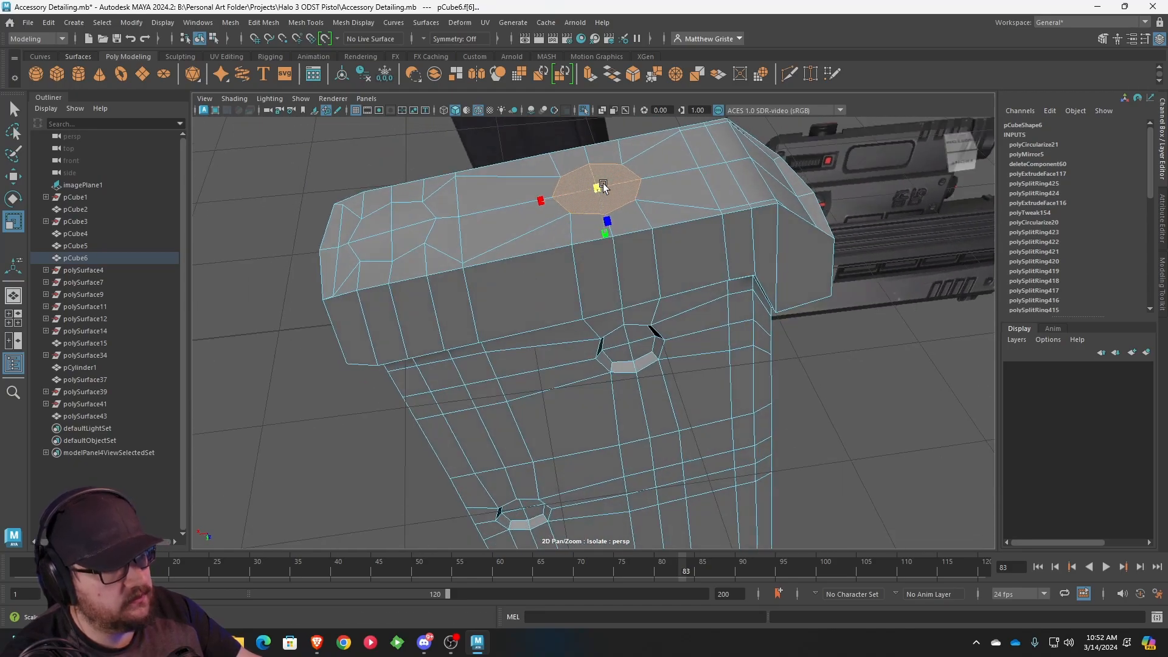
left_click_drag(609, 185, 586, 230, "alt")
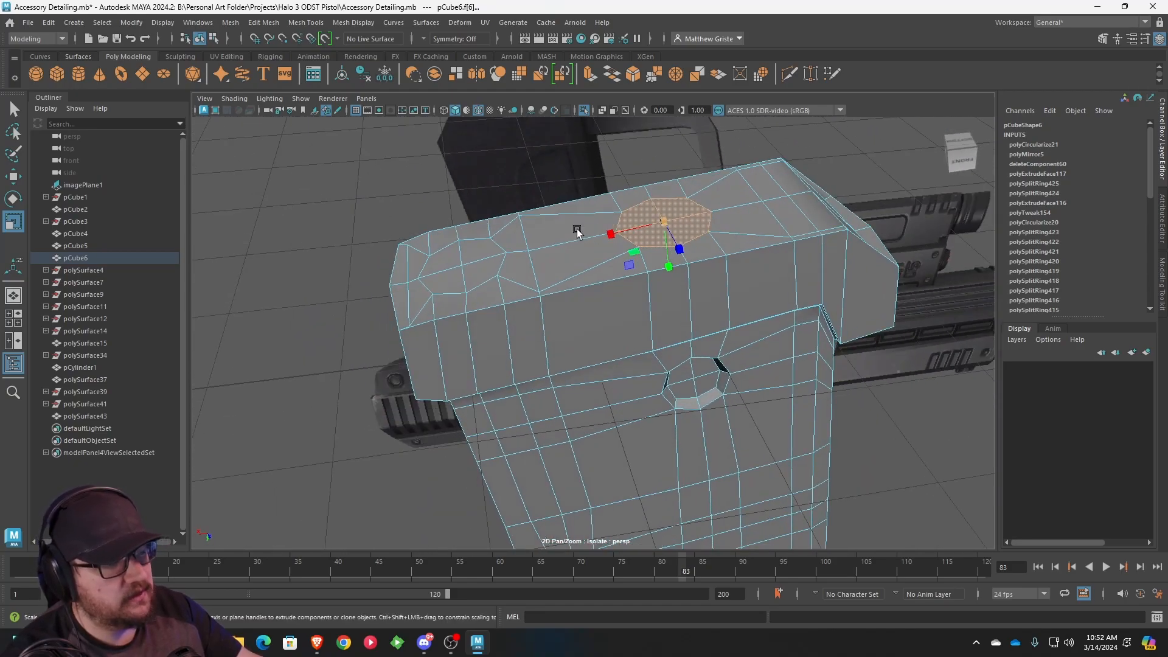
left_click(469, 272, "shift")
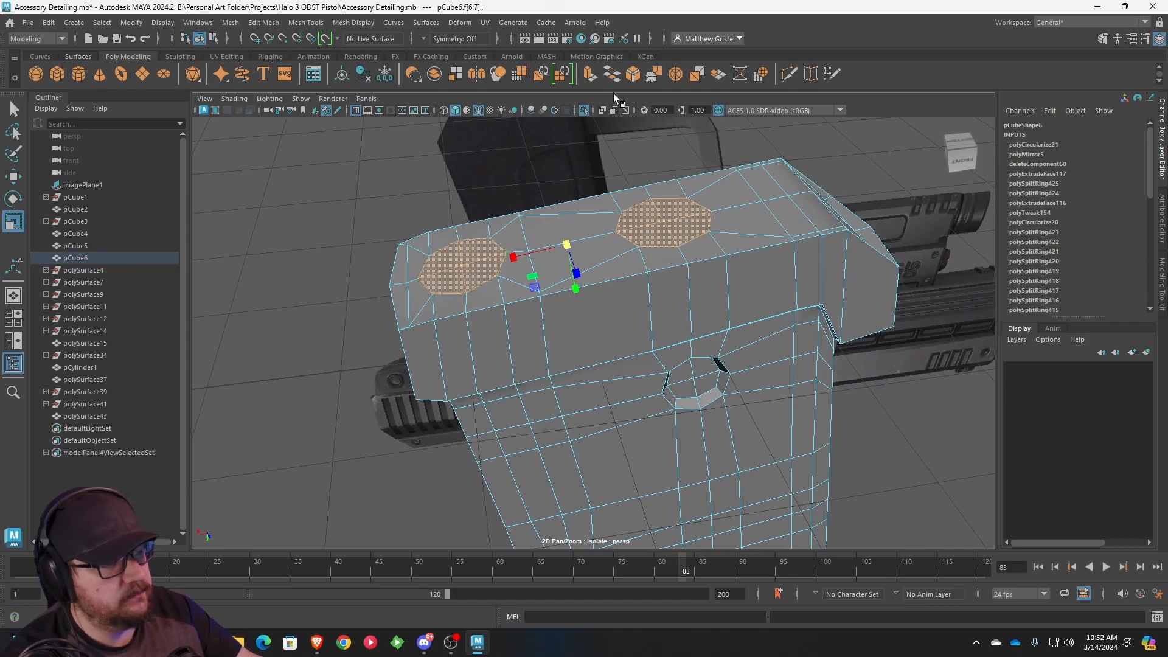
left_click(589, 73)
left_click_drag(575, 209, 626, 178, "alt")
left_click(589, 73)
left_click_drag(652, 220, 627, 253, "alt")
left_click(627, 271)
mouse_move(630, 303)
left_mouse_down()
mouse_move(617, 300)
mouse_move(654, 360)
mouse_move(616, 302)
left_mouse_up()
key("ctrl+e")
mouse_move(628, 247)
left_mouse_down()
mouse_move(631, 278)
mouse_move(622, 235)
left_mouse_up()
key("ctrl+e")
left_click(626, 222)
- Start Insert Edge Loop and add support loops on the outer wall of the base plate's first circular recess
right_click_drag(647, 243, 683, 225)
left_click_drag(684, 226, 630, 235, "alt")
middle_click_drag(630, 235, 590, 276, "alt")
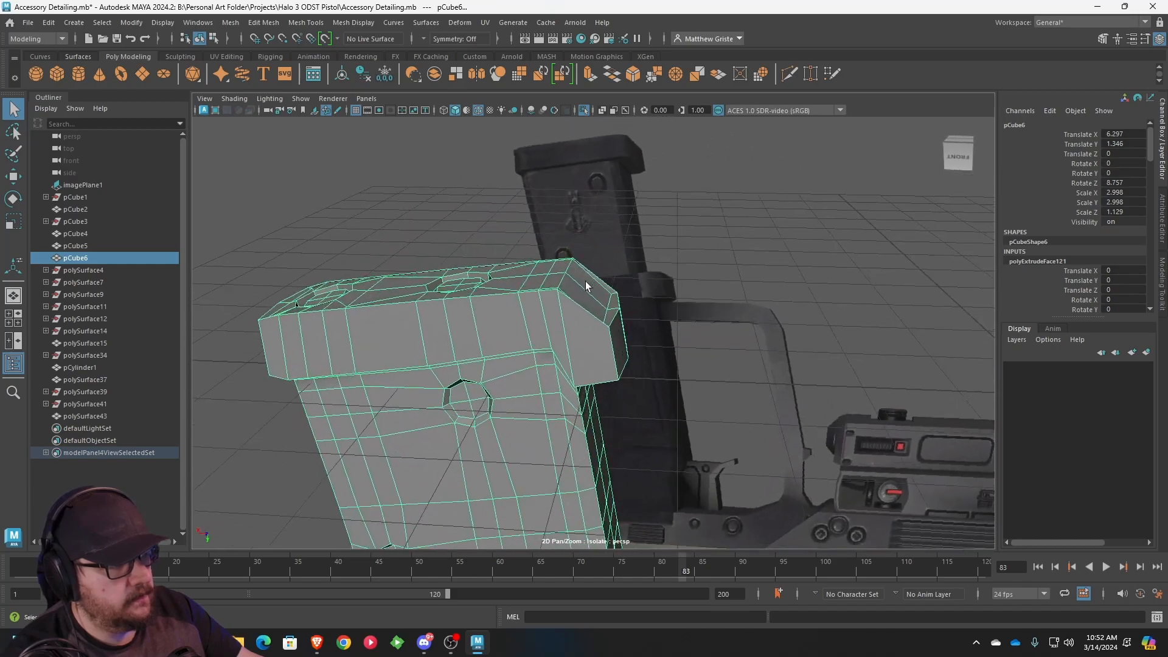
scroll(590, 281, "up", 3)
right_click_drag(612, 284, 617, 258)
left_click(617, 285)
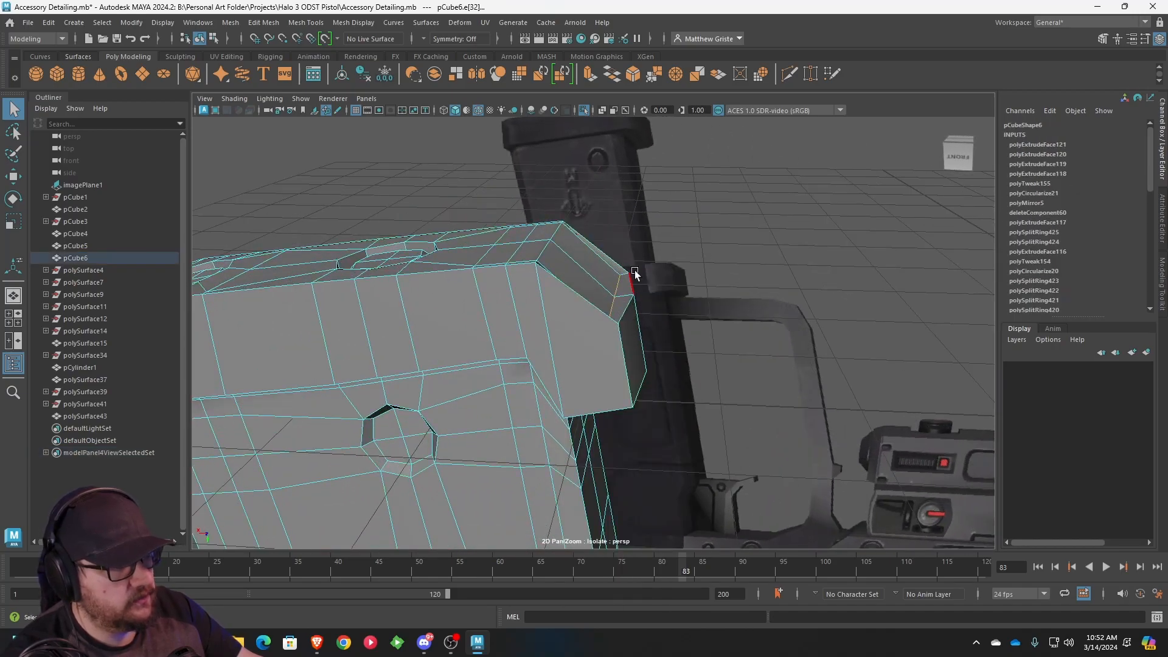
key("w")
left_click_drag(627, 297, 349, 281, "alt")
middle_click_drag(568, 237, 551, 275, "alt")
right_click_drag(551, 275, 617, 287, "alt")
left_click_drag(617, 286, 456, 341, "alt")
left_click(263, 22)
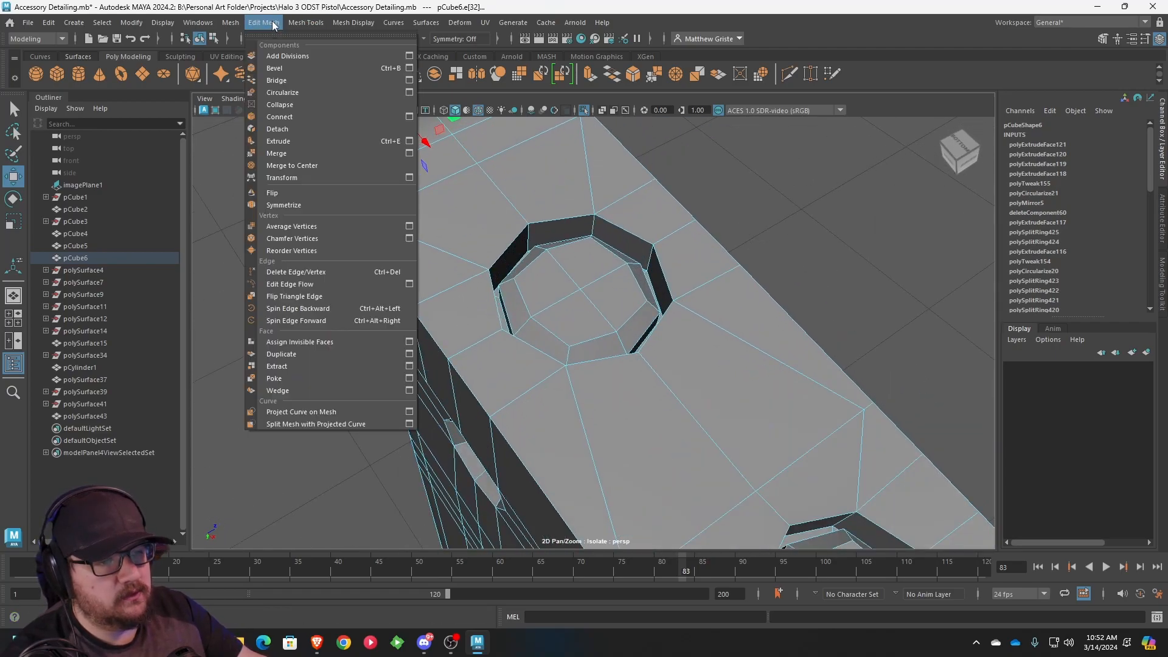
left_click(333, 116)
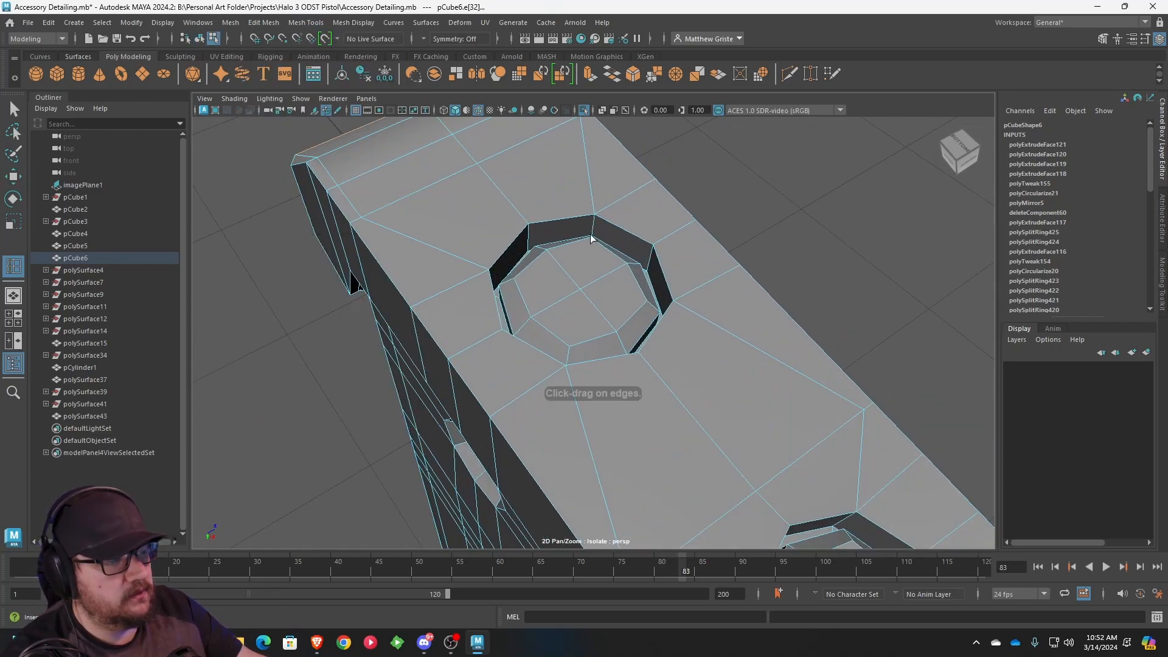
left_click(588, 224)
left_click_drag(585, 253, 528, 245)
- Insert support edge loops close to the inner ring edges of the first circular recess
right_click_drag(528, 245, 660, 305, "alt")
left_click_drag(661, 305, 732, 327, "alt")
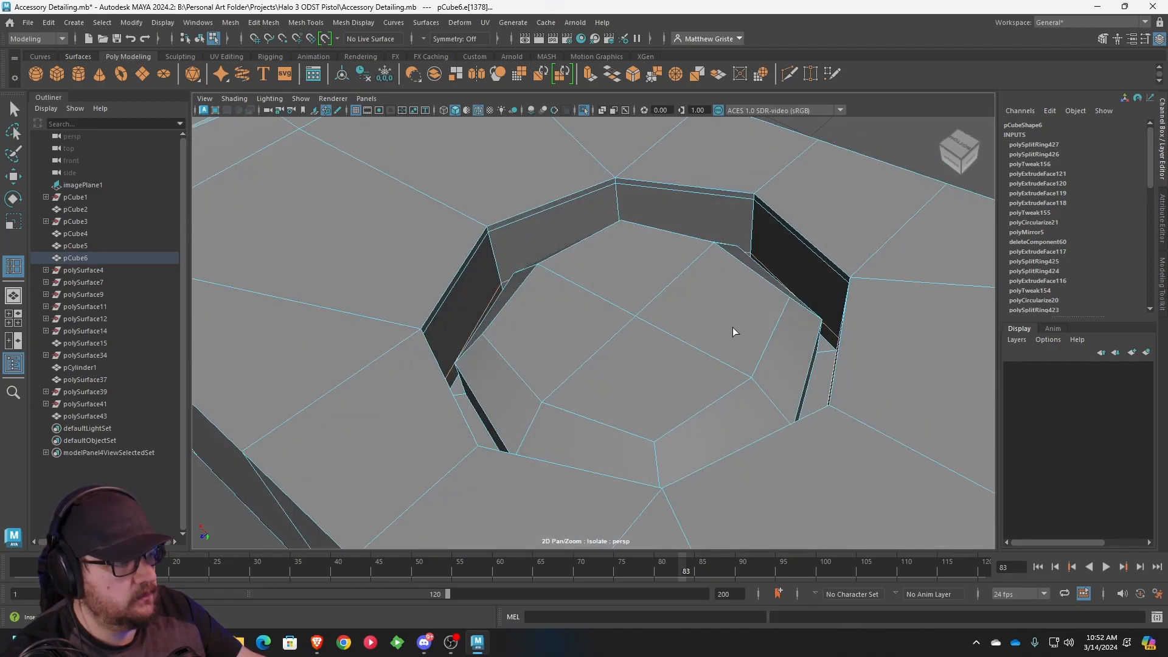
middle_click_drag(732, 327, 558, 310, "alt")
right_click_drag(559, 310, 641, 400, "alt")
left_click_drag(641, 400, 641, 433, "alt")
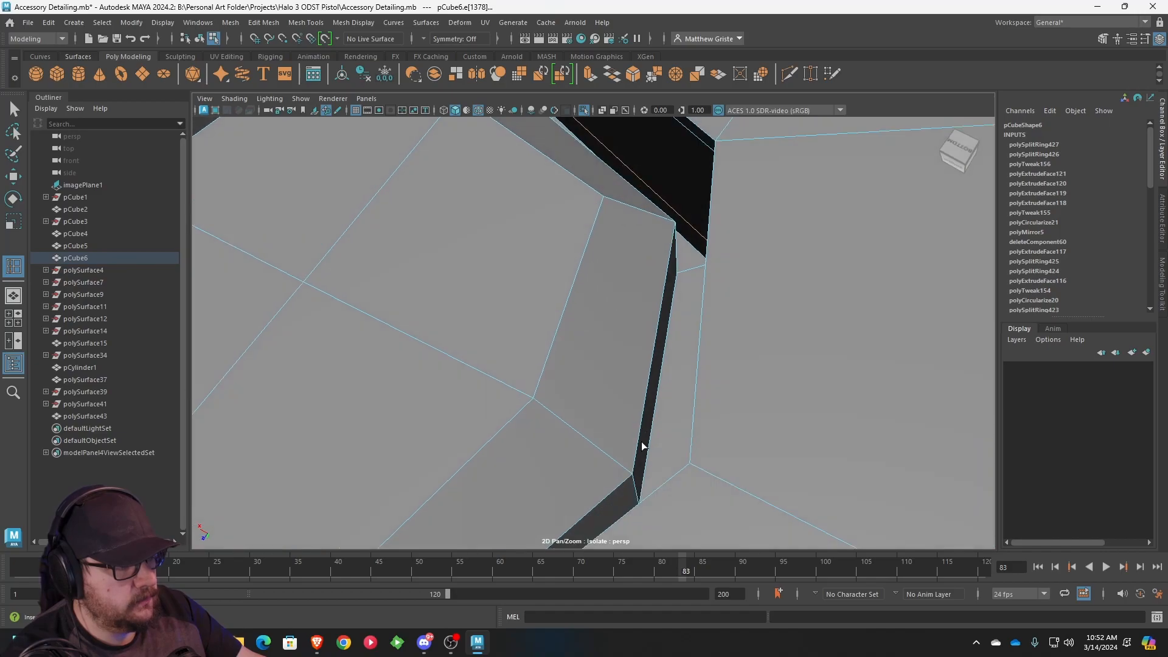
left_click(635, 487)
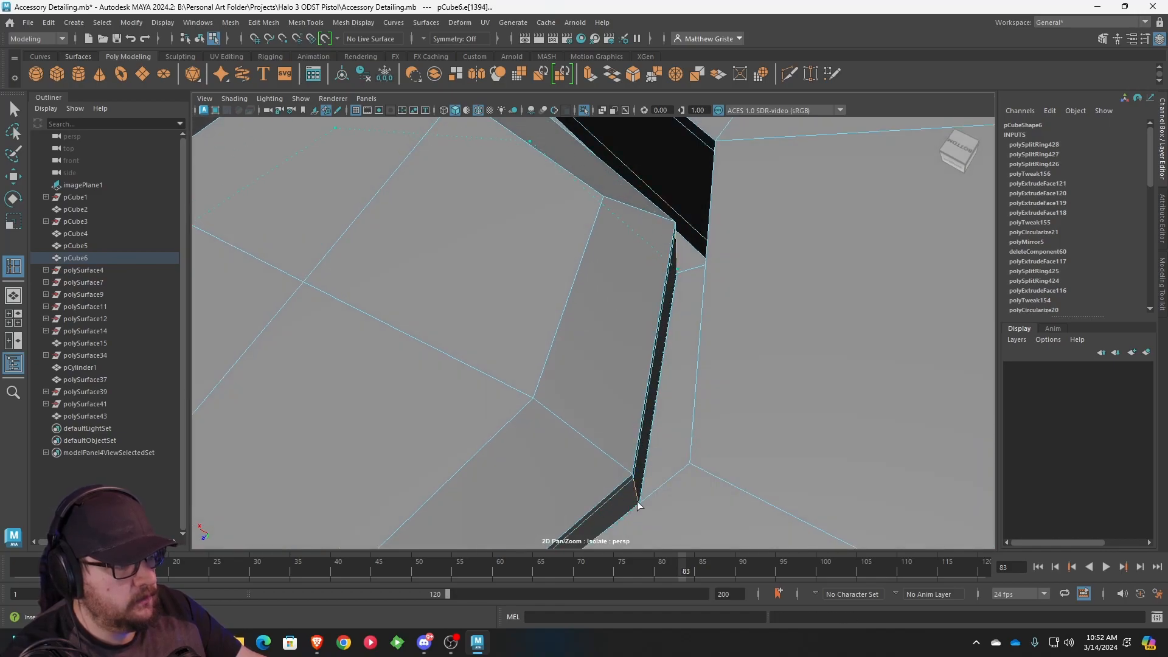
left_click(637, 505)
- Insert matching support edge loops on the outer wall and inner ring of the base plate's second circular recess
right_click_drag(637, 505, 587, 479, "alt")
left_click_drag(588, 479, 573, 406, "alt")
right_click_drag(572, 406, 599, 414, "alt")
left_click_drag(600, 413, 473, 335, "alt")
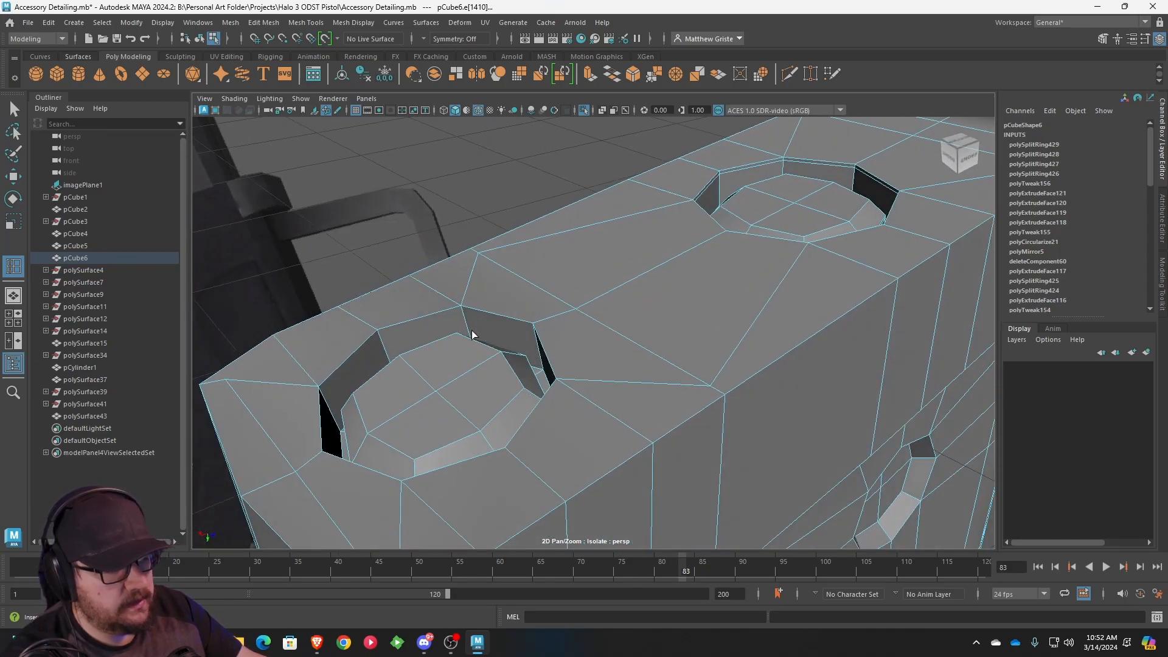
left_click(463, 315)
left_click(470, 349)
left_click_drag(475, 365, 579, 406, "alt")
right_click_drag(579, 406, 621, 401, "alt")
left_click_drag(622, 400, 597, 439, "alt")
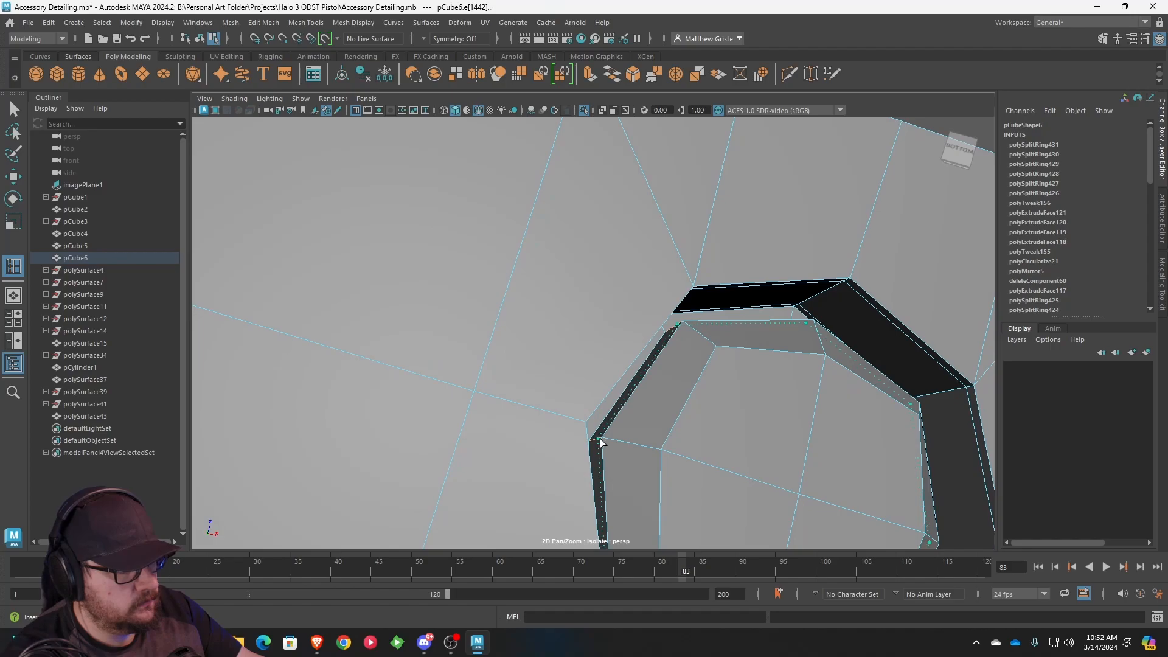
left_click(597, 442)
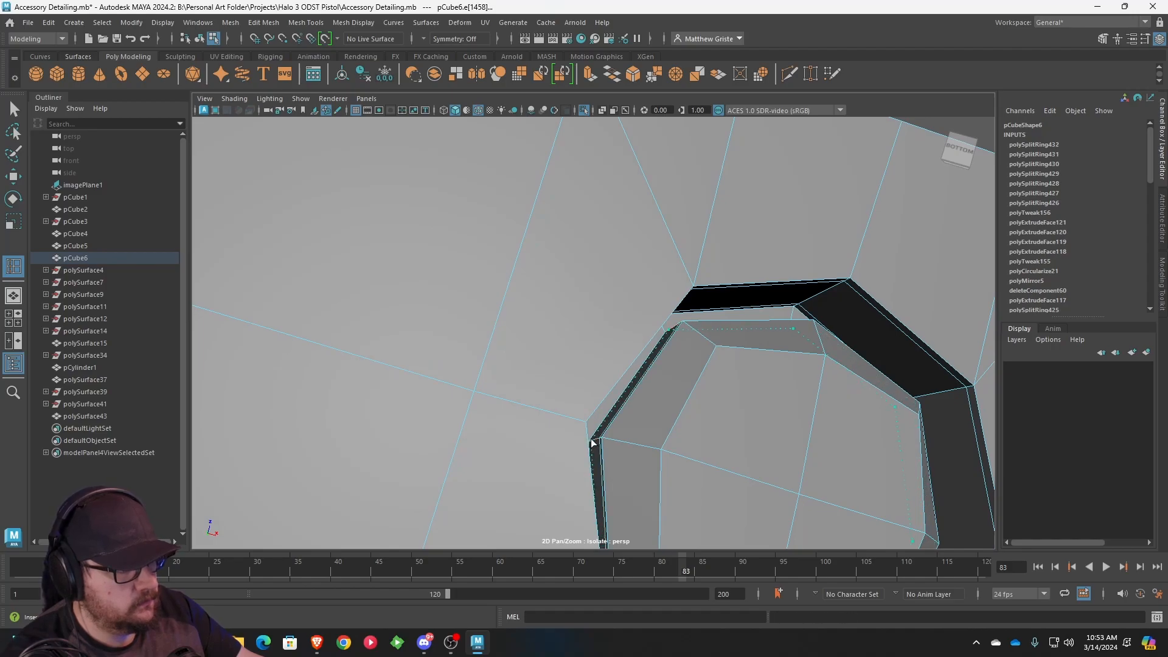
left_click(590, 443)
- Insert support edge loops near both long borders of the base plate's side walls and preview the mesh smoothed
left_click_drag(593, 438, 540, 348, "alt")
scroll(674, 363, "down", 5)
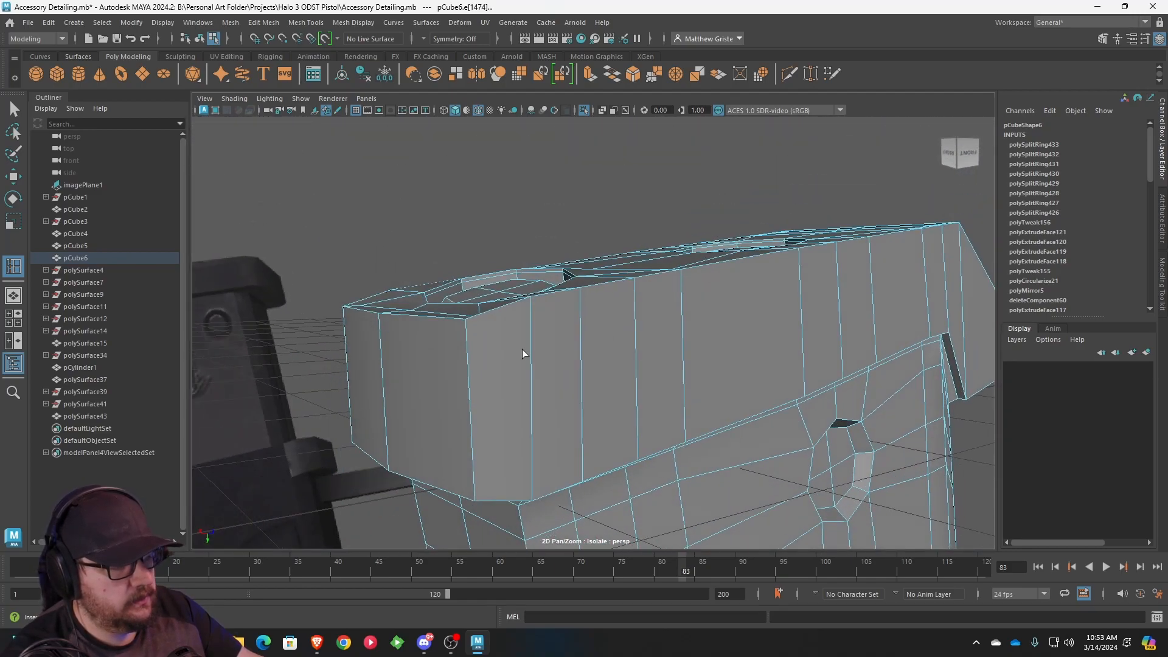
left_click(468, 327)
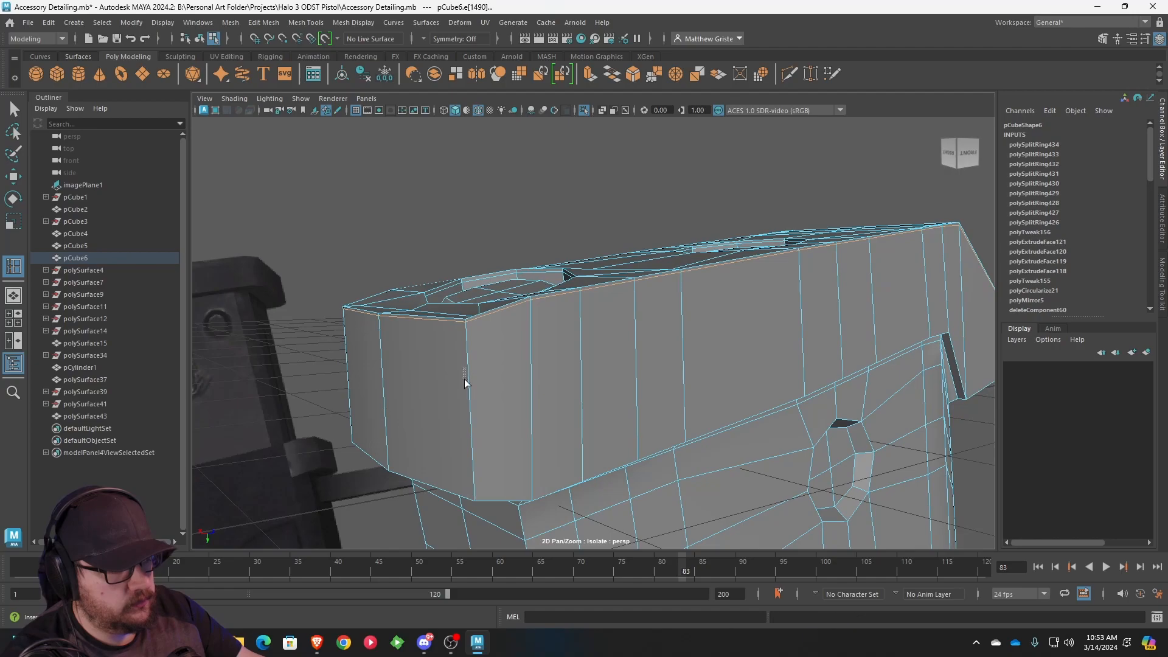
left_click_drag(472, 442, 552, 457)
key("q")
key("3")
left_click_drag(555, 382, 601, 343, "alt")
key("1")
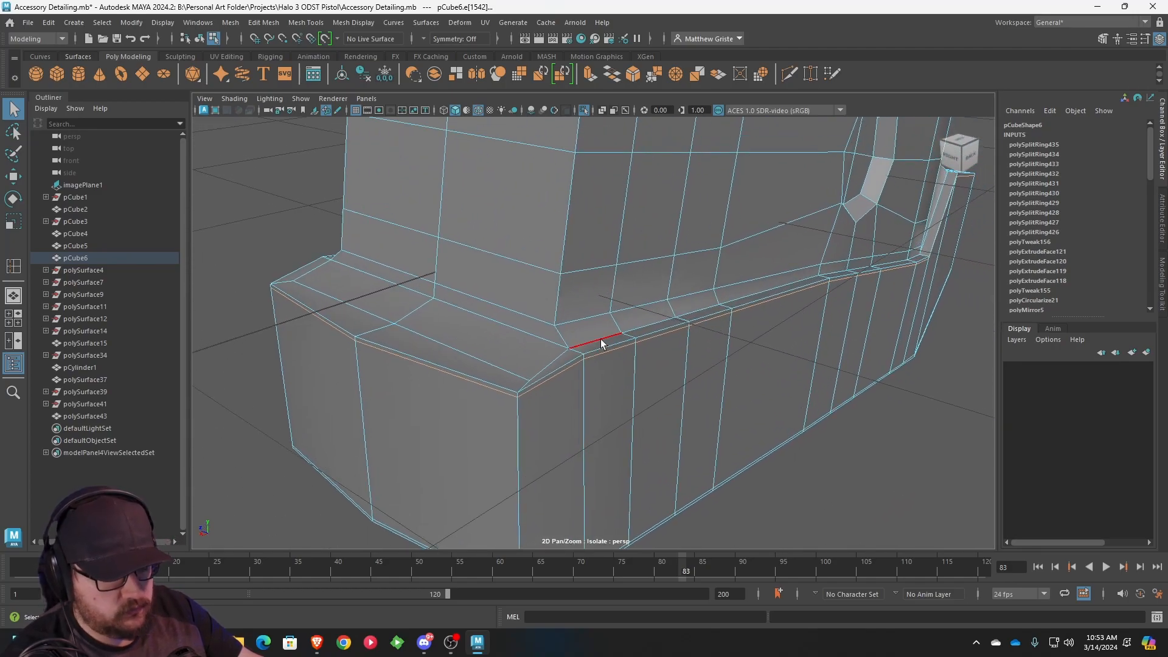
- Insert support edge loops on the base plate's shoulder where it meets the magazine body and preview the smoothing
key("y")
left_click(571, 342)
left_click_drag(571, 341, 624, 432, "alt")
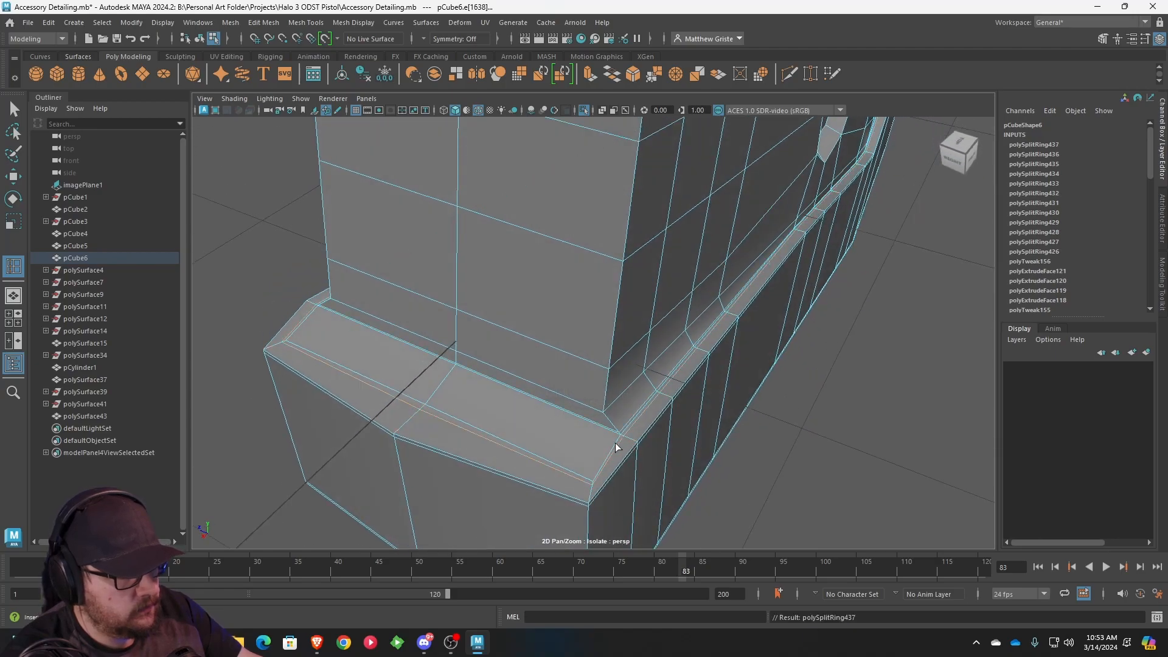
left_click_drag(623, 445, 642, 343, "alt")
left_click(617, 336)
left_click_drag(710, 374, 619, 261, "alt")
key("q")
key("3")
key("1")
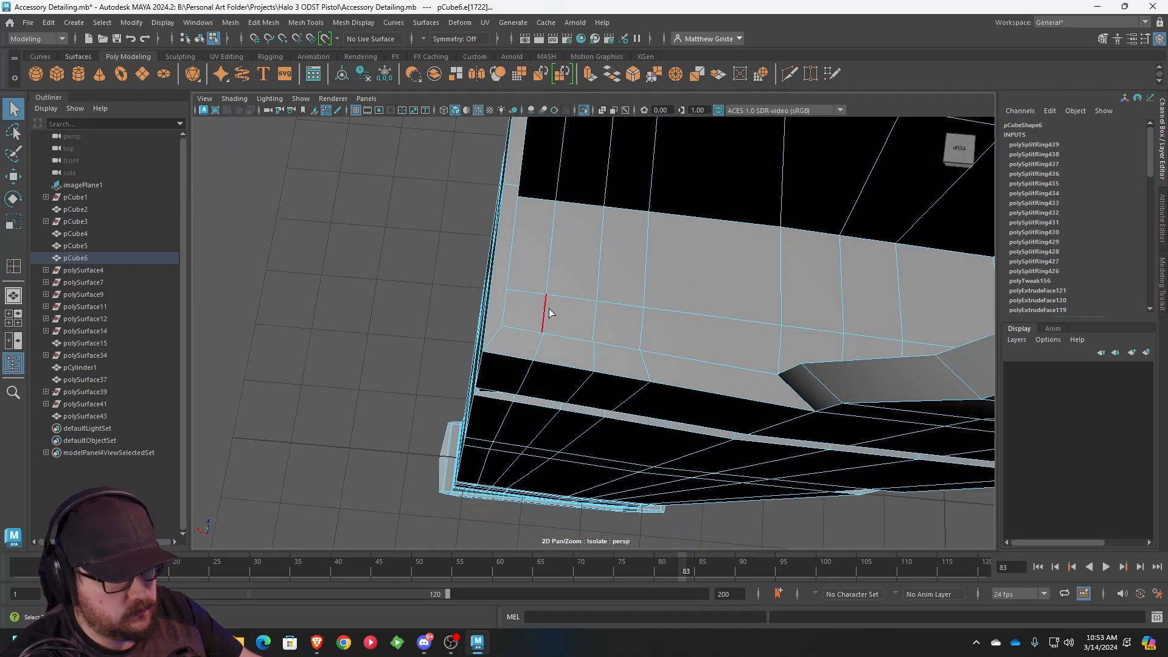
- Insert support edge loops along the lengthwise corner edges of the magazine body
key("y")
left_click_drag(490, 353, 529, 377)
left_click_drag(532, 258, 527, 262)
- Insert support edge loops on the magazine body beside the borders of the groove that wraps around it
right_click_drag(527, 262, 574, 298, "alt")
left_click_drag(574, 298, 584, 273, "alt")
right_click_drag(584, 274, 606, 414, "alt")
middle_click_drag(606, 414, 610, 491, "alt")
left_click(615, 346)
left_click(622, 401)
scroll(623, 390, "up", 6)
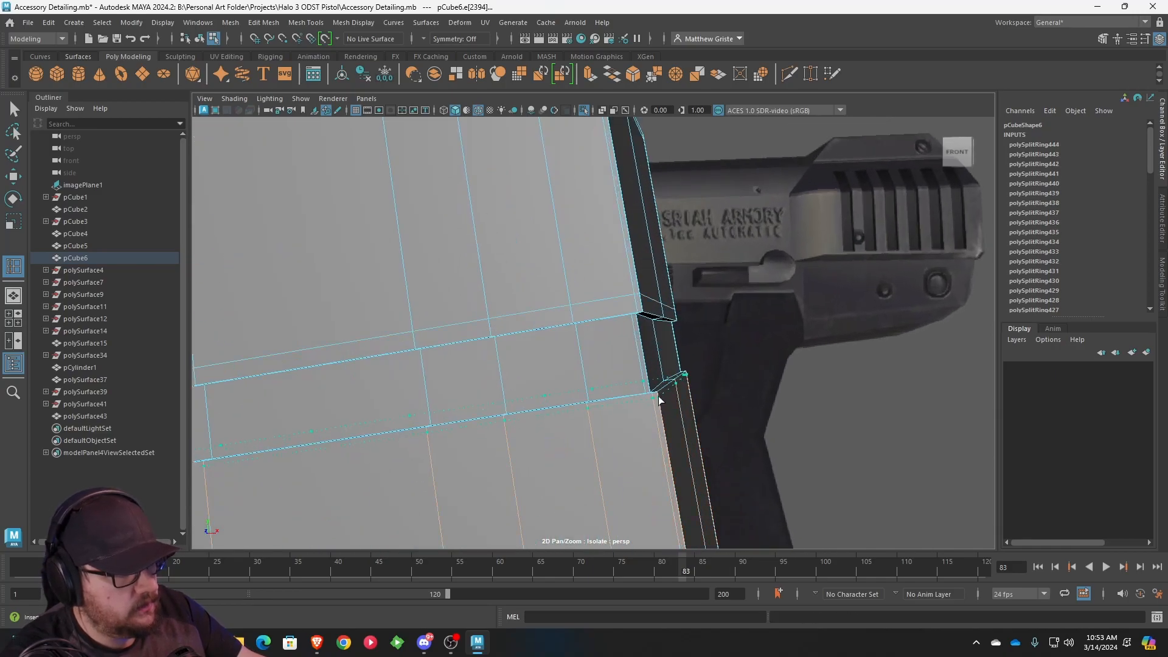
left_click(658, 396)
left_click_drag(658, 396, 649, 378, "alt")
middle_click_drag(649, 378, 639, 414, "alt")
scroll(625, 361, "up", 6)
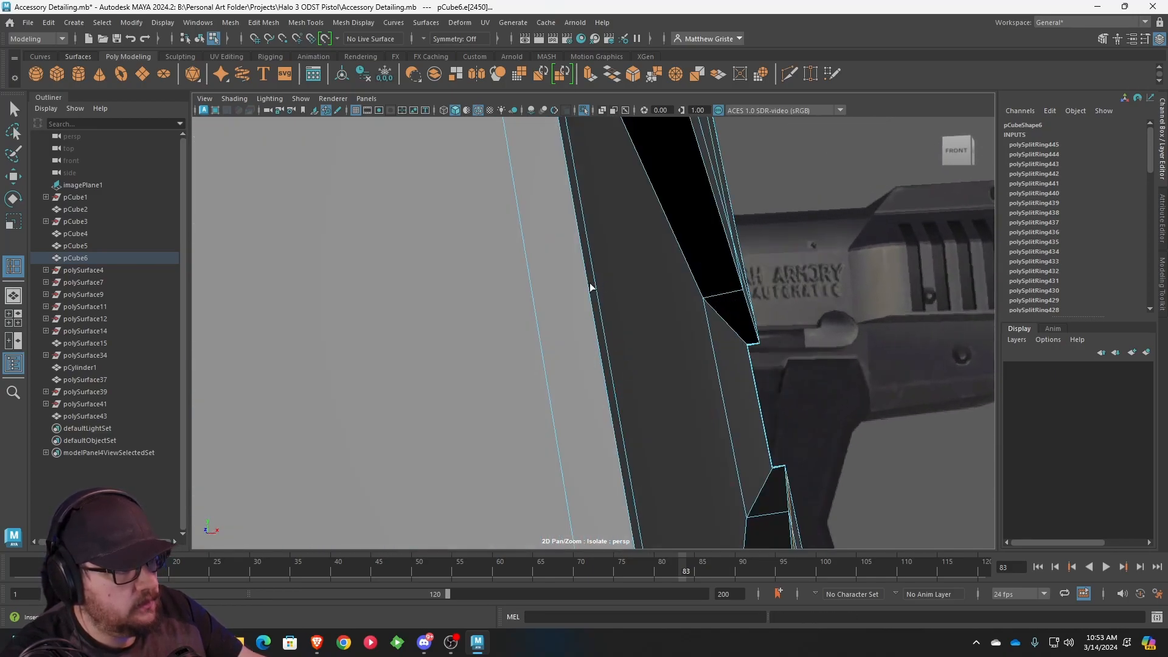
- Insert tight support edge loops at the corners of the wraparound groove's floor and its lower wall
scroll(589, 288, "down", 6)
middle_click_drag(590, 288, 588, 319, "alt")
scroll(589, 321, "up", 3)
left_click(588, 326)
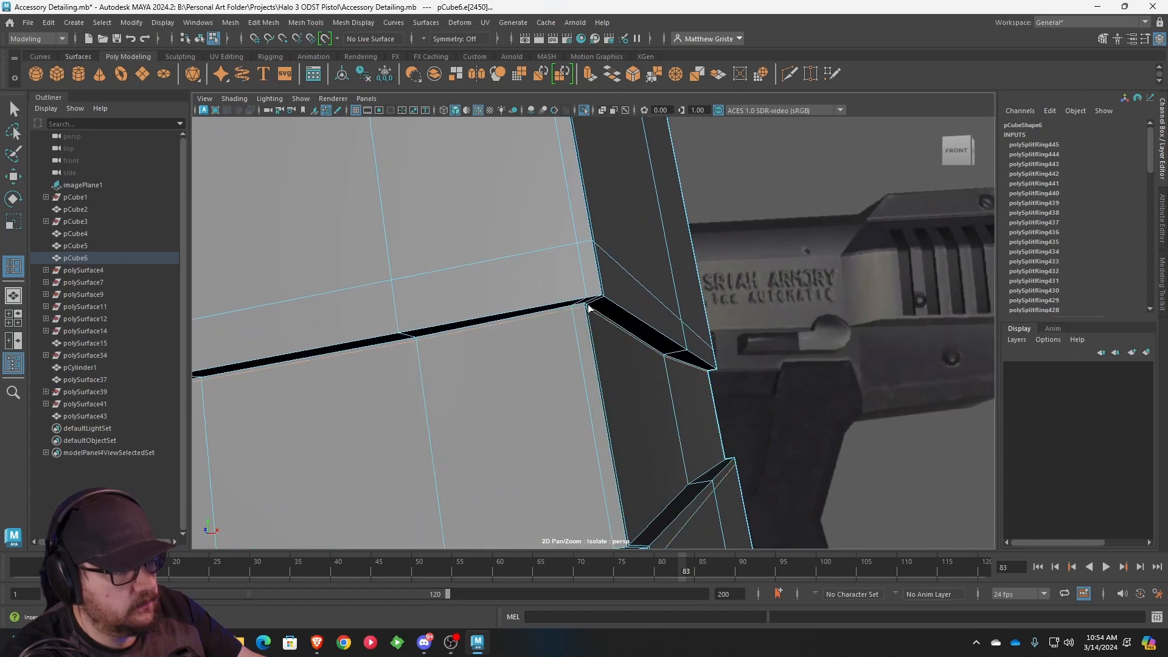
left_click_drag(631, 538, 639, 519, "alt")
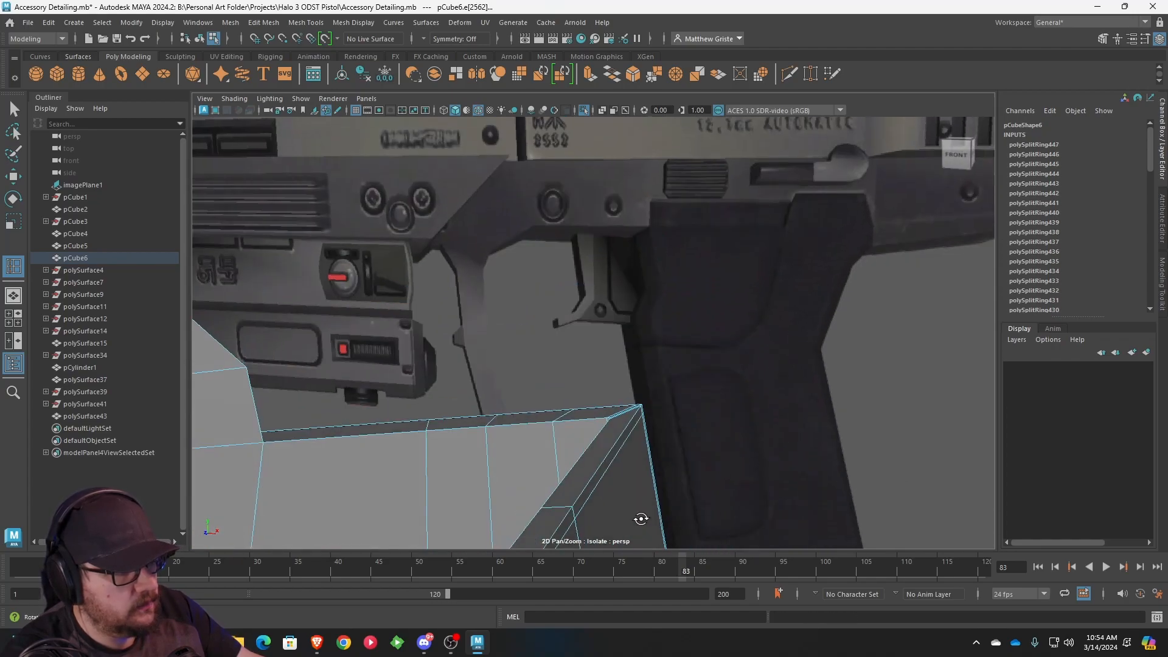
middle_click_drag(639, 519, 633, 315, "alt")
left_click_drag(634, 315, 625, 368, "alt")
middle_click_drag(626, 367, 639, 238, "alt")
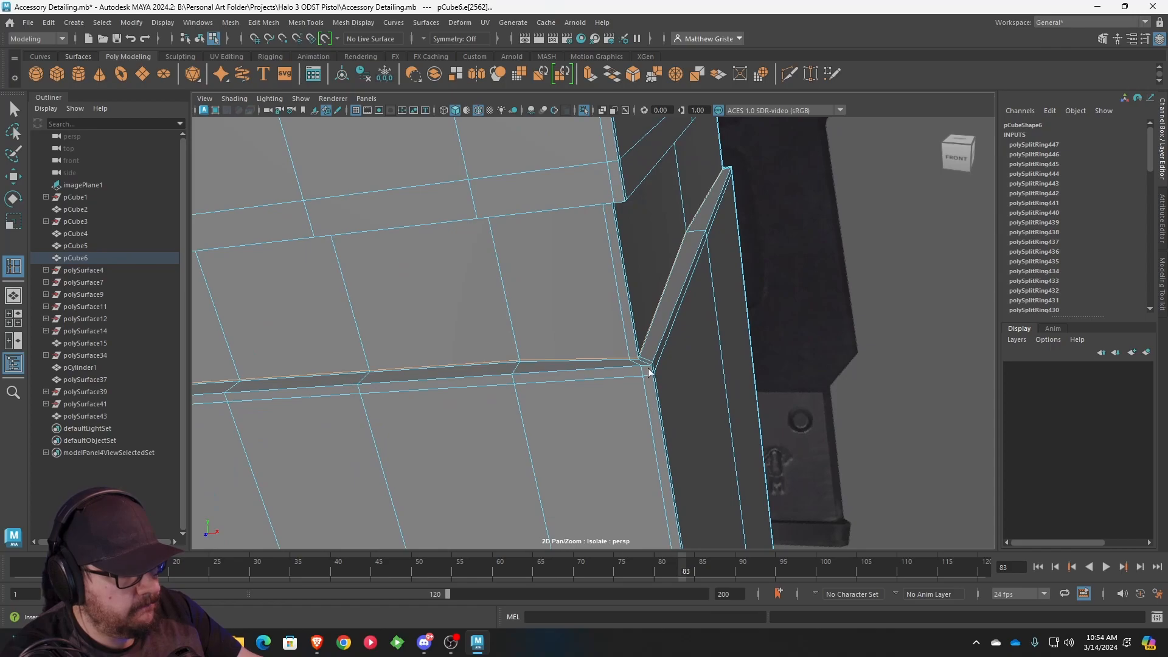
key("ctrl+z")
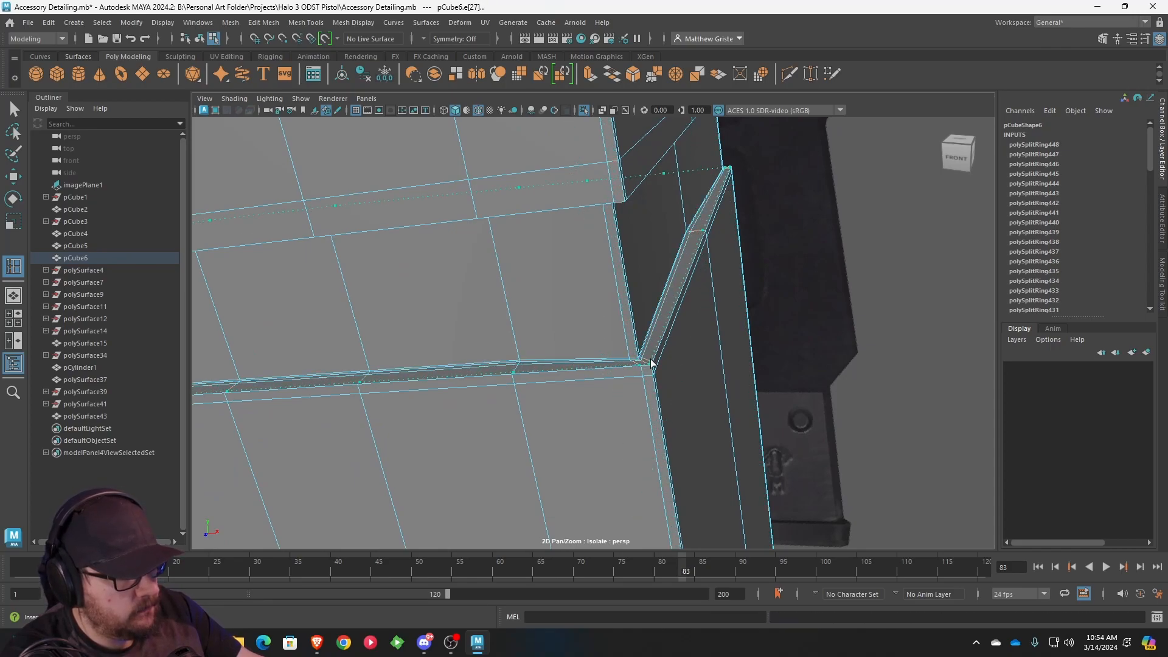
left_click(651, 363)
- Insert support edge loops along the wraparound groove's upper wall, working from beneath the magazine's corner
scroll(651, 374, "down", 5)
left_click_drag(652, 375, 568, 258, "alt")
middle_click_drag(568, 258, 673, 510, "alt")
scroll(500, 410, "up", 4)
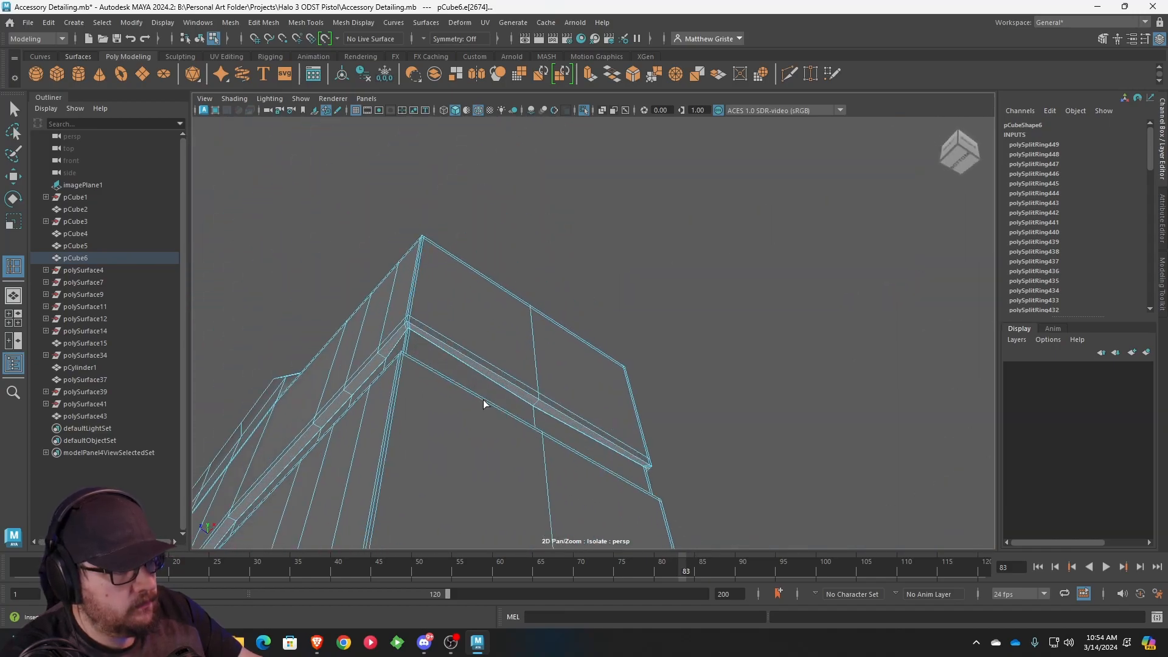
scroll(561, 414, "up", 3)
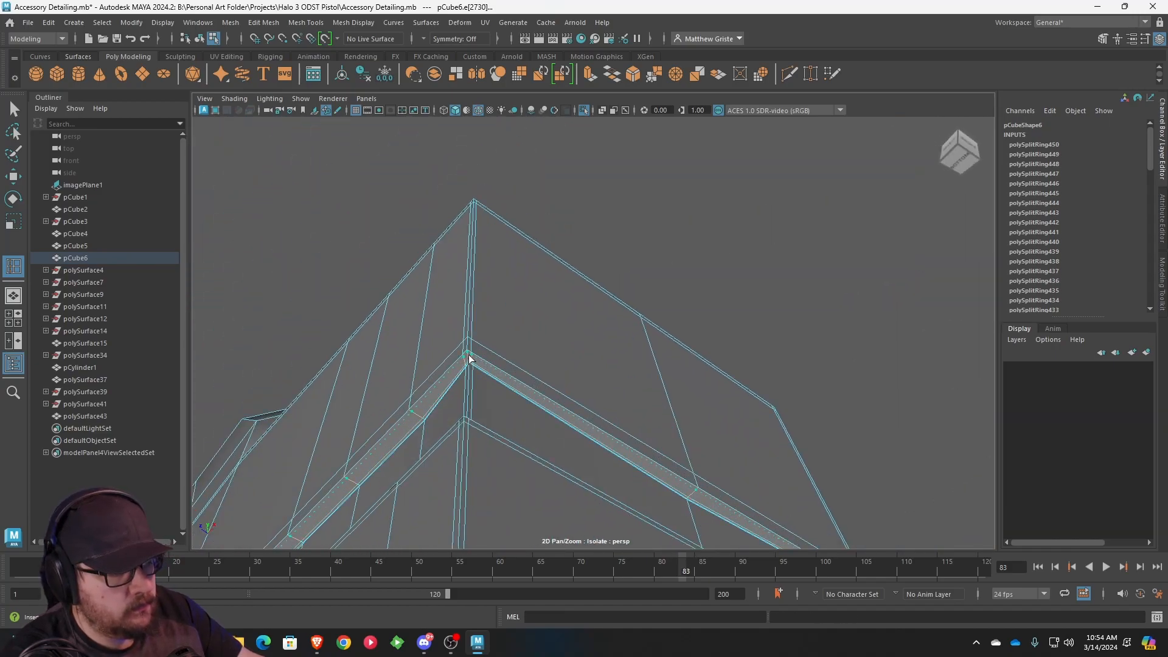
left_click_drag(469, 359, 672, 396, "alt")
- Insert support edge loops around the raised lips and rim at the magazine's open end
left_click_drag(615, 334, 584, 327, "alt")
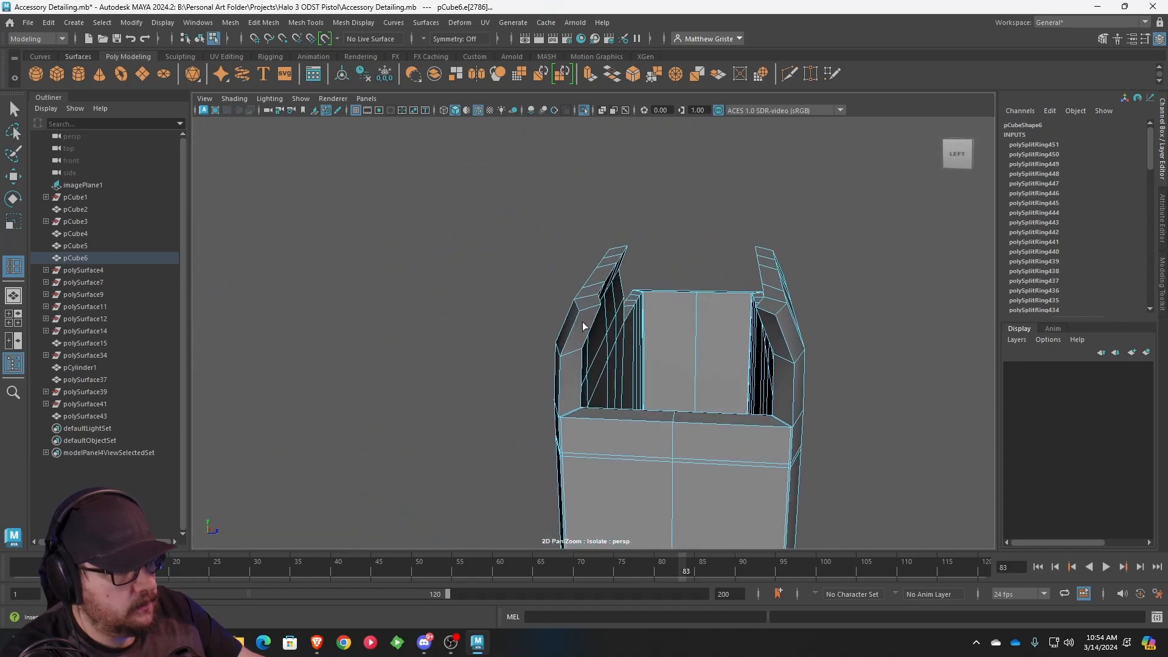
left_click(768, 314)
left_click(774, 315)
left_click_drag(774, 315, 696, 393, "alt")
left_click(719, 355)
scroll(656, 347, "up", 5)
left_click(714, 399)
middle_click_drag(396, 286, 468, 309, "alt")
scroll(620, 369, "down", 5)
left_click_drag(621, 372, 599, 339, "alt")
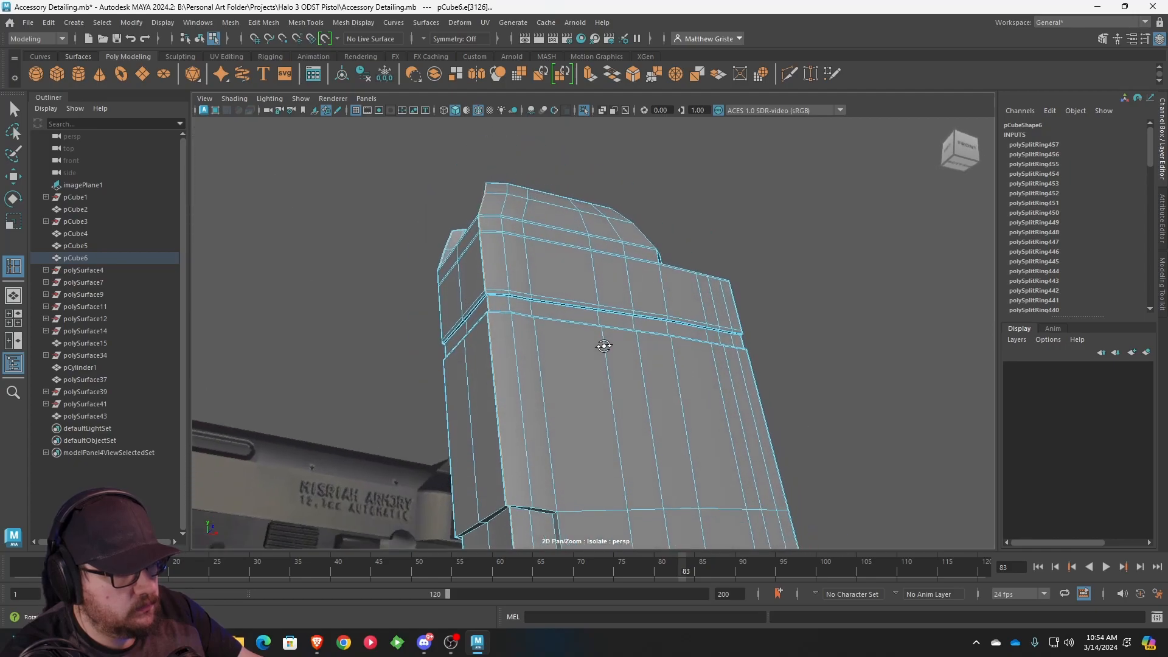
- Insert support edge loops around the walls and borders of the recessed notch on the magazine's narrow edge
scroll(558, 307, "up", 8)
left_click(646, 274)
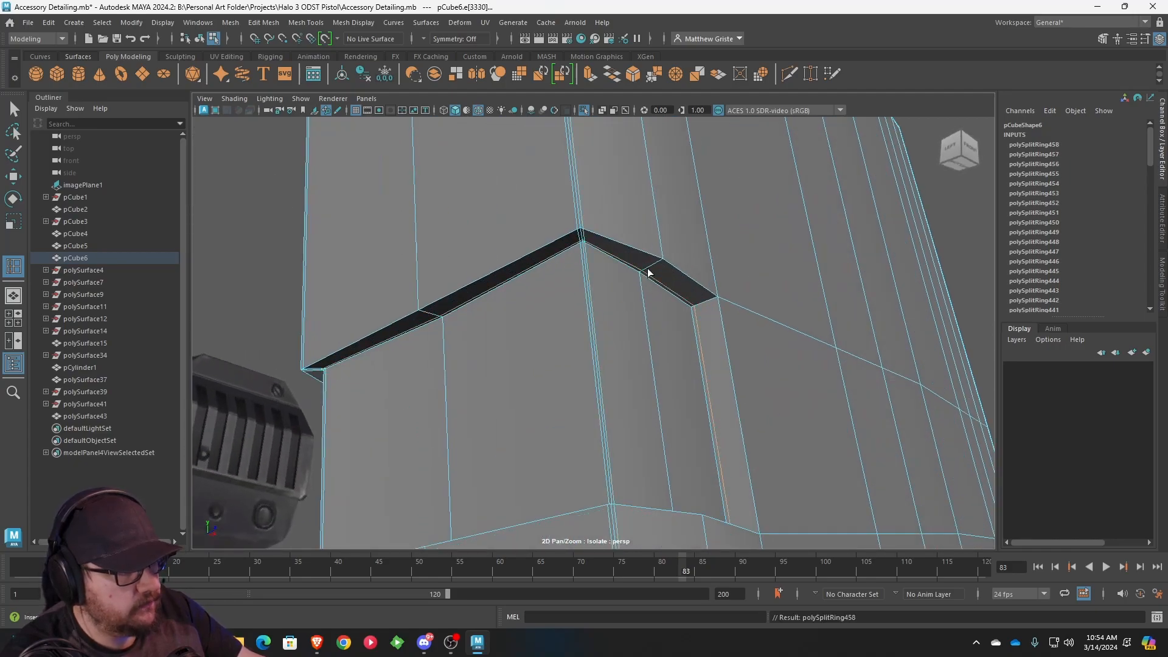
left_click(661, 261)
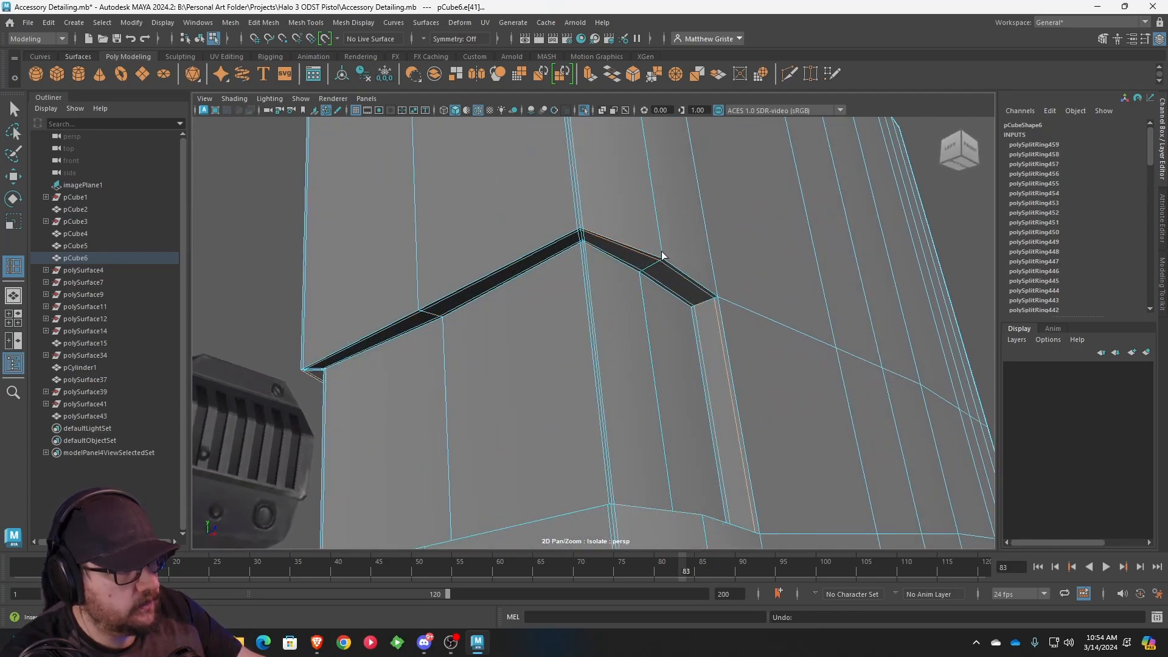
left_click(661, 255)
left_click_drag(662, 258, 688, 284, "alt")
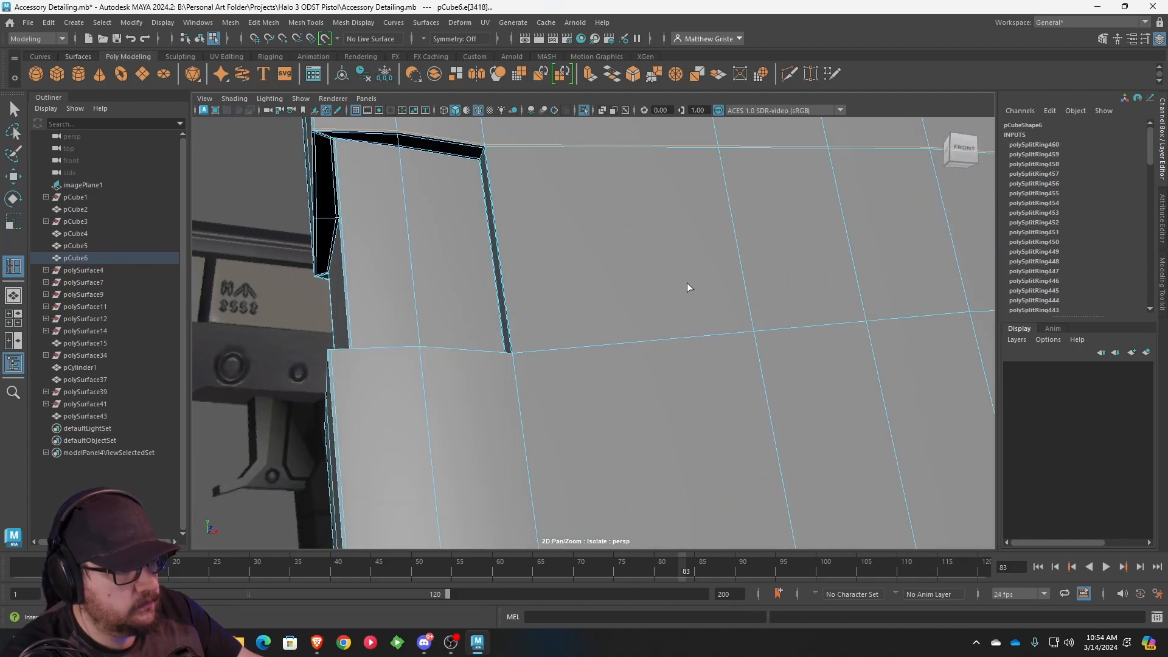
left_click(516, 352)
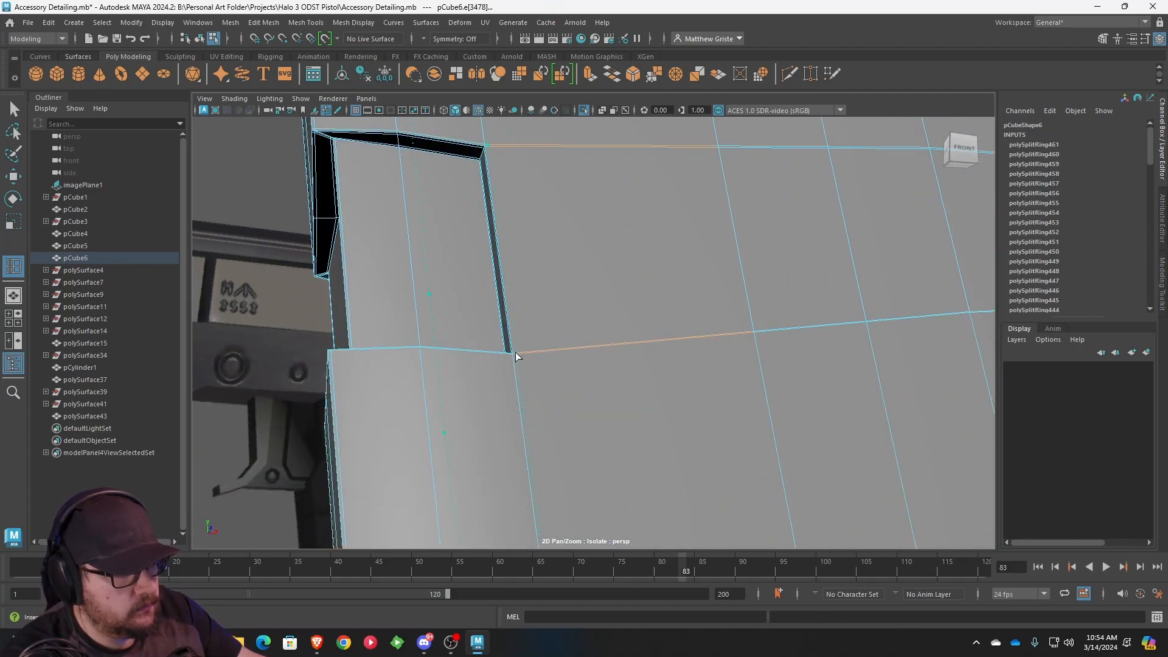
- Examine the magazine's side and circular recesses in smooth preview, then return to the unsmoothed display
scroll(553, 346, "down", 10)
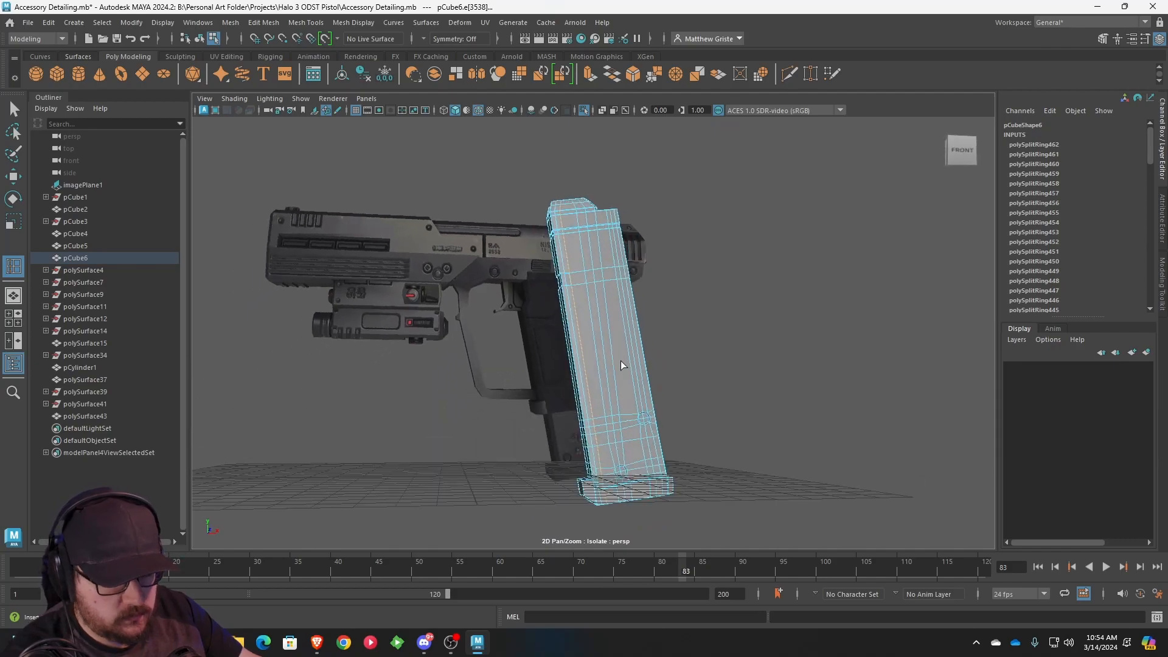
key("q")
left_click_drag(654, 382, 622, 406, "alt")
scroll(615, 310, "up", 5)
left_click_drag(615, 310, 633, 272, "alt")
scroll(653, 348, "up", 5)
left_click(665, 385)
key("1")
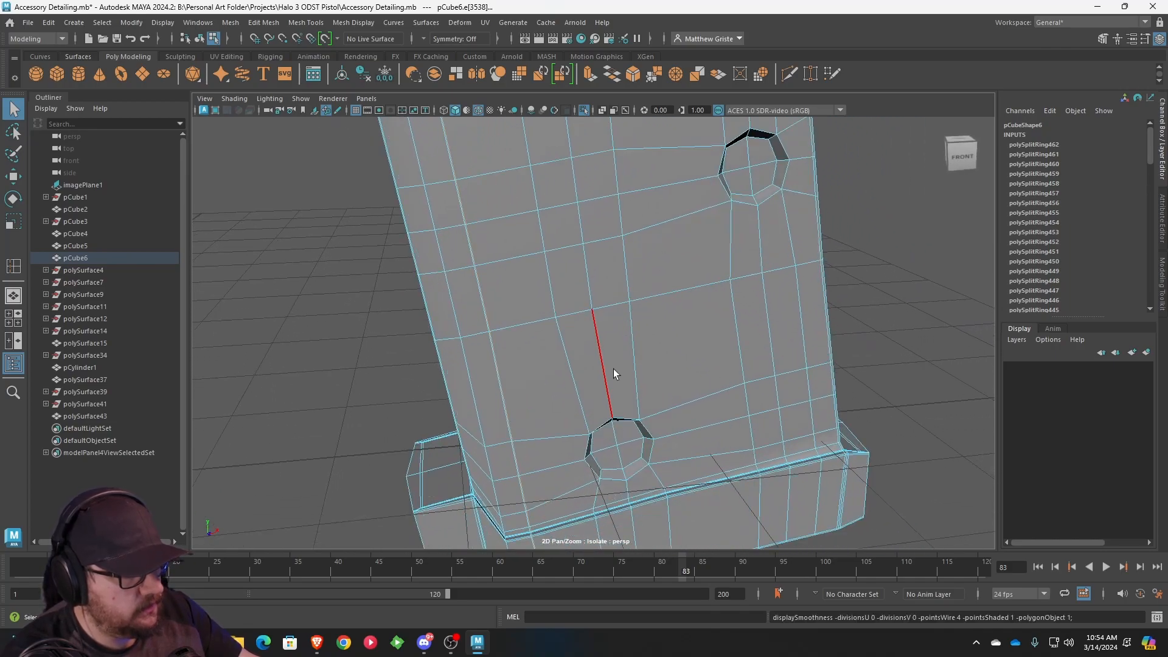
- Insert support edge loops around the inner wall of the lower circular recess on the magazine's side
left_click_drag(615, 370, 678, 310, "alt")
scroll(677, 311, "up", 5)
middle_click_drag(676, 365, 634, 323, "alt")
scroll(639, 334, "up", 4)
right_click_drag(644, 340, 676, 395, "shift")
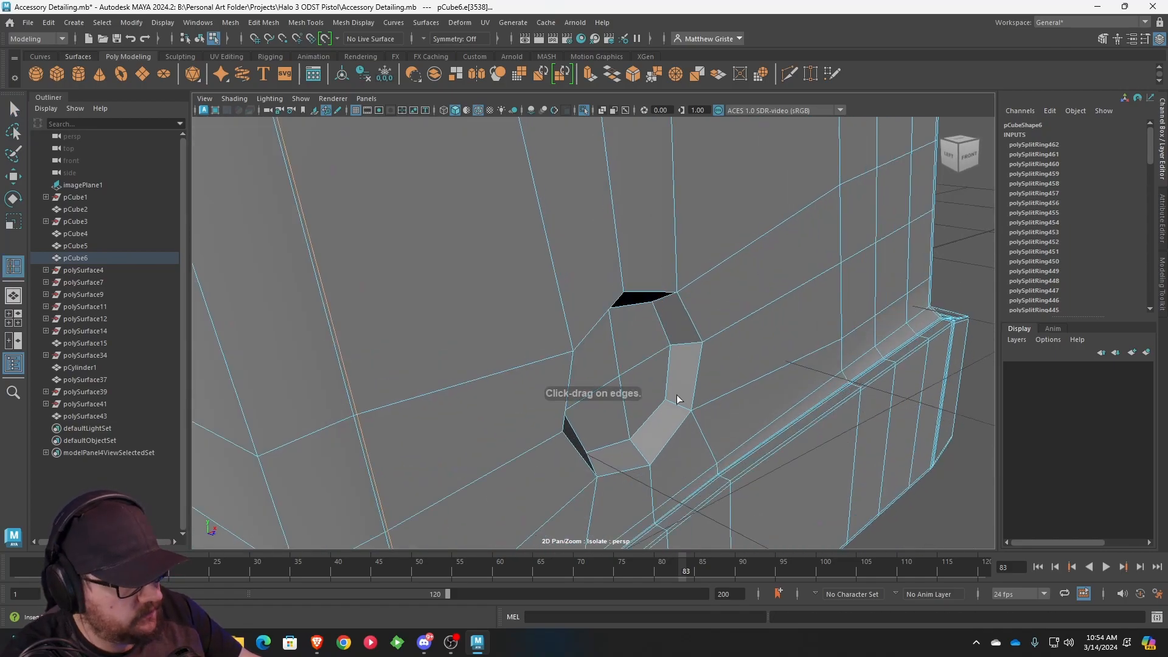
left_click_drag(671, 399, 666, 399)
scroll(777, 230, "up", 2)
middle_click_drag(777, 229, 677, 455, "alt")
middle_click_drag(650, 328, 638, 355, "alt")
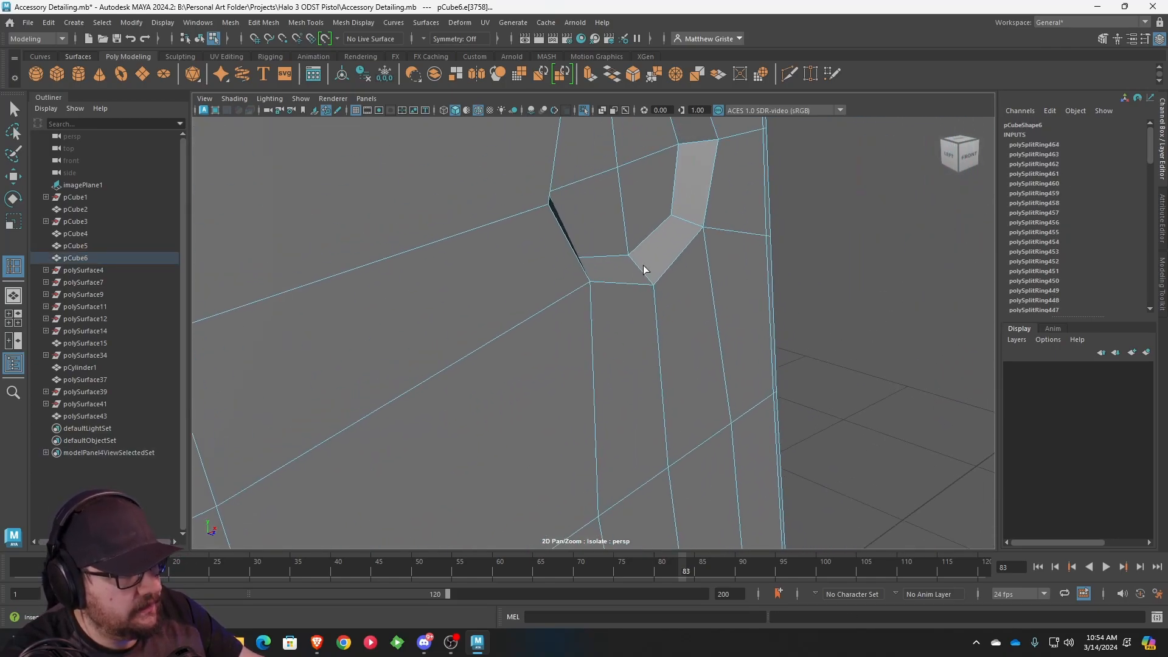
left_click(648, 275)
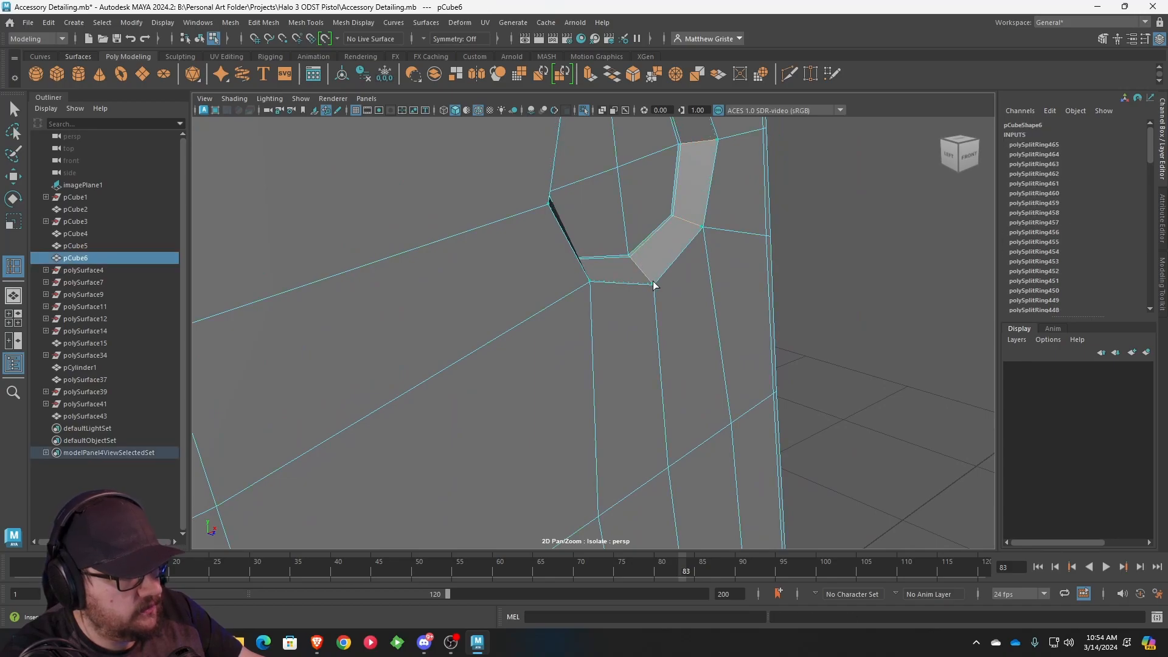
- Examine the magazine with its circular recesses in smooth preview from several sides
key("q")
key("3")
scroll(646, 269, "down", 5)
left_click_drag(646, 269, 595, 281, "alt")
right_click_drag(593, 277, 645, 254)
left_click(877, 325)
scroll(877, 325, "down", 5)
mouse_move(877, 325)
left_mouse_down("alt")
mouse_move(706, 363)
mouse_move(801, 344)
mouse_move(849, 308)
mouse_move(874, 323)
left_mouse_up("alt")
scroll(874, 323, "down", 5)
left_click_drag(612, 300, 594, 359, "alt")
- Turn off the magazine's isolation to show the complete pistol model
left_click(295, 98)
mouse_move(400, 125)
left_click(476, 120)
left_click(678, 356)
left_click_drag(678, 356, 656, 341, "alt")
left_click_drag(536, 283, 528, 308, "alt")
left_click_drag(425, 330, 516, 305, "alt")
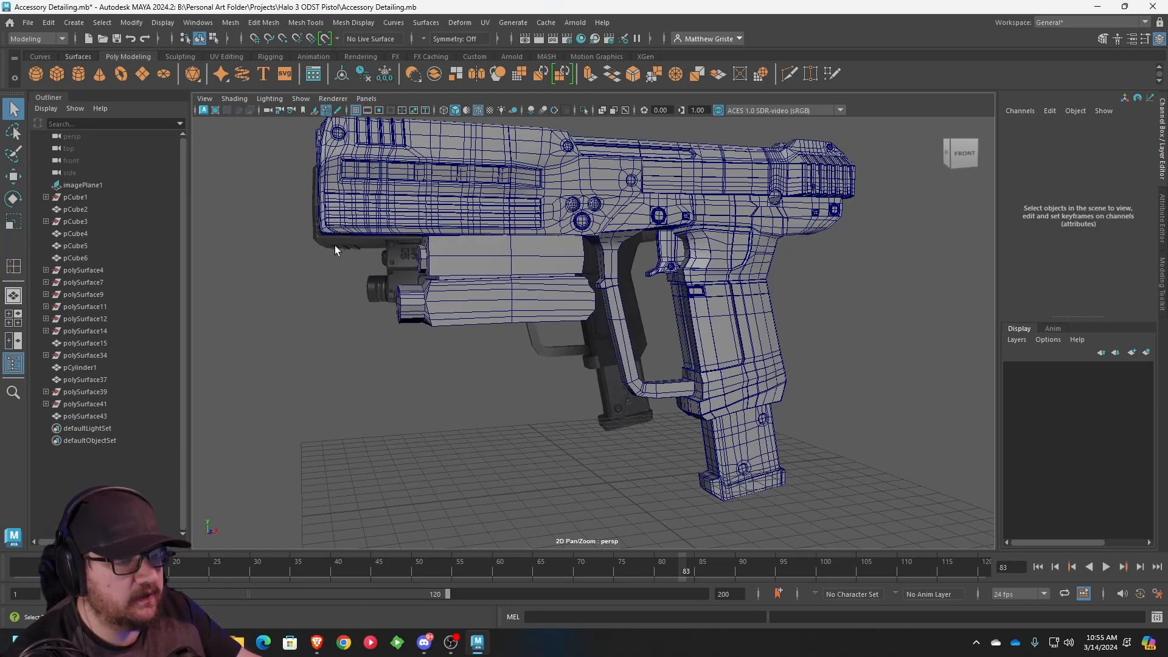
- Examine the under-barrel accessory on the reference image and compare it with the blocked-out parts on the pistol model
middle_click_drag(337, 244, 633, 348, "alt")
scroll(579, 324, "up", 6)
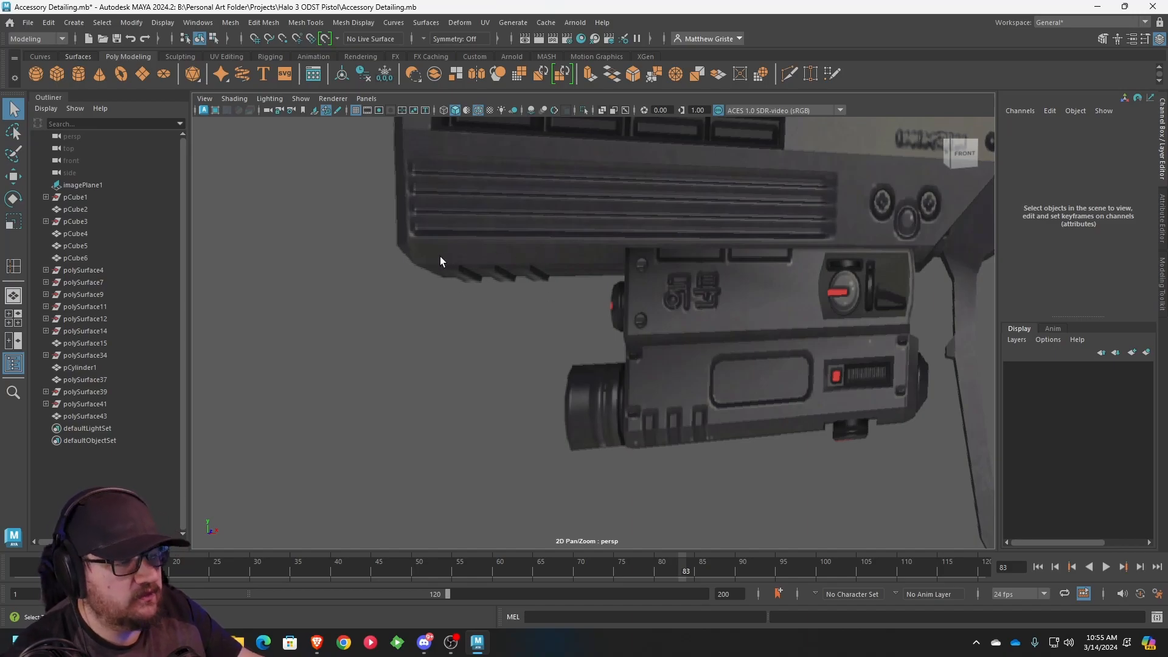
scroll(553, 247, "down", 5)
left_click_drag(587, 292, 514, 328, "alt")
scroll(605, 288, "down", 6)
scroll(604, 320, "up", 4)
scroll(638, 283, "down", 5)
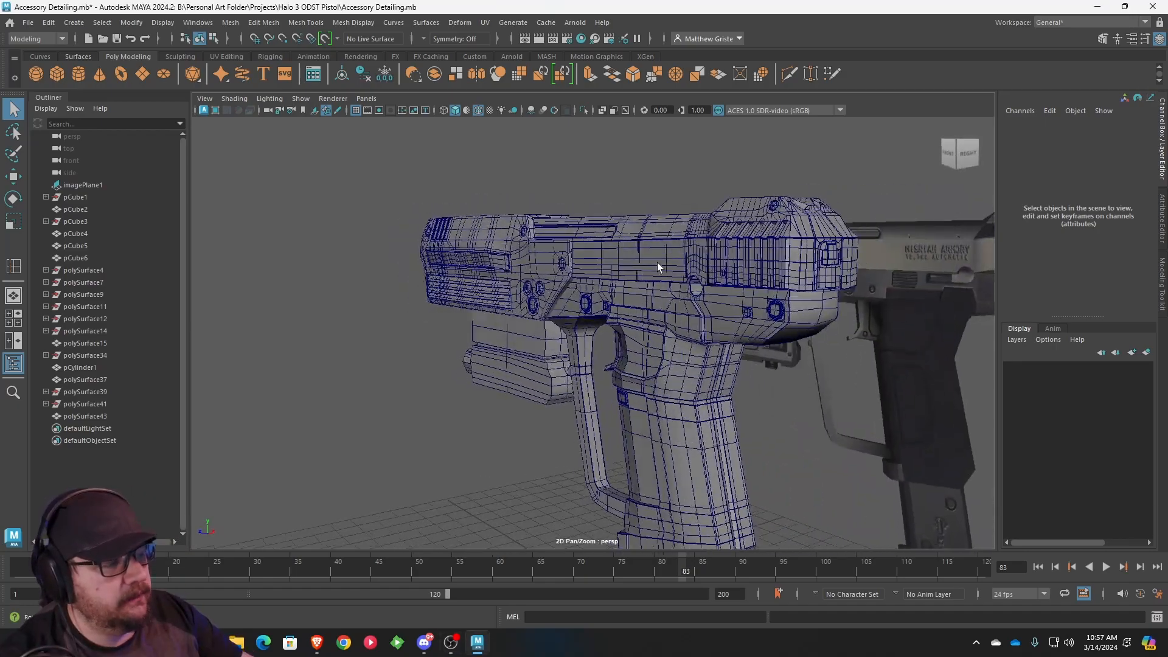
scroll(657, 262, "down", 3)
scroll(700, 221, "up", 5)
left_click_drag(700, 221, 458, 267, "alt")
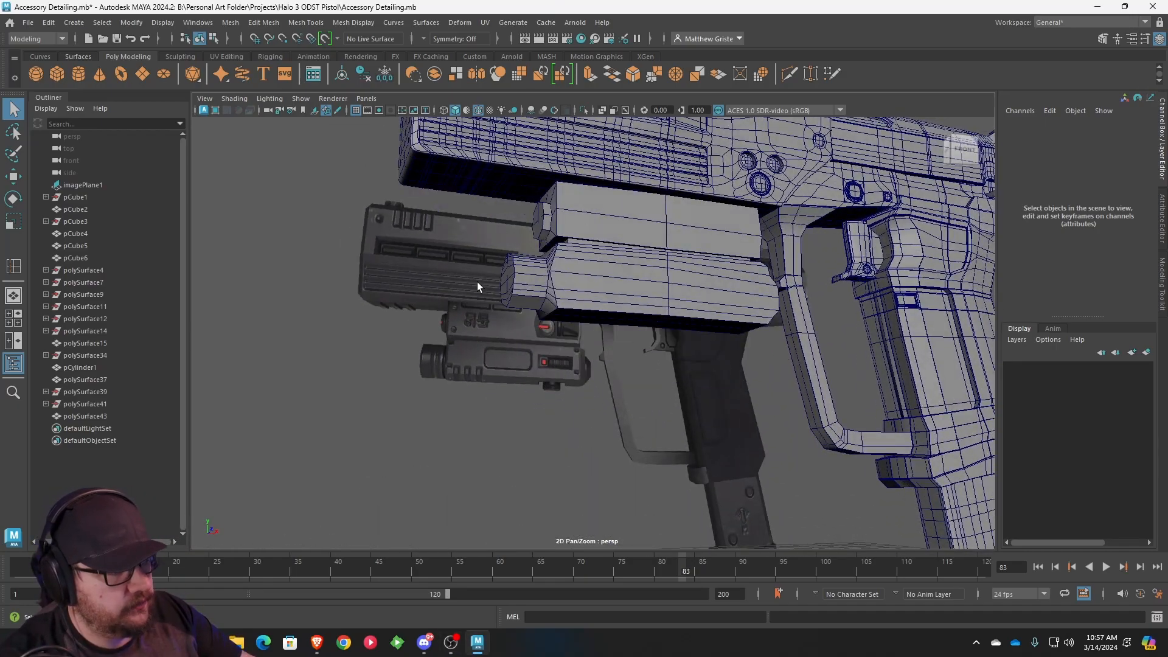
left_click_drag(744, 223, 710, 246, "alt")
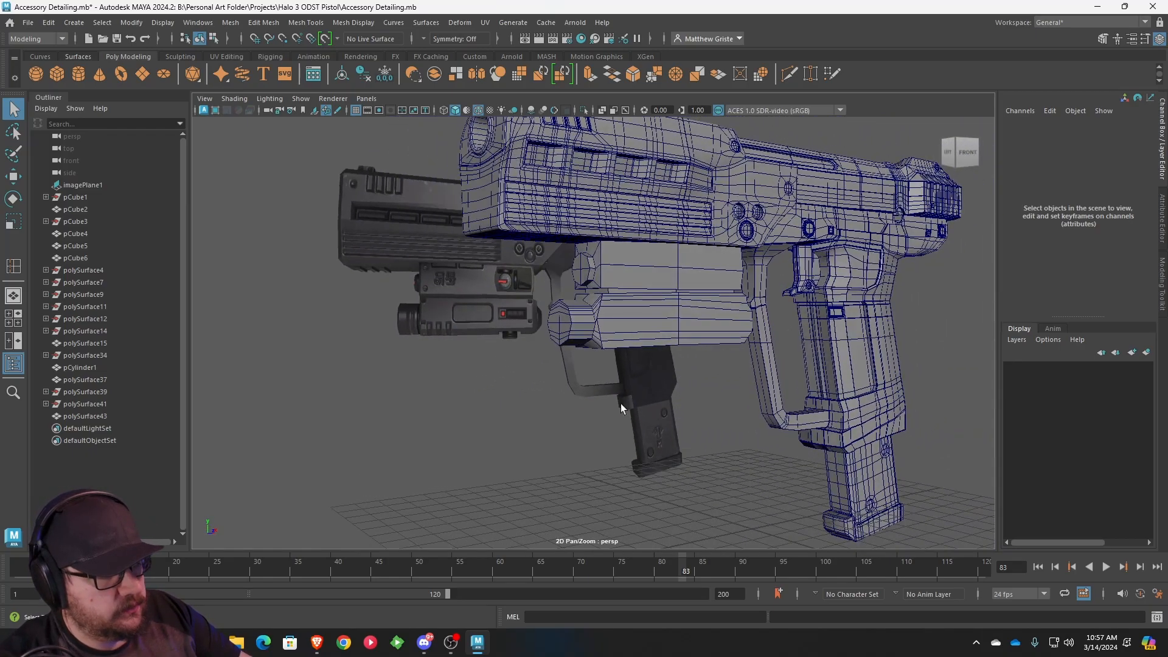
left_click_drag(639, 290, 628, 297, "alt")
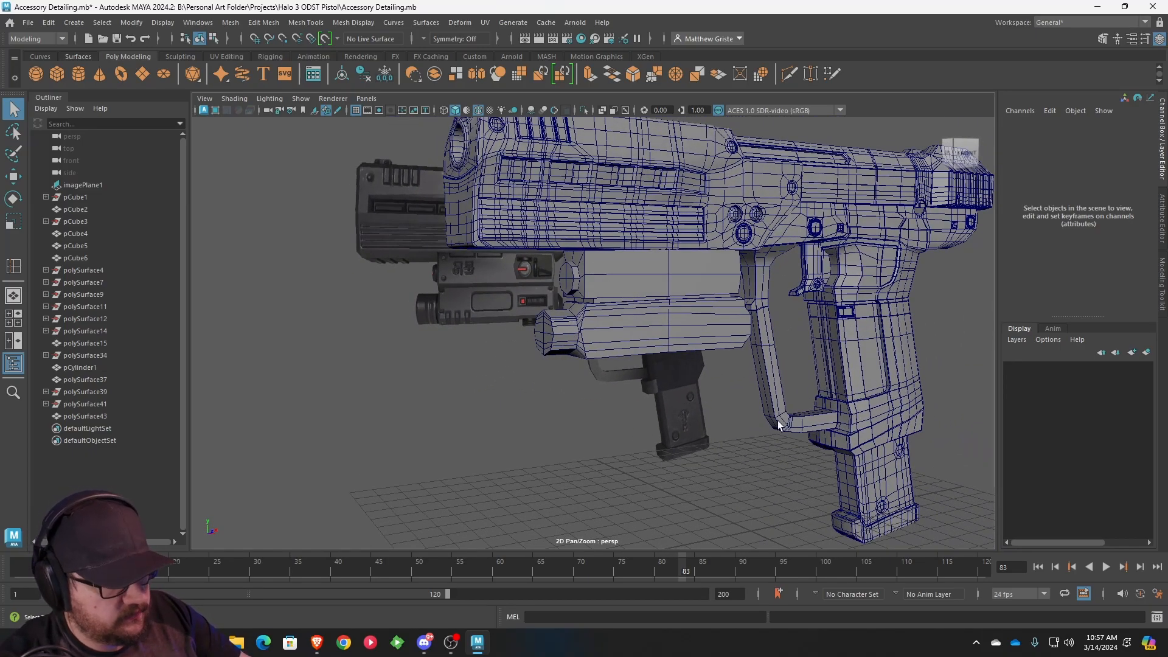
left_click_drag(781, 406, 724, 380, "alt")
left_click_drag(568, 301, 566, 296)
left_click_drag(566, 297, 673, 281, "alt")
key("w")
left_click(703, 423)
left_click_drag(653, 404, 569, 314, "alt")
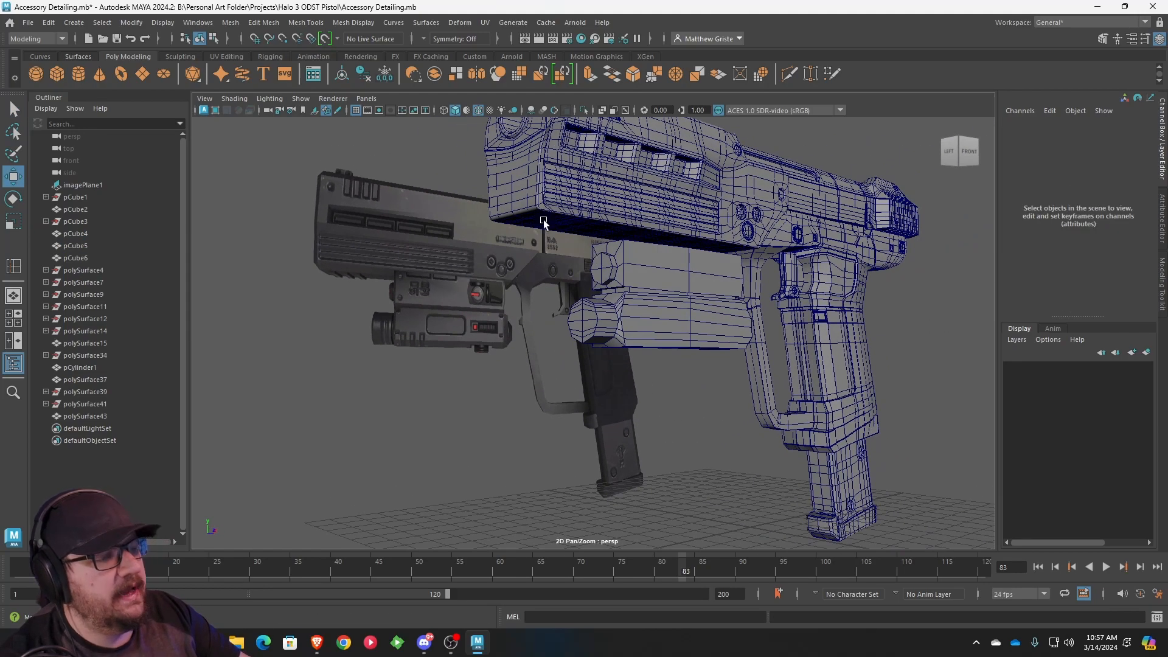
scroll(494, 241, "up", 2)
left_click_drag(494, 241, 540, 245, "alt")
left_click_drag(615, 200, 492, 179, "alt")
- Create a polygon cube, move it to about X -8.96, and set its width, height and depth subdivisions to 2
scroll(620, 220, "down", 2)
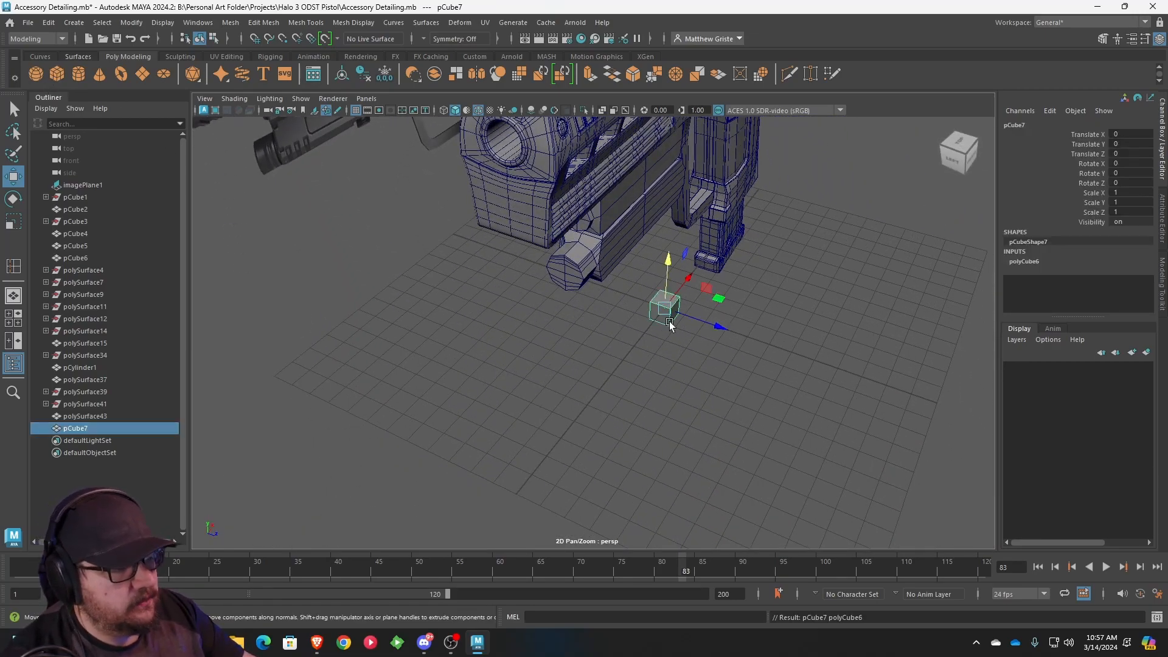
left_click_drag(687, 283, 583, 413)
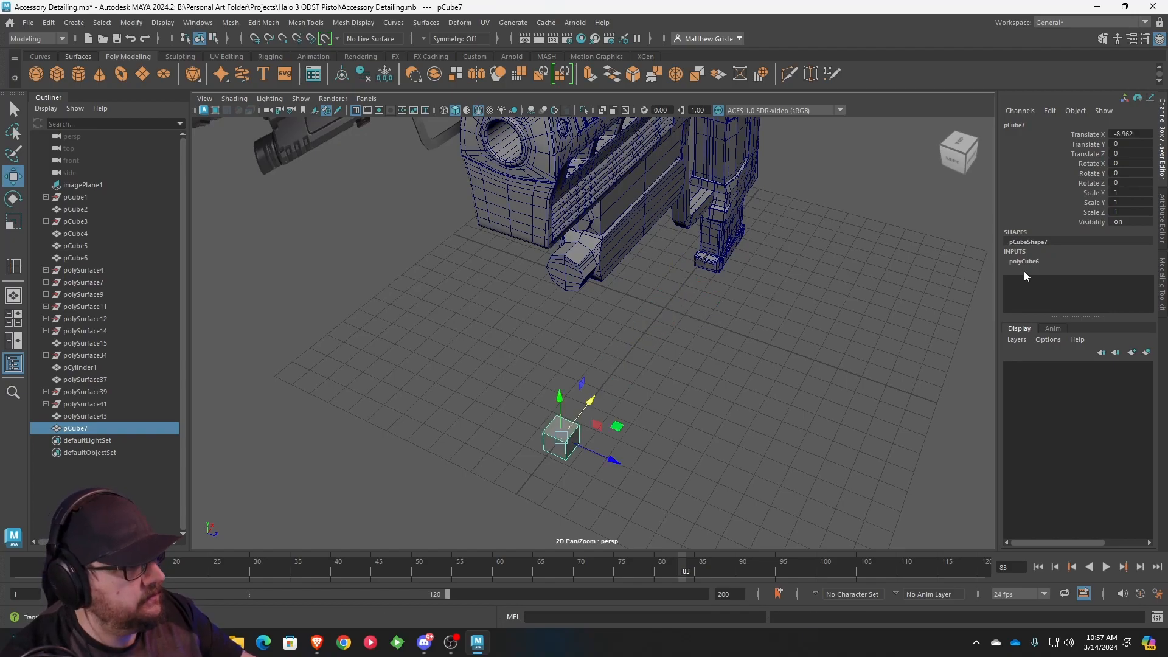
left_click(1024, 262)
scroll(1124, 305, "down", 2)
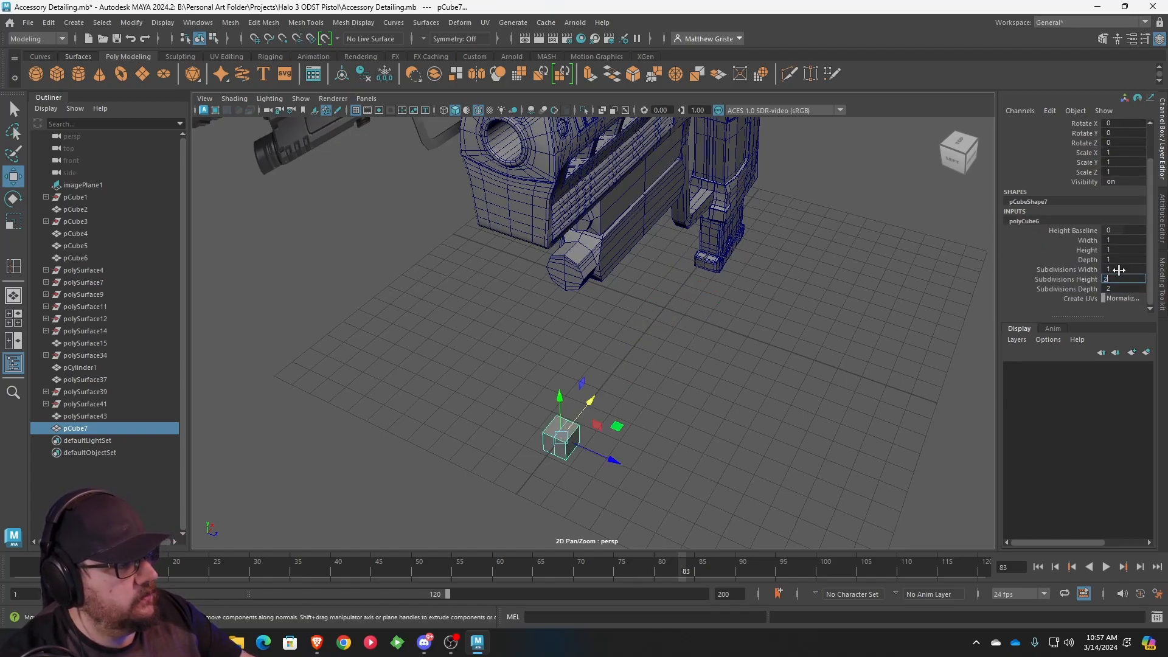
- Scale the cube into a long thin slab, about 5.81 in X and 0.21 in Y, and raise it to about Y 2.57
left_click_drag(701, 313, 631, 378, "alt")
key("e")
key("r")
left_click_drag(506, 420, 506, 432)
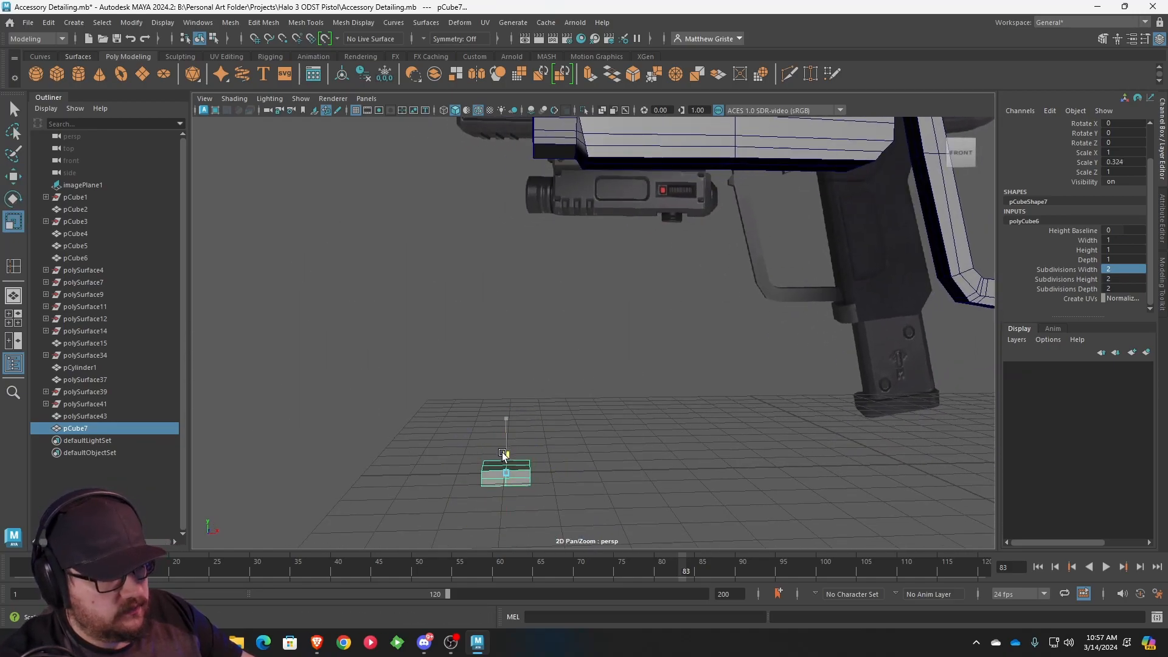
left_click_drag(536, 472, 653, 468)
key("w")
left_click_drag(509, 417, 555, 381, "alt")
middle_click_drag(554, 380, 650, 359, "alt")
scroll(646, 372, "up", 3)
left_click_drag(644, 376, 594, 317, "alt")
scroll(600, 334, "up", 1)
left_click_drag(500, 303, 553, 298, "alt")
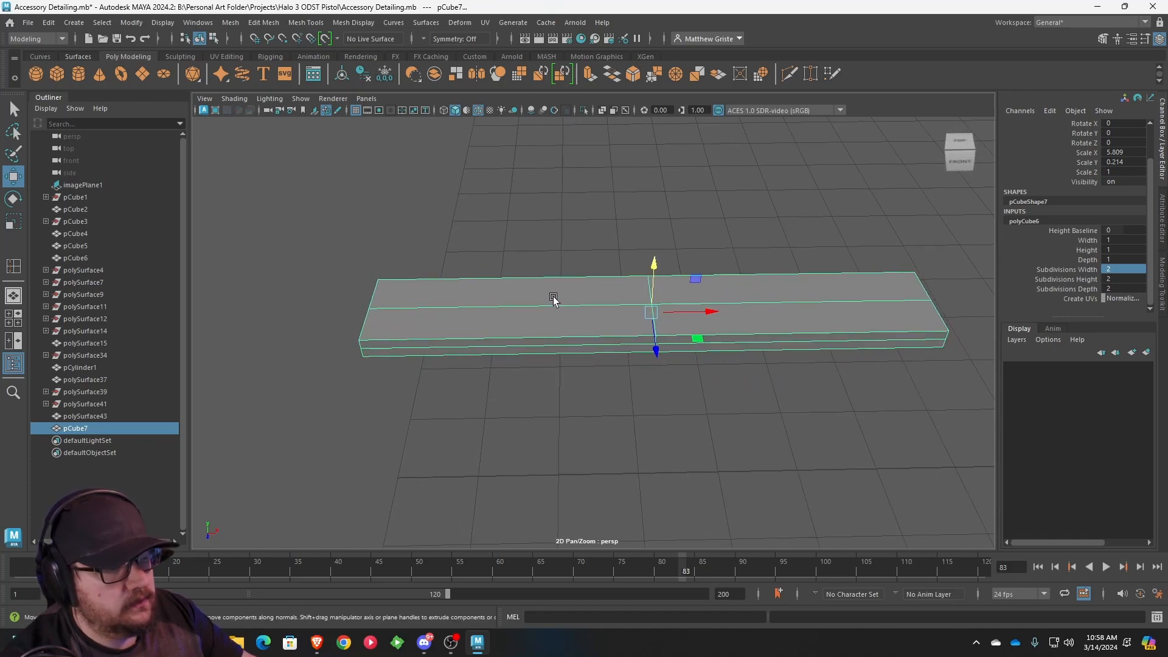
- Insert four edge loops across the slab near one end, marking out two narrow strips separated by wider gaps
left_click(304, 22)
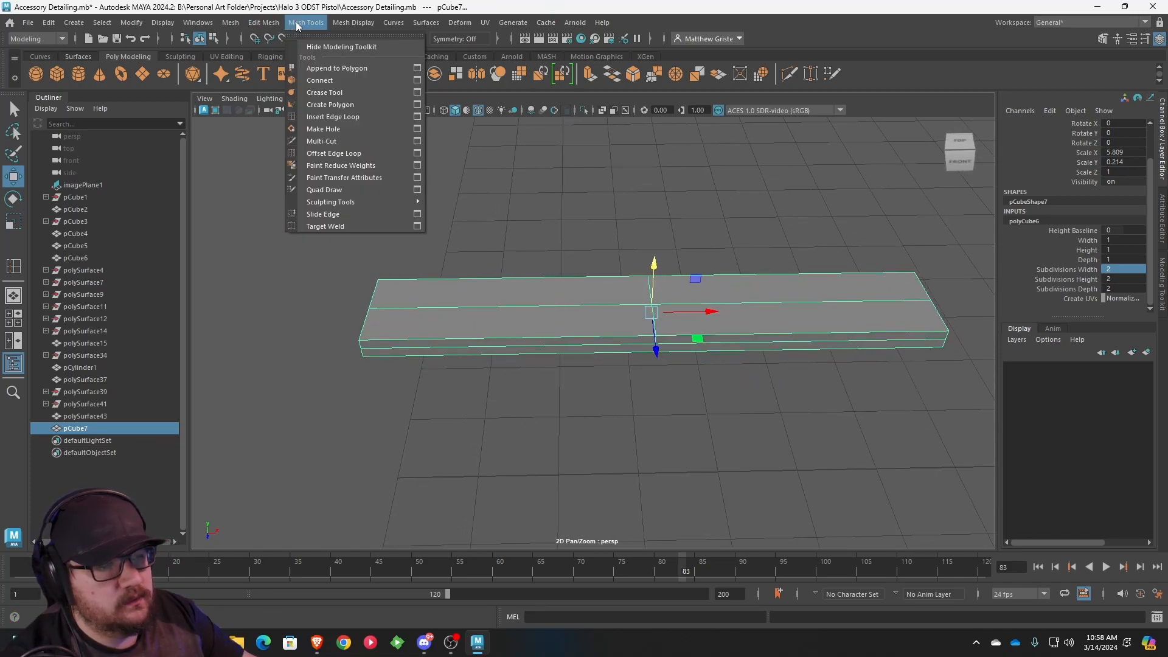
left_click(336, 129)
left_click_drag(393, 308, 387, 310)
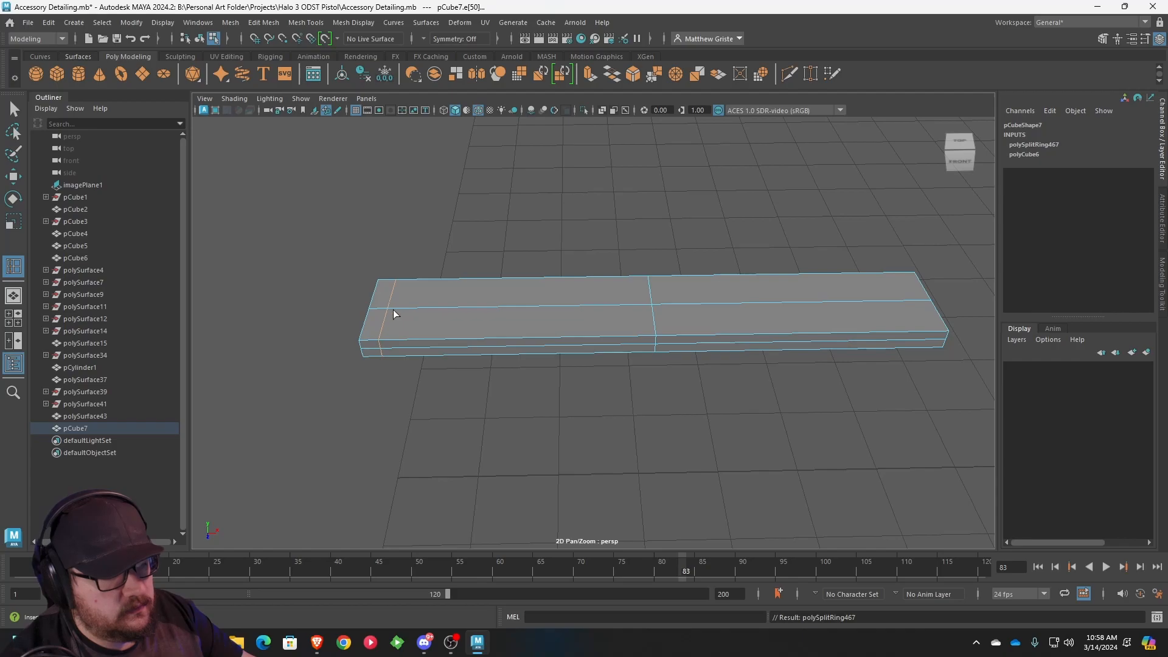
left_click_drag(426, 311, 427, 310)
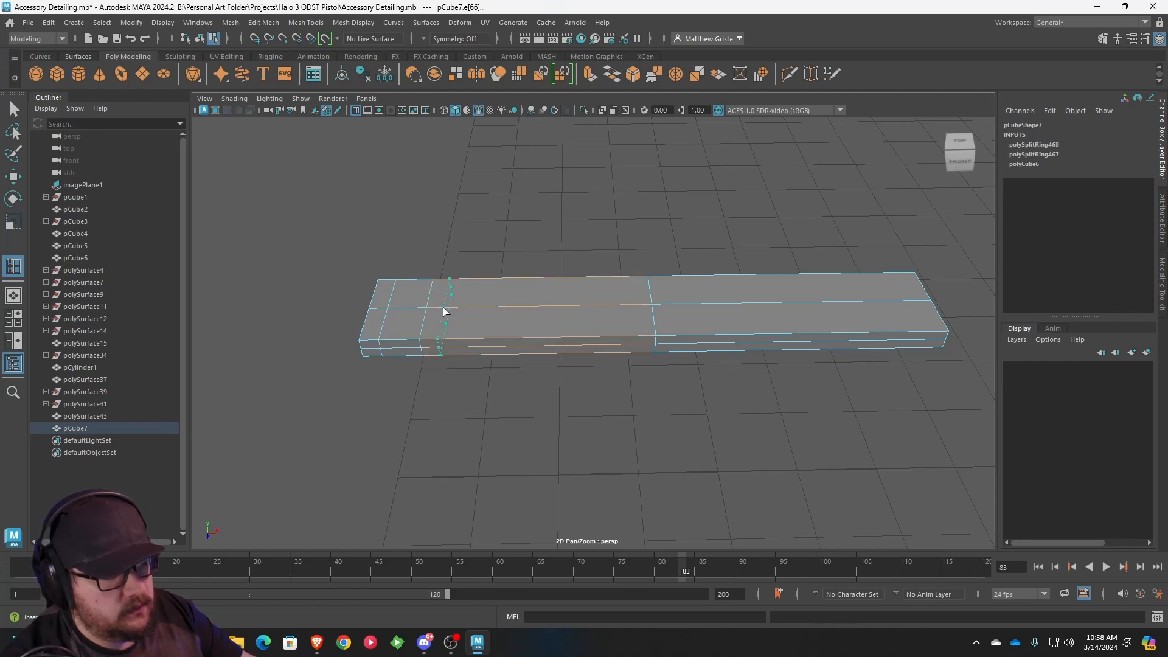
left_click(446, 312)
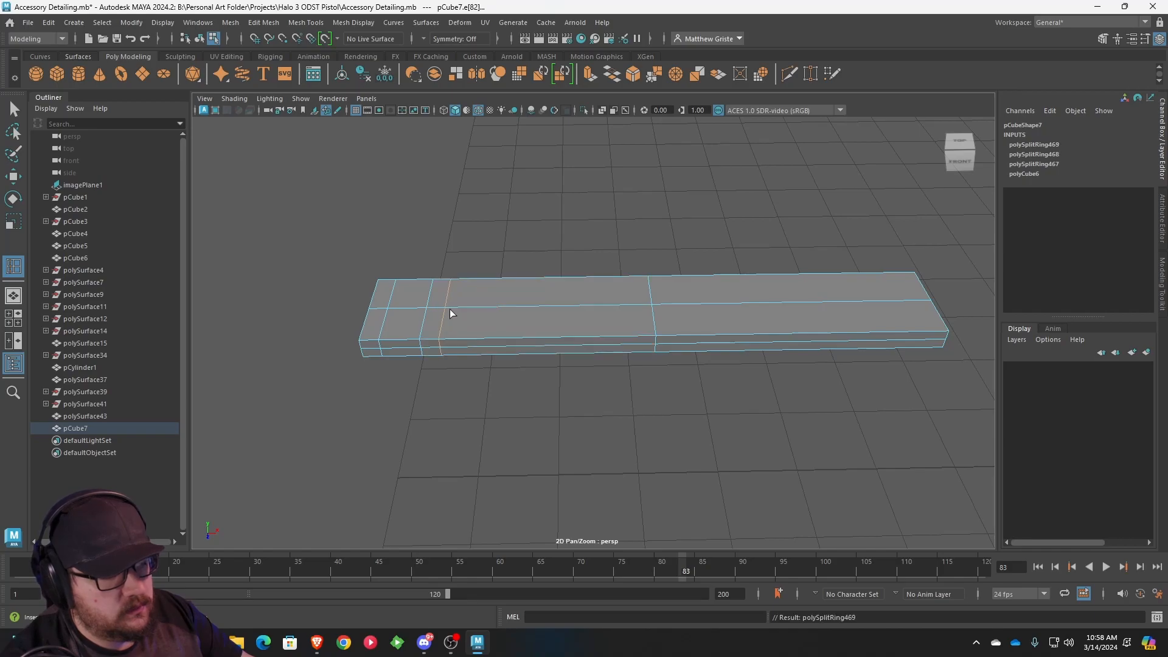
left_click_drag(477, 309, 482, 308)
middle_click_drag(550, 286, 557, 274, "alt")
- Delete all slab faces beyond the last inserted edge loop, keeping only the short end segment
right_click_drag(590, 285, 571, 214)
right_click_drag(912, 273, 907, 308)
key("q")
right_click_drag(656, 278, 656, 316)
left_click_drag(964, 394, 585, 232)
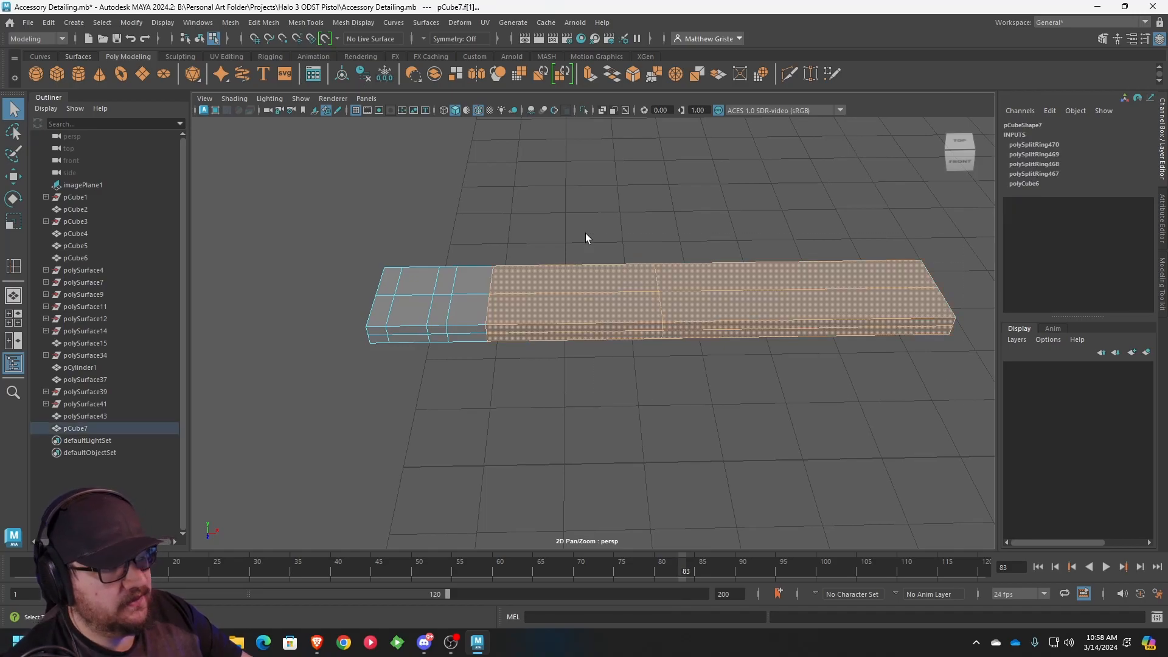
key("Delete")
- Extrude the two narrow strips' underside faces together with their lower side faces outward into ribs
scroll(606, 307, "up", 2)
left_click_drag(606, 302, 600, 269, "alt")
left_click(574, 319)
left_click(547, 354, "shift")
left_click_drag(546, 355, 608, 293, "alt")
left_click(559, 178, "shift")
left_click(477, 210, "shift")
left_click_drag(497, 254, 617, 292, "alt")
left_click(673, 239, "shift")
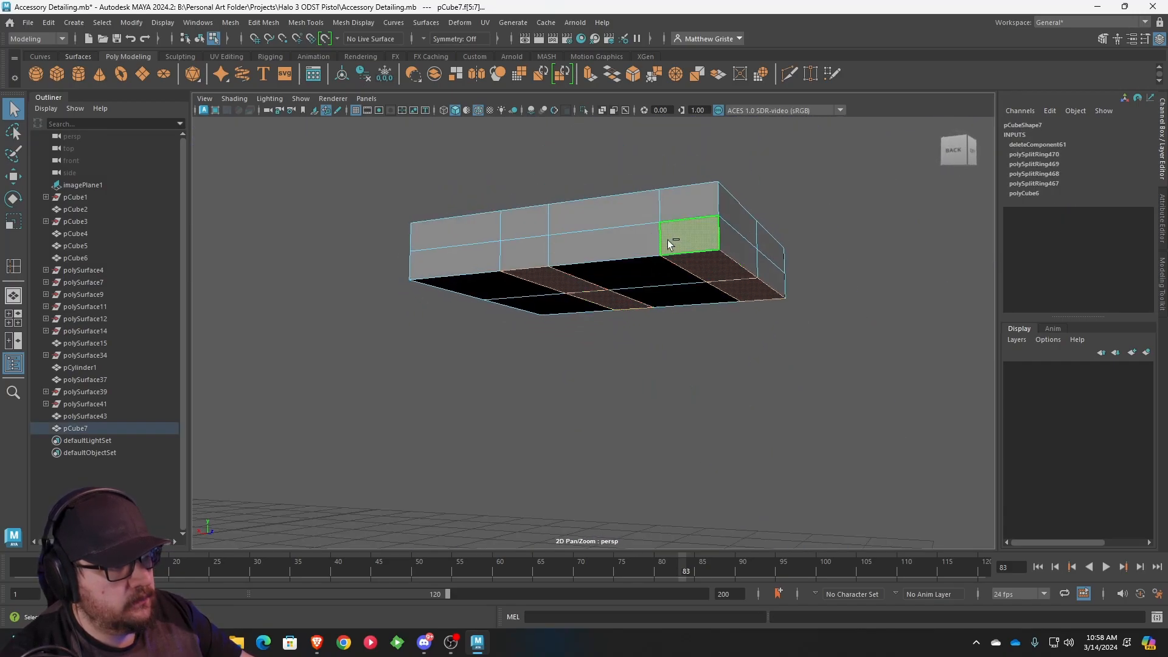
left_click_drag(718, 274, 524, 265, "alt")
left_click(632, 264, "shift")
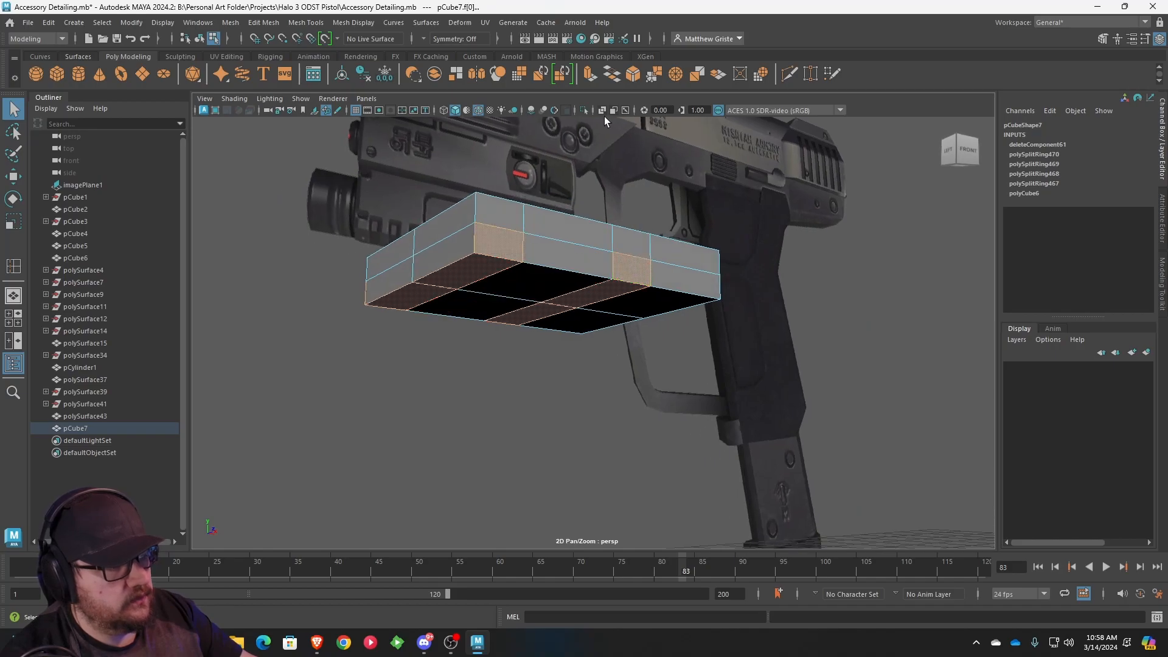
left_click(590, 77)
left_click_drag(580, 151, 613, 337, "alt")
left_click_drag(689, 326, 589, 263)
- Adjust the height of the centre edges beneath the segment's two ribs
right_click_drag(527, 252, 532, 215)
left_click(540, 263)
key("w")
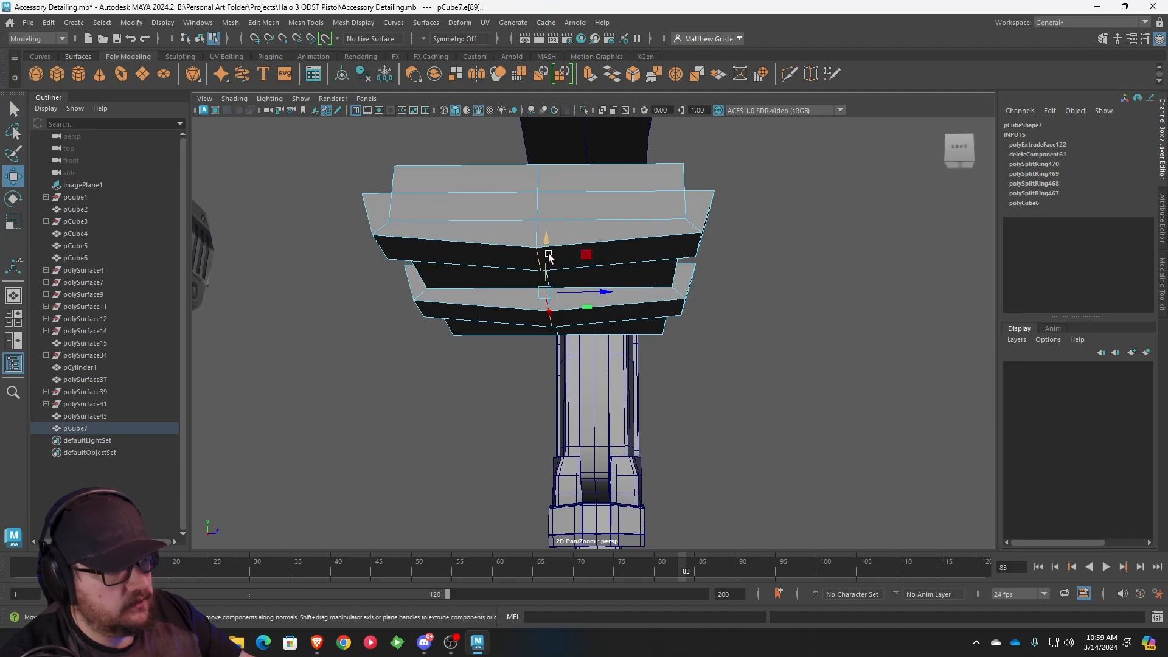
left_click_drag(551, 243, 556, 281, "alt")
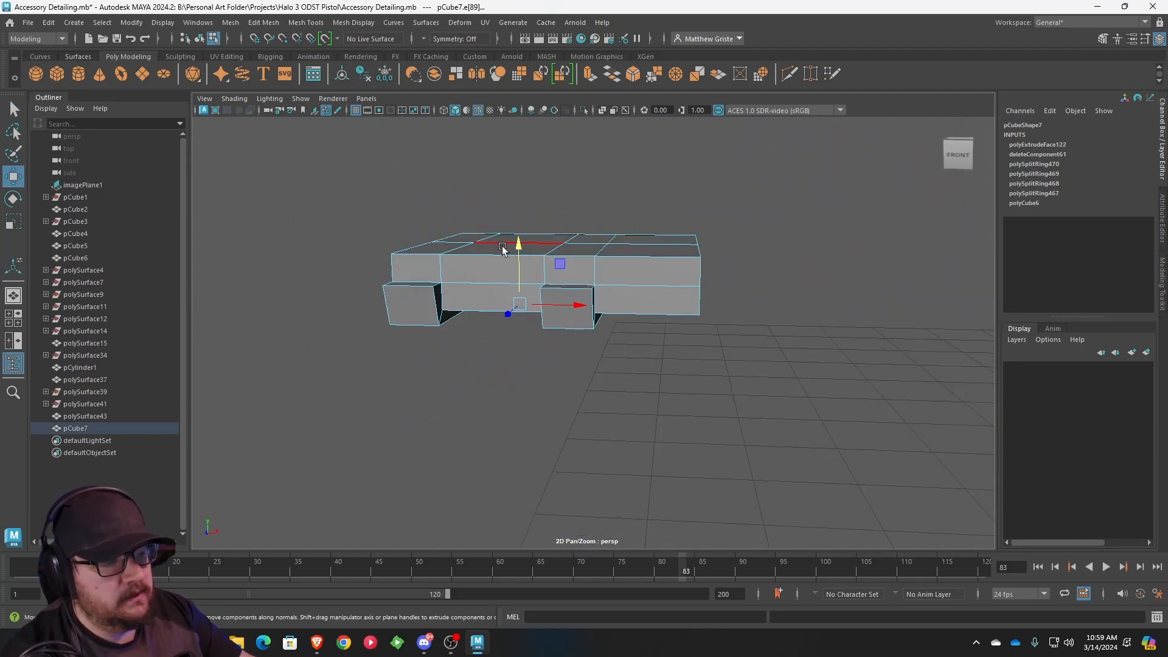
left_click_drag(455, 255, 553, 258, "alt")
- Return to object selection and centre the segment's pivot on its geometry
right_click_drag(469, 284, 509, 263)
left_click_drag(567, 266, 516, 287, "alt")
scroll(516, 287, "down", 3)
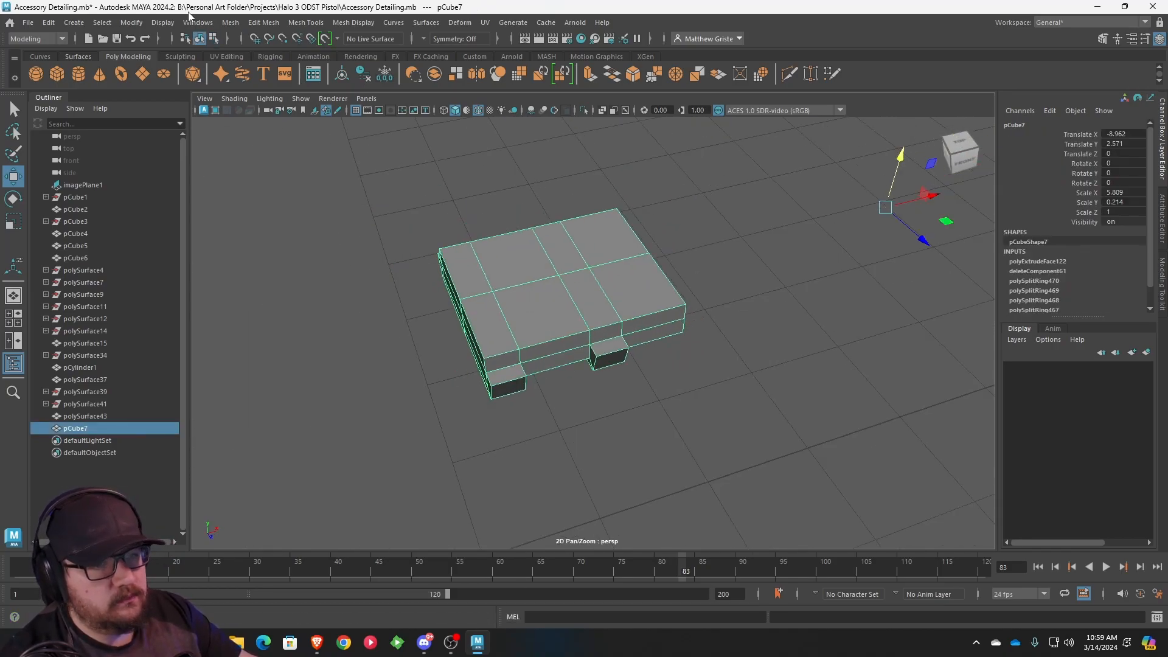
left_click(231, 23)
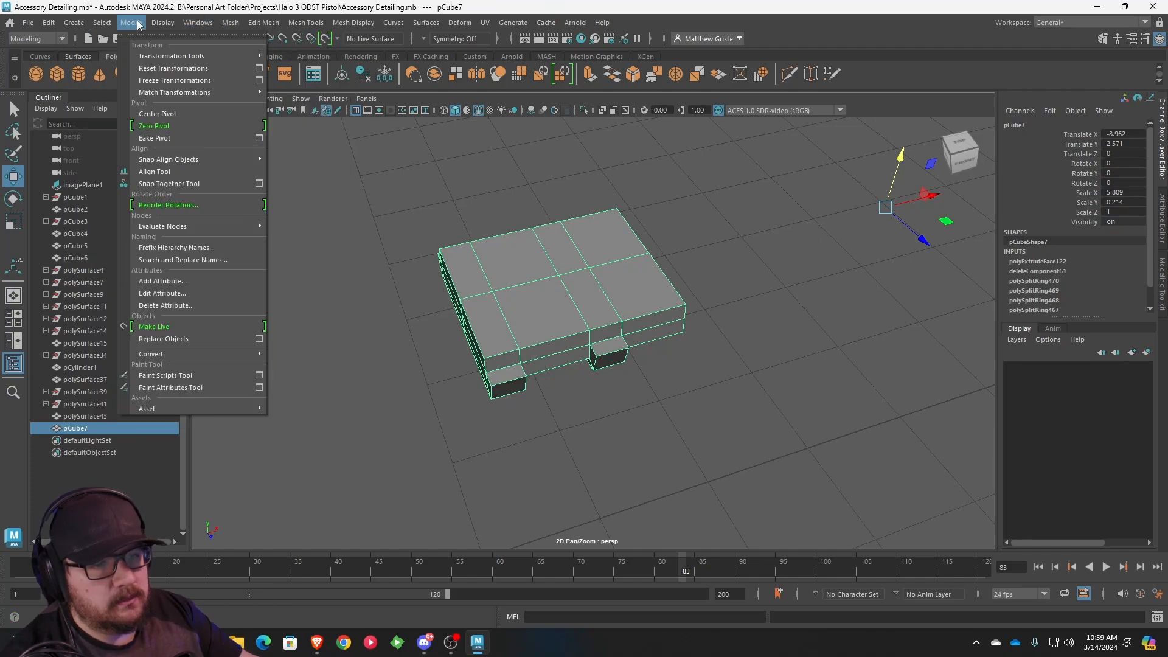
left_click(176, 114)
left_click_drag(292, 201, 821, 277, "alt")
- Duplicate the segment beside the original and delete the four upright end faces on the copy's side facing the original
key("ctrl+d")
left_click_drag(665, 253, 579, 352, "alt")
right_click_drag(579, 353, 578, 374)
left_click(542, 397)
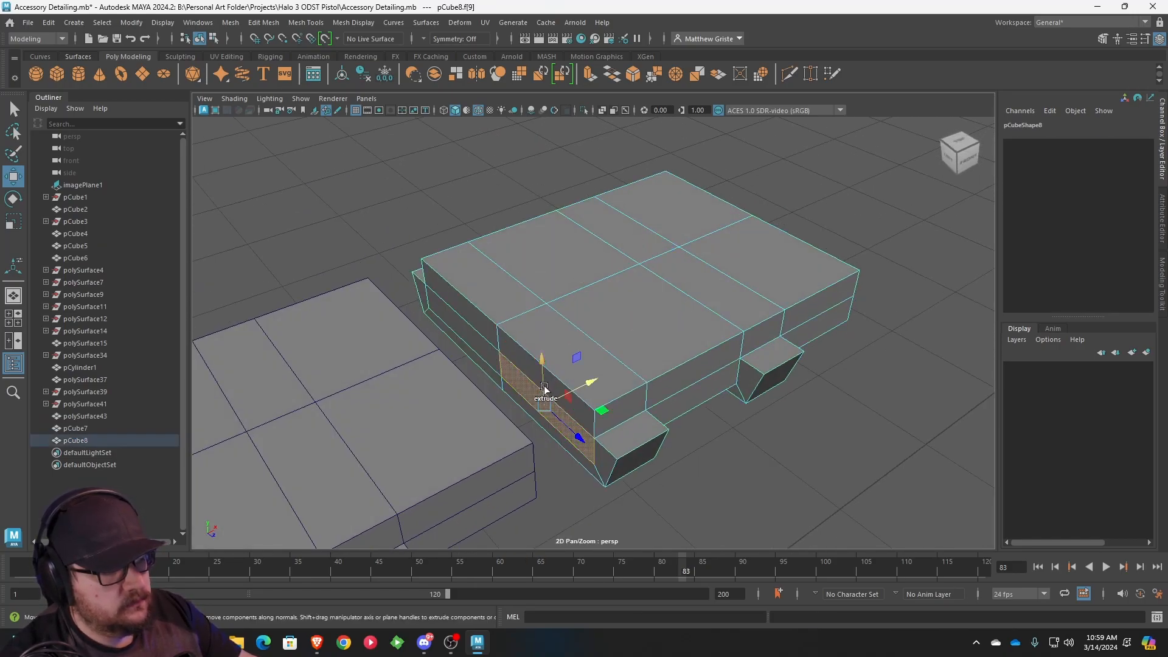
left_click(512, 358, "shift")
left_click(487, 350, "shift")
left_click(485, 323, "shift")
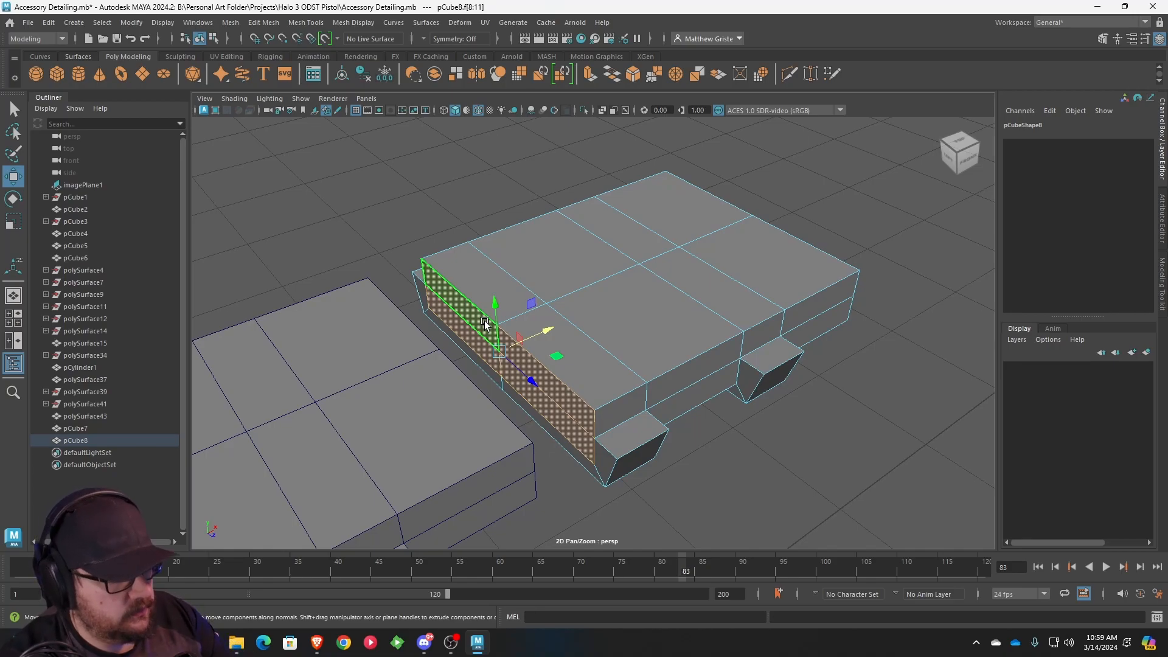
key("Delete")
- Move the duplicate segment flush against the original's open end, at about X -7.80
left_click_drag(484, 323, 560, 309, "alt")
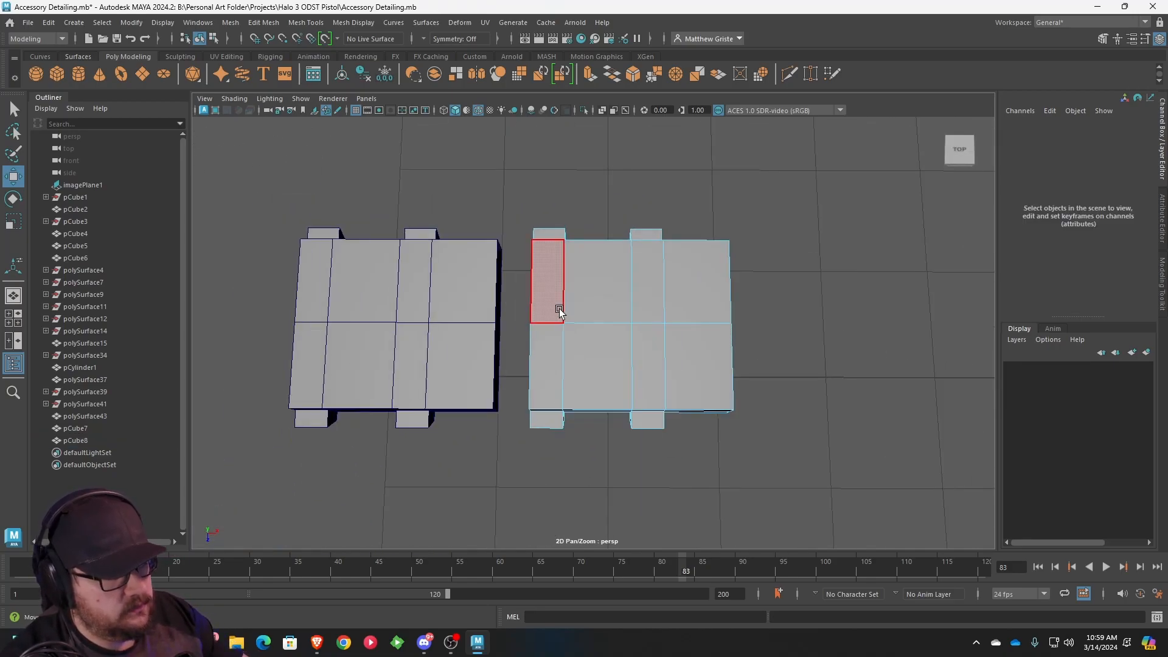
scroll(578, 319, "up", 3)
right_click_drag(578, 280, 629, 280)
scroll(601, 313, "down", 3)
mouse_move(669, 328)
left_mouse_down()
mouse_move(633, 323)
mouse_move(642, 331)
mouse_move(654, 316)
left_mouse_up()
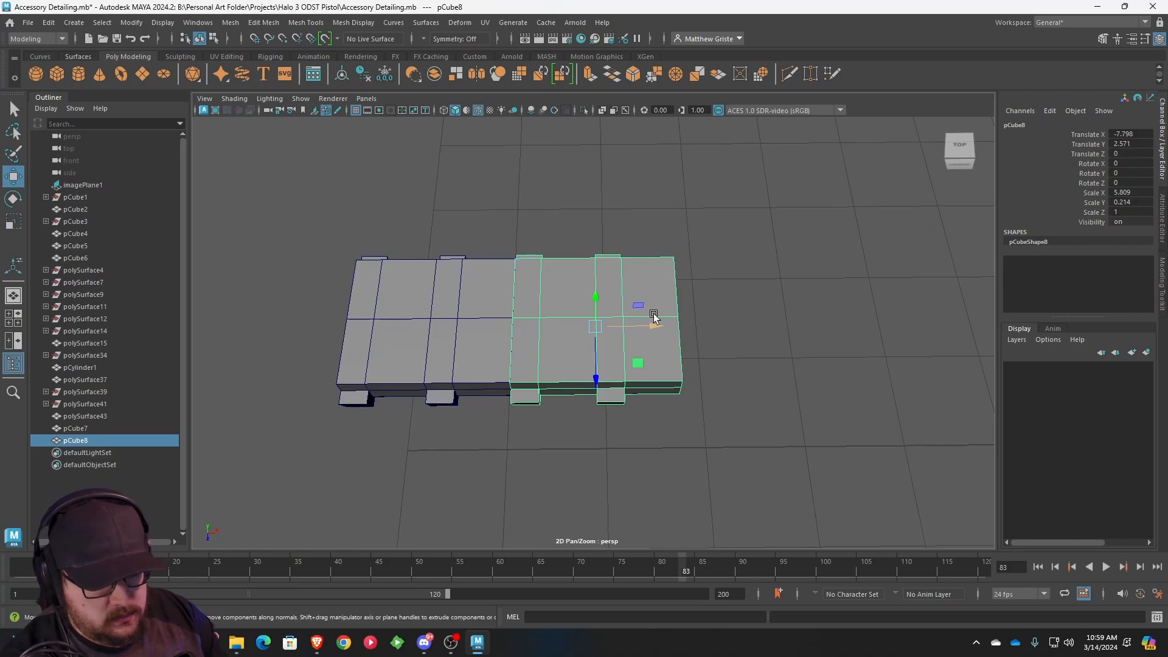
- Duplicate the segment twice, lining the copies up end to end at about X -6.64 and X -5.47
key("ctrl+d")
left_click_drag(654, 323, 815, 316)
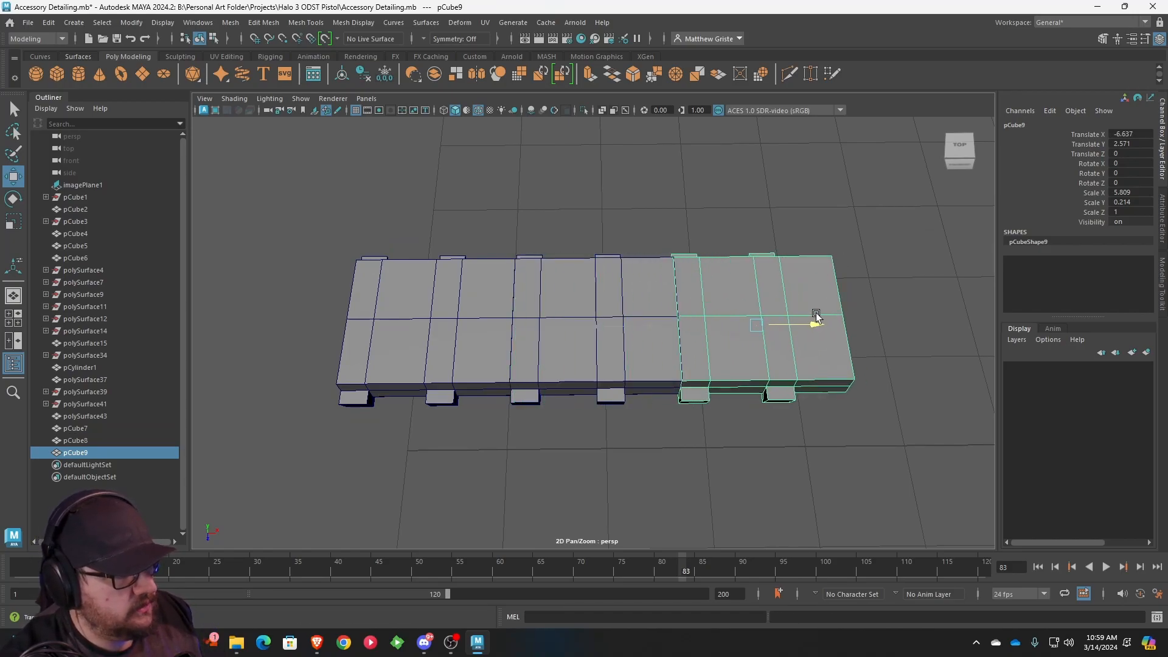
key("ctrl+d")
scroll(664, 336, "down", 4)
left_click_drag(626, 342, 682, 356)
scroll(711, 341, "down", 3)
scroll(680, 348, "up", 5)
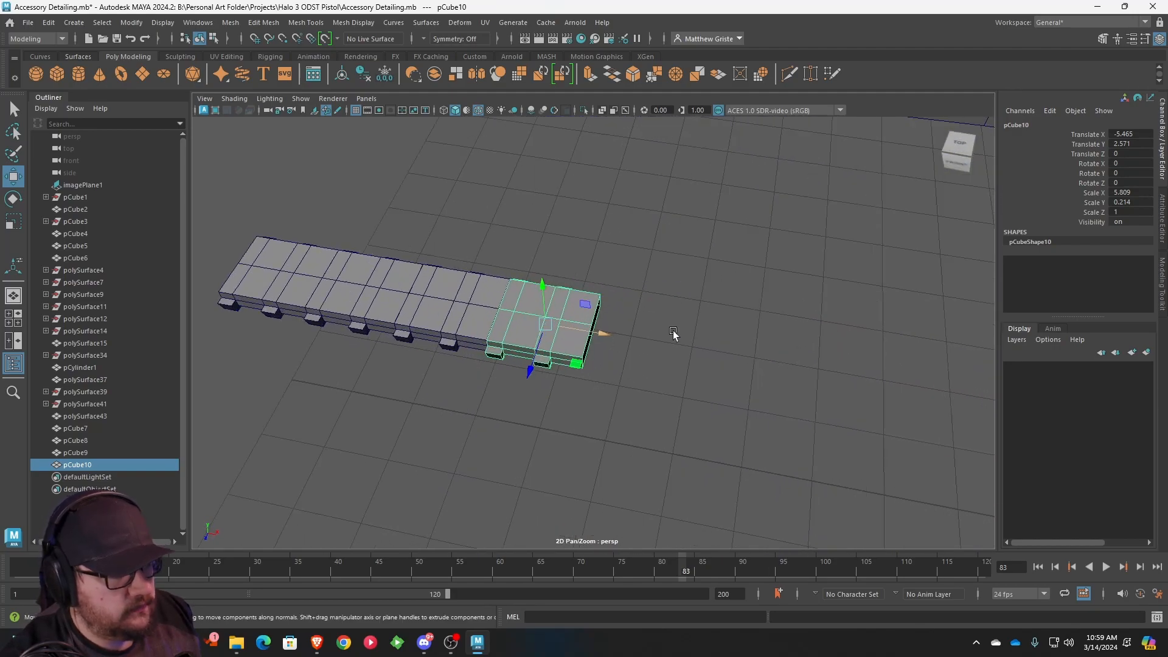
- Add three more duplicates to the end of the ribbed strip, placing the last one at about X -1.98
key("ctrl+d")
left_click_drag(608, 333, 705, 375)
key("ctrl+d")
scroll(709, 377, "up", 5)
left_click_drag(782, 334, 757, 334, "alt")
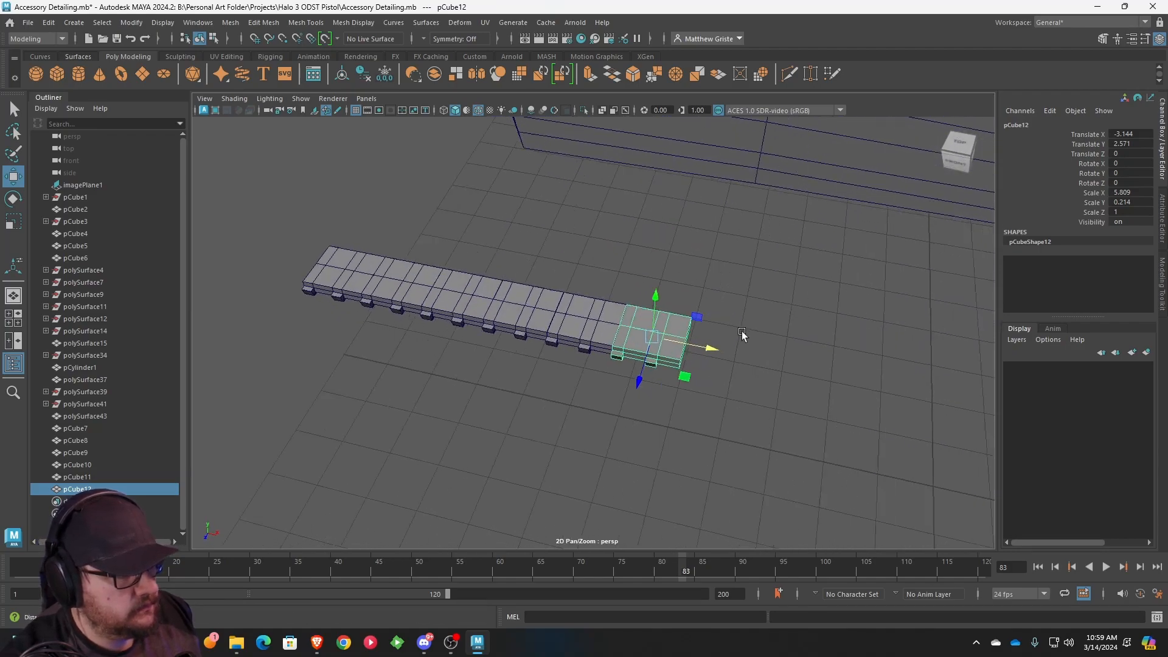
middle_click_drag(757, 334, 710, 328, "alt")
scroll(710, 341, "up", 2)
key("ctrl+d")
left_click_drag(706, 345, 802, 364)
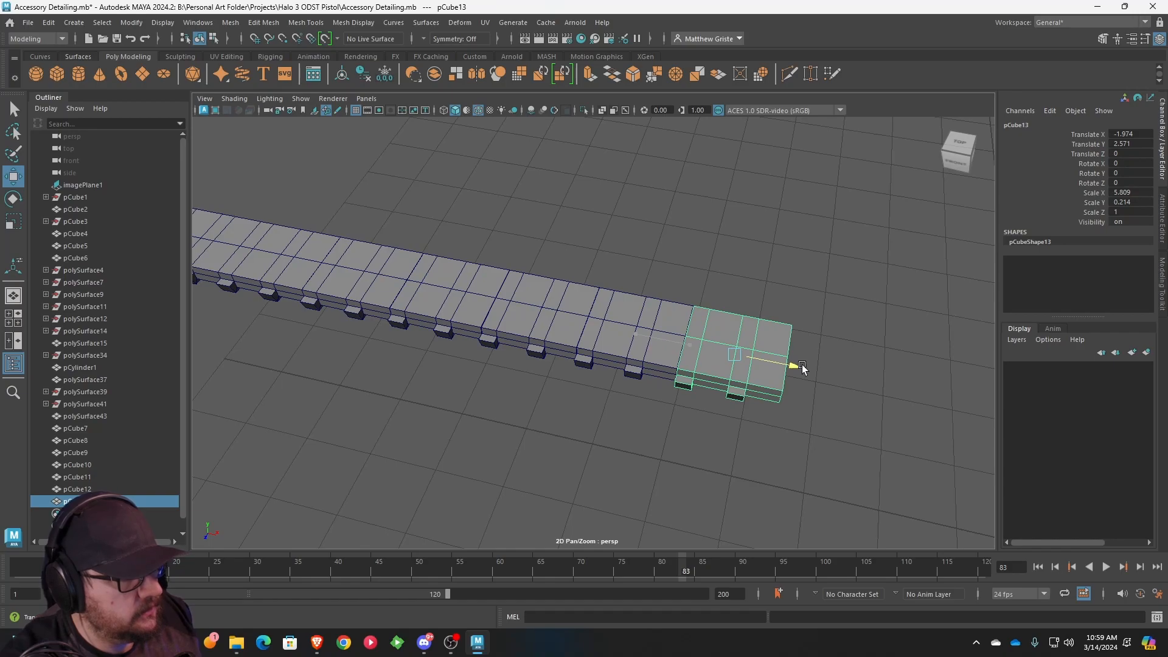
scroll(735, 400, "down", 5)
left_click_drag(735, 399, 730, 435, "alt")
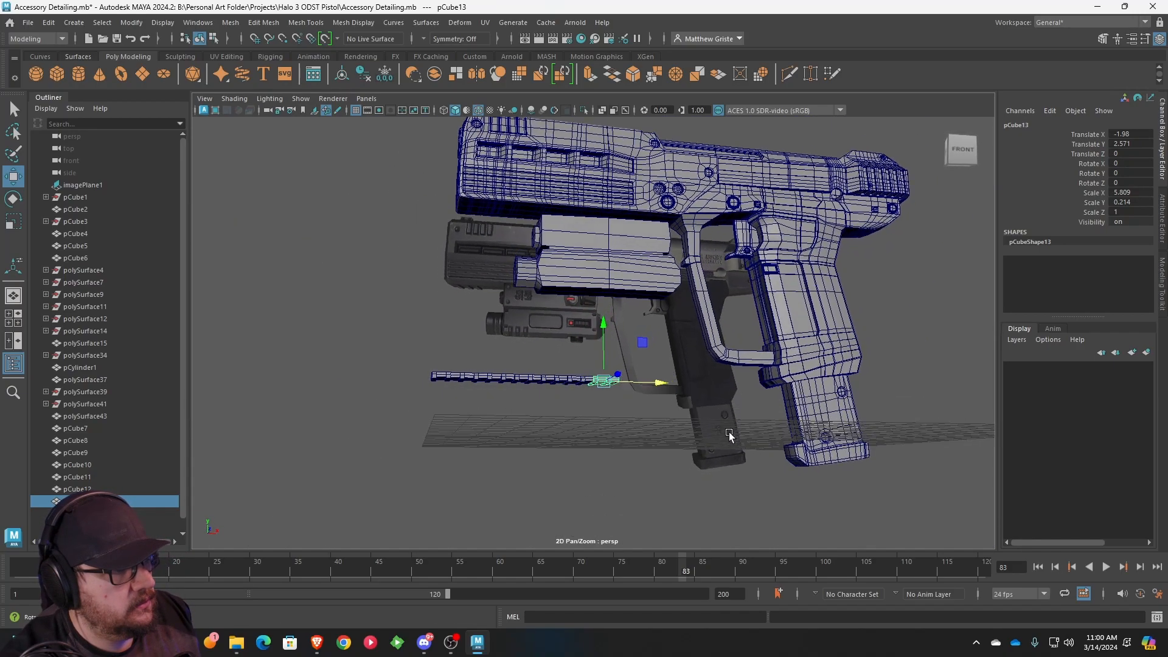
- Add a last duplicate segment at about X -0.815 and combine all the strip's segments into one mesh
scroll(706, 456, "up", 6)
left_click_drag(728, 326, 783, 352, "alt")
scroll(559, 307, "down", 5)
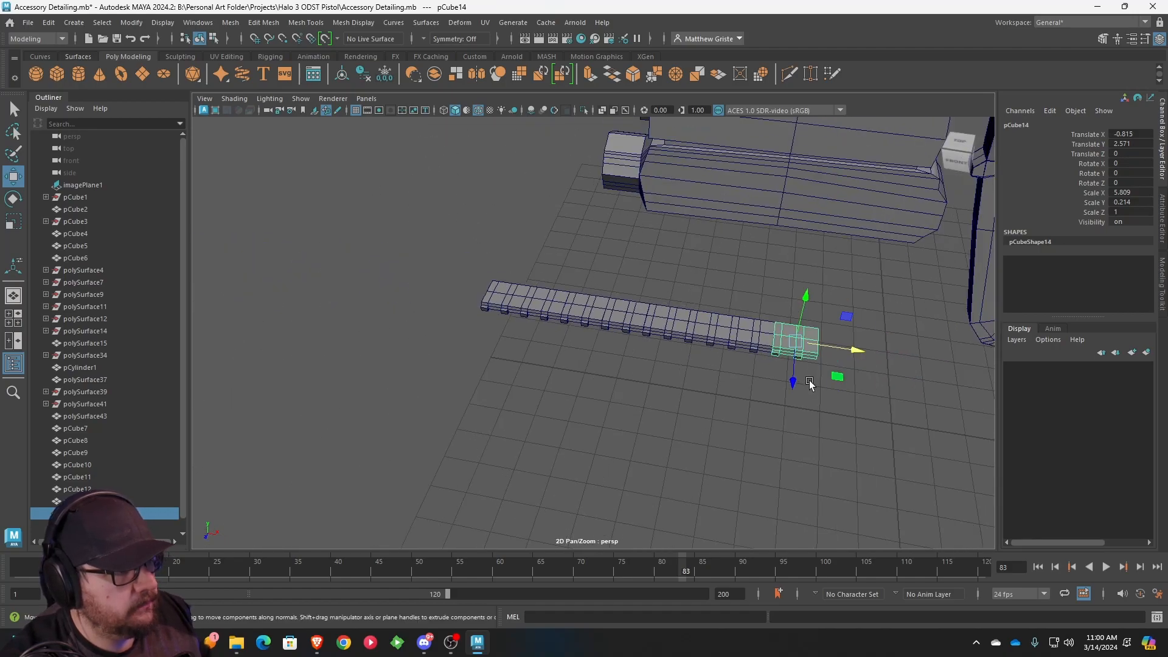
left_click_drag(559, 306, 409, 274)
left_click(232, 24)
left_click(247, 68)
- Sew the border edges at the first seam between the strip's segments, using a tolerance of 0.3
scroll(457, 302, "up", 5)
left_click_drag(458, 302, 554, 295, "alt")
middle_click_drag(553, 295, 809, 280, "alt")
scroll(698, 303, "up", 5)
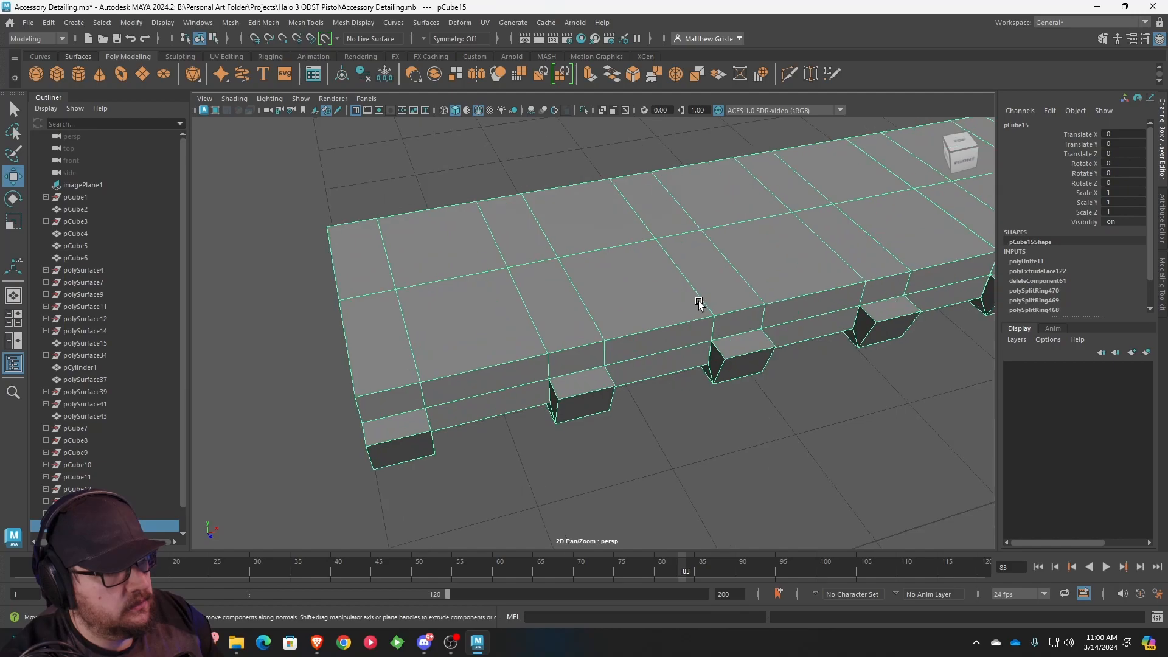
middle_click_drag(687, 302, 574, 316, "alt")
scroll(575, 316, "up", 6)
middle_click_drag(637, 294, 648, 268, "alt")
right_click(562, 293)
left_click(561, 247)
double_click(524, 286)
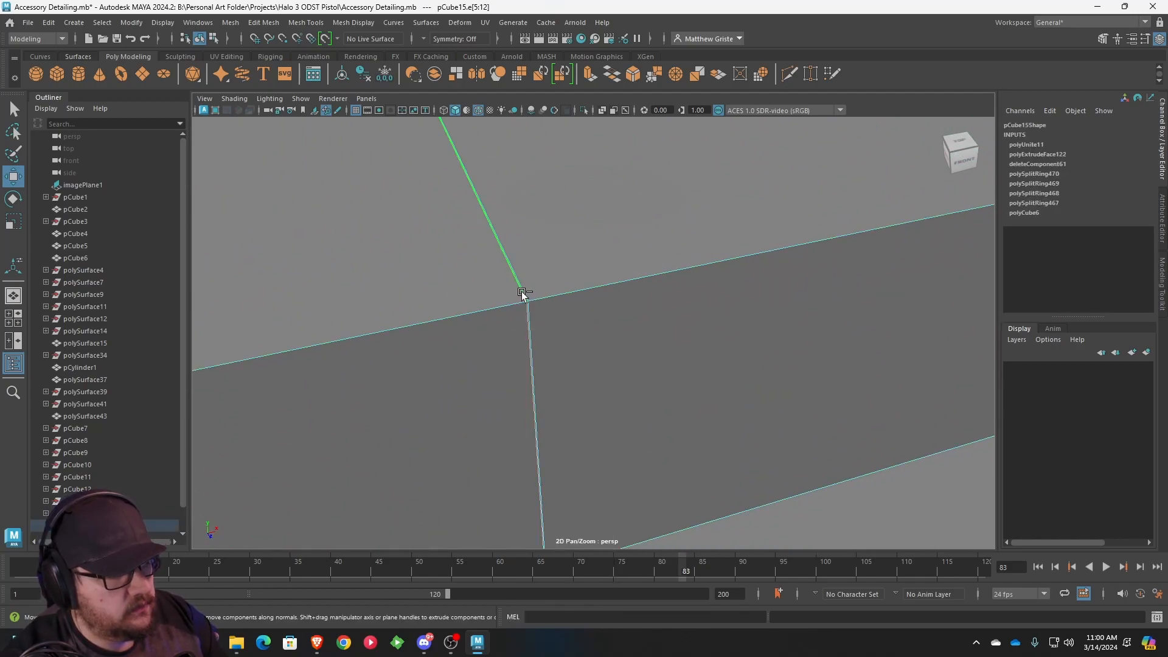
double_click(526, 293, "shift")
left_click(652, 79)
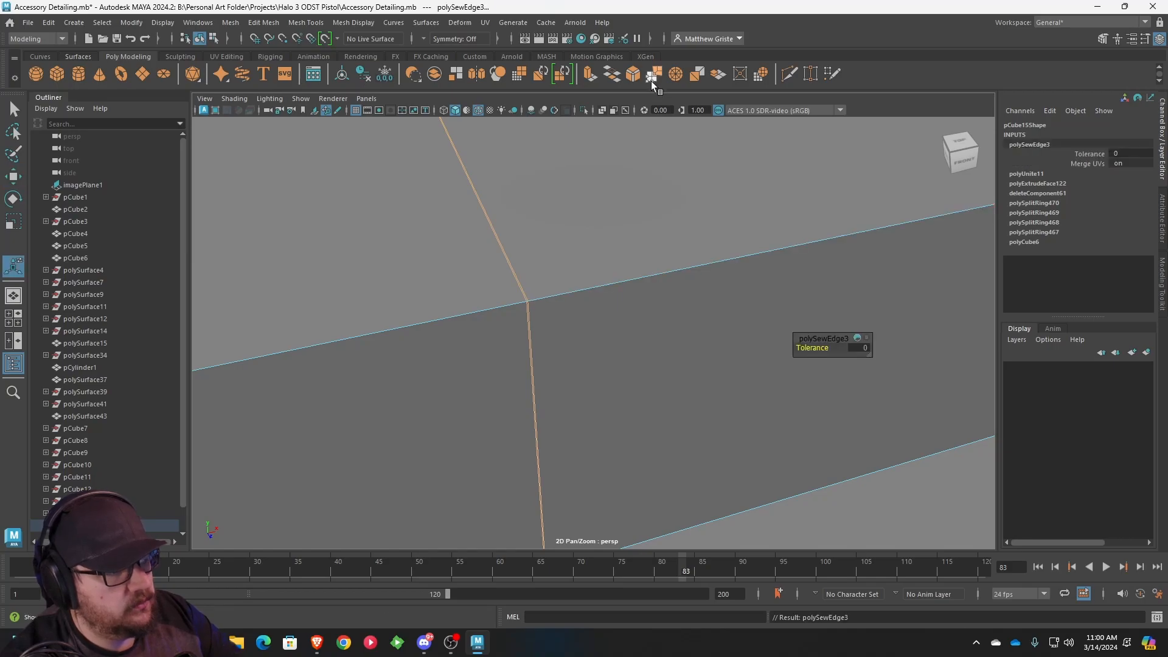
right_click_drag(785, 358, 717, 368, "alt")
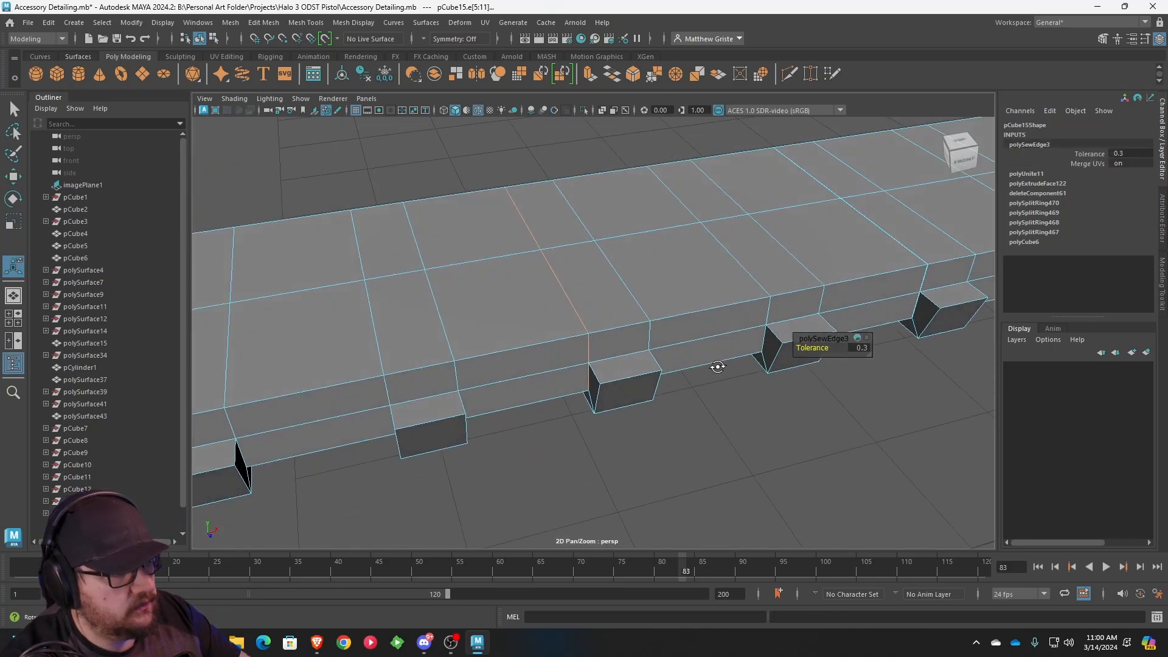
- Select the border edge loop at the second seam of the strip and sew it closed
left_click_drag(717, 367, 707, 285, "alt")
left_click_drag(513, 406, 616, 411, "alt")
middle_click_drag(616, 410, 661, 371, "alt")
left_click_drag(661, 371, 623, 323, "alt")
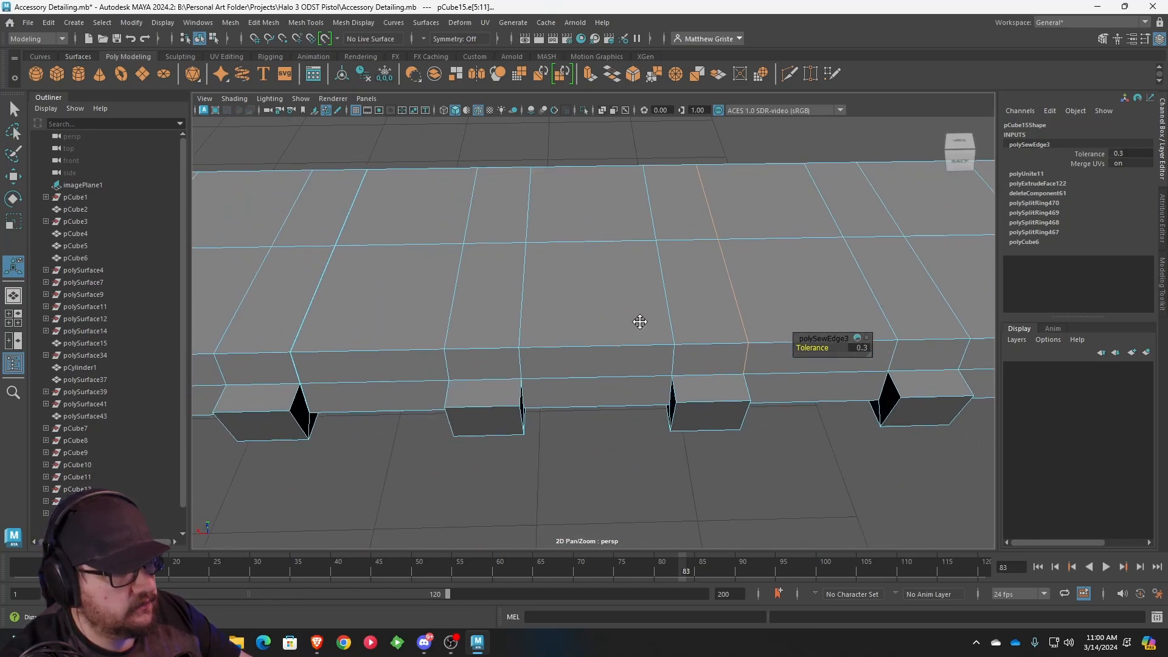
middle_click_drag(623, 323, 492, 349, "alt")
right_click_drag(493, 349, 596, 345, "alt")
middle_click_drag(511, 345, 583, 346, "alt")
scroll(575, 346, "up", 3)
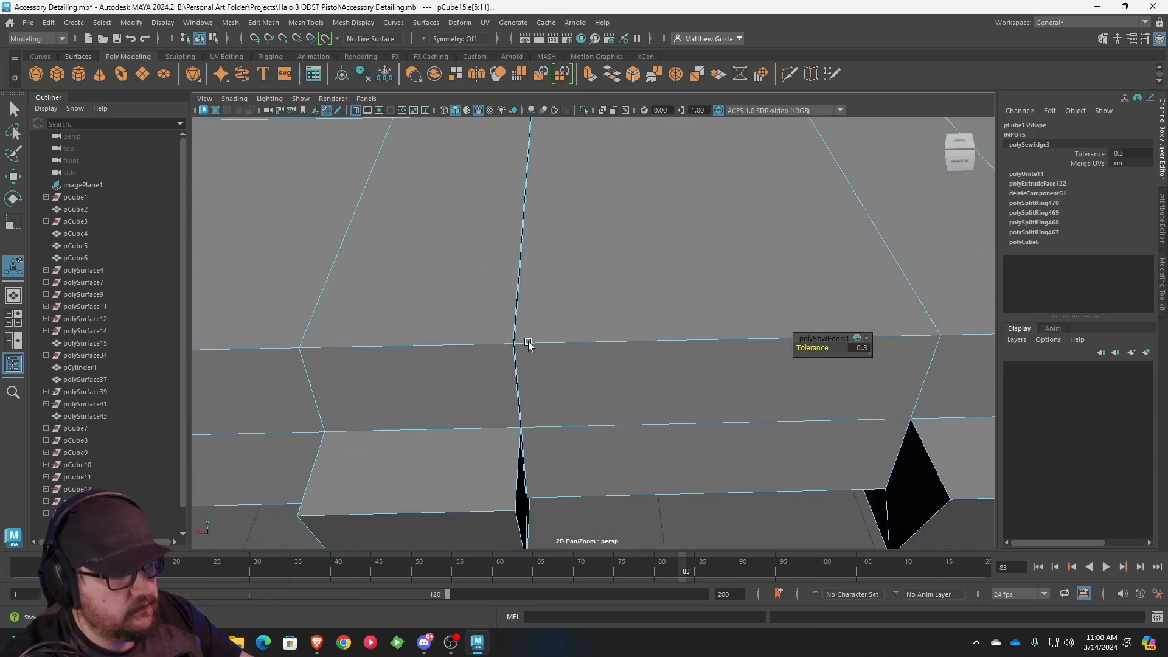
scroll(517, 340, "up", 2)
double_click(486, 335)
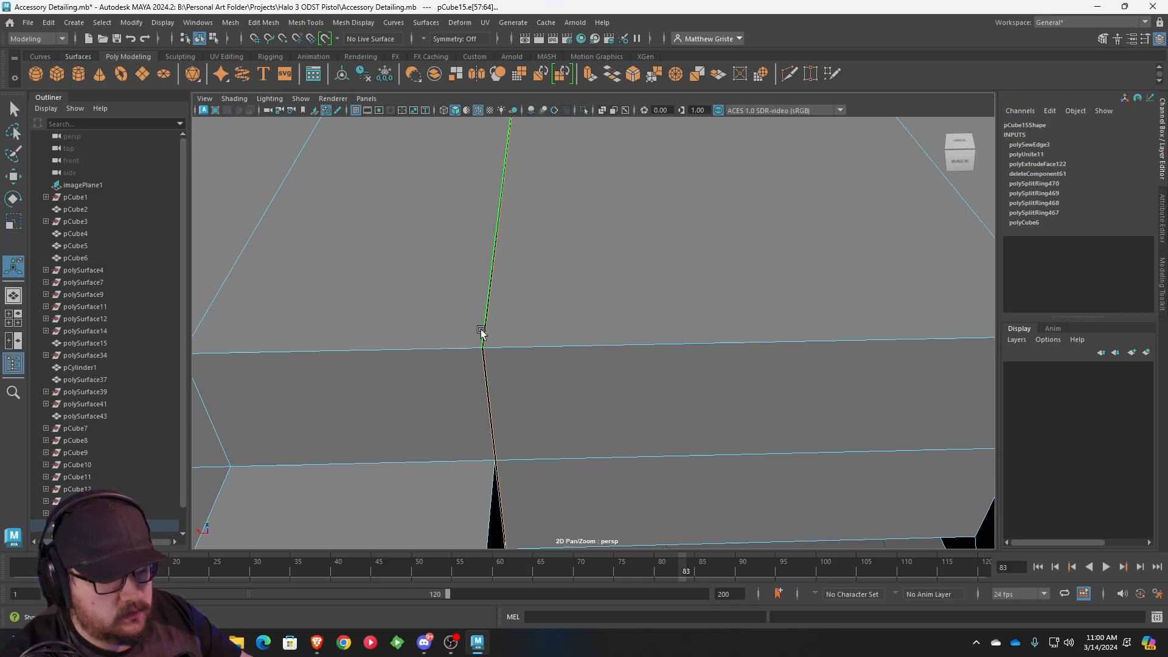
key("g")
left_click_drag(816, 348, 840, 347)
- Sew the border edges at the strip's third seam with a tolerance of 1
scroll(747, 350, "down", 4)
middle_click_drag(784, 352, 815, 347, "alt")
scroll(604, 331, "down", 3)
scroll(552, 310, "up", 5)
double_click(535, 301)
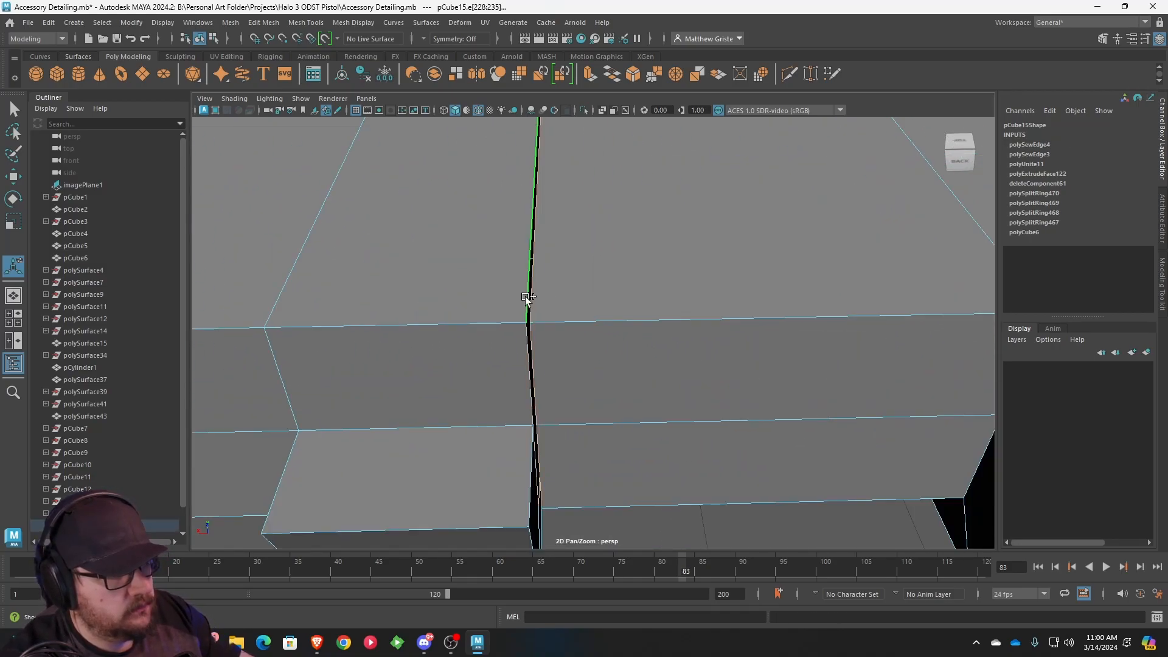
key("g")
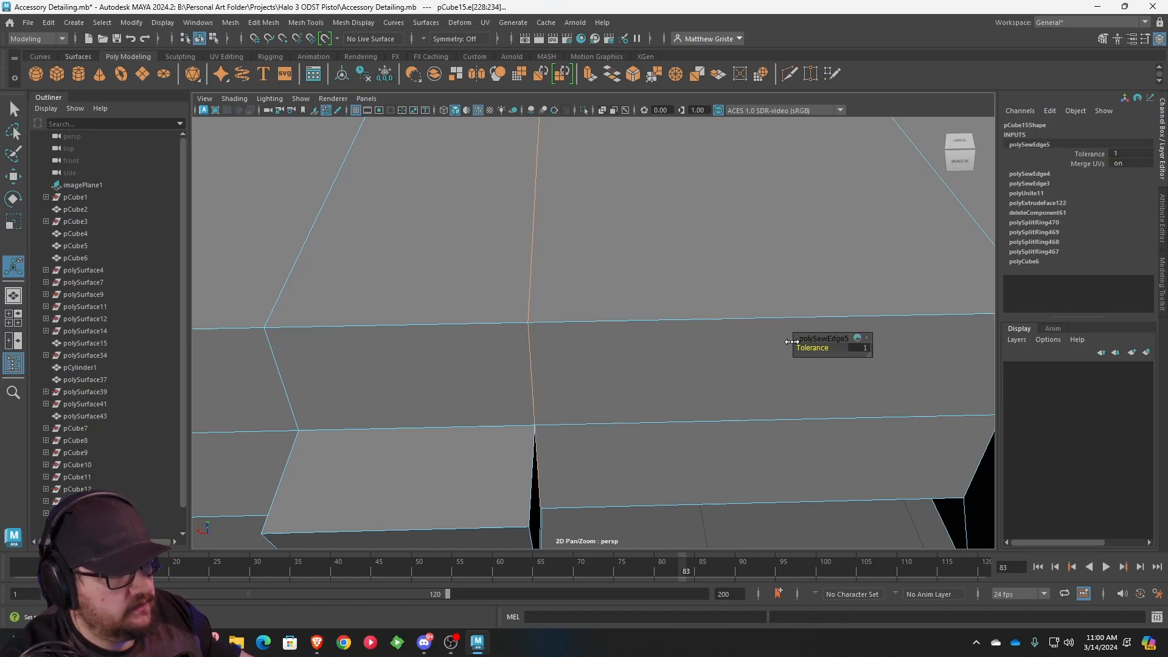
- Sew the border edges at the strip's fourth seam with a tolerance of 0.3
scroll(589, 361, "down", 5)
middle_click_drag(589, 362, 776, 383, "alt")
scroll(776, 383, "up", 2)
scroll(566, 363, "down", 2)
scroll(668, 356, "up", 5)
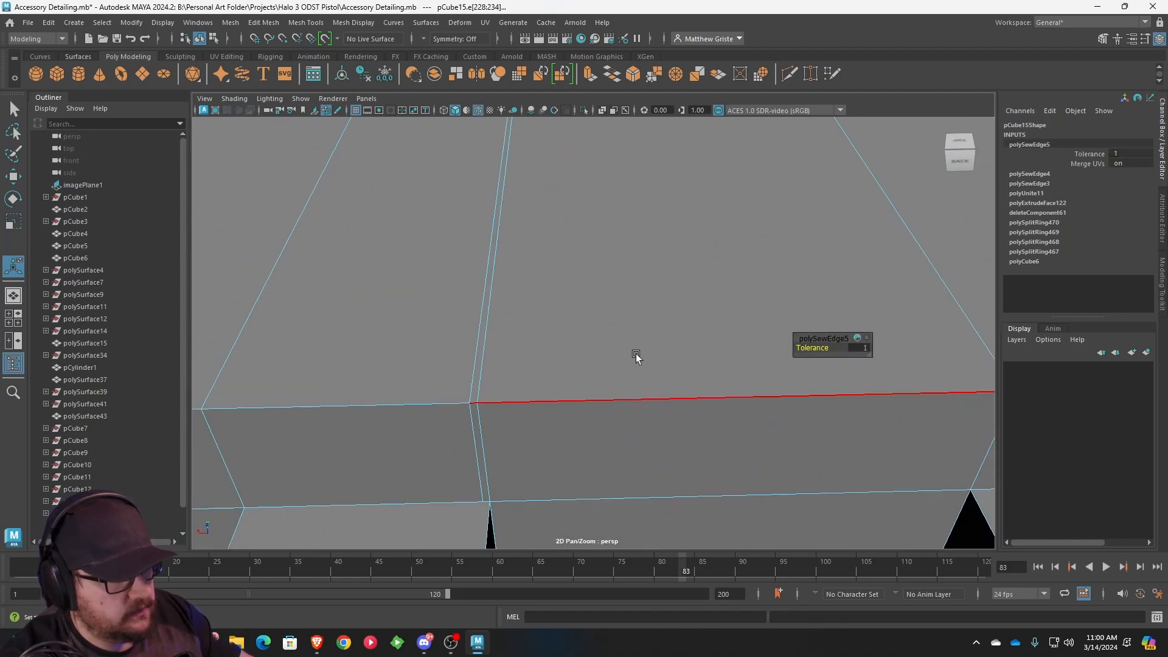
double_click(484, 365)
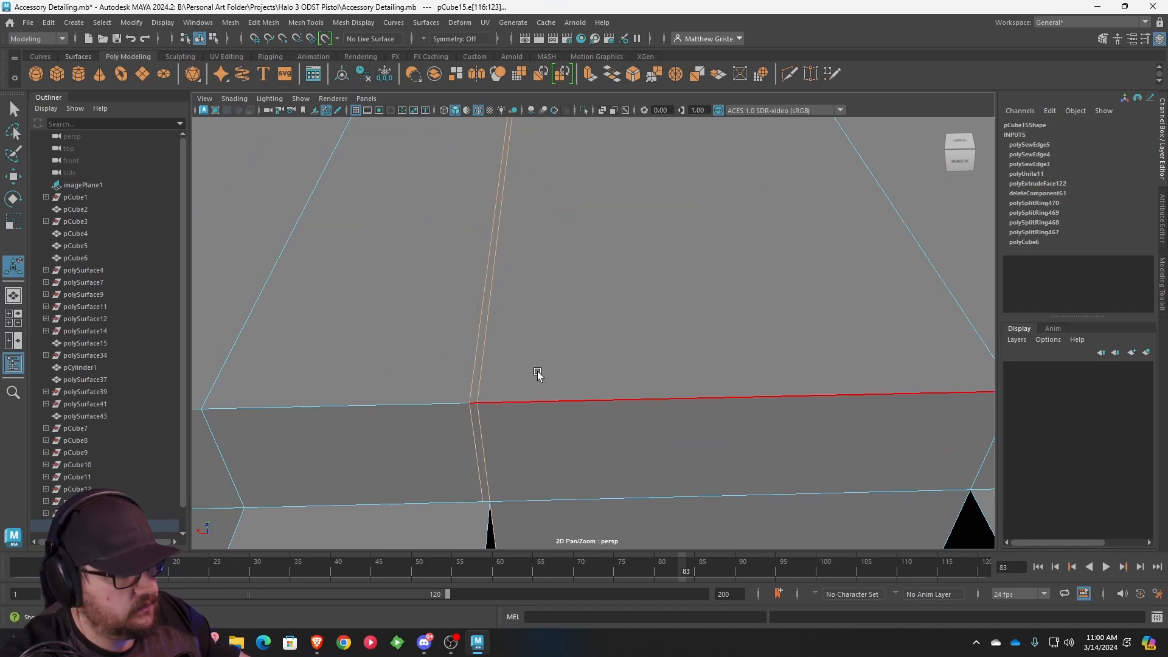
middle_click_drag(538, 375, 574, 334, "alt")
key("g")
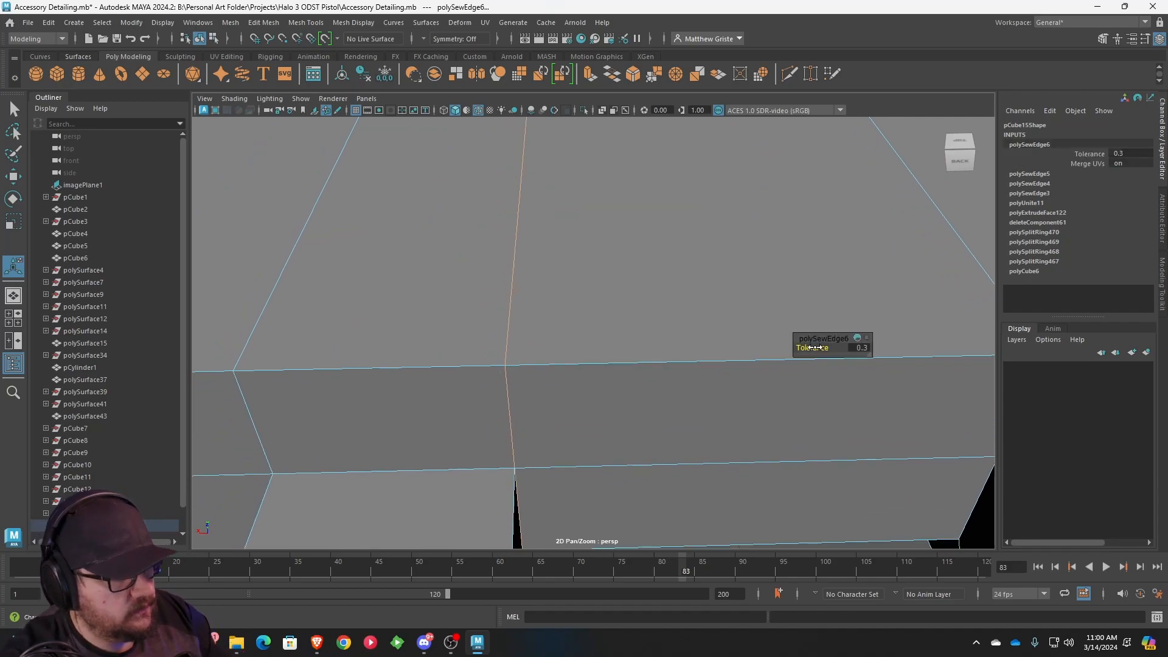
- Select both border edge loops at the strip's fifth seam and sew them with a tolerance of 1
scroll(727, 352, "down", 5)
scroll(704, 338, "up", 3)
mouse_move(503, 331)
middle_mouse_down("alt")
mouse_move(704, 337)
mouse_move(511, 337)
middle_mouse_up("alt")
scroll(605, 344, "up", 2)
double_click(511, 339)
double_click(506, 336, "shift")
key("g")
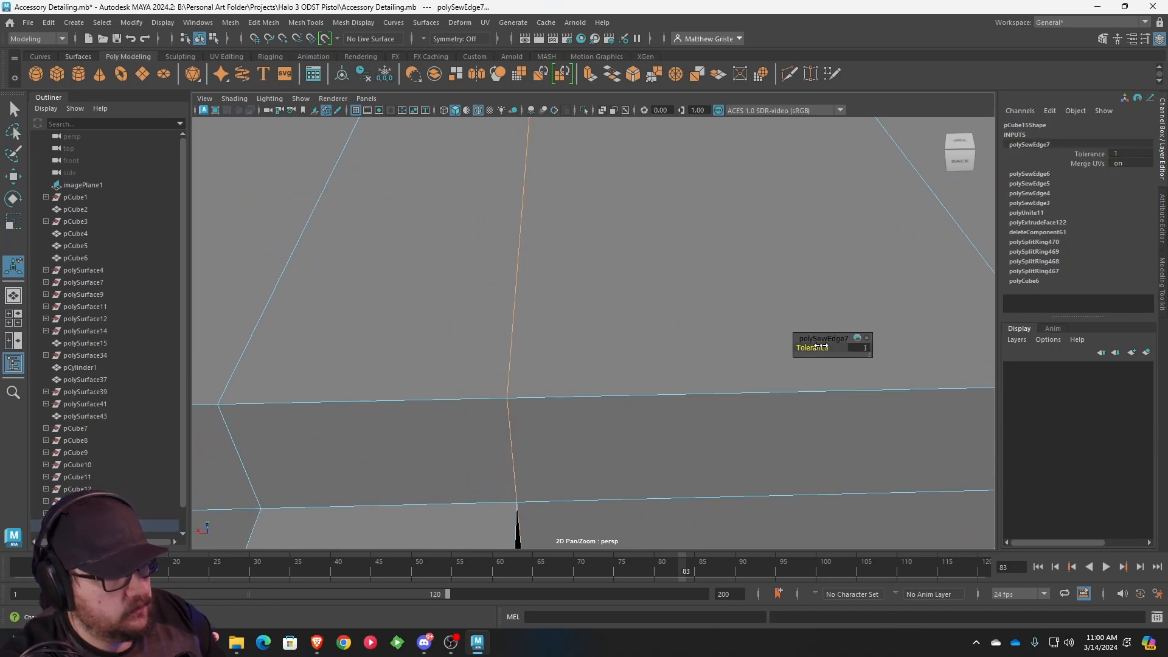
- Select both border edge loops at the strip's sixth seam and sew them with a tolerance of 0.7
right_click_drag(821, 345, 492, 345, "alt")
middle_click_drag(491, 345, 730, 338, "alt")
middle_click_drag(538, 343, 403, 338, "alt")
right_click_drag(402, 338, 560, 344, "alt")
middle_click_drag(394, 344, 535, 341, "alt")
scroll(538, 339, "up", 2)
double_click(539, 338)
double_click(596, 341, "shift")
key("g")
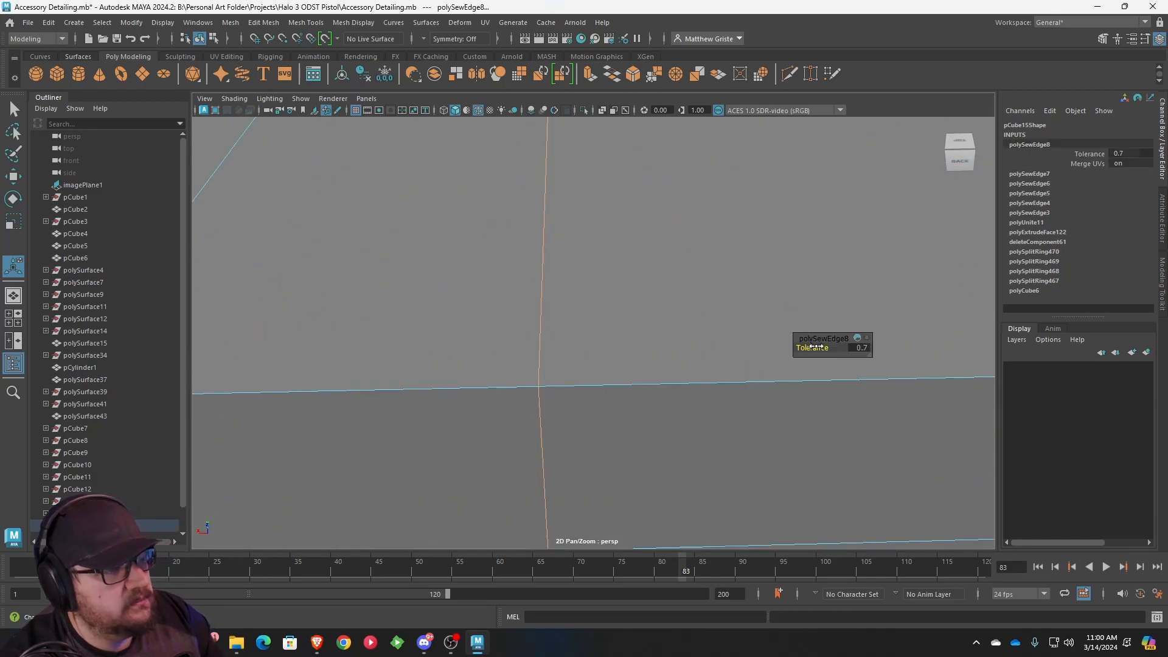
- Sew the border edges at the strip's seventh seam with a tolerance of 0.6
scroll(790, 348, "down", 5)
middle_click_drag(453, 363, 621, 355, "alt")
middle_click_drag(495, 352, 572, 373, "alt")
scroll(683, 355, "up", 4)
scroll(569, 374, "up", 4)
double_click(430, 398)
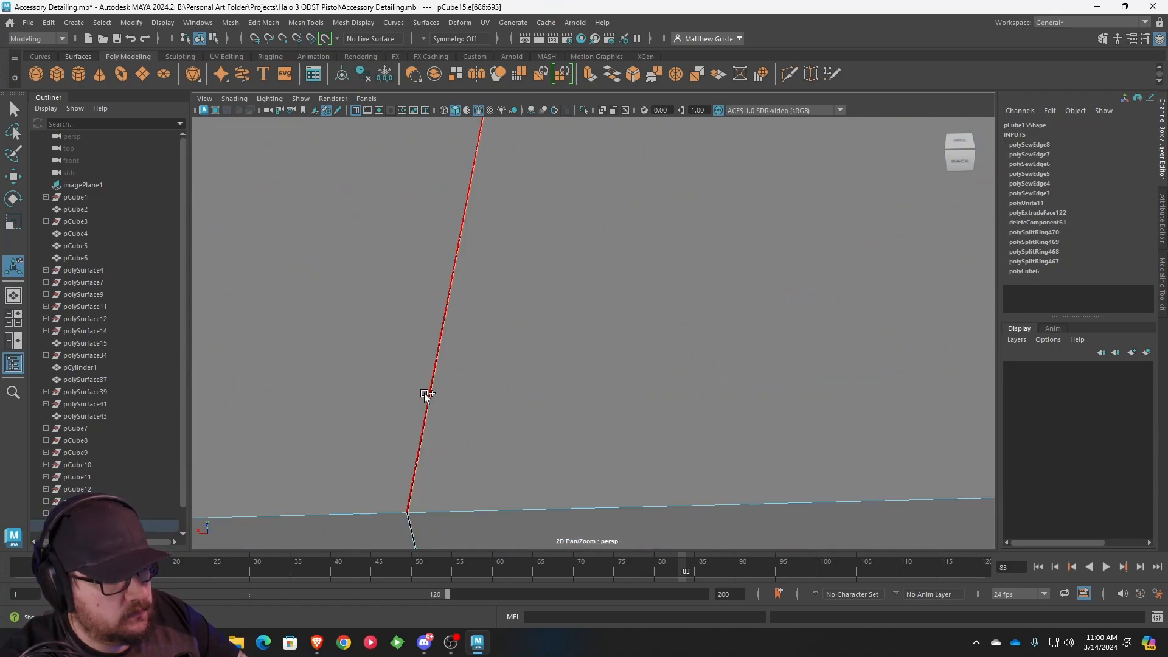
key("g")
left_click_drag(811, 349, 817, 348)
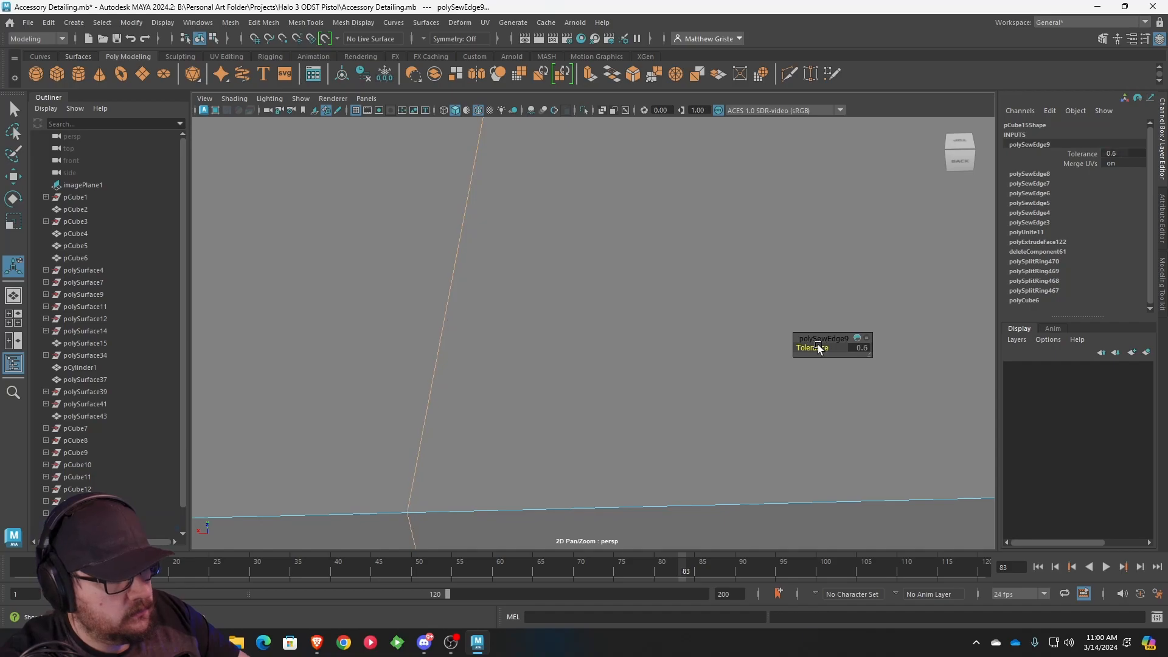
- Close the strip's open end by bridging the two upper border edges with the two lower ones
scroll(699, 371, "down", 5)
scroll(678, 391, "down", 5)
left_click_drag(649, 381, 576, 328, "alt")
right_click_drag(574, 281, 573, 248)
left_click_drag(567, 316, 516, 330, "alt")
left_click(508, 366)
left_click(514, 418, "shift")
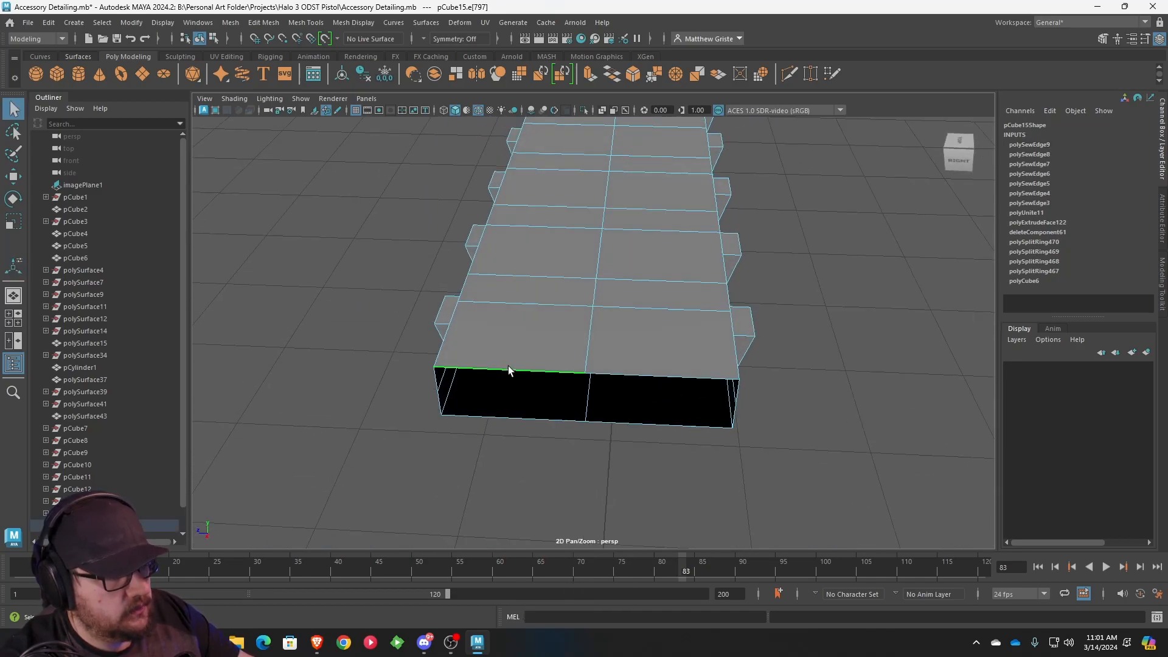
left_click(652, 368, "shift")
left_click(633, 408, "shift")
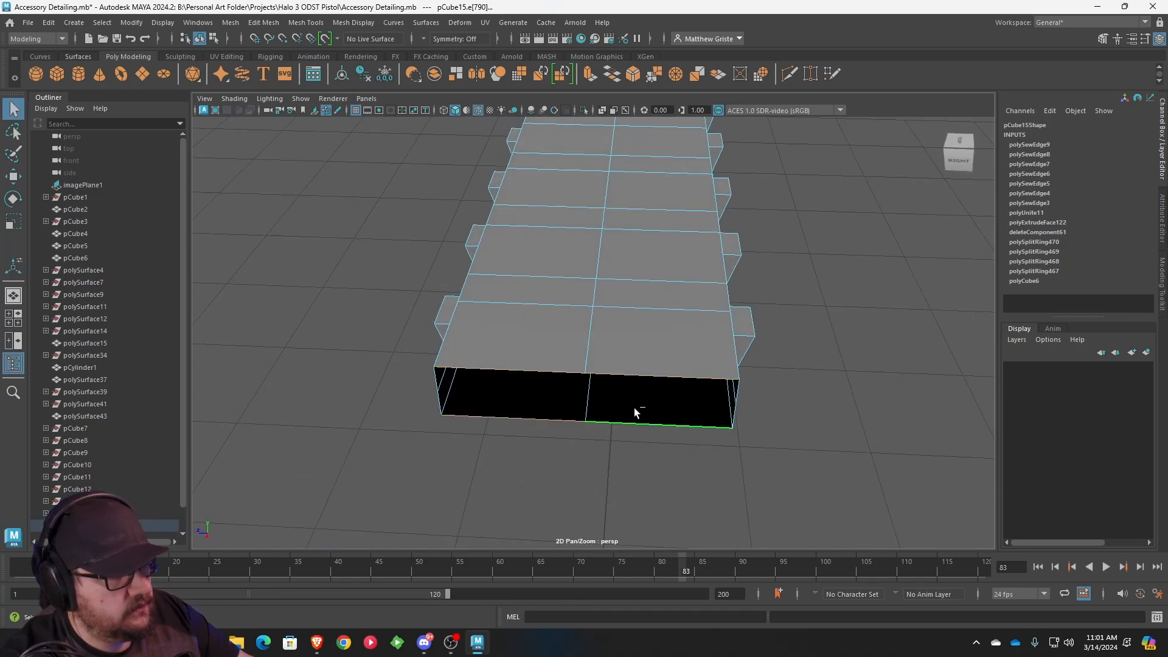
left_click(612, 74)
- Merge the mid-height vertices at both corners of the bridged end and return to object mode
left_click_drag(550, 384, 761, 313, "alt")
middle_click_drag(761, 313, 655, 332, "alt")
scroll(655, 331, "up", 3)
right_click_drag(655, 331, 602, 282)
left_click_drag(602, 282, 597, 315, "alt")
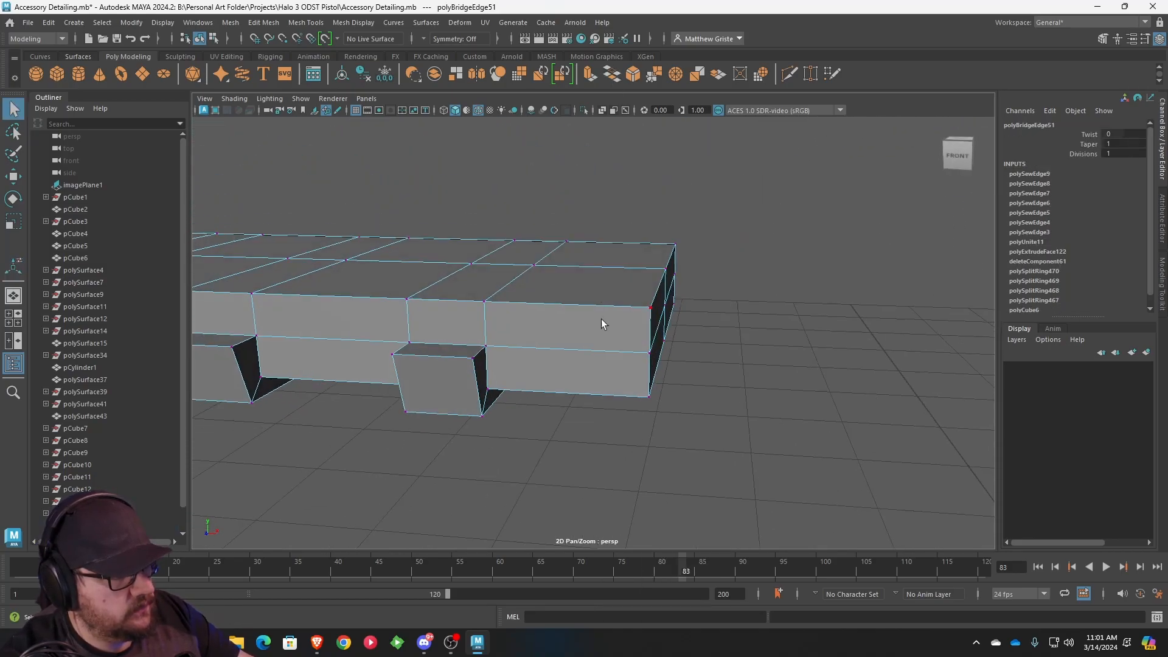
left_click_drag(655, 364, 655, 363)
left_click(654, 75)
left_click_drag(765, 236, 714, 280, "alt")
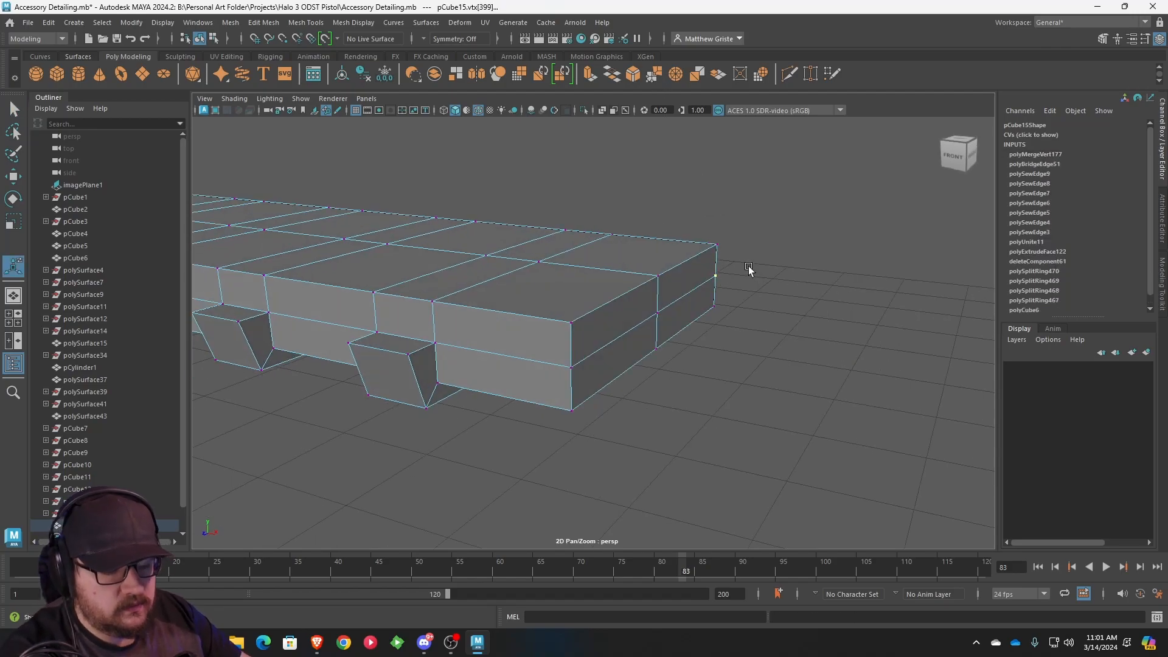
key("g")
right_click_drag(621, 278, 677, 262)
scroll(592, 300, "down", 5)
- Compare the ribbed strip with the pistol reference image and examine the ribs on its underside
left_click_drag(592, 300, 608, 285, "alt")
middle_click_drag(608, 286, 832, 327, "alt")
right_click_drag(833, 327, 589, 325, "alt")
left_click_drag(589, 325, 789, 266, "alt")
middle_click_drag(790, 266, 648, 350, "alt")
mouse_move(648, 348)
left_mouse_down("alt")
mouse_move(582, 352)
mouse_move(648, 338)
left_mouse_up("alt")
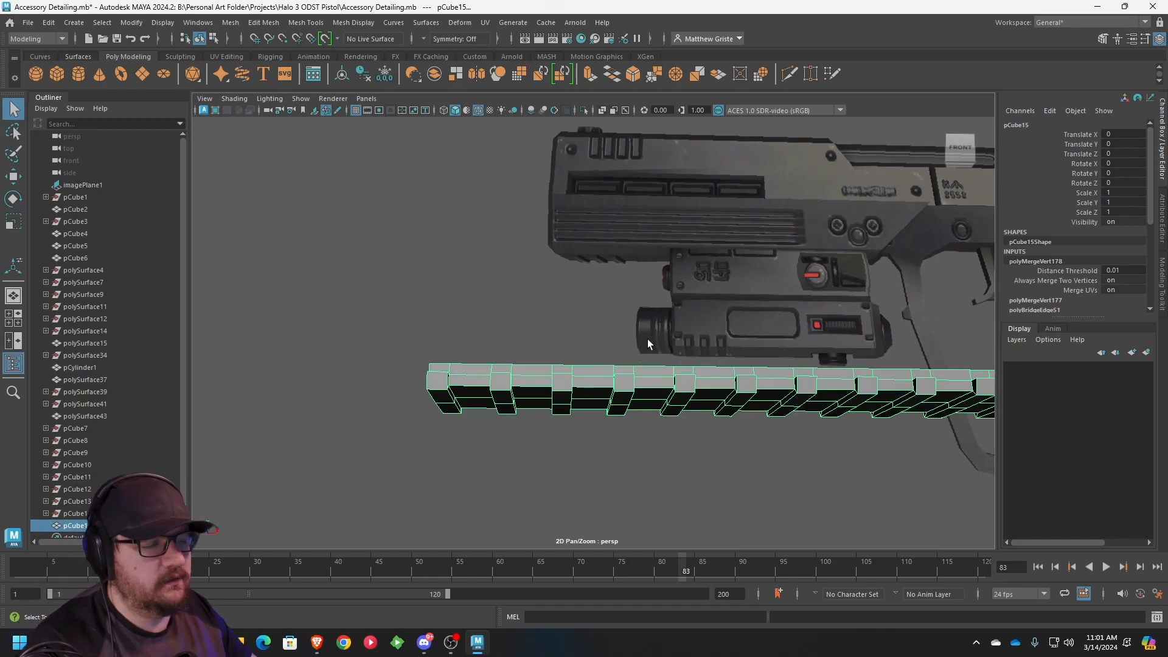
left_click_drag(601, 371, 615, 392, "alt")
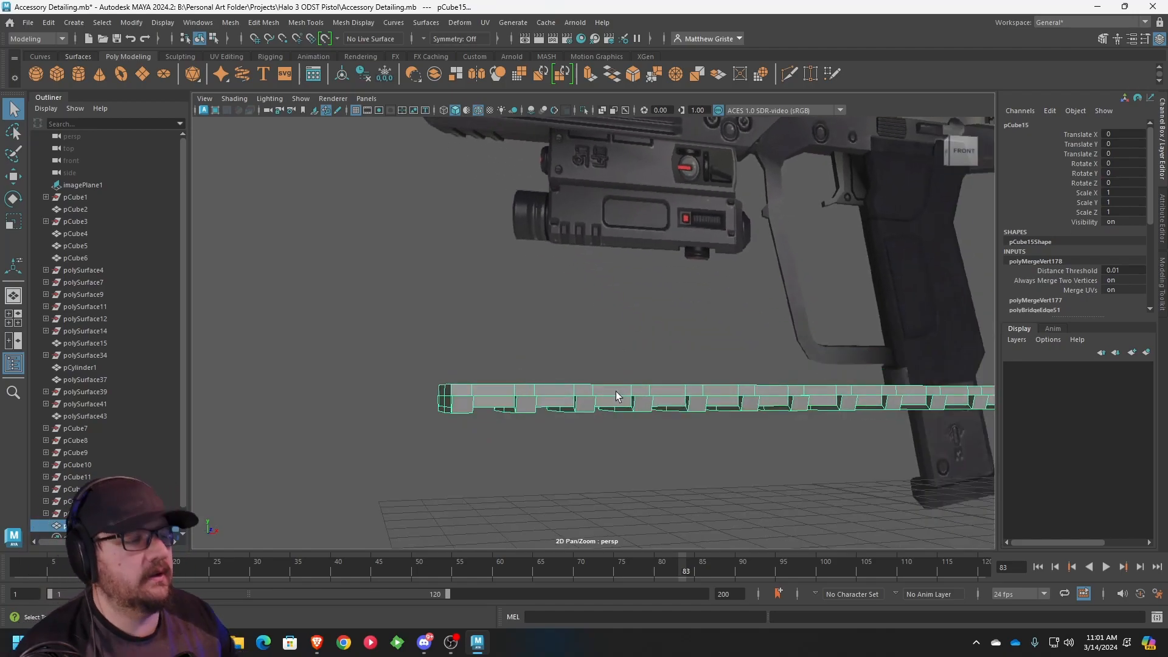
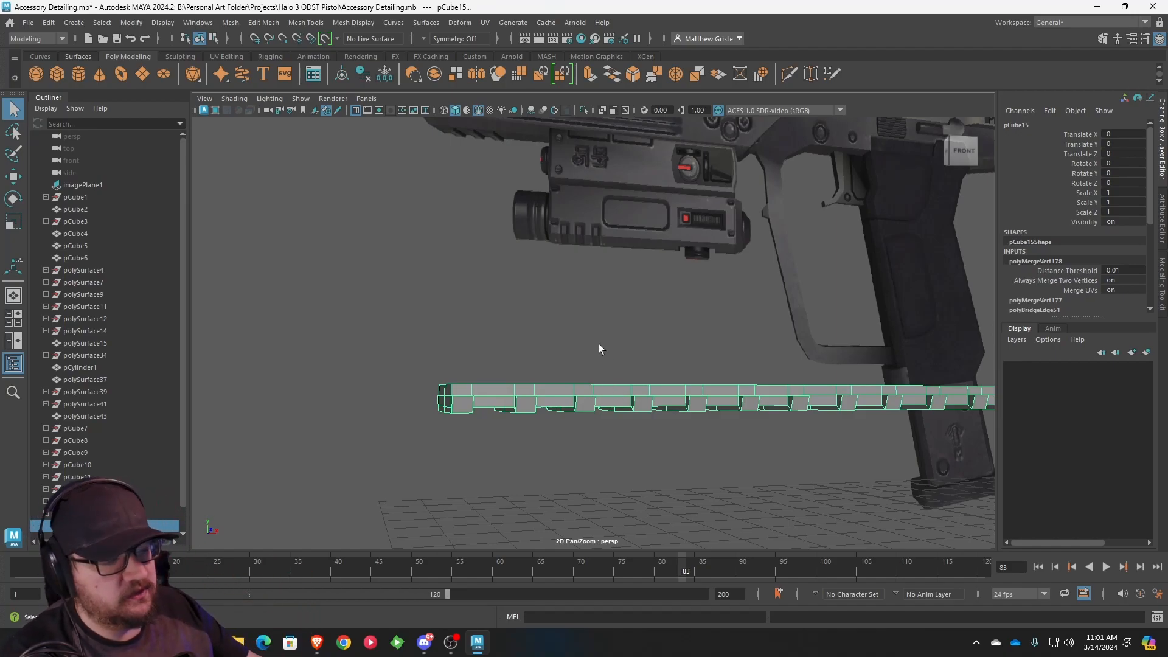
left_click_drag(598, 344, 578, 368, "alt")
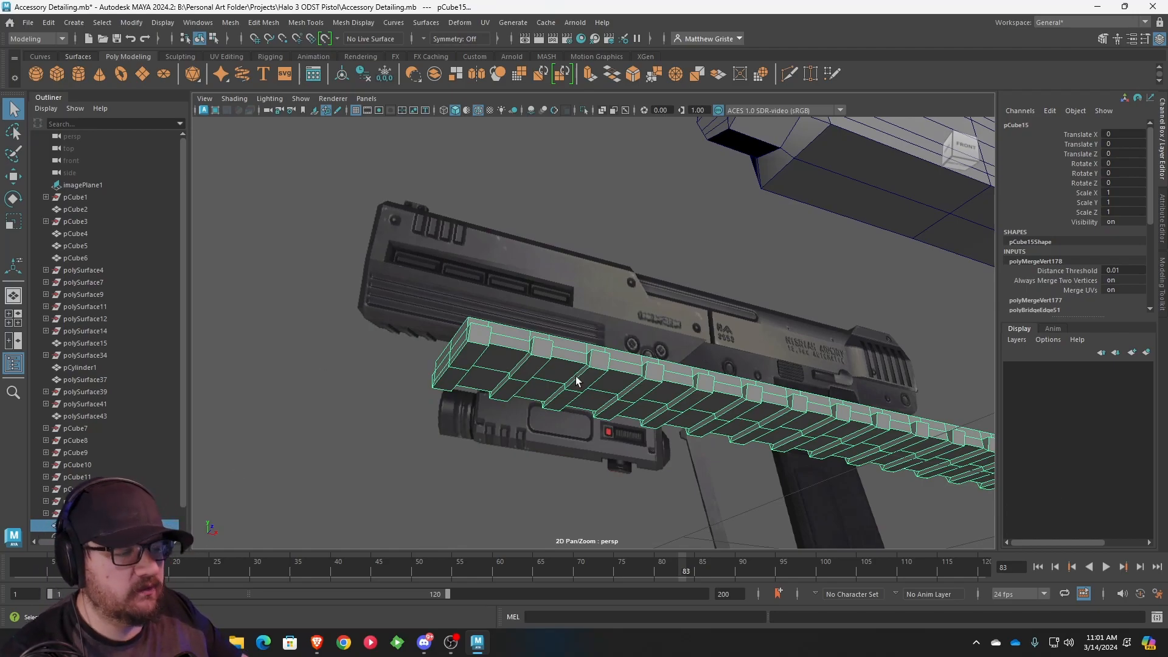
left_click_drag(817, 398, 732, 396, "alt")
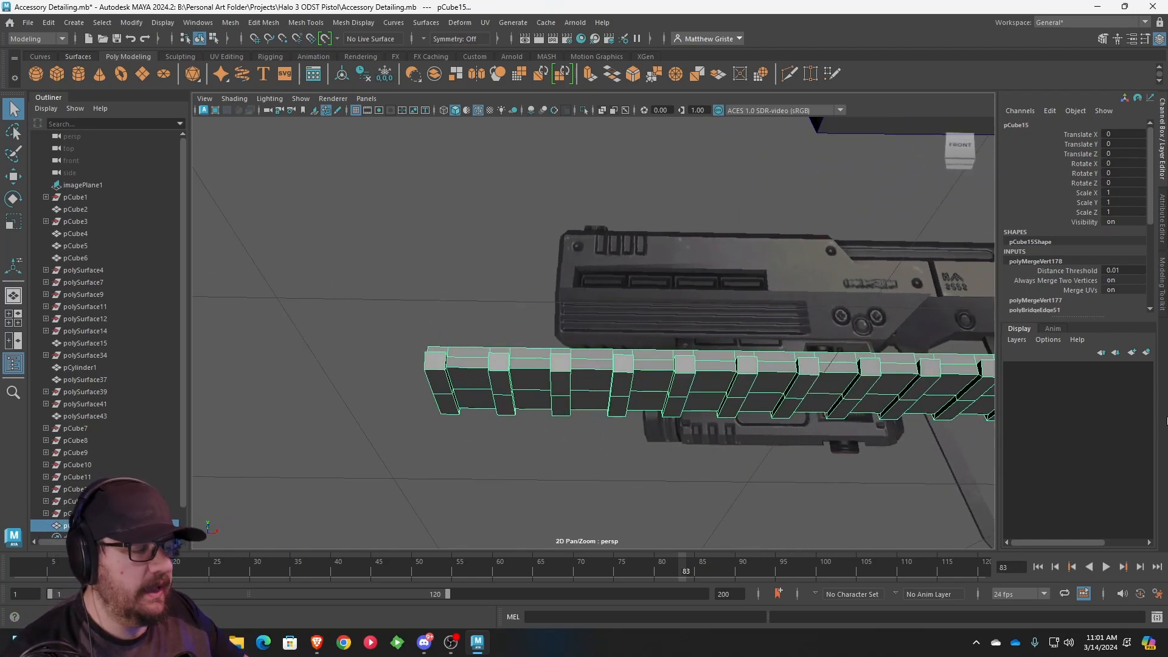
left_click_drag(495, 420, 610, 333, "alt")
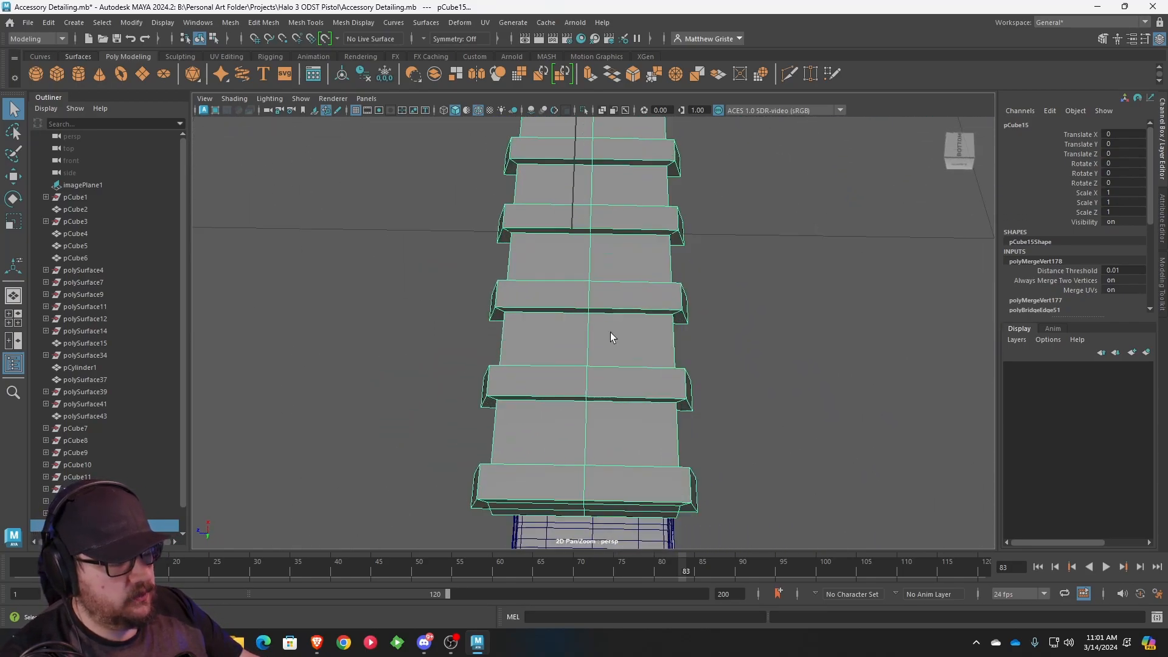
- Add offset edge loops on both sides of the centre line running along the strip's underside
left_click(316, 23)
left_click(338, 116)
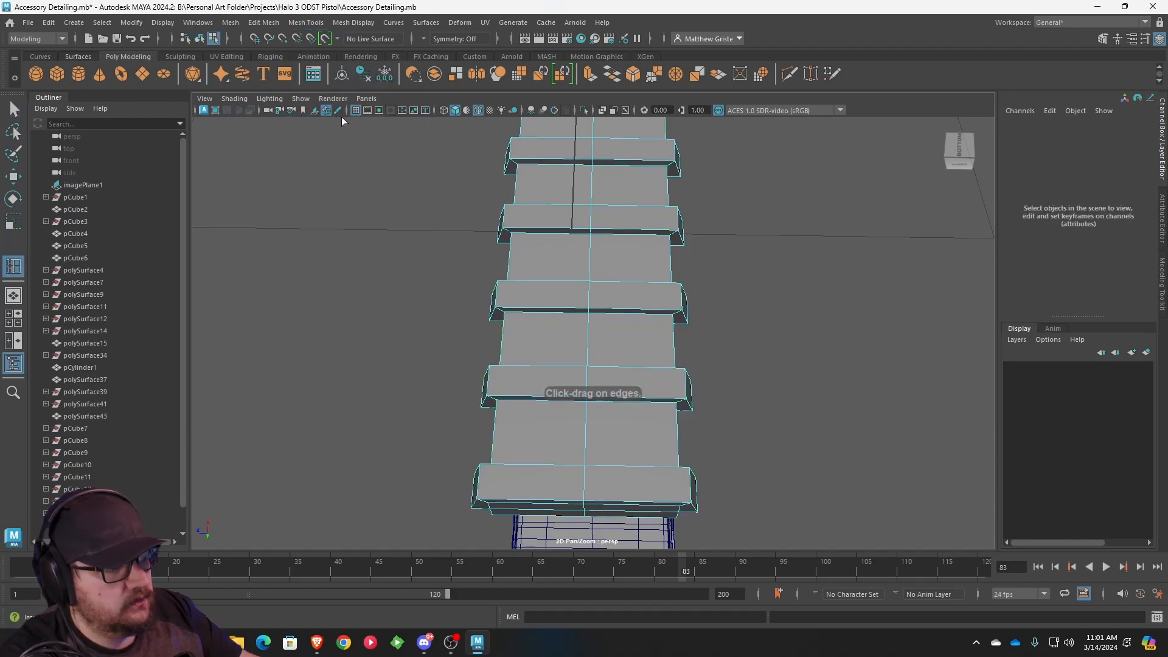
left_click(264, 23)
mouse_move(305, 24)
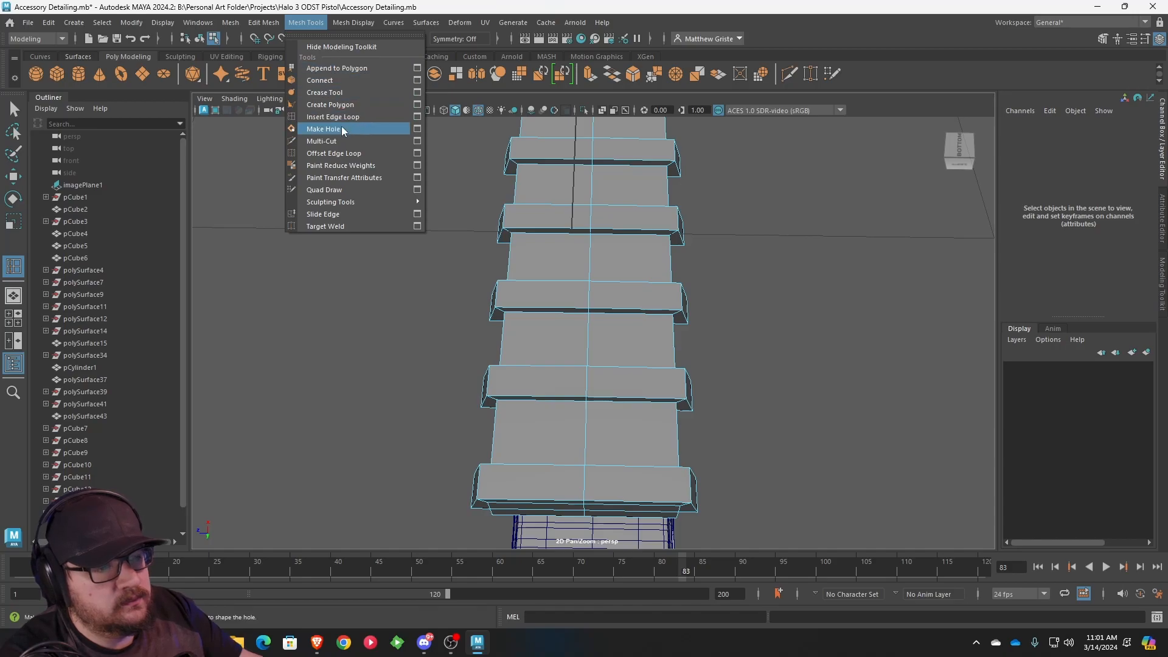
left_click(341, 155)
left_click_drag(590, 331, 590, 339)
key("ctrl+z")
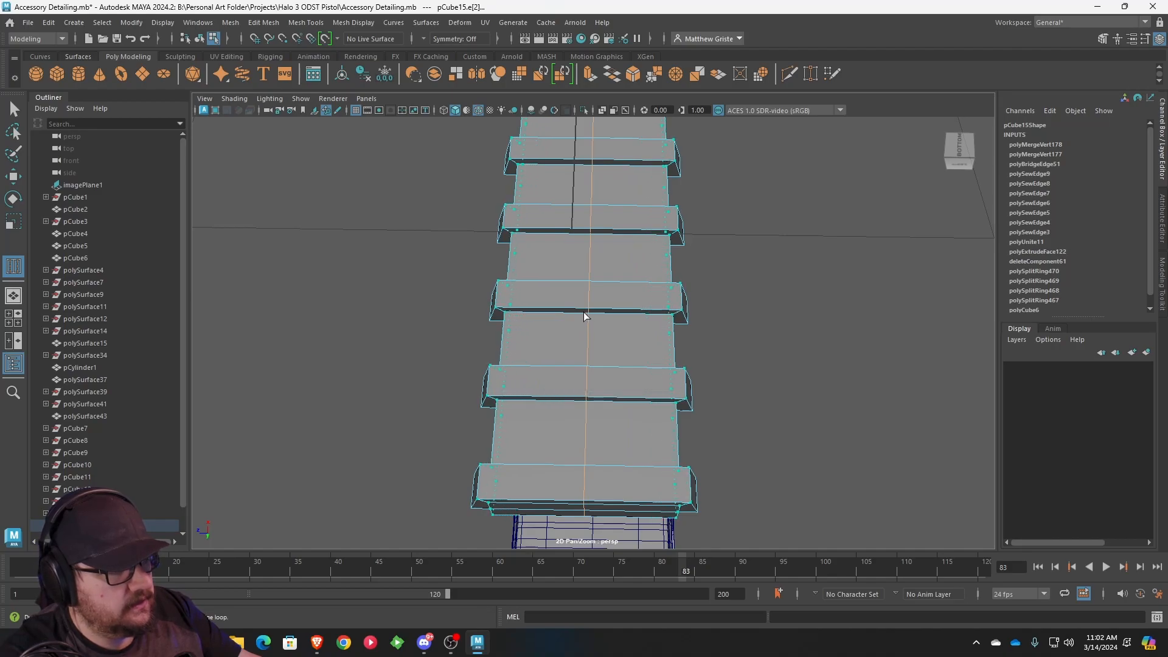
key("shift+z")
left_click_drag(586, 317, 586, 349)
left_click_drag(657, 341, 562, 319, "alt")
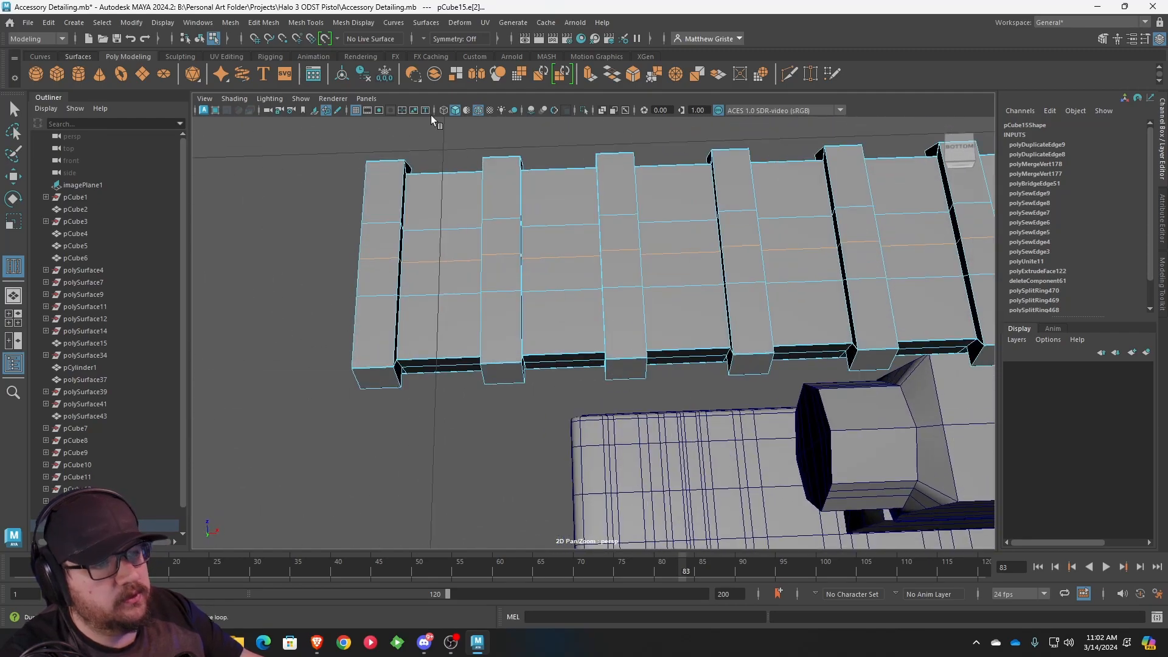
- Insert edge loops close to both ends of the first recessed section between the ribs
left_click(304, 22)
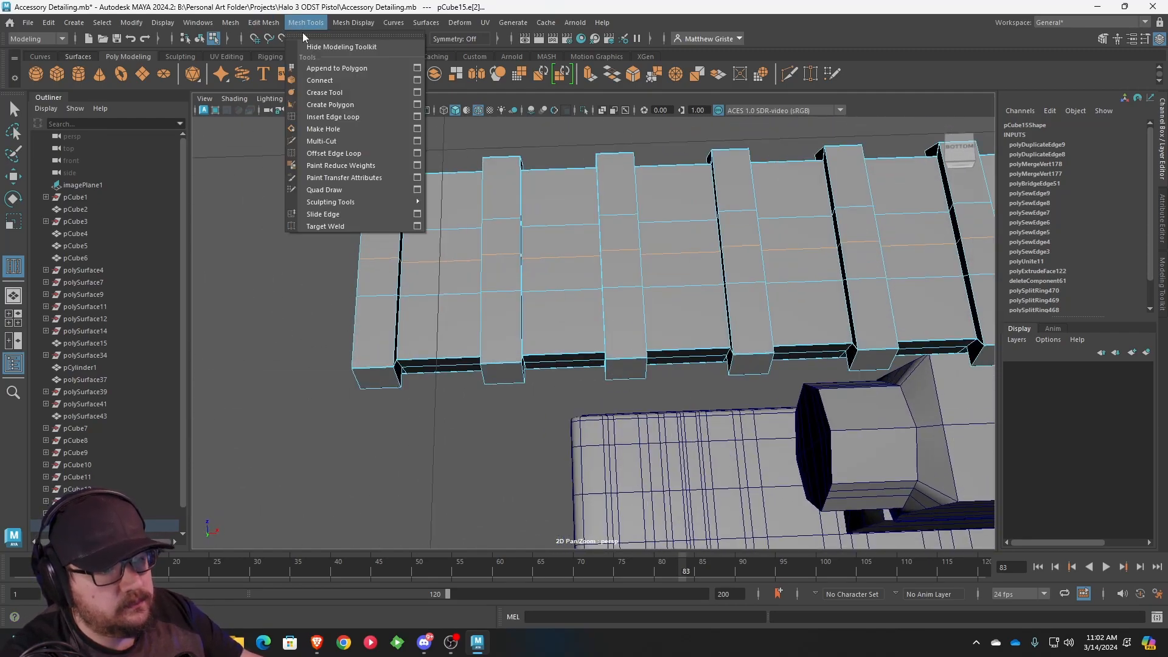
left_click(332, 115)
scroll(465, 168, "up", 5)
middle_click_drag(465, 168, 504, 220, "alt")
left_click_drag(434, 183, 416, 183)
left_click_drag(420, 183, 462, 185, "alt")
left_click(581, 150)
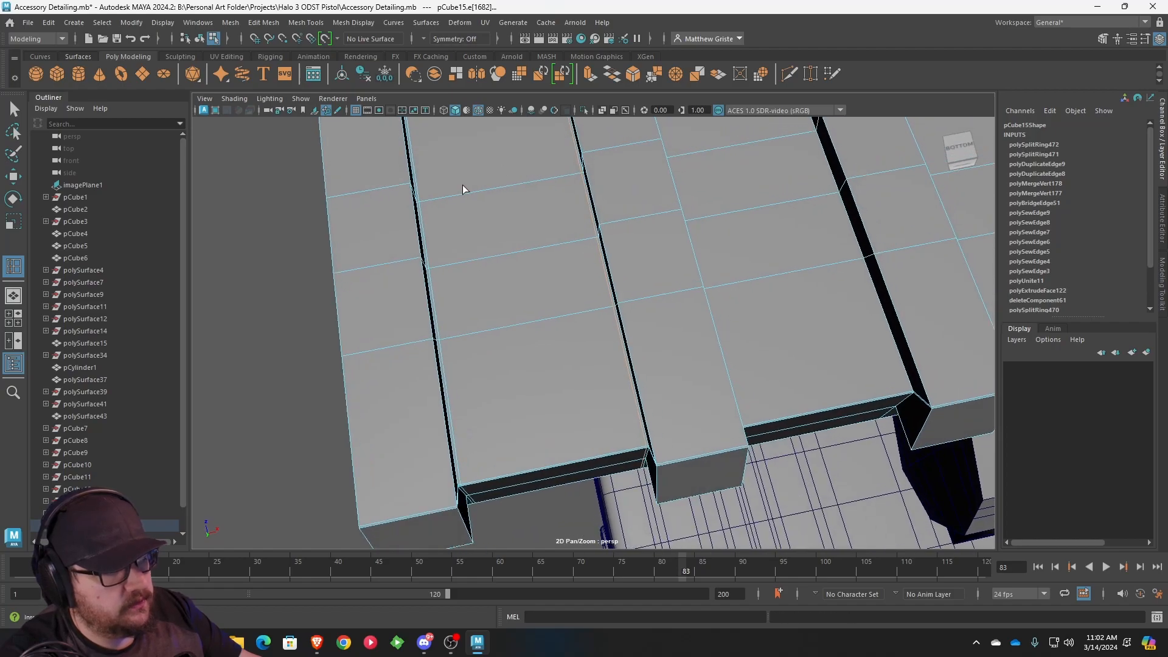
left_click(433, 199)
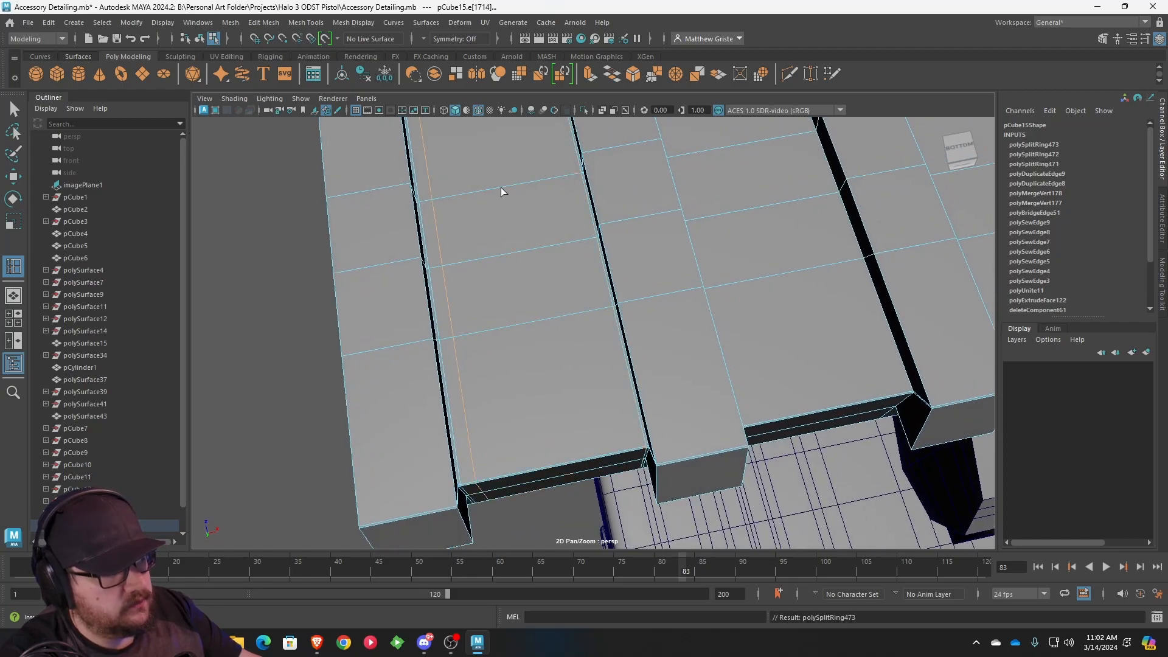
left_click(575, 188)
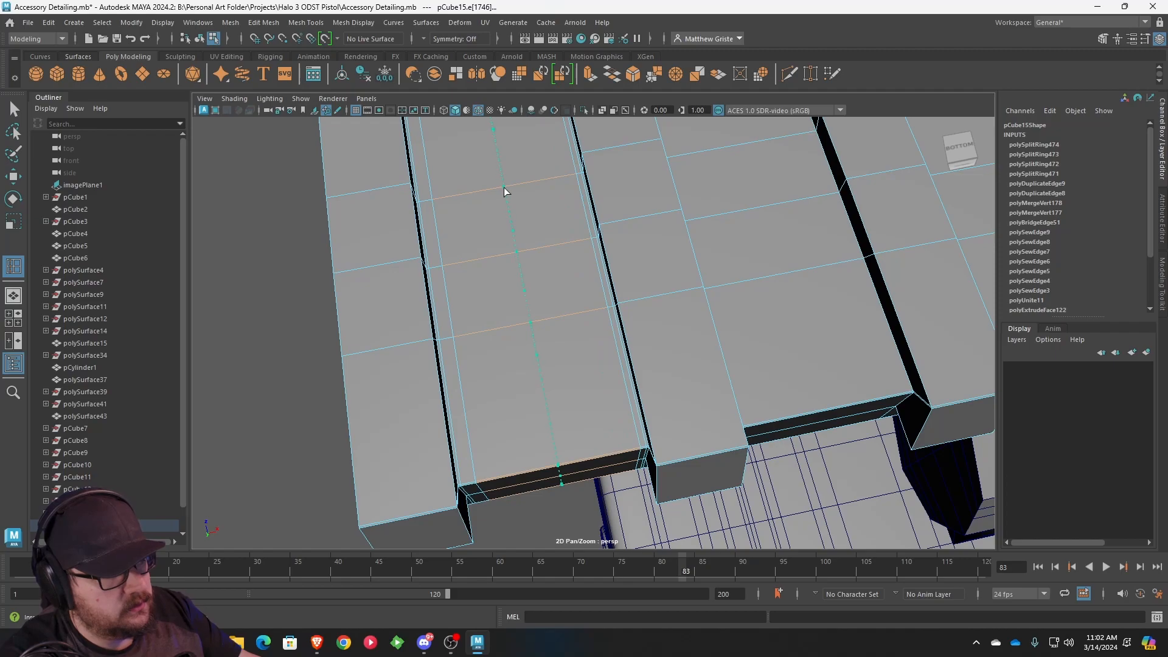
- Insert an edge loop through the centre of the first recessed section between the ribs
left_click(503, 189)
scroll(504, 194, "down", 5)
left_click_drag(503, 203, 689, 270, "alt")
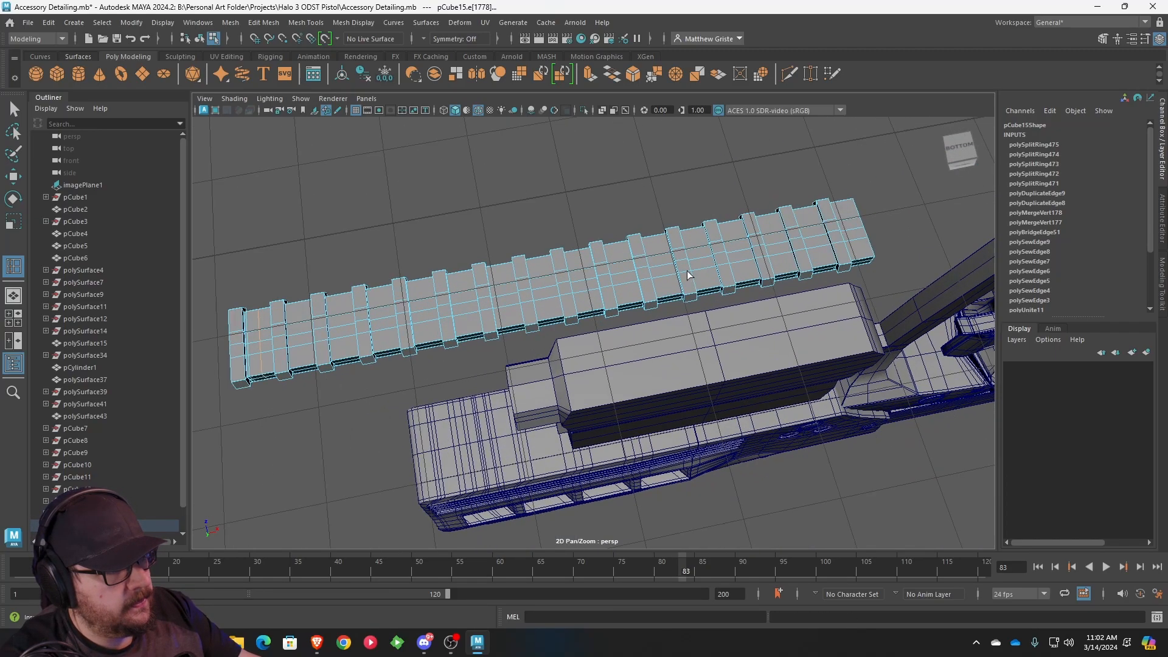
scroll(688, 270, "up", 6)
left_click_drag(660, 313, 661, 287, "alt")
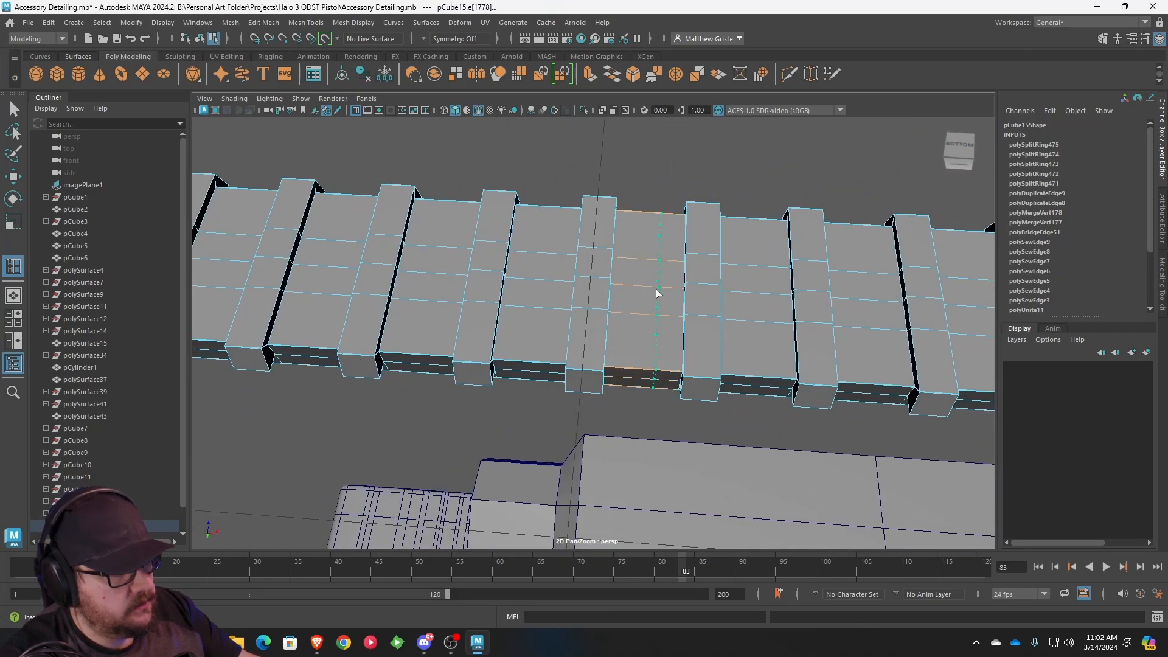
scroll(667, 289, "up", 6)
key("ctrl+z")
left_click(417, 187)
left_click_drag(418, 187, 629, 207, "alt")
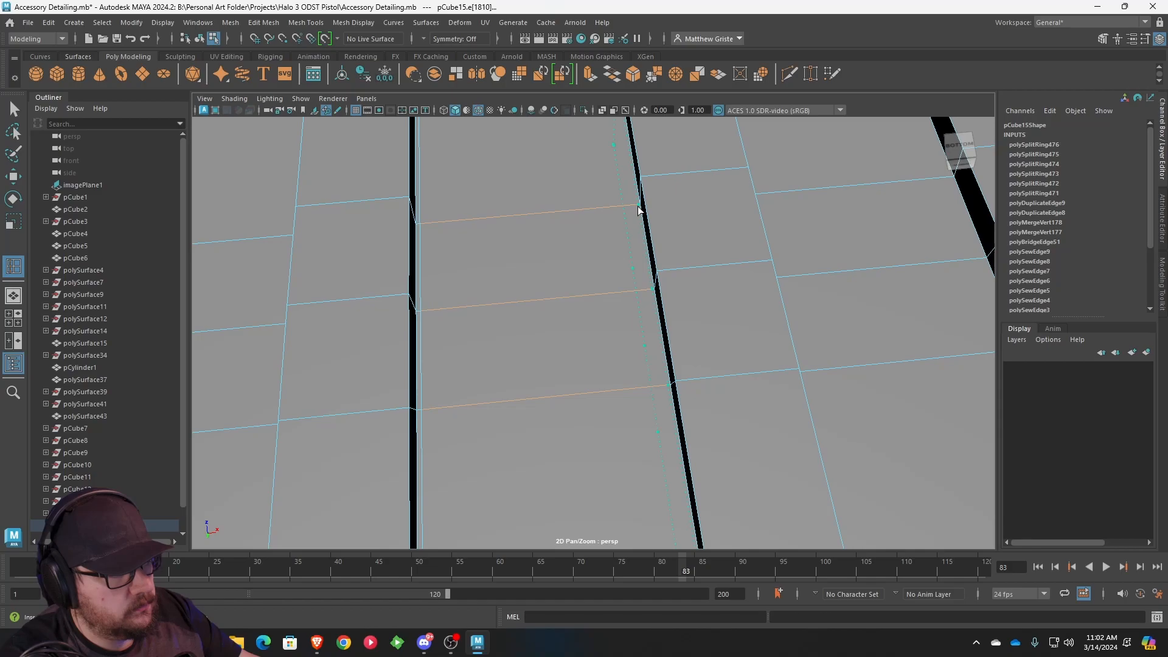
key("ctrl+z")
key("ctrl+z")
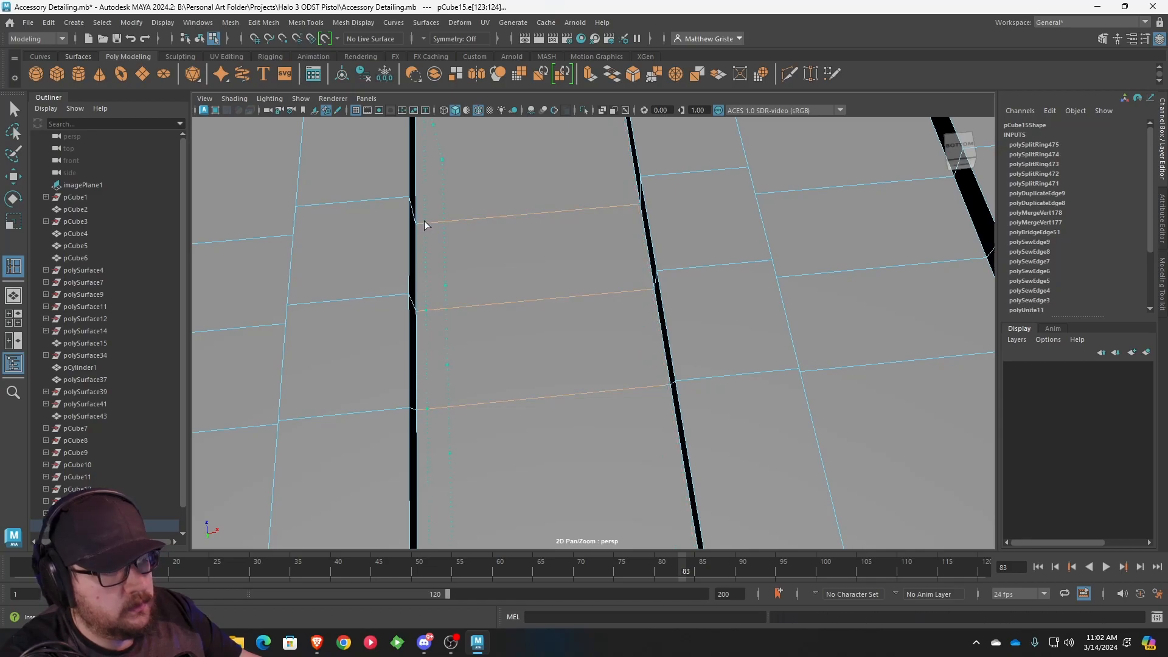
- Insert edge loops close to both ends and through the centre of the strip's middle recessed section
left_click(417, 225)
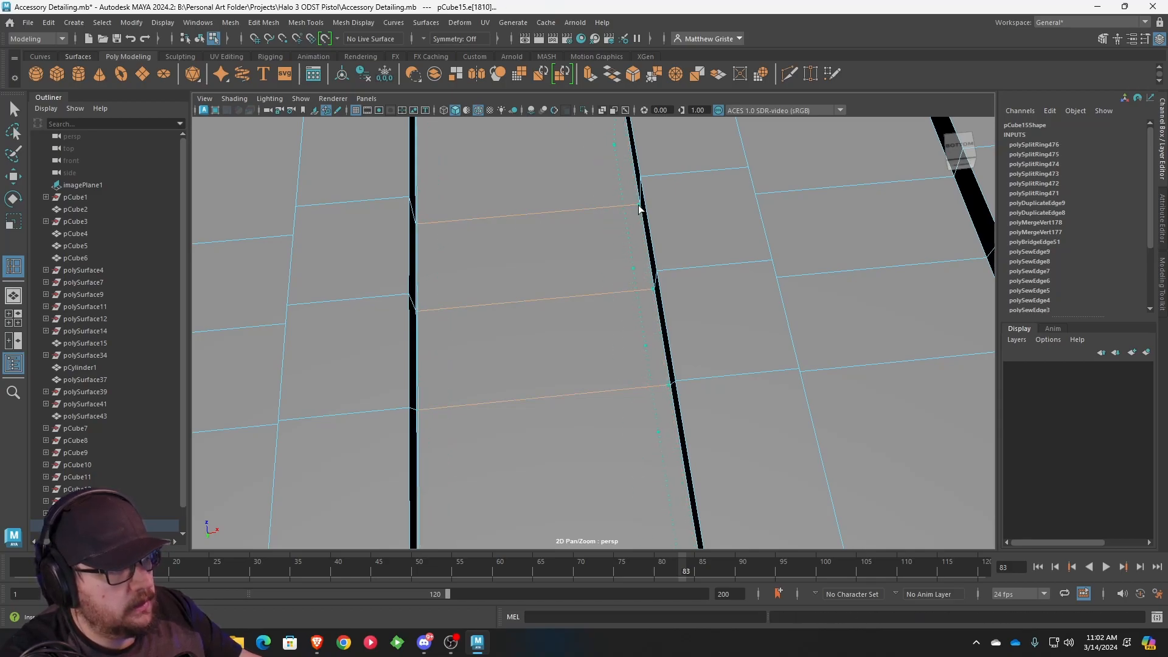
left_click(425, 221)
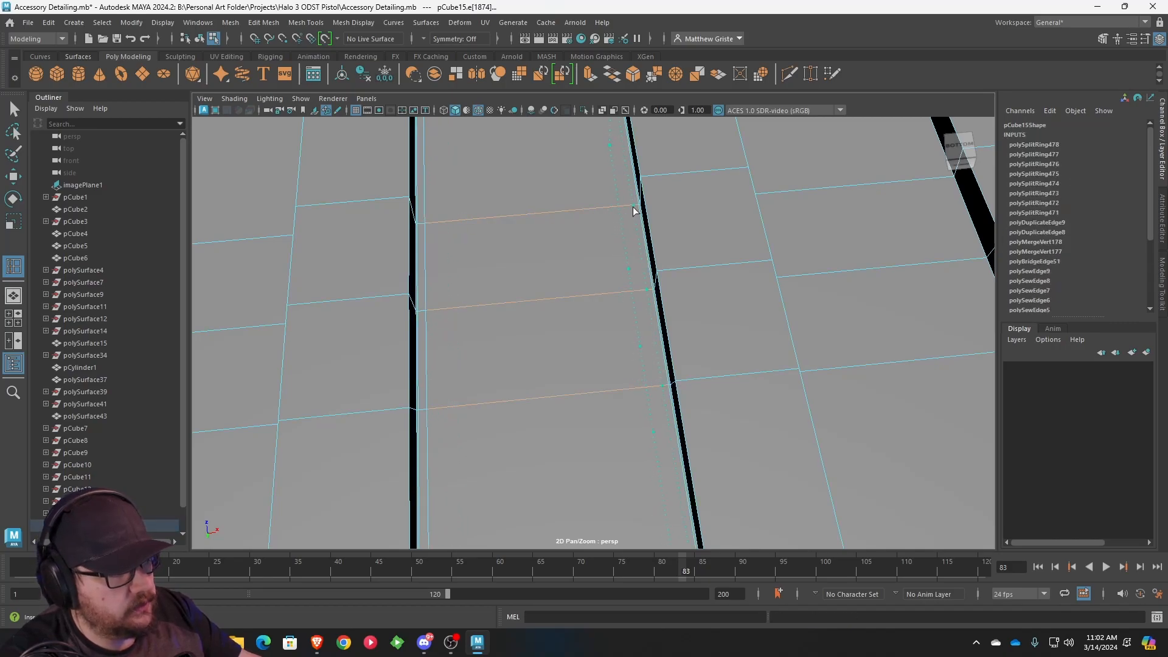
left_click(531, 213)
- Insert edge loops close to both ends and through the centre of the flat section at the strip's far end
scroll(730, 261, "down", 7)
left_click_drag(746, 266, 593, 276, "alt")
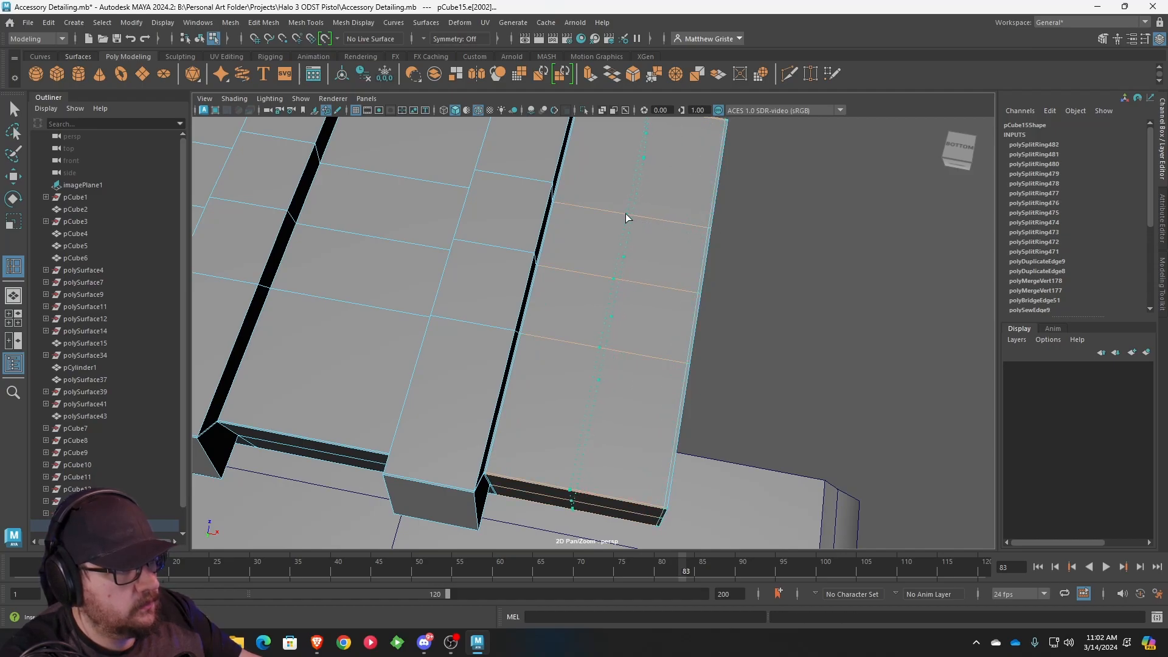
key("q")
right_click(640, 231)
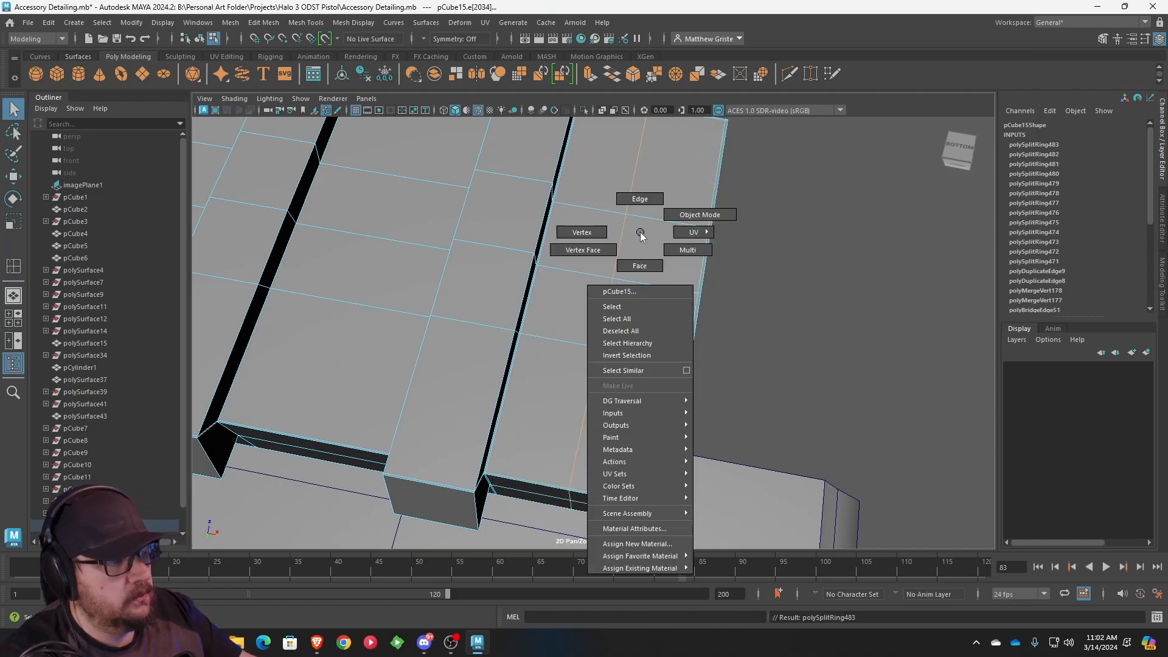
key("y")
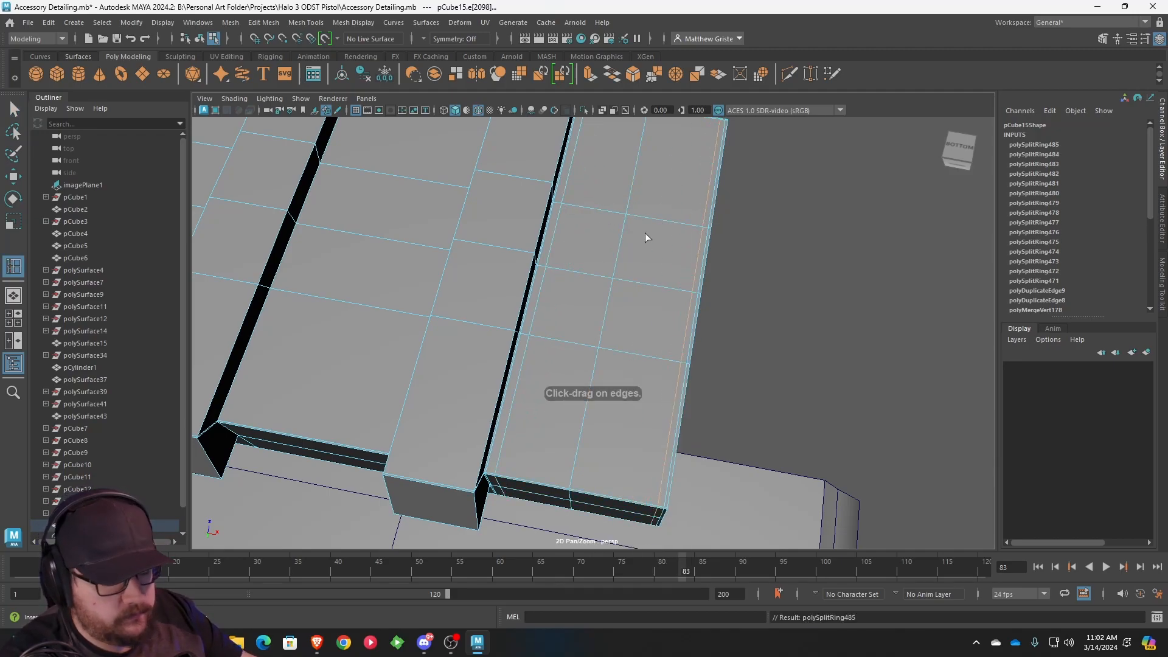
- Circularize the four central faces on the underside of the strip's far end section
key("q")
right_click_drag(645, 231, 643, 270)
left_click(579, 280, "shift")
left_click(593, 250, "shift")
left_click(659, 260, "shift")
left_click(646, 311, "shift")
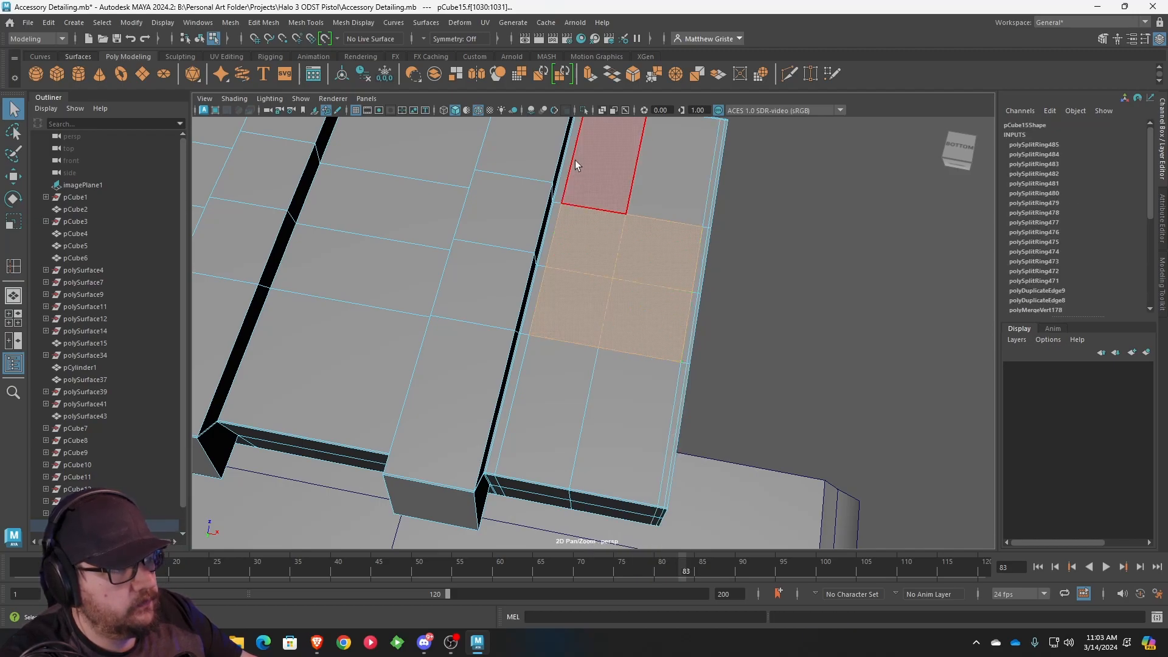
left_click(278, 25)
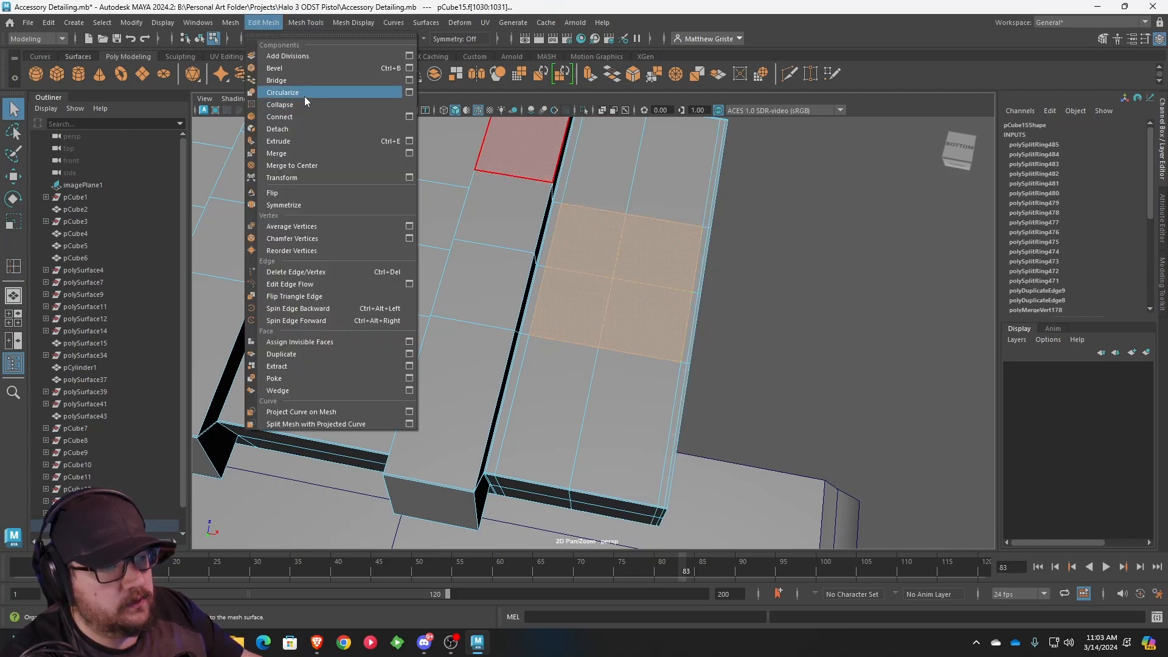
left_click(307, 104)
- Scale down the circular face patch on the far end section
left_click_drag(730, 235, 583, 239, "alt")
key("e")
key("r")
left_click_drag(562, 281, 527, 282)
key("e")
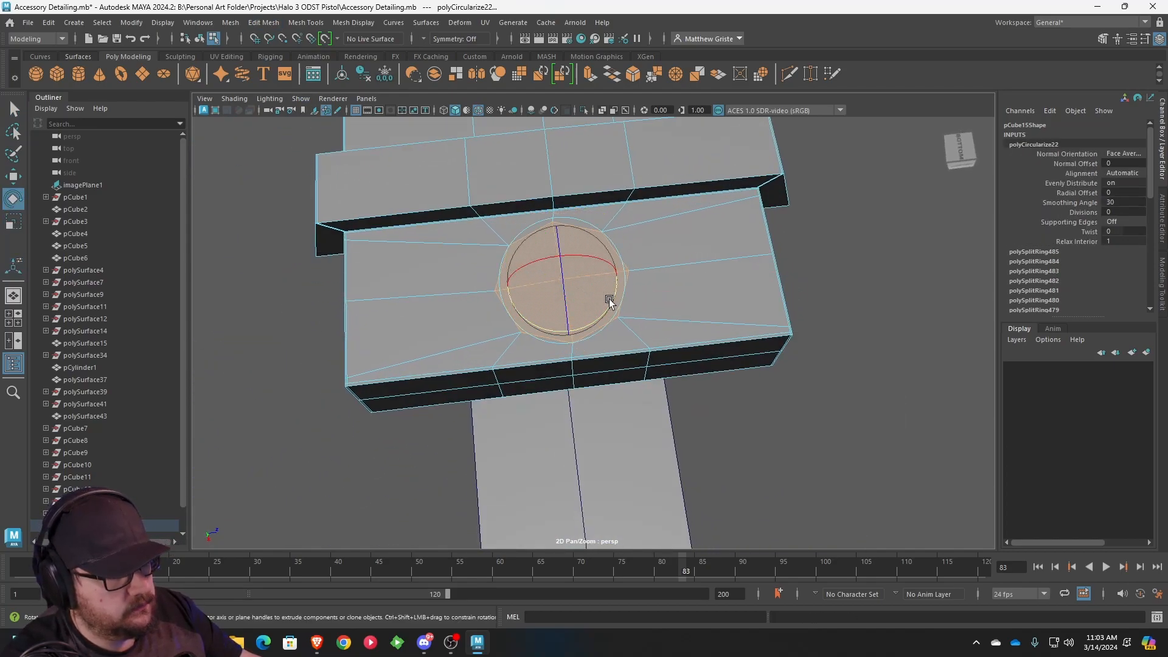
- Circularize the four central faces of the strip's middle recessed section
right_click_drag(608, 298, 610, 219, "alt")
middle_click_drag(610, 219, 657, 302, "alt")
left_click_drag(657, 302, 517, 295, "alt")
middle_click_drag(517, 295, 747, 322, "alt")
left_click_drag(747, 321, 487, 346, "alt")
scroll(569, 305, "up", 6)
scroll(487, 346, "up", 2)
left_click(463, 237)
left_click(524, 236, "shift")
left_click(535, 289, "shift")
left_click(453, 332, "shift")
right_click_drag(452, 332, 480, 298, "shift")
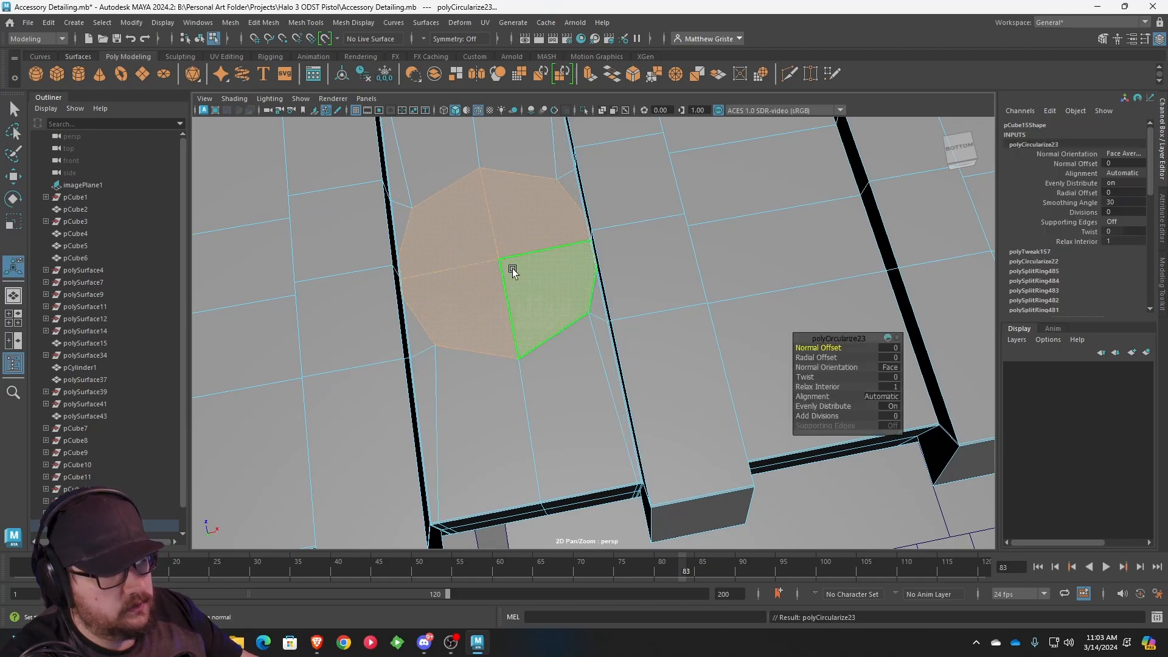
- Scale down the circular patch in the middle section so it sits clear of the neighbouring ribs
key("r")
key("e")
left_click_drag(538, 289, 470, 258)
key("r")
key("w")
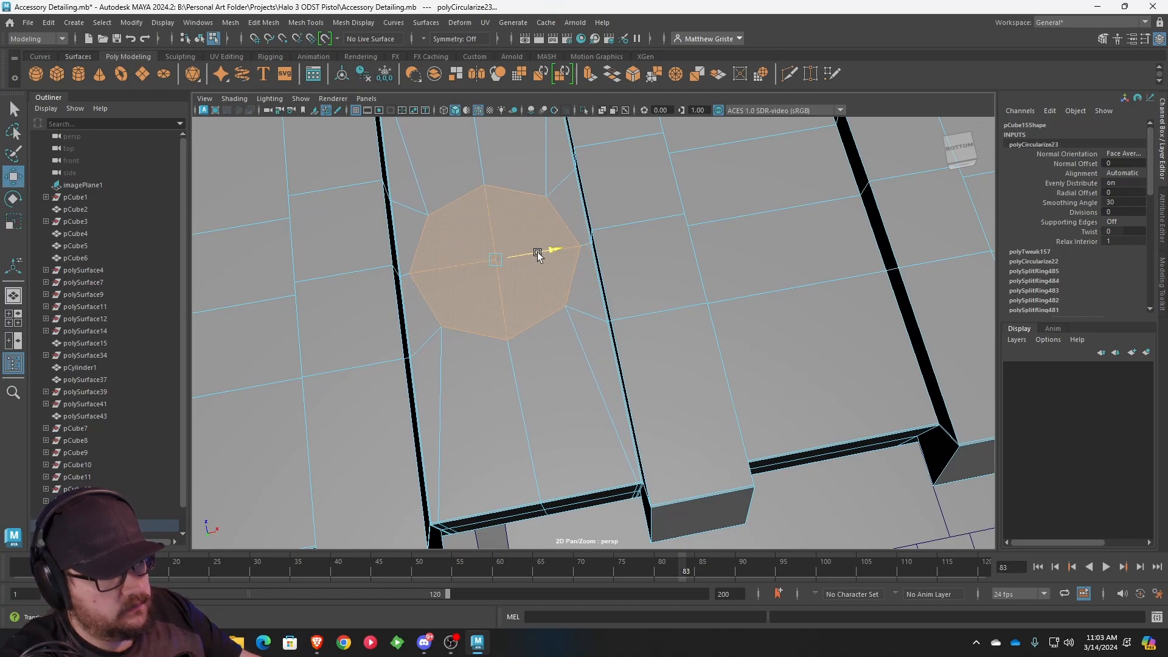
- Circularize the four central faces of the first recessed section, then shrink the patch and centre it between the ribs
scroll(537, 253, "down", 8)
middle_click_drag(502, 307, 639, 300, "alt")
middle_click_drag(456, 273, 615, 261, "alt")
scroll(673, 251, "up", 6)
left_click(642, 222)
left_click(654, 272, "shift")
scroll(606, 265, "up", 4)
key("g")
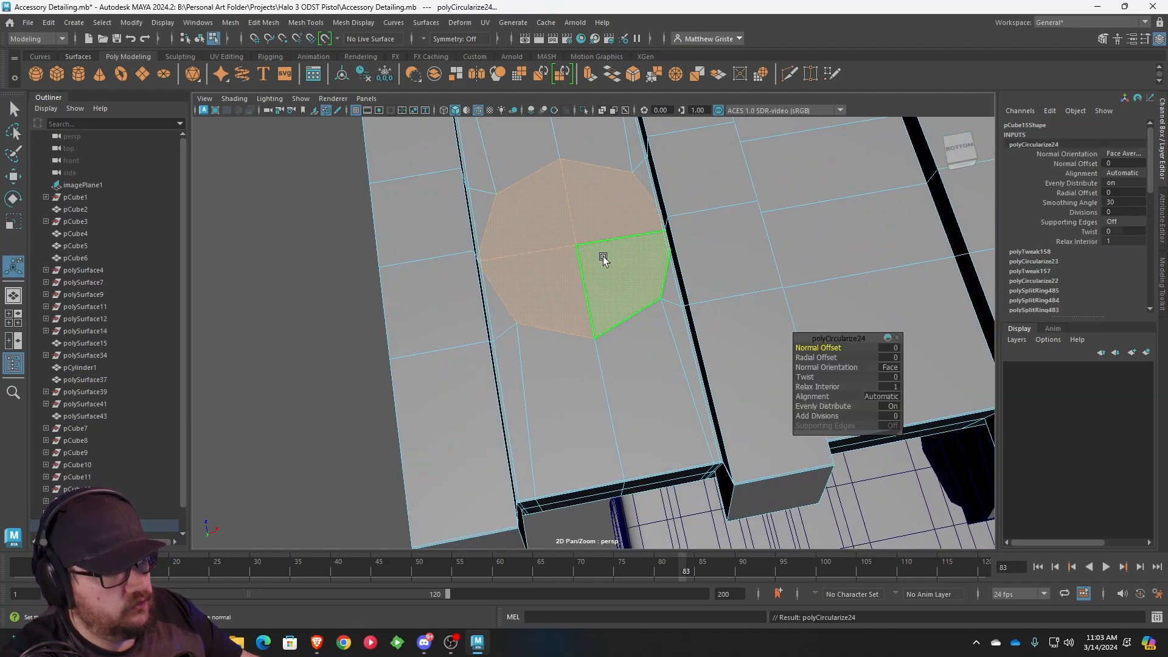
key("r")
left_click_drag(576, 245, 560, 247)
key("w")
left_click_drag(633, 236, 629, 237)
- Extrude all three circular patches inward together with a Local Translate Z of -0.108
scroll(669, 239, "down", 4)
middle_click_drag(912, 213, 598, 269, "alt")
middle_click_drag(840, 245, 451, 304, "alt")
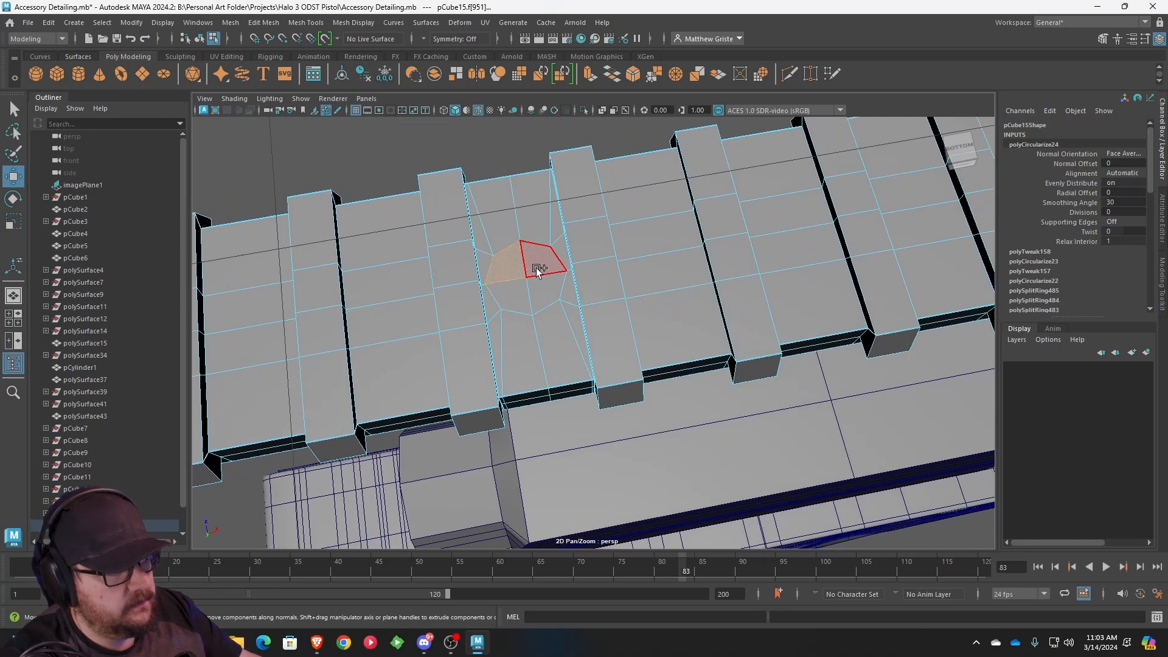
left_click(518, 286, "shift")
scroll(524, 285, "down", 4)
middle_click_drag(964, 242, 639, 252, "alt")
scroll(639, 251, "up", 4)
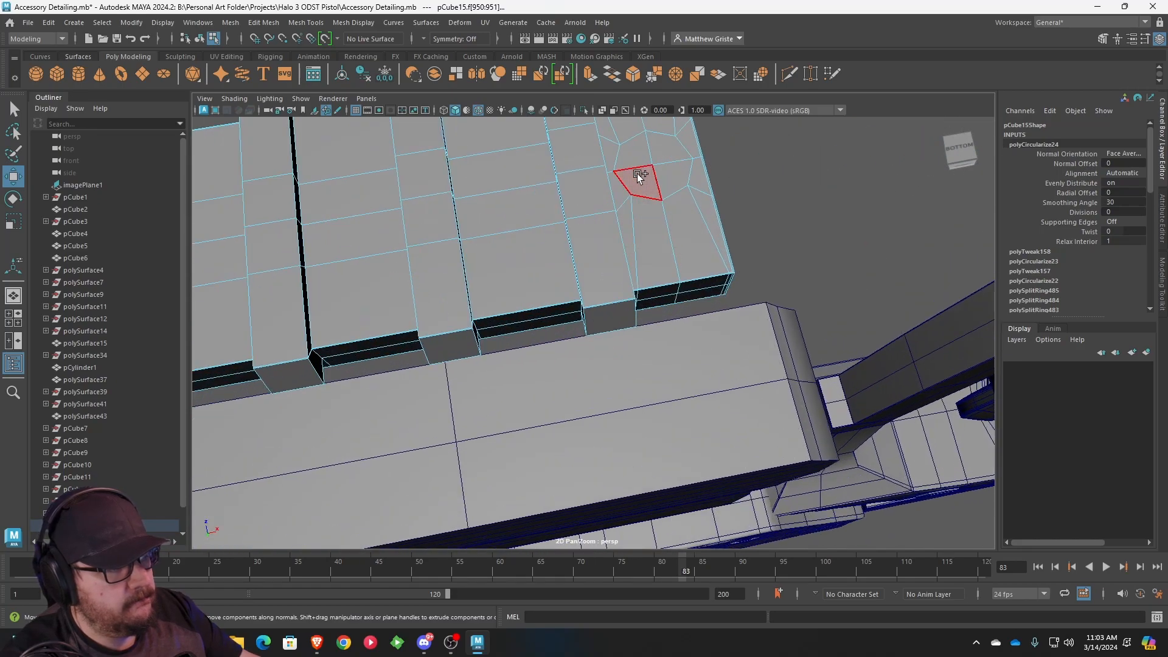
left_click(660, 168, "shift")
scroll(660, 169, "down", 4)
left_click_drag(687, 208, 574, 179, "alt")
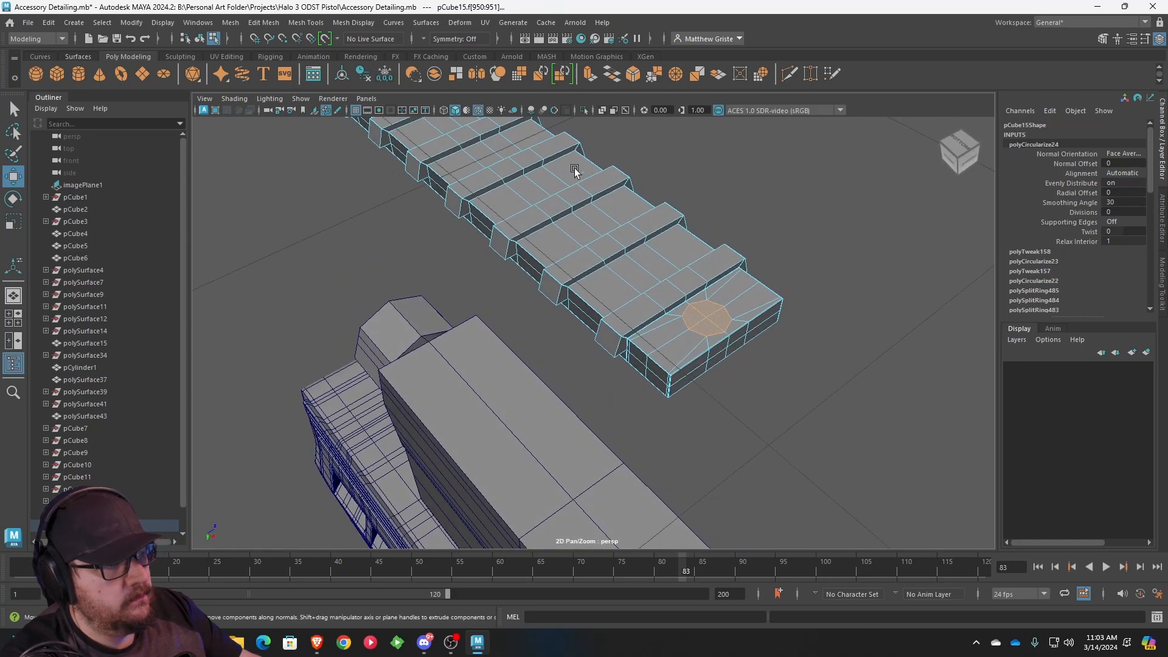
left_click(590, 74)
middle_click_drag(557, 164, 651, 261, "alt")
scroll(517, 282, "down", 4)
left_click_drag(516, 282, 469, 268, "alt")
middle_click_drag(469, 269, 633, 321, "alt")
scroll(487, 268, "up", 4)
scroll(633, 321, "up", 4)
left_click_drag(504, 283, 575, 298)
key("ctrl+z")
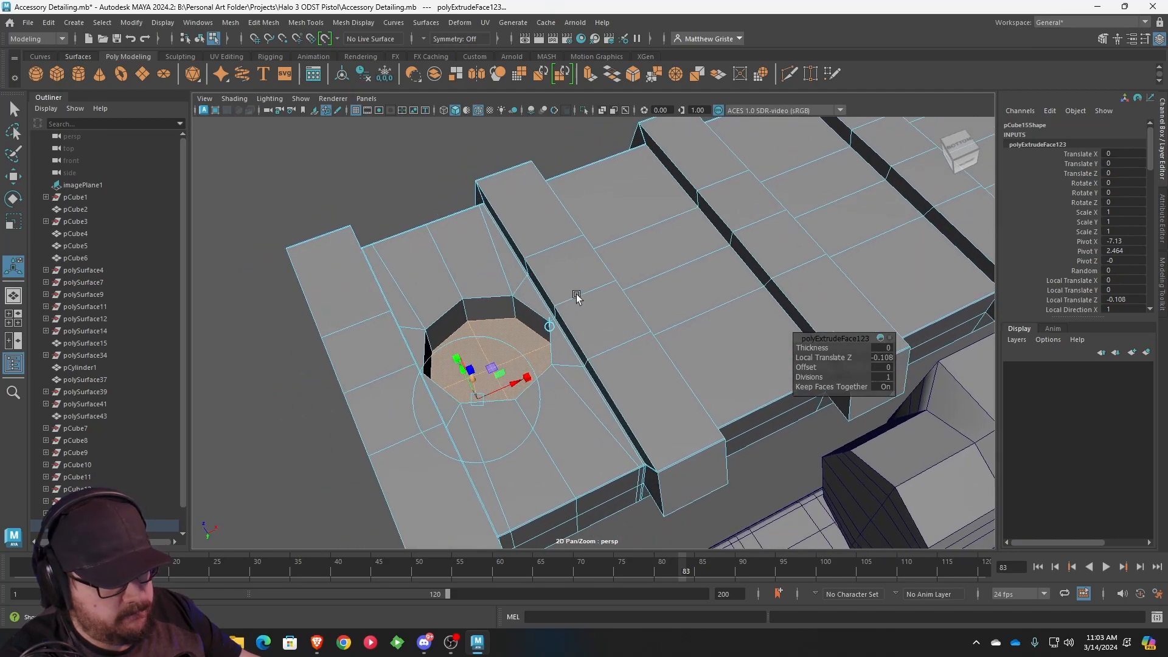
- Extrude the three pocket floors again to form inset centres raised by 0.04, and return to object mode
key("ctrl+e")
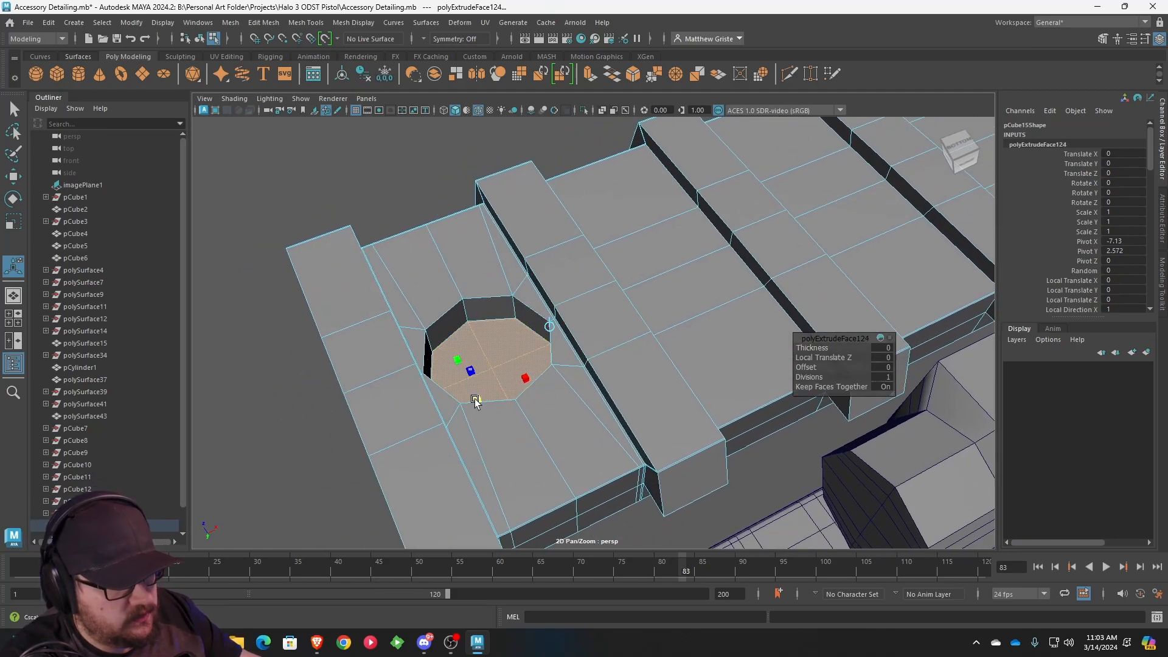
key("ctrl+e")
left_click_drag(473, 379, 470, 352)
key("ctrl+e")
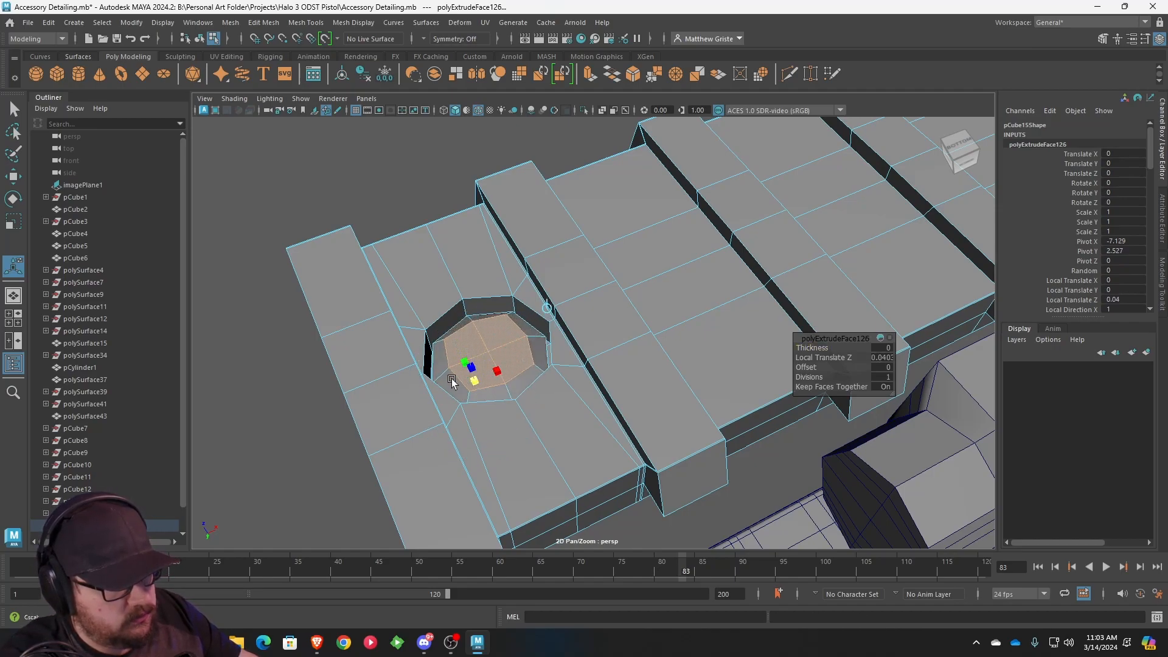
right_click_drag(503, 280, 560, 266)
- Insert edge loops near the floor and the rim of the circular pocket wall in the first recessed section
scroll(564, 262, "down", 8)
left_click_drag(675, 238, 610, 232, "alt")
scroll(565, 282, "up", 3)
left_click_drag(564, 286, 760, 296, "alt")
scroll(759, 296, "up", 3)
middle_click_drag(759, 297, 467, 321, "alt")
scroll(424, 198, "up", 3)
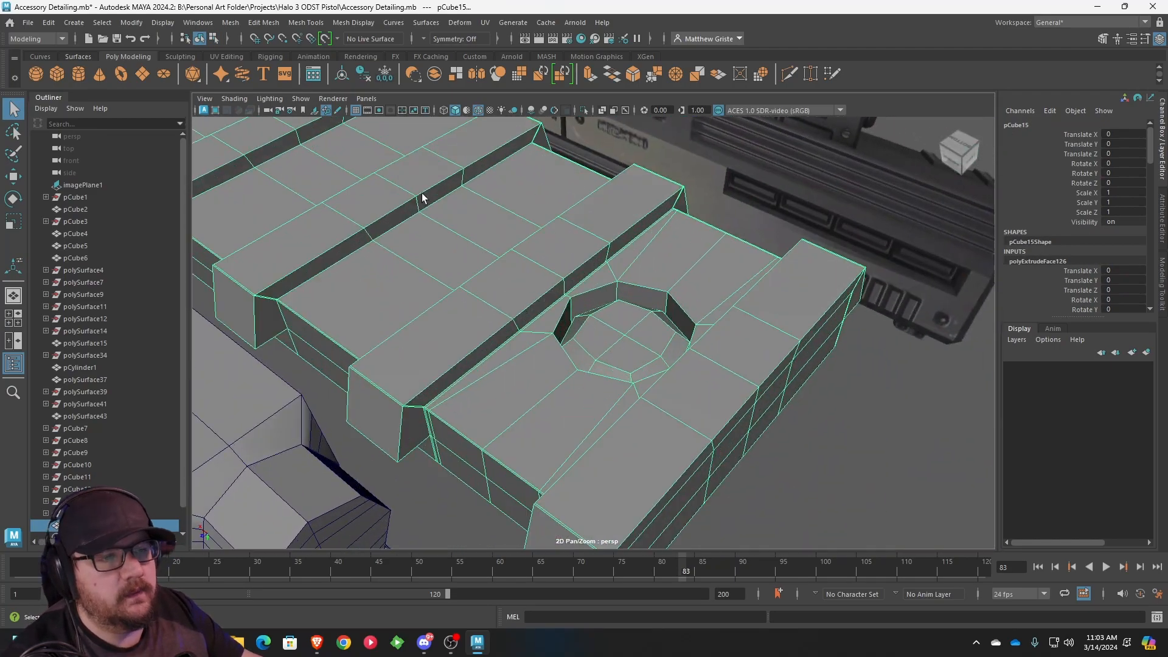
left_click(351, 22)
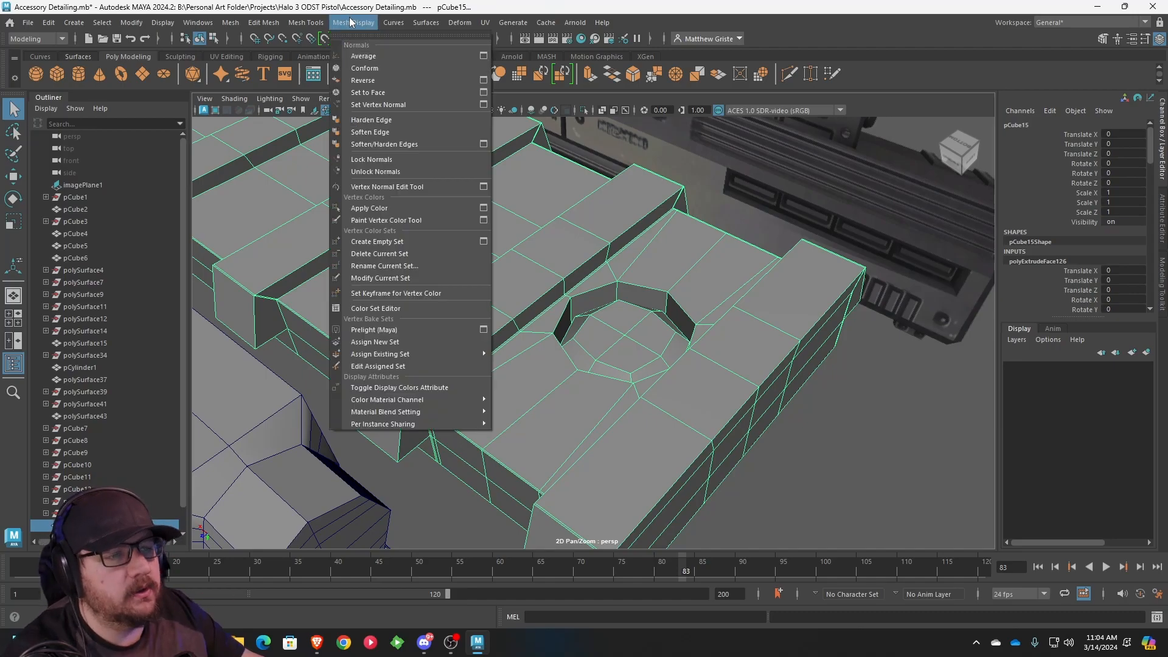
left_click(378, 145)
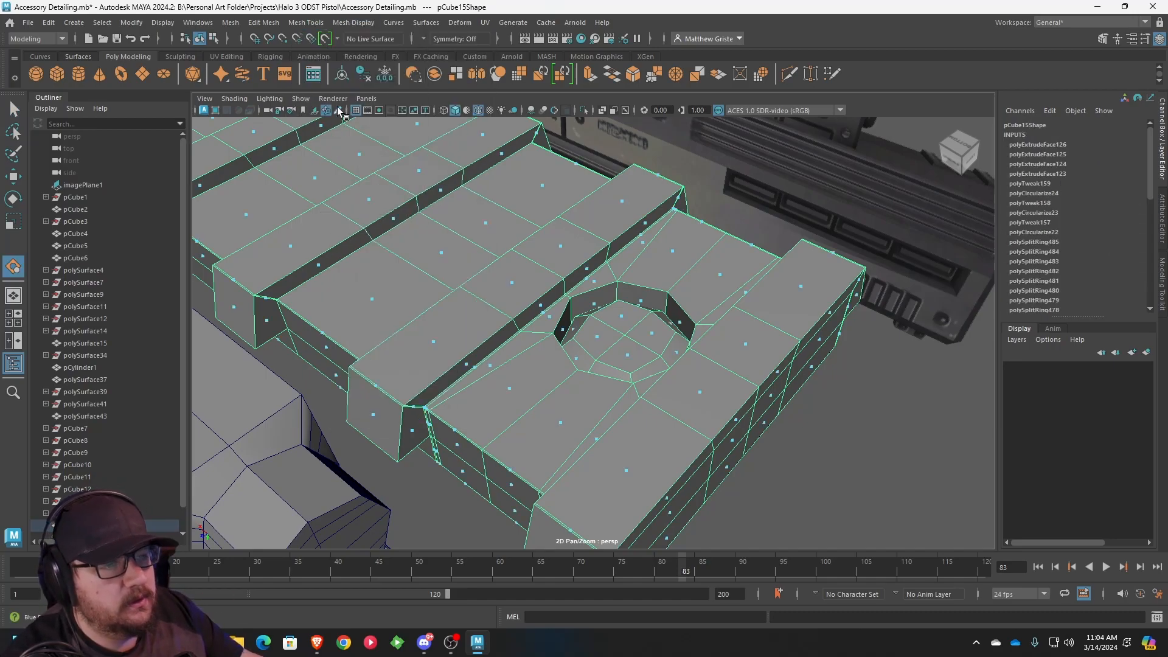
left_click(306, 22)
left_click(328, 115)
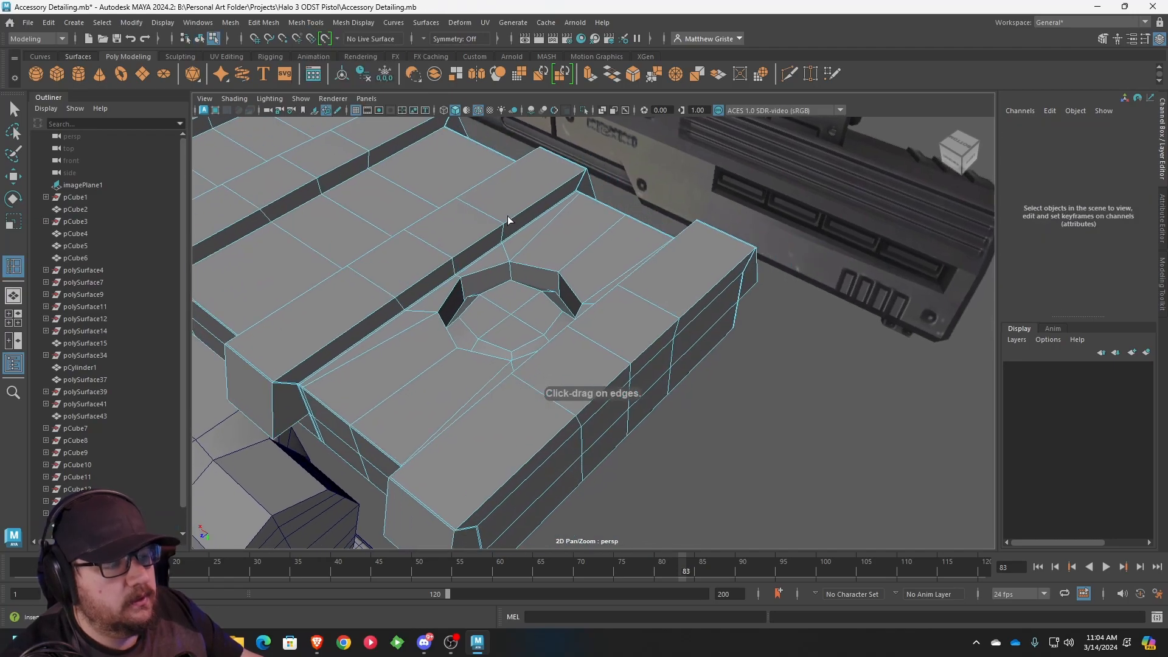
scroll(589, 228, "up", 5)
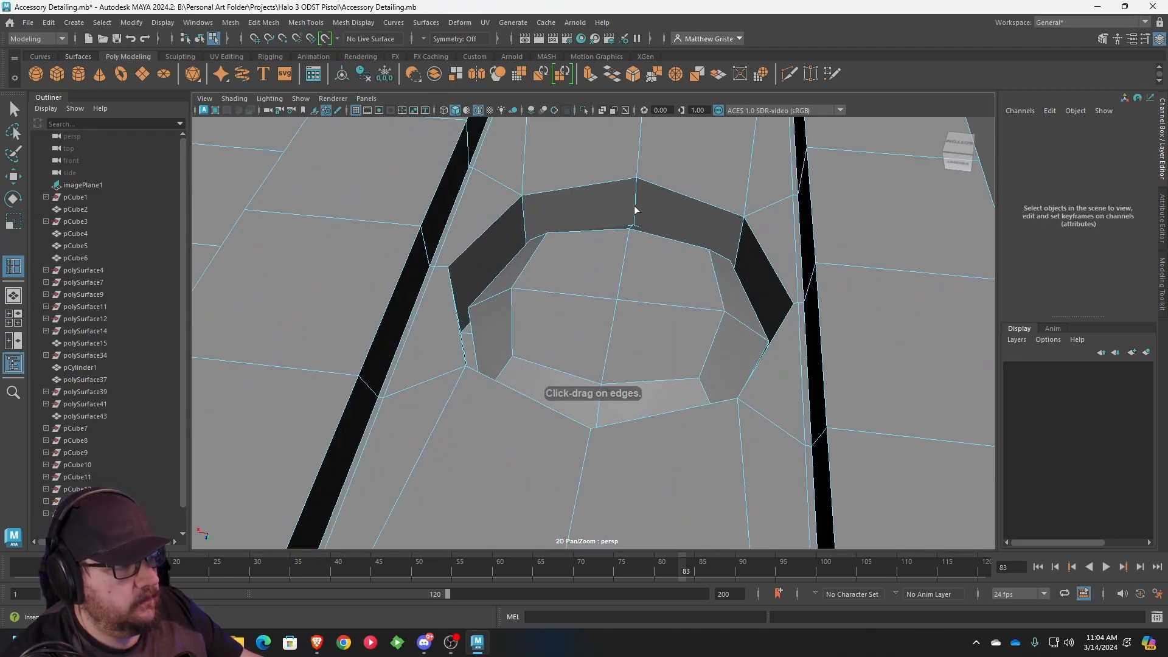
left_click(634, 211)
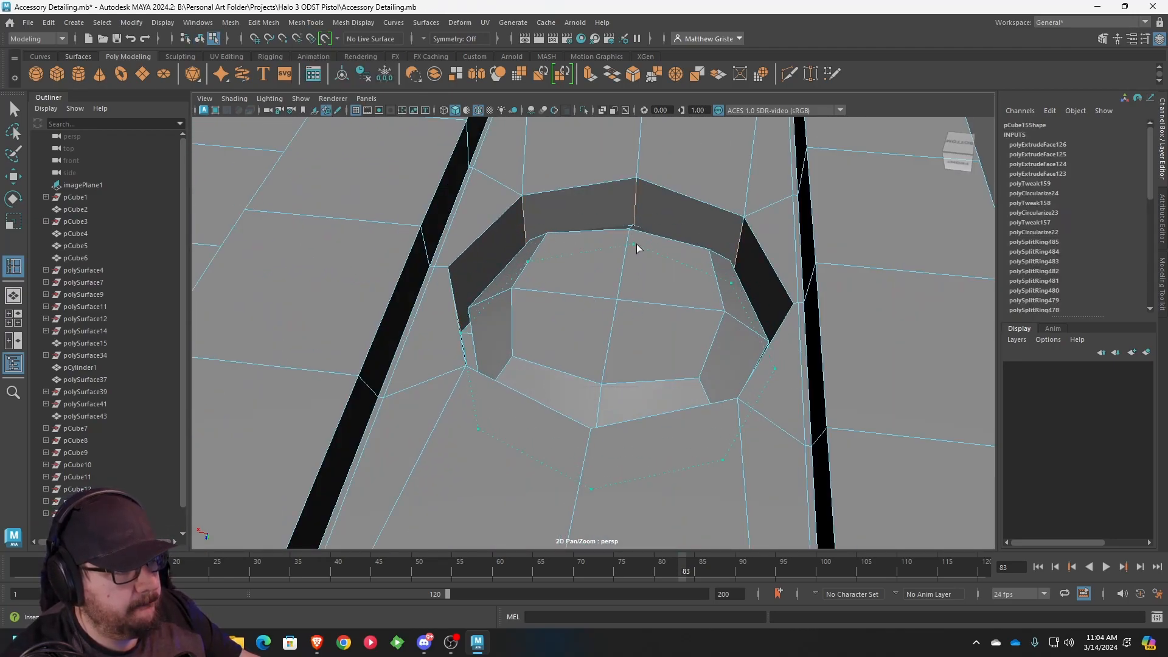
left_click(636, 240)
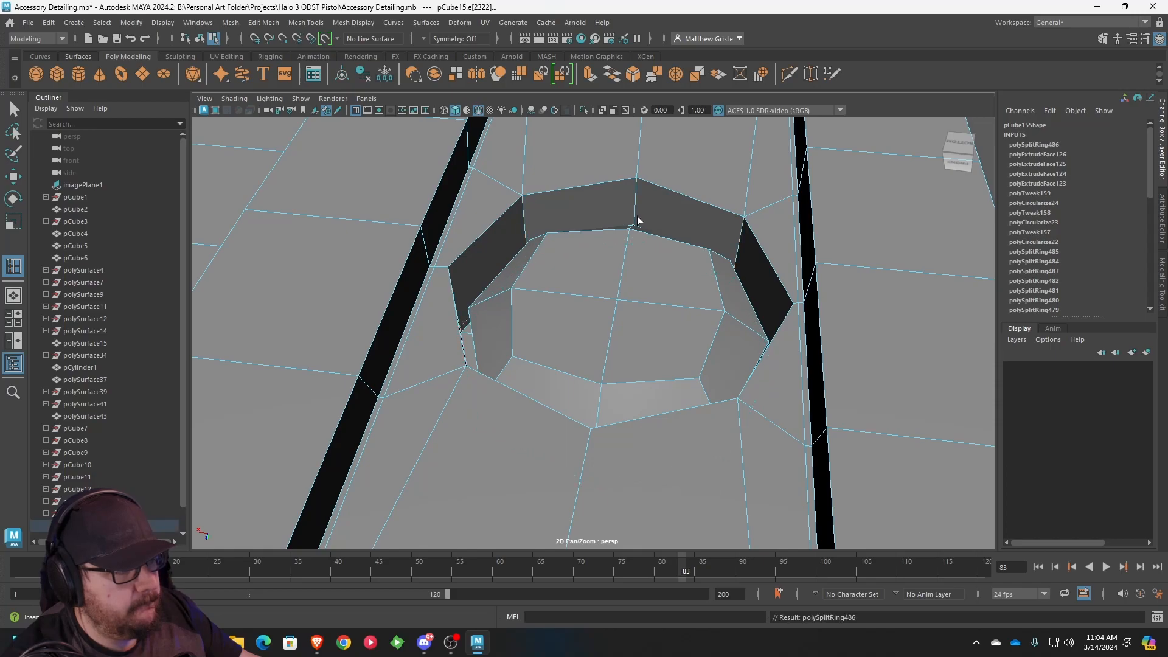
left_click(636, 185)
- Insert a supporting edge loop in the narrow step around the raised floor of the first section's pocket
left_click_drag(657, 206, 696, 244, "alt")
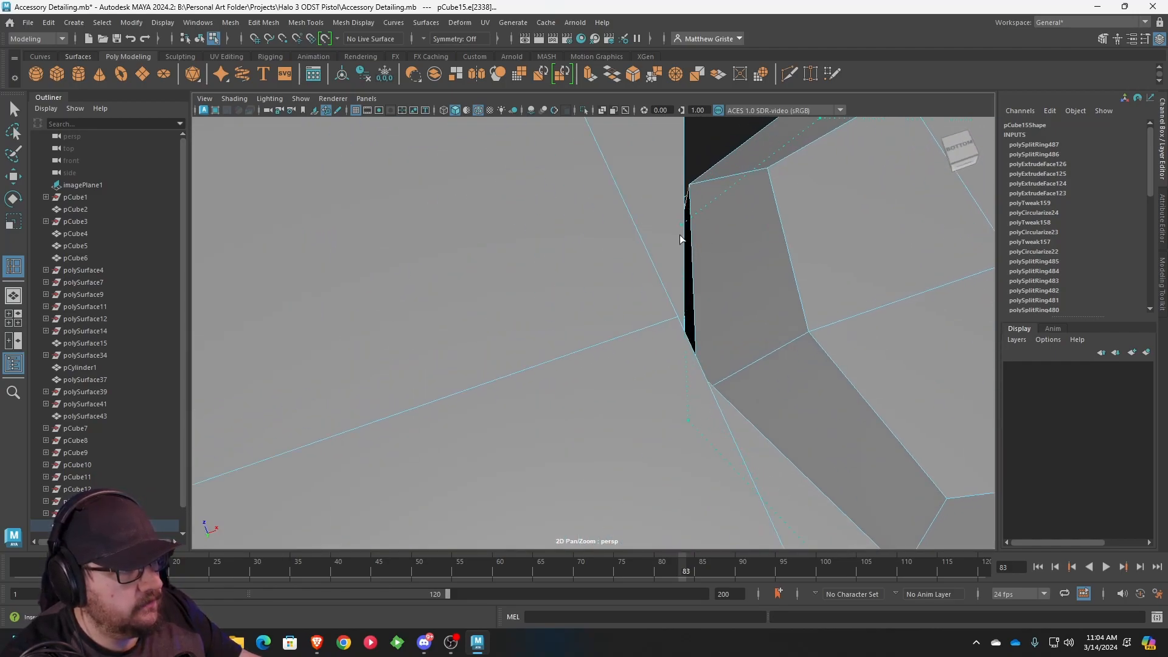
left_click(685, 203)
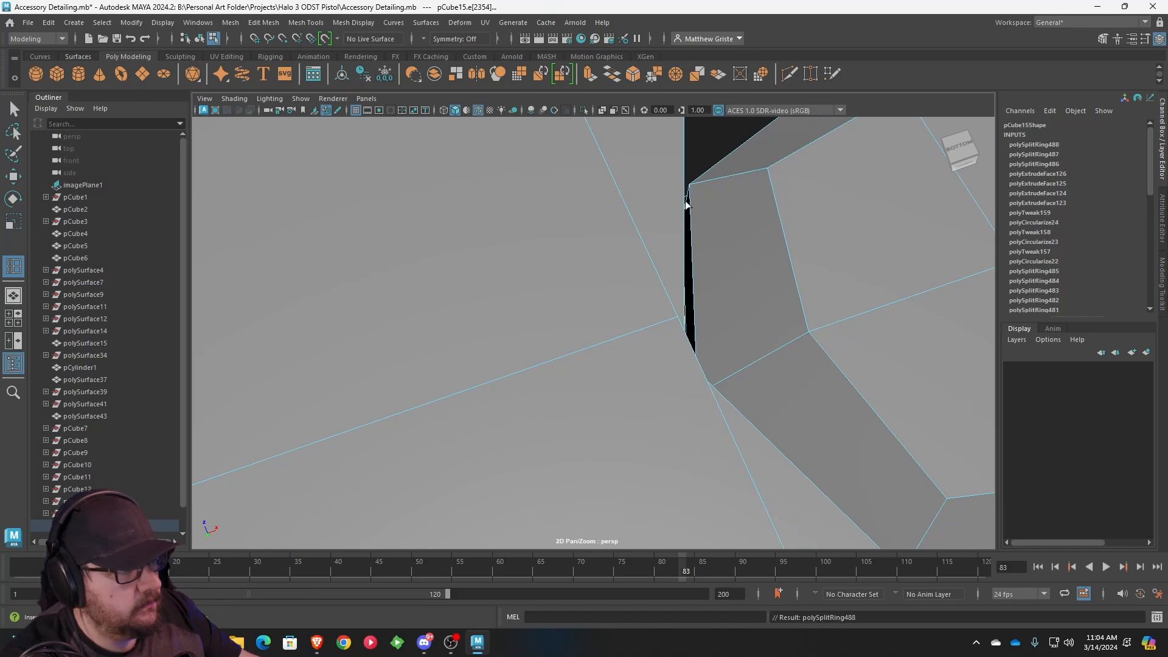
left_click(688, 191)
key("ctrl+z")
left_click(690, 195)
key("ctrl+z")
middle_click_drag(718, 193, 698, 201, "alt")
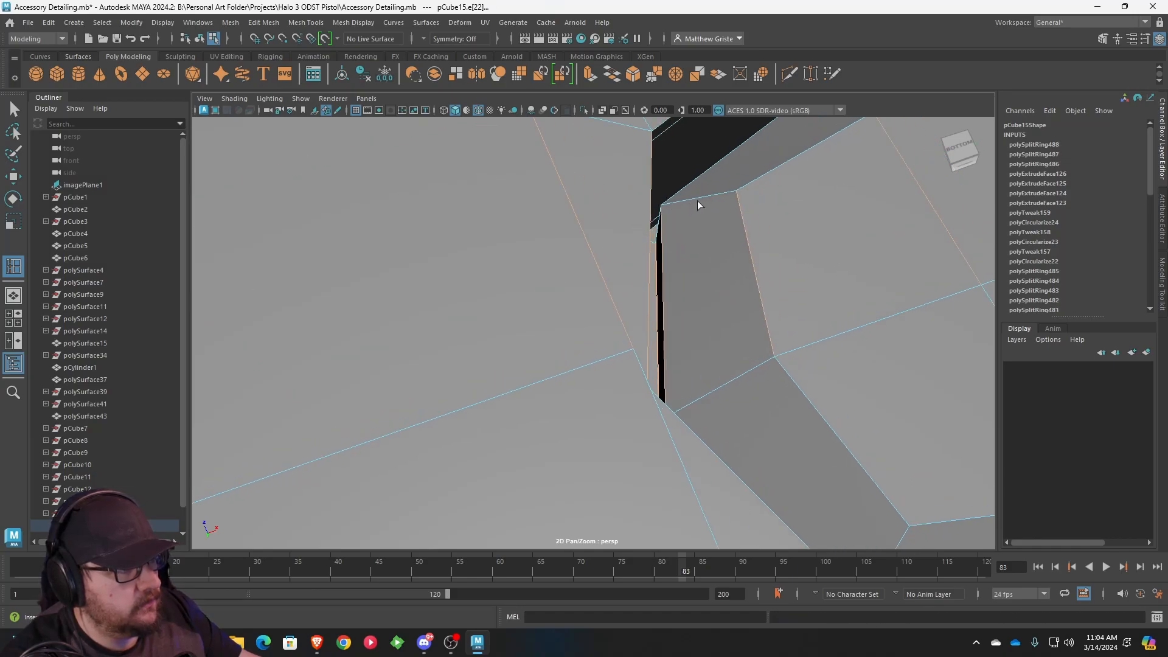
scroll(698, 222, "up", 5)
left_click_drag(697, 228, 664, 226, "alt")
mouse_move(633, 159)
left_mouse_down("alt")
mouse_move(629, 183)
mouse_move(635, 140)
left_mouse_up("alt")
- Insert supporting edge loops on the circular pocket wall in the strip's middle recessed section
scroll(648, 177, "down", 6)
middle_click_drag(869, 190, 549, 336, "alt")
scroll(550, 336, "up", 5)
left_click_drag(550, 337, 805, 281, "alt")
middle_click_drag(805, 282, 647, 322, "alt")
scroll(648, 322, "up", 3)
left_click_drag(648, 322, 739, 306, "alt")
middle_click_drag(739, 307, 609, 363, "alt")
scroll(609, 363, "up", 3)
left_click_drag(682, 188, 683, 178)
left_click(674, 241)
left_click_drag(652, 250, 470, 282, "alt")
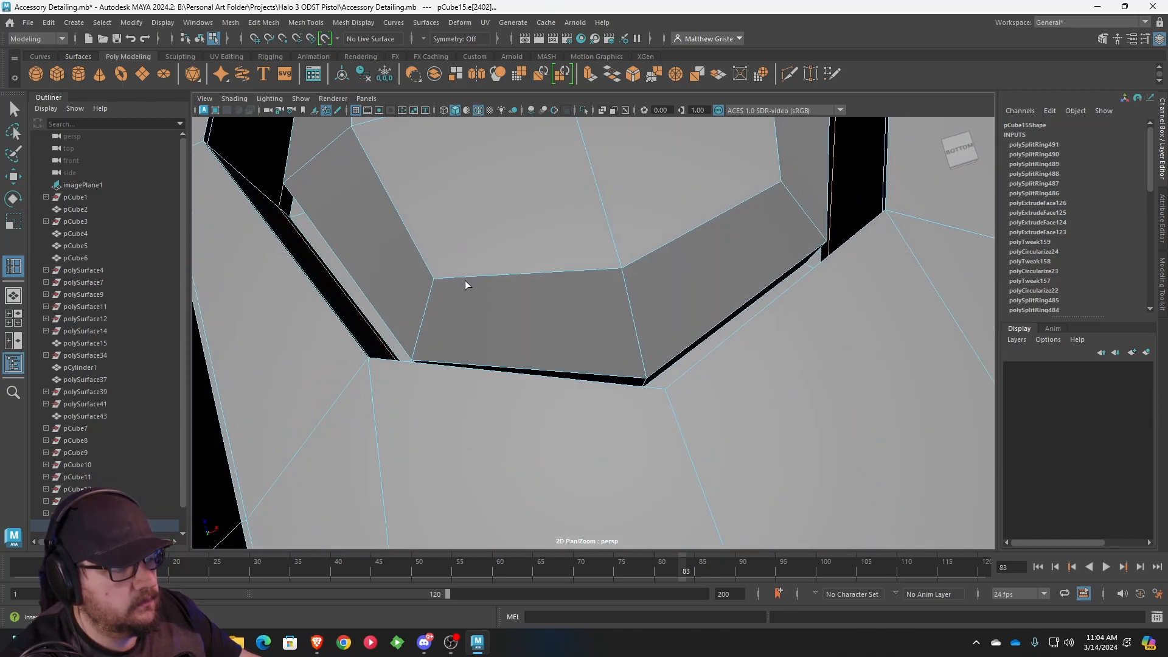
- Add supporting edge loops in the narrow groove around the raised floor of the middle section's pocket
left_click(645, 381)
middle_click_drag(702, 378, 659, 326, "alt")
right_click_drag(660, 326, 651, 480, "alt")
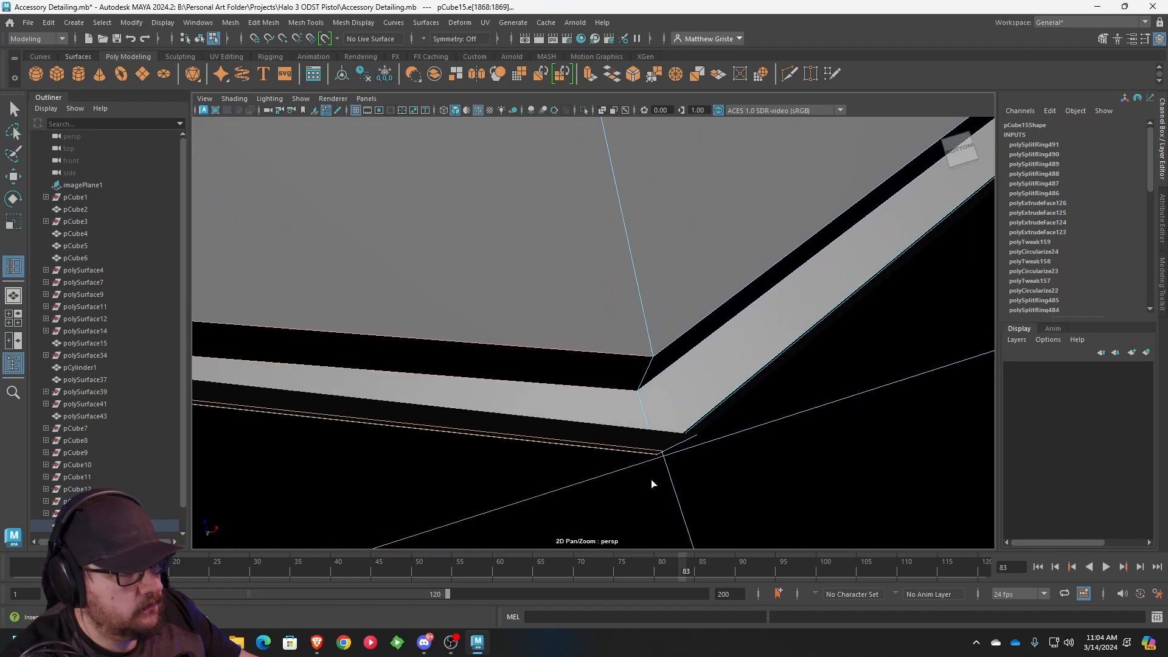
left_click(642, 391)
left_click(642, 390)
left_click(653, 358)
right_click_drag(675, 361, 657, 362, "alt")
- Insert edge loops near the floor and the rim of the circular pocket wall in the far end section
middle_click_drag(657, 362, 345, 332, "alt")
middle_click_drag(699, 256, 471, 309, "alt")
middle_click_drag(695, 235, 563, 334, "alt")
right_click_drag(563, 334, 584, 334, "alt")
left_click_drag(578, 334, 803, 309, "alt")
middle_click_drag(669, 234, 584, 328, "alt")
right_click_drag(584, 329, 637, 318, "alt")
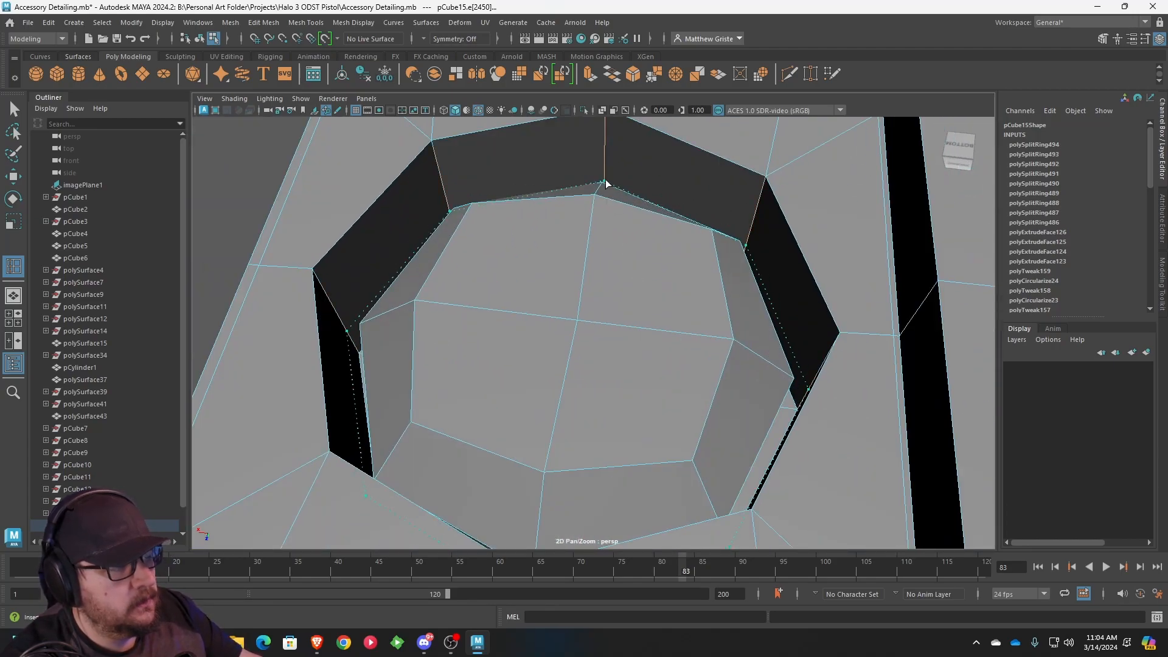
left_click(607, 201)
middle_click_drag(607, 202, 579, 290, "alt")
left_click(580, 198)
- Insert a supporting edge loop in the narrow groove around the raised floor of the far end section's pocket
left_click_drag(579, 200, 564, 331, "alt")
middle_click_drag(563, 331, 603, 318, "alt")
left_click_drag(603, 318, 718, 259, "alt")
scroll(646, 219, "up", 4)
scroll(681, 340, "up", 3)
left_click_drag(662, 377, 642, 389, "alt")
scroll(641, 438, "up", 5)
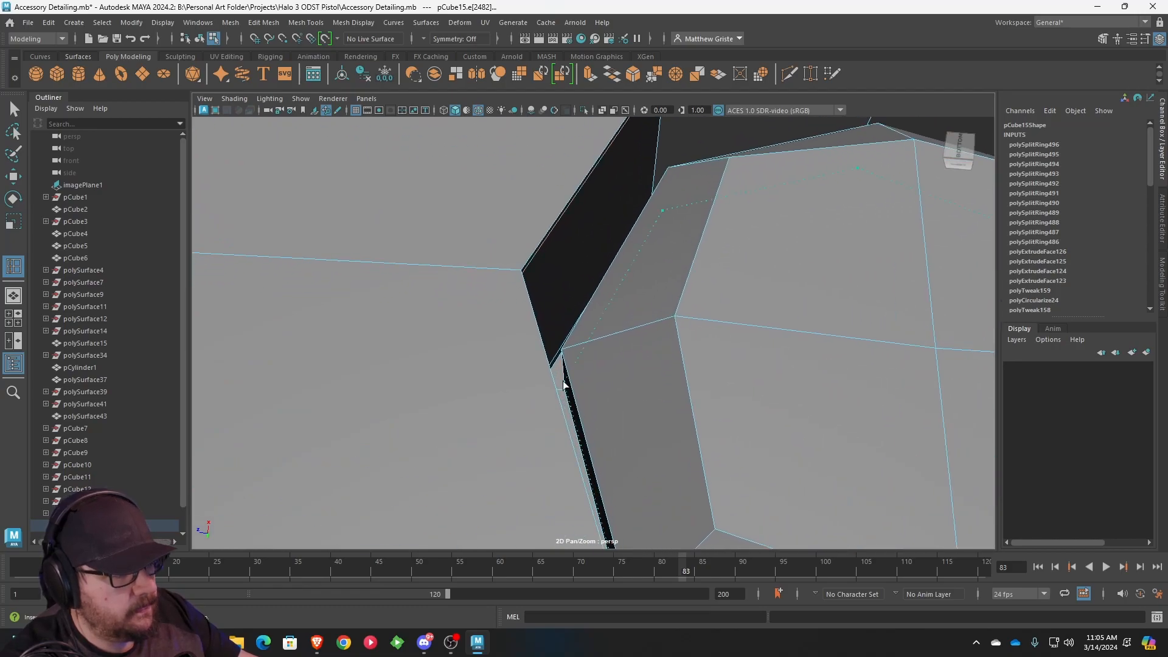
left_click(565, 388)
- Insert supporting edge loops near the edges of the outermost rib at the end of the ribbed strip
scroll(565, 353, "down", 8)
left_click_drag(637, 347, 525, 307, "alt")
middle_click_drag(526, 307, 685, 298, "alt")
scroll(685, 298, "down", 2)
left_click_drag(684, 298, 760, 284, "alt")
middle_click_drag(760, 284, 925, 286, "alt")
right_click_drag(925, 286, 519, 315, "alt")
middle_click_drag(518, 315, 672, 325, "alt")
left_click_drag(672, 326, 541, 286, "alt")
middle_click_drag(542, 286, 552, 291, "alt")
scroll(639, 250, "up", 4)
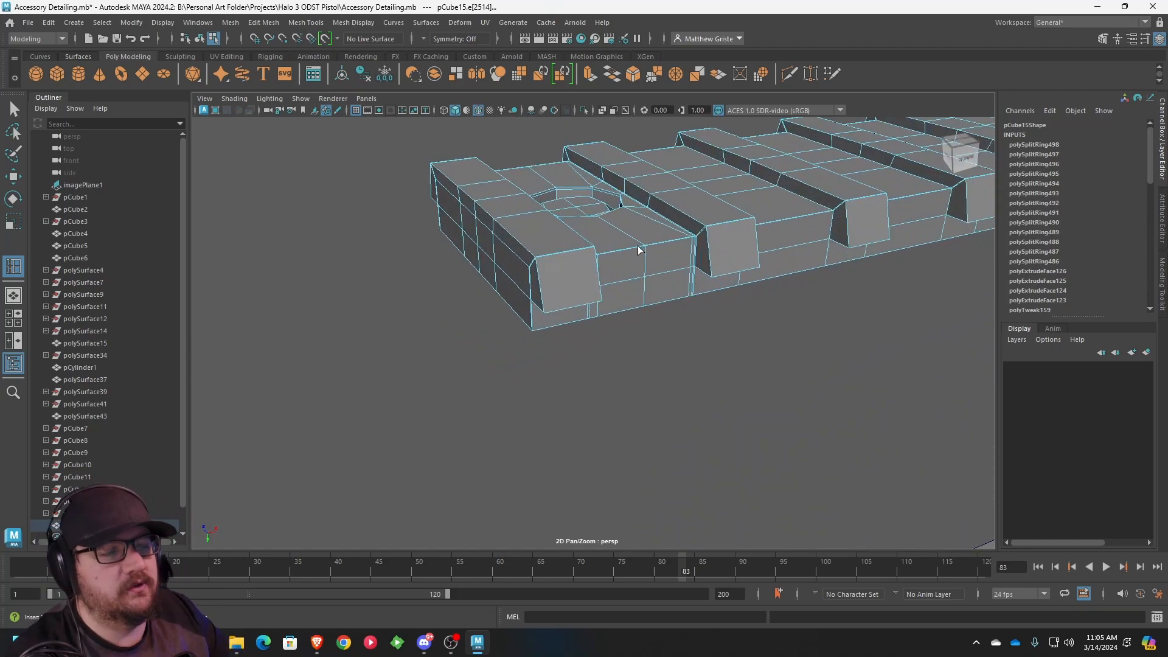
left_click_drag(638, 250, 596, 268, "alt")
left_click(454, 273)
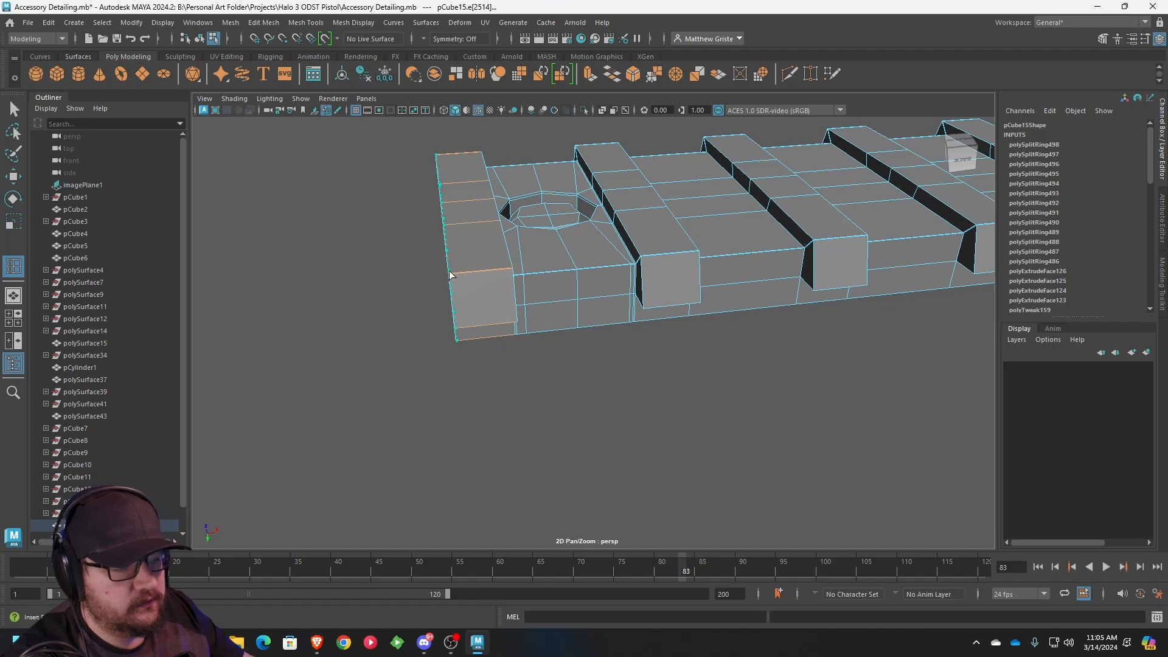
left_click(509, 272)
left_click_drag(509, 272, 616, 250, "alt")
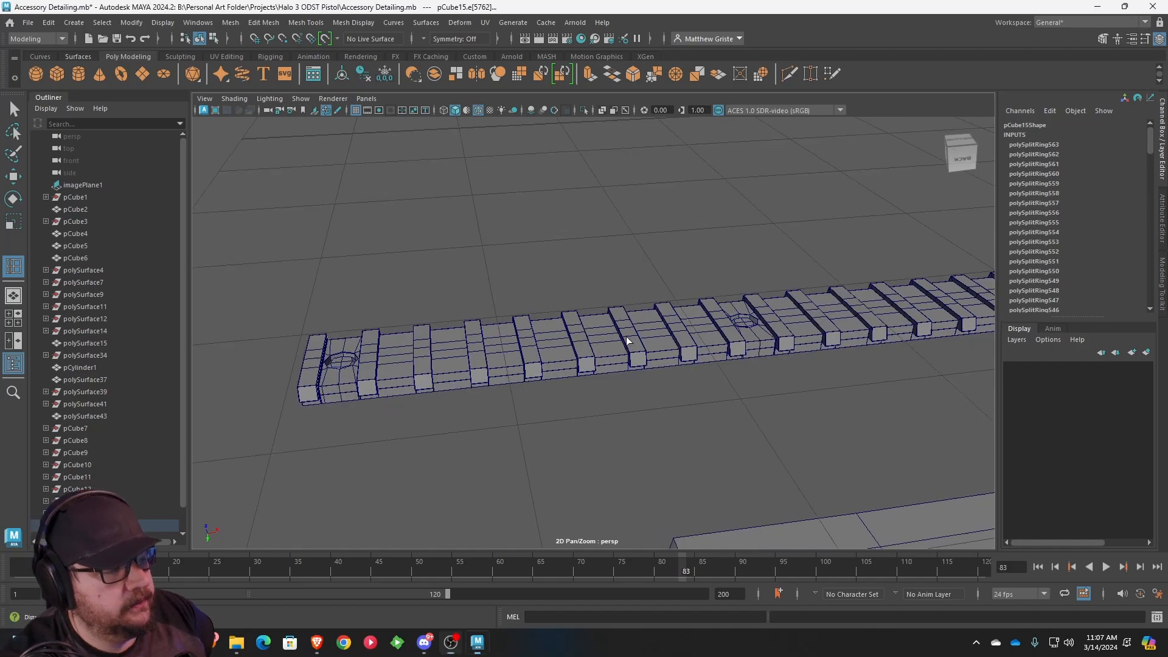
- Return the ribbed strip to object mode and select the whole strip
scroll(639, 339, "down", 5)
left_click_drag(638, 339, 728, 275, "alt")
right_click_drag(639, 280, 685, 265)
left_click(621, 352)
scroll(622, 352, "up", 4)
left_click_drag(573, 389, 677, 323, "alt")
left_click(577, 345)
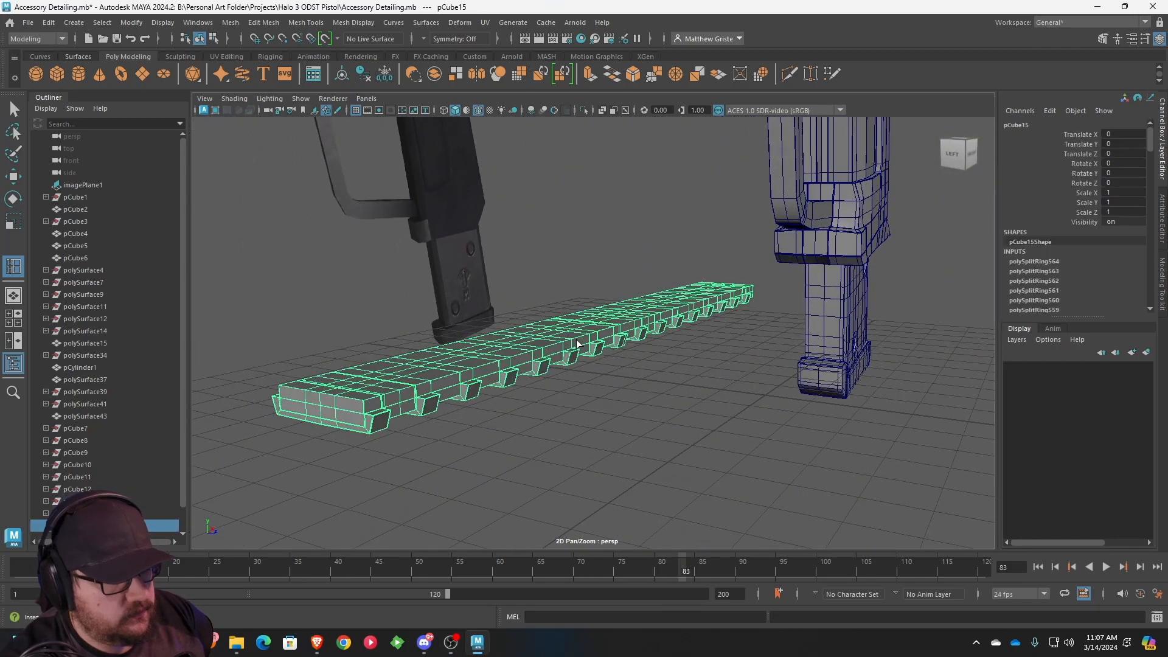
left_click(557, 373)
left_click_drag(485, 456, 399, 449, "alt")
left_click(570, 343)
scroll(570, 344, "down", 8)
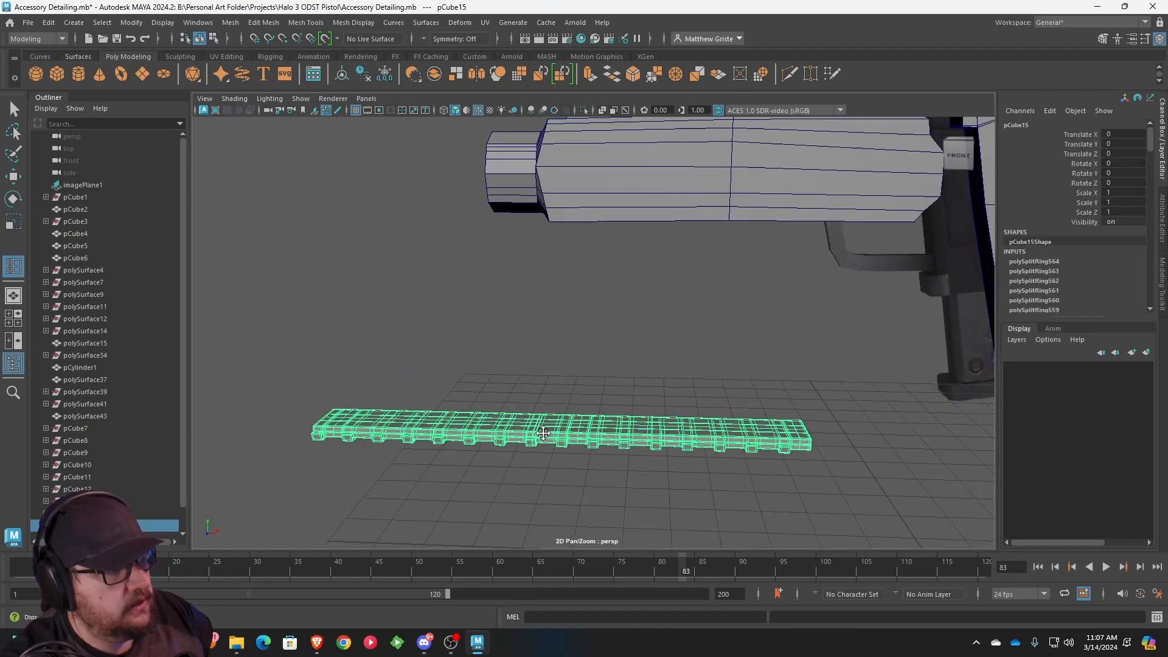
- Move the ribbed strip up against the underside of the pistol's front body, aligned above the accessory blocks, and deselect it
key("w")
left_click_drag(536, 395, 600, 282)
left_click_drag(642, 340, 702, 325)
mouse_move(669, 282)
left_mouse_down()
mouse_move(667, 272)
mouse_move(666, 285)
left_mouse_up()
left_click_drag(552, 296, 769, 296, "alt")
scroll(769, 296, "down", 3)
left_click_drag(699, 322, 608, 359, "alt")
left_click(732, 413)
- Examine the fitted strip and the under-barrel accessory blocks, comparing them with the pistol reference image
scroll(732, 412, "down", 3)
left_click_drag(724, 411, 422, 387, "alt")
scroll(423, 387, "up", 3)
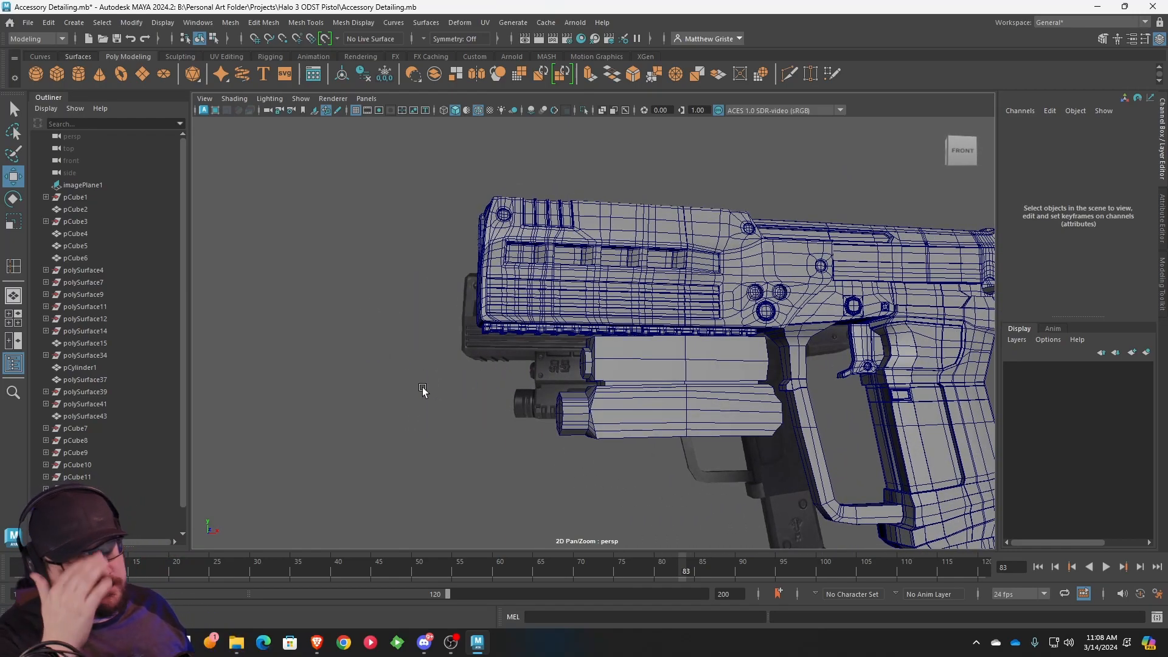
scroll(684, 360, "up", 5)
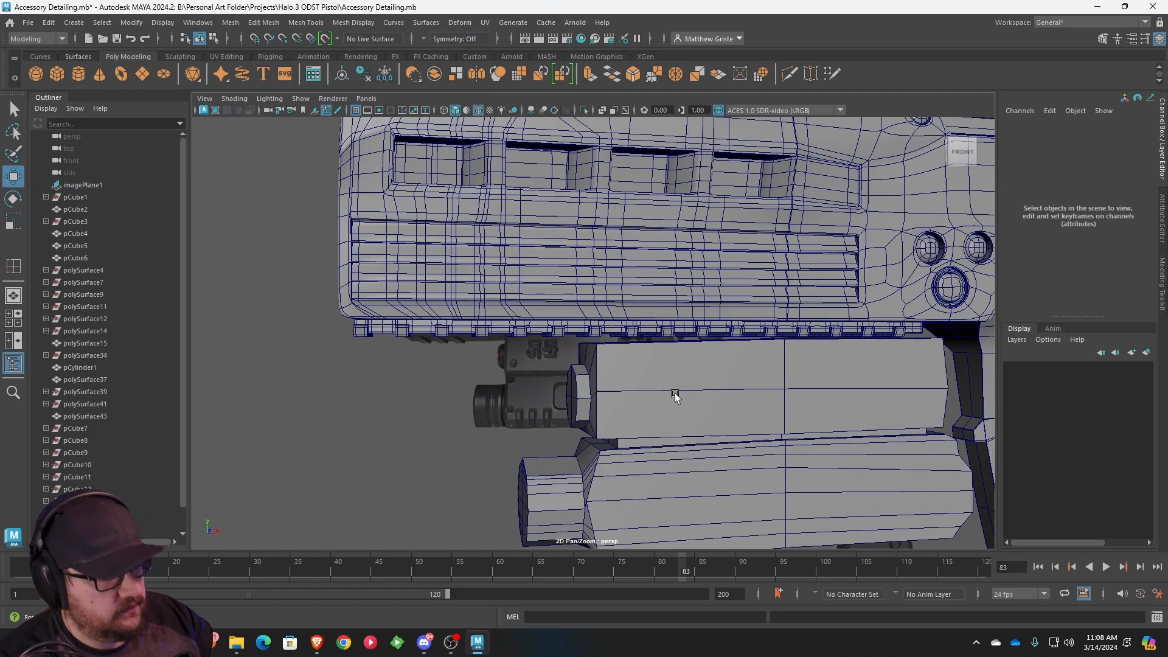
scroll(676, 396, "down", 5)
left_click_drag(517, 347, 521, 308, "alt")
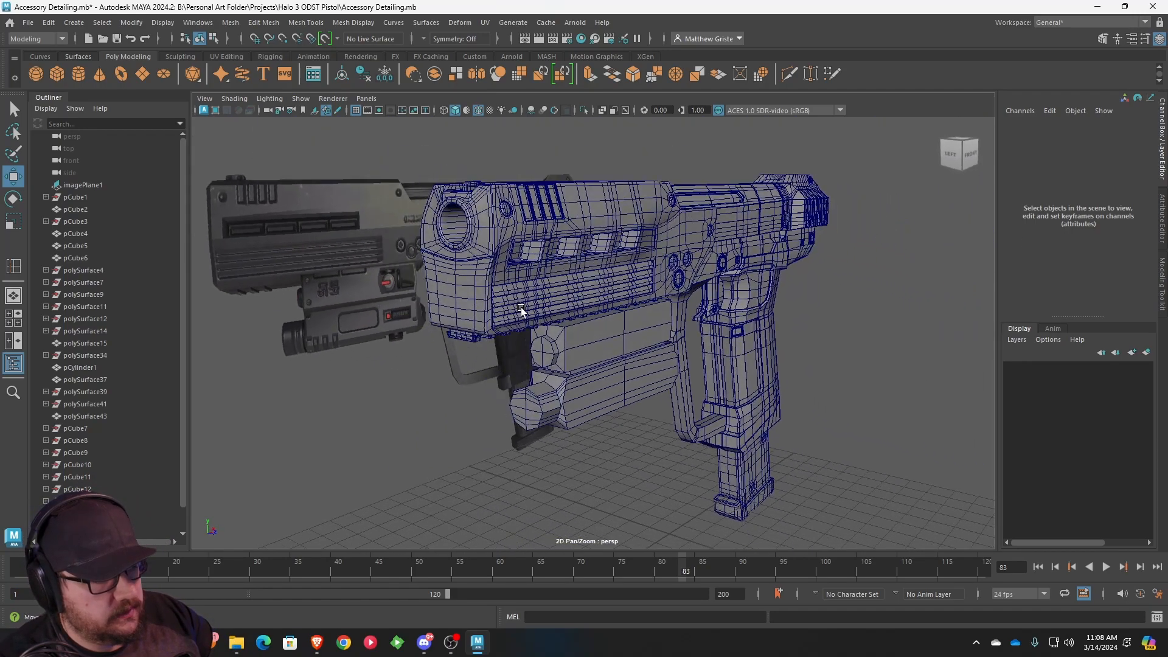
scroll(344, 306, "up", 3)
middle_click_drag(345, 305, 520, 297, "alt")
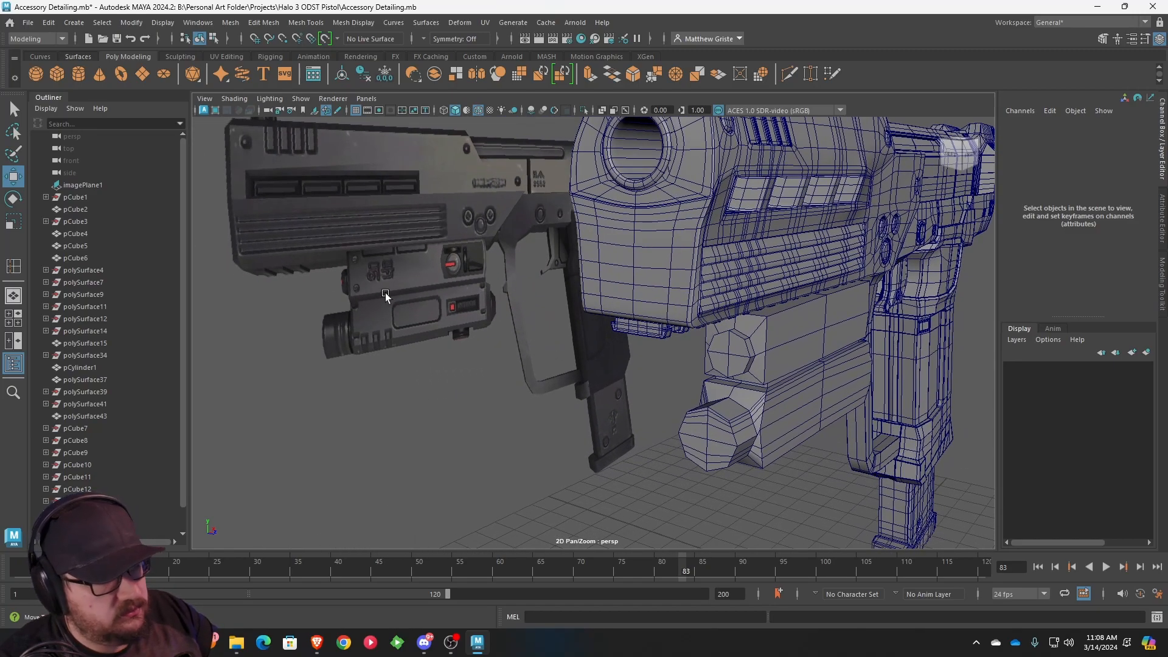
- Isolate the upper underbarrel accessory block together with the reference image plane
left_click_drag(536, 325, 534, 328, "alt")
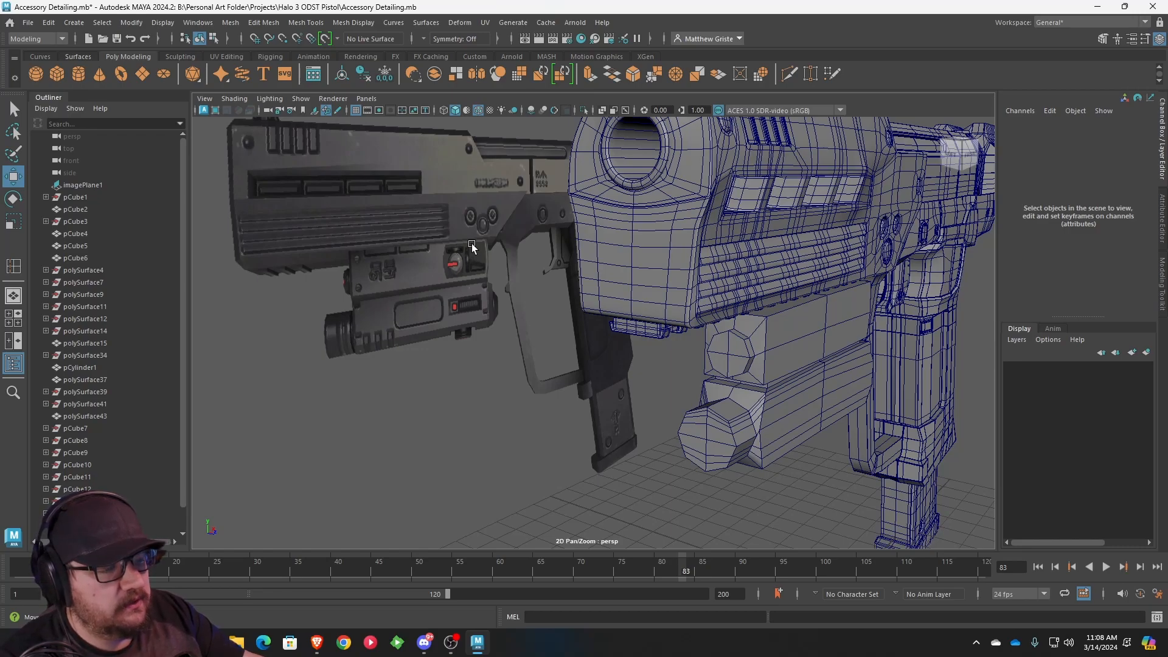
left_click_drag(711, 301, 614, 293, "alt")
left_click(750, 333)
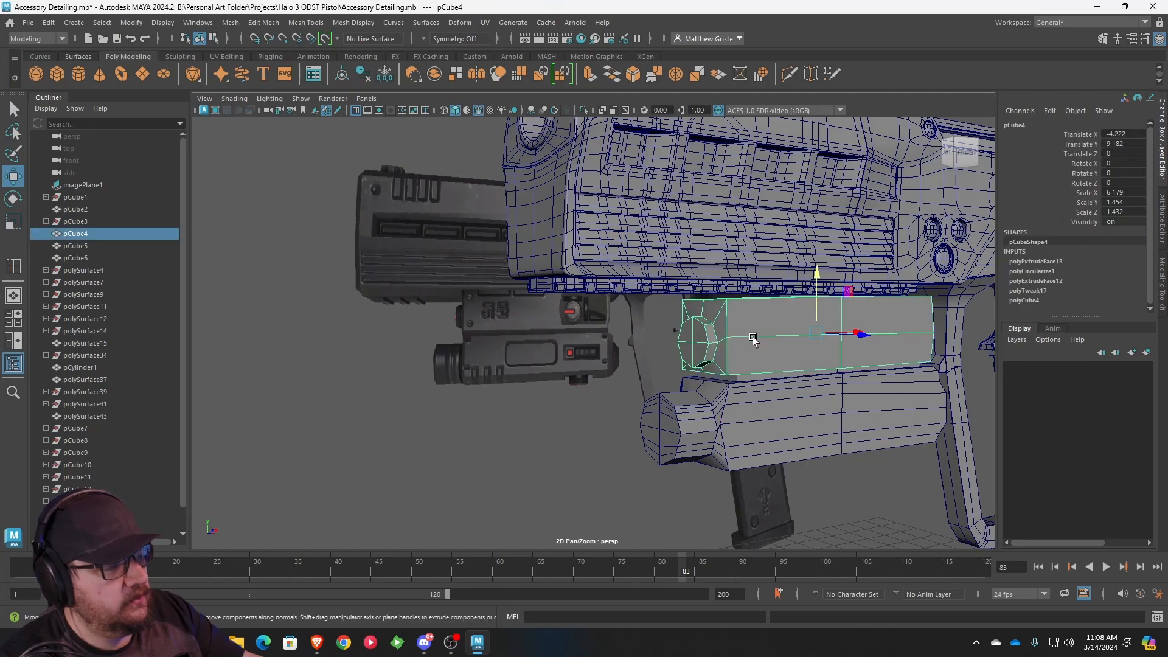
middle_click_drag(816, 340, 658, 295, "alt")
left_click(470, 316, "shift")
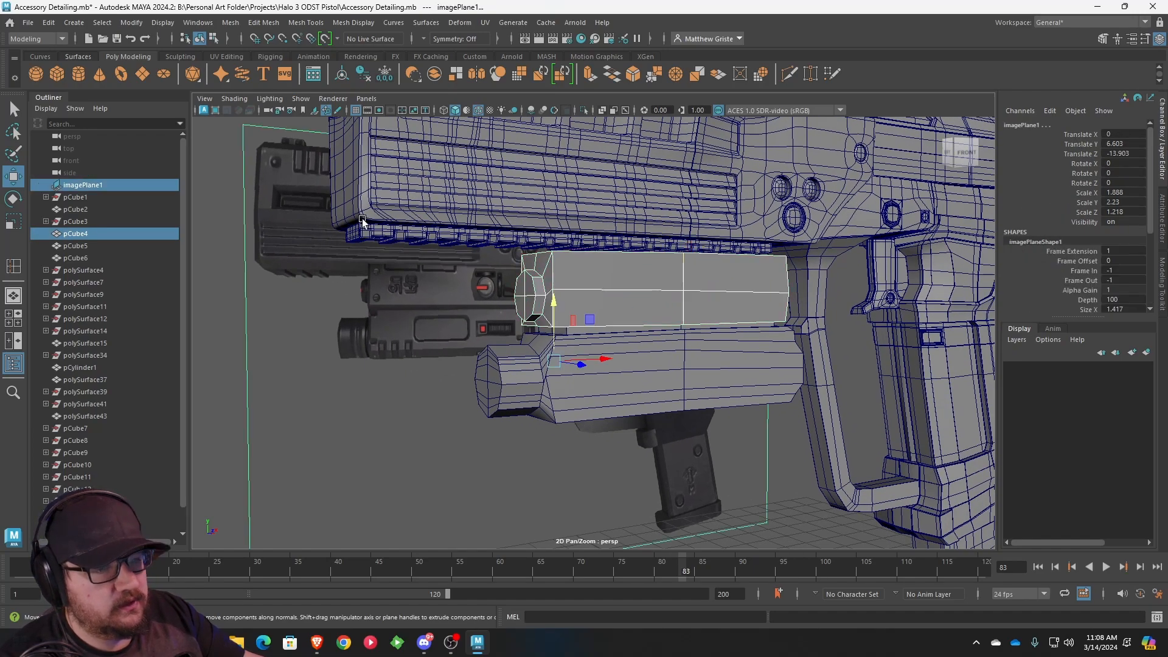
left_click(302, 101)
mouse_move(360, 120)
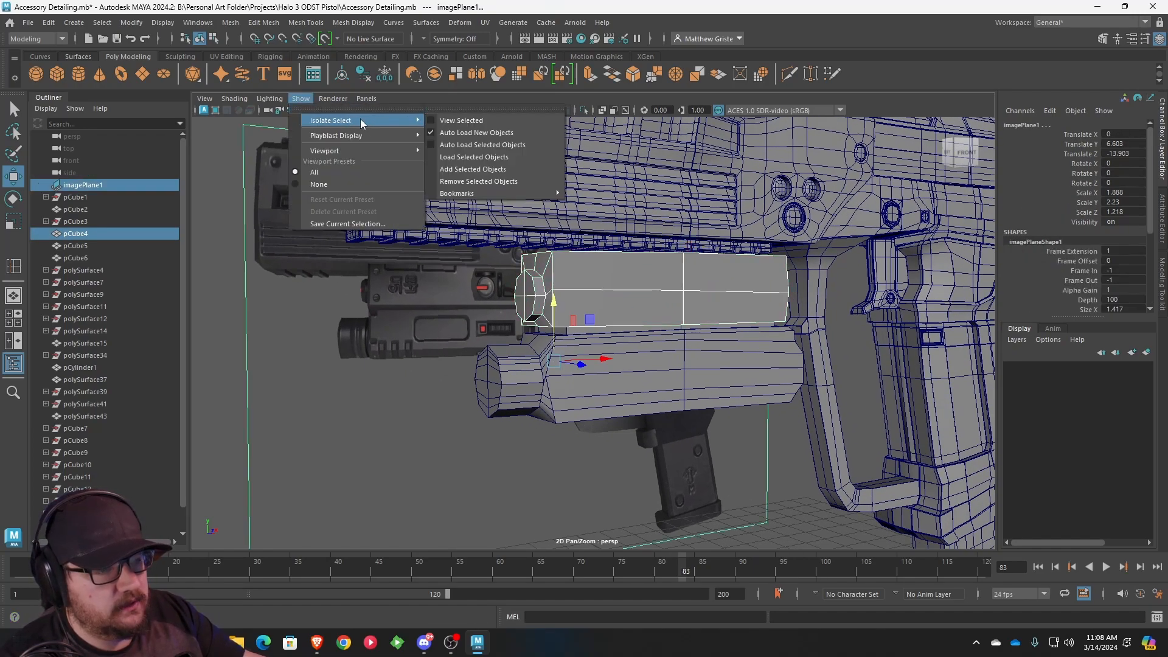
left_click(501, 121)
left_click_drag(584, 244, 529, 239, "alt")
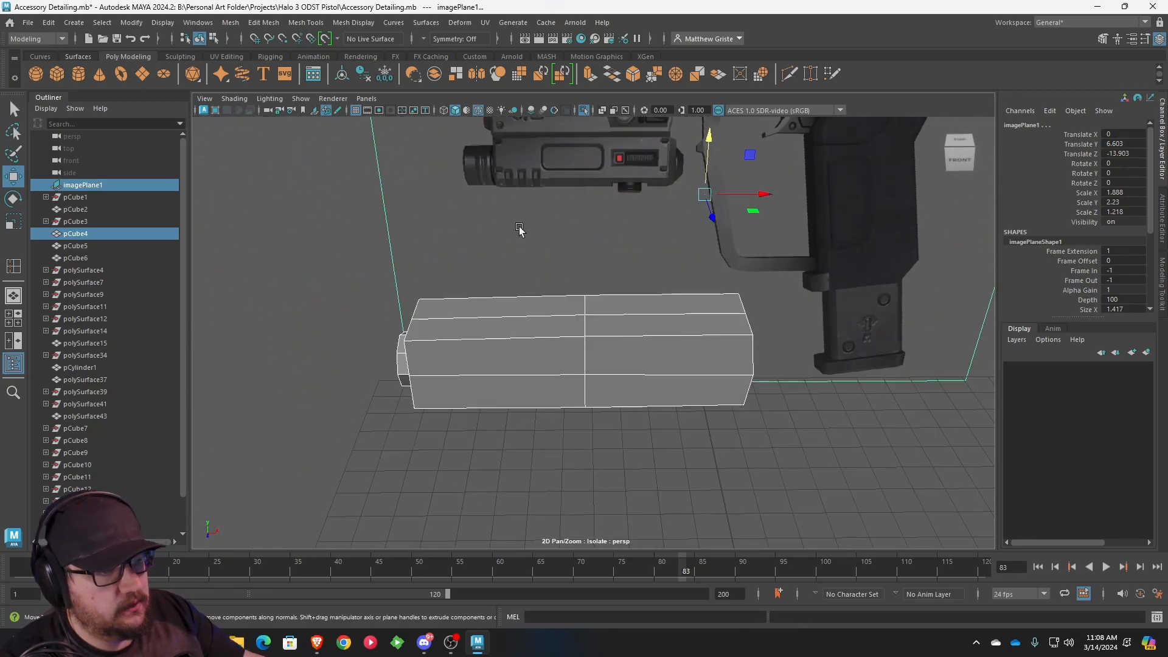
- Insert an edge loop around the accessory block near each of its two ends
left_click(298, 23)
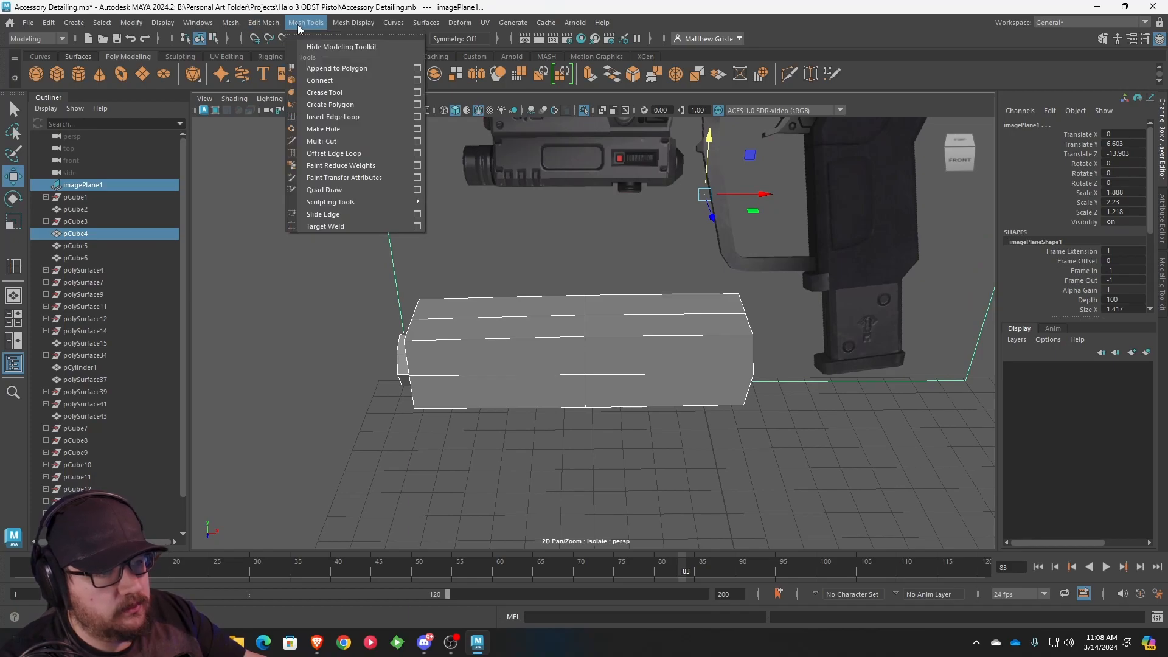
left_click(329, 113)
left_click_drag(458, 334, 430, 339)
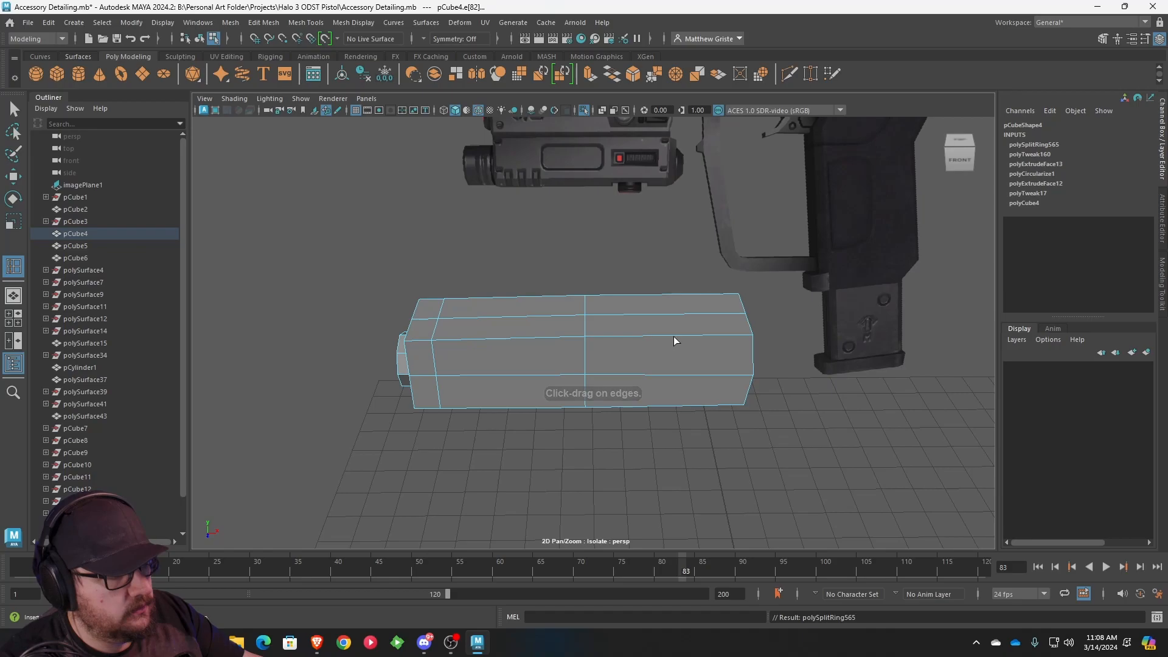
left_click(729, 342)
left_click_drag(721, 340, 575, 303, "alt")
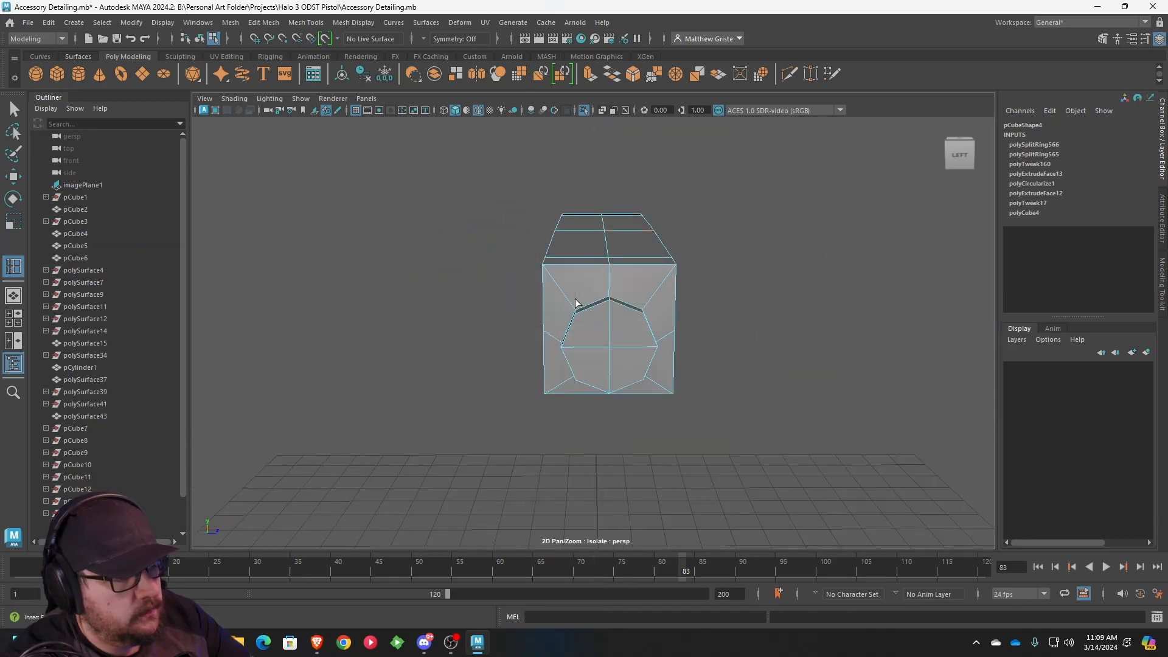
- Delete the faces of one lengthwise half of the block, up to its centre line
scroll(576, 298, "down", 3)
left_click(523, 207)
left_click_drag(580, 374, 582, 374)
right_click_drag(581, 283, 585, 319)
left_click(584, 319)
left_click_drag(535, 195, 581, 382)
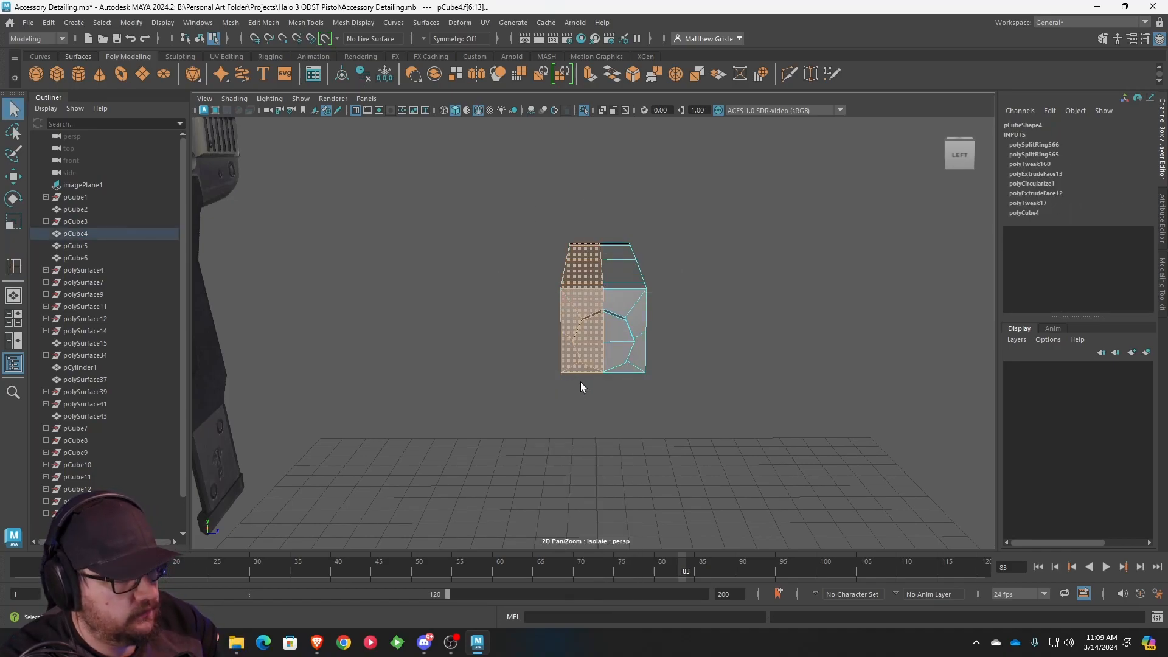
key("Delete")
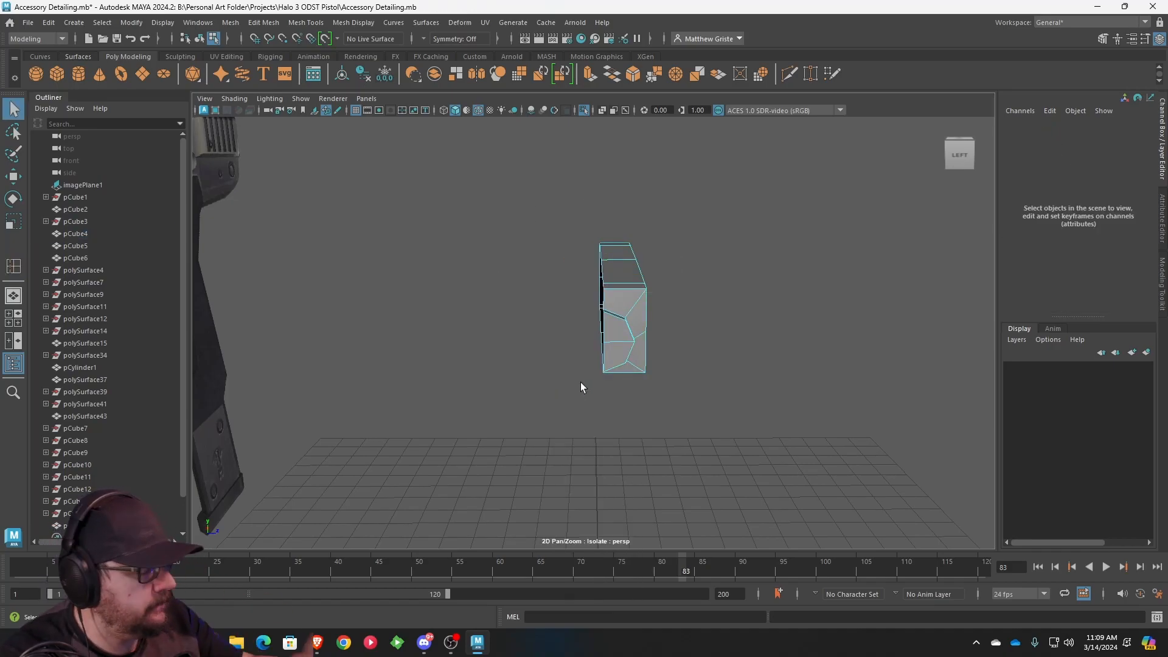
- Extract the faces of the block's front end, up to the first edge loop, into a separate piece
left_click_drag(634, 388, 509, 281, "alt")
right_click_drag(510, 280, 510, 325)
left_click_drag(510, 323, 490, 340, "alt")
left_click_drag(469, 290, 529, 407)
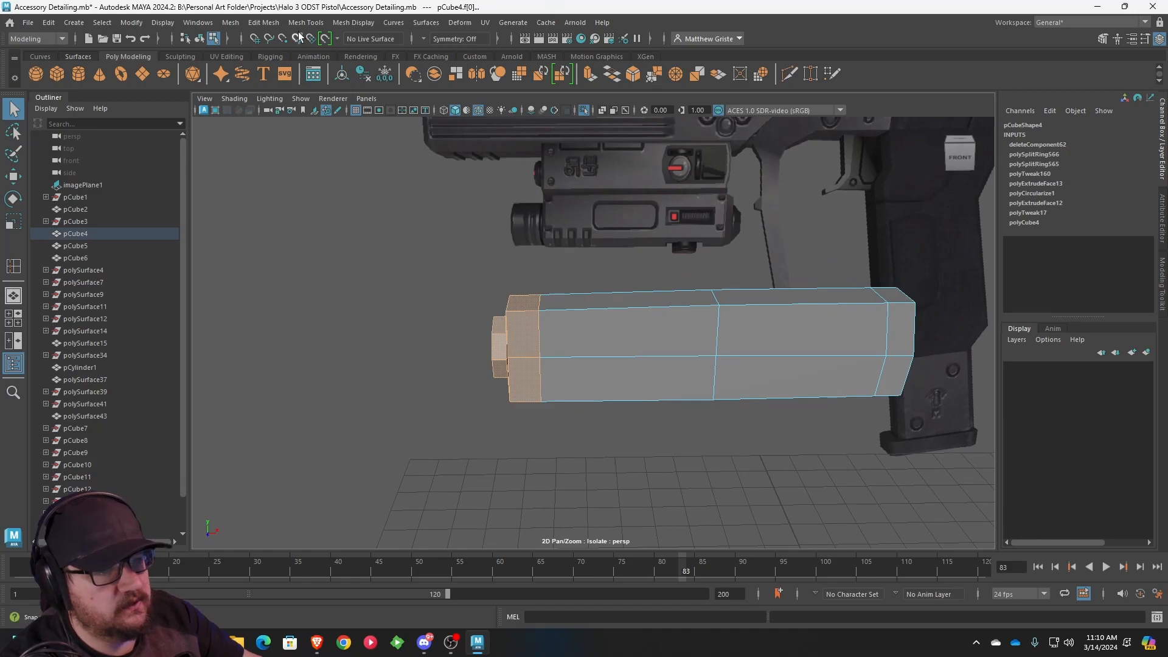
left_click(266, 22)
left_click(287, 368)
left_click_drag(751, 340, 737, 337)
left_click(657, 426)
- Insert a lengthwise edge loop on the main body's top surface, close to its outer edge
right_click_drag(633, 375, 633, 314)
left_click_drag(600, 319, 709, 370, "alt")
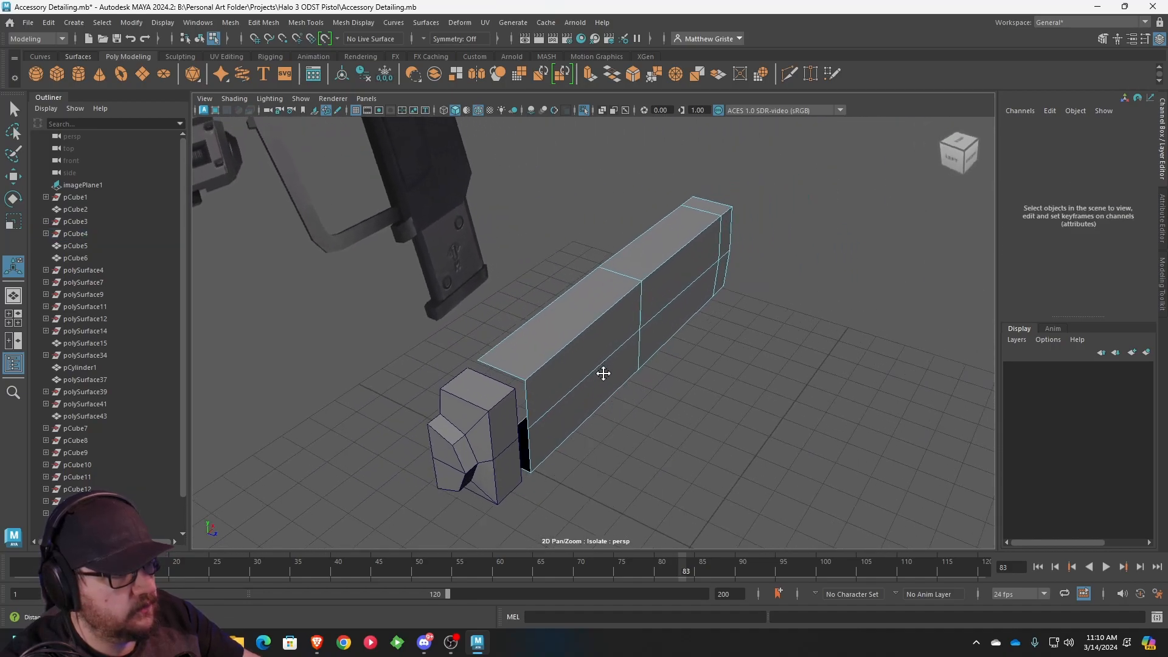
right_click_drag(610, 370, 657, 374, "alt")
left_click(298, 26)
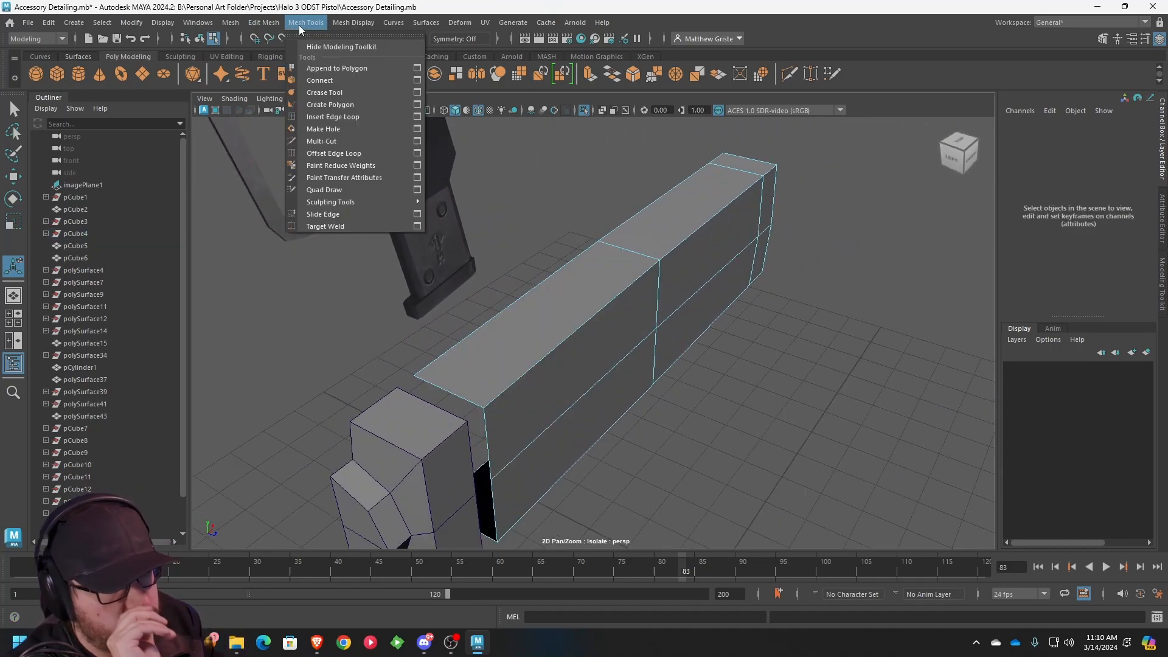
left_click(336, 101)
left_click_drag(637, 254, 646, 256)
left_click_drag(564, 311, 509, 324, "alt")
key("q")
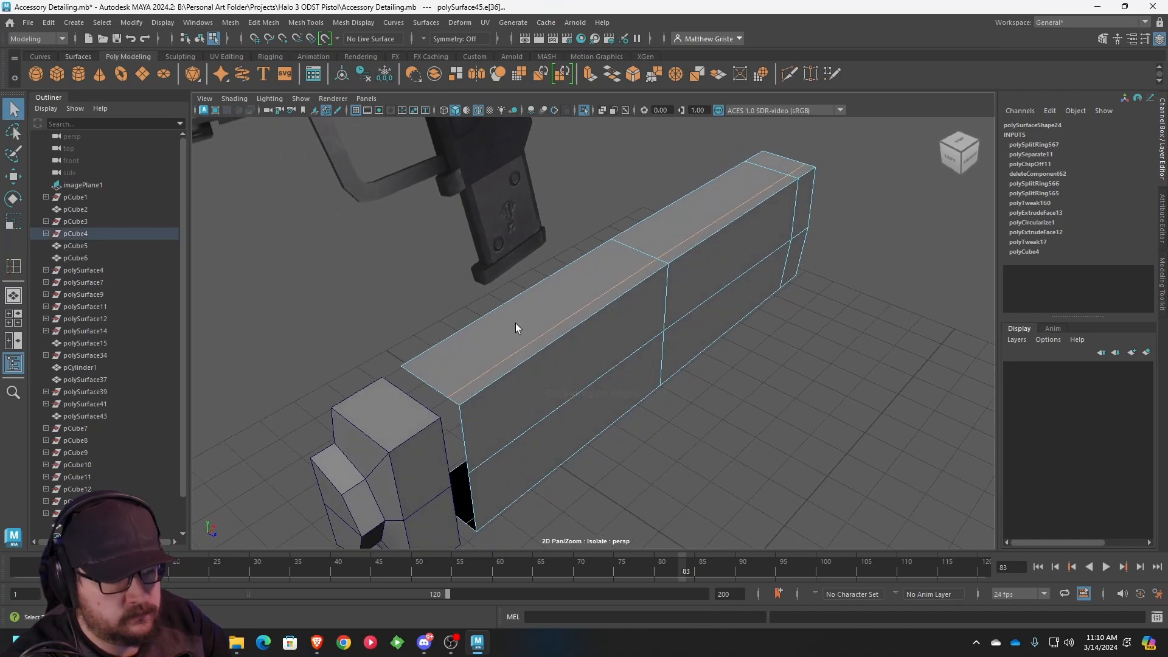
- Extrude the narrow outer strip of top faces upward in successive segments to form a wall along the body
right_click_drag(511, 280, 512, 326)
left_click(576, 318)
left_click_drag(576, 319, 750, 313, "alt")
left_click(740, 275, "shift")
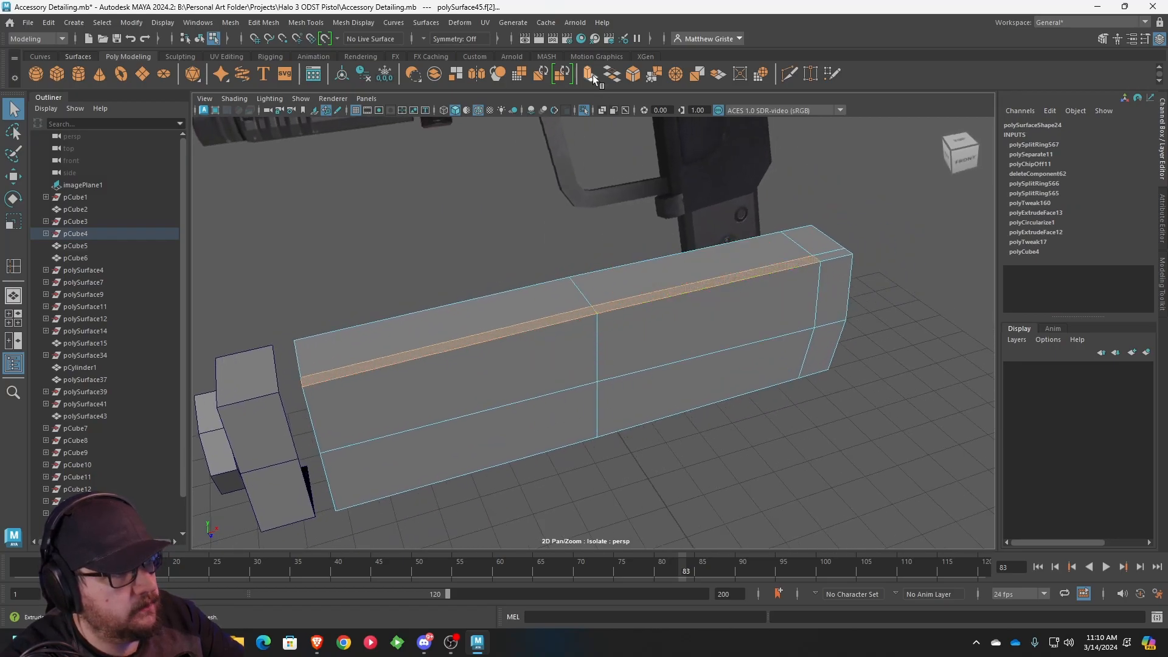
left_click(589, 74)
left_click_drag(481, 265, 652, 198, "alt")
key("ctrl+e")
key("e")
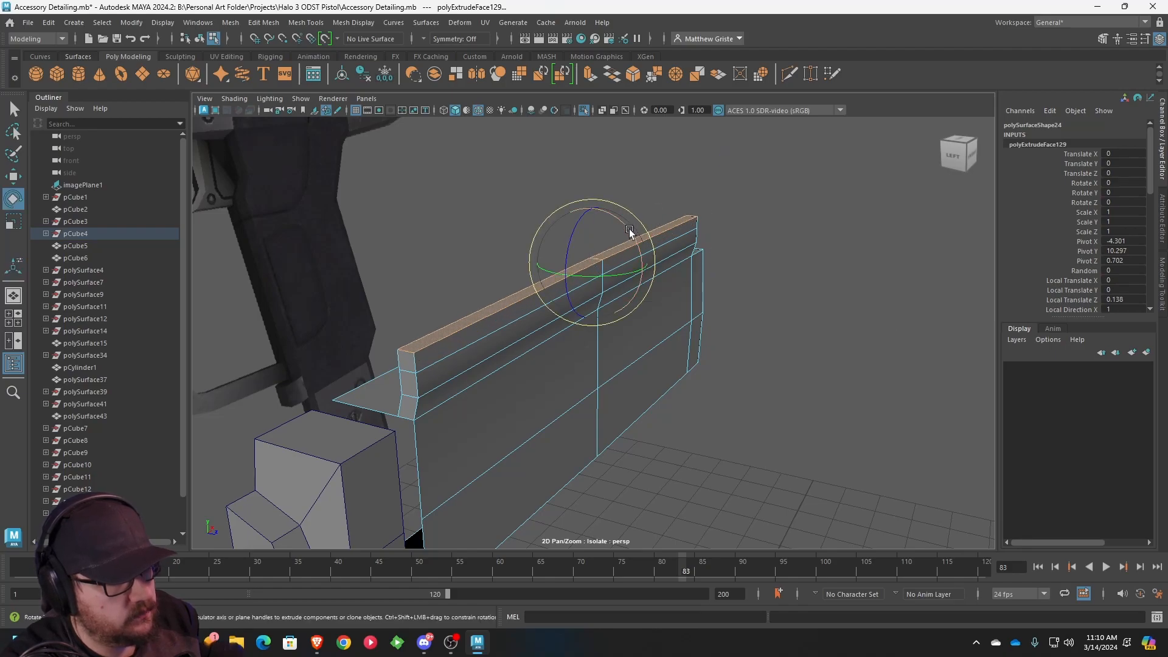
- Extrude the inner faces of the wall's uppermost segment inward to form a hooked lip
left_click_drag(629, 250, 666, 310, "alt")
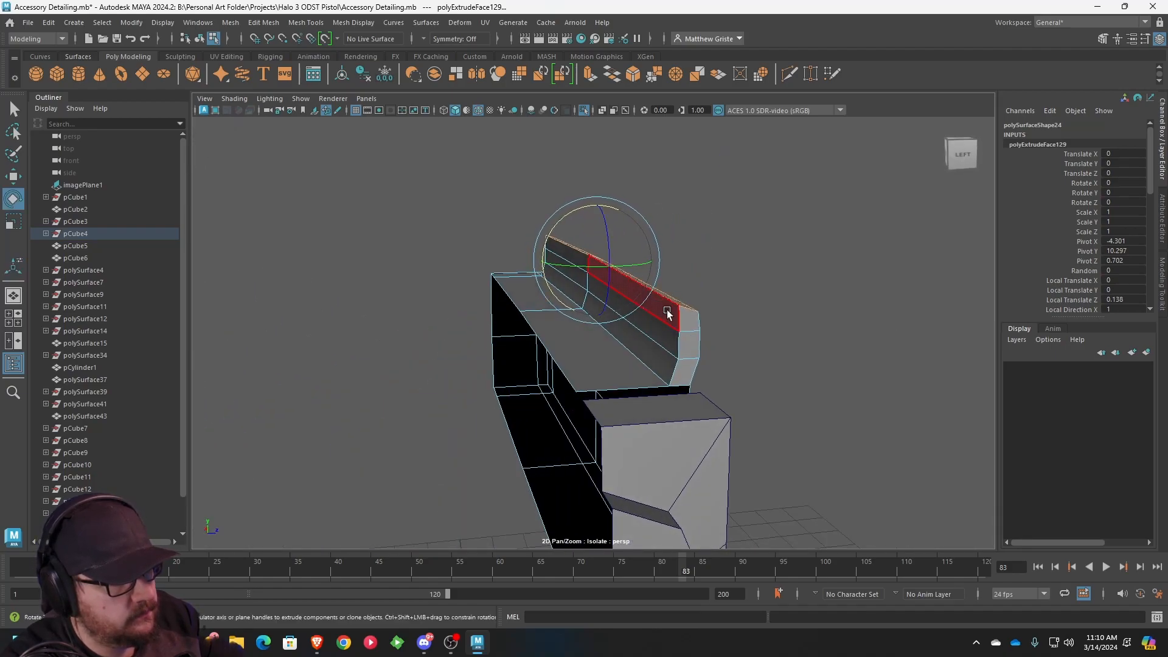
left_click(667, 310)
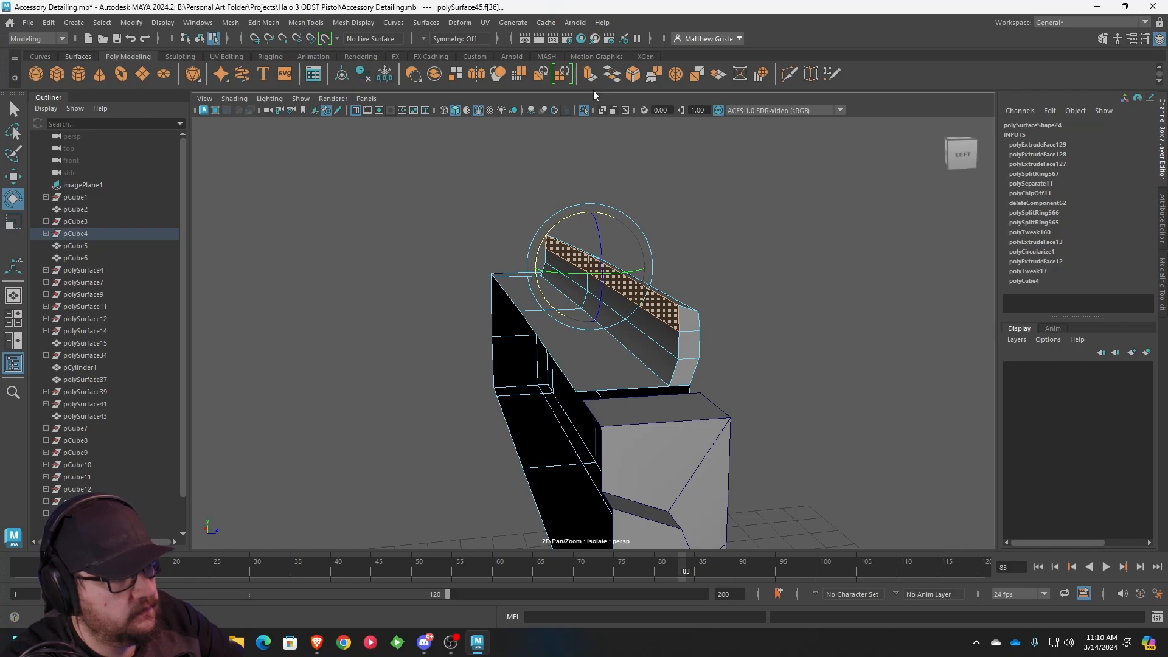
left_click(590, 84)
left_click_drag(536, 248, 519, 251)
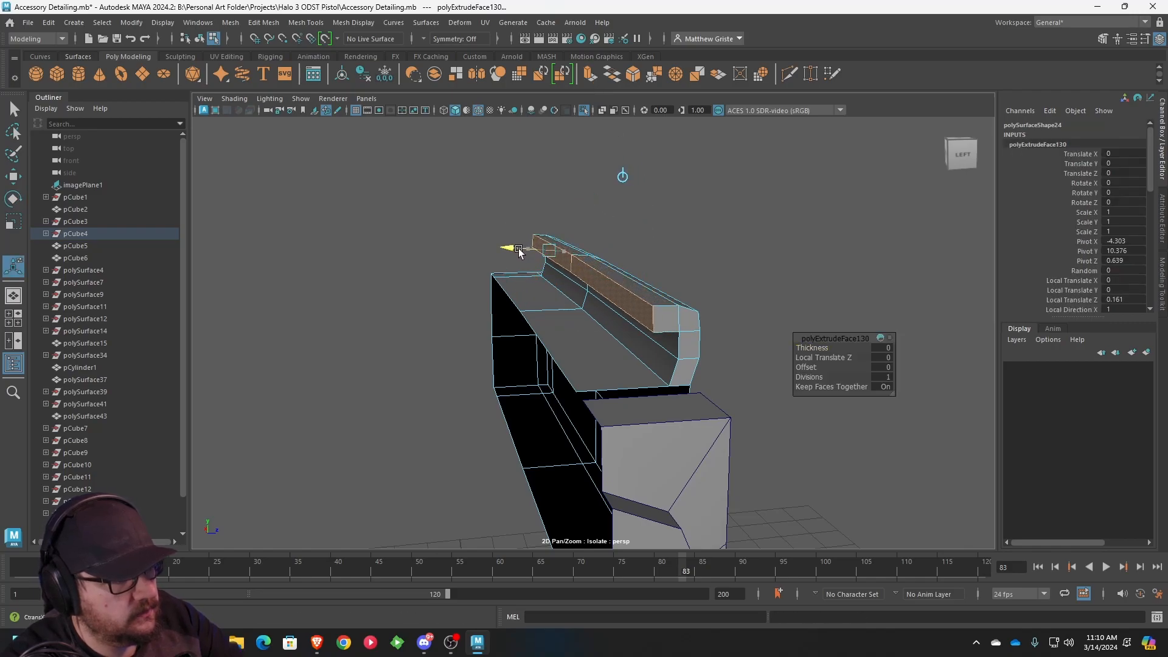
- Return to object selection and turn off isolation to show the whole pistol around the hooked body
left_click_drag(606, 275, 546, 261, "alt")
right_click_drag(572, 255, 633, 241)
scroll(671, 269, "down", 3)
left_click(301, 98)
mouse_move(332, 118)
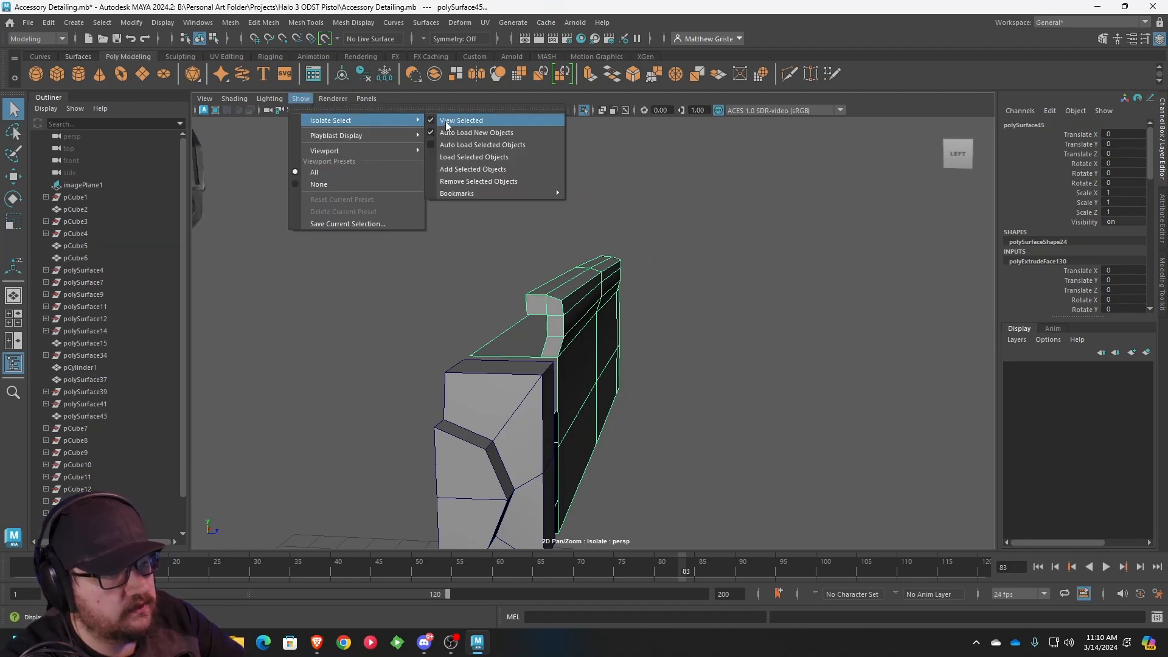
left_click(445, 122)
- Try to isolate the underbarrel rail together with the accessory's front end piece
scroll(511, 213, "down", 5)
left_click_drag(513, 220, 532, 215, "alt")
scroll(566, 323, "up", 3)
mouse_move(572, 332)
left_mouse_down("alt")
mouse_move(574, 295)
mouse_move(574, 334)
left_mouse_up("alt")
left_click(500, 285)
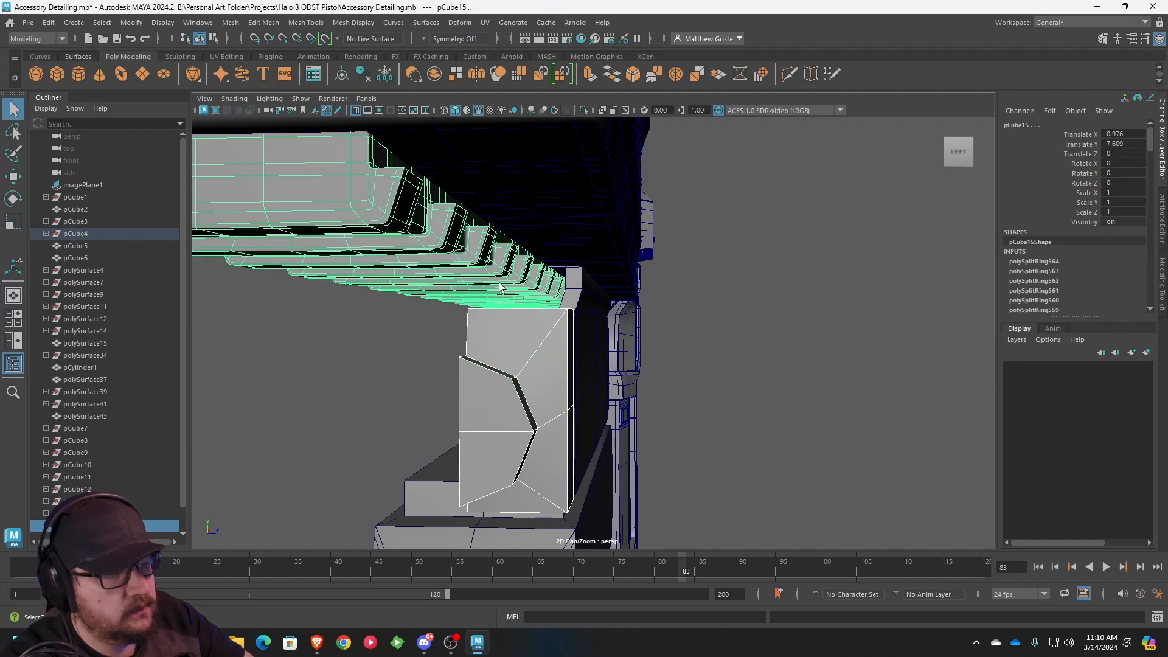
left_click(308, 101)
mouse_move(365, 121)
left_click(456, 122)
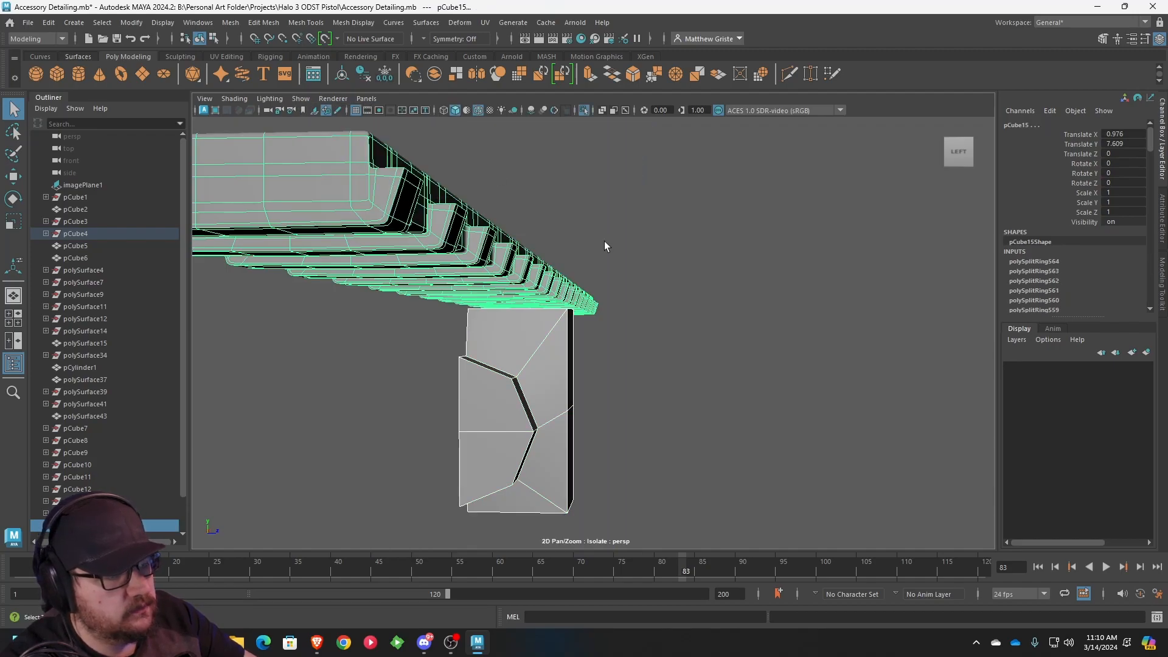
key("ctrl+z")
- Isolate the hooked main body together with the underbarrel rail
right_click_drag(527, 280, 523, 356)
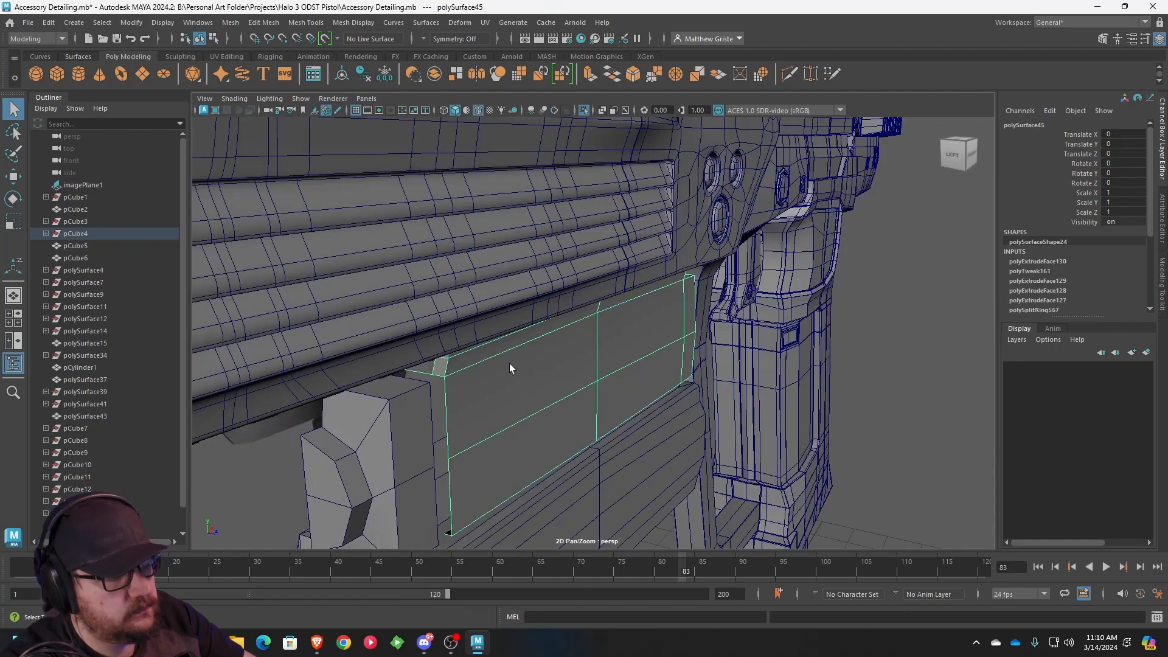
left_click_drag(490, 394, 504, 369, "alt")
left_click(365, 285)
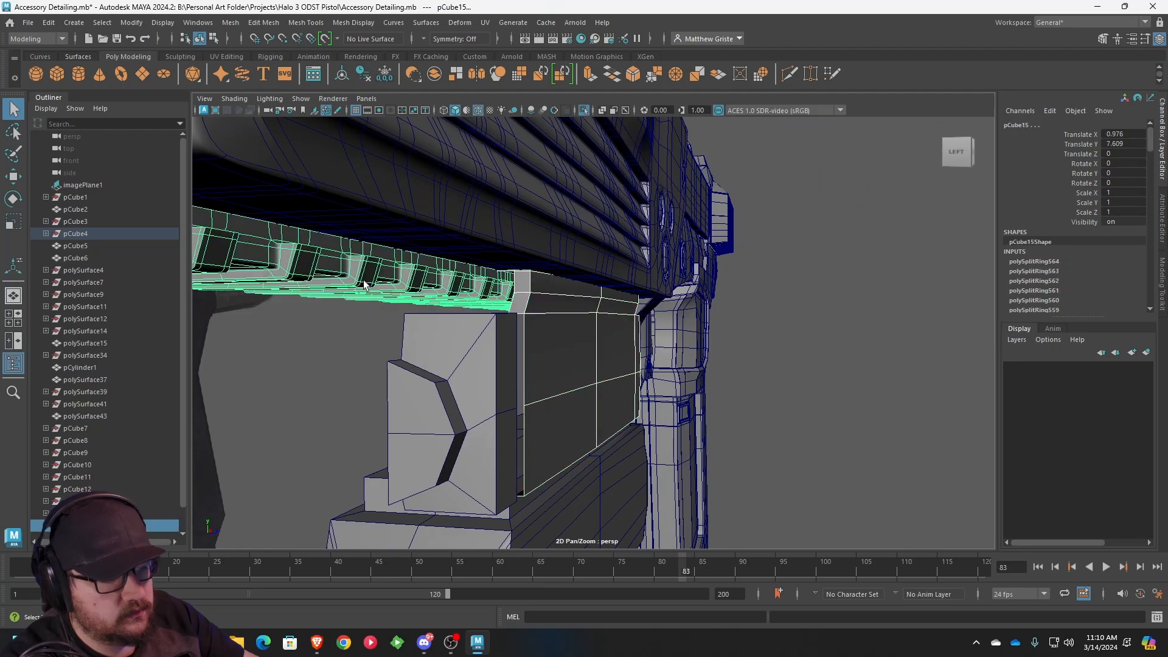
left_click(309, 99)
mouse_move(325, 122)
left_click(457, 122)
- Switch to vertex editing and reposition the hook's vertices so its lip sits above the rail
left_click_drag(523, 219, 603, 261, "alt")
left_click(605, 272)
key("w")
left_click_drag(507, 344, 790, 327)
right_click_drag(790, 280, 733, 277)
left_click_drag(738, 188, 851, 334)
left_click_drag(799, 241, 800, 230)
left_click_drag(543, 308, 462, 279, "alt")
left_click_drag(502, 333, 607, 271)
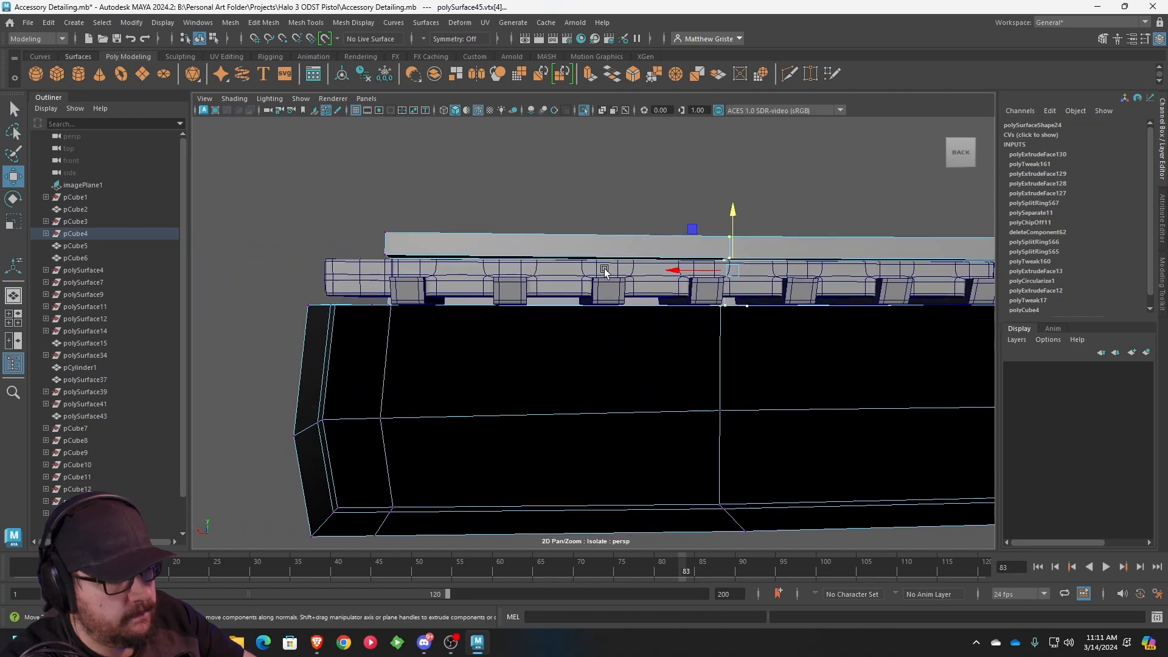
left_click_drag(529, 263, 658, 270, "alt")
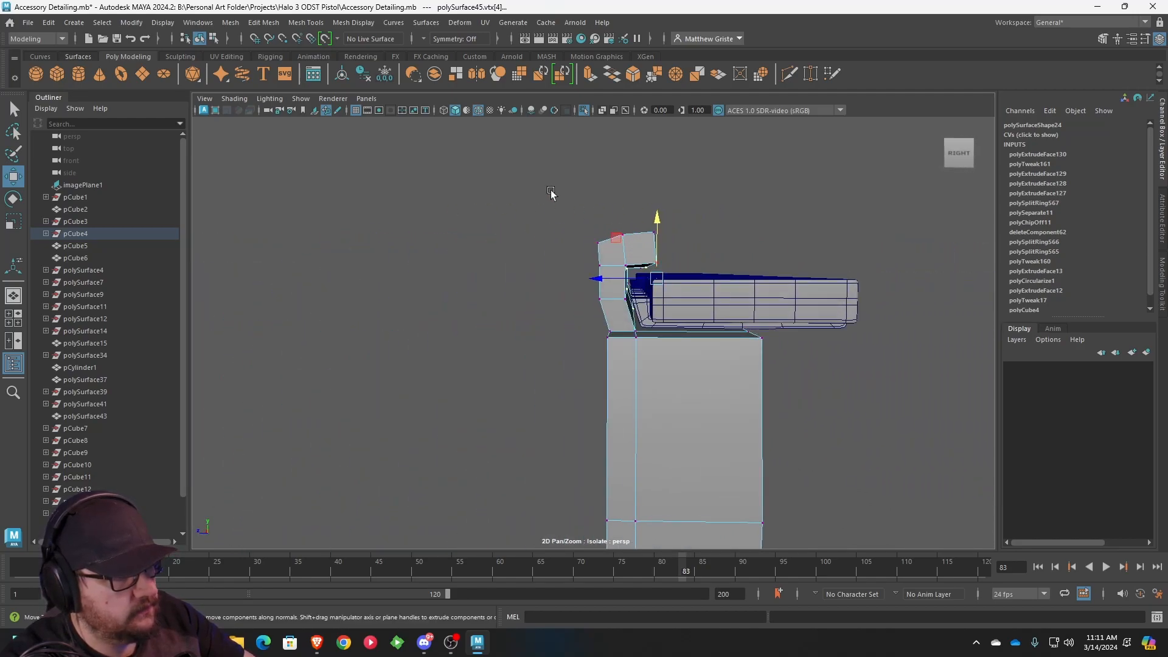
- Adjust the height of the hook's upper vertices to bring the lip down close to the rail
scroll(679, 276, "up", 3)
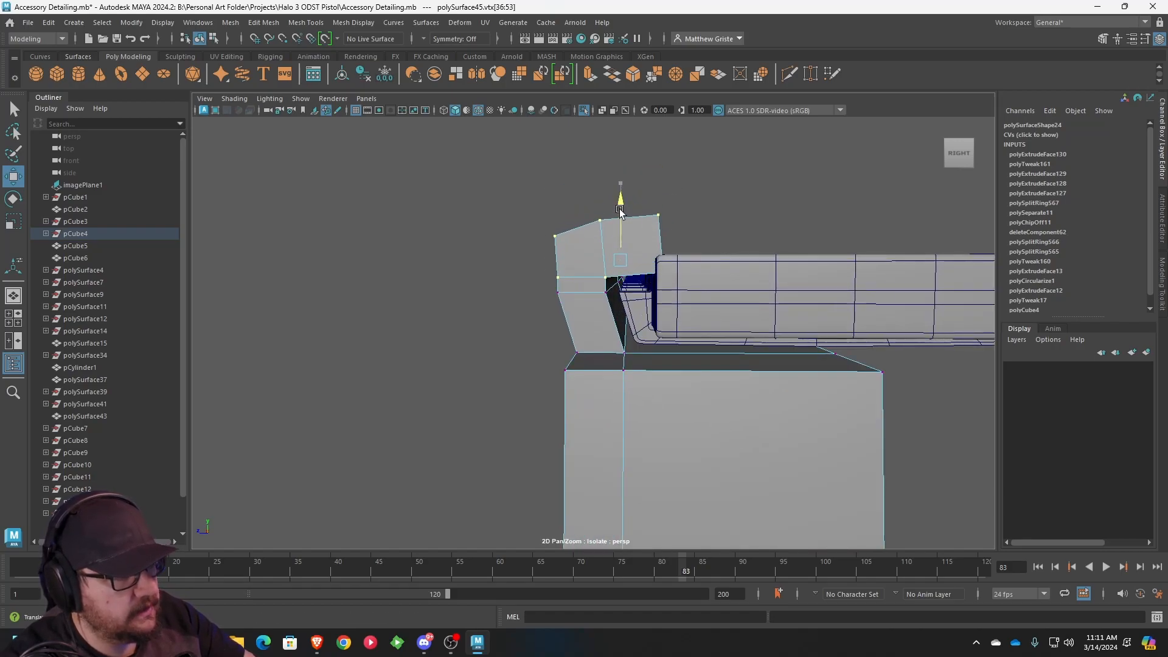
key("ctrl+z")
left_click_drag(494, 152, 688, 300)
left_click_drag(623, 208, 617, 220)
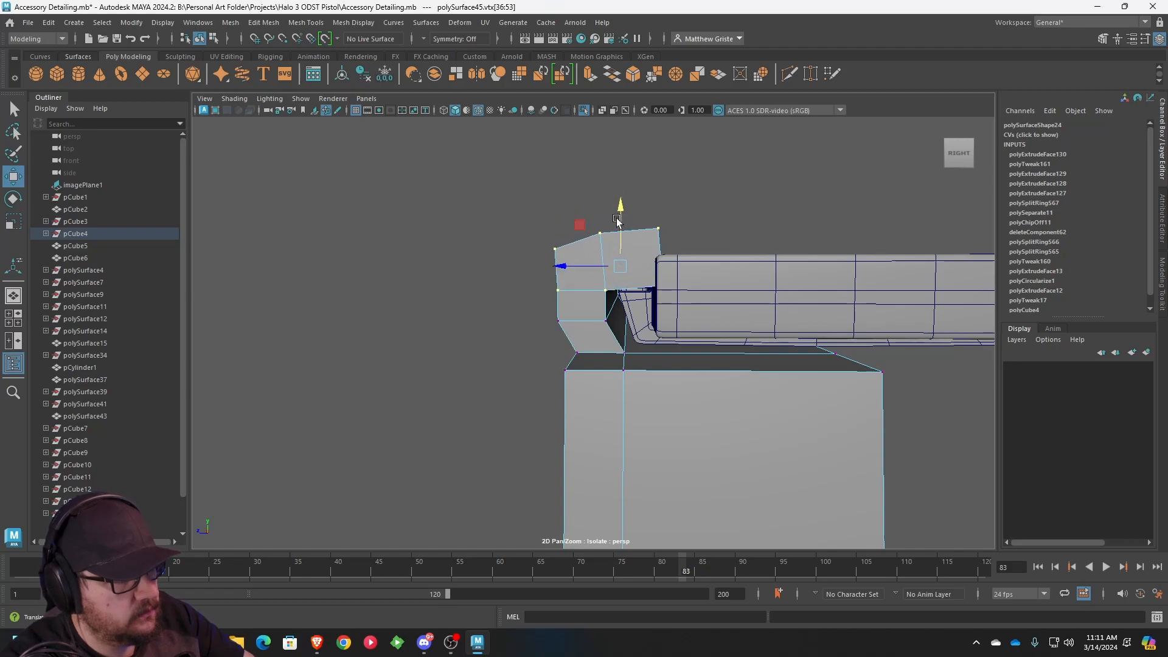
mouse_move(660, 282)
left_mouse_down()
mouse_move(644, 292)
mouse_move(638, 277)
mouse_move(653, 277)
left_mouse_up()
- In the side view, flatten the lip's inner end vertices into a vertical line and move them back to shorten the lip
key("space")
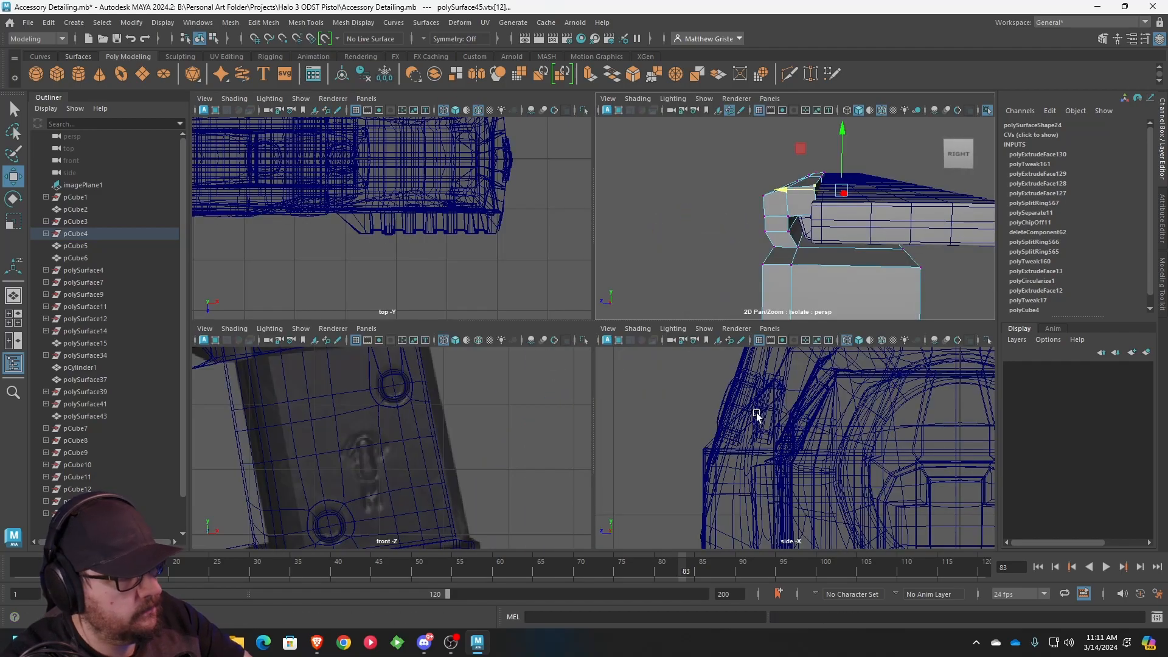
key("f")
scroll(790, 450, "up", 5)
key("space")
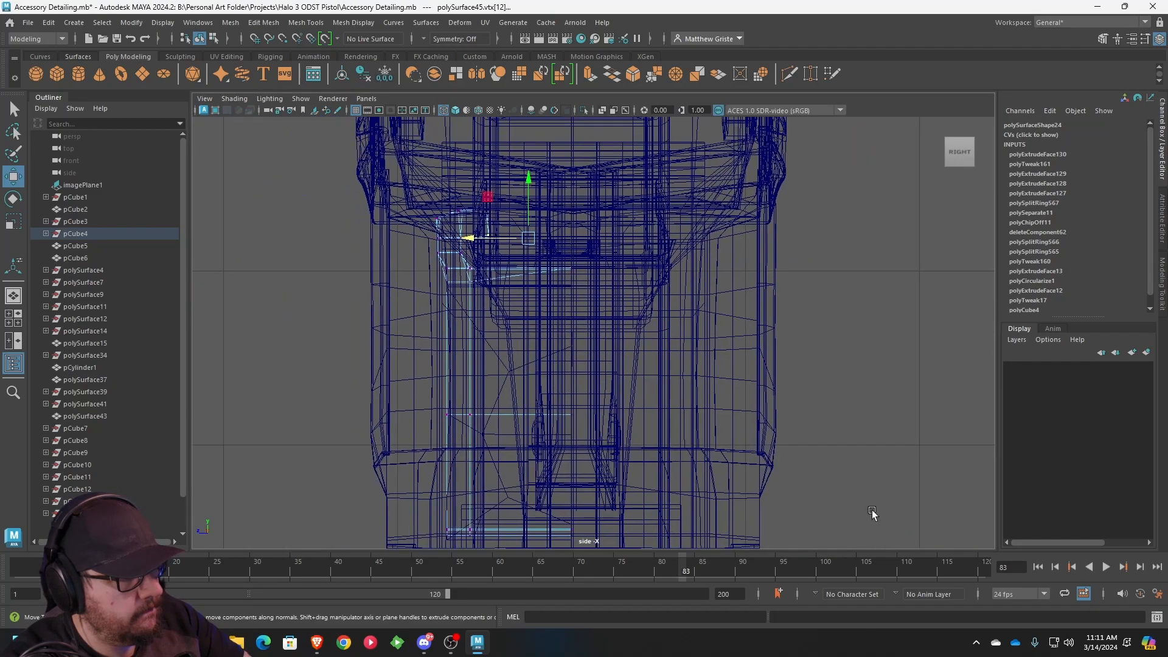
scroll(622, 303, "up", 6)
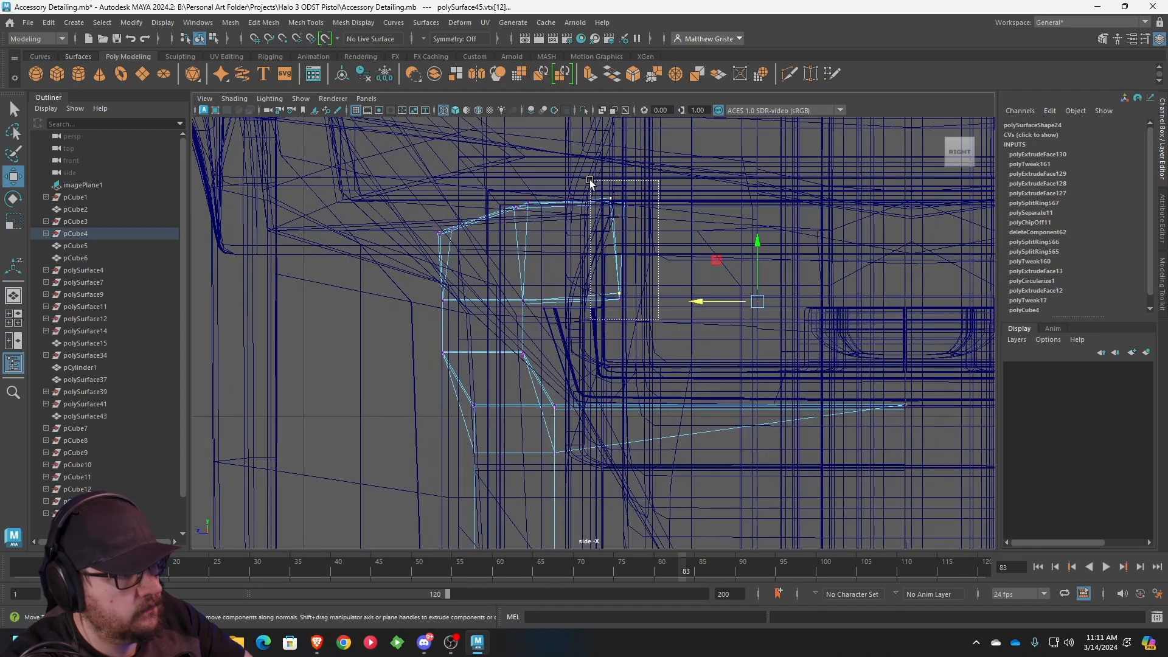
key("r")
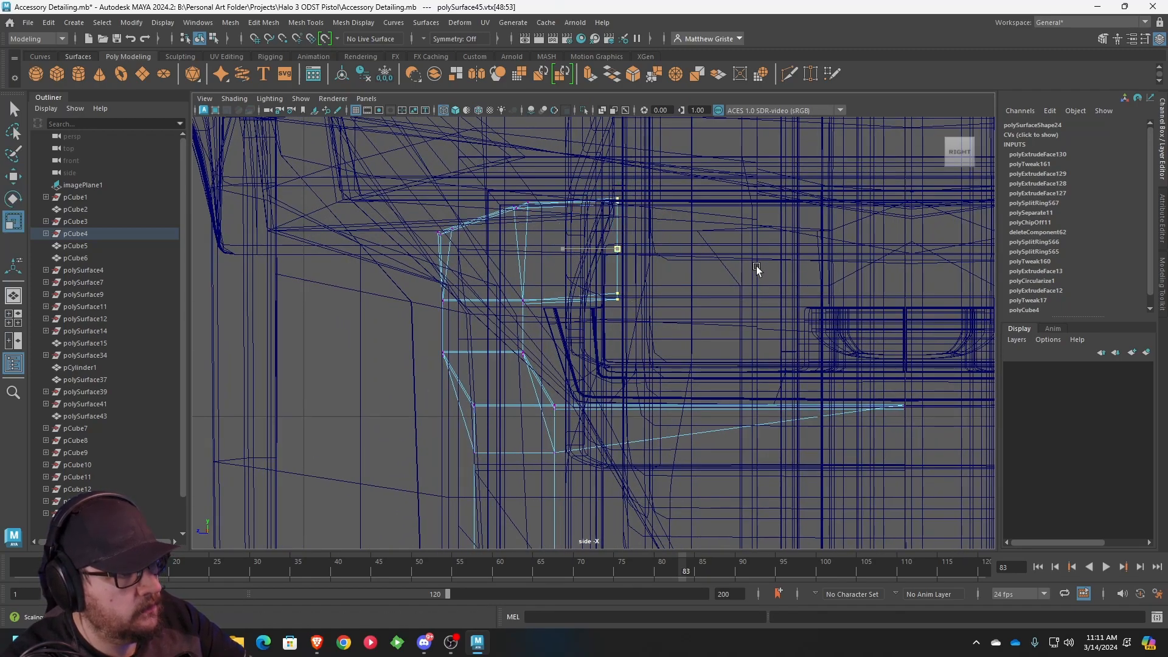
key("w")
left_click_drag(591, 255, 578, 254)
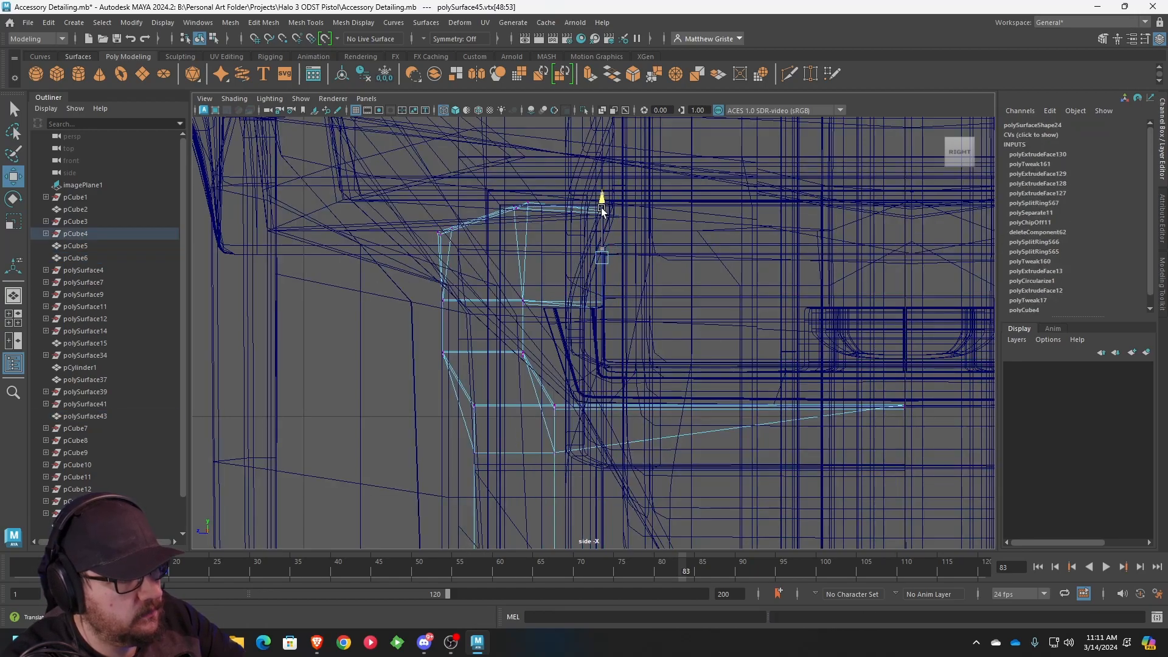
- Shift the hook's middle vertices toward the rail so the wall follows the rail's slanted side
scroll(560, 315, "up", 3)
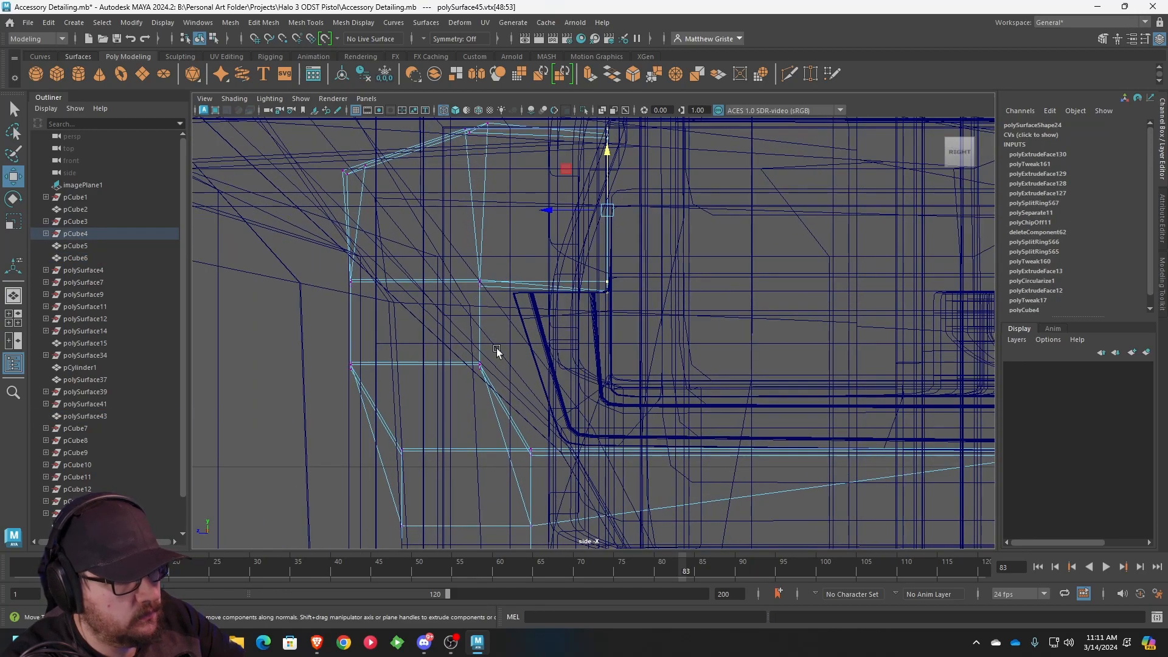
left_click_drag(396, 364, 375, 365)
left_click_drag(458, 367, 483, 370)
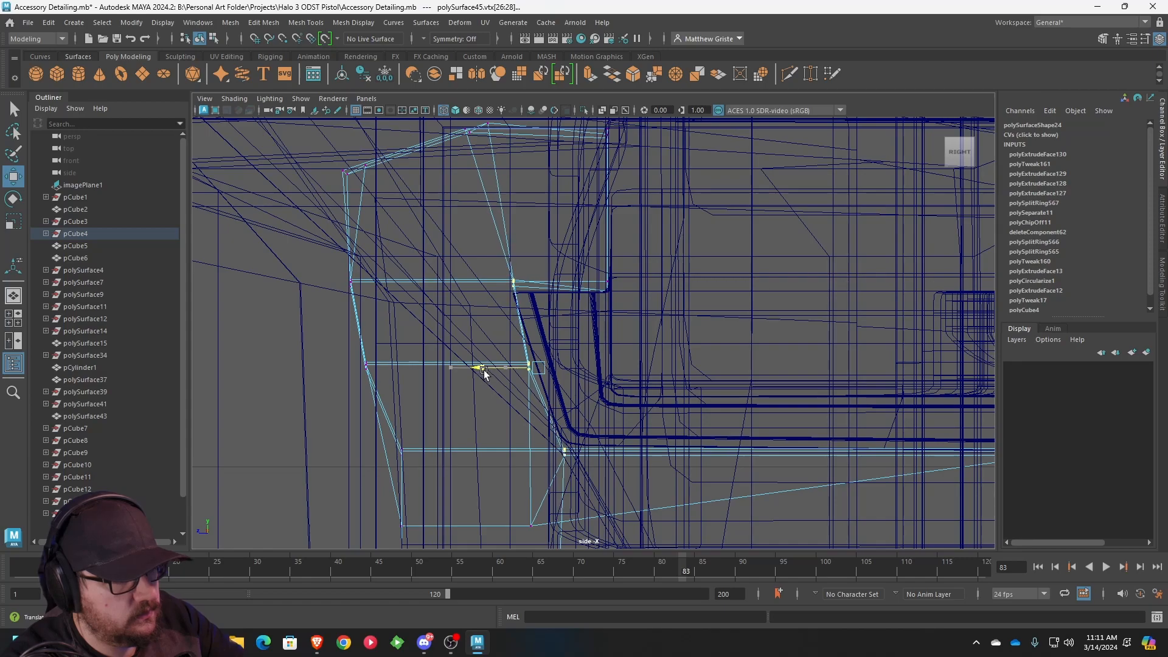
- Lower the hook's topmost vertices in the side view to thin the lip, and return to object mode in perspective
middle_click_drag(498, 326, 501, 396, "alt")
left_click_drag(414, 210, 651, 283)
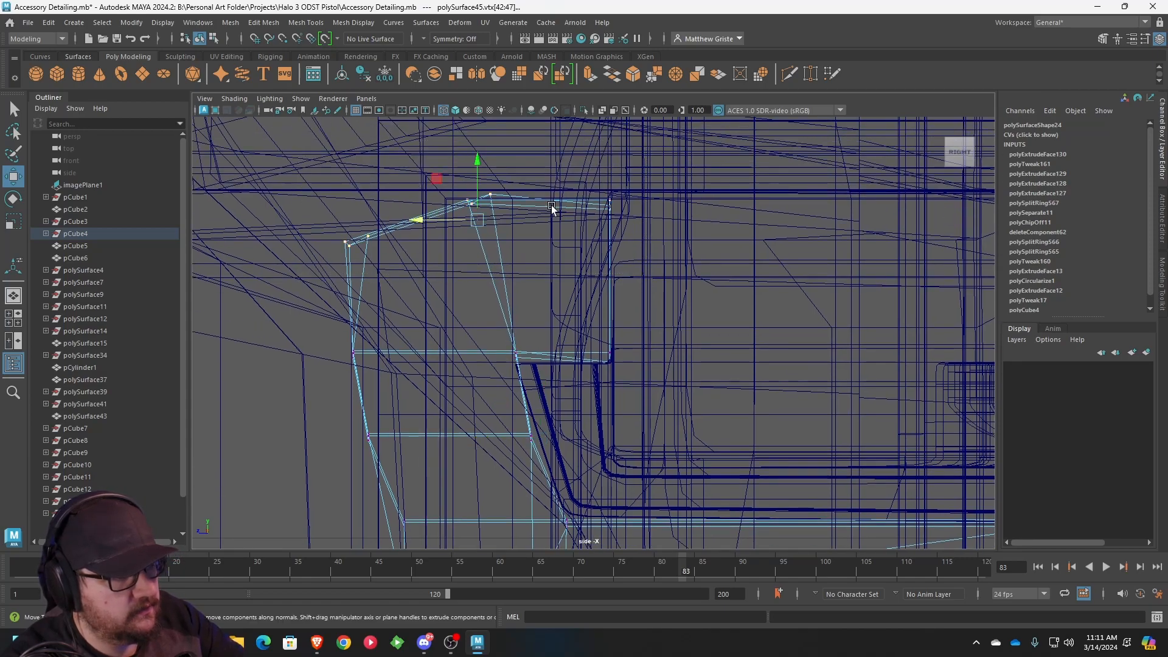
left_click_drag(476, 163, 477, 236)
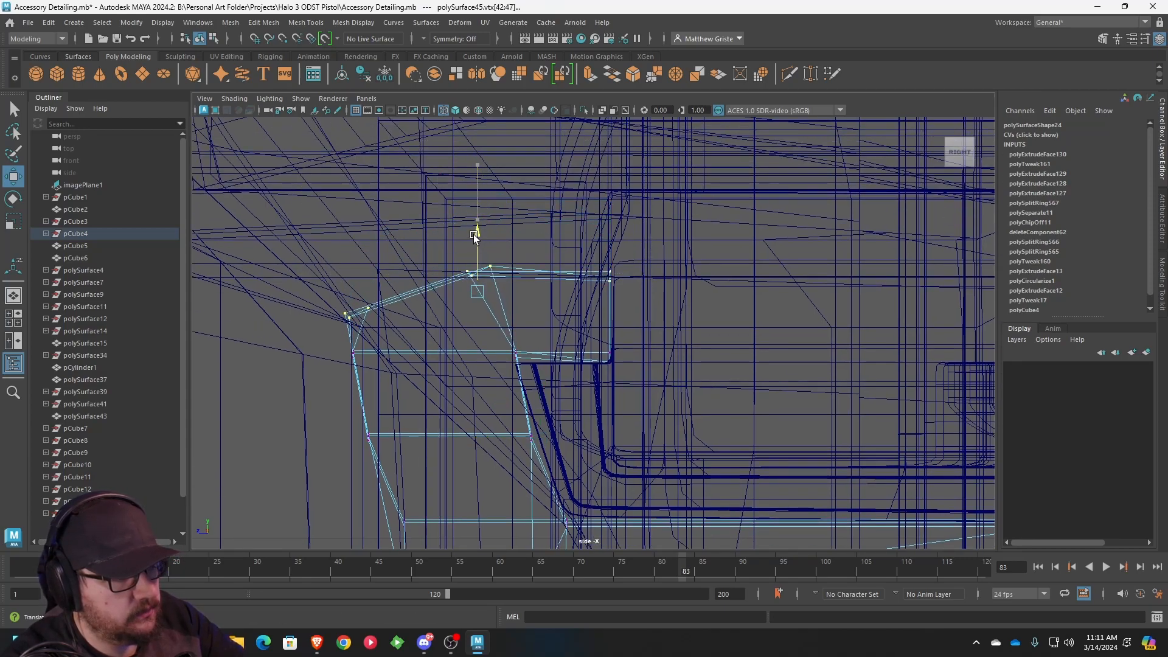
key("space")
key("space")
mouse_move(690, 249)
left_mouse_down("alt")
mouse_move(829, 253)
mouse_move(722, 352)
mouse_move(719, 326)
mouse_move(751, 318)
left_mouse_up("alt")
right_click_drag(651, 283, 818, 329)
left_click(818, 329)
- Turn off the isolated view so the whole pistol and the reference image are displayed
left_click_drag(819, 329, 730, 329, "alt")
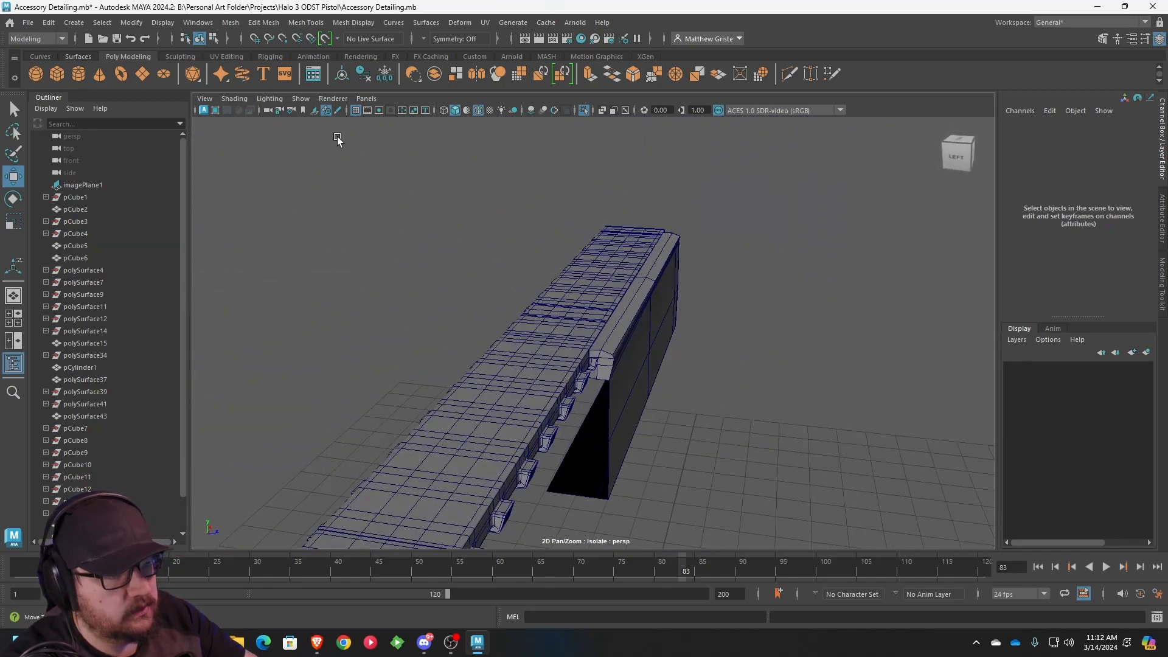
left_click(300, 98)
mouse_move(328, 119)
left_click(450, 120)
scroll(646, 258, "down", 5)
left_click_drag(646, 259, 544, 244, "alt")
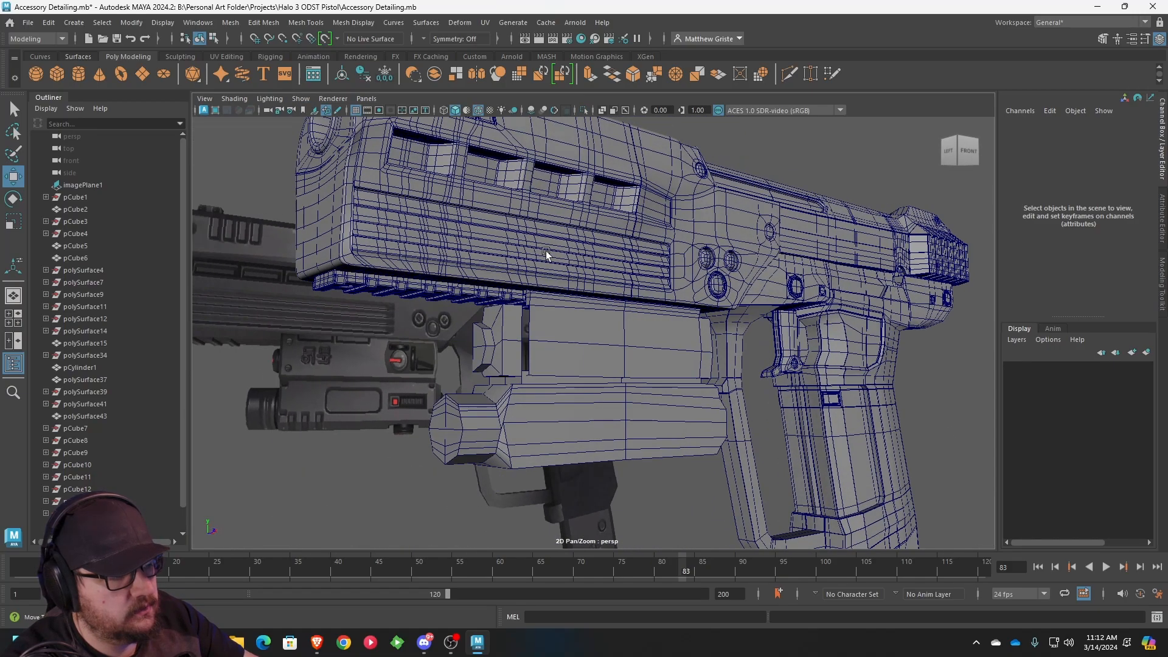
- Isolate the upper accessory's main body, its front end piece and the reference image plane
left_click(590, 354)
left_click(489, 353, "shift")
left_click(395, 365, "shift")
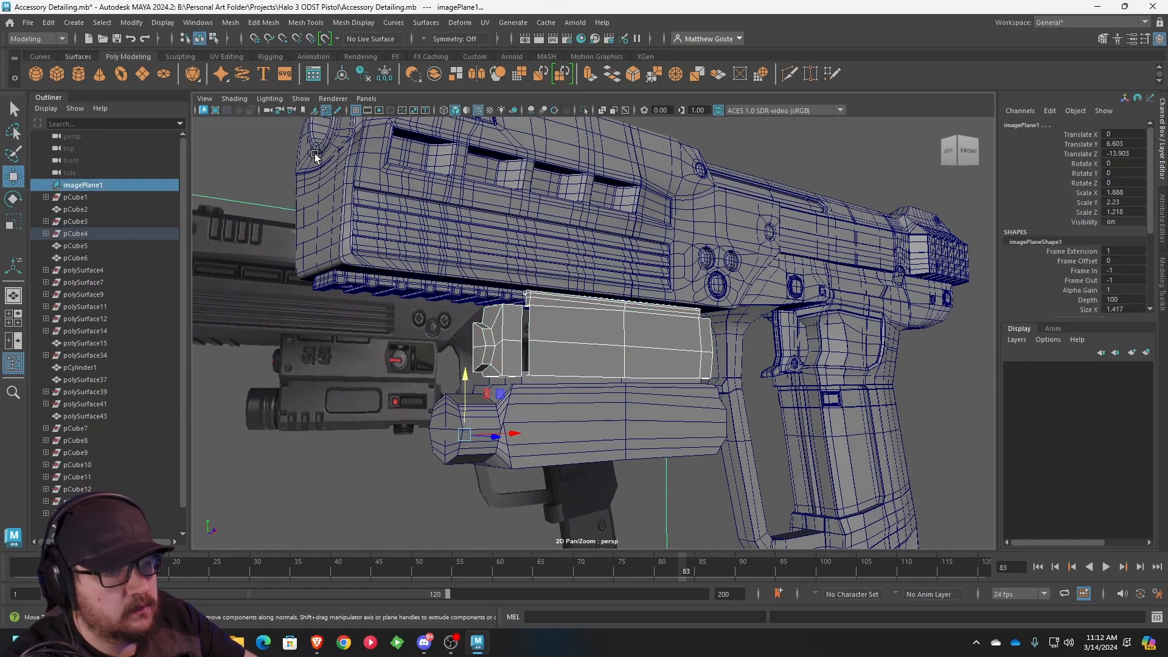
left_click(299, 99)
mouse_move(417, 122)
left_click(468, 121)
left_click_drag(584, 214, 533, 389, "alt")
left_click(724, 373)
scroll(724, 373, "up", 5)
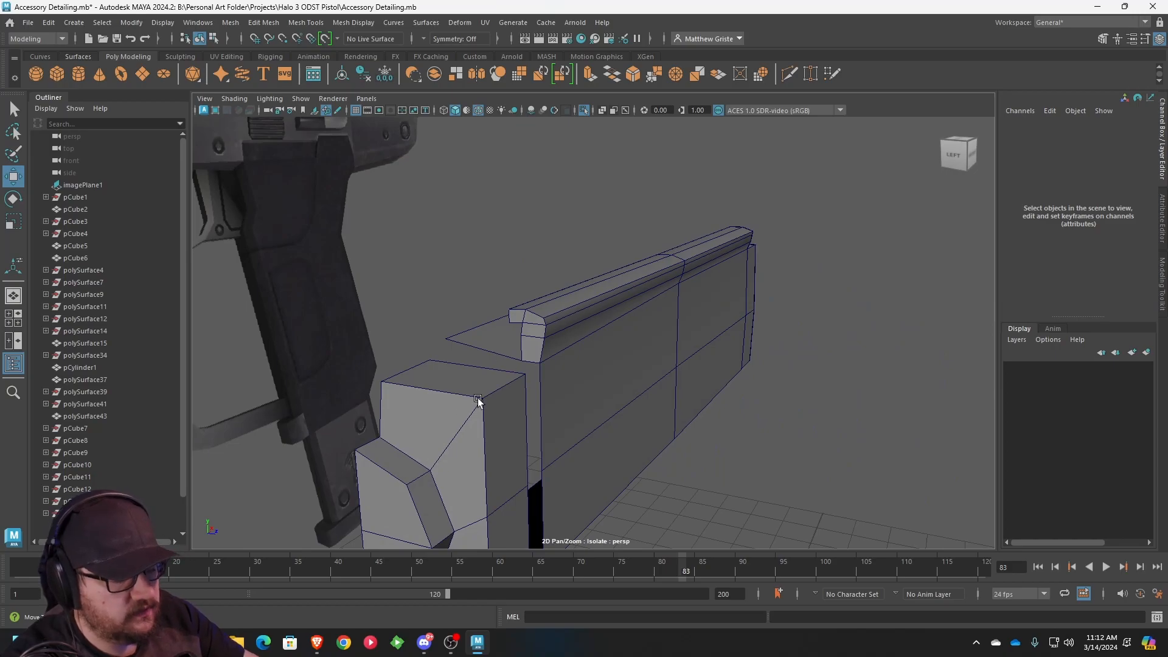
- Flatten the two edges along the body's side just below the hook to one height and raise them slightly
left_click_drag(558, 341, 607, 327, "alt")
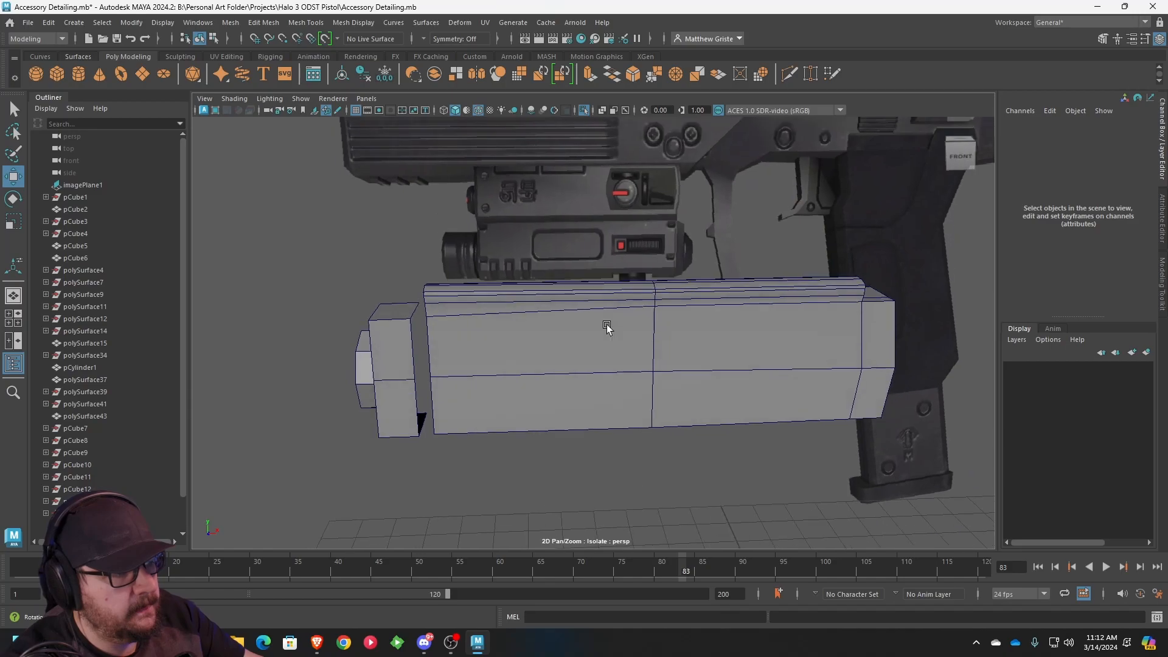
scroll(596, 318, "up", 2)
middle_click_drag(595, 318, 622, 337, "alt")
left_click_drag(622, 337, 612, 308, "alt")
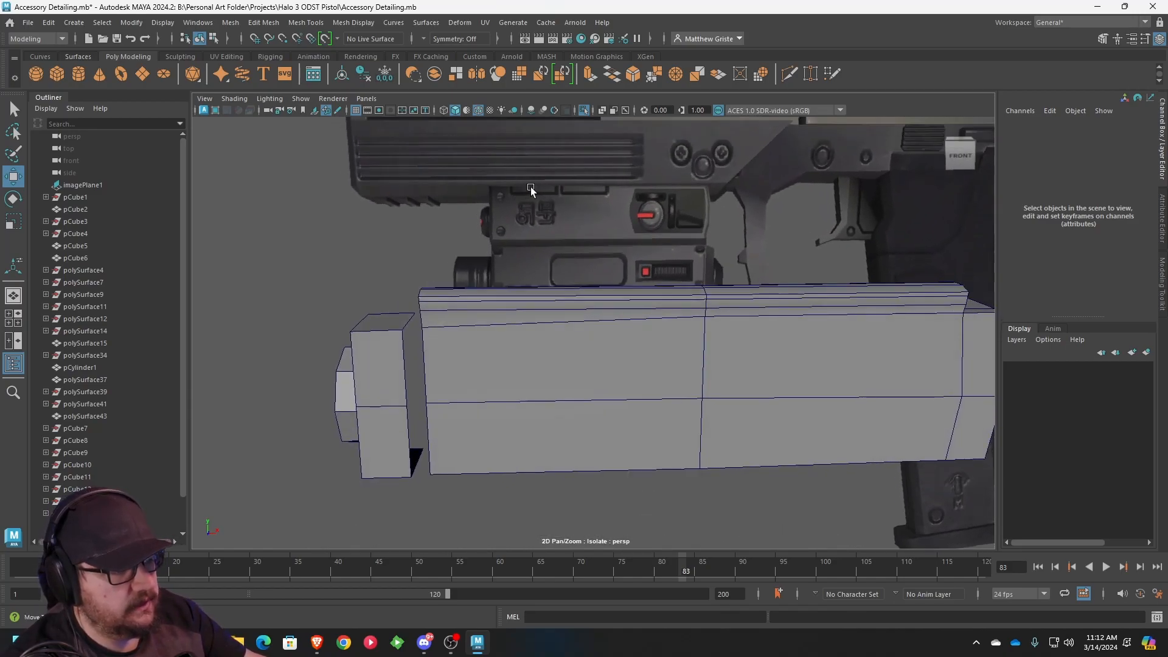
right_click_drag(522, 327, 526, 266)
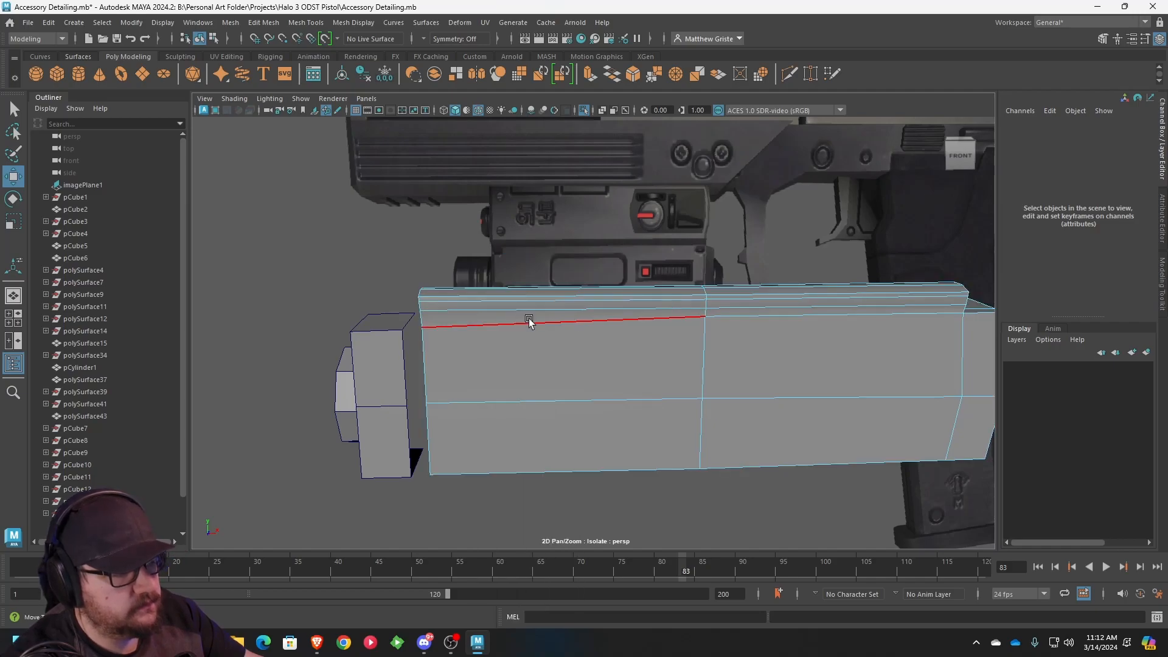
left_click(555, 321)
left_click(737, 320)
key("r")
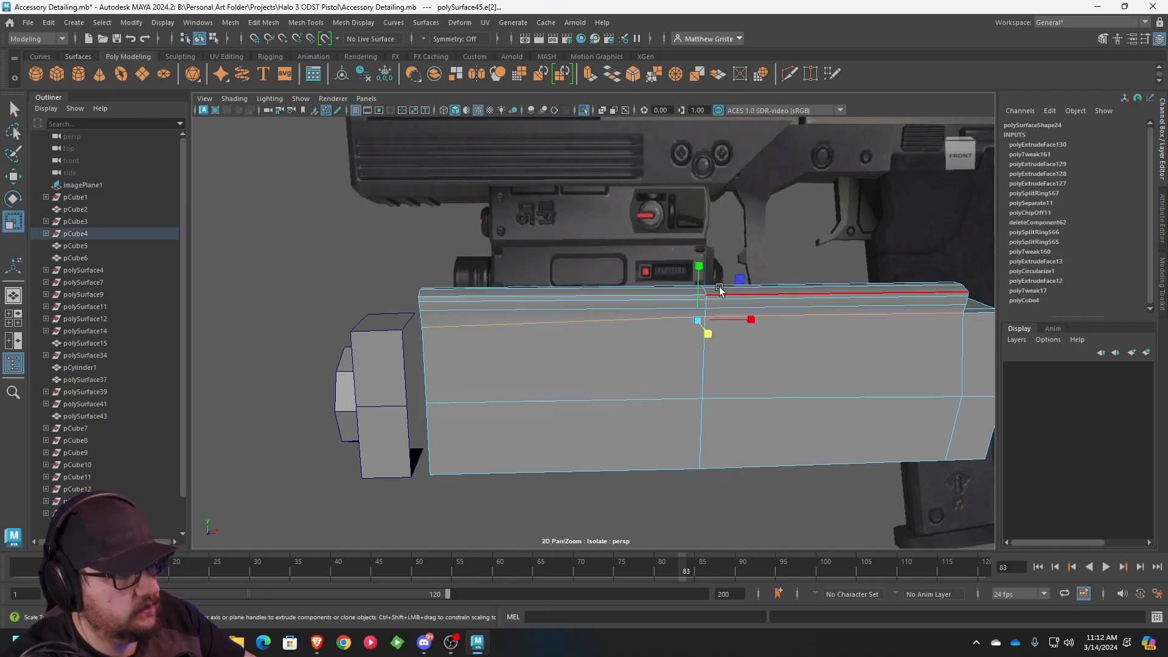
left_click_drag(702, 277, 699, 318)
key("w")
left_click_drag(699, 274, 699, 270)
- Raise the inner corner vertex at the hook's base on the body's front end toward the straightened side edge
left_click_drag(662, 308, 769, 302, "alt")
scroll(763, 303, "up", 3)
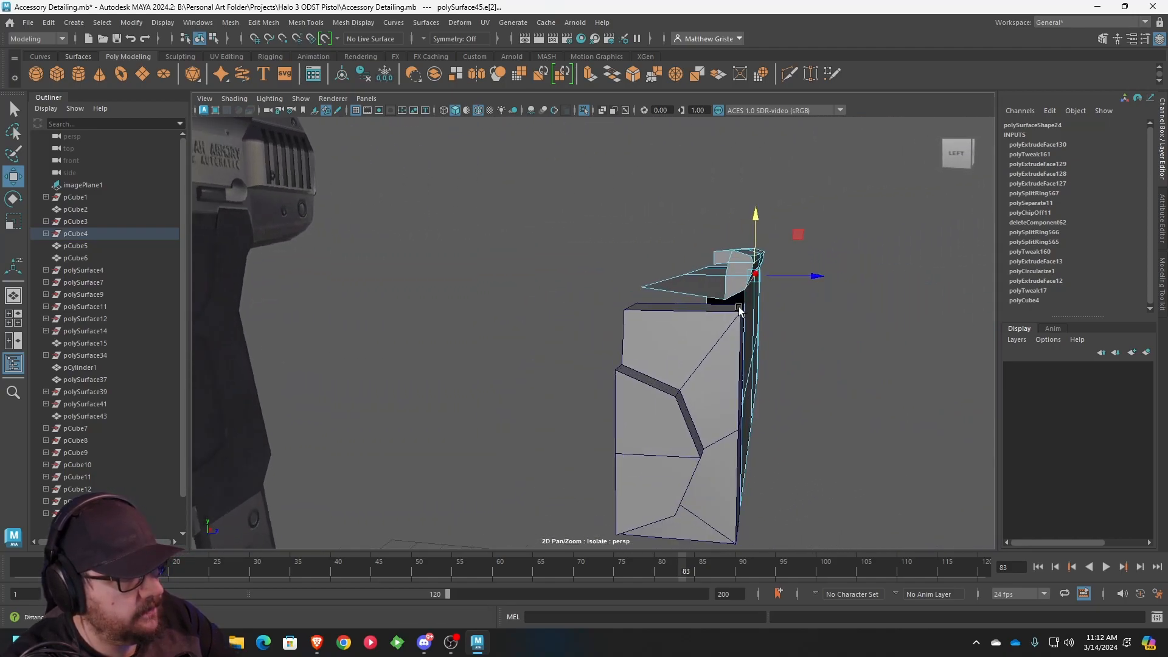
middle_click_drag(744, 306, 672, 321, "alt")
scroll(672, 320, "up", 4)
right_click_drag(669, 279, 648, 286)
left_click(662, 327)
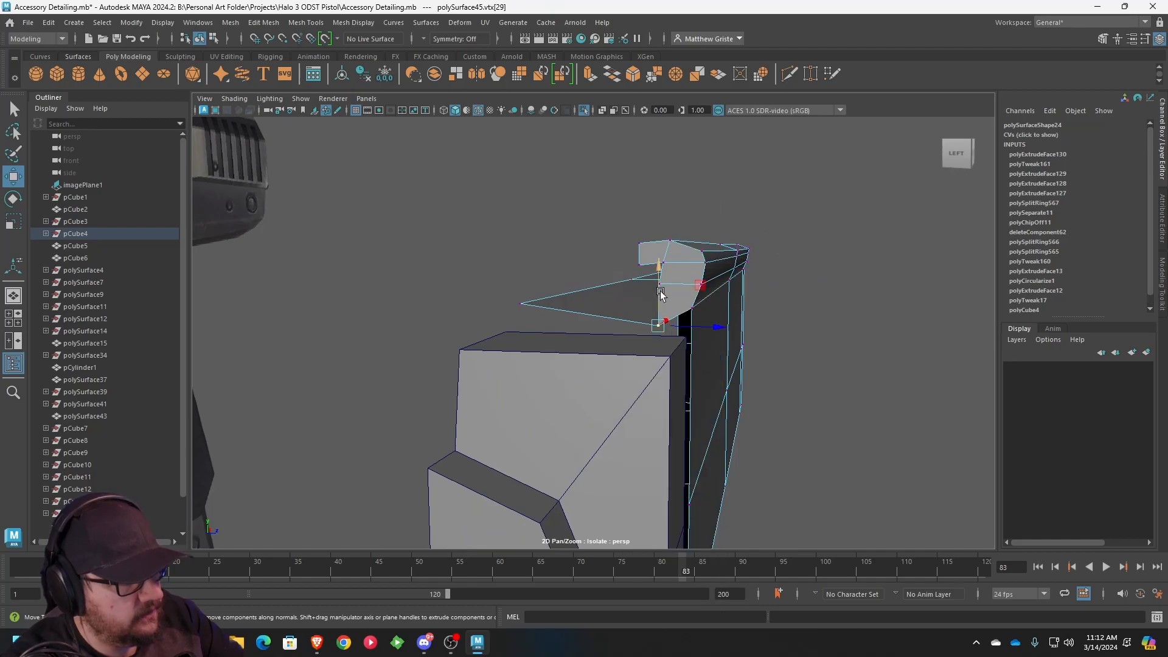
left_click_drag(660, 292, 660, 275)
- Compare the clamp's upper edge with the notches in the reference image, in the perspective and front views
left_click_drag(784, 289, 550, 338, "alt")
scroll(550, 339, "down", 4)
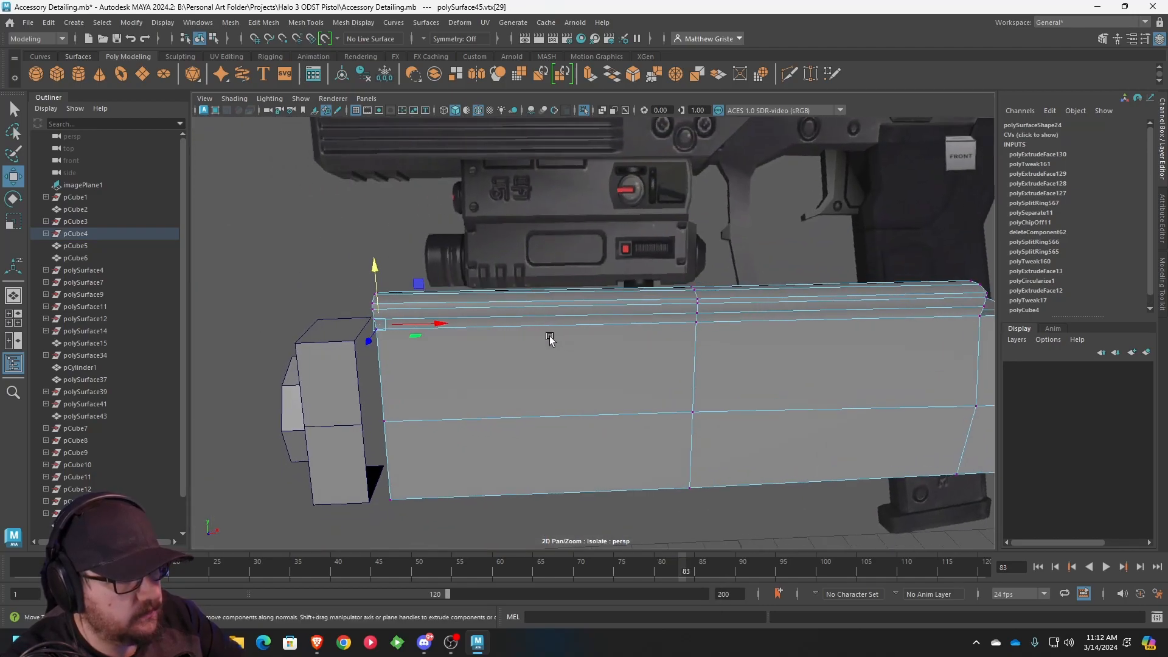
middle_click_drag(550, 338, 618, 326, "alt")
scroll(618, 326, "up", 2)
left_click_drag(618, 326, 589, 310, "alt")
scroll(602, 322, "down", 3)
scroll(604, 326, "up", 1)
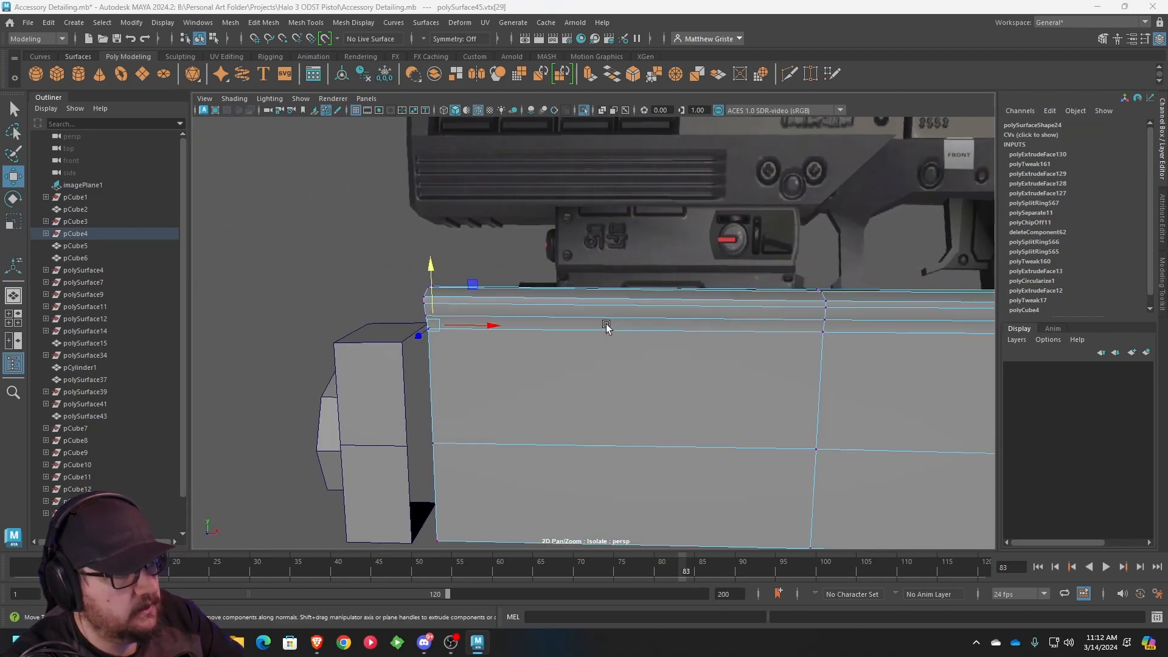
key("space")
key("space")
scroll(644, 399, "up", 10)
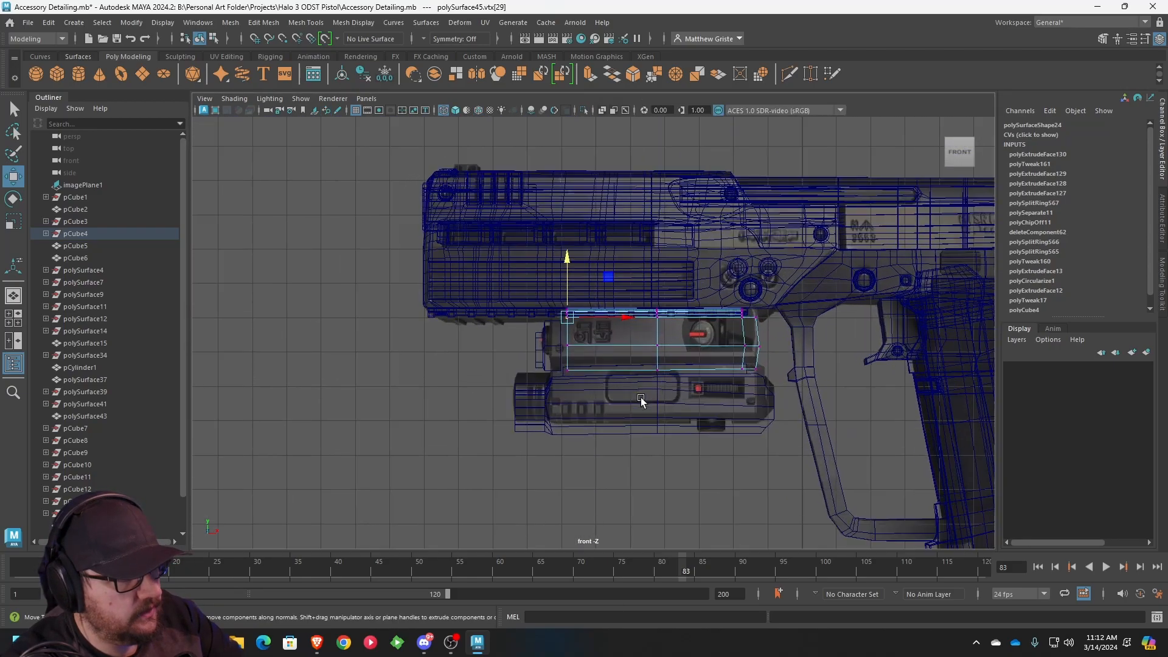
scroll(672, 327, "down", 6)
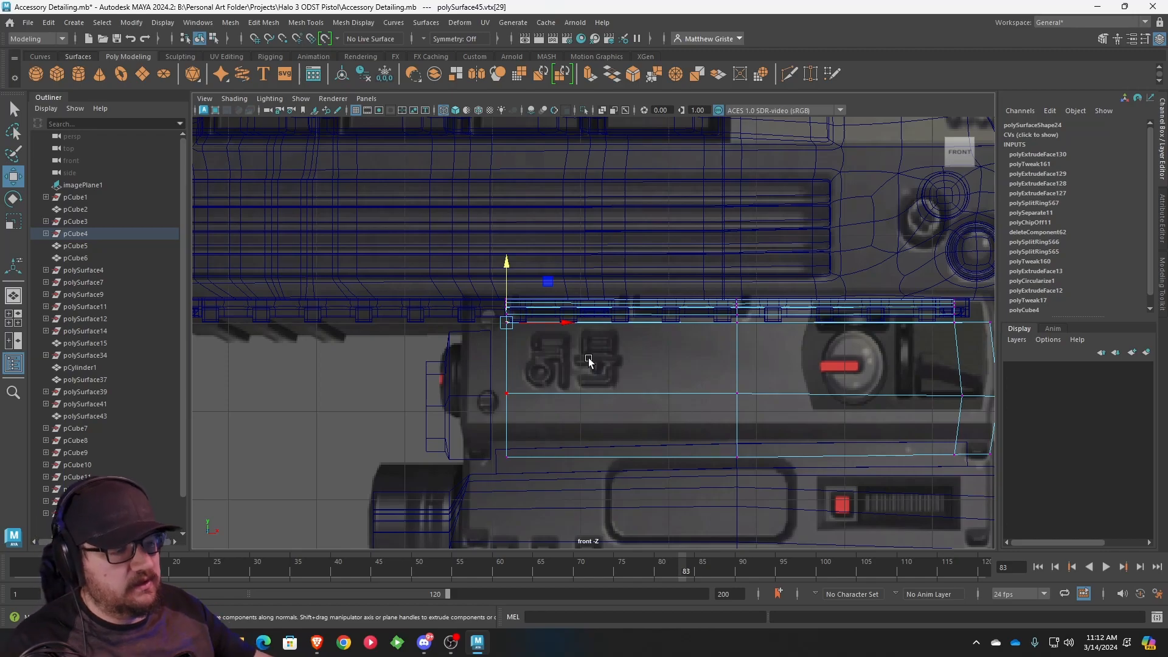
scroll(588, 358, "up", 2)
scroll(589, 358, "up", 2)
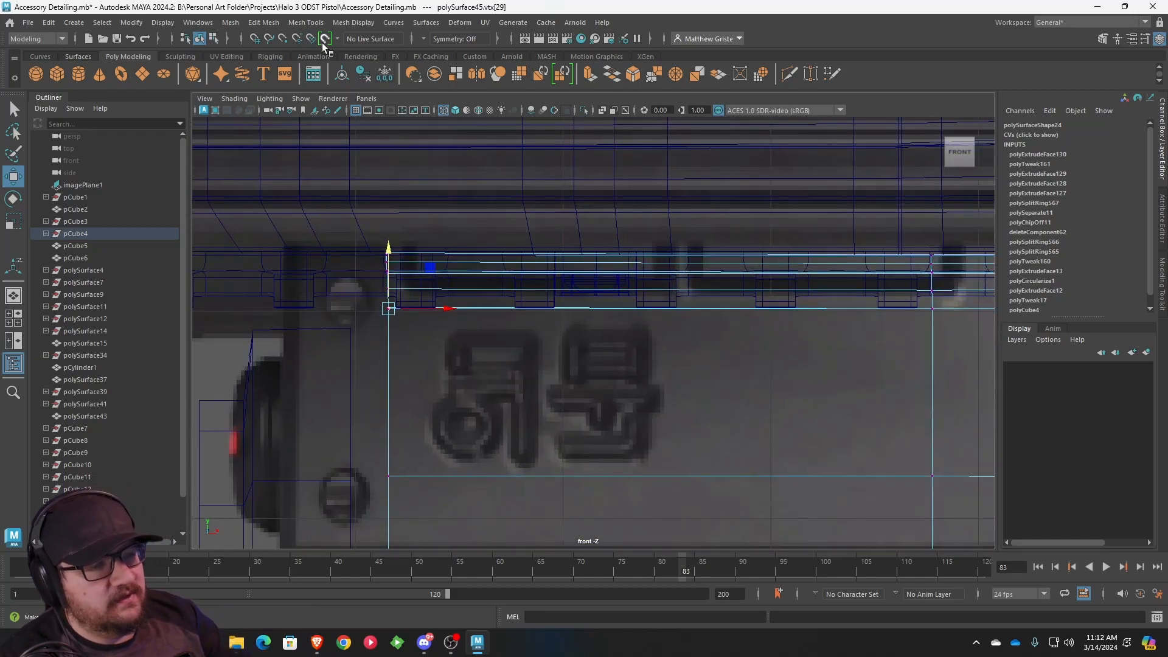
- Insert vertical edge loops through the main body at the two ends of the first dark notch in the reference
left_click(307, 23)
left_click(350, 118)
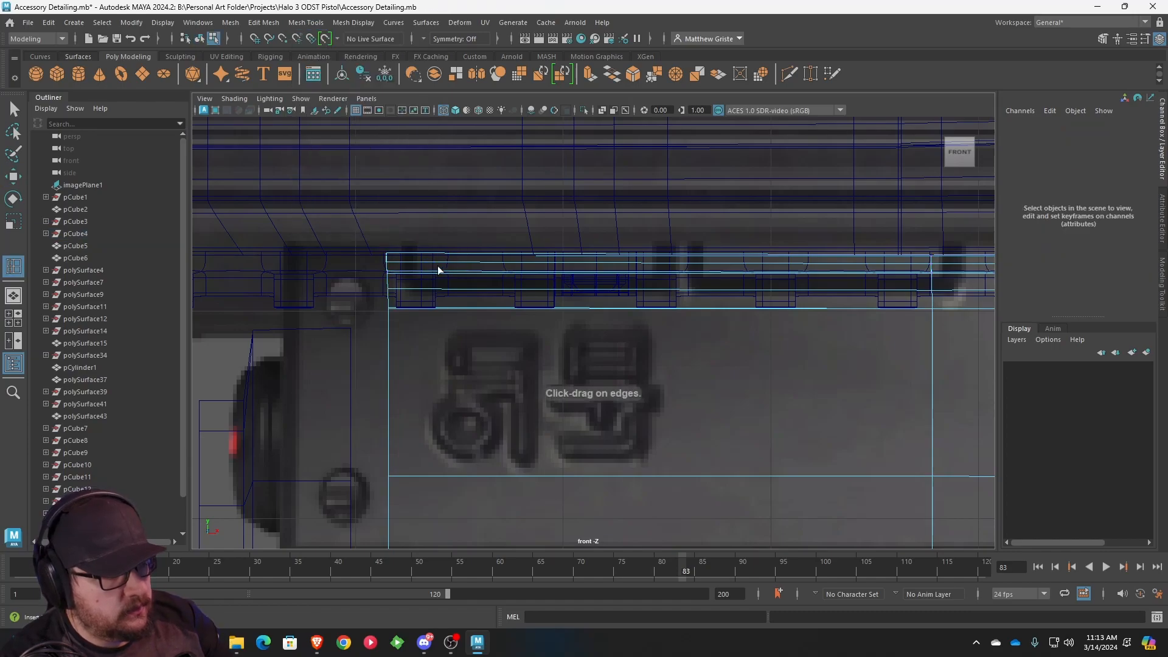
left_click(410, 257)
left_click(675, 261)
left_click(697, 259)
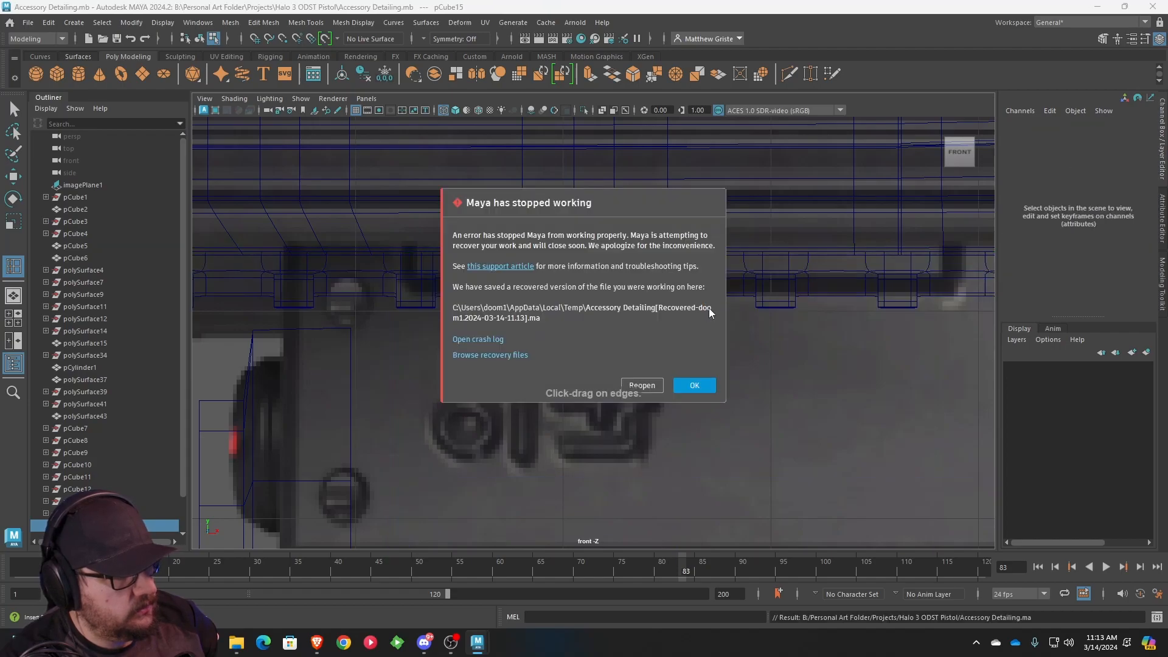
- Dismiss the crash report and open the recovered Accessory Detailing scene
left_click(716, 95)
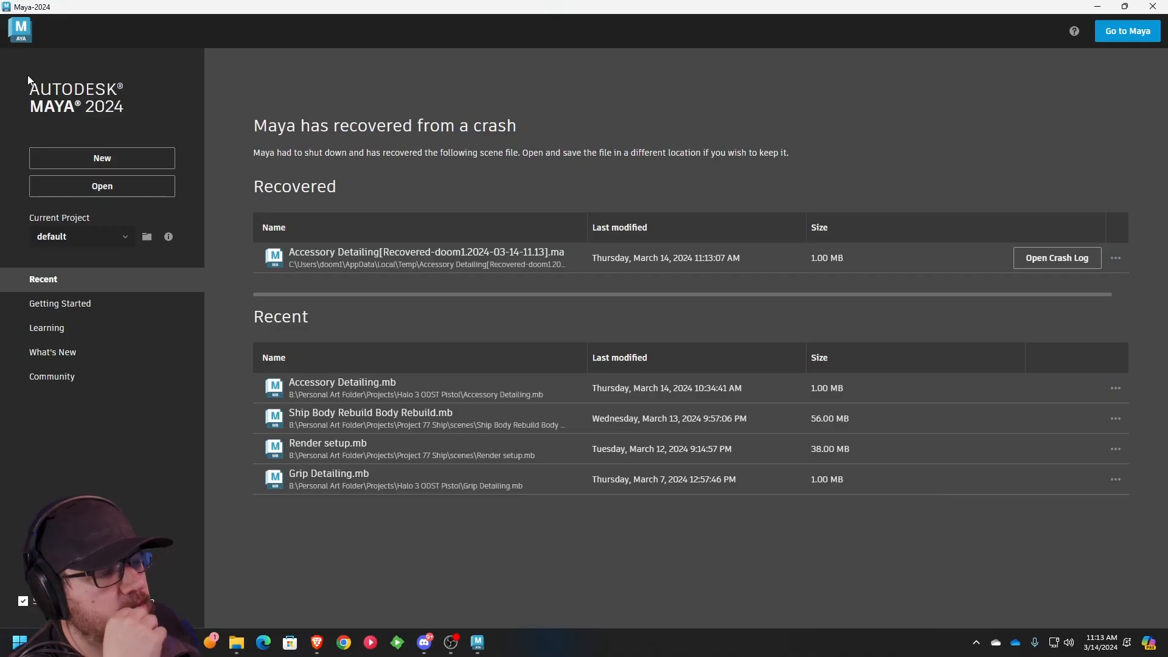
left_click(411, 253)
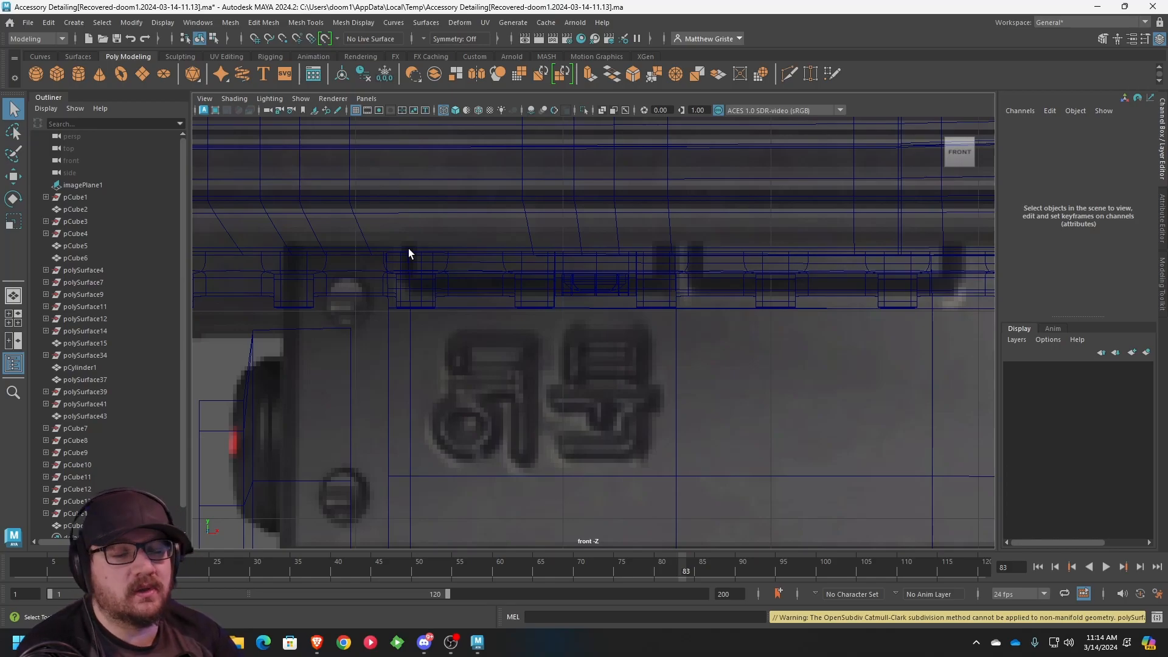
- Save the recovered scene into the Halo 3 ODST Pistol project folder, replacing Accessory Detailing.mb
left_click(29, 23)
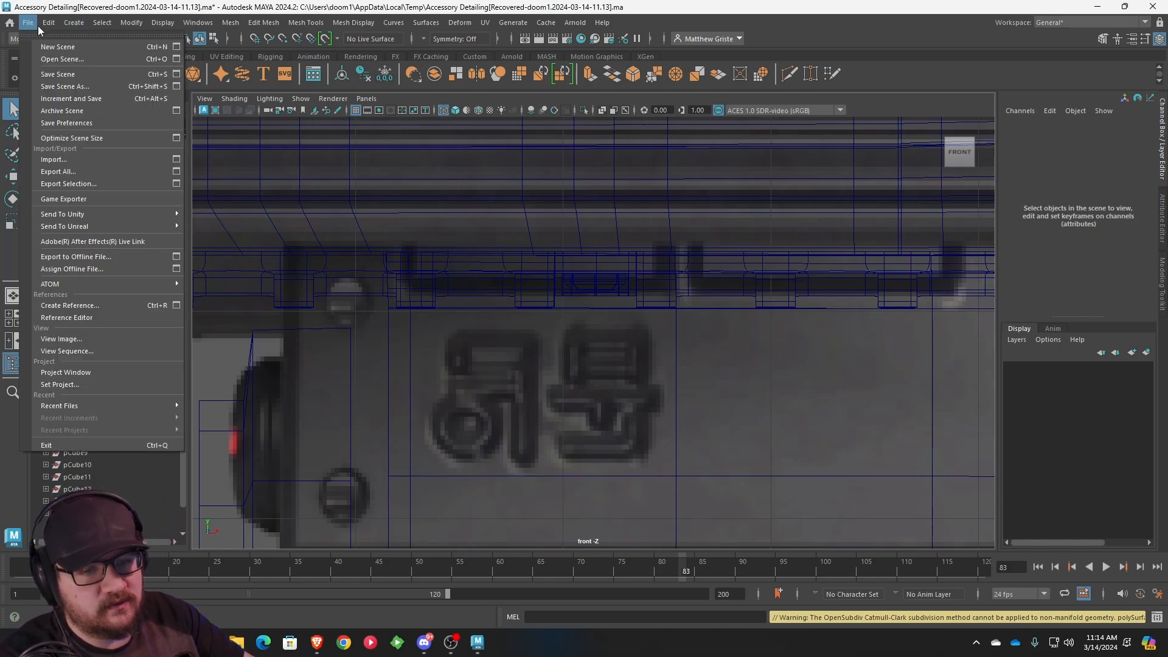
left_click(52, 86)
left_click(241, 104)
double_click(305, 107)
left_click(326, 203)
left_click(325, 214)
double_click(323, 183)
double_click(315, 121)
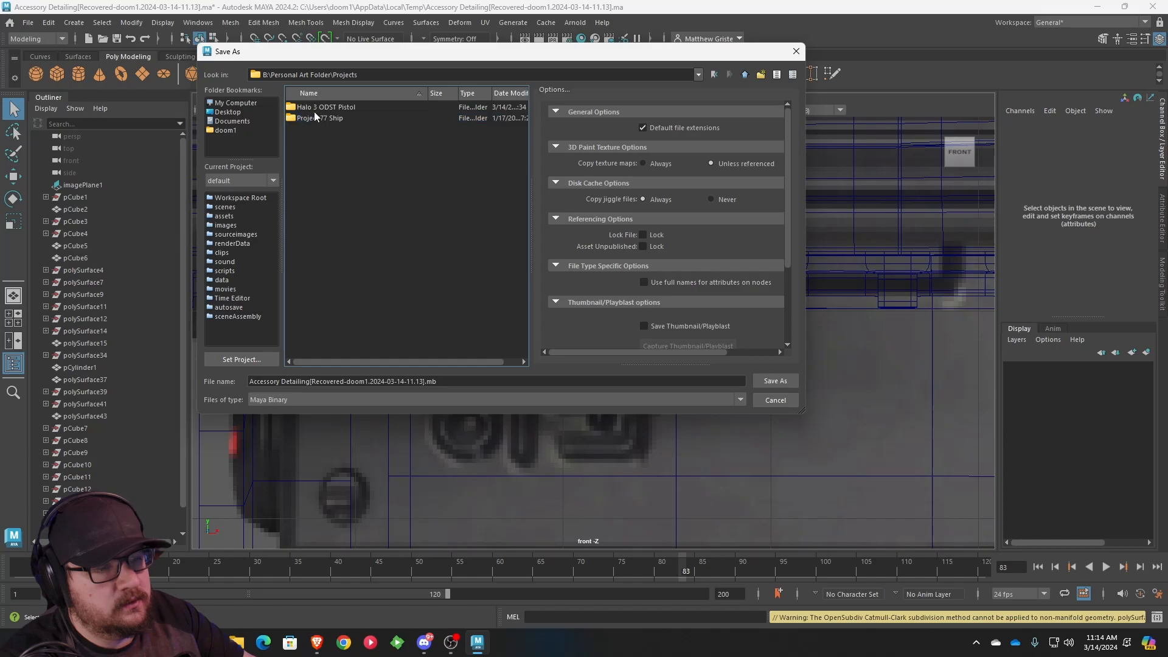
double_click(316, 108)
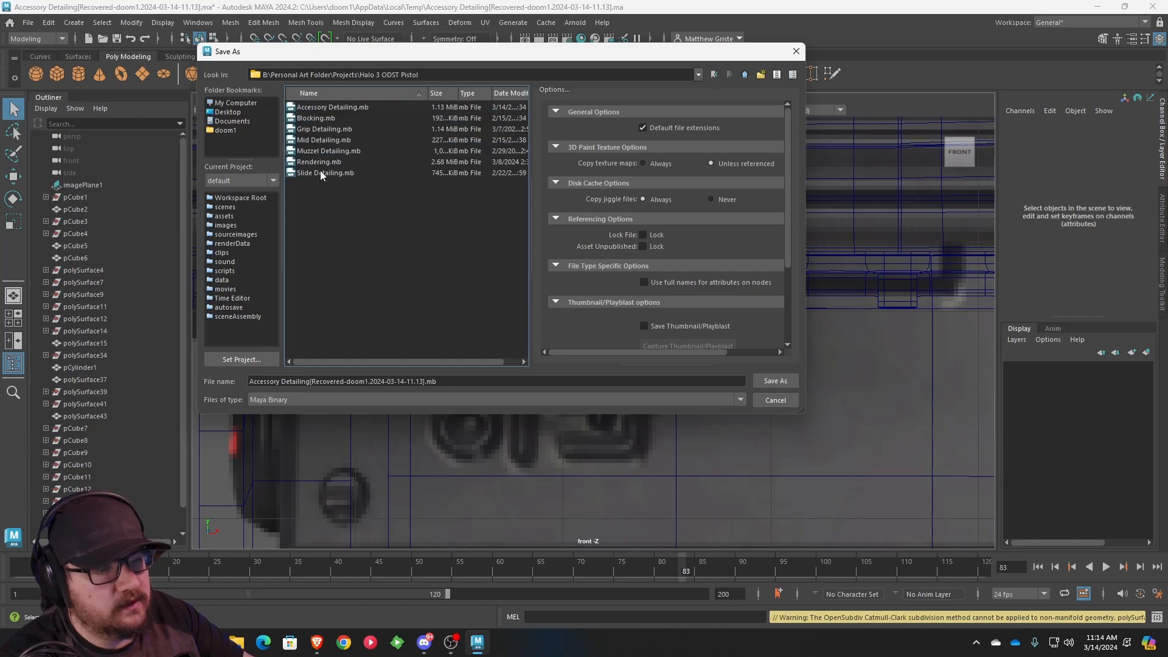
left_click(322, 107)
left_click(775, 381)
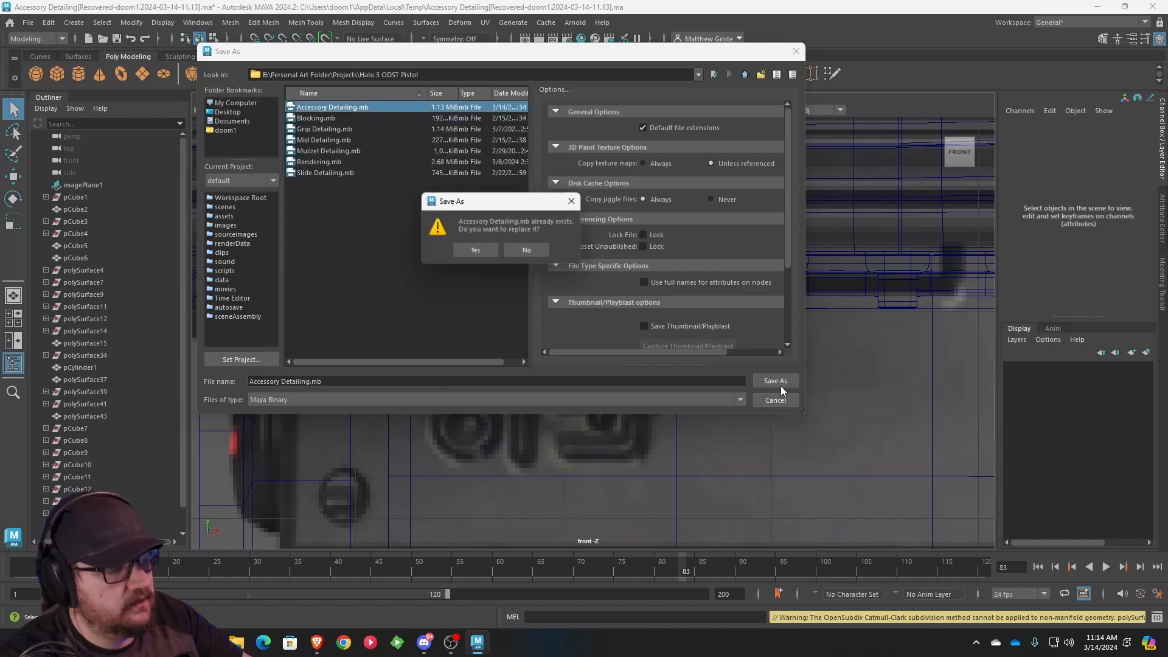
left_click(477, 247)
- Insert edge loops through the main body on both sides of the gap between the notches, undoing the extra loop at the second notch's far end
scroll(606, 267, "down", 5)
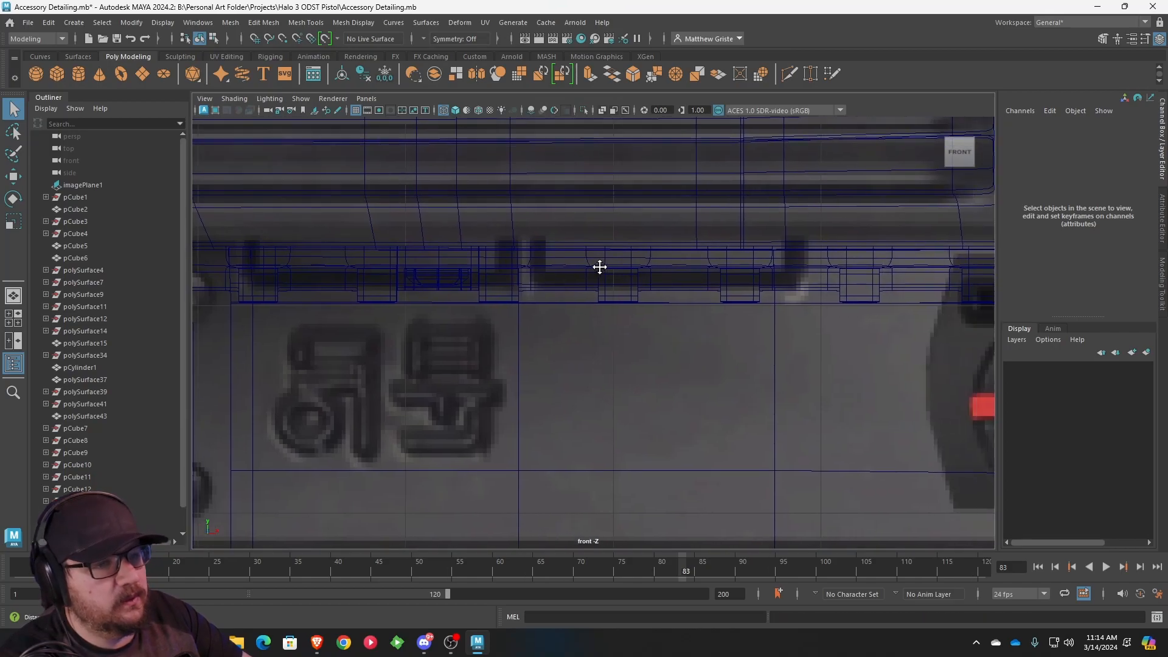
scroll(546, 274, "up", 6)
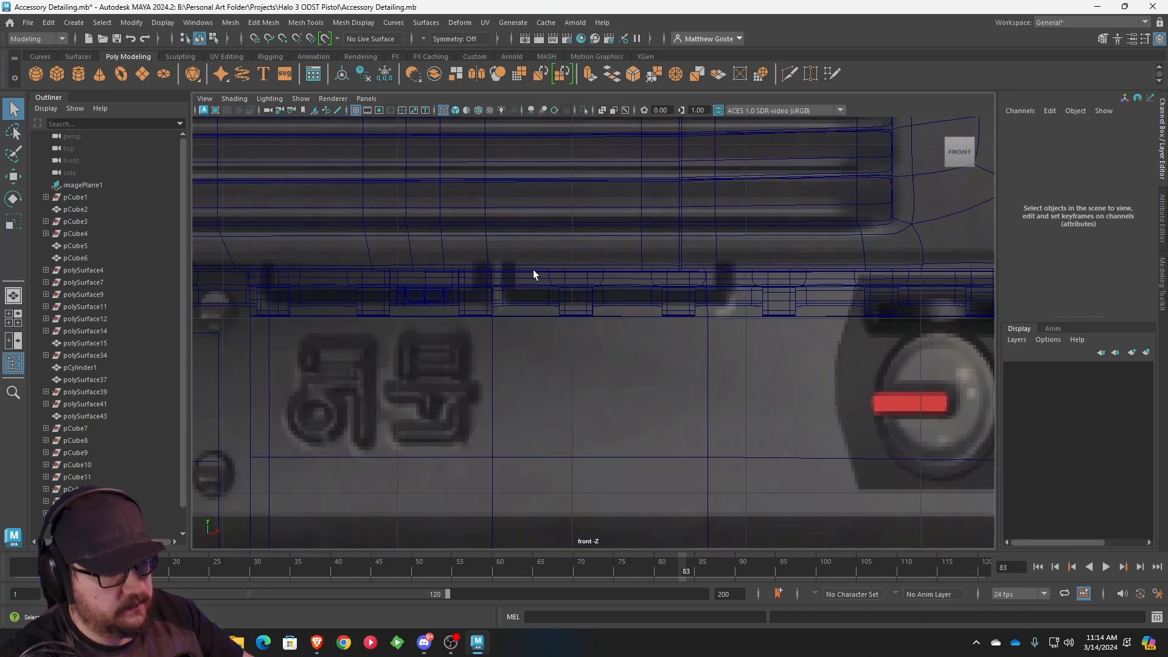
left_click(494, 340)
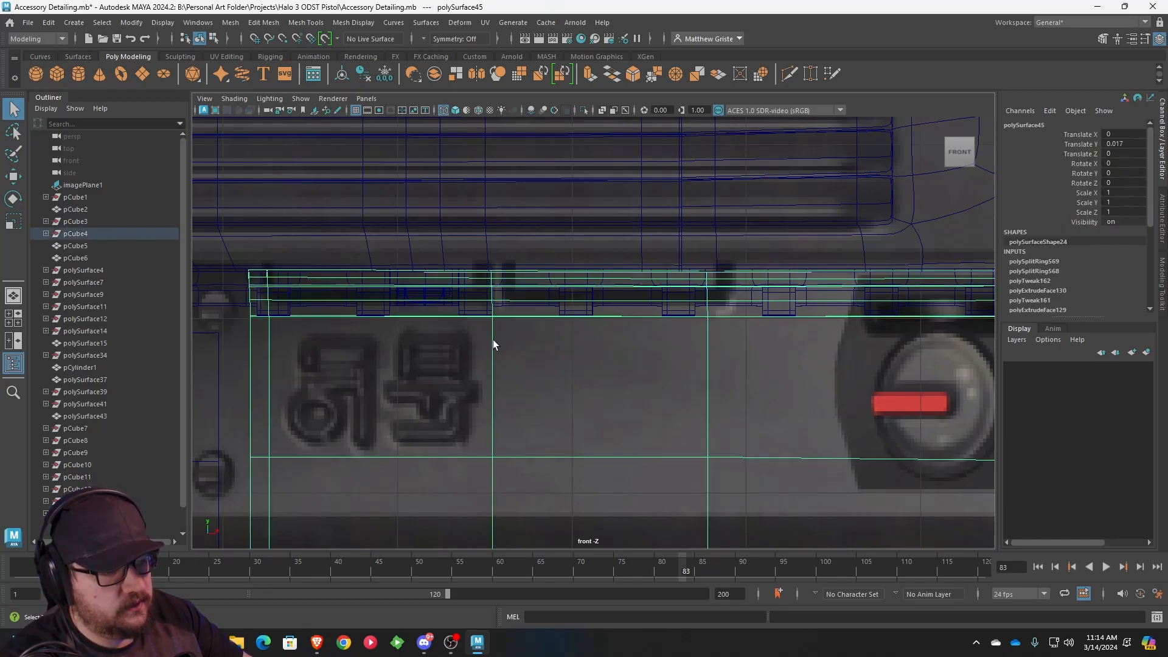
left_click(306, 22)
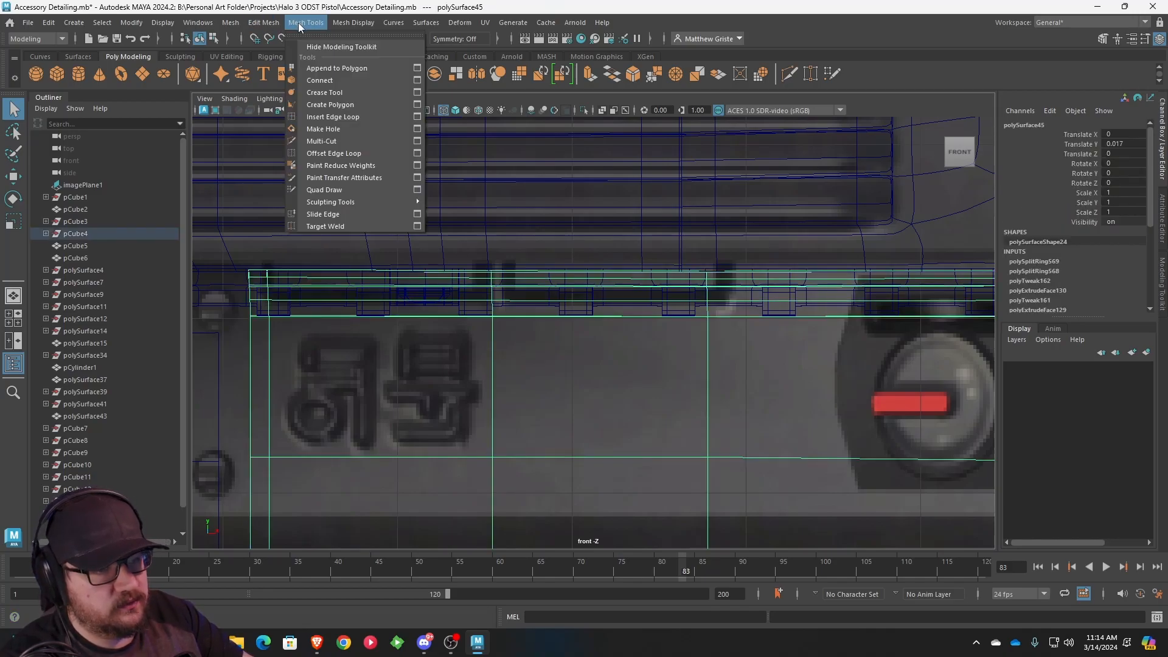
left_click(322, 115)
left_click_drag(474, 273, 477, 275)
left_click(513, 277)
left_click_drag(729, 277, 730, 277)
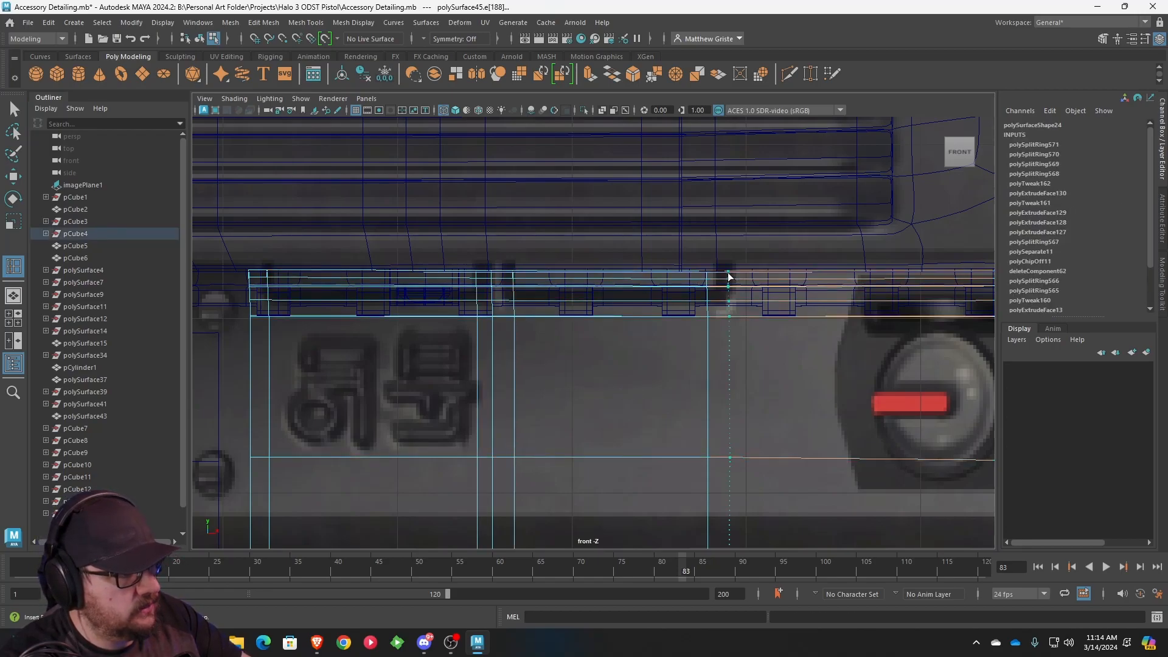
key("ctrl+z")
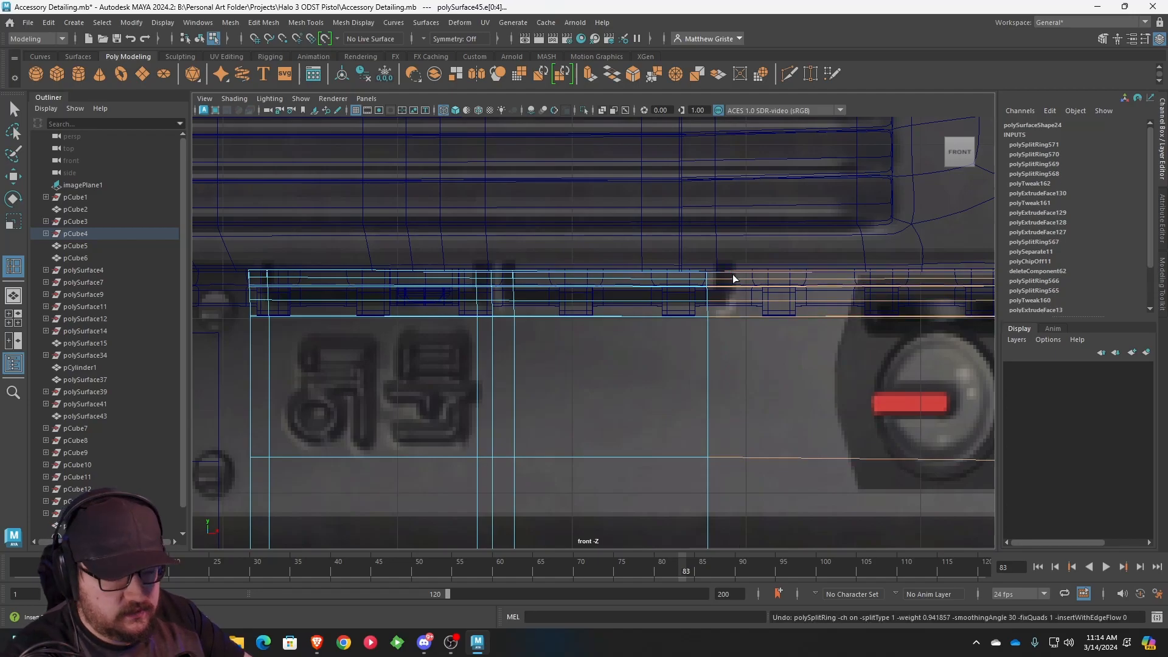
- Move the body's existing middle edge loop along its length to the far end of the second notch in the reference
key("q")
left_click(706, 296)
scroll(709, 316, "down", 5)
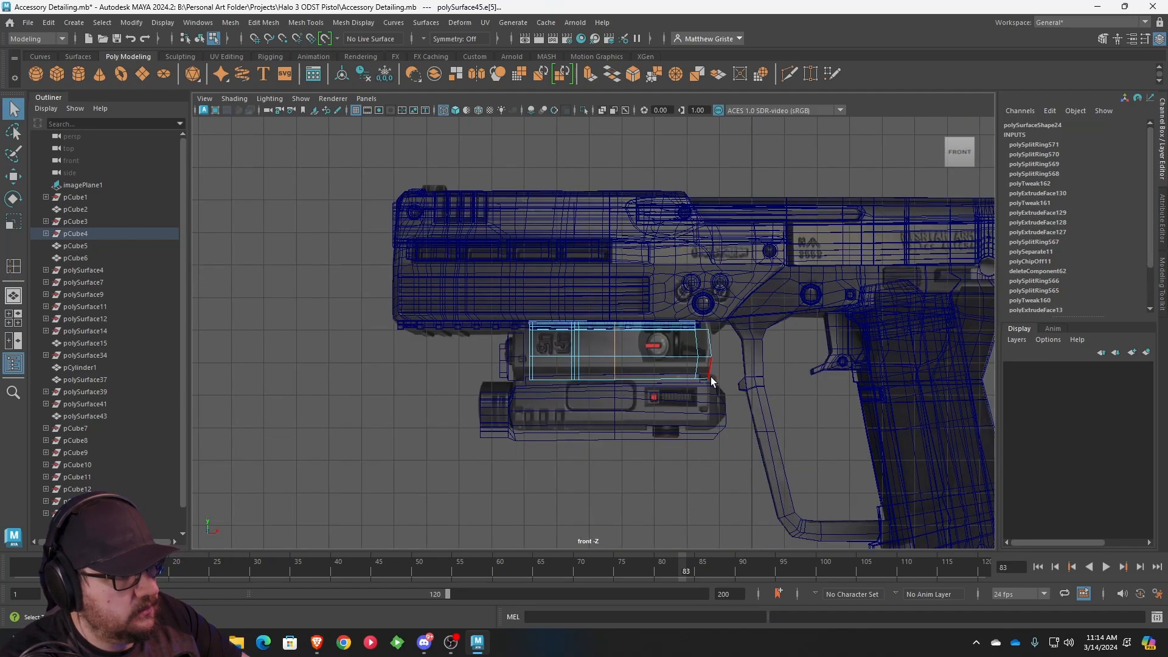
key("w")
scroll(695, 369, "up", 6)
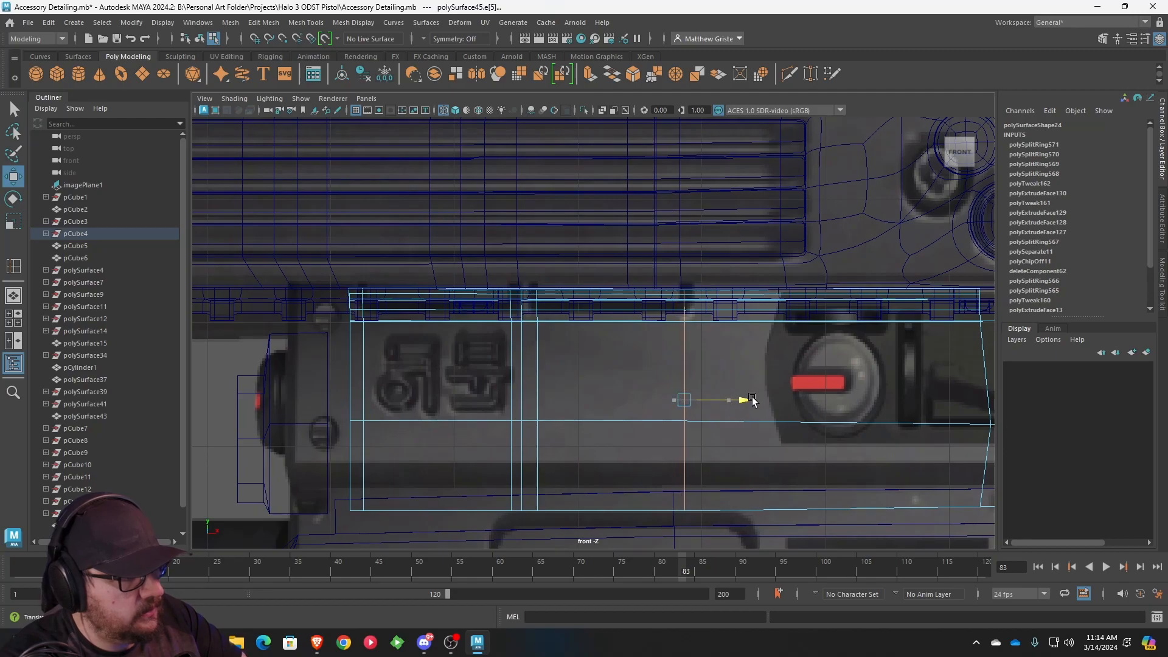
- Select the accessory's body, its front end pieces and the reference image plane, and isolate them in the perspective view
key("space")
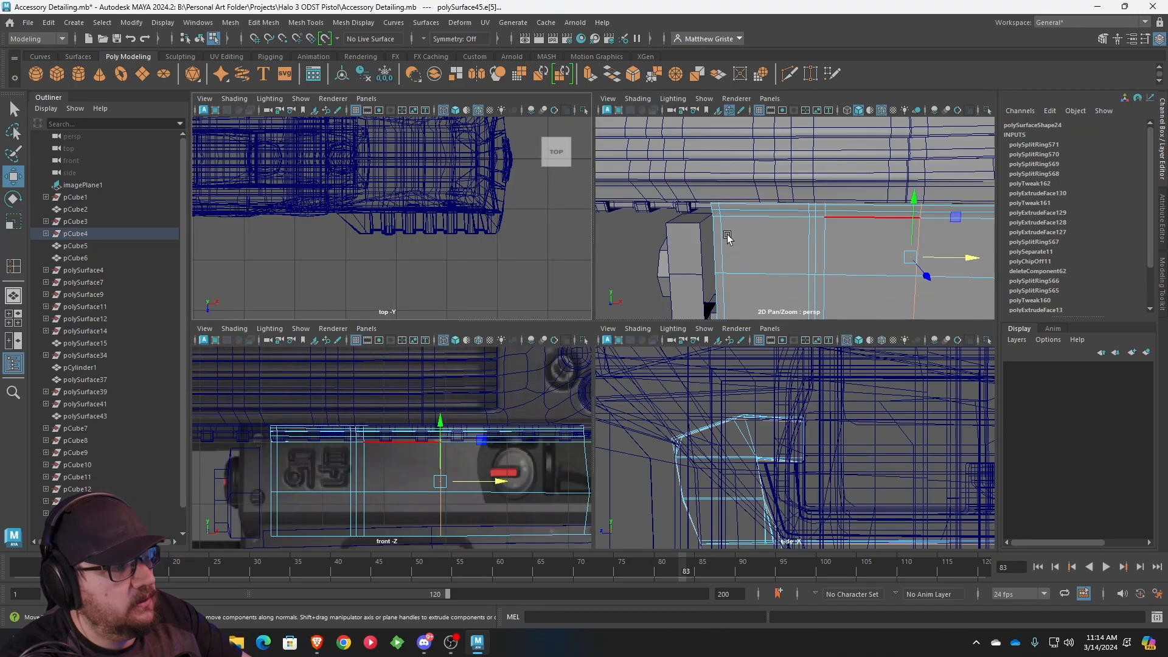
key("space")
scroll(748, 292, "up", 3)
right_click(748, 281)
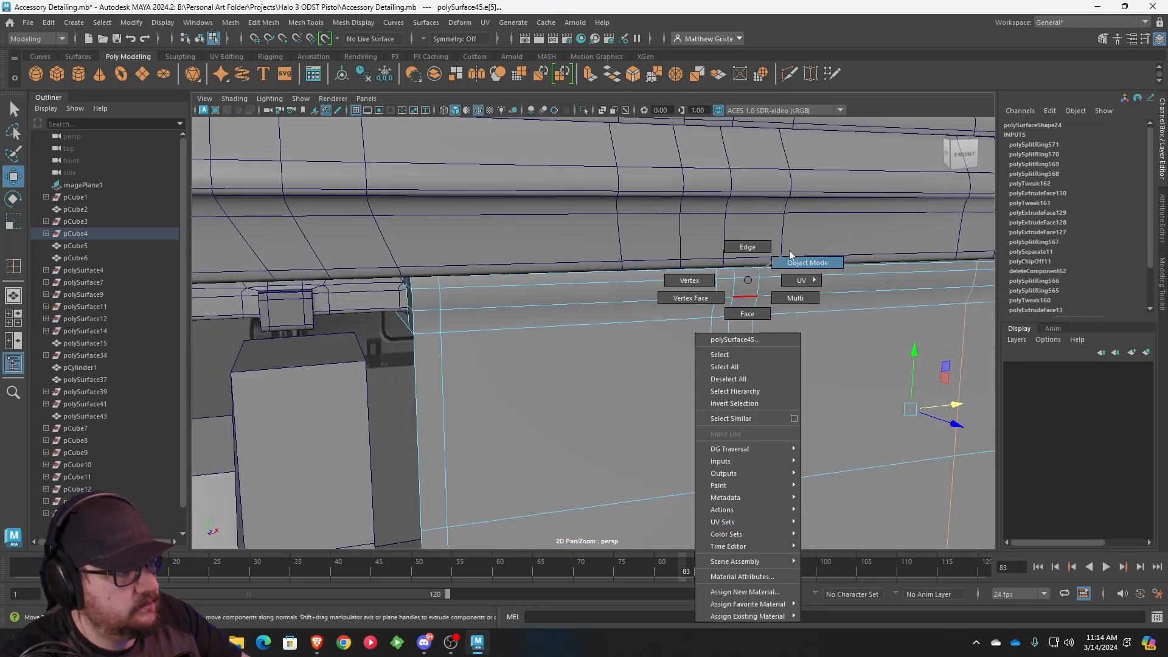
right_click_drag(790, 250, 790, 250)
scroll(709, 364, "down", 6)
left_click_drag(705, 362, 626, 368, "alt")
left_click(503, 370, "shift")
left_click(378, 366, "shift")
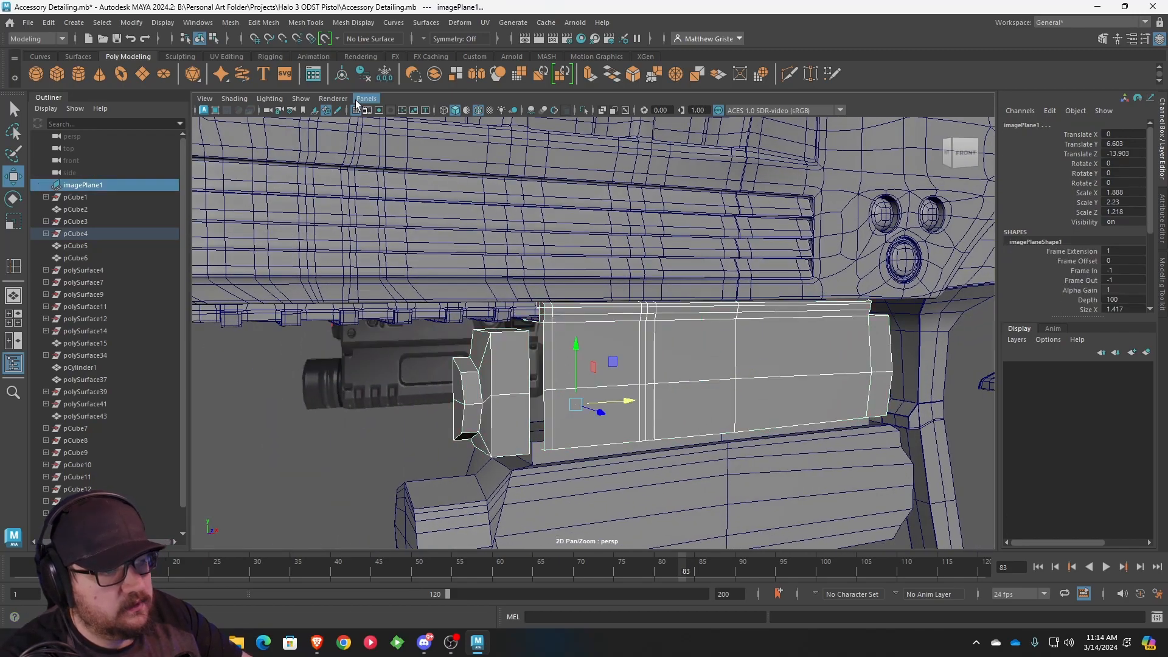
left_click(300, 99)
mouse_move(360, 121)
left_click(449, 119)
left_click(445, 122)
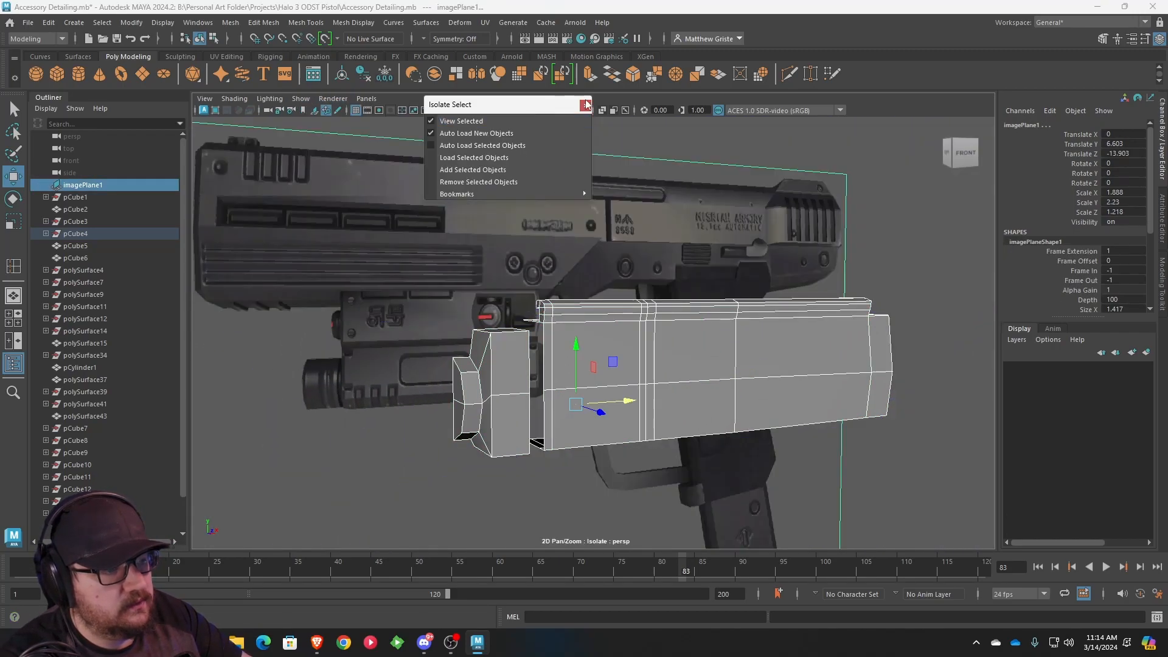
left_click(588, 105)
scroll(667, 279, "up", 2)
left_click_drag(667, 279, 639, 305, "alt")
scroll(621, 329, "down", 6)
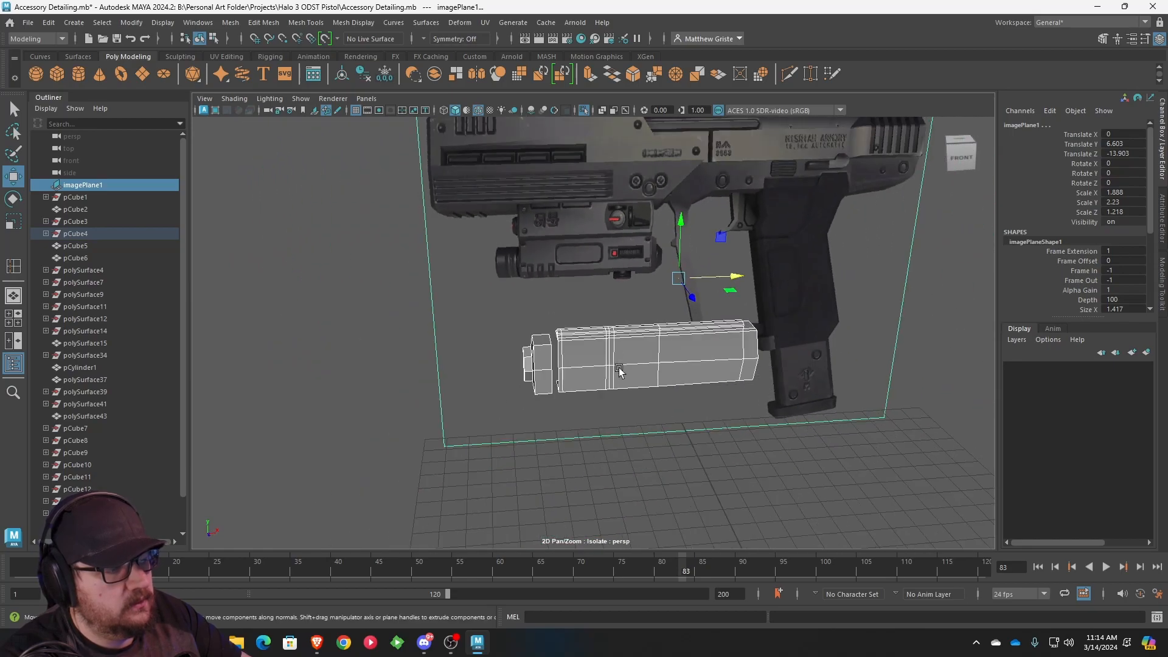
left_click(659, 455)
- Extrude the body's upper rail faces at both notches inward with a Local Translate Z of -0.042
scroll(642, 430, "up", 4)
left_click_drag(642, 430, 669, 399, "alt")
scroll(670, 399, "up", 5)
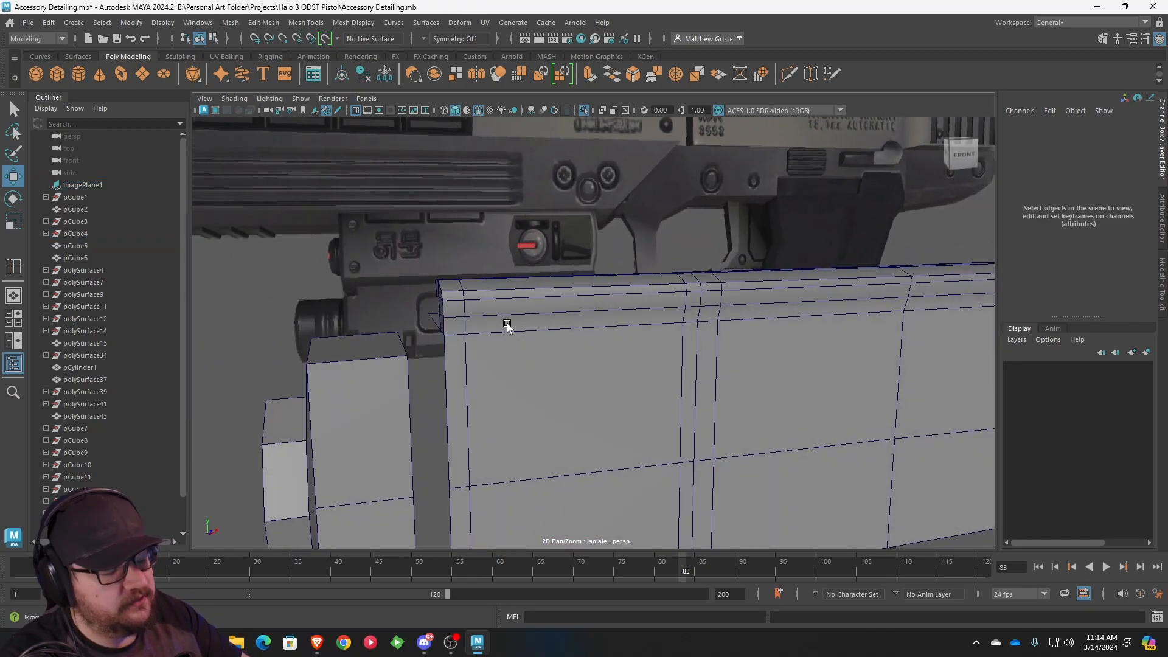
left_click_drag(508, 326, 546, 338, "alt")
mouse_move(547, 336)
middle_mouse_down("alt")
mouse_move(545, 391)
mouse_move(568, 385)
mouse_move(556, 341)
middle_mouse_up("alt")
right_click_drag(556, 341, 560, 331)
left_click_drag(560, 331, 569, 356)
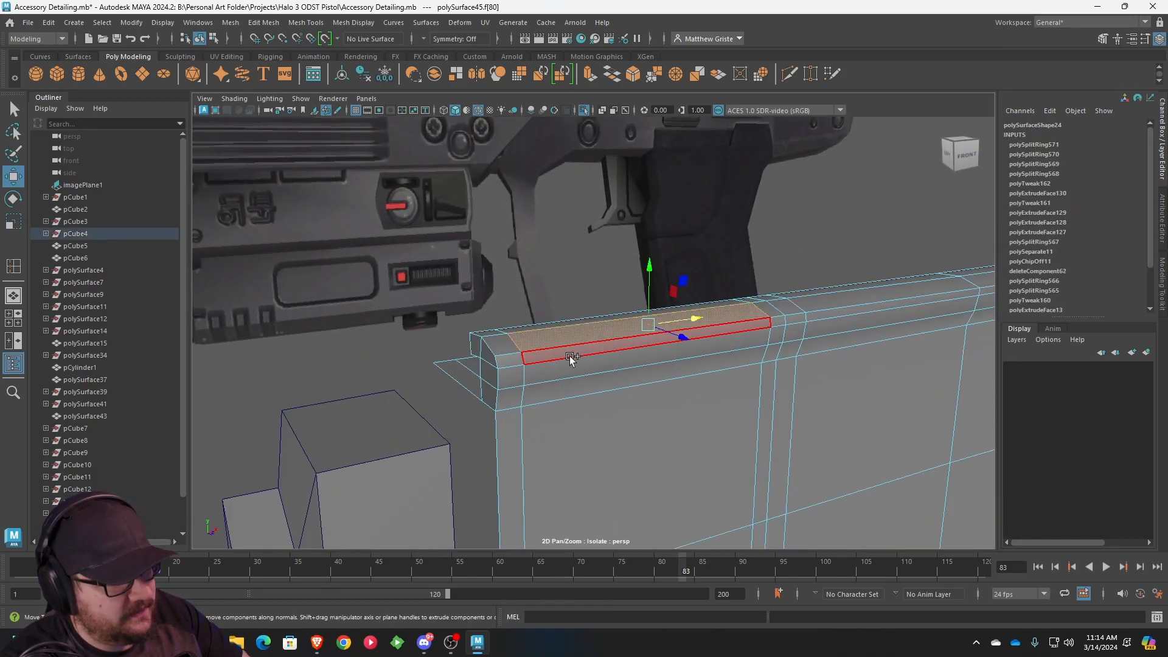
left_click_drag(772, 373, 522, 370, "alt")
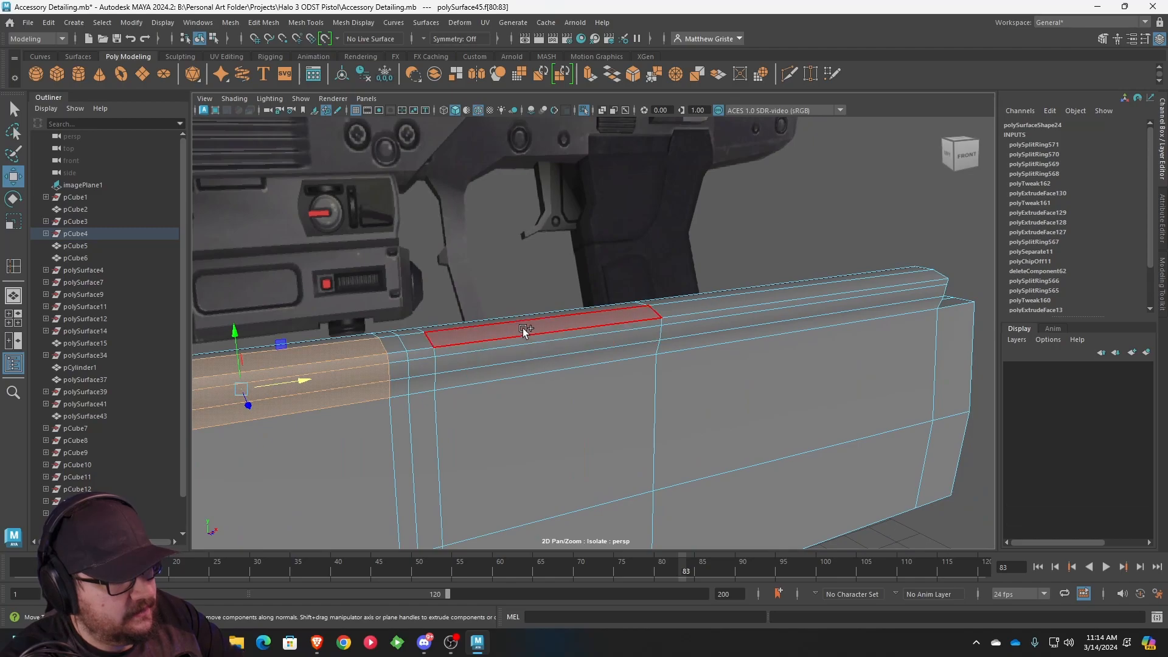
left_click(523, 328, "shift")
left_click(538, 370, "shift")
left_click_drag(551, 206, 511, 313, "alt")
key("ctrl+e")
scroll(475, 315, "up", 5)
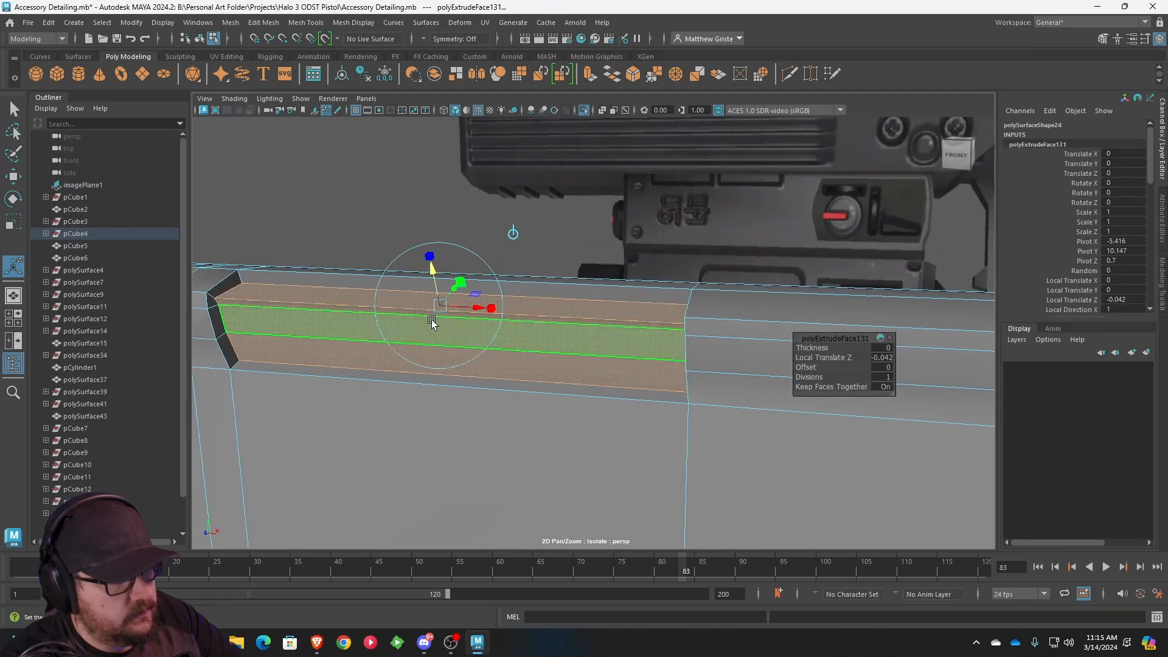
- Select a matching lengthwise edge in each recessed notch and shift both edges together to refine the recess profile
left_click_drag(439, 318, 331, 271, "alt")
right_click_drag(331, 272, 337, 238)
left_click(345, 265)
middle_click_drag(345, 265, 428, 278, "alt")
left_click(333, 255, "shift")
key("w")
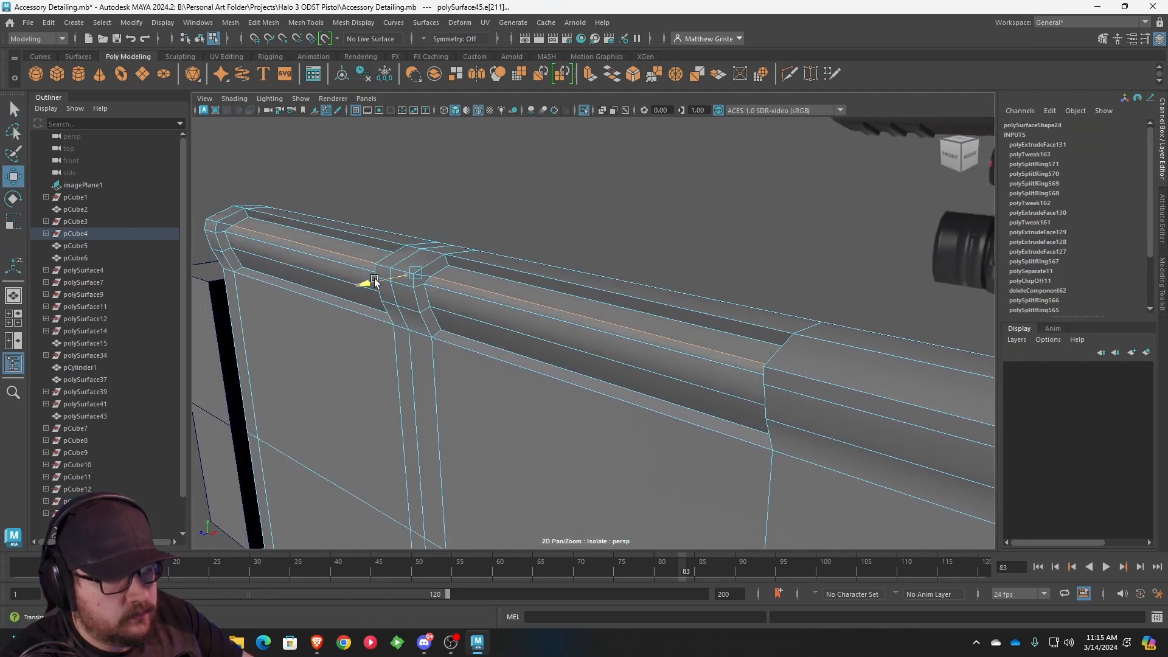
left_click_drag(375, 280, 375, 279)
left_click_drag(410, 223, 409, 218)
- Reposition the neighbouring pair of lengthwise edges in both notches and return the body to object mode
left_click(324, 256)
left_click(445, 289, "shift")
left_click_drag(361, 291, 370, 311)
left_click(468, 318)
left_click(333, 279, "shift")
right_click_drag(477, 289, 539, 243)
scroll(539, 242, "down", 3)
left_click(537, 243)
- Compare the notched body with the reference image in the perspective and front views, from the front end to the dial area
left_click_drag(438, 279, 535, 298, "alt")
scroll(535, 297, "down", 1)
middle_click_drag(451, 329, 580, 328, "alt")
scroll(581, 327, "up", 2)
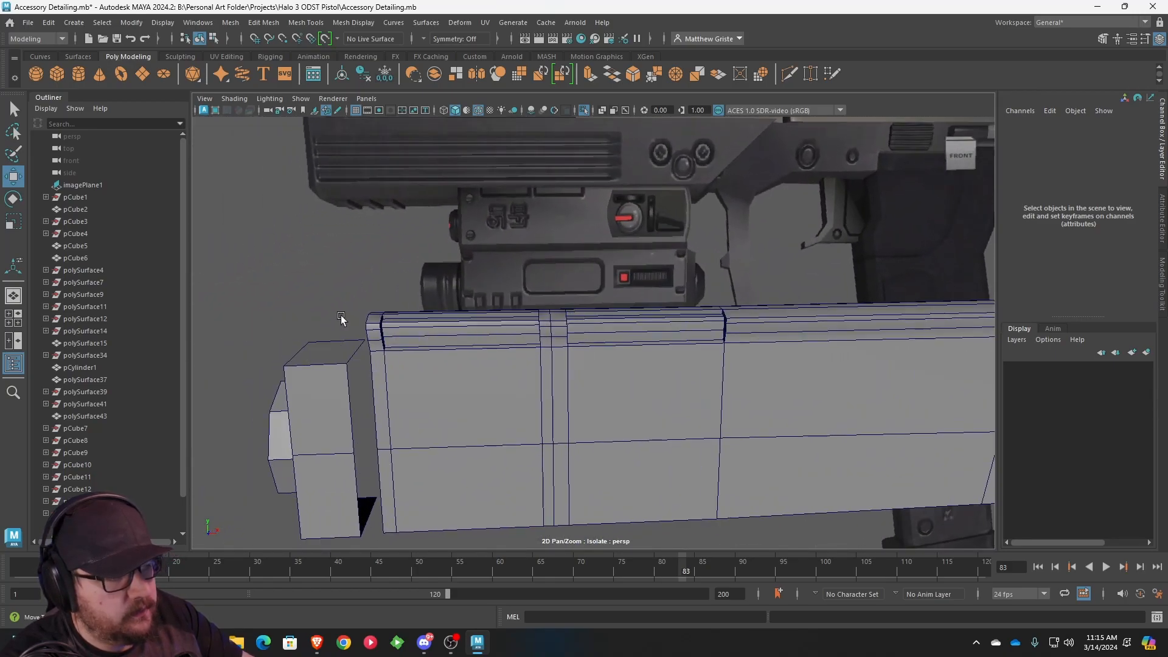
scroll(499, 261, "up", 3)
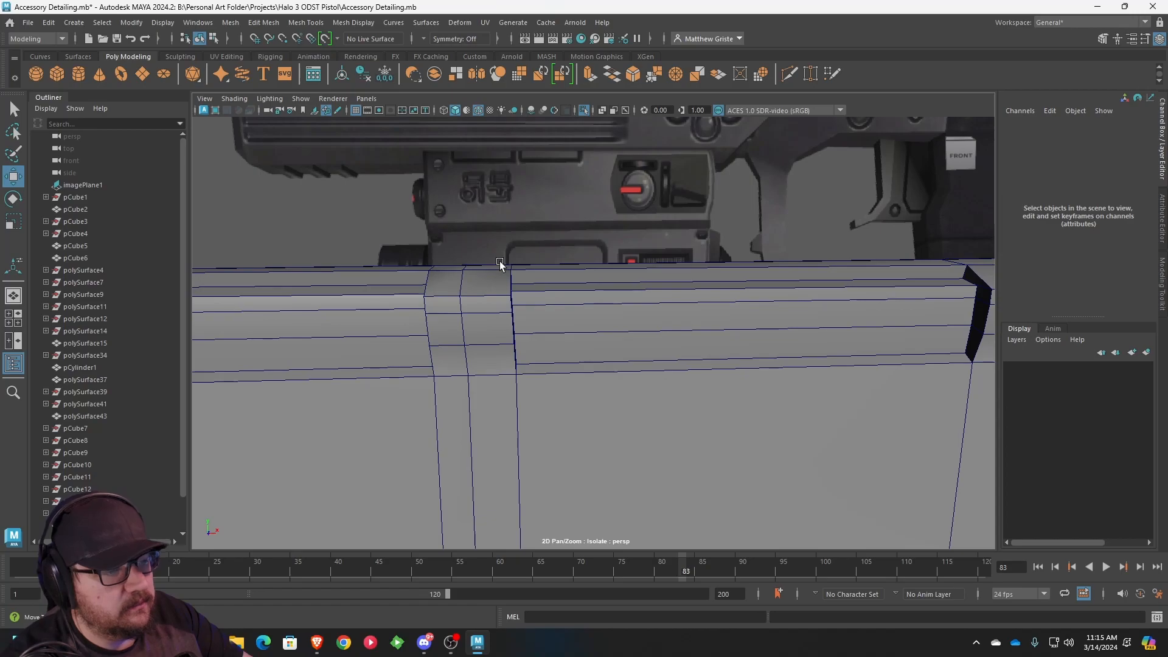
scroll(498, 259, "down", 3)
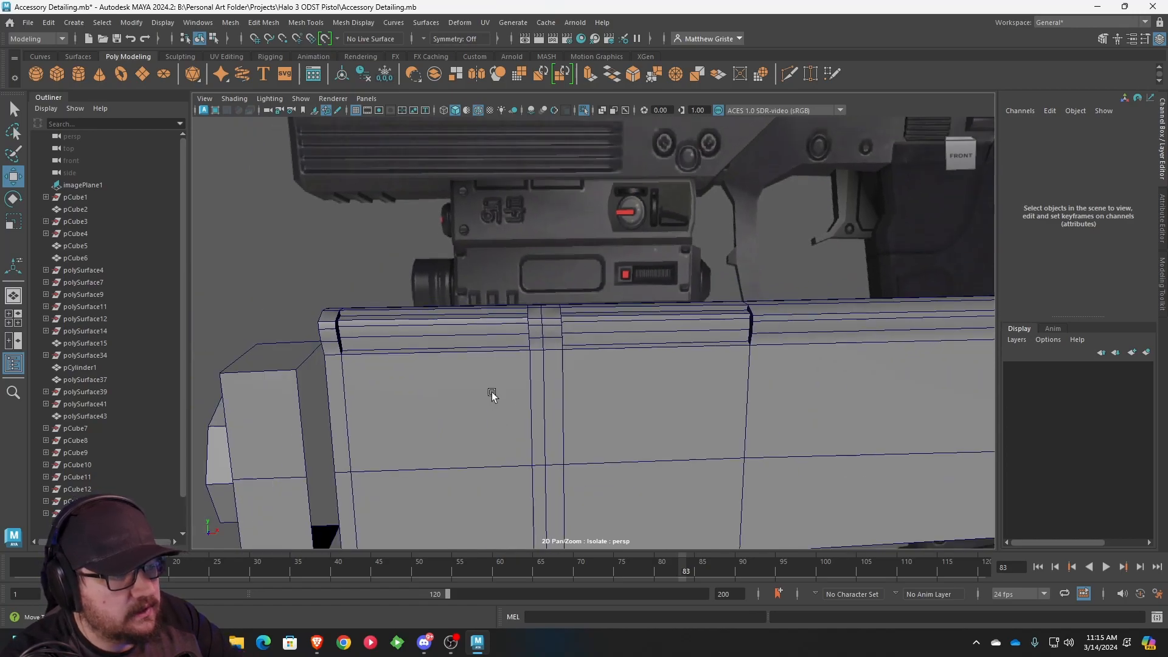
middle_click_drag(487, 397, 567, 346, "alt")
key("space")
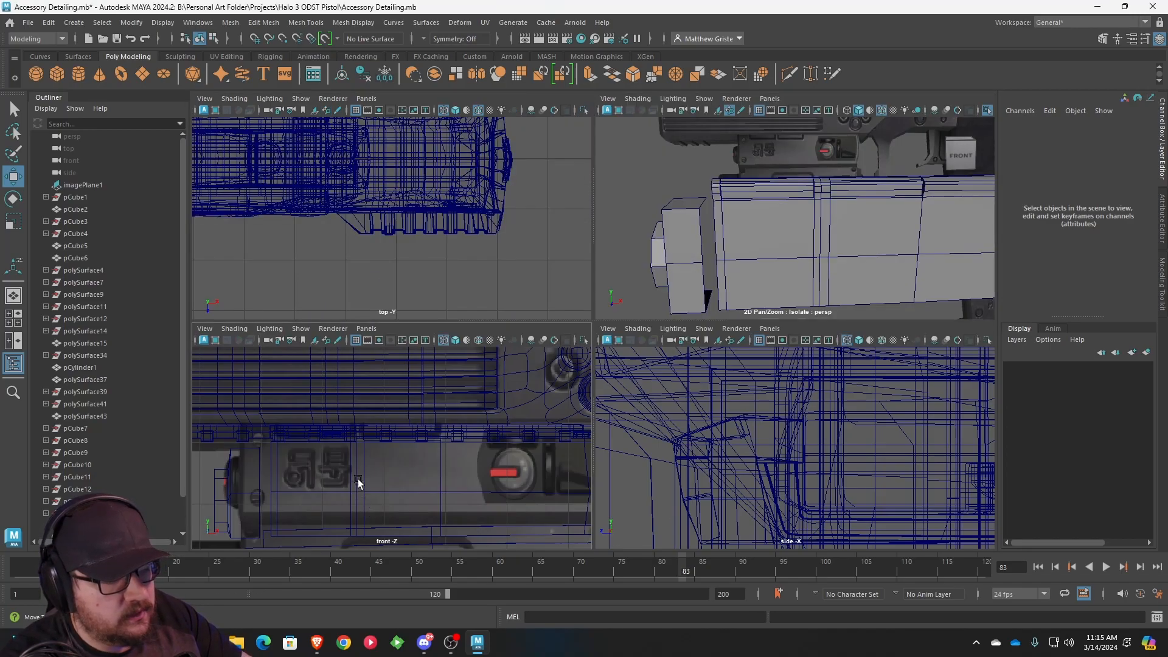
key("space")
middle_click_drag(470, 404, 630, 343, "alt")
scroll(630, 343, "up", 1)
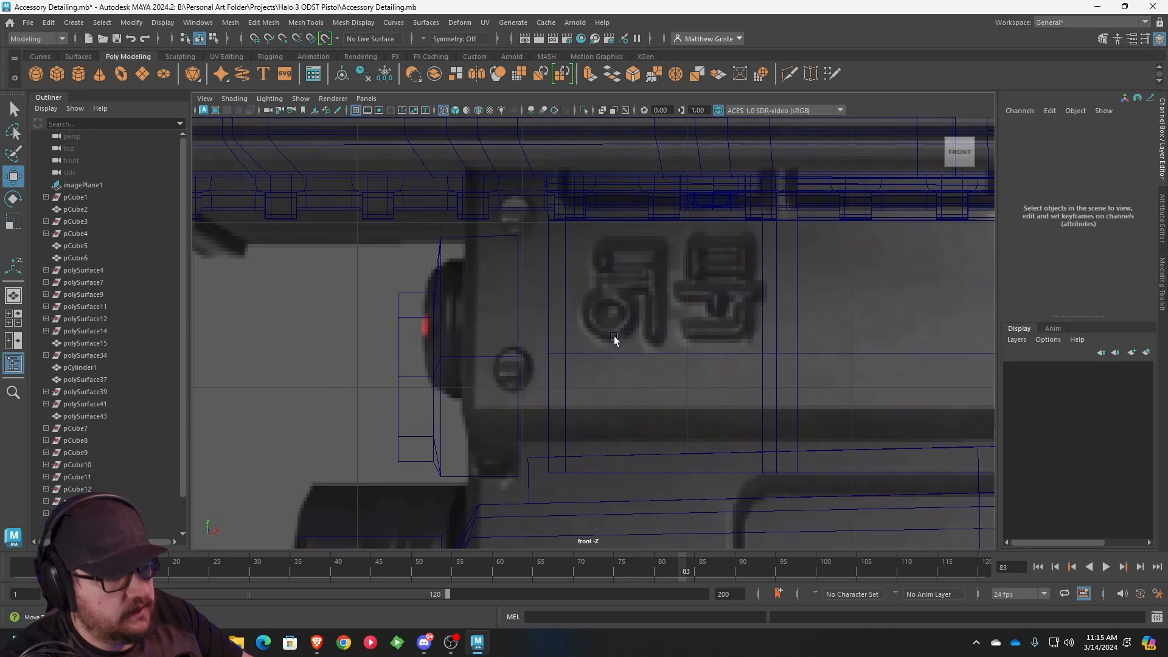
scroll(444, 342, "down", 5)
middle_click_drag(678, 294, 543, 344, "alt")
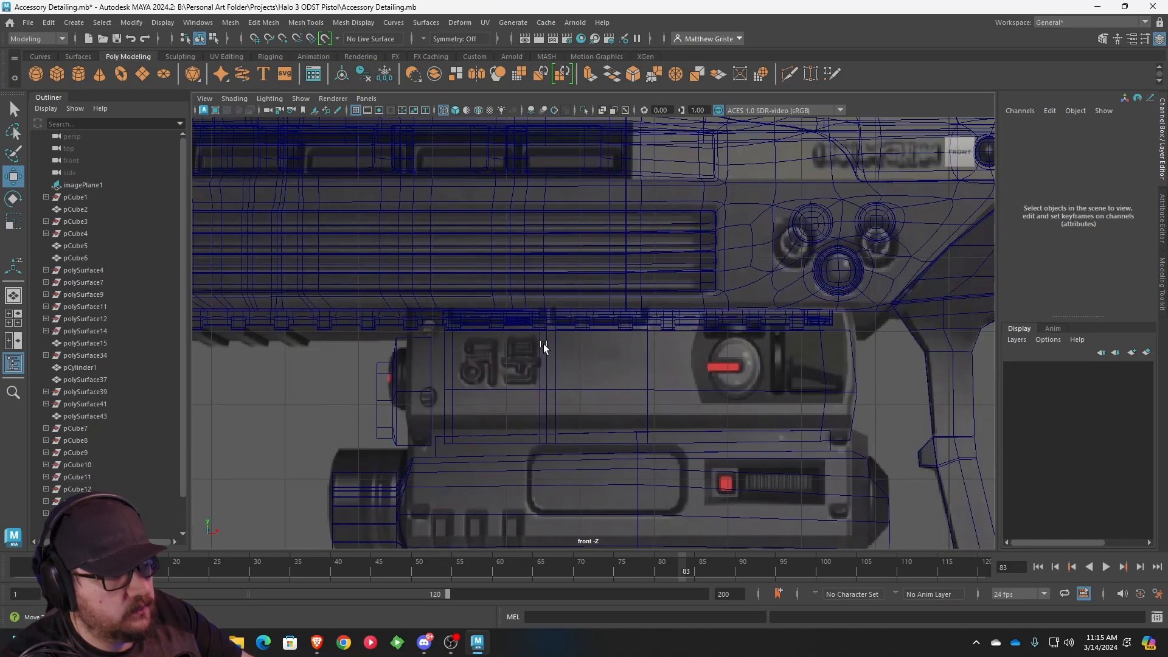
scroll(542, 344, "up", 2)
middle_click_drag(732, 367, 530, 364, "alt")
key("space")
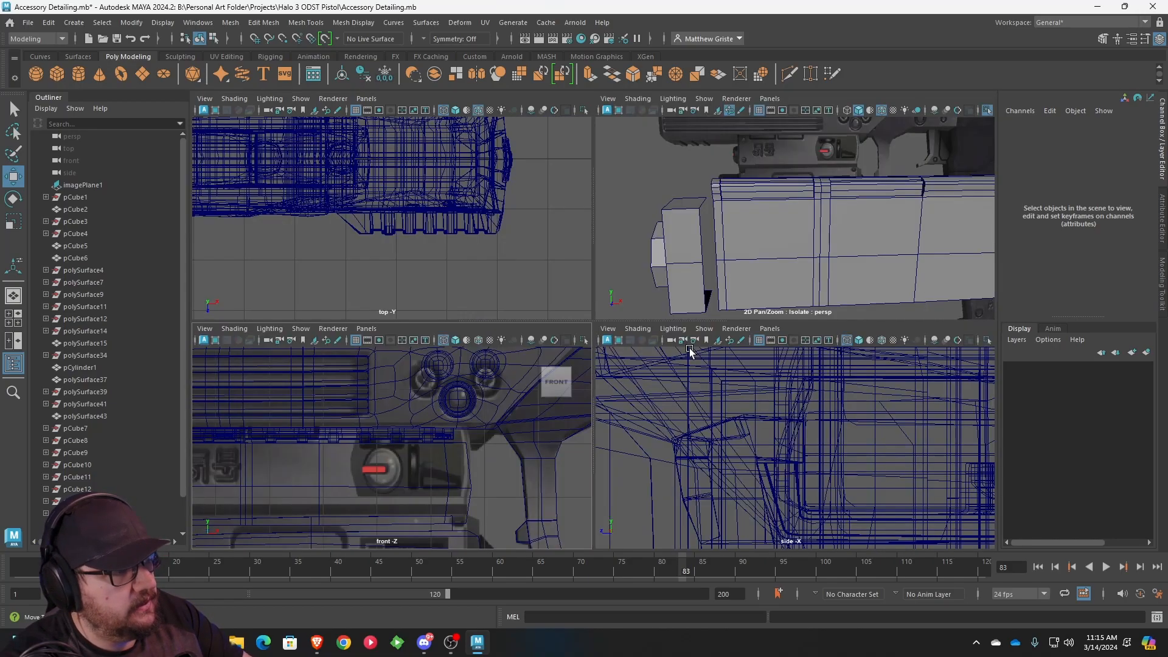
key("space")
middle_click_drag(644, 343, 523, 307, "alt")
scroll(594, 301, "down", 1)
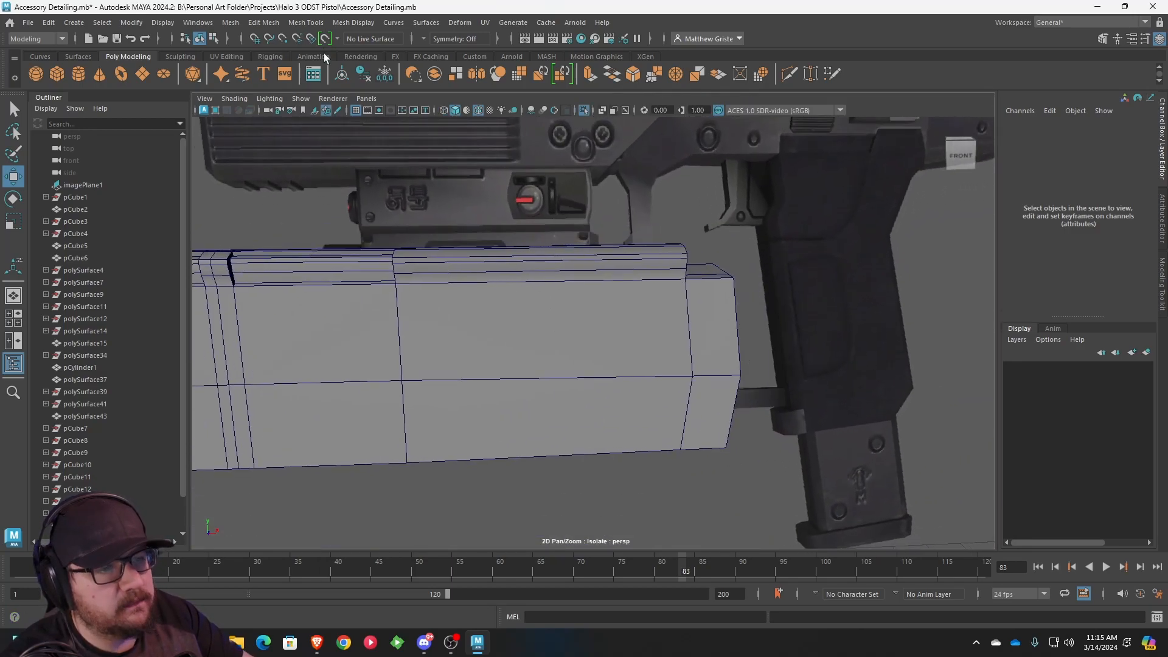
- Insert an edge loop across the body at the front edge of the reference's dial panel, undoing the extra lengthwise loop
left_click(307, 23)
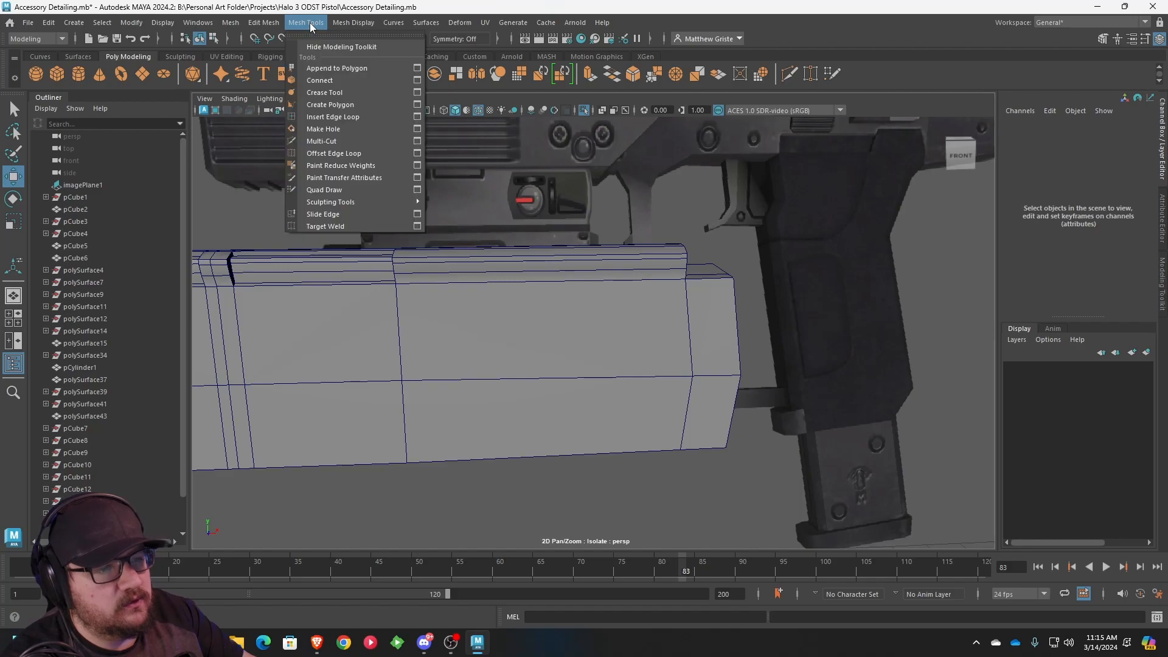
left_click(332, 117)
scroll(535, 249, "up", 1)
left_click(527, 247)
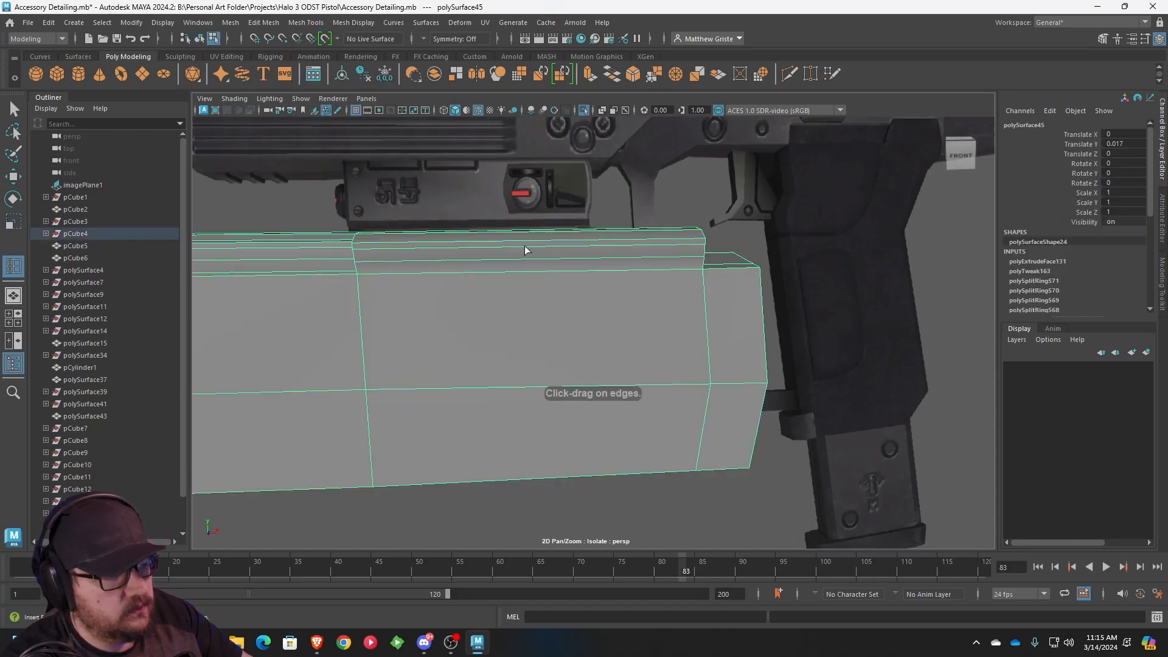
key("space")
key("space")
scroll(444, 435, "up", 2)
left_click_drag(496, 302, 492, 303)
middle_click_drag(655, 351, 601, 267, "alt")
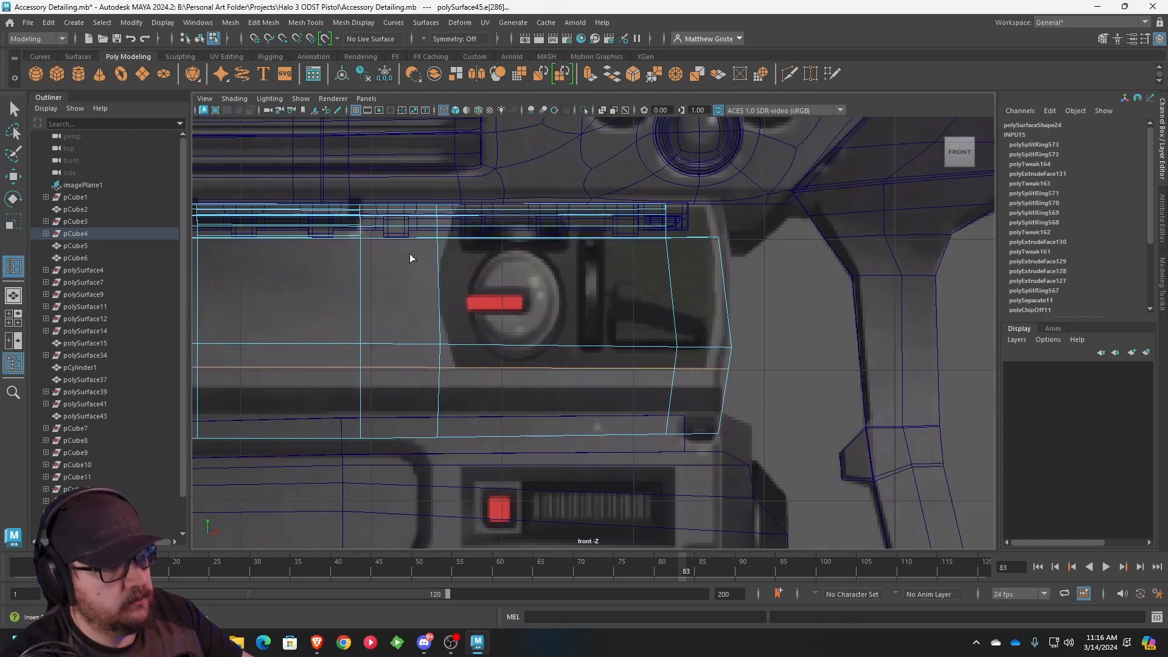
key("ctrl+z")
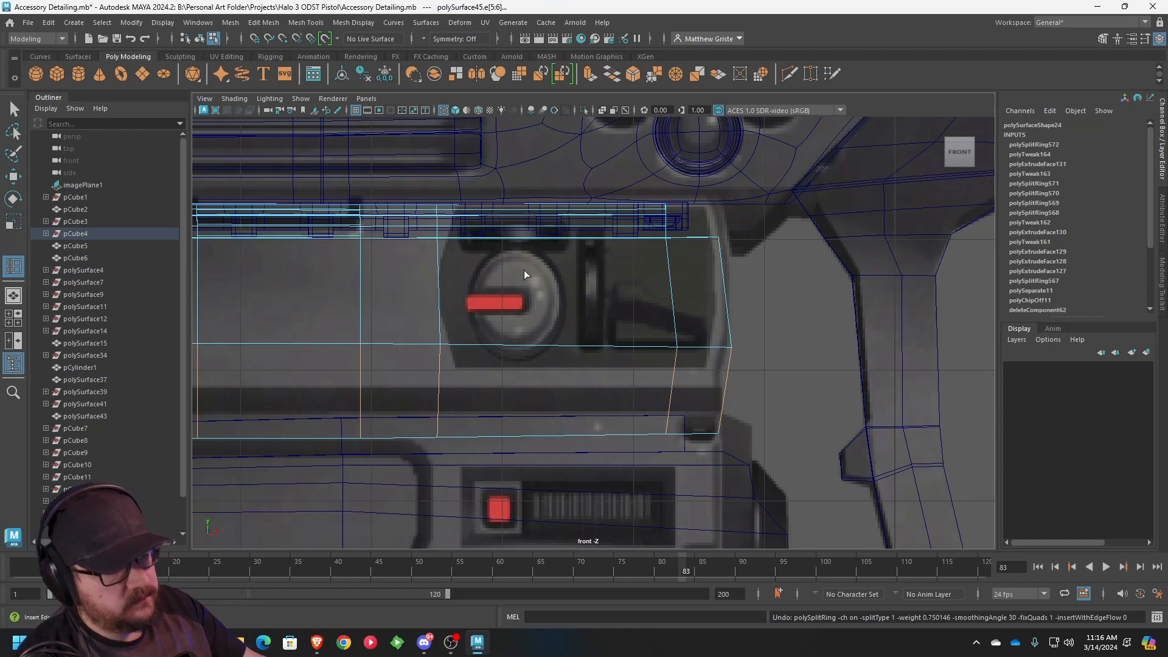
key("q")
right_click(566, 326)
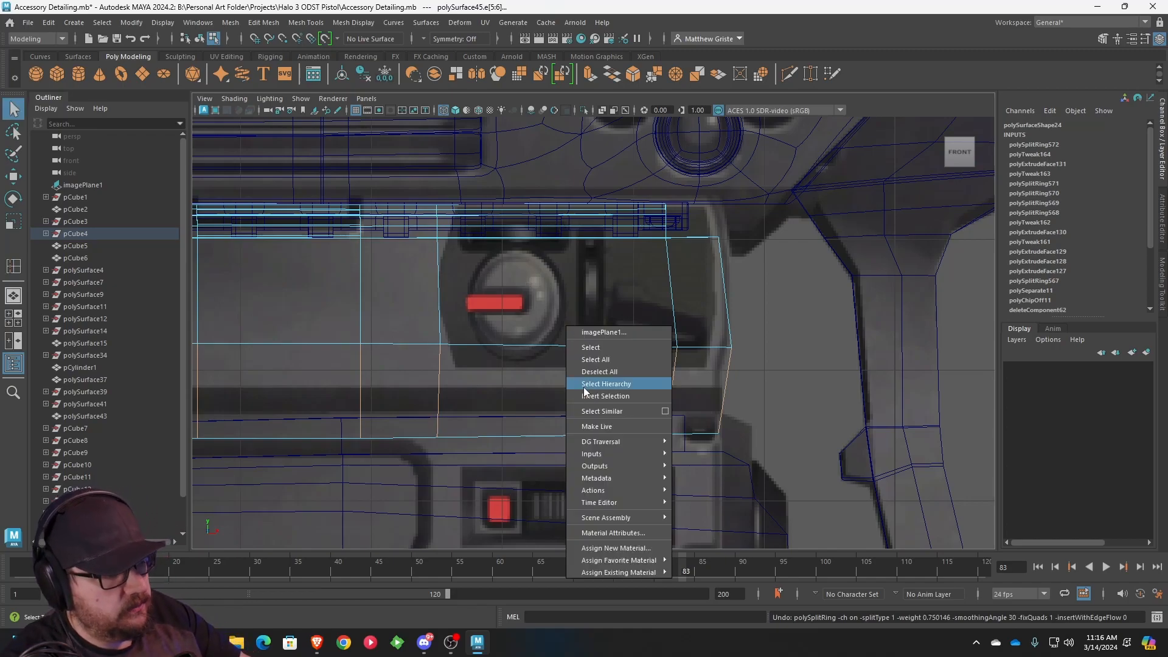
right_click(583, 305)
right_click(669, 299)
right_click(811, 284)
right_click(734, 318)
key("Escape")
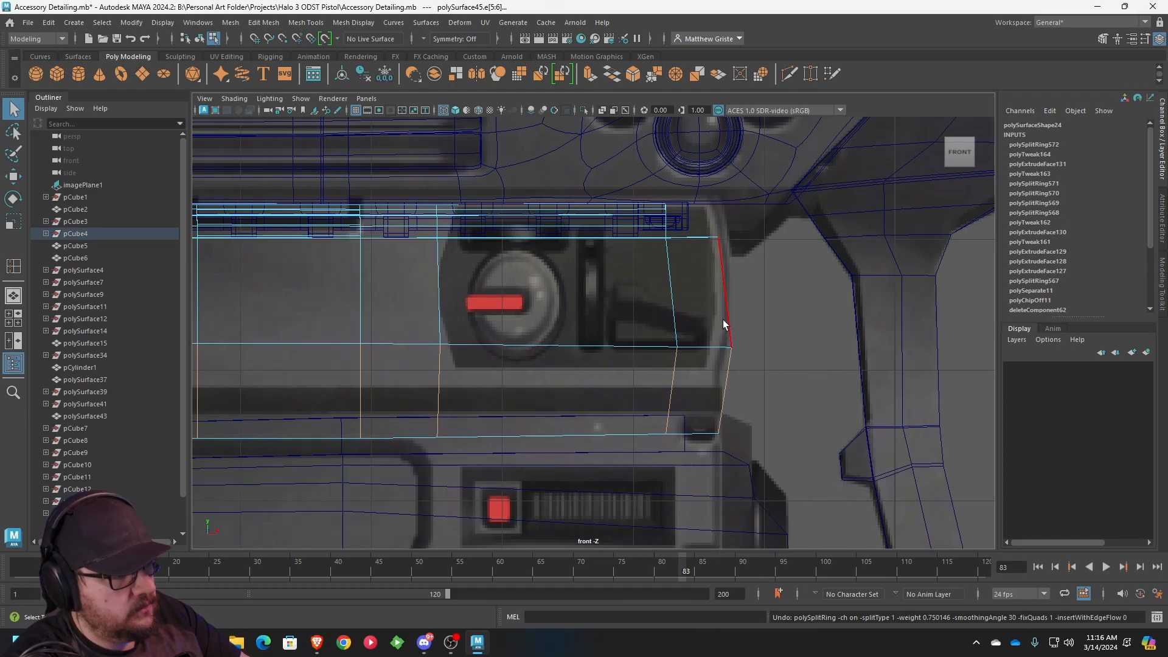
- Move the new loop's middle vertex toward the body's front so the dial panel's front edge forms an angled point
key("space")
key("space")
right_click(733, 251)
right_click_drag(733, 250, 733, 284)
right_click_drag(465, 280, 409, 297)
right_click_drag(479, 281, 425, 282)
left_click(454, 388)
key("w")
left_click_drag(516, 385, 485, 386)
- Extrude the side faces behind the angled loop and scale them inward to leave a border around the dial panel
right_click_drag(516, 301, 530, 327)
left_click(530, 327)
left_click(578, 427, "shift")
left_click(730, 408, "shift")
left_click(737, 350, "shift")
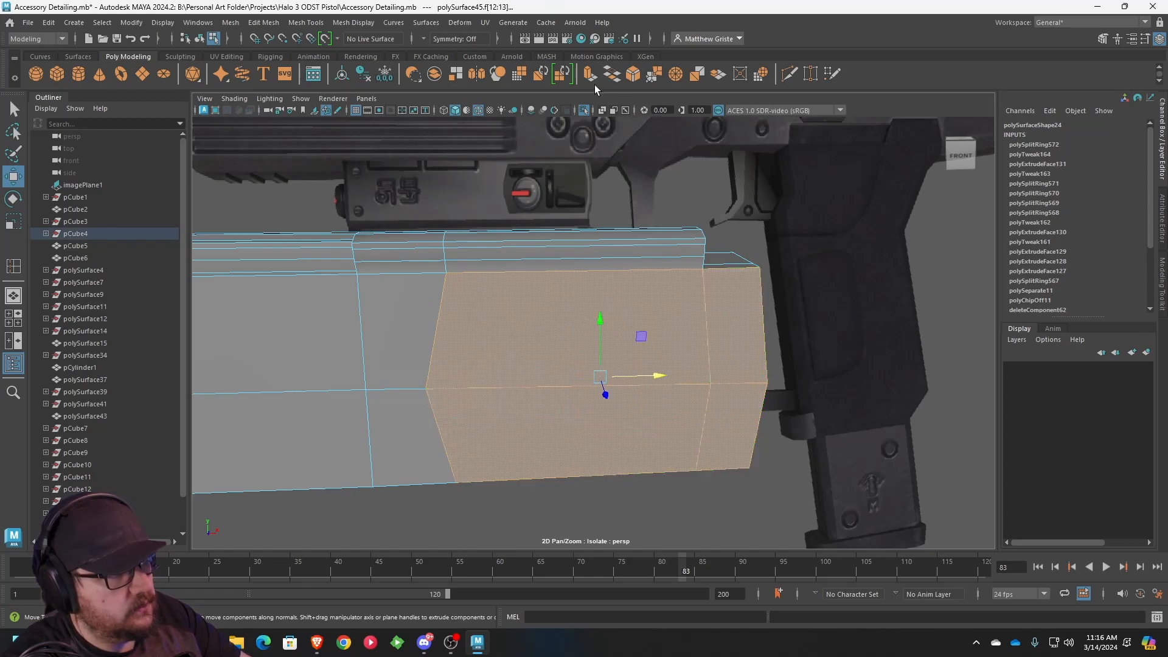
left_click(585, 77)
left_click_drag(730, 420, 723, 429)
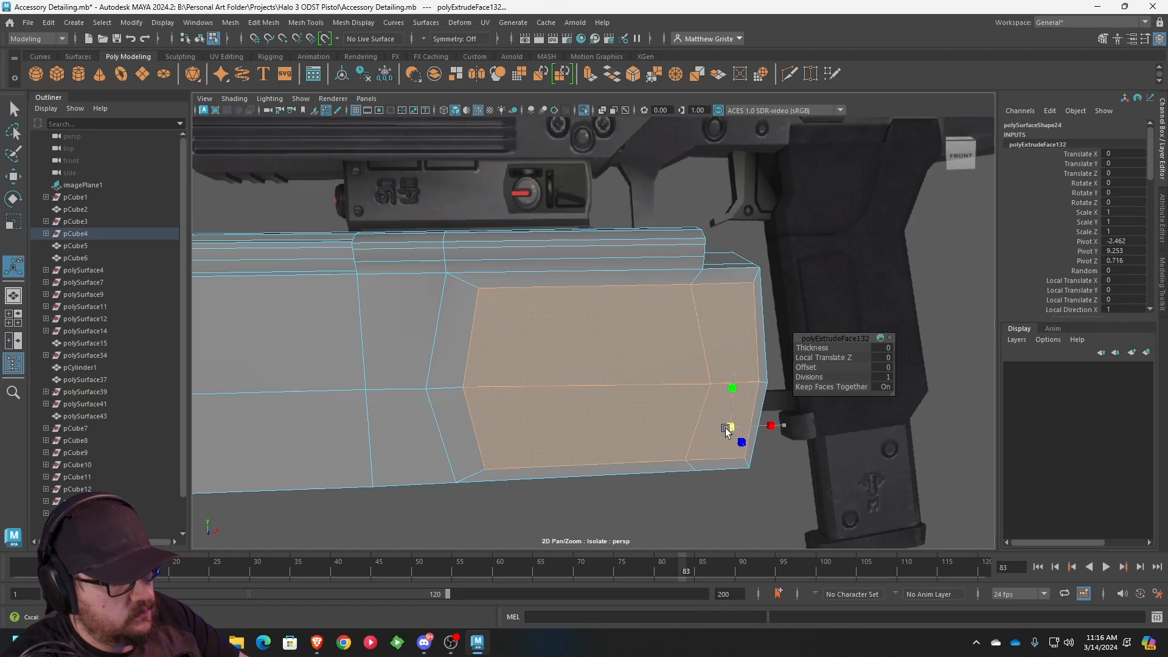
left_click(723, 429)
- Scale the inset panel faces along their depth and check the body in smooth preview
mouse_move(704, 404)
left_mouse_down("alt")
mouse_move(639, 399)
mouse_move(590, 371)
mouse_move(662, 385)
mouse_move(739, 426)
mouse_move(731, 441)
mouse_move(693, 420)
left_mouse_up("alt")
key("r")
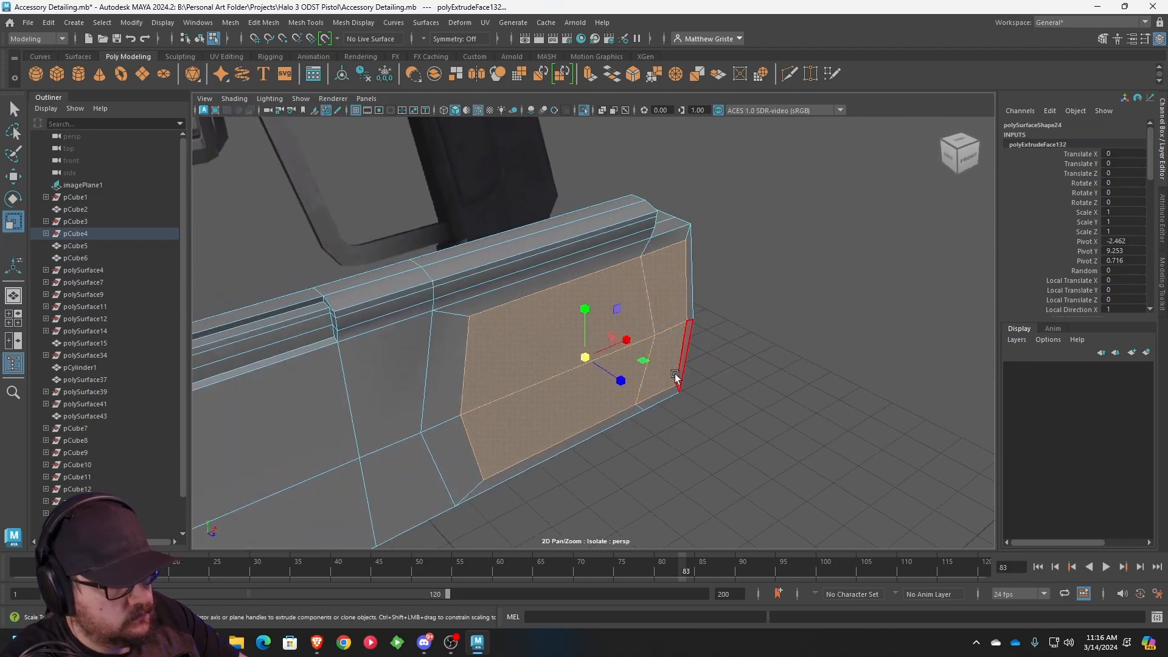
mouse_move(573, 373)
left_mouse_down("alt")
mouse_move(601, 351)
mouse_move(547, 365)
mouse_move(595, 364)
left_mouse_up("alt")
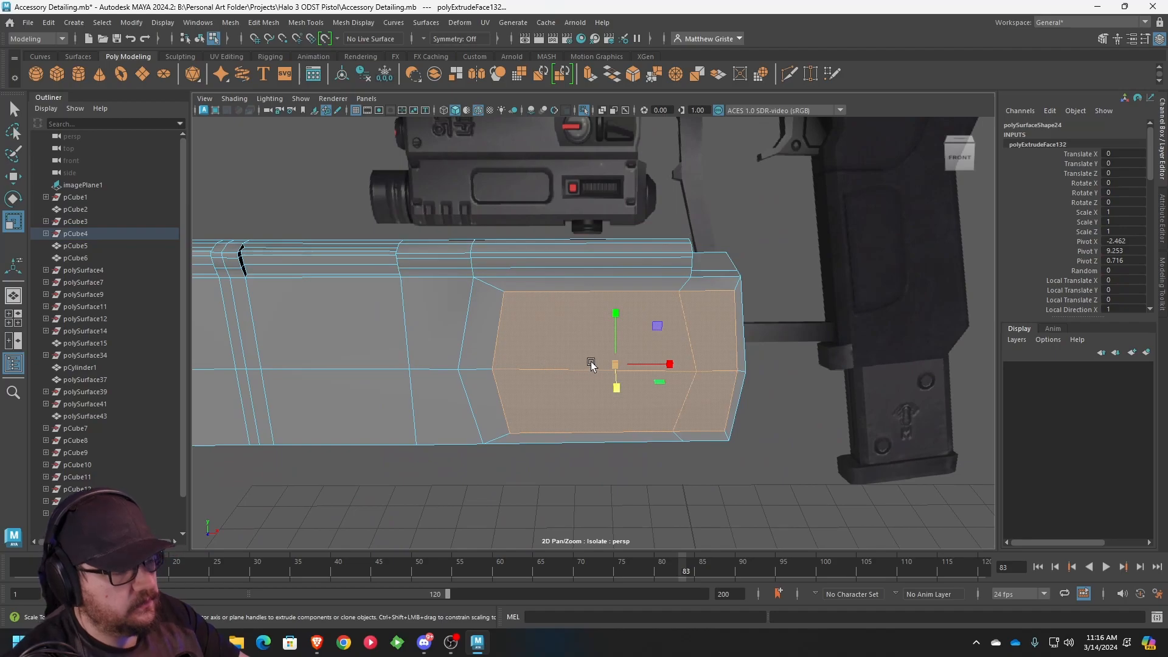
left_click_drag(599, 314, 589, 308, "alt")
key("3")
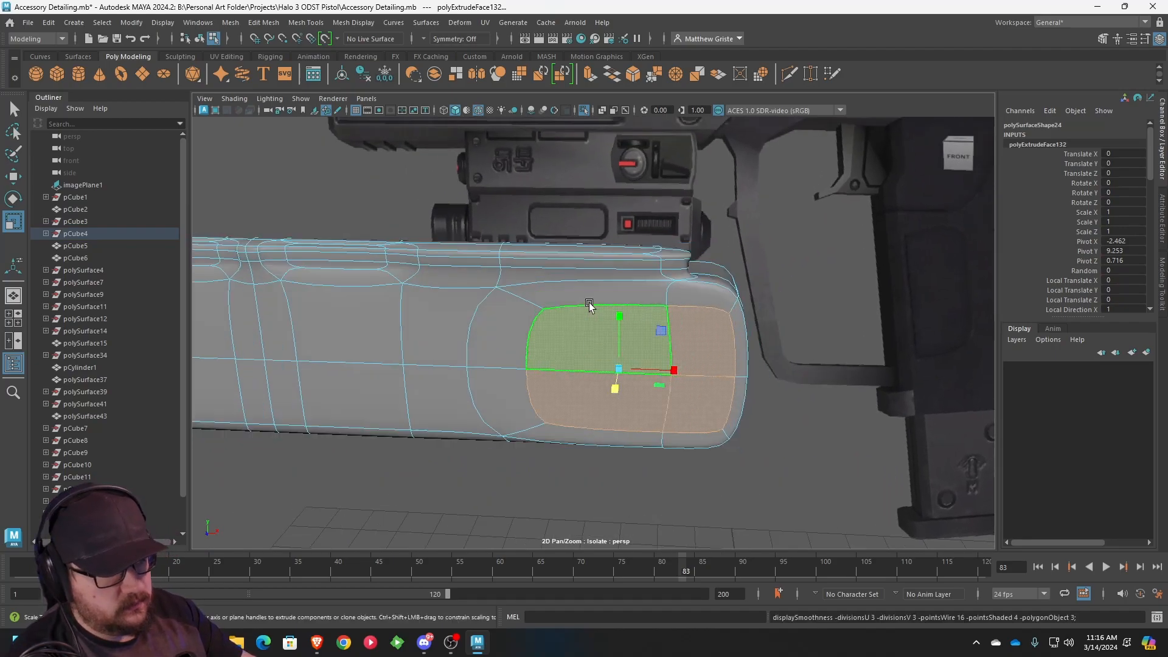
key("1")
left_click_drag(586, 300, 550, 300, "alt")
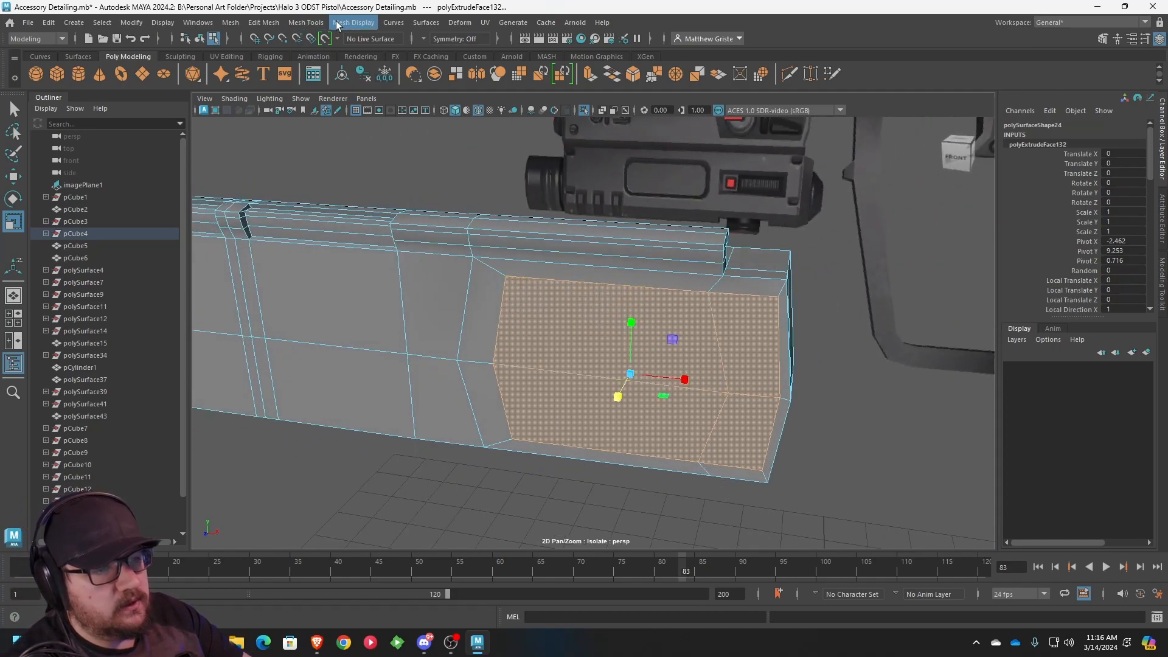
- Extract the inset dial panel faces as a separate piece and pull it outward from the body
left_click(306, 22)
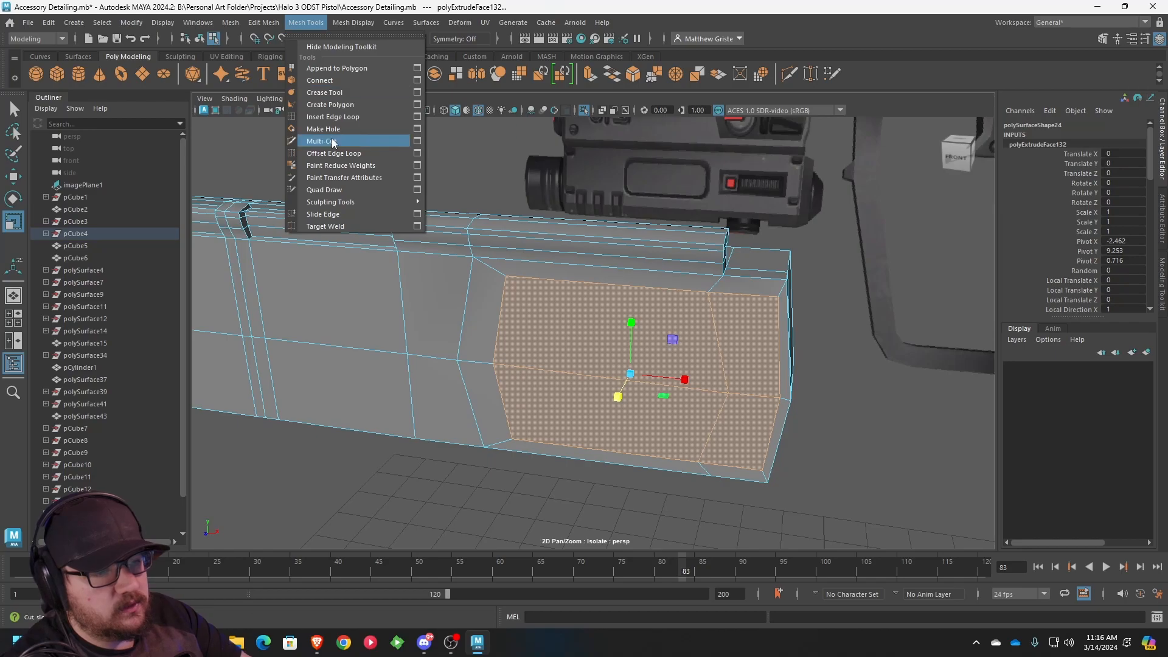
mouse_move(275, 25)
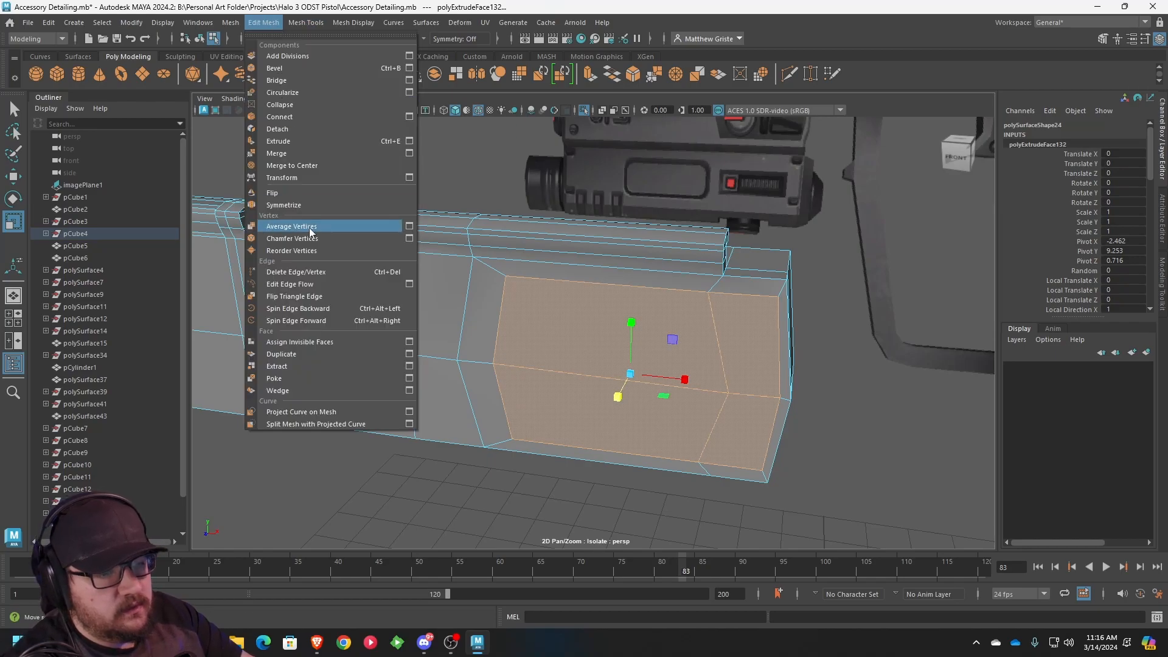
left_click(295, 366)
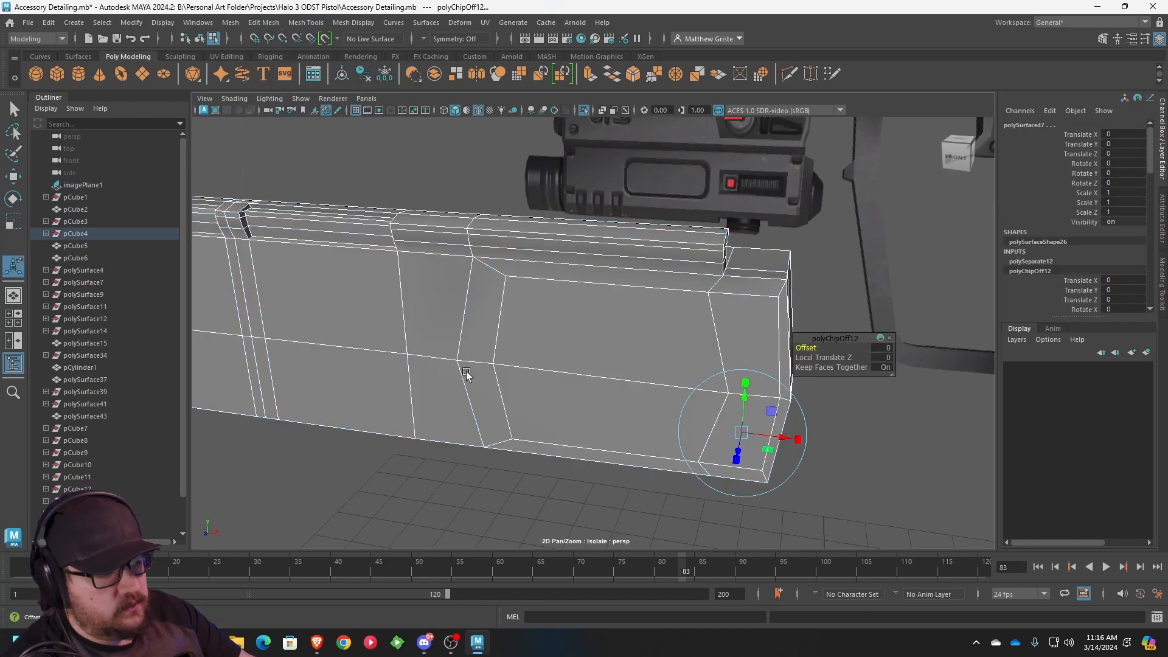
left_click_drag(660, 370, 584, 410, "alt")
middle_click_drag(584, 409, 478, 350, "alt")
left_click_drag(650, 465, 653, 369)
- Insert a lengthwise edge loop across the upper half of the extracted dial panel
right_click_drag(597, 279, 634, 265)
scroll(564, 308, "down", 4)
left_click_drag(634, 266, 548, 286, "alt")
left_click(563, 327)
left_click(306, 22)
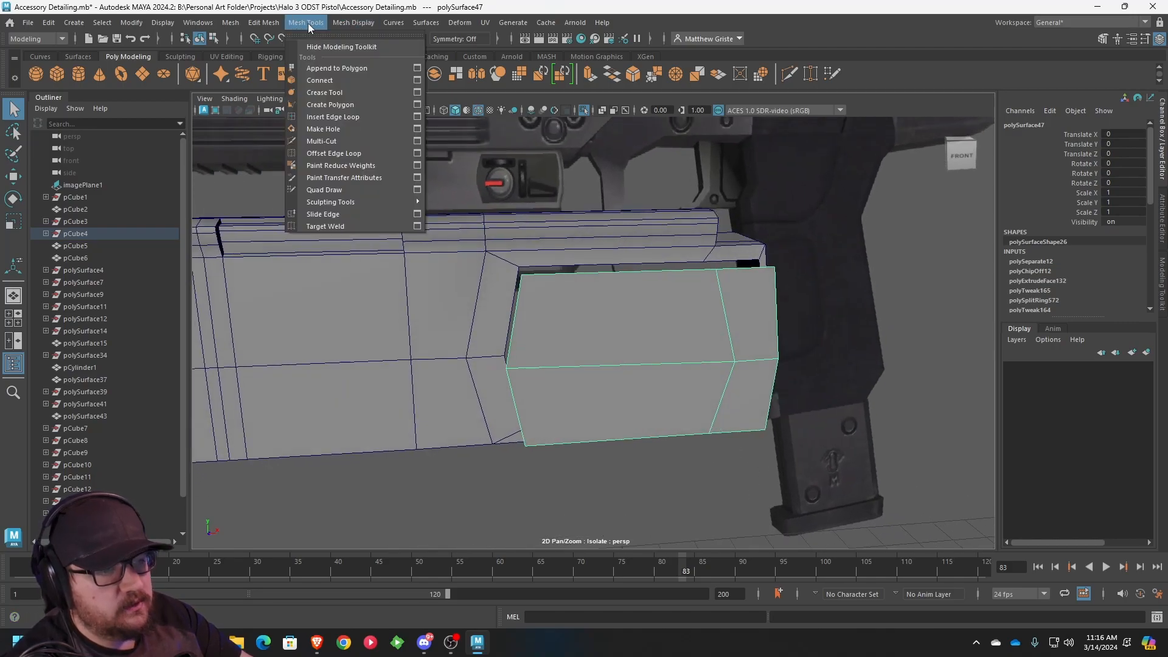
left_click(338, 118)
left_click(518, 307)
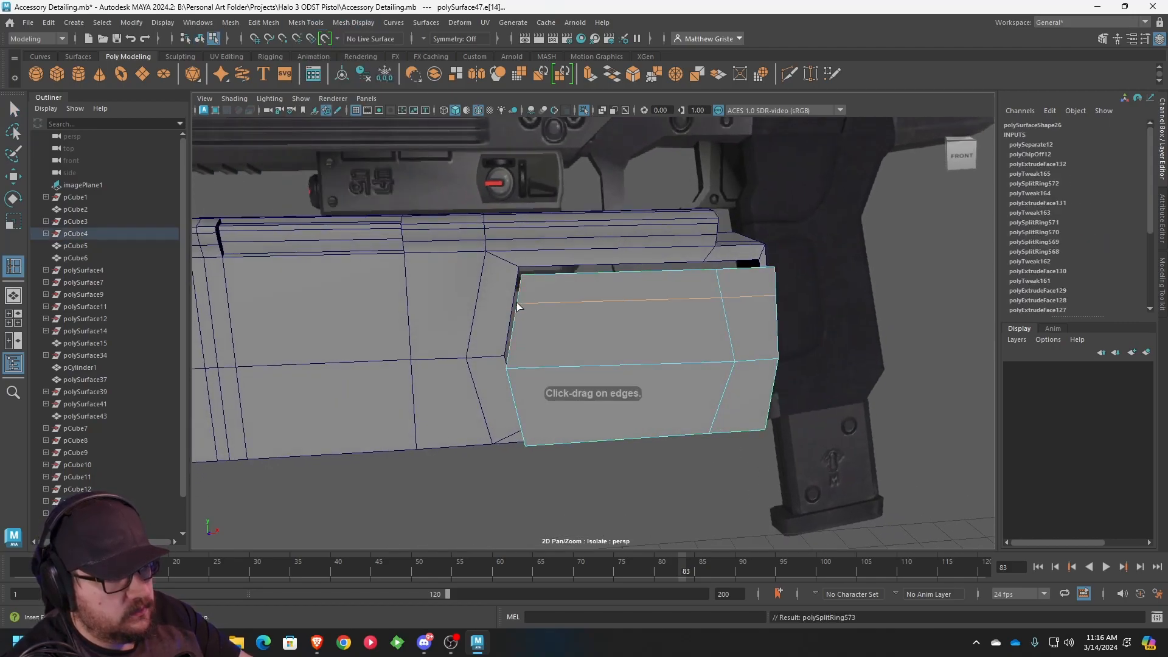
- Insert a lengthwise edge loop across the panel's lower half and move the new loops' front-edge vertices outward to round that edge
left_click(520, 421)
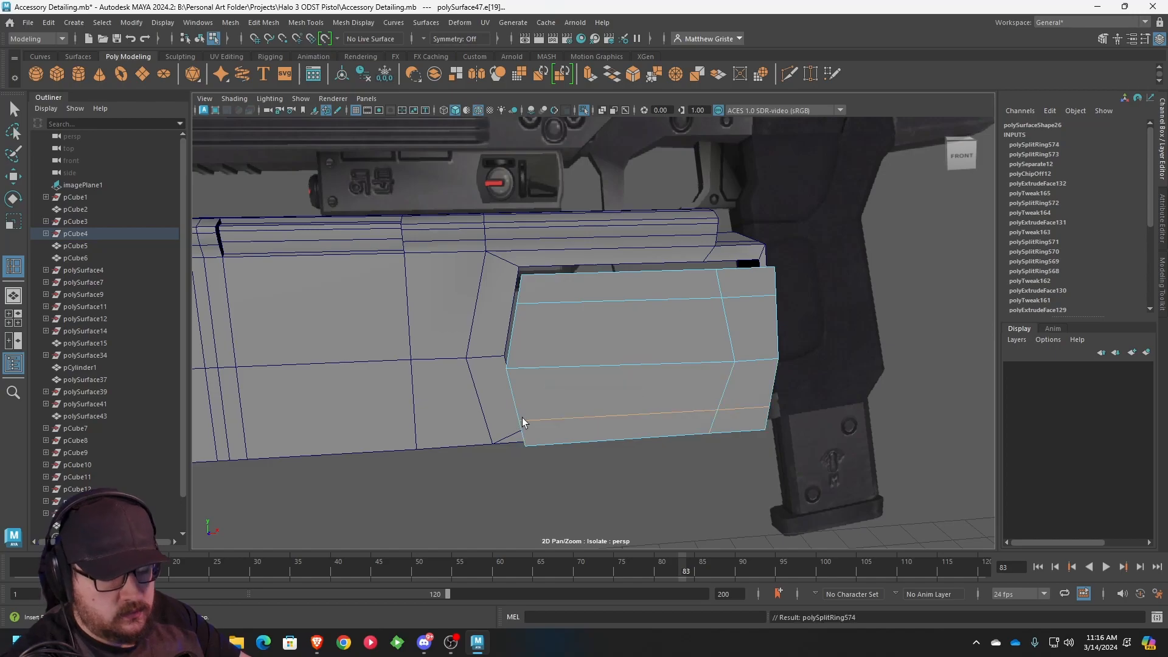
key("q")
right_click_drag(523, 280, 472, 284)
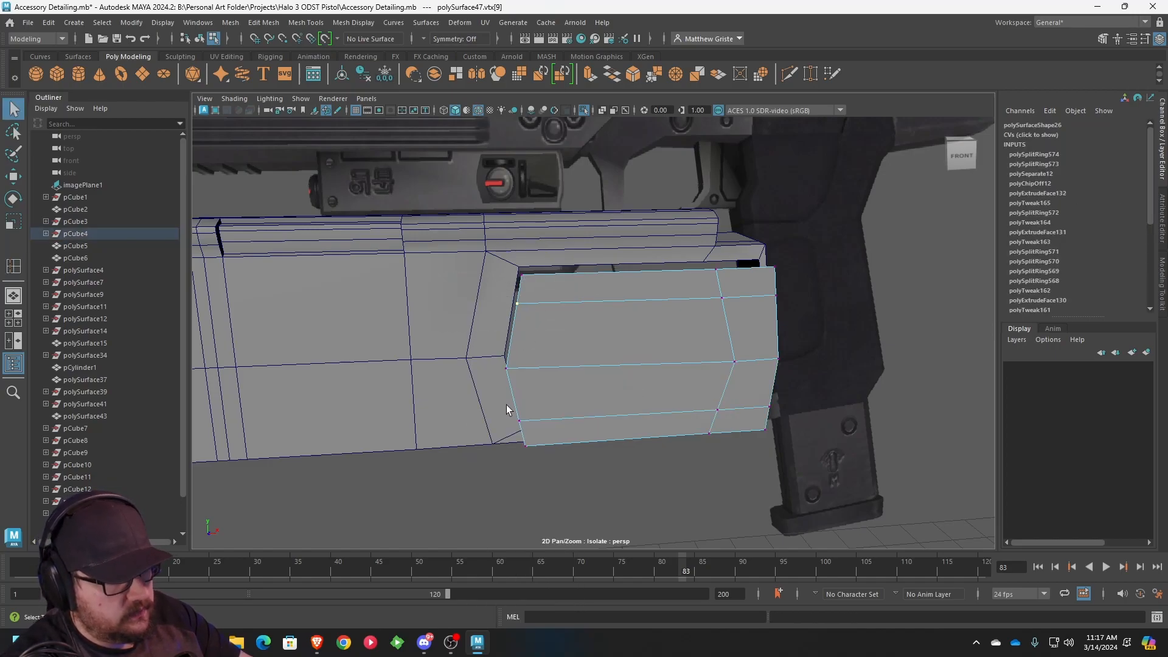
key("w")
left_click_drag(573, 364, 569, 365)
- Select the crosswise row of vertices near the panel's rear and scale it flat into a straight line
left_click_drag(662, 354, 669, 304, "alt")
left_click_drag(672, 250, 737, 490)
key("r")
key("t")
key("e")
key("r")
left_click_drag(765, 366, 438, 387)
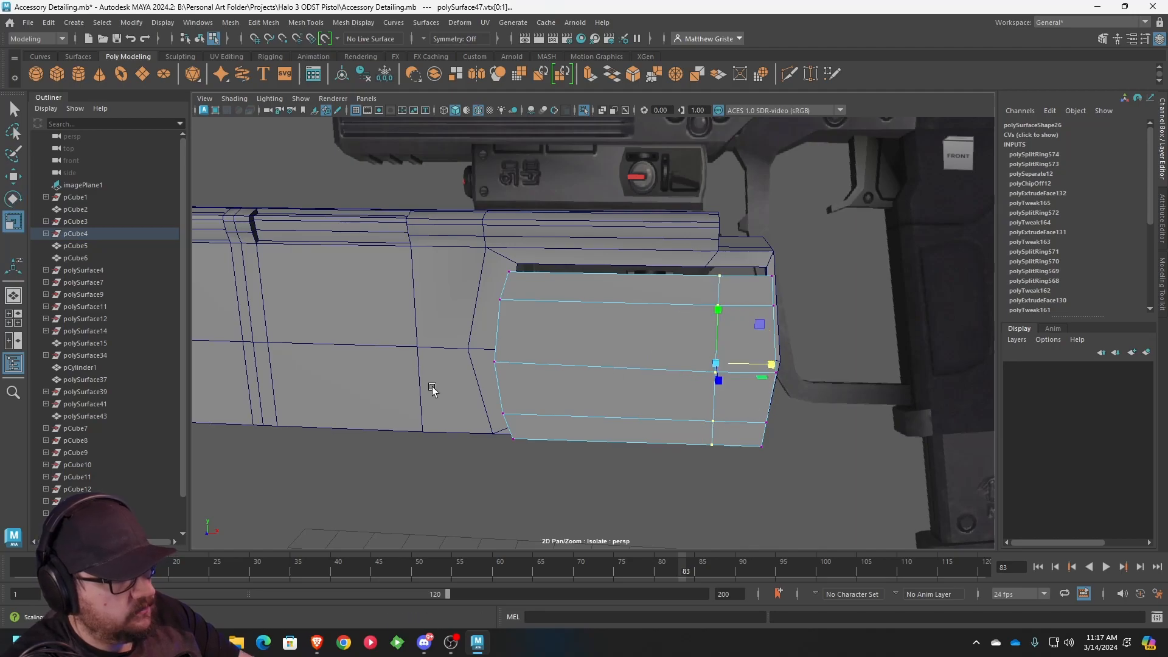
- In the front view, insert and straighten vertical edge loops on both sides of the reference dial, plus a horizontal loop across it
left_click_drag(649, 376, 660, 372, "alt")
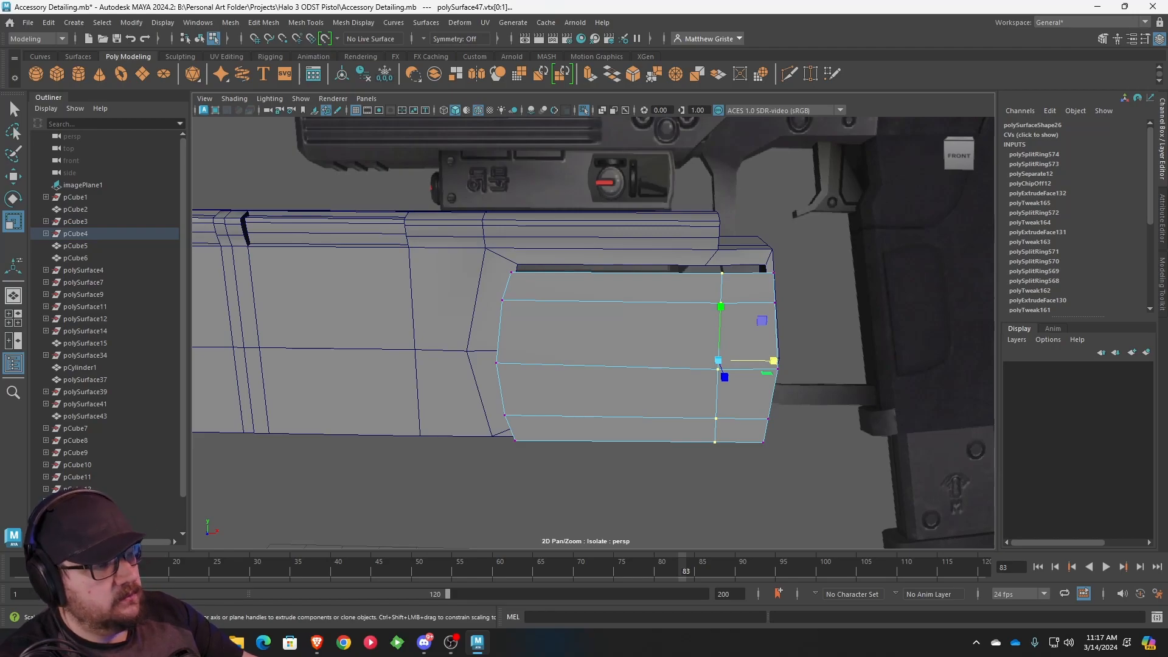
middle_click_drag(642, 322, 663, 321, "alt")
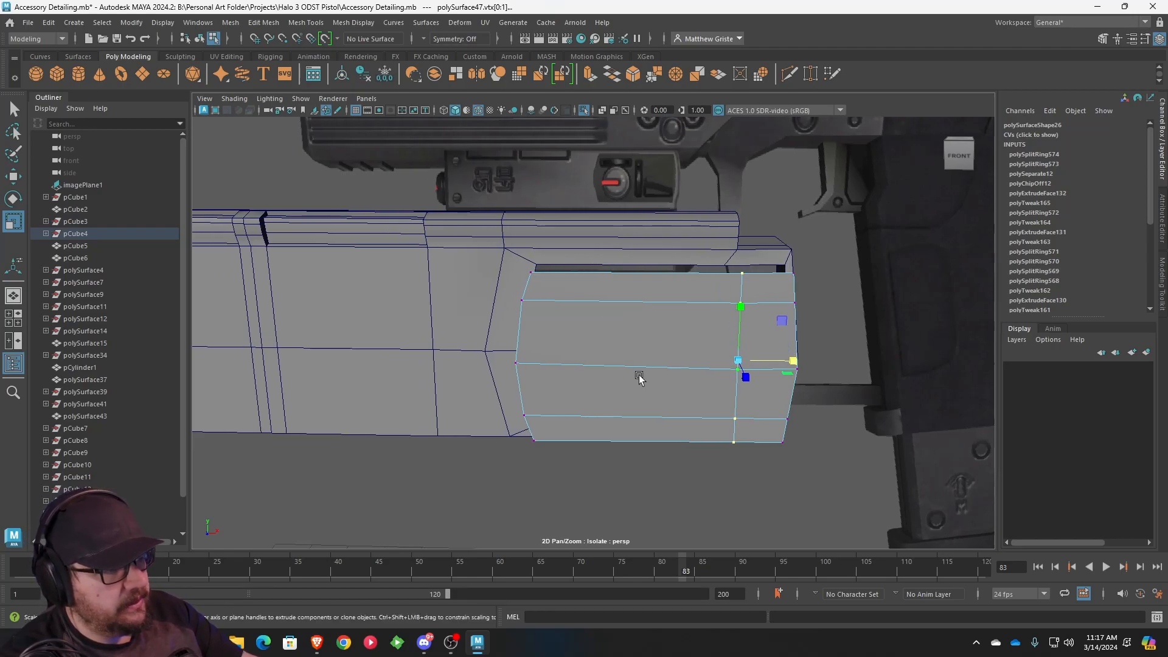
key("space")
key("space")
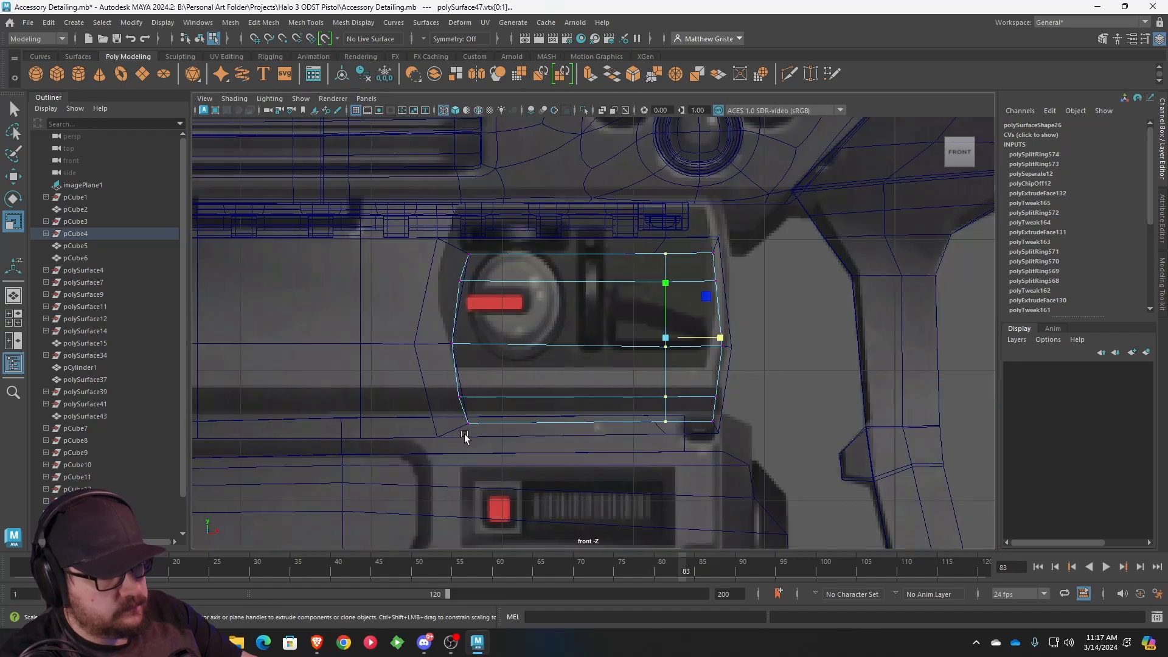
scroll(539, 400, "up", 2)
middle_click_drag(558, 329, 540, 316, "alt")
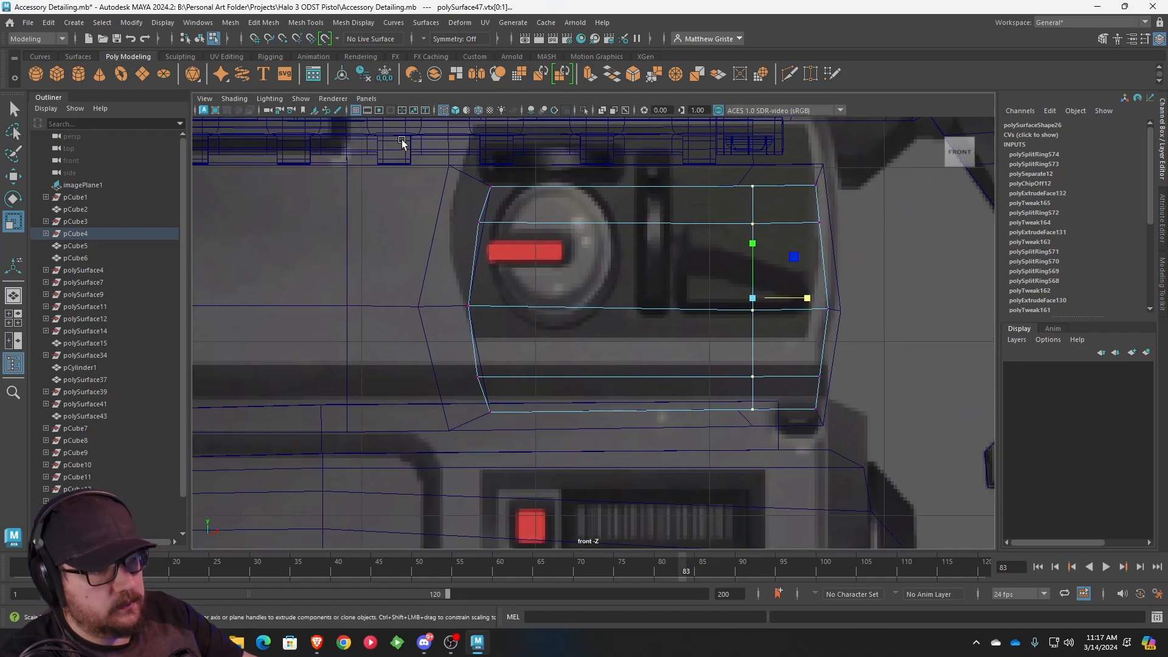
left_click(305, 23)
left_click(340, 115)
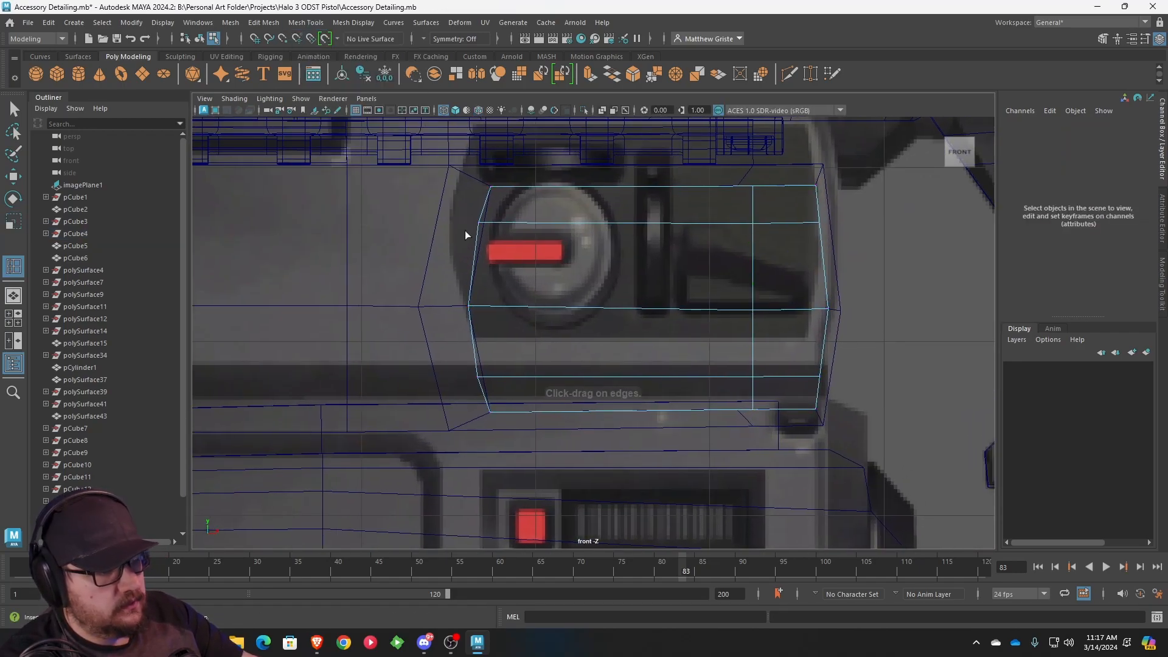
left_click(520, 304)
key("e")
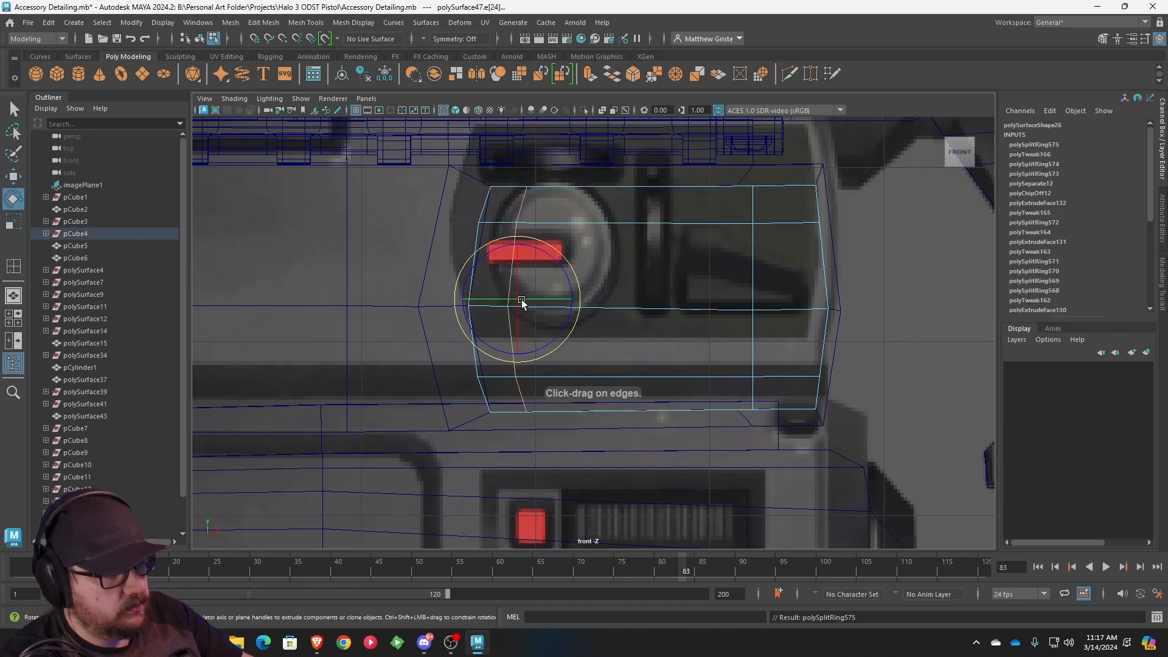
key("y")
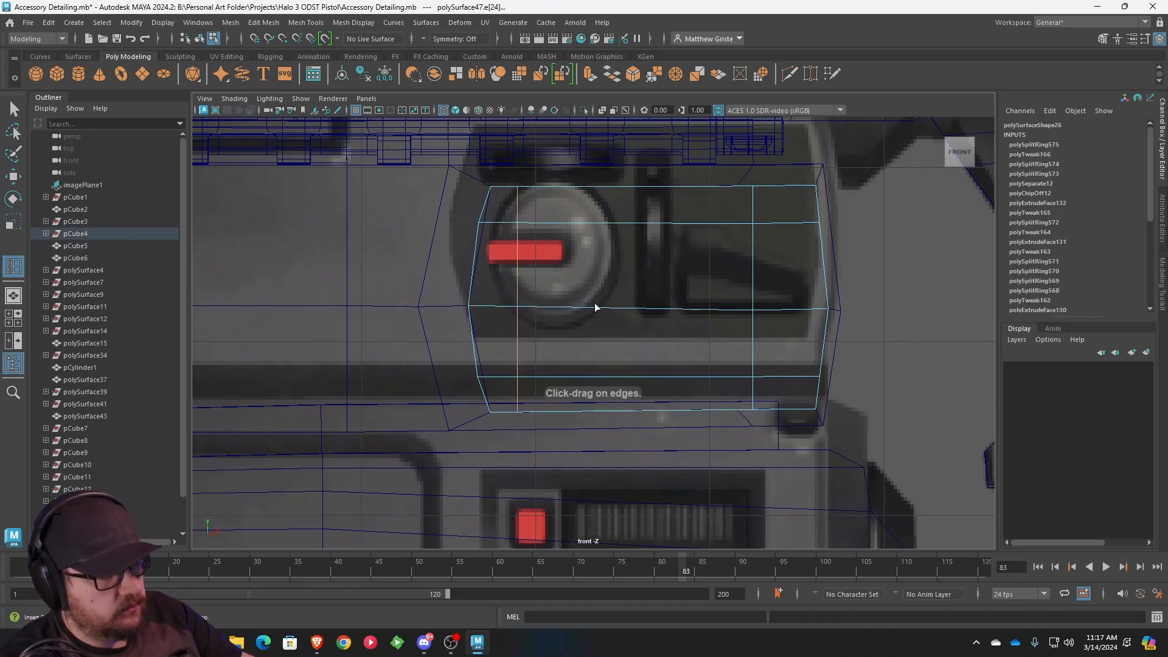
left_click(612, 311)
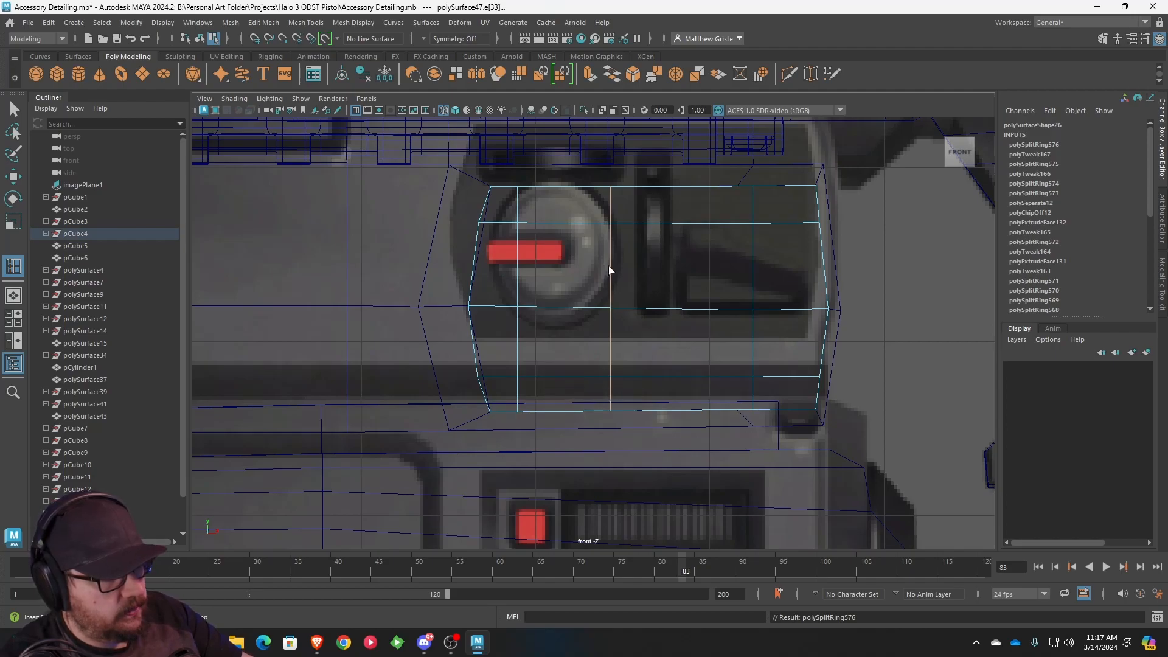
left_click_drag(610, 262, 612, 259)
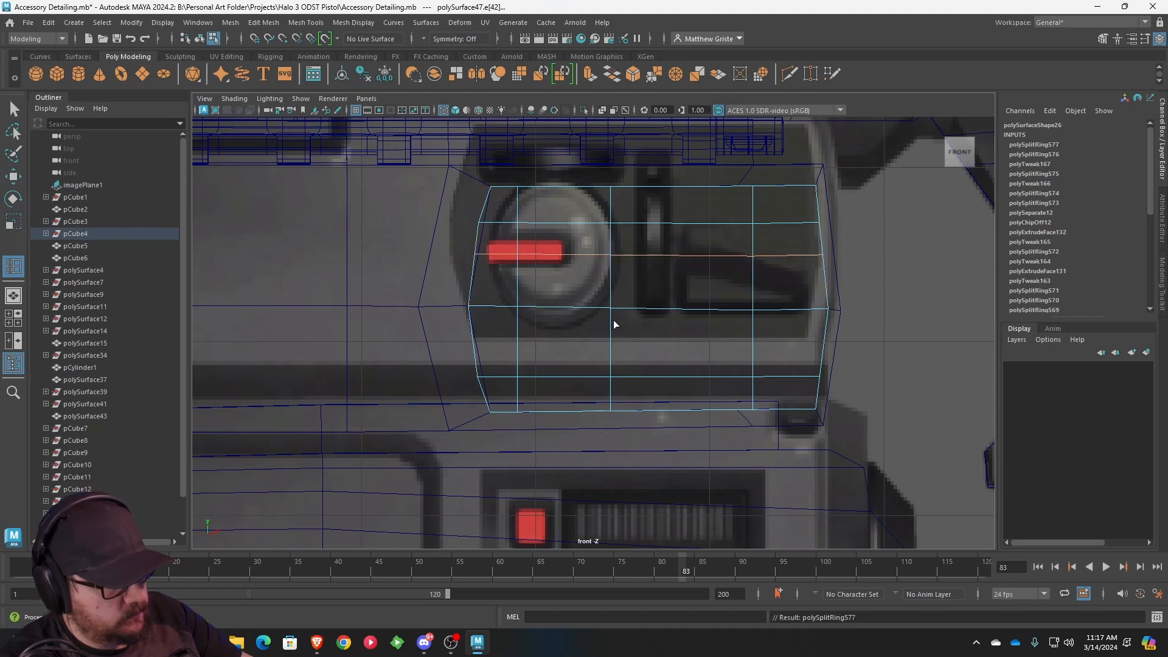
left_click_drag(611, 348, 612, 348)
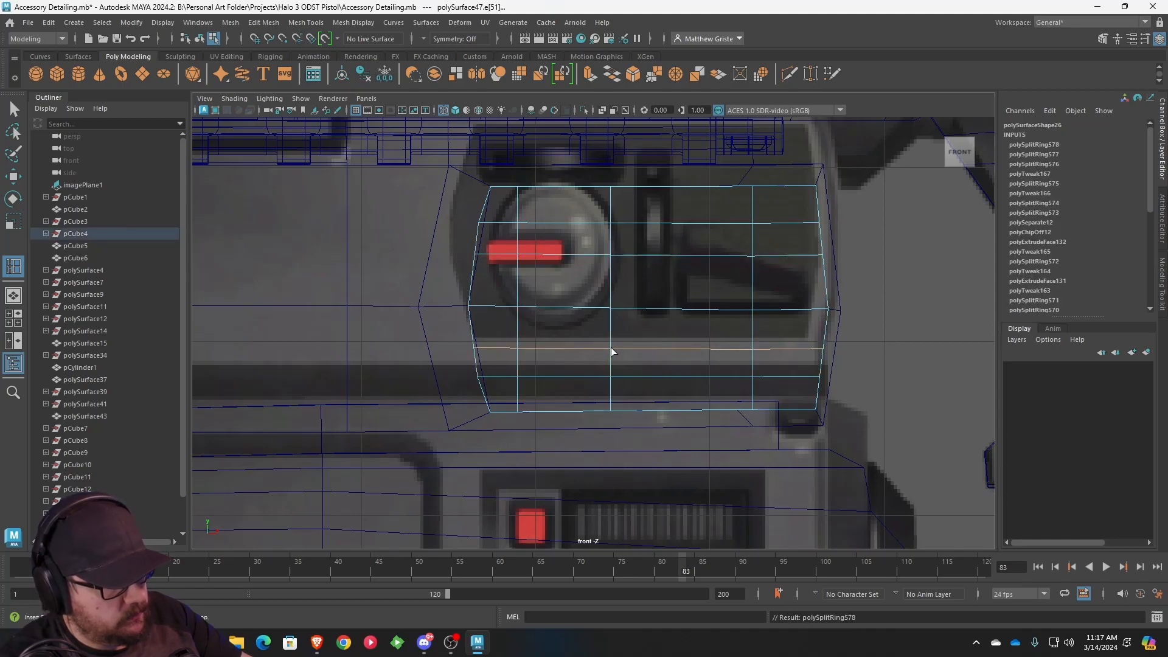
key("ctrl+z")
key("ctrl+z")
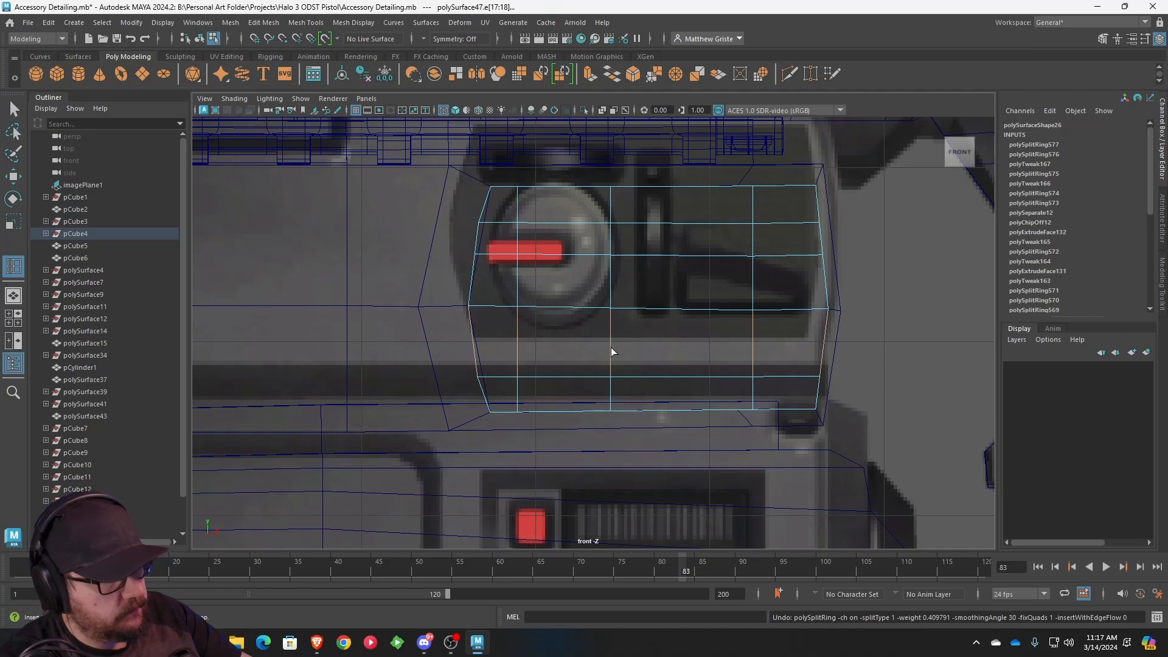
- Insert a vertical edge loop through the middle of the reference dial
left_click(561, 307)
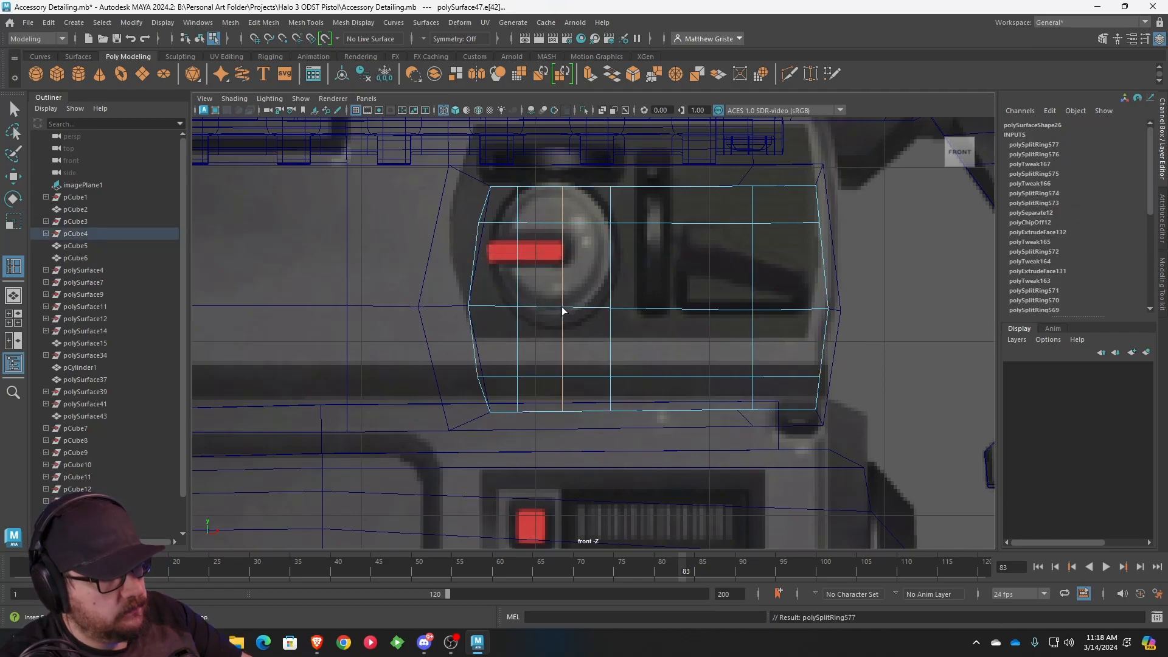
left_click(564, 256)
key("q")
right_click_drag(556, 313, 551, 279)
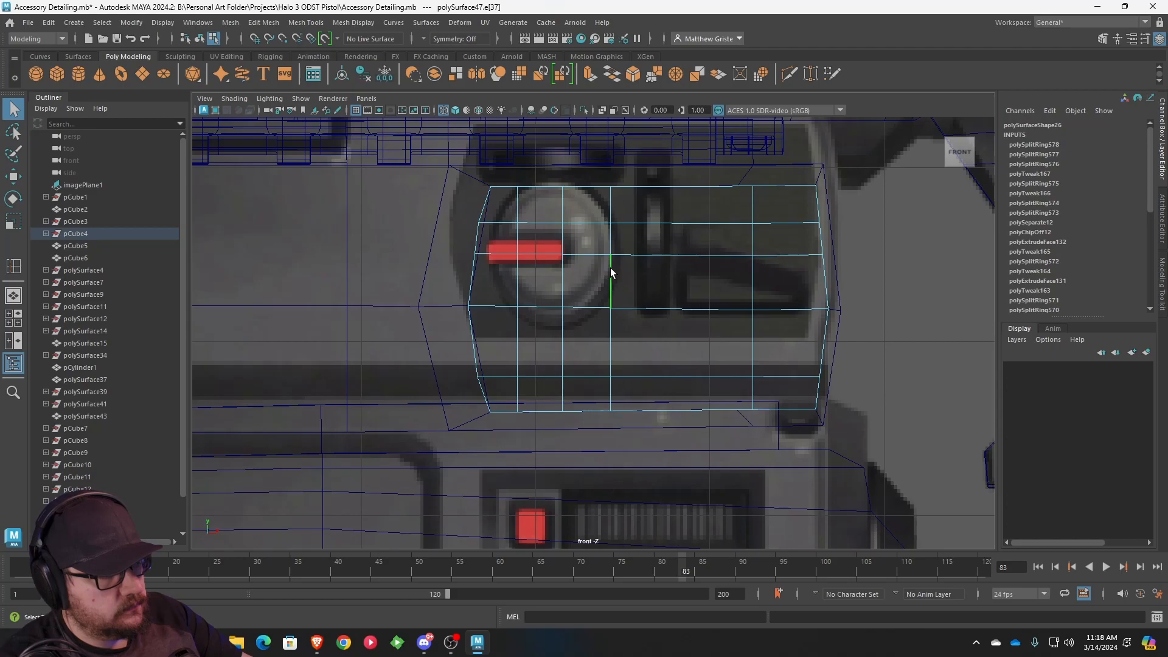
- Select the four faces over the dial in the perspective view, circularize them and rotate the resulting round selection
key("space")
key("space")
right_click_drag(572, 295, 569, 325)
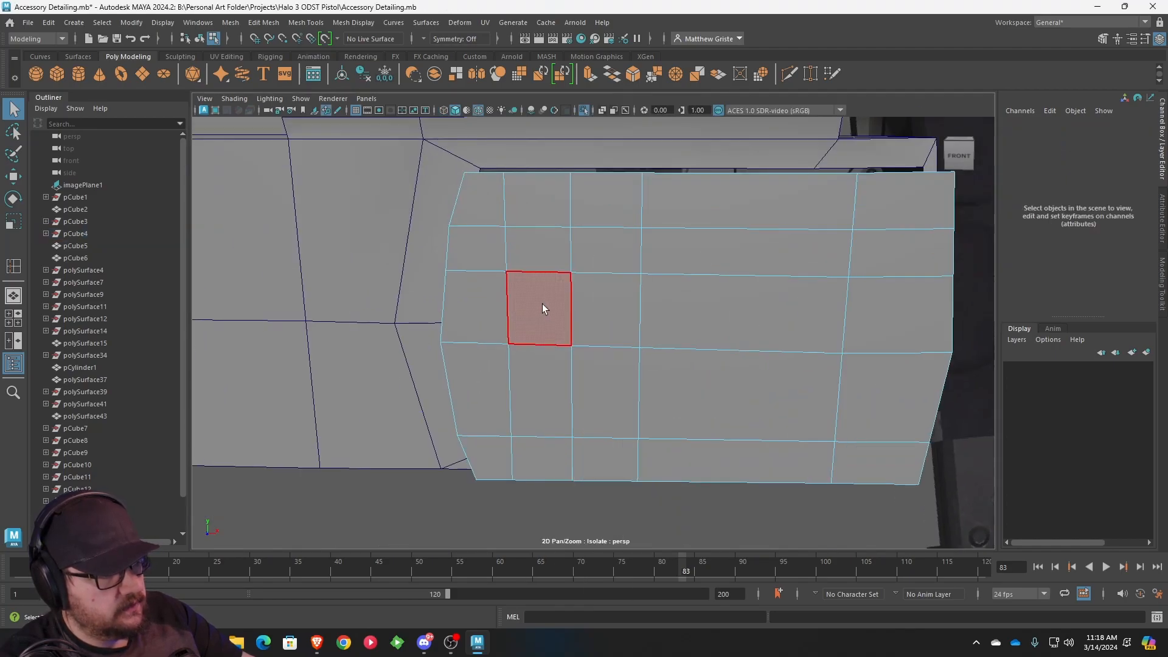
left_click(544, 305)
left_click(599, 316, "shift")
left_click(595, 388, "shift")
left_click(539, 380, "shift")
left_click(318, 22)
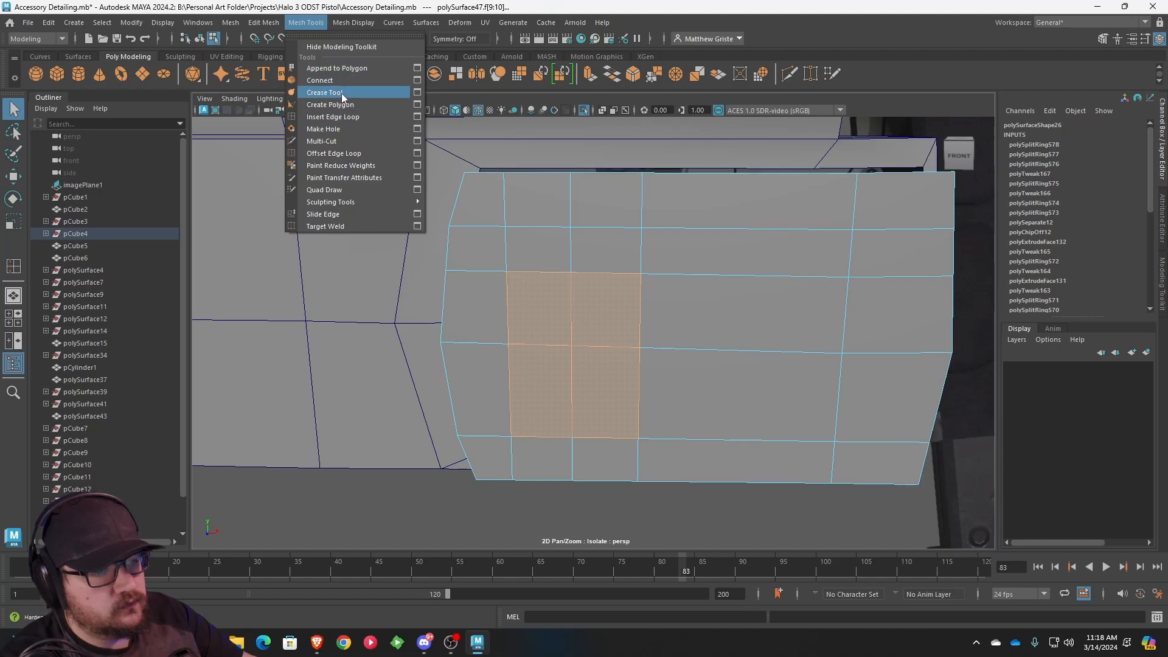
mouse_move(263, 22)
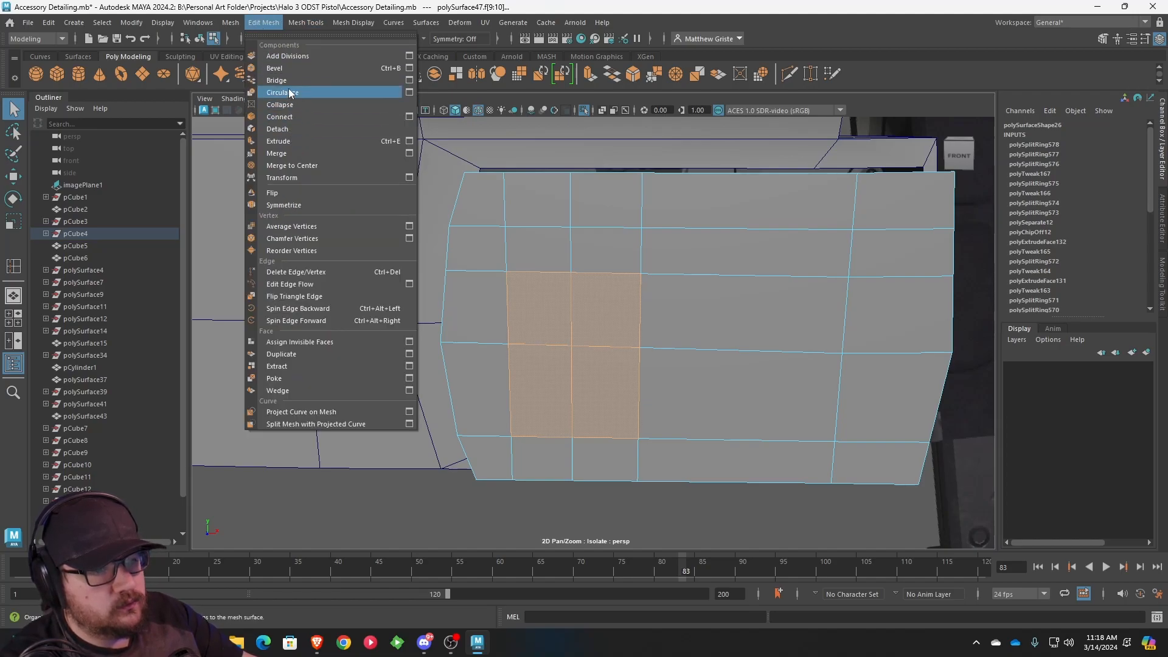
left_click(289, 92)
scroll(604, 301, "down", 2)
key("e")
left_click_drag(612, 298, 591, 357)
- Extrude the round dial faces inward with a local Z translation of -0.017, and extrude again scaled slightly inward to leave a rim
left_click(588, 74)
scroll(592, 357, "up", 4)
mouse_move(614, 450)
left_mouse_down()
mouse_move(572, 432)
mouse_move(593, 439)
left_mouse_up()
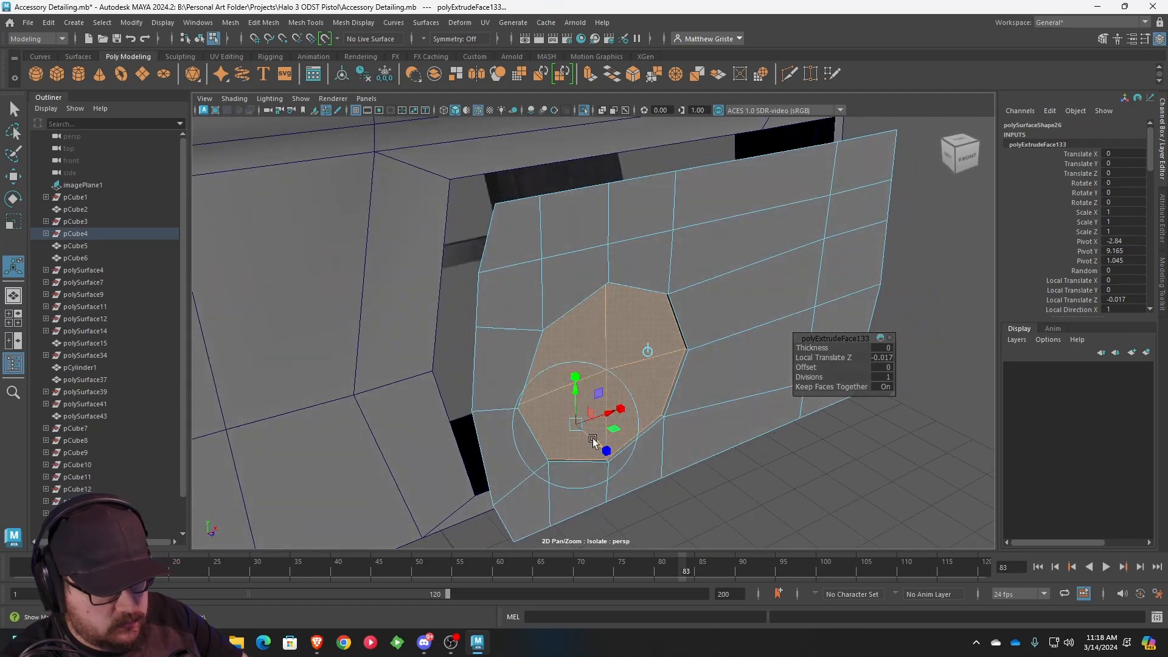
key("ctrl+e")
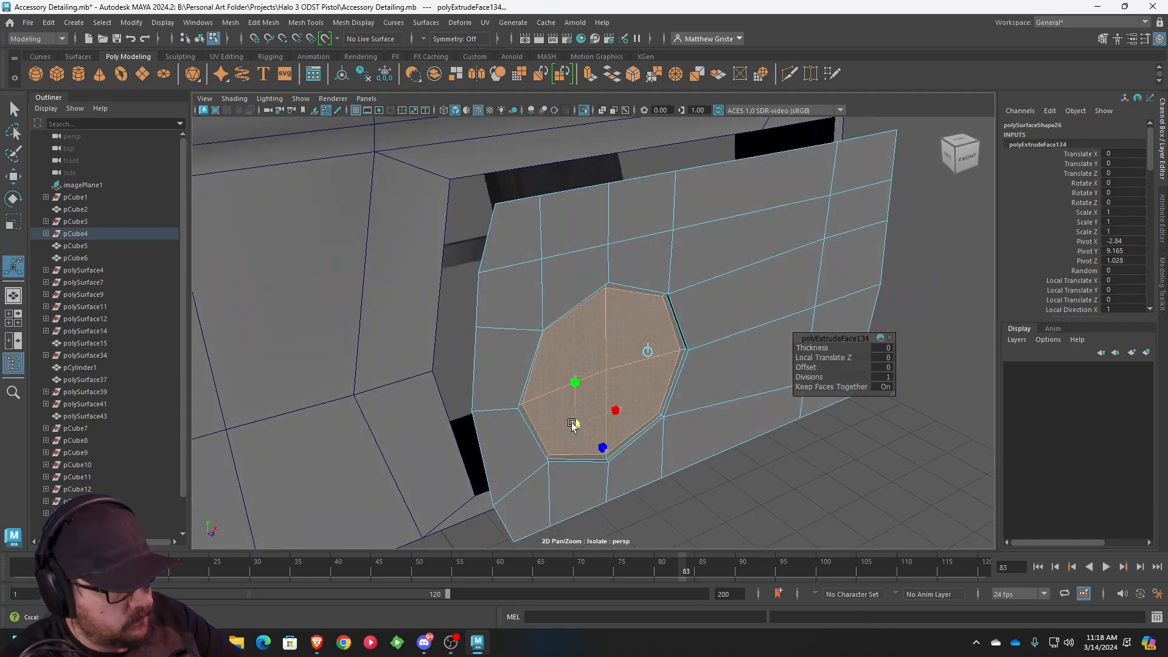
left_click_drag(572, 423, 610, 372)
- Extrude the dial faces outward as a raised knob, and extrude them again by about 0.068 with a narrower front to taper the edge
key("ctrl+e")
scroll(584, 441, "down", 2)
scroll(541, 327, "down", 4)
key("ctrl+e")
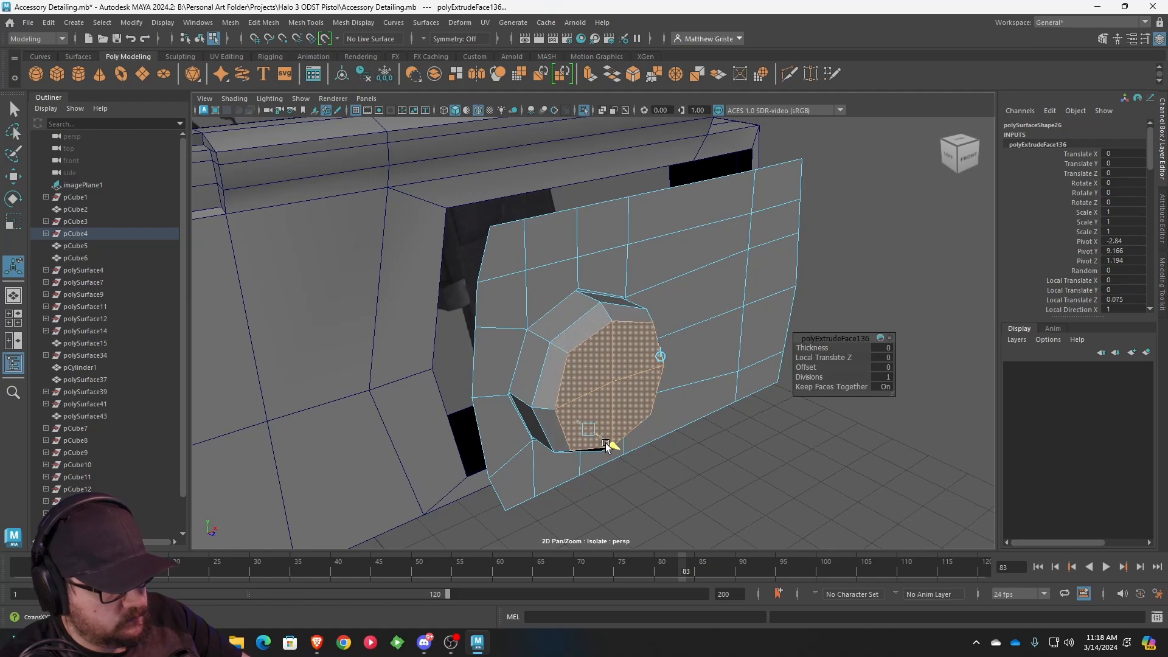
left_click_drag(606, 446, 570, 418, "alt")
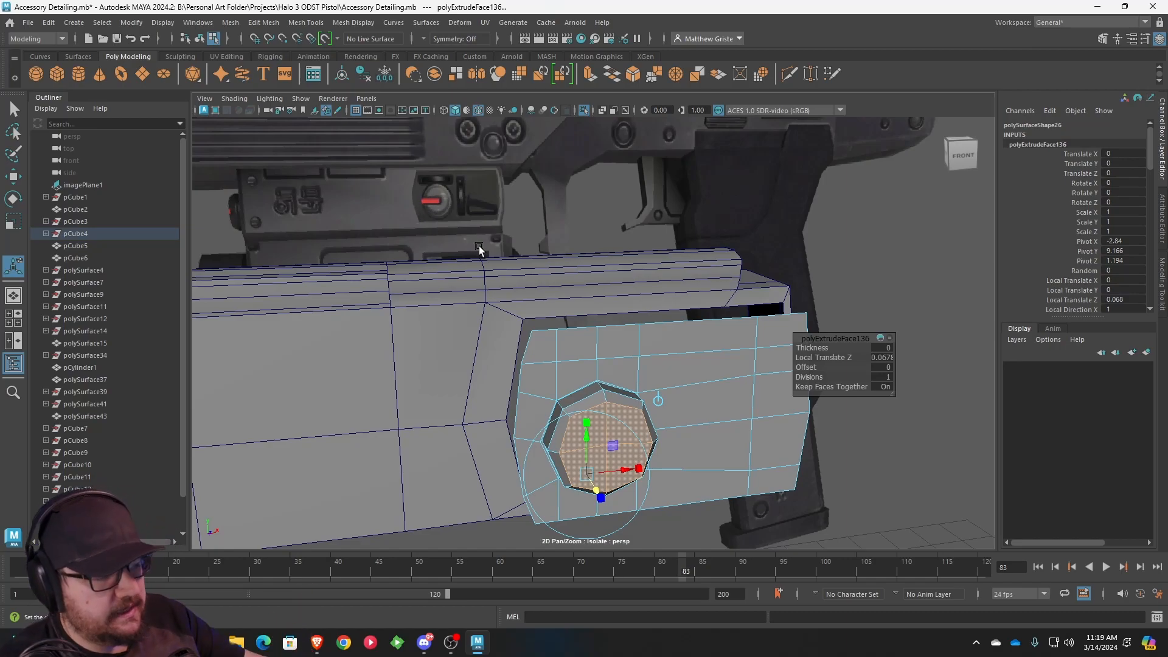
left_click_drag(479, 248, 536, 247, "alt")
scroll(537, 430, "up", 4)
left_click_drag(608, 384, 571, 375, "alt")
left_click(511, 351)
left_click(497, 319, "shift")
left_click(488, 367, "shift")
left_click(517, 328, "shift")
right_click_drag(386, 338, 353, 334)
mouse_move(327, 286)
left_mouse_down()
mouse_move(384, 339)
mouse_move(346, 286)
left_mouse_up()
key("w")
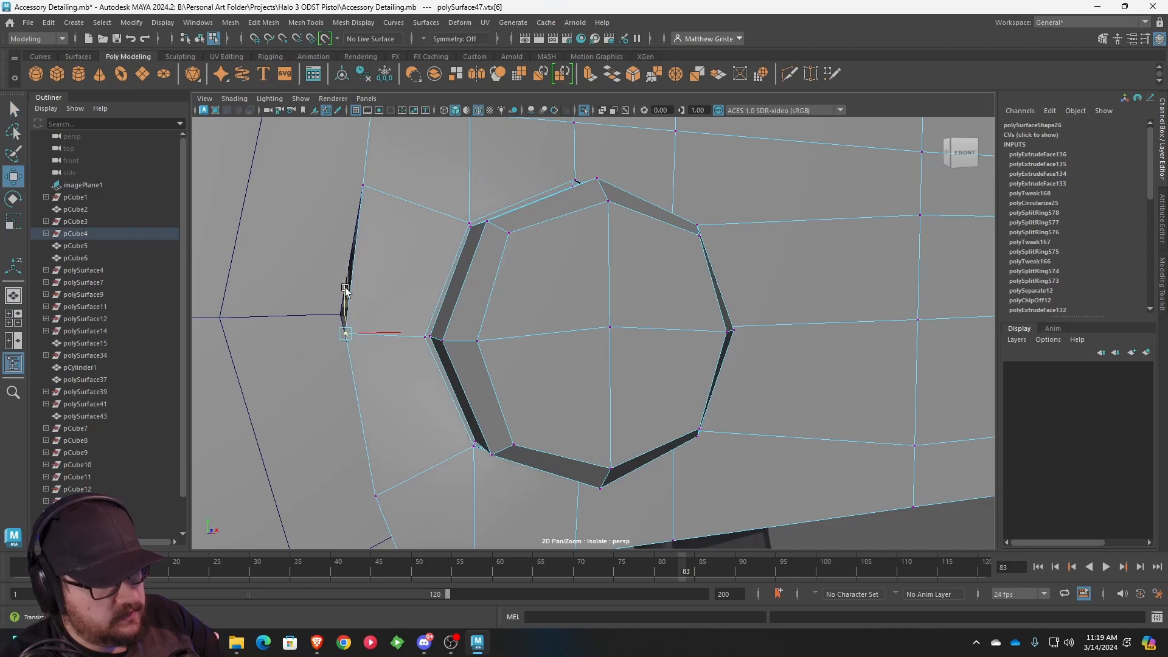
left_click_drag(408, 322, 525, 329, "alt")
key("ctrl+z")
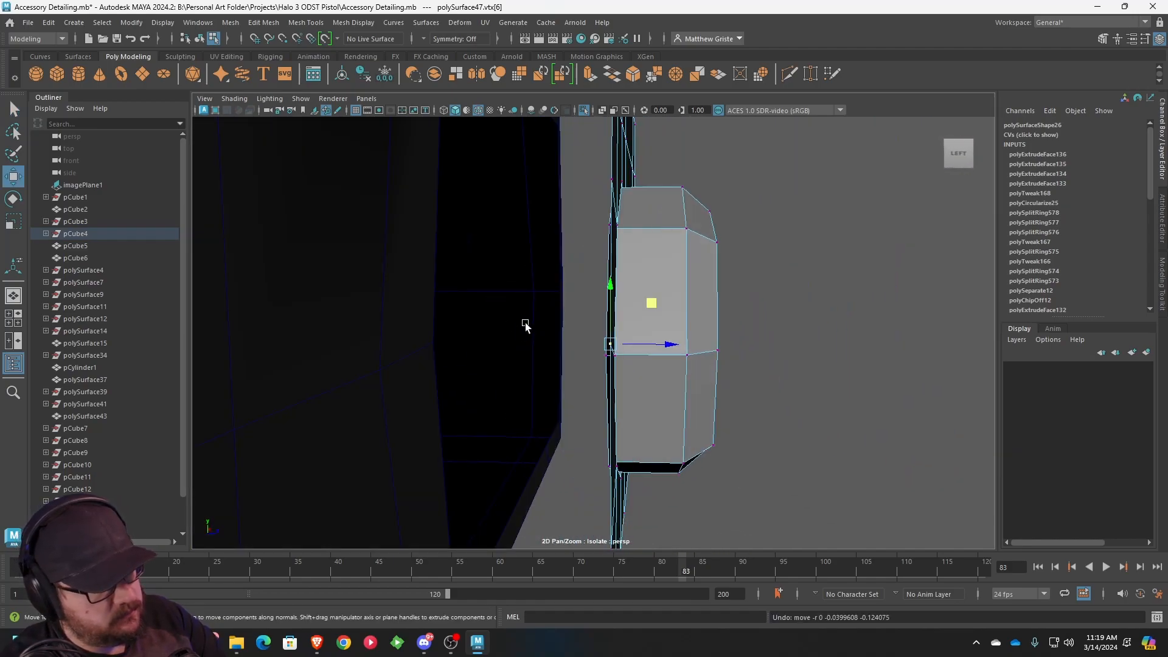
left_click_drag(607, 313, 485, 309, "alt")
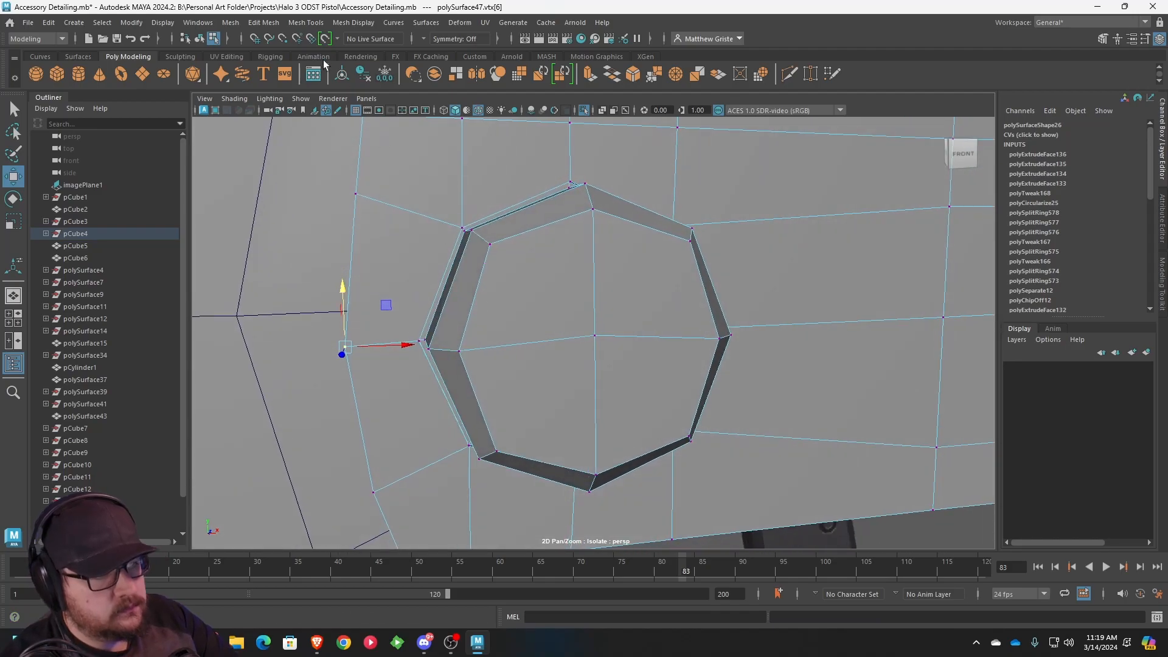
left_click(306, 23)
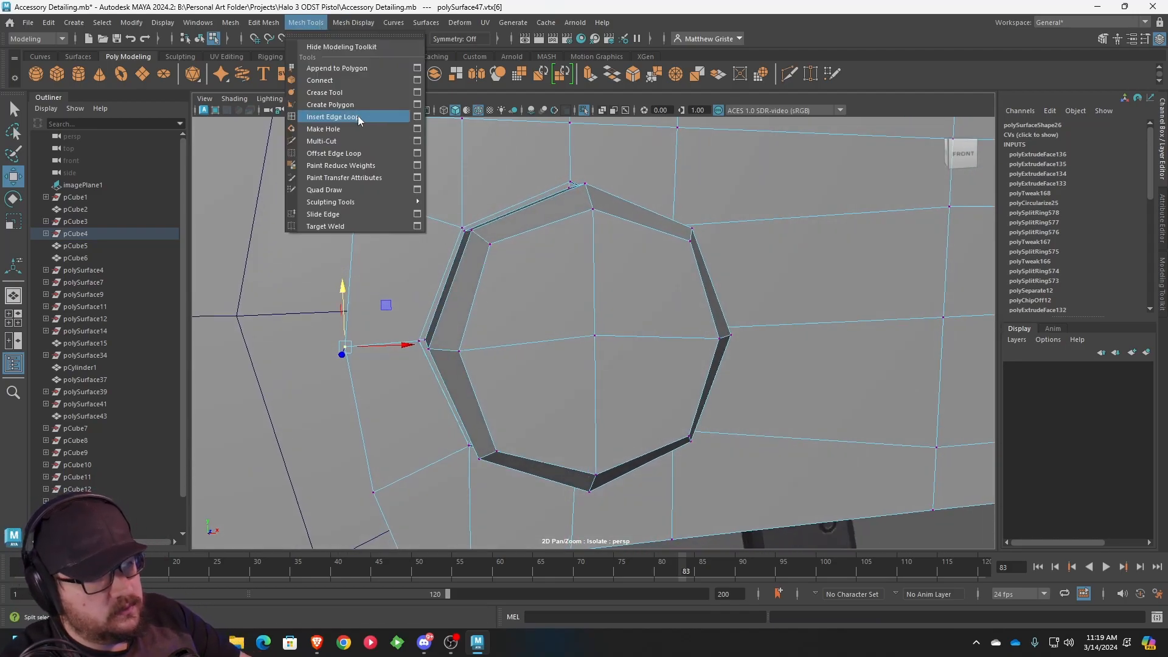
left_click(358, 154)
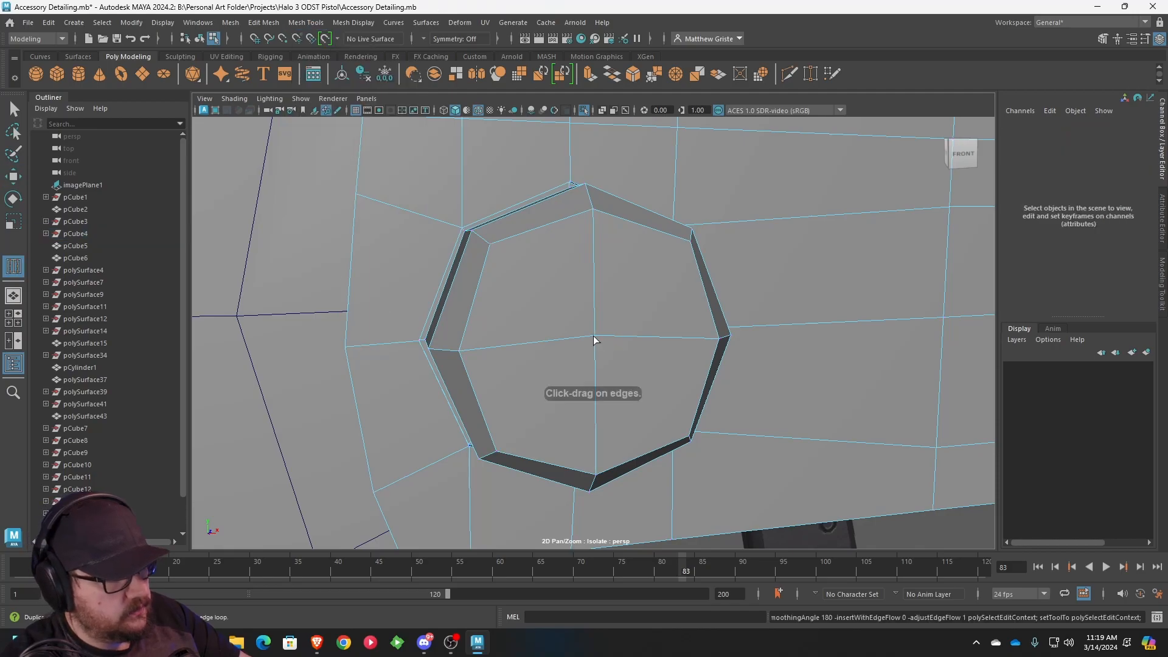
left_click_drag(598, 340, 608, 342)
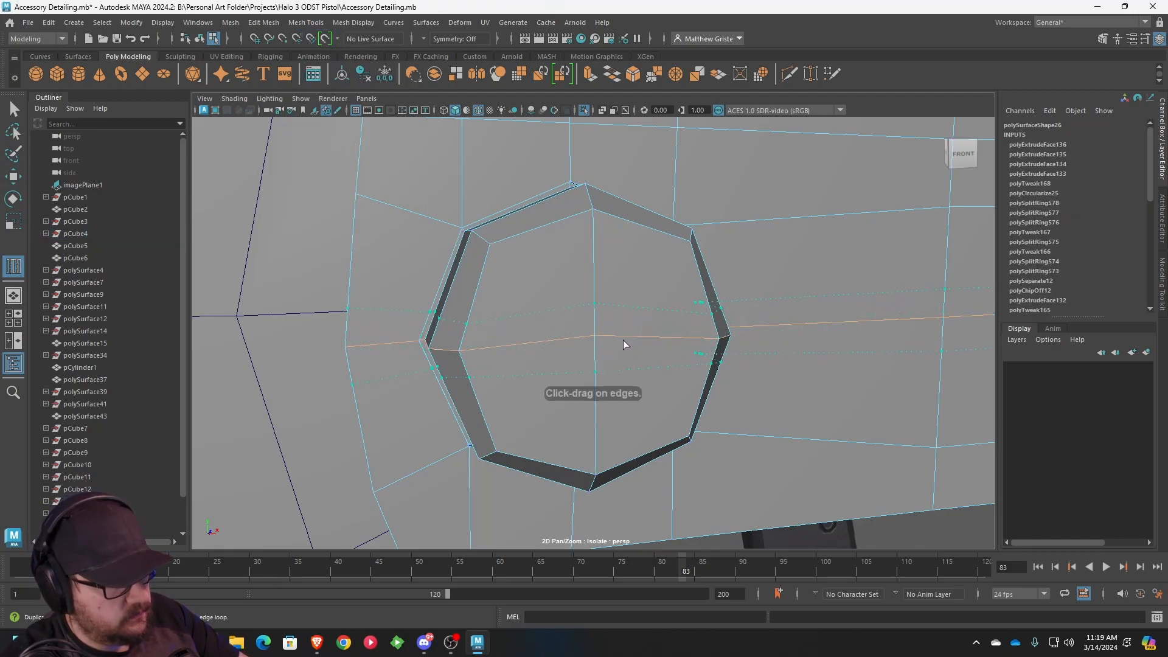
key("ctrl+z")
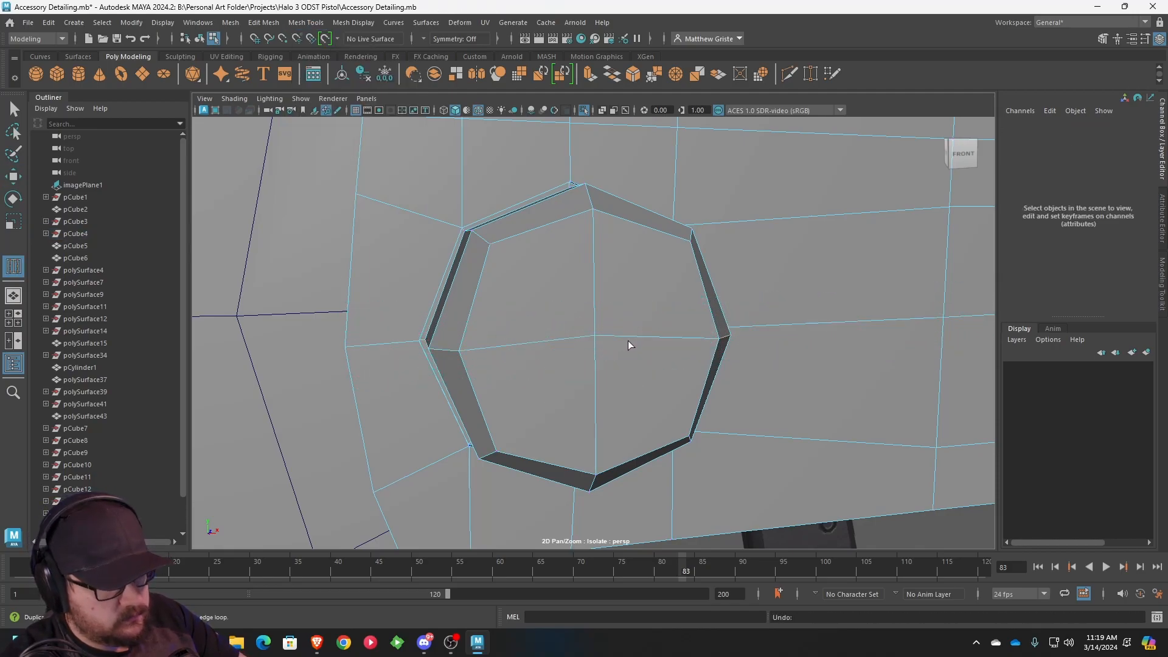
- Select the horizontal edge loop through the dial's centre, scale it flat vertically and nudge it into line with the dial
key("q")
right_click_drag(628, 339, 626, 249)
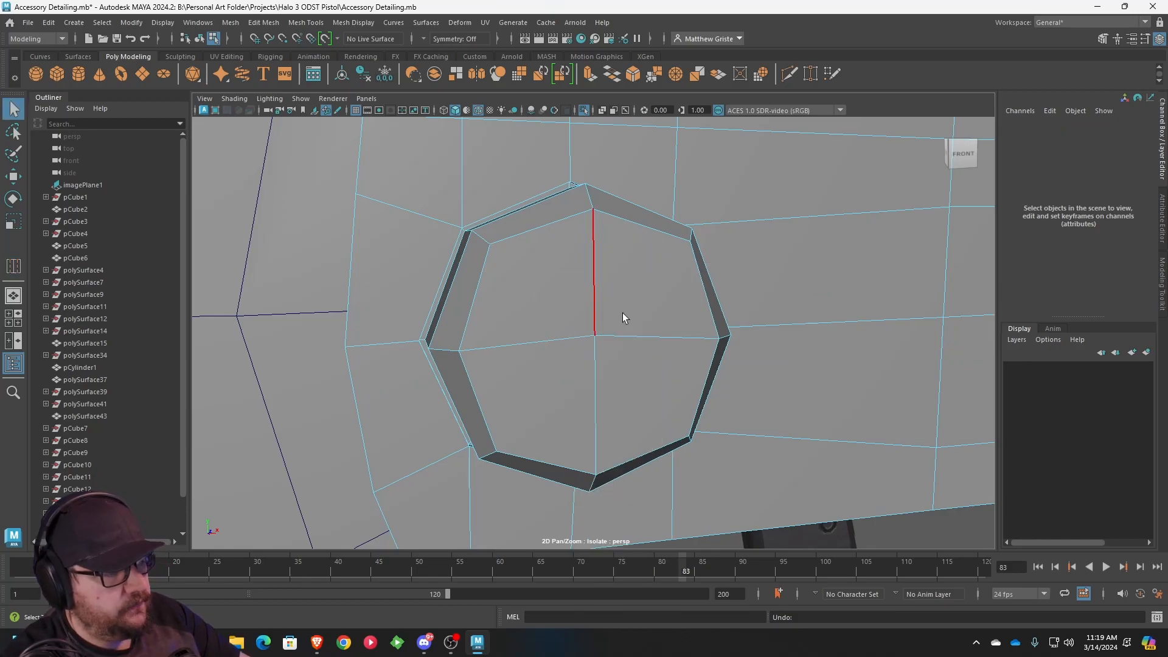
left_click(622, 339)
double_click(622, 341)
key("r")
left_click_drag(770, 274, 769, 396)
key("w")
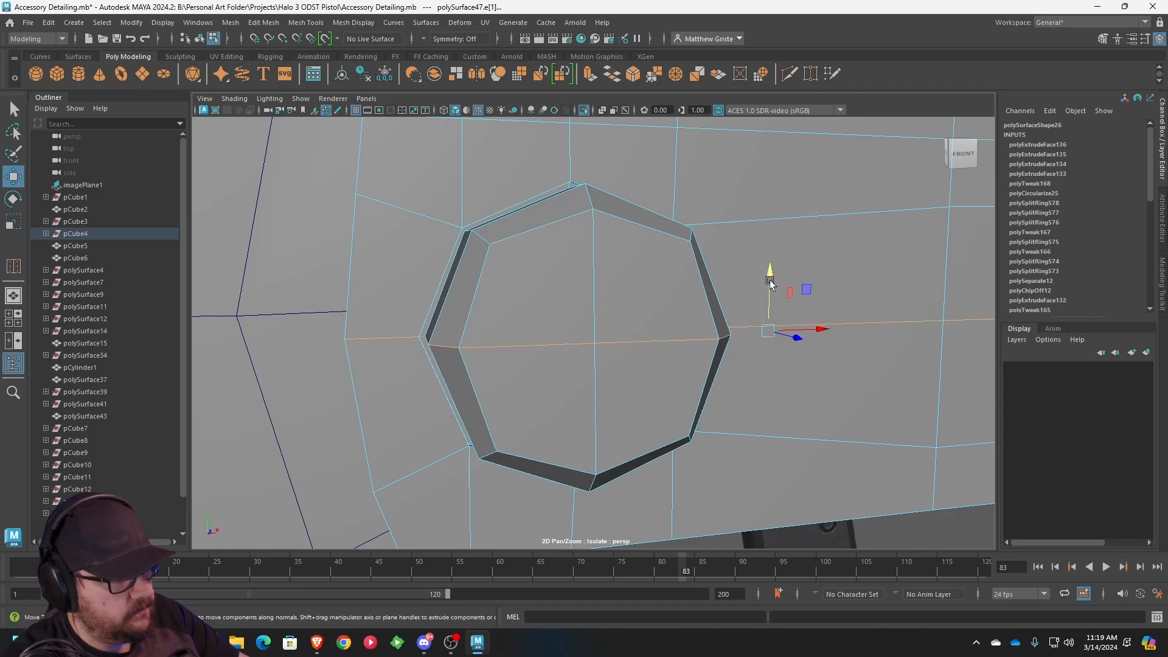
- Add offset edge loops above and below the horizontal centre loop running across the dial
left_click(294, 23)
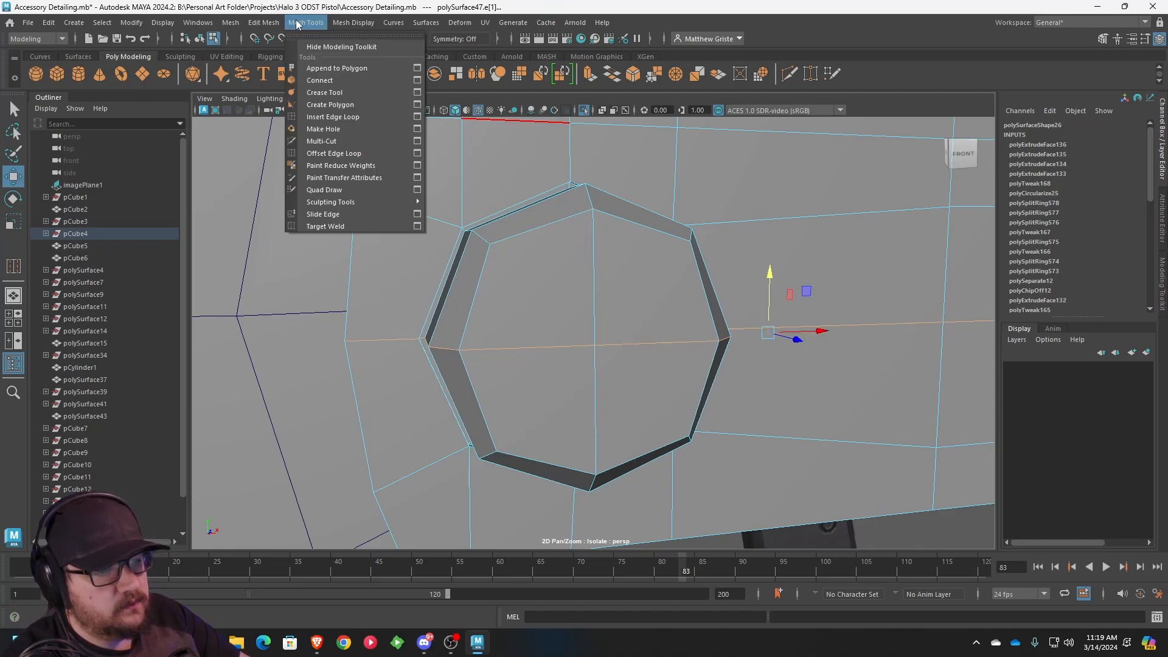
left_click(344, 154)
left_click_drag(550, 345, 521, 355)
right_click_drag(537, 280, 542, 268, "shift")
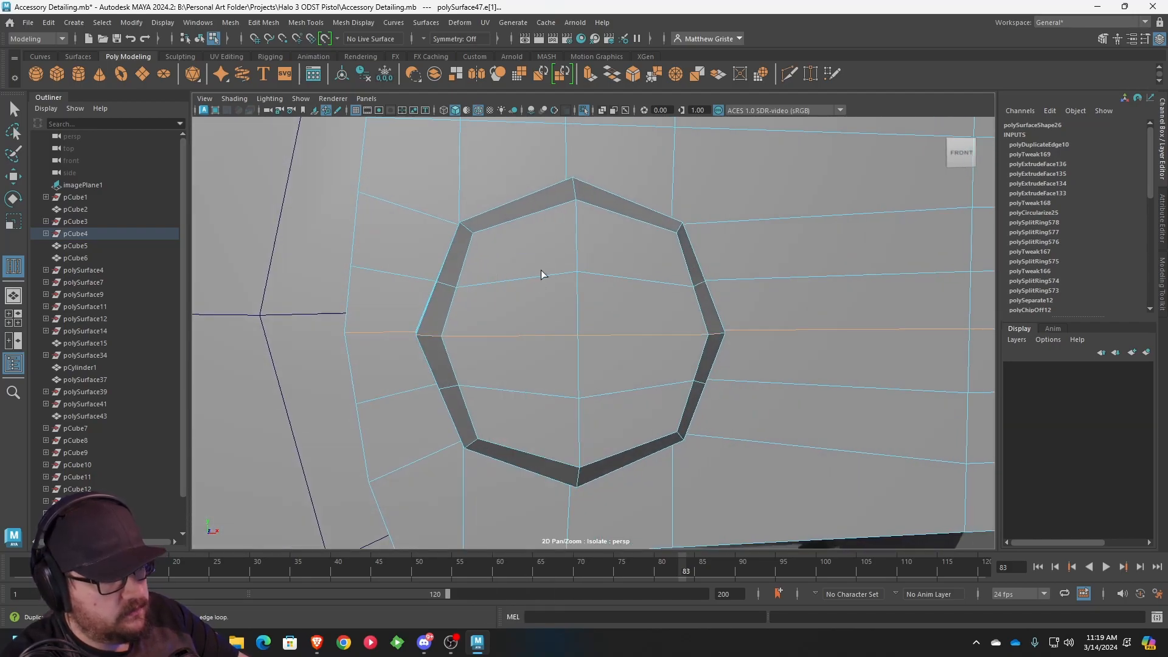
- Select the upper offset edge loop across the dial and scale it flat vertically
key("q")
left_click(531, 278)
key("e")
key("r")
left_click_drag(770, 222, 761, 298)
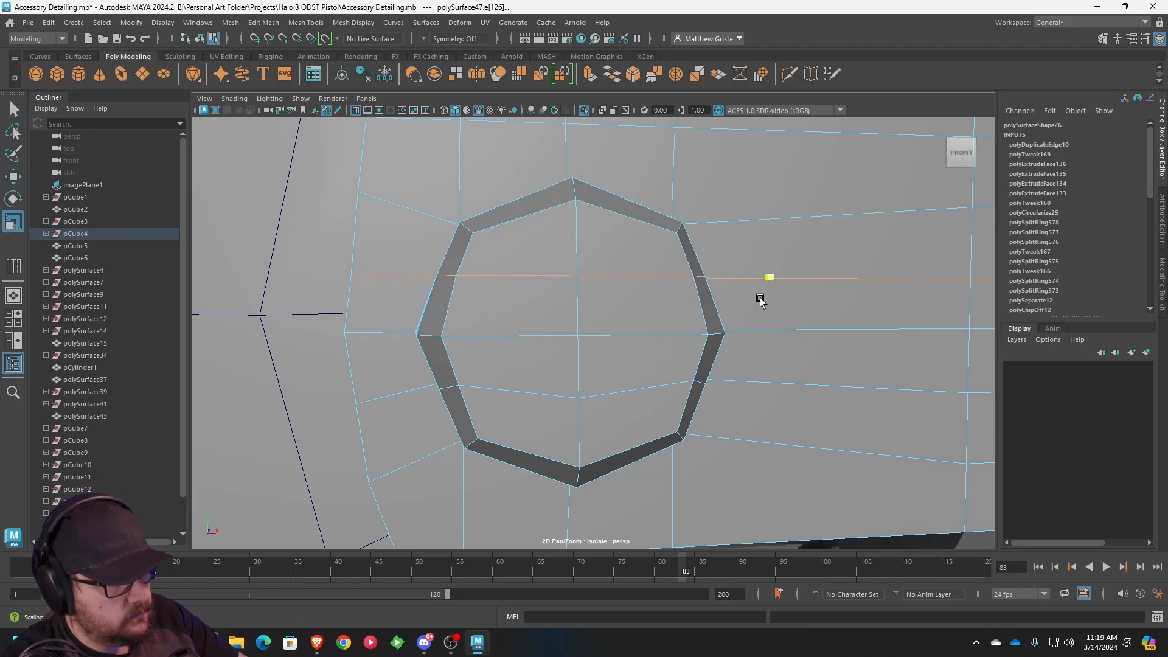
- Select the lower offset edge loop across the dial and scale it flat vertically
double_click(566, 393)
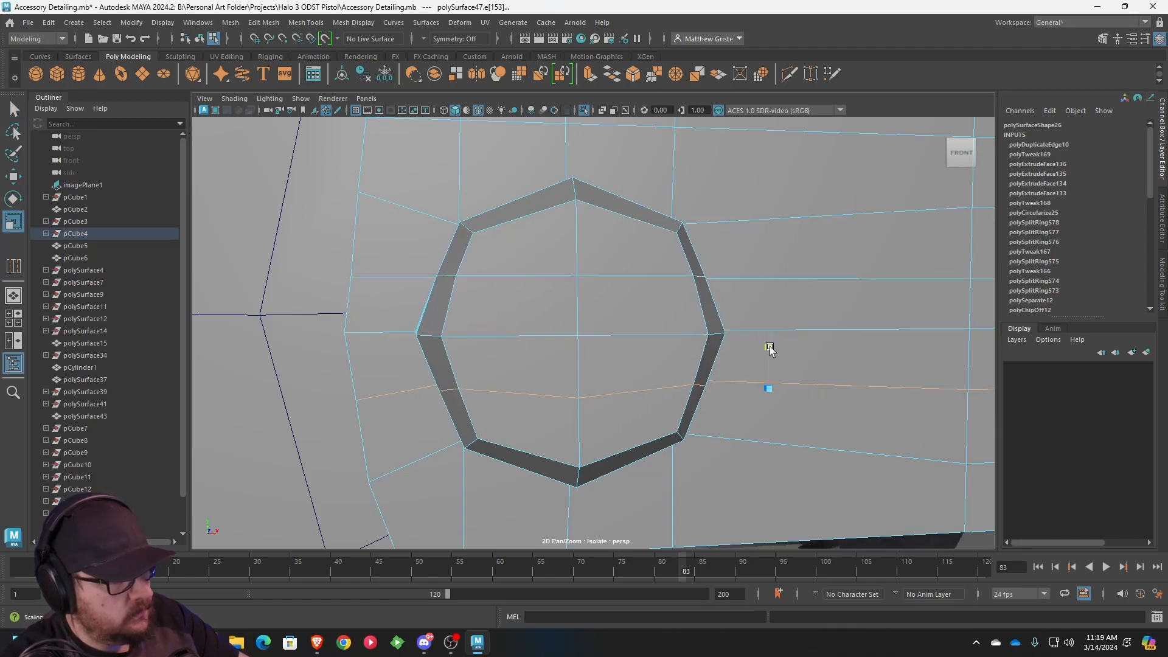
left_click_drag(558, 336, 603, 338, "alt")
- Select the dial faces between the offset loops on its left half and extrude them outward as a raised pointer block
right_click_drag(522, 281, 520, 319)
left_click(509, 316)
left_click(498, 356, "shift")
scroll(556, 323, "down", 2)
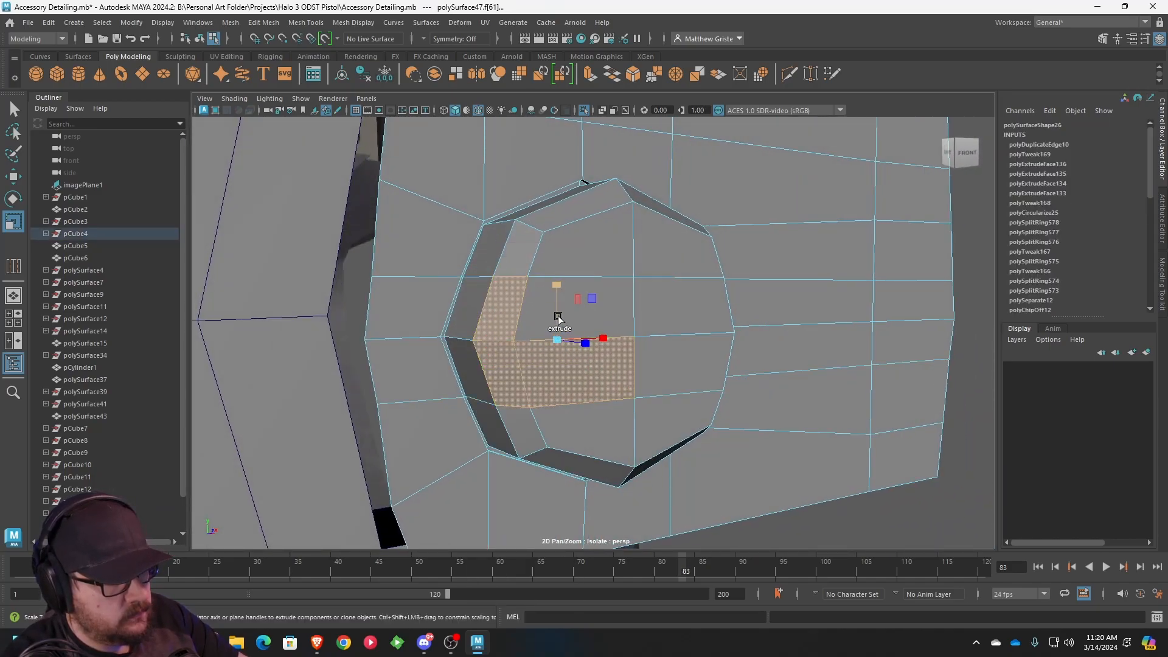
scroll(603, 315, "down", 2)
left_click_drag(496, 329, 451, 333, "alt")
left_click(589, 74)
left_click(568, 250)
left_click_drag(577, 340, 569, 286)
- Scale the edges at the pointer block's outer end flat and move them outward past the dial's rim
right_click(555, 280)
right_click_drag(569, 281, 556, 248)
left_click(544, 359)
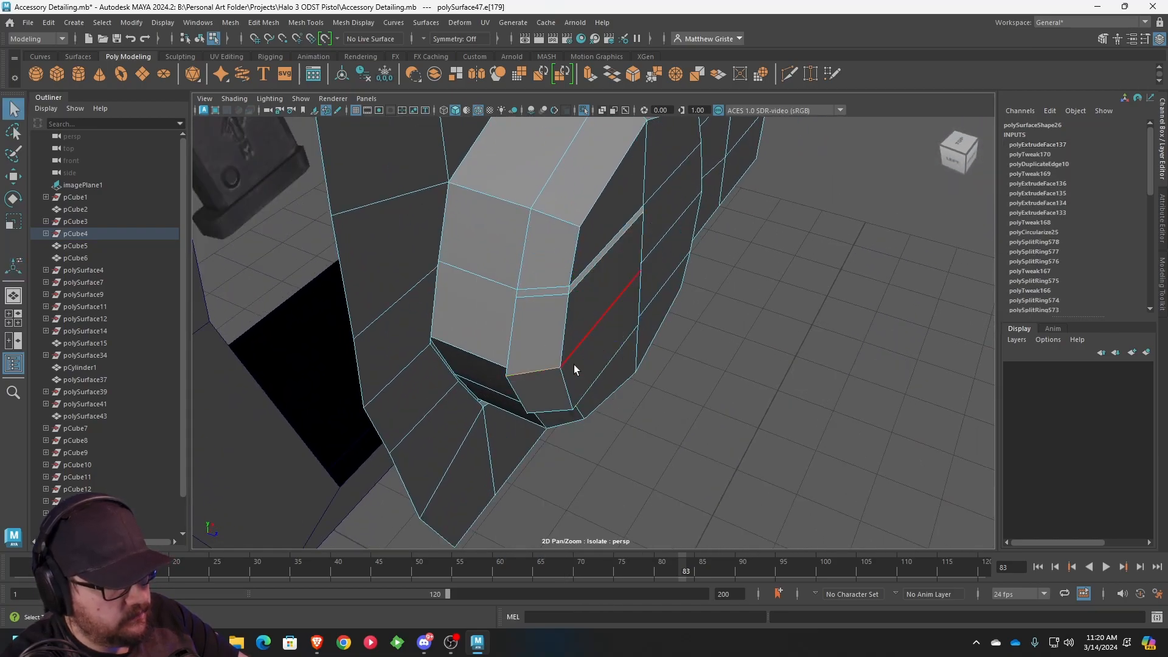
key("e")
left_click_drag(575, 362, 511, 392, "alt")
key("r")
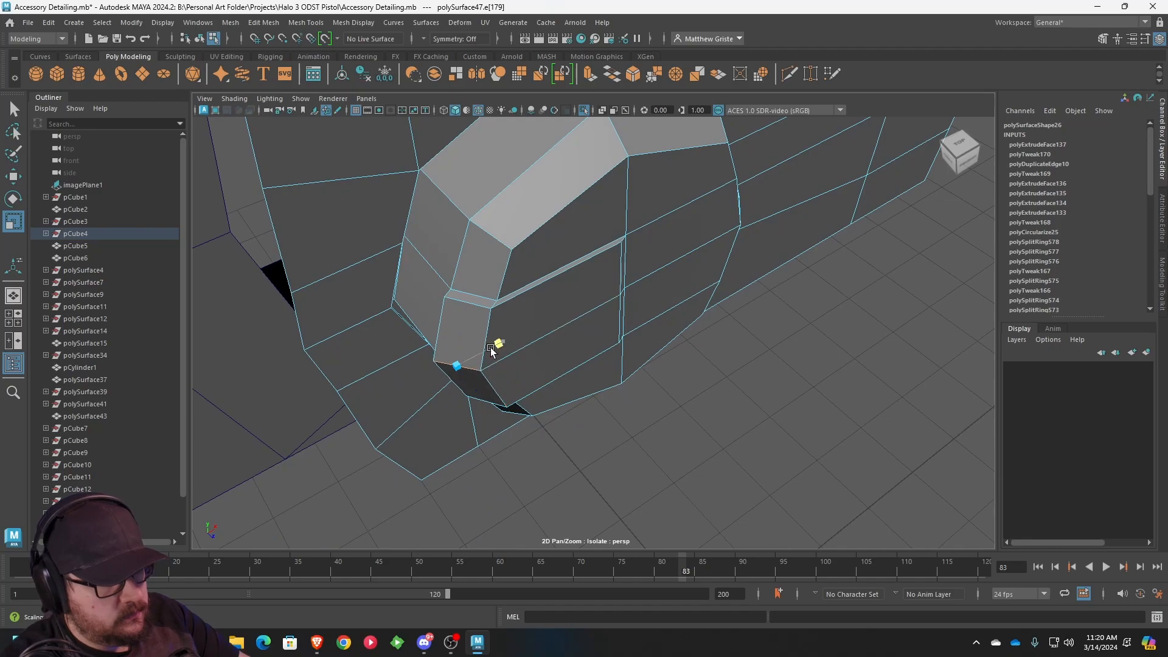
left_click_drag(495, 345, 444, 368)
key("w")
left_click_drag(508, 342, 480, 294)
left_click(480, 306)
left_click_drag(475, 342, 481, 329, "alt")
key("r")
left_click_drag(514, 289, 490, 292)
key("w")
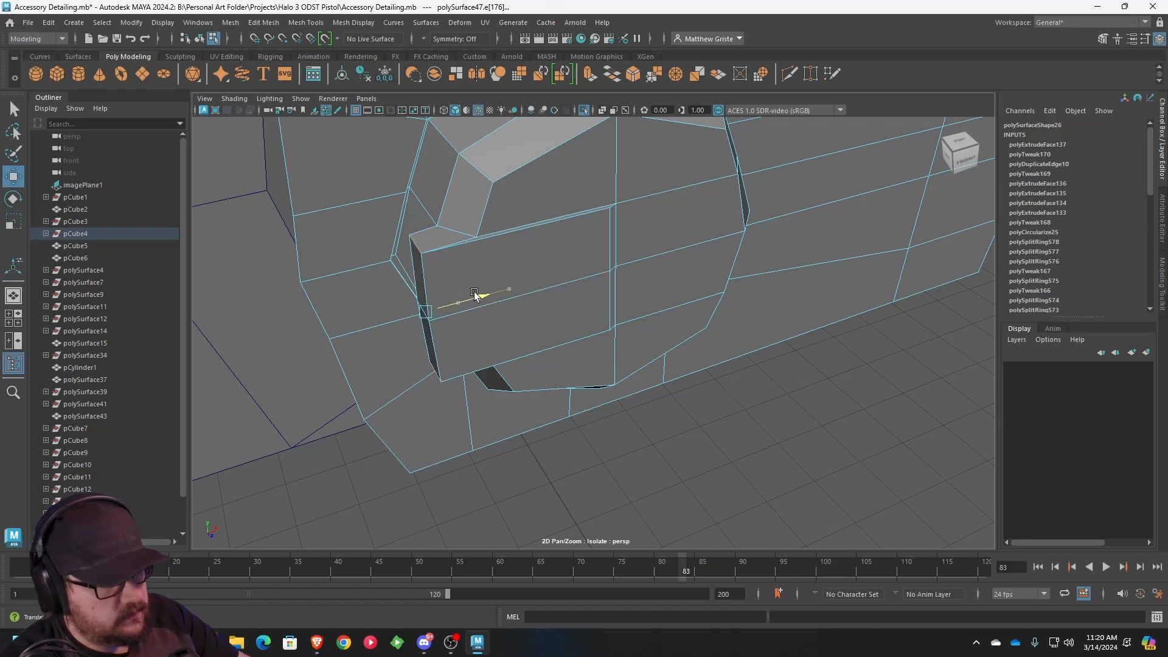
left_click_drag(476, 294, 468, 346, "alt")
scroll(540, 364, "down", 6)
scroll(468, 346, "down", 8)
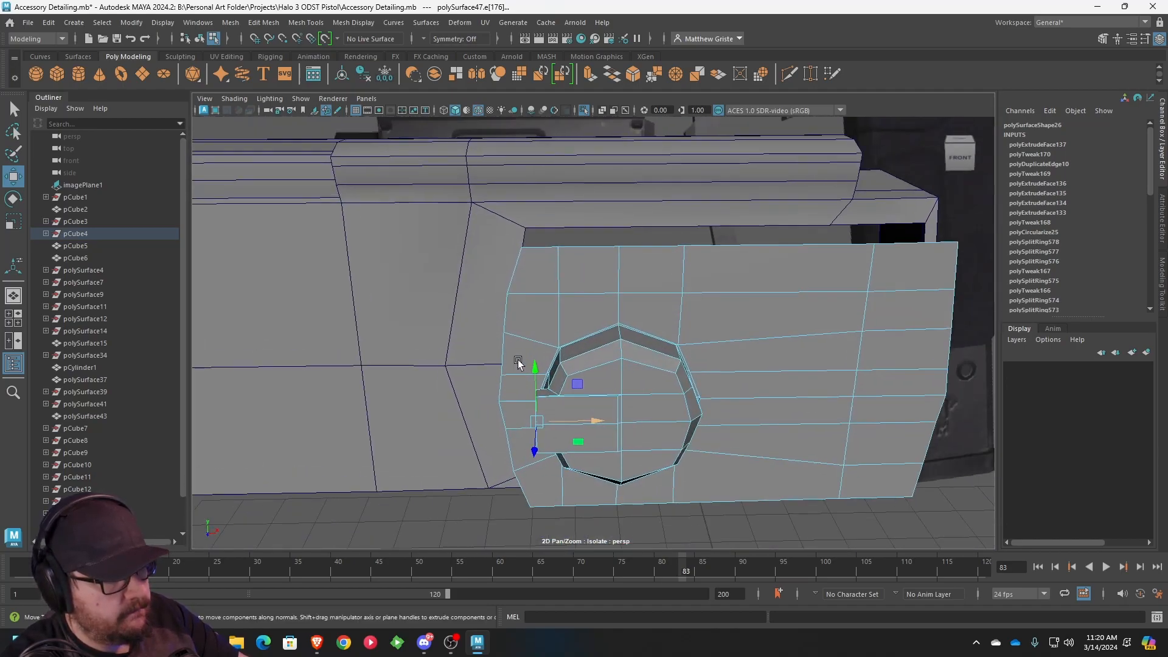
middle_click_drag(526, 401, 545, 349, "alt")
scroll(547, 344, "up", 5)
left_click_drag(581, 410, 594, 382, "alt")
left_click(594, 381)
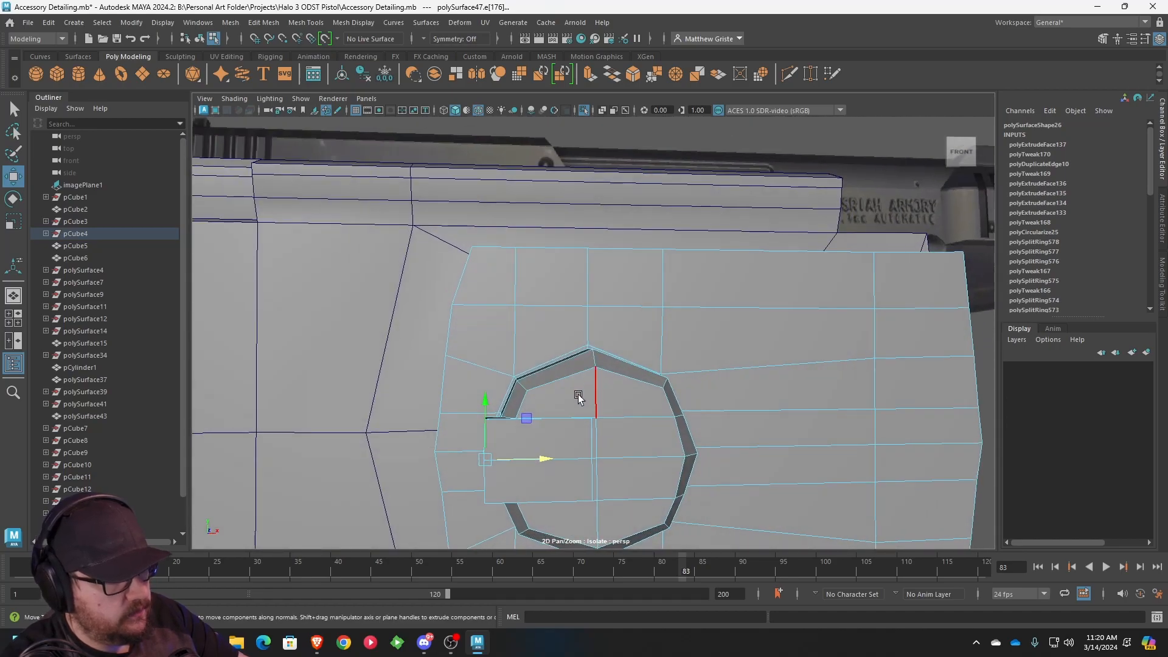
scroll(594, 365, "up", 5)
middle_click_drag(597, 355, 547, 351, "alt")
left_click_drag(547, 351, 553, 304, "alt")
right_click_drag(550, 279, 512, 283)
left_click(594, 255)
key("r")
left_click_drag(593, 301, 696, 423)
scroll(591, 324, "down", 5)
key("ctrl+z")
- Select the dial's front faces surrounding the pointer block and extrude them with a slight inset
middle_click_drag(696, 422, 644, 351, "alt")
scroll(644, 351, "up", 7)
left_click_drag(643, 352, 599, 276, "alt")
right_click_drag(596, 269, 597, 299)
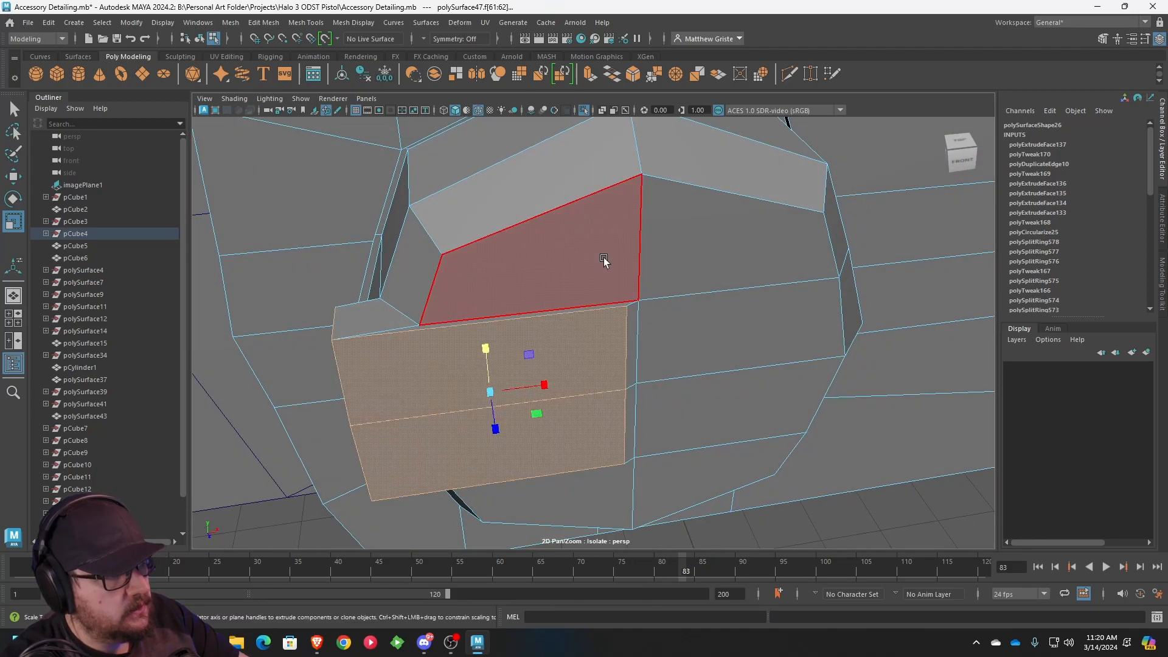
left_click(604, 262)
left_click(688, 278, "shift")
scroll(686, 286, "down", 5)
left_click(680, 342, "shift")
left_click(668, 380, "shift")
left_click(648, 416, "shift")
left_click(610, 425, "shift")
scroll(609, 425, "down", 3)
left_click_drag(609, 420, 556, 365, "alt")
key("ctrl+e")
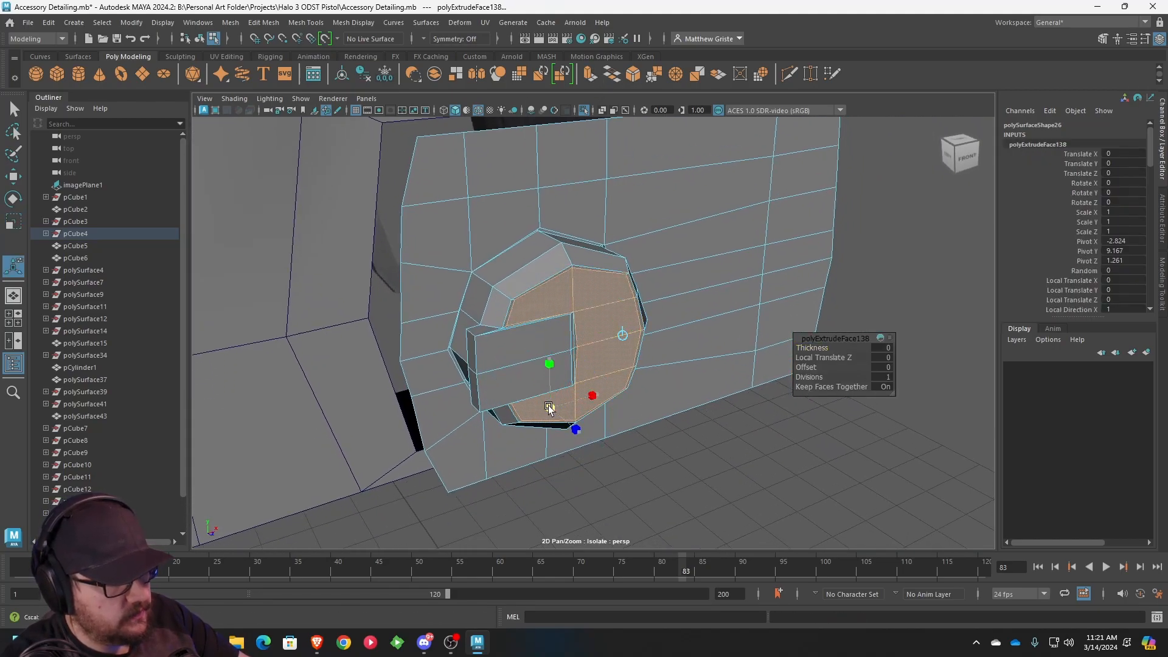
left_click_drag(545, 406, 527, 365, "alt")
scroll(493, 386, "up", 3)
scroll(527, 365, "up", 2)
middle_click_drag(527, 365, 572, 353, "alt")
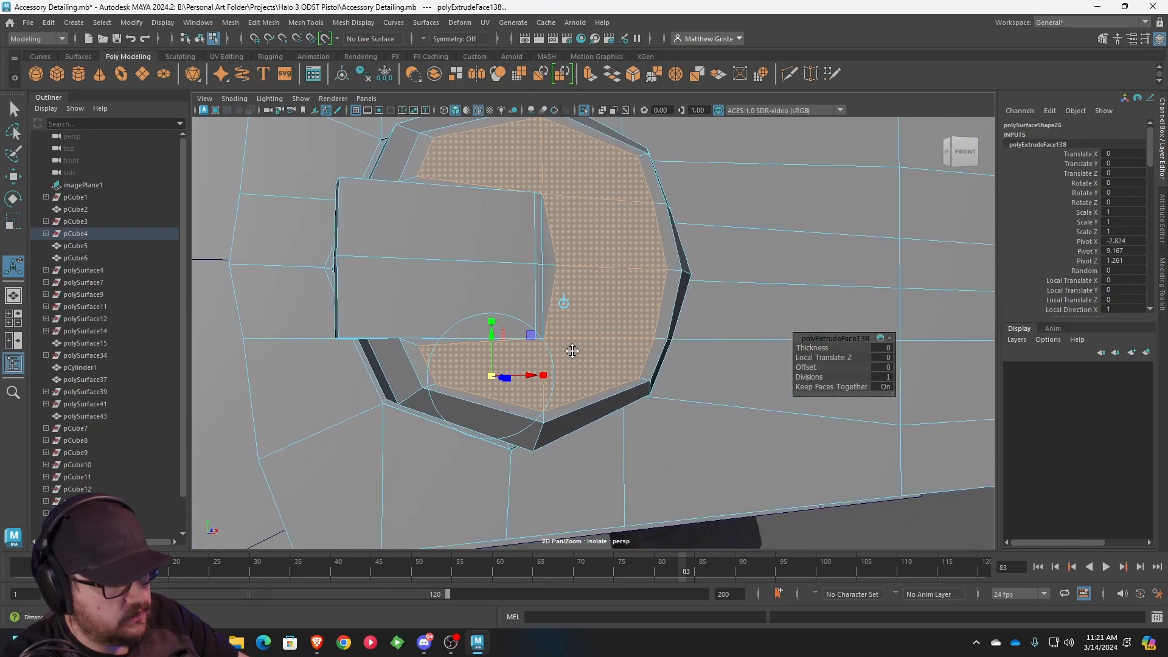
- Move the two inset faces below the pointer block slightly down and nudge the inset's lower left edge up
scroll(571, 353, "up", 3)
left_click_drag(572, 352, 566, 360, "alt")
right_click_drag(530, 359, 528, 390)
left_click(528, 391)
left_click(493, 402, "shift")
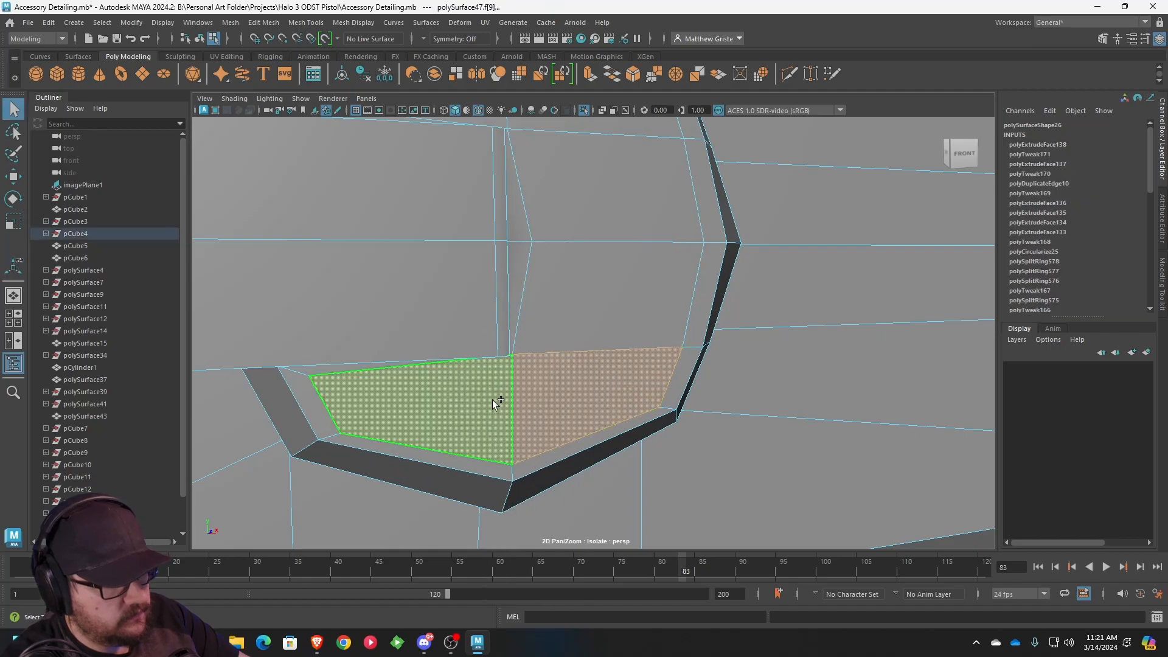
key("w")
left_click_drag(514, 357, 513, 364)
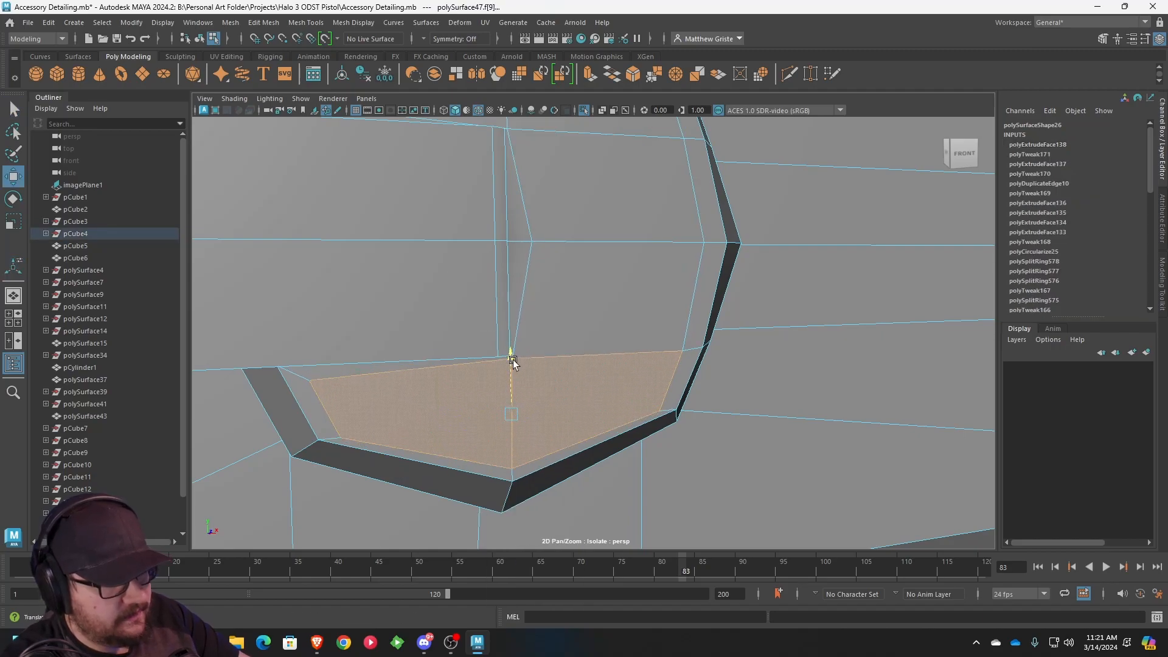
right_click_drag(364, 279, 365, 243)
left_click(322, 401)
left_click_drag(322, 369, 321, 361)
- Select the two vertical inset edges beside the pointer block's inner end and scale them flat horizontally into a straight line
right_click_drag(543, 258, 541, 224)
left_click(528, 214)
left_click(529, 251, "shift")
key("e")
key("r")
left_click_drag(577, 250, 557, 244)
key("w")
key("e")
key("r")
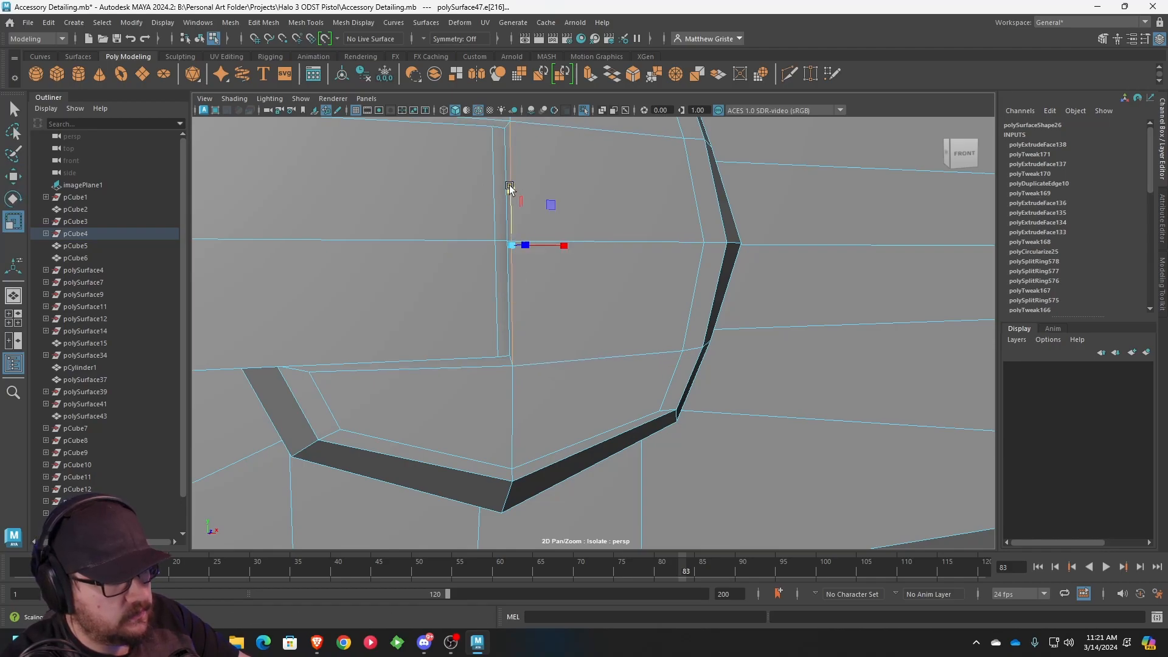
- Move the inset corner vertex on the pointer block's upper left side slightly down, closer to the block
middle_click_drag(510, 183, 578, 275, "alt")
right_click_drag(410, 232, 396, 230)
left_click(392, 230)
key("w")
left_click_drag(393, 186, 390, 194)
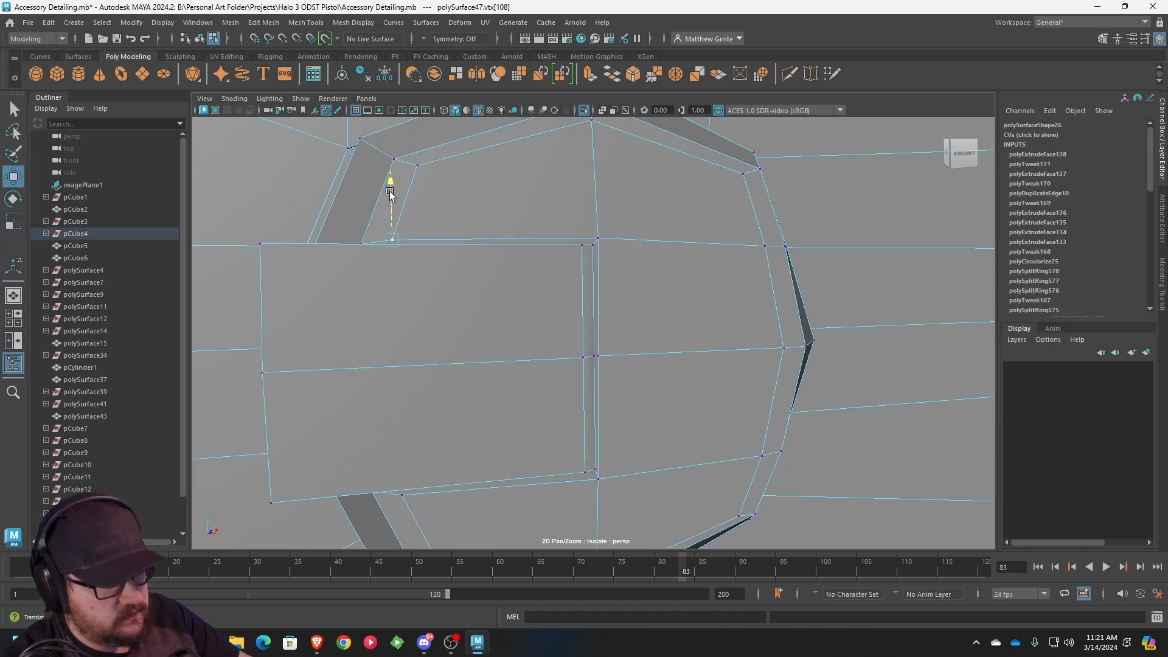
- Select the inset dial faces around the pointer block and extrude them slightly outward
scroll(496, 256, "down", 4)
left_click_drag(497, 256, 530, 232, "alt")
right_click_drag(529, 232, 532, 248)
left_click(533, 247)
left_click(601, 237, "shift")
left_click(615, 298, "shift")
left_click(610, 375, "shift")
left_click(605, 438, "shift")
left_click(553, 447, "shift")
left_click_drag(554, 446, 660, 478, "alt")
left_click(595, 79)
middle_click_drag(667, 359, 605, 252, "alt")
left_click_drag(584, 419, 595, 430)
- Select the border edge loops of the raised dial faces and bevel them with a fraction of about 0.2
right_click_drag(596, 261, 585, 222)
double_click(577, 213)
left_click_drag(641, 249, 591, 206, "alt")
double_click(594, 257, "shift")
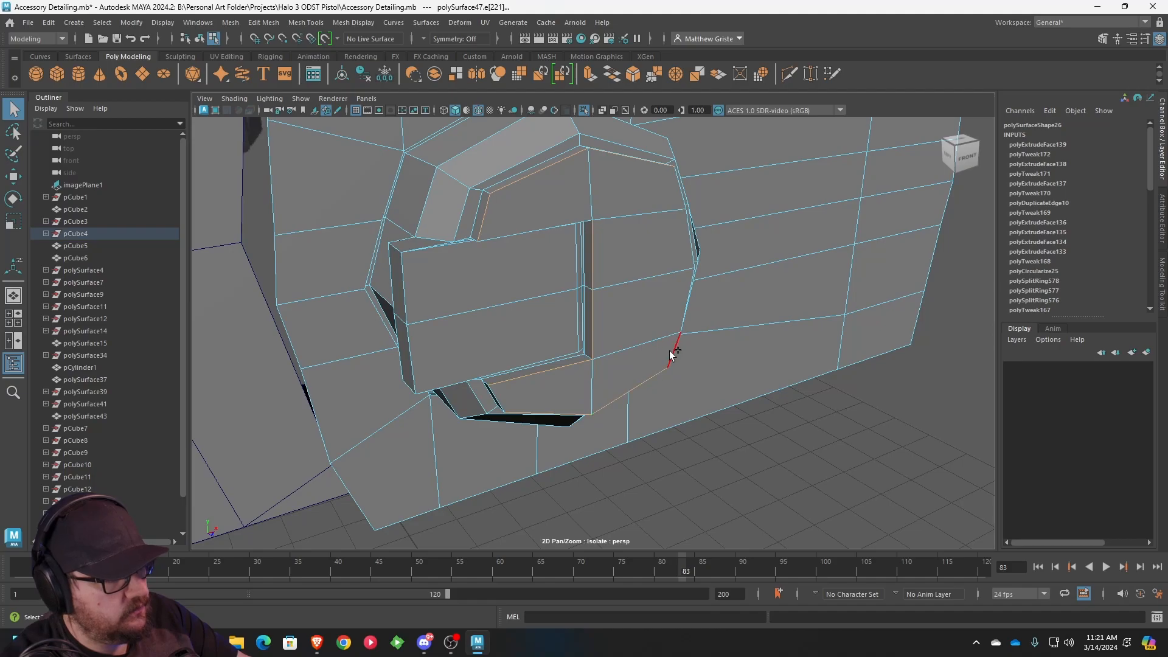
left_click_drag(505, 402, 604, 97, "alt")
left_click(630, 73)
middle_click_drag(600, 227, 602, 310, "alt")
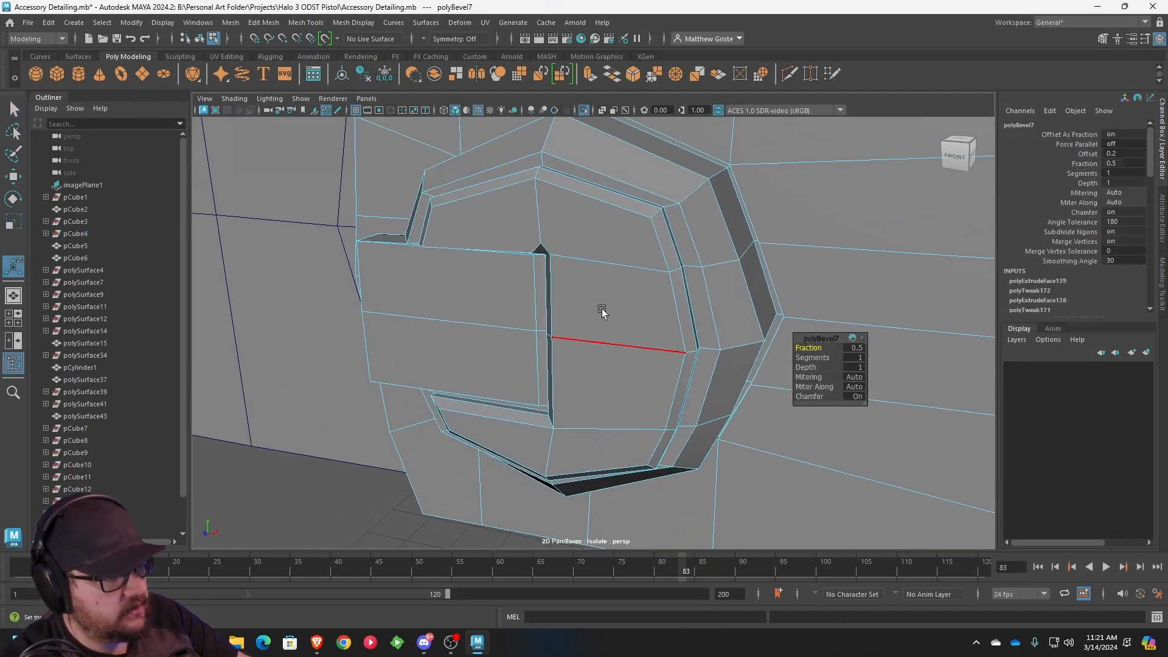
left_click_drag(809, 348, 812, 348)
left_click_drag(736, 323, 595, 338, "alt")
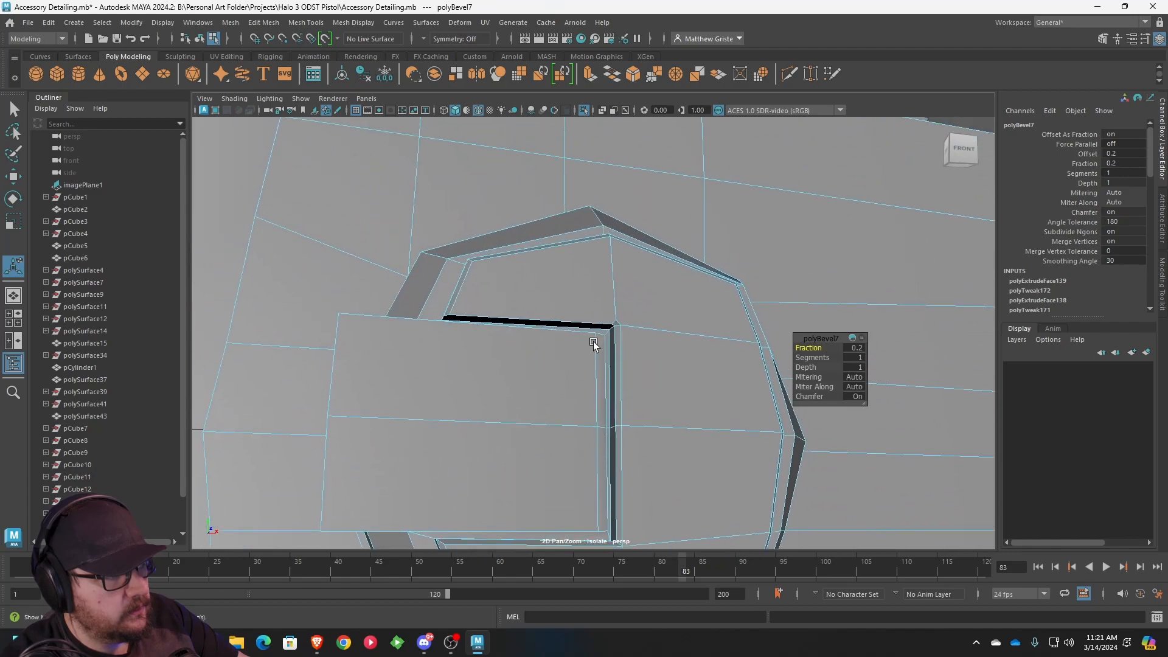
scroll(594, 339, "up", 2)
left_click(595, 341)
scroll(614, 322, "down", 4)
left_click_drag(628, 355, 626, 298, "alt")
key("ctrl+b")
left_click_drag(807, 347, 801, 347)
- Return to object selection, preview the rear panel and dial smoothed, and restore the unsmoothed display
right_click_drag(667, 280, 718, 263)
key("q")
left_click_drag(628, 309, 709, 331, "alt")
right_click_drag(709, 331, 653, 326, "alt")
right_click_drag(642, 280, 703, 263)
left_click(757, 388)
scroll(758, 388, "down", 5)
left_click_drag(758, 389, 620, 351, "alt")
left_click(621, 350)
key("3")
left_click(648, 436)
left_click_drag(648, 436, 614, 447, "alt")
left_click(591, 333)
scroll(659, 352, "up", 2)
key("1")
scroll(650, 340, "down", 1)
- Compare the modelled dial and its pointer with the dial on the reference pistol image
left_click_drag(650, 340, 571, 312, "alt")
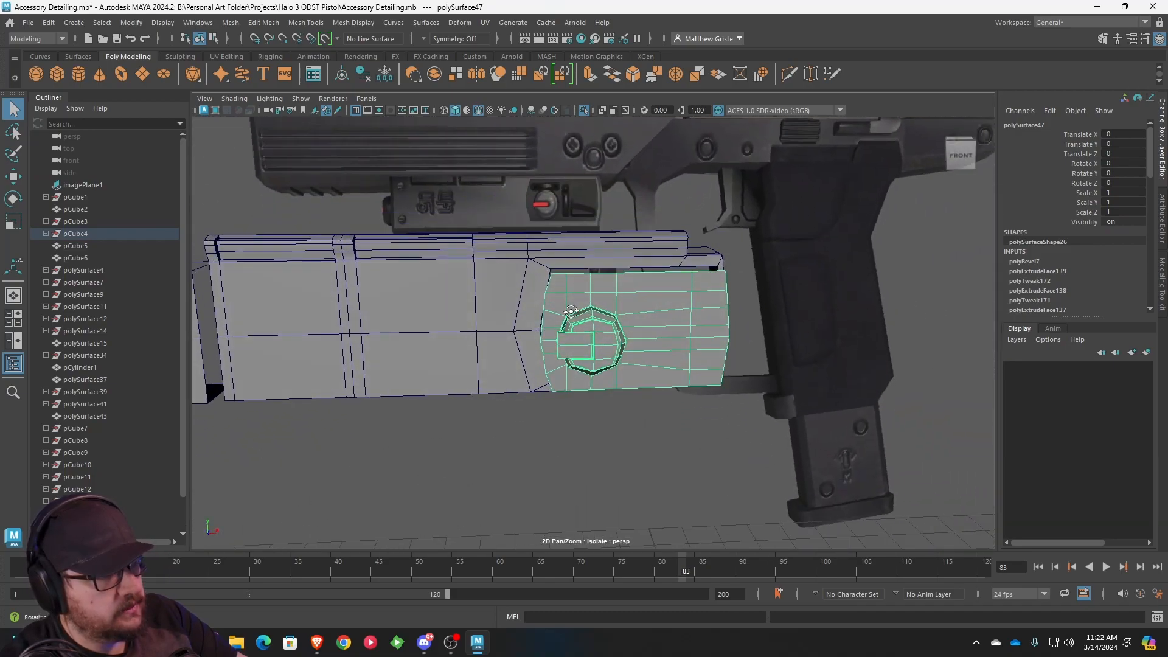
left_click(784, 485)
left_click_drag(703, 464, 585, 420, "alt")
middle_click_drag(584, 421, 585, 324, "alt")
scroll(585, 325, "up", 4)
left_click_drag(586, 325, 555, 335, "alt")
scroll(555, 335, "down", 7)
middle_click_drag(555, 335, 605, 420, "alt")
left_click_drag(604, 420, 560, 359, "alt")
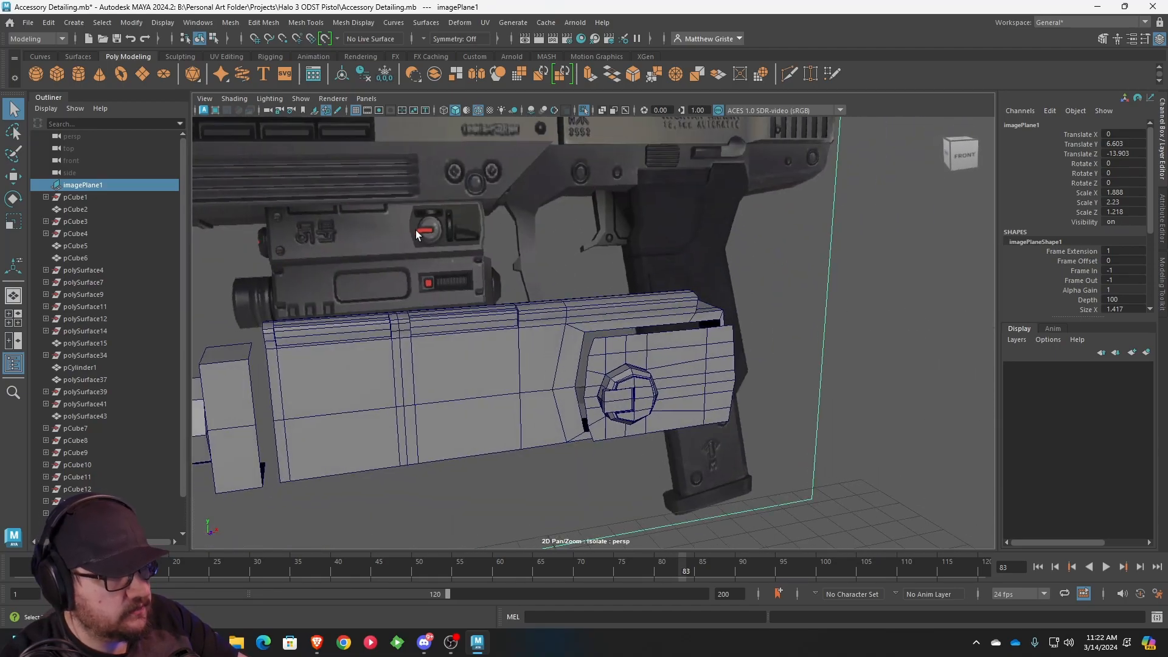
scroll(739, 436, "up", 7)
left_click_drag(767, 447, 694, 427, "alt")
middle_click_drag(695, 428, 716, 330, "alt")
mouse_move(715, 331)
left_mouse_down("alt")
mouse_move(620, 337)
mouse_move(713, 334)
left_mouse_up("alt")
scroll(713, 335, "down", 3)
middle_click_drag(713, 334, 674, 372, "alt")
left_click_drag(674, 372, 631, 357, "alt")
- Select the two panel faces directly above the dial and extrude them with a slight inset
scroll(645, 371, "up", 4)
scroll(644, 372, "down", 2)
right_click_drag(628, 280, 638, 324)
scroll(637, 332, "down", 2)
left_click_drag(636, 333, 611, 363, "alt")
left_click(609, 362)
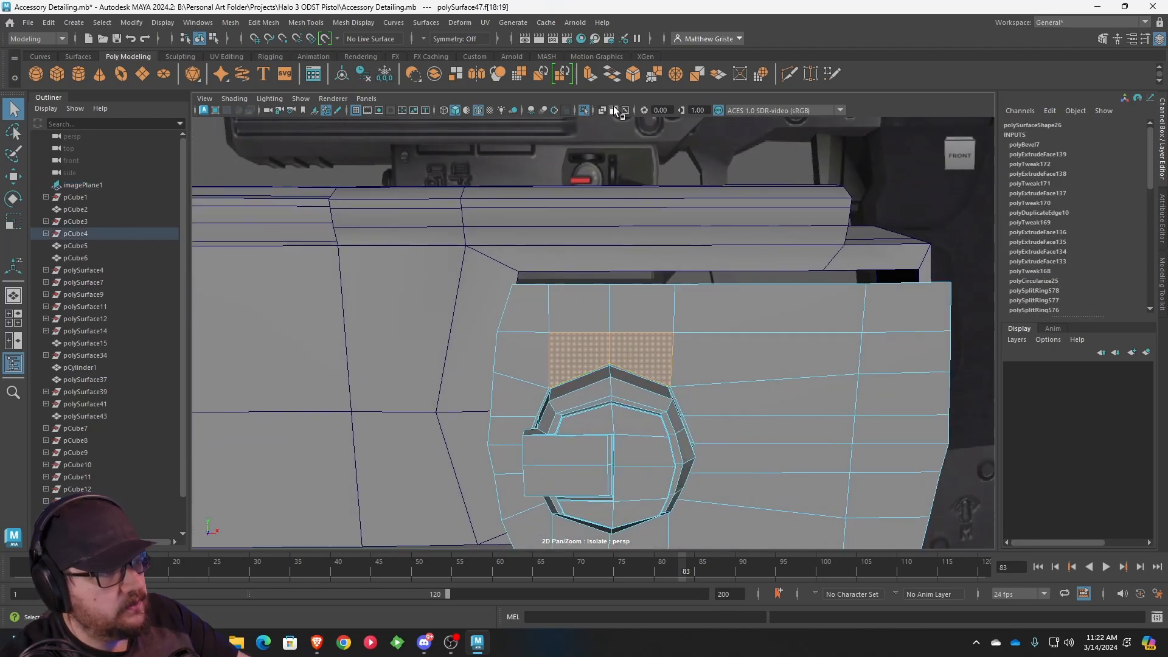
left_click(590, 73)
left_click_drag(679, 374, 672, 312, "alt")
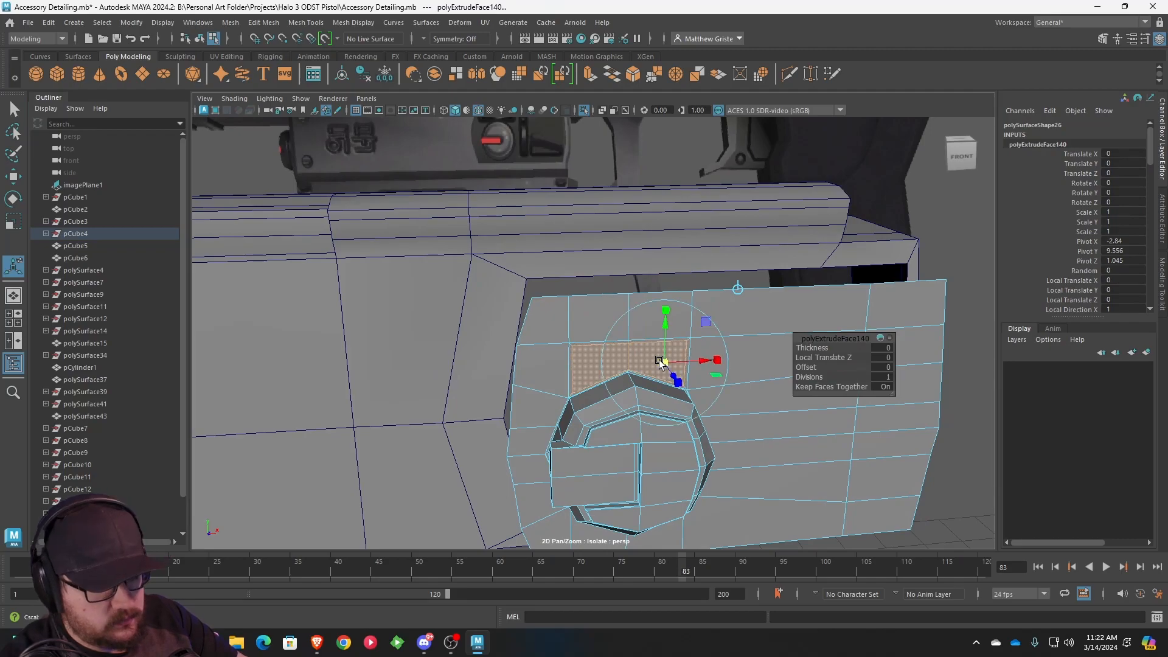
key("r")
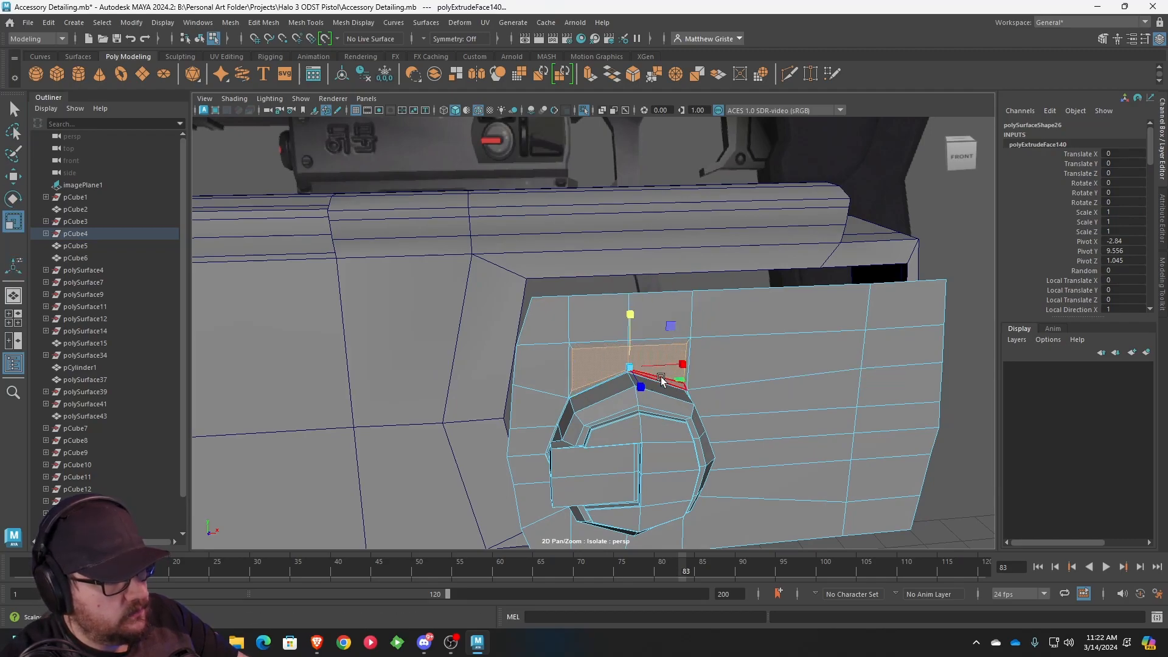
left_click_drag(674, 371, 647, 345, "alt")
scroll(646, 344, "up", 4)
- Select the lower vertices of the inset faces above the dial and raise them to just above the dial's peak
right_click_drag(551, 369, 550, 241)
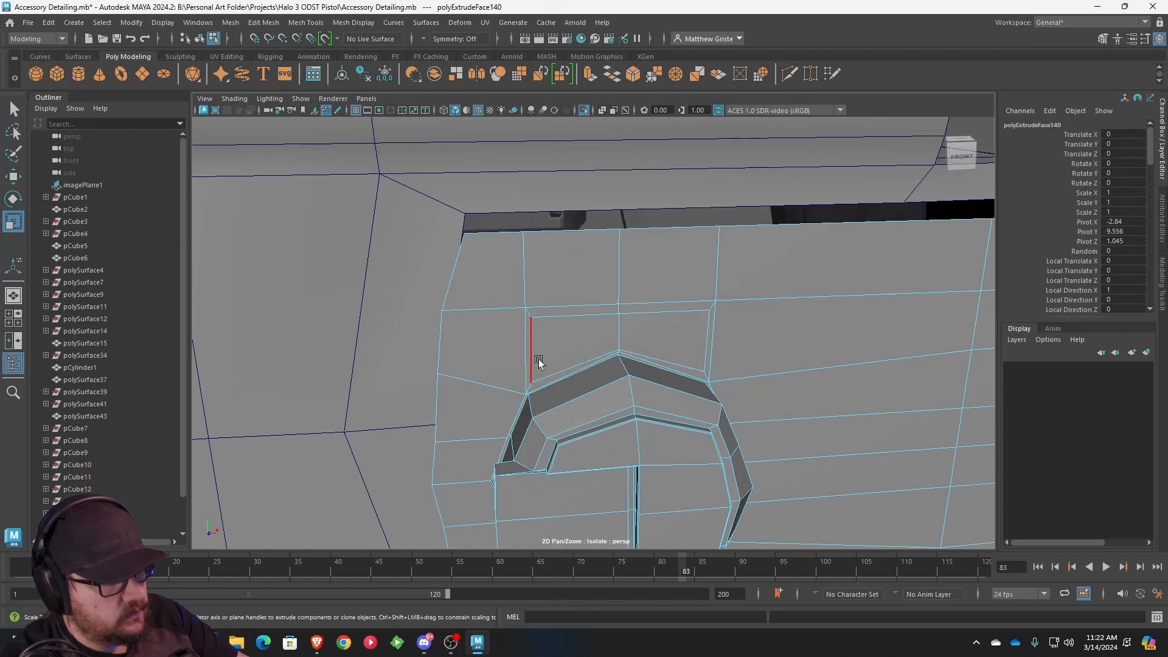
right_click_drag(536, 386, 529, 249)
left_click(532, 382)
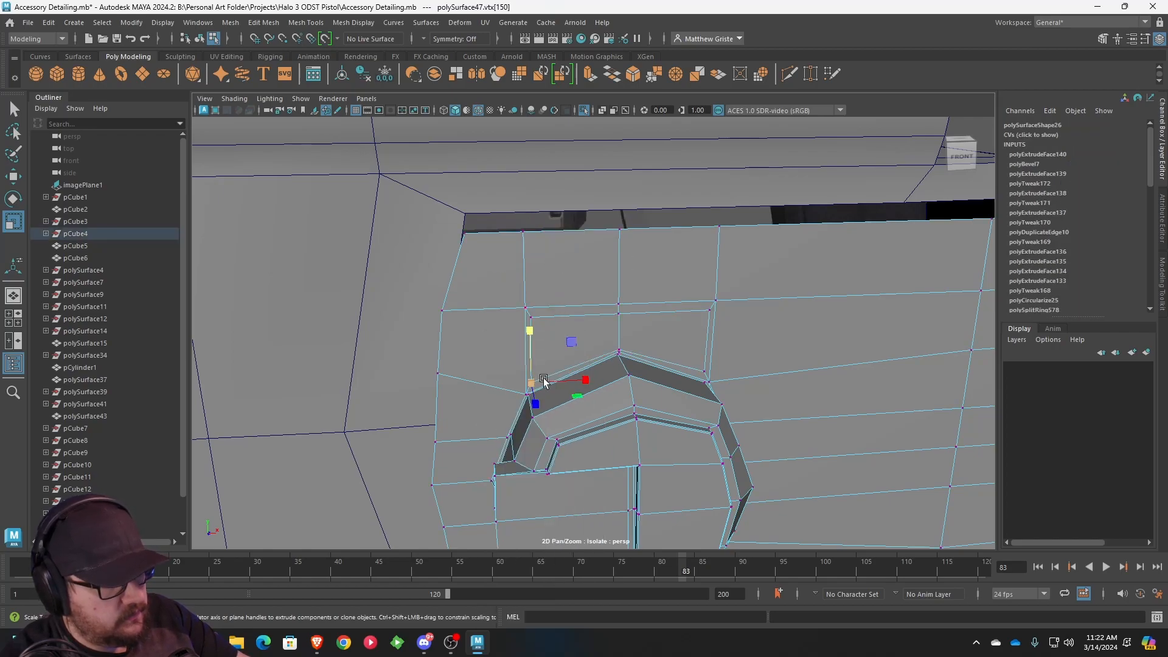
left_click_drag(624, 326, 622, 310)
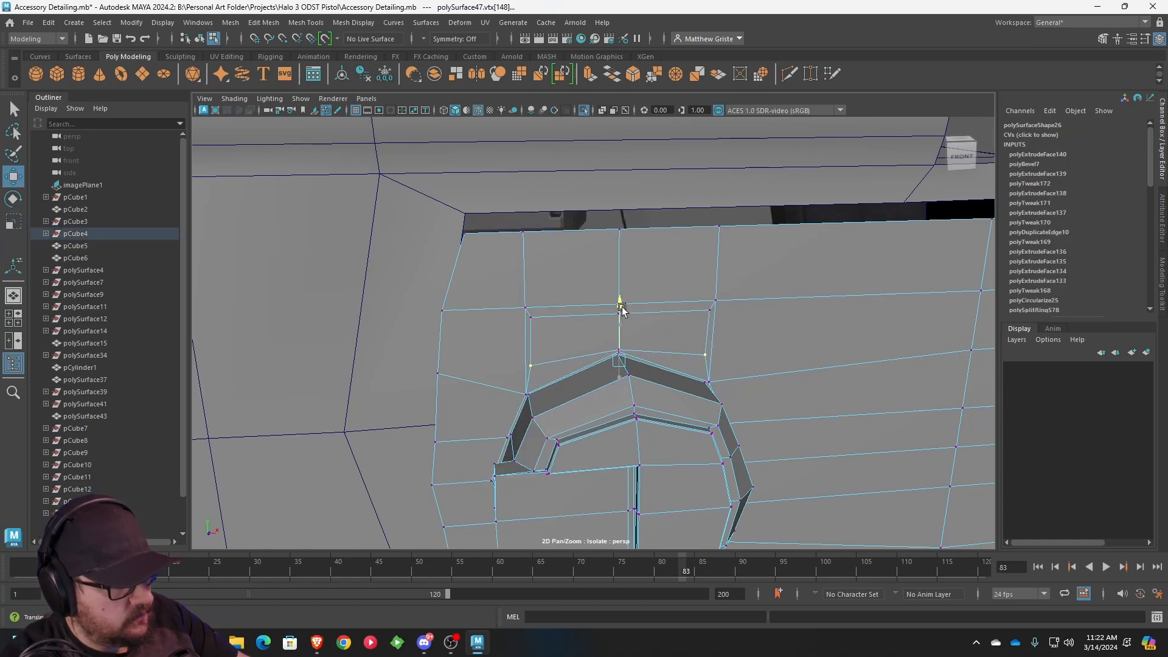
scroll(618, 338, "up", 7)
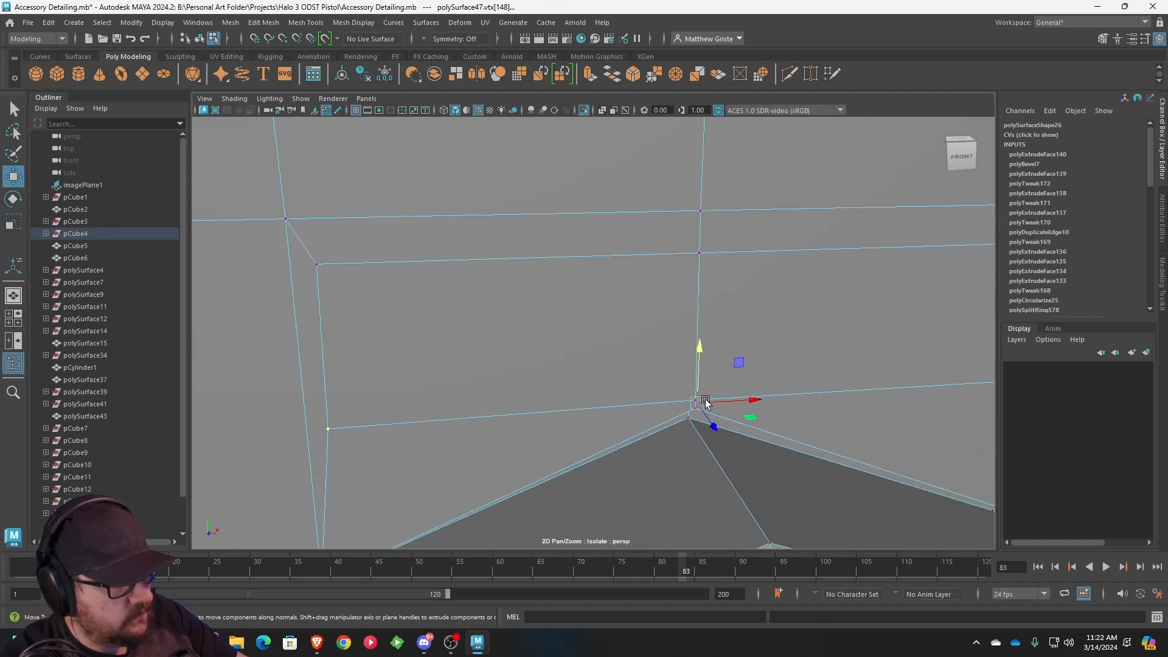
left_click_drag(669, 401, 669, 403, "shift")
scroll(669, 403, "down", 5)
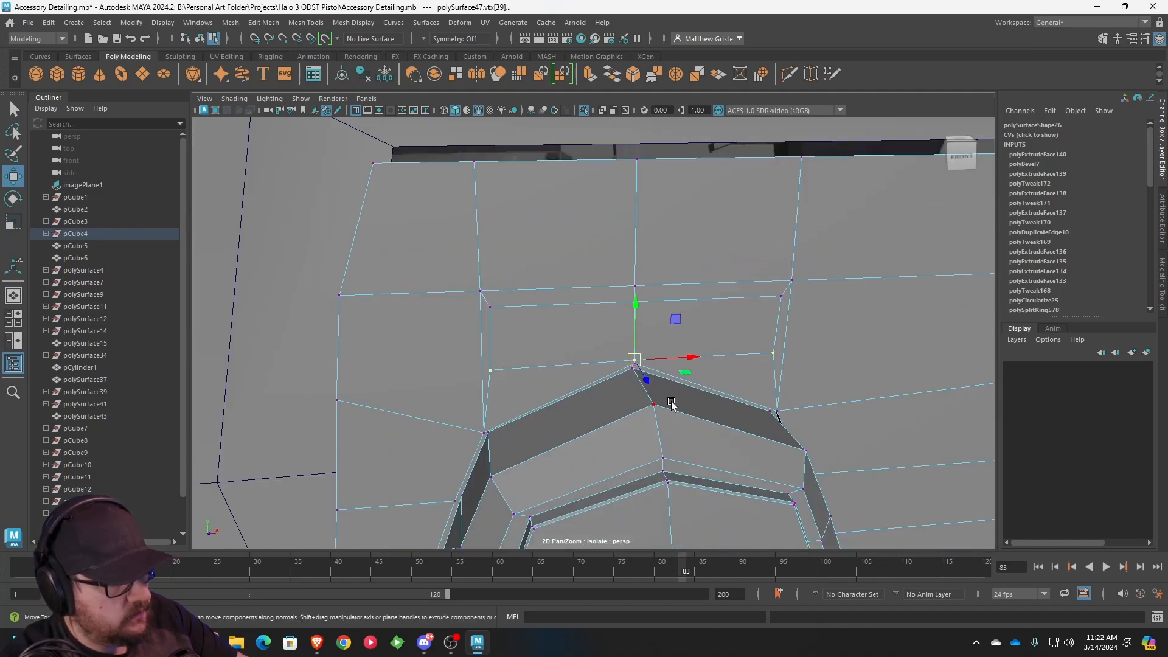
- Flatten the inset's lower vertex row and straighten the vertices along its side
key("e")
key("r")
left_click_drag(634, 309, 634, 382)
left_click_drag(760, 378, 727, 343, "alt")
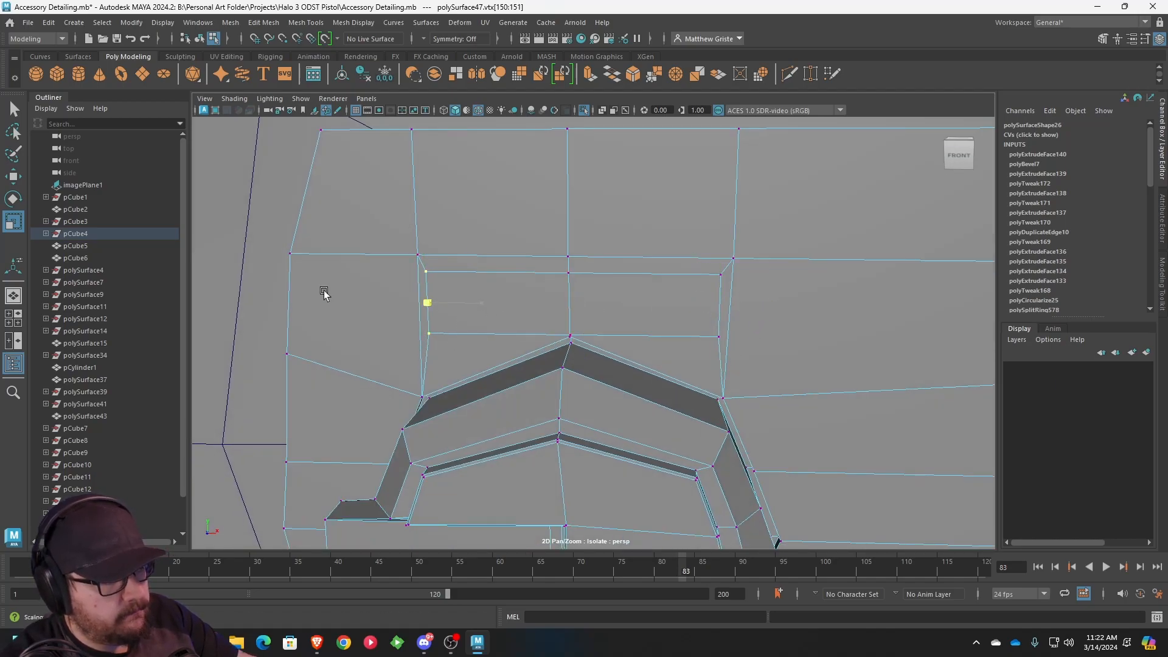
left_click_drag(325, 292, 323, 301)
scroll(616, 350, "down", 3)
- Select the two inset faces above the dial and extrude them inward to form a recessed slot
left_click_drag(618, 351, 670, 327, "alt")
right_click_drag(669, 328, 669, 345)
left_click(672, 336)
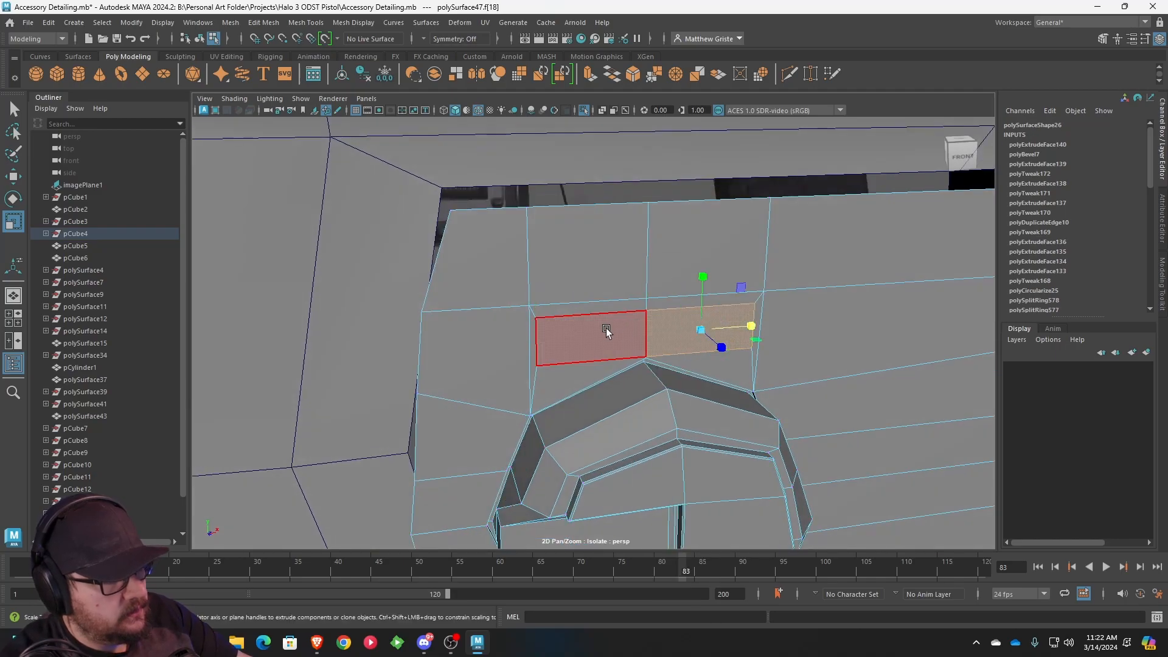
scroll(613, 330, "down", 2)
left_click(610, 341, "shift")
scroll(610, 341, "down", 4)
mouse_move(610, 341)
left_mouse_down("alt")
mouse_move(637, 376)
mouse_move(625, 357)
left_mouse_up("alt")
middle_click_drag(626, 357, 609, 425, "alt")
left_click_drag(610, 426, 708, 469, "alt")
middle_click_drag(709, 468, 661, 369, "alt")
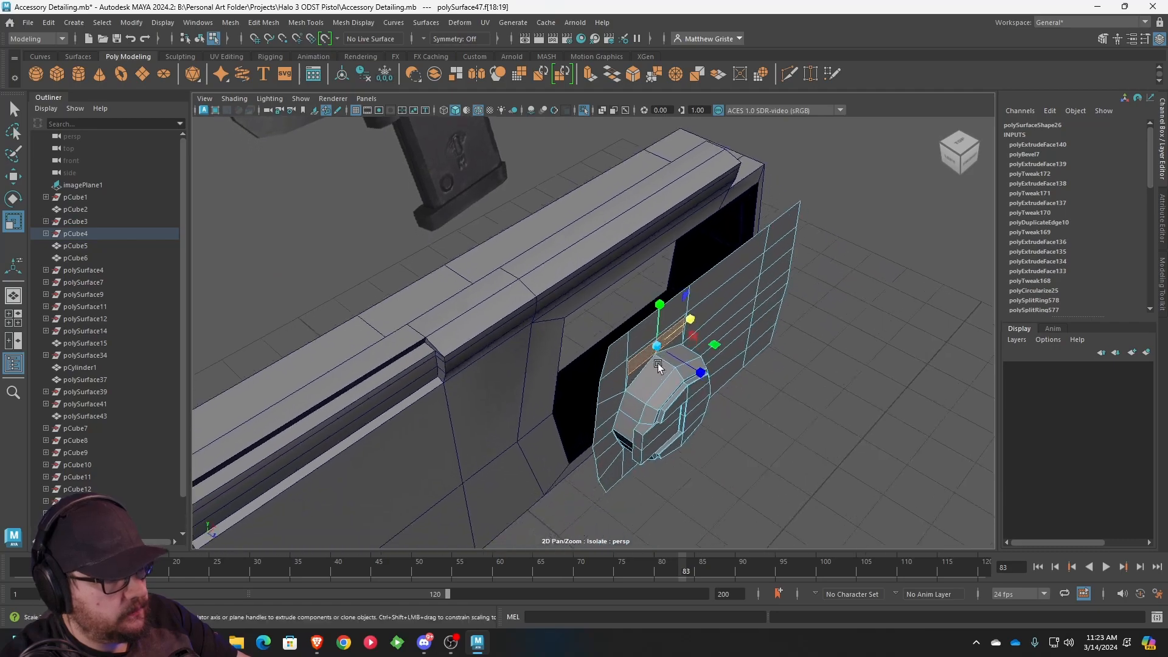
scroll(661, 369, "up", 5)
middle_click_drag(741, 387, 593, 348, "alt")
left_click(594, 79)
scroll(628, 315, "up", 5)
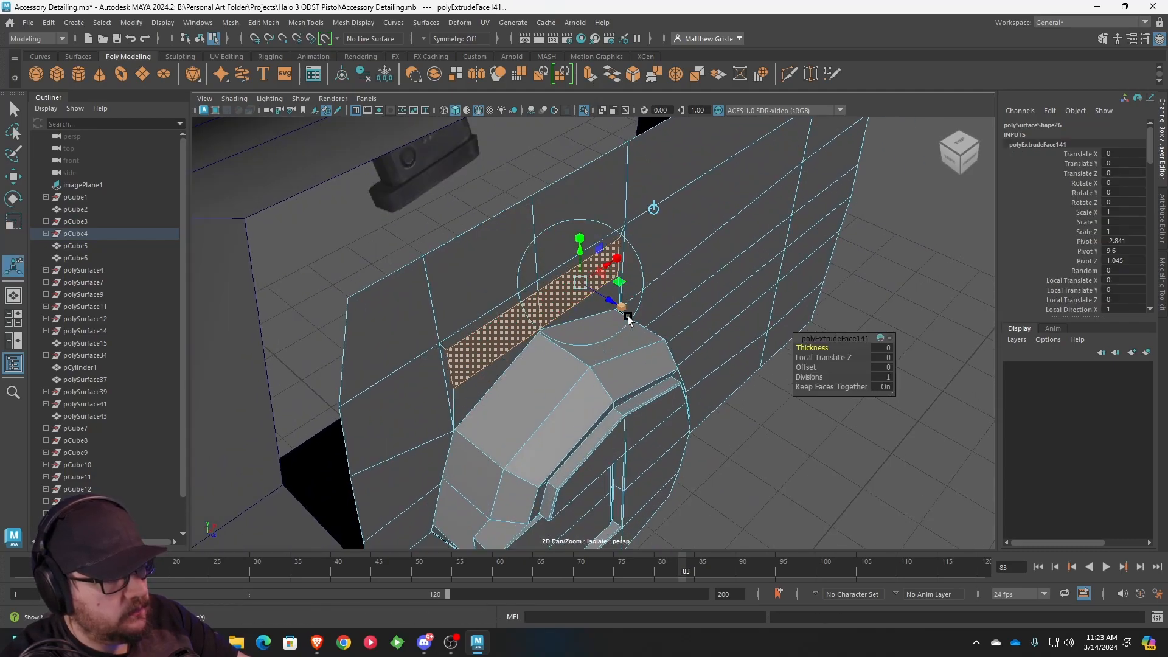
left_click_drag(612, 294, 571, 289)
left_click_drag(571, 290, 508, 272, "alt")
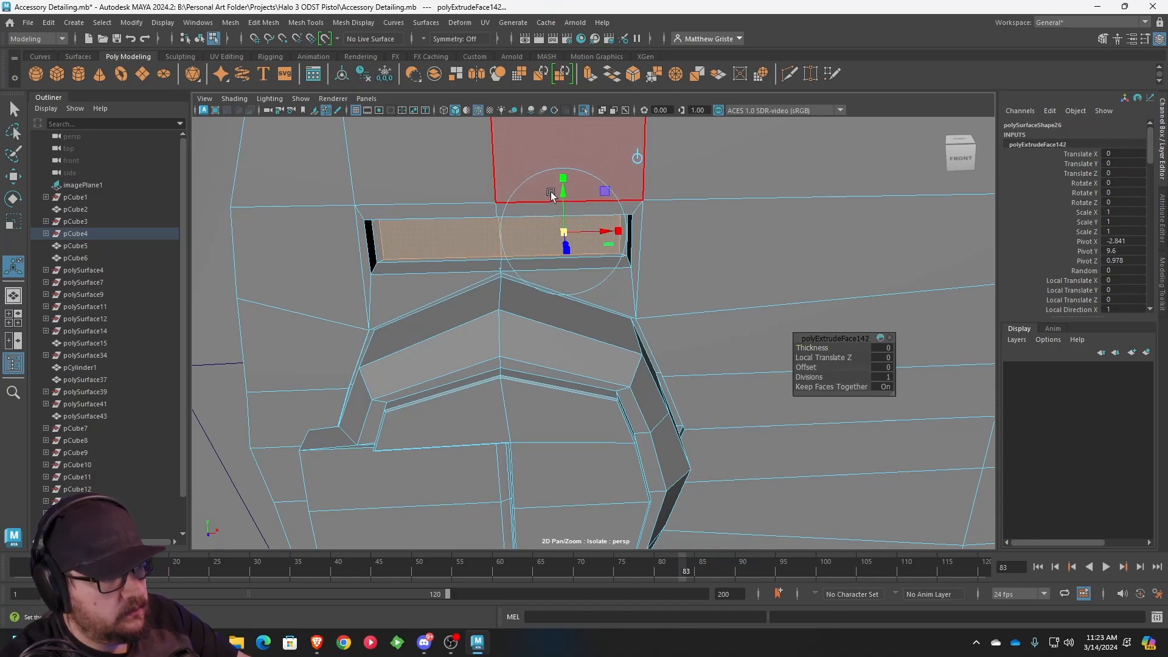
- Extrude the slot's floor faces outward in successively narrower tiers to form a rounded protruding tab, ending with a 0.049 extrusion
left_click_drag(561, 192, 619, 283, "alt")
key("ctrl+e")
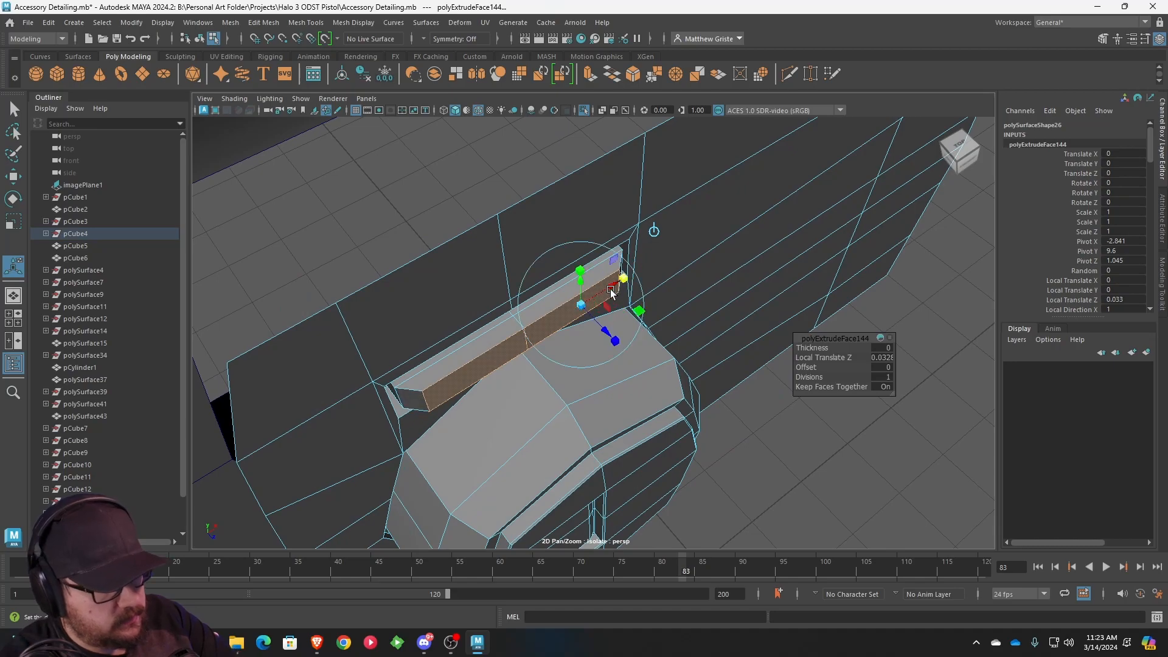
key("ctrl+e")
left_click_drag(603, 331, 610, 349)
left_click_drag(631, 298, 613, 383)
key("ctrl+e")
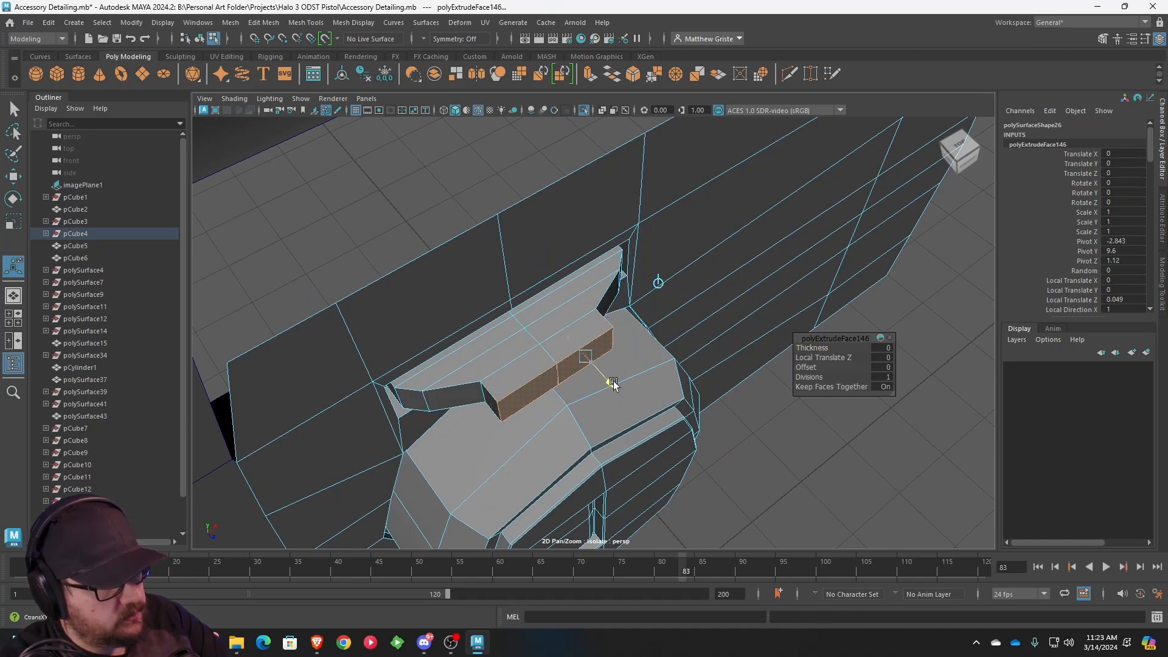
key("ctrl+e")
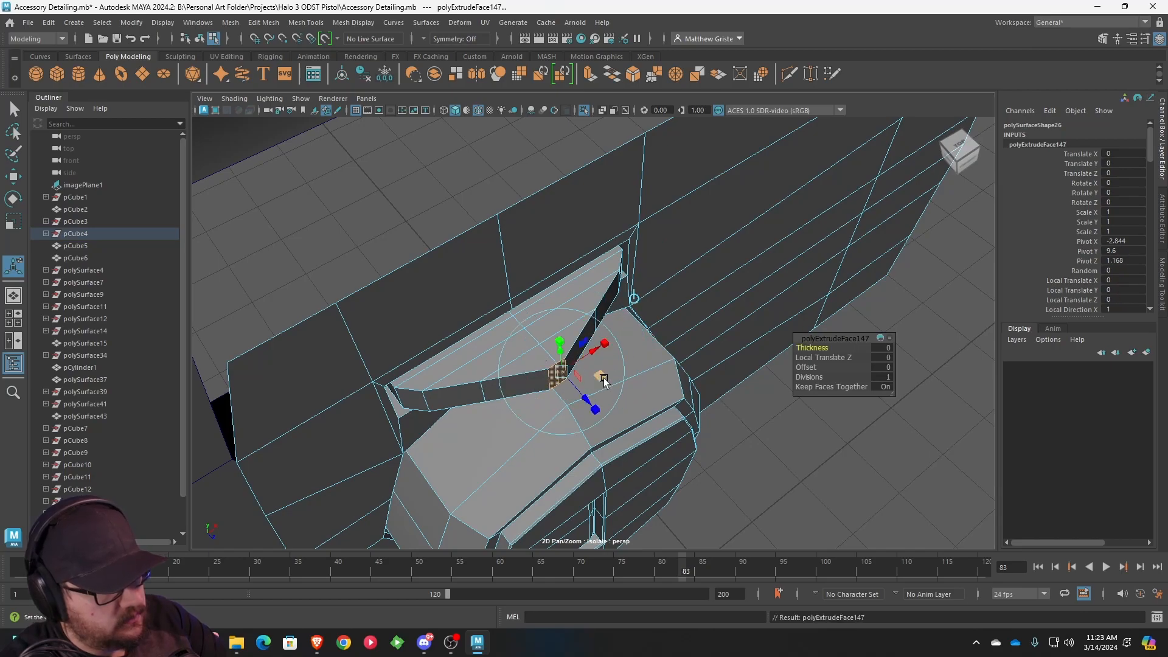
key("ctrl+shift+x")
- Select the centre edges on the tab's tip and scale them to refine its curved profile
left_click_drag(589, 379, 473, 377, "alt")
right_click_drag(473, 377, 473, 248)
left_click(476, 370)
left_click_drag(476, 370, 546, 372, "alt")
left_click(560, 370, "shift")
key("e")
key("r")
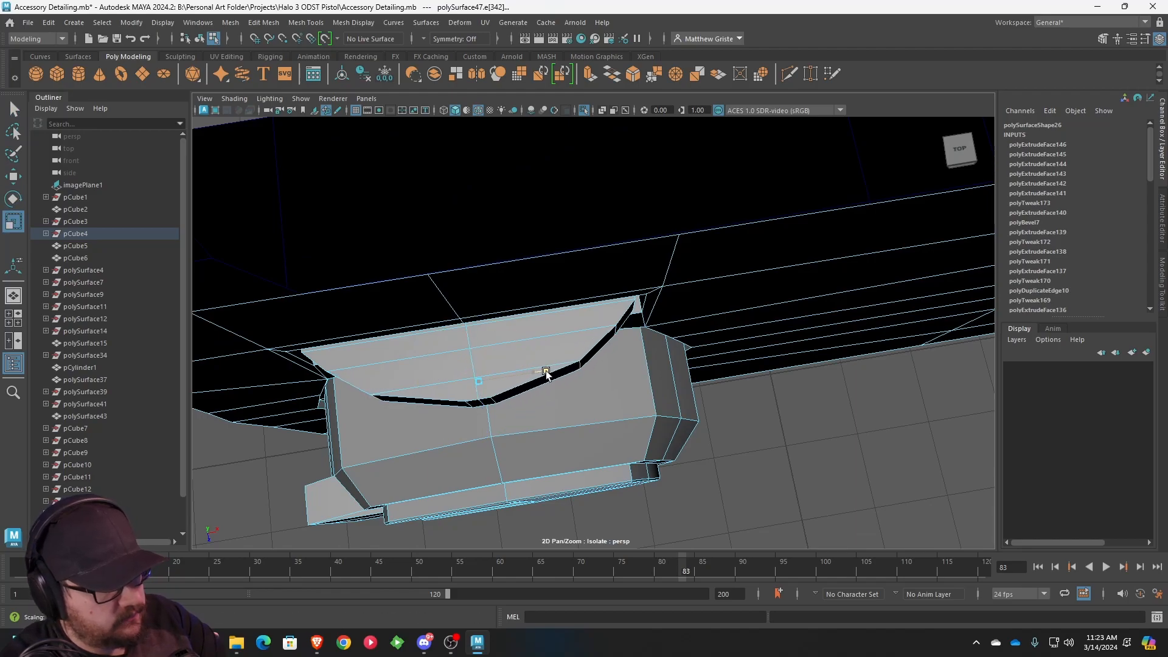
- Return to object selection and compare the panel's dial and slot detail with the reference pistol image
right_click_drag(551, 342, 599, 289)
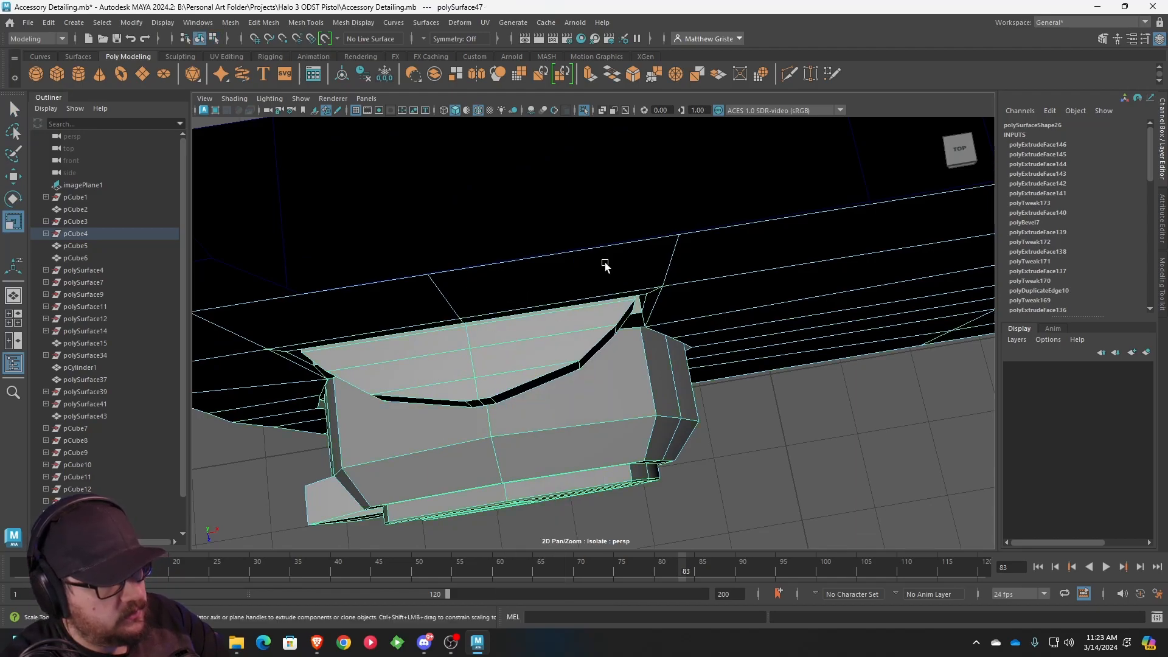
left_click(709, 433)
left_click_drag(709, 432, 727, 360, "alt")
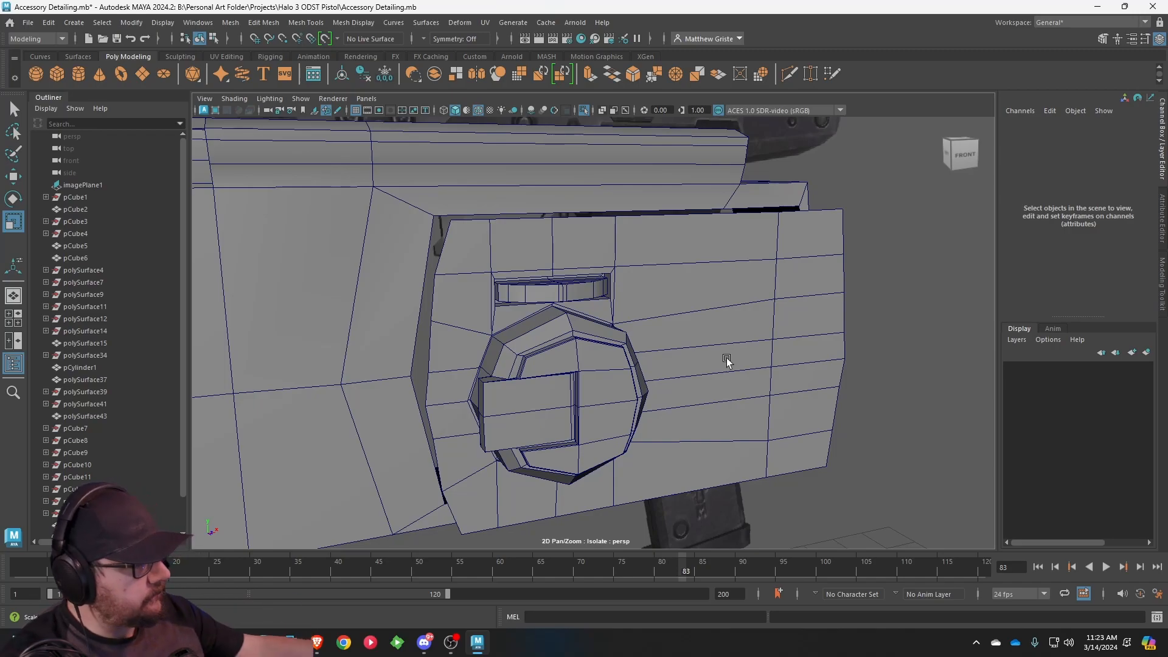
right_click_drag(727, 361, 660, 336, "alt")
left_click_drag(659, 336, 608, 346, "alt")
left_click_drag(393, 367, 521, 366, "alt")
left_click_drag(502, 320, 521, 305, "alt")
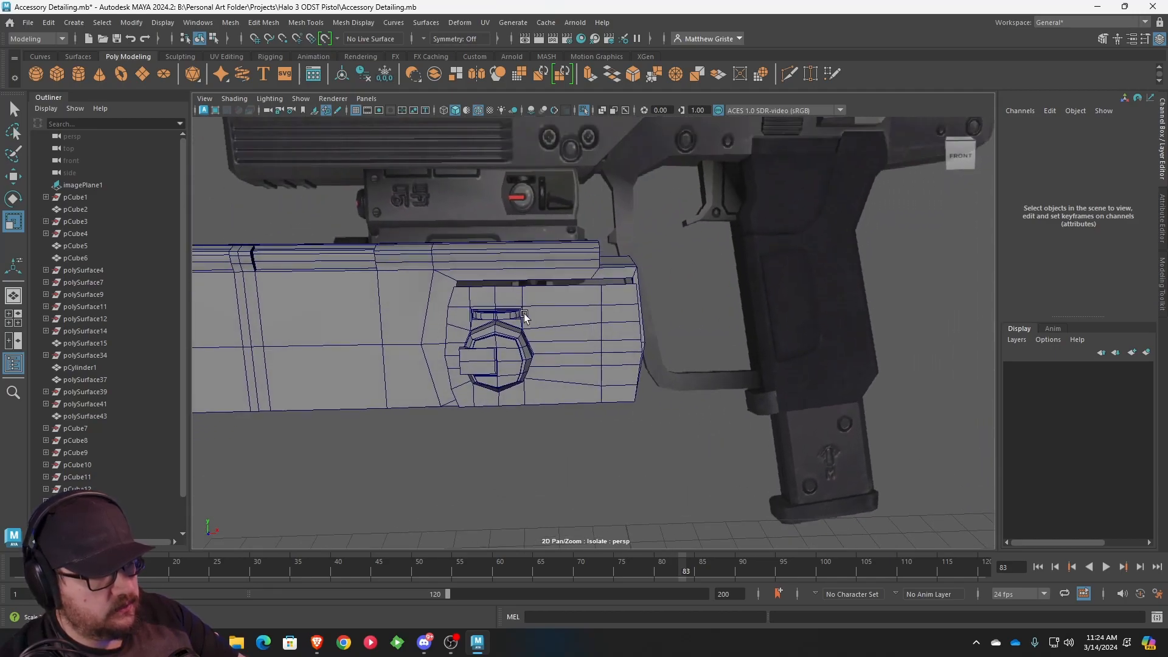
scroll(545, 325, "up", 3)
middle_click_drag(532, 332, 565, 323, "alt")
scroll(556, 325, "up", 2)
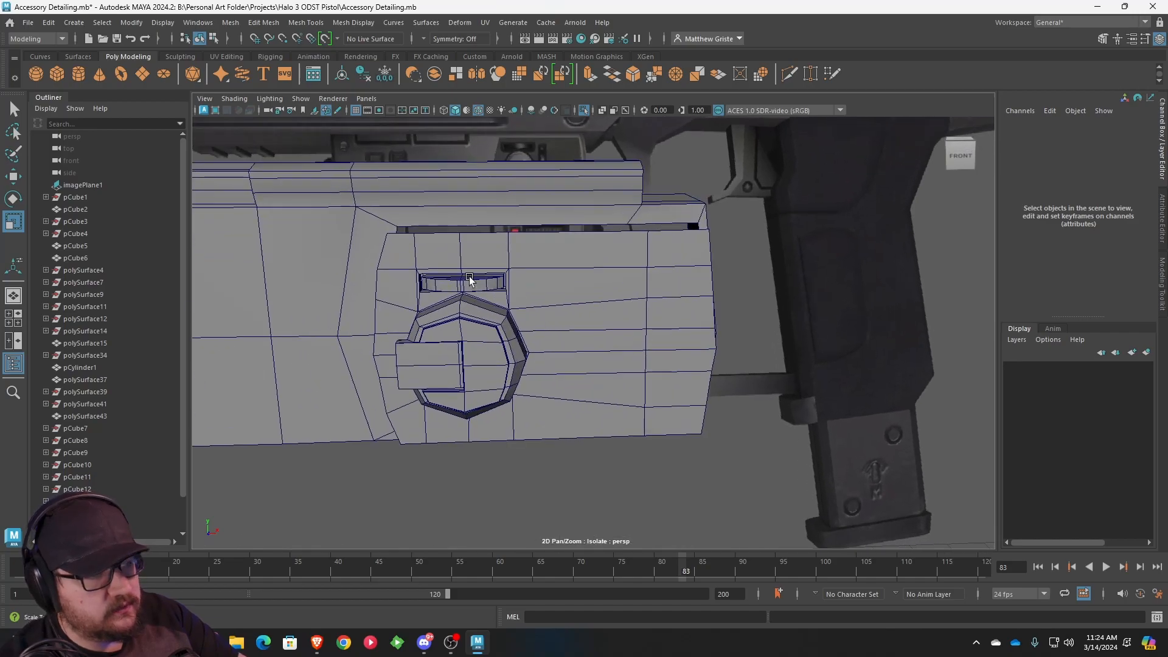
- Select the column of panel faces beside the dial and extrude them with their sides scaled inward as an inset
left_click(306, 23)
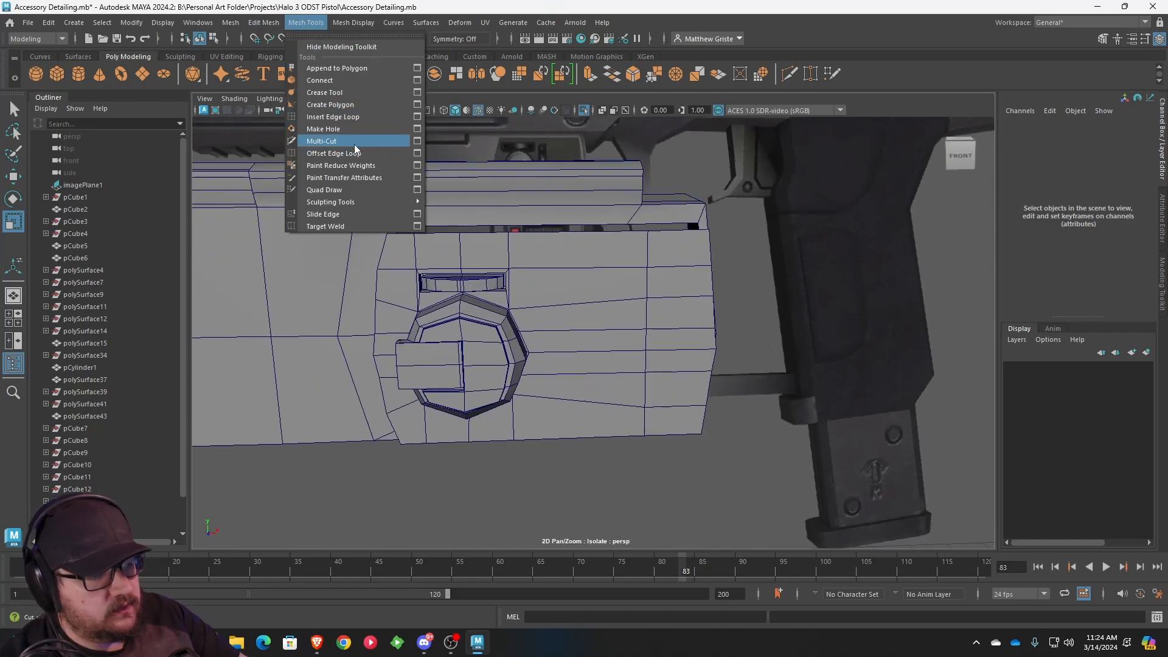
left_click(523, 320)
right_click_drag(524, 280, 527, 319)
left_click_drag(551, 323, 558, 300, "alt")
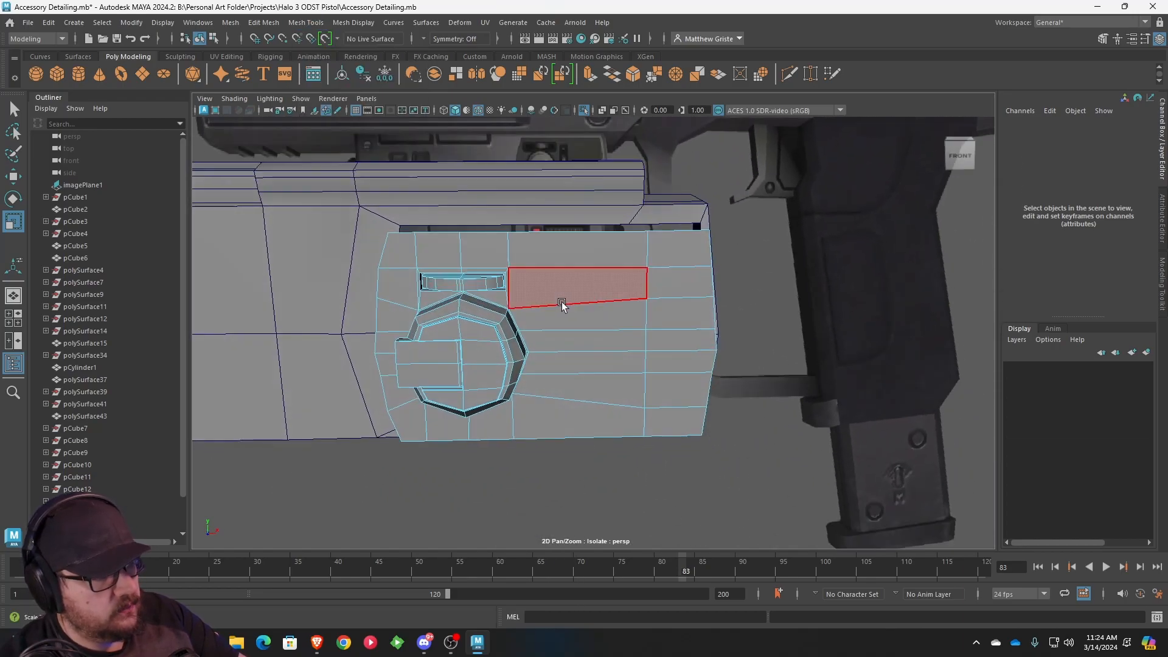
left_click(560, 301)
key("r")
left_click(565, 325, "shift")
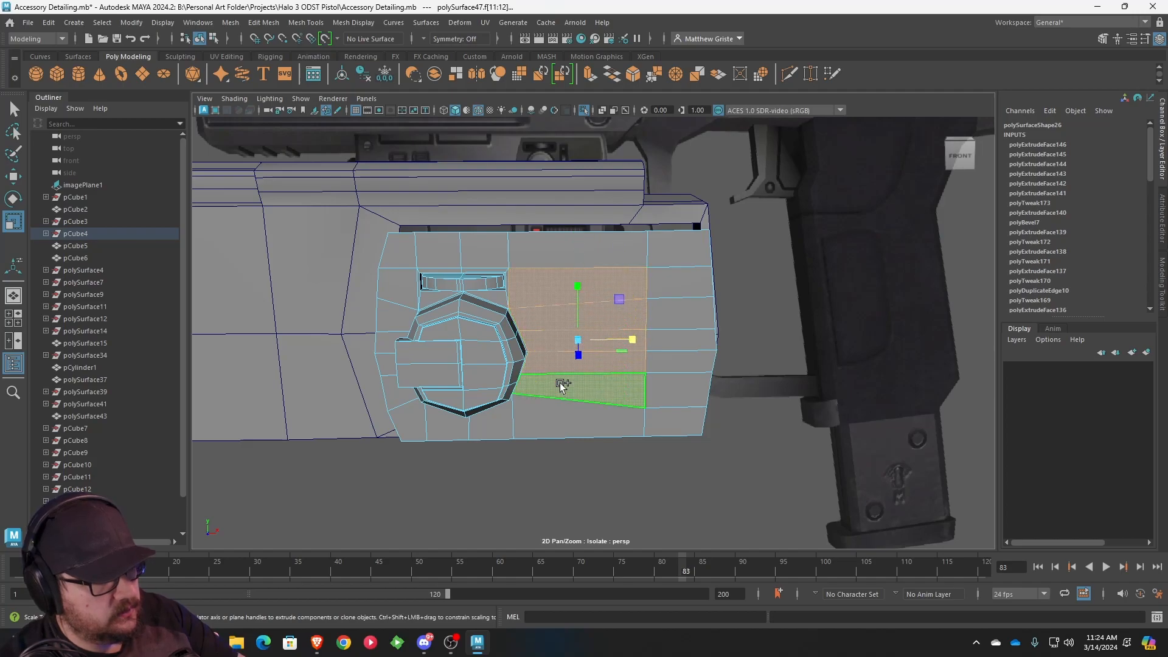
left_click_drag(560, 395, 577, 356, "alt")
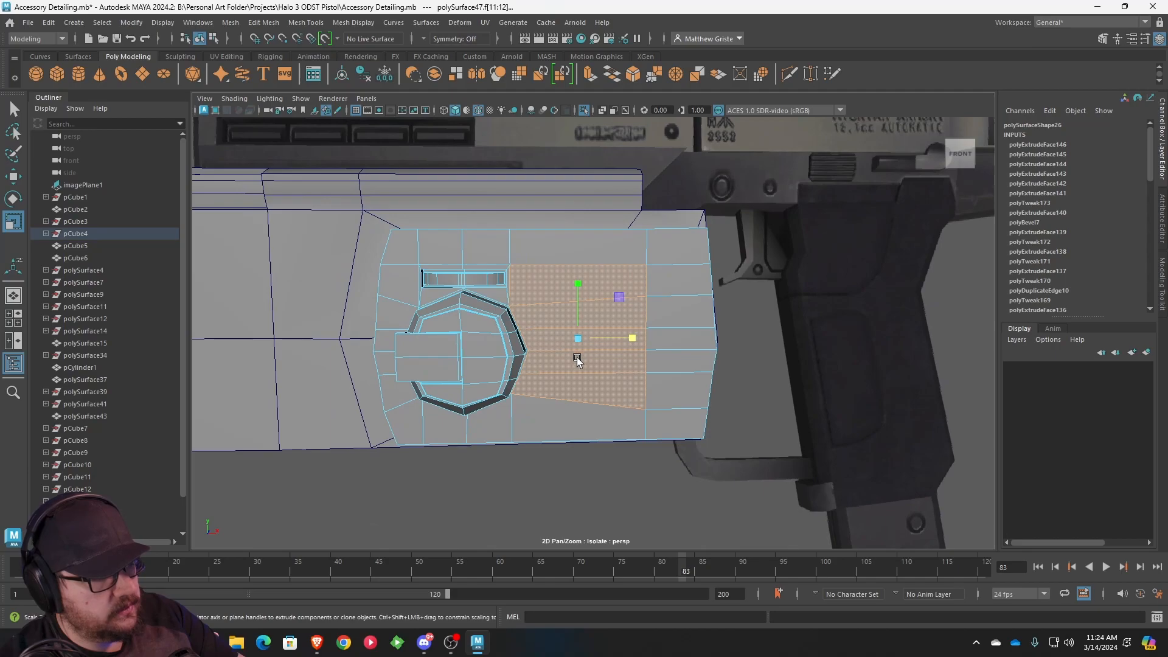
key("ctrl+e")
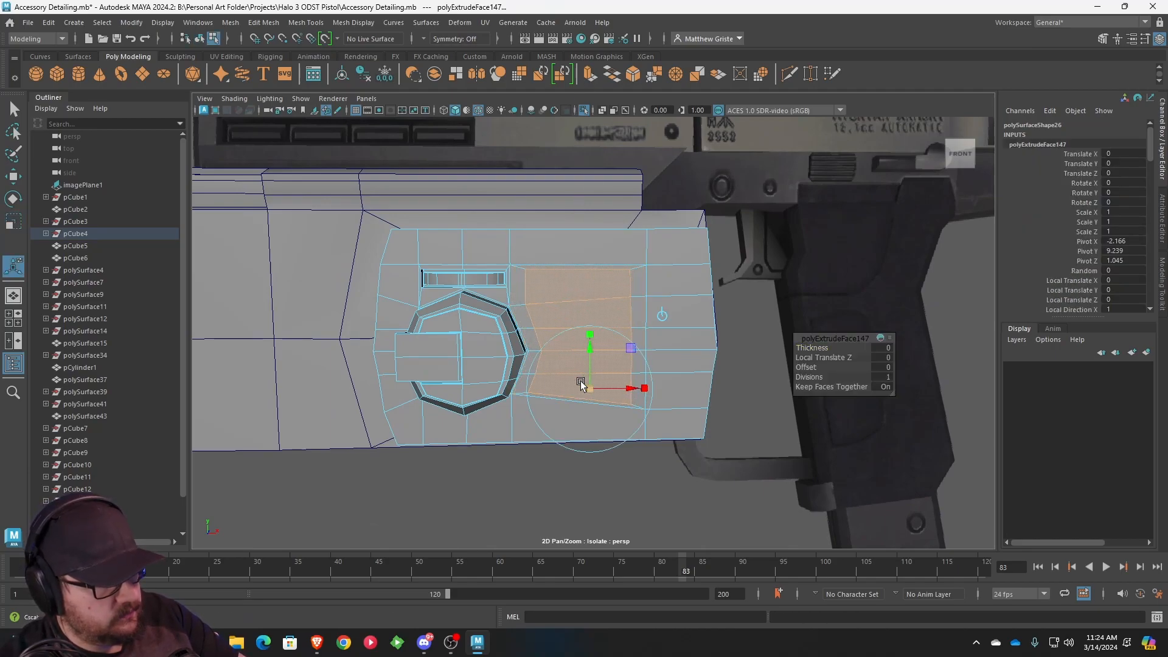
- Straighten the new inset's outer border edges and raise its bottom edge slightly
scroll(548, 350, "up", 3)
right_click_drag(514, 279, 515, 250)
left_click(496, 261)
key("e")
key("r")
left_click(646, 265)
left_click(697, 340)
left_click(572, 433)
key("w")
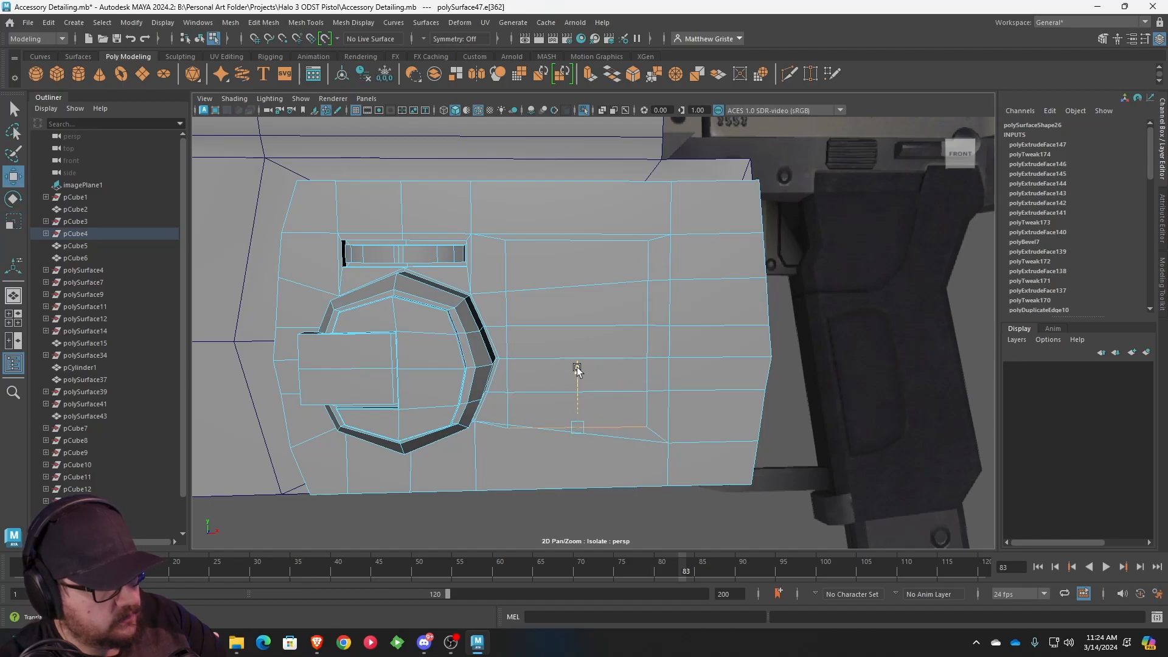
- Flatten the horizontal edges crossing the inset so that its rows run level
left_click(541, 383)
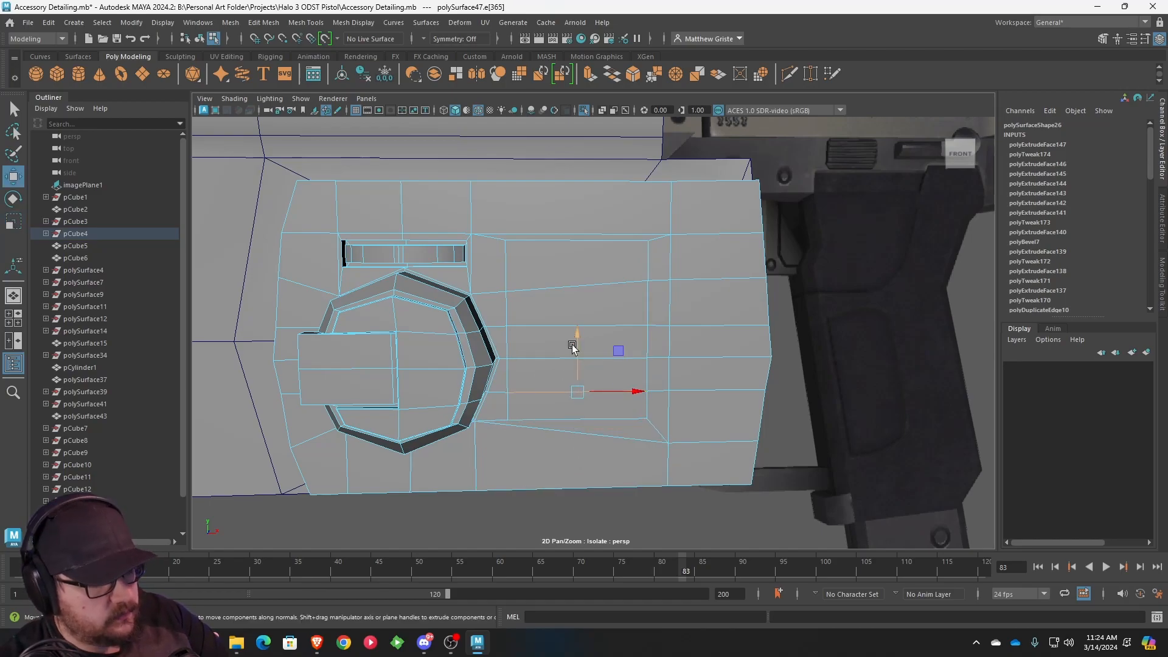
key("r")
left_click(560, 358)
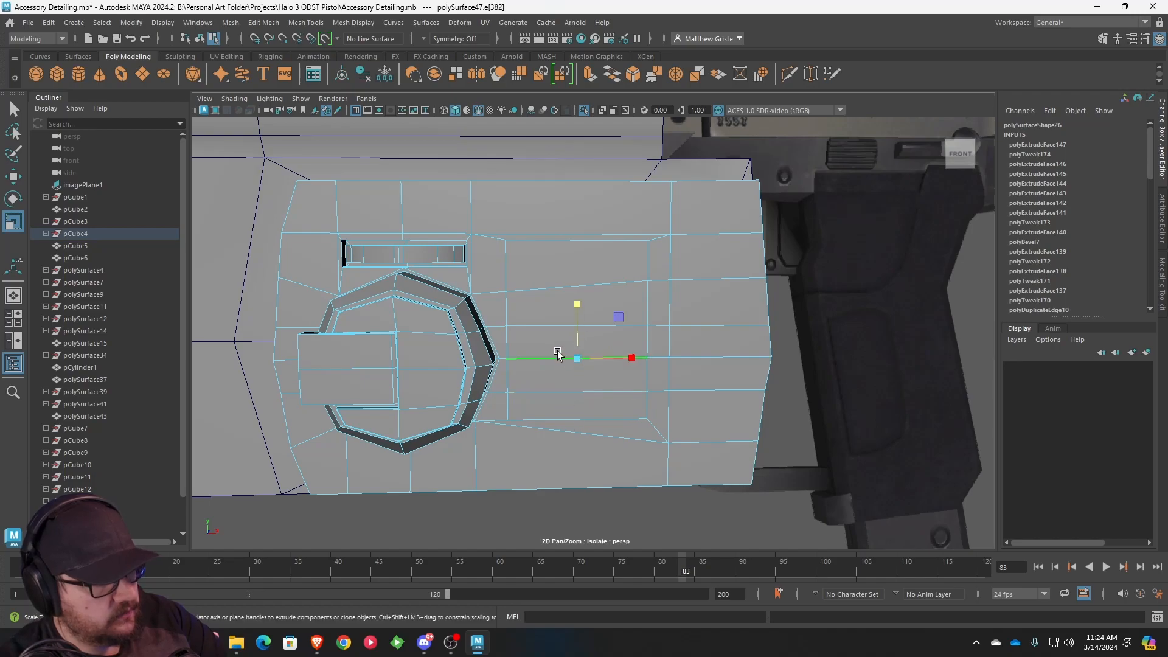
left_click(552, 287)
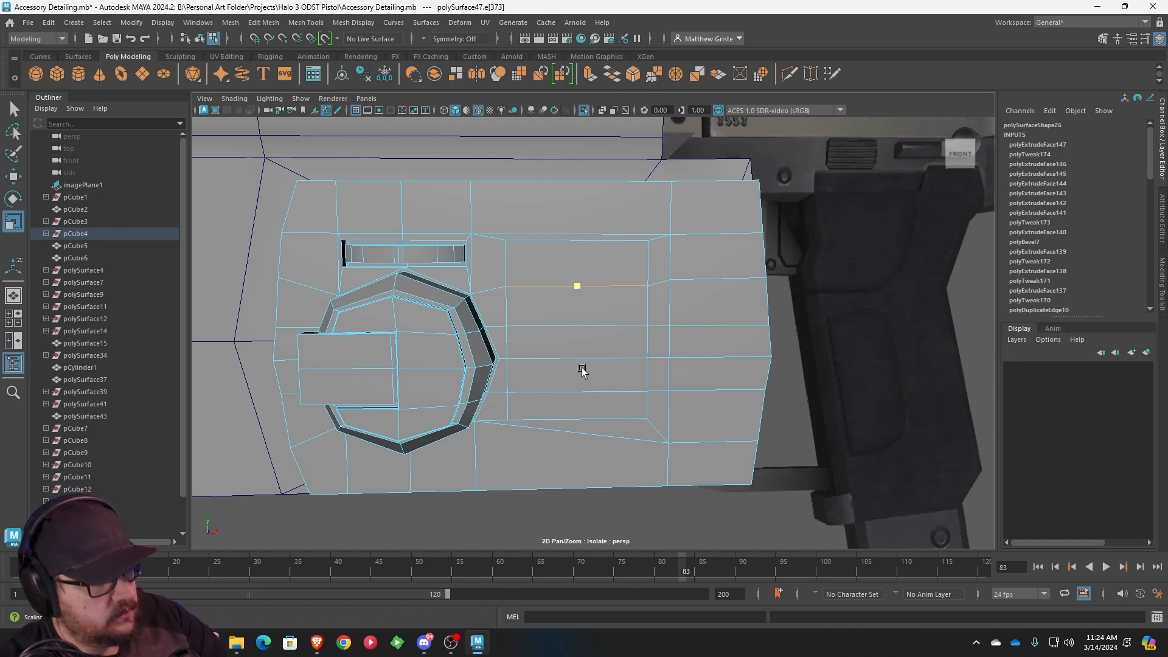
- Move the panel vertex at the dial's lower edge, beside the inset's bottom corner, slightly downward
scroll(555, 326, "up", 5)
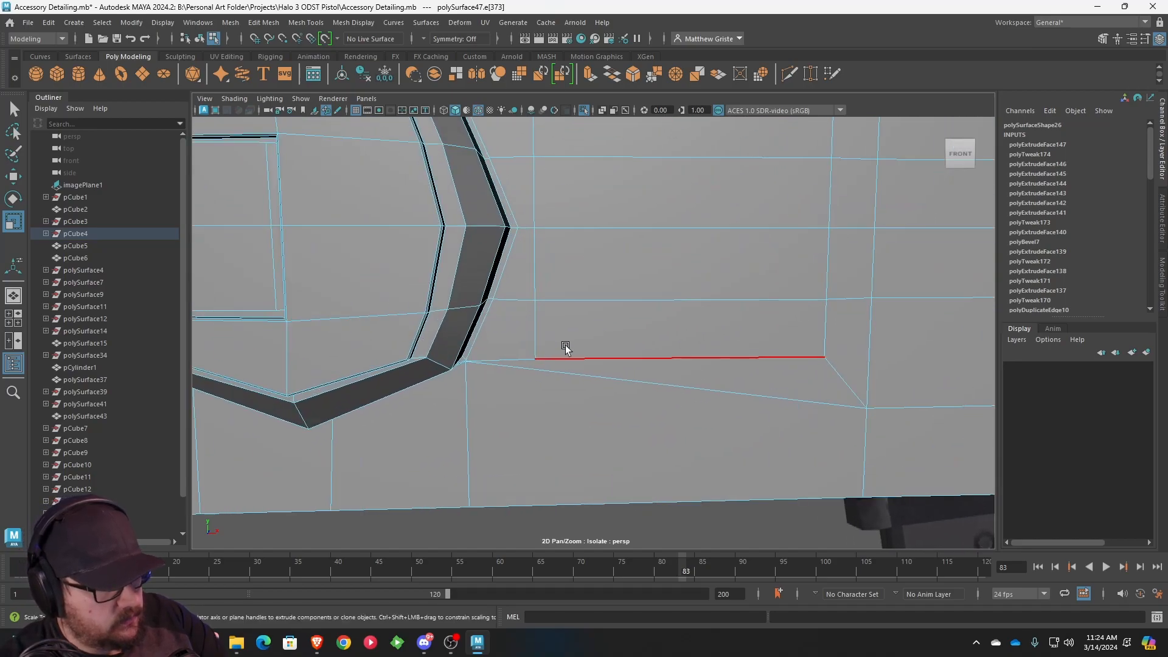
right_click_drag(480, 279, 439, 287)
left_click(466, 359)
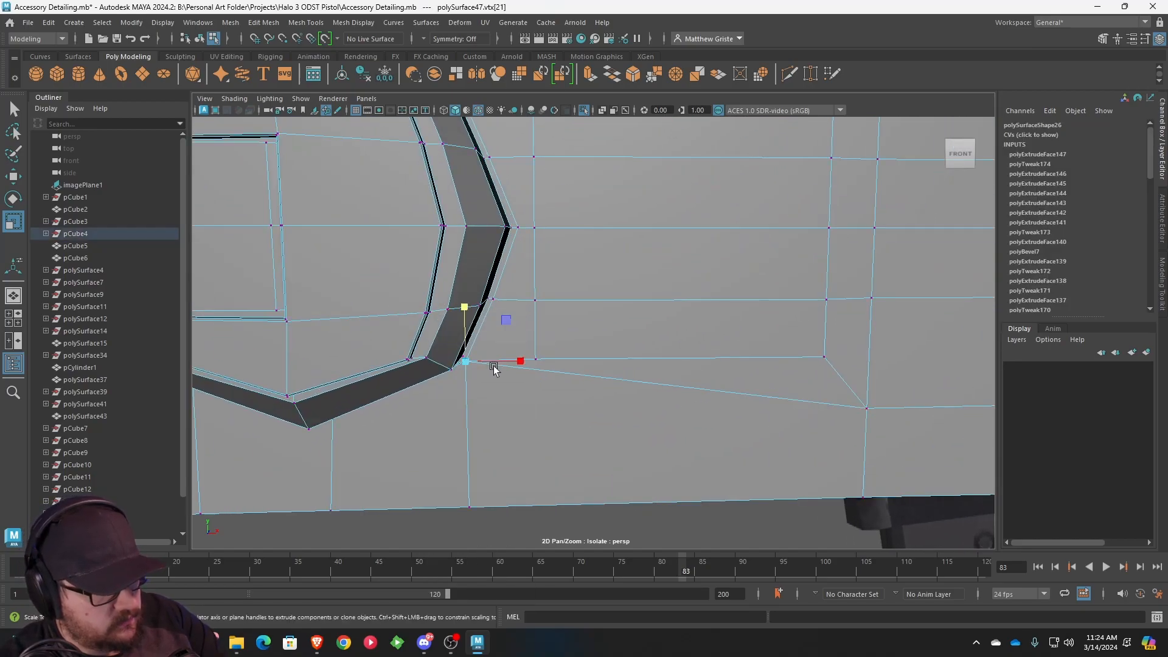
scroll(483, 364, "up", 2)
key("w")
left_click_drag(470, 327, 467, 335)
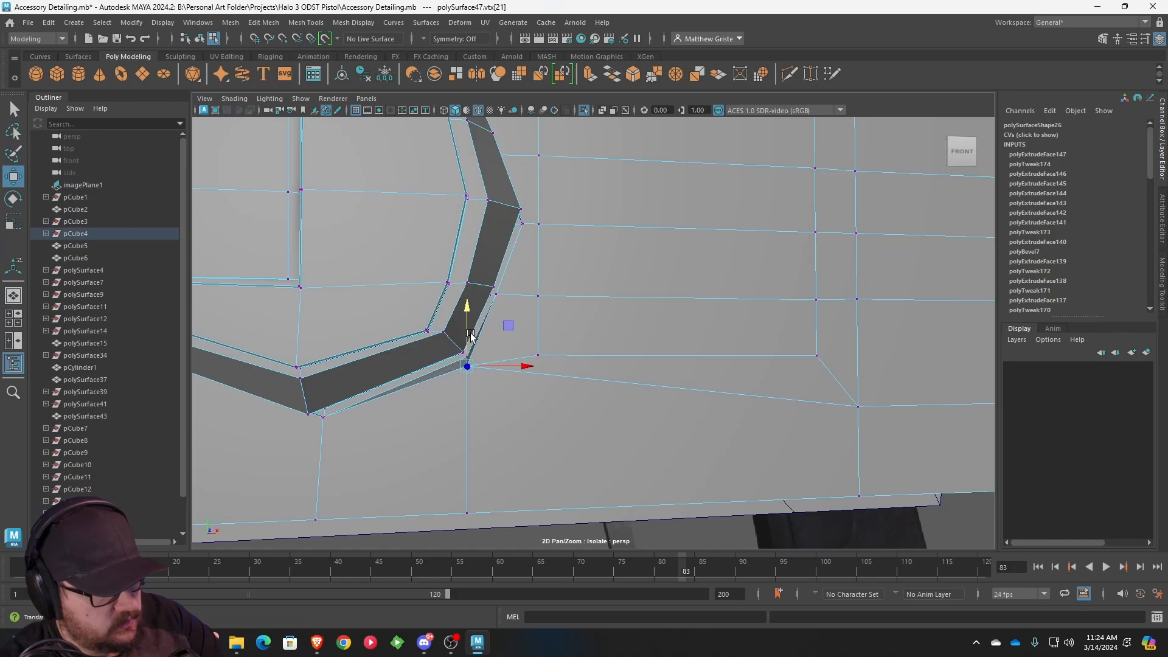
left_click_drag(652, 394, 627, 393, "alt")
scroll(623, 385, "down", 4)
left_click_drag(643, 318, 717, 238, "alt")
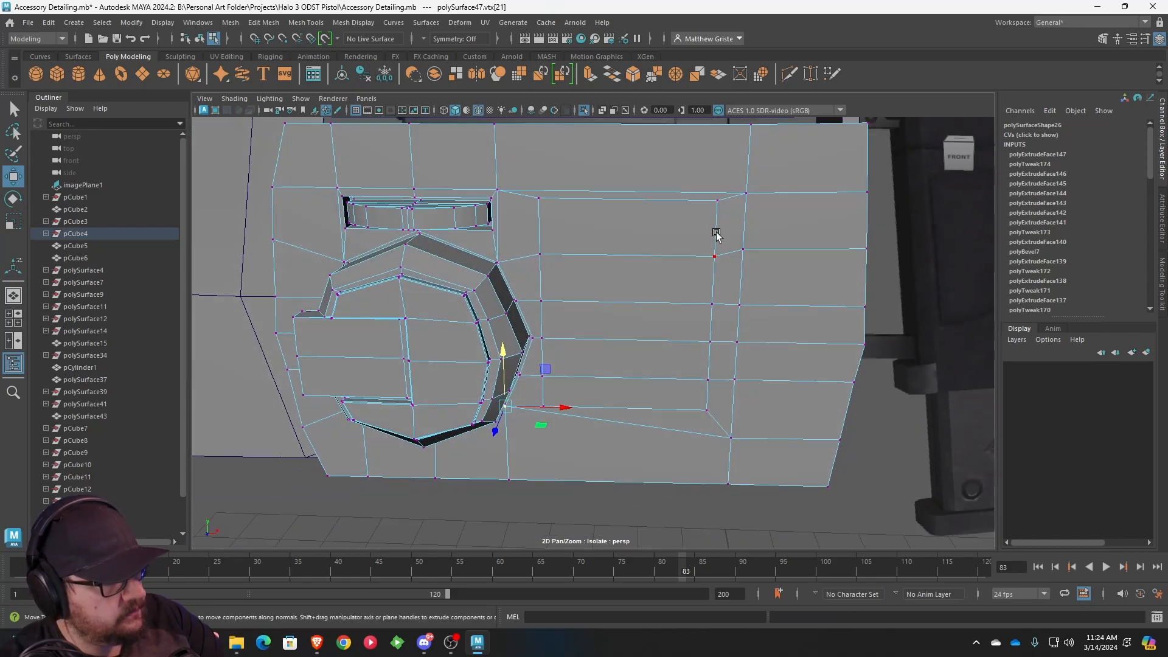
- Move the inset's far vertex column toward the dial to narrow the inset into a slim vertical strip
left_click_drag(710, 415, 716, 426)
left_click_drag(747, 337, 655, 332)
key("ctrl+z")
left_click_drag(694, 183, 730, 243, "shift")
left_click_drag(743, 307, 646, 318)
- Select the faces of the narrow strip beside the dial and extrude them inward with a local Z translation of -0.136
right_click_drag(592, 262, 590, 294)
left_click(558, 236)
left_click(556, 273, "shift")
left_click(558, 315, "shift")
left_click(563, 350, "shift")
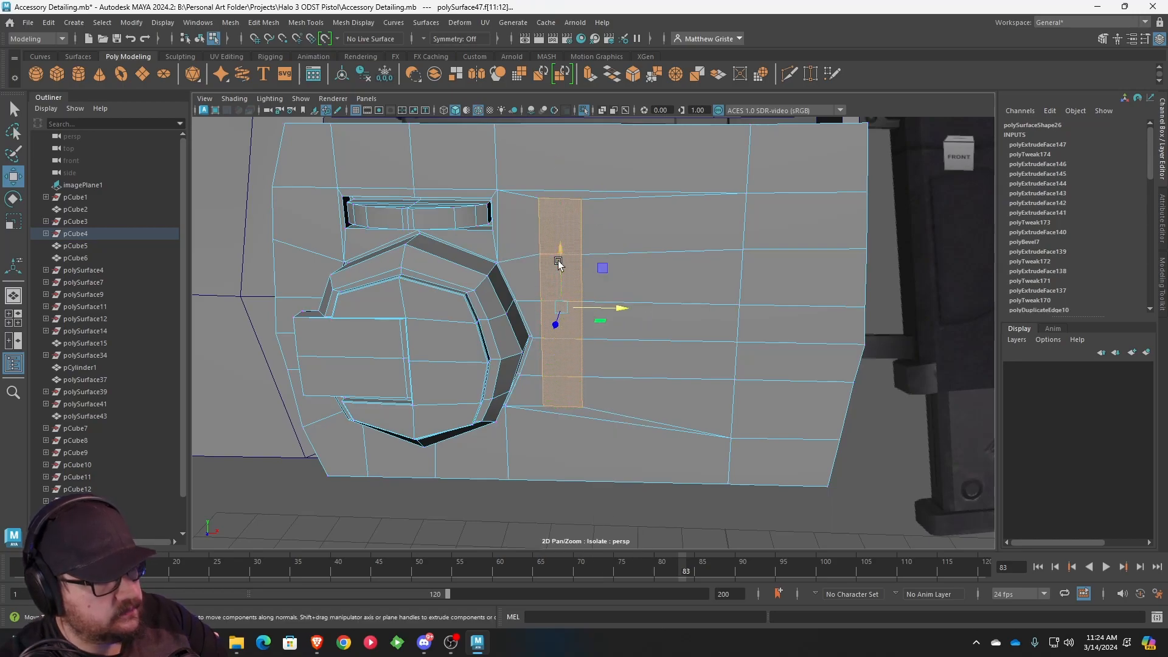
left_click_drag(563, 349, 600, 134, "alt")
key("ctrl+e")
left_click_drag(595, 244, 638, 315, "alt")
left_click_drag(624, 410, 590, 398)
left_click_drag(590, 397, 510, 368, "alt")
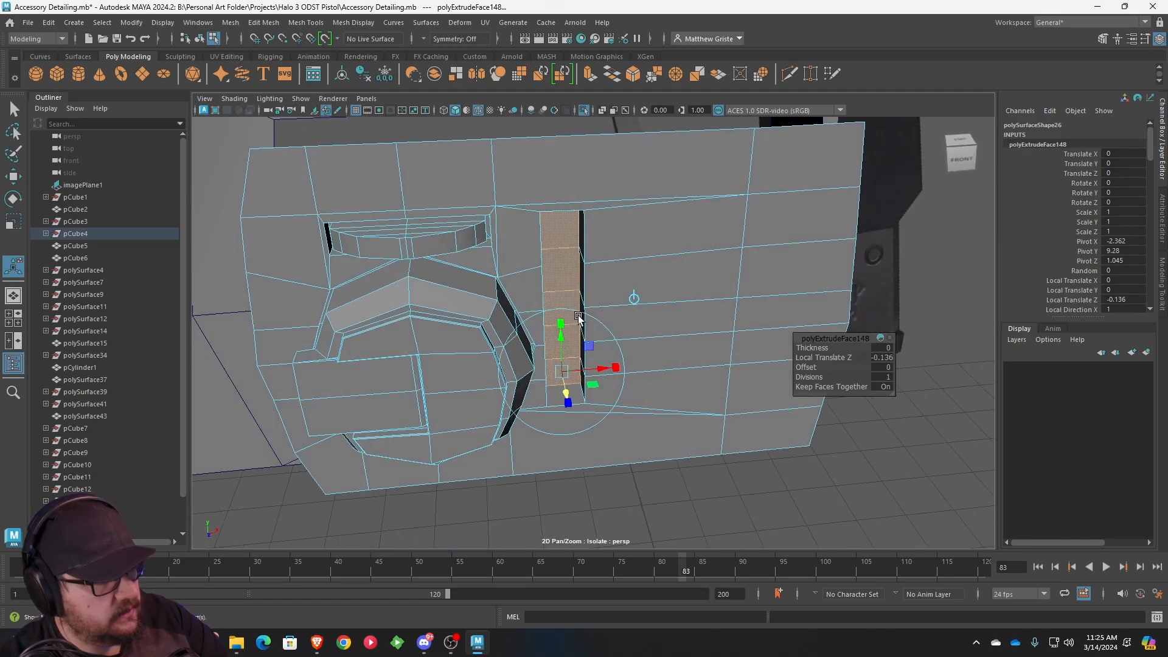
- Extrude a slightly smaller block from the floor of the narrow strip and raise it outward past the panel surface
scroll(548, 450, "up", 5)
key("ctrl+e")
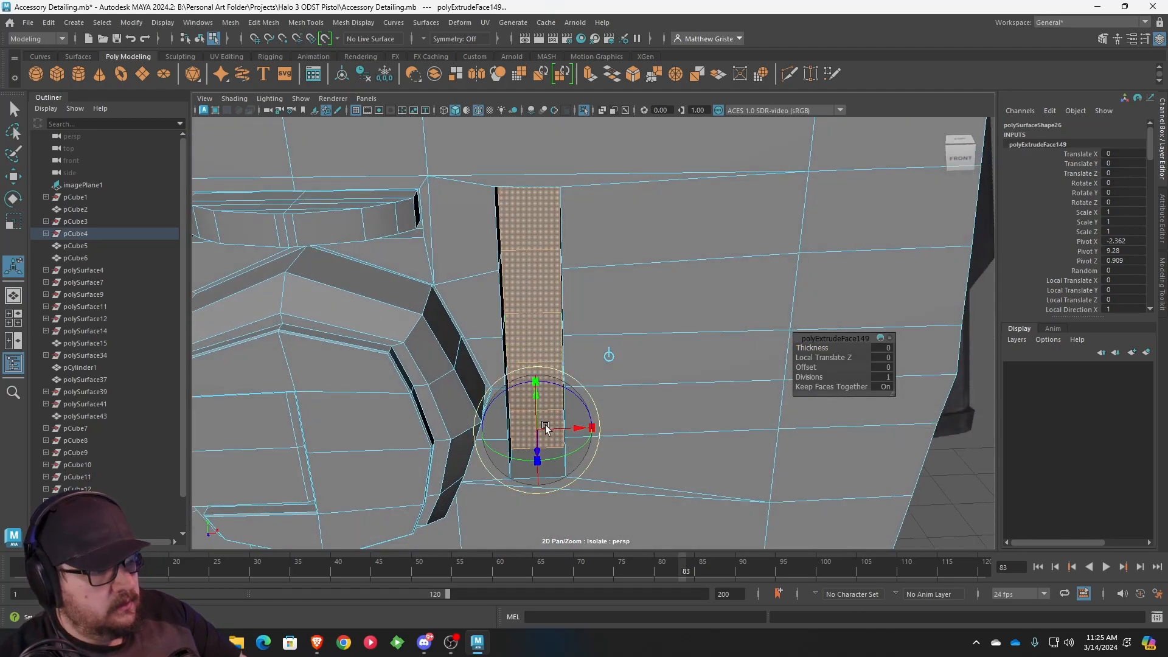
left_click(546, 425)
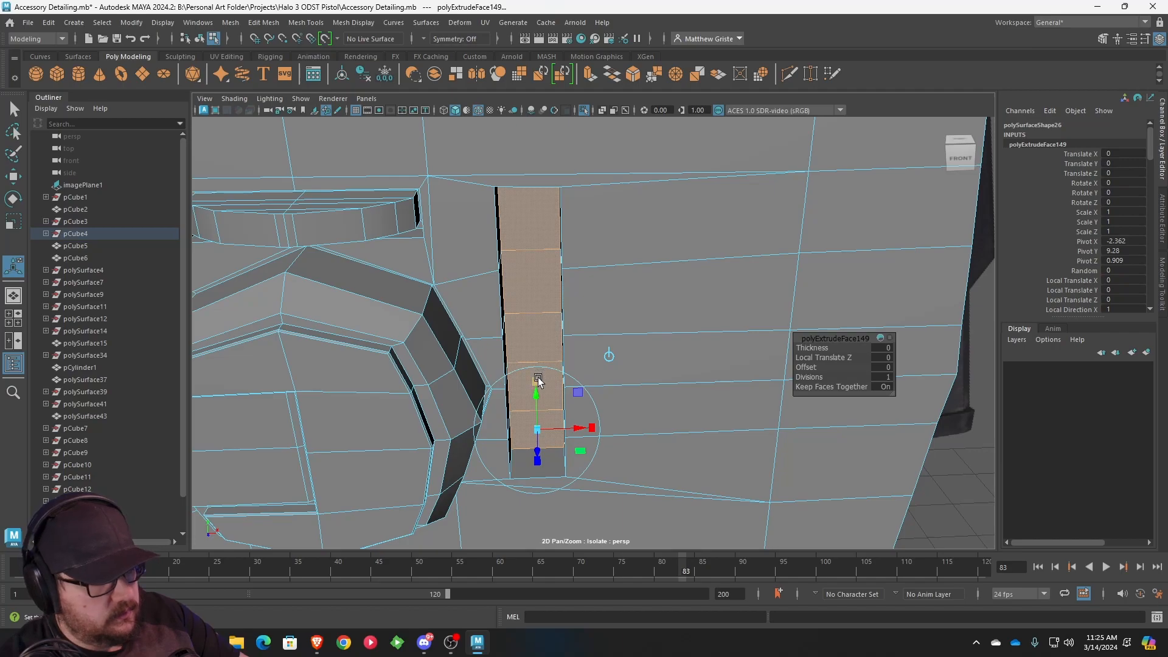
left_click_drag(540, 428, 485, 428)
key("ctrl+e")
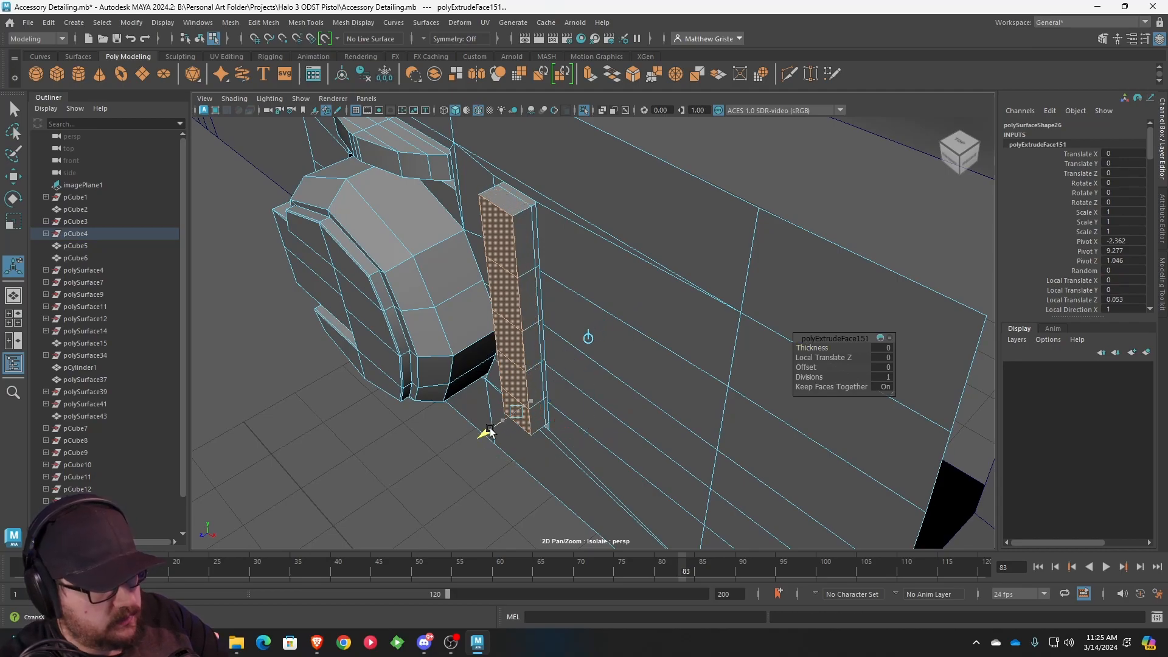
- Continue extruding the block's outer faces outward in progressively shorter stages to build a curved fin
mouse_move(514, 384)
left_mouse_down("alt")
mouse_move(508, 377)
mouse_move(513, 393)
left_mouse_up("alt")
key("ctrl+e")
left_click_drag(481, 434, 458, 438)
left_click_drag(495, 380, 418, 434)
key("ctrl+e")
left_click_drag(457, 376, 449, 524)
left_click_drag(419, 435, 400, 413)
- Extrude the fin's outer faces with a local Z translation of 0.077 and shorten them to round off the tip
key("ctrl+e")
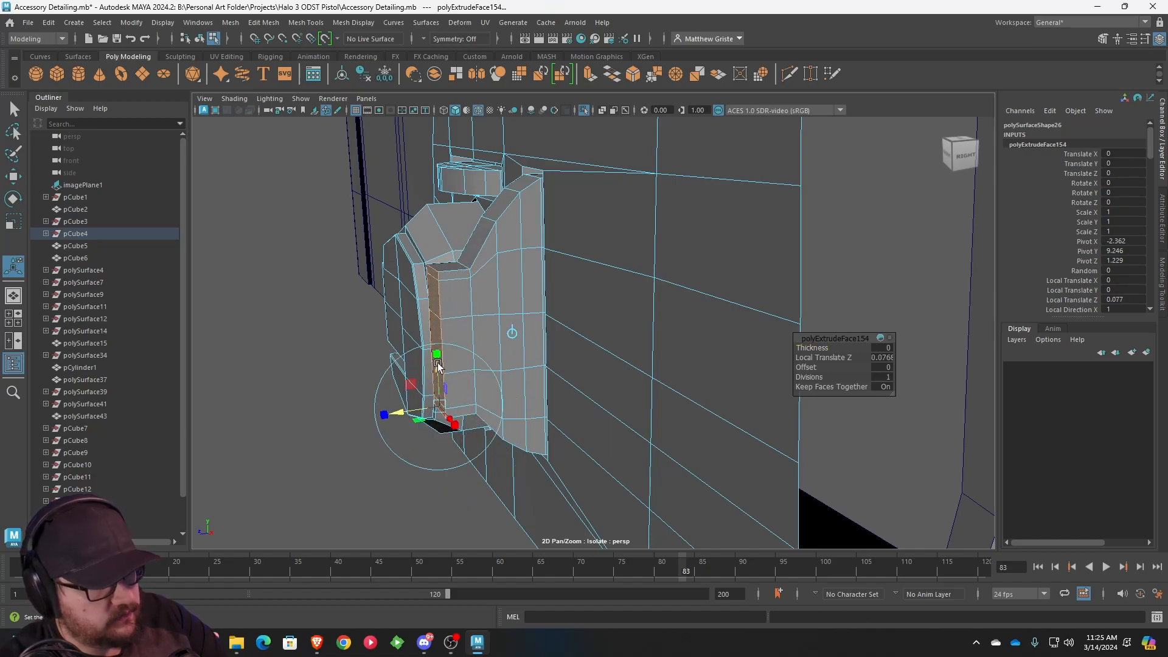
key("e")
key("r")
left_click_drag(435, 286, 408, 348)
key("w")
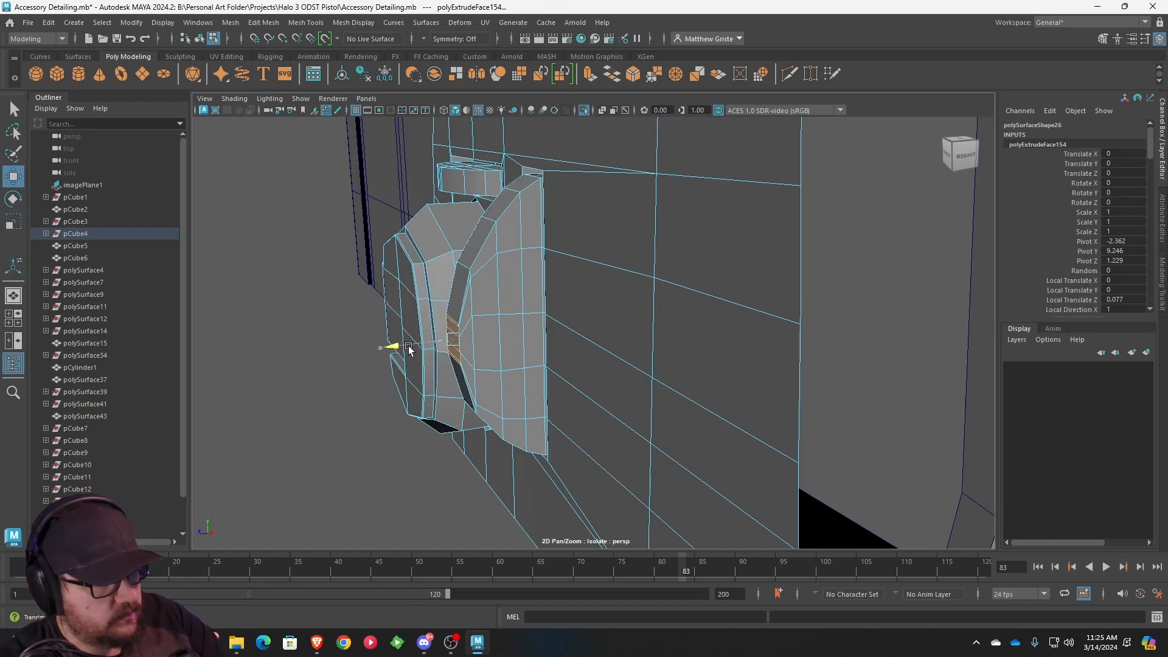
- Inspect the rear panel and its new fin in smooth preview from several angles
right_click_drag(511, 280, 546, 260)
scroll(403, 365, "down", 5)
left_click(403, 365)
left_click_drag(402, 365, 610, 288, "alt")
left_click(598, 367)
scroll(597, 366, "up", 3)
key("3")
scroll(598, 368, "down", 3)
scroll(589, 329, "up", 5)
key("1")
scroll(608, 322, "down", 3)
- Insert support edge loops near the upper end of the vertical fin and its slot
scroll(573, 386, "up", 8)
left_click_drag(574, 385, 594, 313, "alt")
scroll(594, 312, "up", 3)
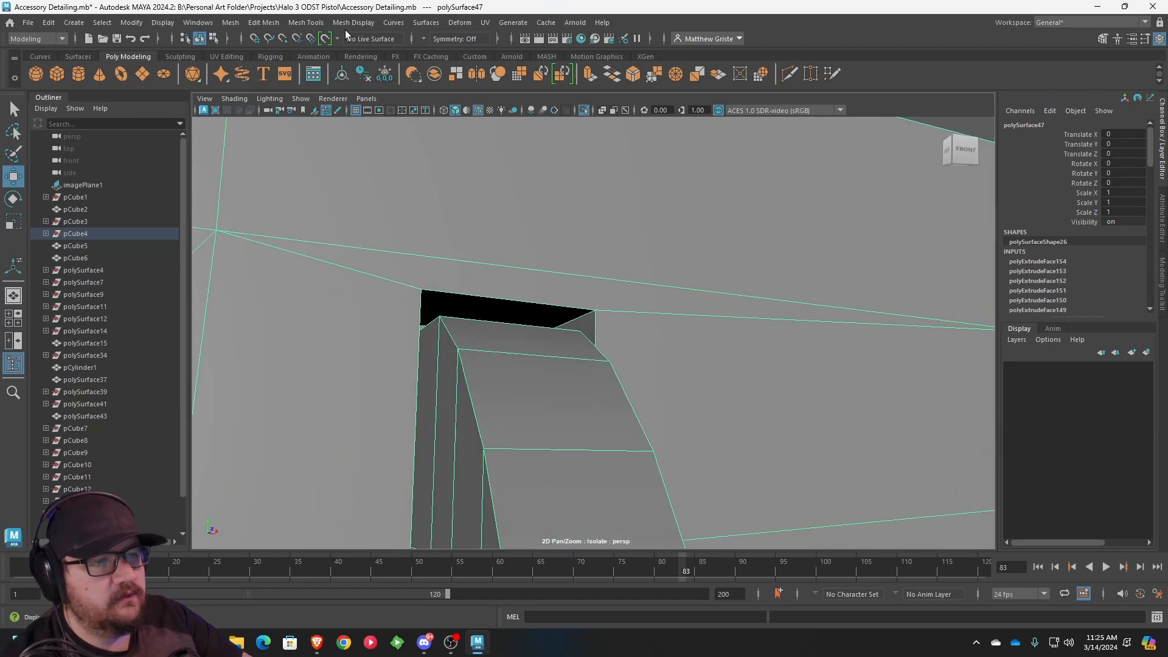
left_click(322, 22)
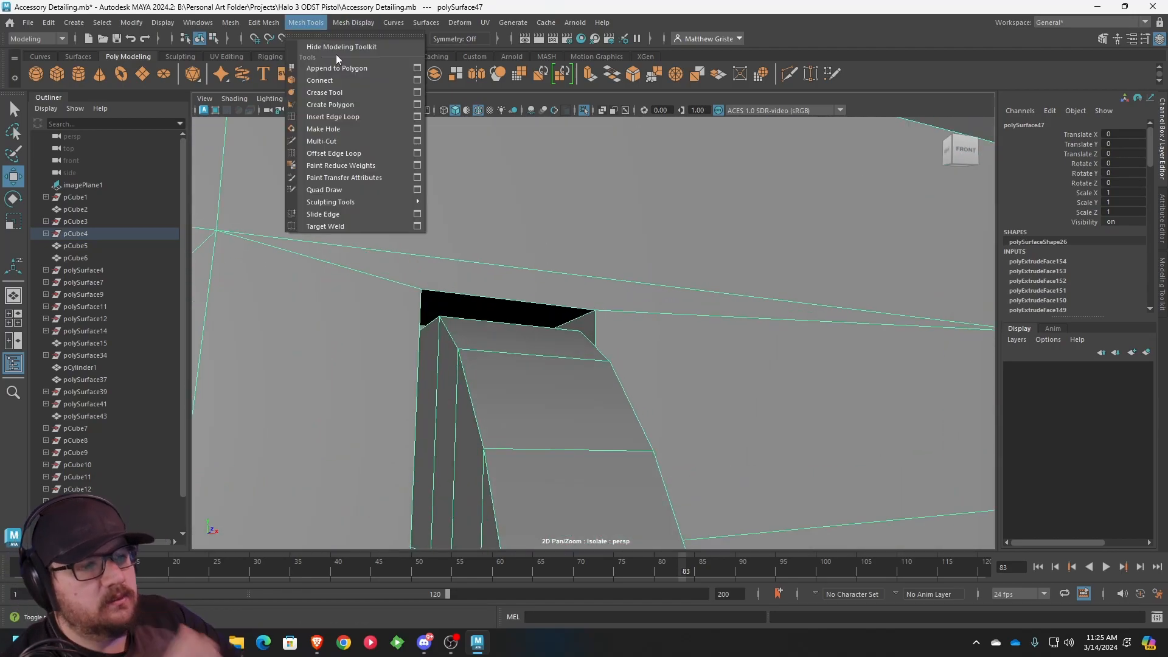
left_click(363, 111)
mouse_move(572, 326)
left_mouse_down()
mouse_move(598, 316)
mouse_move(438, 338)
mouse_move(521, 346)
mouse_move(472, 383)
mouse_move(575, 314)
left_mouse_up()
left_click(545, 336)
scroll(566, 316, "down", 5)
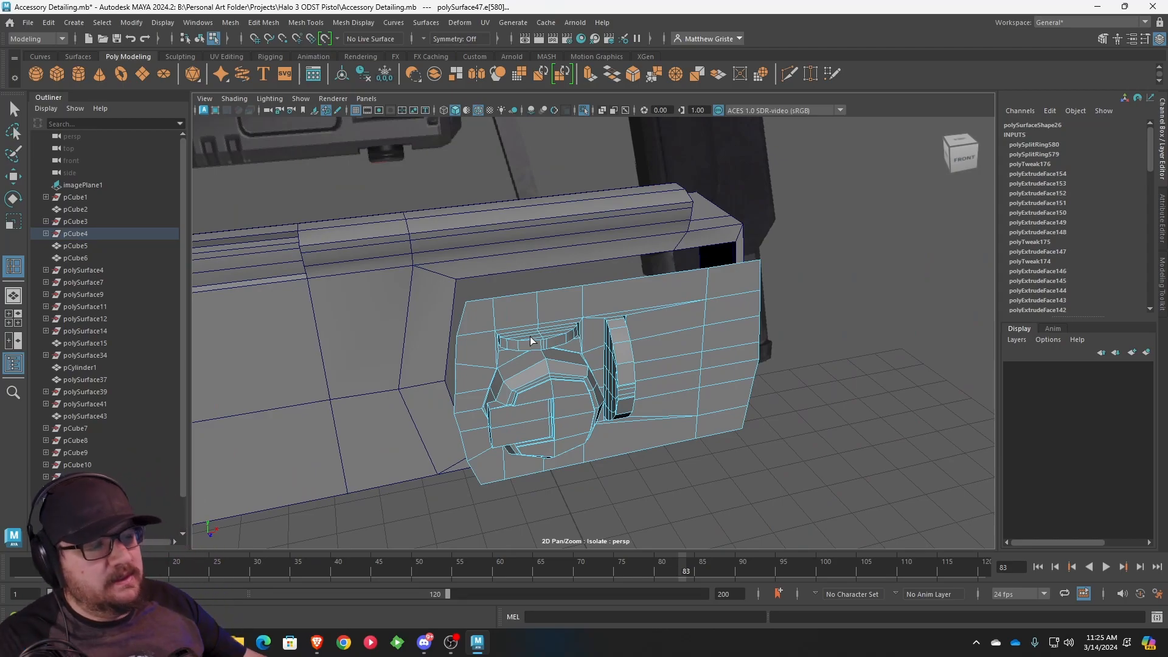
- Insert support edge loops along the vertical fin's side edges inside its slot
left_click_drag(530, 341, 500, 363, "alt")
scroll(581, 339, "up", 5)
scroll(578, 338, "up", 5)
left_click_drag(582, 339, 485, 339, "alt")
middle_click_drag(485, 339, 647, 321, "alt")
left_click_drag(648, 321, 524, 339, "alt")
scroll(560, 342, "up", 8)
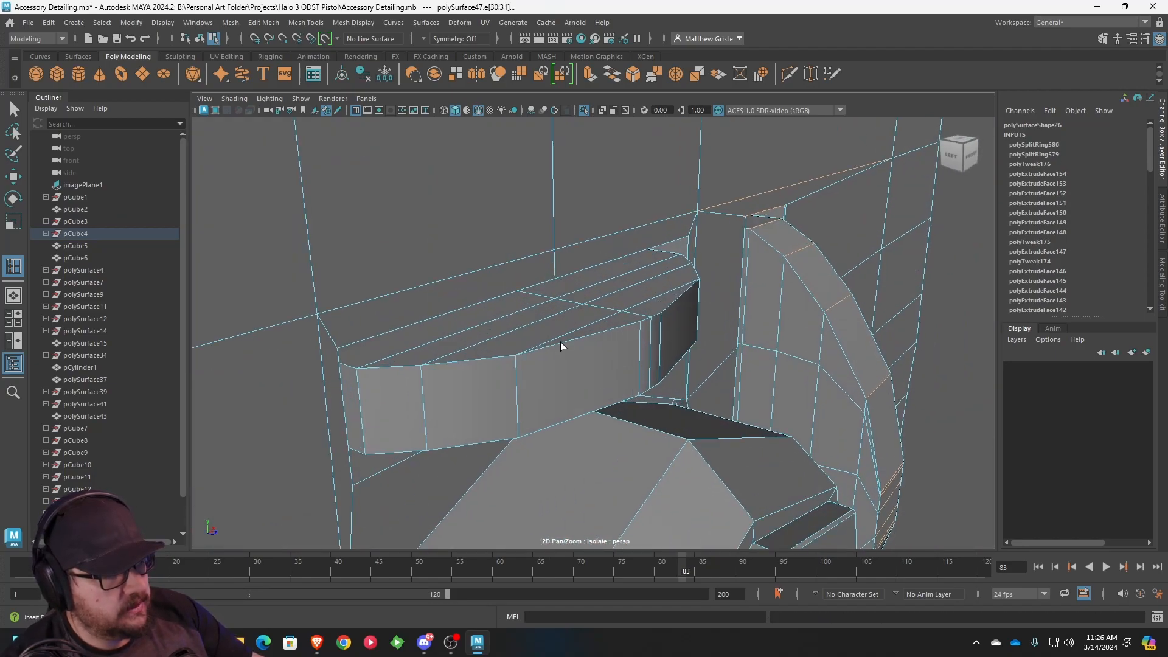
mouse_move(523, 342)
middle_mouse_down("alt")
mouse_move(630, 314)
mouse_move(517, 335)
middle_mouse_up("alt")
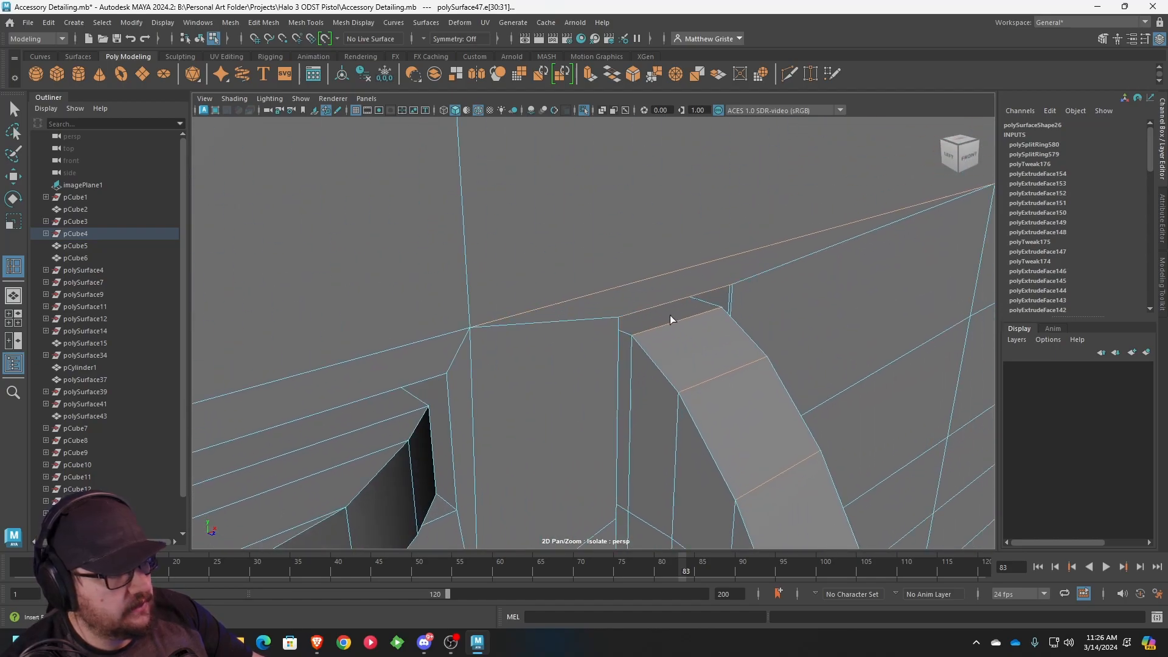
left_click(714, 308)
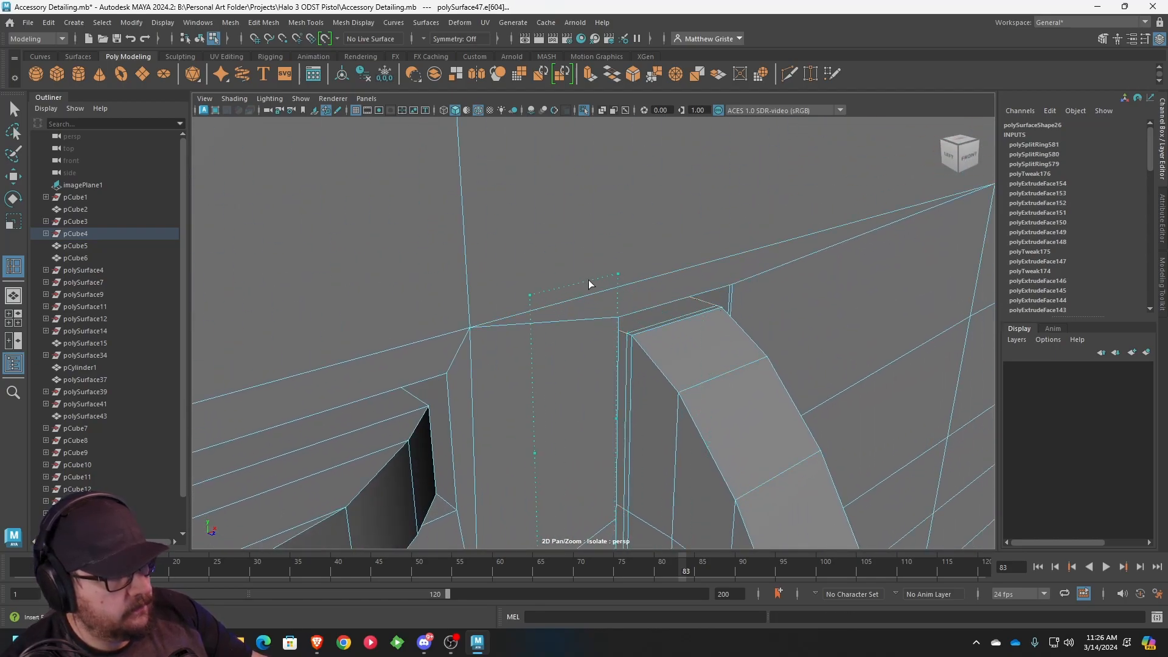
left_click(596, 292)
- Insert support edge loops around the horizontal slot above the dial and along the strip separating it from the vertical slot
left_click_drag(599, 293, 430, 346, "alt")
left_click(441, 341)
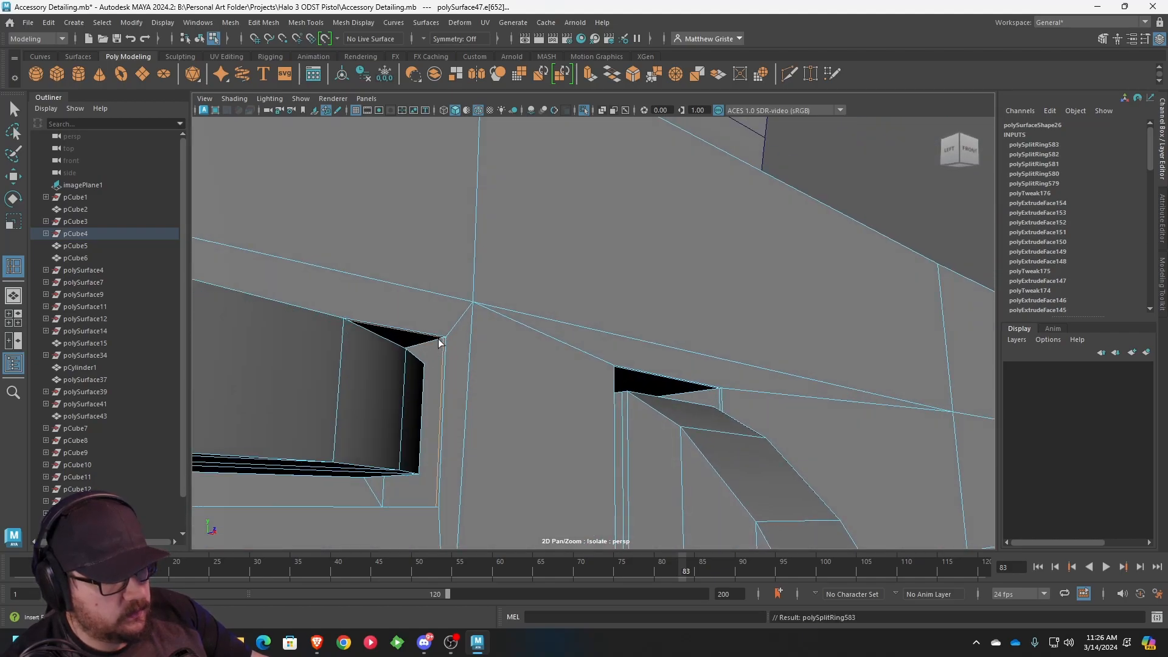
left_click(414, 359)
left_click_drag(415, 359, 407, 388, "alt")
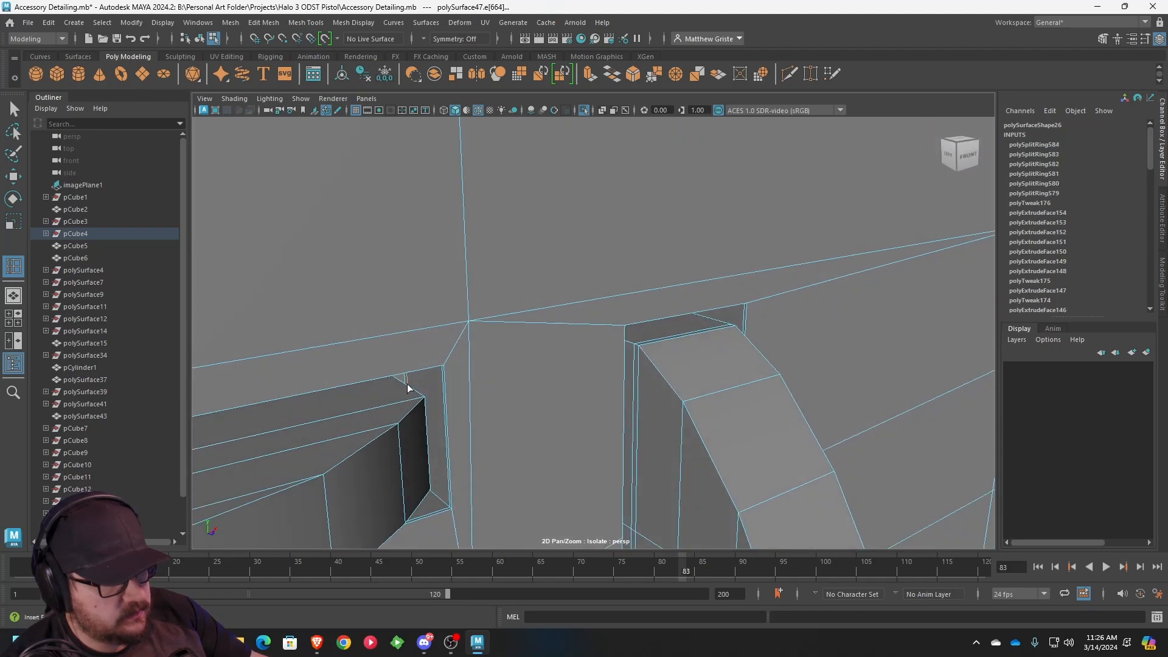
left_click(387, 376)
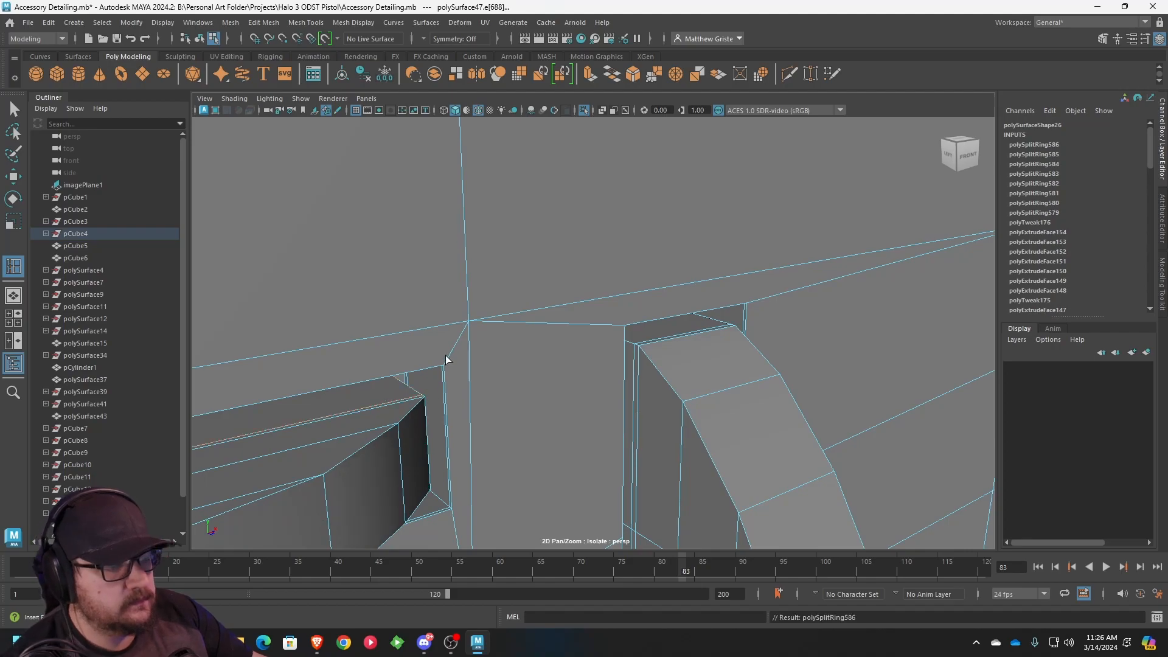
left_click(465, 328)
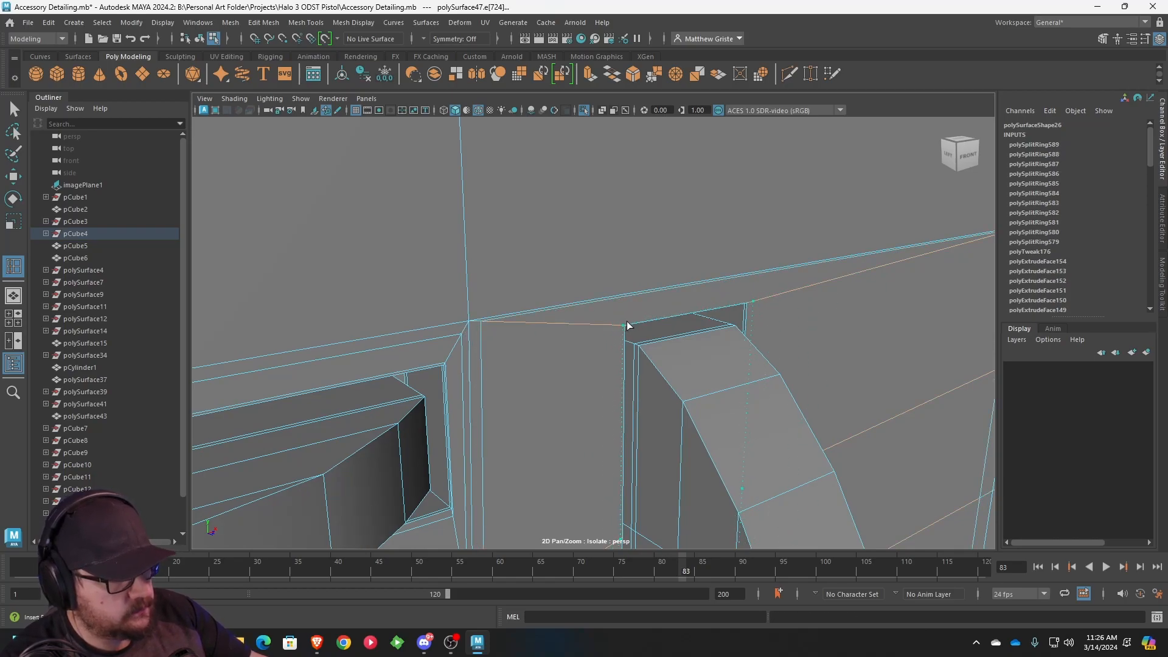
- Examine the rear panel's slots and tabs in smooth preview, comparing them with the unsmoothed mesh
key("3")
scroll(626, 321, "down", 8)
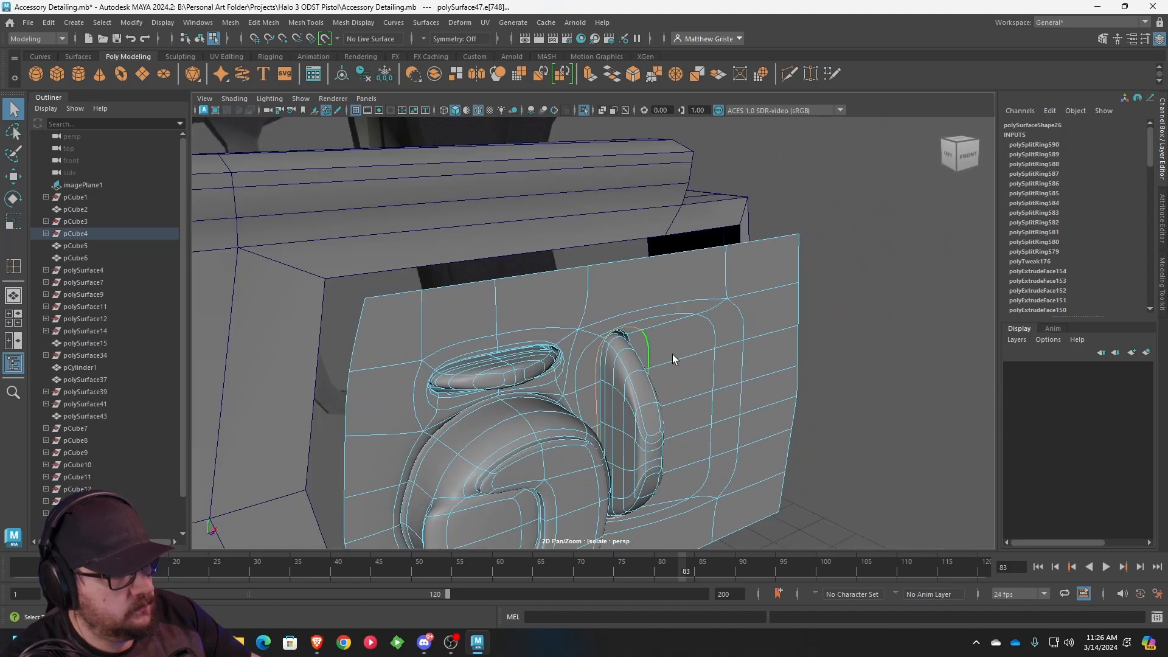
left_click_drag(673, 354, 622, 352, "alt")
right_click_drag(669, 338, 716, 266)
left_click(906, 268)
scroll(908, 268, "down", 5)
left_click_drag(909, 270, 640, 411, "alt")
left_click(654, 391)
key("1")
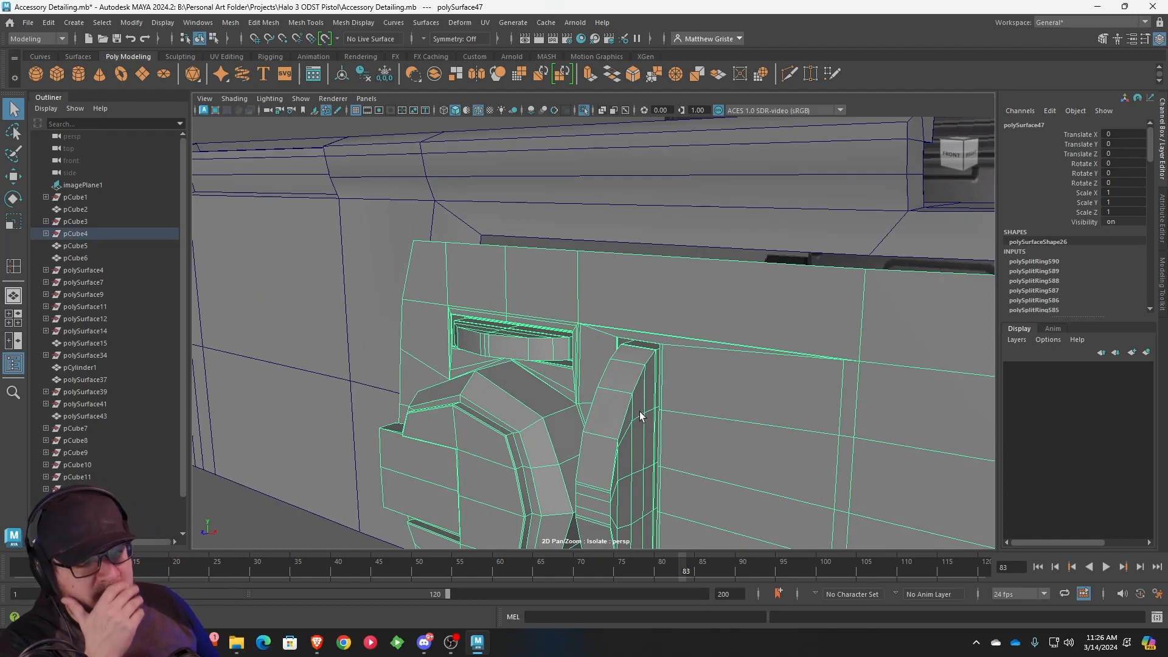
key("3")
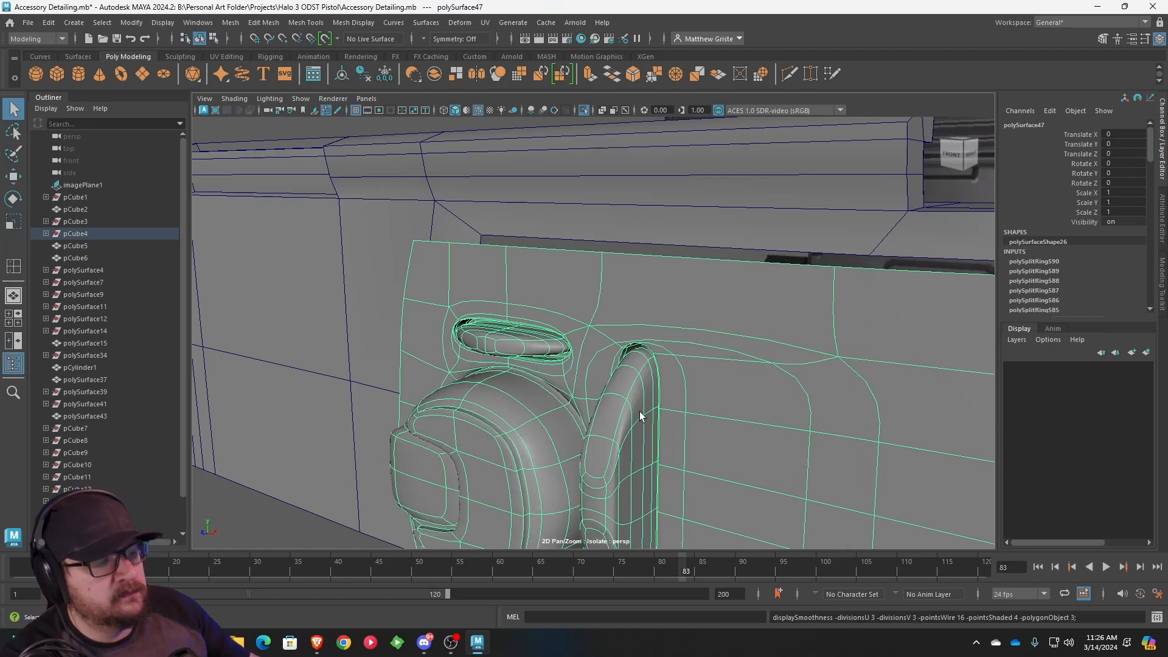
left_click_drag(479, 352, 571, 347, "alt")
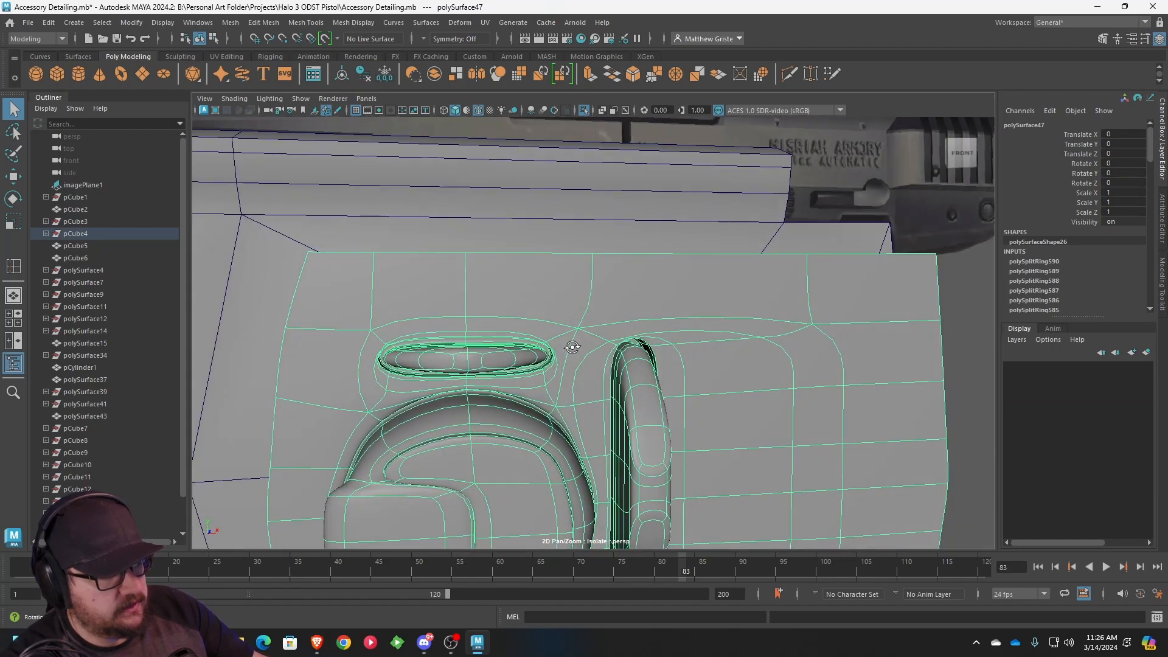
scroll(642, 401, "up", 5)
key("1")
- Insert further edge loops across the vertical fin and horizontal tab to sharpen their smoothed edges
left_click_drag(642, 401, 748, 346, "alt")
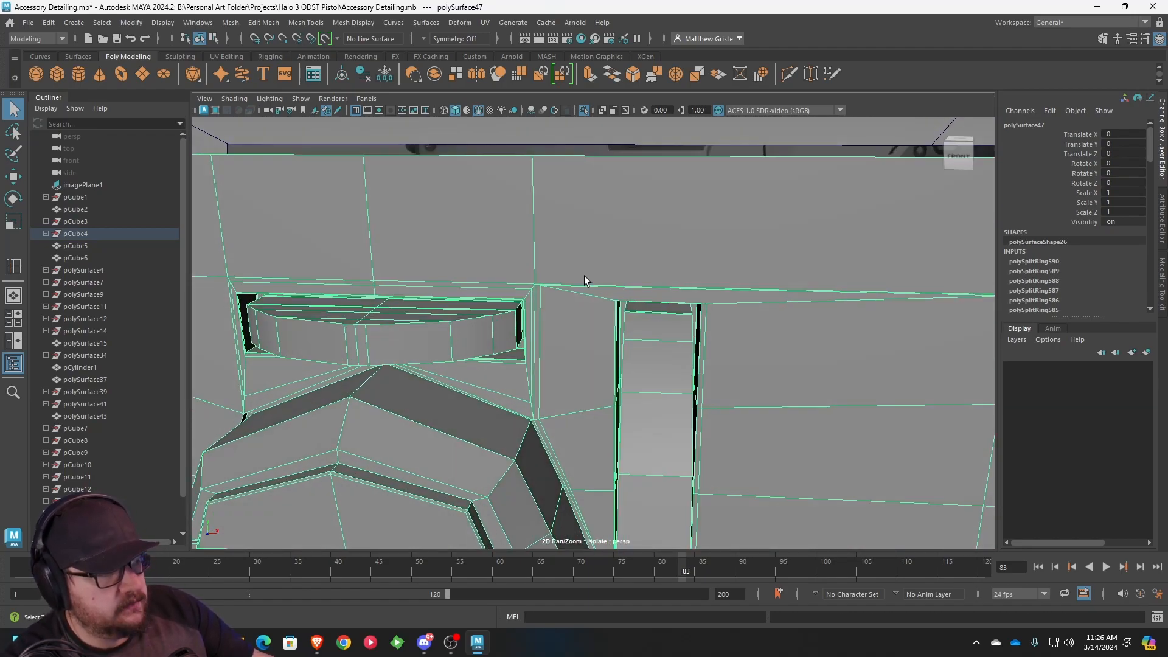
left_click(311, 23)
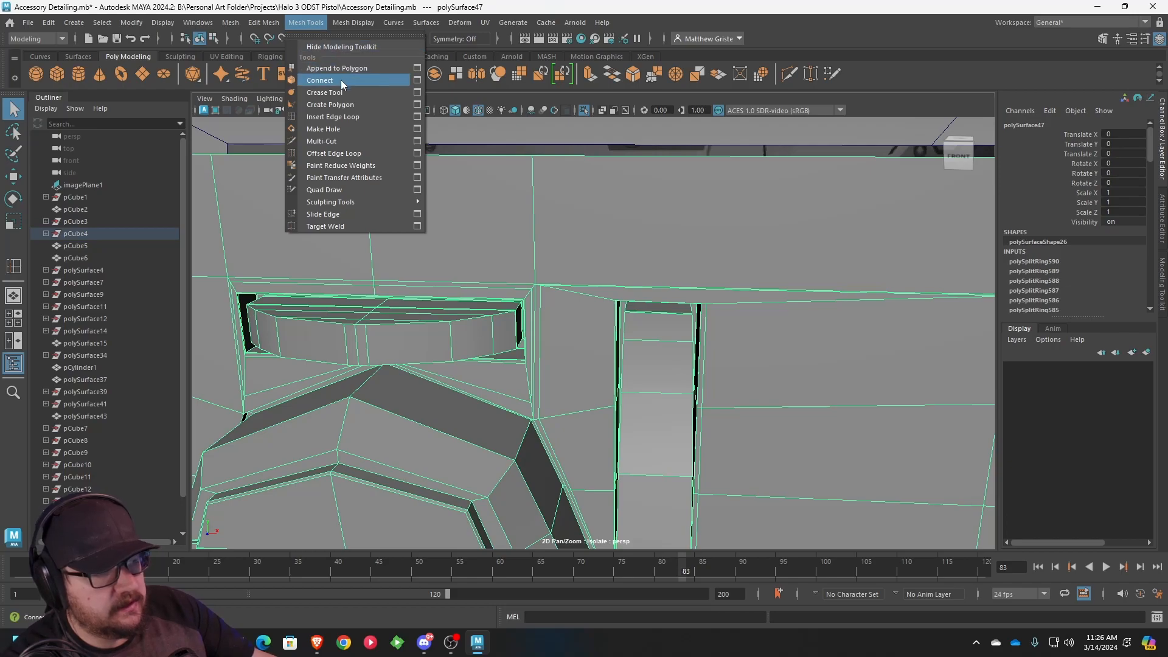
left_click(341, 117)
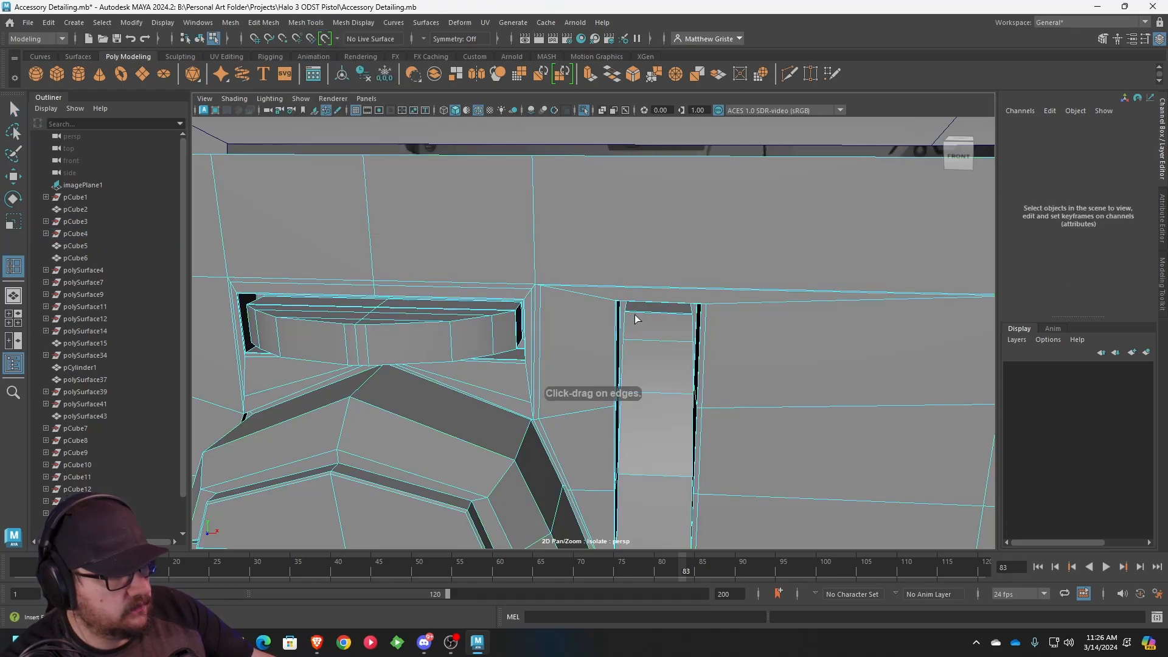
left_click_drag(629, 312, 652, 315)
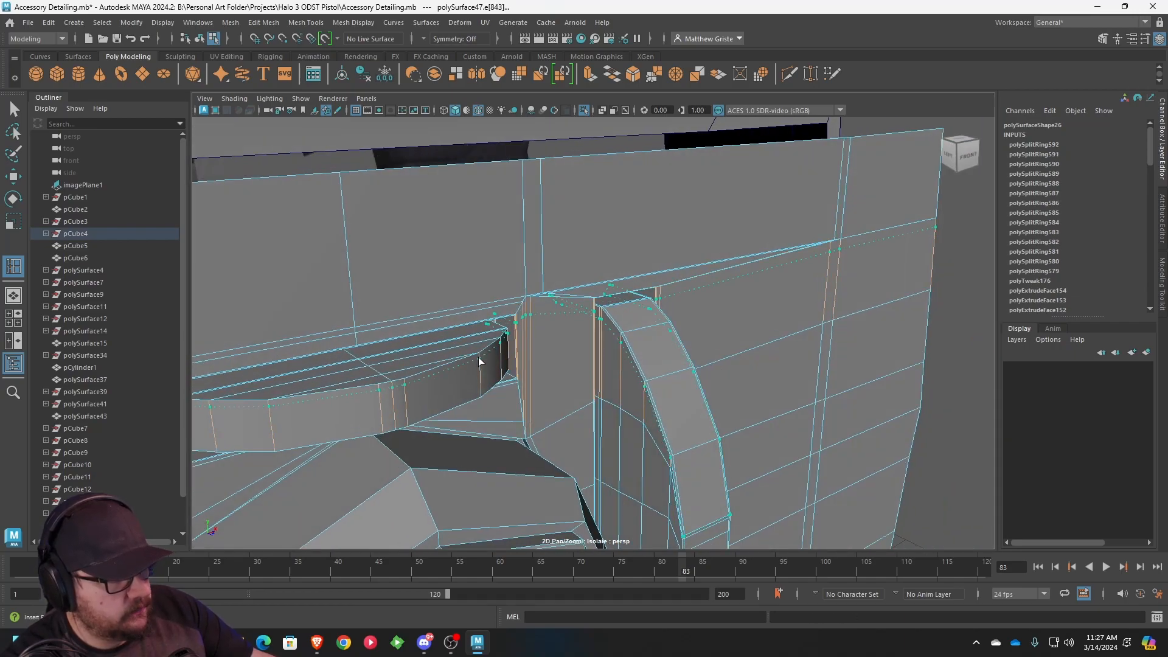
left_click_drag(479, 357, 539, 394)
scroll(505, 386, "down", 2)
key("q")
key("3")
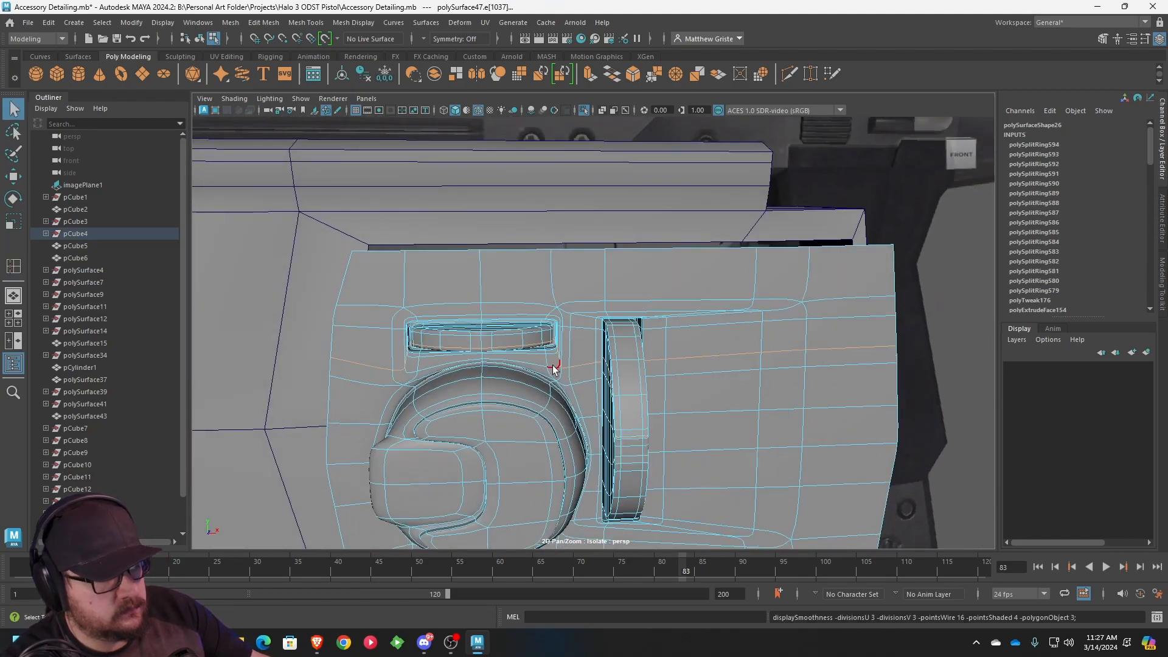
scroll(575, 371, "down", 4)
right_click_drag(625, 360, 689, 245)
left_click(915, 301)
left_click_drag(915, 301, 874, 335, "alt")
- Add two more support edge loops to the rear panel near its slots
left_click(536, 412)
left_click_drag(536, 412, 622, 345, "alt")
key("g")
left_click_drag(566, 293, 539, 300)
left_click(600, 302)
- Insert support edge loops on the panel between the dial's peak and the horizontal slot, one tight against the dial's outer base
left_click_drag(730, 389, 582, 366, "alt")
middle_click_drag(539, 345, 654, 332, "alt")
scroll(617, 387, "up", 5)
scroll(653, 332, "up", 4)
left_click_drag(654, 332, 920, 260, "alt")
middle_click_drag(920, 259, 770, 325, "alt")
scroll(771, 325, "up", 4)
scroll(770, 324, "down", 3)
scroll(711, 418, "up", 2)
scroll(710, 418, "down", 1)
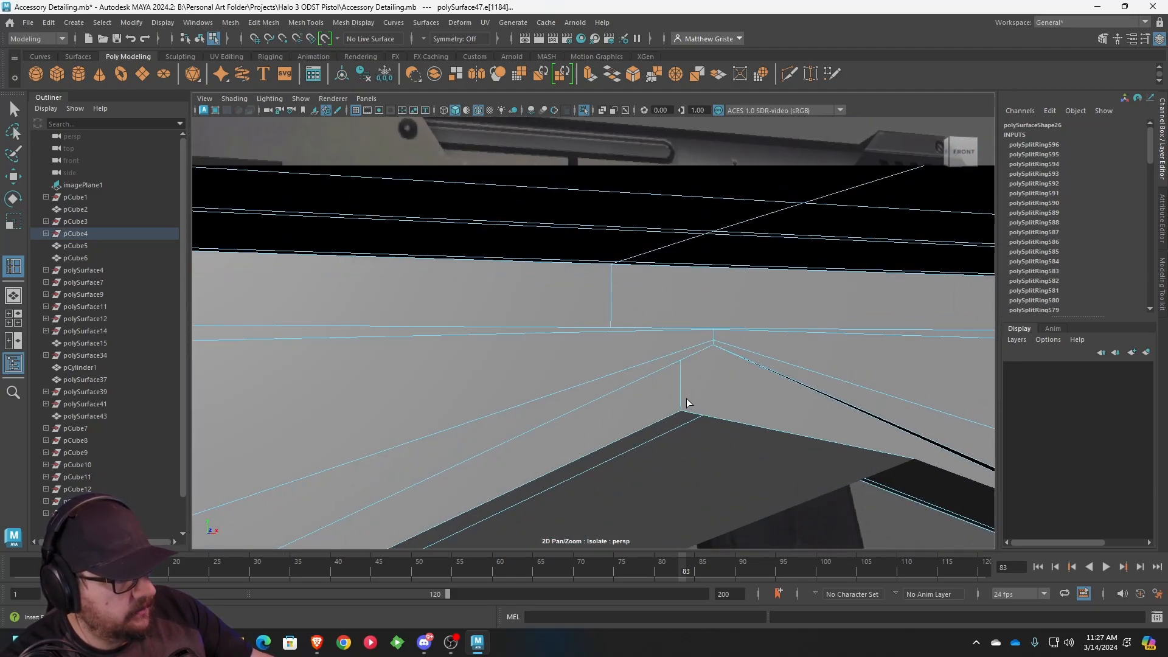
left_click(680, 403)
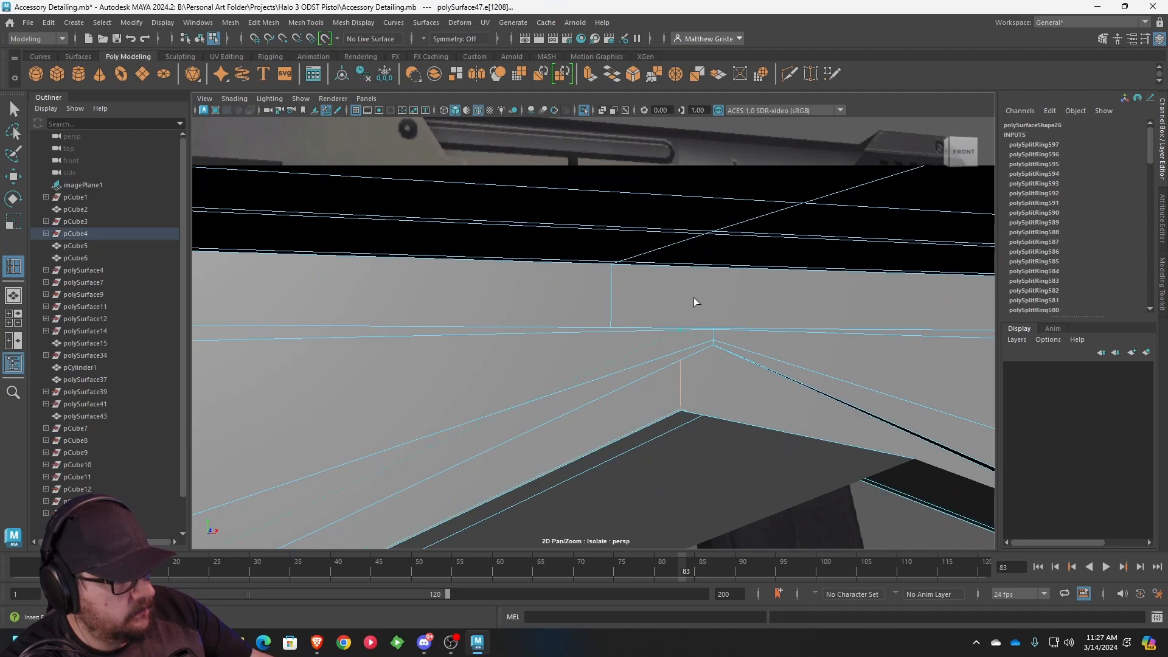
left_click(685, 331)
- Examine the smoothed rear panel around the dial and slots, and compare the whole accessory with the reference image
left_click_drag(685, 331, 707, 272, "alt")
middle_click_drag(707, 271, 683, 359, "alt")
right_click_drag(684, 359, 697, 283, "alt")
left_click_drag(697, 284, 772, 320, "alt")
right_click_drag(771, 320, 747, 365, "alt")
left_click_drag(747, 365, 694, 417, "alt")
right_click_drag(694, 417, 709, 304, "alt")
left_click_drag(709, 305, 654, 286, "alt")
middle_click_drag(654, 286, 656, 320, "alt")
left_click_drag(657, 320, 733, 249, "alt")
right_click_drag(732, 248, 700, 289, "alt")
left_click_drag(700, 289, 643, 384, "alt")
key("q")
key("3")
scroll(686, 353, "down", 3)
right_click_drag(639, 280, 705, 264)
scroll(819, 323, "down", 3)
left_click(820, 323)
scroll(843, 333, "down", 5)
left_click_drag(844, 334, 760, 345, "alt")
left_click(610, 473)
left_click_drag(610, 474, 684, 459, "alt")
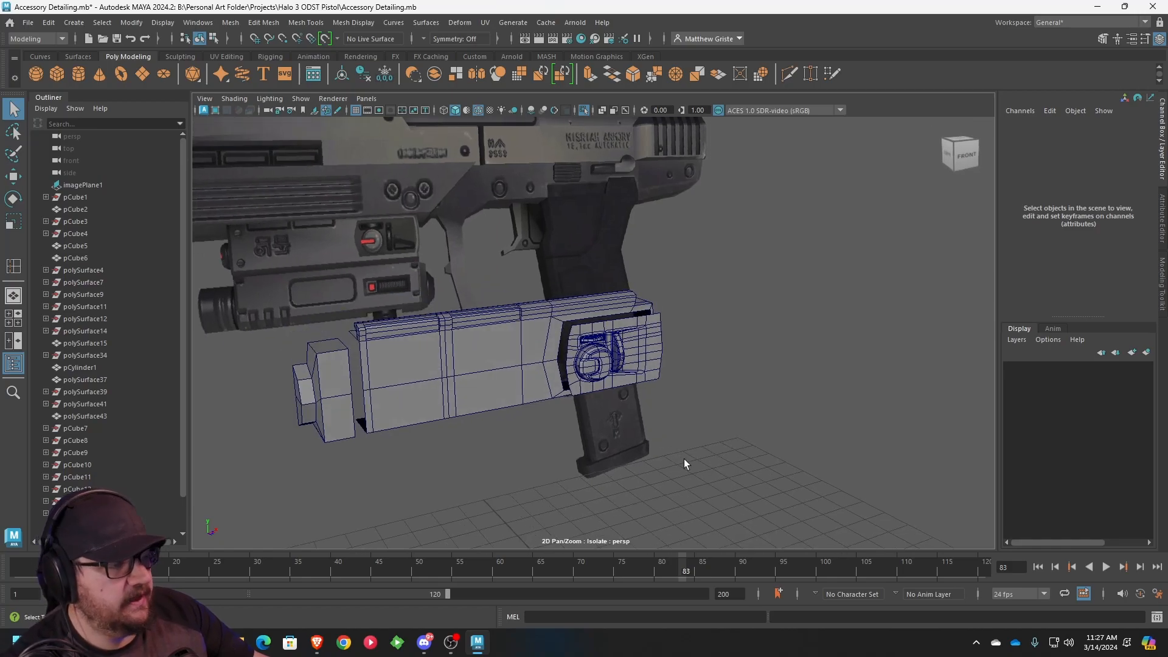
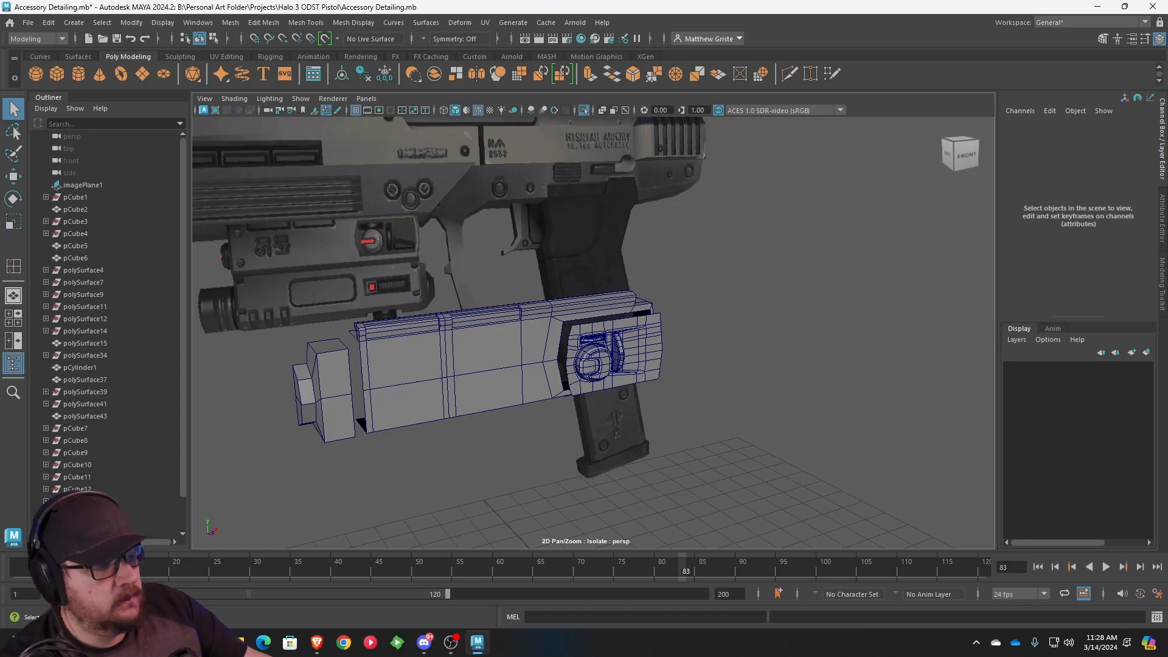
- Mirror the accessory's main body across its bounding box on the Z axis in the negative direction, merging the border
left_click_drag(530, 467, 596, 440, "alt")
left_click_drag(483, 407, 460, 263, "alt")
left_click(520, 385)
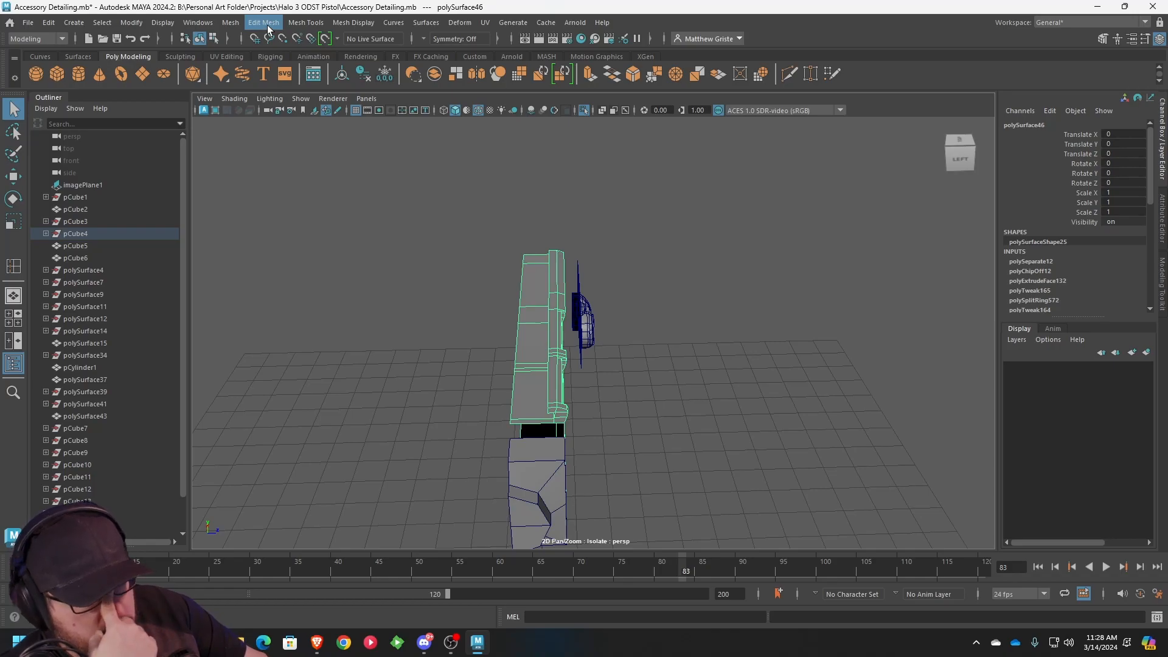
left_click(237, 23)
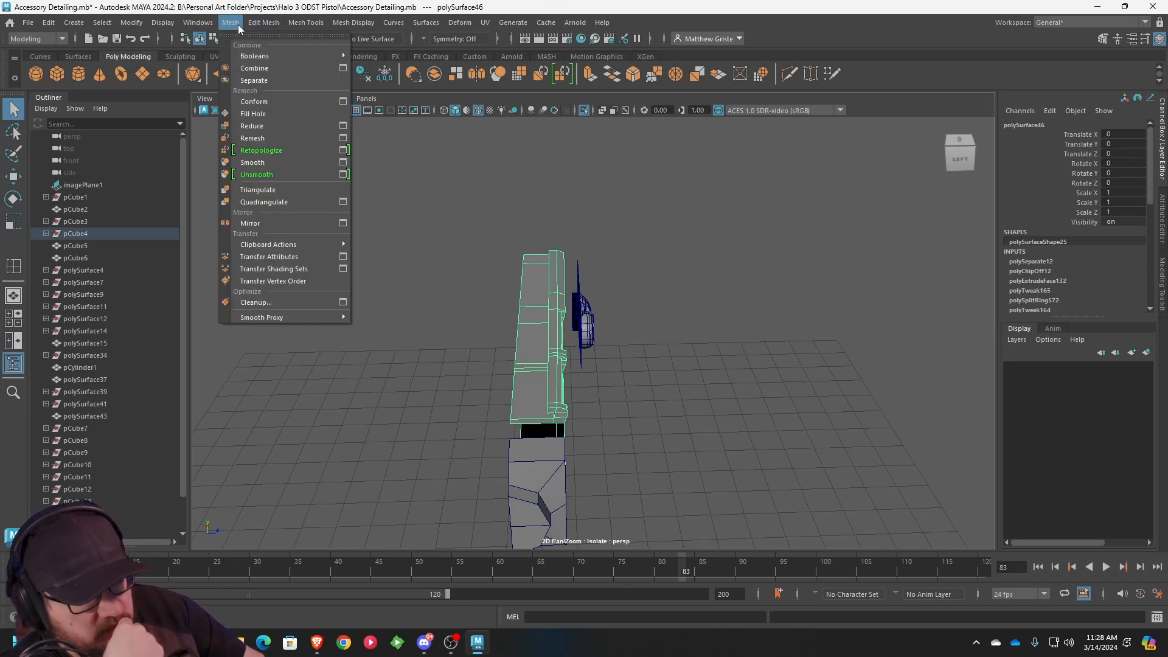
left_click(287, 220)
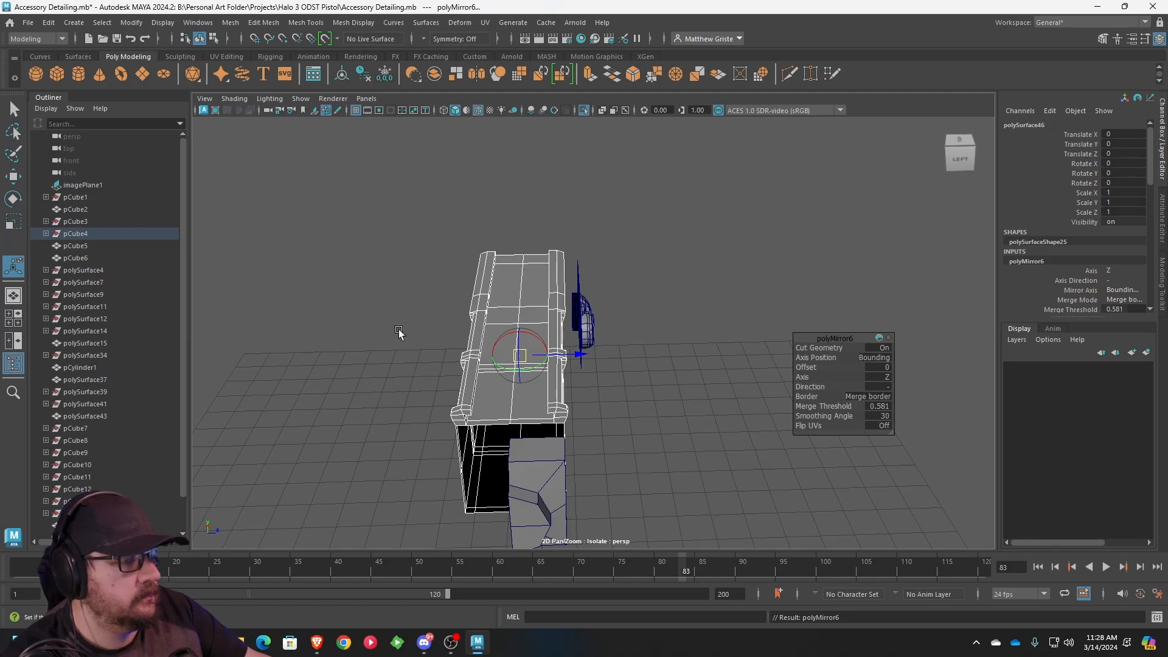
left_click(643, 478)
- Bridge the upper and lower border edges of the panel opening on the mirrored body's back side
left_click_drag(644, 477, 826, 344, "alt")
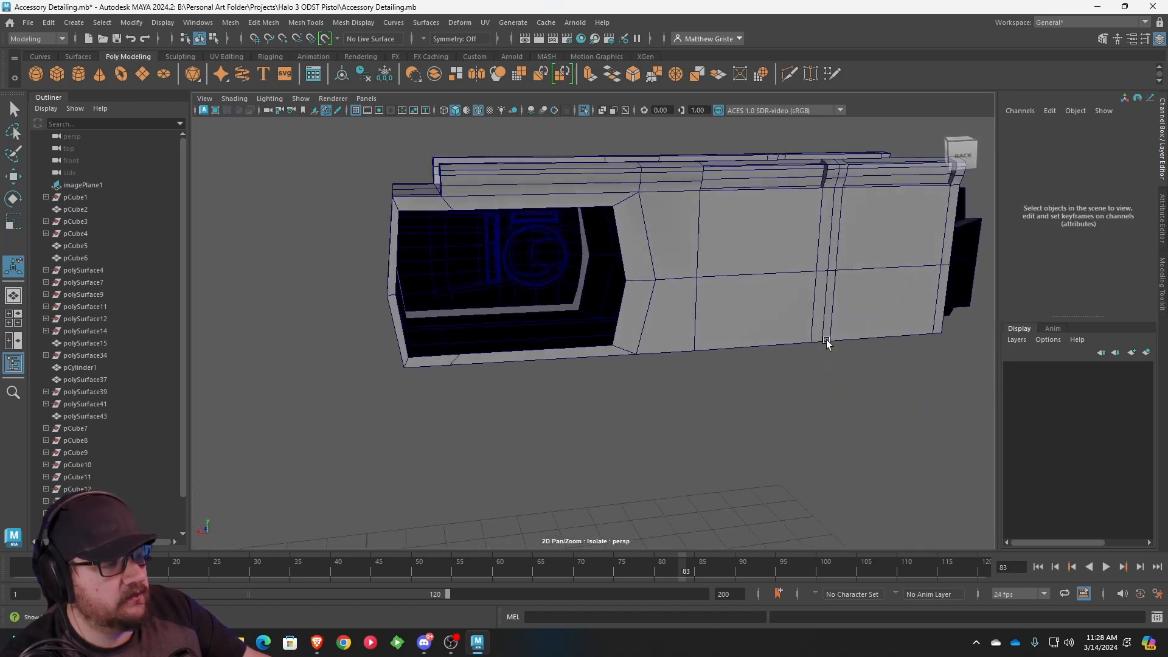
left_click_drag(709, 278, 535, 280, "alt")
right_click_drag(536, 279, 536, 248)
right_click_drag(579, 280, 572, 248)
left_click_drag(700, 292, 730, 286, "alt")
left_click(662, 250)
left_click(648, 241)
right_click_drag(679, 348, 725, 266)
right_click_drag(699, 313, 621, 348)
right_click_drag(616, 292, 615, 250)
left_click(614, 390)
left_click(605, 247)
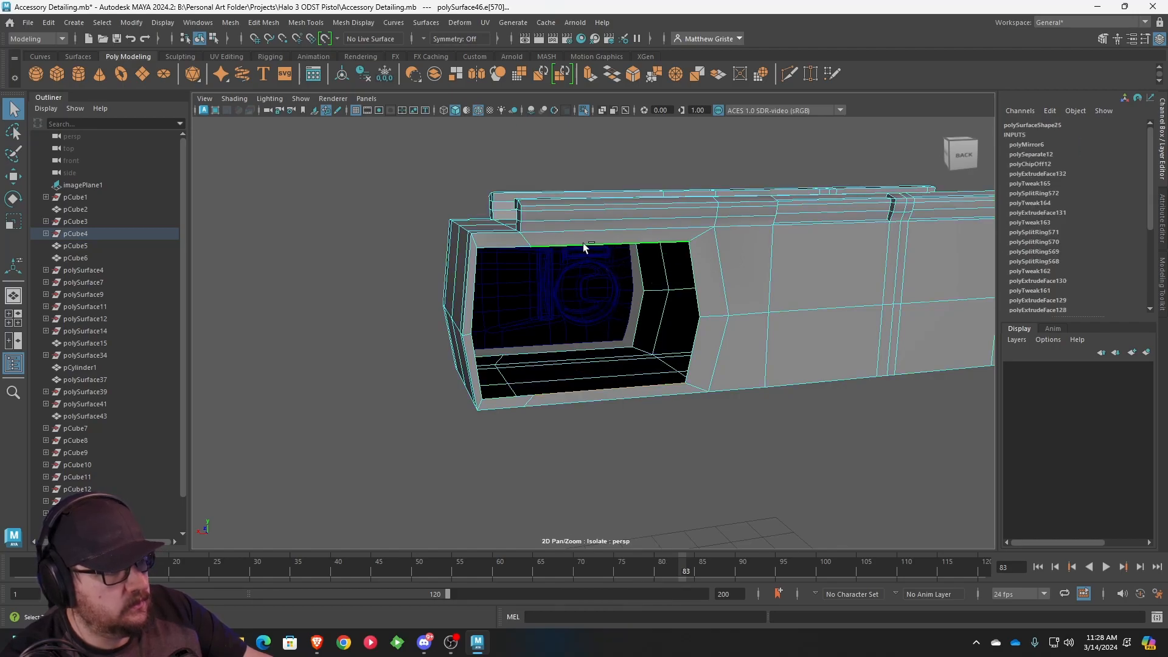
left_click(513, 397)
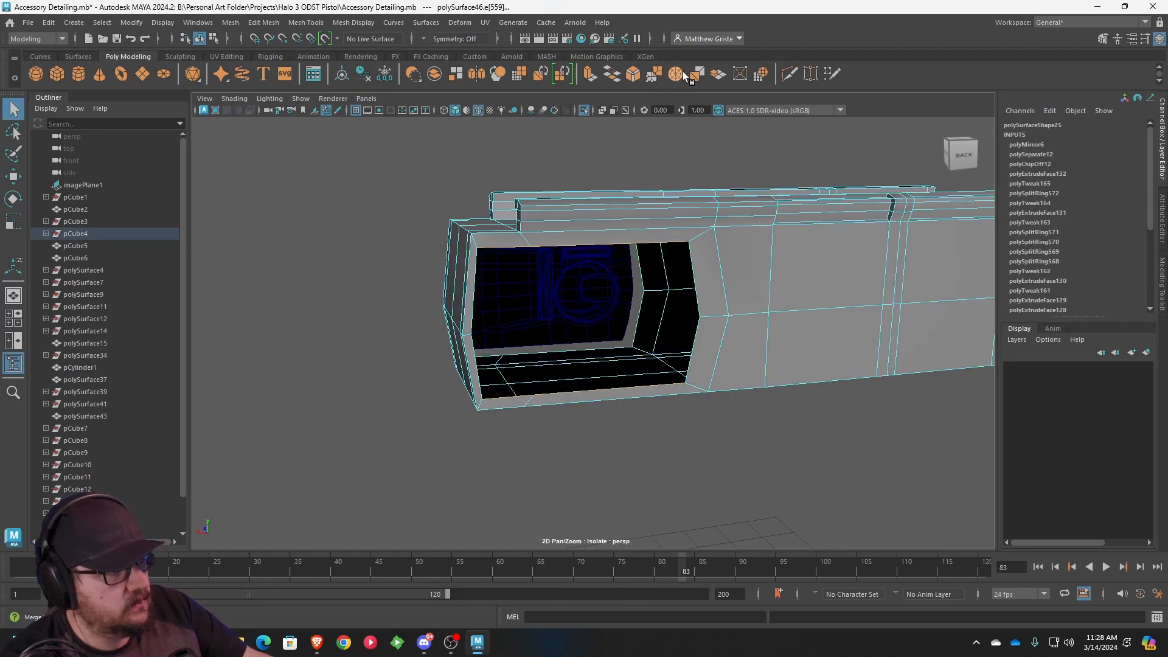
key("g")
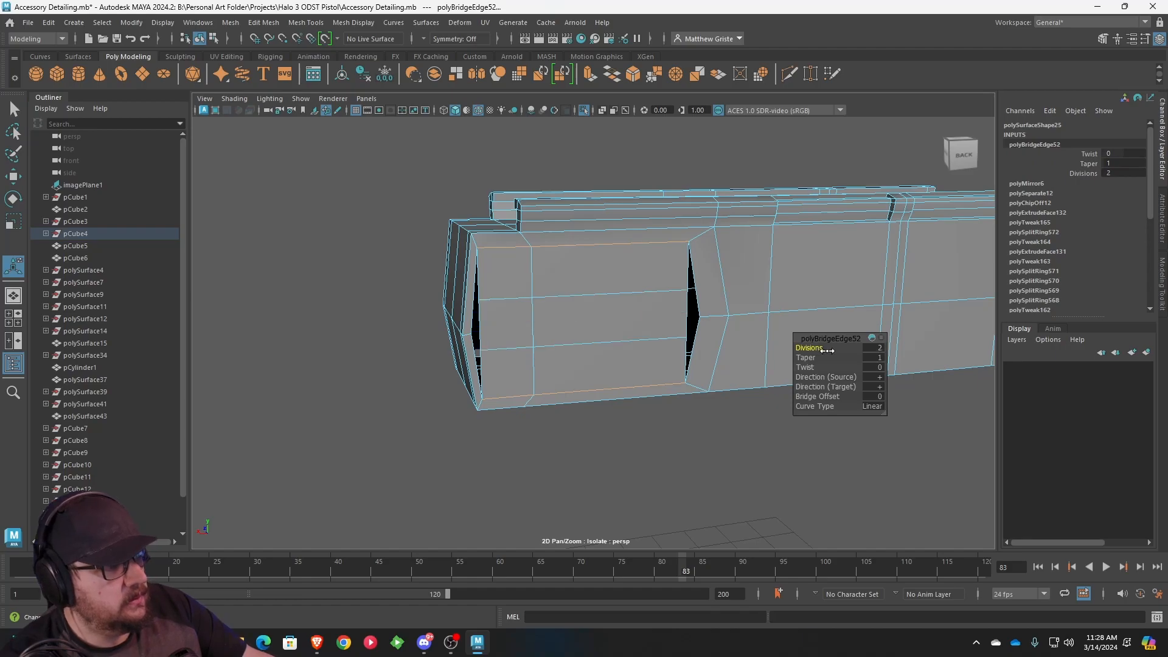
- Merge the separated middle vertices at both side edges of the bridged panel on the body's back side
right_click_drag(691, 316, 633, 283)
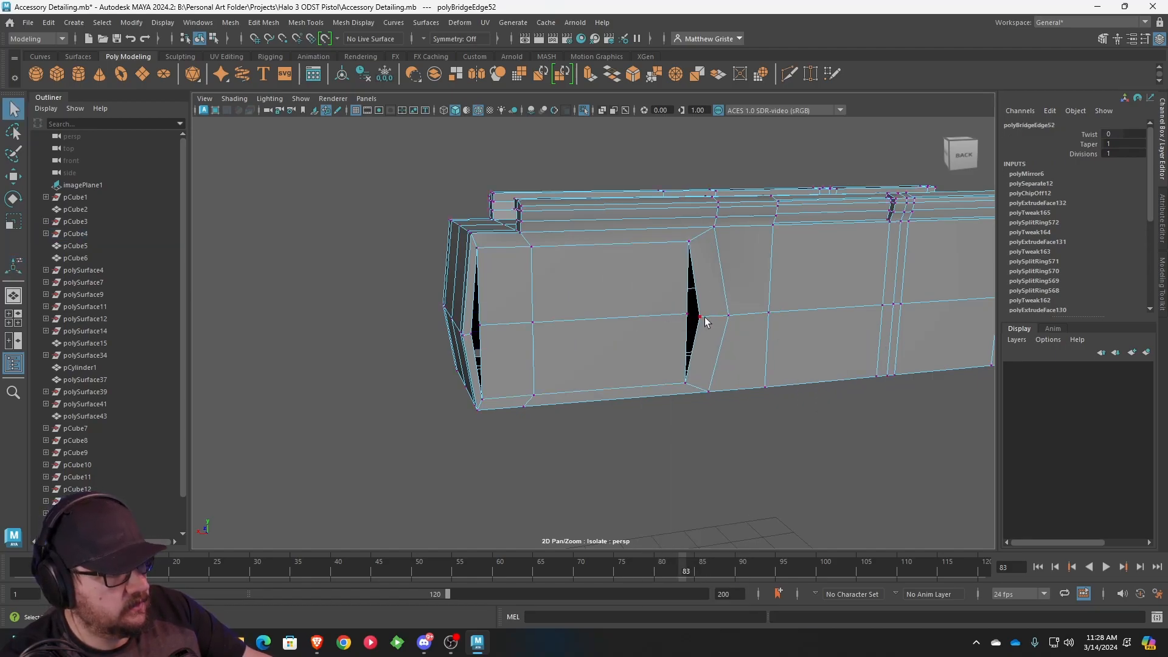
key("g")
left_click(483, 326, "shift")
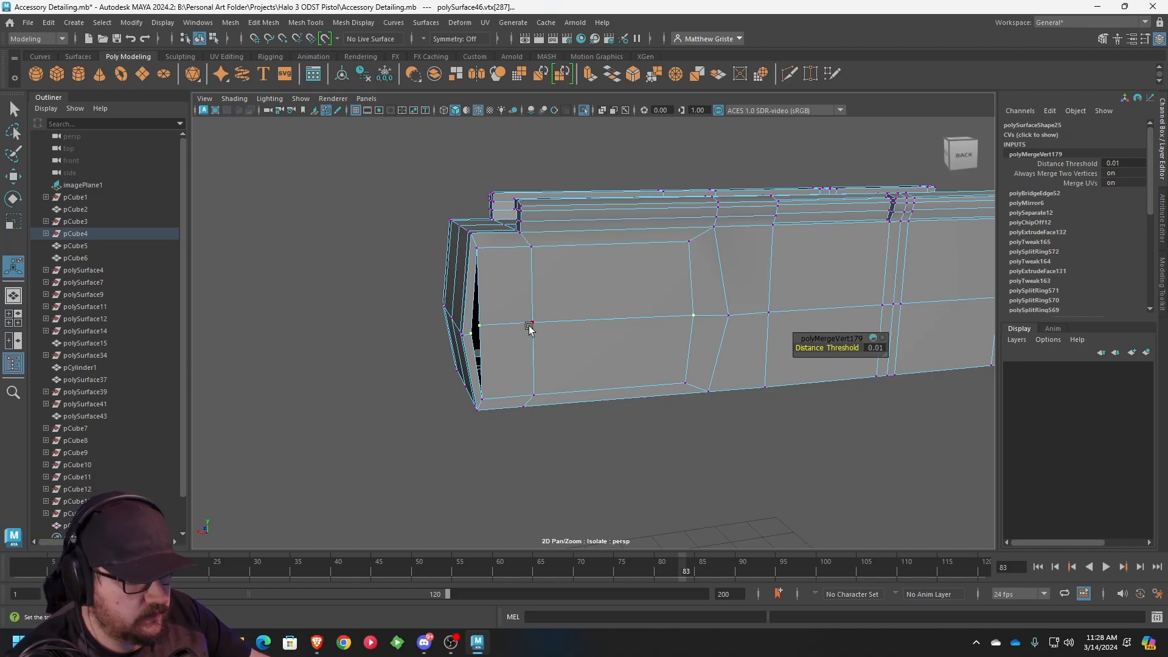
key("g")
left_click(479, 326)
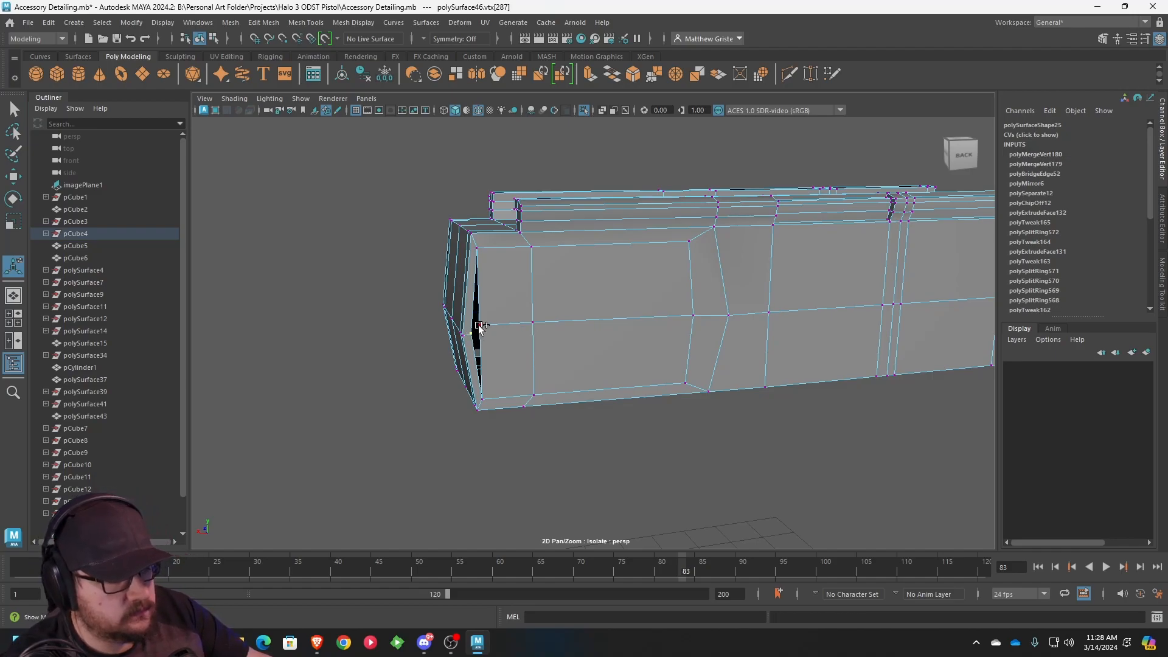
right_click_drag(567, 291, 626, 261)
- Move the detailed dial panel to -0.227 on the Z axis so that it sits in the body's panel opening
left_click_drag(621, 432, 812, 444, "alt")
scroll(669, 429, "up", 5)
left_click(633, 378)
left_click_drag(633, 378, 511, 378, "alt")
key("w")
left_click_drag(426, 373, 496, 374, "alt")
left_click_drag(365, 289, 400, 286)
left_click_drag(390, 341, 481, 342, "alt")
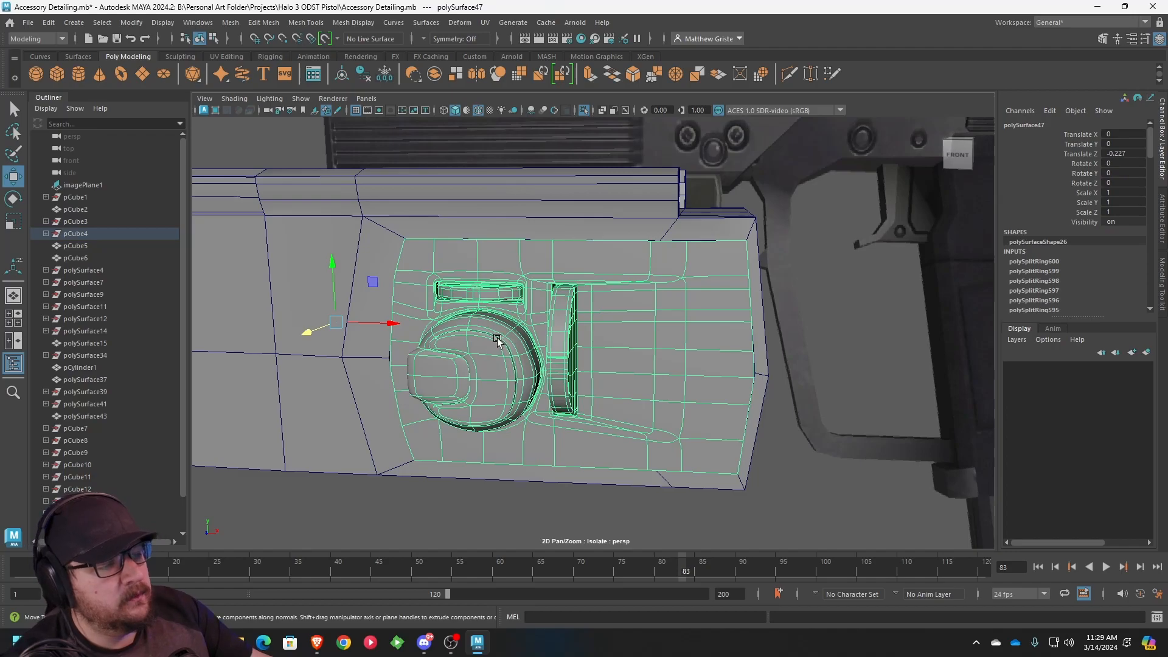
left_click_drag(497, 338, 529, 342, "alt")
scroll(493, 301, "up", 4)
middle_click_drag(476, 288, 534, 318, "alt")
left_click_drag(533, 318, 552, 316, "alt")
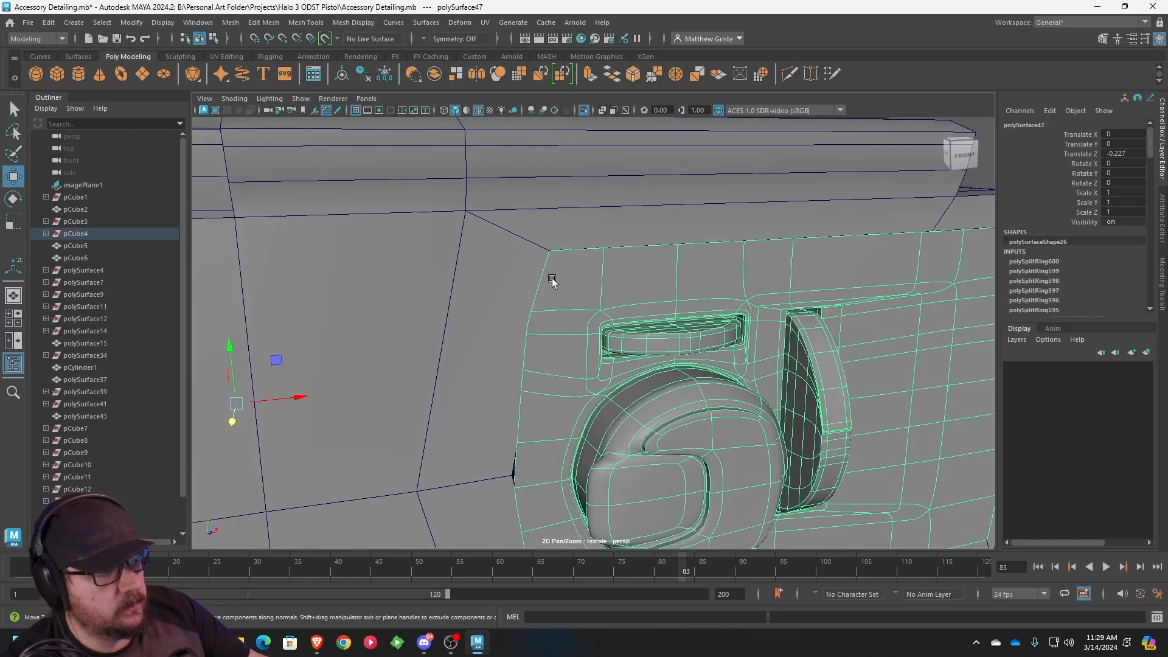
right_click_drag(557, 261, 501, 248)
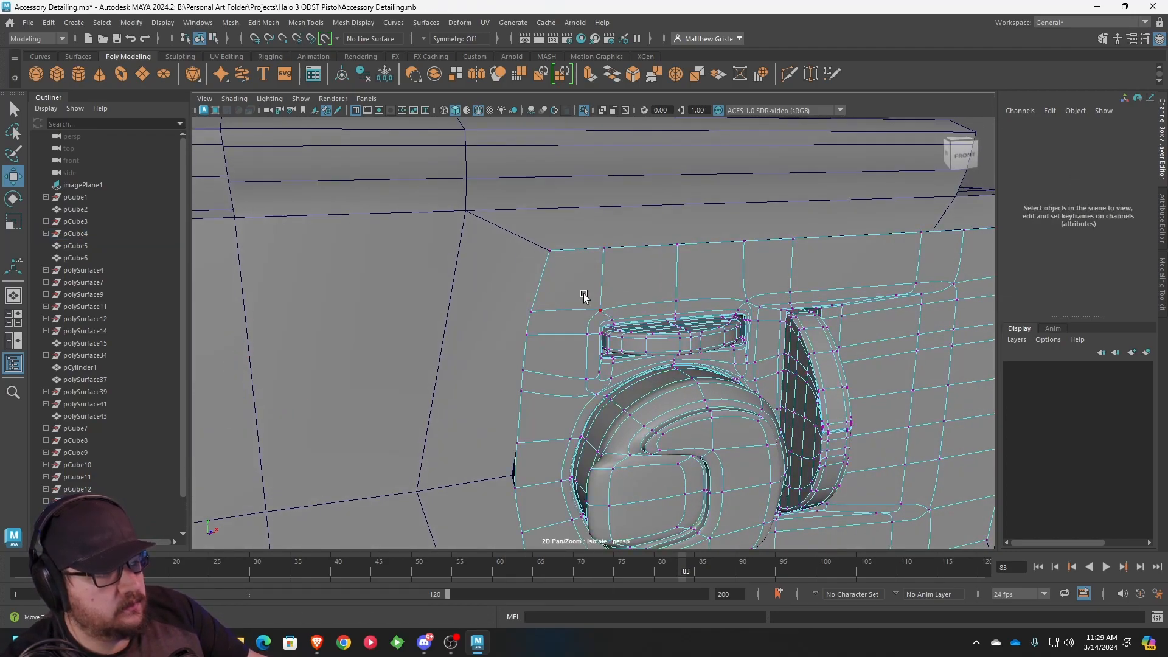
scroll(611, 314, "down", 4)
right_click_drag(610, 280, 671, 255)
- Delete the separate block piece at the front end of the accessory
scroll(627, 304, "down", 5)
mouse_move(584, 322)
left_mouse_down("alt")
mouse_move(545, 342)
mouse_move(570, 337)
left_mouse_up("alt")
middle_click_drag(540, 338, 617, 308, "alt")
left_click_drag(617, 309, 497, 286, "alt")
left_click(431, 306)
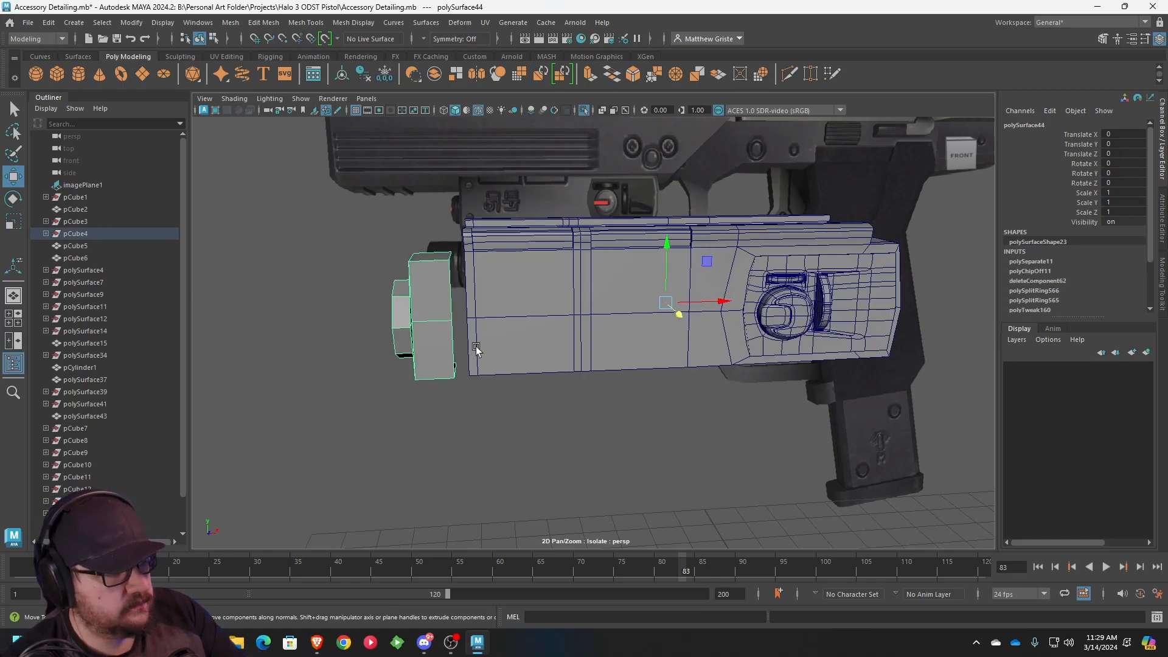
key("Delete")
- Bridge the lower and upper border edges of the body's open front end with 1 division
left_click_drag(477, 344, 658, 358, "alt")
right_click_drag(659, 358, 663, 303)
left_click_drag(663, 303, 577, 420, "alt")
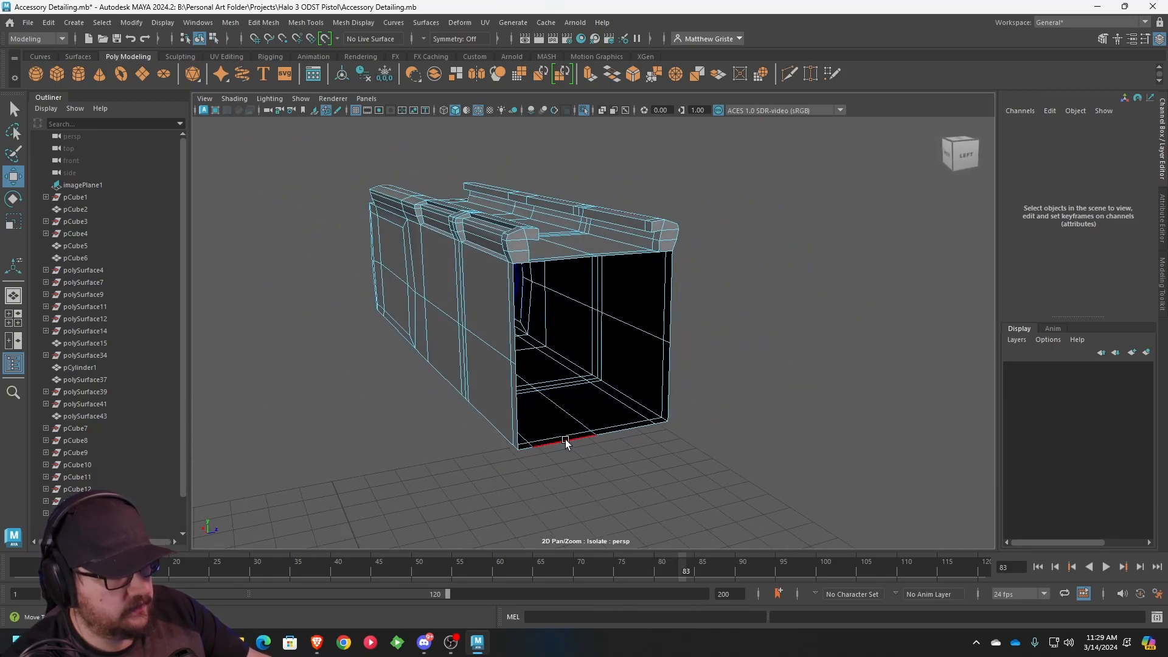
left_click(564, 439)
left_click(661, 426, "shift")
left_click(662, 425, "shift")
left_click_drag(670, 271, 608, 295, "alt")
scroll(608, 295, "up", 5)
left_click(633, 247, "shift")
left_click(275, 266, "shift")
scroll(393, 310, "down", 4)
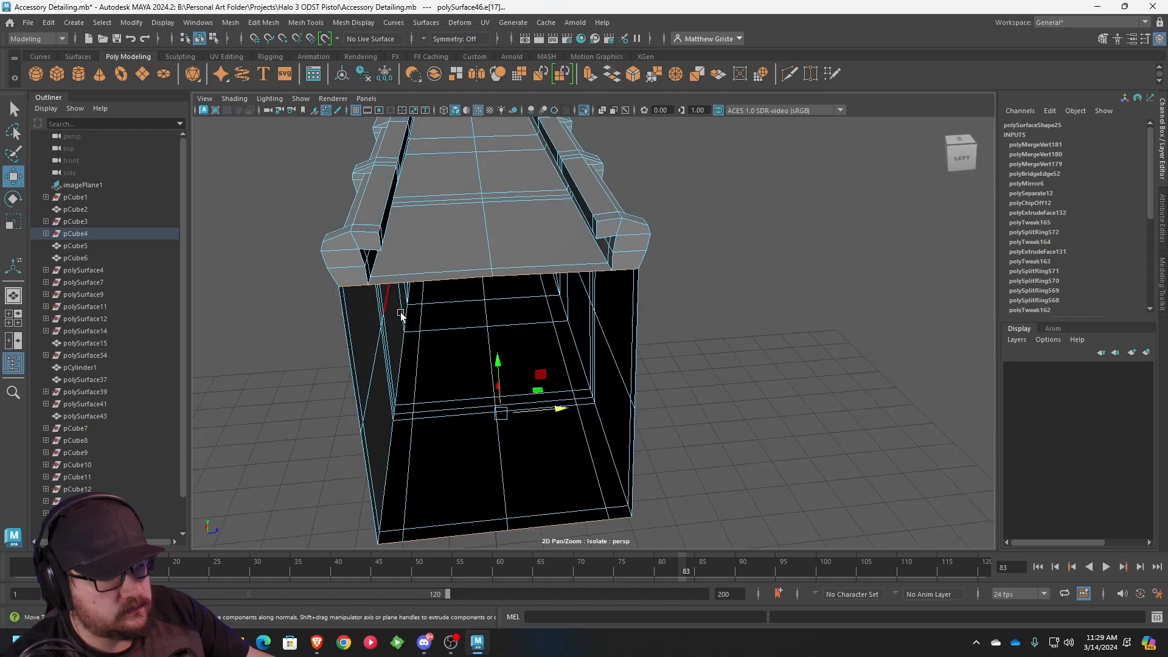
left_click_drag(398, 309, 493, 292, "alt")
left_click(612, 73)
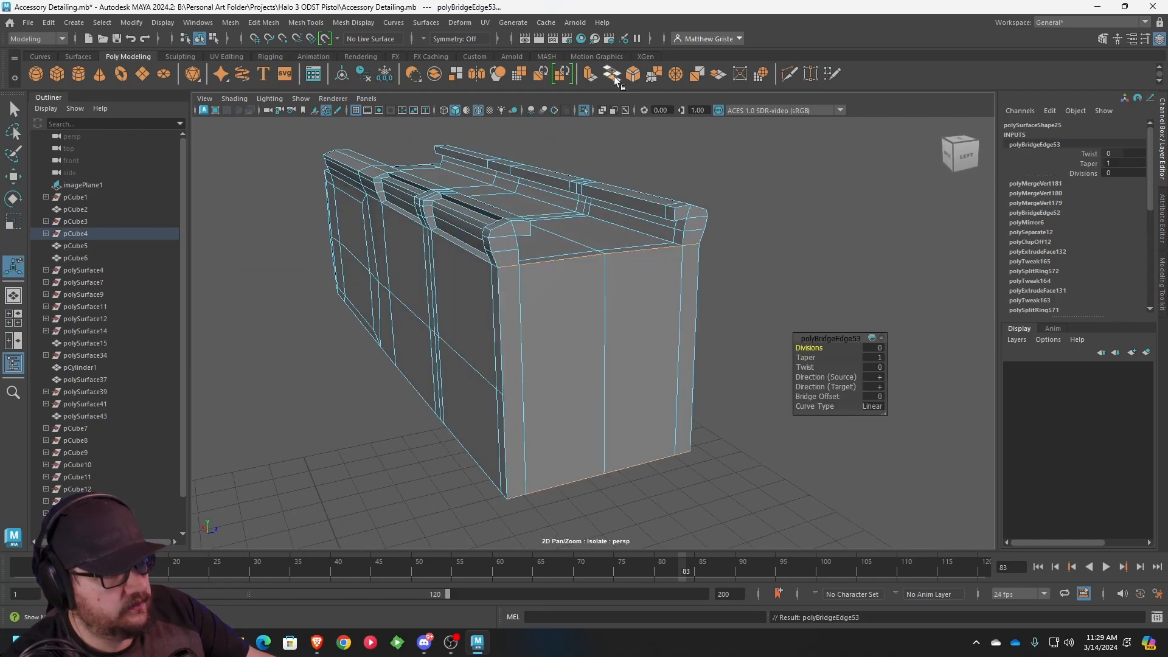
left_click_drag(815, 349, 824, 348)
- Select the separated middle vertices at the near side edge of the bridged front face
left_click_drag(539, 385, 555, 379, "alt")
scroll(554, 379, "up", 2)
key("q")
right_click_drag(522, 358, 503, 345)
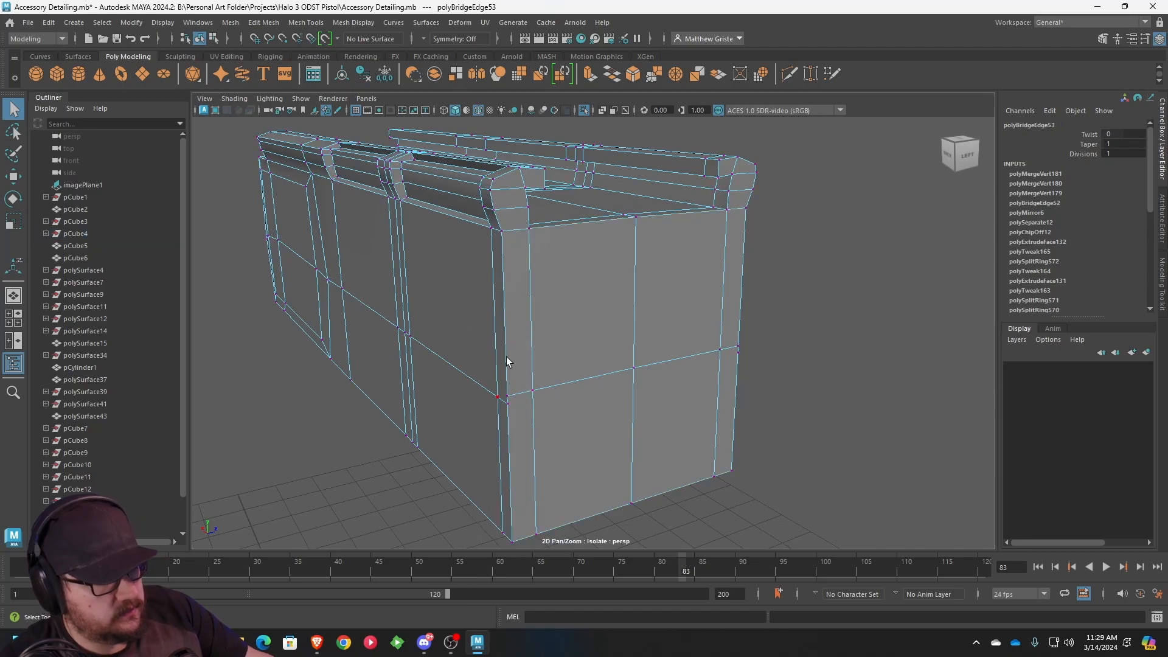
left_click_drag(506, 414, 506, 414)
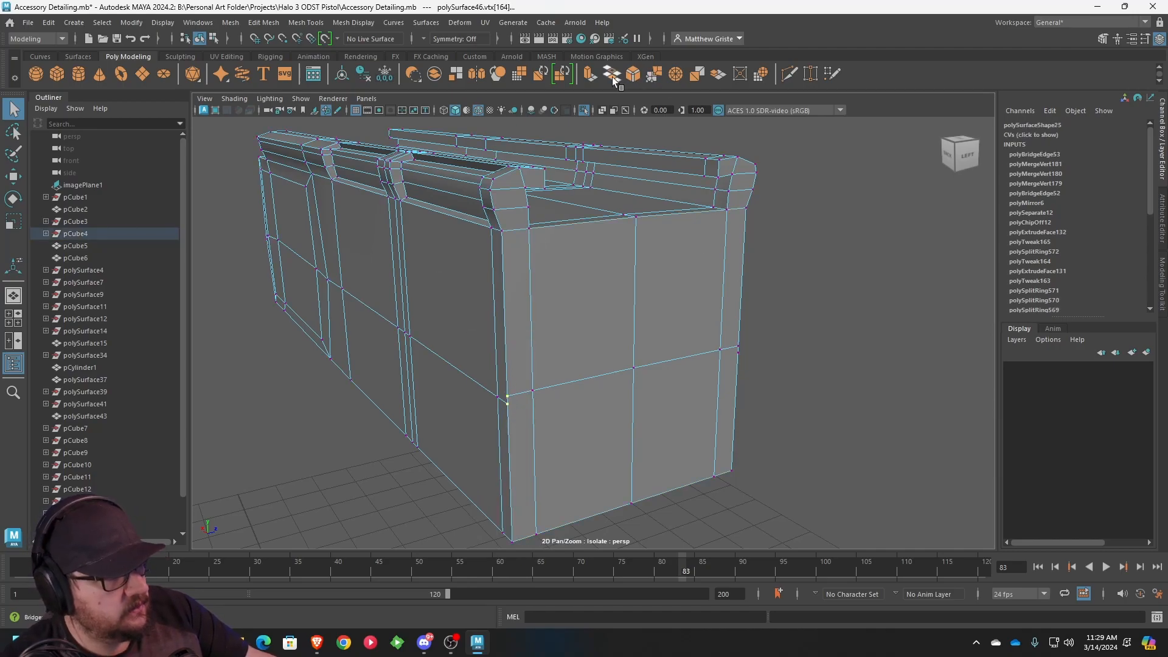
left_click(593, 78)
key("ctrl+z")
left_click(509, 405)
key("g")
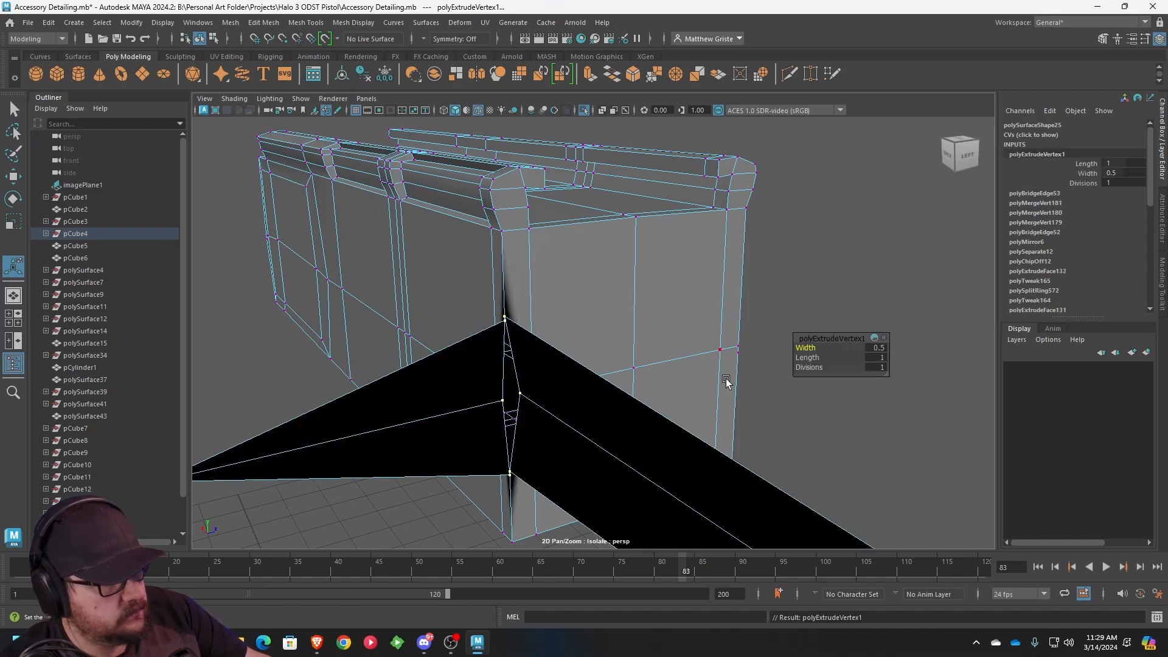
key("ctrl+z")
- Merge the selected vertices and the matching pair at the far side edge of the bridged front face
left_click(647, 74)
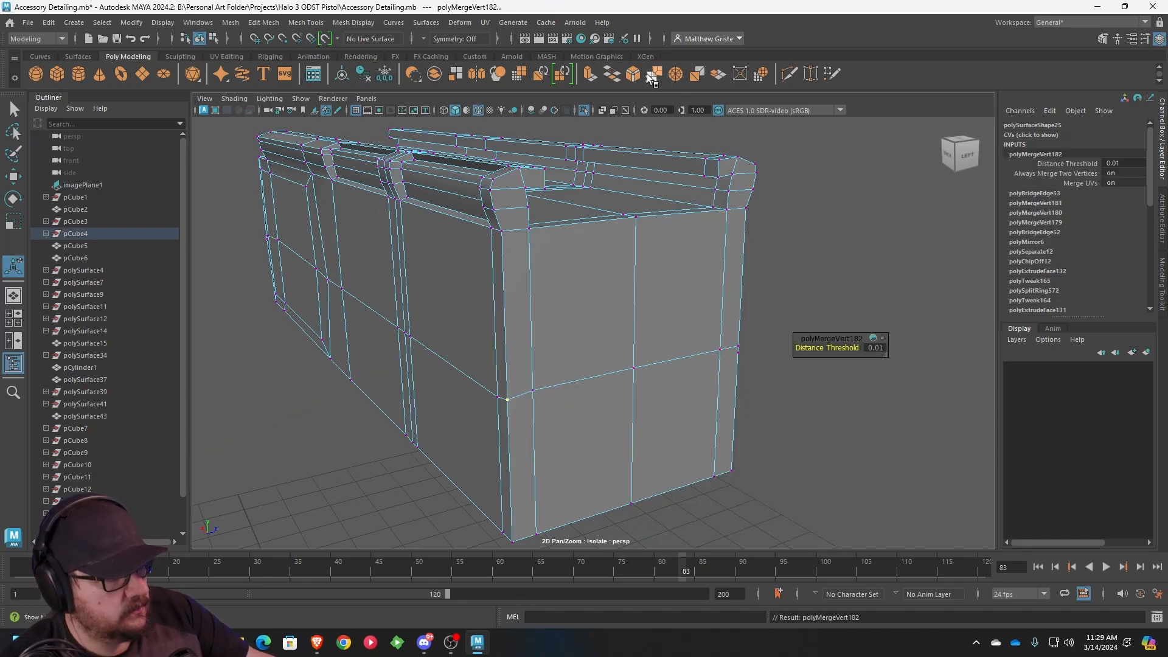
left_click_drag(731, 339, 751, 363)
key("g")
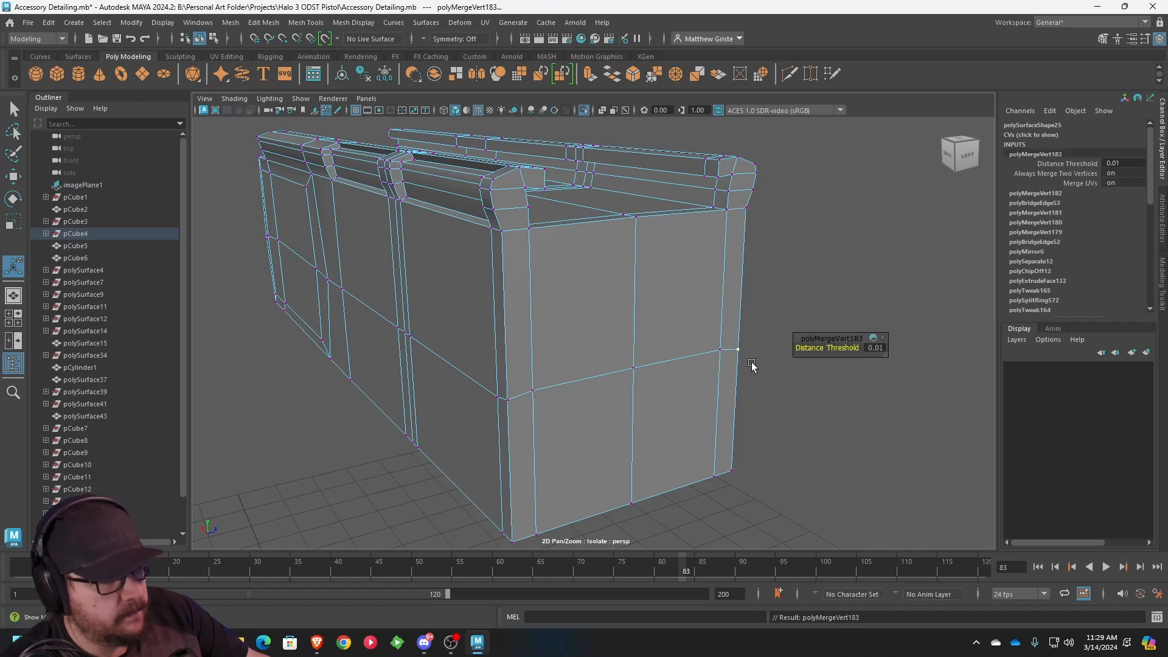
- Combine the main body and the detailed dial panel into one mesh
right_click_drag(750, 362, 714, 365, "alt")
key("ctrl+1")
right_click_drag(549, 279, 615, 249)
key("q")
left_click_drag(851, 365, 718, 395, "alt")
left_click(771, 432)
middle_click_drag(771, 432, 565, 415, "alt")
scroll(546, 407, "up", 3)
left_click_drag(546, 407, 581, 419, "alt")
left_click(550, 322)
scroll(501, 301, "up", 2)
middle_click_drag(498, 300, 535, 348, "alt")
scroll(535, 348, "up", 3)
left_click(493, 397, "shift")
left_click_drag(491, 399, 453, 377, "alt")
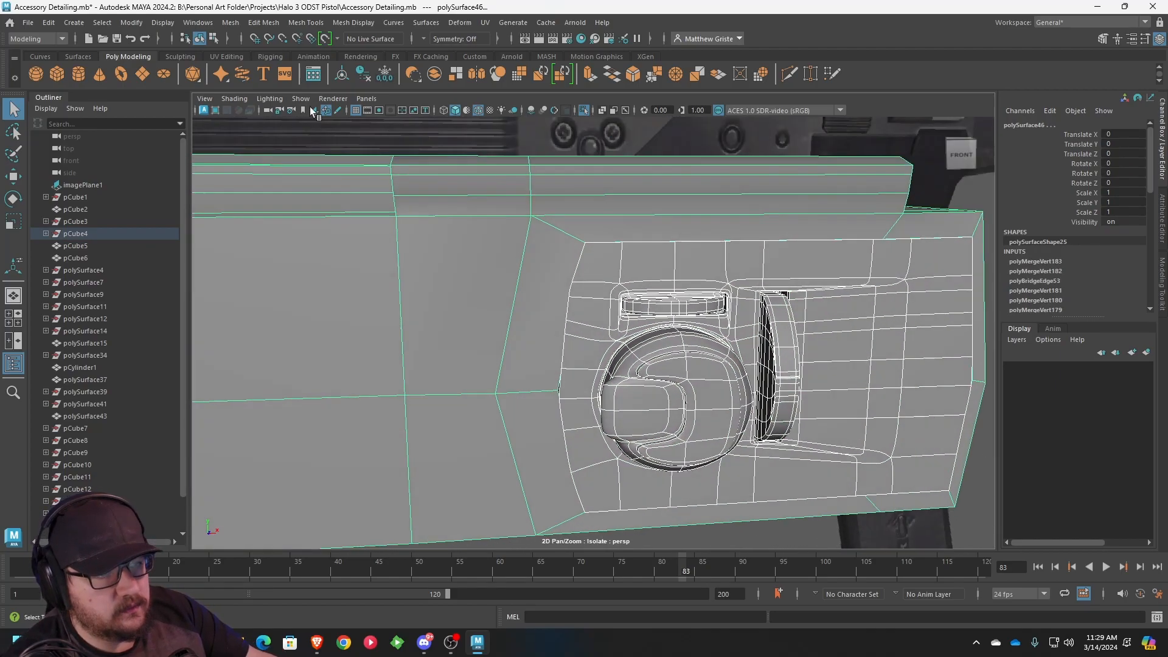
left_click(271, 28)
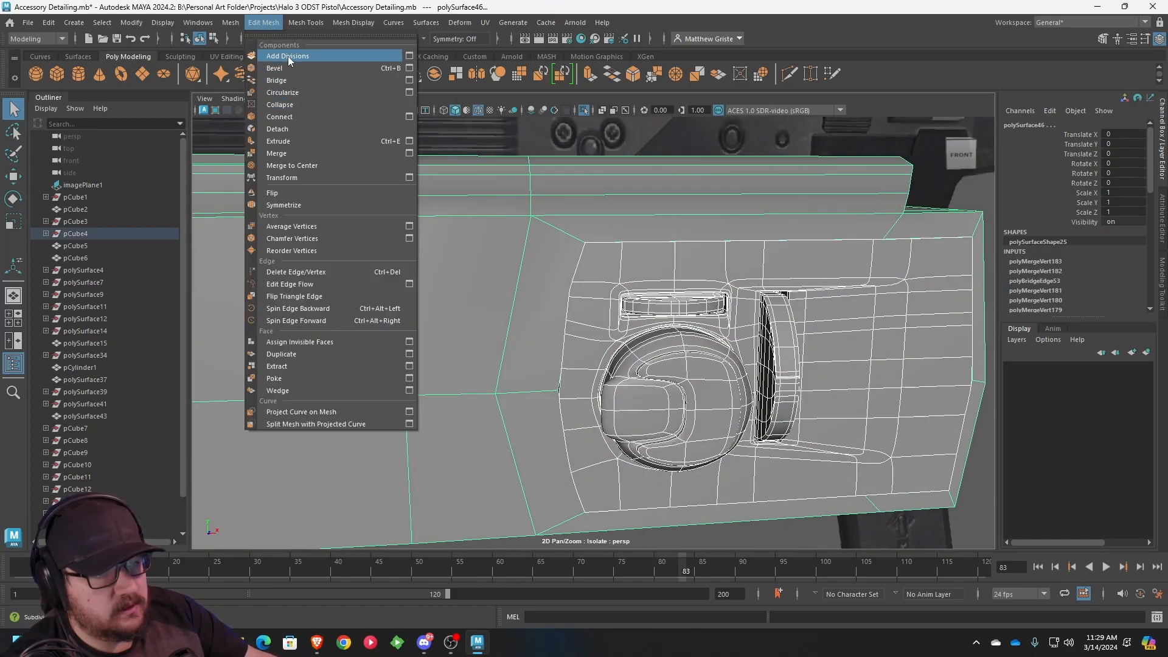
mouse_move(235, 25)
left_click(258, 68)
- Merge the overlapping vertices of the dial panel and the body at the panel's upper and lower front corners
key("3")
scroll(553, 206, "up", 3)
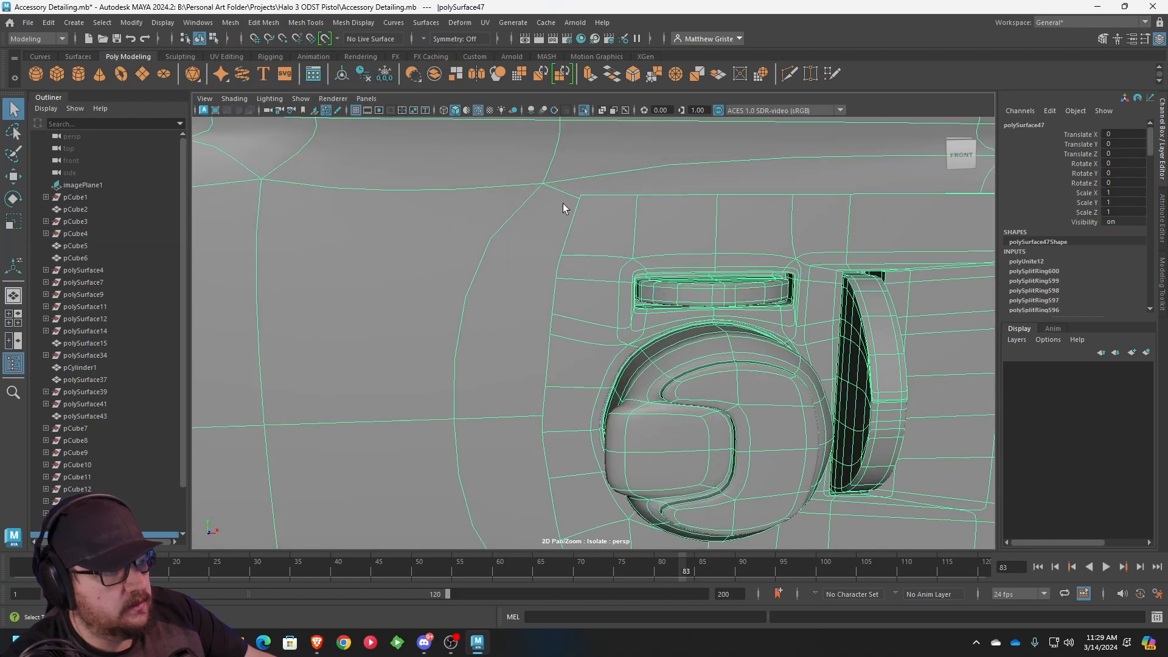
key("1")
left_click_drag(578, 201, 612, 202, "alt")
right_click_drag(612, 202, 567, 195)
left_click(612, 200)
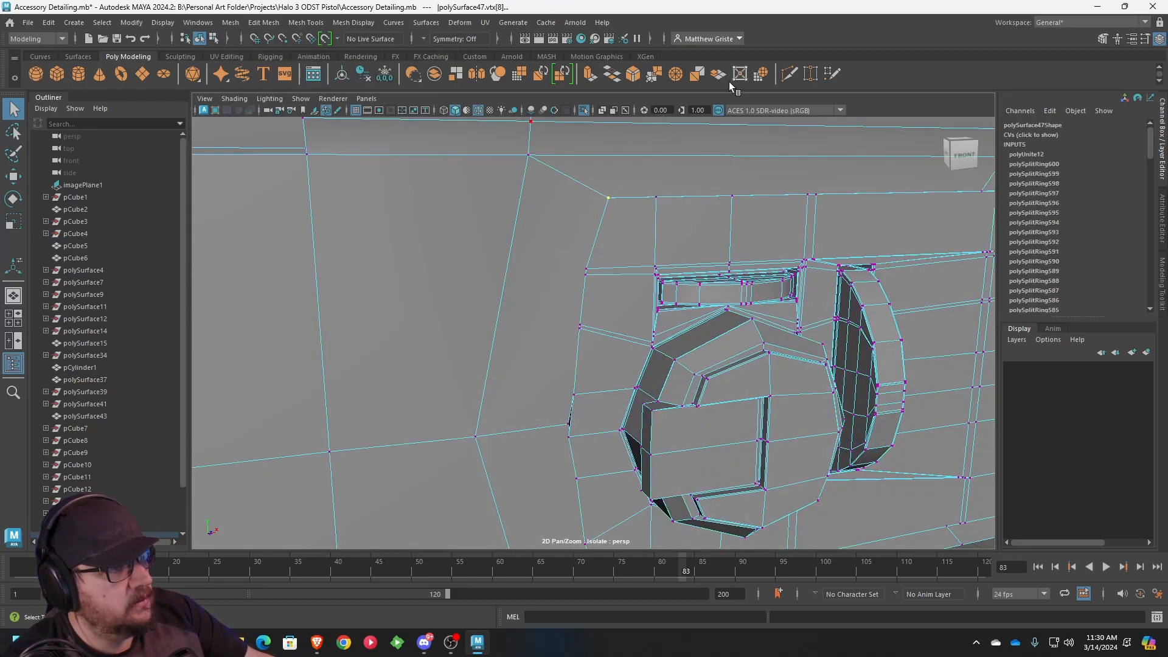
left_click(648, 74)
left_click_drag(582, 356, 612, 374, "alt")
middle_click_drag(621, 408, 579, 397, "alt")
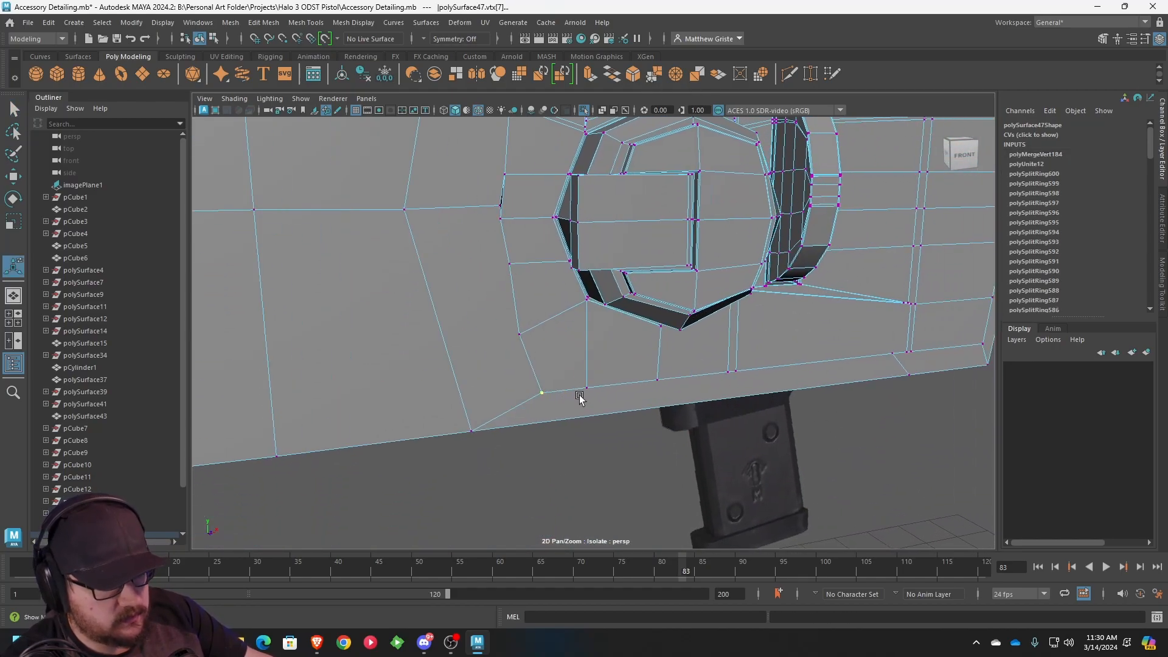
key("g")
- Merge the body's vertex on the panel's lower edge, near the rear, with the matching panel vertex
middle_click_drag(708, 369, 545, 386, "alt")
left_click_drag(545, 385, 666, 380, "alt")
middle_click_drag(666, 380, 577, 366, "alt")
scroll(581, 378, "up", 3)
left_click_drag(631, 405, 661, 393)
key("g")
- Slide the border vertex on the panel's upper edge sideways onto the matching vertical edge loop and merge the vertices there
key("w")
scroll(662, 275, "up", 1)
mouse_move(662, 275)
middle_mouse_down("alt")
mouse_move(649, 447)
mouse_move(634, 401)
middle_mouse_up("alt")
scroll(627, 280, "up", 2)
middle_click_drag(626, 266, 630, 286, "alt")
scroll(629, 286, "up", 1)
left_click_drag(630, 286, 632, 360, "alt")
middle_click_drag(615, 237, 607, 315, "alt")
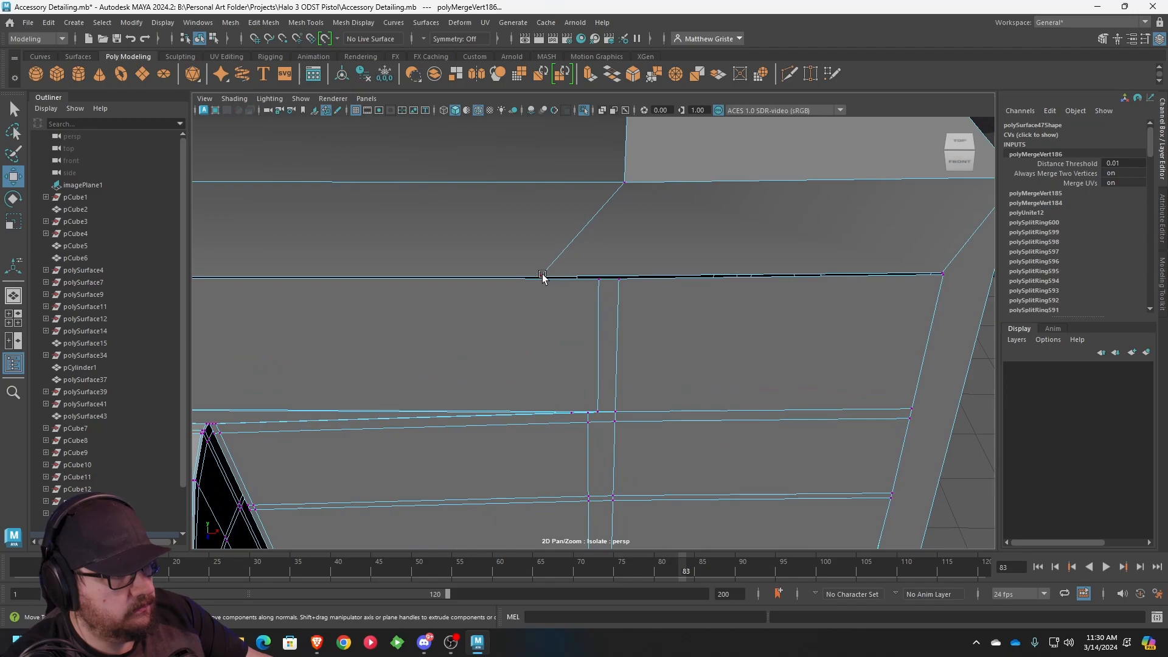
left_click(543, 276)
scroll(613, 365, "down", 3)
middle_click_drag(615, 371, 587, 279, "alt")
scroll(587, 278, "up", 2)
left_click_drag(579, 152, 604, 152)
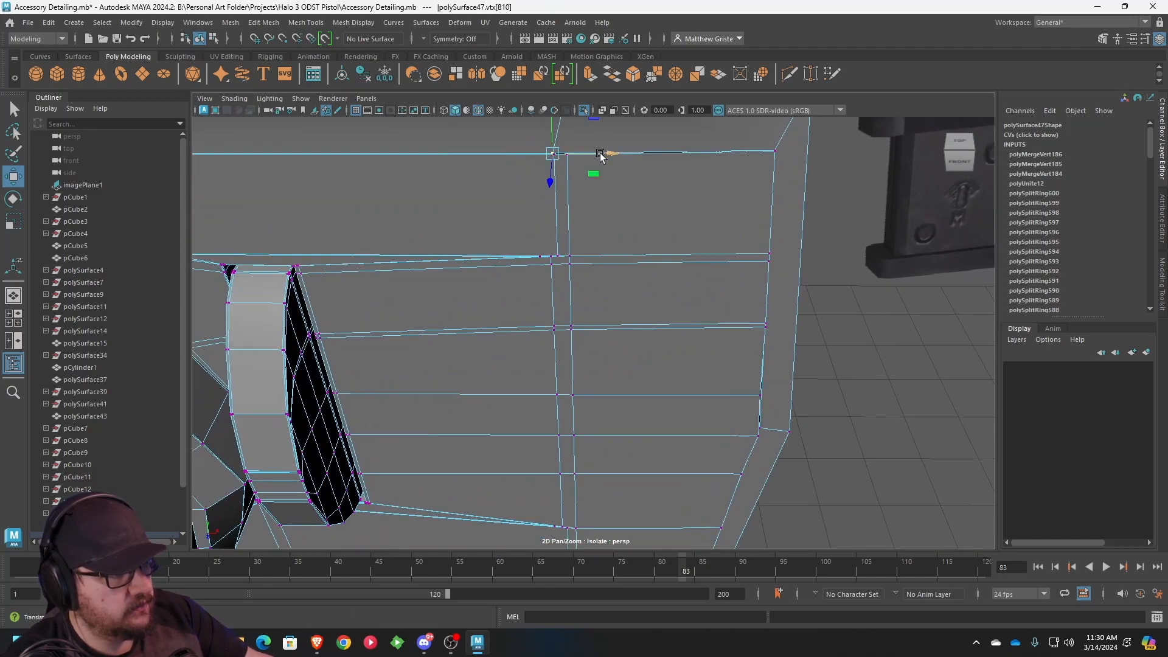
middle_click_drag(600, 151, 616, 234, "alt")
scroll(616, 235, "up", 2)
left_click_drag(573, 232, 575, 232)
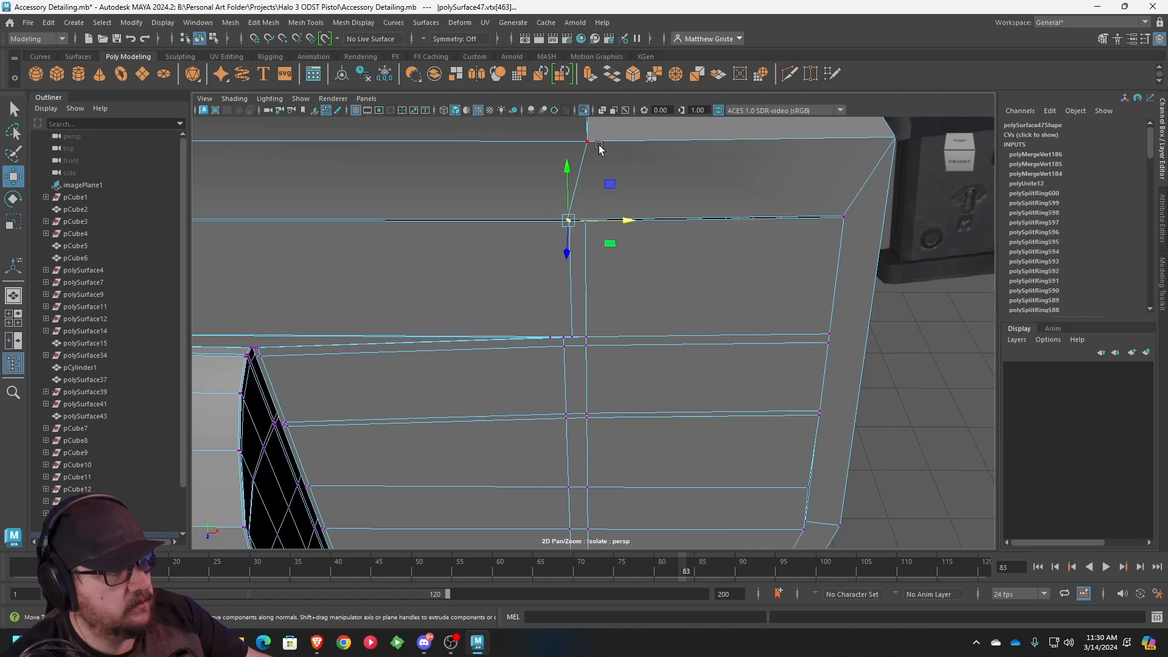
left_click(653, 74)
- Merge the overlapping vertices at the dial panel's upper and lower rear corners
left_click_drag(647, 237, 691, 216, "alt")
left_click(692, 241)
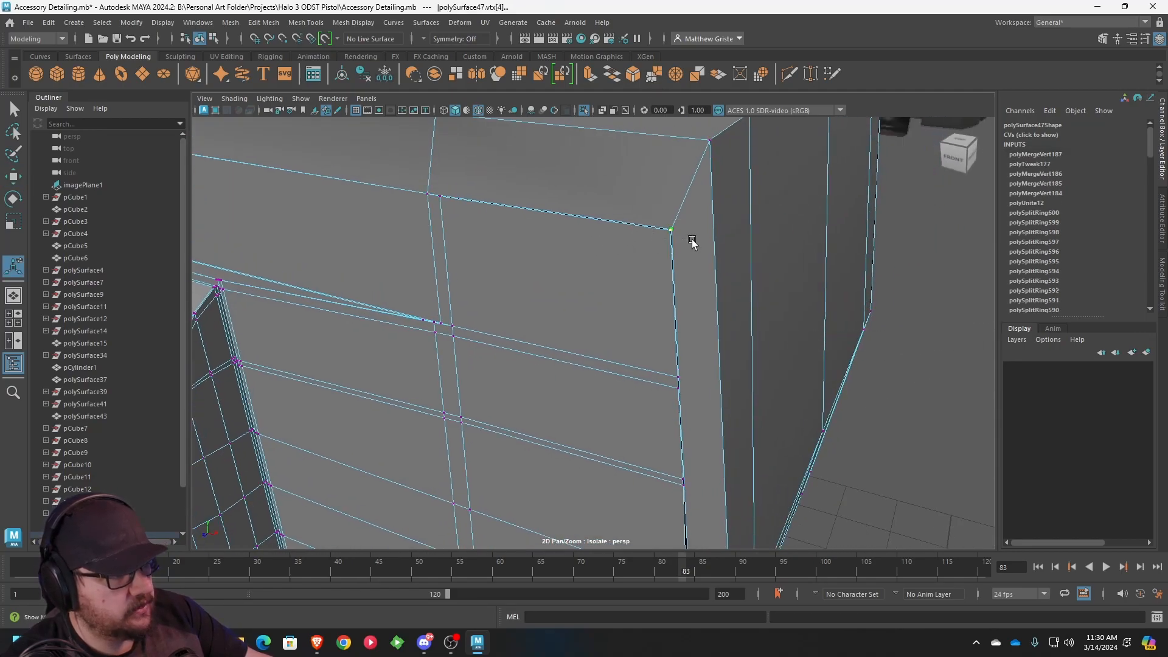
key("g")
scroll(685, 268, "down", 2)
middle_click_drag(685, 268, 651, 224, "alt")
left_click_drag(652, 225, 662, 189, "alt")
middle_click_drag(667, 261, 665, 219, "alt")
left_click(642, 386)
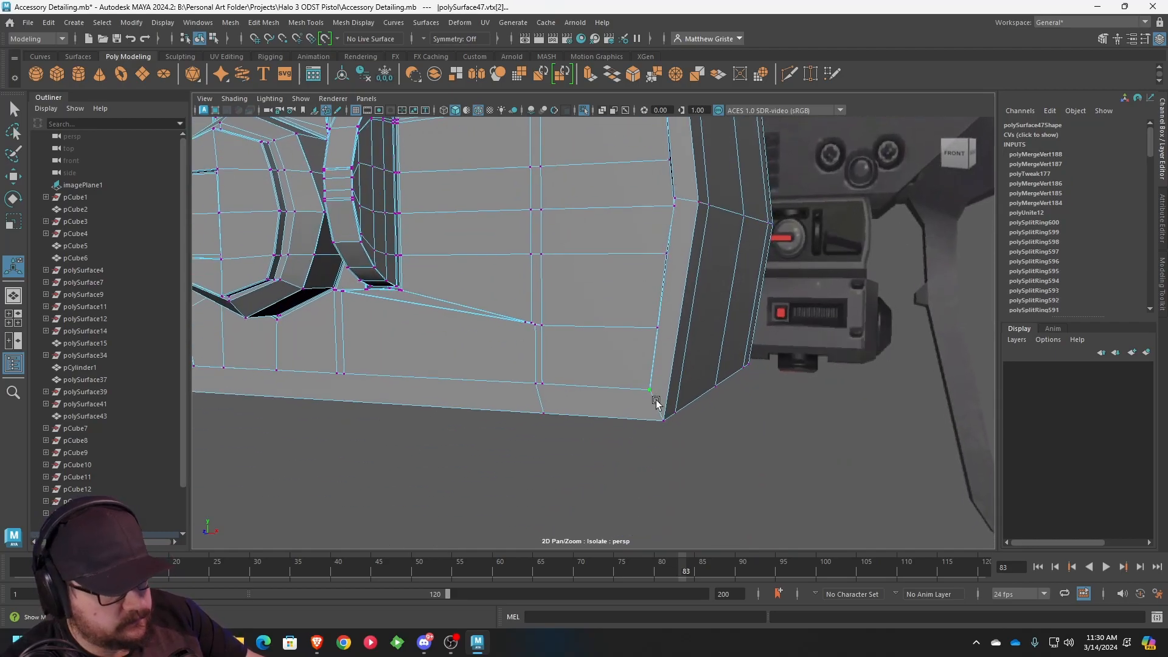
key("g")
- Insert an edge loop around the body in line with the panel's second vertical support edge near the rear
left_click_drag(580, 363, 597, 357, "alt")
middle_click_drag(573, 301, 607, 369, "alt")
scroll(607, 369, "down", 3)
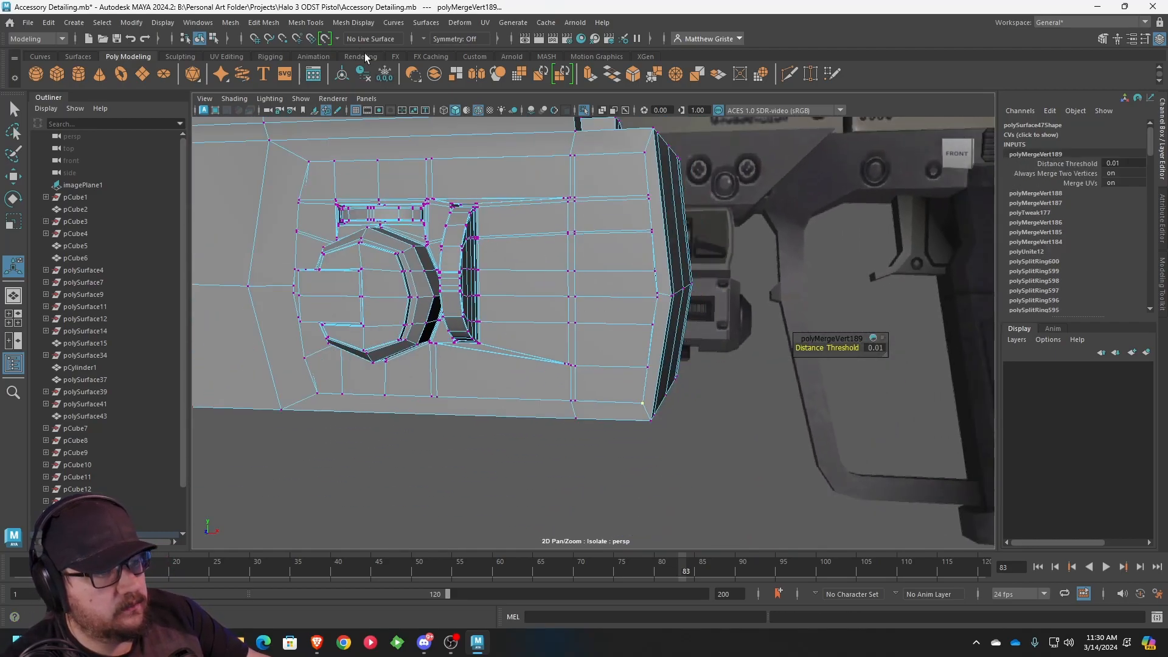
left_click(306, 23)
left_click(343, 116)
scroll(589, 455, "up", 2)
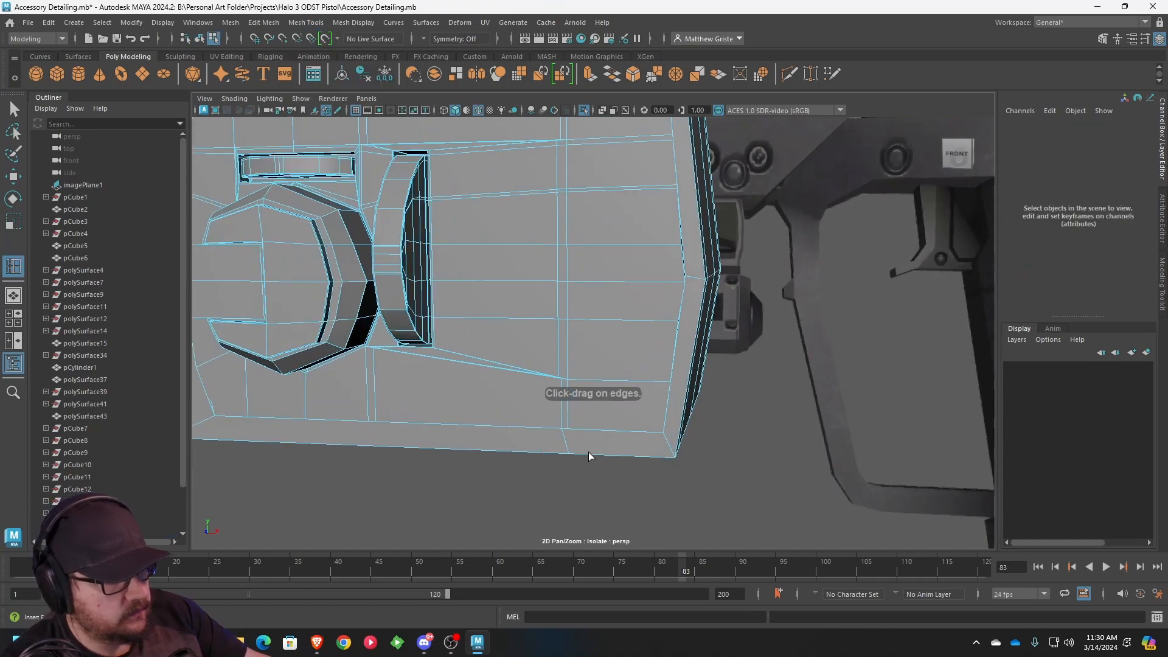
left_click_drag(585, 456, 574, 452)
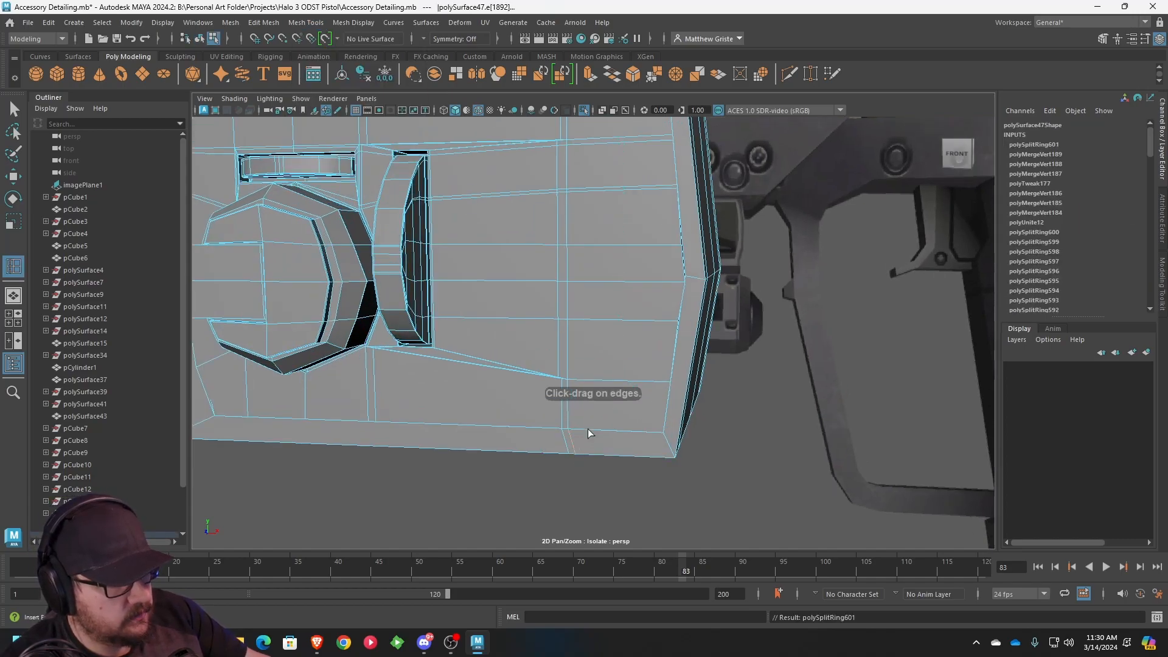
scroll(600, 389, "up", 2)
- Merge the new loop's vertices with the panel's vertical support edge along the lower and upper panel borders
key("q")
right_click_drag(585, 432, 512, 292)
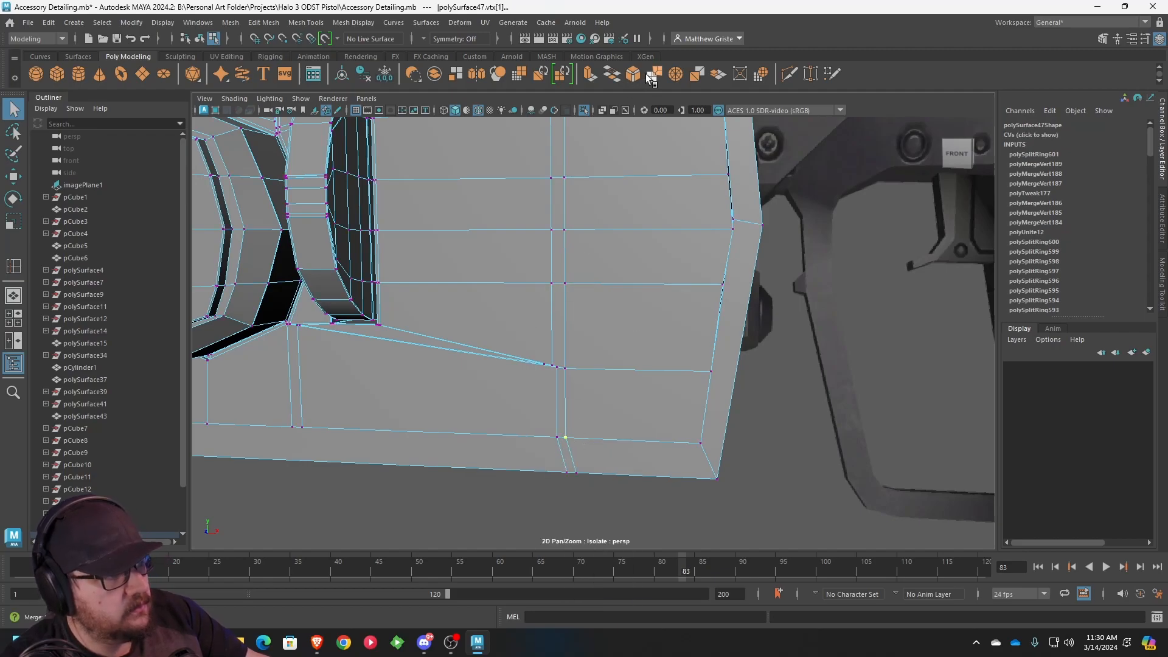
left_click(654, 74)
scroll(594, 276, "up", 5)
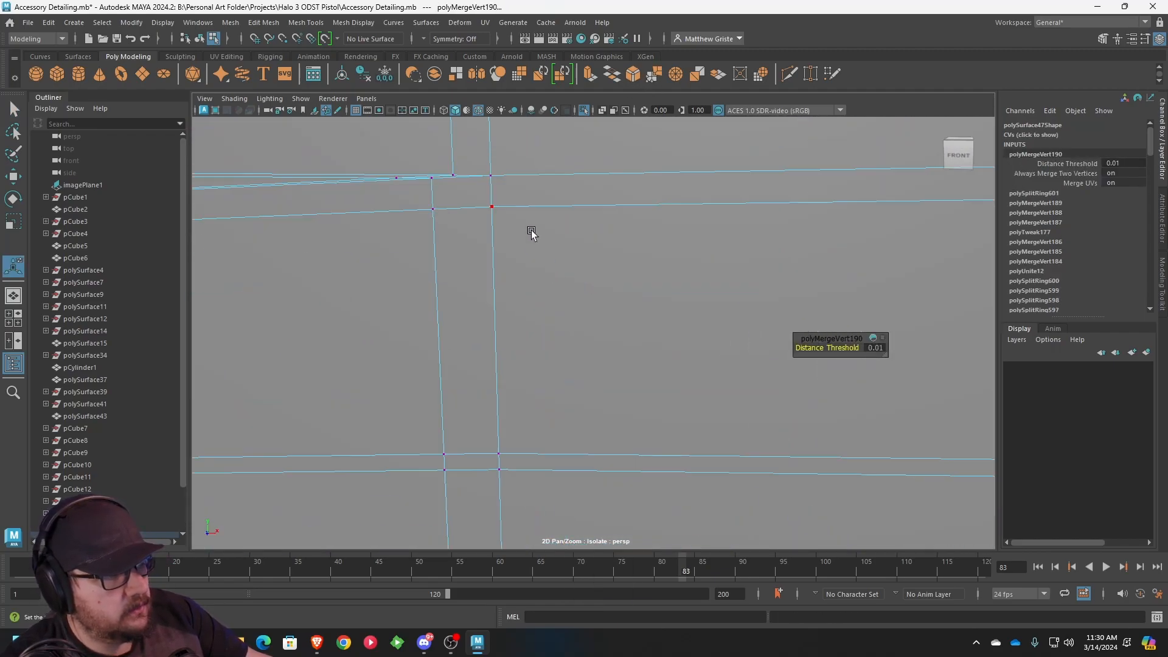
middle_click_drag(502, 163, 530, 275, "alt")
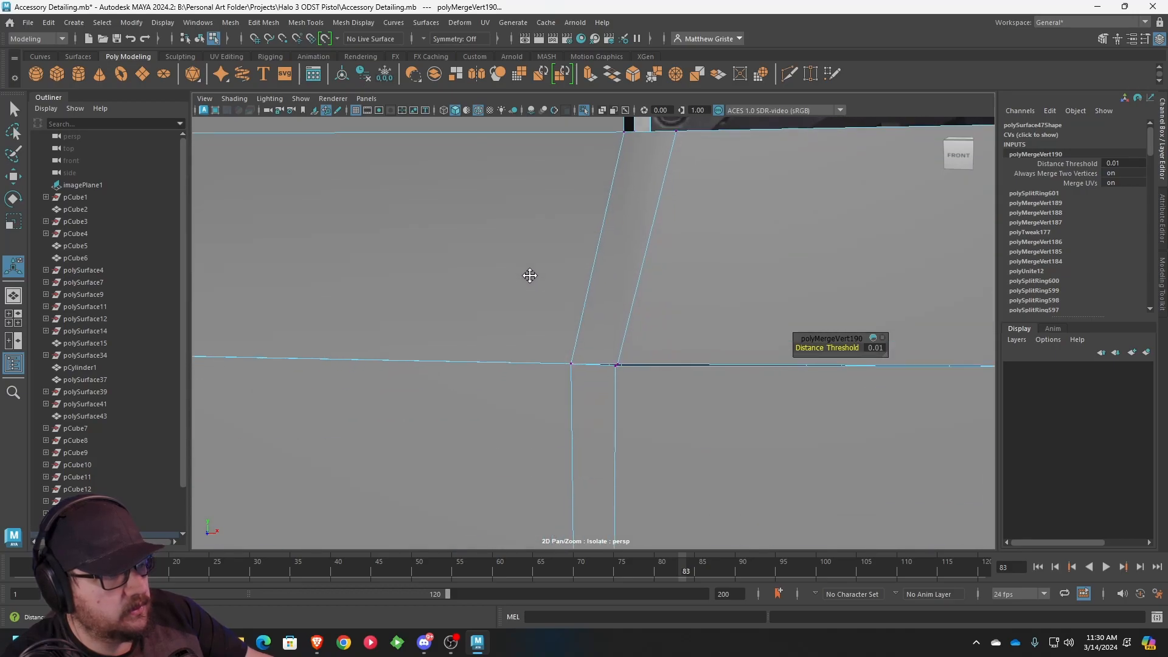
left_click(626, 363)
key("g")
- Examine the border between the dial panel and the body's rear end for edges that still lack matching loops
scroll(650, 358, "down", 8)
left_click_drag(649, 358, 674, 374, "alt")
middle_click_drag(675, 374, 579, 282, "alt")
scroll(579, 282, "down", 5)
left_click_drag(579, 281, 531, 304, "alt")
middle_click_drag(532, 305, 631, 301, "alt")
left_click_drag(631, 301, 452, 280, "alt")
scroll(618, 301, "down", 3)
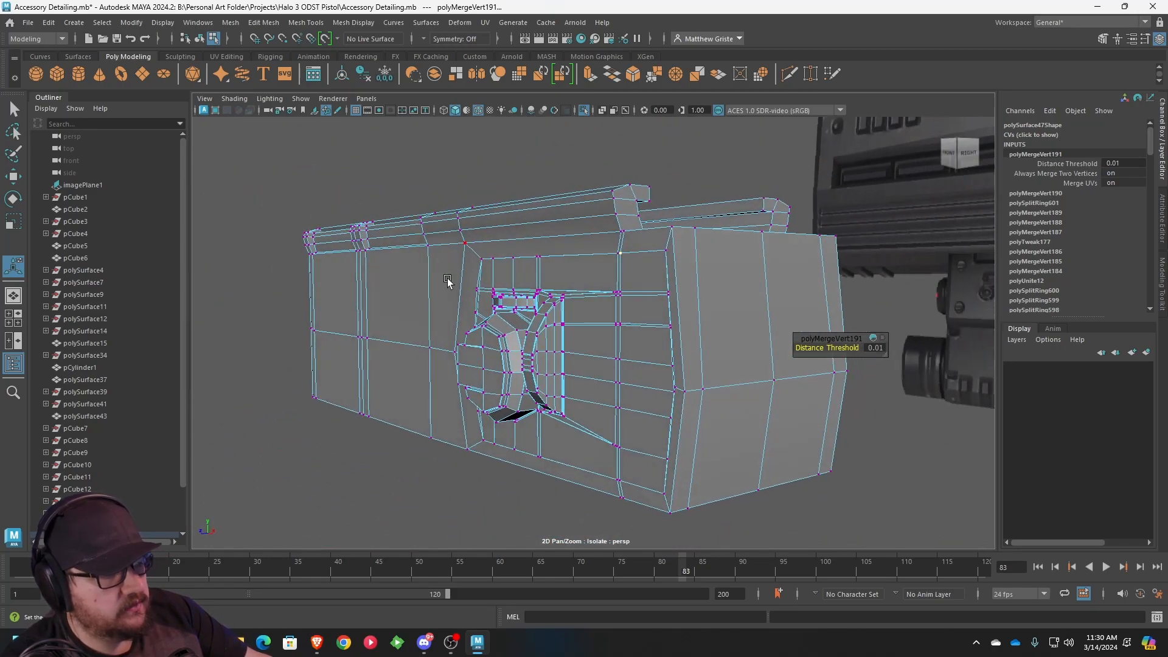
scroll(740, 314, "up", 4)
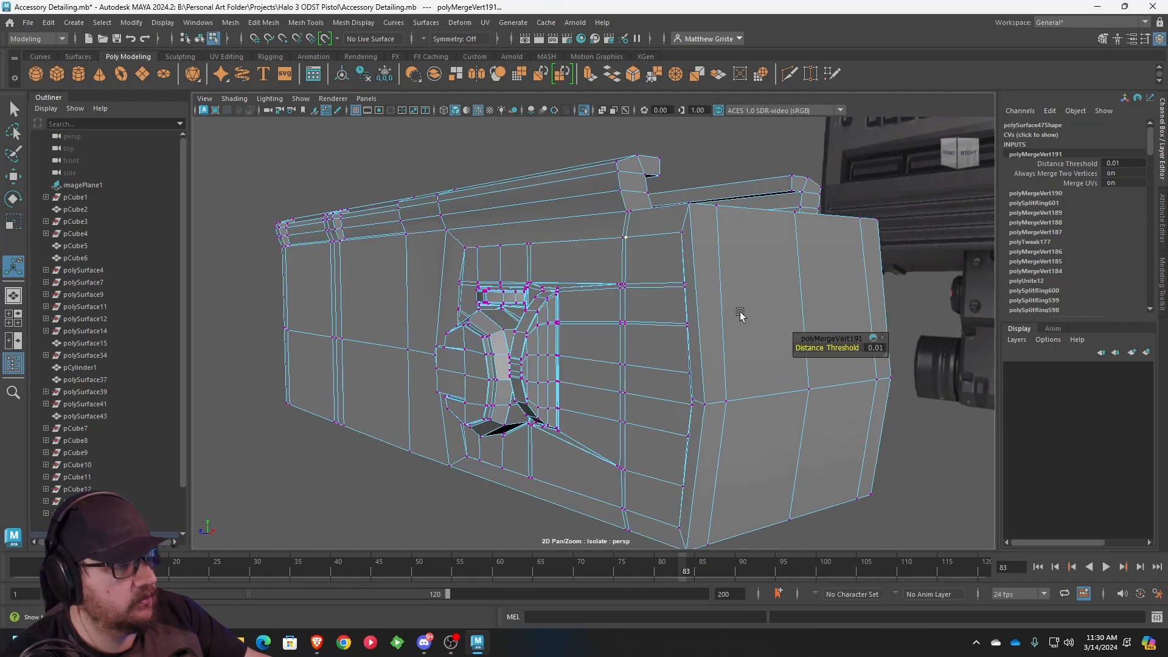
middle_click_drag(740, 314, 618, 365, "alt")
left_click_drag(618, 365, 633, 337, "alt")
scroll(633, 342, "up", 3)
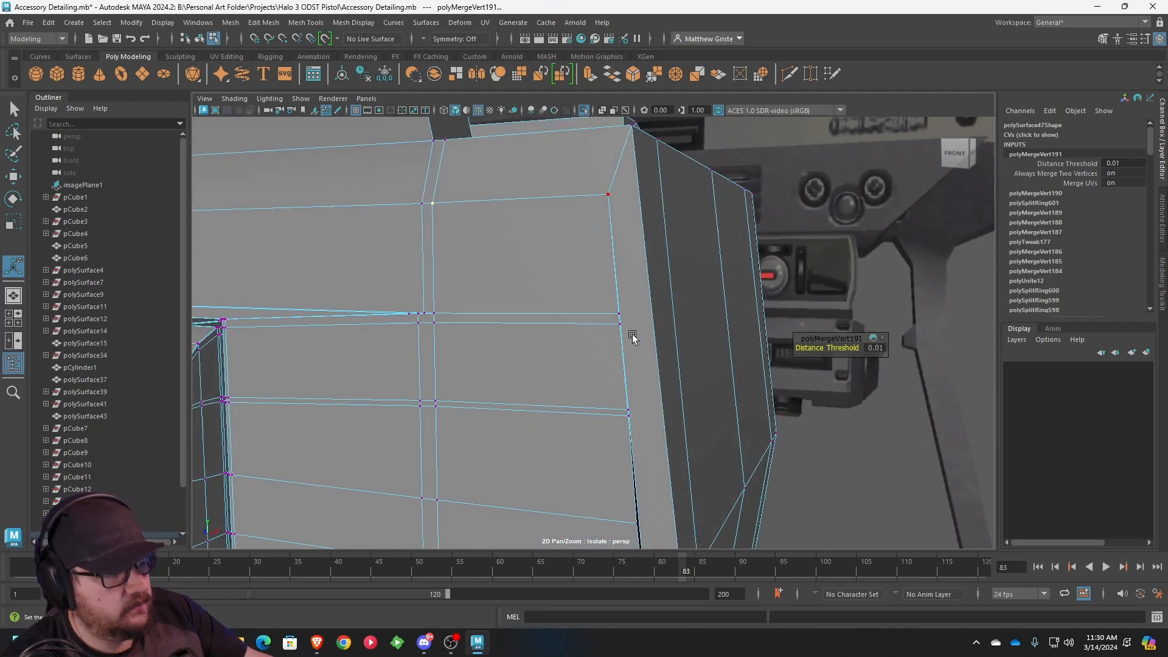
- Insert an edge loop around the body's rear end level with the dial panel's upper horizontal edge
left_click(306, 23)
left_click(323, 115)
scroll(630, 283, "up", 2)
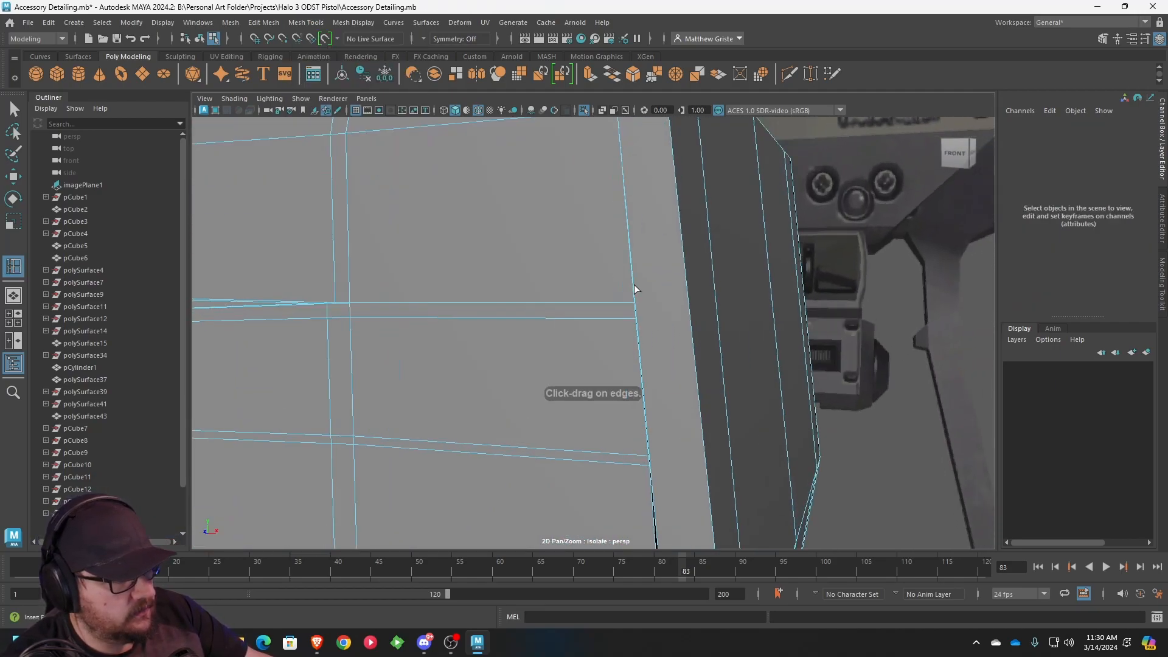
left_click(688, 302)
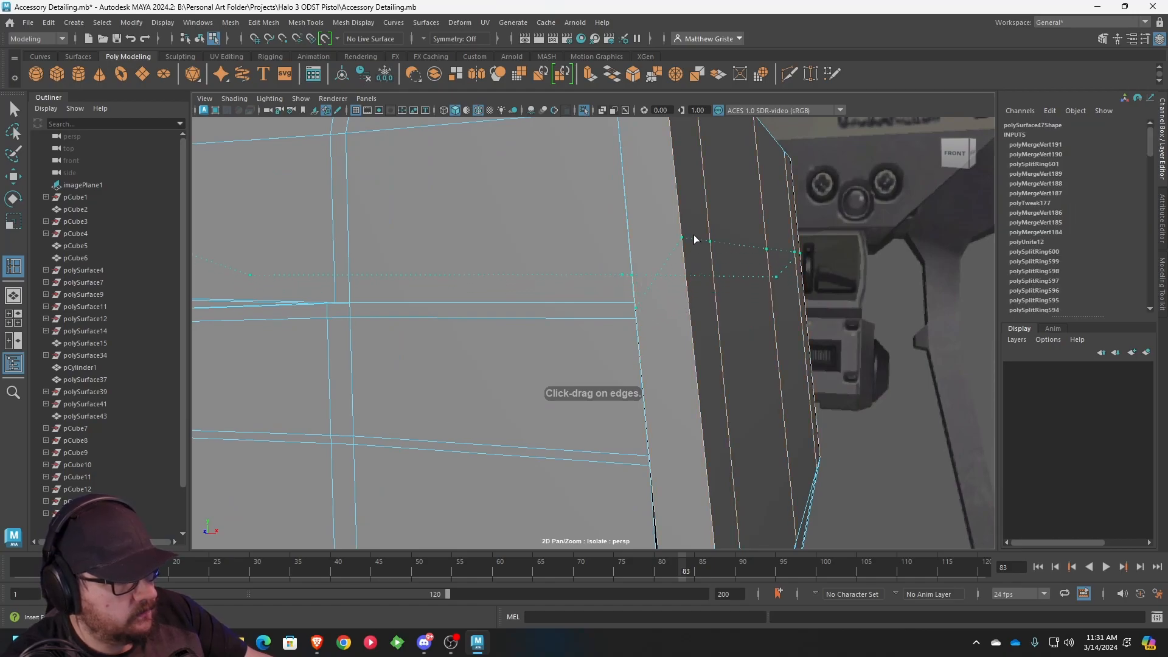
left_click_drag(694, 230, 565, 279, "alt")
scroll(558, 283, "down", 3)
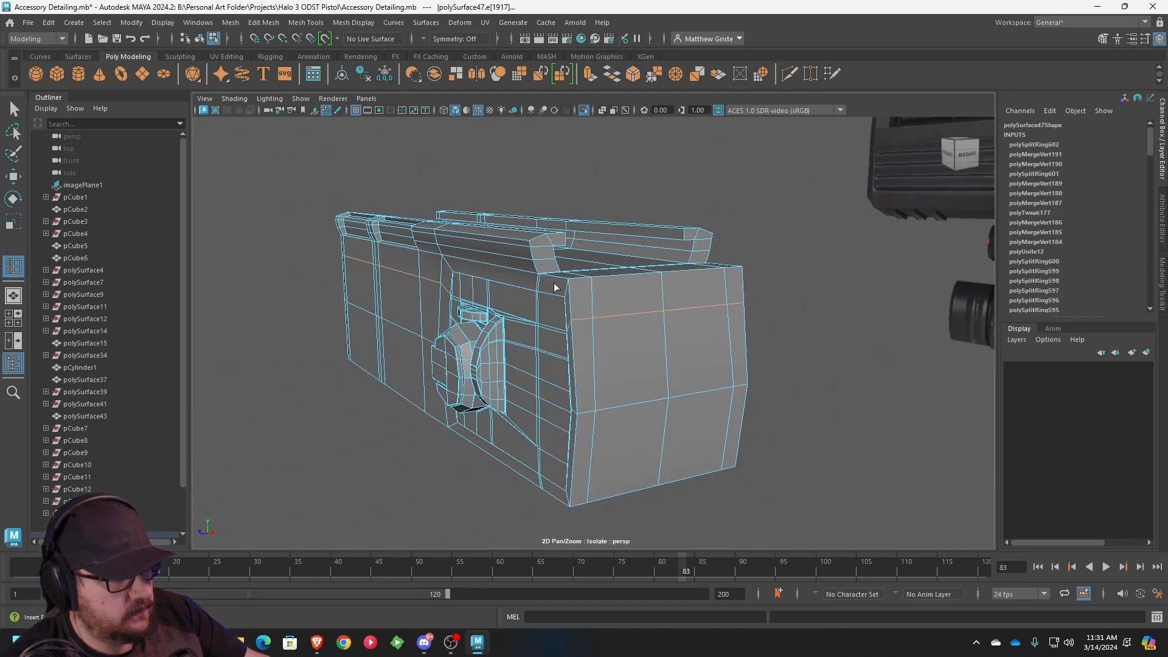
- Flatten the new edge loop to an even height and align it vertically with the panel's upper horizontal edge
key("r")
left_click_drag(488, 222, 657, 308)
key("w")
scroll(657, 308, "up", 4)
scroll(461, 289, "down", 2)
middle_click_drag(294, 256, 411, 263, "alt")
left_click_drag(249, 261, 248, 261)
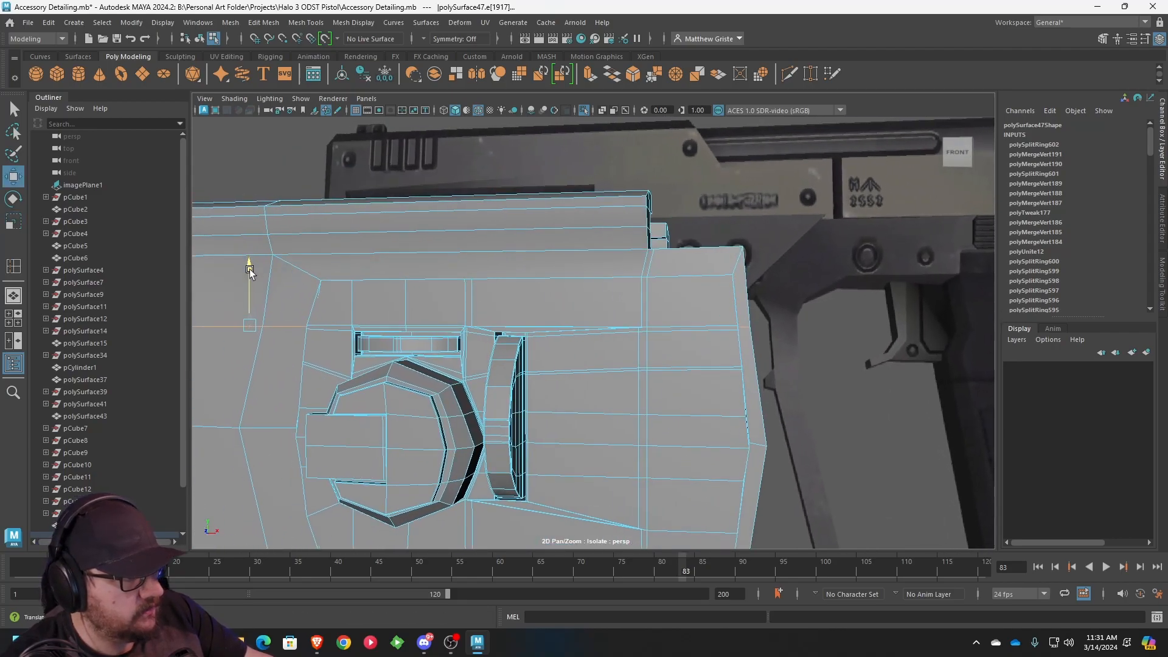
left_click_drag(443, 318, 378, 308, "alt")
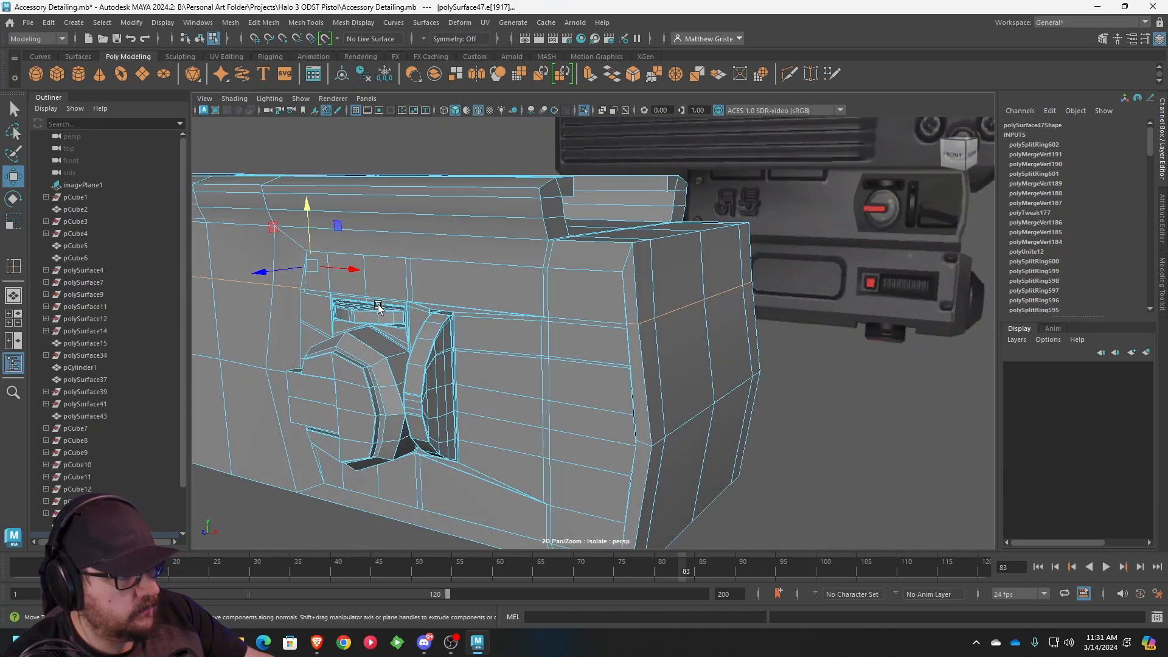
- Insert four more edge loops across the body's rear end, matching the panel's horizontal edges above the side's bend
scroll(378, 307, "up", 4)
left_click(305, 22)
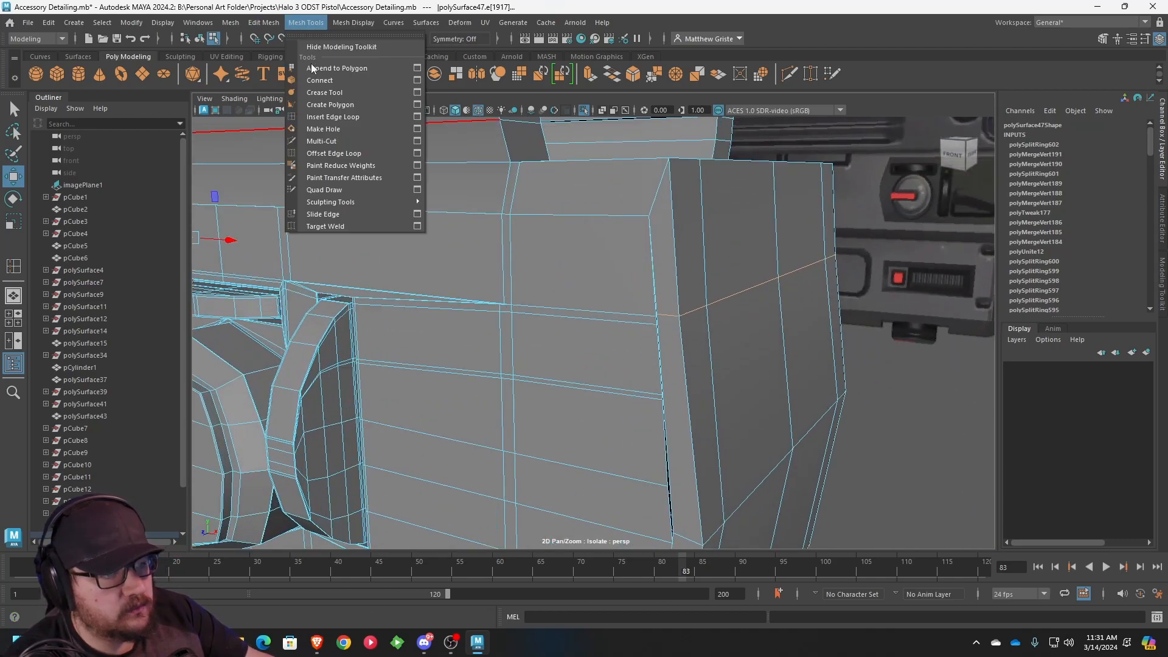
left_click(316, 117)
left_click(681, 326)
scroll(675, 322, "up", 3)
left_click(730, 360)
left_click(731, 370)
middle_click_drag(731, 370, 714, 261, "alt")
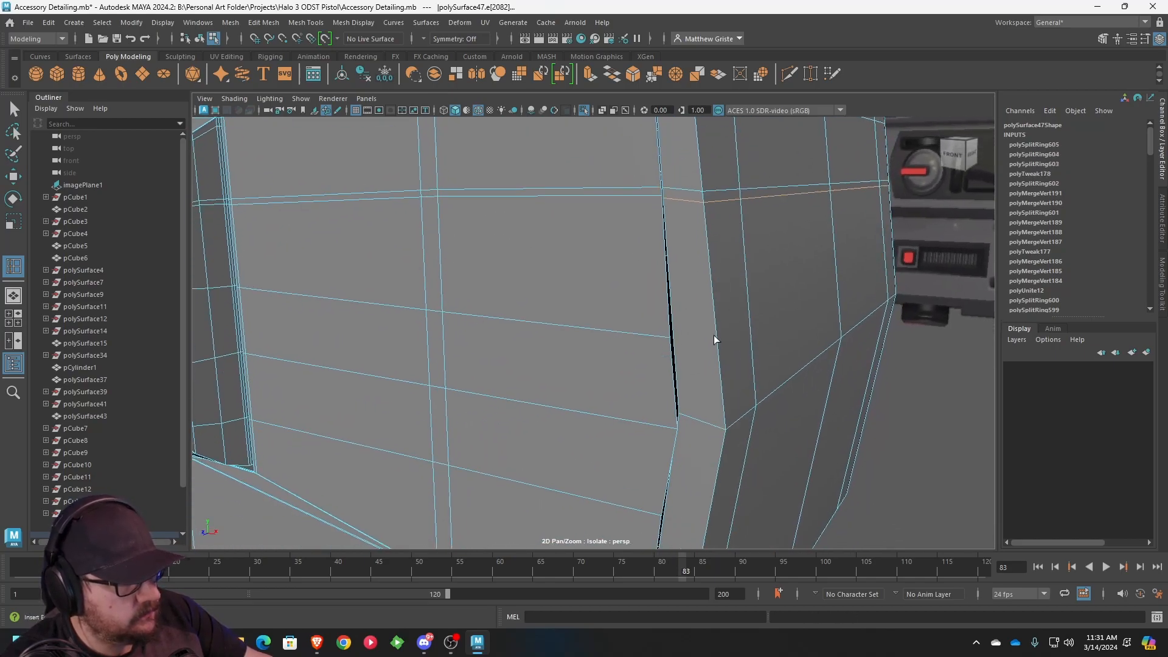
left_click(717, 349)
left_click_drag(699, 373, 763, 360, "alt")
scroll(766, 359, "up", 2)
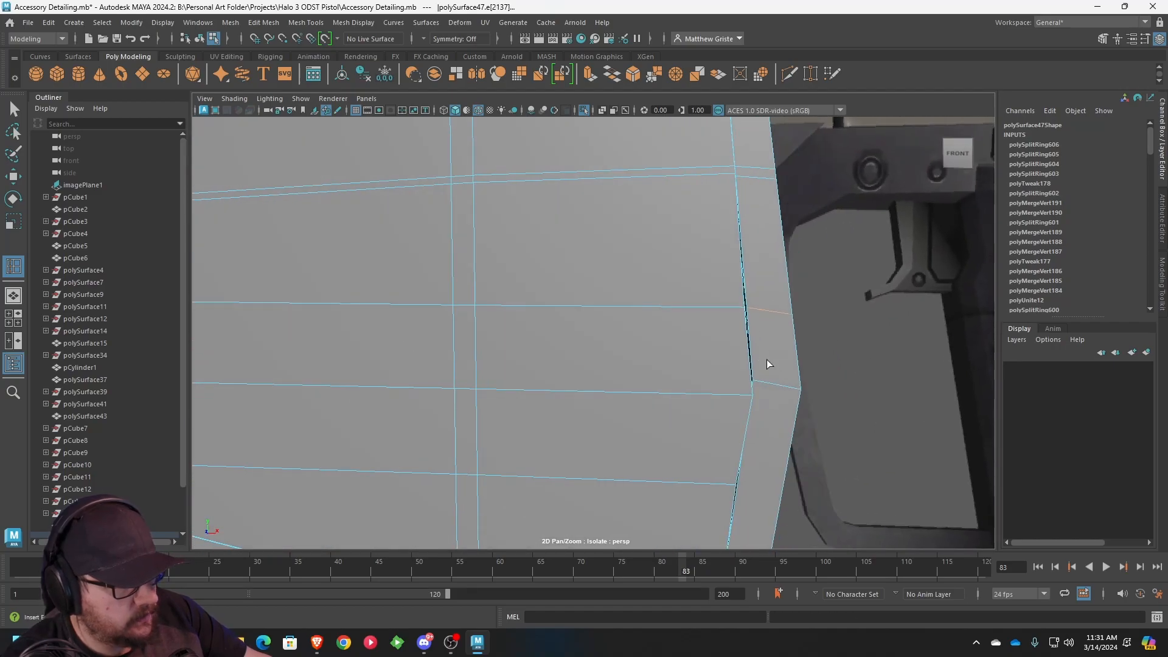
- Merge the overlapping body and panel vertices along the rear border, from the bend up to the uppermost new loop
key("q")
right_click_drag(742, 280, 684, 279)
left_click(748, 373)
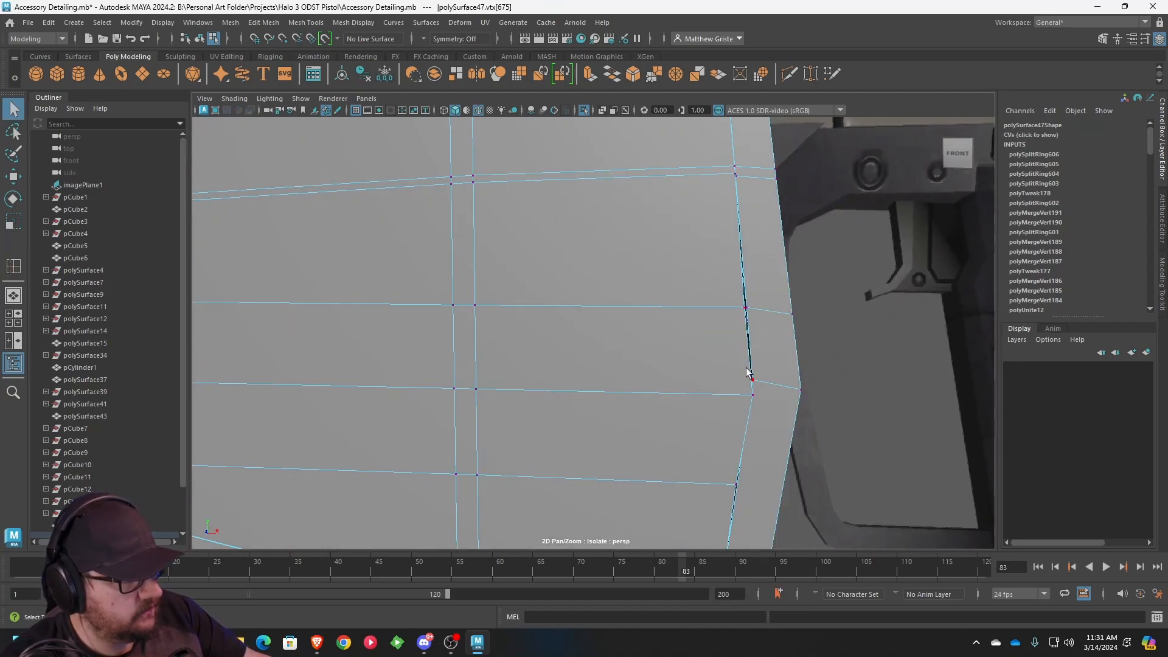
left_click_drag(764, 388, 738, 381, "alt")
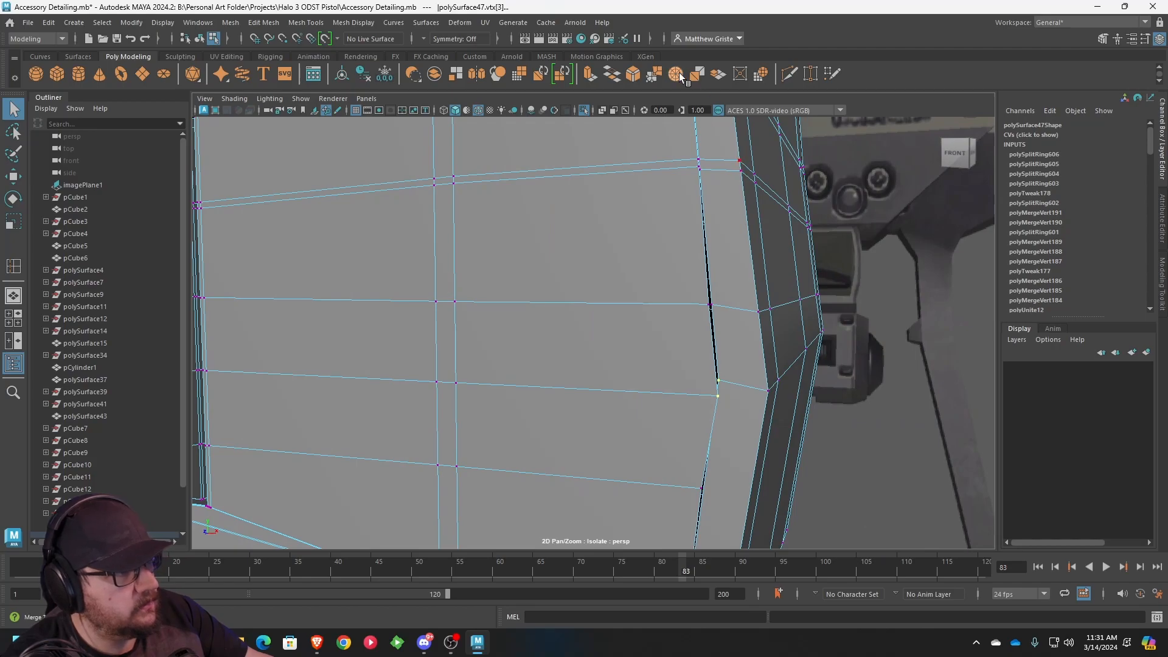
left_click(653, 77)
left_click_drag(690, 300, 722, 315)
middle_click_drag(724, 298, 679, 333, "alt")
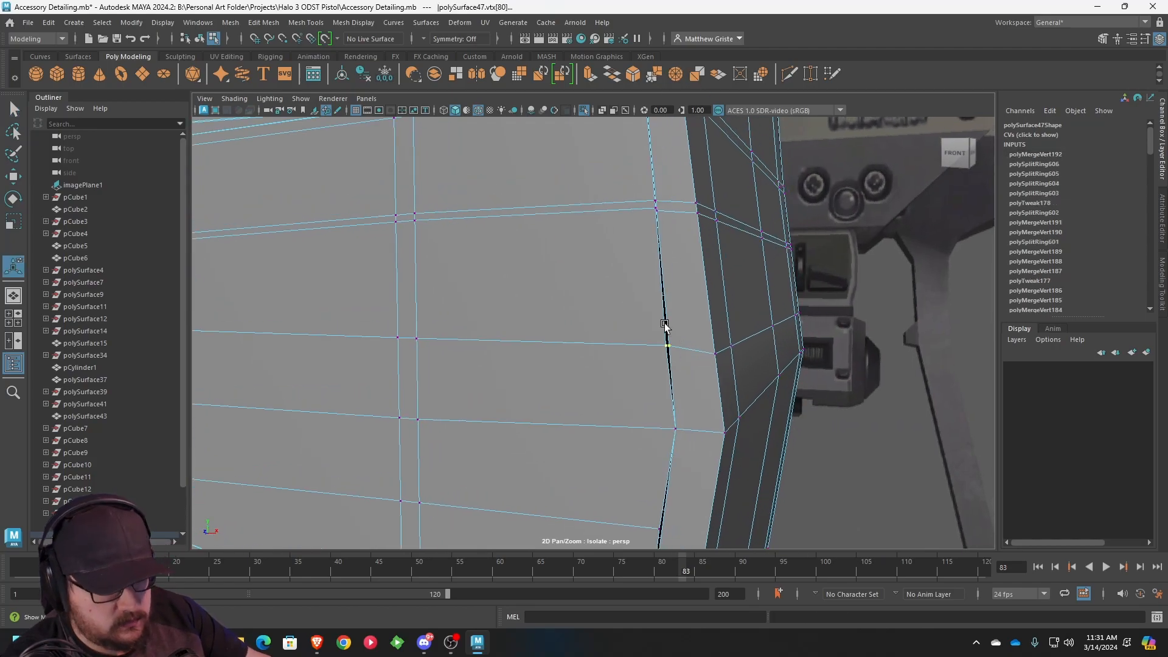
right_click_drag(665, 327, 676, 239, "shift")
left_click_drag(645, 203, 661, 205)
key("g")
key("g")
middle_click_drag(674, 206, 680, 343, "alt")
left_click_drag(644, 303, 655, 297)
key("g")
key("g")
- Raise the vertex where the panel's upper horizontal edge crosses the second vertical support edge near the rear
scroll(654, 297, "down", 2)
left_click_drag(486, 328, 556, 333, "alt")
scroll(553, 317, "up", 3)
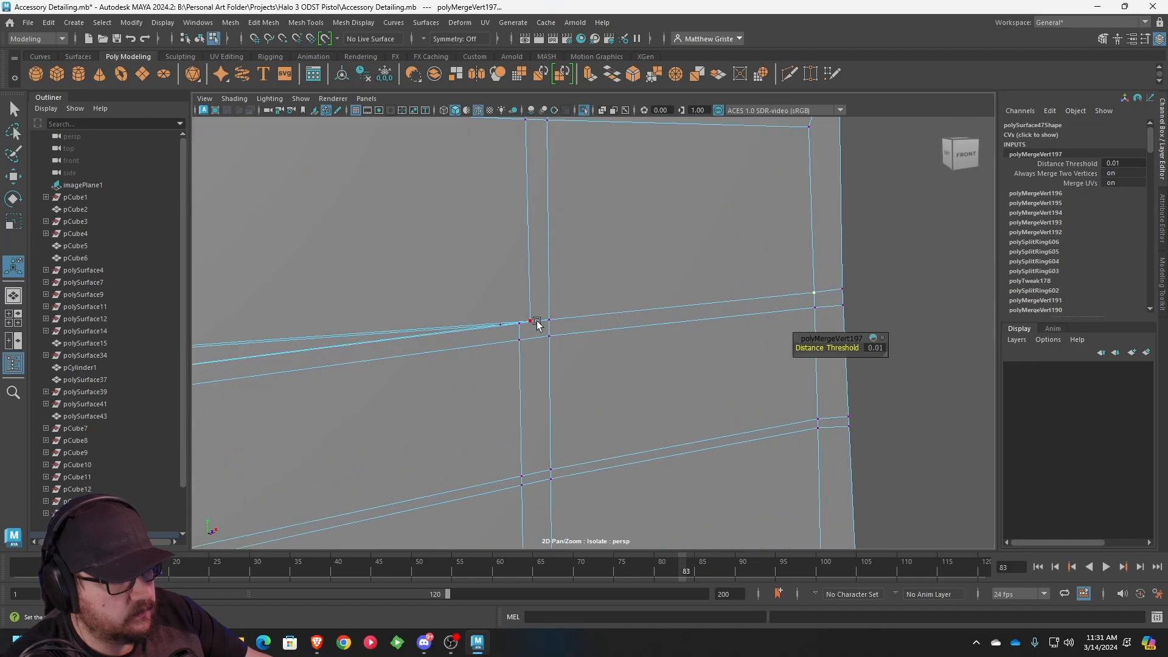
left_click(549, 319)
key("w")
left_click_drag(539, 269, 540, 250)
left_click(500, 324)
scroll(540, 334, "down", 4)
left_click_drag(538, 357, 472, 357, "alt")
scroll(472, 358, "down", 3)
middle_click_drag(472, 358, 581, 325, "alt")
left_click_drag(516, 326, 602, 300, "alt")
middle_click_drag(602, 300, 533, 217, "alt")
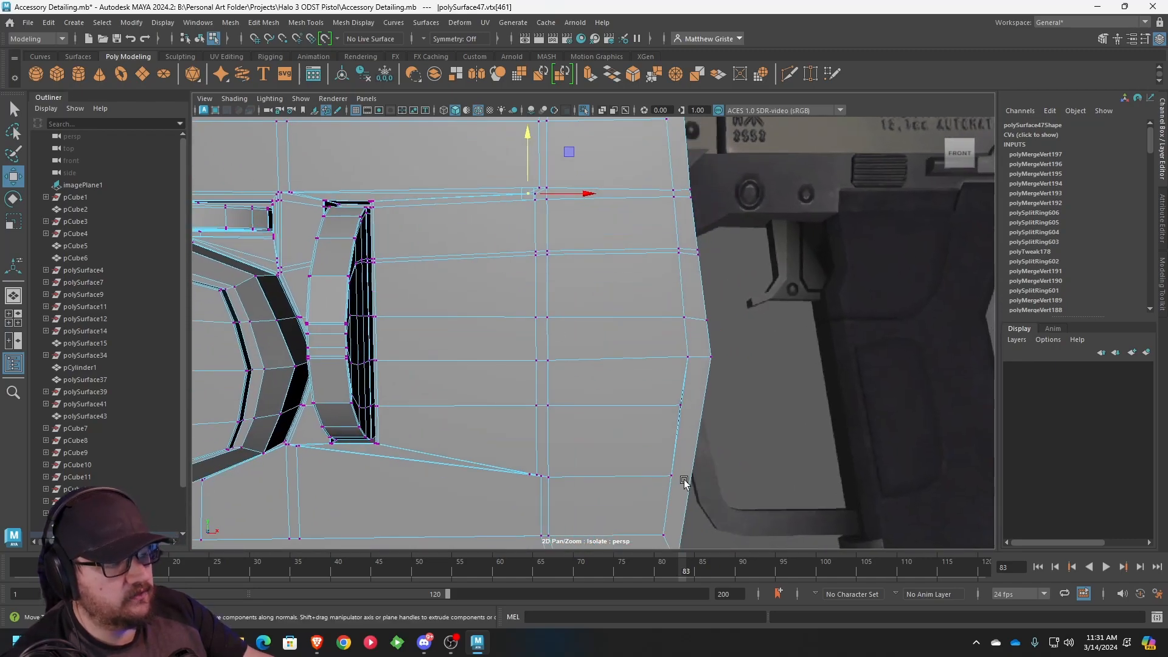
- Insert two edge loops around the body's rear end below the bend, matching the panel's lower horizontal edges
middle_click_drag(684, 482, 670, 323, "alt")
scroll(670, 323, "up", 4)
middle_click_drag(688, 283, 624, 378, "alt")
left_click_drag(626, 297, 588, 305, "alt")
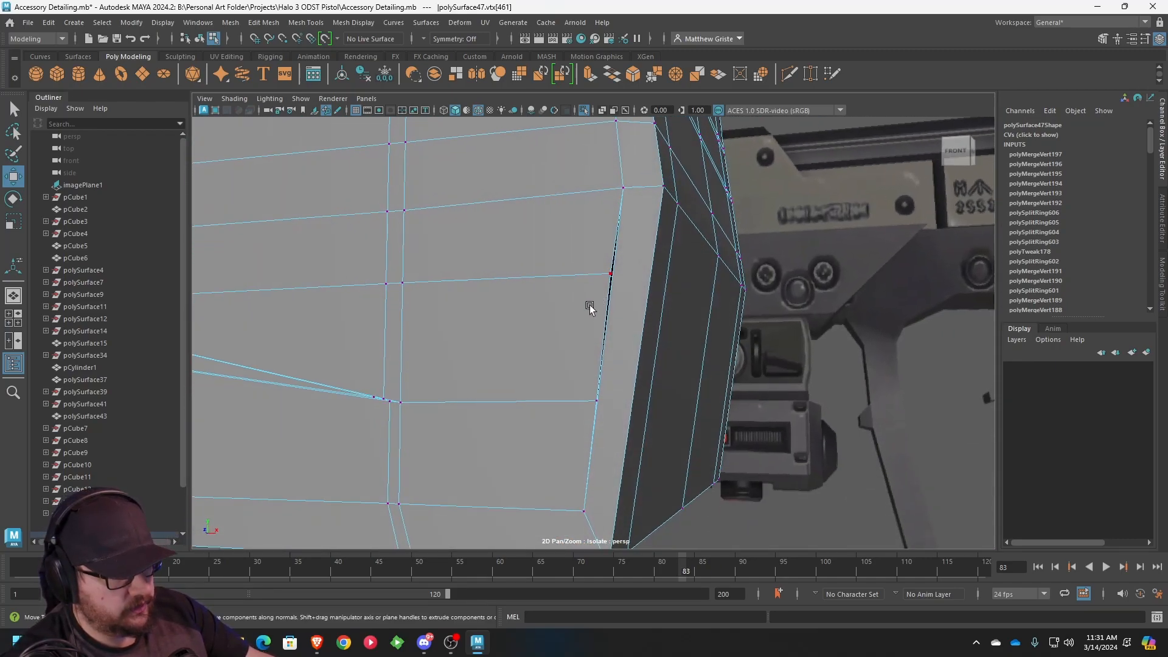
left_click(306, 22)
left_click(332, 115)
left_click_drag(652, 285, 652, 295)
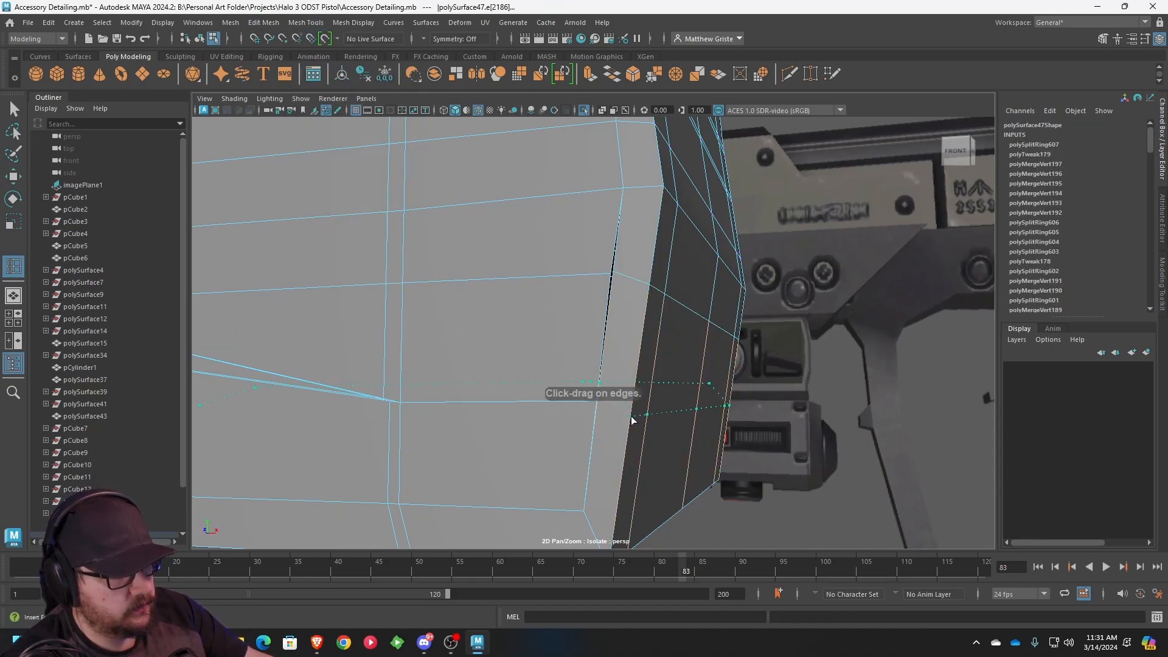
left_click_drag(626, 443, 616, 420)
- Merge the overlapping vertices where the two lower loops meet the panel's rear border
right_click_drag(608, 287, 551, 299)
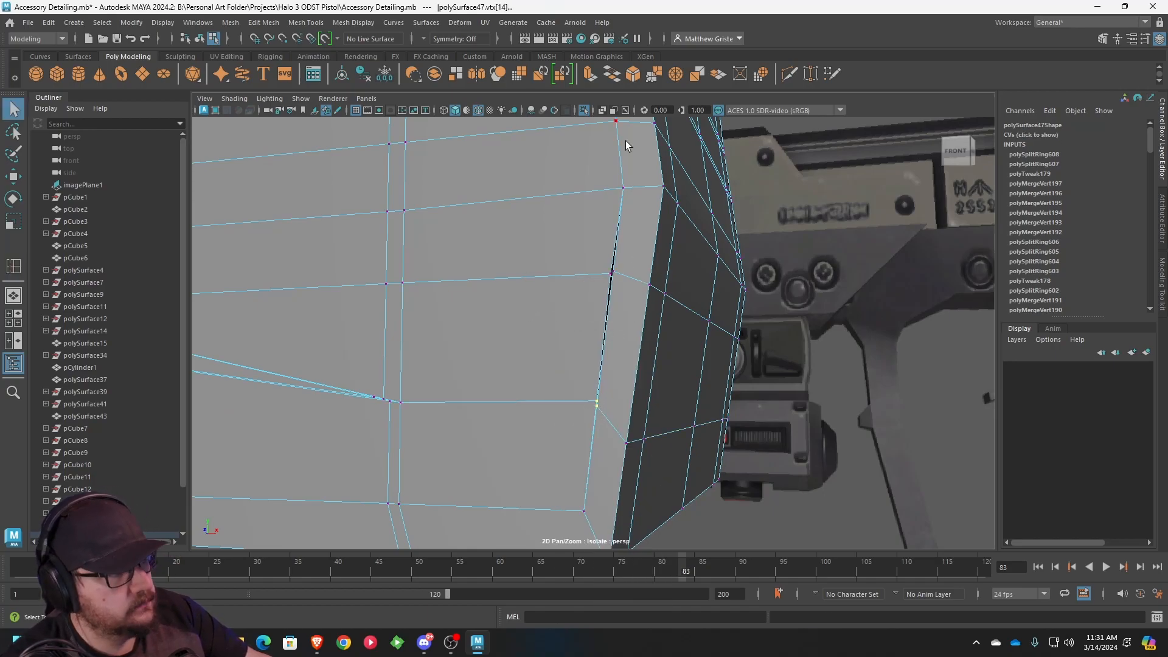
left_click(654, 74)
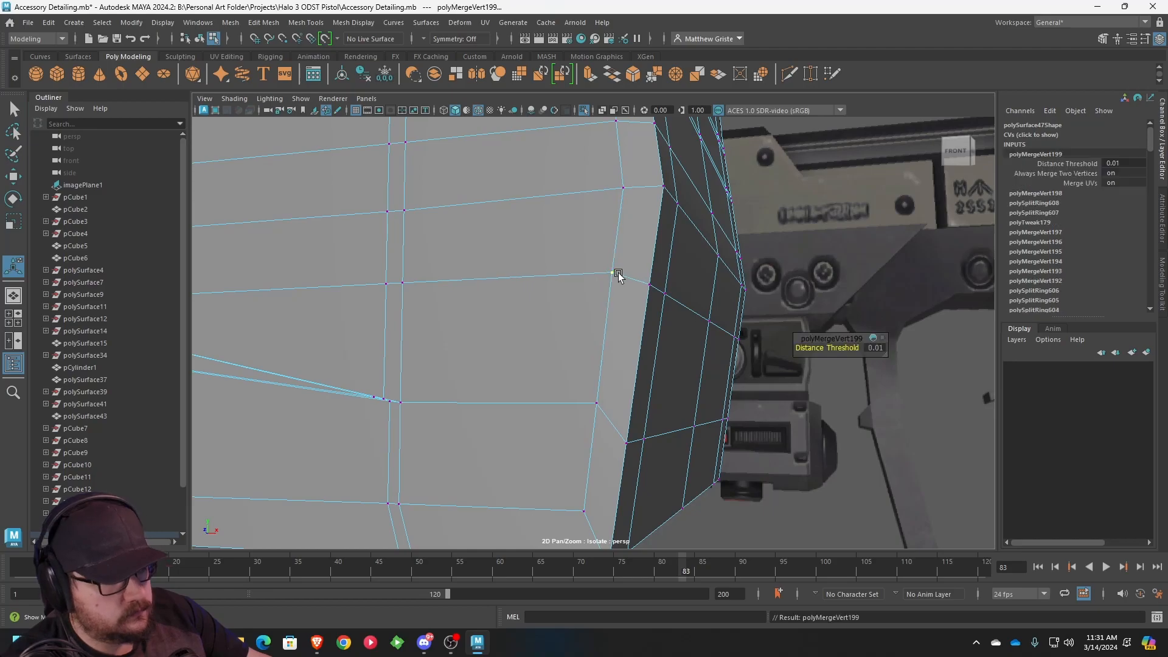
scroll(537, 346, "down", 2)
- Insert a vertical edge loop in the body beneath the dial, straighten it and align it with the panel's front vertical edge
left_click_drag(537, 347, 691, 274, "alt")
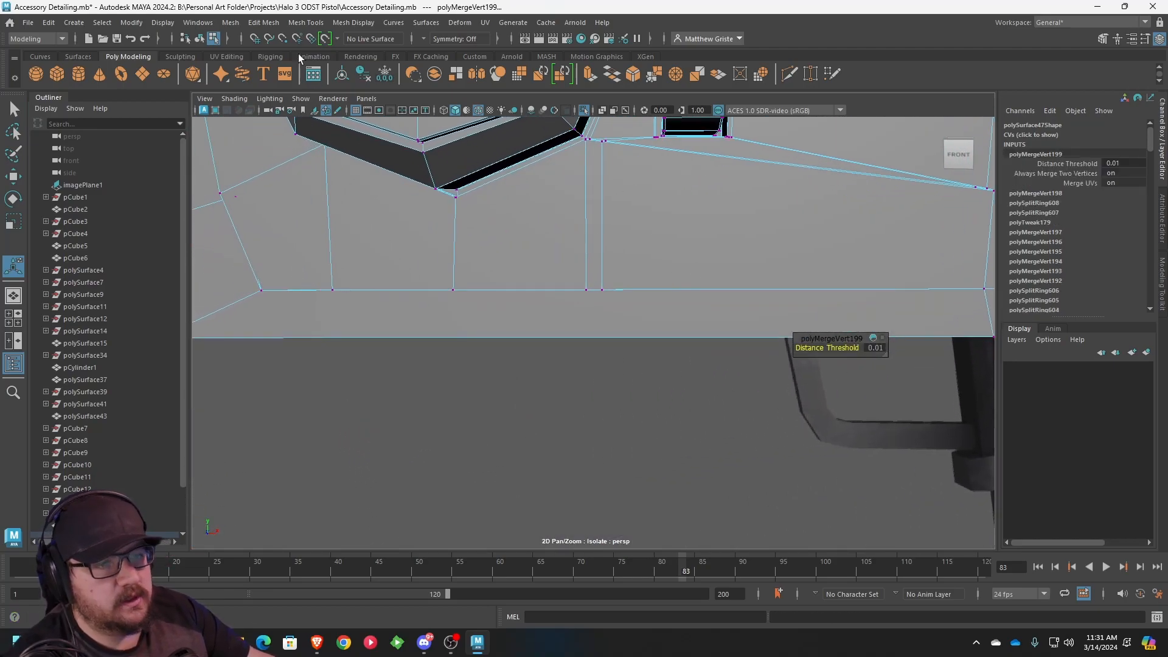
left_click(263, 22)
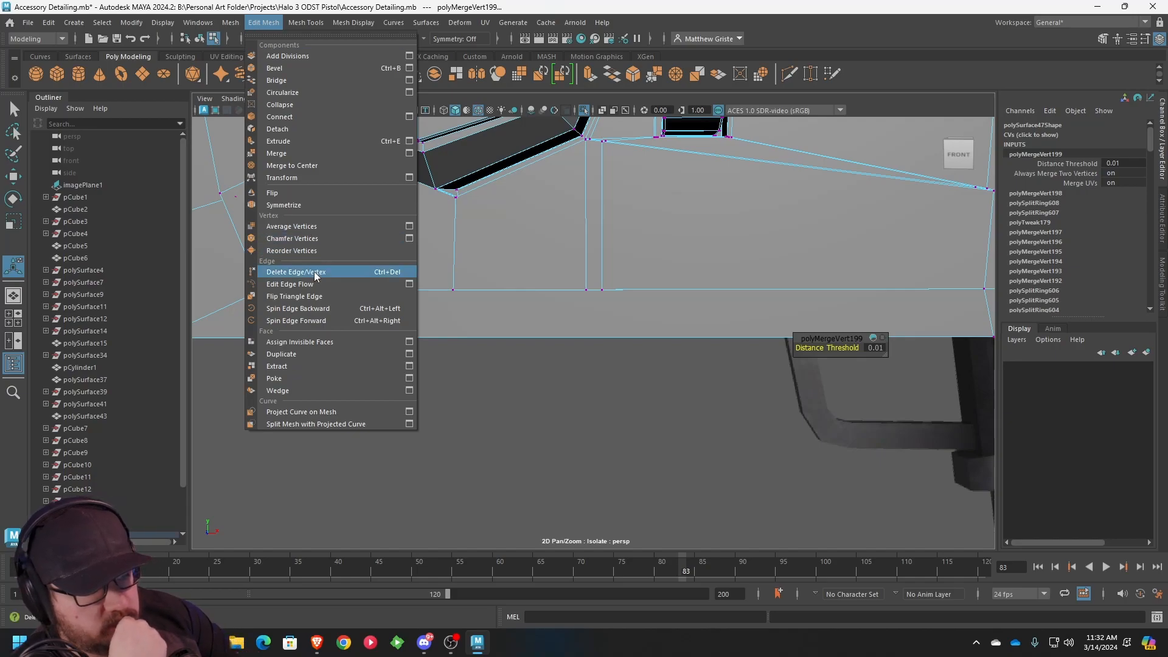
mouse_move(306, 23)
left_click(332, 127)
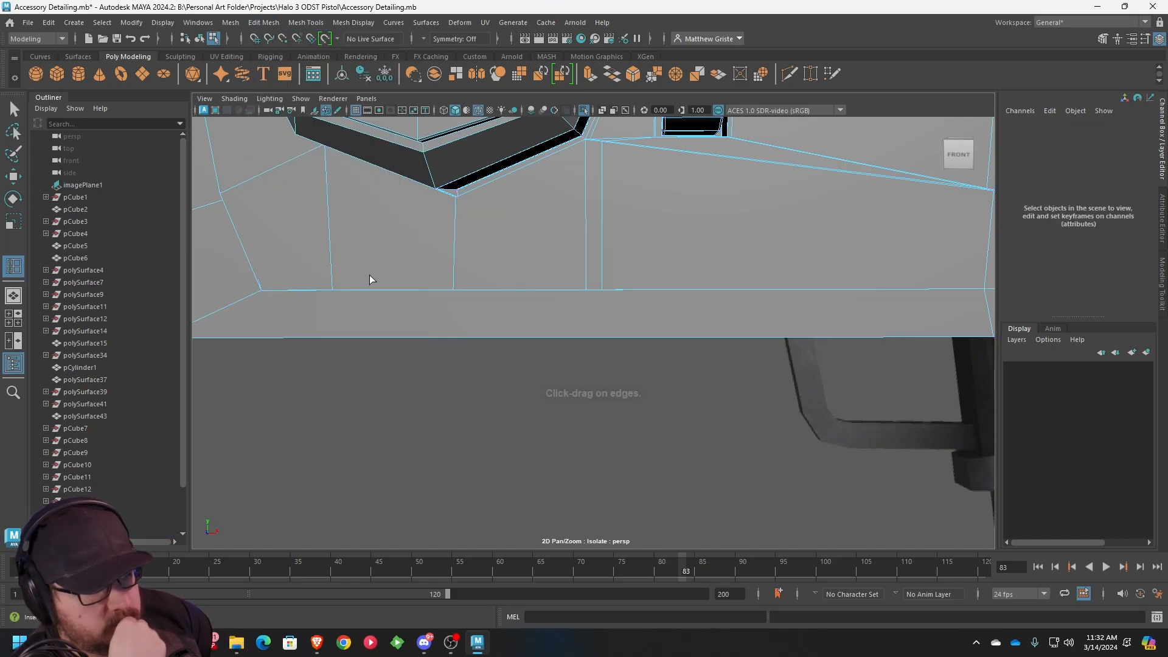
left_click_drag(334, 336, 338, 339)
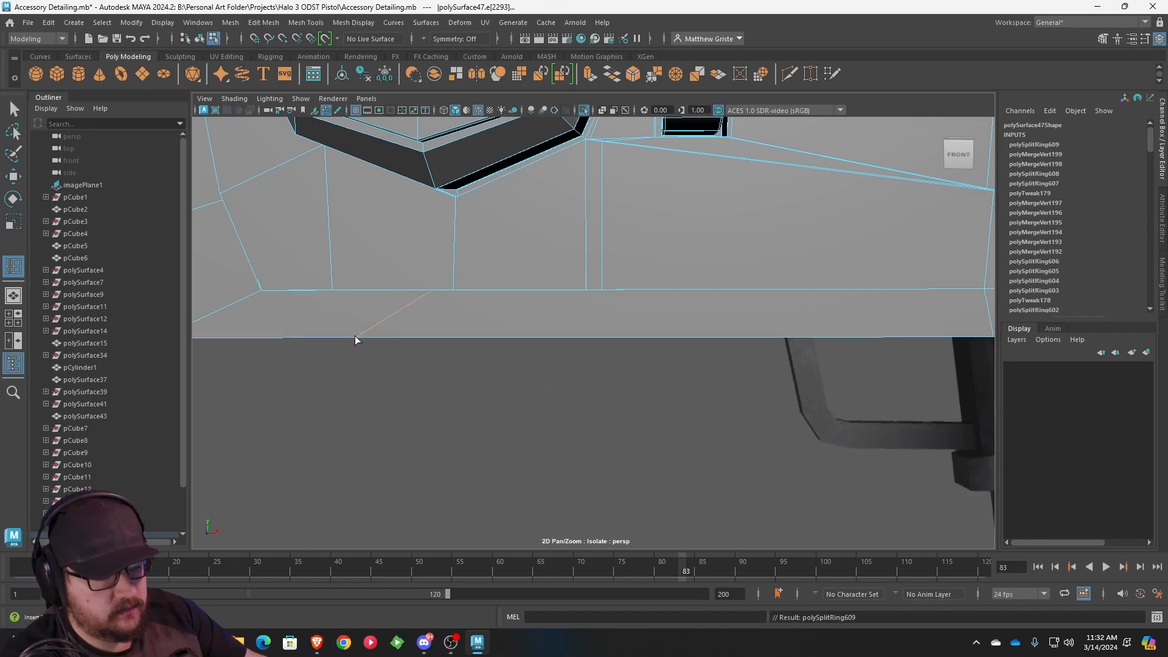
key("e")
key("r")
scroll(419, 303, "down", 6)
left_click_drag(592, 188, 568, 193)
key("w")
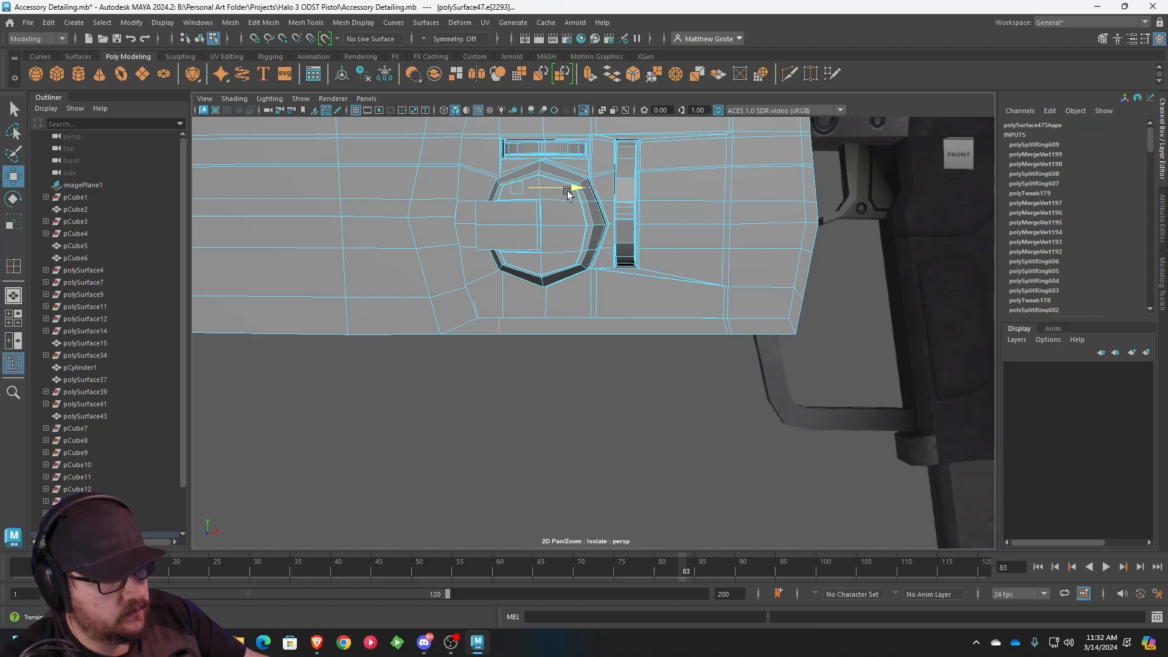
- Insert three more vertical edge loops in the body, in line with the panel's remaining vertical edges below the dial
left_click(311, 23)
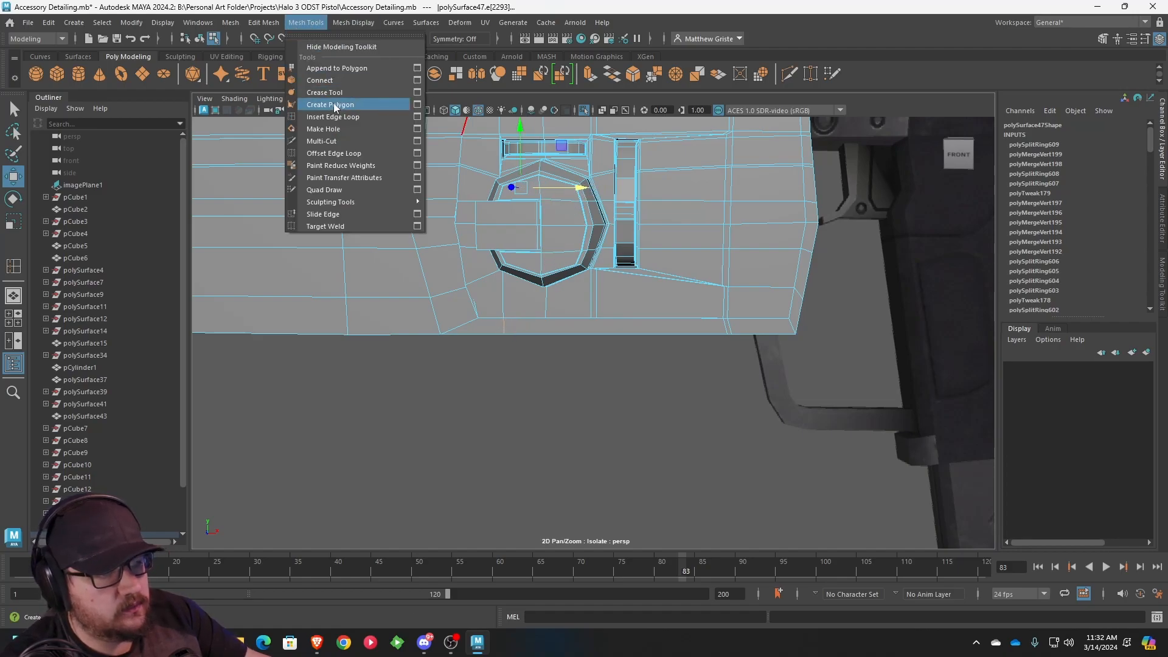
left_click(333, 100)
left_click(546, 333)
left_click(591, 333)
left_click(599, 331)
- Merge the four new loops' vertices with the panel's vertices along its lower border
scroll(597, 327, "up", 3)
key("q")
right_click_drag(600, 253, 563, 247)
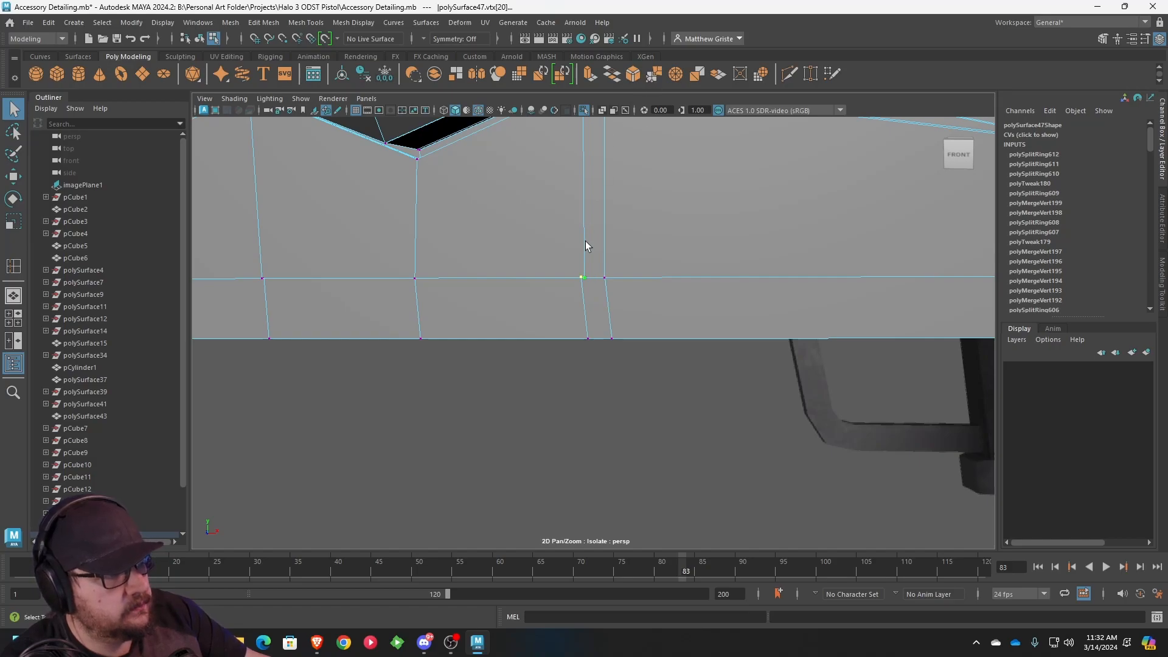
key("g")
left_click_drag(599, 270, 613, 287)
key("g")
left_click_drag(409, 265, 421, 284)
key("g")
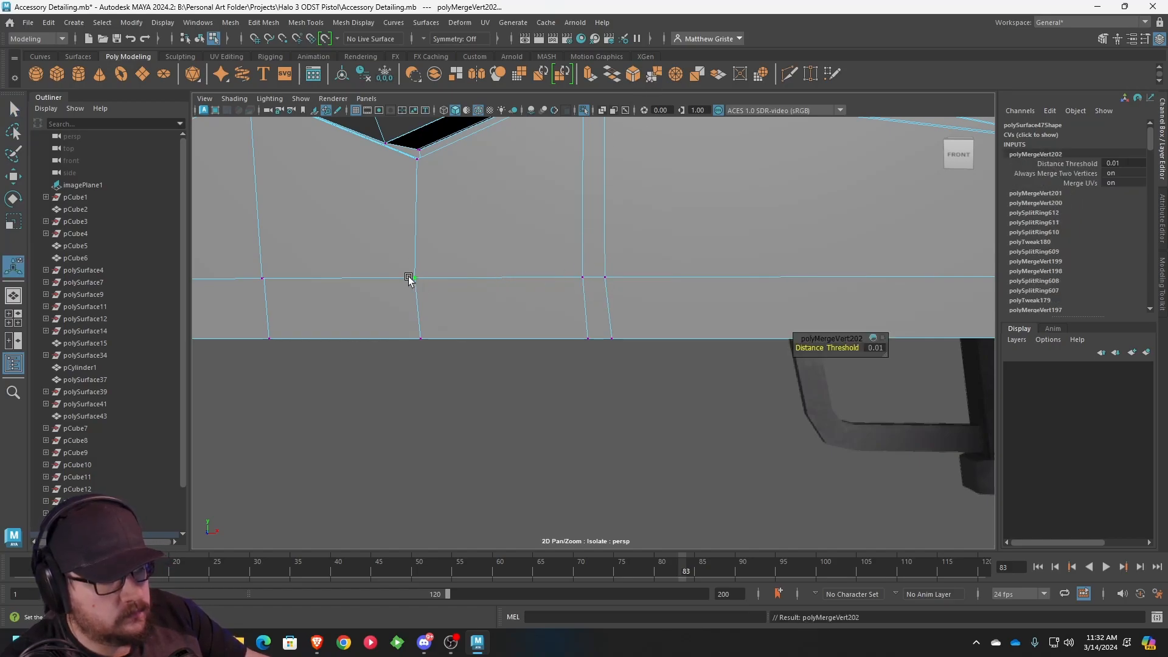
left_click_drag(243, 266, 272, 286)
key("g")
- Merge the overlapping vertices at the panel's lower front corner and at the first junction above it
middle_click_drag(276, 273, 536, 291, "alt")
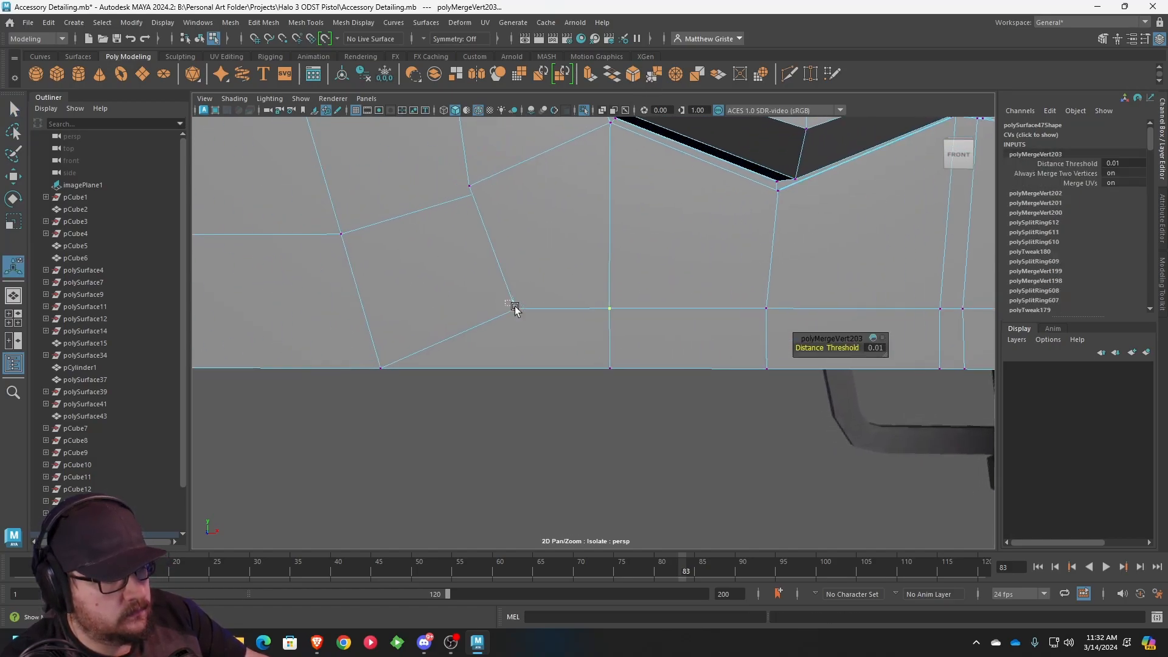
left_click_drag(507, 303, 525, 313)
key("g")
left_click_drag(459, 170, 495, 193)
key("g")
left_click(469, 186)
key("g")
key("g")
scroll(496, 195, "down", 5)
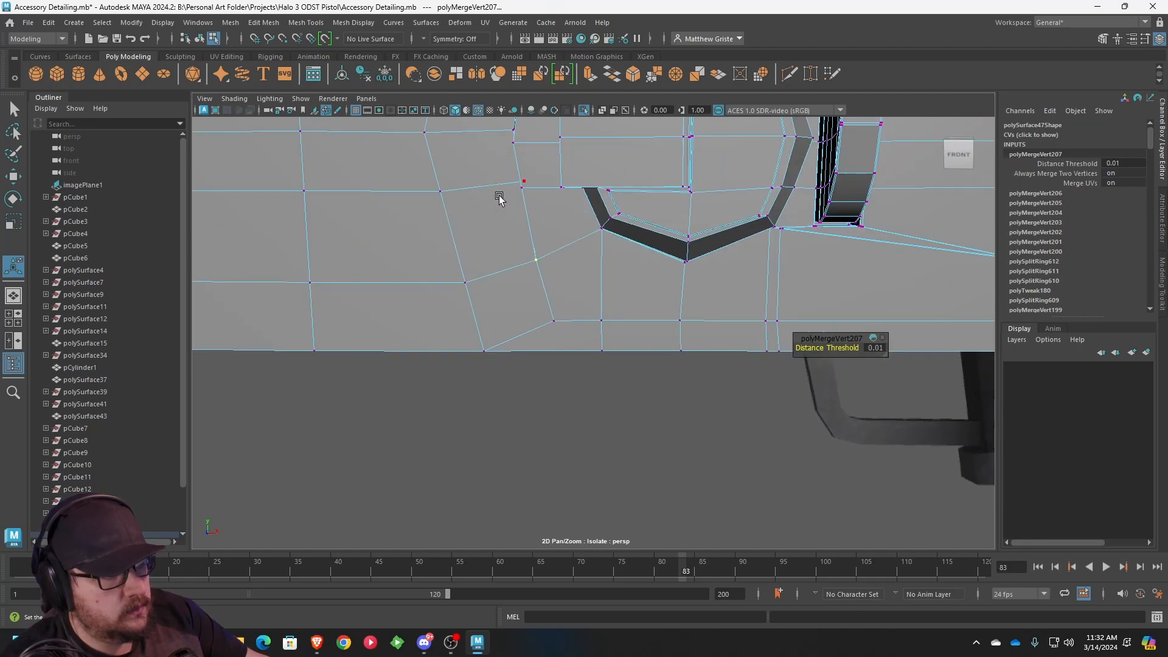
- Merge the paired body and panel vertices along the panel's front border beside the dial
scroll(497, 277, "up", 6)
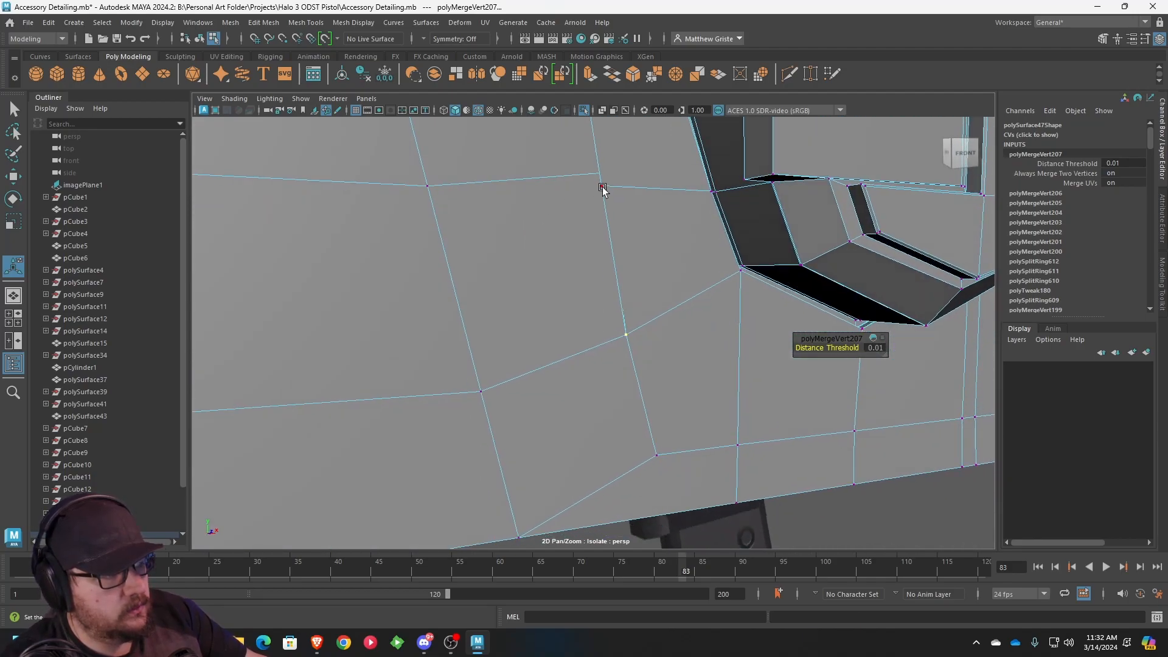
left_click(602, 187)
key("g")
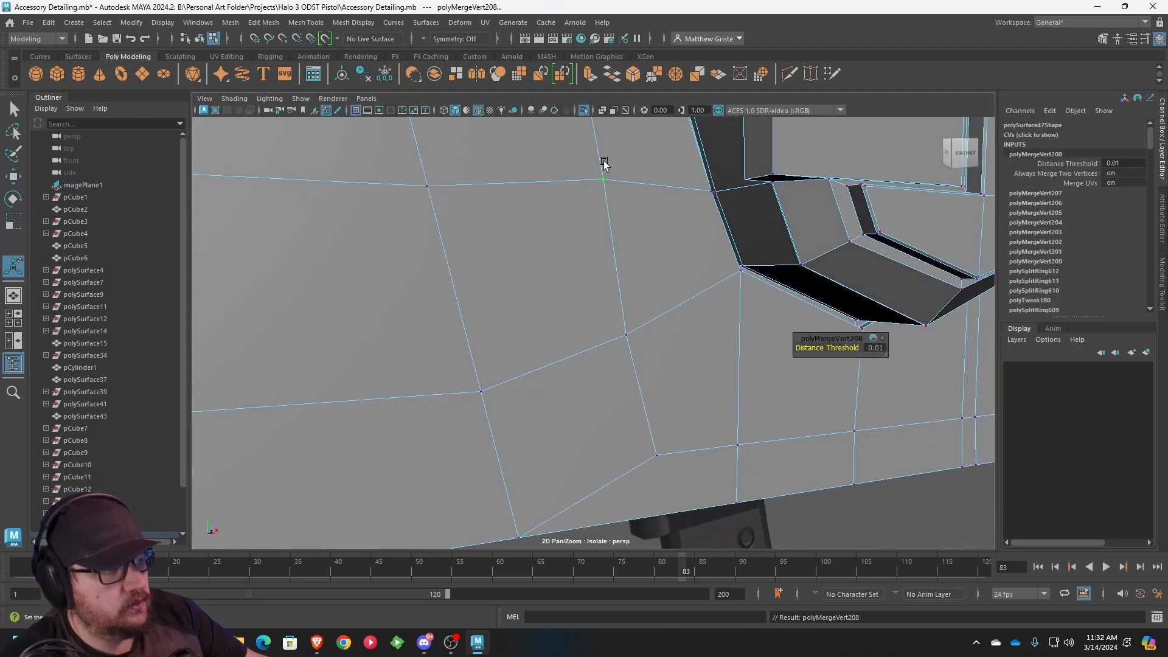
middle_click_drag(603, 160, 579, 280, "alt")
left_click_drag(563, 262, 551, 260)
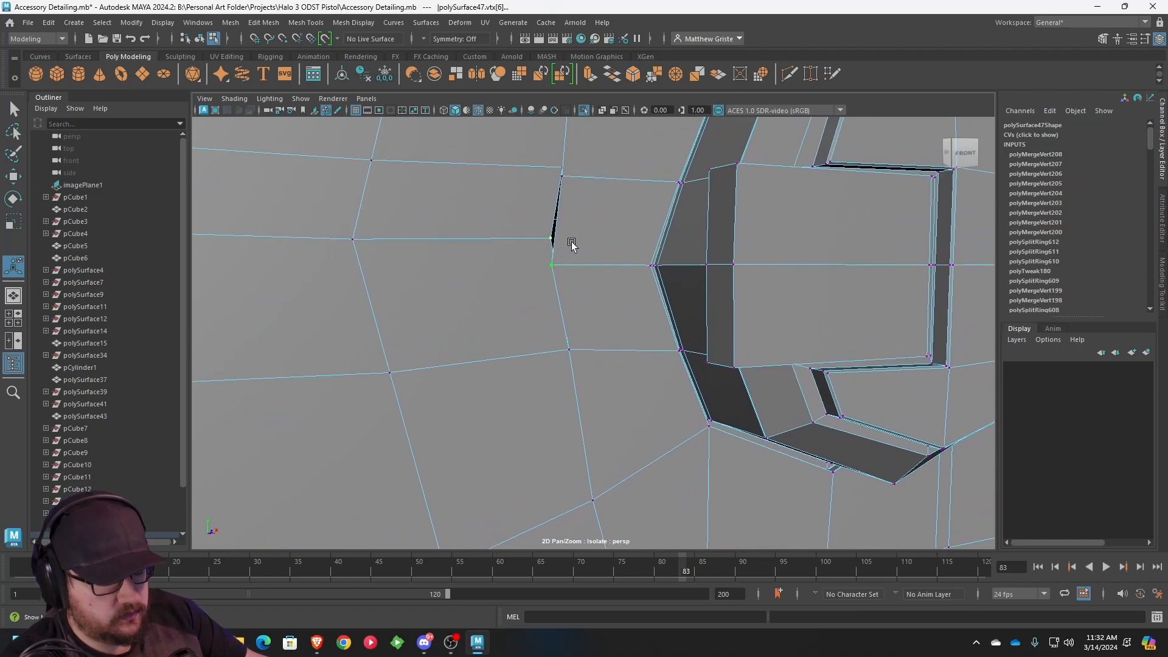
key("g")
left_click_drag(552, 161, 571, 187)
key("g")
left_click_drag(542, 234, 554, 245)
key("g")
right_click_drag(562, 256, 594, 195, "alt")
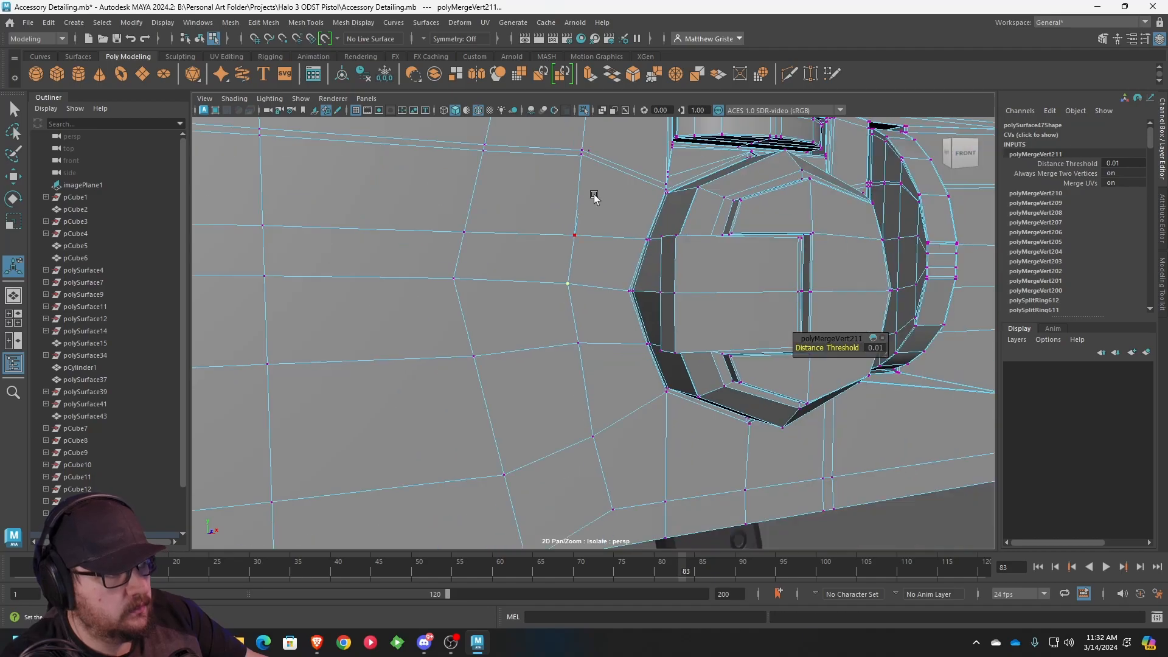
- Merge the front border's vertex pairs level with the dial's upper half, using wireframe display to reach them
middle_click_drag(594, 195, 565, 219, "alt")
right_click_drag(566, 219, 553, 240, "alt")
middle_click_drag(553, 240, 549, 270, "alt")
key("g")
mouse_move(498, 211)
left_mouse_down()
mouse_move(521, 229)
mouse_move(514, 204)
mouse_move(524, 228)
mouse_move(665, 229)
mouse_move(595, 240)
mouse_move(753, 252)
mouse_move(700, 250)
mouse_move(726, 214)
mouse_move(743, 240)
left_mouse_up()
key("g")
key("g")
key("4")
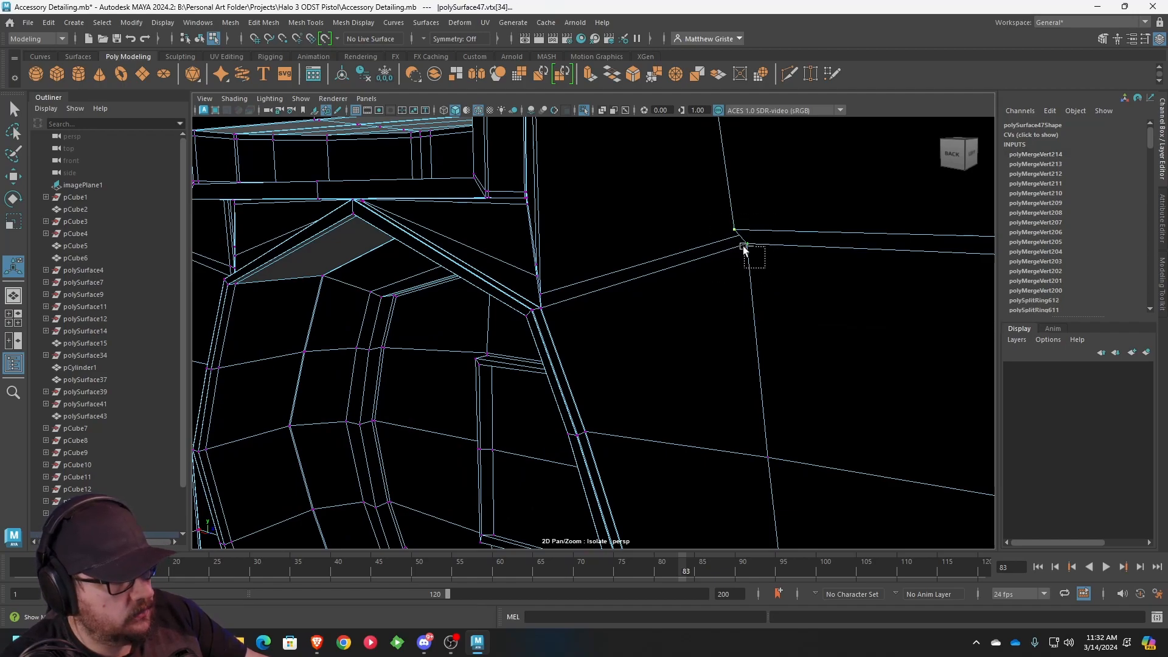
key("g")
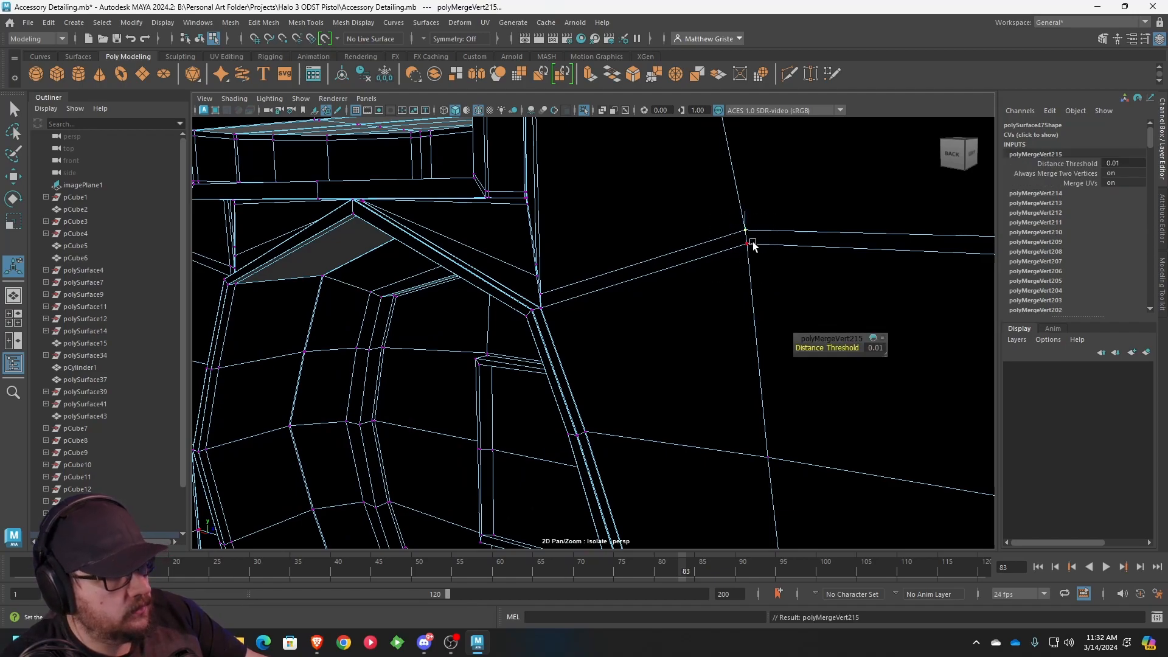
- Merge the remaining vertex pairs on the panel's front border just below its upper front corner
middle_click_drag(768, 210, 734, 337, "alt")
left_click_drag(649, 390, 689, 416, "alt")
key("g")
left_click_drag(682, 352, 721, 384)
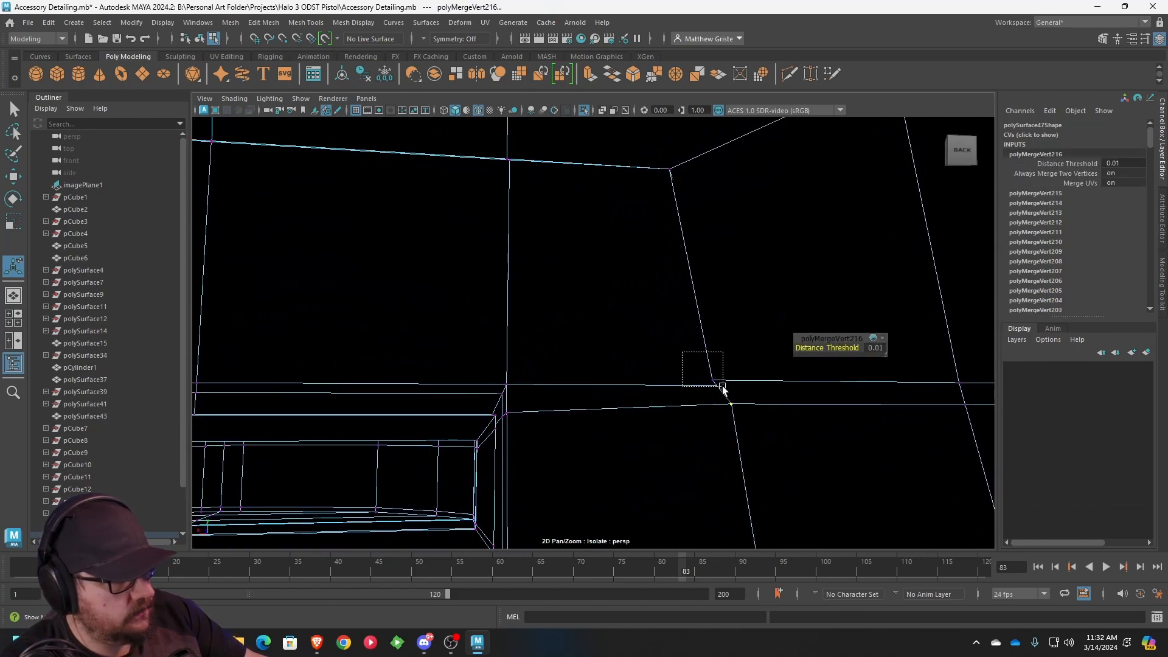
key("g")
middle_click_drag(727, 225, 687, 360, "alt")
- Merge the overlapping vertices along the panel's upper border, from the front corner to the support edges near the rear
left_click_drag(592, 276, 653, 330)
left_click_drag(455, 277, 494, 313)
key("g")
middle_click_drag(299, 342, 490, 347, "alt")
left_click_drag(593, 290, 633, 322)
key("g")
left_click_drag(355, 279, 268, 321)
key("g")
left_click_drag(268, 268, 250, 313)
key("g")
middle_click_drag(250, 313, 715, 317, "alt")
left_click_drag(433, 291, 384, 315)
key("g")
key("g")
middle_click_drag(384, 317, 540, 265, "alt")
right_click_drag(540, 265, 510, 274, "alt")
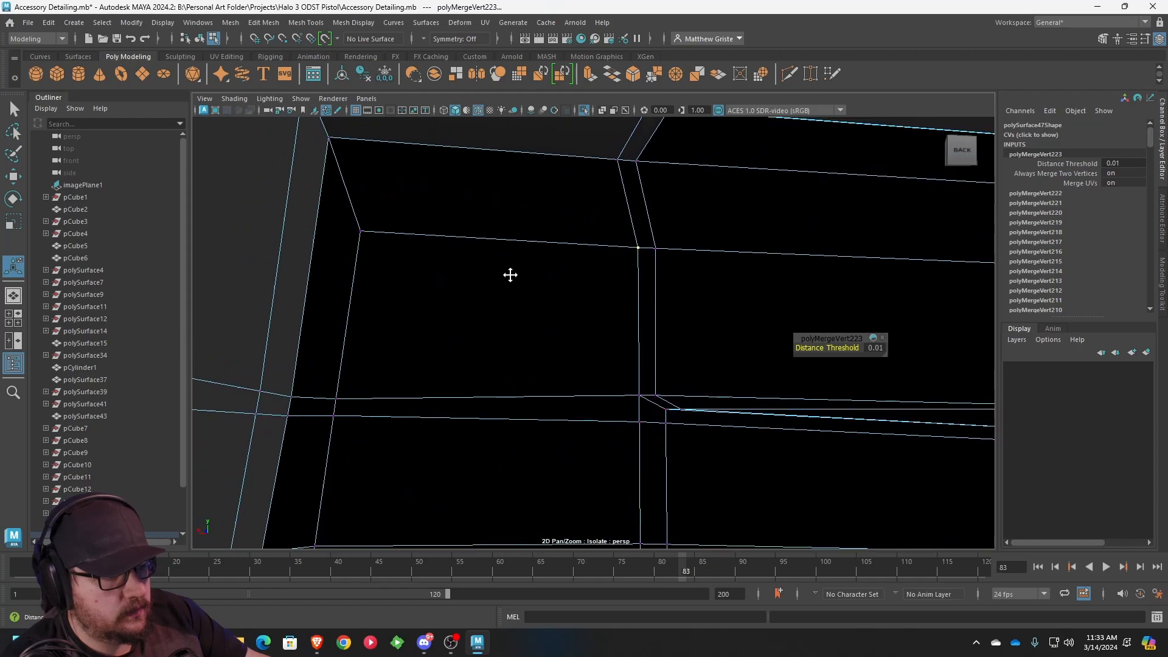
- Inspect the joined body and dial panel in smooth preview from several angles, and return the mesh to unsmoothed display
mouse_move(624, 305)
left_mouse_down("alt")
mouse_move(644, 318)
mouse_move(485, 297)
mouse_move(633, 334)
mouse_move(719, 337)
left_mouse_up("alt")
middle_click_drag(691, 363, 711, 304, "alt")
right_click_drag(711, 304, 662, 306, "alt")
left_click_drag(663, 306, 648, 292, "alt")
right_click_drag(649, 292, 620, 365)
left_click_drag(620, 365, 659, 383, "alt")
left_click(686, 450)
left_click_drag(621, 457, 570, 461, "alt")
scroll(572, 451, "down", 1)
scroll(572, 456, "up", 4)
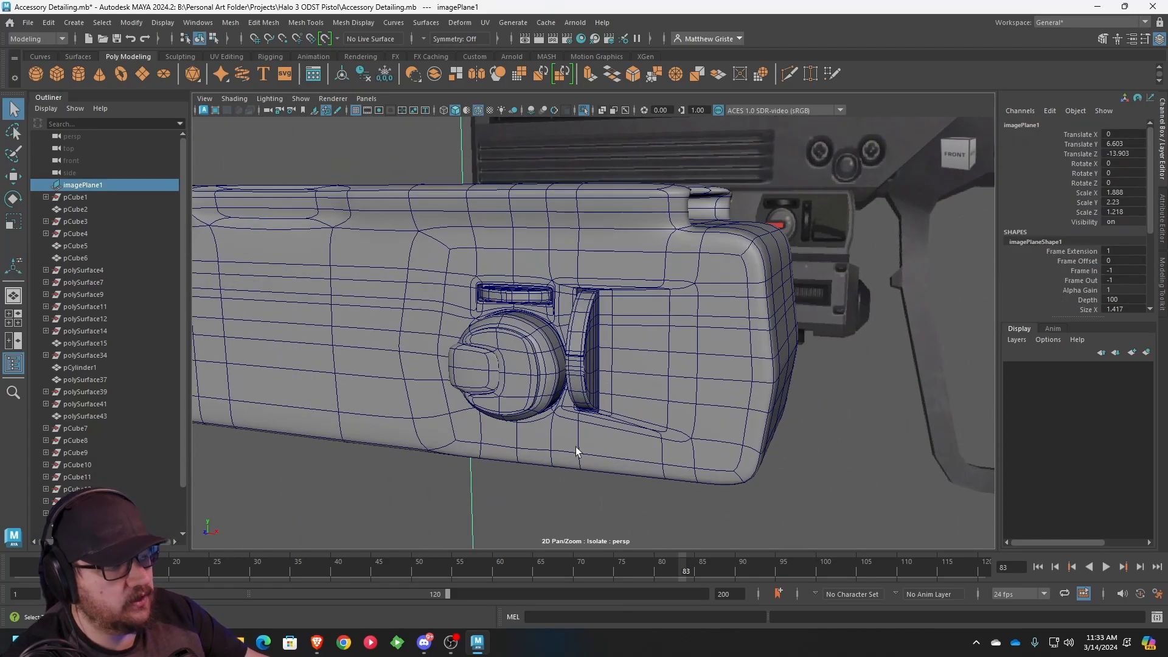
left_click_drag(704, 412, 571, 311, "alt")
middle_click_drag(572, 310, 691, 347, "alt")
scroll(633, 359, "down", 4)
left_click_drag(571, 367, 580, 365, "alt")
left_click(580, 365)
scroll(571, 365, "down", 4)
key("1")
scroll(571, 362, "up", 4)
- In the front view, move the vertices at the body's end opposite the dial outward to match the reference image's edge
left_click_drag(581, 331, 605, 443, "alt")
key("space")
key("space")
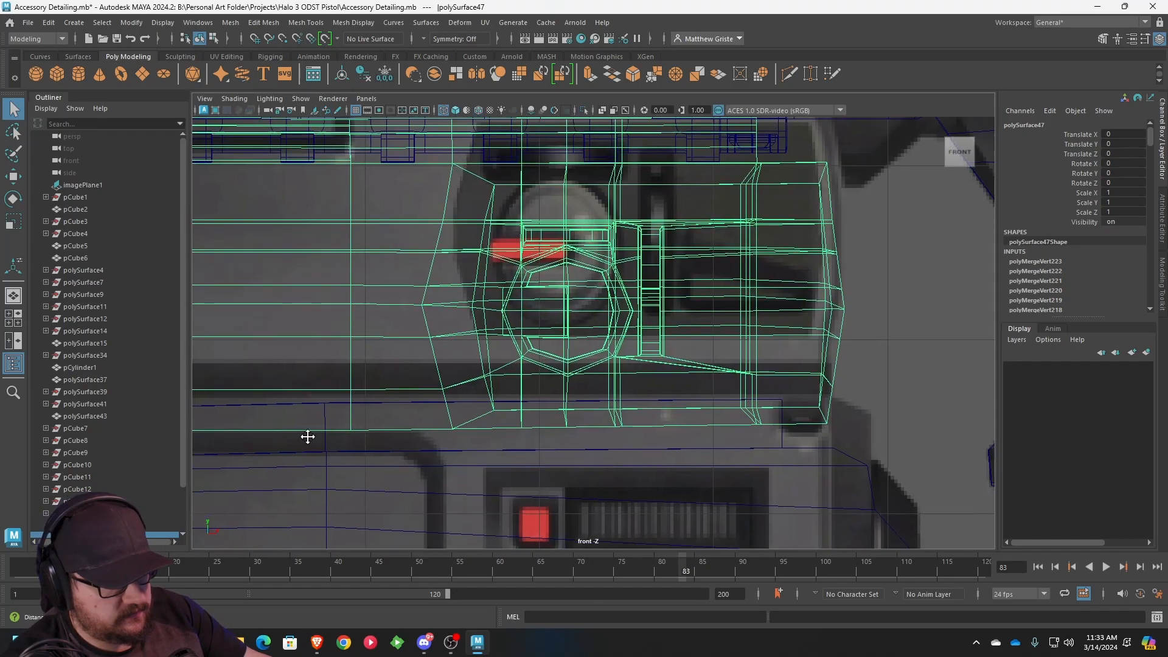
middle_click_drag(302, 438, 791, 413, "alt")
scroll(578, 364, "down", 5)
scroll(696, 388, "up", 2)
middle_click_drag(548, 334, 642, 331, "alt")
scroll(642, 334, "up", 2)
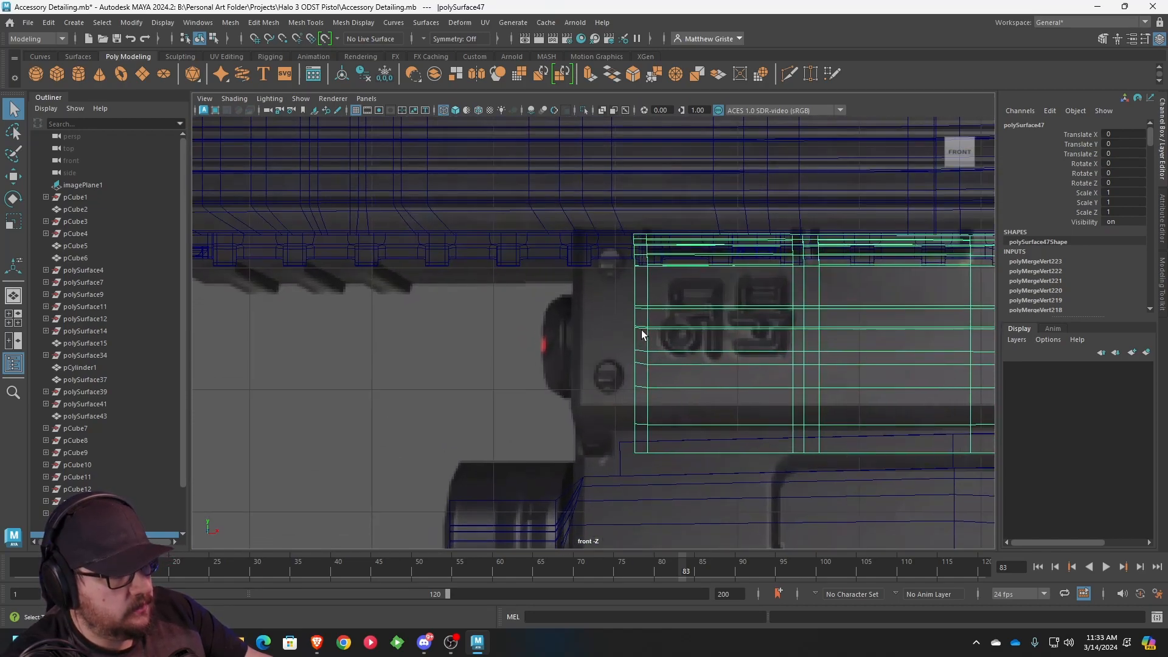
right_click(640, 336)
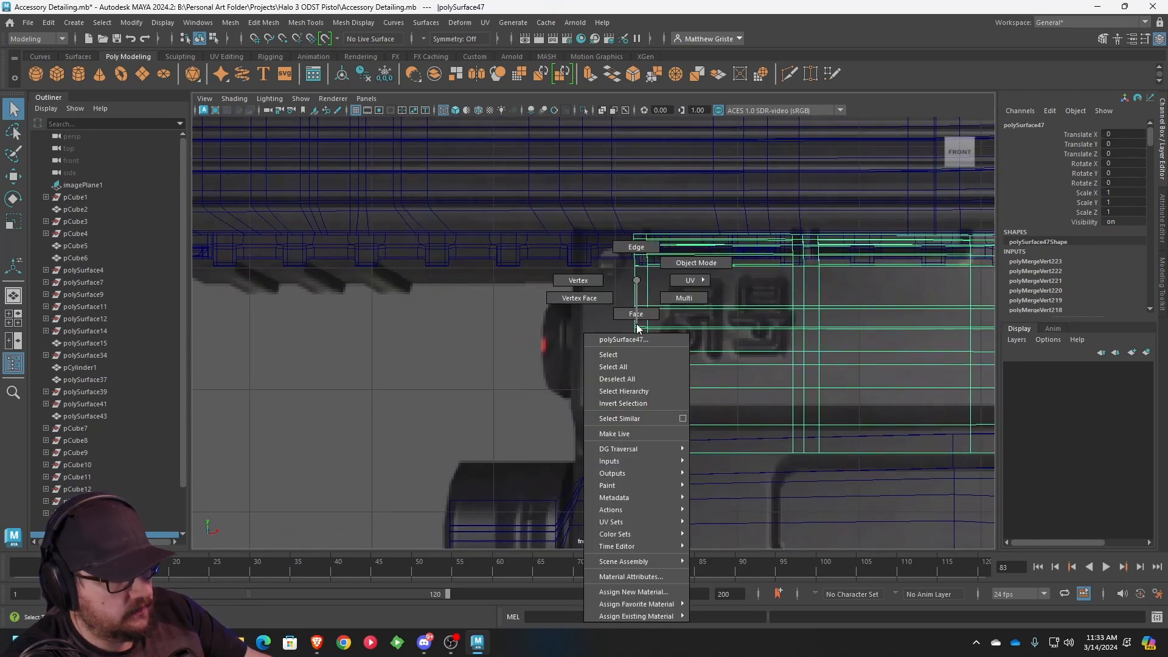
left_click(596, 283)
left_click_drag(552, 196, 638, 472)
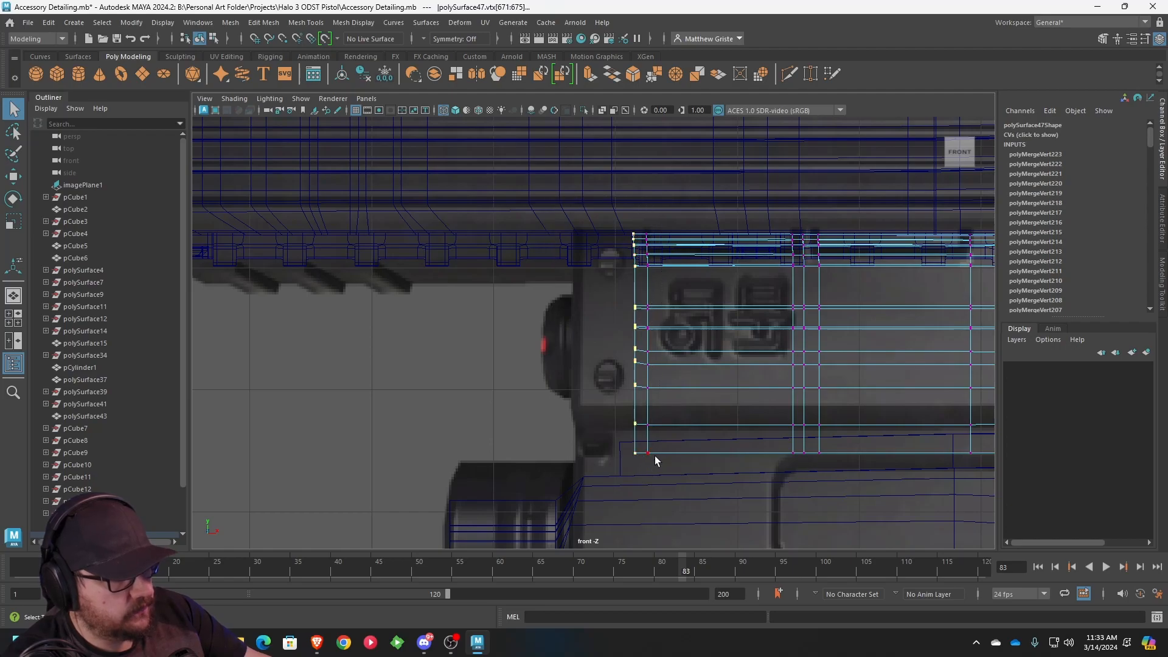
key("w")
left_click_drag(692, 345, 637, 346)
scroll(626, 388, "up", 4)
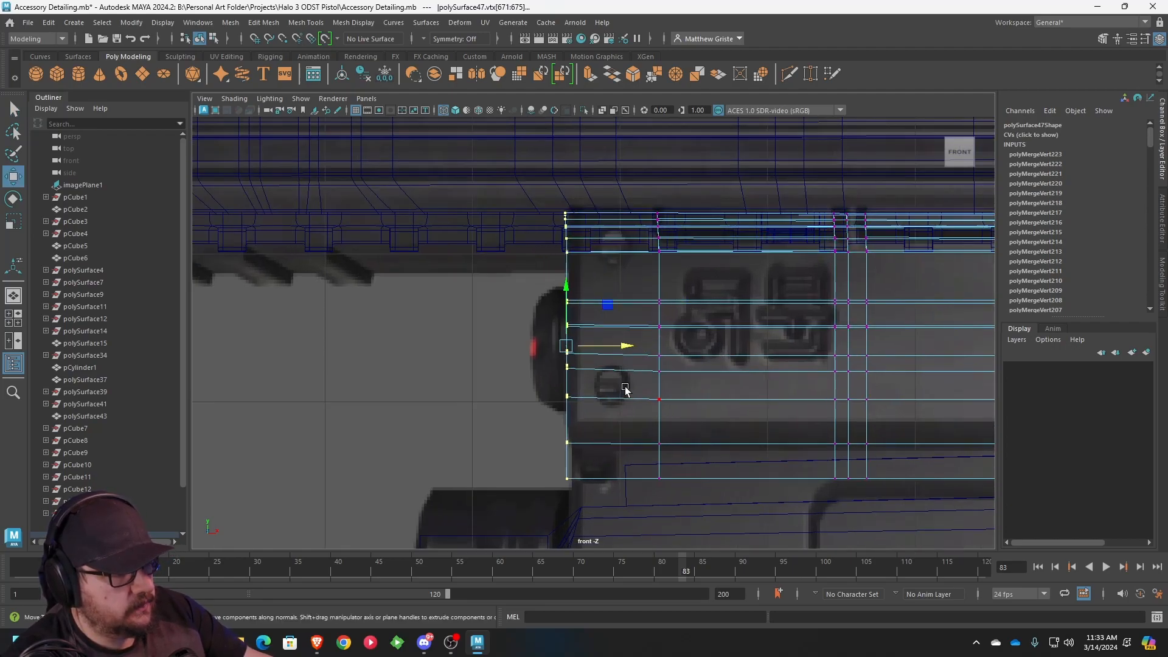
- Insert three vertical edge loops near the body's end opposite the dial, centred on and flanking the reference screws
right_click_drag(628, 390, 709, 250)
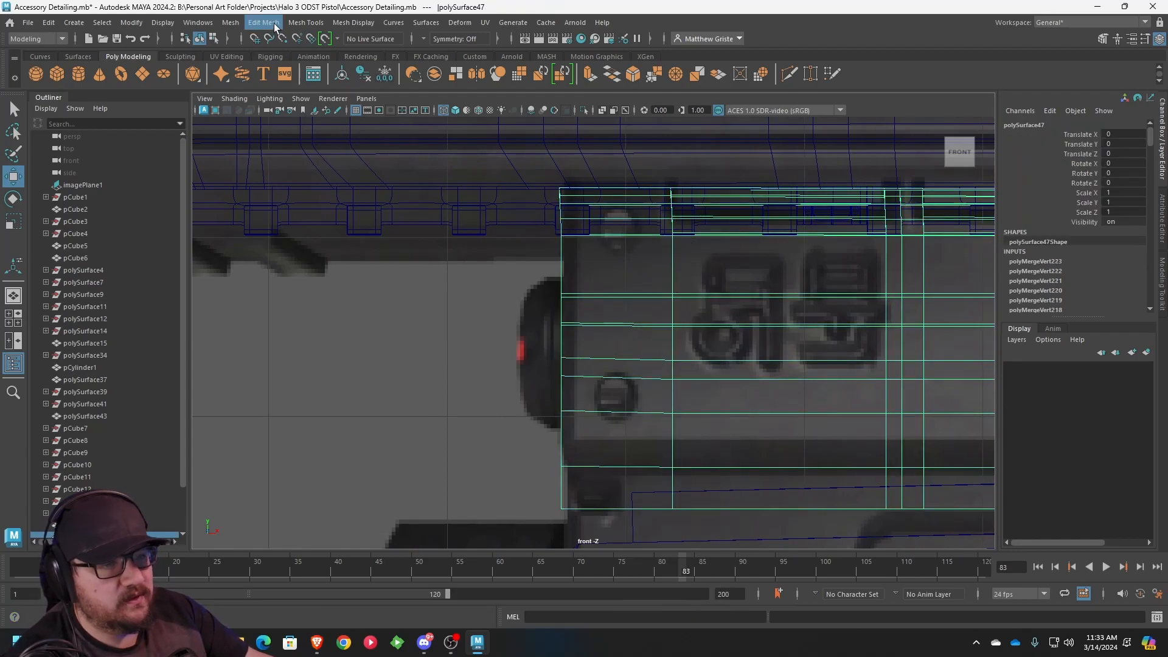
left_click(305, 24)
left_click(333, 117)
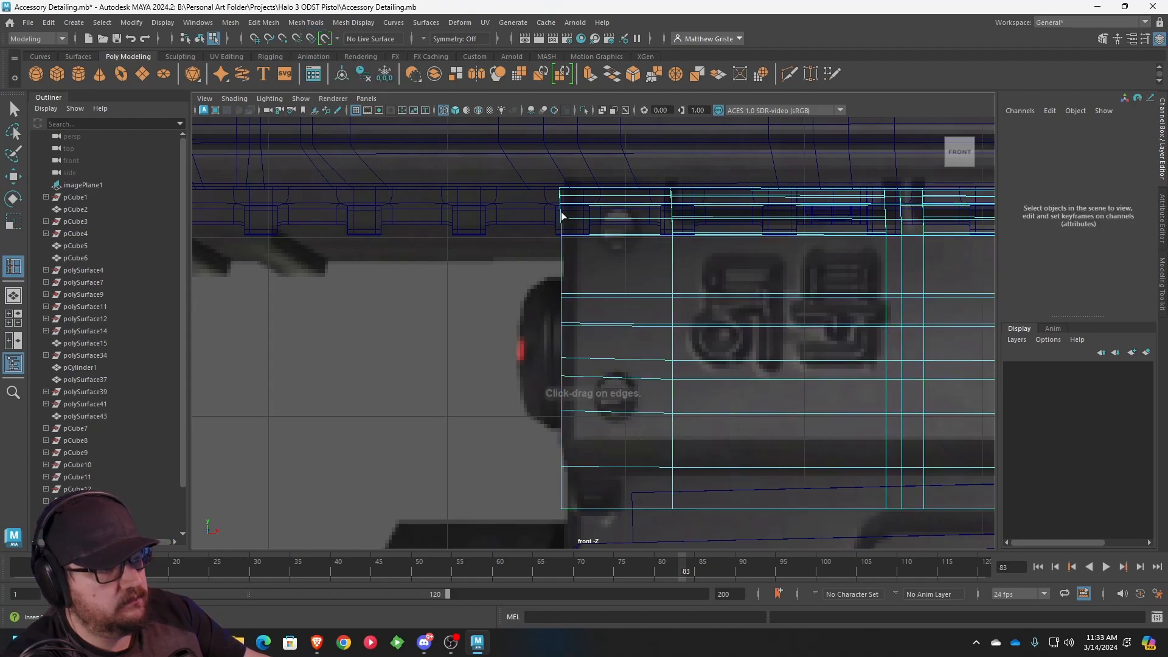
left_click(618, 231)
scroll(636, 370, "up", 3)
middle_click_drag(670, 377, 645, 323, "alt")
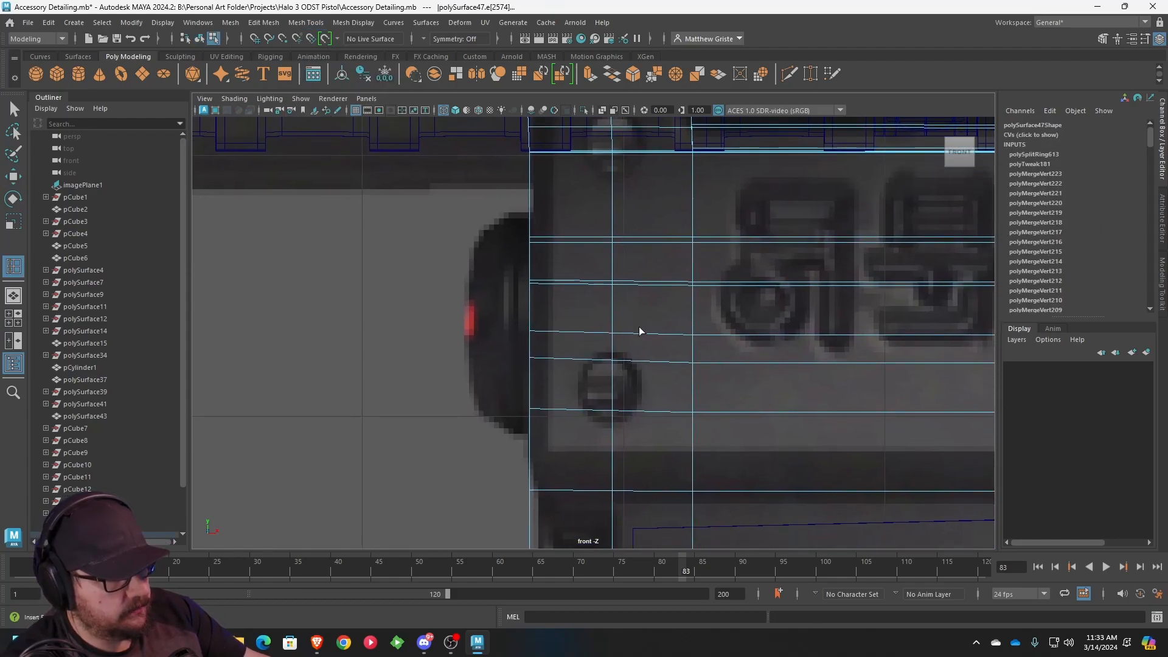
left_click_drag(593, 336, 582, 335)
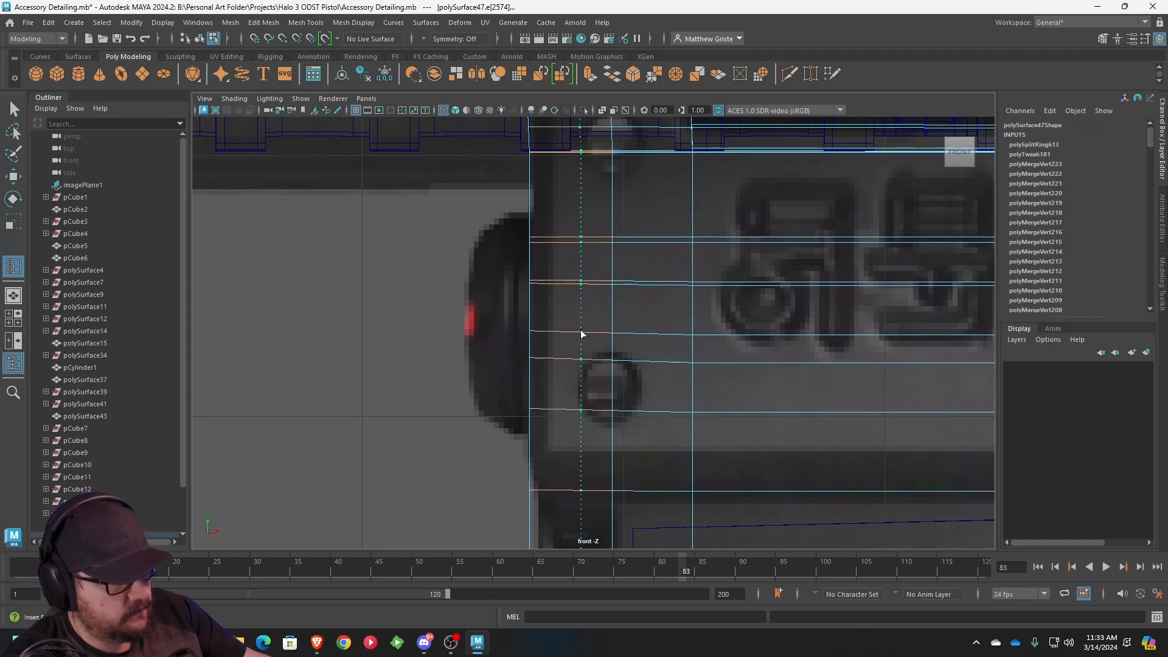
left_click(646, 335)
middle_click_drag(647, 335, 646, 379, "alt")
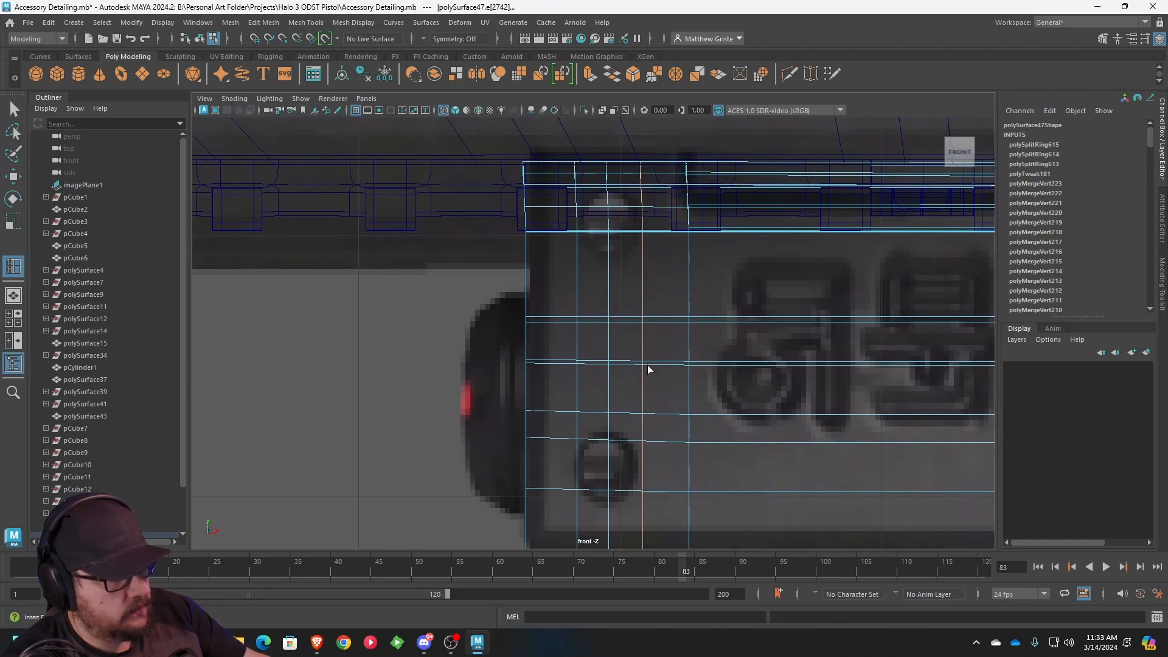
- In the perspective view, select the block of four faces at the lower screw position near the body's end
key("space")
key("space")
middle_click_drag(648, 319, 759, 207, "alt")
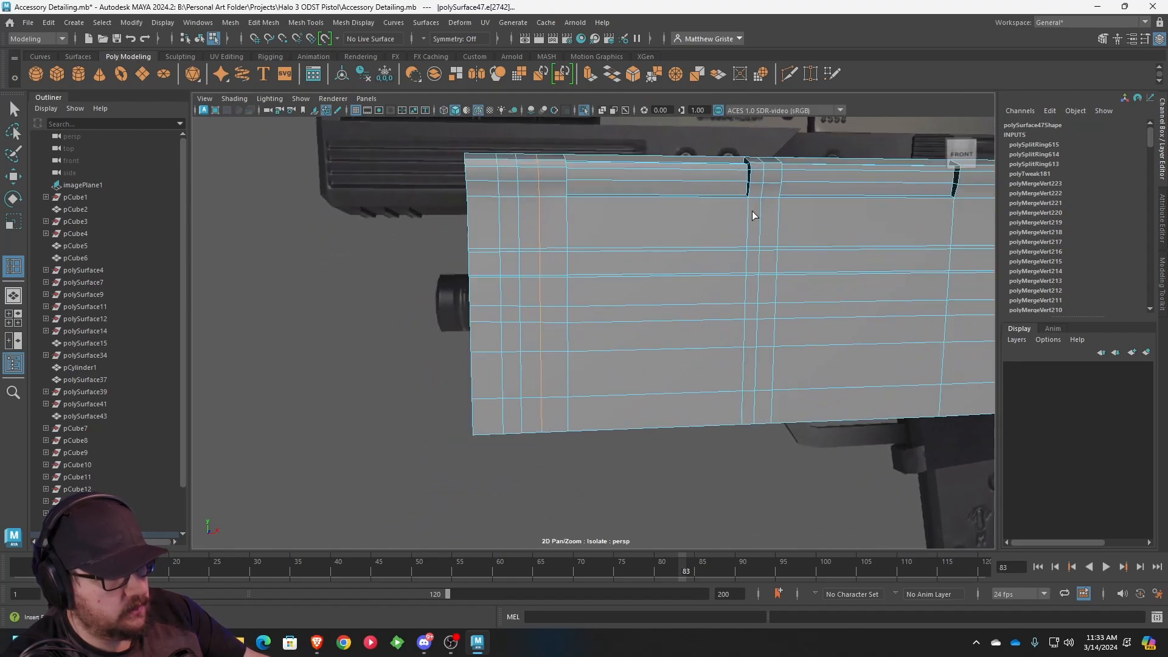
right_click_drag(517, 315, 516, 322)
left_click(516, 335)
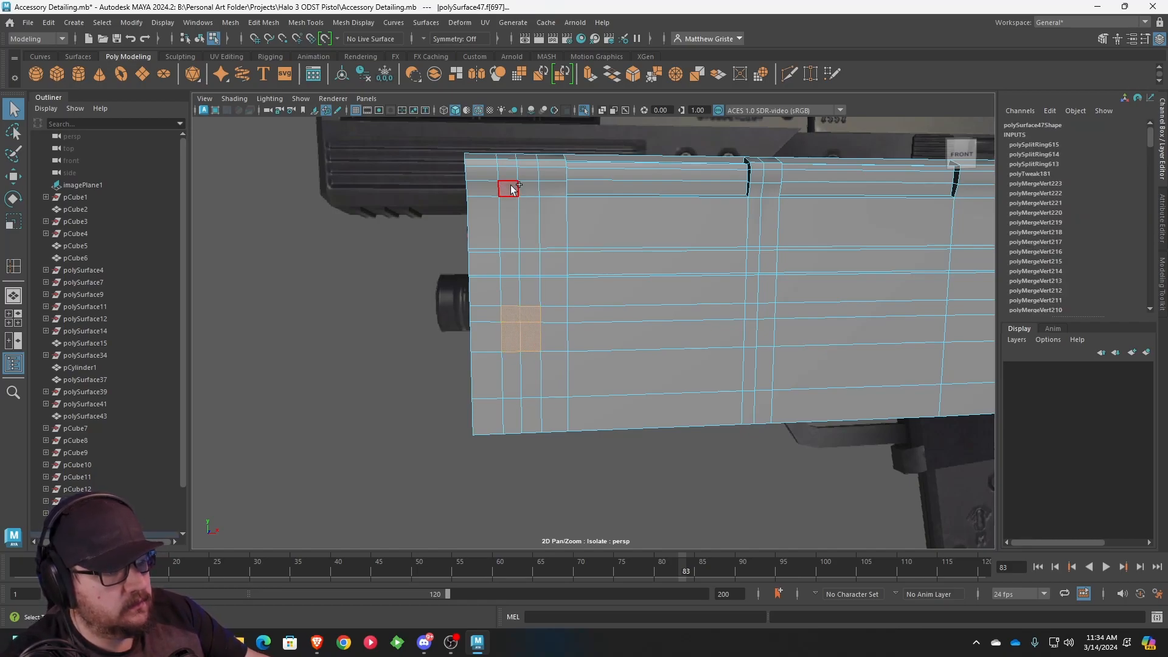
left_click_drag(514, 200, 578, 226, "alt")
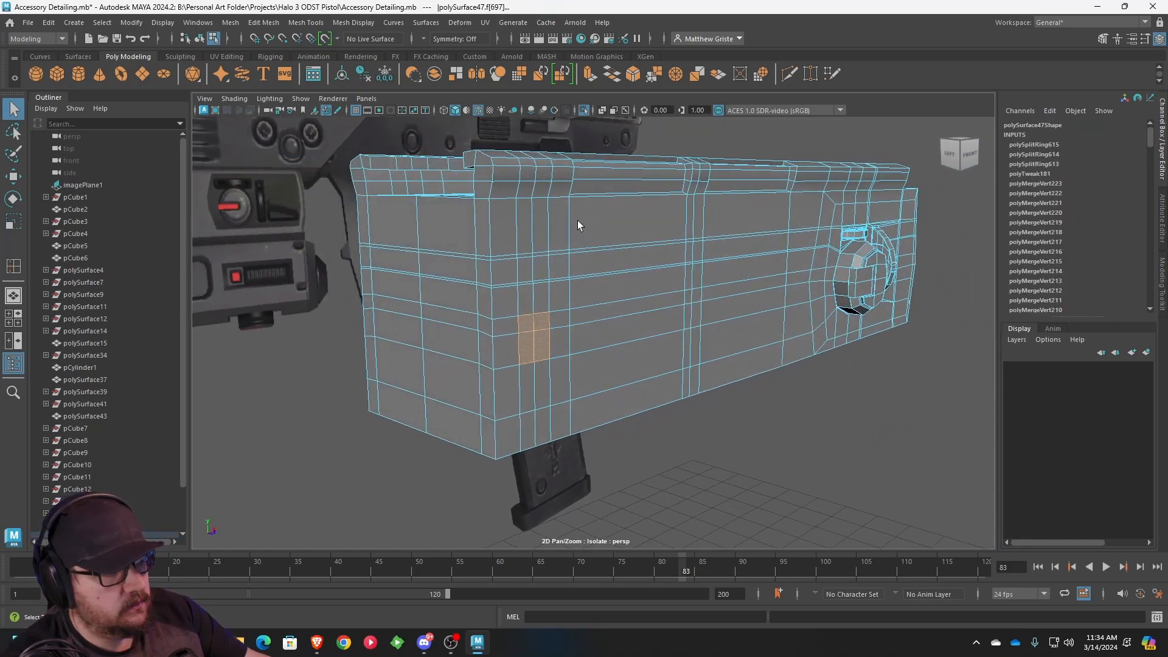
- Raise the upper horizontal edge loop on the body's plain portion, leaving its edges around the dial out of the selection
right_click_drag(505, 257, 508, 237)
left_click(506, 255)
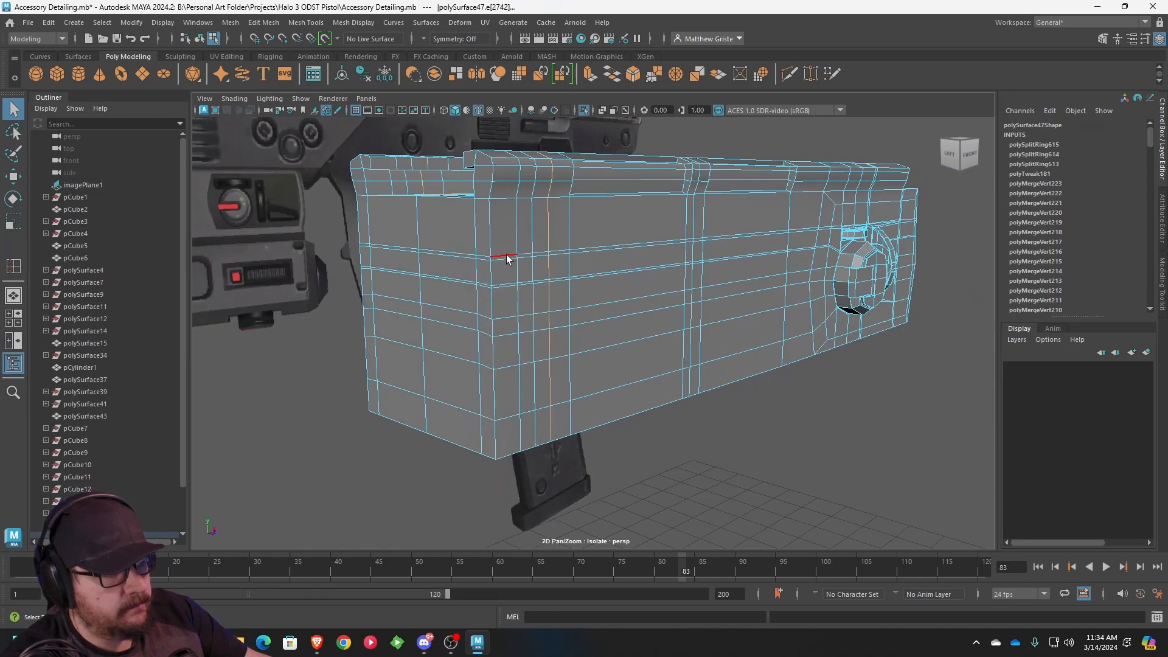
double_click(486, 255)
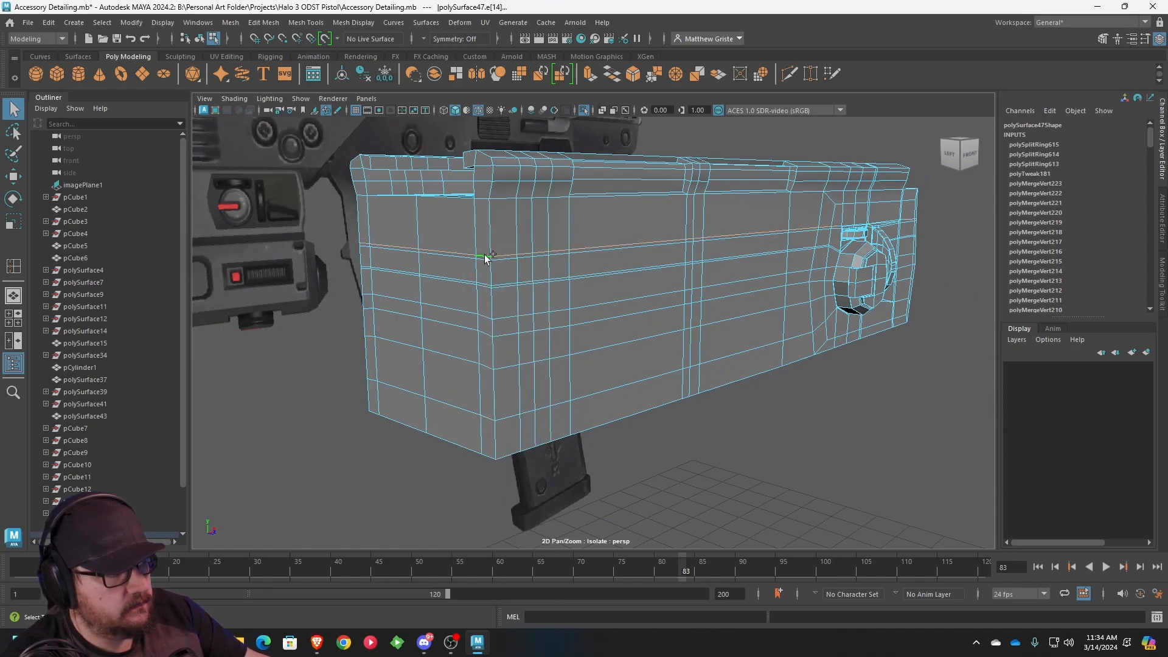
left_click(968, 154)
middle_click_drag(765, 230, 672, 224, "alt")
left_click_drag(875, 366, 527, 179, "ctrl")
middle_click_drag(515, 190, 681, 242, "alt")
scroll(675, 250, "up", 4)
key("w")
scroll(698, 248, "up", 4)
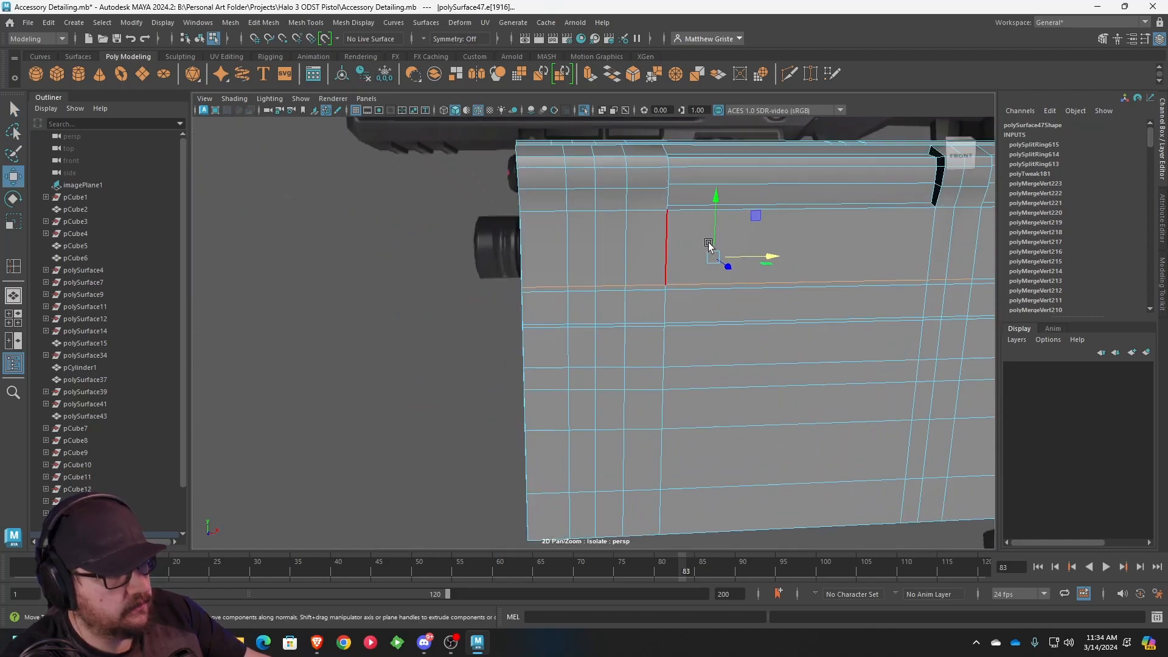
mouse_move(716, 199)
left_mouse_down()
mouse_move(717, 177)
mouse_move(703, 198)
mouse_move(691, 191)
mouse_move(704, 192)
left_mouse_up()
- Select the four-face blocks at the upper and lower screw positions on both sides of the body
right_click_drag(580, 264, 589, 294)
left_click(583, 271)
key("ctrl+z")
left_click(611, 272, "shift")
left_click(584, 272, "shift")
left_click(584, 302, "shift")
left_click(614, 304, "shift")
left_click_drag(541, 321, 430, 313, "alt")
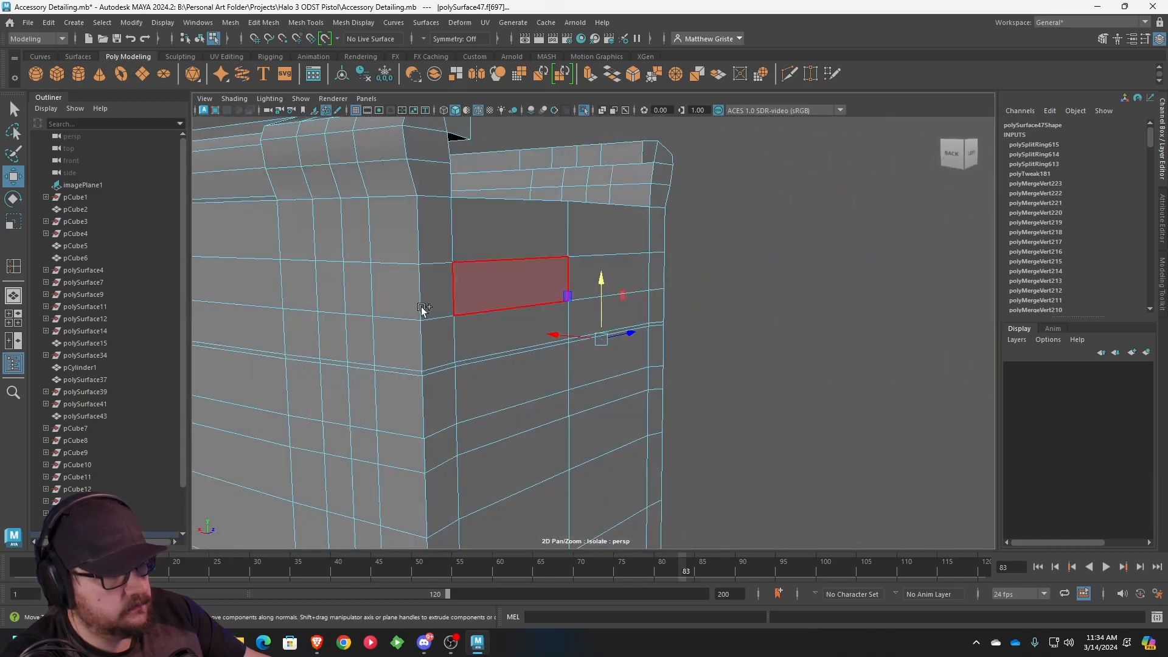
left_click(339, 297, "shift")
left_click(352, 330, "shift")
left_click_drag(351, 329, 607, 382, "alt")
left_click(428, 453, "shift")
left_click_drag(699, 325, 511, 286, "alt")
left_click_drag(576, 214, 420, 183, "alt")
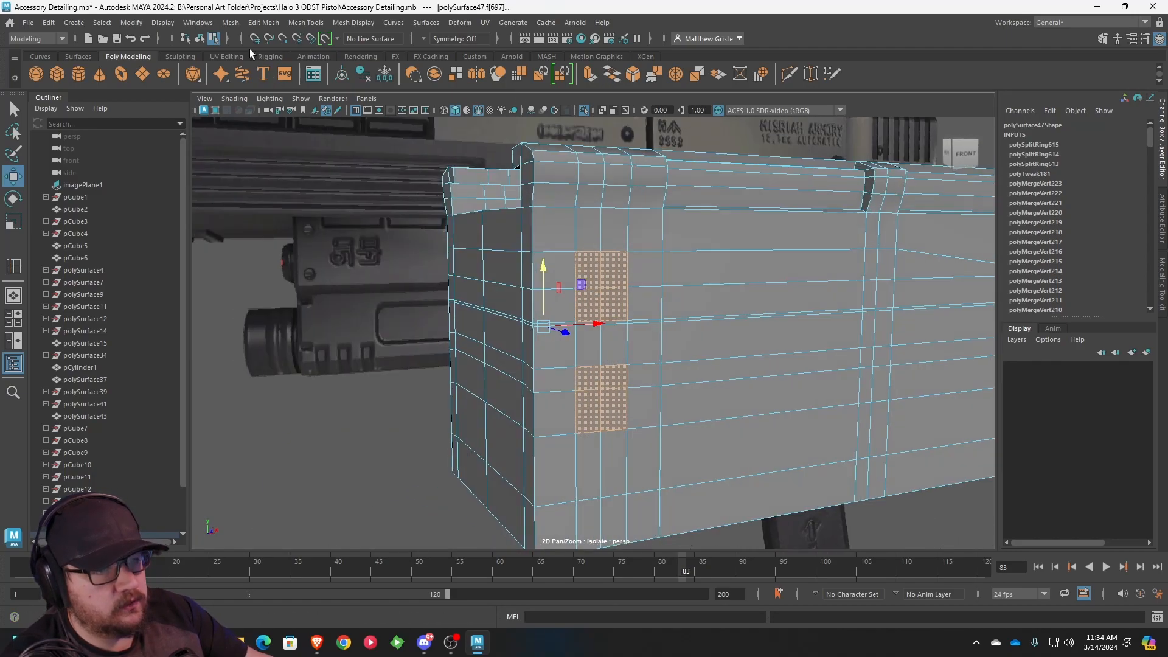
- Circularize the selected face blocks into round screw outlines
left_click(145, 23)
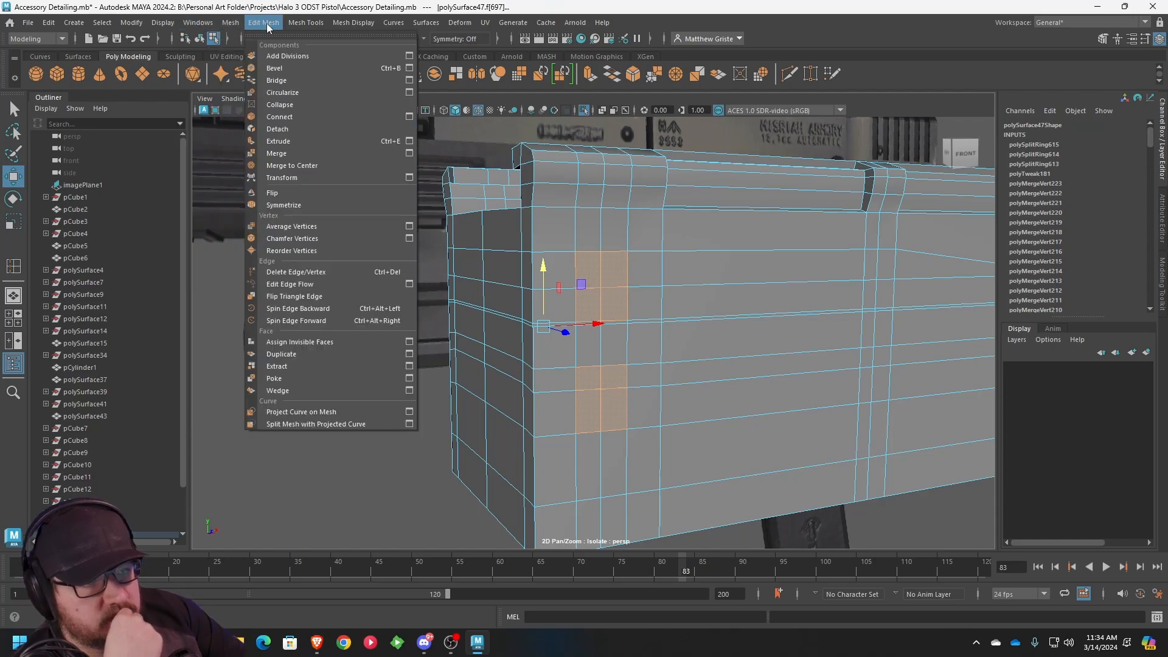
left_click(293, 92)
scroll(651, 288, "up", 2)
left_click_drag(652, 291, 588, 303, "alt")
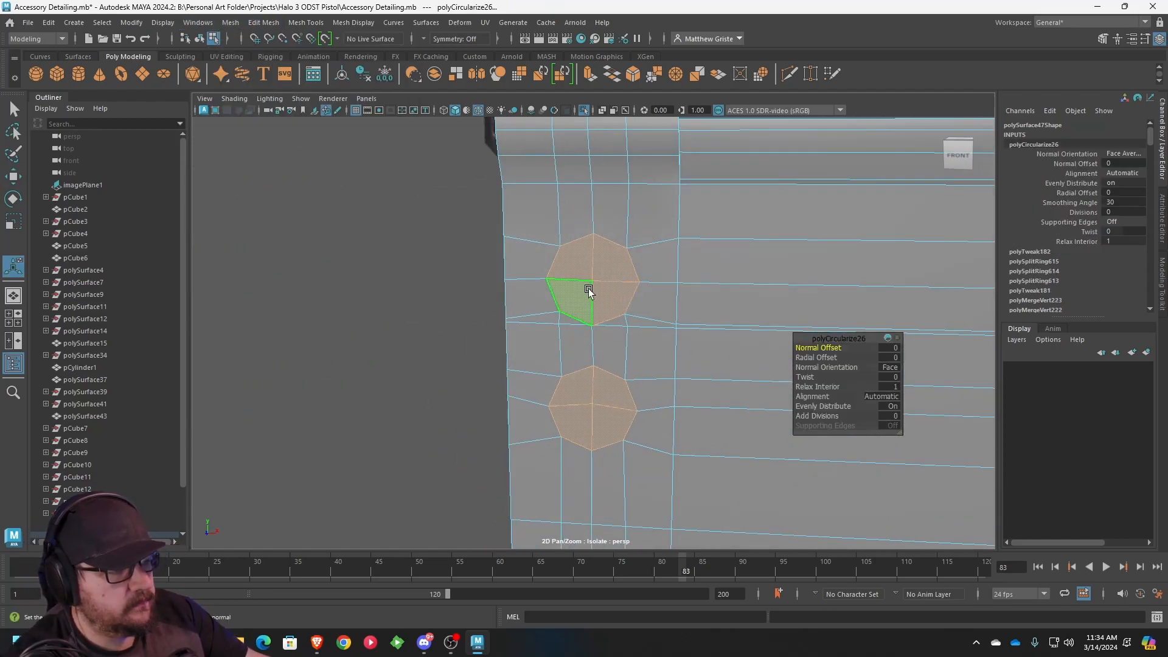
- On the front-facing side, move the upper screw circle up and the lower one down to suit the reference screws
scroll(588, 291, "down", 3)
key("r")
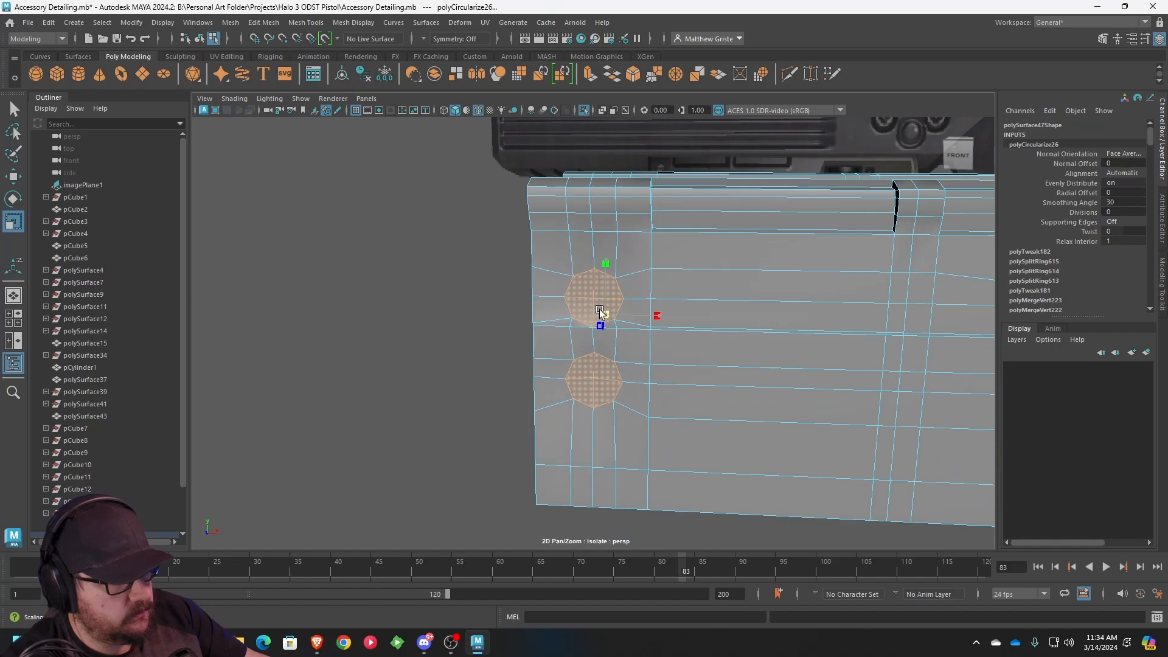
left_click(580, 304)
scroll(579, 305, "up", 2)
left_click(603, 277)
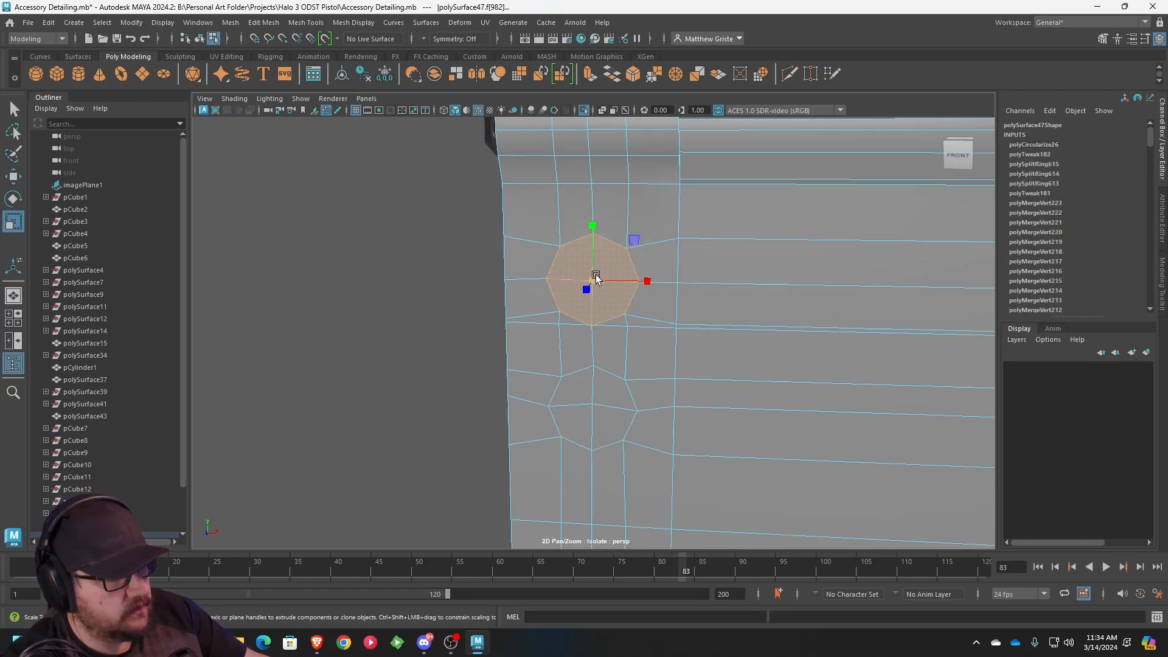
key("w")
left_click_drag(595, 226, 595, 213)
left_click(607, 389)
left_click(582, 389, "shift")
left_click(581, 421, "shift")
left_click(602, 425, "shift")
left_click_drag(592, 369, 801, 382)
scroll(592, 391, "down", 3)
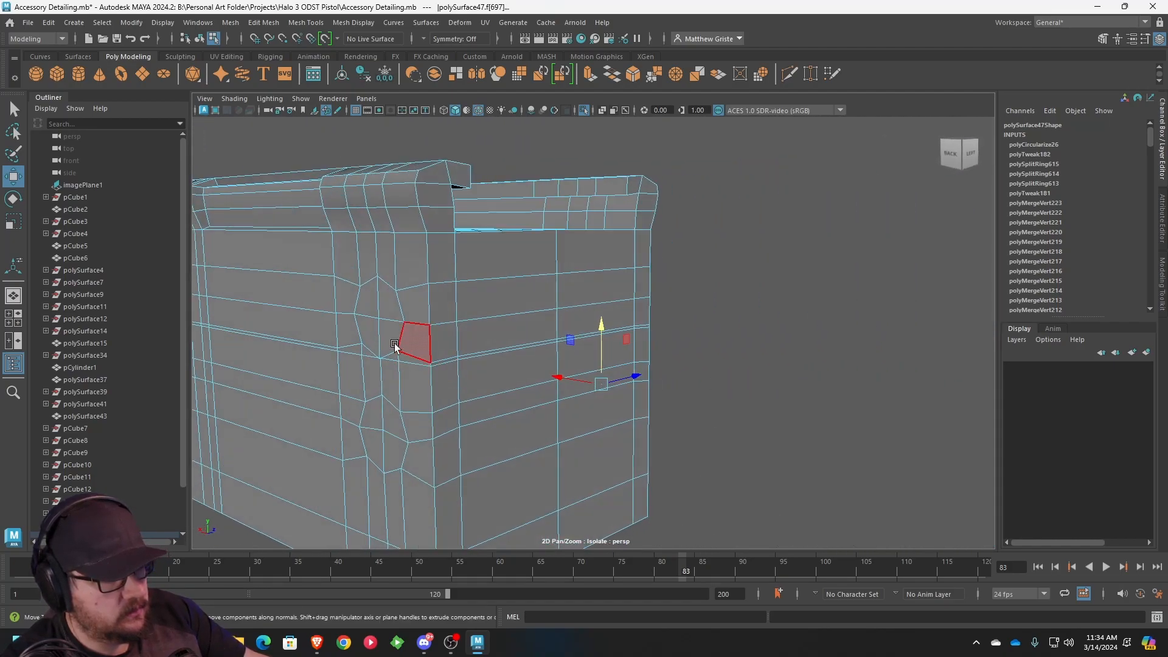
- Raise the upper screw circle on the opposite side of the body to line up with its counterpart in the front view
left_click(374, 309)
key("space")
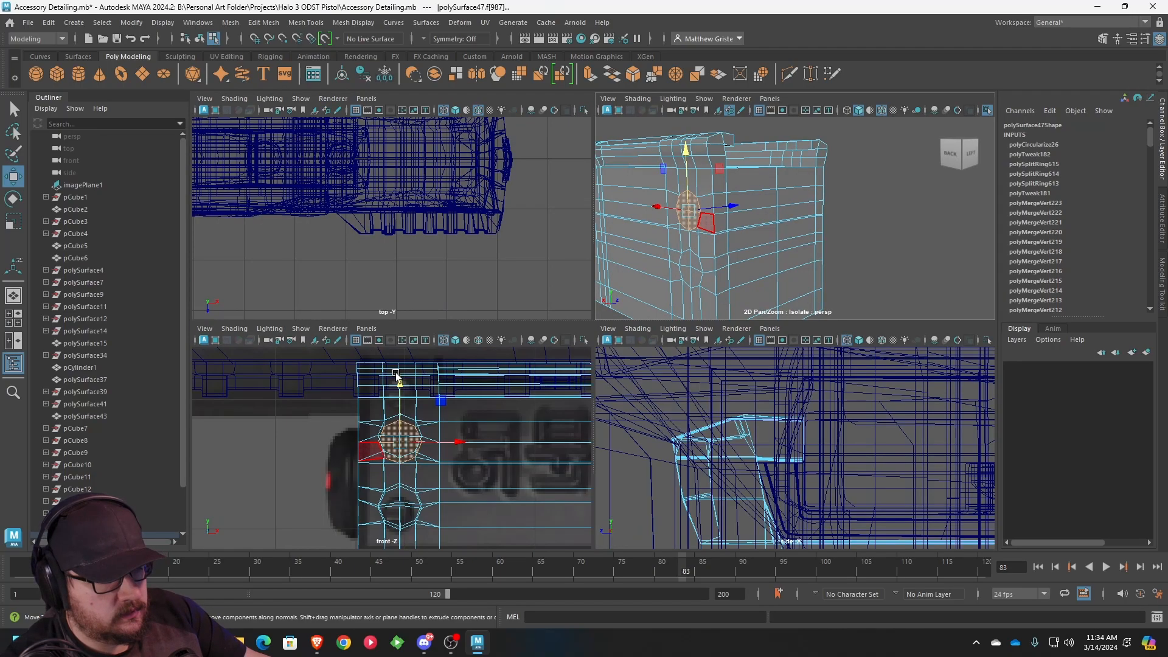
key("space")
left_click_drag(613, 270, 614, 254)
middle_click_drag(616, 418, 609, 309, "alt")
scroll(609, 309, "up", 1)
key("space")
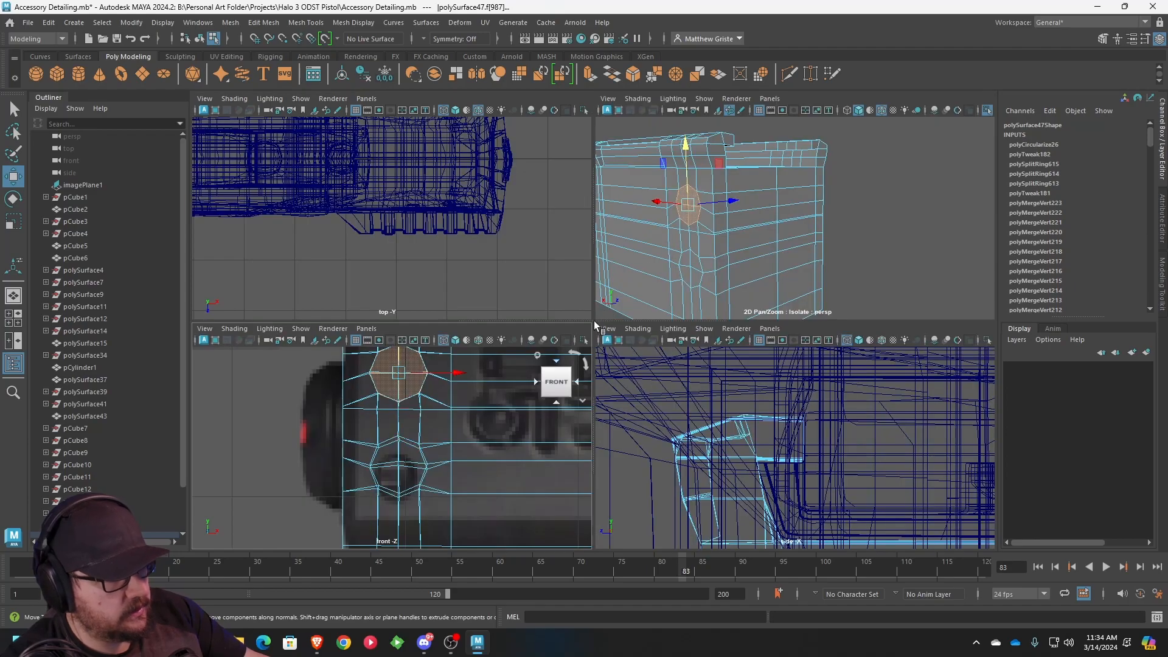
key("space")
- Move the opposite side's lower screw circle down to line up with its counterpart over the reference screw
middle_click_drag(669, 286, 771, 233, "alt")
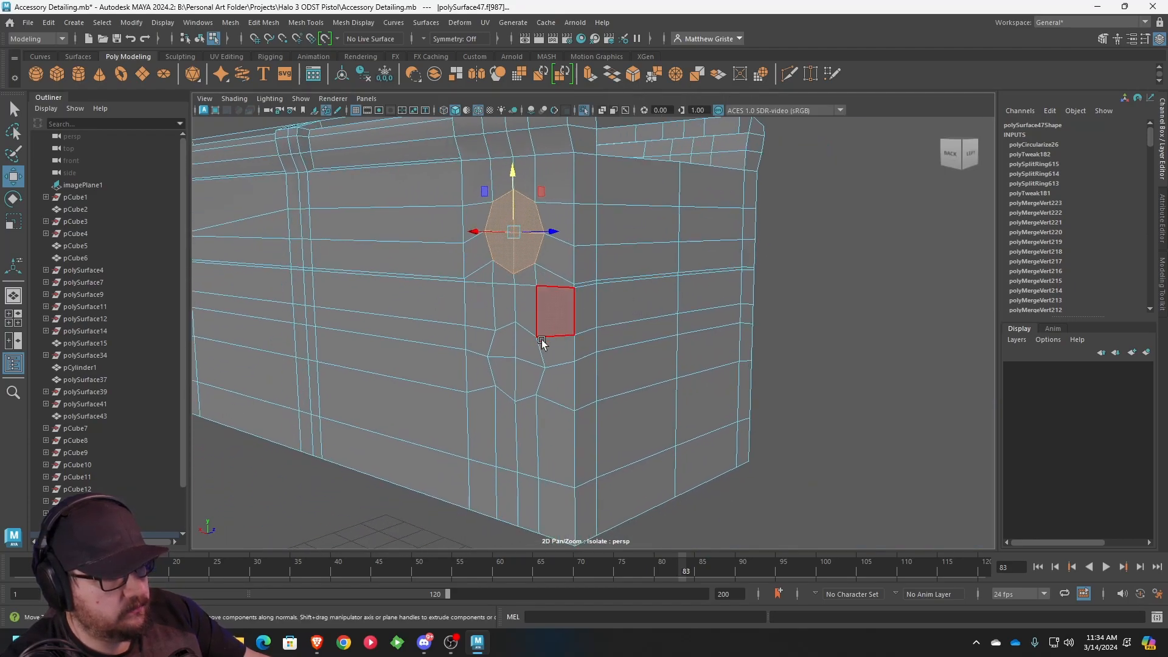
left_click(531, 347)
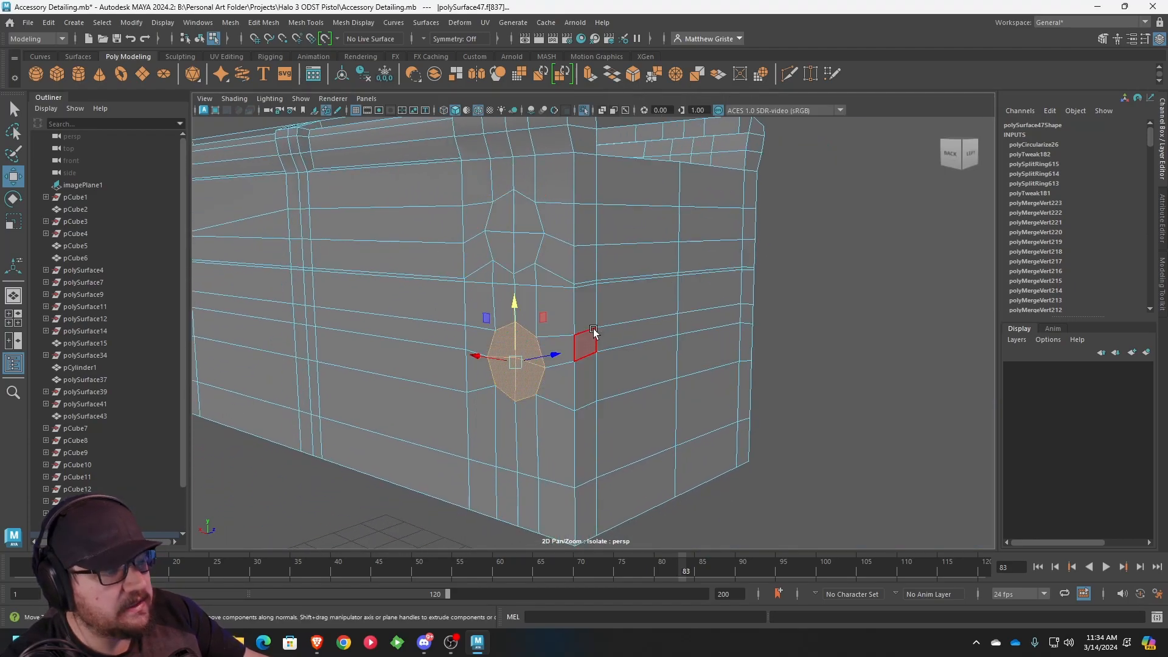
key("space")
key("space")
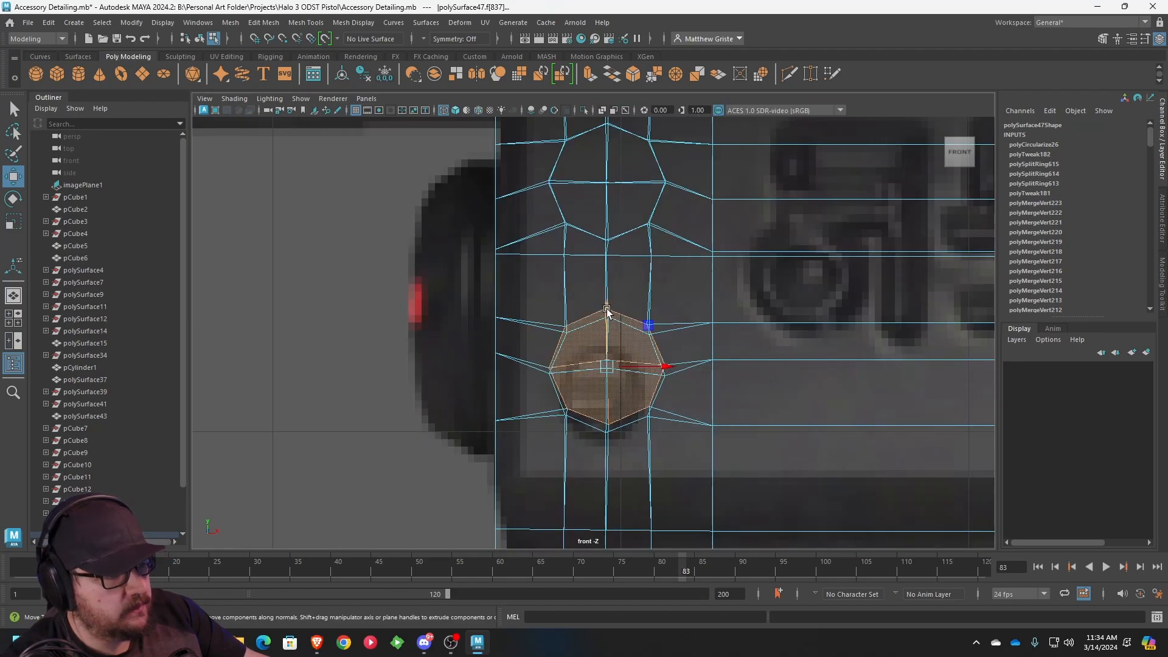
key("space")
key("space")
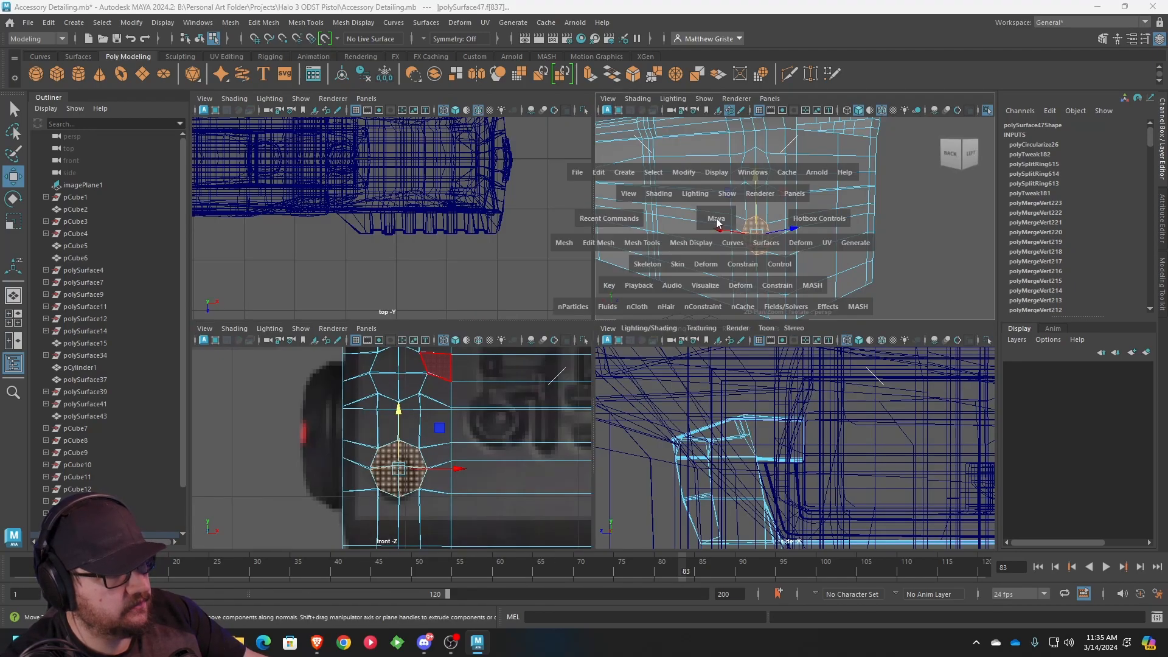
- Extrude the upper and lower screw circles together on both sides of the body, and return to object mode
left_click(500, 256, "shift")
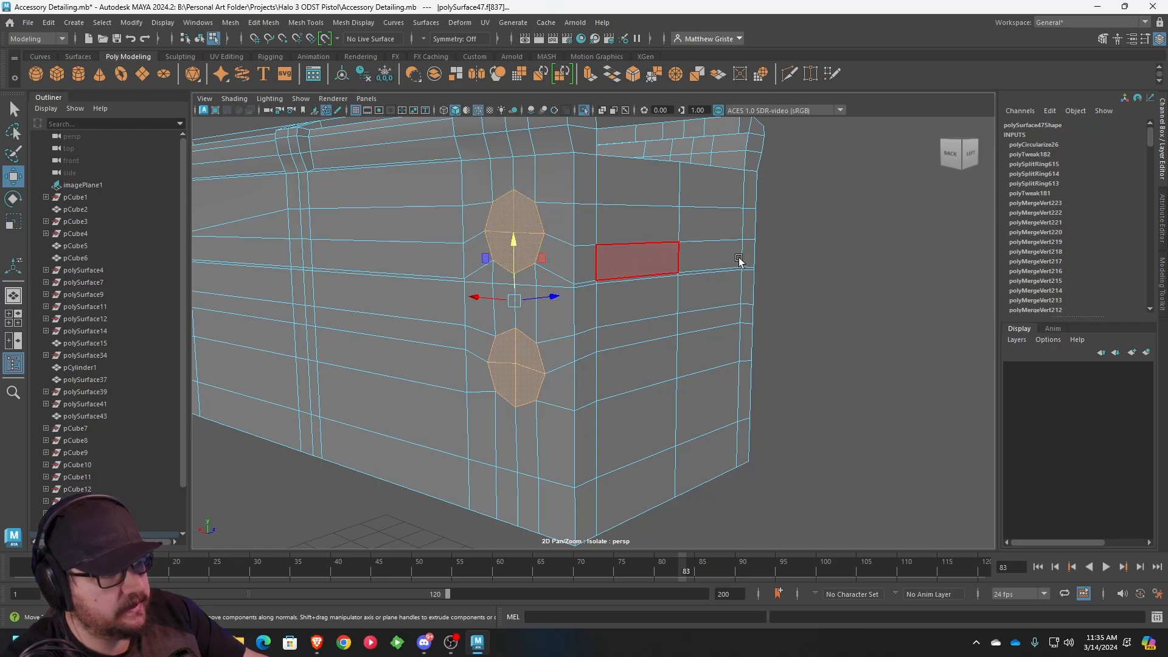
left_click_drag(743, 261, 539, 262, "alt")
left_click(550, 296, "shift")
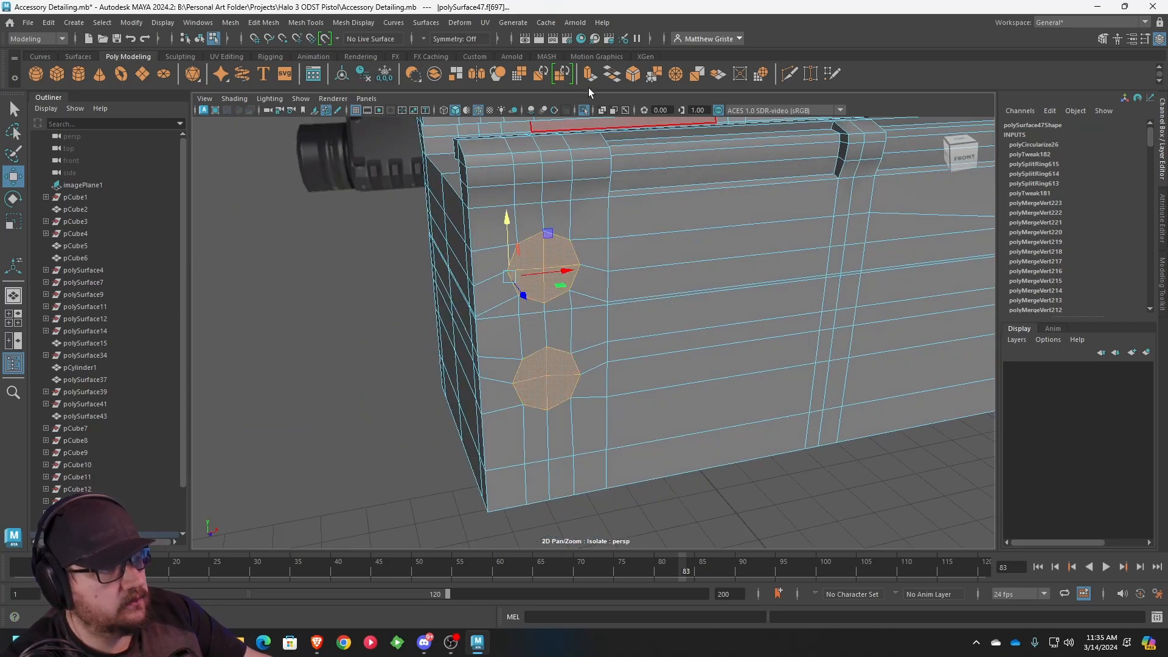
left_click_drag(552, 170, 672, 192, "alt")
left_click_drag(646, 380, 590, 363)
left_click(650, 385)
right_click_drag(632, 266, 677, 235)
- Offset an edge loop around the vertical centre line of the underbarrel body's plain end
left_click_drag(677, 234, 640, 209, "alt")
scroll(543, 192, "down", 3)
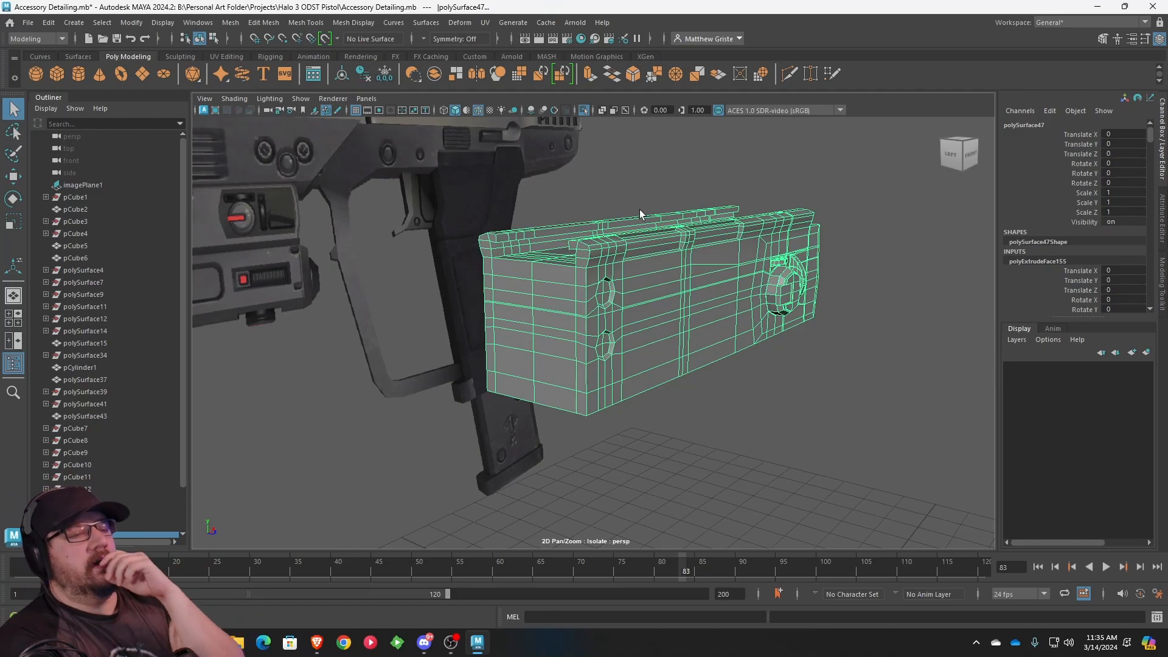
left_click_drag(640, 209, 589, 292, "alt")
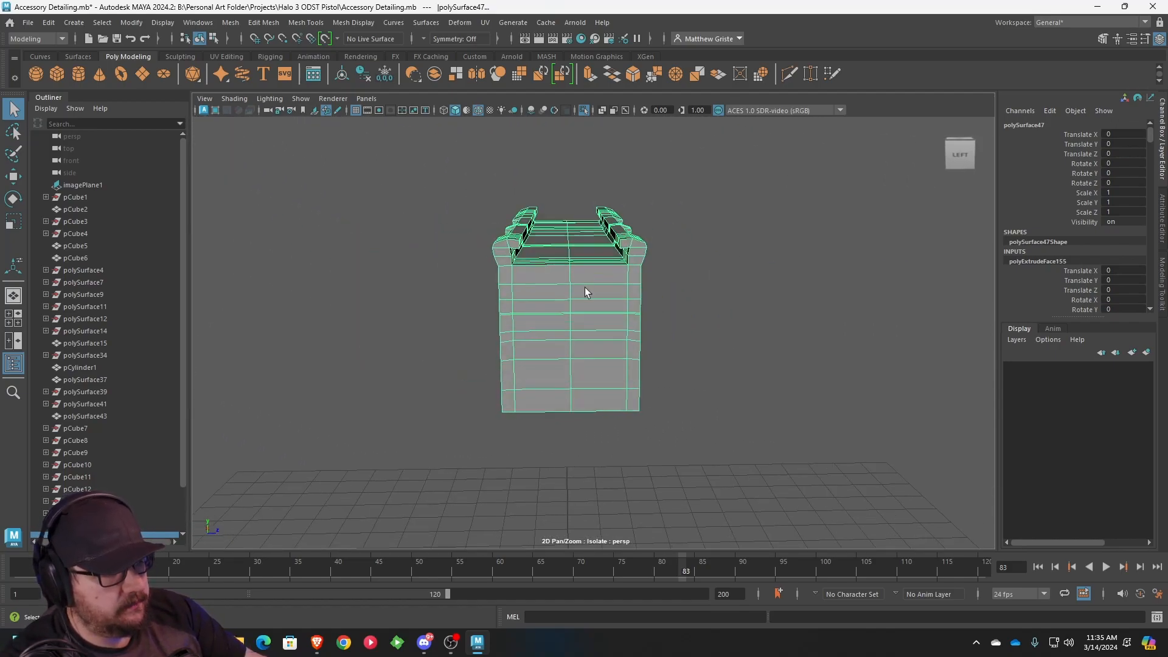
key("f")
left_click(306, 23)
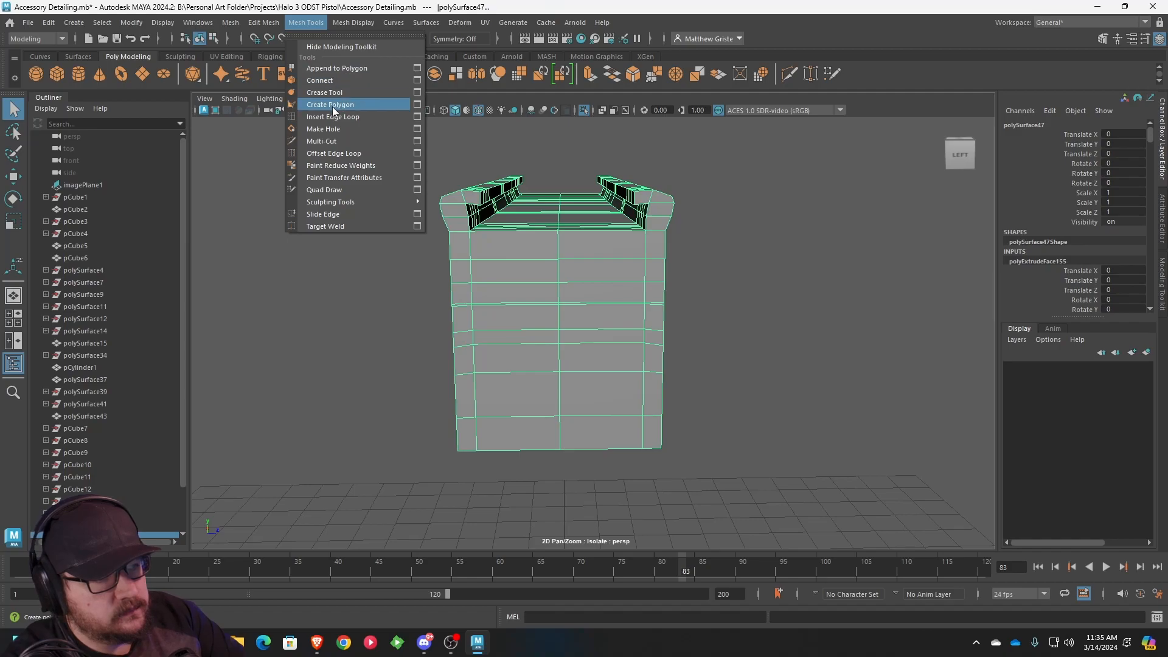
left_click(334, 153)
left_click(558, 253)
mouse_move(557, 254)
left_mouse_down("alt")
mouse_move(579, 237)
mouse_move(556, 244)
left_mouse_up("alt")
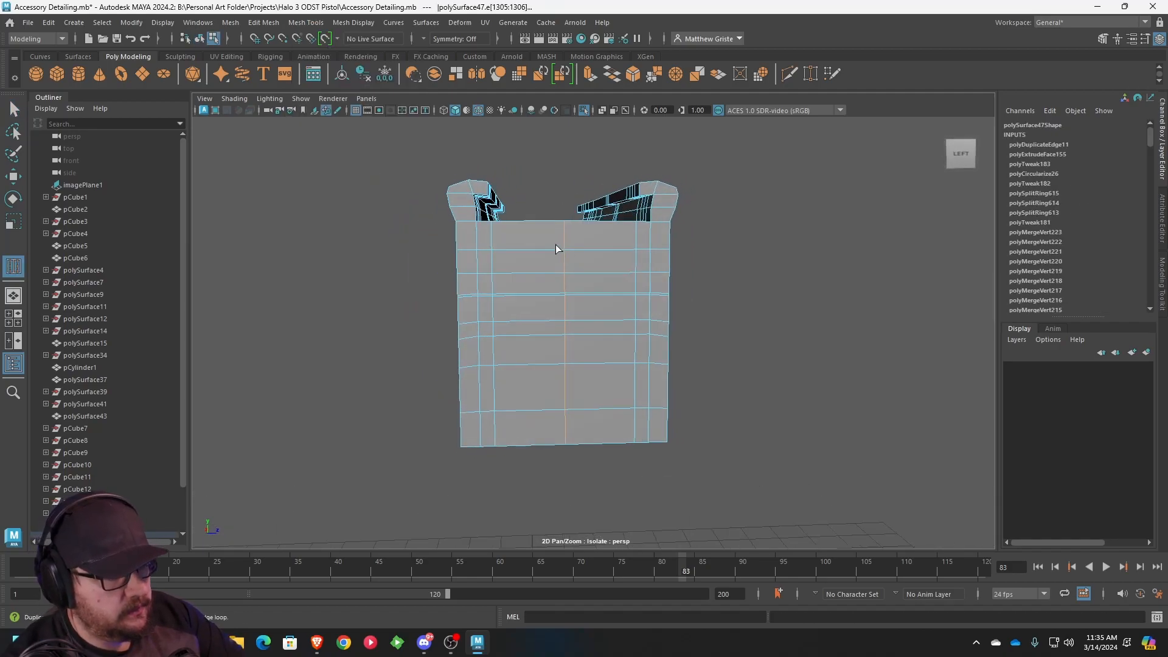
key("q")
- Circularize the central block of faces on the plain end, keeping a border of faces around it
key("F11")
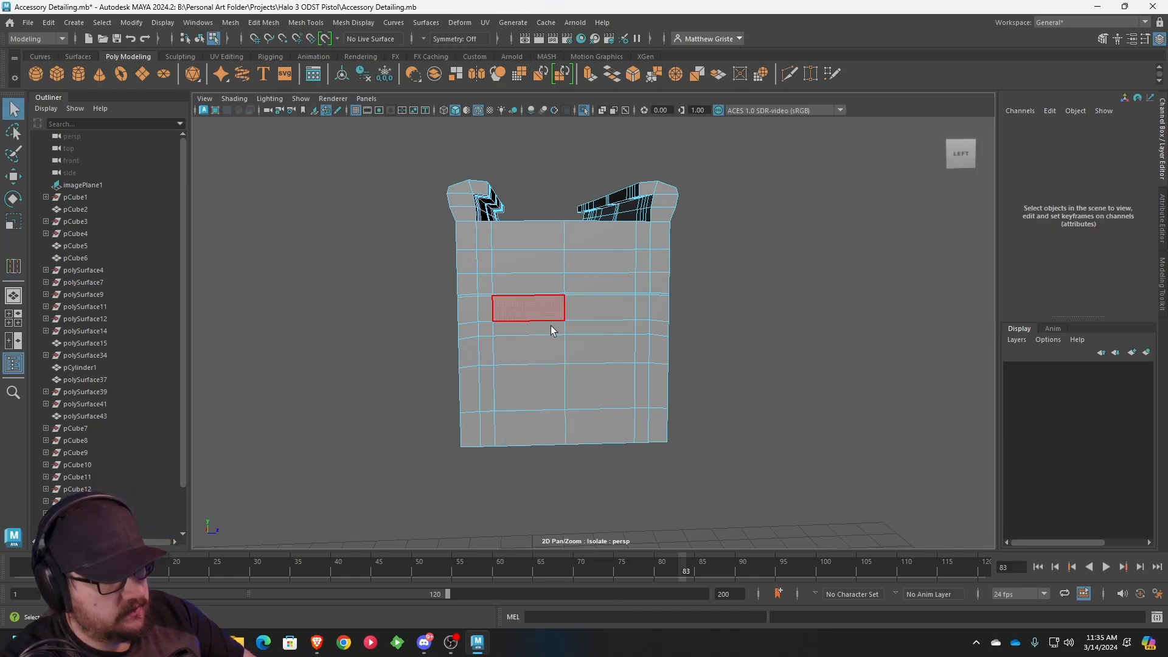
left_click(546, 372)
left_click(571, 353, "shift")
left_click(574, 375, "shift")
left_click(579, 327, "shift")
left_click(561, 326, "shift")
left_click(559, 312, "shift")
left_click(556, 291, "shift")
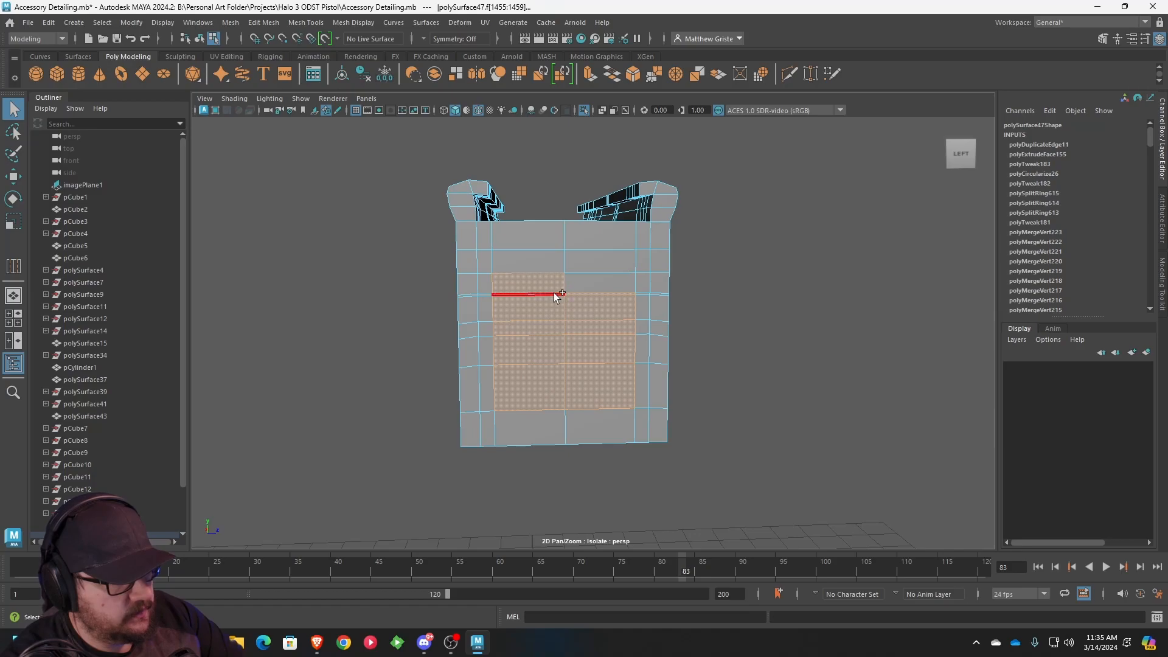
left_click(574, 286, "shift")
left_click(263, 22)
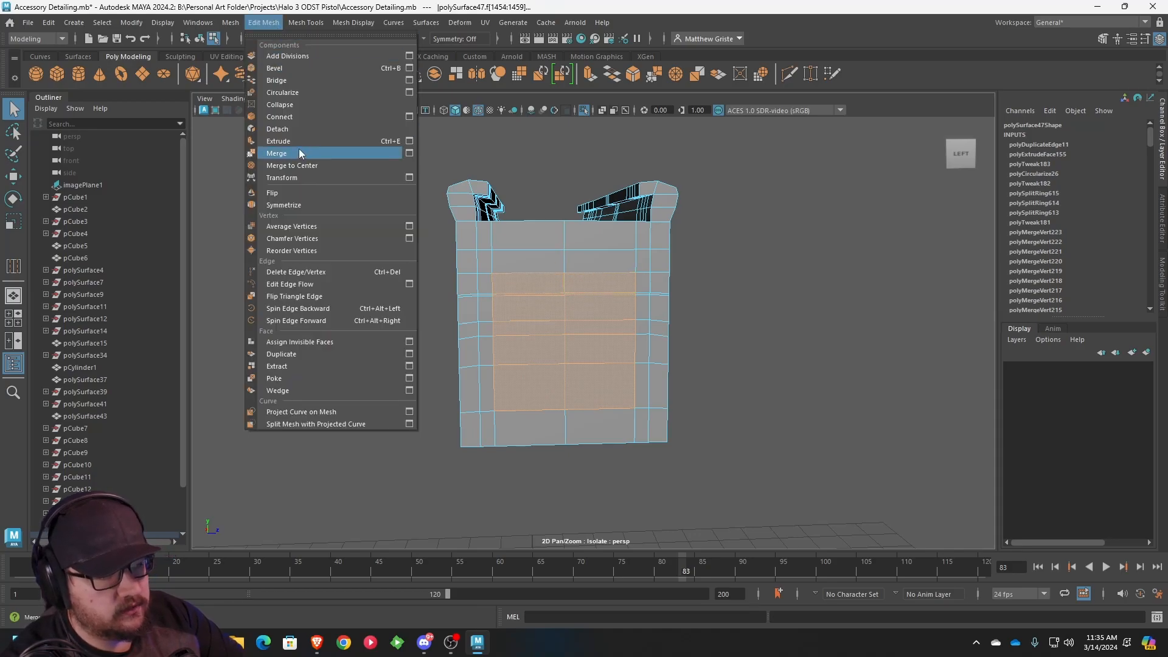
left_click(300, 94)
- Scale the new end circle down slightly and nudge its height so it sits well on the end face
left_click_drag(442, 214, 620, 289, "alt")
key("r")
left_click_drag(612, 340, 585, 339)
key("w")
left_click_drag(610, 291, 610, 290)
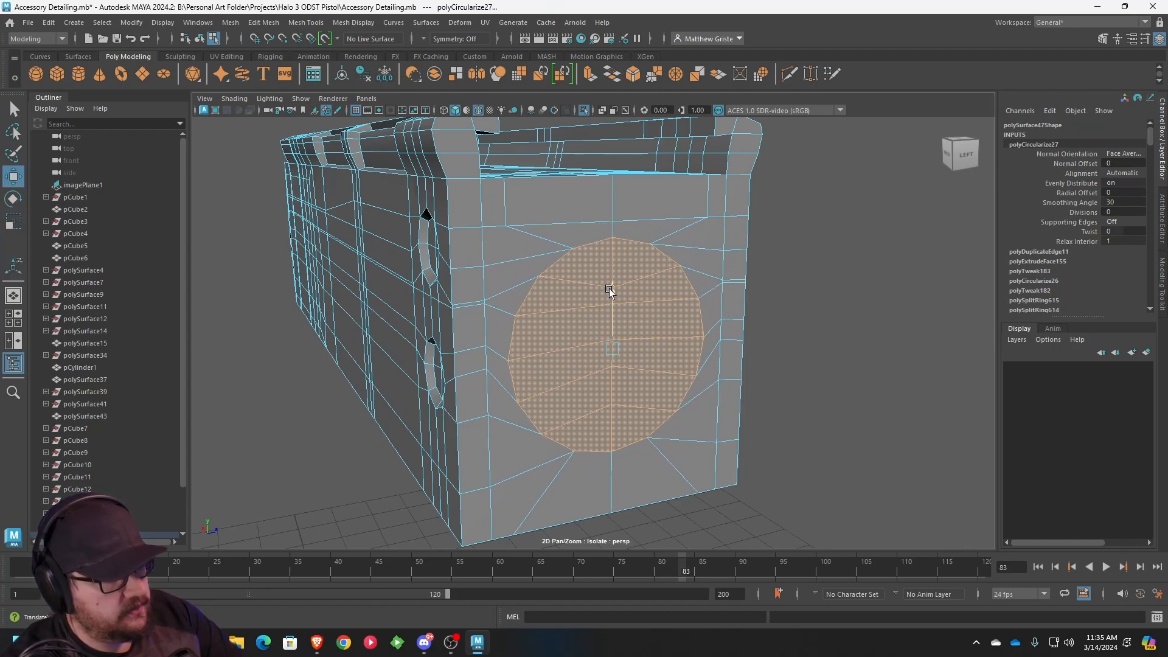
- Shift the vertical edges flanking the end circle on both sides to even out the surrounding mesh, and return to face selection
scroll(610, 290, "down", 1)
scroll(608, 292, "up", 1)
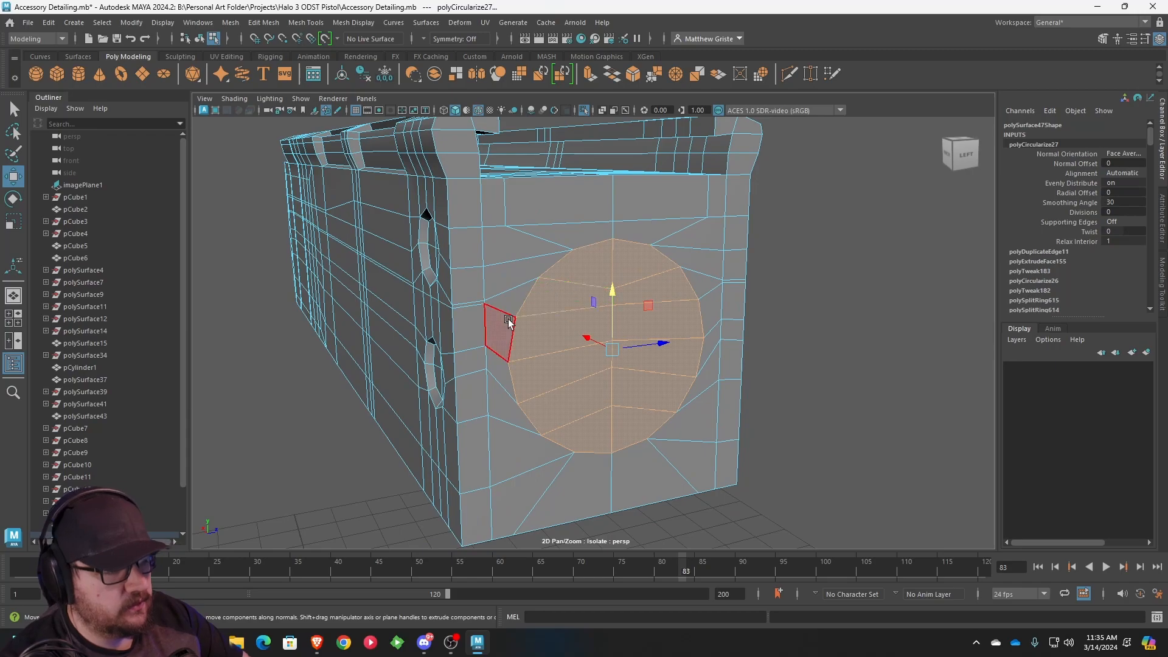
left_click_drag(509, 316, 485, 318, "alt")
right_click_drag(449, 315, 450, 250)
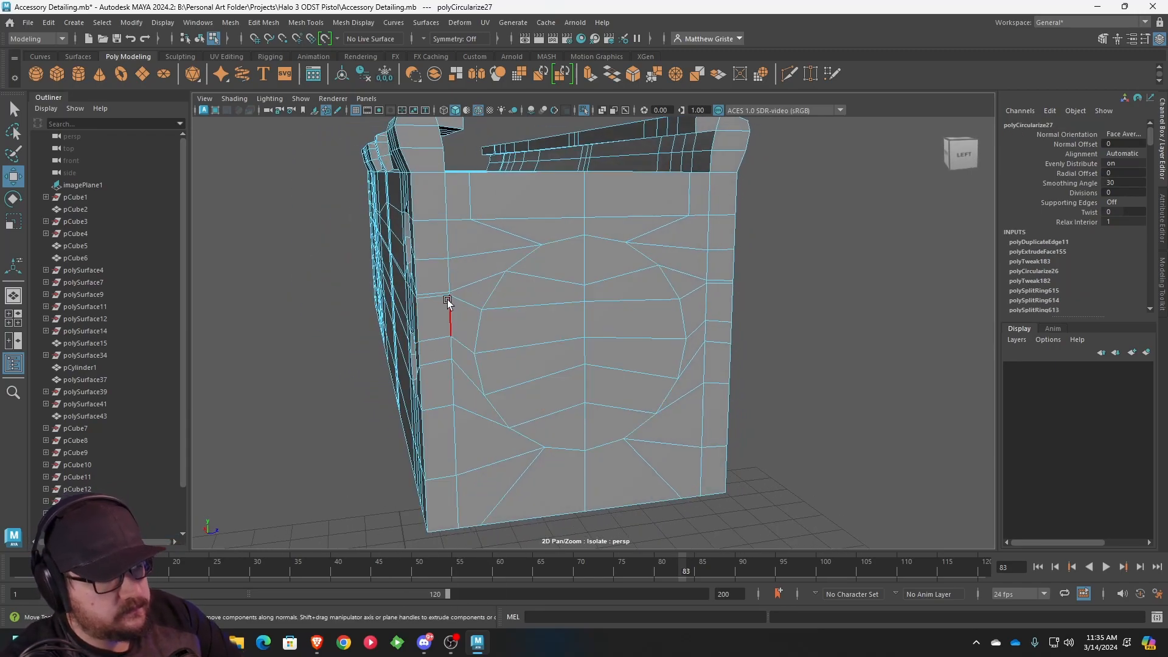
left_click(450, 314)
left_click(451, 349, "shift")
left_click(453, 373, "shift")
left_click_drag(451, 302, 451, 314)
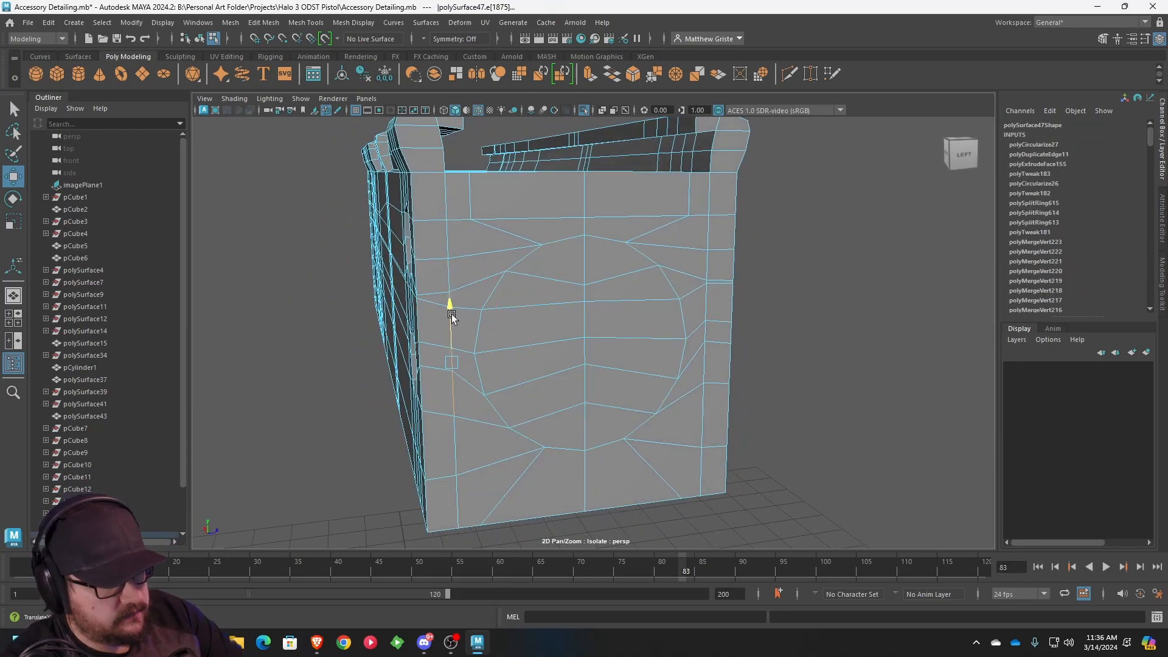
left_click(705, 310, "shift")
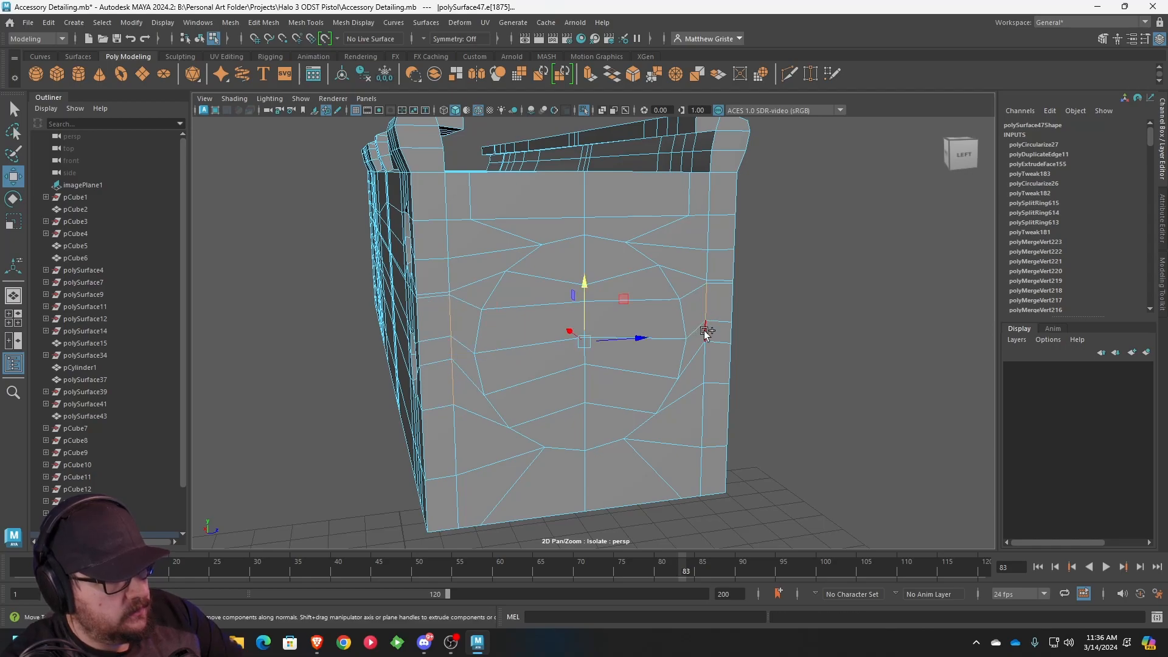
left_click_drag(581, 294, 583, 278)
right_click_drag(561, 271, 564, 293)
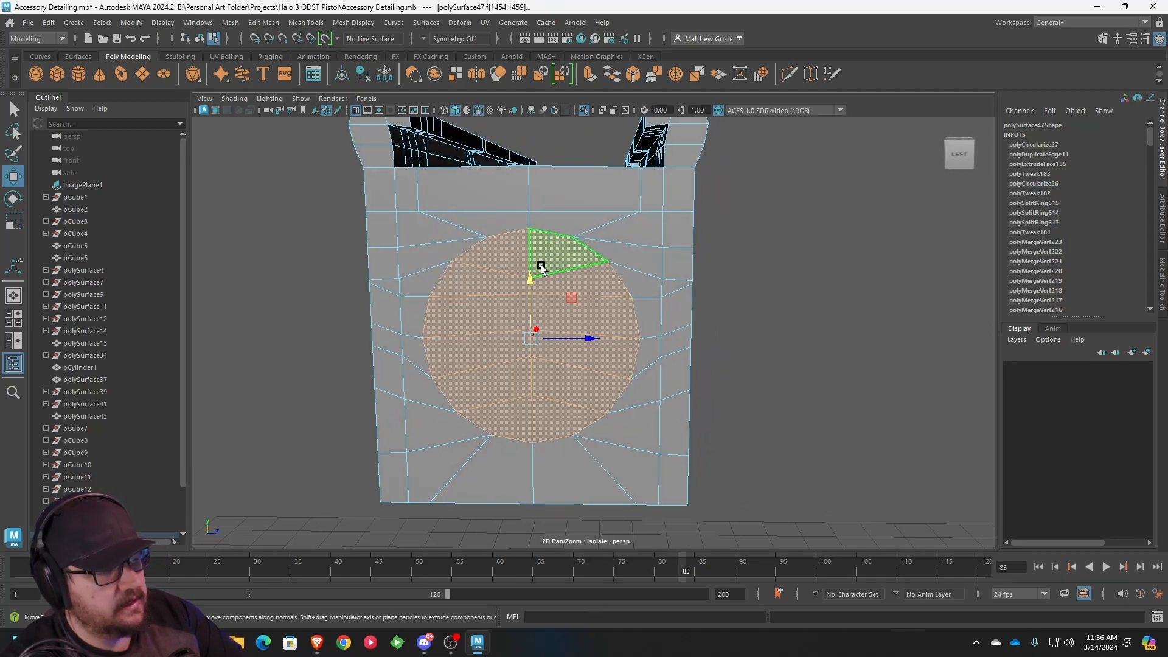
scroll(548, 295, "down", 3)
left_click_drag(547, 295, 465, 268, "alt")
left_click(306, 23)
left_click(306, 22)
left_click(306, 23)
left_click(340, 141)
left_click_drag(330, 119, 643, 227, "alt")
key("ctrl+z")
- Select every face inside the end circle and extrude them outward from the body as a round boss
scroll(590, 286, "up", 4)
right_click_drag(586, 296, 577, 245)
key("q")
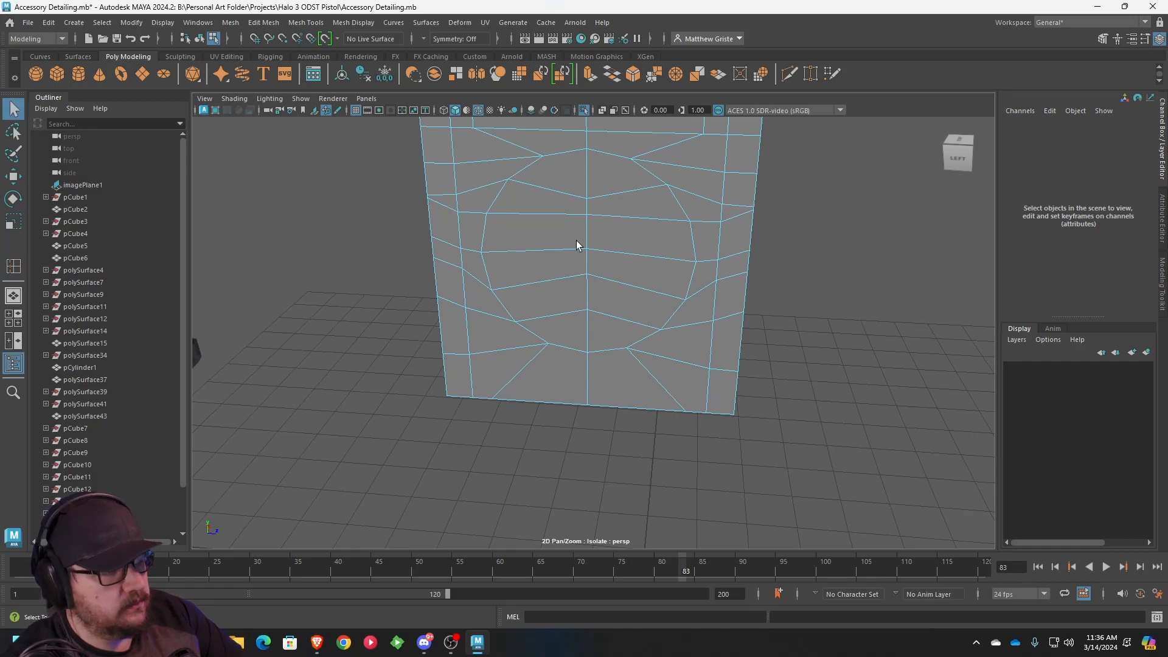
left_click(562, 177)
left_click(601, 204, "shift")
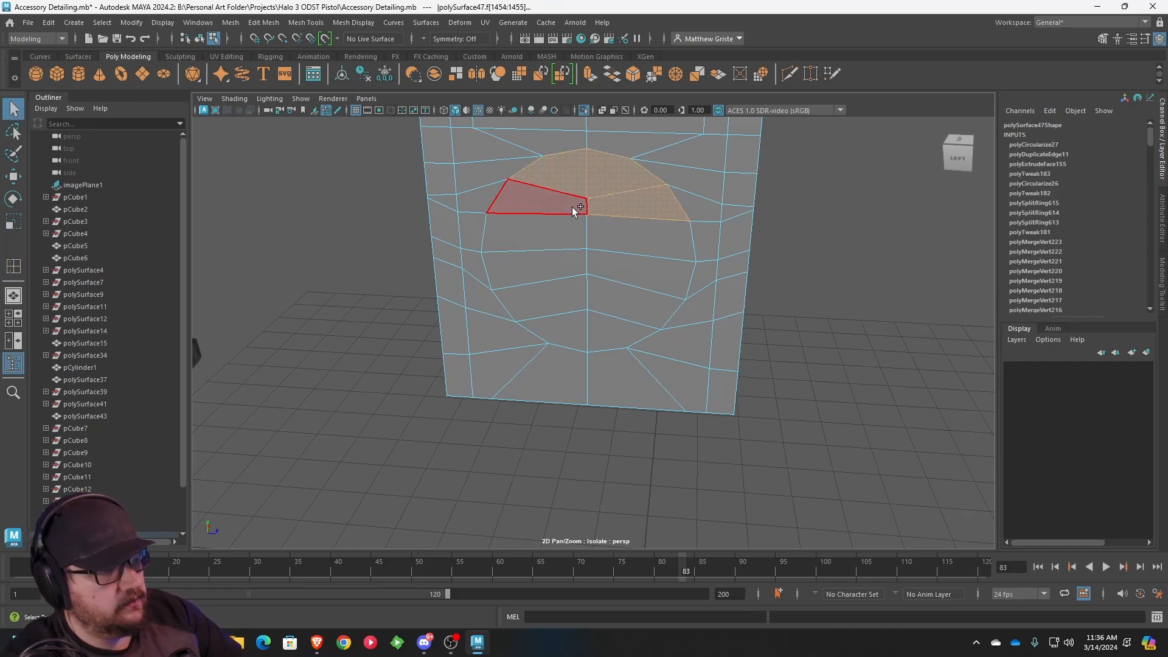
left_click(573, 207, "shift")
left_click(576, 224, "shift")
left_click(598, 234, "shift")
left_click(591, 262, "shift")
left_click(575, 265, "shift")
left_click(580, 294, "shift")
left_click(603, 303, "shift")
left_click(599, 329, "shift")
left_click(570, 326, "shift")
left_click_drag(630, 273, 487, 268, "alt")
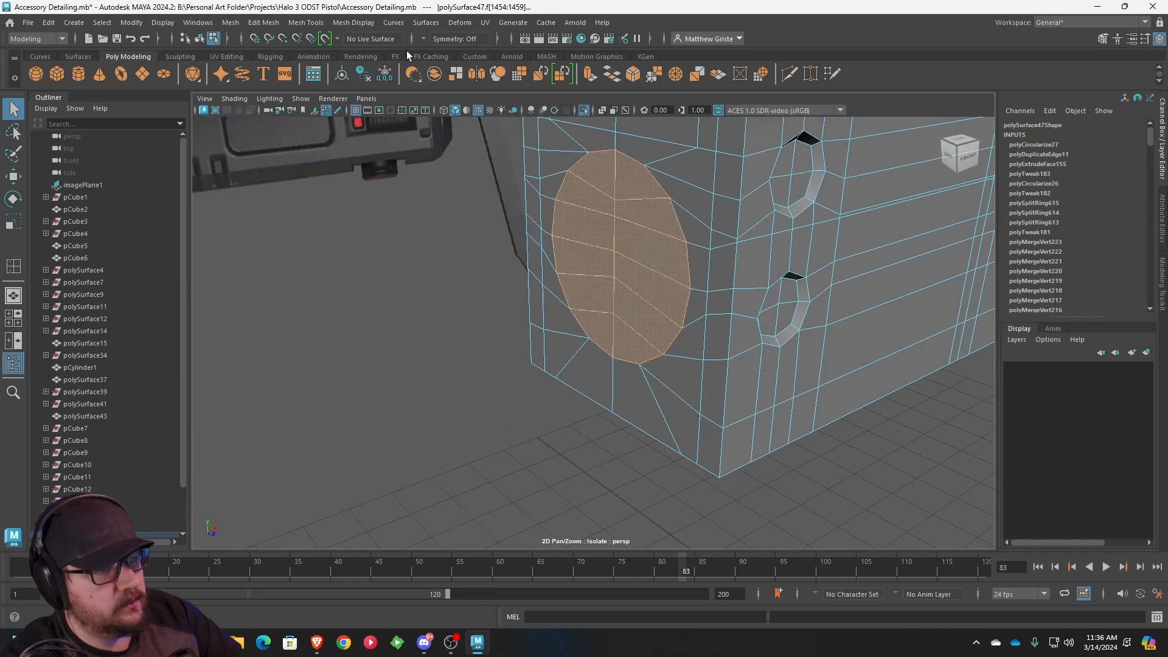
left_click(590, 76)
scroll(551, 202, "up", 3)
left_click_drag(553, 166, 610, 284)
scroll(561, 299, "down", 5)
- Extrude the boss's end faces outward again with a local Z translation of about 0.097 and prepare them for scaling
scroll(550, 280, "up", 1)
scroll(588, 268, "up", 4)
key("ctrl+e")
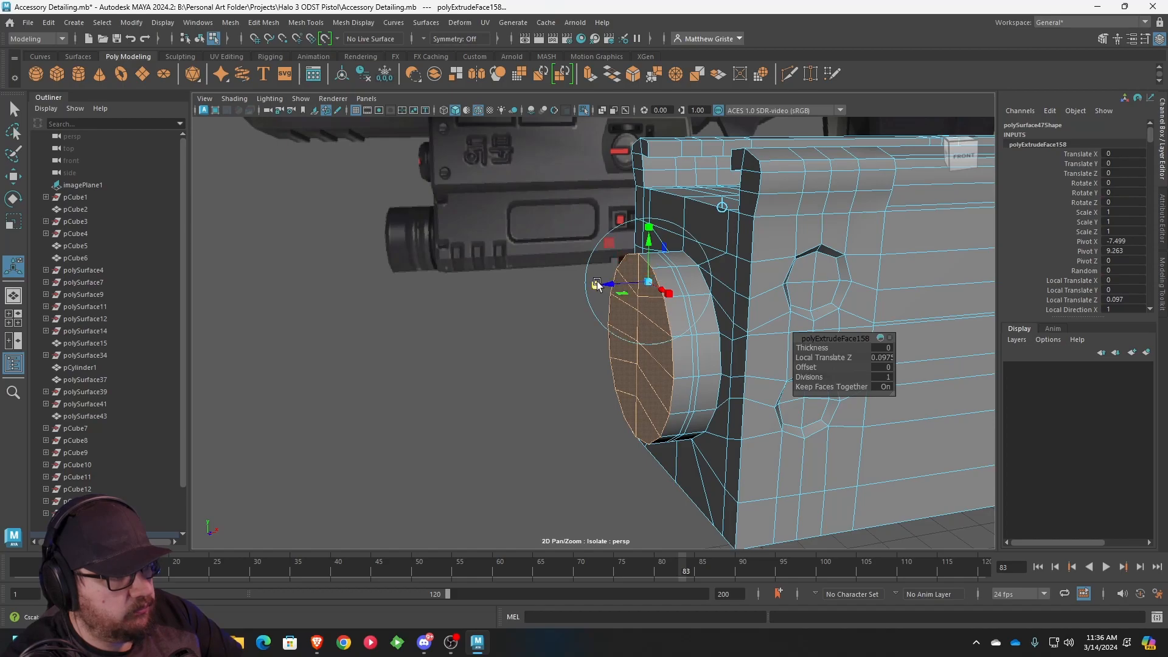
left_click_drag(614, 281, 725, 293, "alt")
key("r")
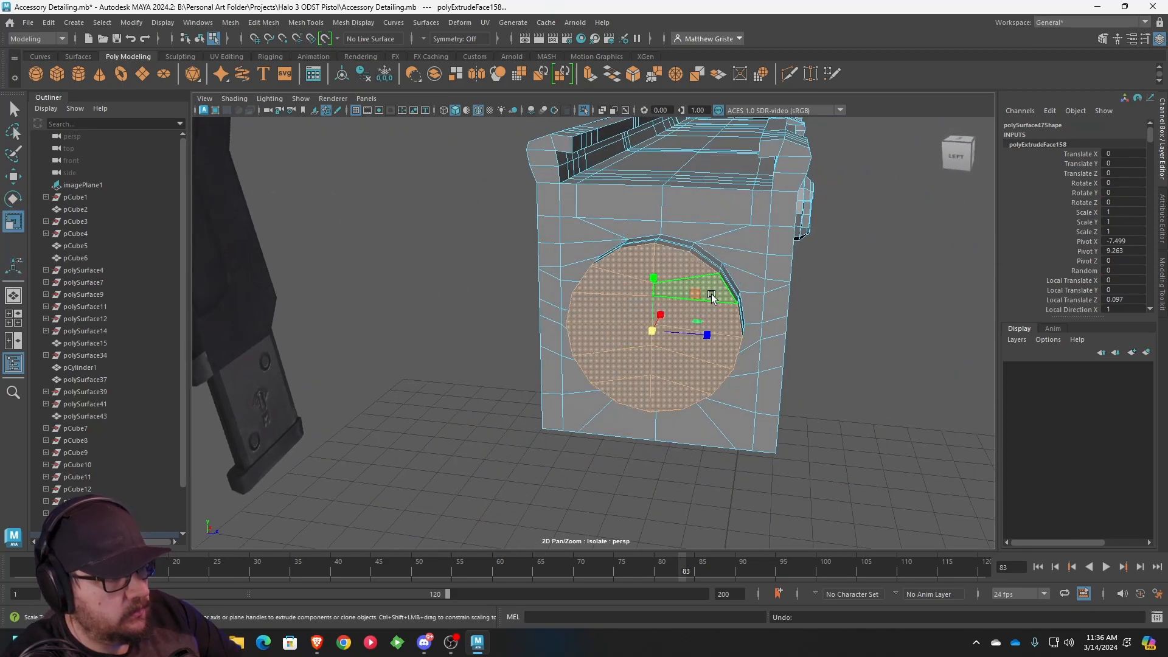
- Extrude the selected circular cap faces on the accessory's end again and shape the new face ring
left_click_drag(618, 329, 445, 327, "alt")
left_click_drag(497, 396, 547, 368, "alt")
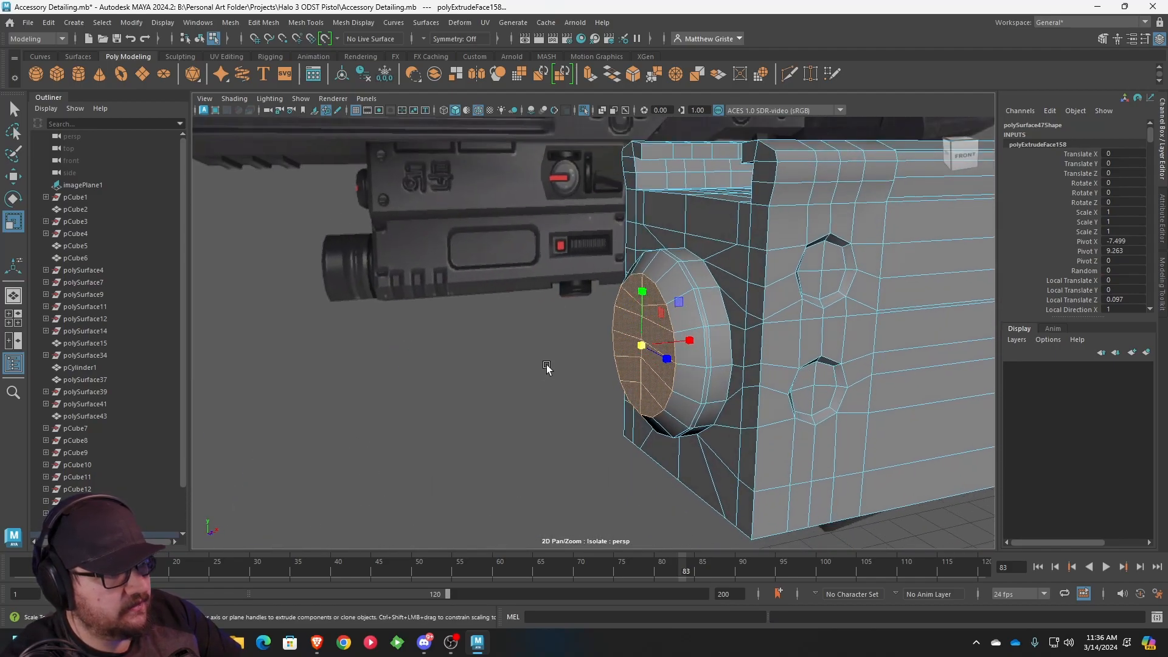
left_click_drag(577, 327, 678, 339, "alt")
key("w")
key("ctrl+e")
key("r")
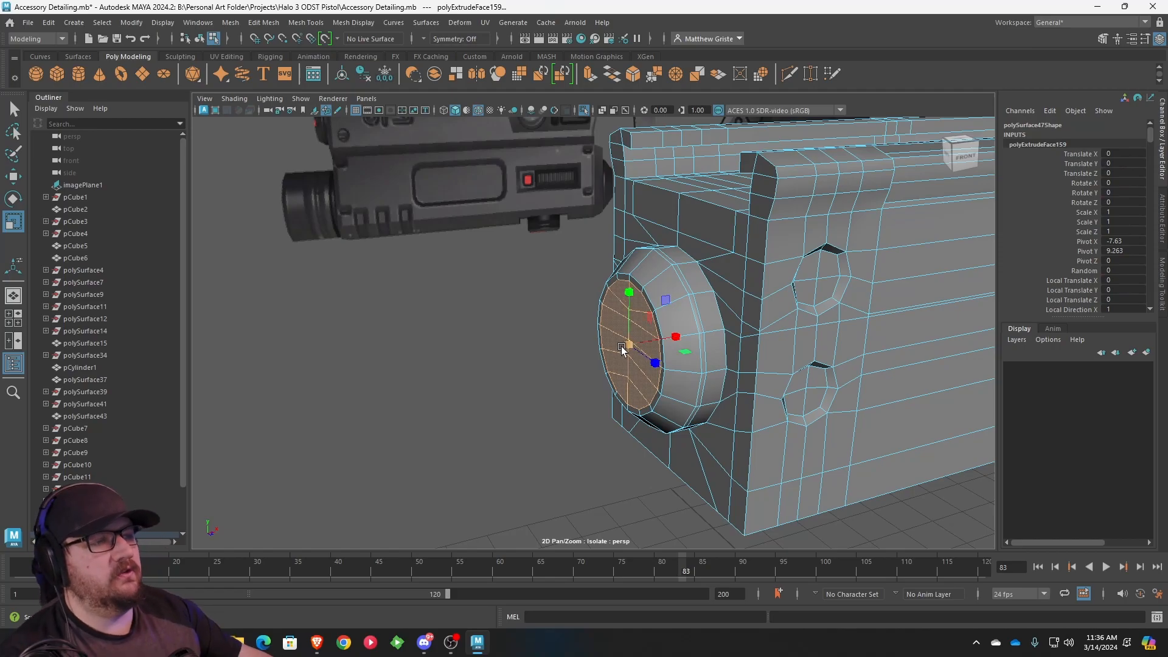
- Extrude the cap's front faces with a narrow inset and push them inward to form a shallow recess
left_click_drag(625, 344, 598, 279, "alt")
scroll(651, 341, "up", 3)
key("ctrl+e")
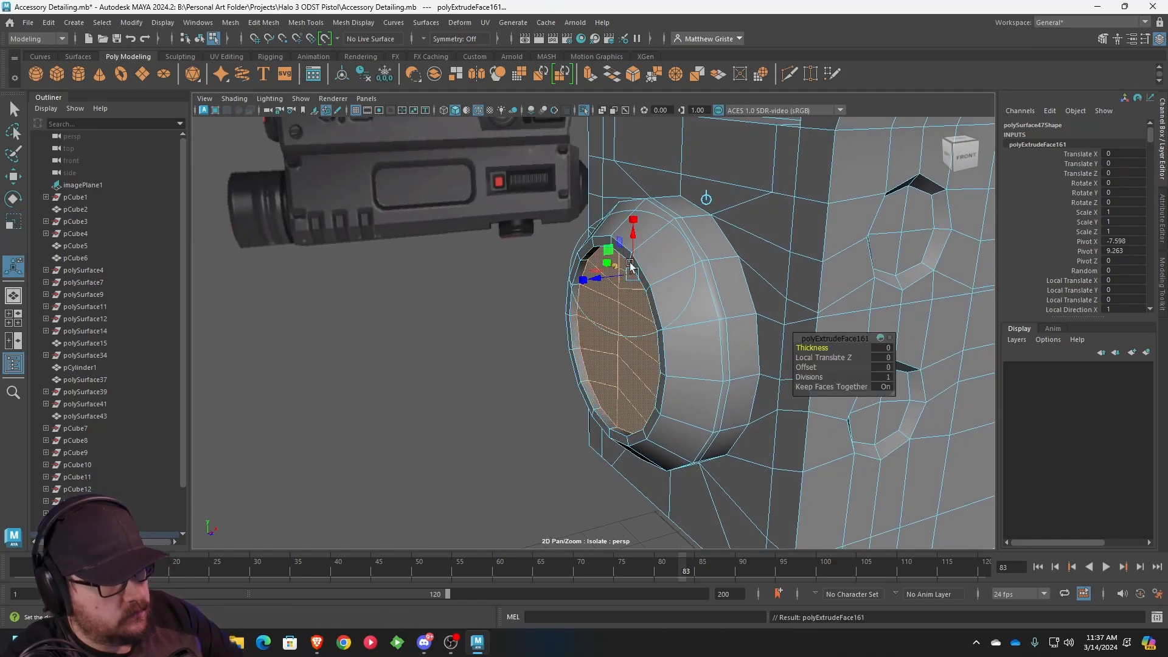
key("ctrl+e")
left_click_drag(613, 342, 659, 324)
- Extrude the recessed cap faces outward by 0.055 in local Z and scale them uniformly to 0.9
key("ctrl+e")
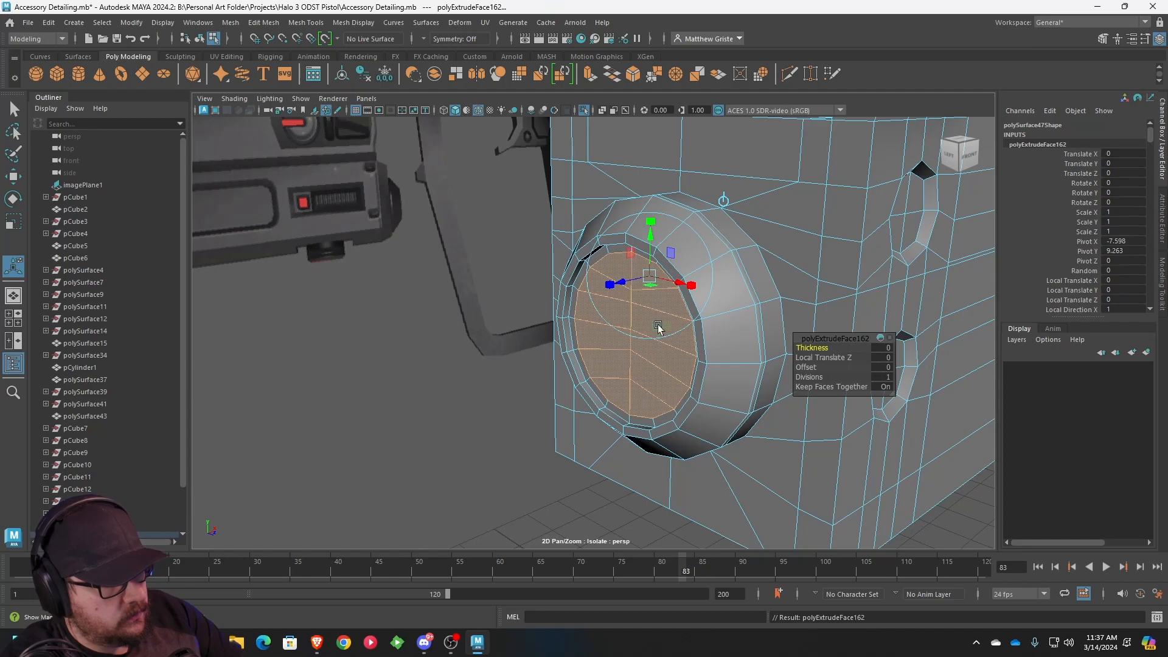
left_click_drag(625, 280, 669, 258)
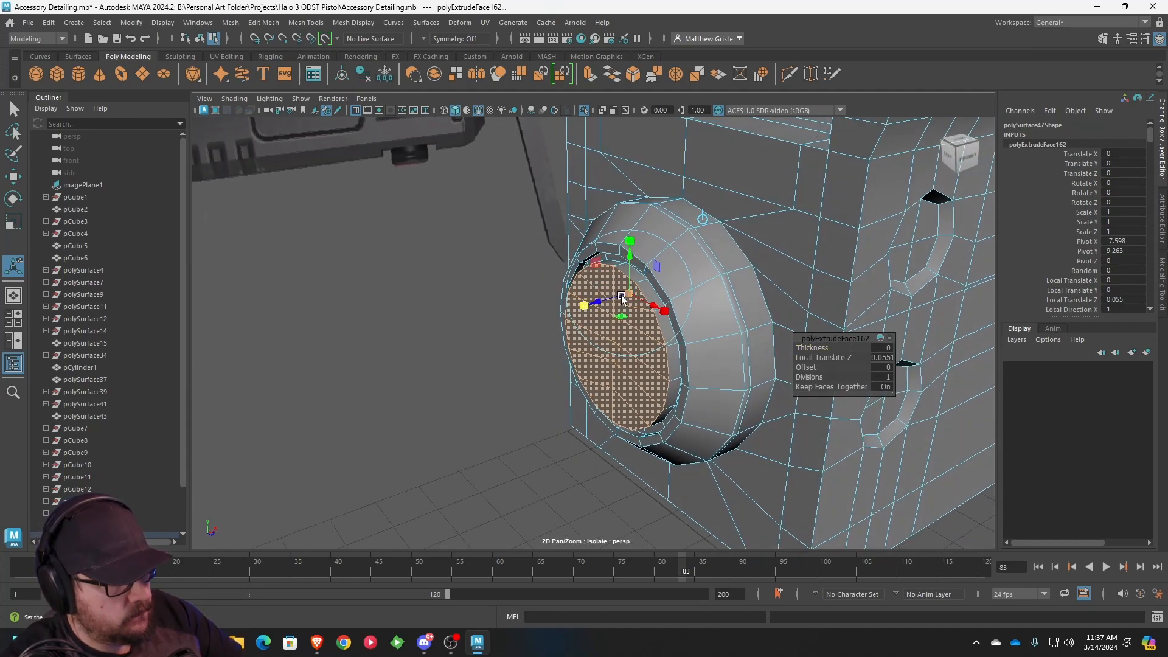
left_click(703, 219)
left_click(627, 296)
left_click_drag(628, 342, 622, 342)
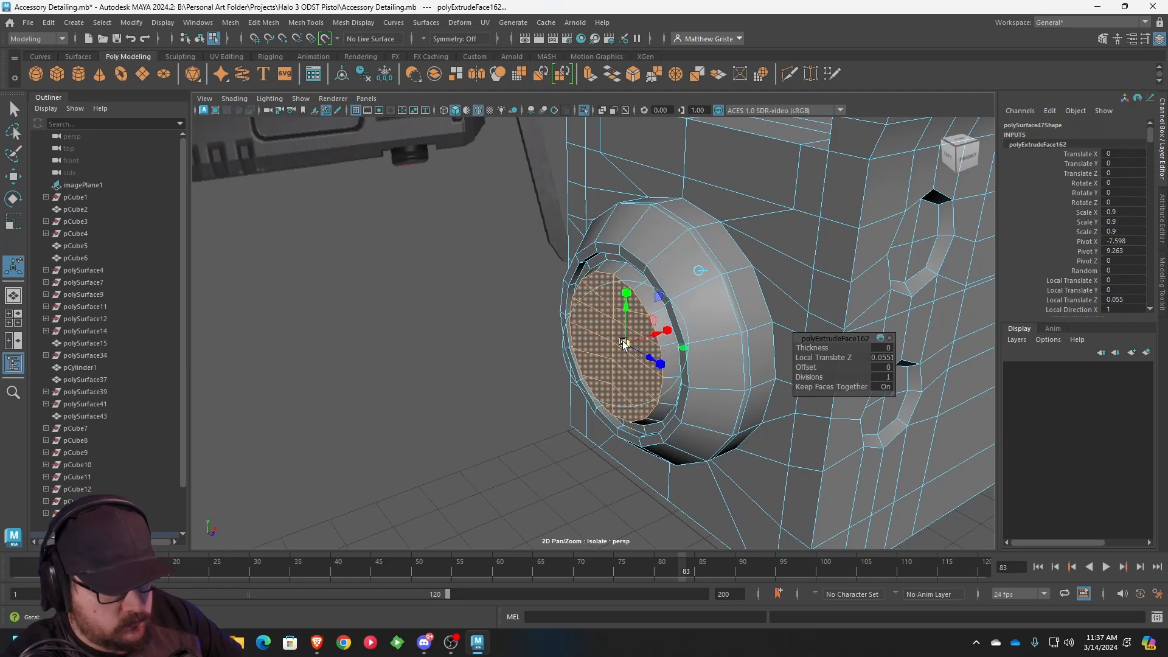
- Extrude the cap's centre faces inset, sink them by -0.117 in local Z as a bore, and leave component editing
key("ctrl+e")
left_click_drag(614, 343, 621, 320)
key("ctrl+e")
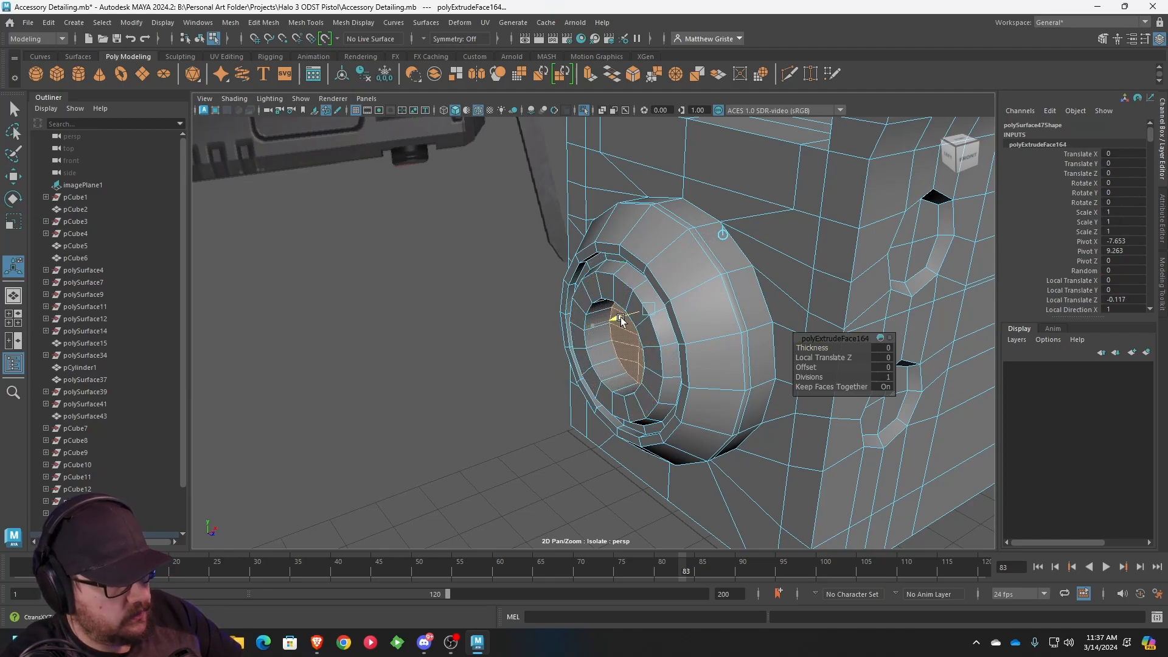
right_click_drag(686, 280, 731, 265)
- Examine the accessory body from several angles with the smooth mesh preview, and return it to unsmoothed display
scroll(454, 363, "down", 5)
left_click(454, 364)
left_click_drag(453, 364, 503, 386, "alt")
scroll(504, 386, "down", 4)
left_click_drag(700, 386, 530, 411, "alt")
scroll(687, 396, "up", 4)
left_click(689, 377)
scroll(669, 398, "down", 2)
key("3")
scroll(609, 416, "up", 3)
key("1")
- Insert supporting edge loops across the body beside the end edges of the side-rail notches
left_click(305, 22)
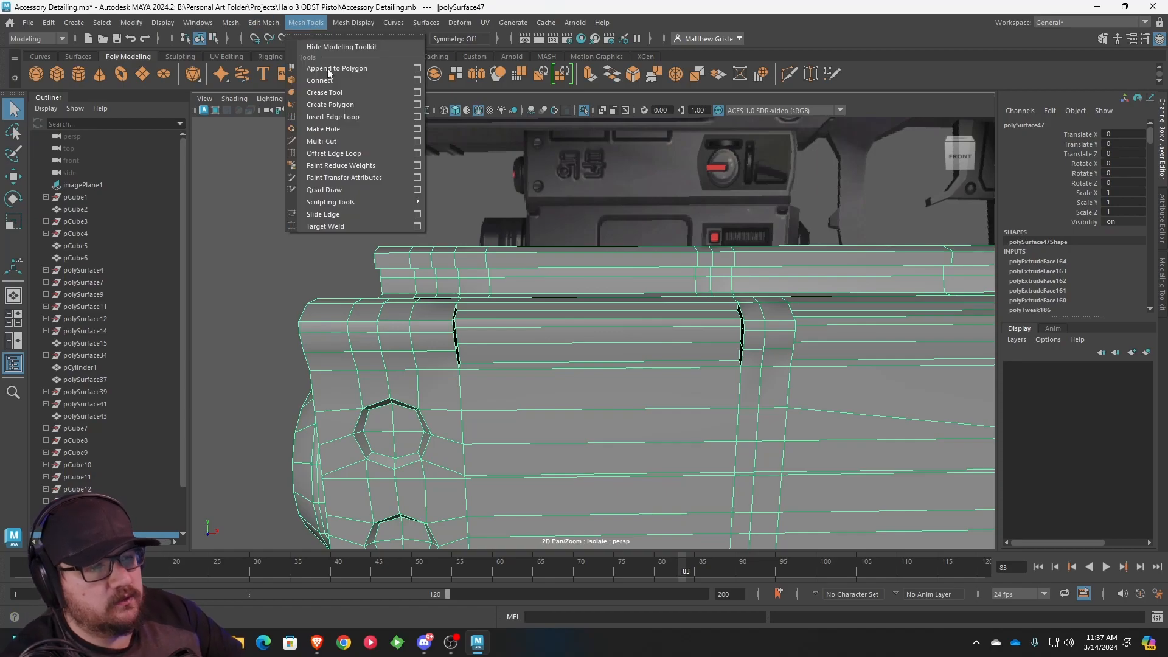
left_click(341, 117)
scroll(381, 285, "up", 3)
left_click_drag(381, 285, 283, 298)
middle_click_drag(782, 315, 780, 306, "alt")
left_click_drag(780, 302, 821, 305)
left_click_drag(899, 305, 932, 314)
middle_click_drag(910, 313, 646, 313, "alt")
left_click_drag(630, 299, 628, 299)
middle_click_drag(821, 301, 592, 300, "alt")
scroll(592, 300, "down", 2)
middle_click_drag(906, 328, 770, 334, "alt")
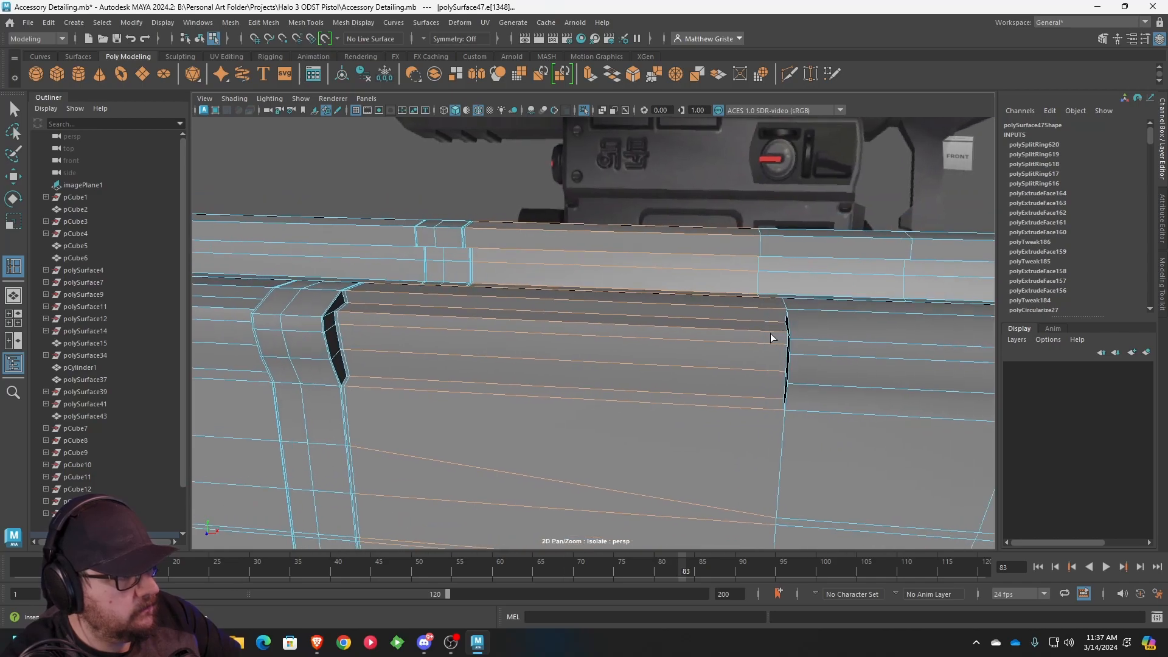
- Insert supporting edge loops on both sides of the corner at the far end of the long rail notch
left_click(785, 334)
left_click(797, 339)
left_click_drag(813, 334, 778, 311, "alt")
left_click(826, 286)
left_click(832, 285)
middle_click_drag(597, 356, 814, 275, "alt")
left_click_drag(575, 376, 592, 366, "alt")
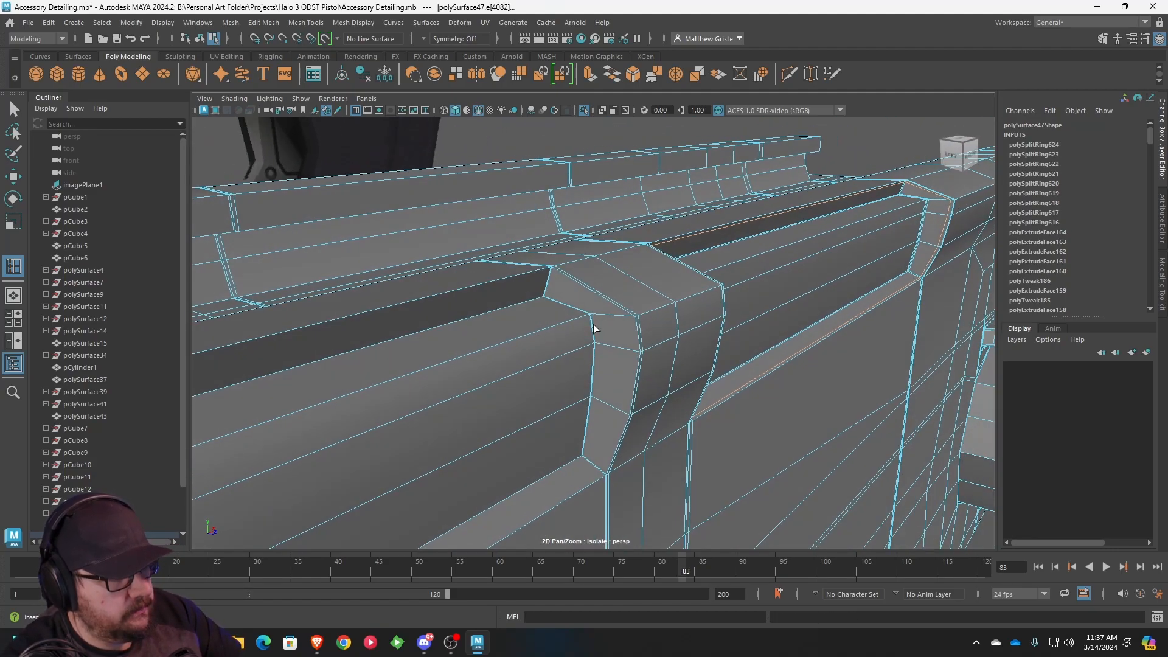
- Insert edge loops along the inner corners of the notches around the raised rail block
left_click(601, 315)
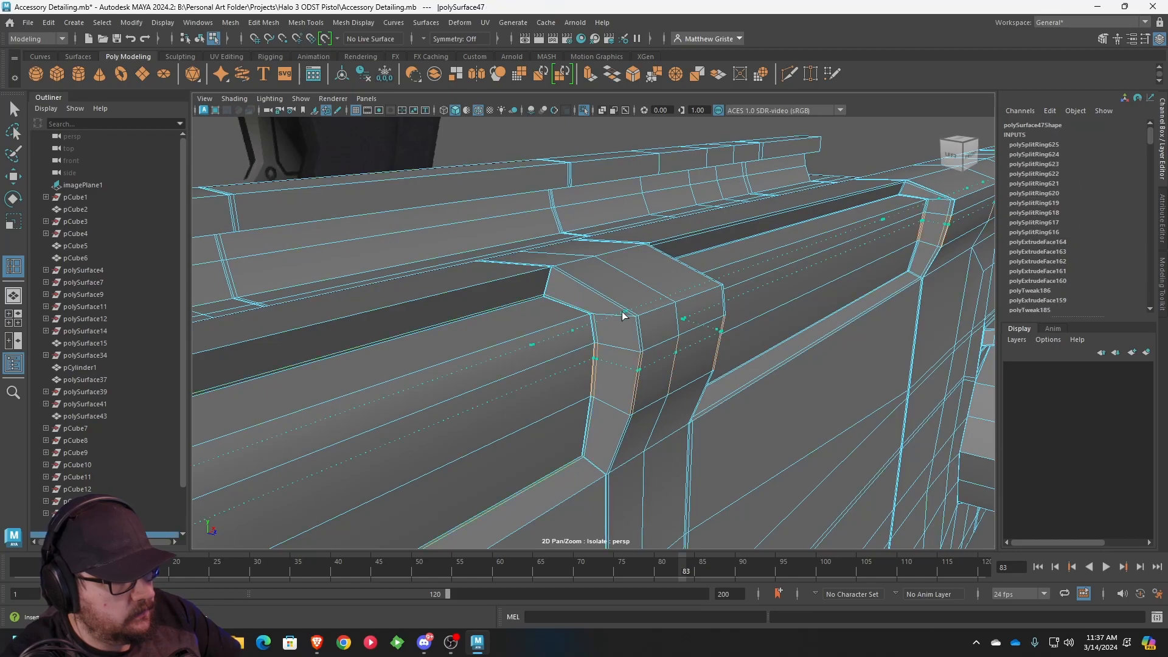
left_click(627, 315)
left_click_drag(631, 323, 727, 347, "alt")
scroll(588, 312, "up", 3)
left_click(581, 313)
left_click(590, 309)
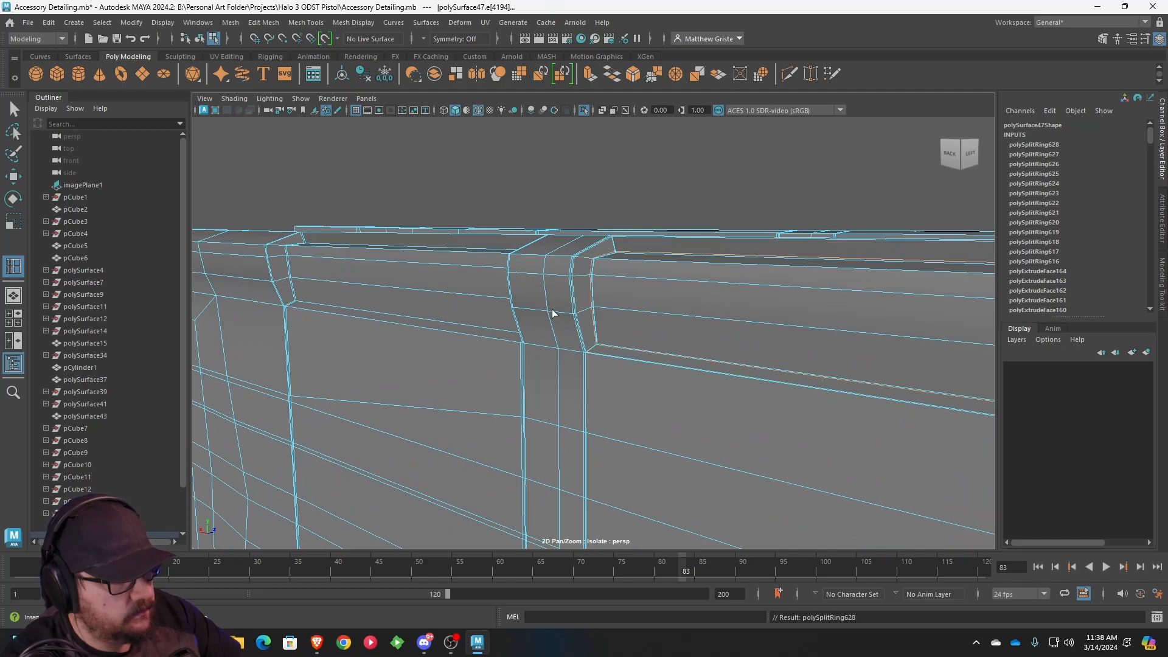
- Insert edge loops at the neighbouring rail notch's end wall, undoing the last loop and inserting it again
left_click(281, 281)
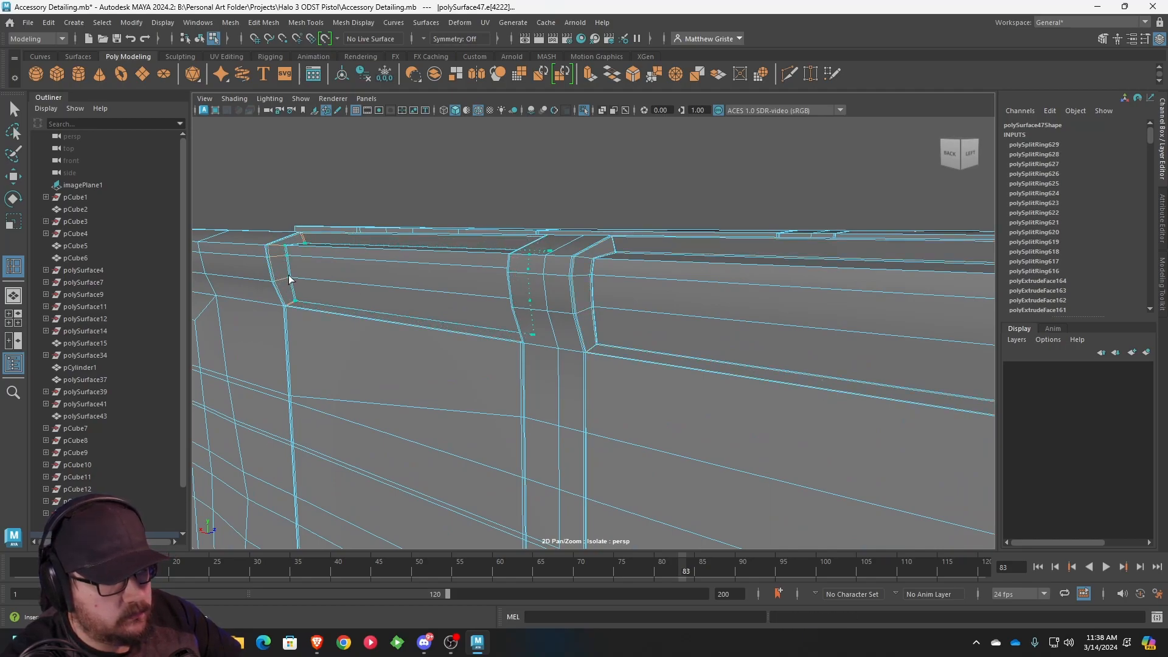
left_click(287, 278)
left_click_drag(288, 280, 403, 309, "alt")
scroll(404, 309, "up", 3)
key("ctrl+z")
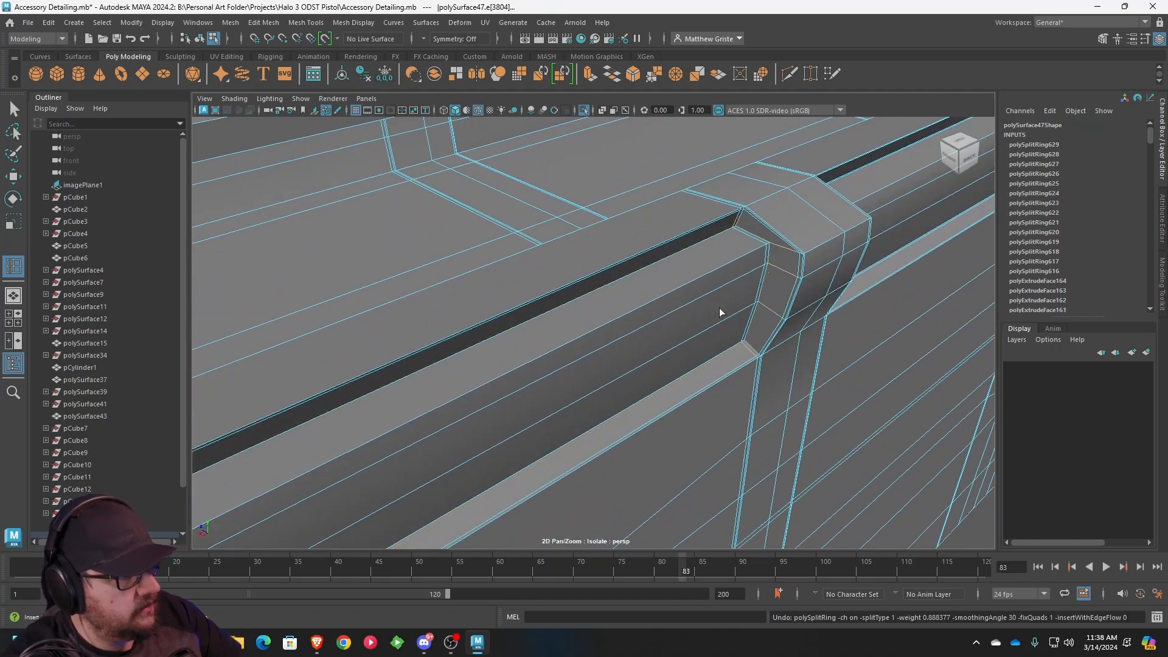
left_click(774, 245)
- Insert holding edge loops around the inner walls of the round recesses beside the end cap
scroll(773, 246, "down", 5)
left_click_drag(991, 279, 261, 261, "alt")
left_click_drag(517, 316, 574, 297, "alt")
scroll(612, 323, "up", 5)
middle_click_drag(580, 319, 551, 174, "alt")
left_click_drag(528, 411, 534, 407)
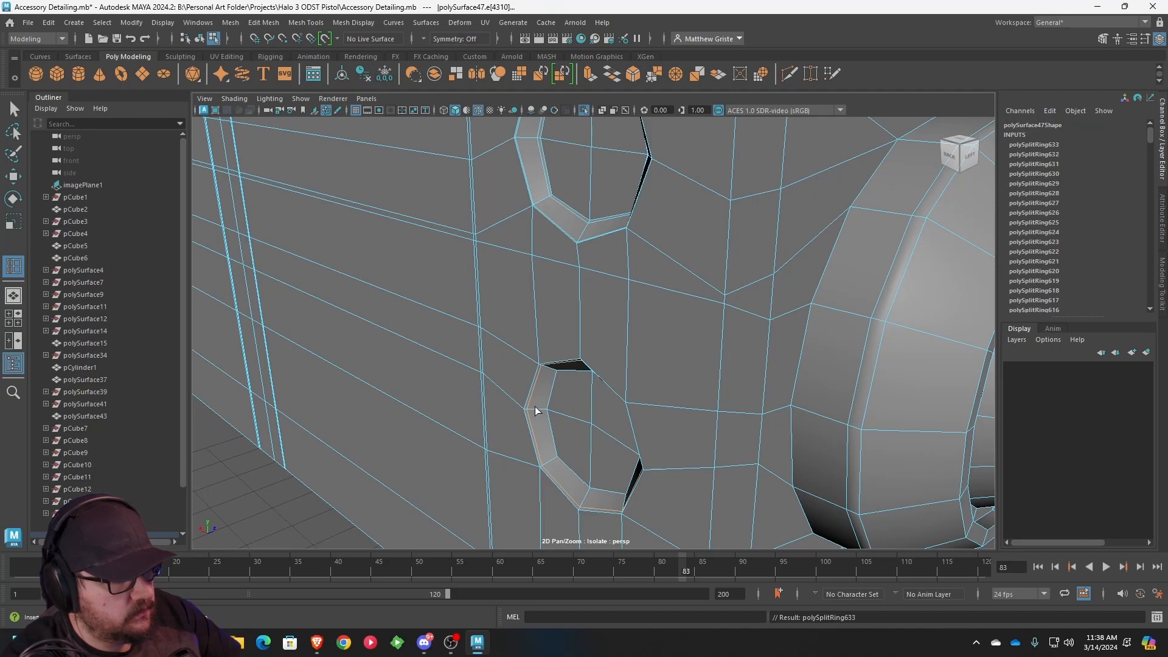
left_click(542, 407)
- Insert edge loops around the end cap's outer wall, tight against the narrow band at its bevel
left_click(792, 409)
left_click_drag(850, 425, 624, 372, "alt")
left_click(621, 375)
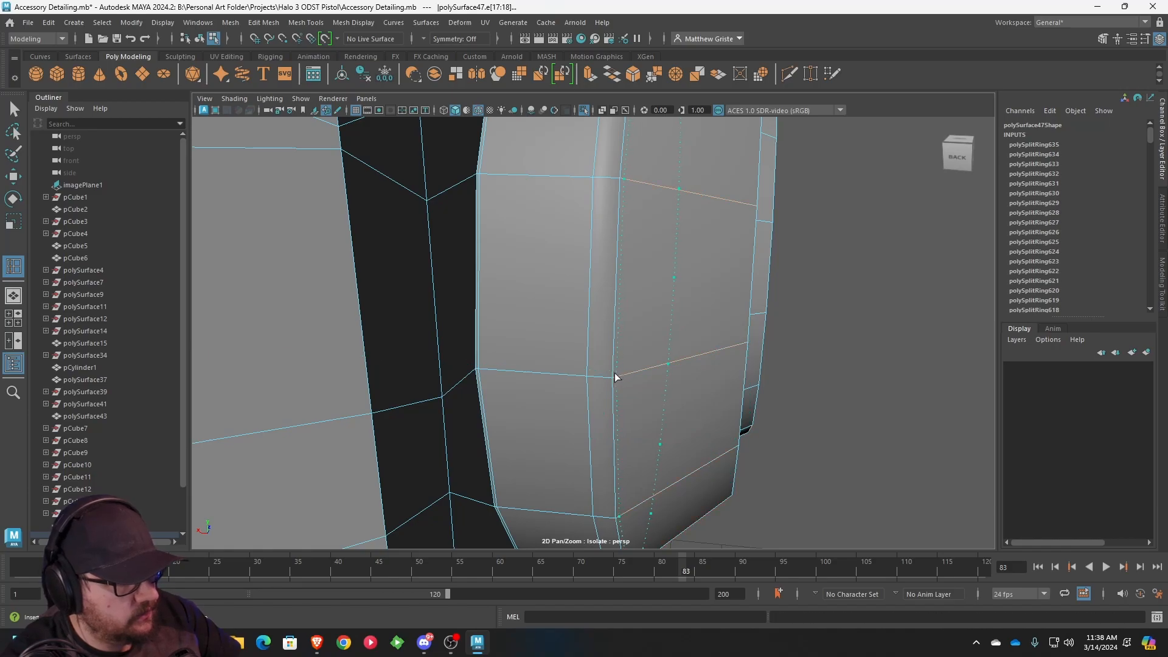
left_click(583, 374)
left_click(584, 374)
key("q")
- Select the narrow face ring around the end cap and extrude it inward to form a groove
right_click_drag(600, 281, 597, 313)
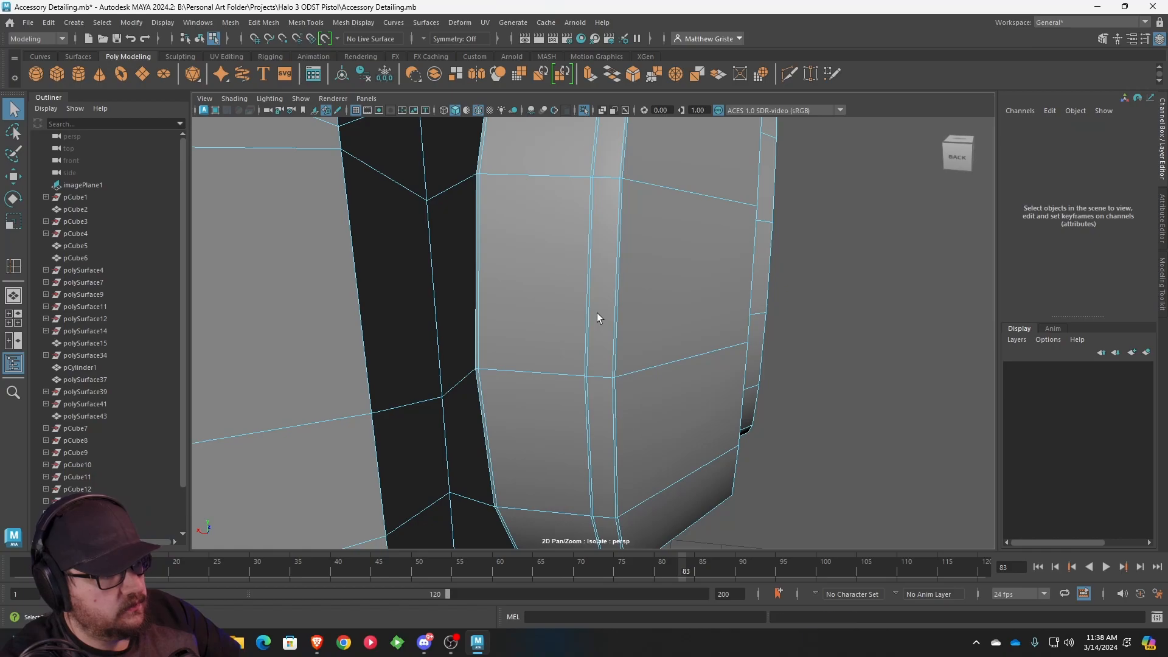
left_click(599, 329)
double_click(600, 386, "shift")
left_click_drag(600, 386, 634, 290, "alt")
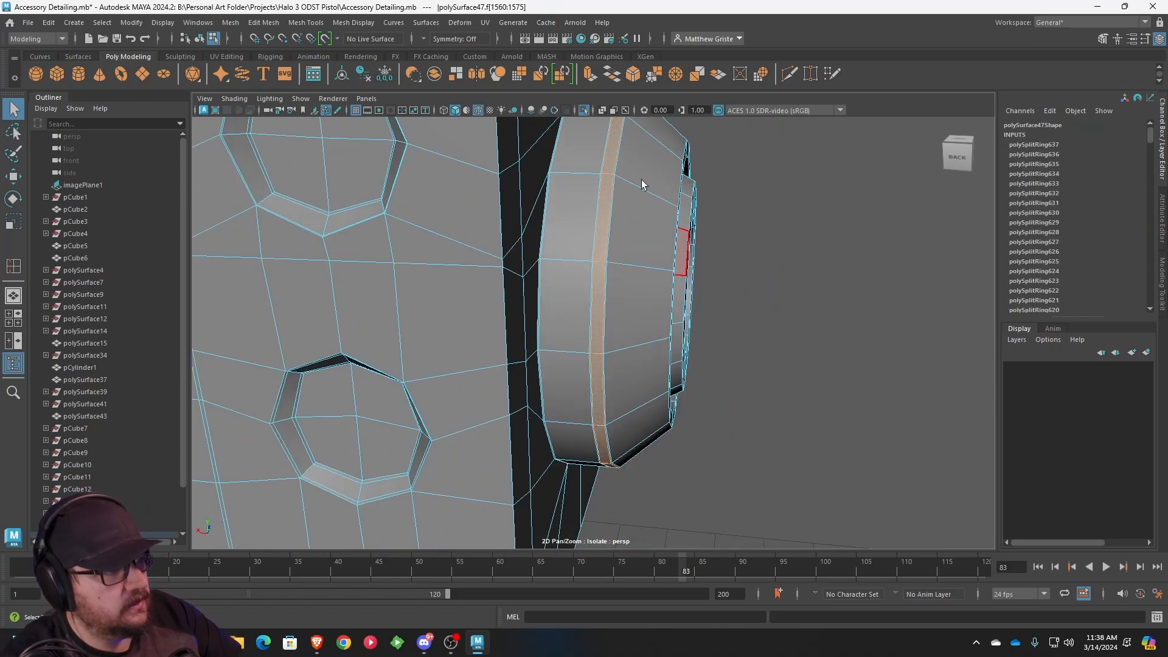
key("ctrl+e")
left_click_drag(613, 137, 658, 227, "alt")
right_click_drag(649, 244, 700, 214)
- Insert supporting edge loops along the top and bottom edges of the groove's first wall and its floor
left_click_drag(550, 292, 596, 294, "alt")
scroll(675, 252, "up", 4)
scroll(596, 294, "up", 3)
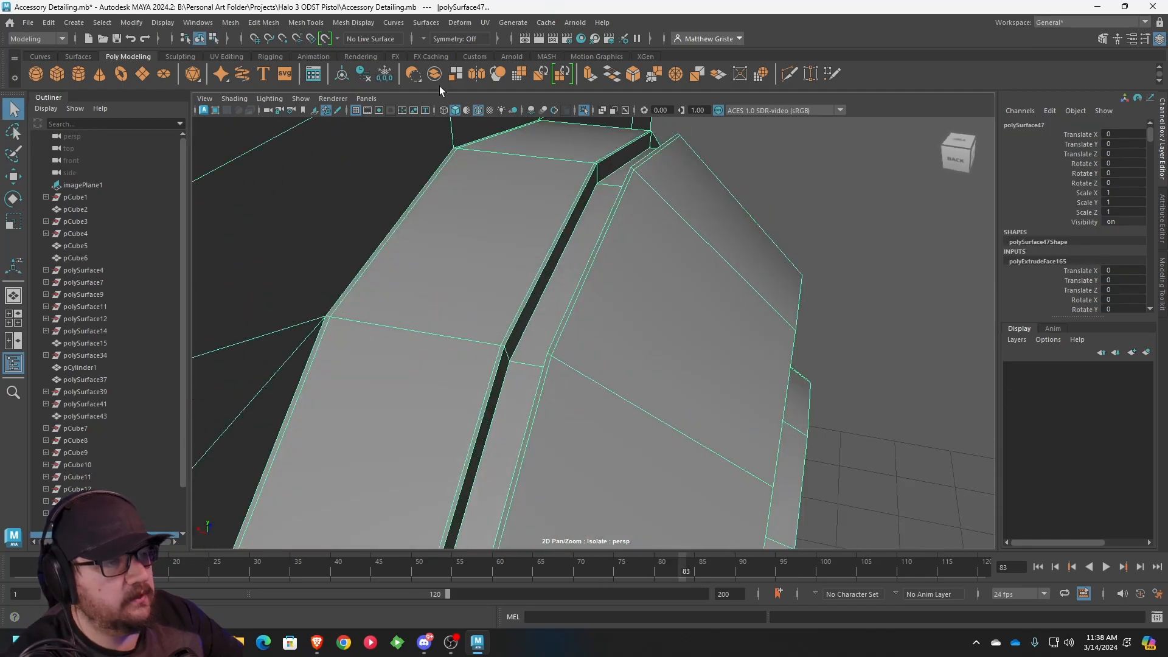
left_click(305, 22)
left_click(356, 111)
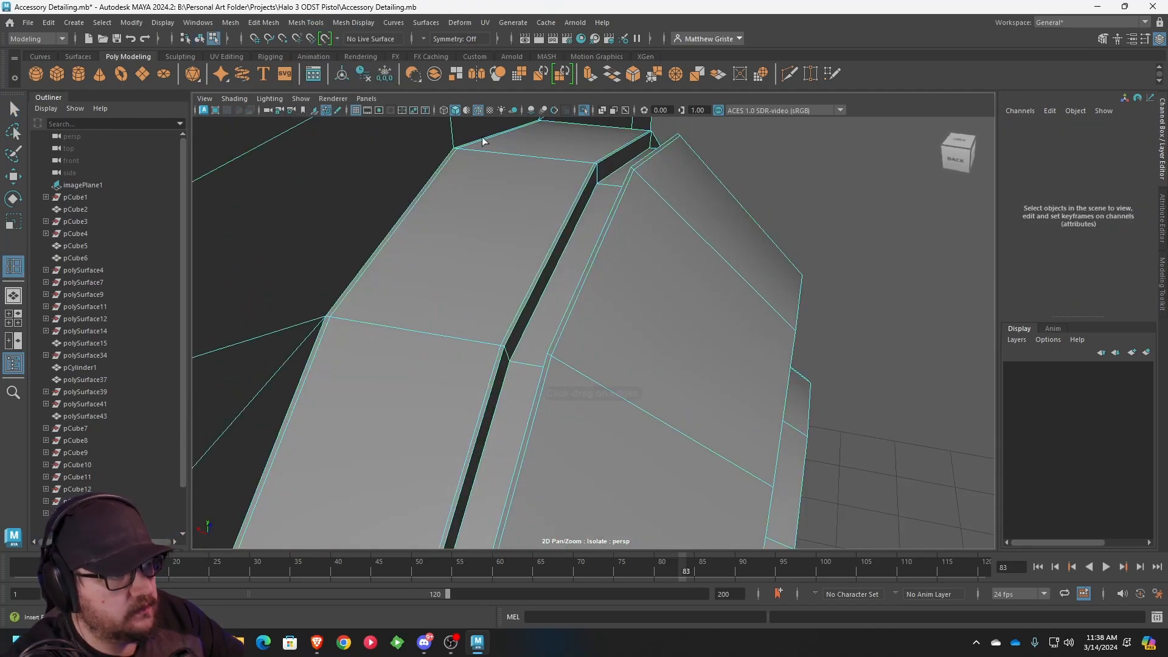
left_click_drag(548, 243, 570, 220, "alt")
left_click(301, 388)
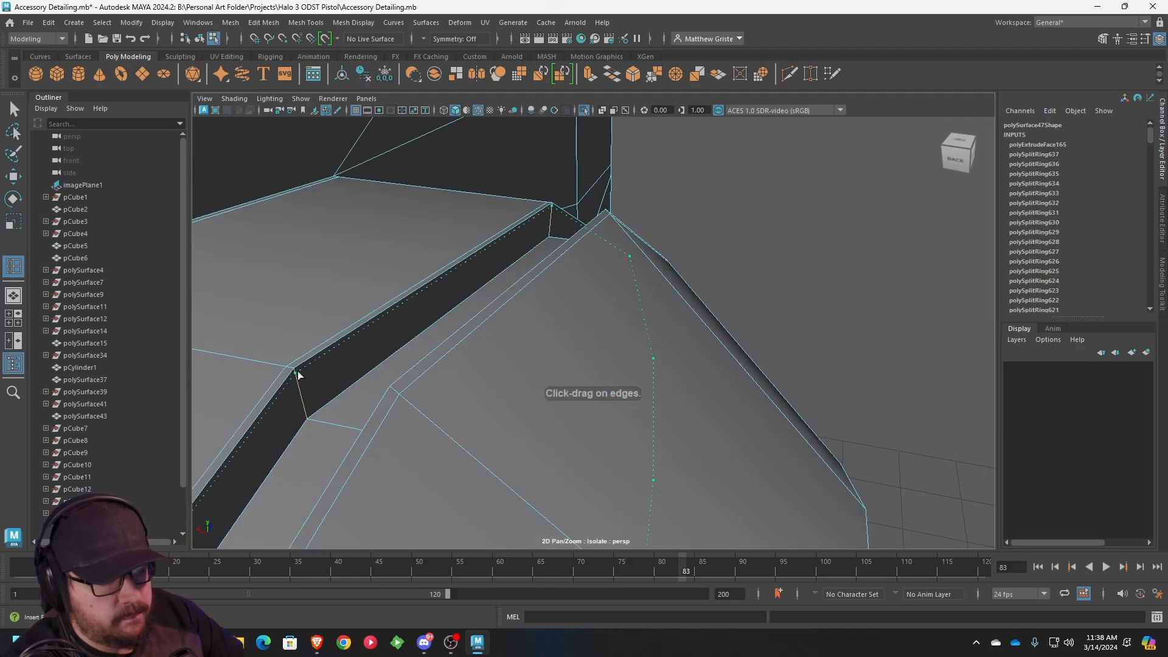
left_click(309, 419)
left_click(312, 419)
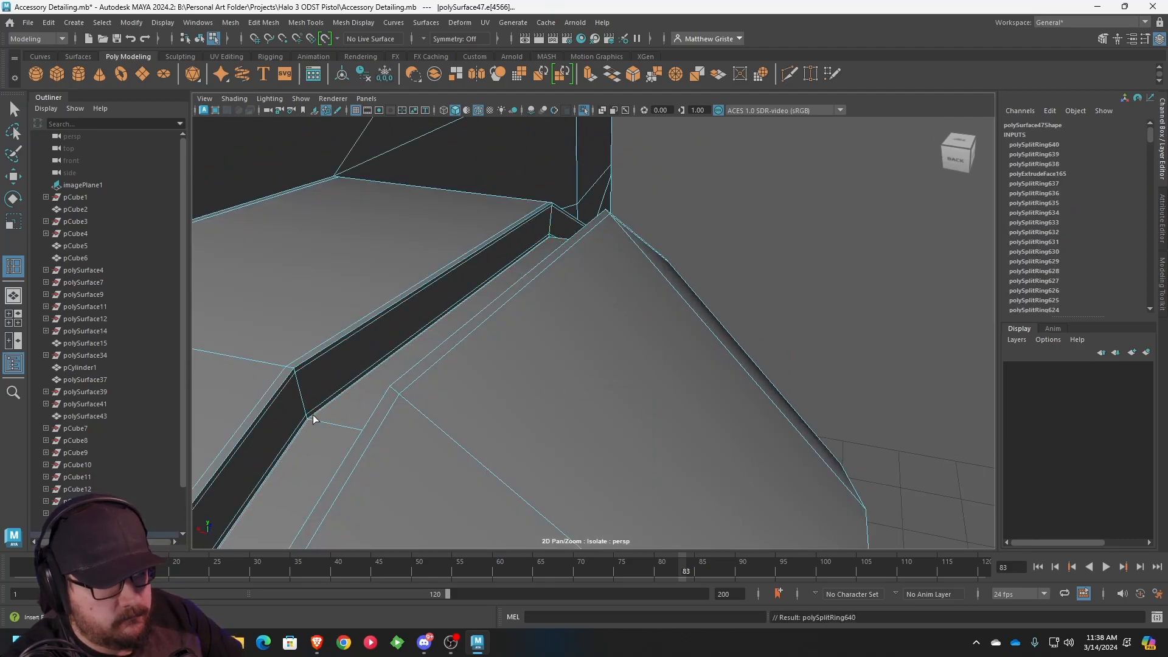
- Insert supporting edge loops along the groove's floor and opposite wall edges
scroll(624, 432, "up", 6)
scroll(499, 408, "down", 5)
scroll(491, 402, "up", 3)
middle_click_drag(492, 399, 541, 329, "alt")
scroll(525, 386, "down", 2)
left_click(537, 386)
left_click(541, 378)
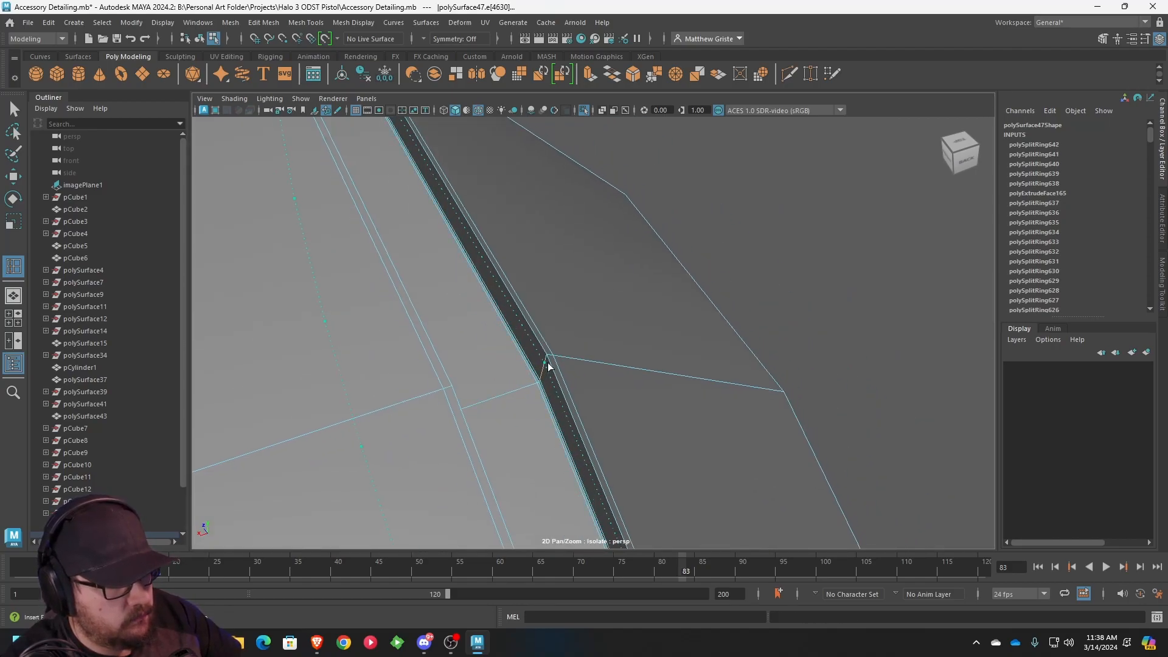
left_click(551, 362)
- Insert supporting edge loops around the end cap's remaining outer edges
scroll(631, 370, "down", 5)
left_click(414, 315)
left_click_drag(469, 316, 550, 337, "alt")
scroll(550, 337, "up", 5)
scroll(541, 388, "down", 3)
scroll(540, 387, "up", 1)
left_click(441, 289)
left_click(462, 329)
scroll(462, 328, "down", 5)
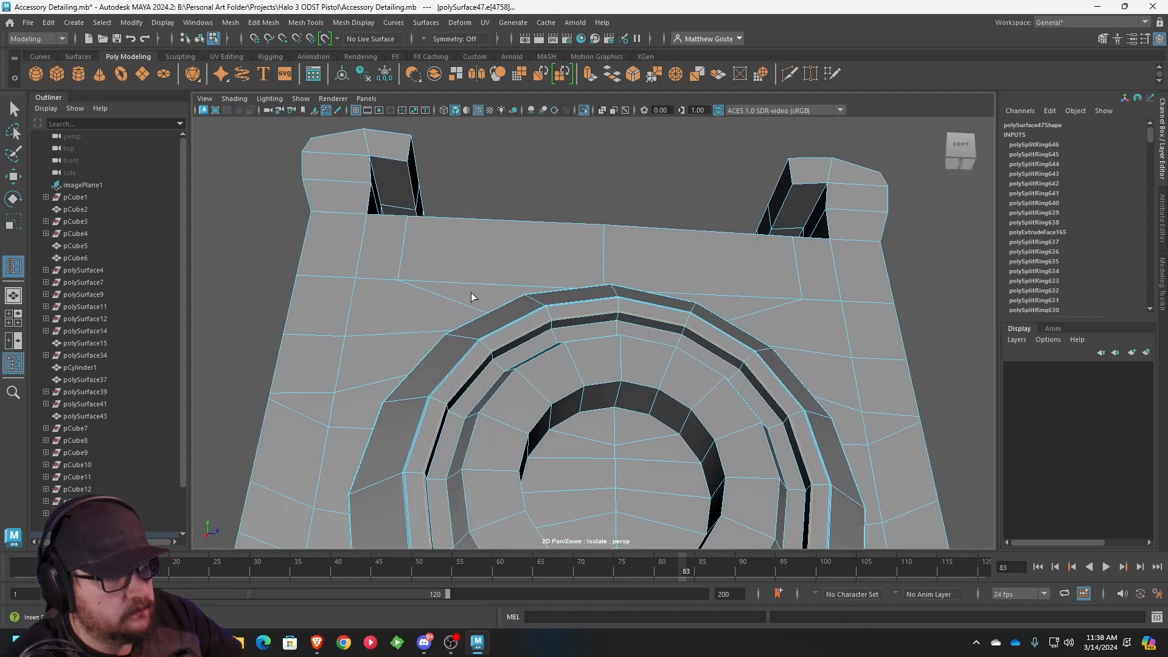
- Insert tight edge loops on both sides of the stepped ring edges inside the cap's front recess
scroll(518, 333, "up", 3)
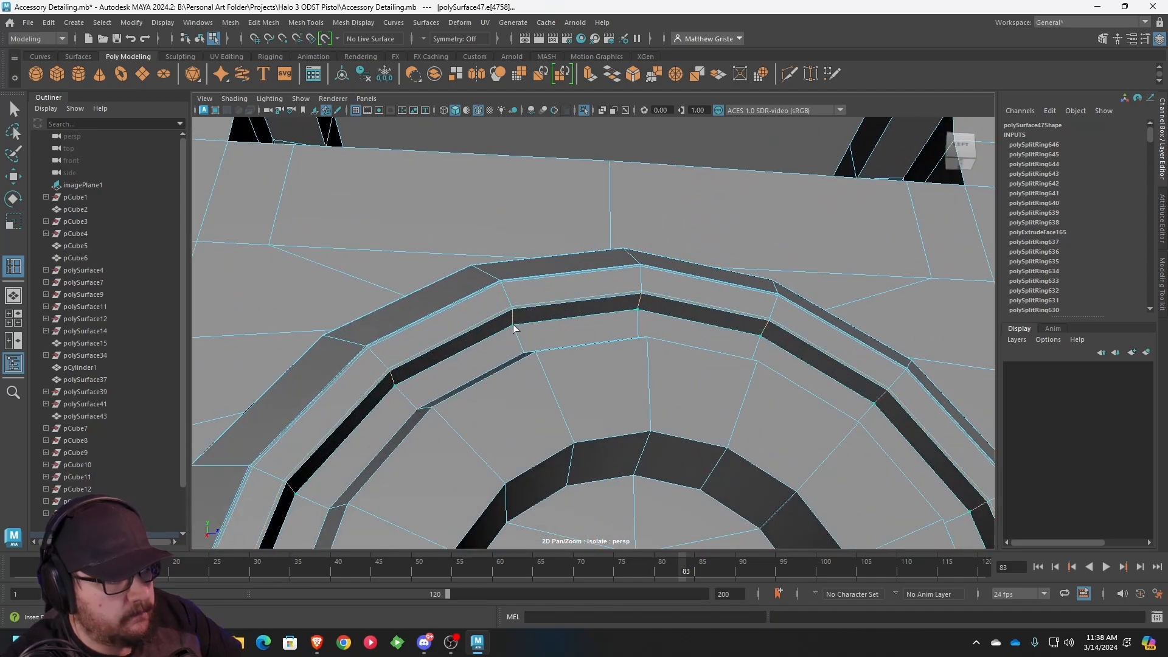
left_click(513, 316)
left_click(513, 316)
scroll(522, 347, "up", 5)
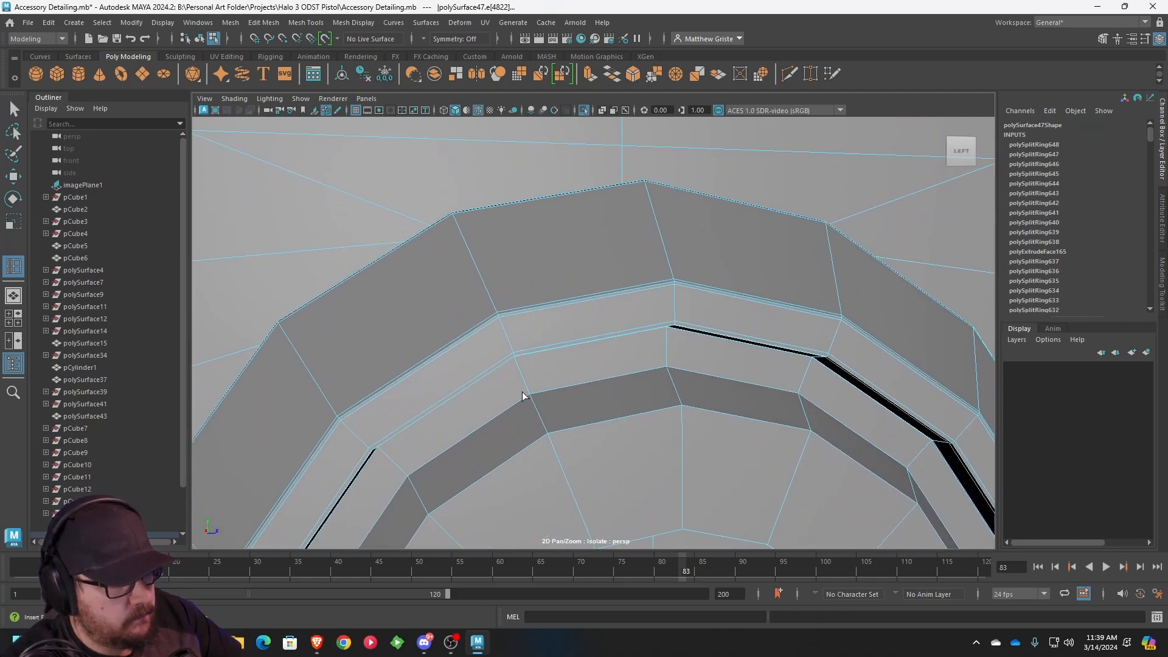
left_click(527, 393)
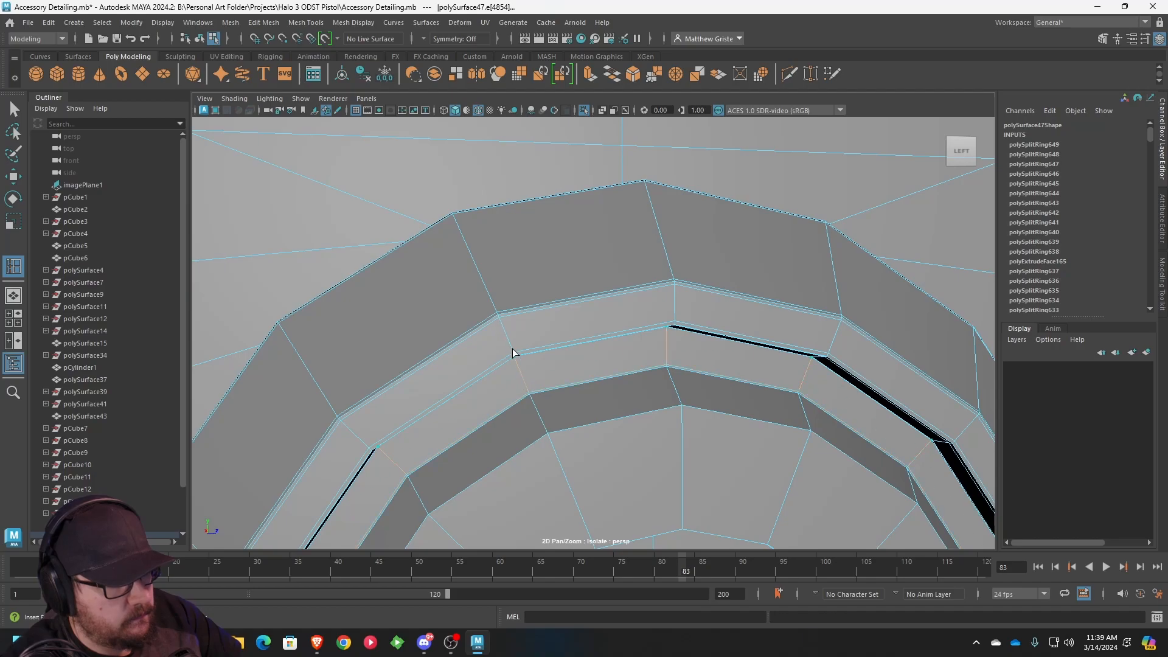
left_click(516, 356)
left_click(531, 396)
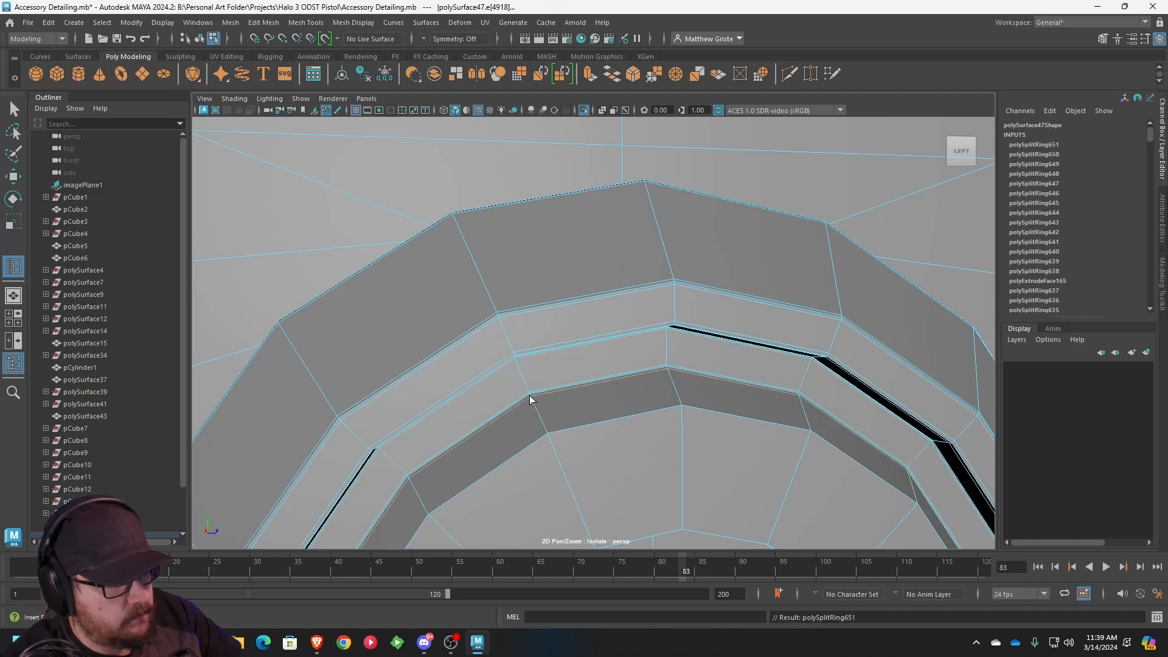
left_click(548, 428)
left_click(550, 442)
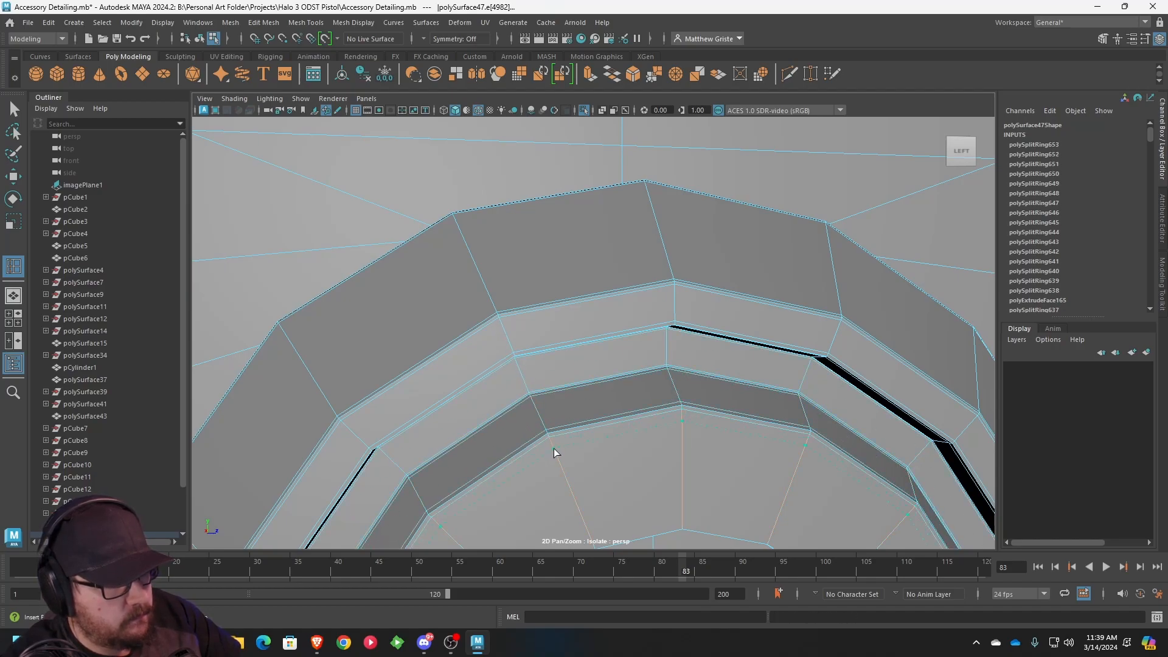
- Insert supporting edge loops around the rim and the base of the cap's central bore
left_click(616, 535)
left_click_drag(629, 527, 713, 353, "alt")
left_click(713, 328)
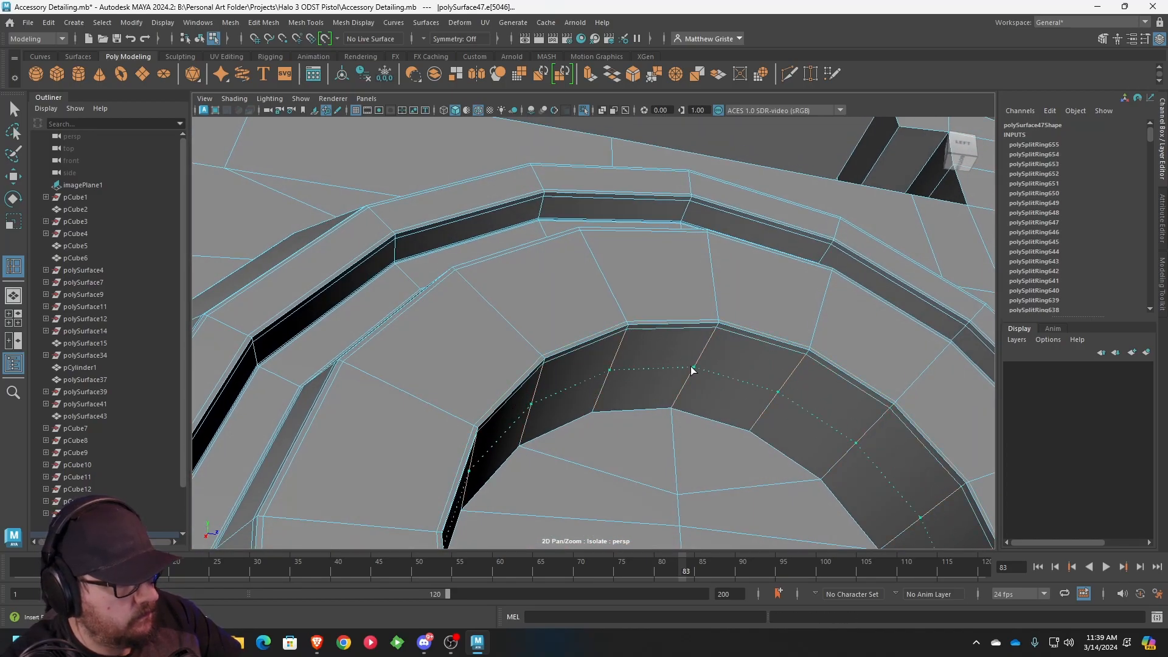
left_click(671, 407)
- Insert edge loops along the first top rail's overhanging lip and its upper ridge edge
scroll(681, 400, "down", 8)
left_click_drag(683, 399, 614, 453, "alt")
left_click_drag(609, 341, 663, 428, "alt")
scroll(414, 341, "up", 4)
left_click_drag(289, 328, 323, 335, "alt")
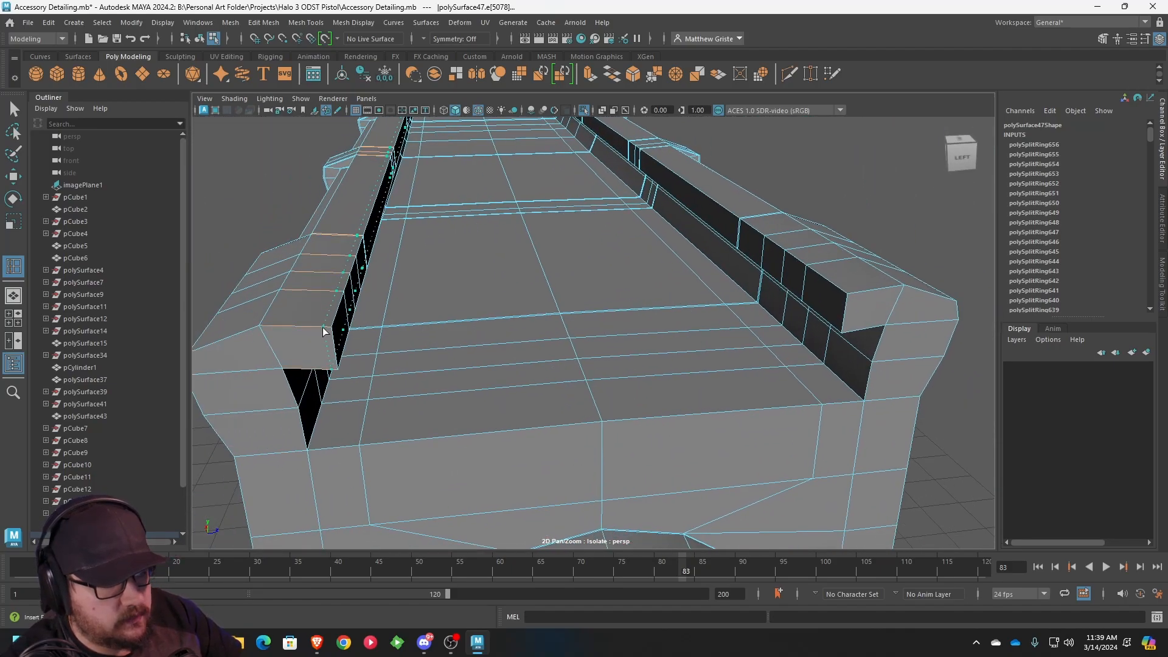
left_click(327, 334)
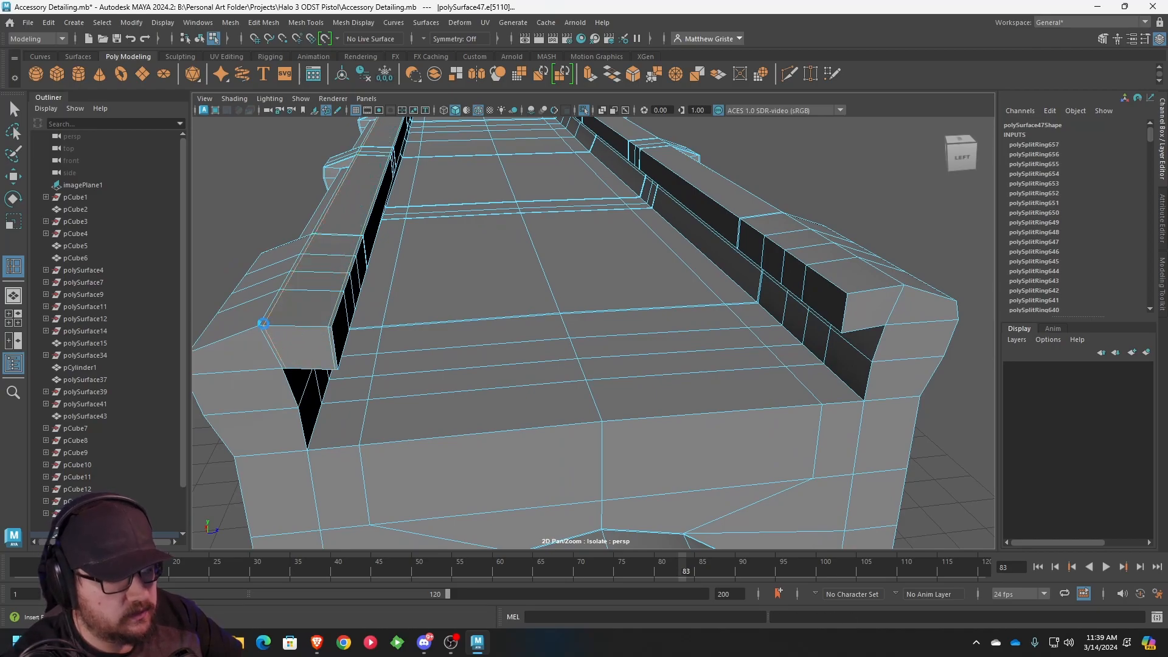
left_click(263, 324)
- Insert matching edge loops along the opposite top rail's lip, and along both rails' inner corners beneath the lips
left_click(855, 293)
mouse_move(870, 292)
left_mouse_down()
mouse_move(901, 293)
mouse_move(841, 290)
mouse_move(876, 311)
mouse_move(860, 305)
left_mouse_up()
left_click(874, 279)
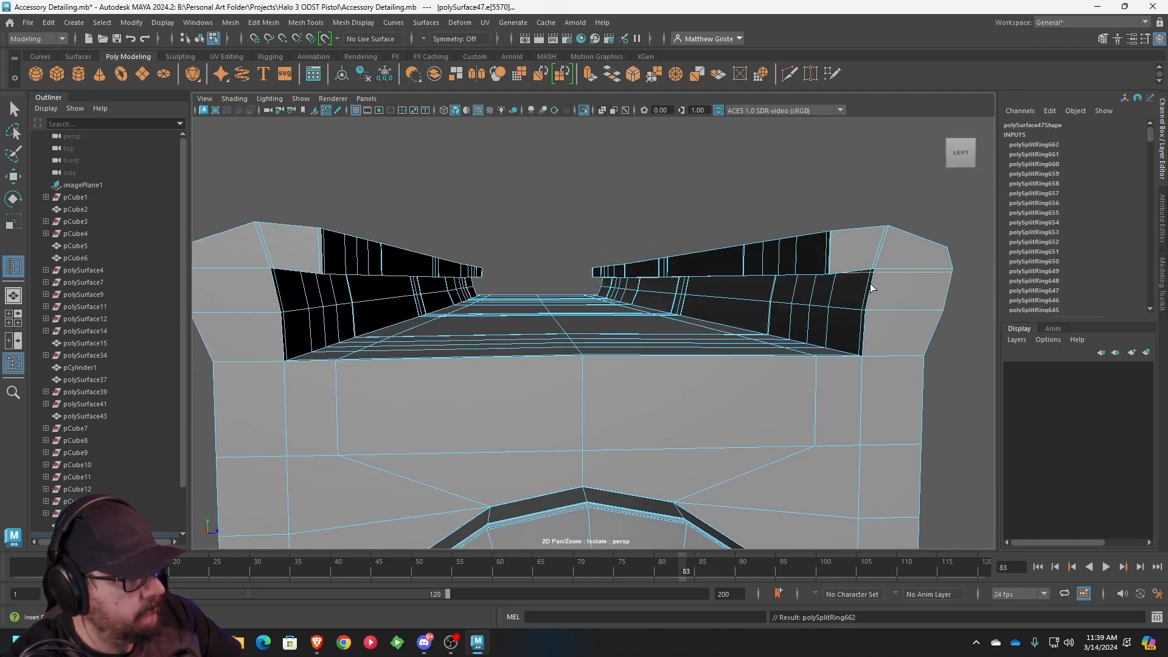
left_click(277, 272)
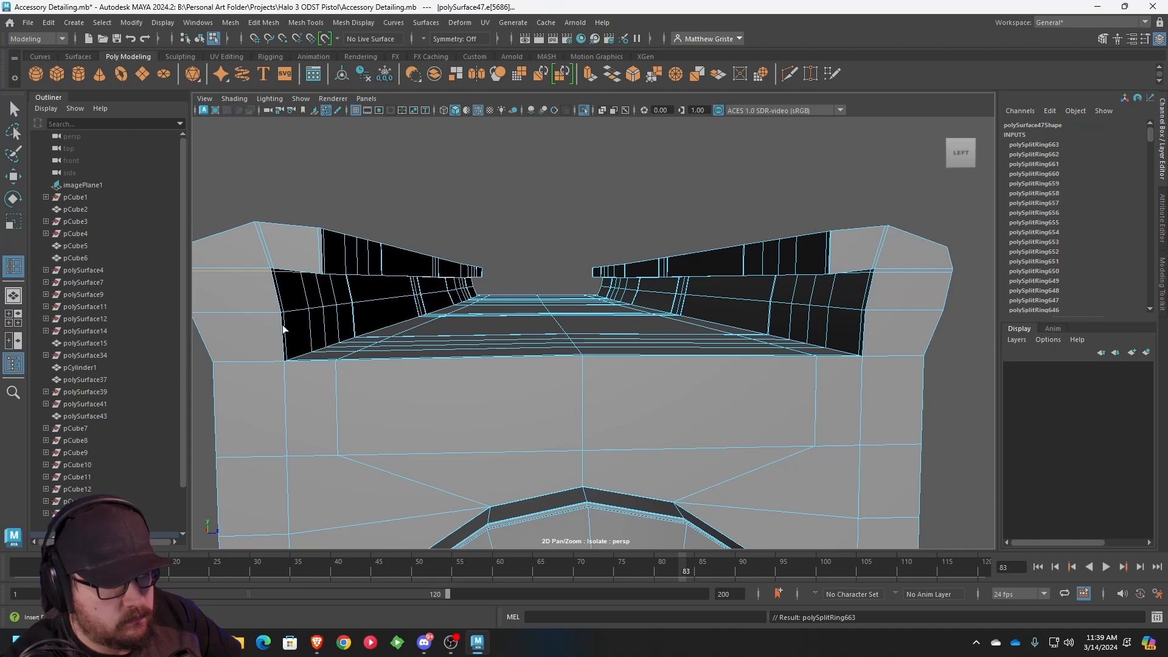
left_click(286, 359)
left_click(863, 351)
scroll(887, 362, "down", 2)
left_click_drag(891, 363, 687, 354, "alt")
middle_click_drag(688, 354, 681, 306, "alt")
left_click_drag(681, 305, 547, 317, "alt")
scroll(442, 284, "up", 3)
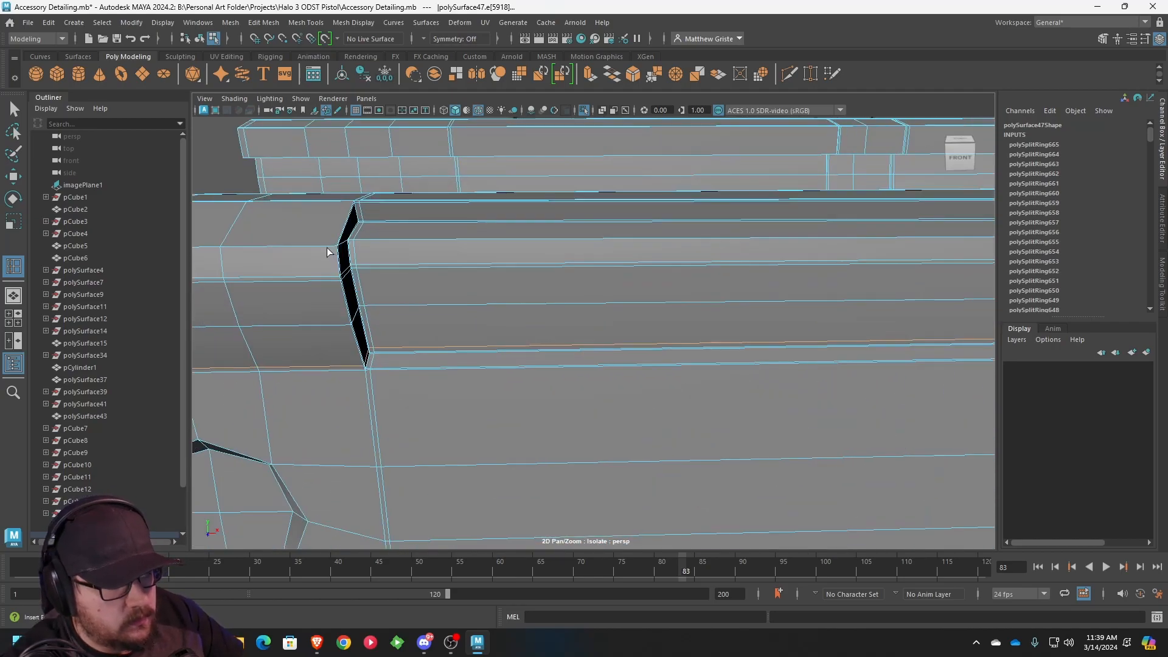
- Insert supporting edge loops across the side rail, placed tight against its rear end
scroll(482, 282, "down", 3)
scroll(441, 220, "up", 5)
left_click_drag(436, 188, 439, 188)
scroll(484, 254, "down", 5)
scroll(688, 273, "down", 2)
scroll(529, 262, "down", 4)
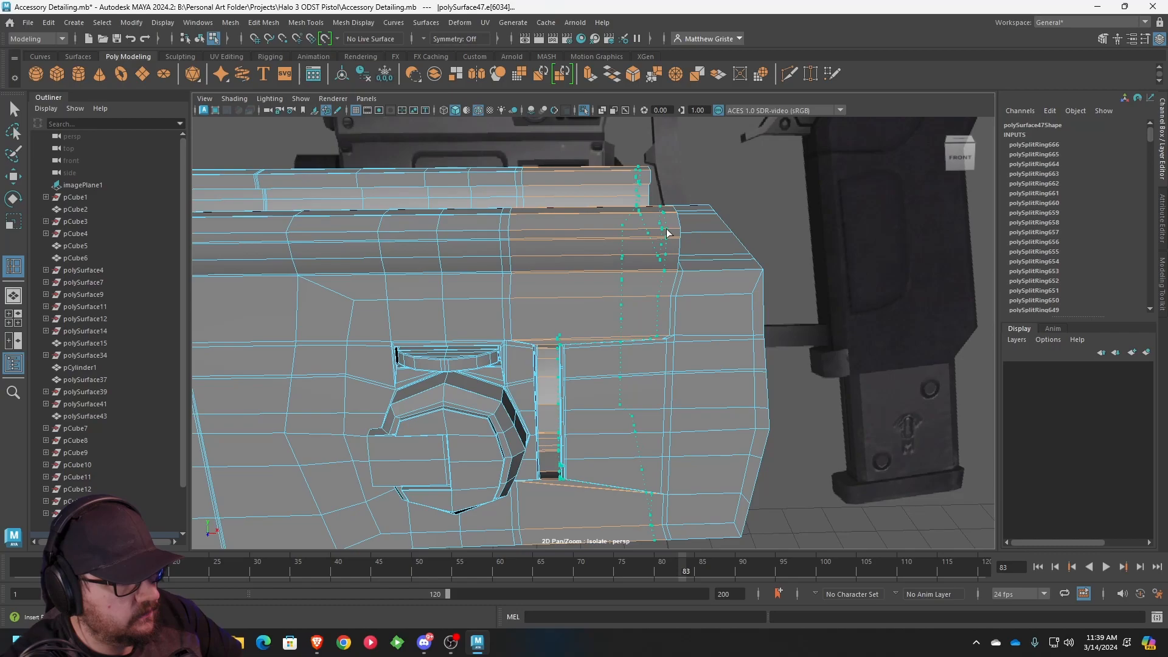
left_click_drag(663, 230, 615, 228, "alt")
left_click(632, 220)
left_click(630, 222)
- Insert edge loops around the border of the accessory body's rear face and along its bottom edge
left_click_drag(630, 221, 693, 291, "alt")
left_click(748, 308)
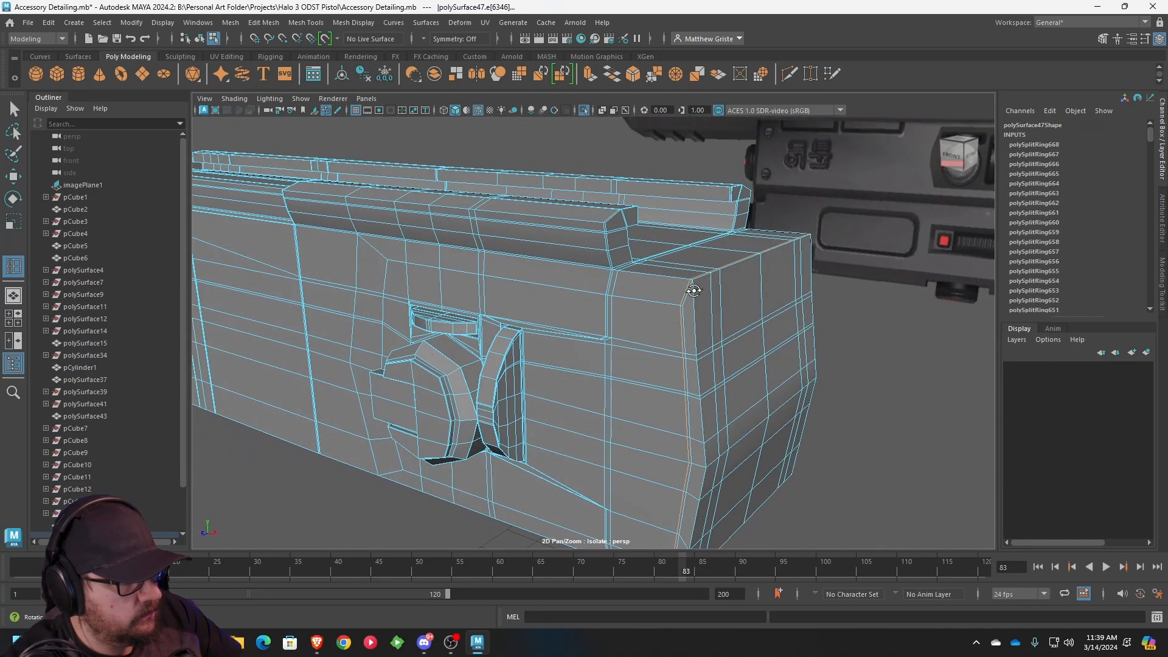
left_click(692, 287)
right_click_drag(692, 287, 593, 302, "alt")
middle_click_drag(593, 302, 643, 303, "alt")
left_click_drag(643, 303, 613, 281, "alt")
right_click_drag(612, 281, 568, 348, "alt")
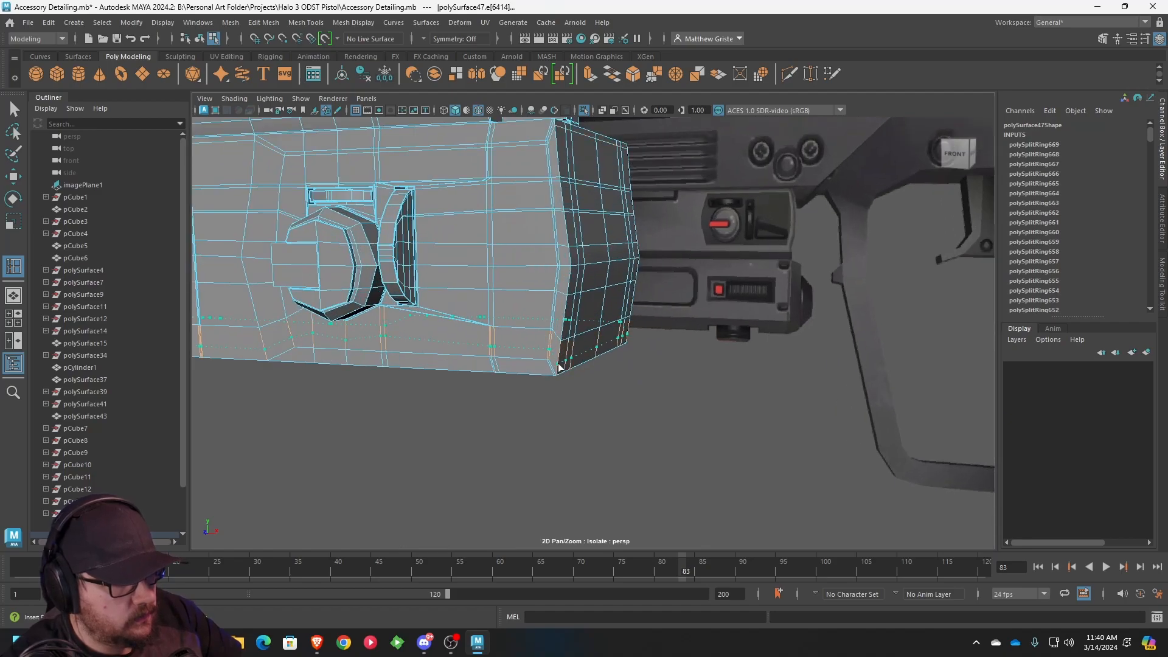
left_click(558, 375)
left_click_drag(558, 375, 758, 321, "alt")
key("q")
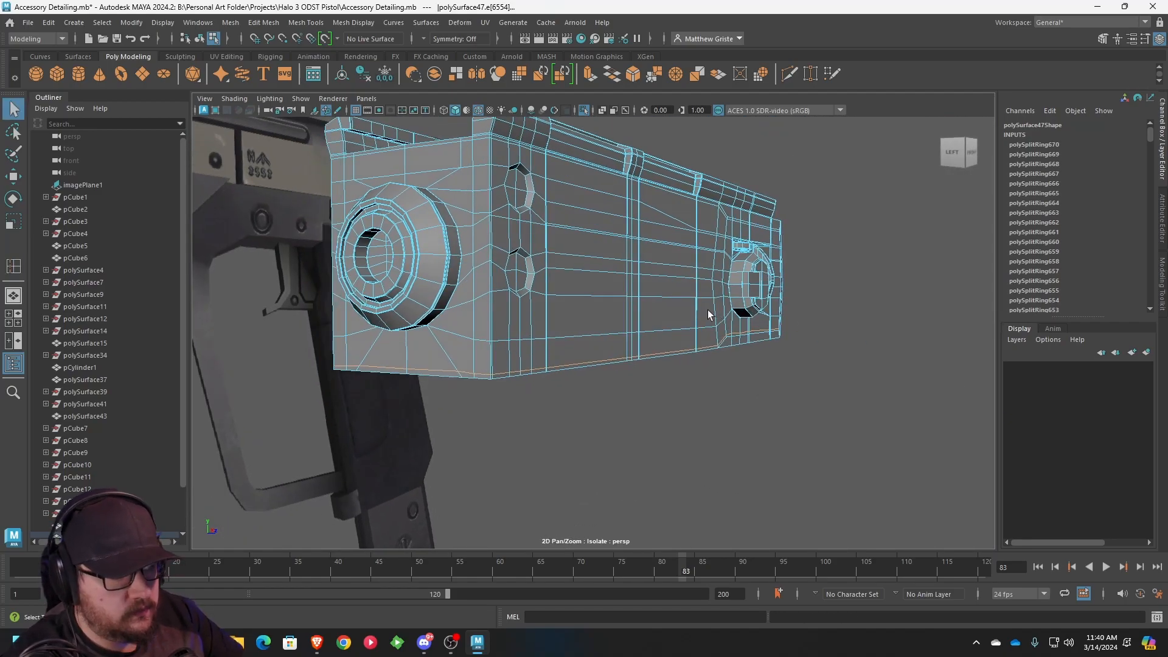
- Preview the accessory body smoothed and examine its rear end, knob area, lower recess and side surfaces
key("3")
right_click_drag(660, 262, 693, 234)
left_click_drag(823, 206, 560, 276, "alt")
scroll(678, 251, "up", 5)
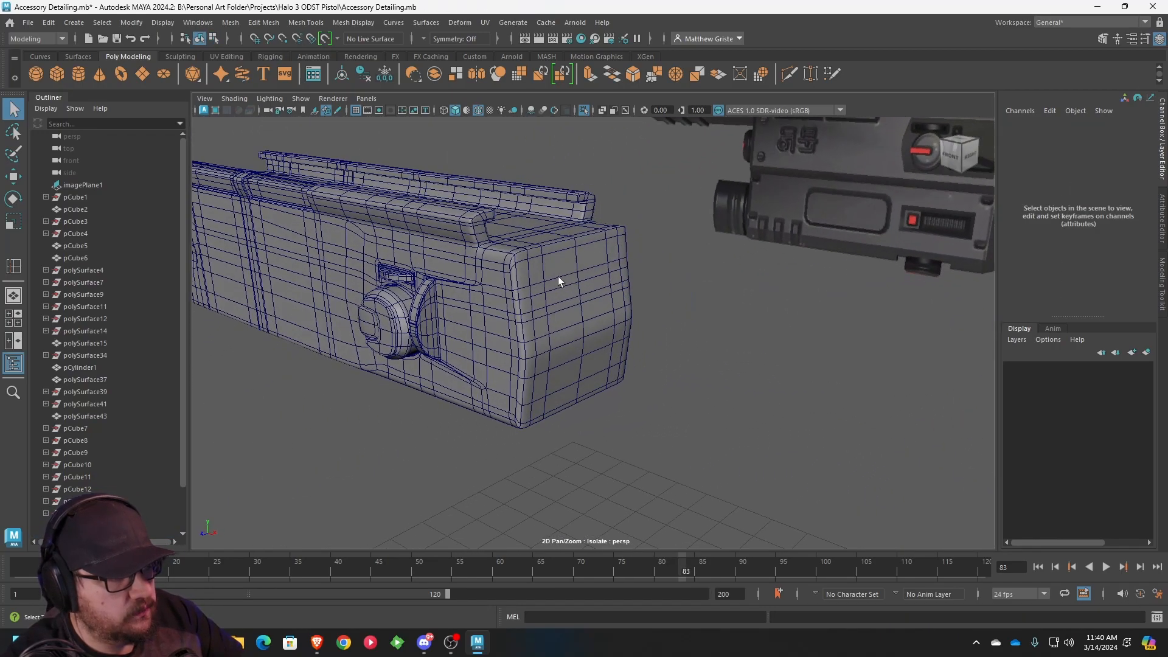
middle_click_drag(561, 276, 644, 288, "alt")
scroll(644, 288, "up", 2)
left_click_drag(645, 288, 689, 261, "alt")
middle_click_drag(795, 239, 730, 253, "alt")
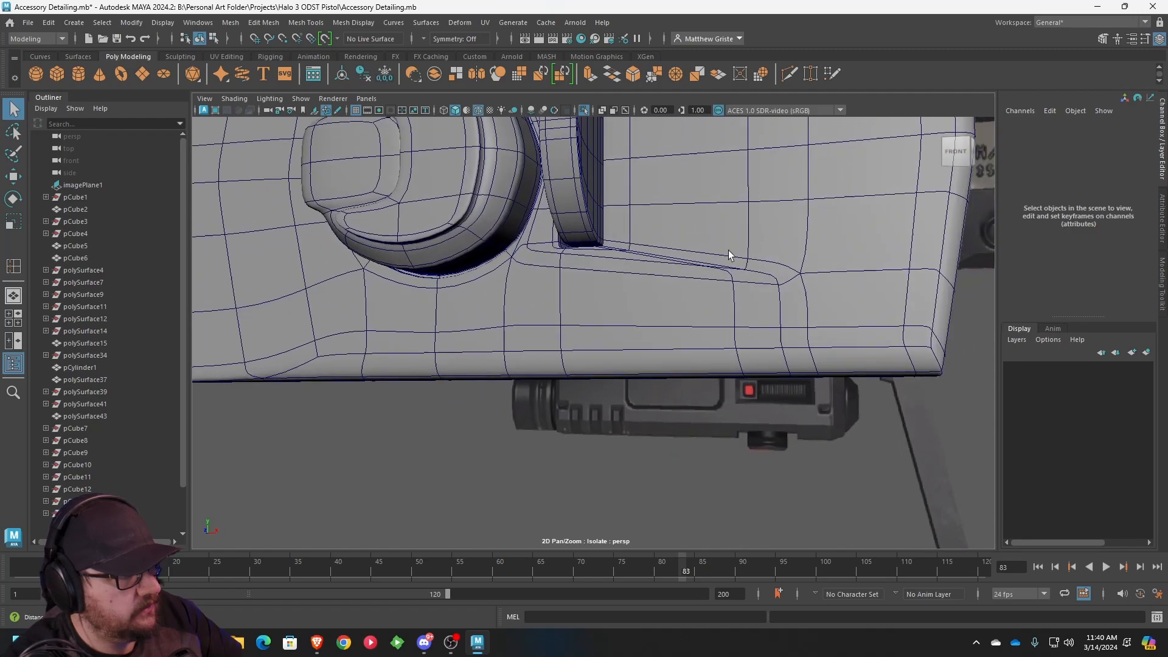
scroll(586, 163, "up", 5)
scroll(742, 189, "down", 5)
scroll(666, 244, "down", 4)
left_click_drag(666, 245, 538, 283, "alt")
scroll(678, 314, "down", 5)
scroll(683, 308, "down", 4)
- Turn off isolation to bring back the whole pistol, and show the selected accessory body unsmoothed
left_click(300, 98)
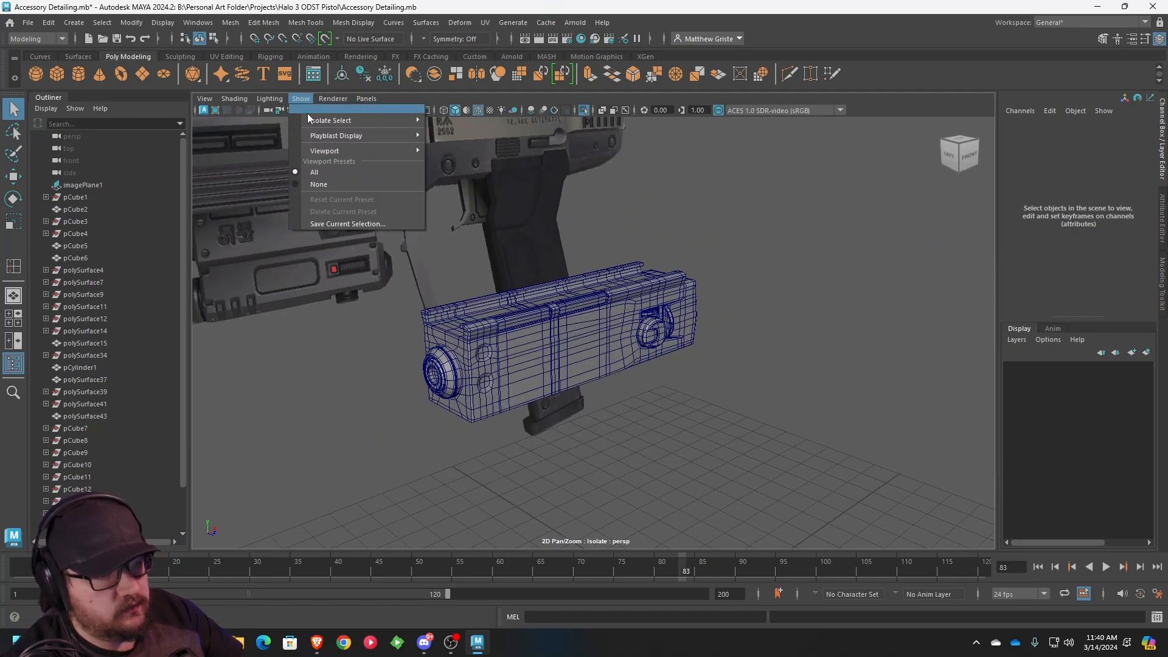
mouse_move(413, 120)
left_click(481, 120)
left_click_drag(688, 484, 574, 421, "alt")
left_click(611, 460)
left_click(453, 424)
scroll(432, 423, "up", 5)
left_click(717, 319)
scroll(720, 319, "up", 8)
key("1")
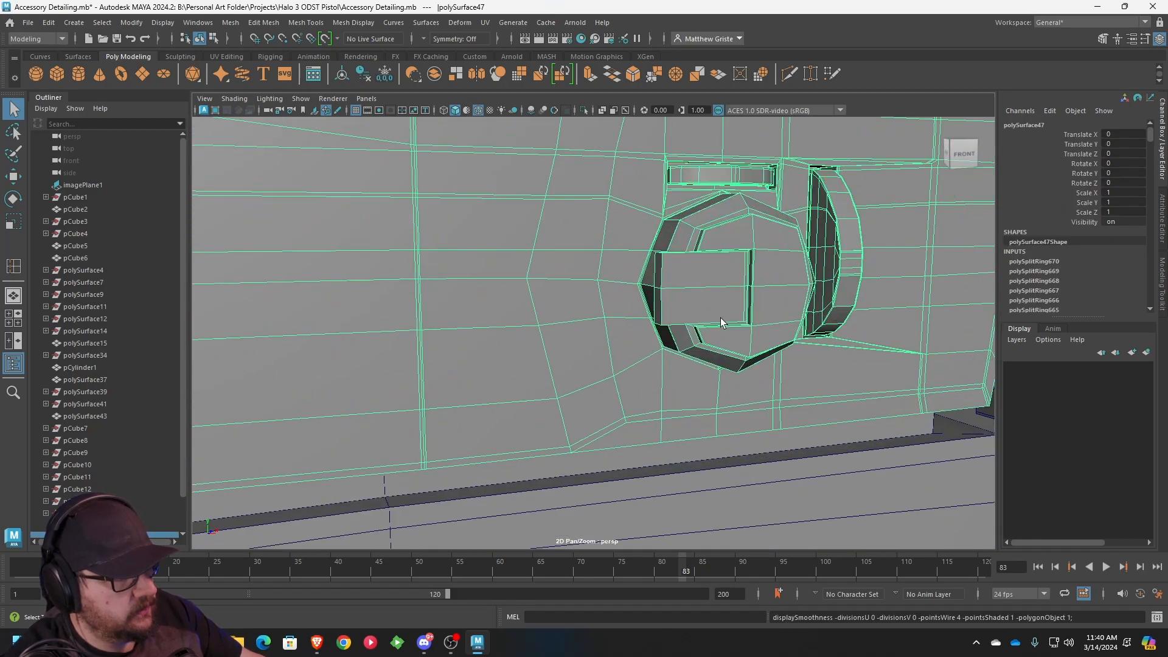
- Insert supporting edge loops along the outer end and upper edge of the knob's raised tab
left_click_drag(720, 318, 768, 334, "alt")
middle_click_drag(767, 334, 696, 315, "alt")
scroll(697, 315, "up", 3)
left_click_drag(697, 315, 692, 337, "alt")
scroll(692, 337, "up", 5)
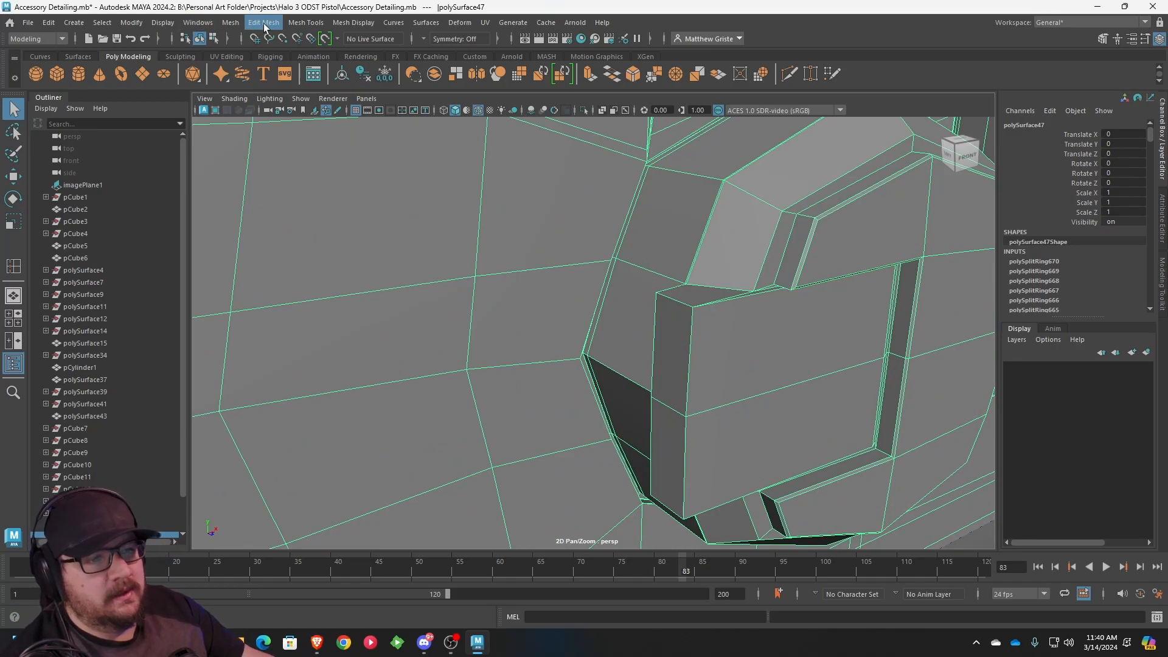
left_click(306, 22)
left_click(340, 116)
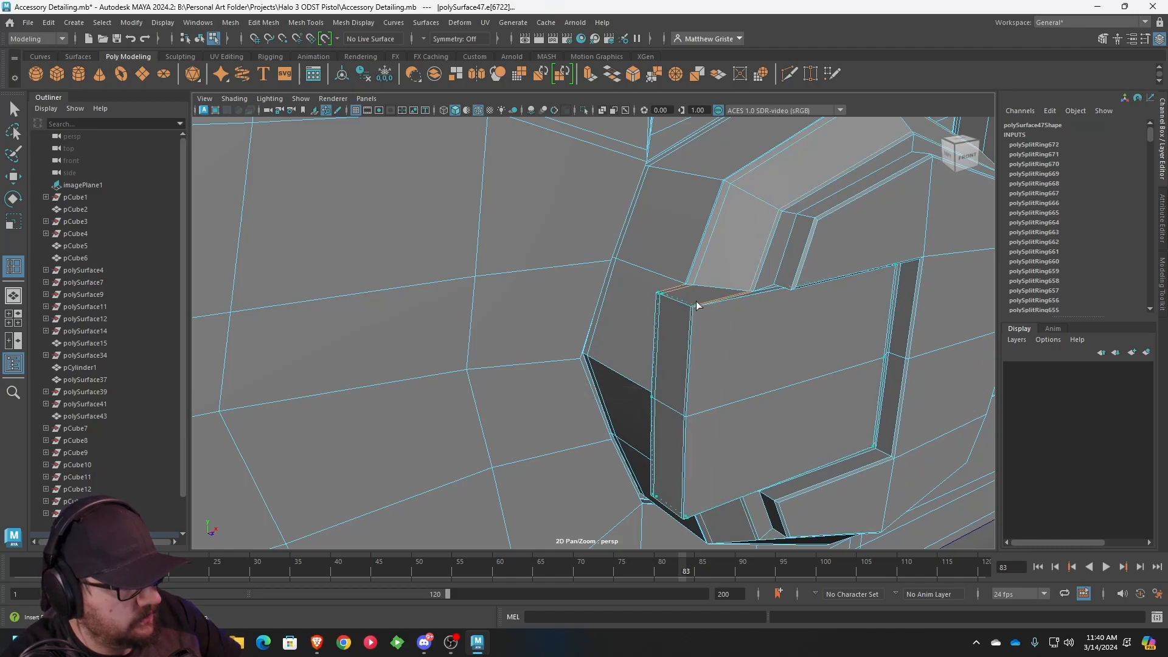
left_click_drag(696, 303, 696, 302)
- Try to insert a vertical edge loop through the knob and the surrounding body
left_click_drag(720, 331, 573, 224, "alt")
middle_click_drag(550, 204, 616, 284, "alt")
left_click(486, 352)
left_click_drag(486, 353, 511, 348, "alt")
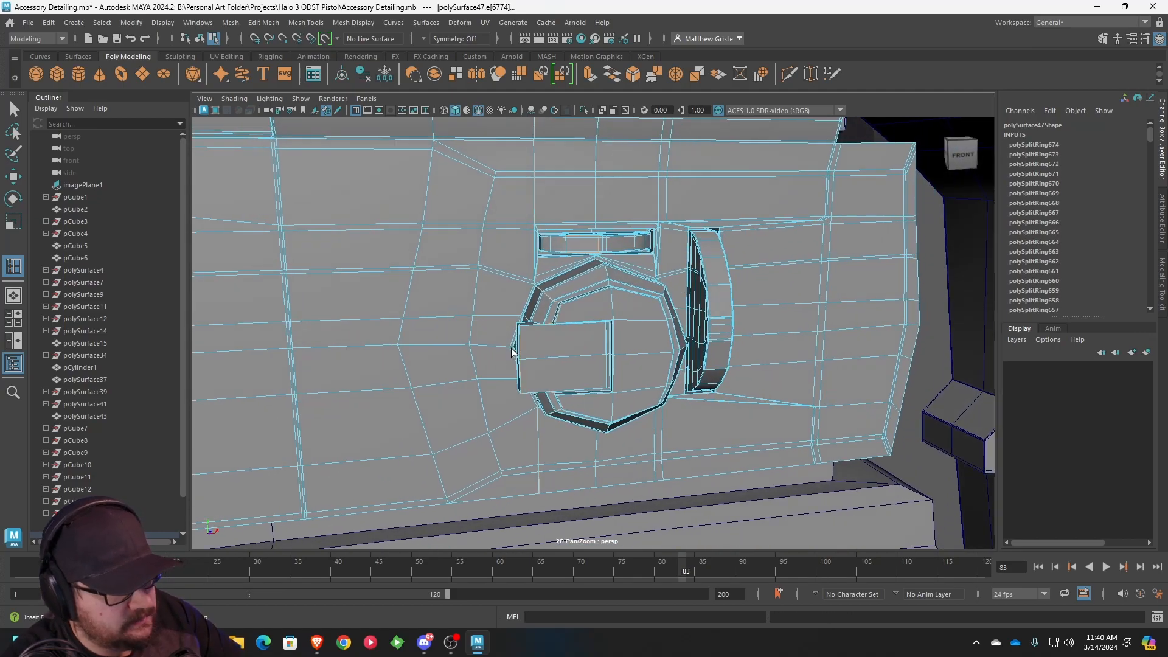
key("ctrl+z")
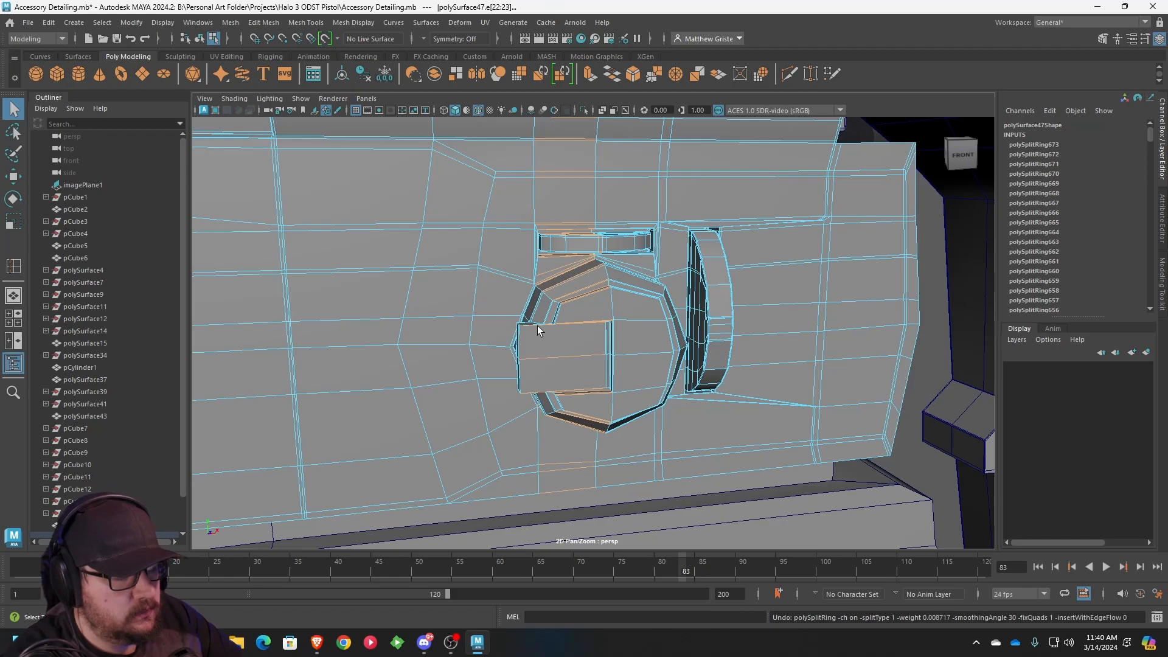
- Preview the accessory body smoothed on the pistol and examine the shape of the knob and its tab
key("3")
scroll(593, 289, "down", 3)
left_click_drag(593, 290, 524, 302, "alt")
middle_click_drag(523, 302, 584, 299, "alt")
right_click_drag(584, 299, 621, 297, "alt")
left_click_drag(621, 297, 660, 288, "alt")
right_click_drag(660, 288, 755, 285, "alt")
middle_click_drag(755, 285, 747, 286, "alt")
right_click_drag(748, 286, 665, 307, "alt")
left_click_drag(664, 308, 722, 308, "alt")
right_click_drag(698, 279, 743, 269)
scroll(743, 269, "down", 5)
left_click(948, 354)
left_click_drag(852, 349, 809, 331, "alt")
scroll(659, 355, "up", 3)
scroll(658, 355, "up", 5)
scroll(657, 323, "down", 3)
left_click_drag(693, 315, 617, 317, "alt")
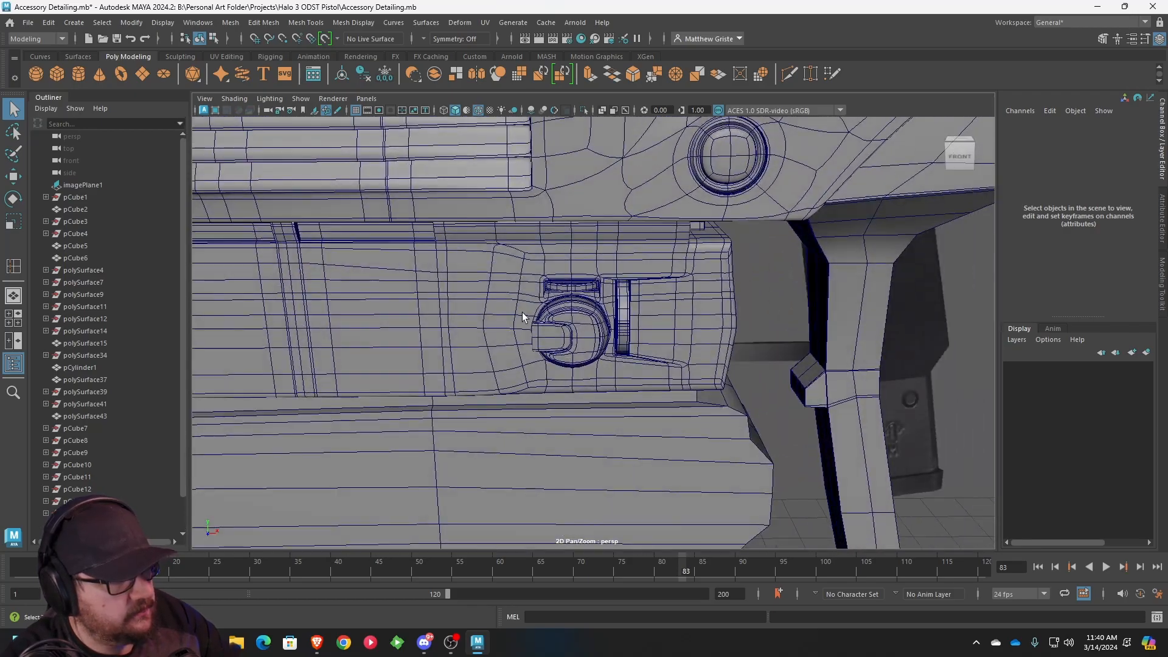
right_click_drag(524, 312, 615, 340, "alt")
scroll(531, 320, "down", 5)
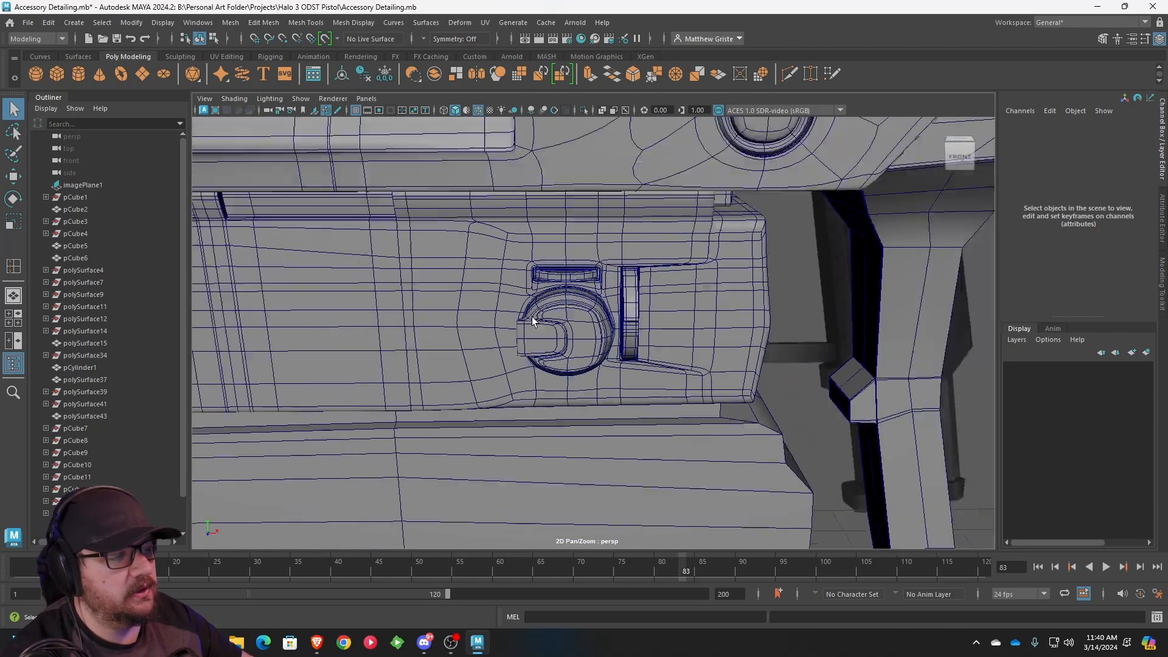
scroll(533, 340, "up", 5)
scroll(569, 329, "up", 3)
- Undo the last edge loop kept on the knob's tab
left_click(564, 326)
left_click_drag(560, 325, 658, 329, "alt")
key("ctrl+z")
key("ctrl+z")
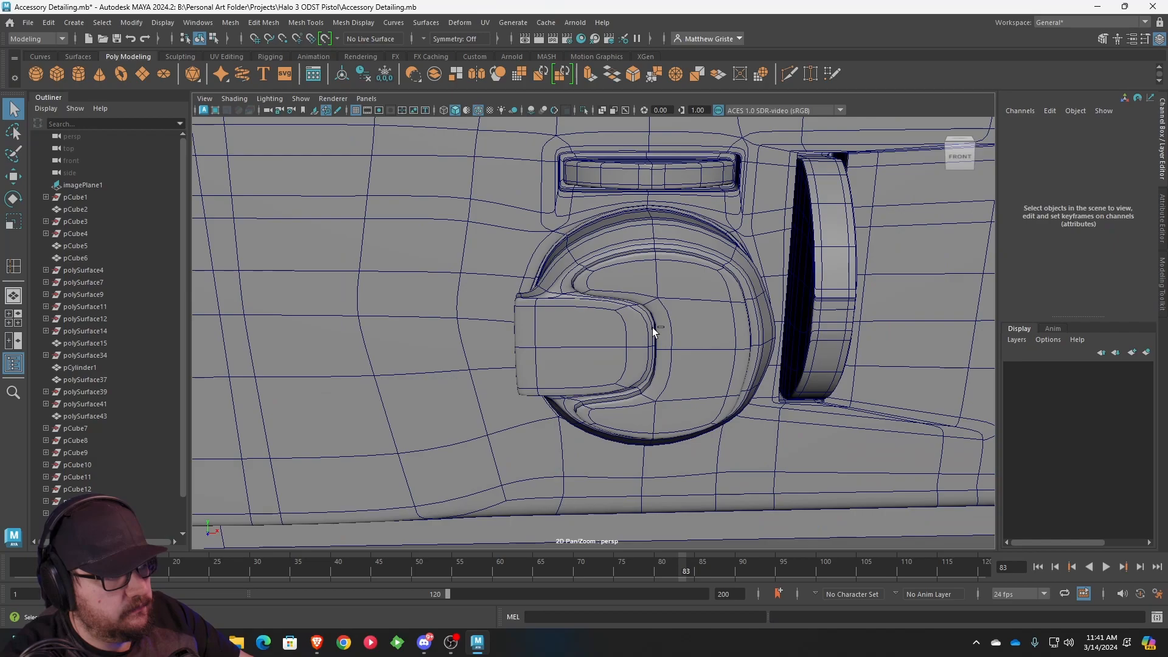
key("ctrl+z")
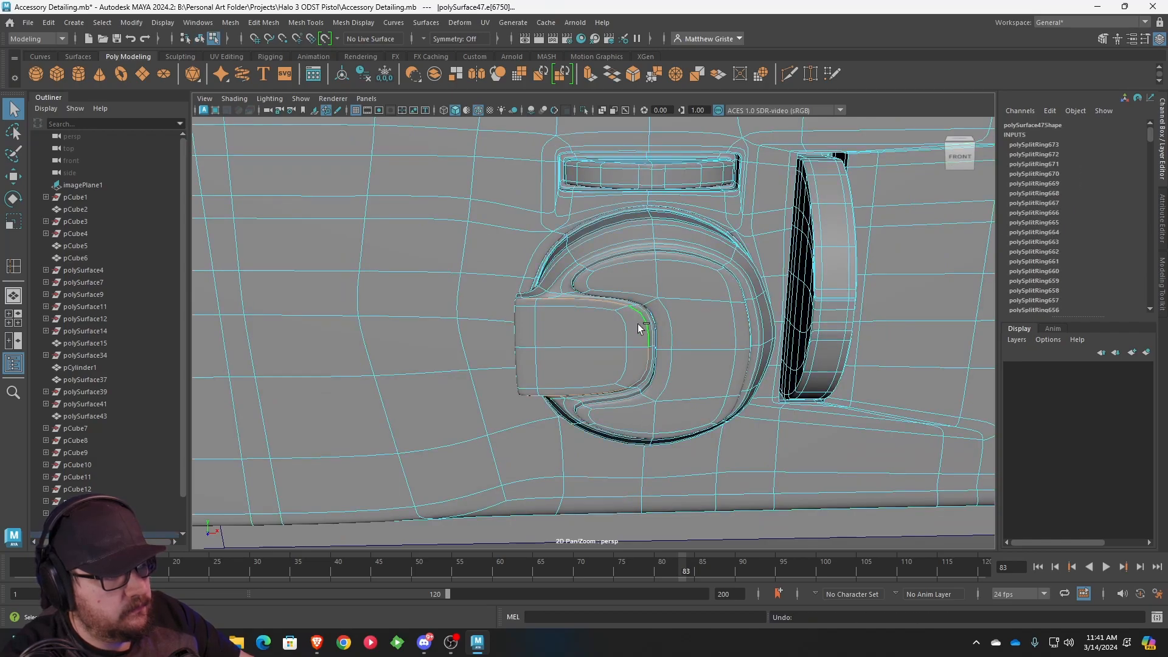
scroll(623, 323, "up", 6)
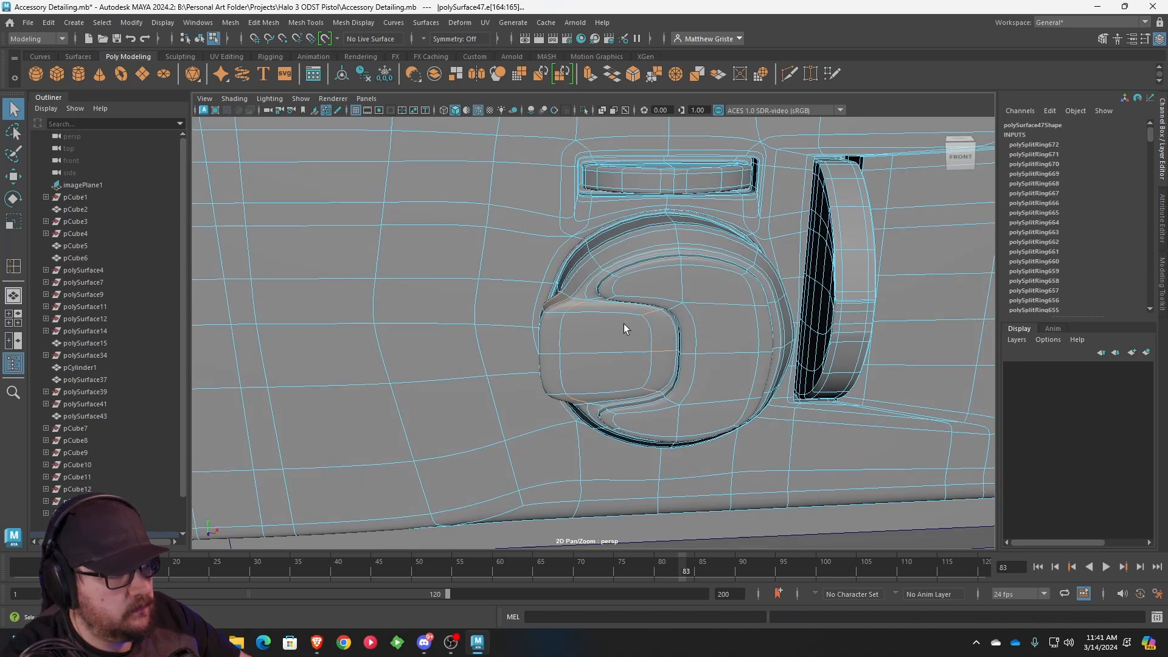
- Bevel the border edges of the knob tab's front face with a fraction of 0.5 and one segment
right_click(492, 276)
left_click(479, 286)
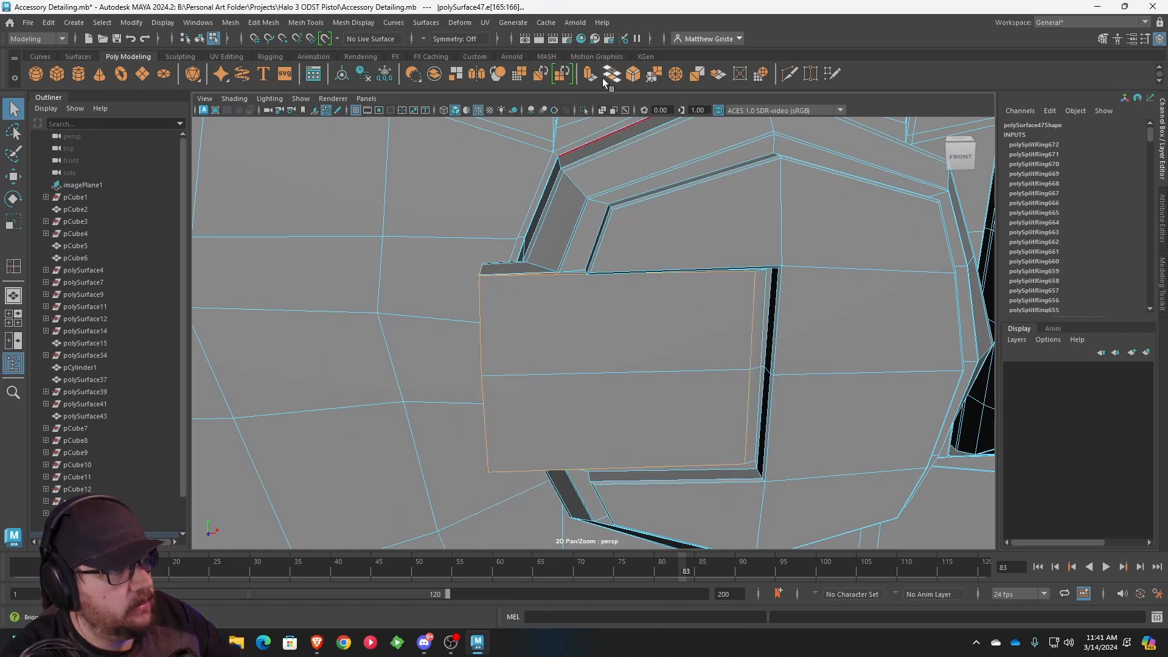
left_click(649, 75)
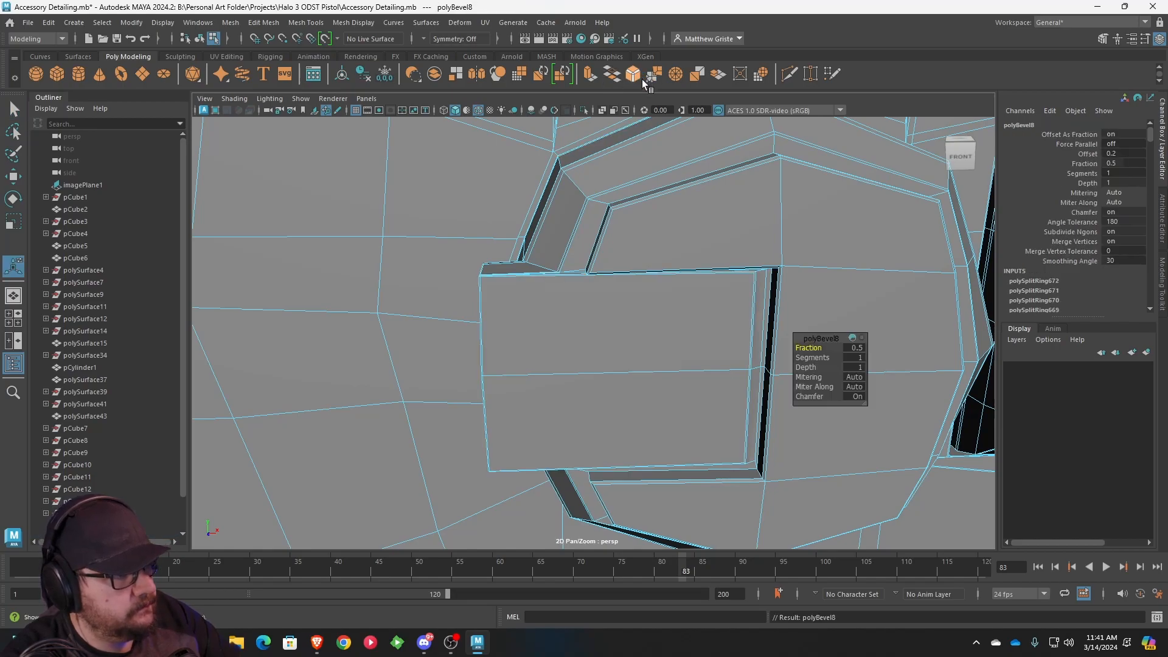
- Preview the beveled tab smoothed and examine its edges and rounded inner corners
key("3")
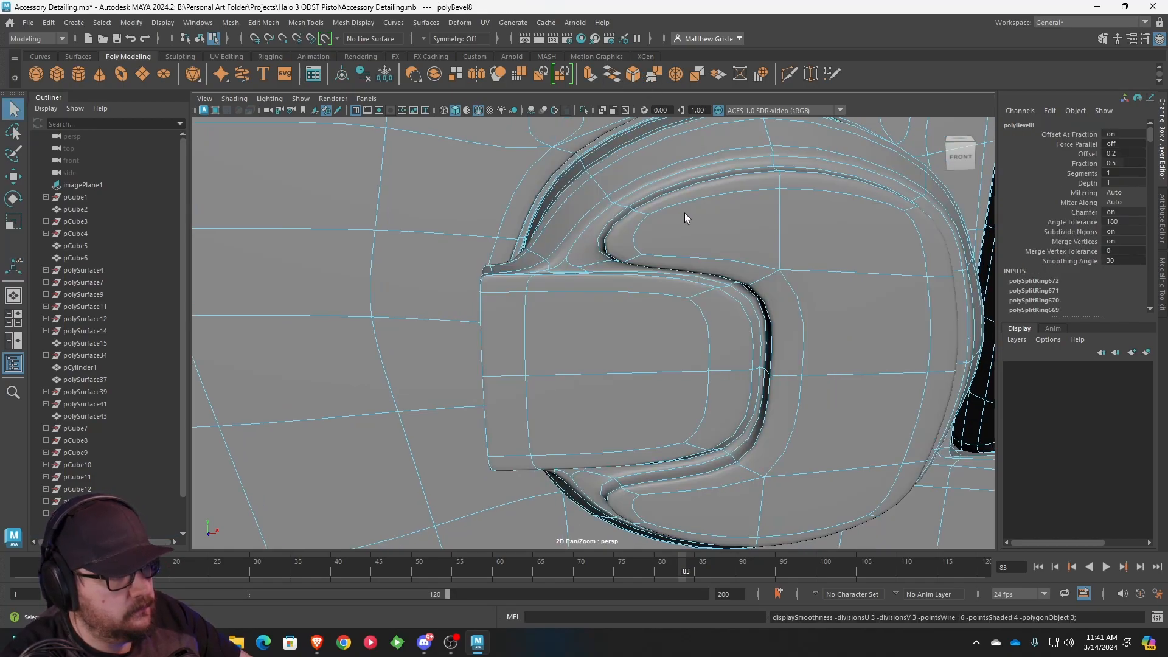
mouse_move(682, 207)
left_mouse_down("alt")
mouse_move(734, 223)
mouse_move(686, 223)
left_mouse_up("alt")
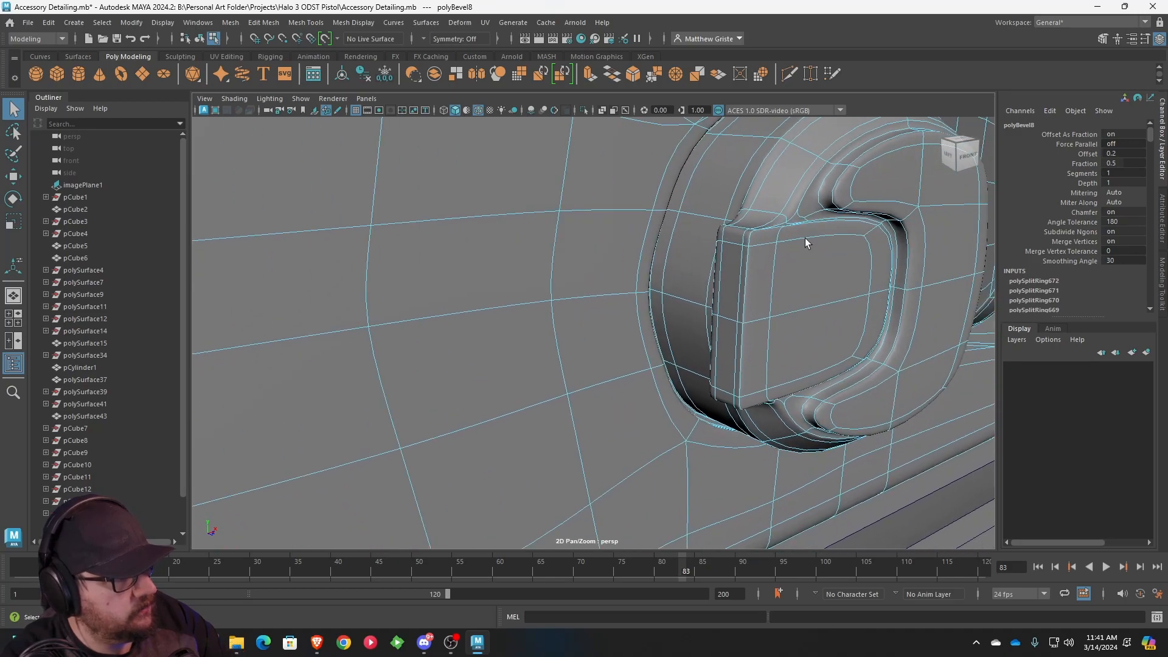
middle_click_drag(805, 239, 703, 240, "alt")
scroll(703, 241, "down", 2)
left_click_drag(704, 241, 462, 230, "alt")
middle_click_drag(463, 230, 641, 249, "alt")
scroll(641, 249, "up", 3)
scroll(657, 259, "up", 5)
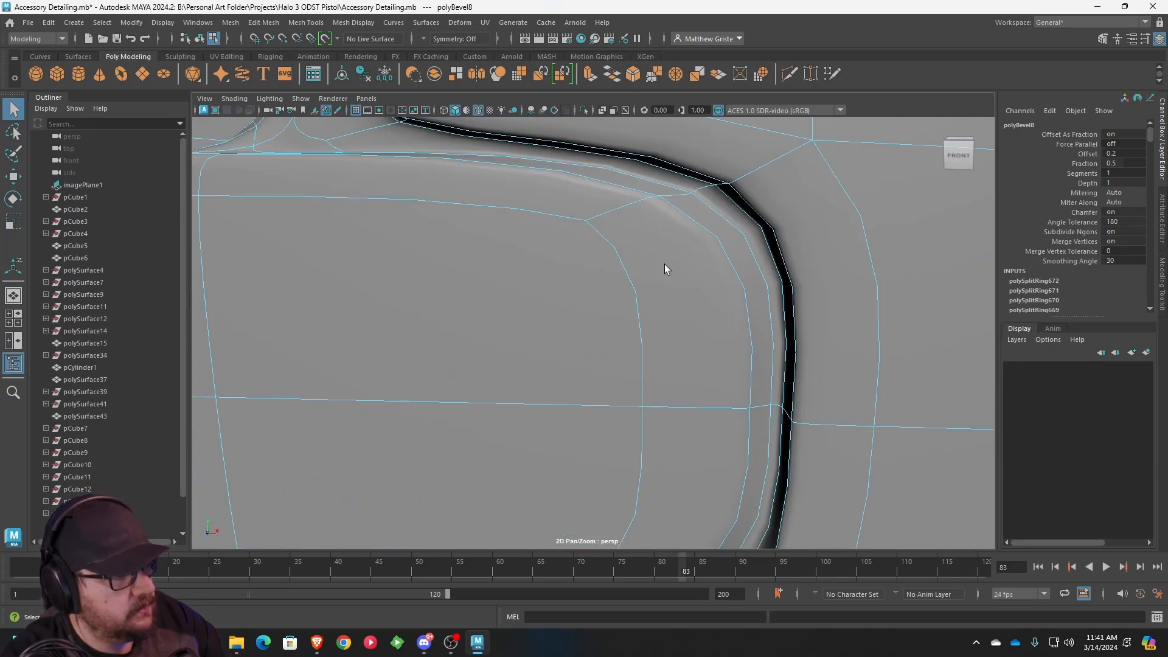
scroll(664, 264, "down", 3)
- Insert vertical edge loops along the tab's inner end and the groove beside it on the unsmoothed mesh
right_click_drag(660, 273, 691, 244)
key("1")
left_click_drag(685, 247, 681, 242, "alt")
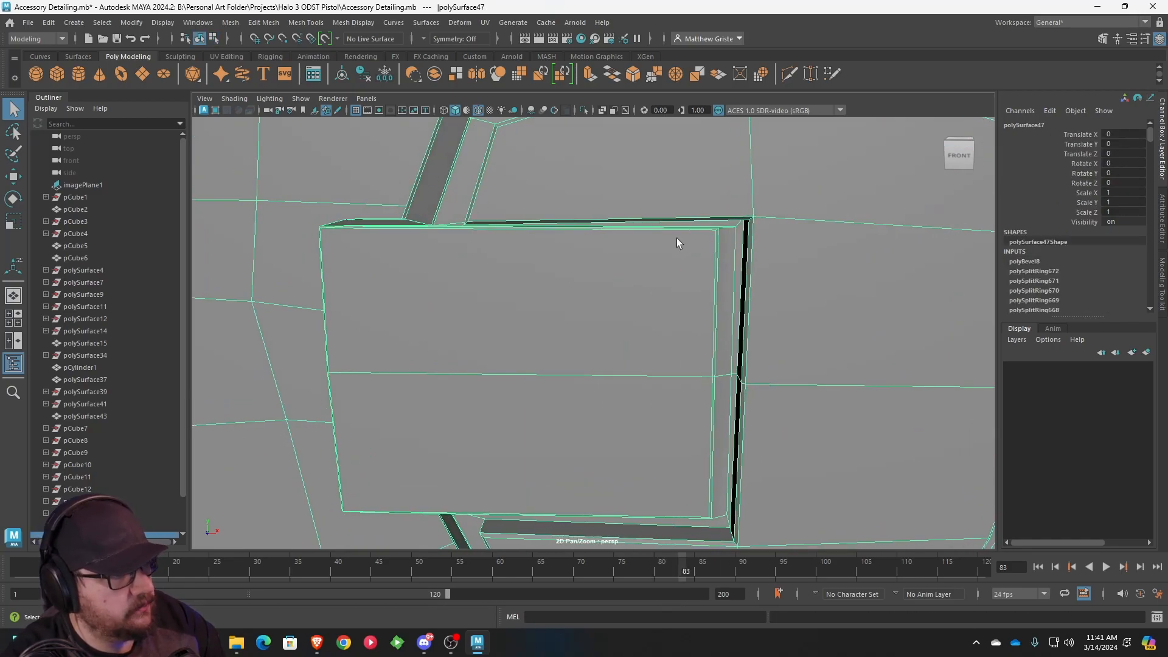
left_click(306, 23)
left_click(333, 117)
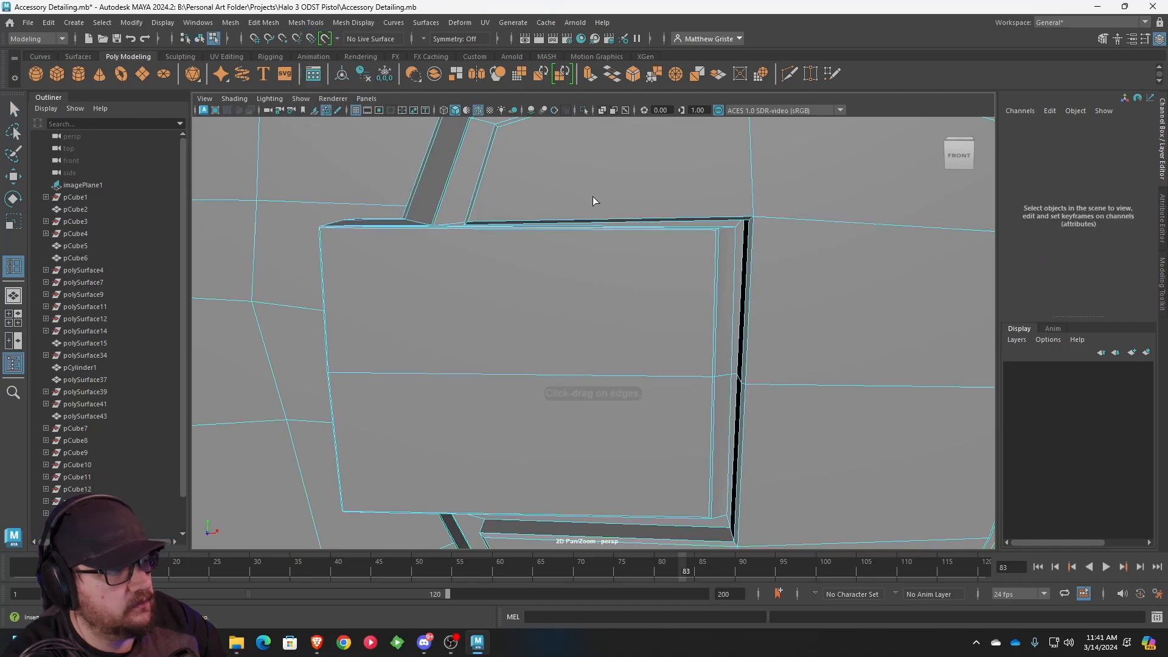
left_click(716, 233)
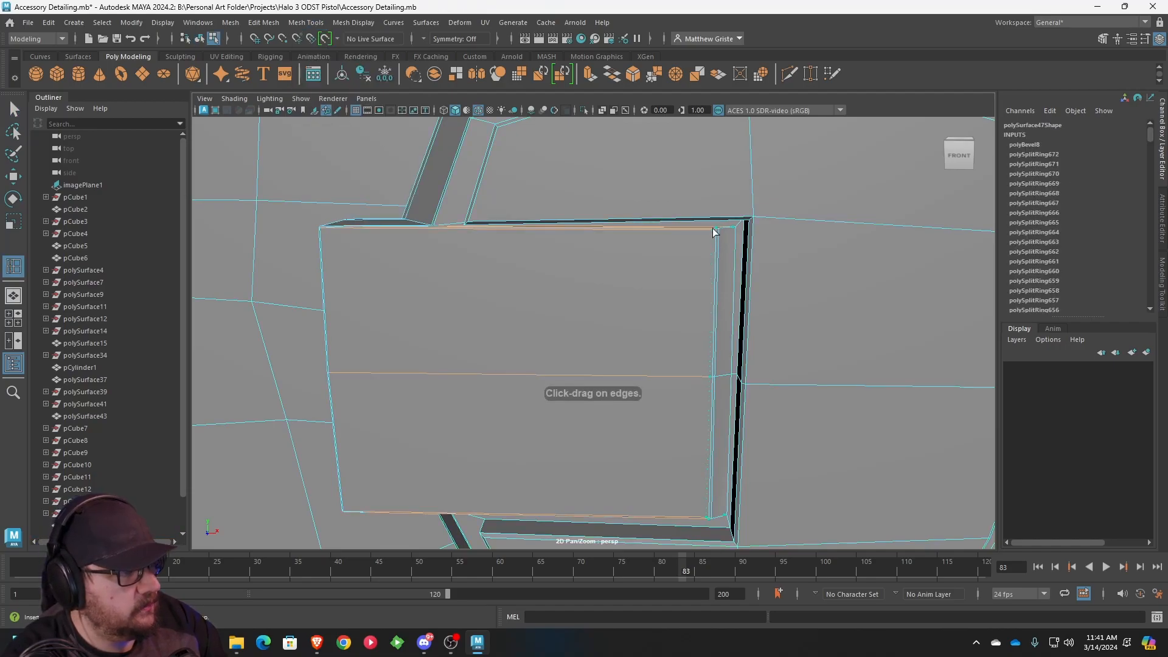
key("q")
left_click_drag(729, 269, 751, 222, "alt")
key("1")
middle_click_drag(750, 222, 723, 257, "alt")
scroll(723, 258, "up", 5)
middle_click_drag(812, 192, 721, 261, "alt")
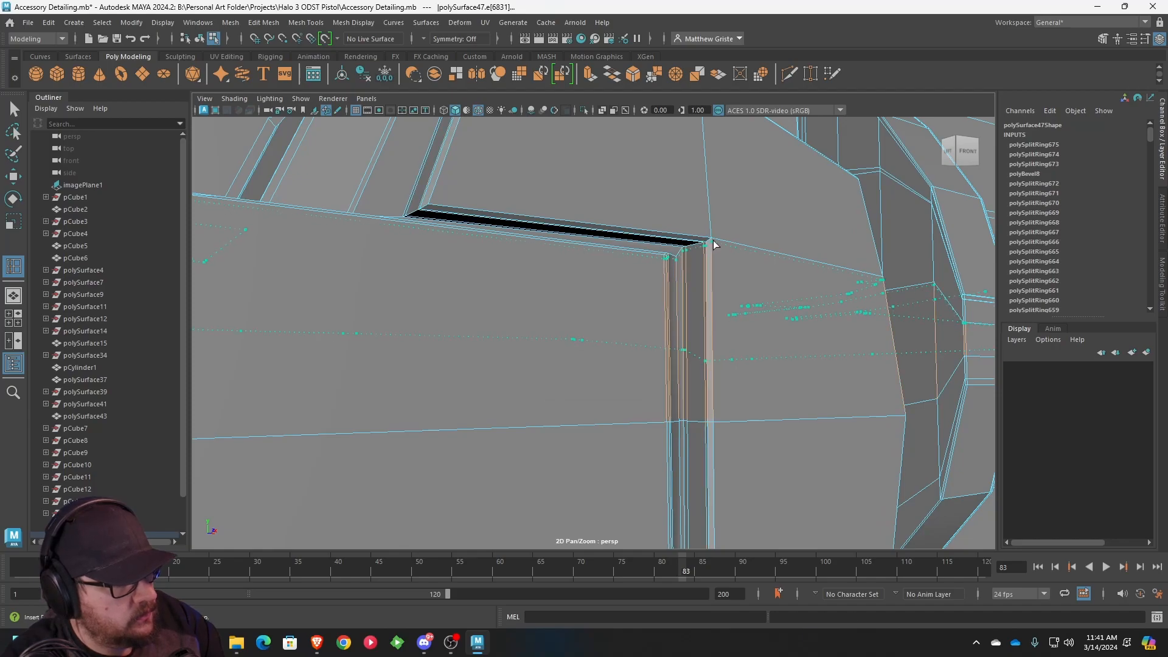
- Try to insert horizontal edge loops through the knob at the tab's inner corners
left_click(714, 244)
scroll(700, 271, "down", 5)
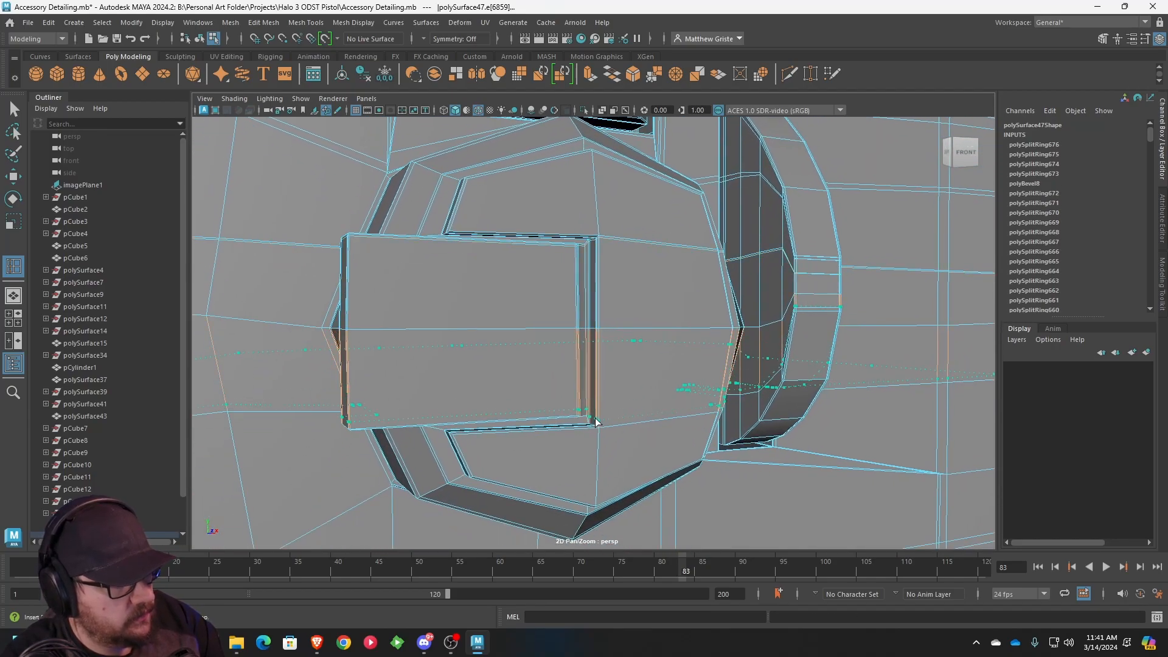
scroll(604, 401, "down", 6)
- Preview the accessory body smoothed and examine how the new loops affect the knob and the long side face
left_click_drag(607, 393, 813, 371, "alt")
scroll(813, 371, "down", 3)
key("3")
right_click_drag(633, 321, 675, 277)
left_click_drag(371, 405, 534, 357, "alt")
left_click(433, 385)
left_click_drag(669, 340, 501, 317, "alt")
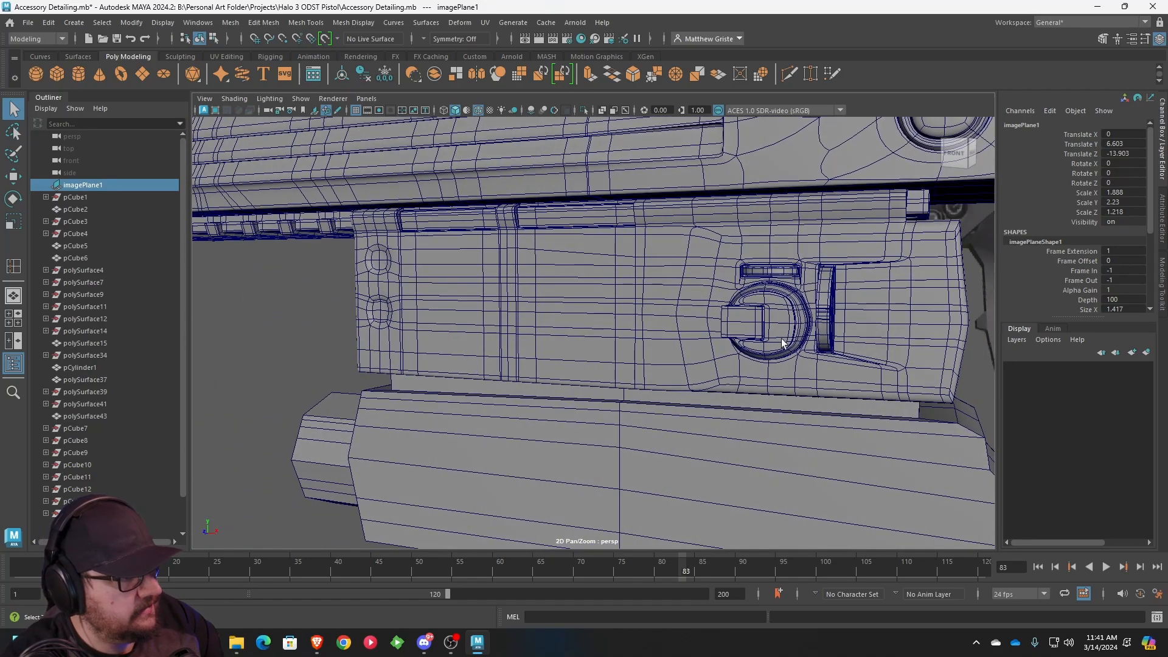
left_click_drag(813, 327, 535, 323, "alt")
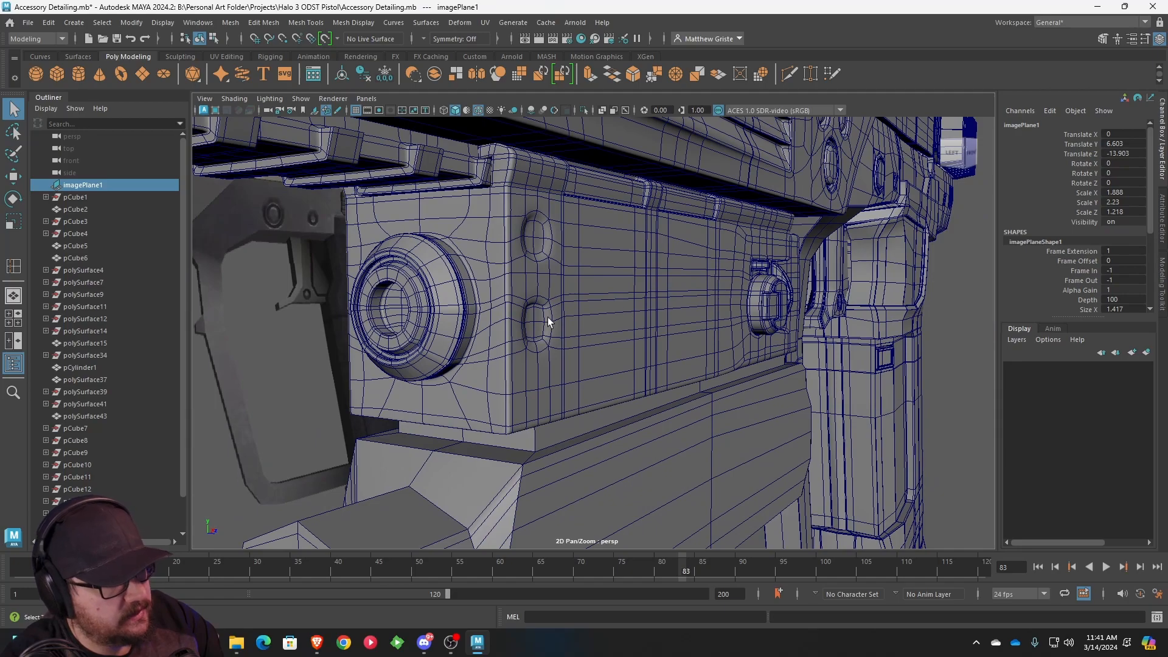
middle_click_drag(625, 318, 591, 302, "alt")
- Undo the last horizontal edge loop running through the knob and body, and return to object selection
key("ctrl+z")
key("ctrl+z")
key("ctrl+z")
key("ctrl+z")
key("ctrl+z")
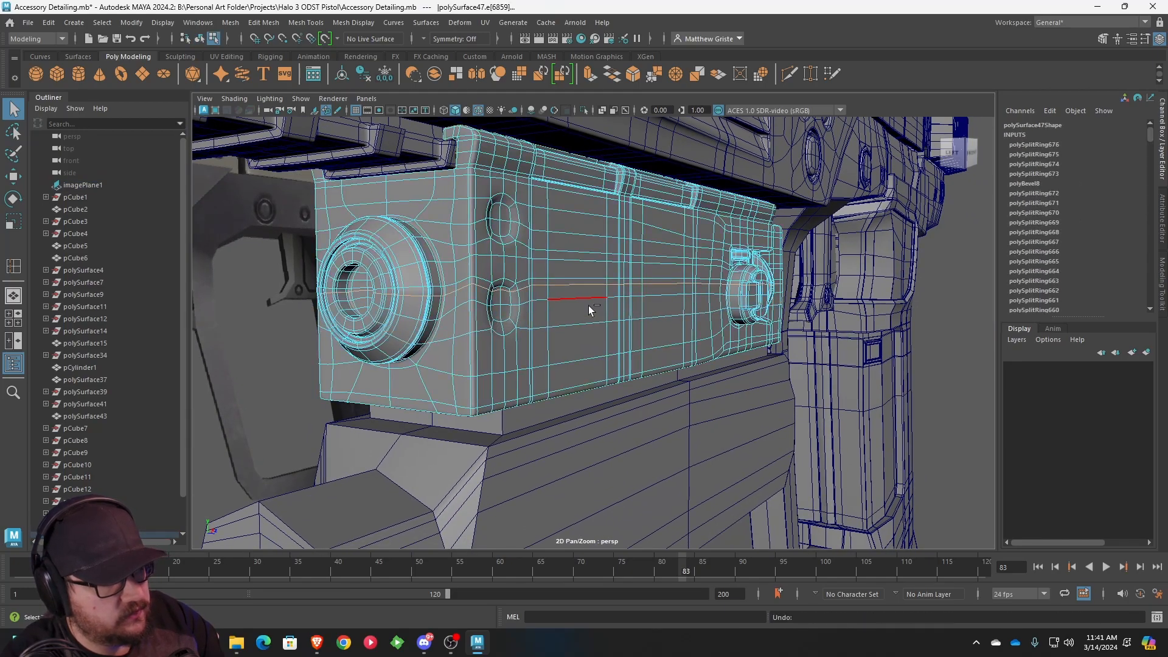
left_click_drag(585, 305, 655, 298, "alt")
right_click_drag(654, 297, 888, 304)
middle_click_drag(888, 304, 715, 268, "alt")
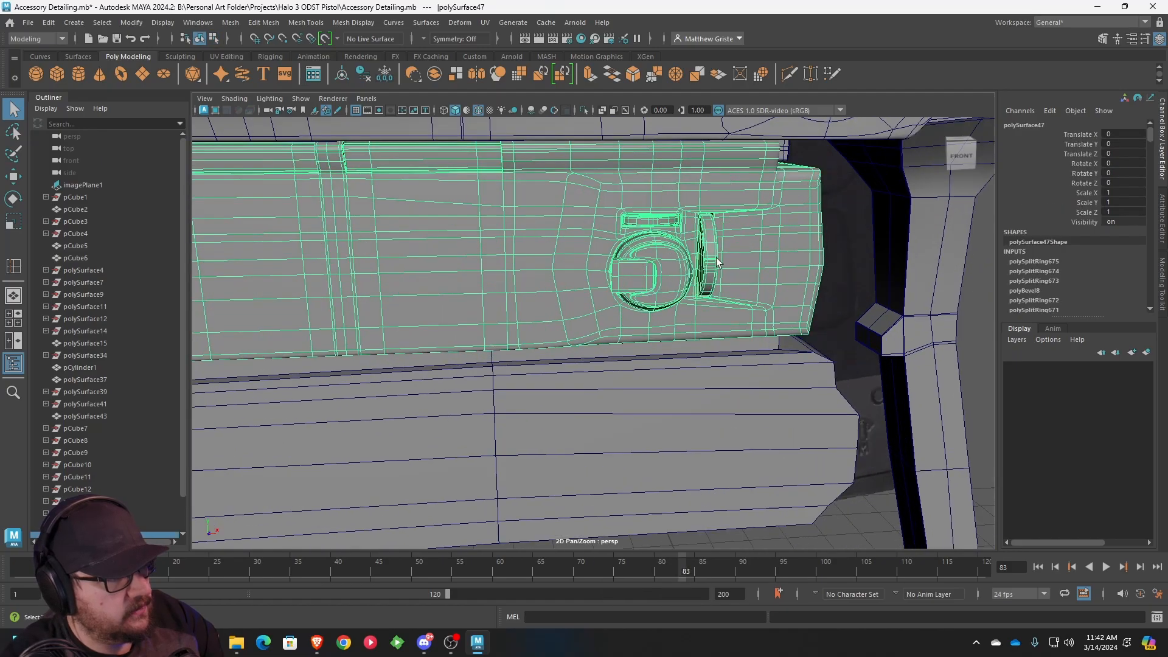
- Examine the smoothed accessory body and its knob in place beneath the pistol from several angles
scroll(647, 263, "down", 5)
left_click(696, 491)
scroll(684, 294, "up", 7)
left_click_drag(679, 279, 709, 273, "alt")
scroll(696, 239, "down", 7)
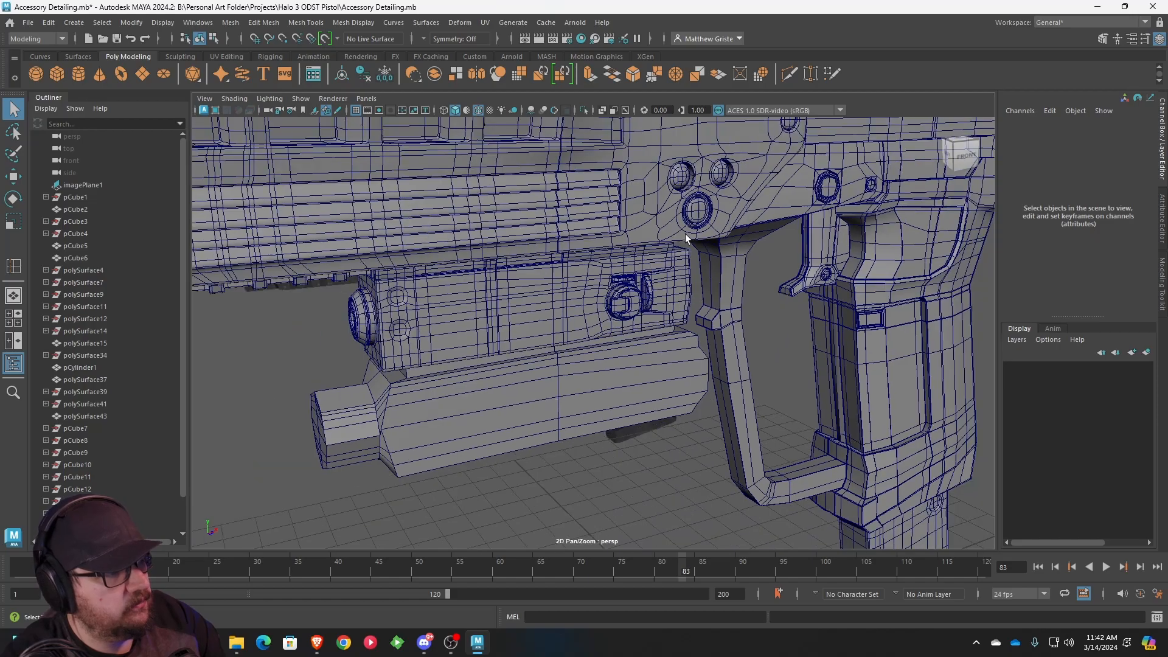
left_click_drag(422, 253, 433, 276, "alt")
scroll(632, 291, "up", 6)
left_click_drag(652, 289, 563, 275, "alt")
scroll(616, 258, "up", 3)
scroll(633, 247, "up", 4)
scroll(669, 251, "down", 9)
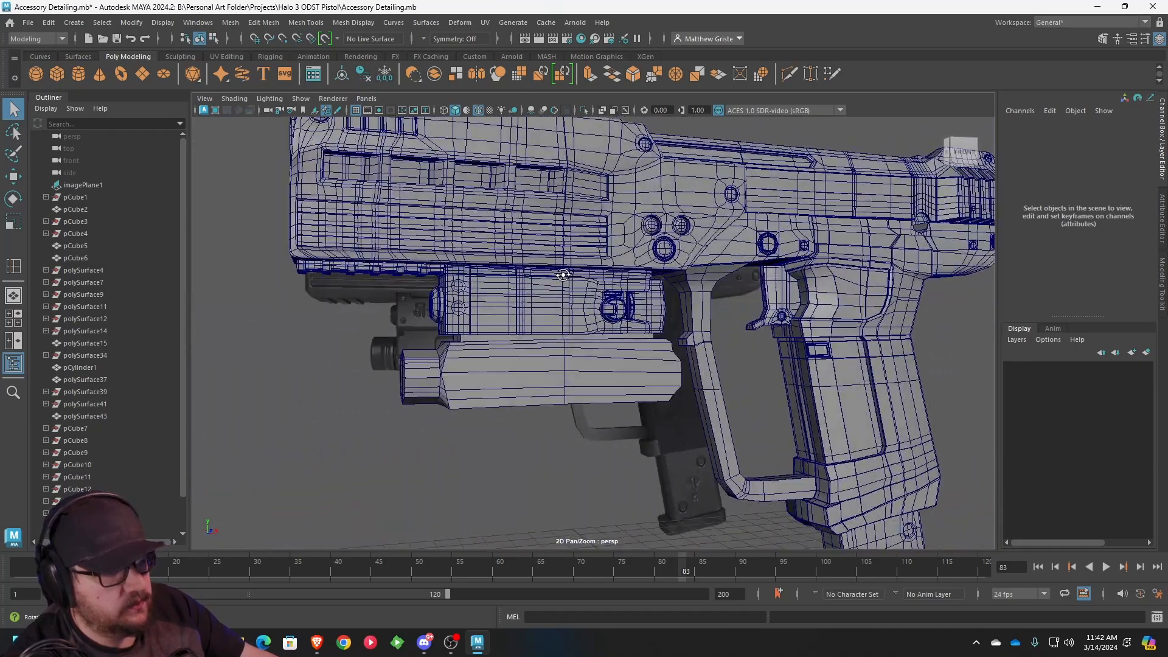
- Insert supporting edge loops inside the two round screw holes on the accessory body's side face
left_click(560, 358)
left_click_drag(559, 358, 531, 261, "alt")
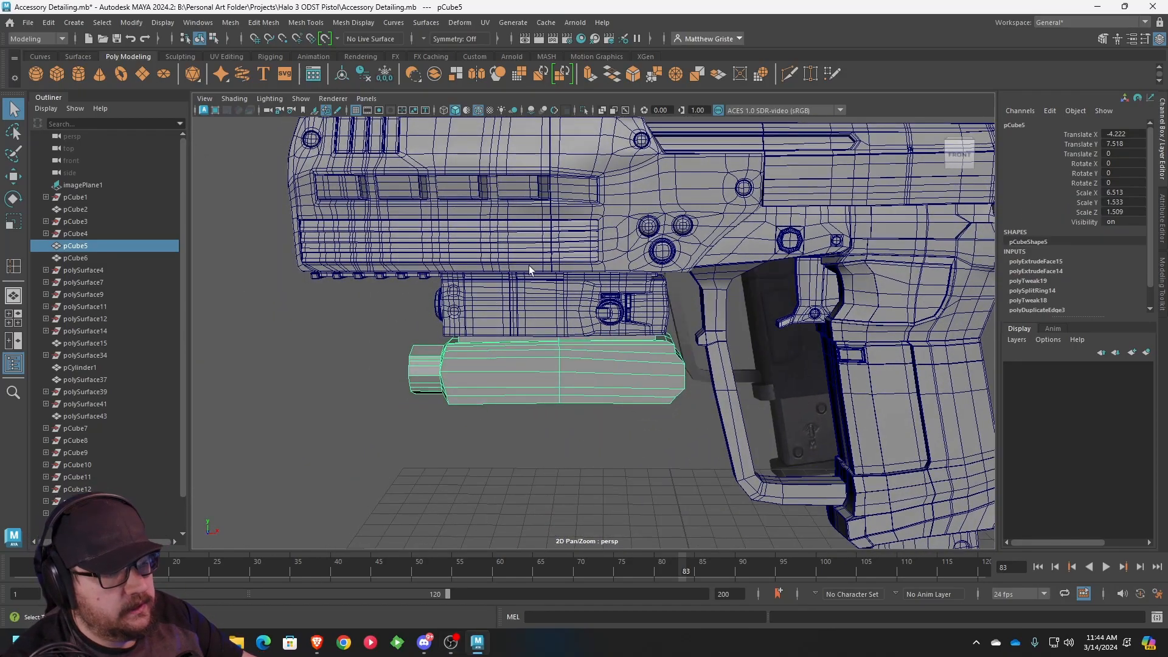
left_click(530, 294)
scroll(528, 294, "up", 4)
key("1")
left_click_drag(428, 287, 596, 331, "alt")
scroll(596, 331, "up", 2)
scroll(597, 331, "up", 3)
left_click(306, 23)
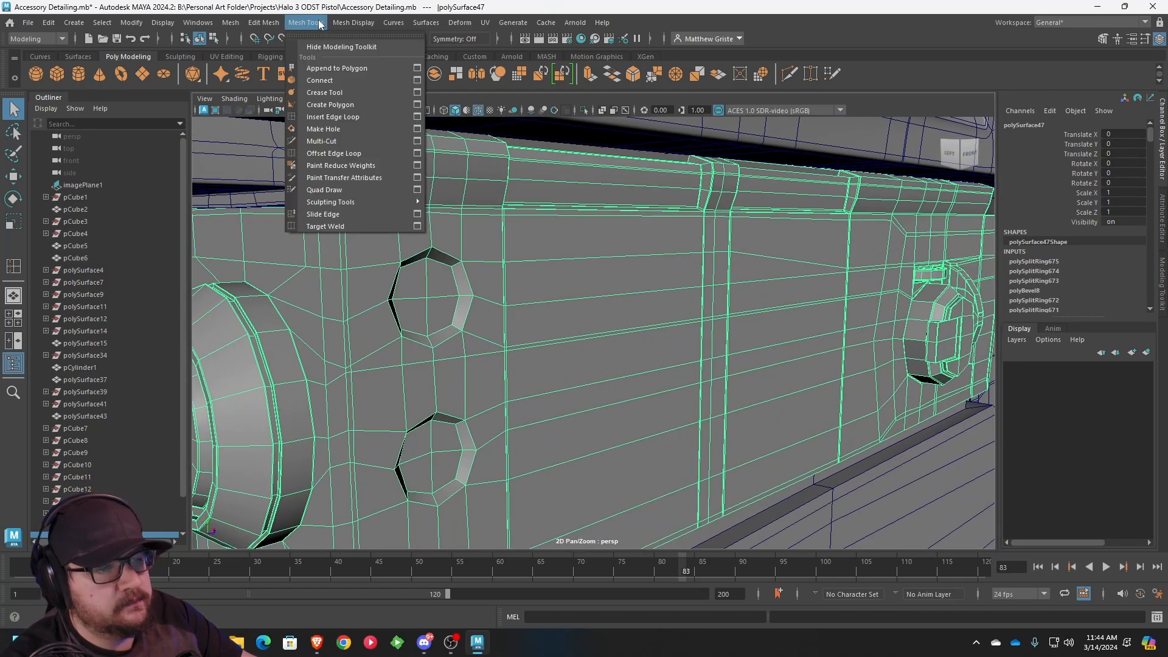
left_click(356, 116)
scroll(452, 232, "up", 6)
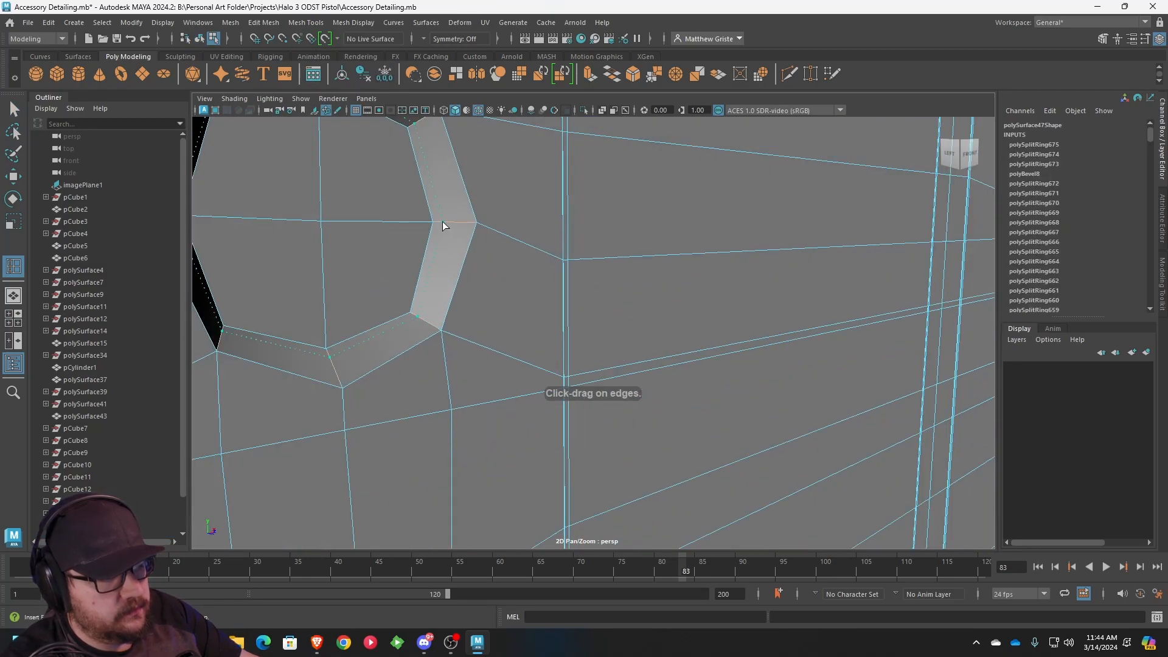
middle_click_drag(476, 241, 662, 301, "alt")
left_click(696, 328)
- Insert supporting edge loops inside the two round holes on the opposite side, then return to smoothed display and object selection
scroll(720, 349, "down", 6)
left_click_drag(720, 349, 813, 353, "alt")
middle_click_drag(721, 352, 625, 349, "alt")
scroll(626, 349, "up", 4)
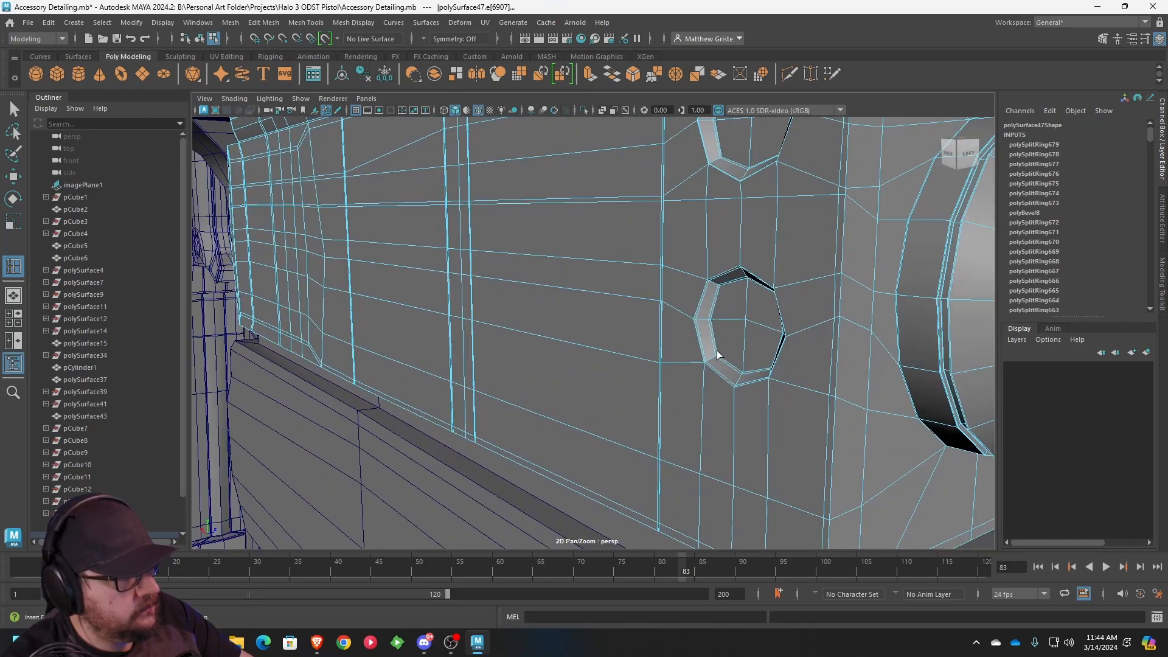
scroll(716, 351, "down", 3)
middle_click_drag(717, 352, 644, 339, "alt")
key("q")
key("3")
right_click_drag(691, 236, 751, 220)
scroll(809, 259, "down", 4)
left_click(848, 287)
- Examine the finished accessory body and the lower attachment beneath the pistol from several angles against the reference image
left_click_drag(848, 287, 628, 295, "alt")
scroll(588, 276, "up", 3)
scroll(670, 255, "down", 5)
scroll(629, 293, "up", 2)
scroll(629, 292, "up", 3)
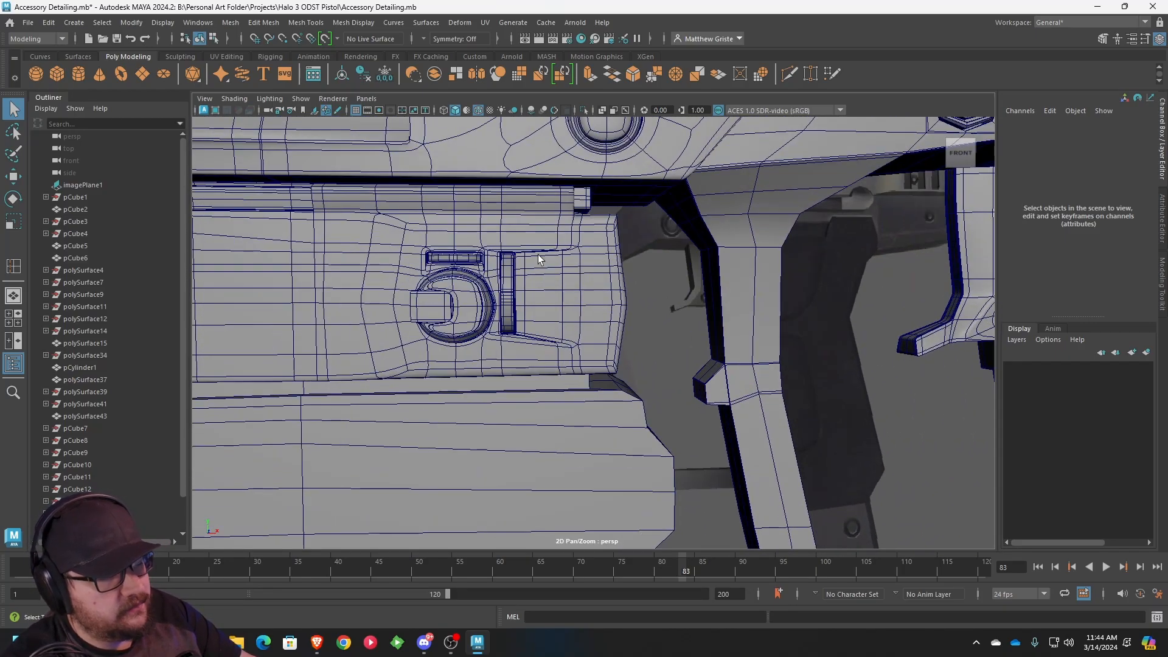
left_click_drag(400, 306, 443, 284, "alt")
scroll(614, 365, "down", 5)
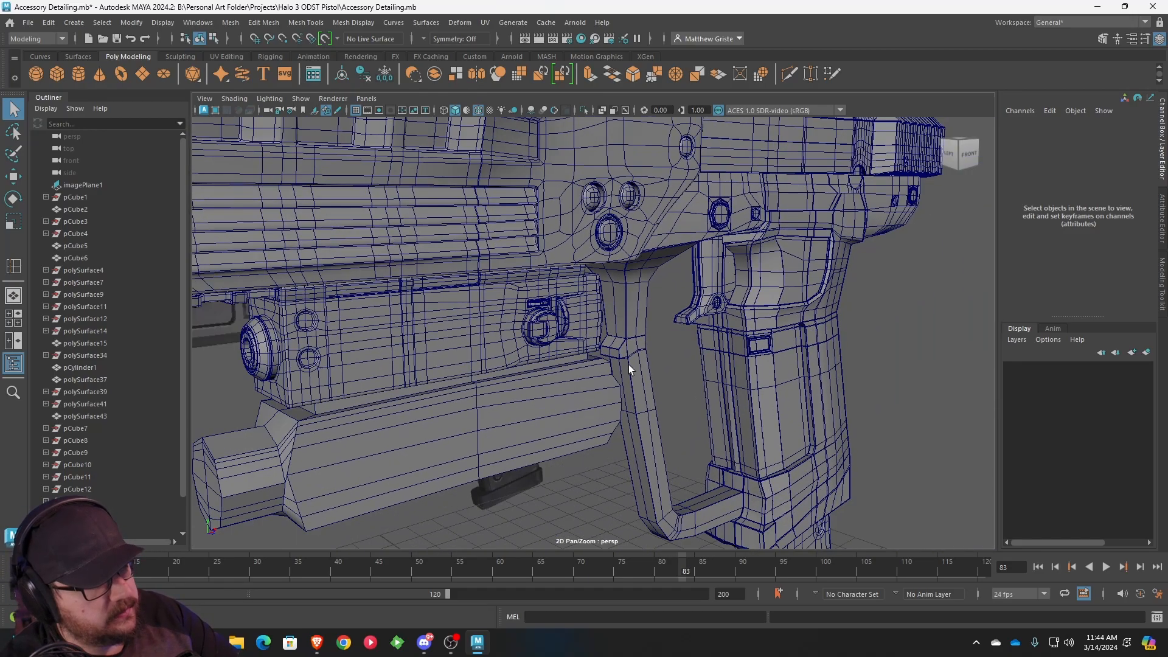
left_click_drag(619, 368, 566, 366, "alt")
middle_click_drag(472, 267, 572, 292, "alt")
scroll(572, 293, "up", 1)
scroll(573, 301, "down", 2)
scroll(575, 295, "up", 1)
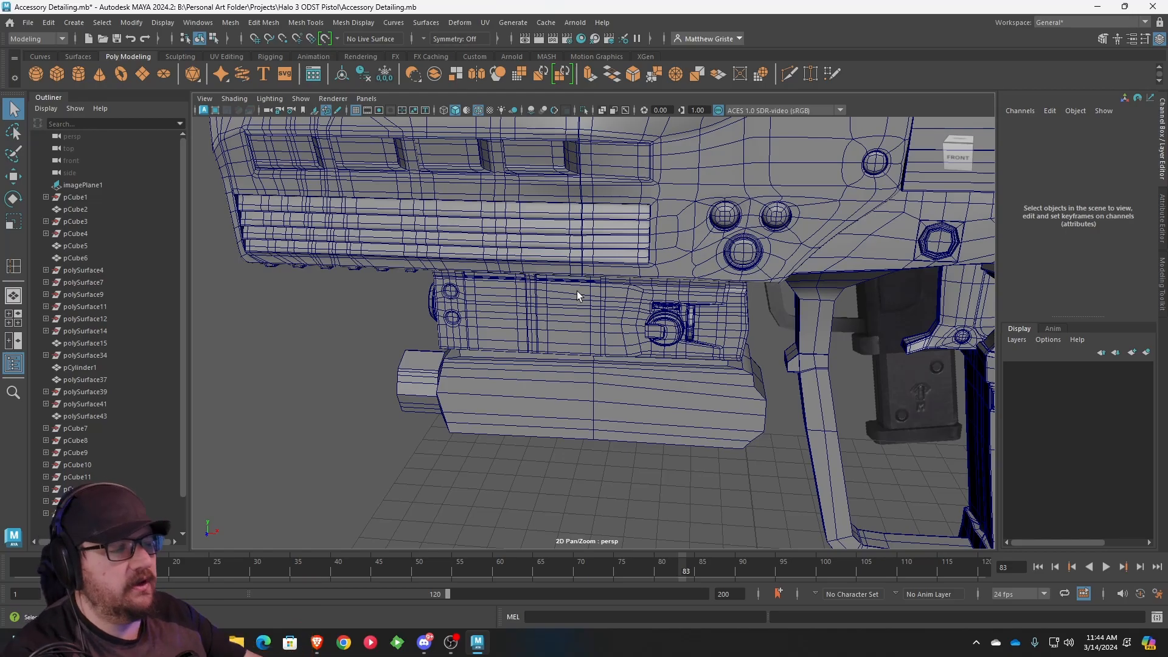
scroll(579, 293, "down", 4)
left_click_drag(579, 293, 591, 268, "alt")
middle_click_drag(591, 268, 619, 209, "alt")
scroll(618, 209, "up", 3)
mouse_move(619, 209)
left_mouse_down("alt")
mouse_move(626, 198)
mouse_move(619, 213)
left_mouse_up("alt")
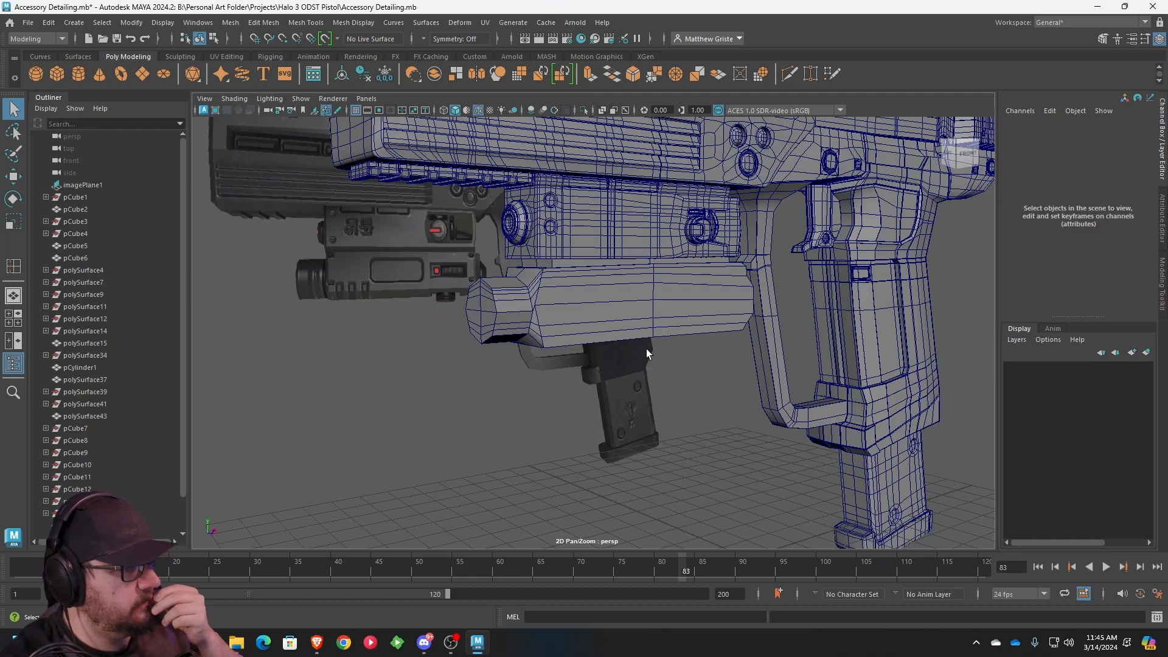
left_click_drag(646, 349, 602, 302, "alt")
- Delete the front nozzle and the remaining front end faces of the lower attachment body
left_click(724, 291)
scroll(543, 286, "down", 5)
scroll(572, 302, "up", 4)
middle_click_drag(420, 277, 575, 298, "alt")
right_click_drag(575, 301, 573, 325)
left_click_drag(523, 237, 639, 369)
key("Delete")
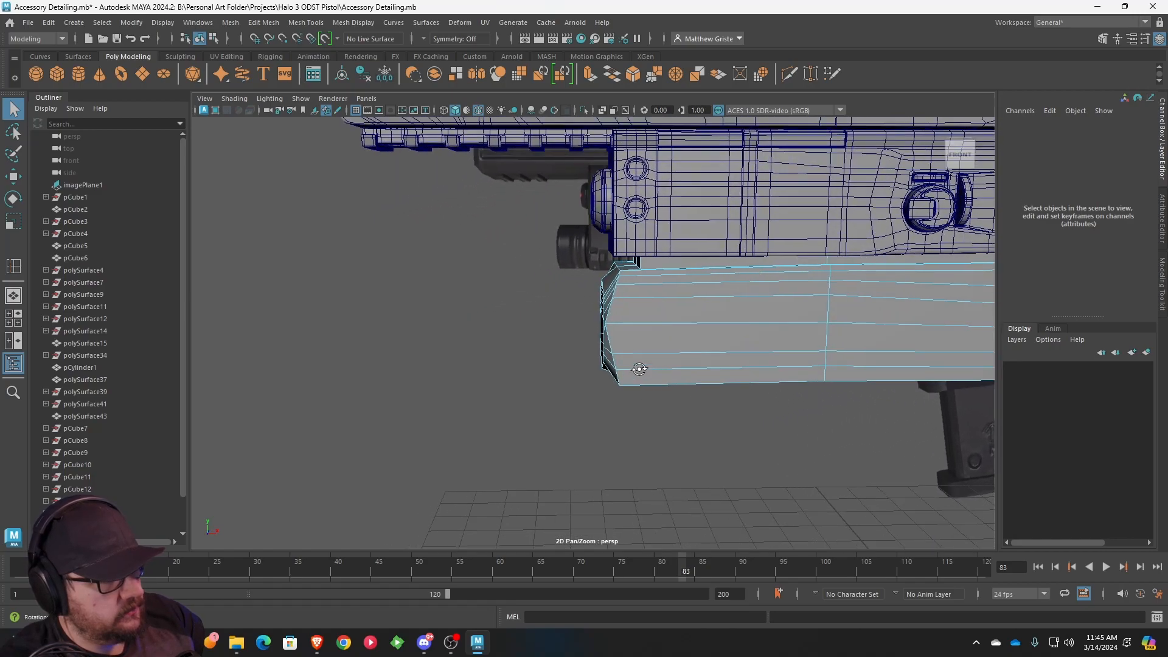
left_click_drag(646, 422, 646, 422)
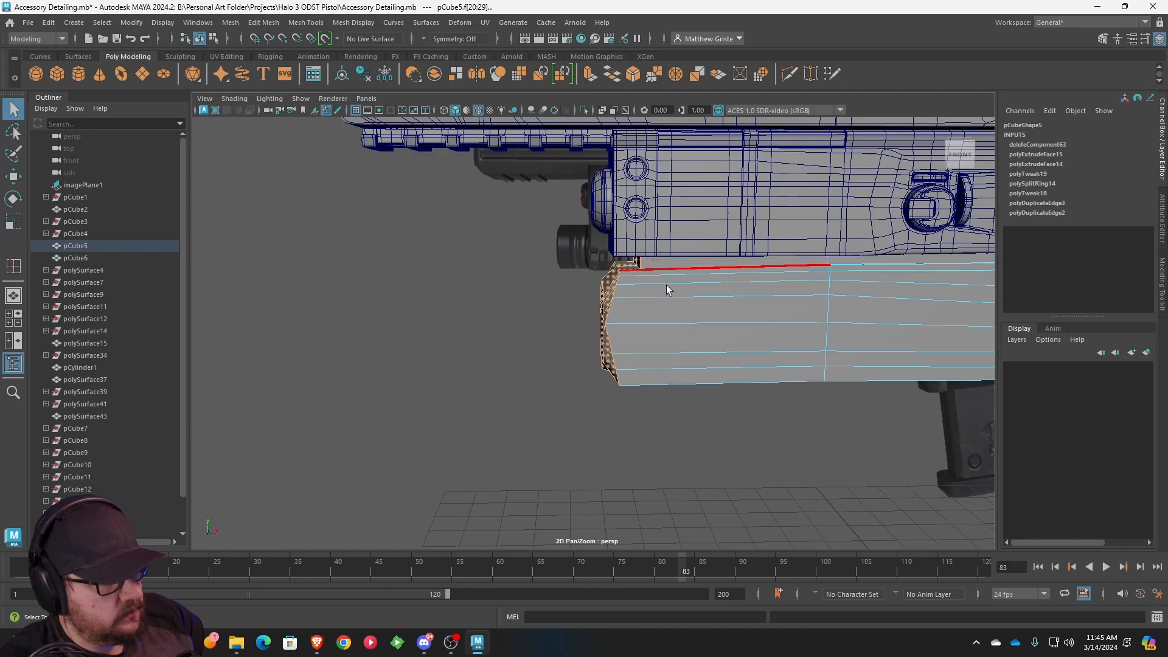
left_click_drag(668, 278, 665, 344, "alt")
key("Delete")
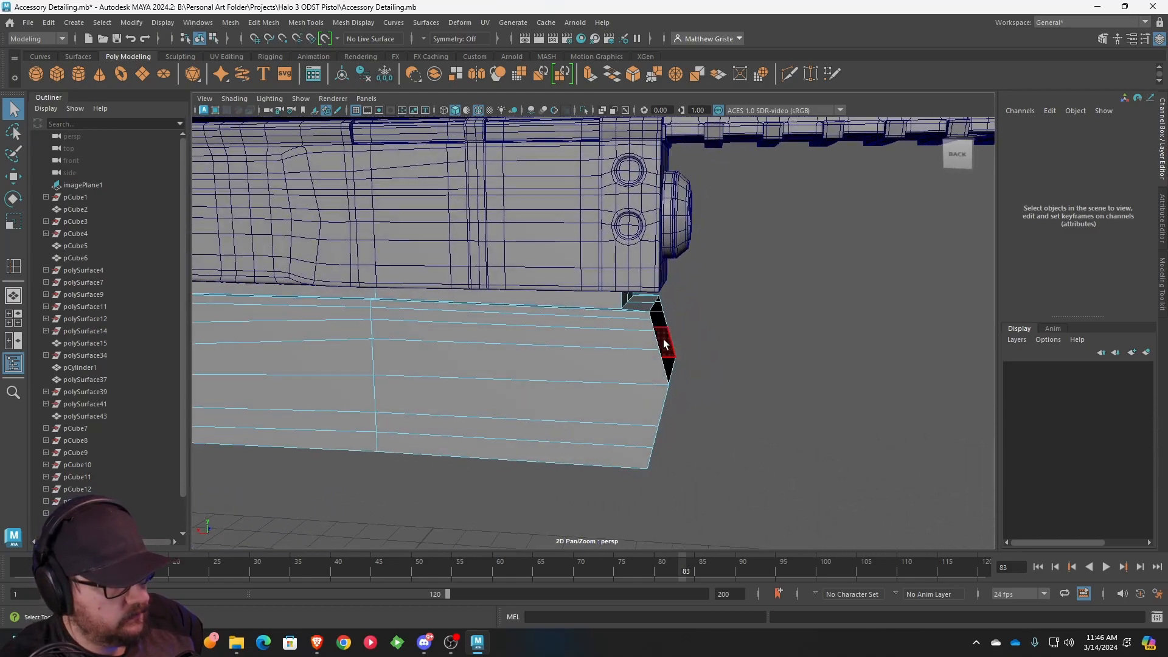
- Extrude the open front border edges inward with Local Translate Z -0.738 and sew them together along the centreline
right_click(664, 340)
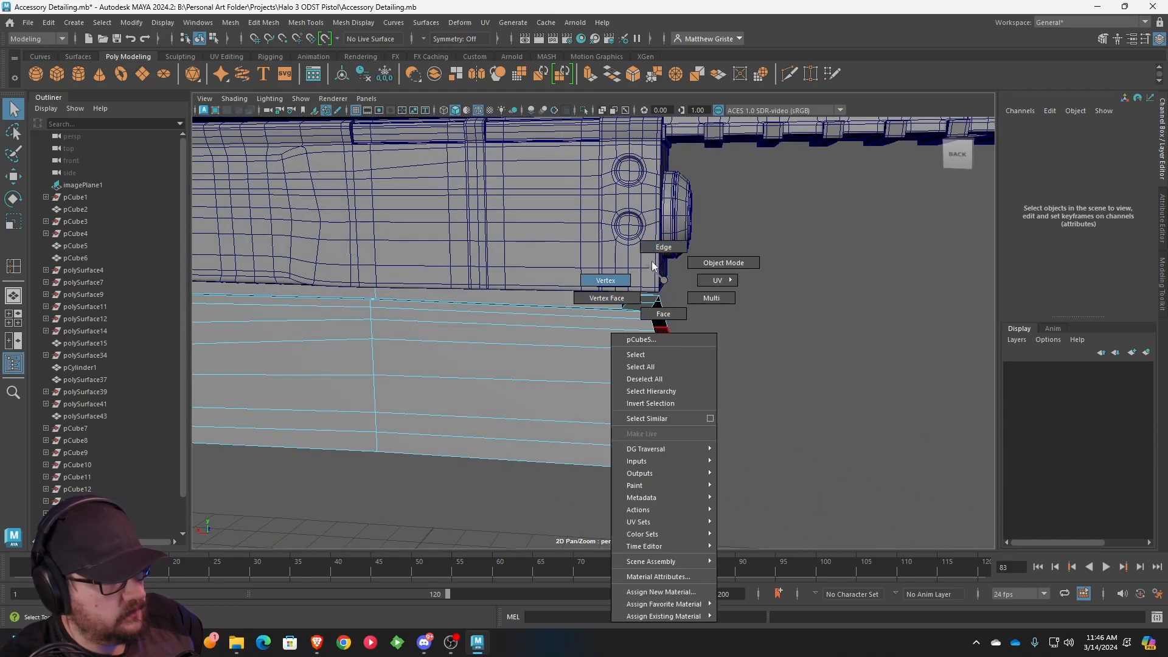
left_click_drag(663, 301, 713, 501, "alt")
left_click_drag(649, 303, 650, 303)
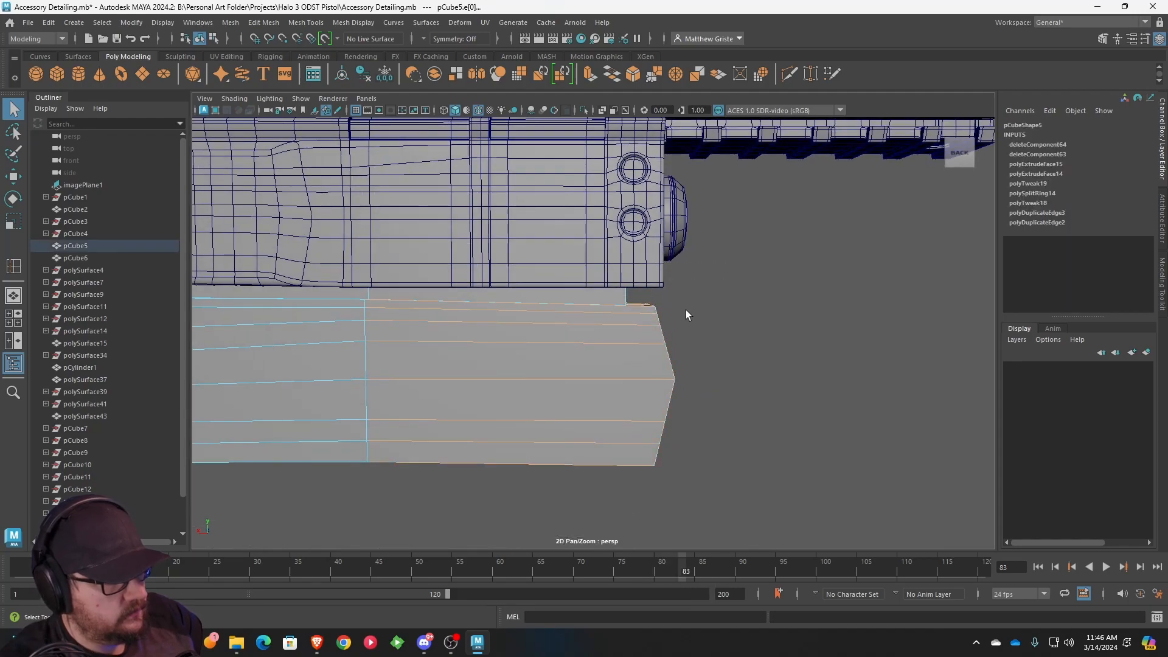
left_click_drag(519, 246, 529, 336, "alt")
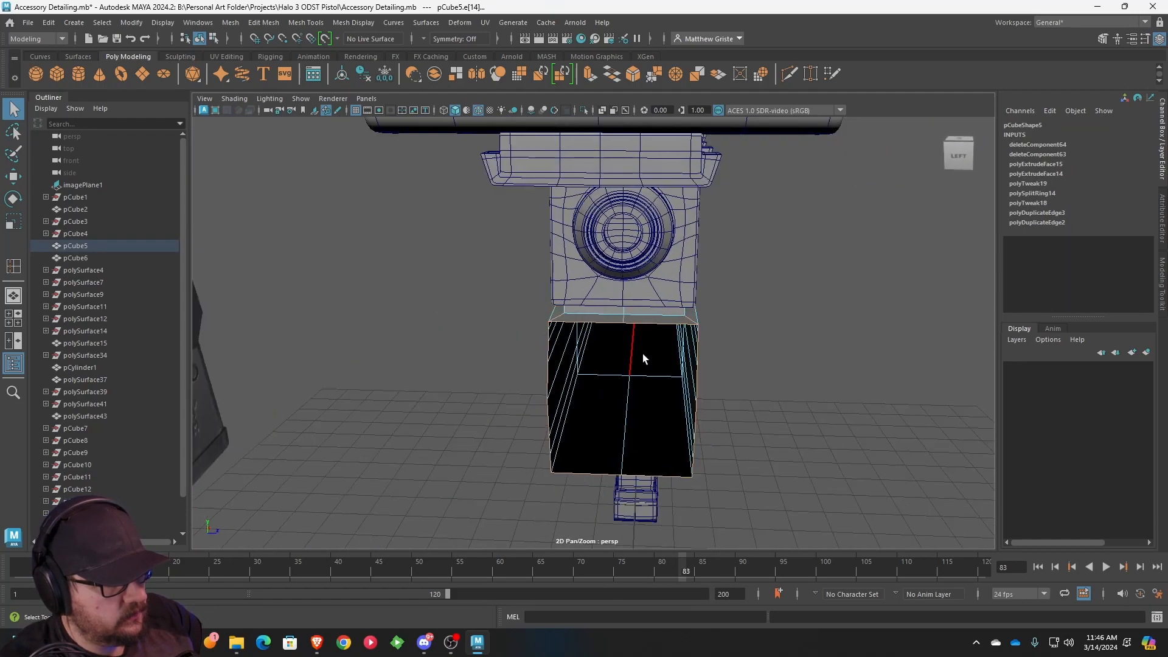
left_click_drag(555, 300, 692, 96, "alt")
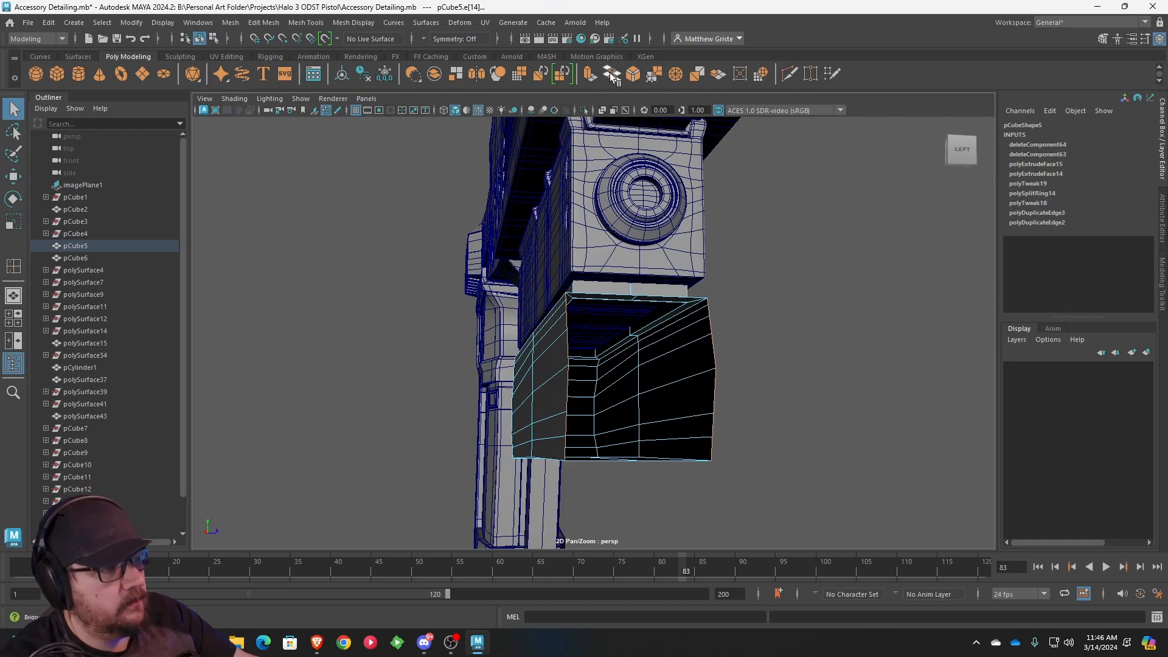
left_click(590, 74)
left_click_drag(608, 255, 654, 292, "alt")
left_click_drag(718, 468, 663, 437)
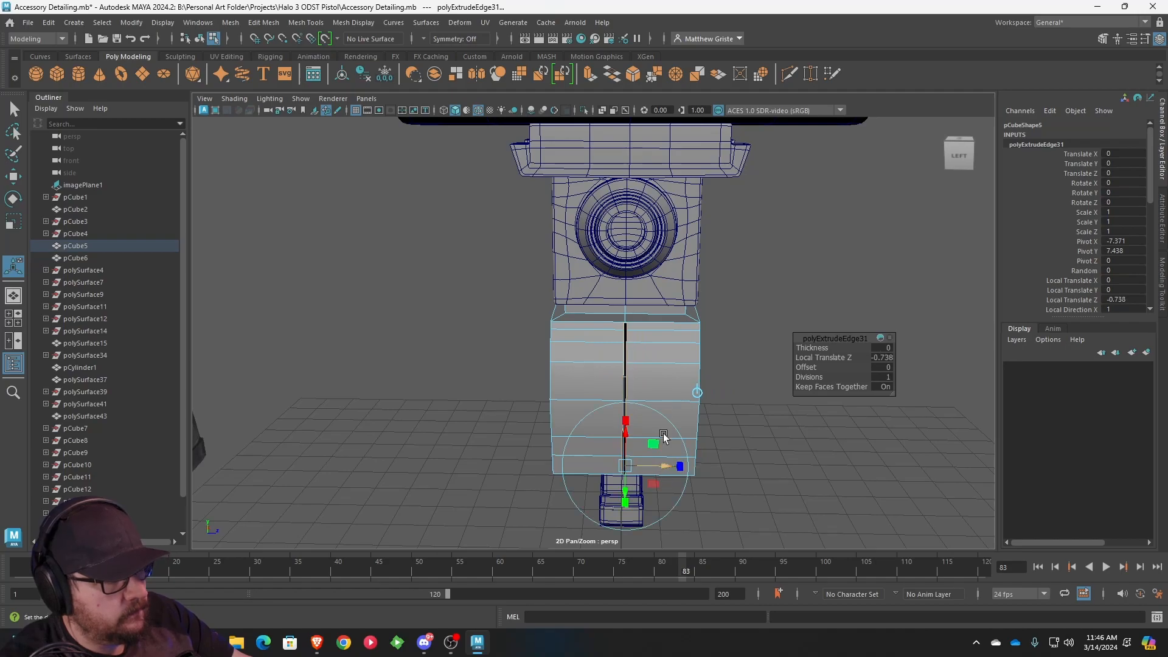
left_click(658, 80)
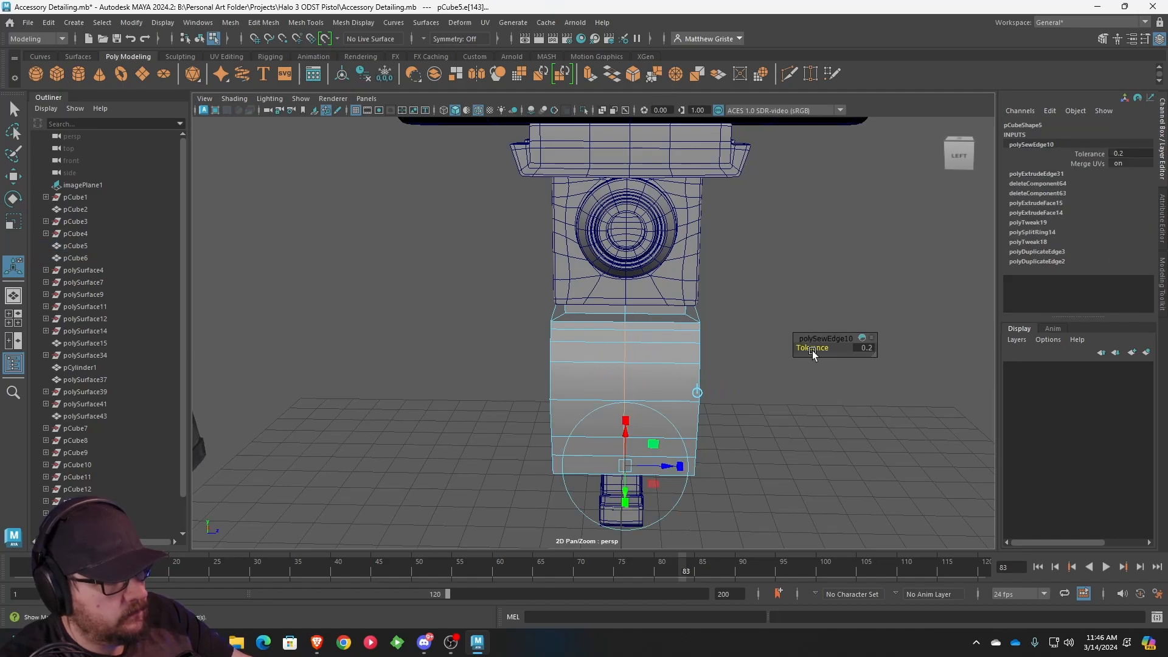
- Merge the loose vertices at the upper and lower ends of the front cap's centre seam
scroll(686, 336, "up", 8)
right_click_drag(677, 293, 628, 284)
left_click(674, 312)
key("g")
scroll(672, 386, "down", 5)
left_click_drag(673, 388, 669, 365, "alt")
left_click_drag(657, 529, 658, 530)
key("g")
scroll(699, 498, "down", 5)
left_click_drag(742, 465, 575, 453, "alt")
- Compare the lower attachment body's outline with the reference image in the front view
right_click_drag(604, 374, 665, 263)
key("space")
key("space")
scroll(583, 375, "up", 8)
scroll(608, 377, "down", 4)
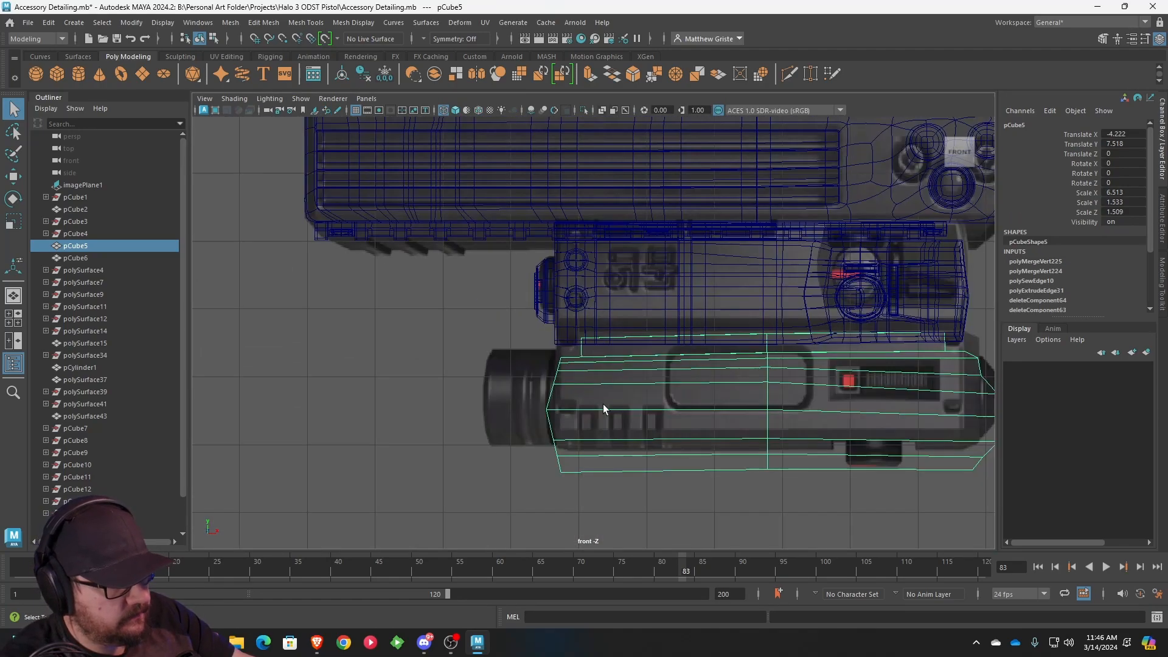
scroll(693, 416, "up", 3)
scroll(606, 360, "up", 2)
middle_click_drag(696, 417, 655, 354, "alt")
scroll(606, 360, "down", 6)
scroll(655, 354, "up", 3)
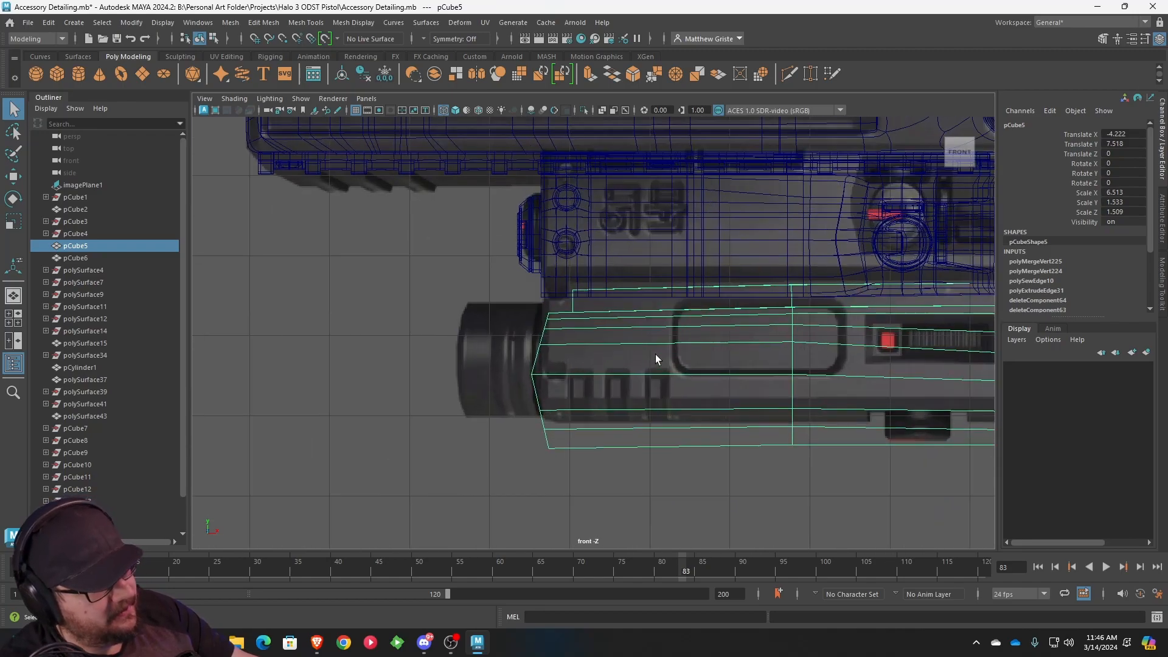
scroll(656, 356, "up", 3)
scroll(660, 351, "down", 4)
scroll(681, 347, "up", 2)
scroll(693, 344, "up", 3)
middle_click_drag(722, 326, 354, 375, "alt")
scroll(450, 374, "down", 5)
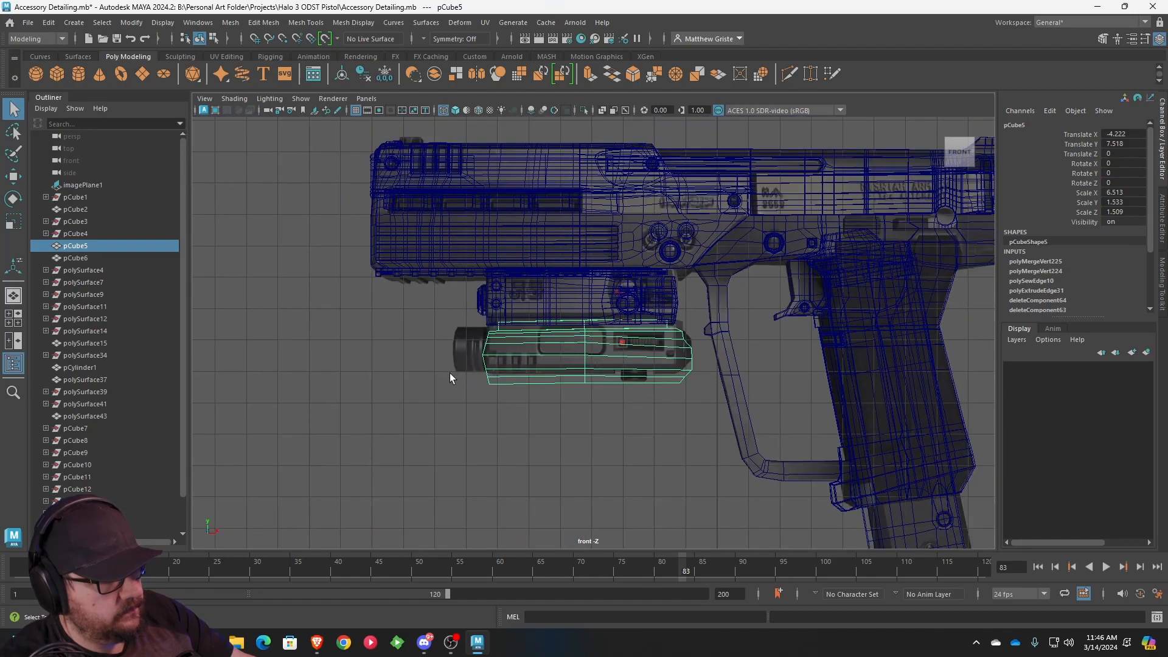
scroll(450, 373, "up", 2)
key("space")
key("space")
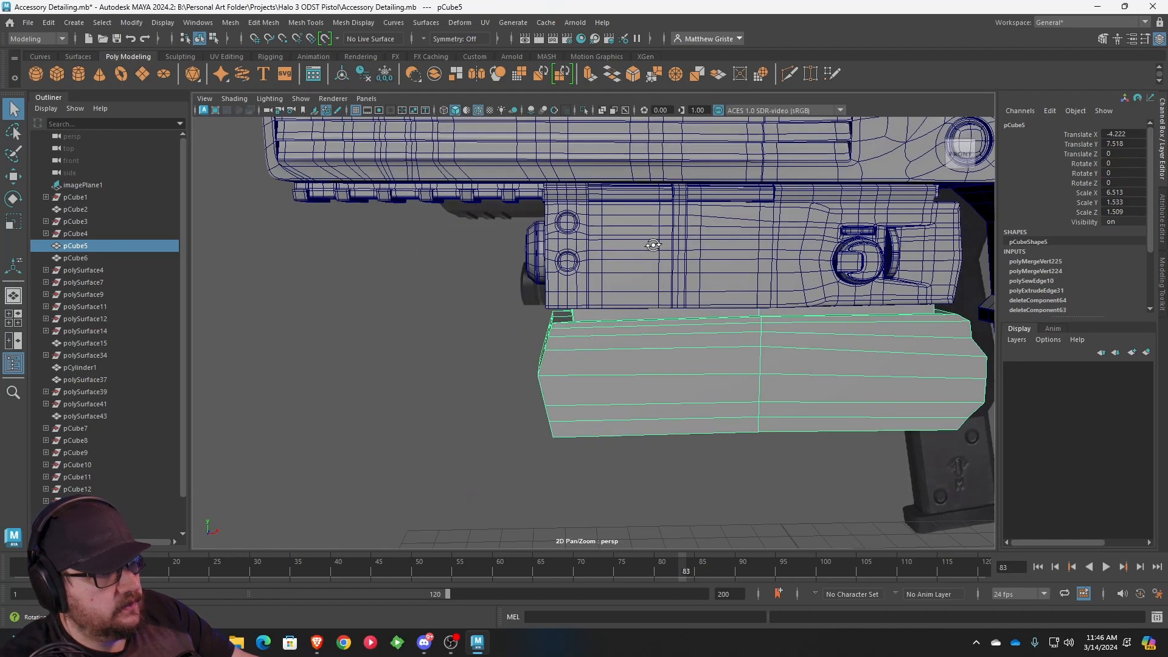
- Isolate the lower attachment body in the perspective view
left_click(301, 98)
mouse_move(326, 114)
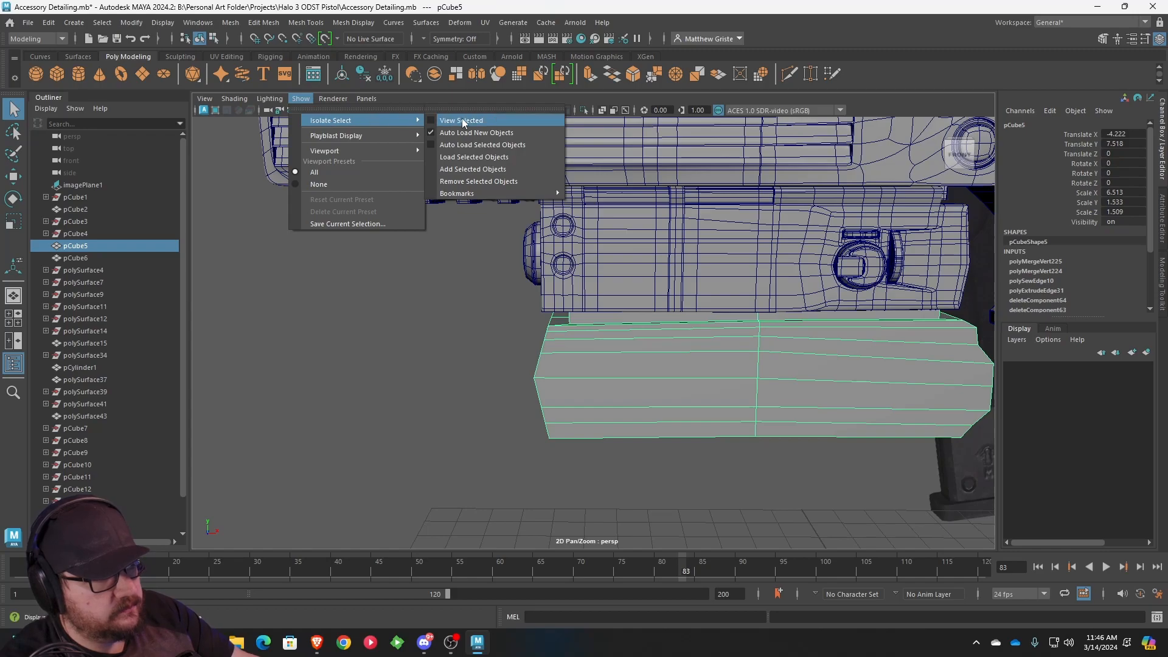
left_click(462, 118)
left_click_drag(692, 286, 806, 326, "alt")
scroll(666, 348, "up", 3)
- Delete the raised mounting block and the surrounding rim faces from the top of the lower attachment body
right_click_drag(667, 348, 668, 313)
left_click(654, 356)
double_click(562, 338, "shift")
left_click_drag(660, 338, 706, 293, "alt")
left_click(687, 292, "shift")
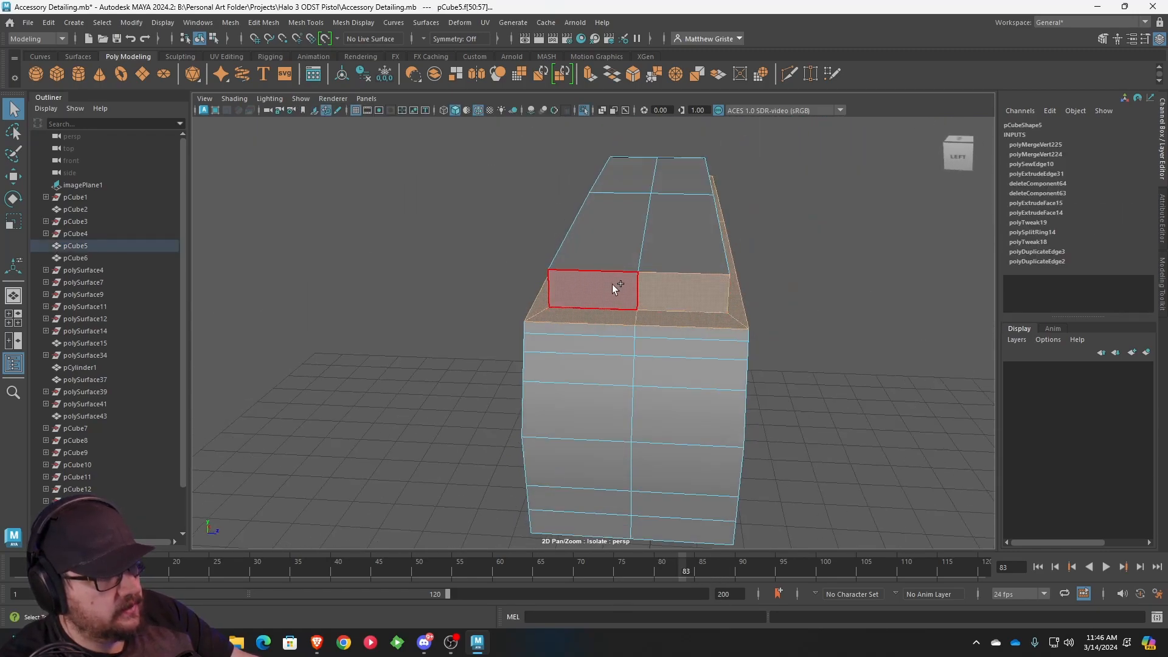
left_click(612, 283, "shift")
left_click(615, 255, "shift")
left_click(674, 237, "shift")
left_click(677, 184, "shift")
key("Delete")
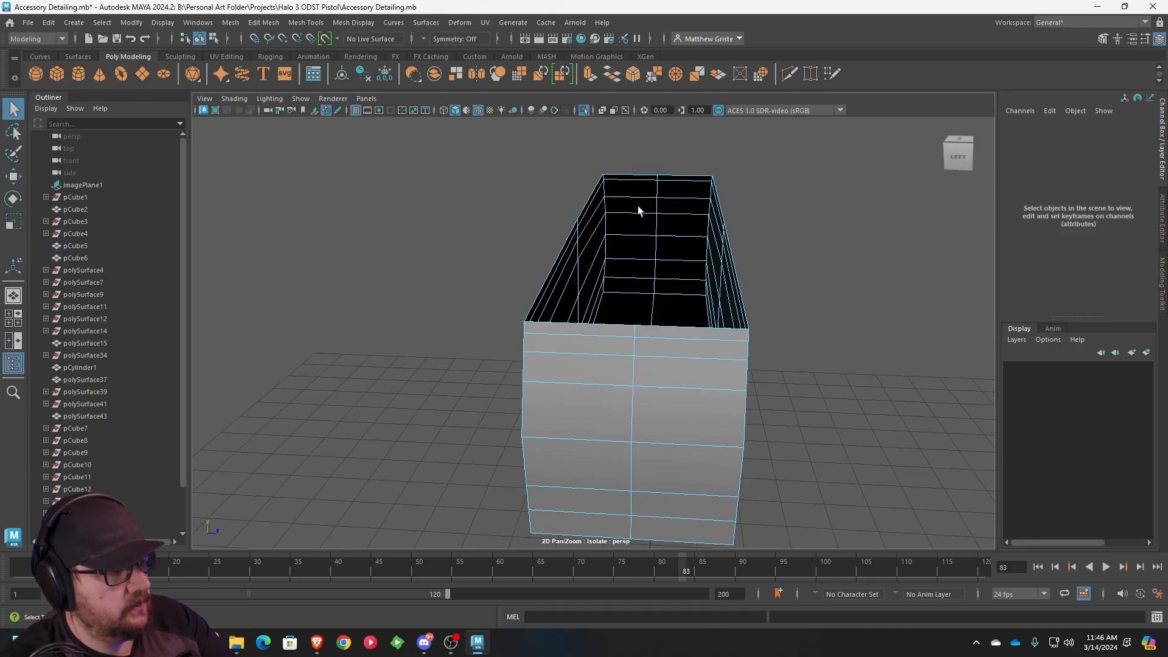
- Bridge the open top's two long border edges with 1 division
left_click_drag(637, 206, 666, 284, "alt")
right_click_drag(667, 284, 681, 249)
middle_click_drag(681, 250, 589, 227, "alt")
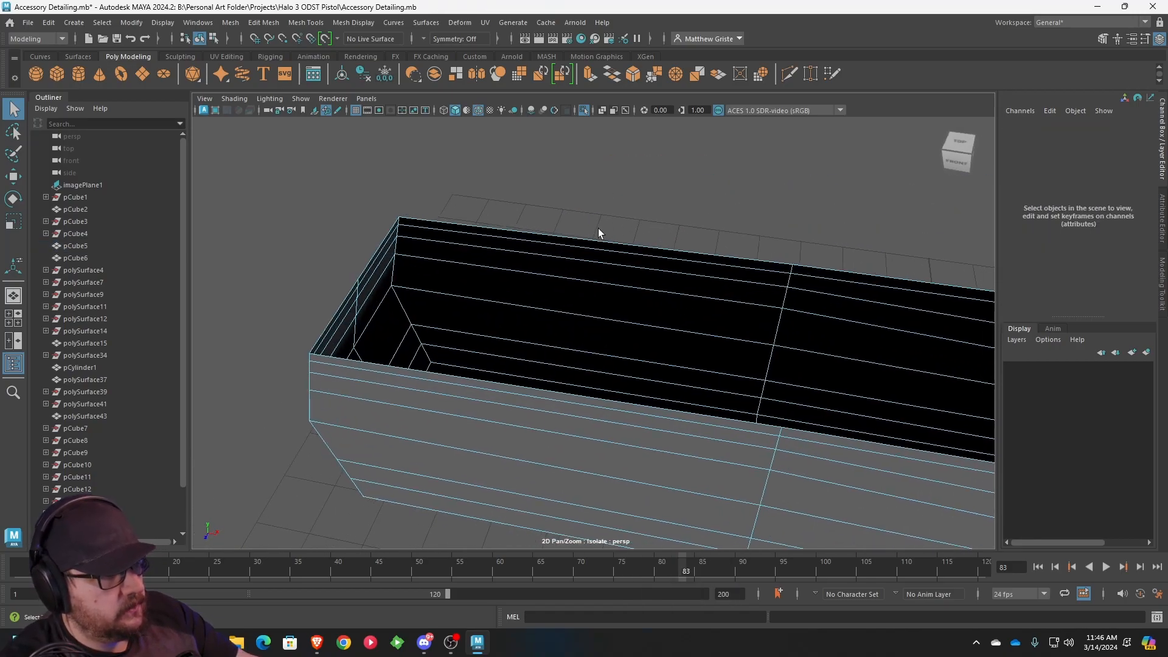
left_click(670, 246)
left_click(740, 416)
left_click(809, 428, "shift")
scroll(761, 429, "down", 4)
left_click_drag(704, 428, 818, 393, "alt")
scroll(817, 392, "up", 4)
middle_click_drag(785, 325, 713, 299, "alt")
mouse_move(714, 295)
left_mouse_down("alt")
mouse_move(725, 297)
mouse_move(710, 282)
left_mouse_up("alt")
left_click(612, 74)
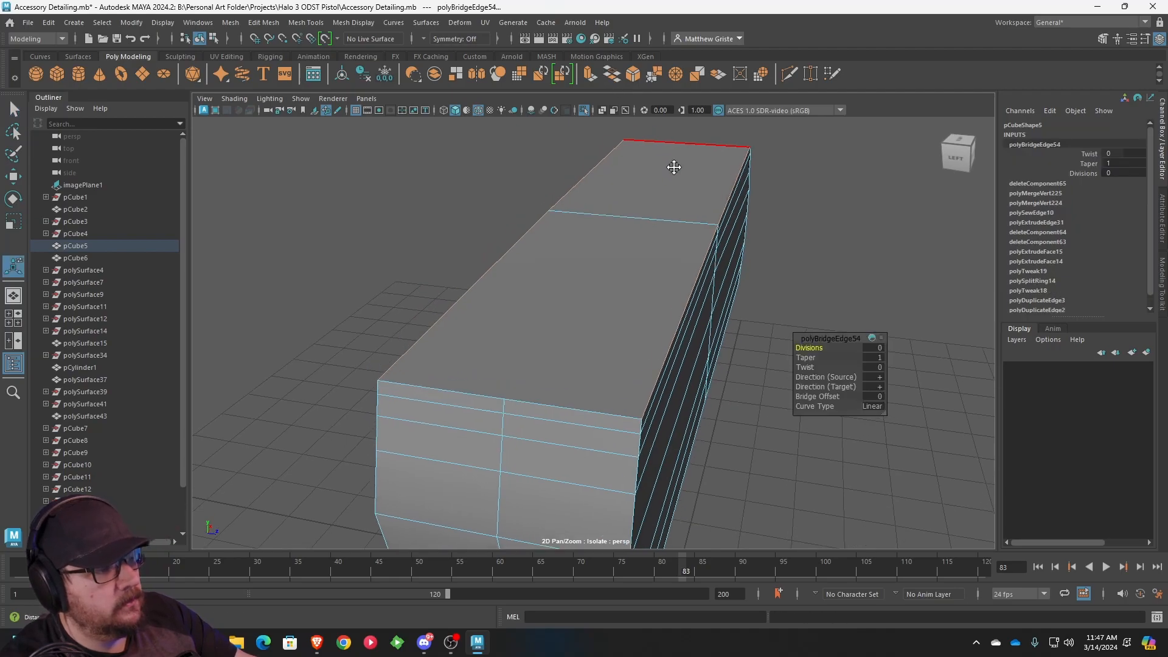
left_click_drag(809, 348, 649, 338)
- Merge the centre vertices at both ends of the new top surface and preview the body smoothed
right_click_drag(581, 328, 464, 335)
left_click_drag(458, 341, 435, 399, "alt")
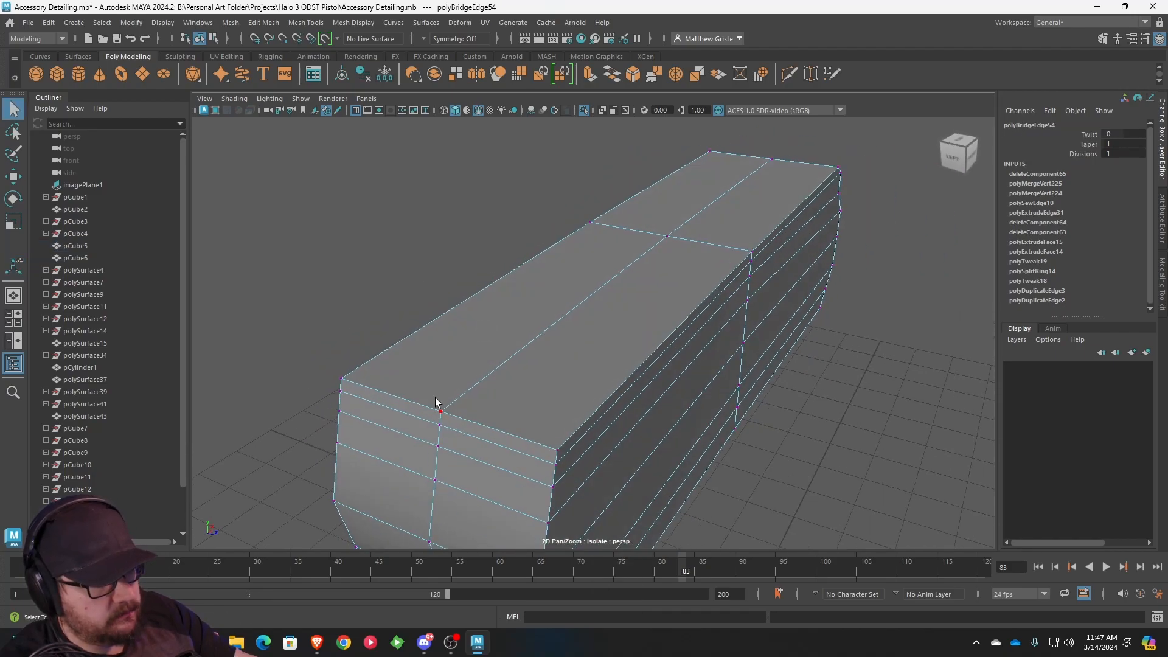
left_click(442, 415)
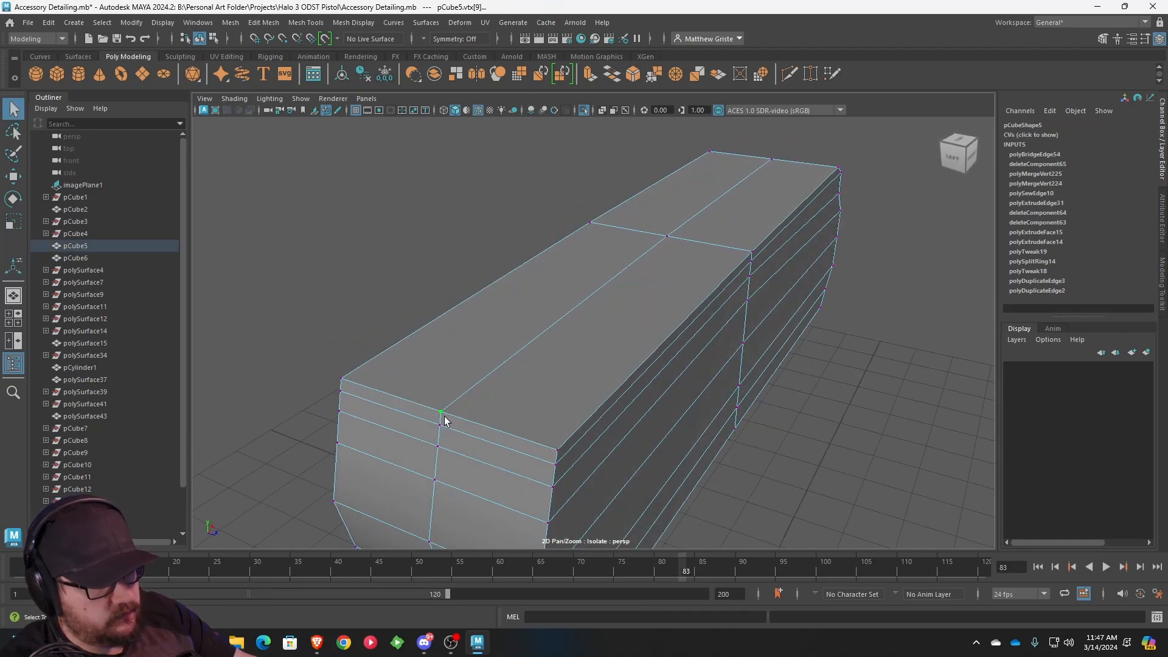
left_click(648, 74)
left_click_drag(776, 164, 777, 164)
key("g")
key("3")
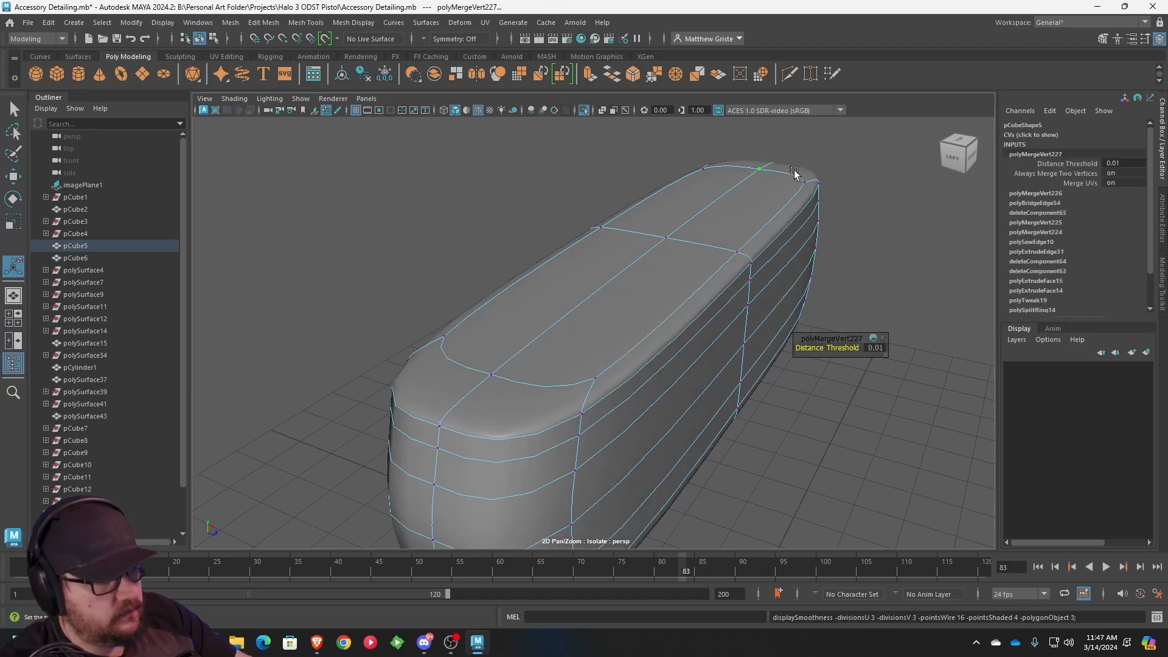
left_click_drag(781, 235, 710, 251, "alt")
key("1")
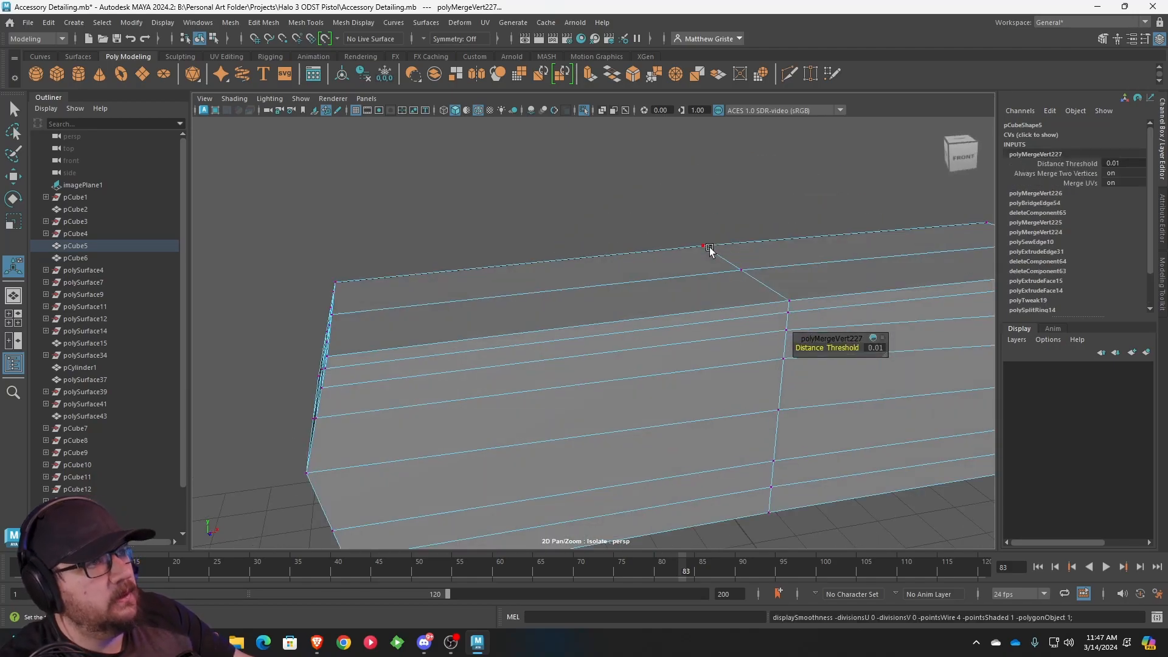
left_click_drag(710, 247, 630, 264, "alt")
- Delete the surplus horizontal edge loops just below the body's top edge and above and below its middle ridge
right_click_drag(497, 280, 496, 252)
left_click(504, 336)
left_click(507, 288)
double_click(507, 288)
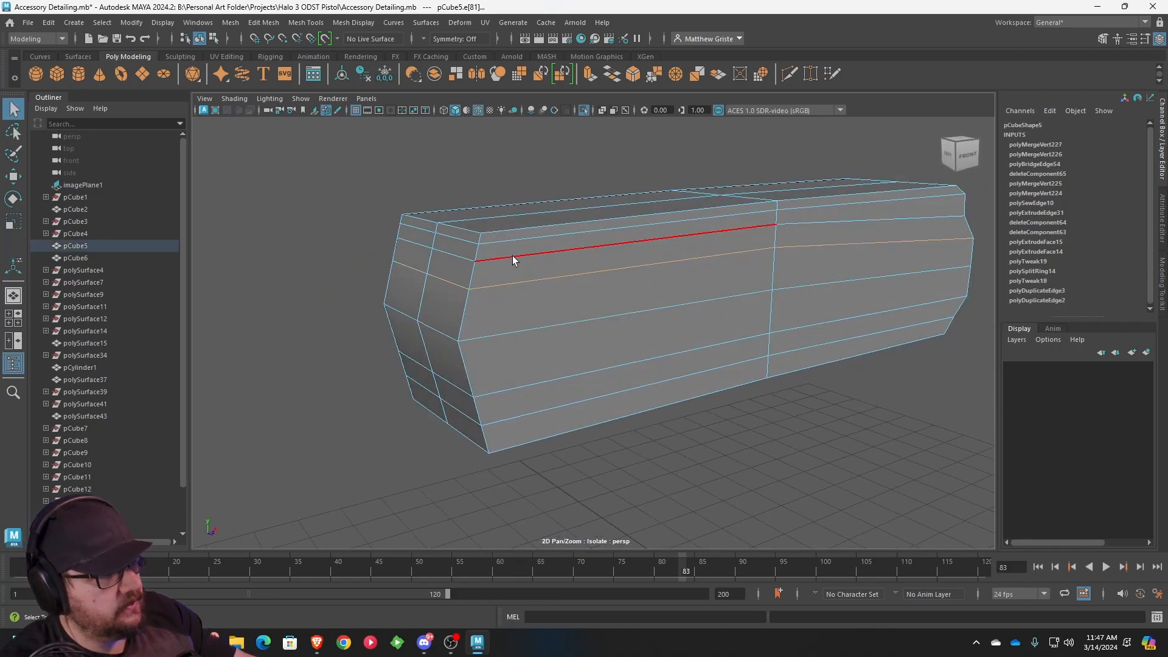
double_click(520, 380, "shift")
left_click(268, 22)
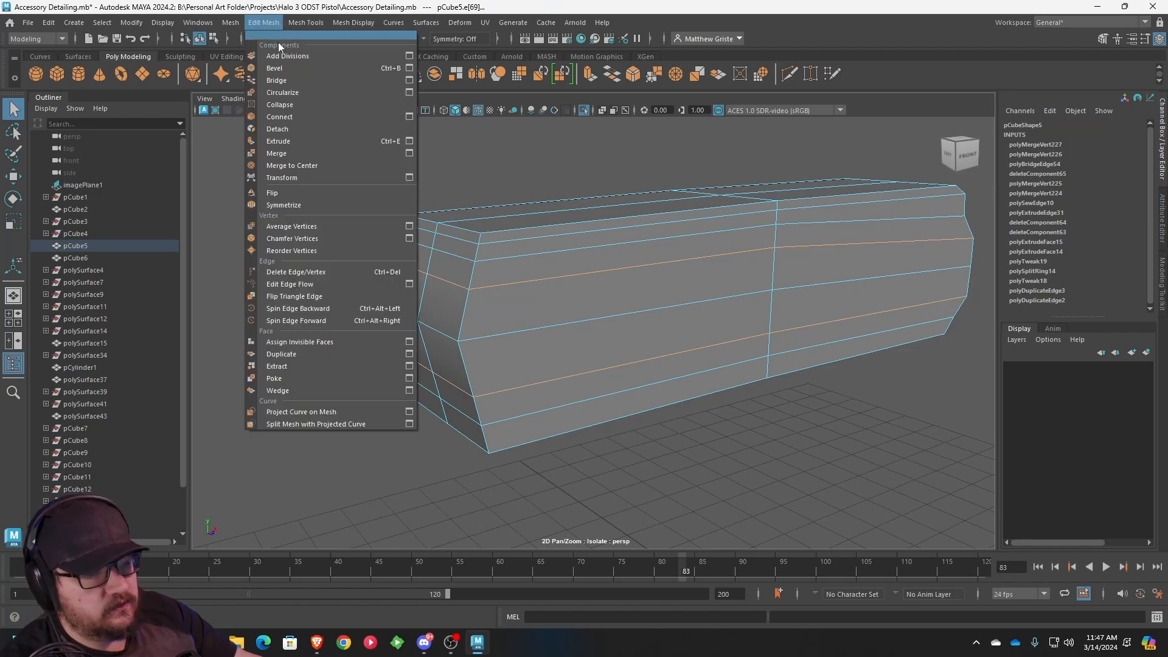
left_click(314, 270)
double_click(507, 242)
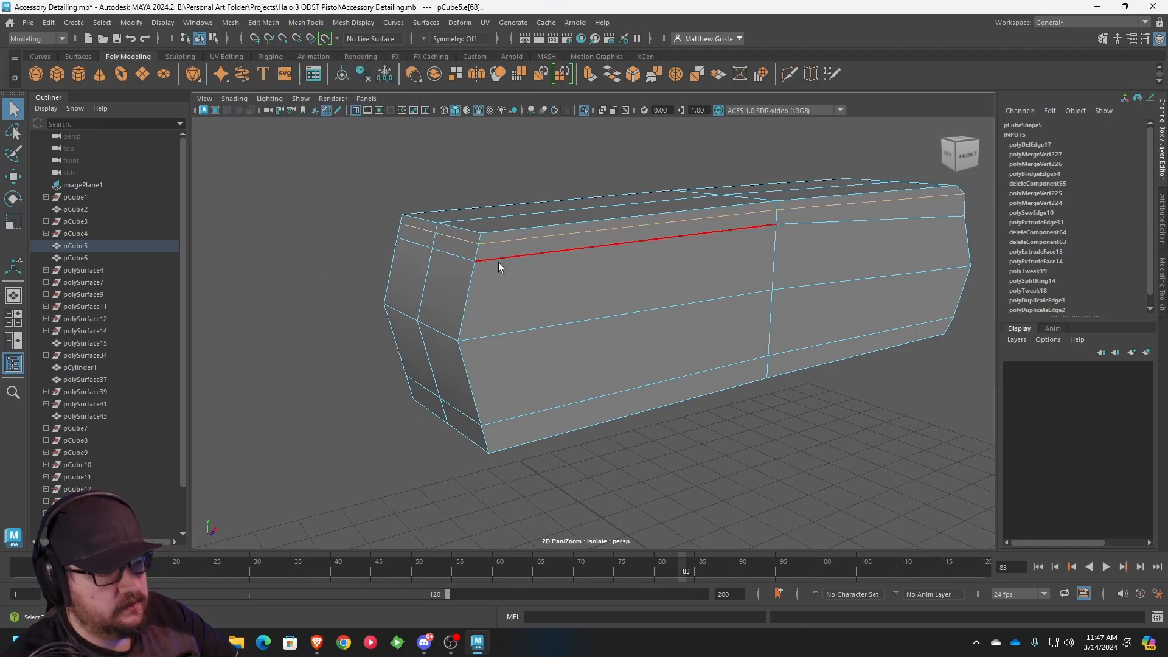
key("Delete")
- Flatten the lens-end vertices of the lower attachment body into one vertical line in the front view and raise them slightly
mouse_move(610, 346)
left_mouse_down("alt")
mouse_move(575, 325)
mouse_move(606, 326)
left_mouse_up("alt")
key("space")
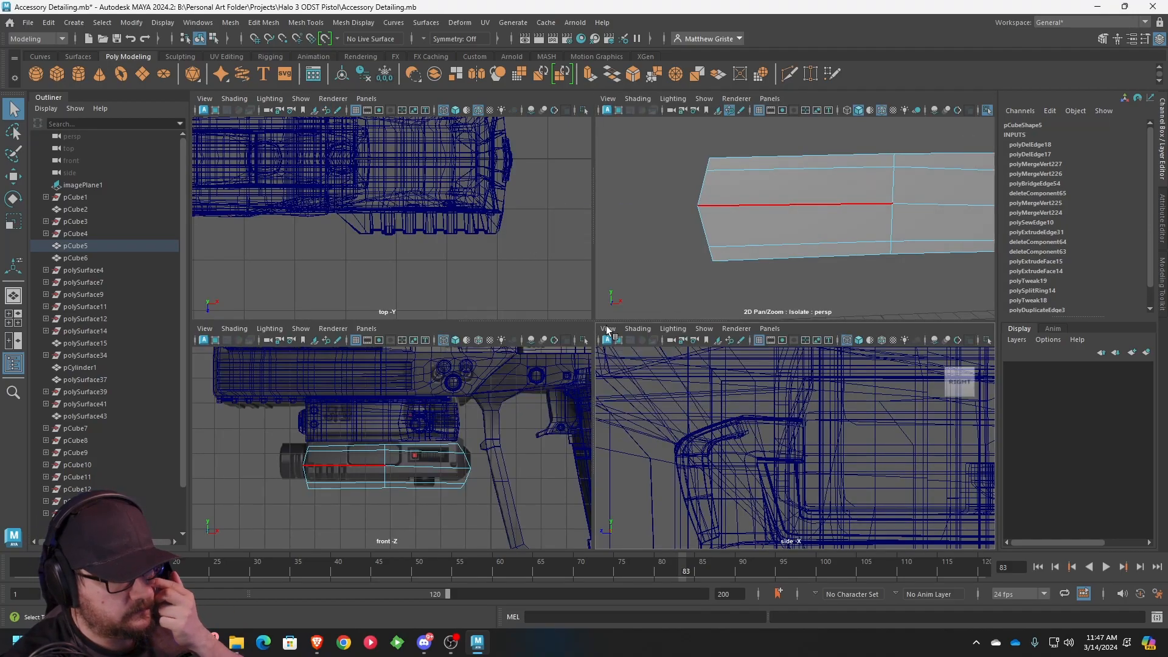
key("space")
key("space")
key("space")
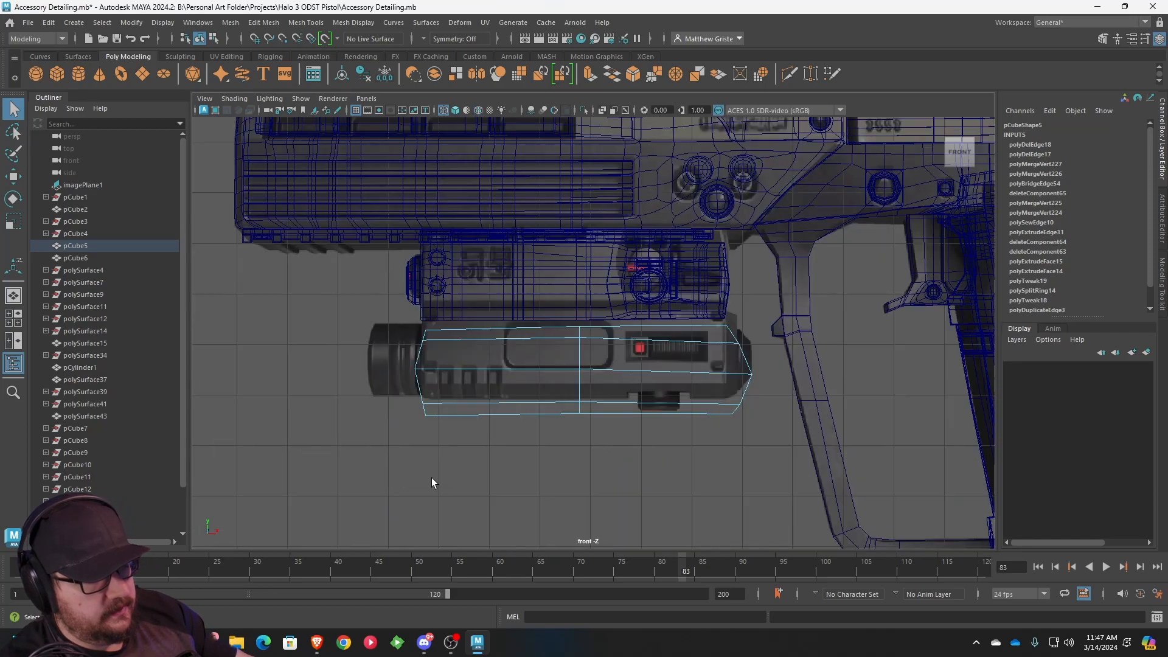
scroll(438, 471, "up", 6)
right_click_drag(486, 271, 442, 258)
left_click_drag(439, 145, 532, 363)
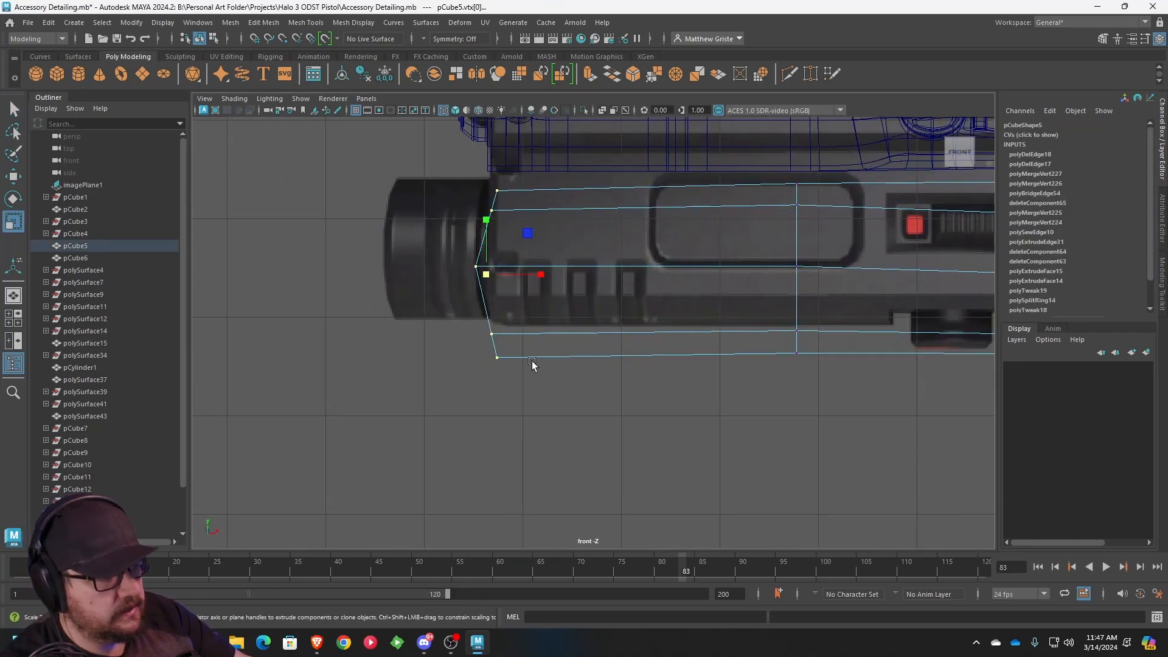
key("r")
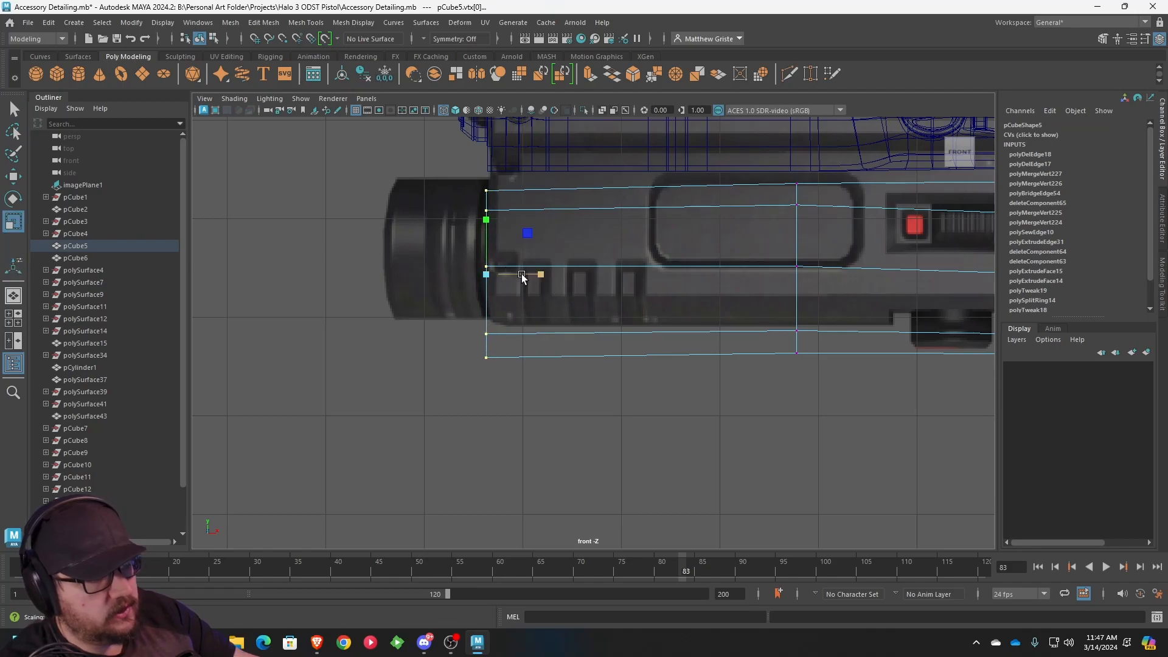
key("w")
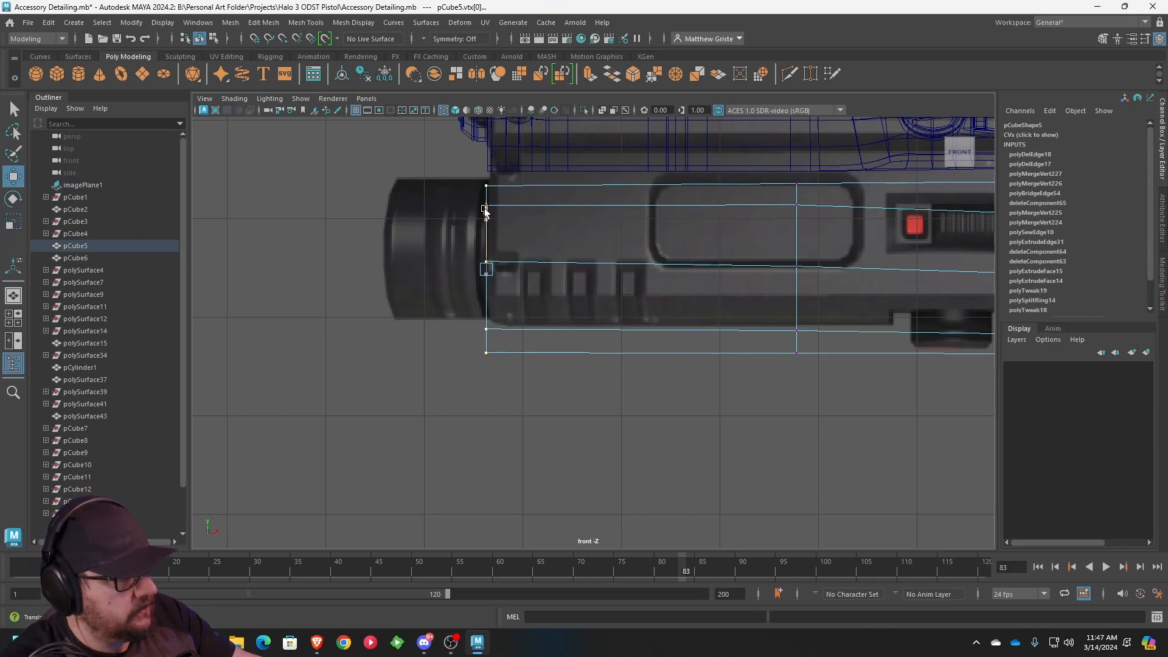
- Raise all of the body's vertices together so its top edge meets the underside of the upper attachment
middle_click_drag(667, 214, 541, 312, "alt")
middle_click_drag(965, 472, 864, 474, "alt")
left_click_drag(879, 486, 227, 254)
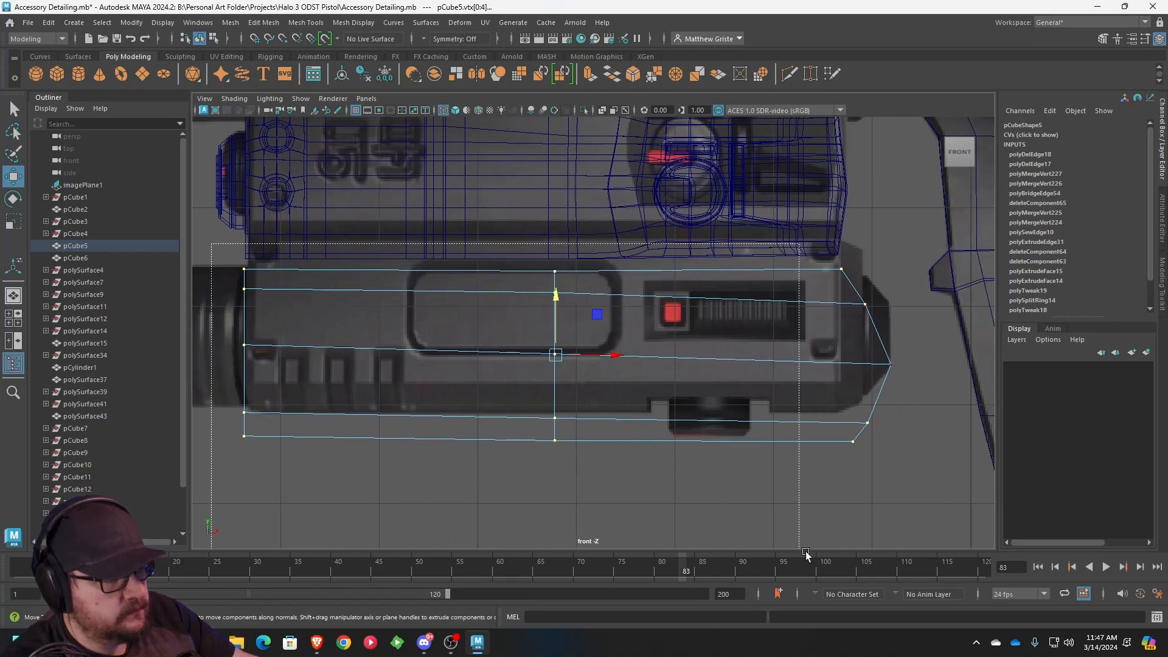
left_click_drag(576, 295, 571, 287)
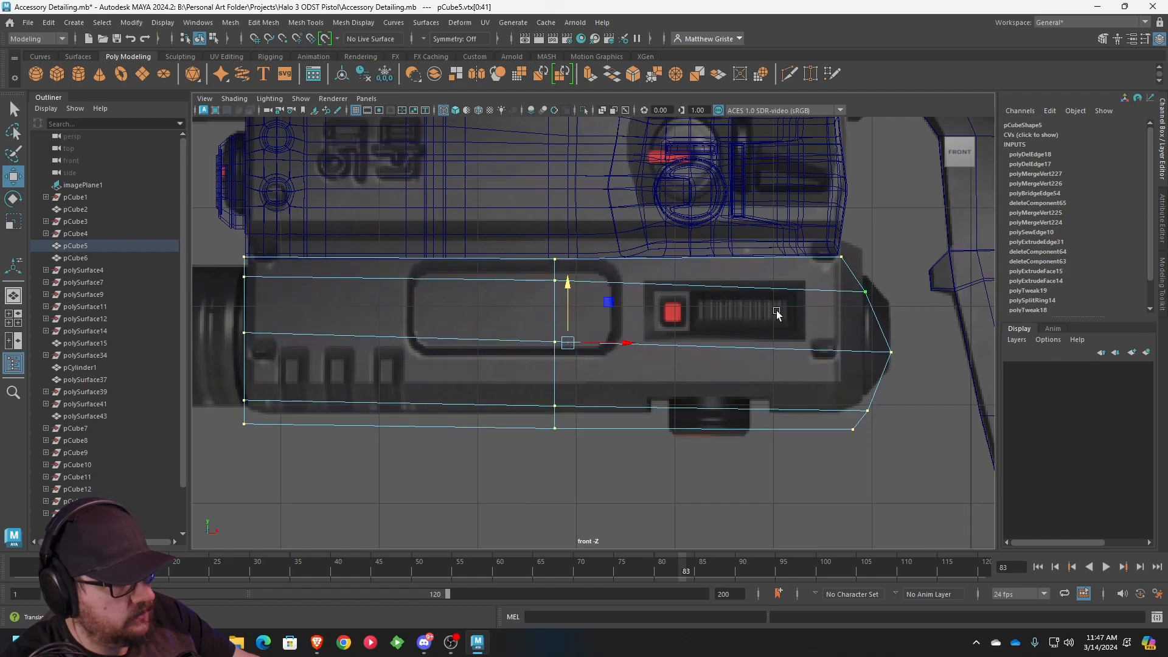
scroll(777, 313, "up", 3)
scroll(822, 402, "down", 3)
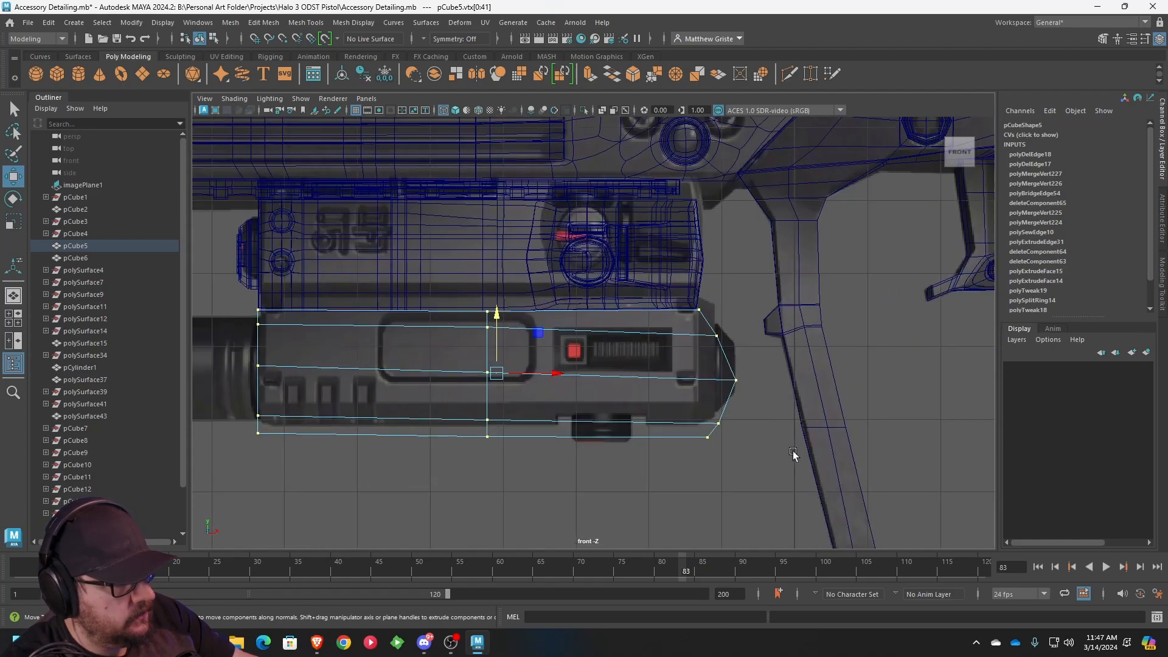
- Flatten the grip-side end vertices of the lower attachment body into one vertical line in the front view
scroll(799, 472, "up", 1)
left_click_drag(810, 497, 718, 284)
key("r")
key("t")
key("e")
key("r")
left_click_drag(798, 382, 694, 377)
key("w")
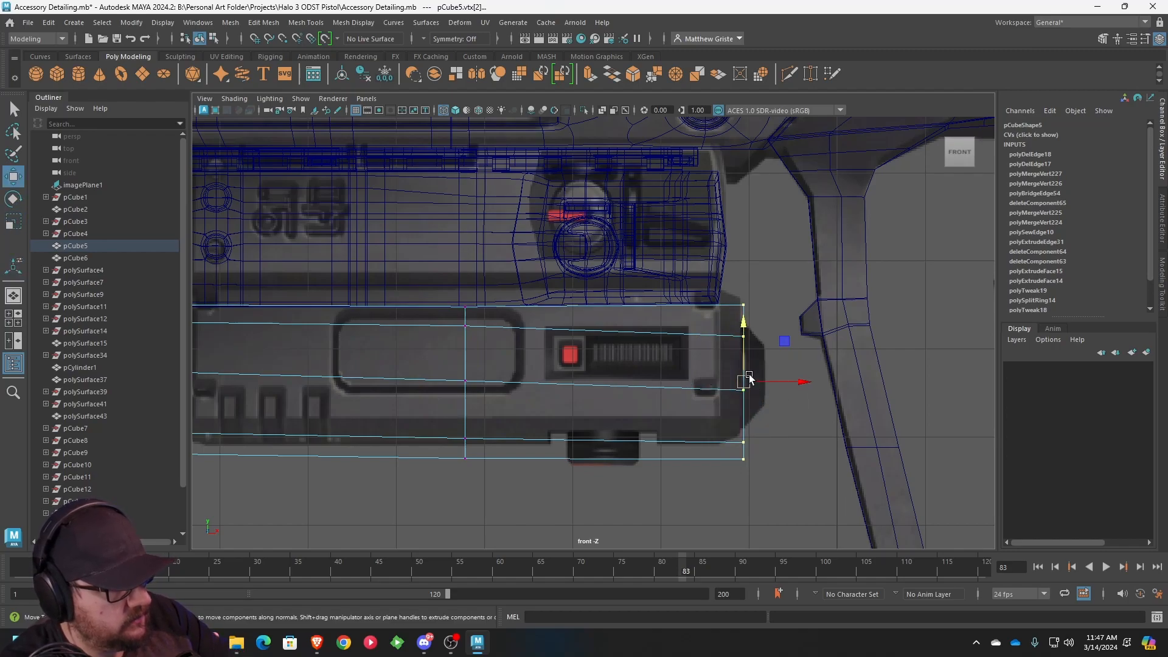
- Level the body's bottom, lower, middle and upper-side vertex rows by scaling each one flat vertically, leaving the top row
scroll(772, 446, "up", 2)
middle_click_drag(715, 467, 854, 445, "alt")
scroll(790, 435, "down", 7)
scroll(915, 508, "up", 5)
left_click_drag(914, 508, 290, 431)
key("r")
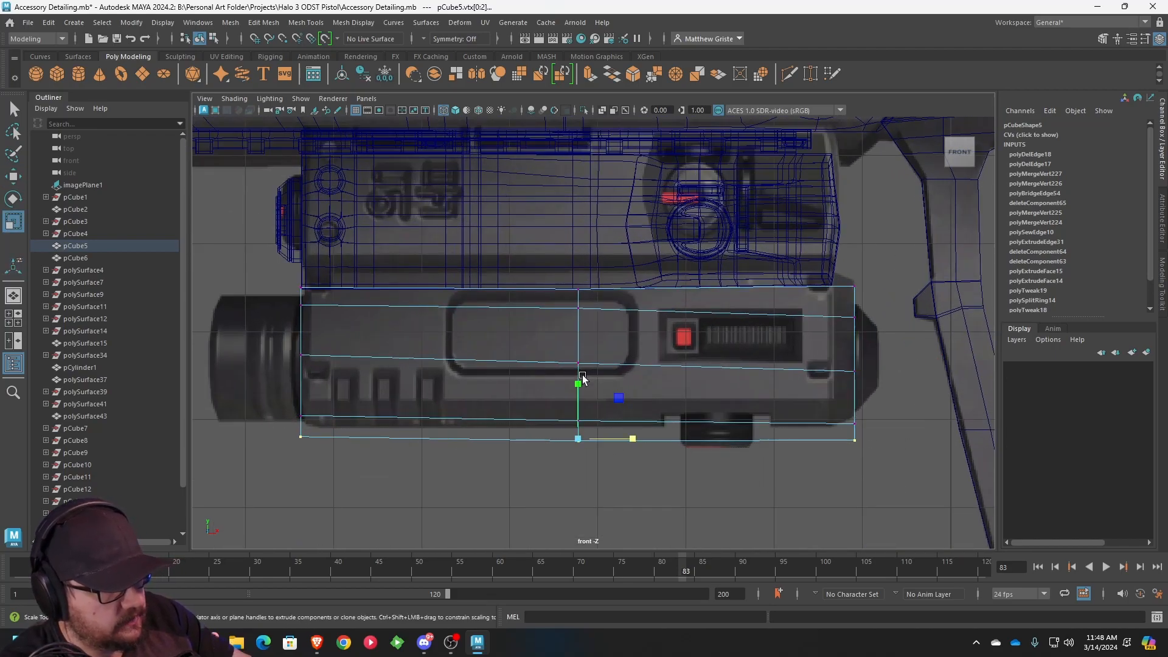
left_click_drag(284, 393, 873, 420)
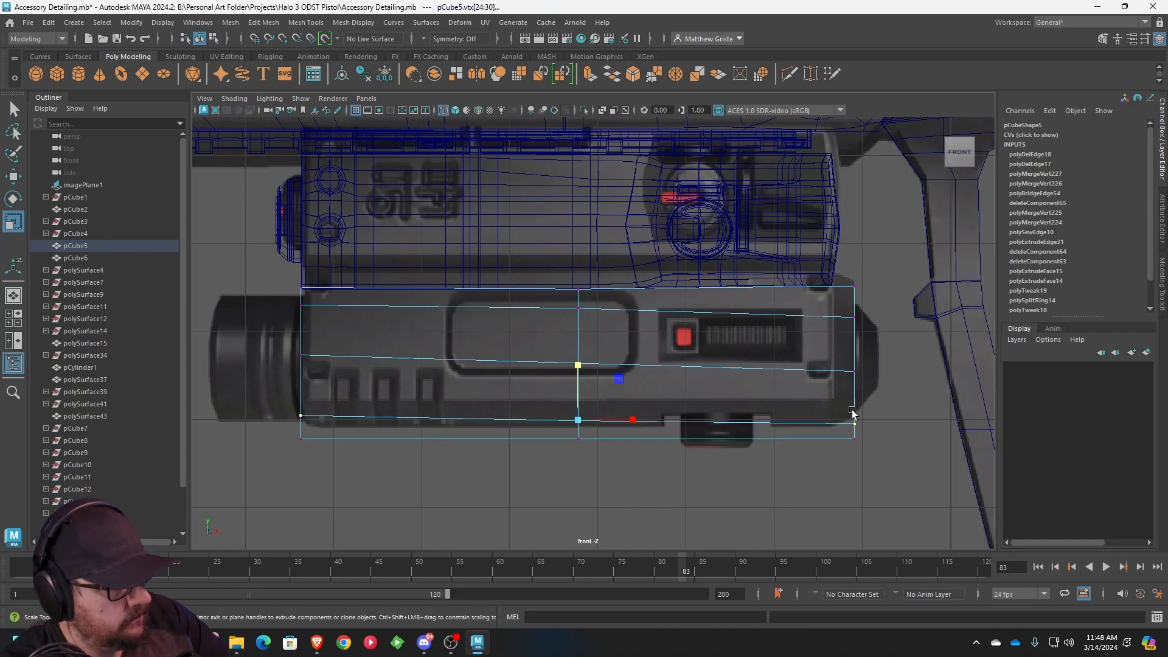
left_click_drag(265, 335, 893, 396)
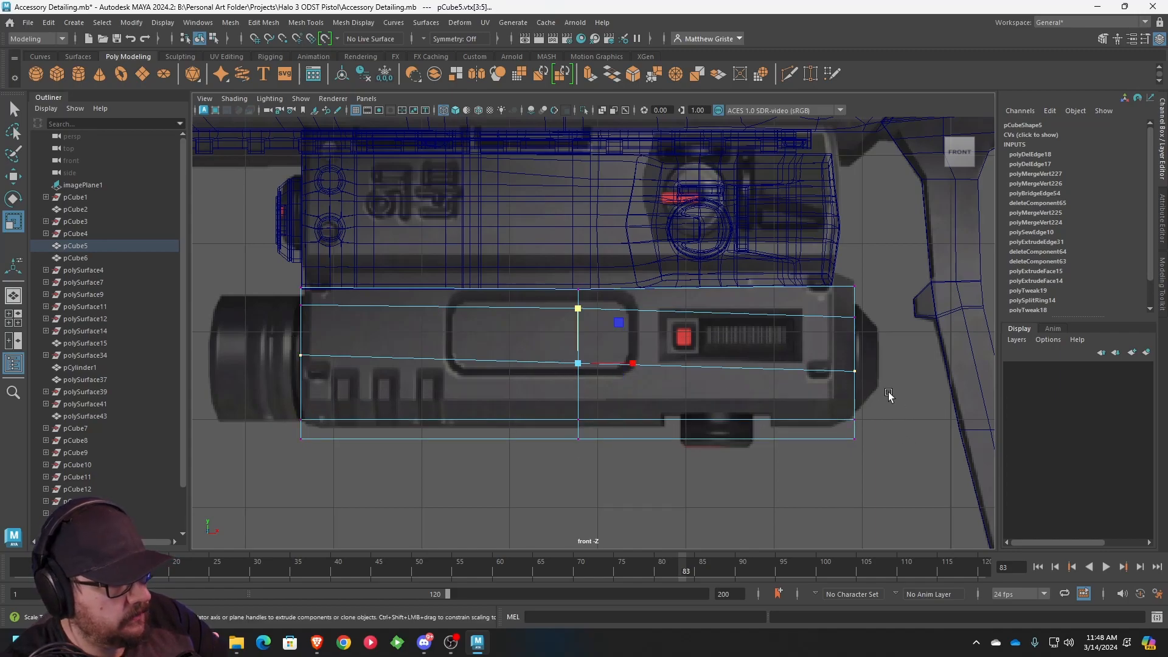
left_click_drag(580, 309, 589, 402)
left_click_drag(856, 333, 278, 302)
left_click_drag(579, 263, 578, 379)
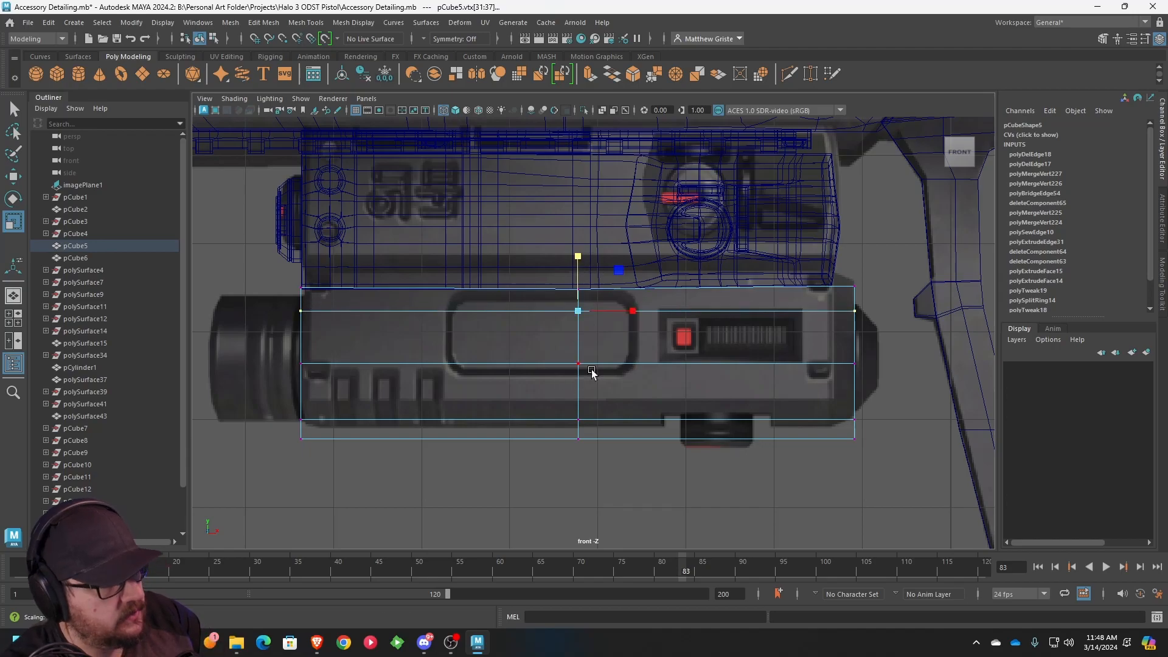
scroll(765, 328, "up", 1)
middle_click_drag(920, 319, 784, 322, "alt")
scroll(784, 322, "up", 1)
scroll(785, 319, "down", 3)
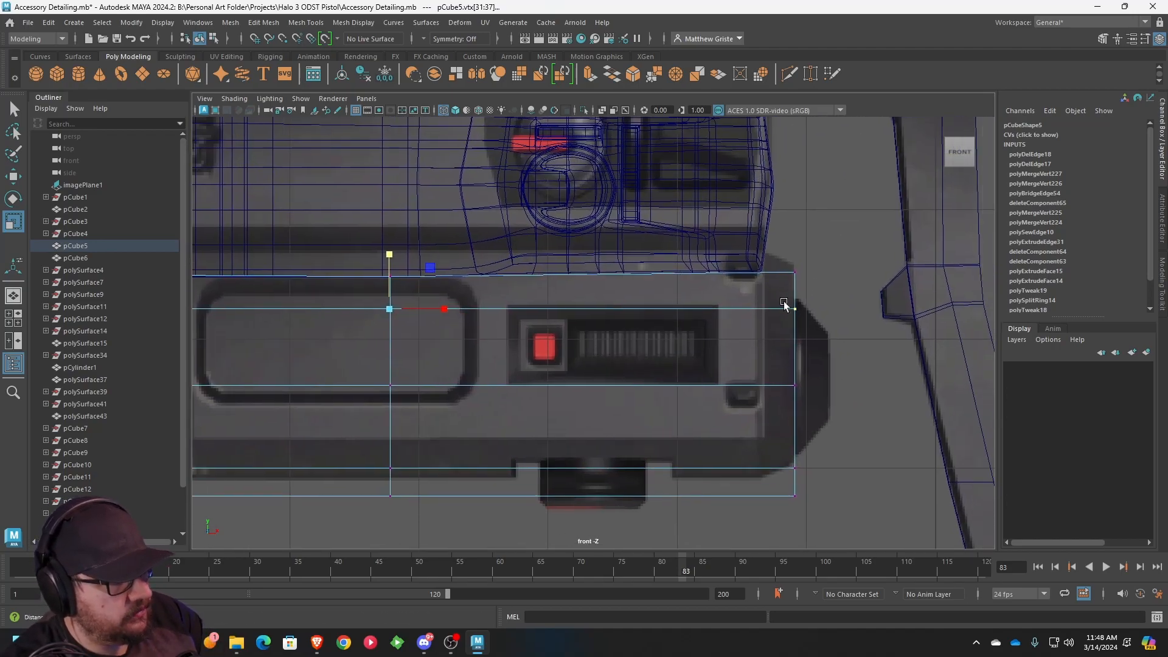
scroll(710, 294, "up", 2)
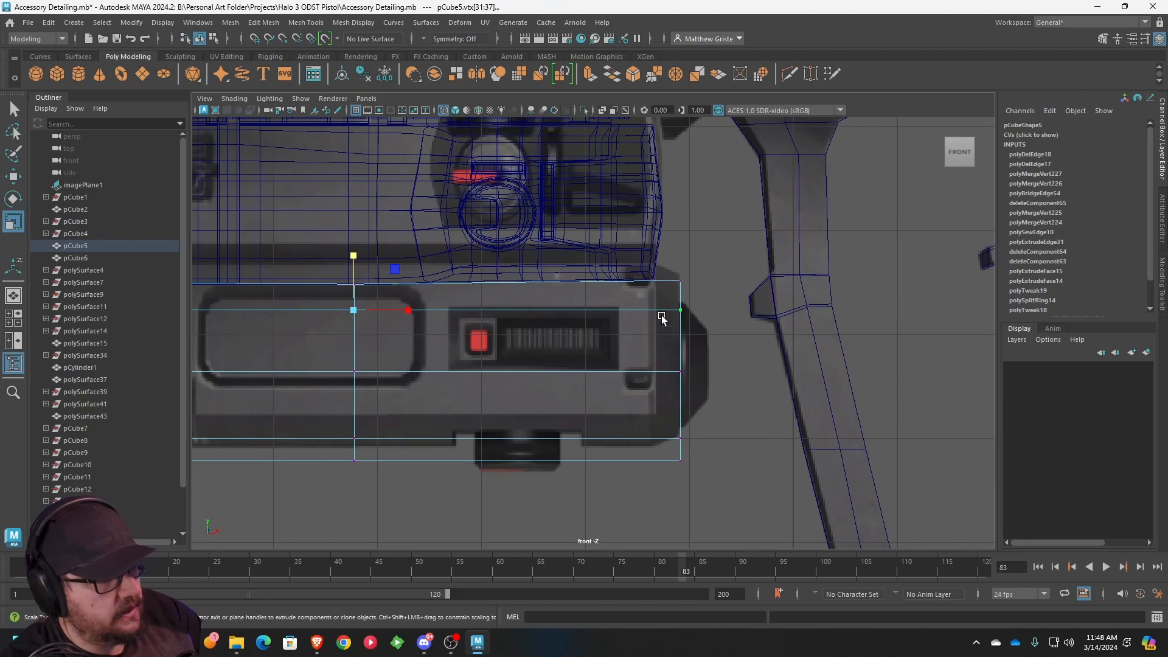
scroll(662, 318, "down", 3)
scroll(687, 286, "up", 2)
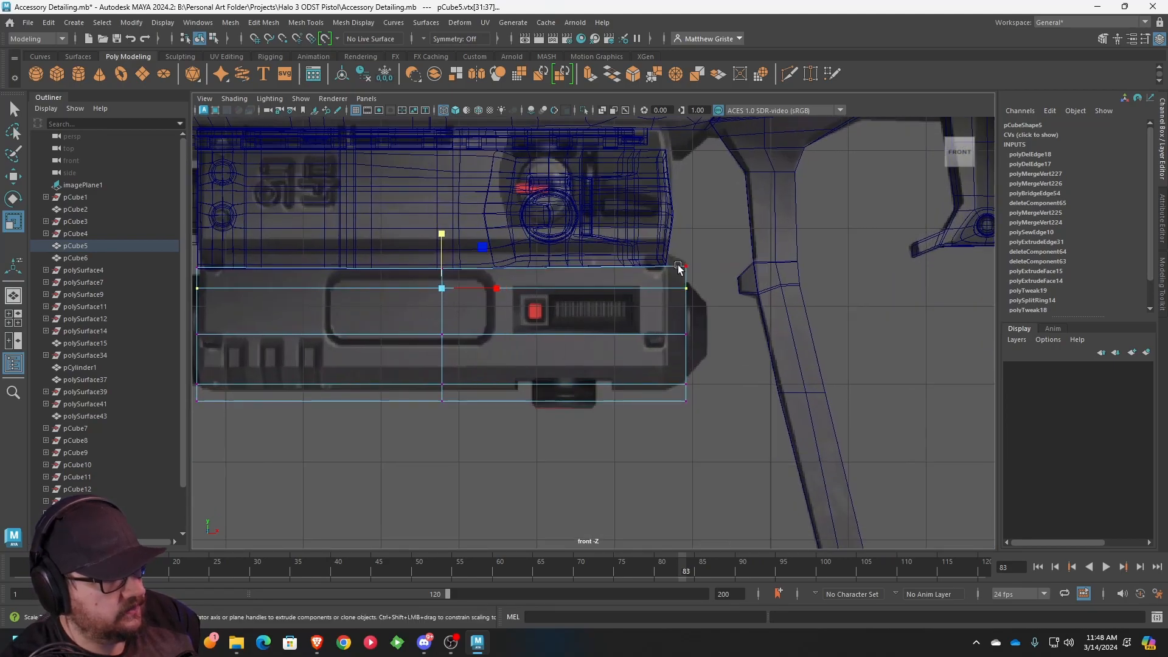
- Extrude the eight faces of the body's grip-side end outward with a local Z translation of 0.252
key("space")
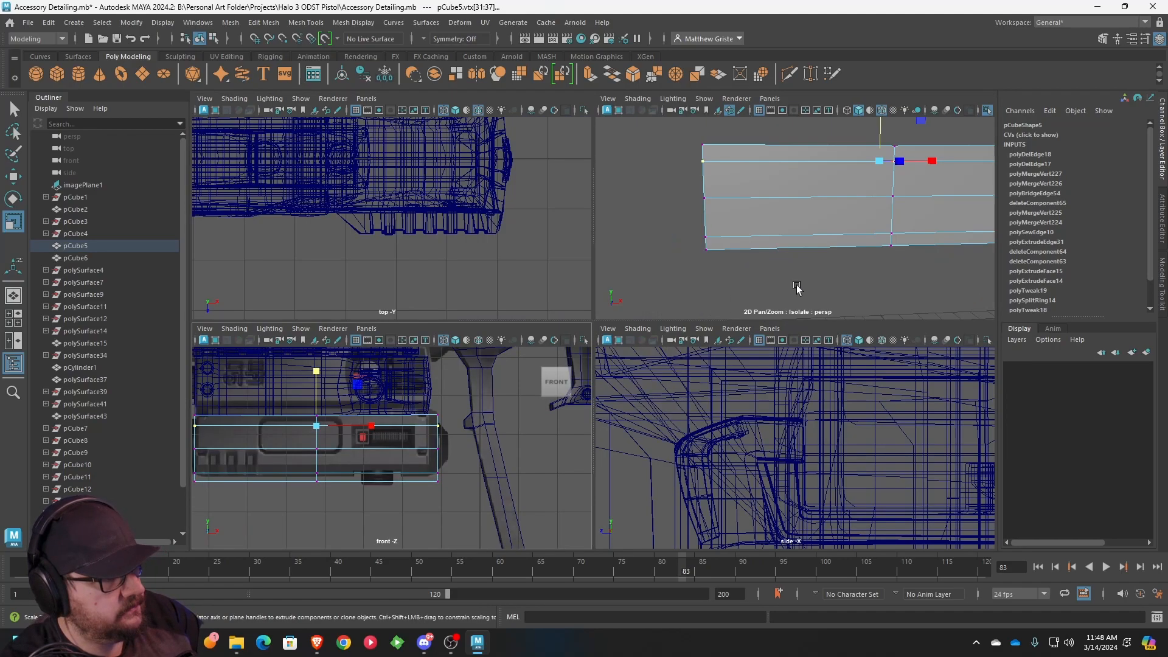
key("space")
scroll(852, 245, "down", 4)
left_click_drag(852, 245, 683, 262, "alt")
scroll(682, 262, "down", 1)
scroll(682, 262, "up", 3)
right_click_drag(649, 264, 647, 309)
left_click(628, 223)
left_click(637, 263, "shift")
left_click(713, 224, "shift")
left_click(717, 245, "shift")
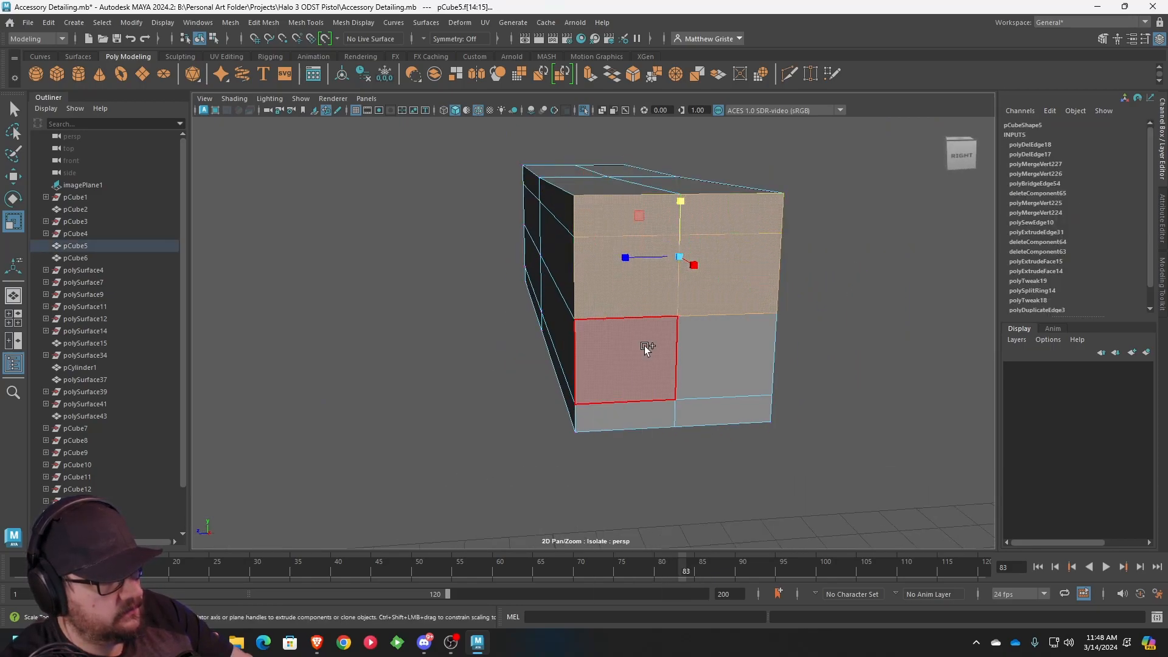
left_click(647, 345, "shift")
left_click(714, 371, "shift")
left_click(730, 411, "shift")
left_click(631, 415, "shift")
left_click(590, 75)
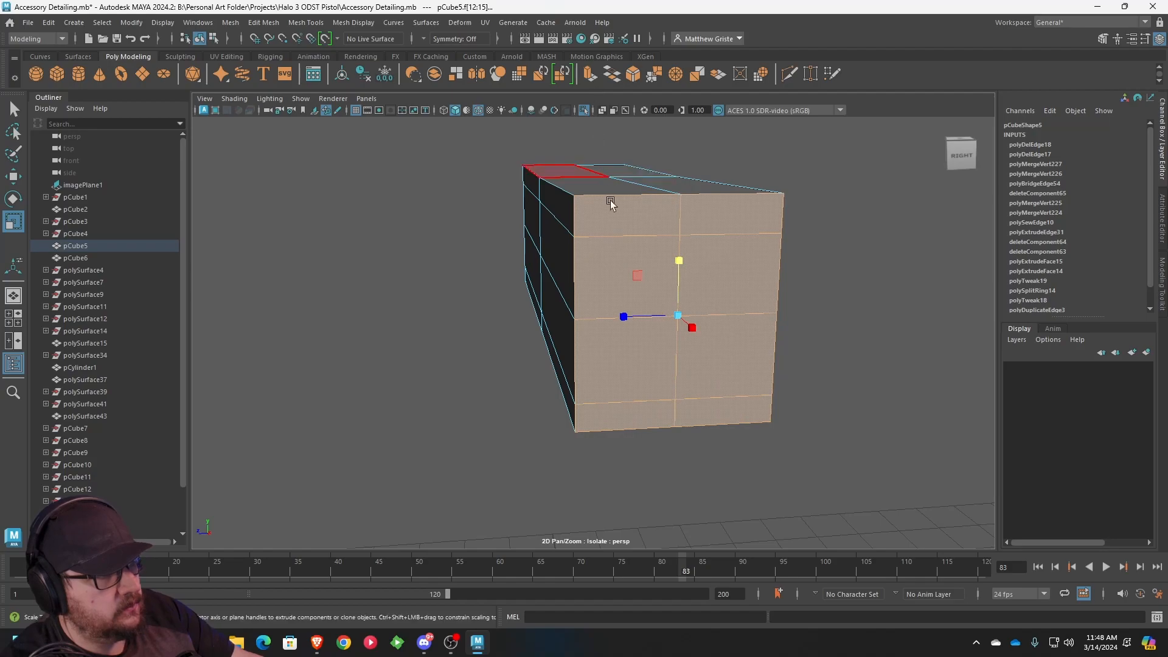
left_click_drag(610, 189, 764, 296, "alt")
middle_click_drag(764, 297, 575, 234, "alt")
left_click_drag(629, 371, 656, 410)
key("space")
key("space")
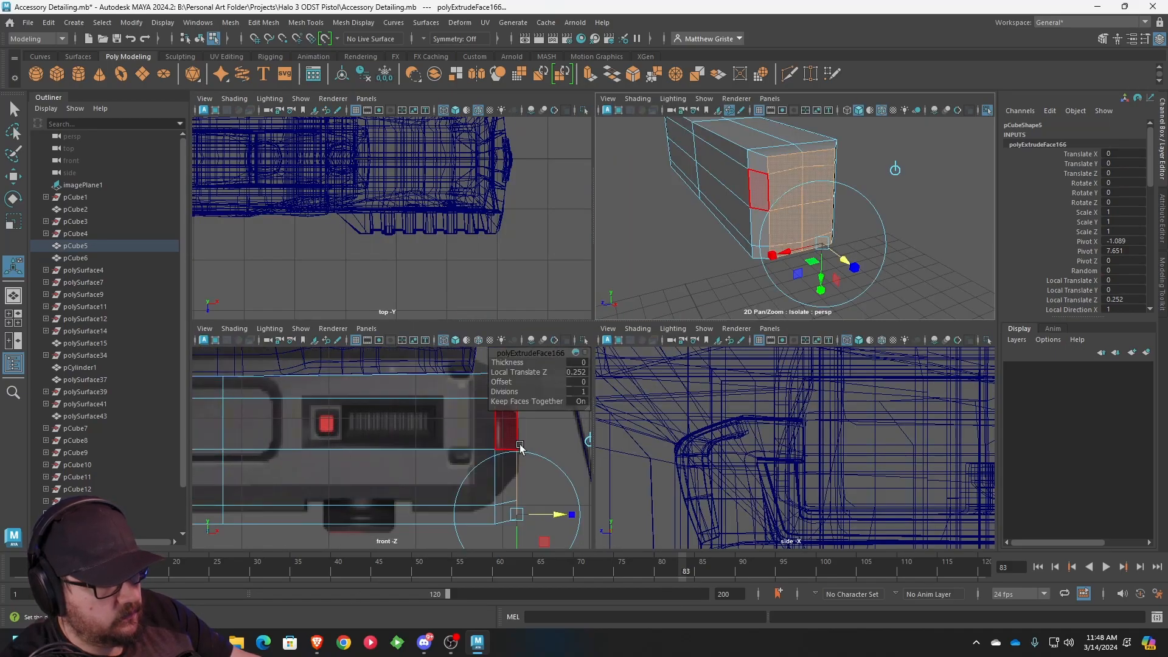
- Shift the extruded end's vertices toward the lens end, and nudge the inner vertex column to match the reference seam
middle_click_drag(416, 430, 356, 430, "alt")
left_click(638, 442)
right_click(642, 369)
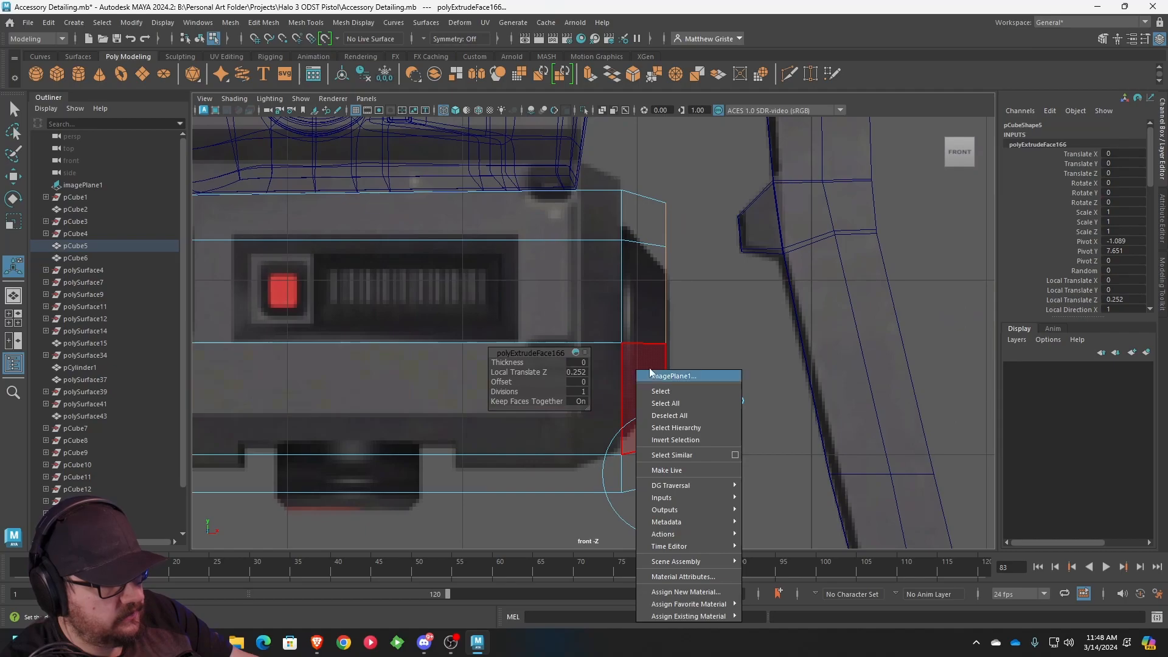
right_click(619, 338)
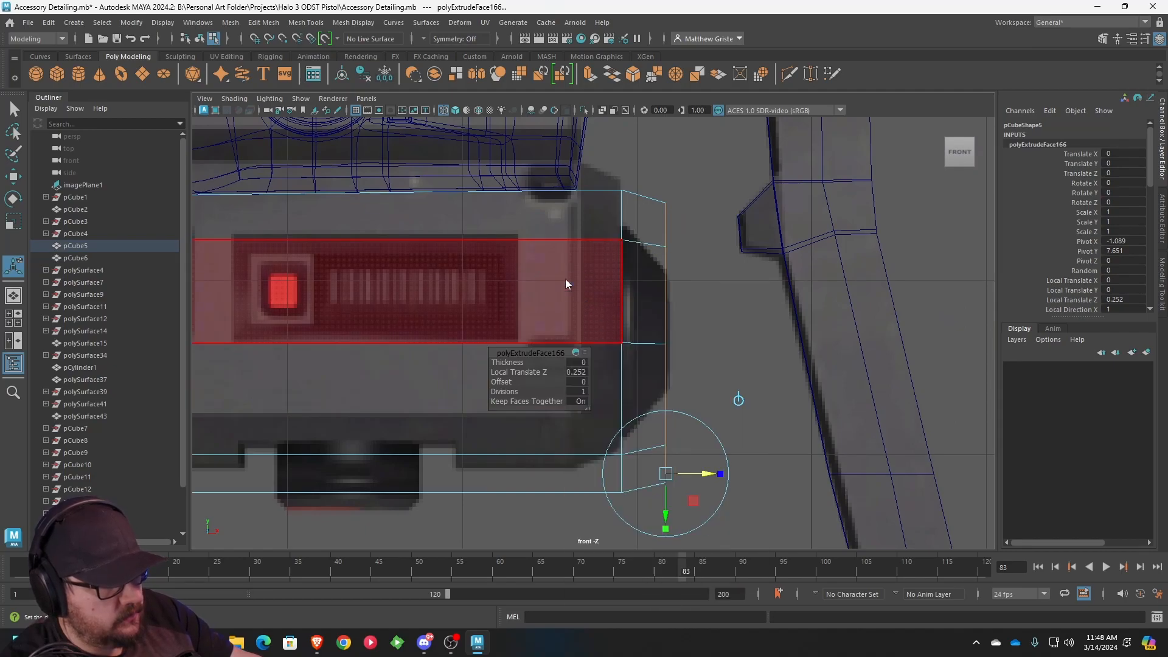
left_click(561, 280)
scroll(673, 430, "down", 3)
left_click_drag(583, 270, 582, 267)
scroll(639, 332, "up", 2)
key("w")
left_click_drag(663, 338, 642, 340)
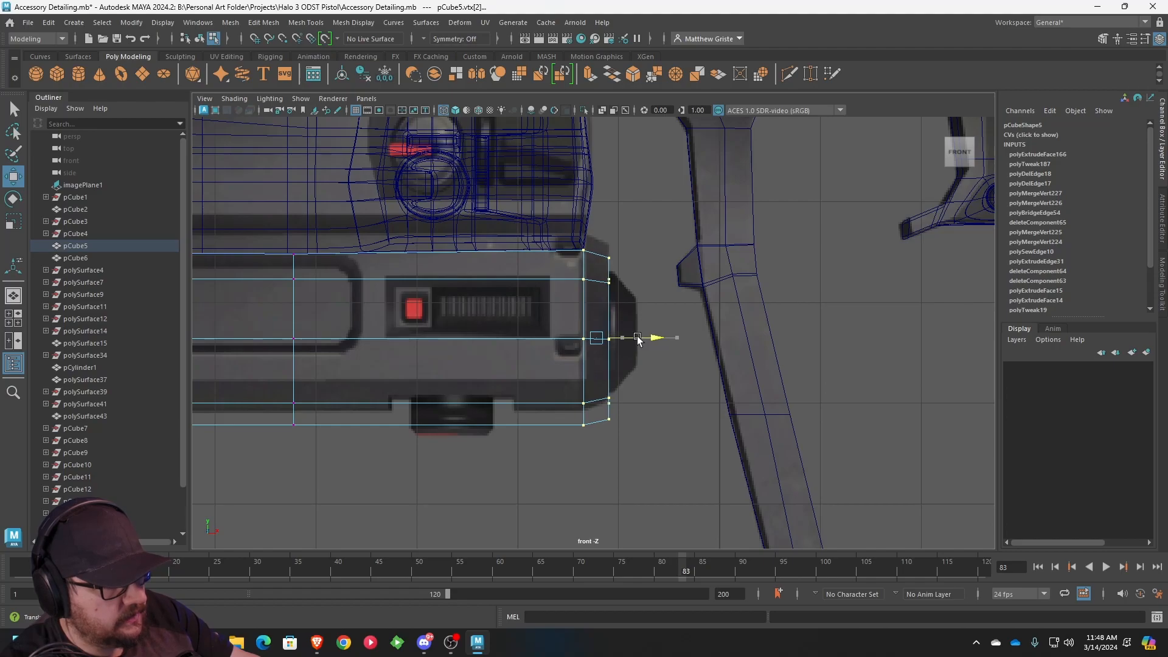
left_click_drag(509, 223, 597, 463)
left_click_drag(632, 340, 636, 341)
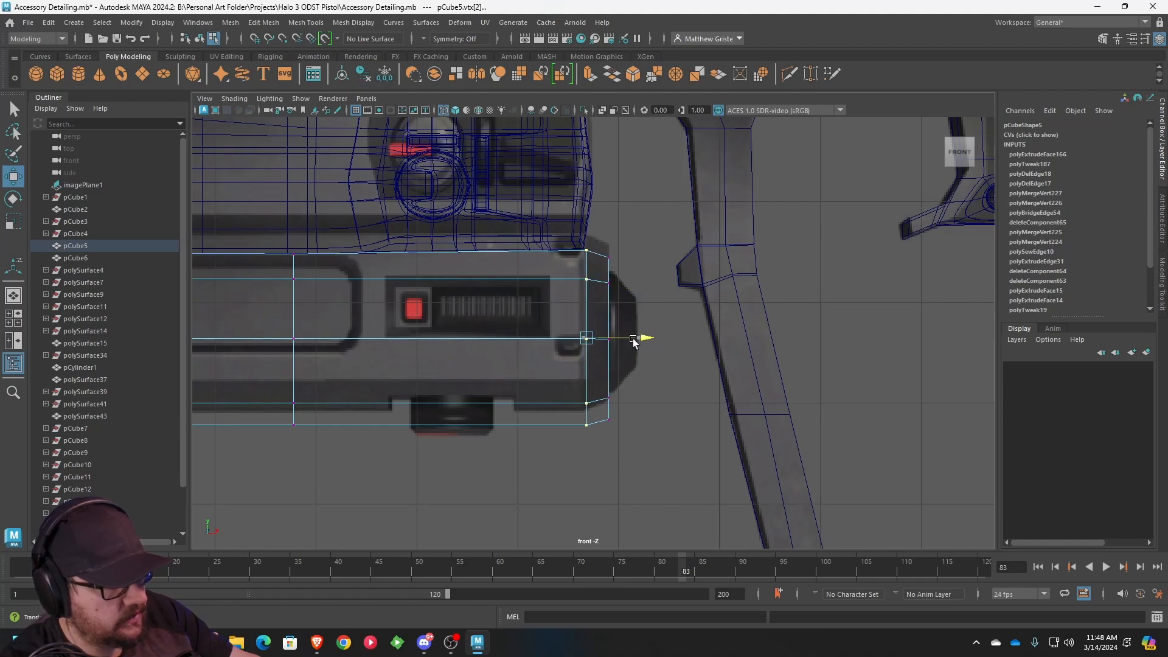
- Insert two vertical edge loops through the body, one on each side of the reference's lower knob, and save the scene
scroll(430, 378, "down", 3)
scroll(633, 365, "up", 3)
scroll(657, 357, "down", 2)
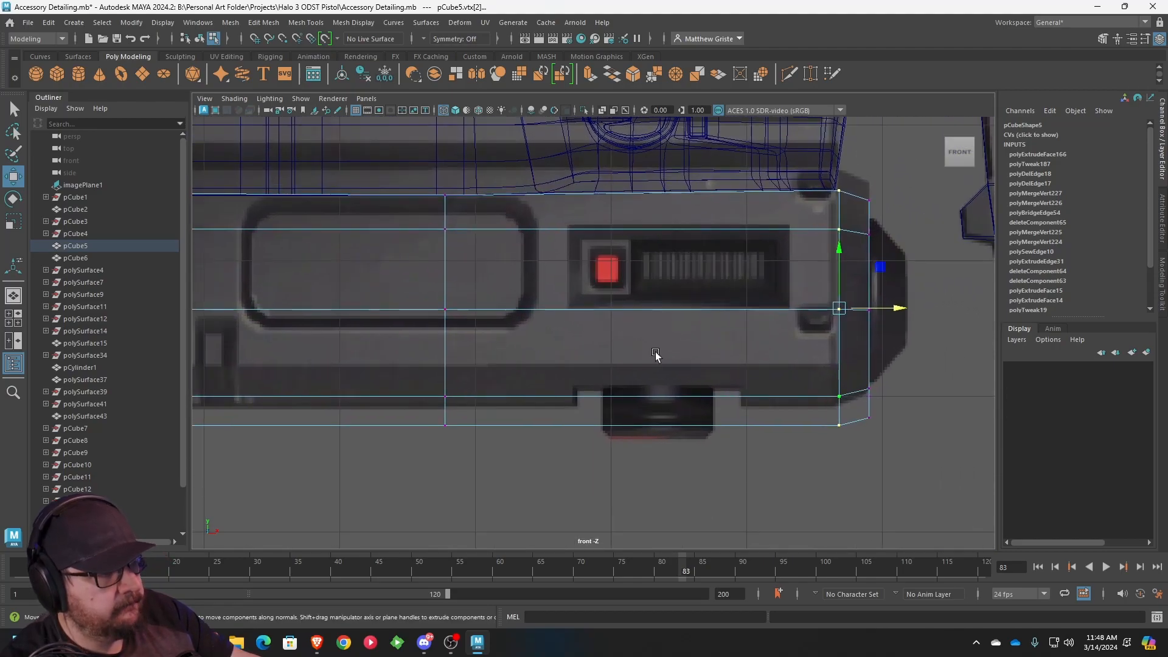
scroll(562, 351, "up", 4)
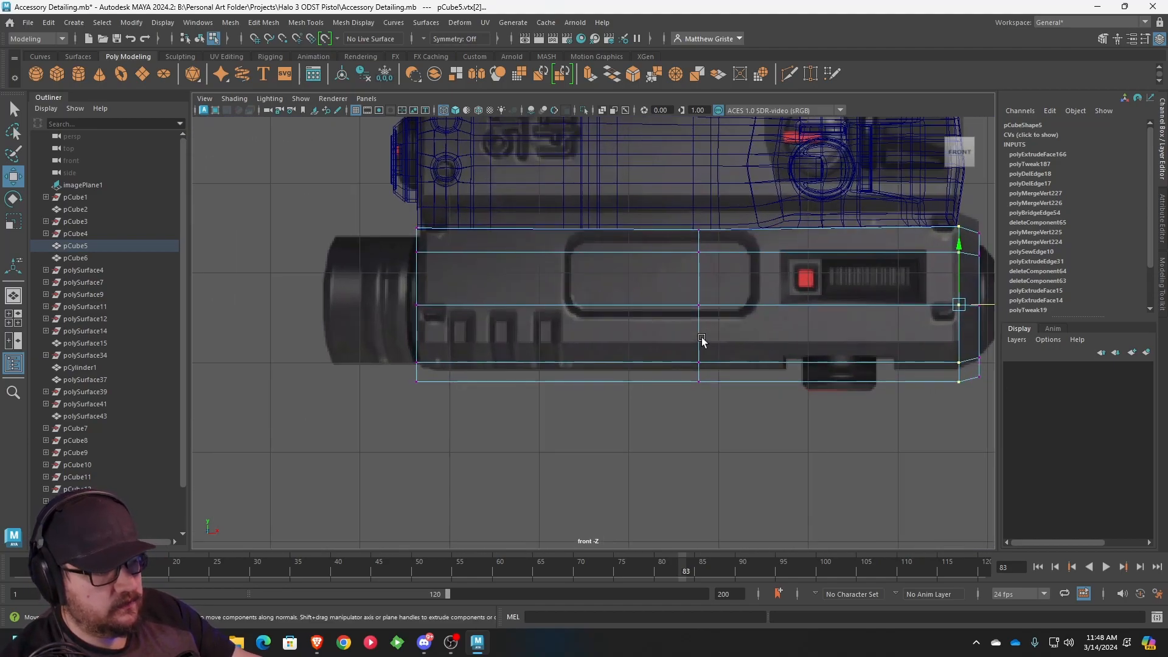
scroll(555, 313, "up", 1)
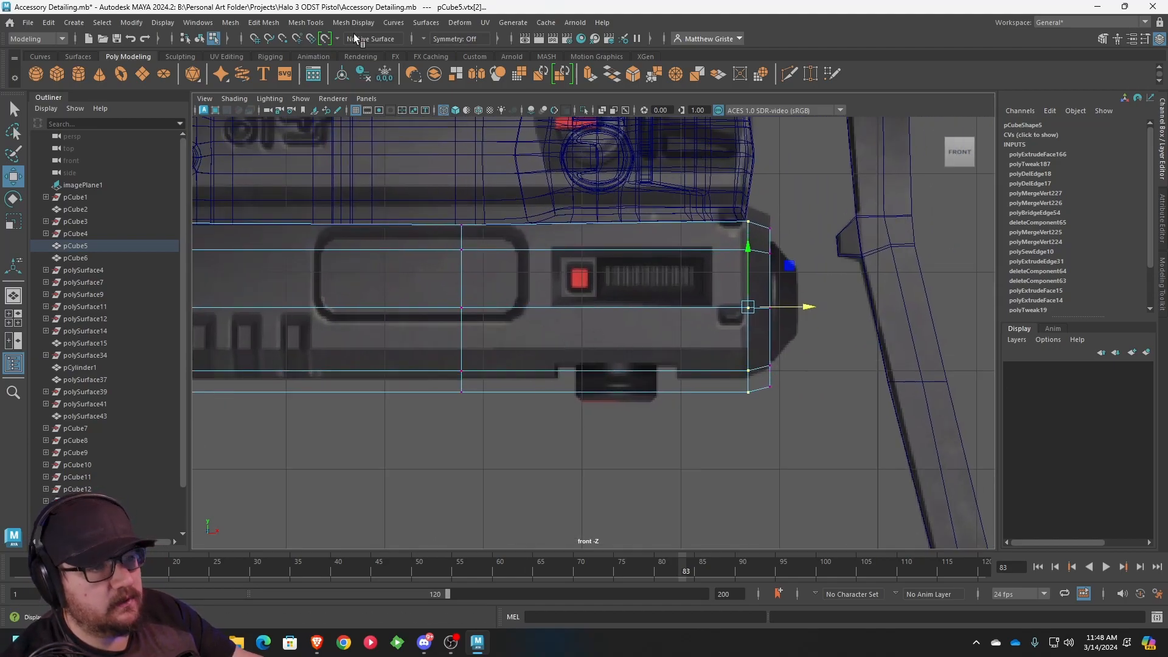
left_click(306, 23)
left_click(341, 115)
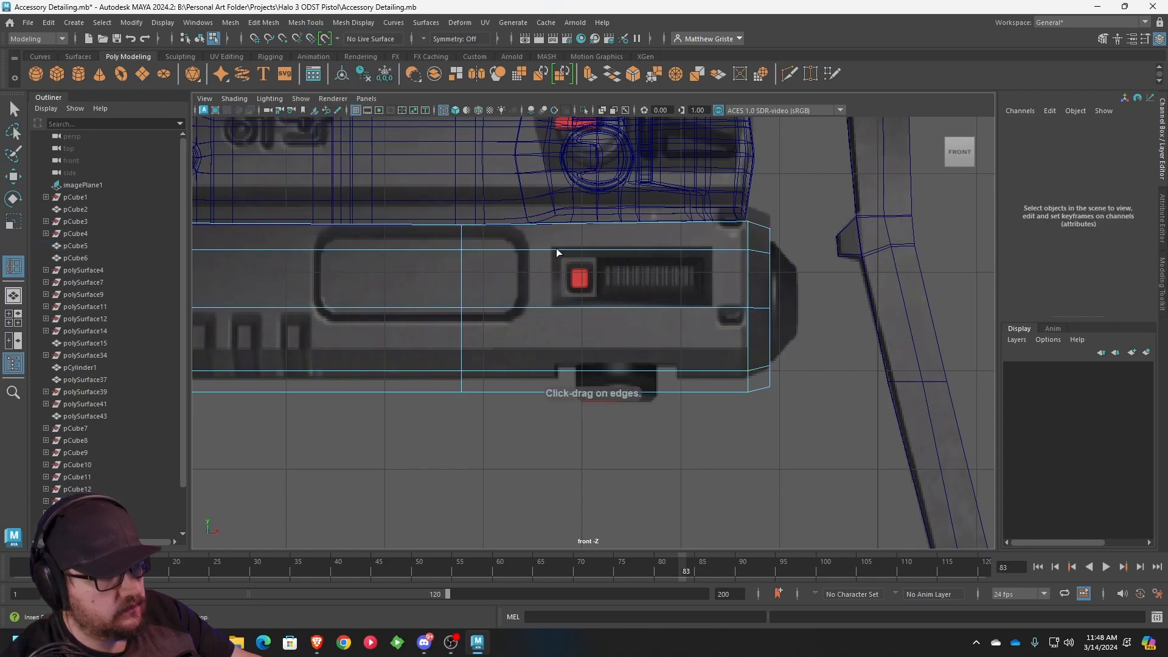
left_click(560, 251)
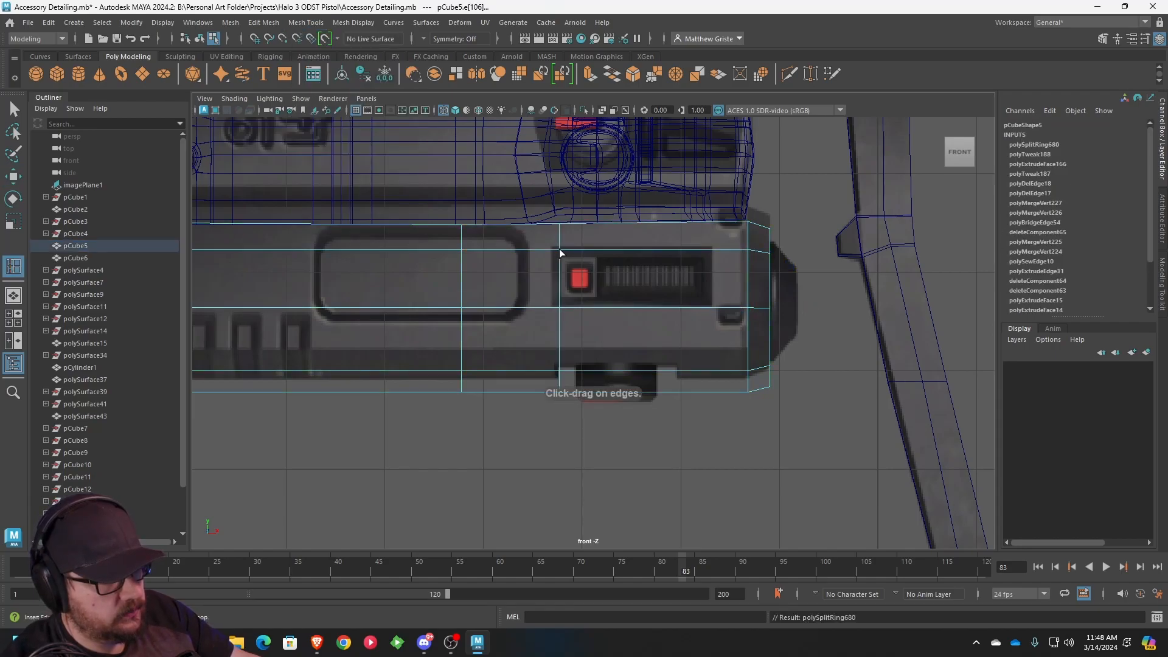
left_click(680, 251)
key("ctrl+s")
- Delete the four faces between the two new loops on the body's underside and lower side strips to open a knob notch
key("space")
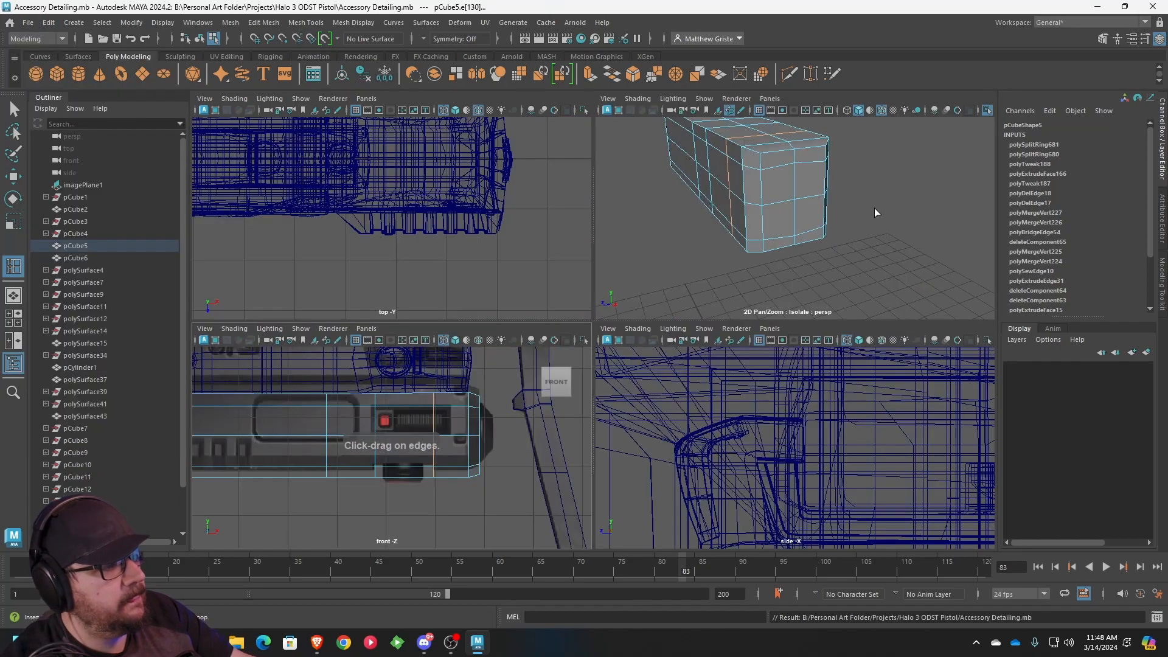
key("space")
left_click_drag(662, 277, 645, 305, "alt")
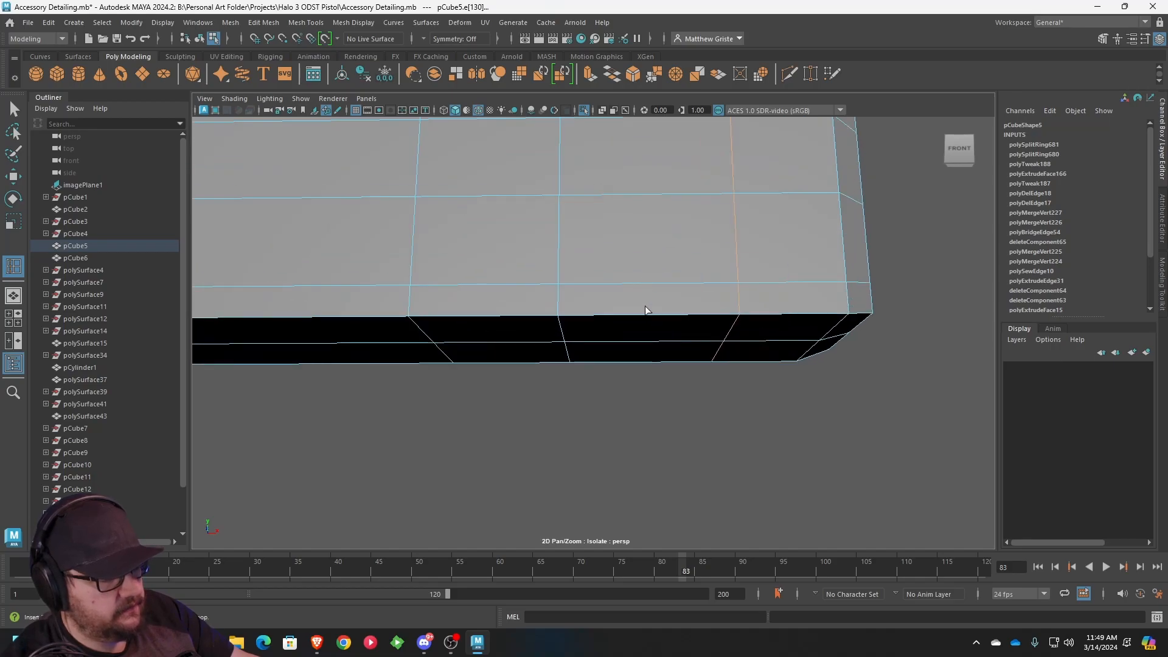
key("q")
right_click_drag(645, 282, 644, 318)
left_click_drag(645, 318, 638, 169, "alt")
left_click(632, 276)
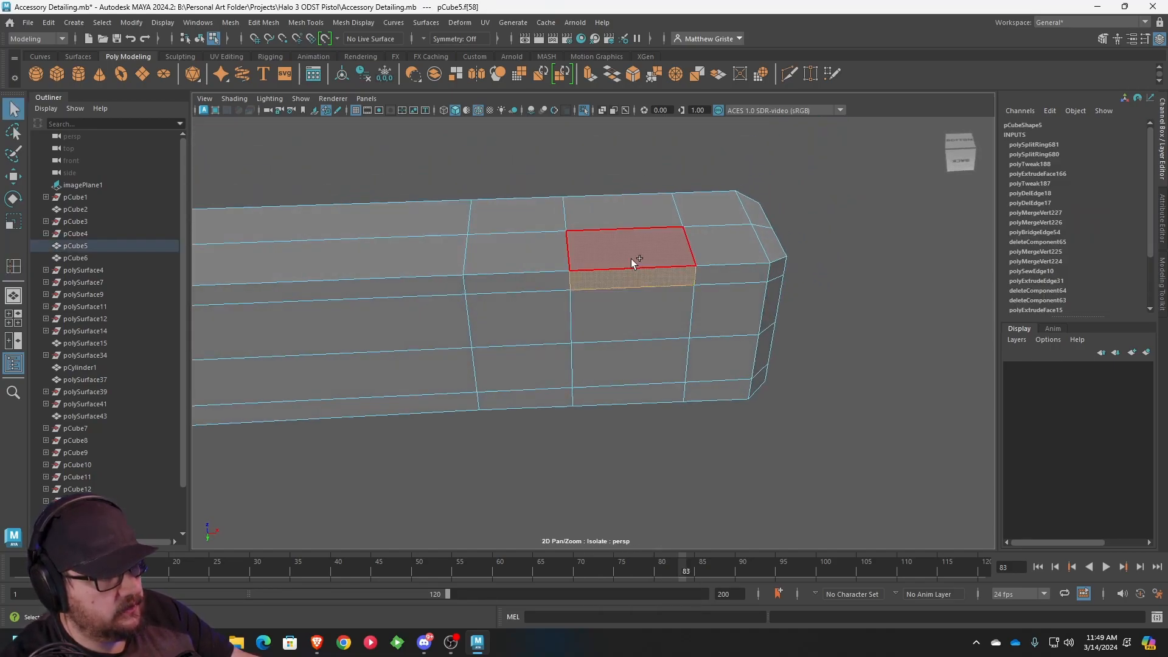
left_click(630, 255, "shift")
left_click(627, 222, "shift")
left_click_drag(627, 245, 625, 333, "alt")
left_click_drag(625, 283, 603, 235, "alt")
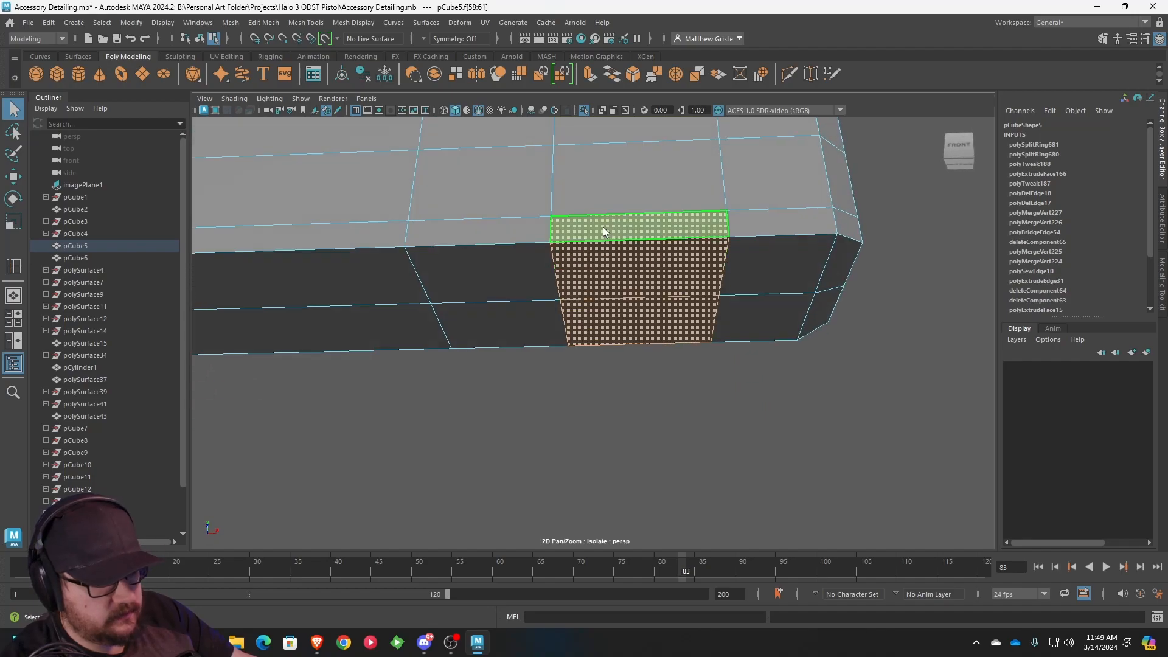
key("Delete")
key("space")
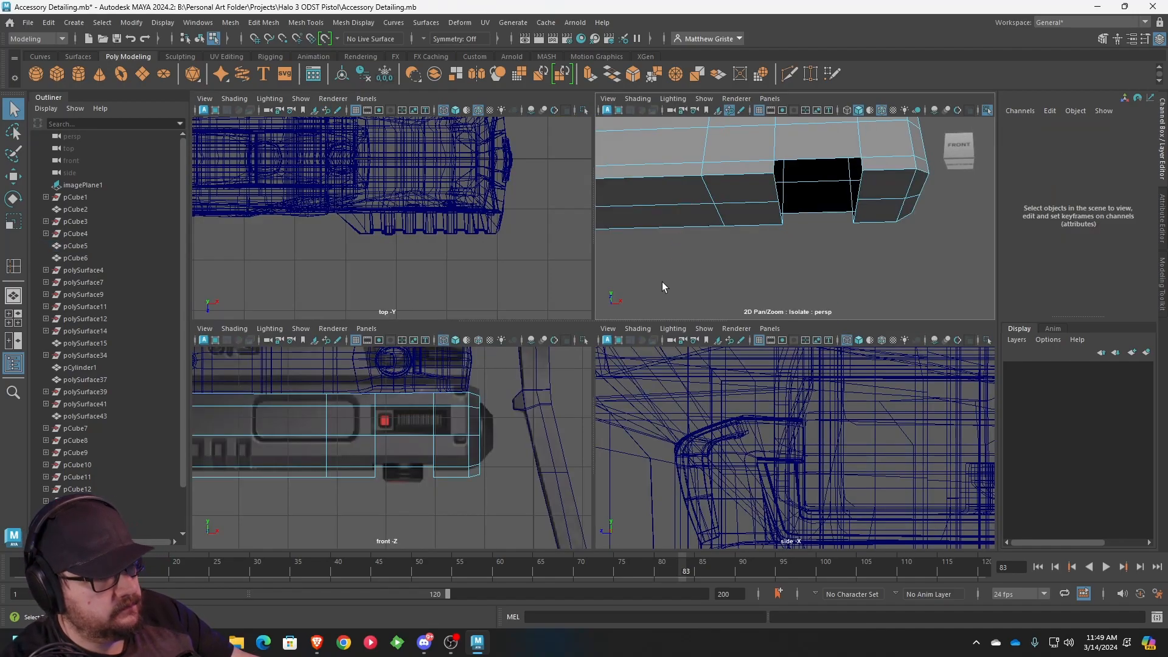
key("space")
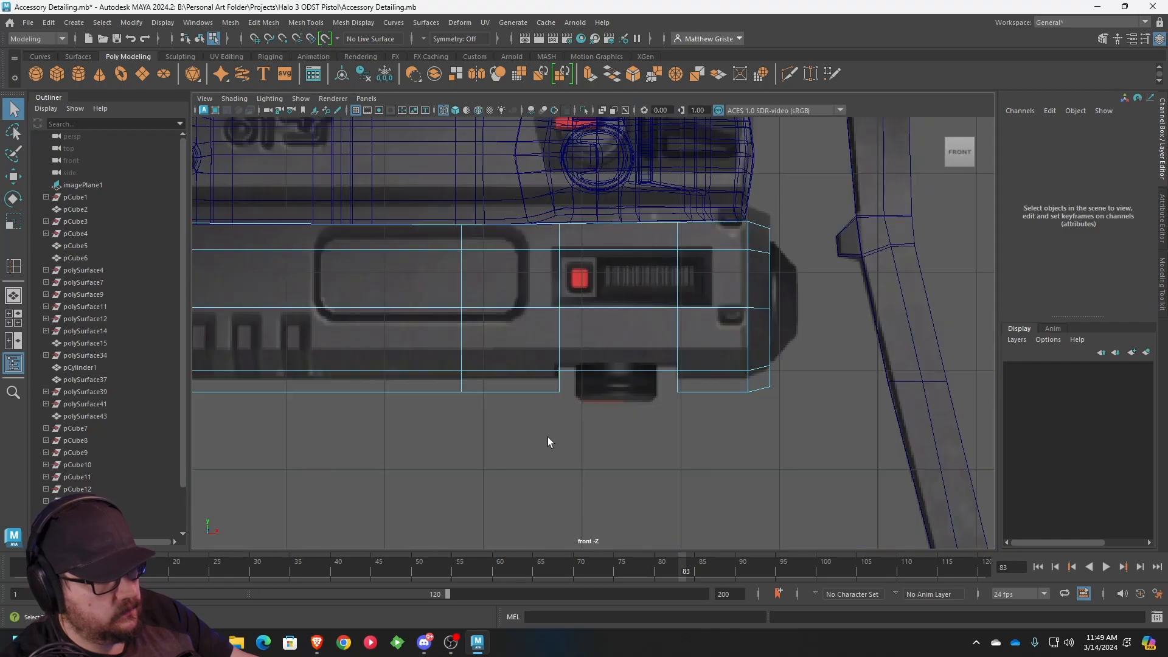
- Bridge the two long lower edges of the knob notch to close its floor between the side walls
key("space")
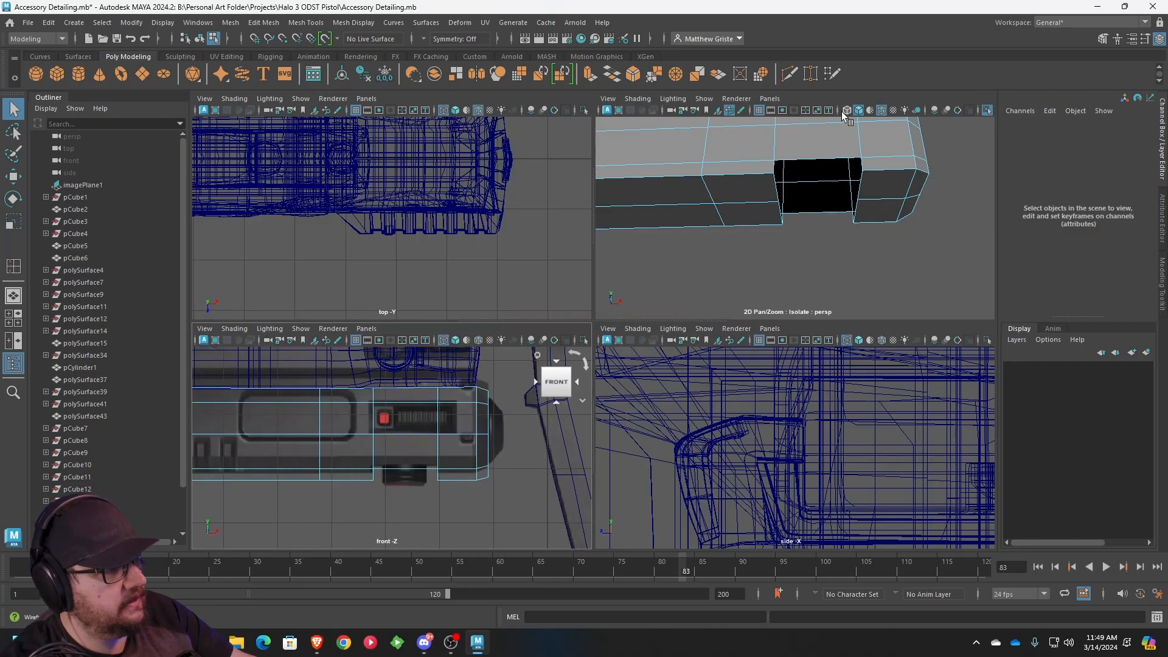
key("space")
left_click_drag(760, 174, 646, 259, "alt")
right_click_drag(646, 259, 647, 213)
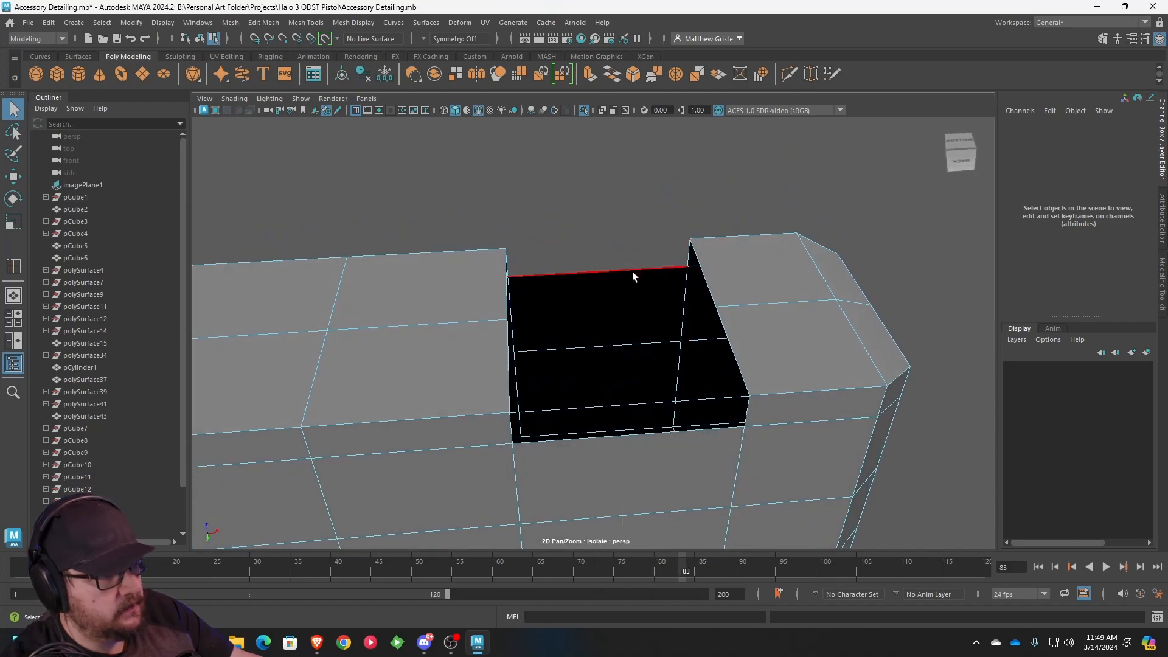
left_click(629, 268)
right_click_drag(833, 313, 813, 323, "shift")
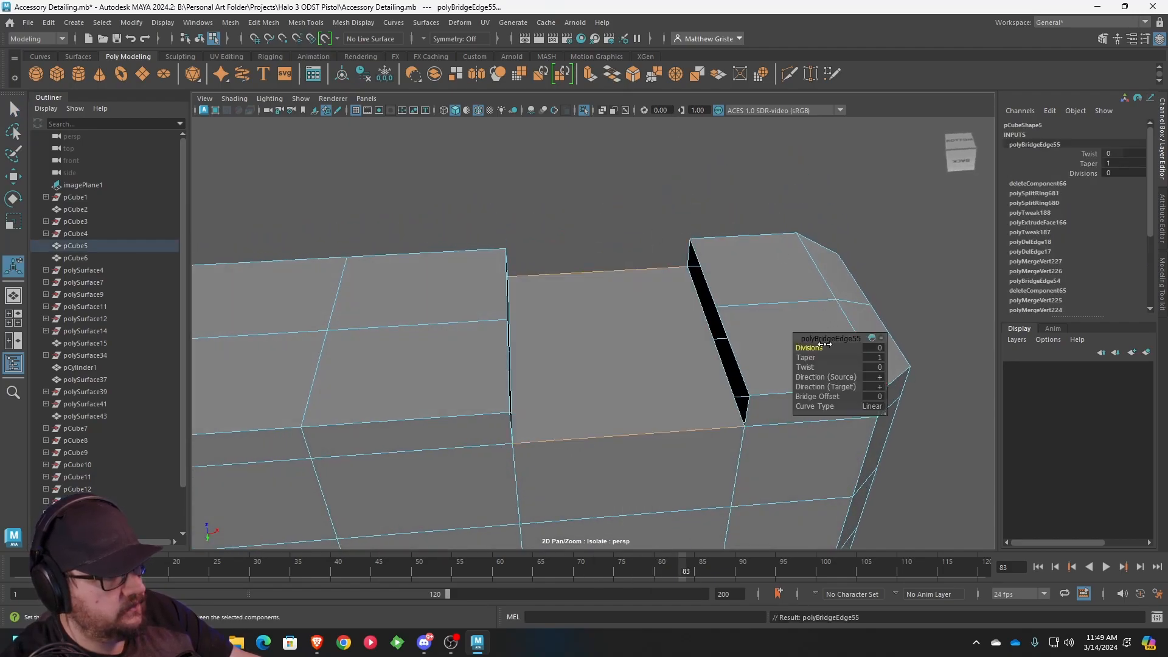
- Bridge the remaining open edges at both ends of the knob notch to build its end walls
left_click_drag(763, 312, 758, 317, "alt")
left_click(722, 323)
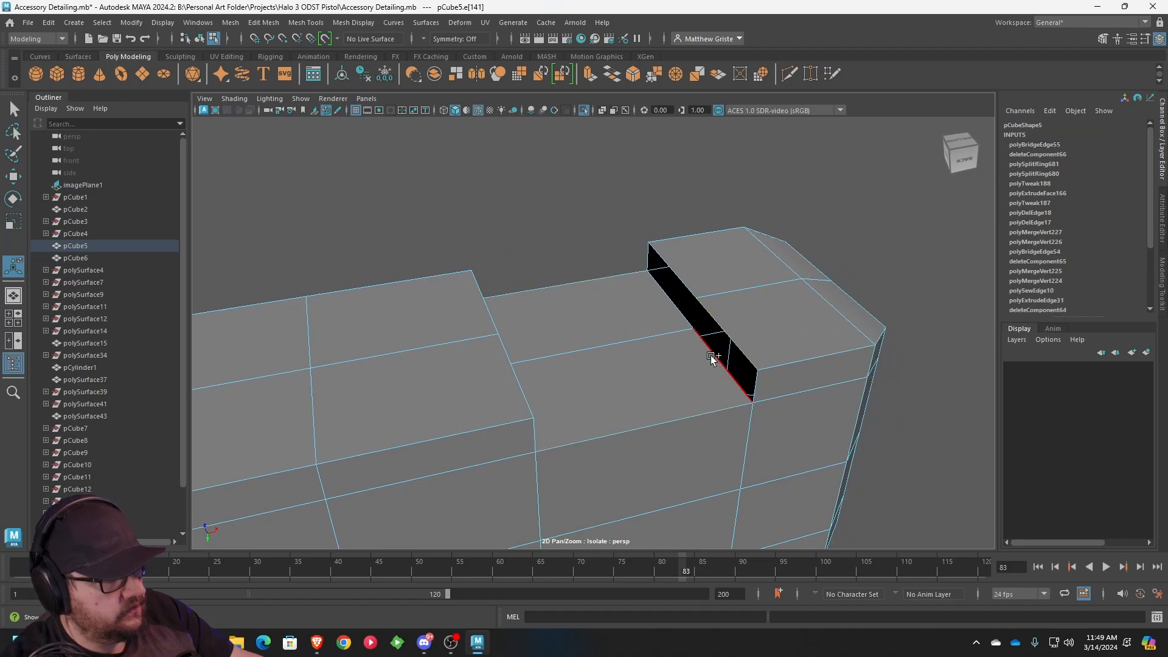
key("g")
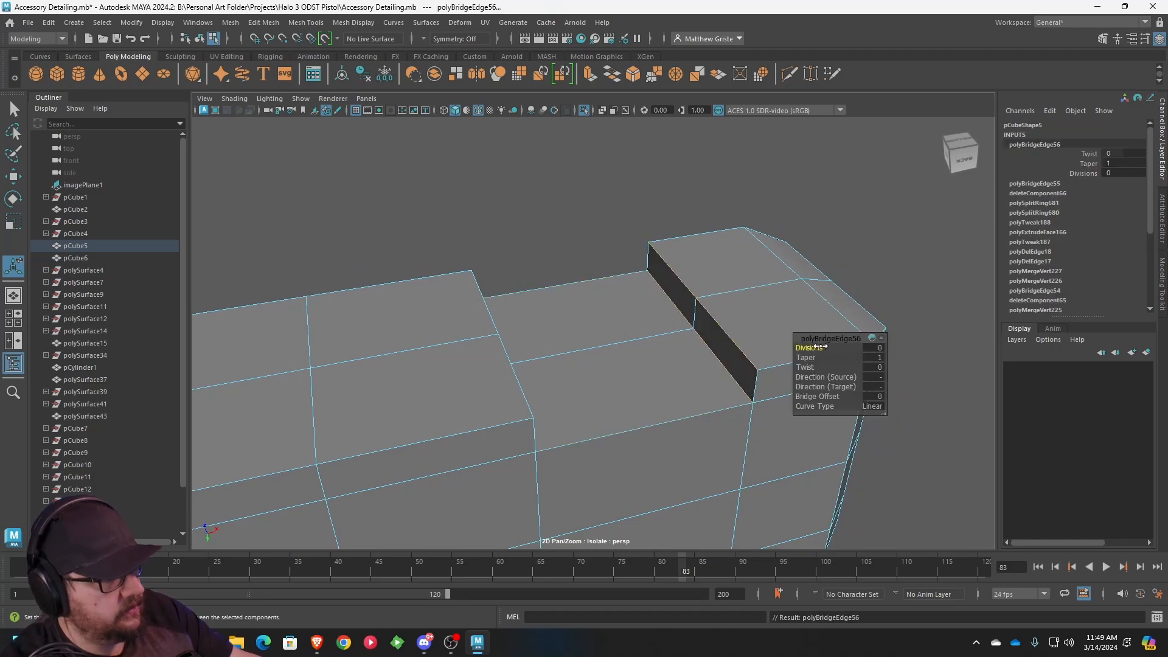
left_click_drag(814, 345, 594, 300, "alt")
left_click(599, 303)
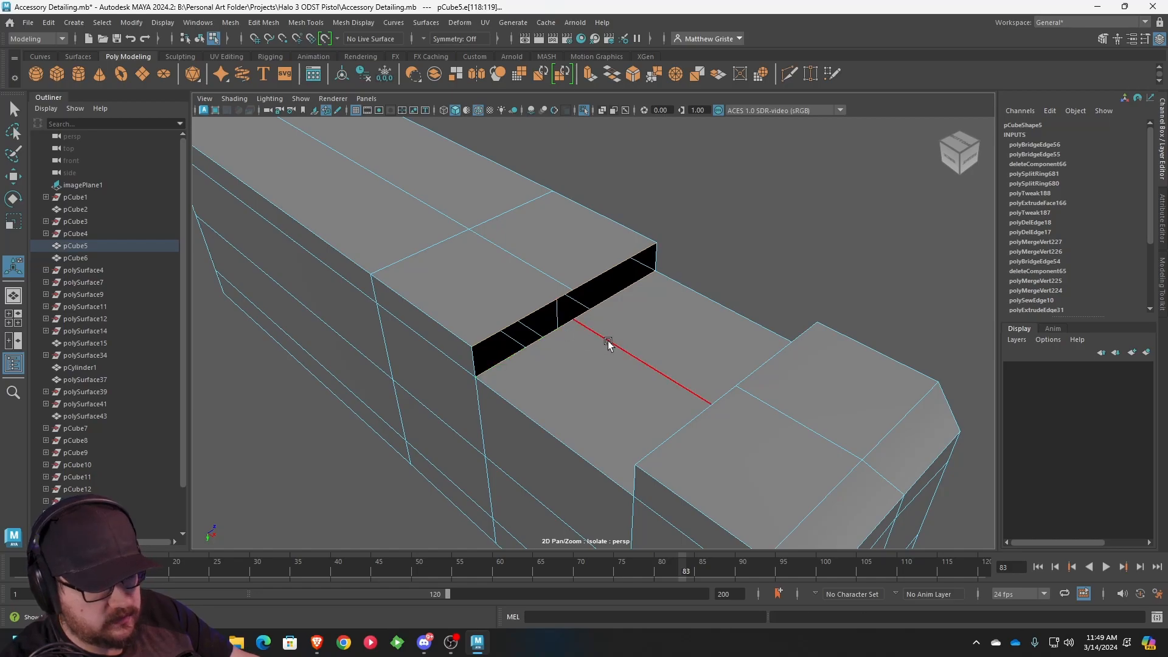
key("g")
scroll(612, 301, "up", 2)
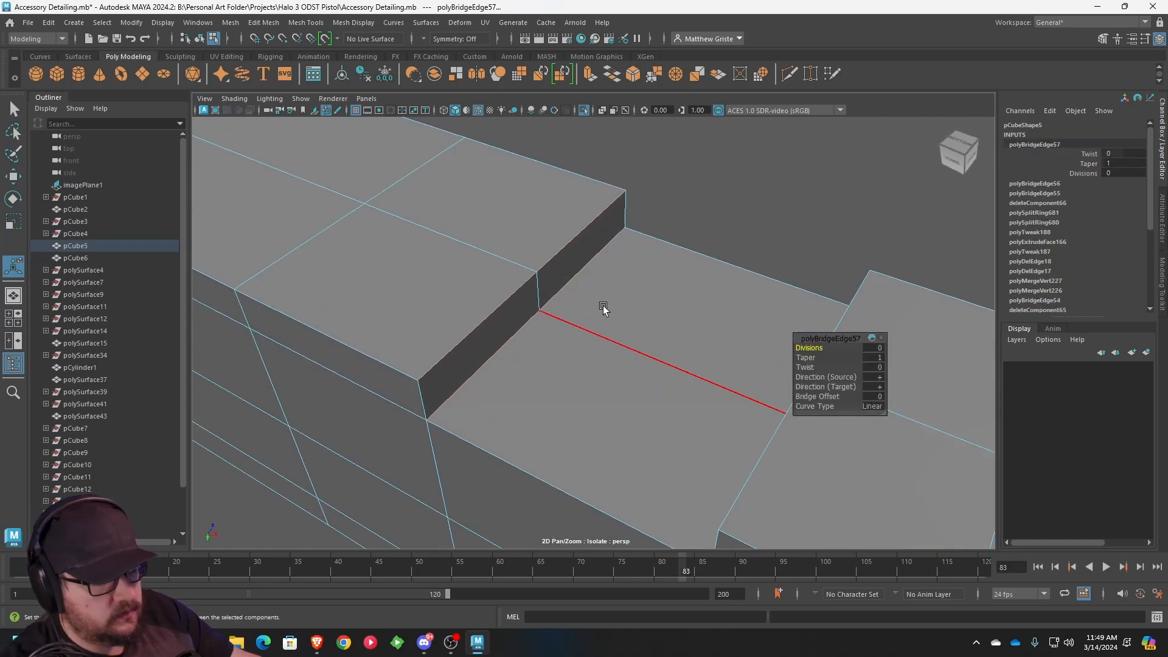
- Preview the body smoothed and try moving the two notch floor faces
key("3")
scroll(601, 307, "down", 2)
left_click_drag(600, 312, 622, 279, "alt")
right_click_drag(623, 280, 623, 316)
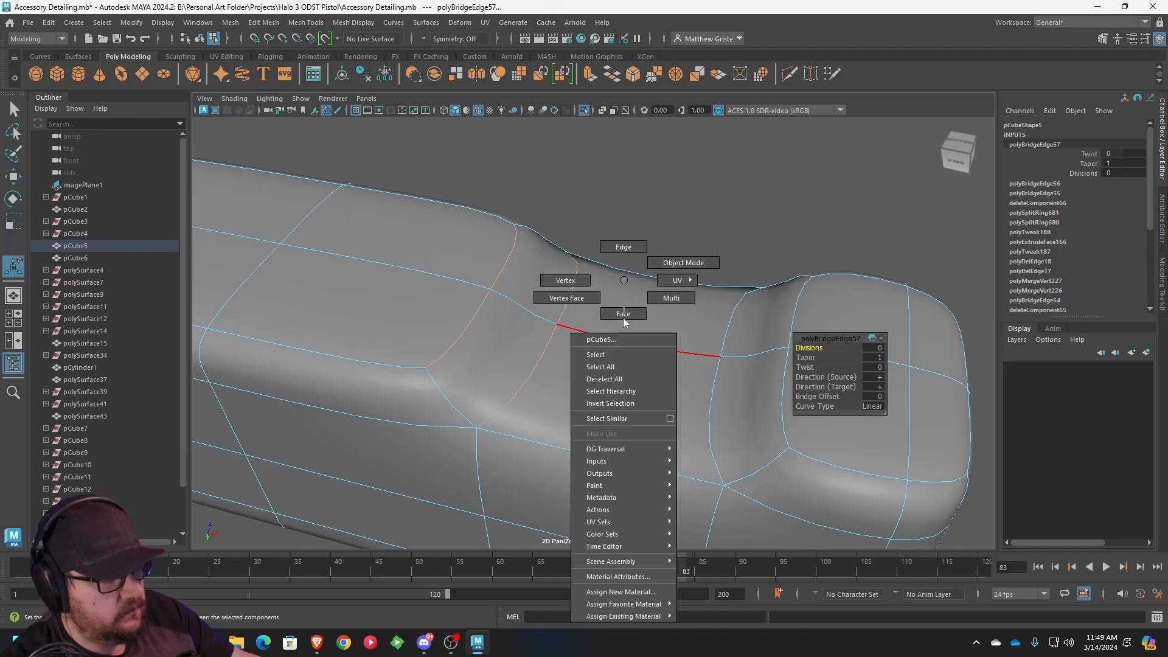
left_click(612, 323)
left_click(604, 360, "shift")
key("w")
left_click_drag(638, 345, 643, 354)
key("ctrl+z")
key("1")
- Turn off isolation and view the lower body in context with the whole pistol and the reference
scroll(602, 312, "down", 3)
left_click_drag(601, 313, 593, 462, "alt")
left_click(300, 98)
mouse_move(417, 123)
left_click(471, 121)
left_click_drag(485, 200, 591, 213, "alt")
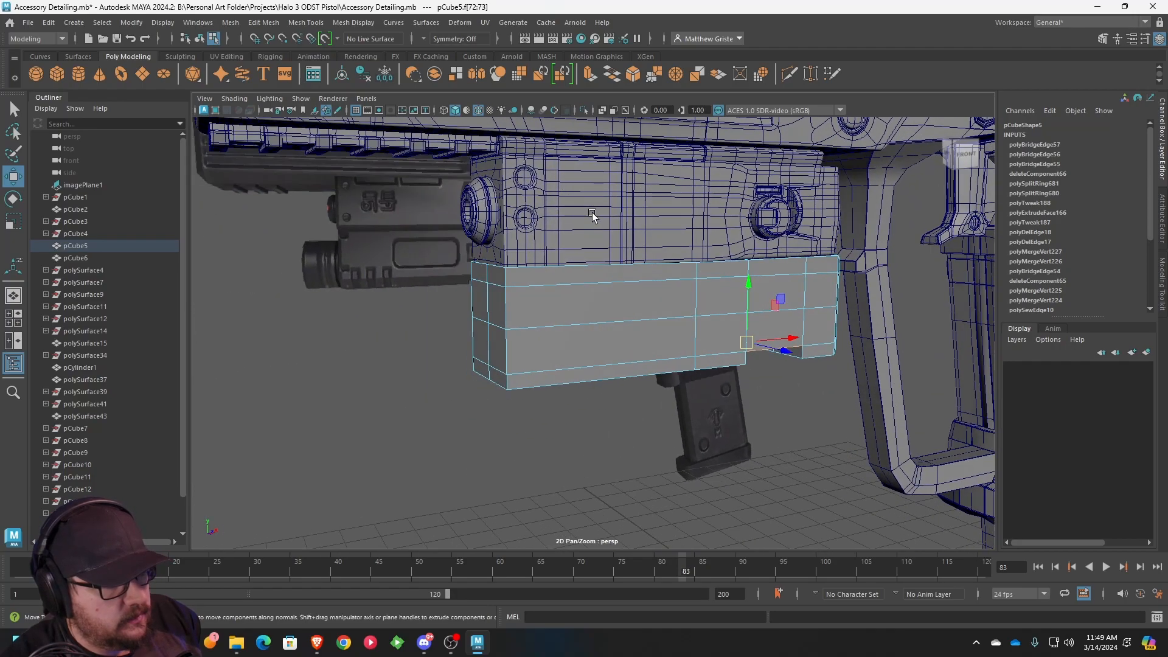
scroll(365, 230, "down", 5)
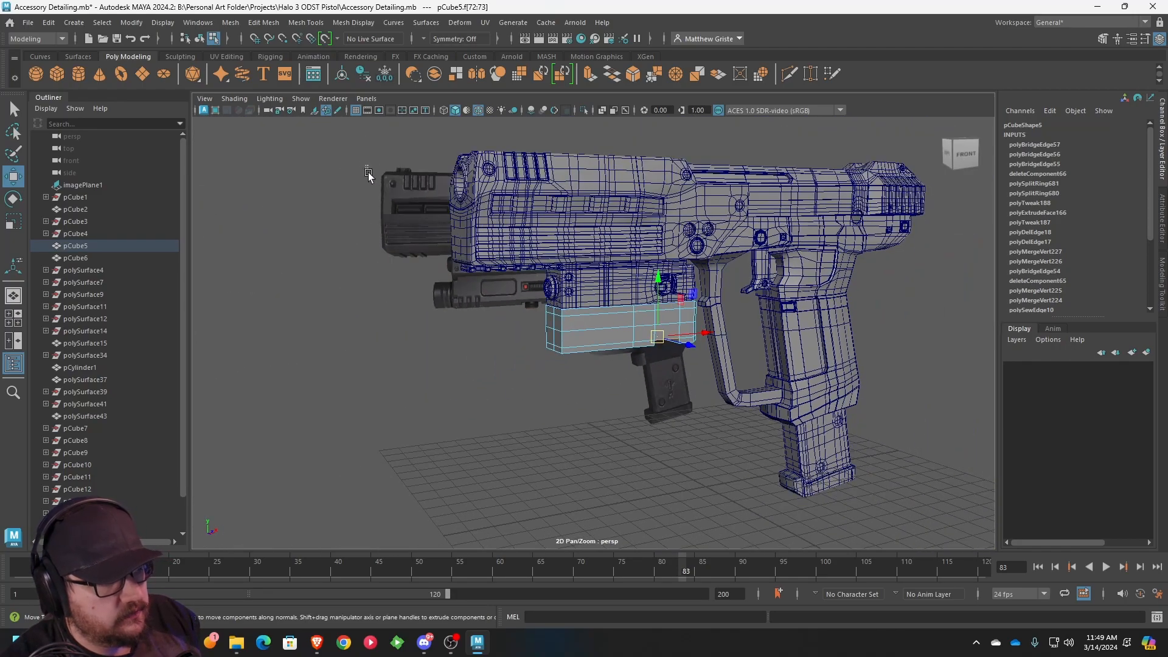
- Select the lower attachment body together with the reference image plane and isolate both in the perspective view
left_click(301, 98)
mouse_move(332, 121)
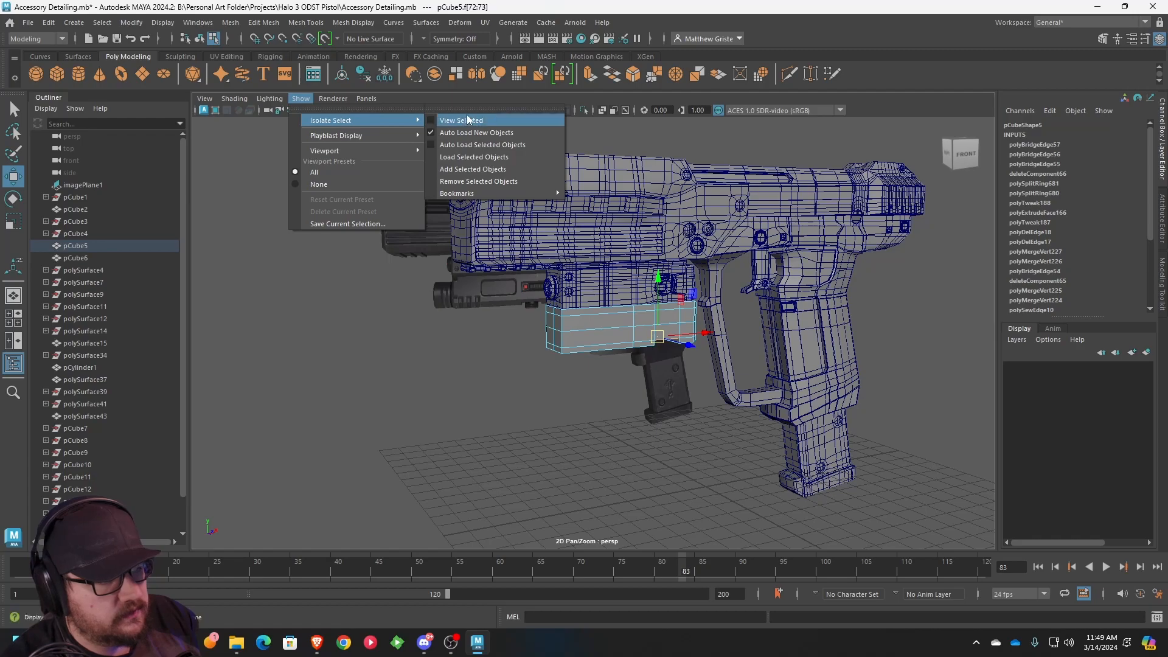
left_click(472, 121)
scroll(669, 238, "up", 3)
key("ctrl+1")
right_click_drag(647, 281, 692, 272)
right_click_drag(625, 319, 688, 248)
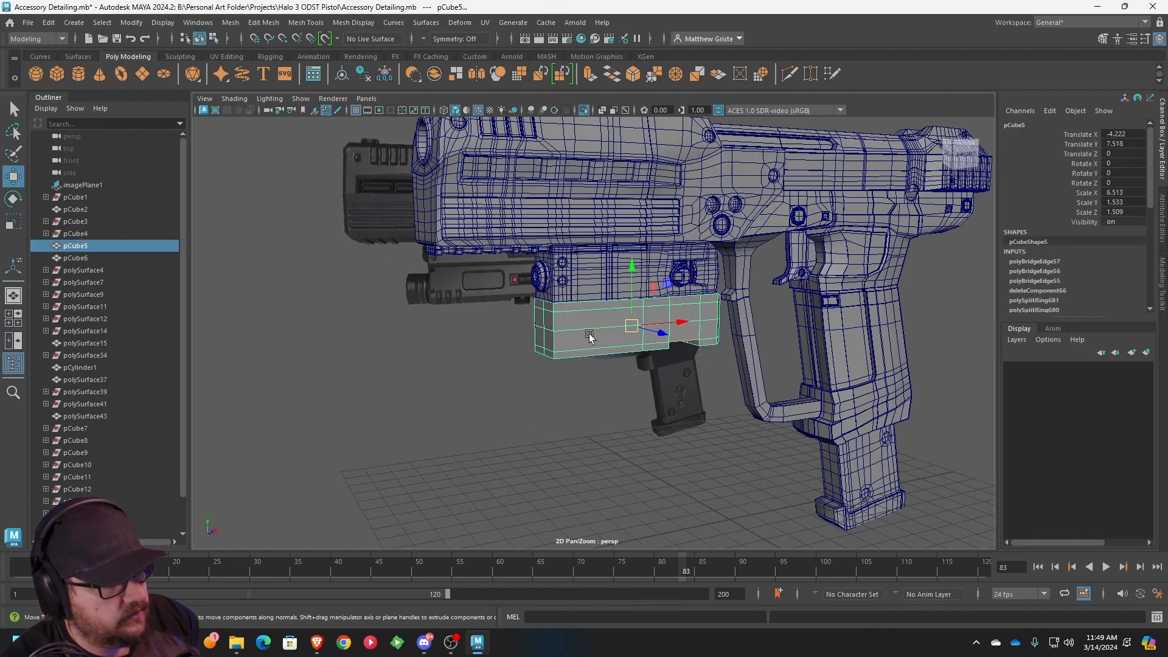
left_click(441, 292, "shift")
left_click(300, 98)
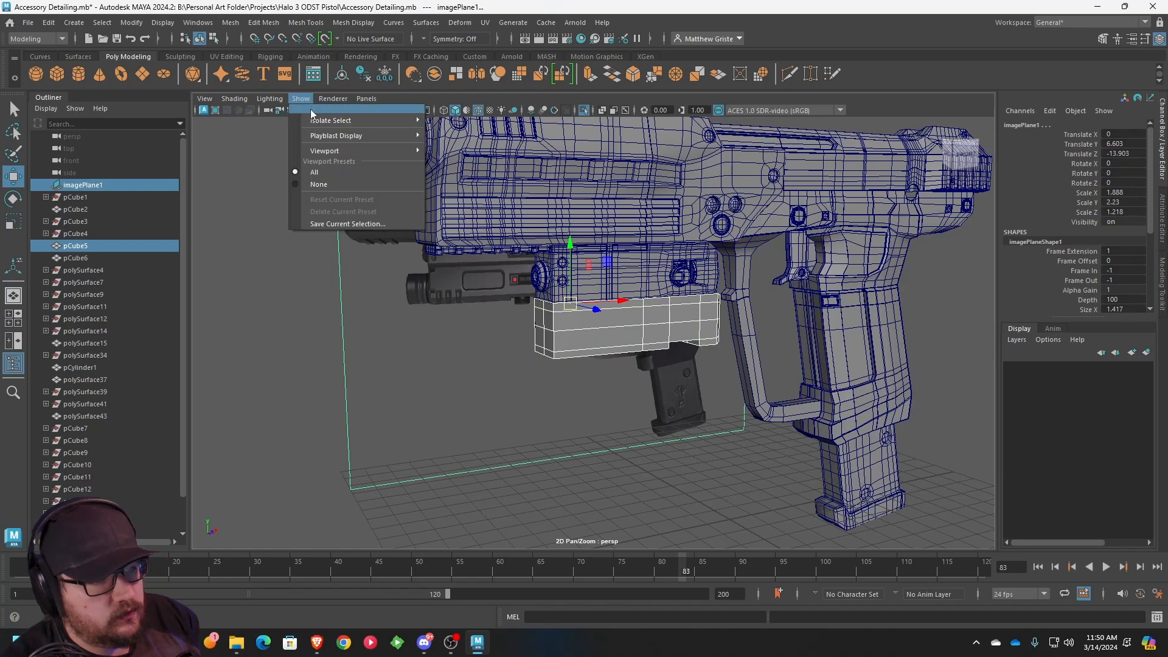
left_click(430, 124)
left_click_drag(550, 229, 517, 251, "alt")
- Insert six vertical edge loops near the body's lens end, aligned in the front view with the sides of the reference's three slots
key("space")
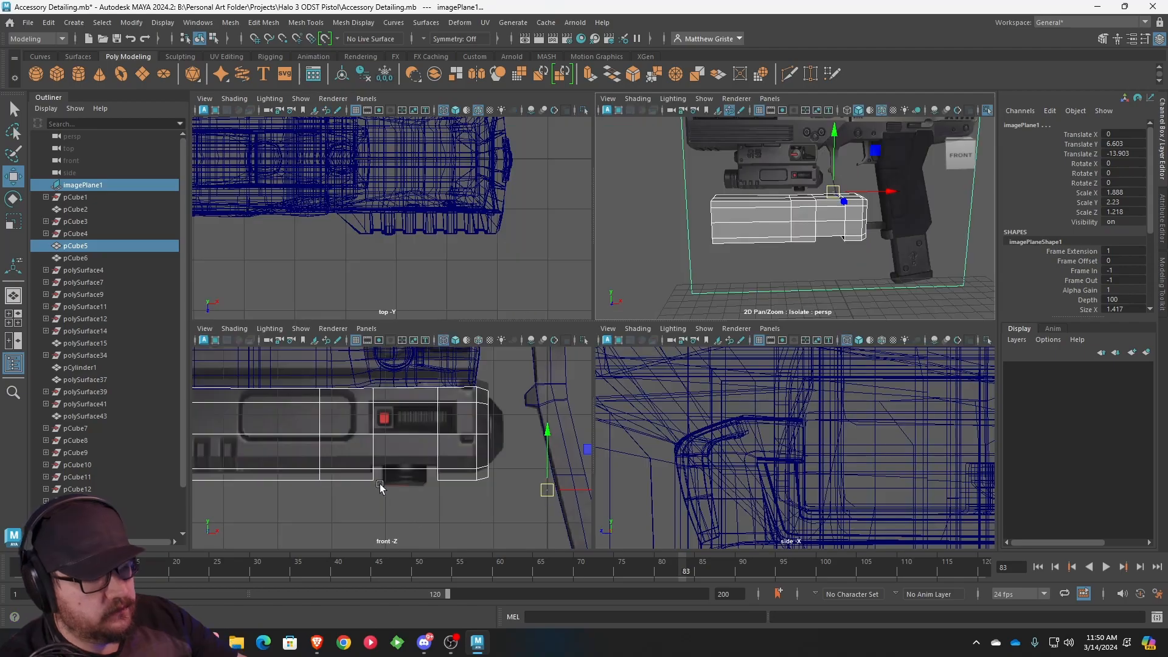
key("space")
scroll(365, 438, "up", 5)
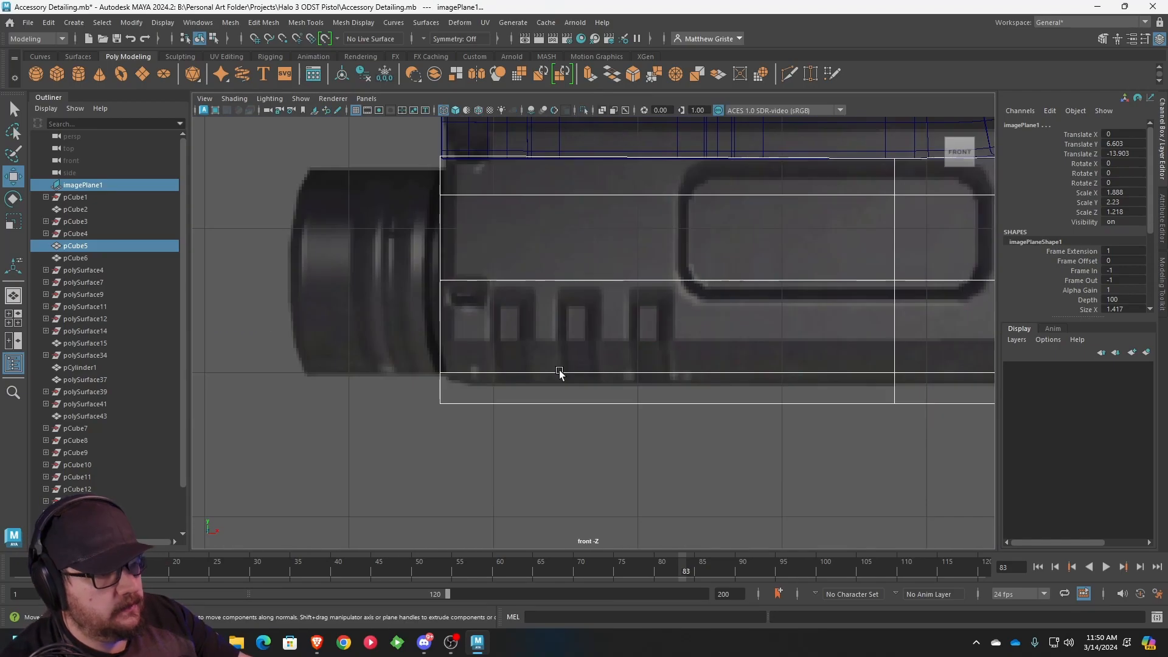
left_click(261, 23)
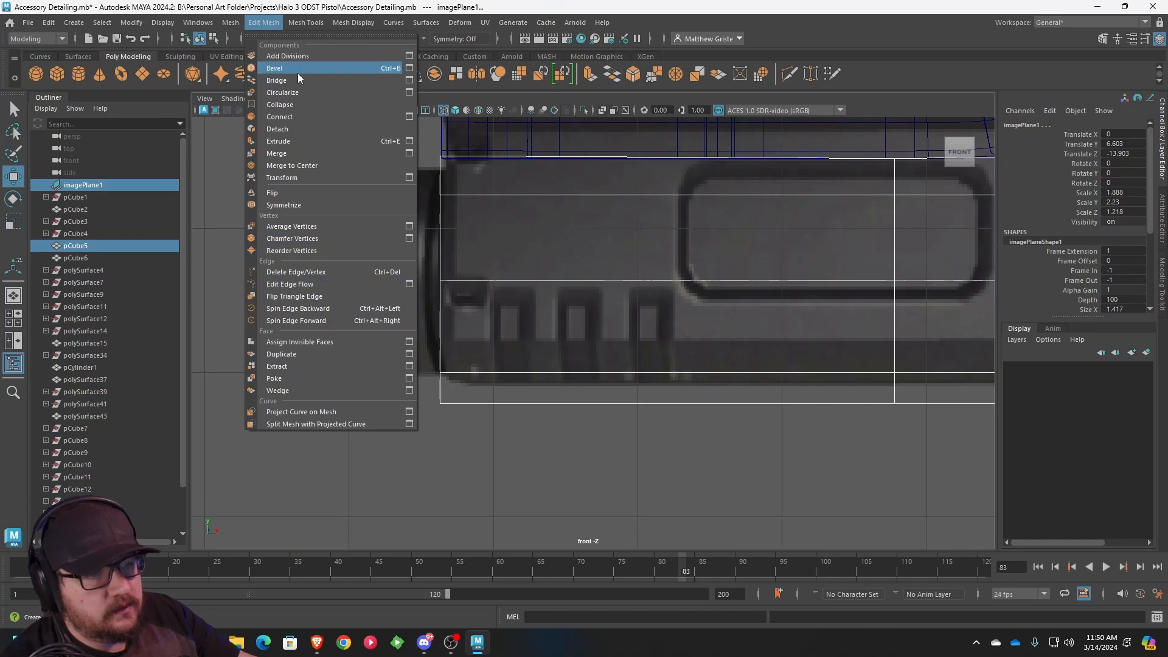
mouse_move(298, 28)
left_click(321, 115)
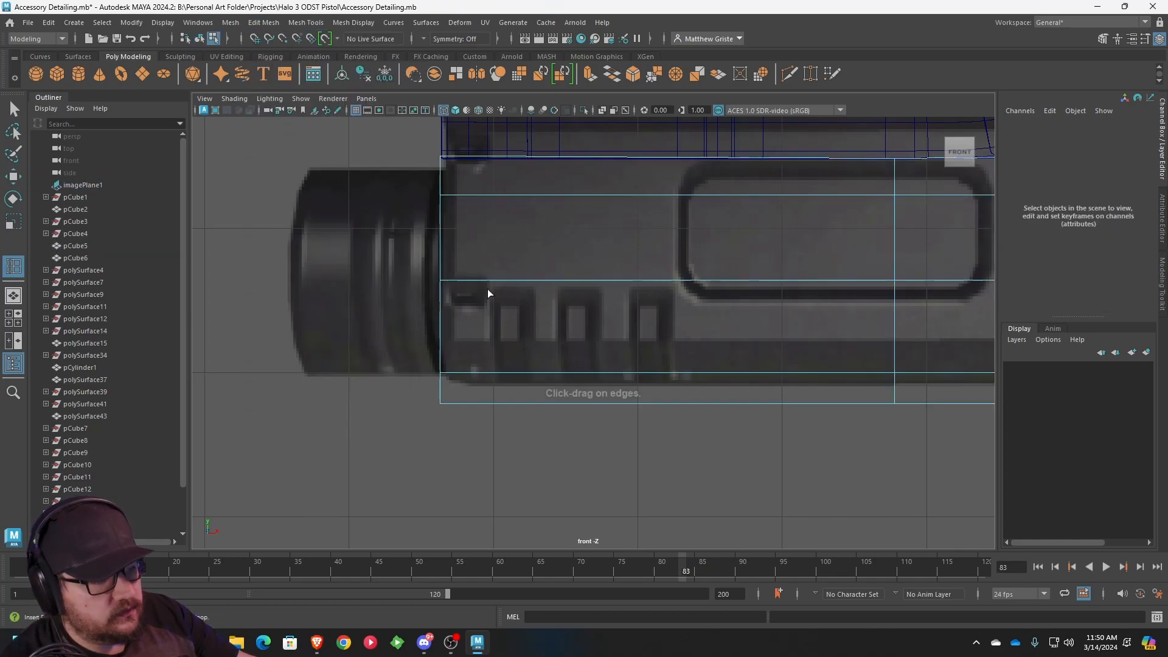
left_click(494, 280)
left_click(532, 279)
left_click_drag(577, 284, 671, 280)
- Select the body's bottom side edges and scale them inward across its width to taper the underside
key("space")
key("space")
left_click_drag(619, 307, 589, 296, "alt")
scroll(589, 296, "up", 2)
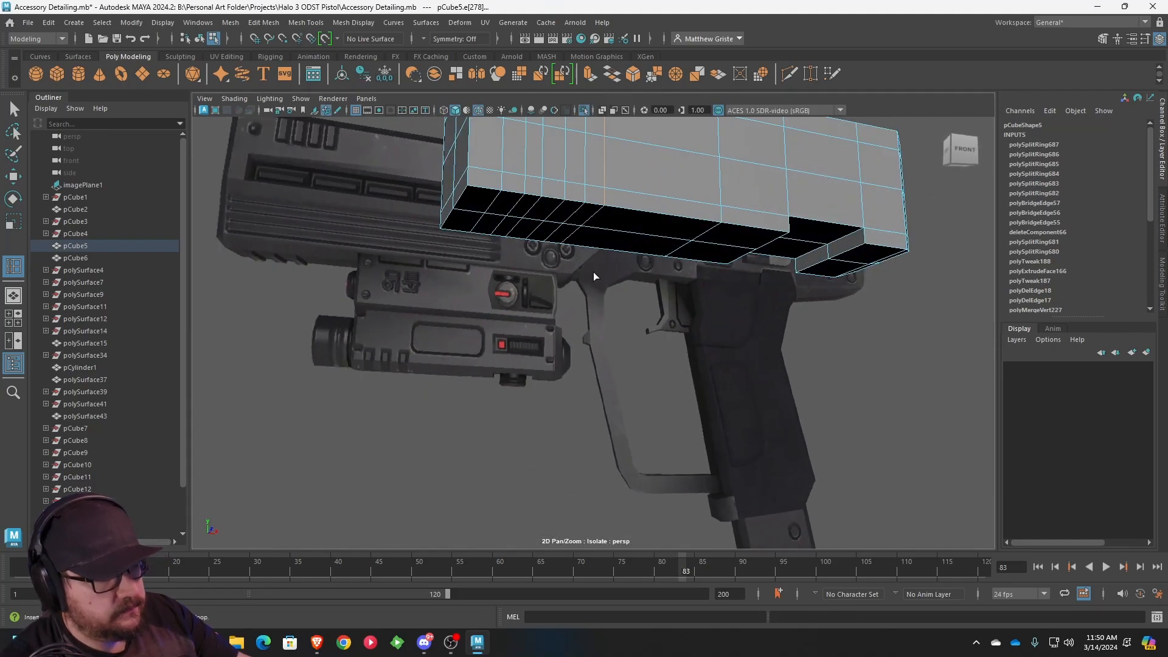
right_click_drag(560, 202, 559, 187)
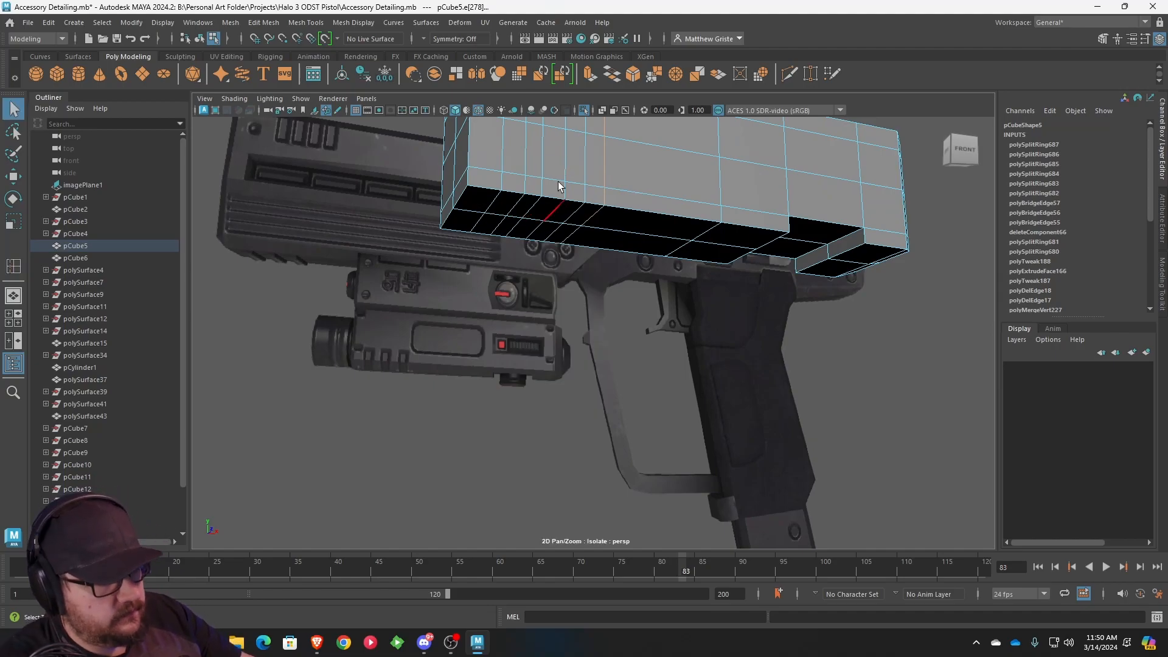
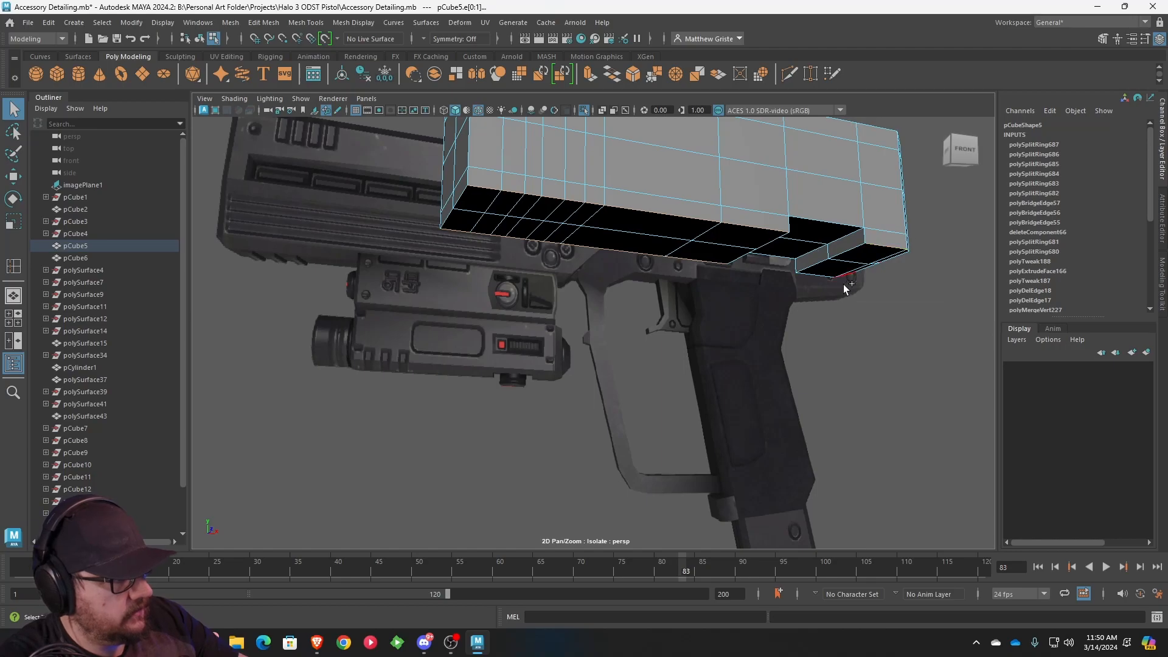
left_click_drag(901, 272, 804, 280, "alt")
left_click_drag(561, 287, 623, 229, "alt")
key("r")
left_click_drag(450, 189, 500, 205)
scroll(494, 205, "up", 3)
middle_click_drag(493, 205, 561, 227, "alt")
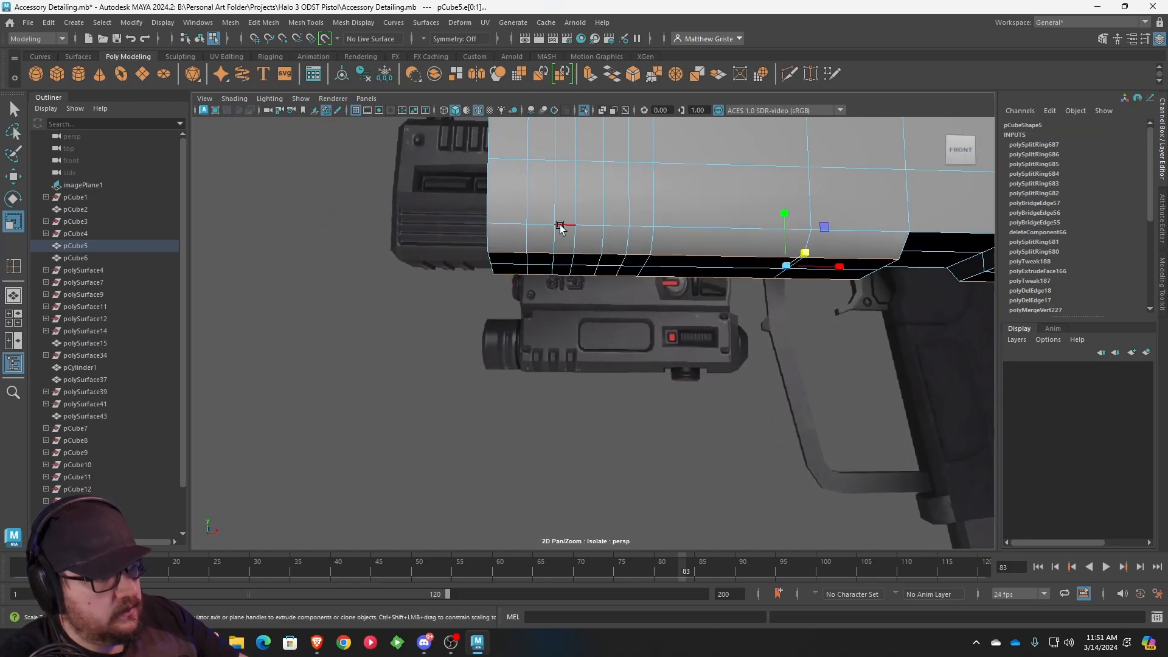
- Select the lower side and chamfer faces of the three slot bands near the lens end
right_click_drag(558, 245, 557, 267)
left_click_drag(557, 267, 565, 238, "alt")
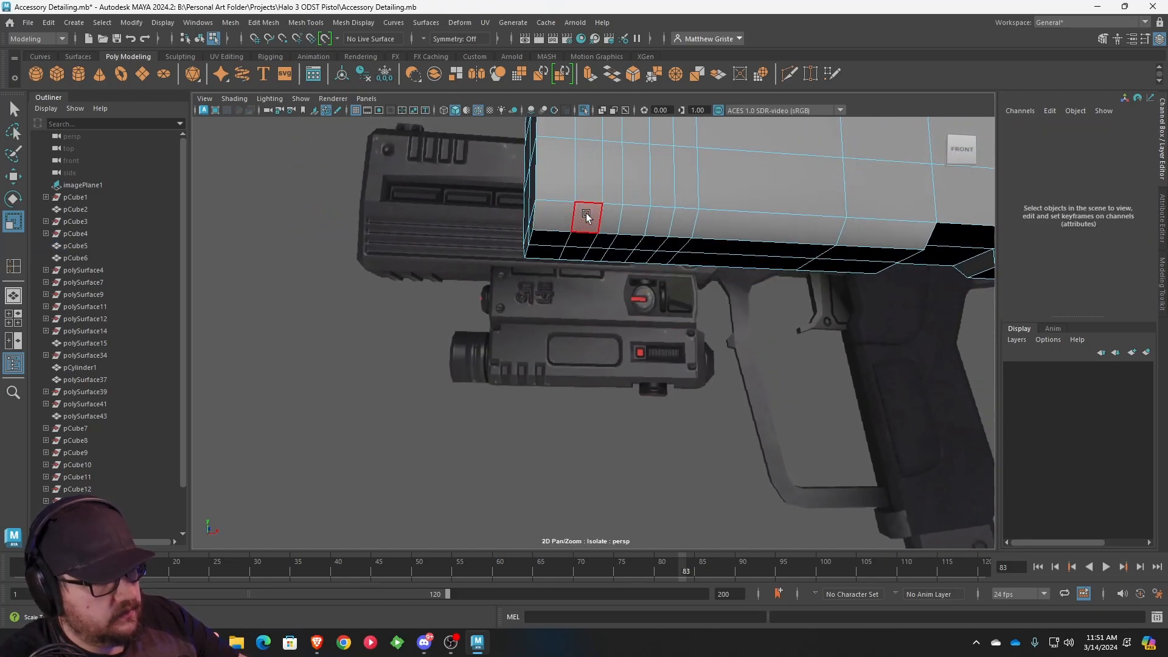
key("space")
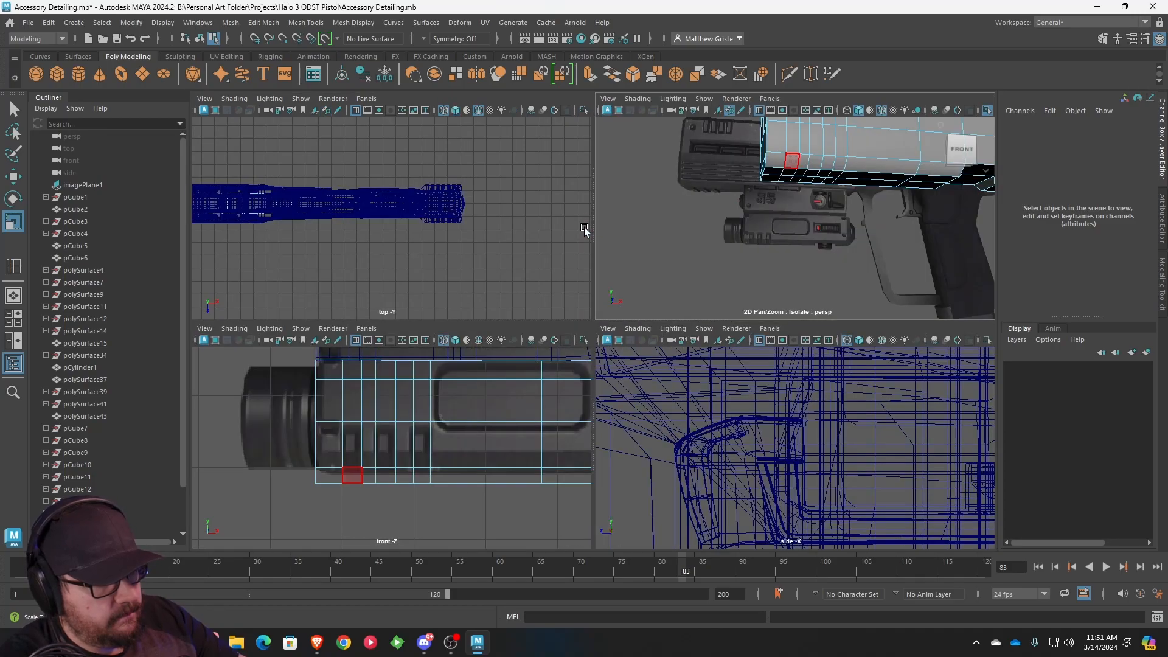
key("space")
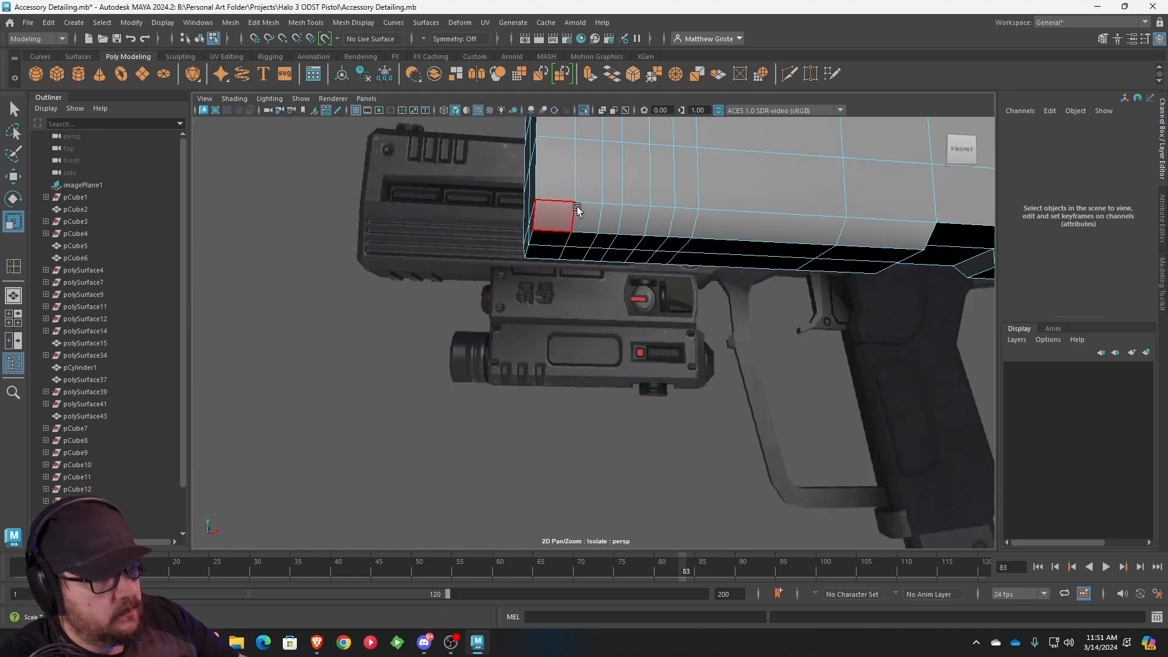
left_click(592, 196)
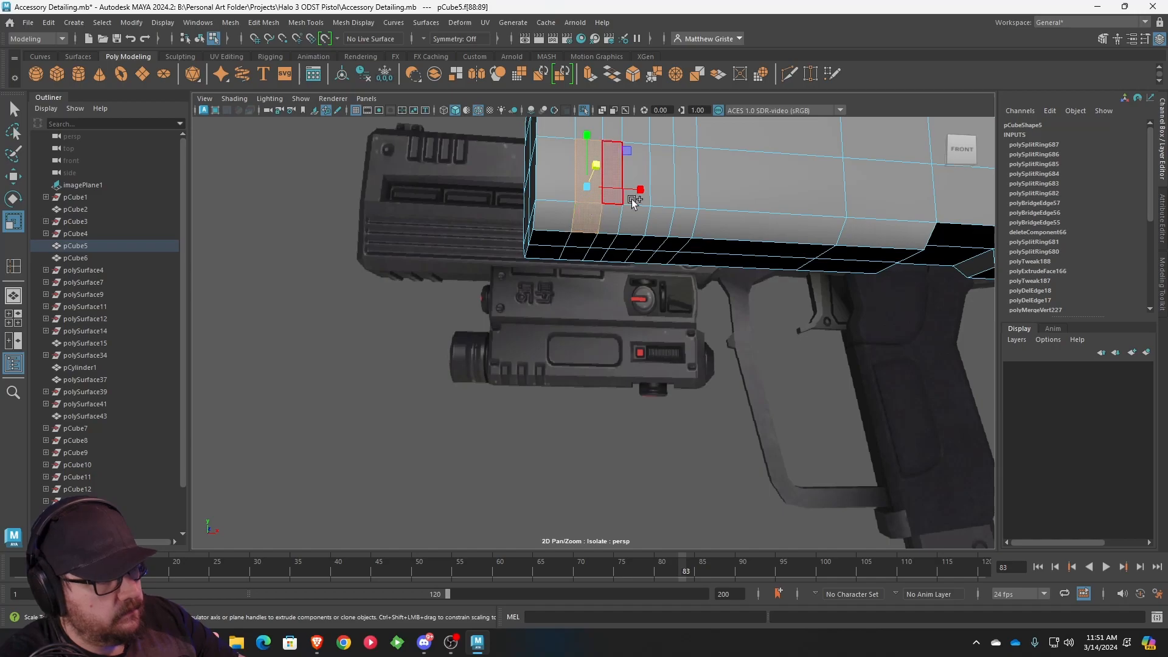
left_click_drag(627, 261, 750, 285, "alt")
left_click(749, 285)
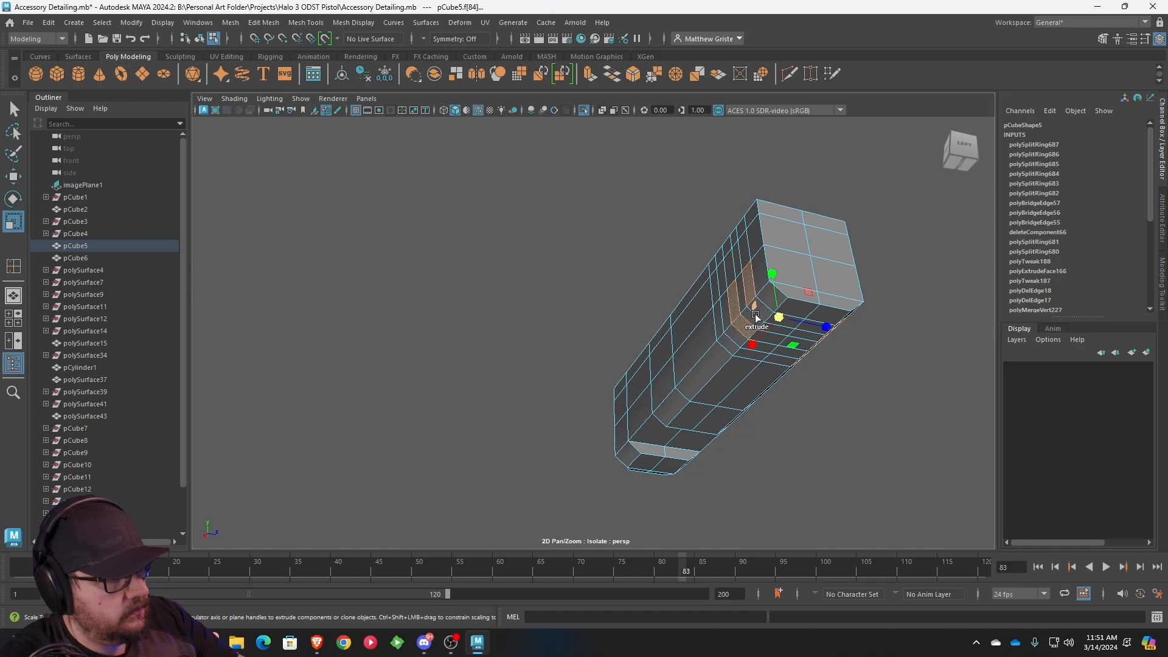
scroll(766, 308, "up", 2)
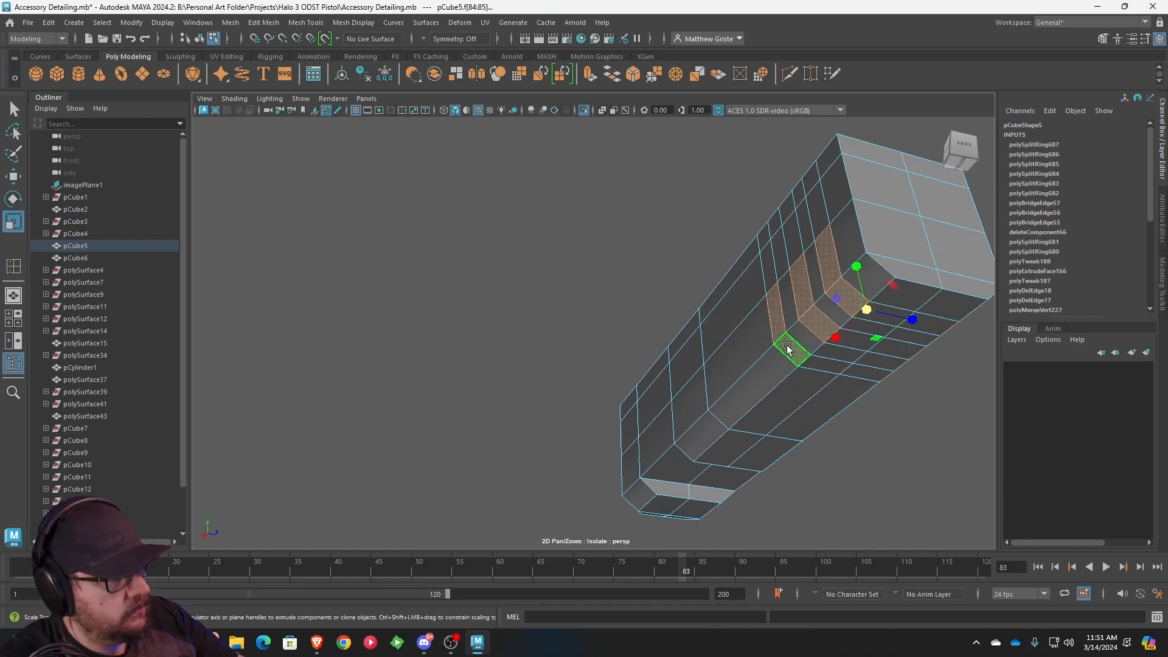
- Add the underside faces of the three slot bands to the selection so each band wraps beneath the body
left_click_drag(787, 349, 556, 276, "alt")
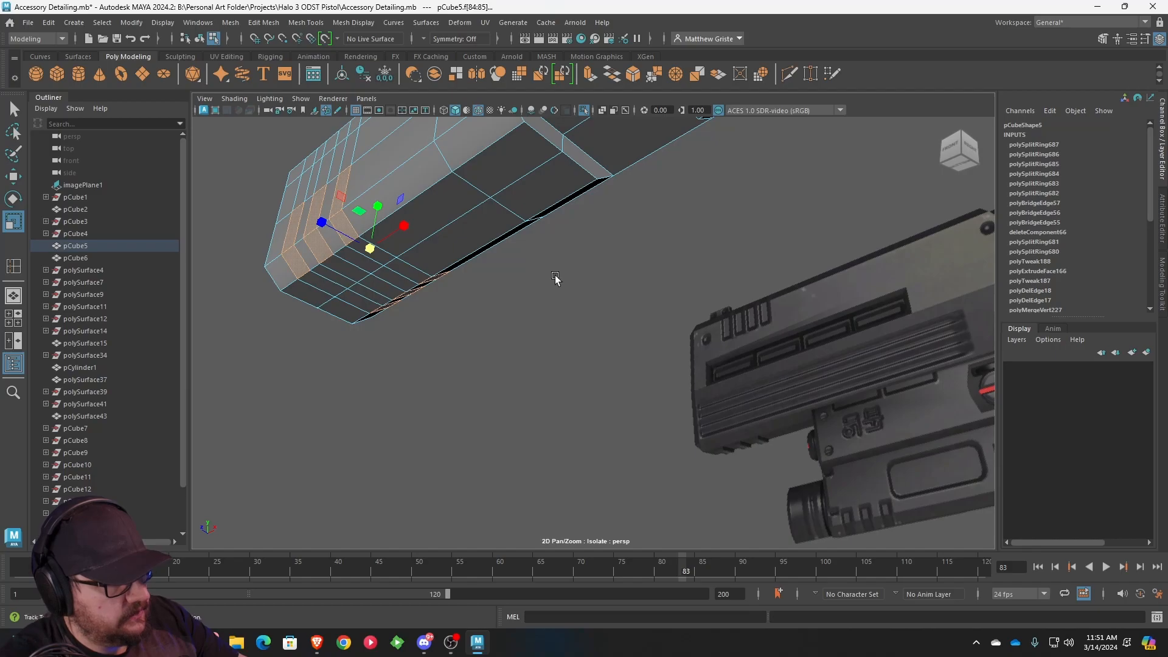
right_click_drag(555, 276, 638, 263, "alt")
middle_click_drag(638, 262, 718, 264, "alt")
right_click_drag(718, 264, 766, 266, "alt")
left_click(462, 244, "shift")
left_click(501, 264, "shift")
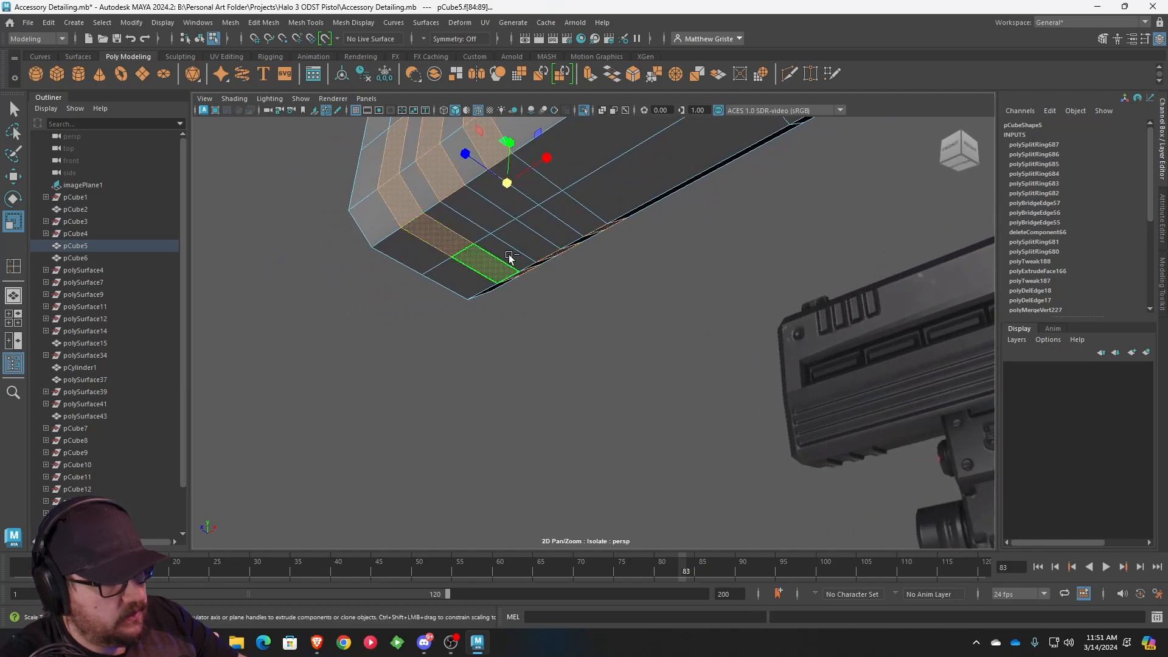
left_click(517, 235, "shift")
left_click(494, 222, "shift")
left_click(538, 194, "shift")
left_click(574, 210, "shift")
left_click_drag(600, 200, 597, 112, "alt")
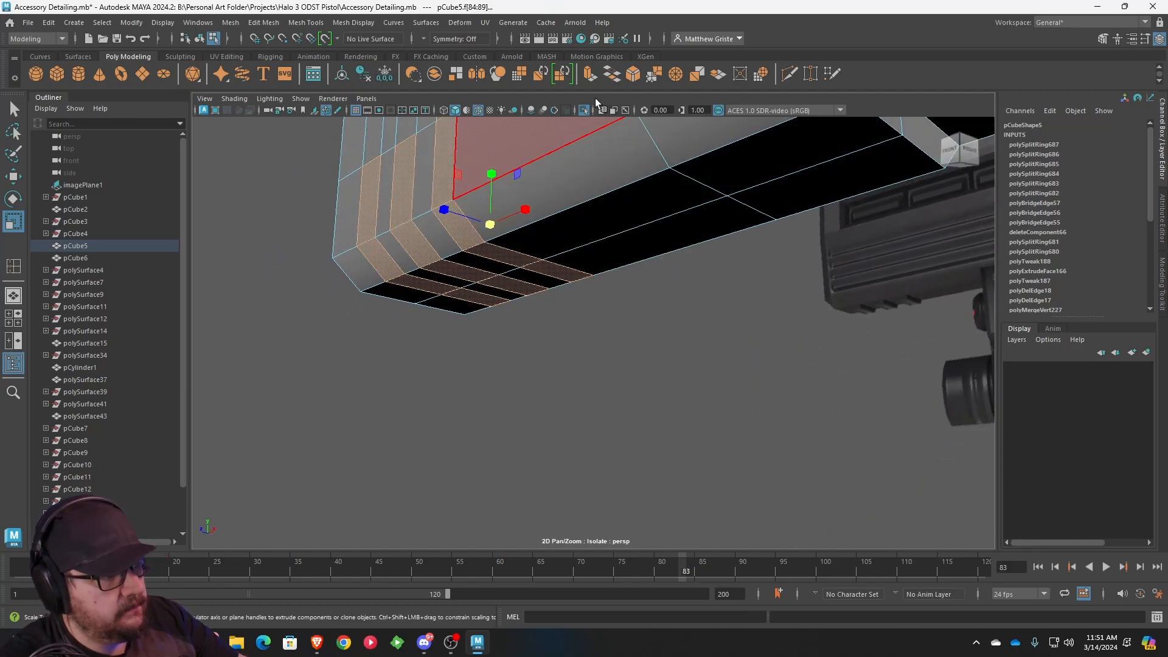
- Extrude the selected slot band faces inward to recess three slots into the body, and return to object selection
left_click(588, 73)
left_click_drag(526, 285, 475, 282)
key("ctrl+z")
left_click_drag(552, 263, 478, 278)
right_click_drag(527, 272, 576, 254)
key("q")
scroll(657, 273, "down", 5)
left_click(750, 290)
left_click_drag(684, 313, 601, 241, "alt")
left_click_drag(571, 166, 627, 238, "alt")
- Select the four side faces between the slots and the knob notch where the reference shows the rounded rectangular panel
right_click_drag(568, 271, 568, 303)
left_click(572, 246)
left_click_drag(579, 291, 643, 262, "ctrl+shift")
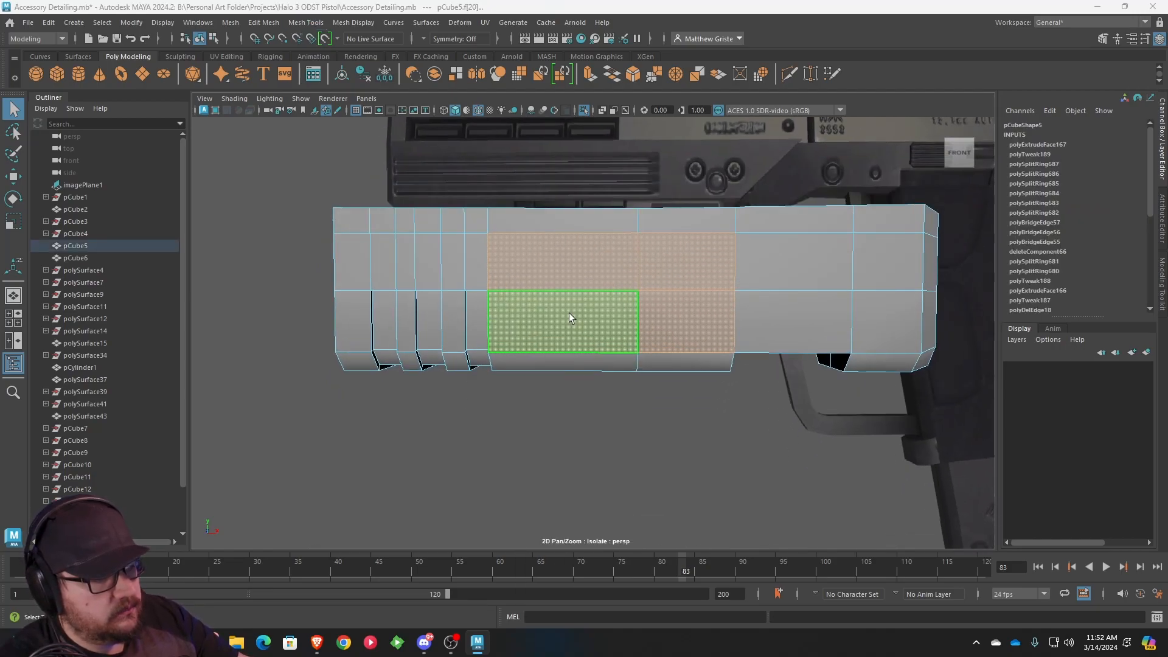
key("space")
key("space")
left_click_drag(617, 292, 601, 315, "alt")
left_click(593, 298, "shift")
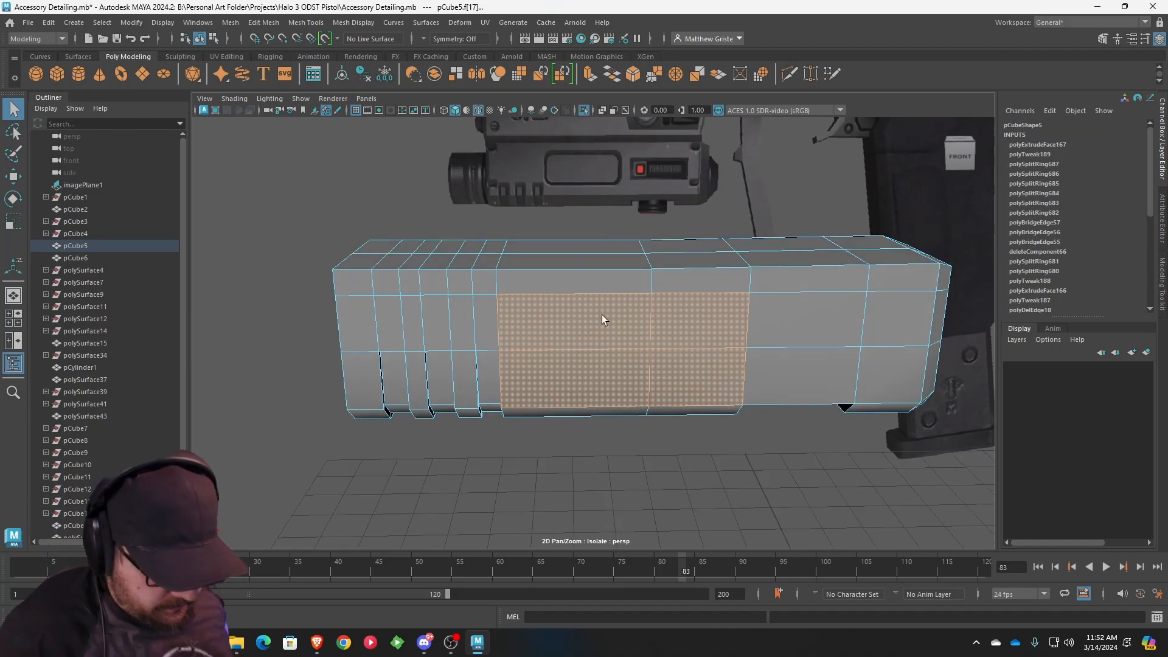
left_click_drag(601, 315, 636, 276, "alt")
- Extrude the four selected side panel faces and inset their border, checking the proportions against the front-view reference
key("space")
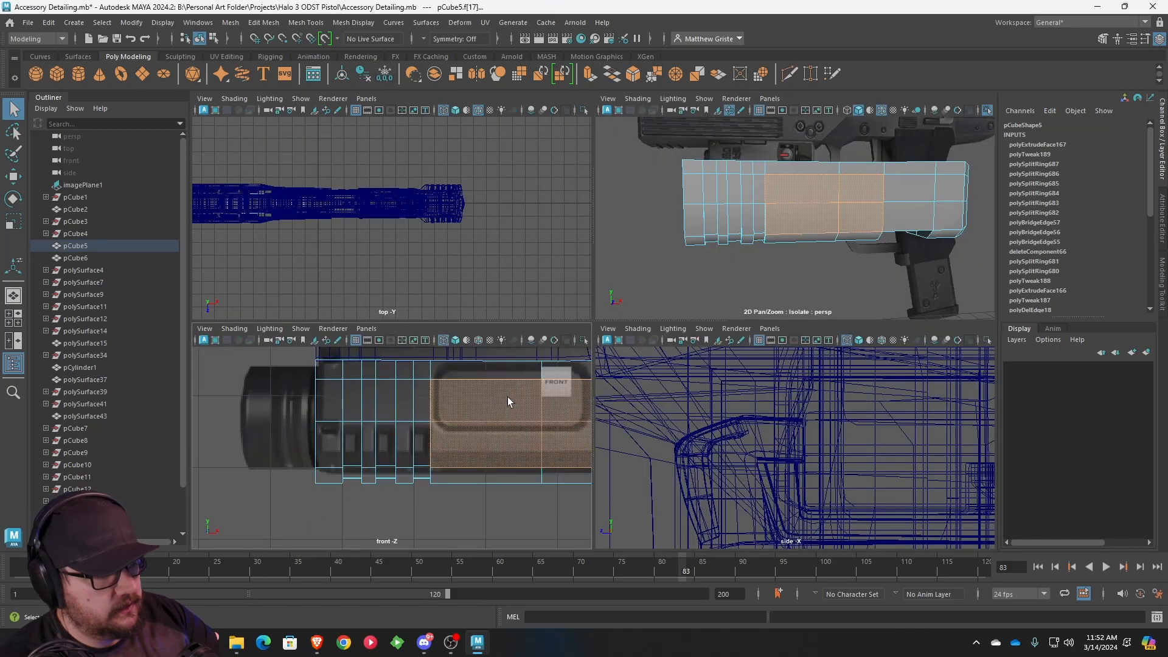
key("space")
scroll(502, 382, "up", 5)
scroll(501, 382, "up", 1)
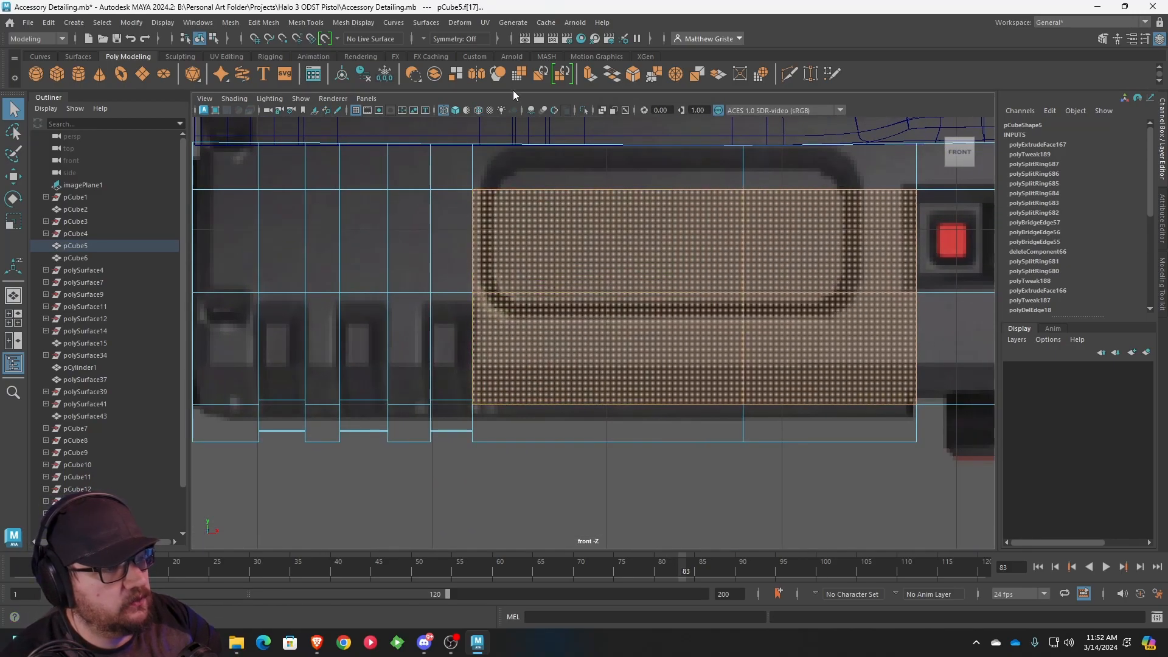
left_click(587, 78)
left_click_drag(651, 182, 677, 214, "alt")
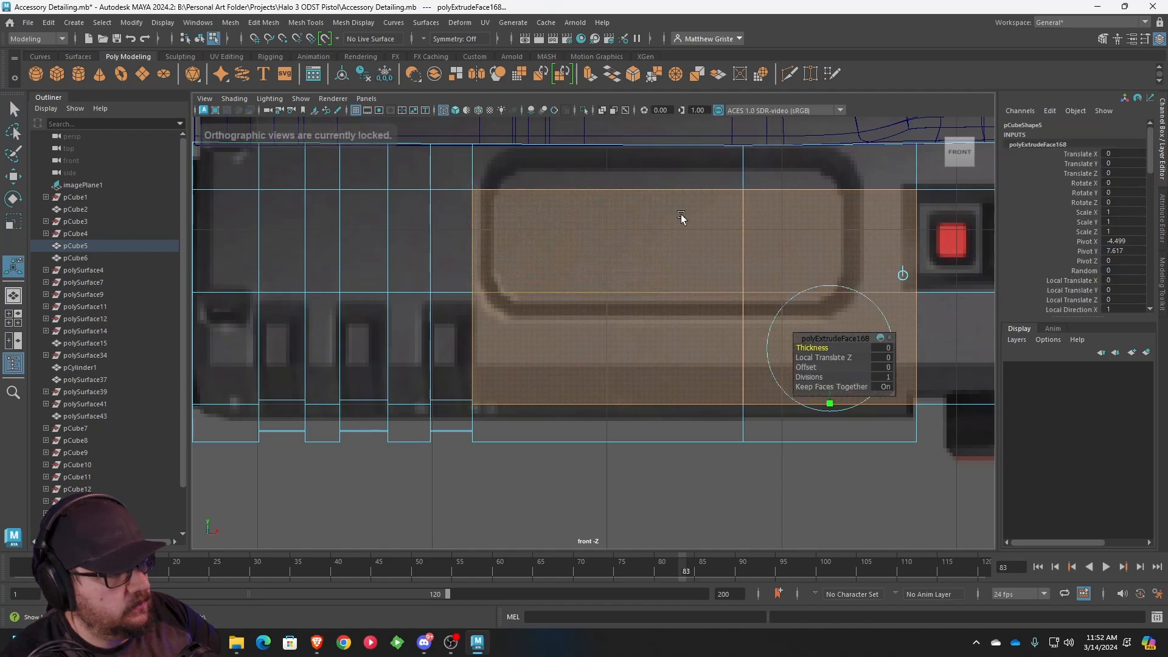
middle_click_drag(724, 248, 582, 235, "alt")
left_click_drag(688, 335, 685, 335)
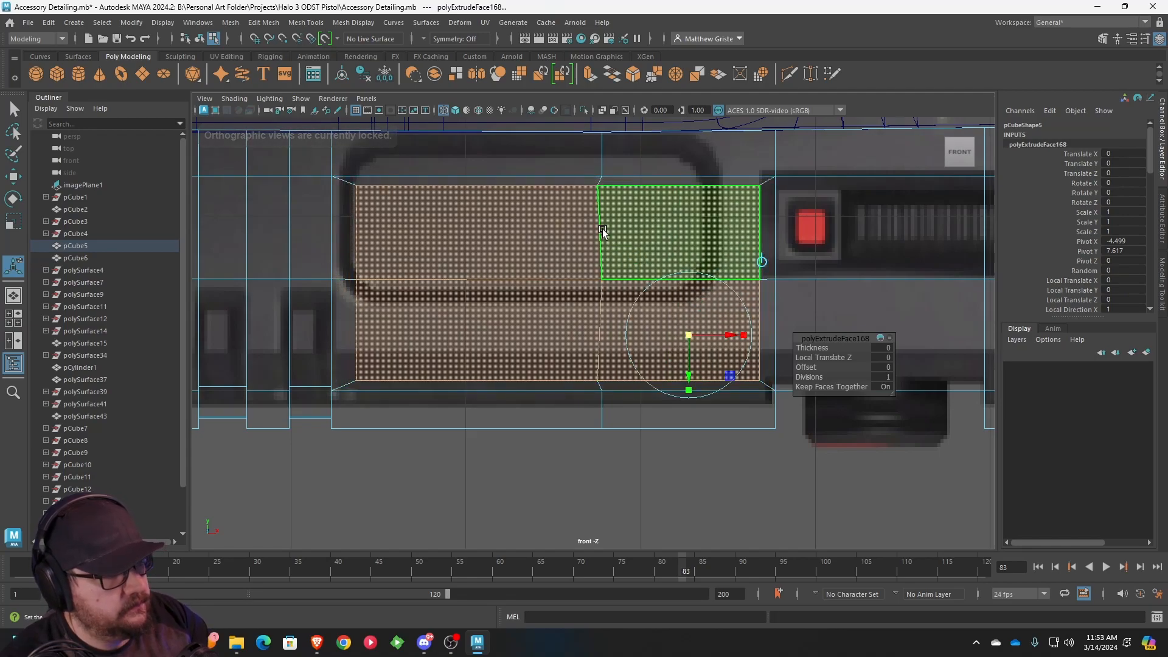
- Extrude the inset panel faces inward by about 0.124 to recess the side panel into the body
scroll(574, 248, "down", 1)
key("space")
key("space")
left_click_drag(651, 247, 669, 261, "alt")
middle_click_drag(669, 261, 630, 236, "alt")
scroll(627, 262, "up", 4)
left_click_drag(626, 268, 612, 302, "alt")
key("ctrl+e")
scroll(620, 282, "down", 5)
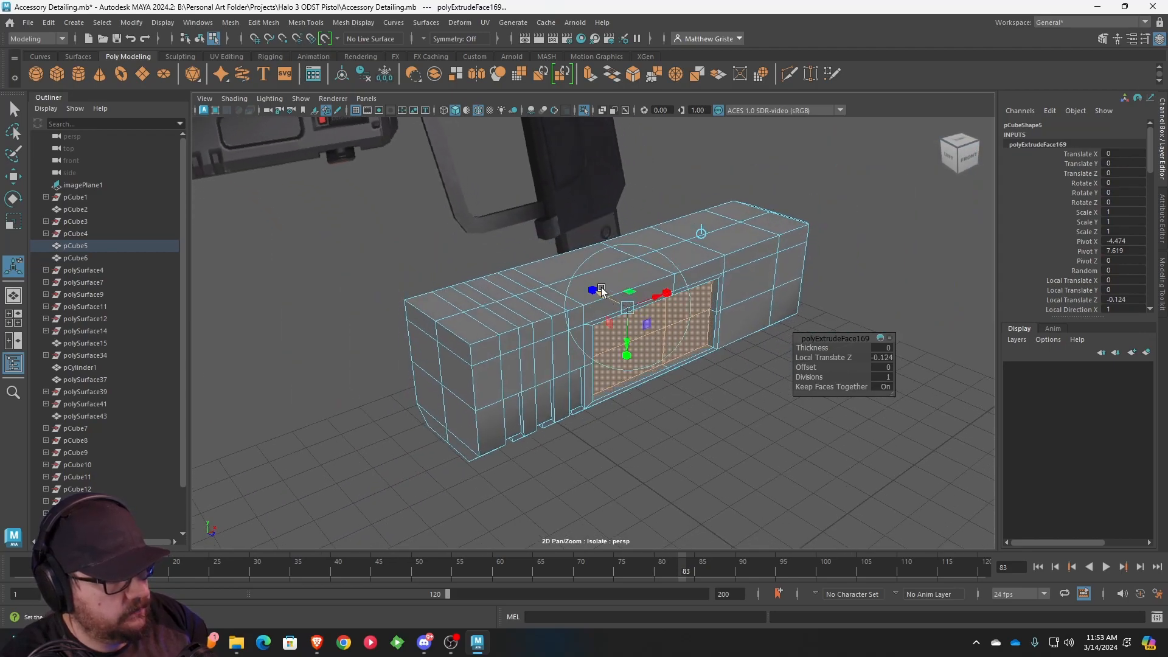
- Return to object selection, preview the body smoothed, and examine the recessed panel and underside against the reference
right_click_drag(696, 281, 725, 269)
left_click(725, 397)
left_click_drag(725, 396, 613, 339, "alt")
left_click(670, 327)
scroll(669, 328, "up", 3)
key("3")
key("1")
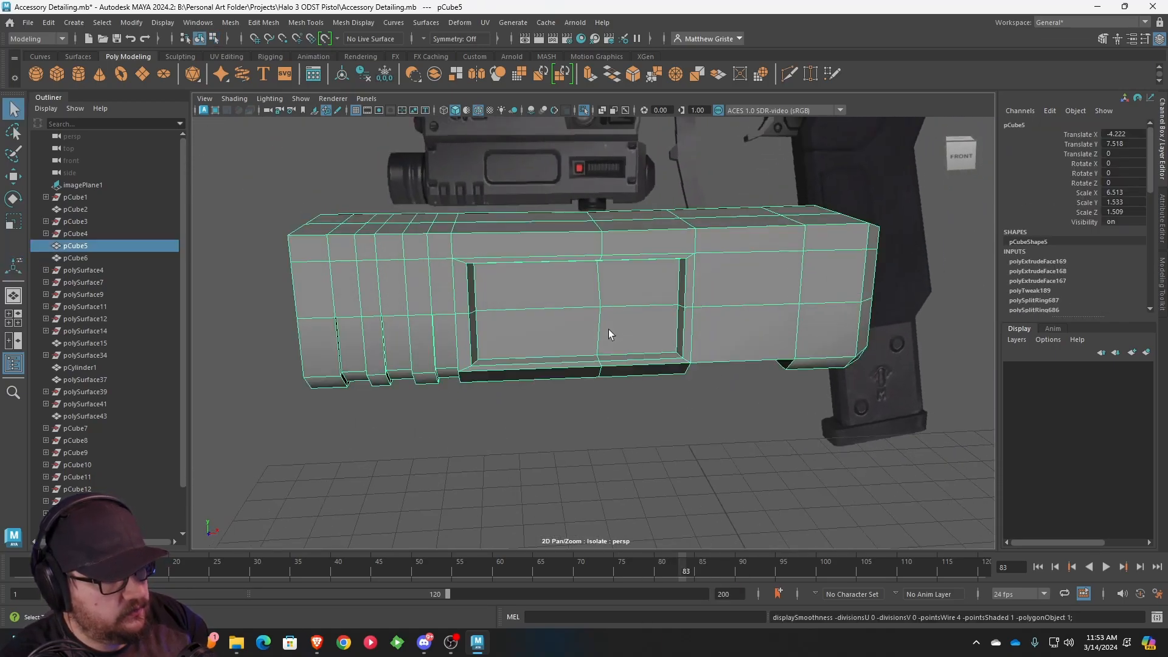
scroll(581, 252, "down", 4)
left_click_drag(582, 252, 616, 305, "alt")
scroll(565, 271, "up", 5)
scroll(556, 295, "down", 3)
left_click_drag(480, 203, 494, 271, "alt")
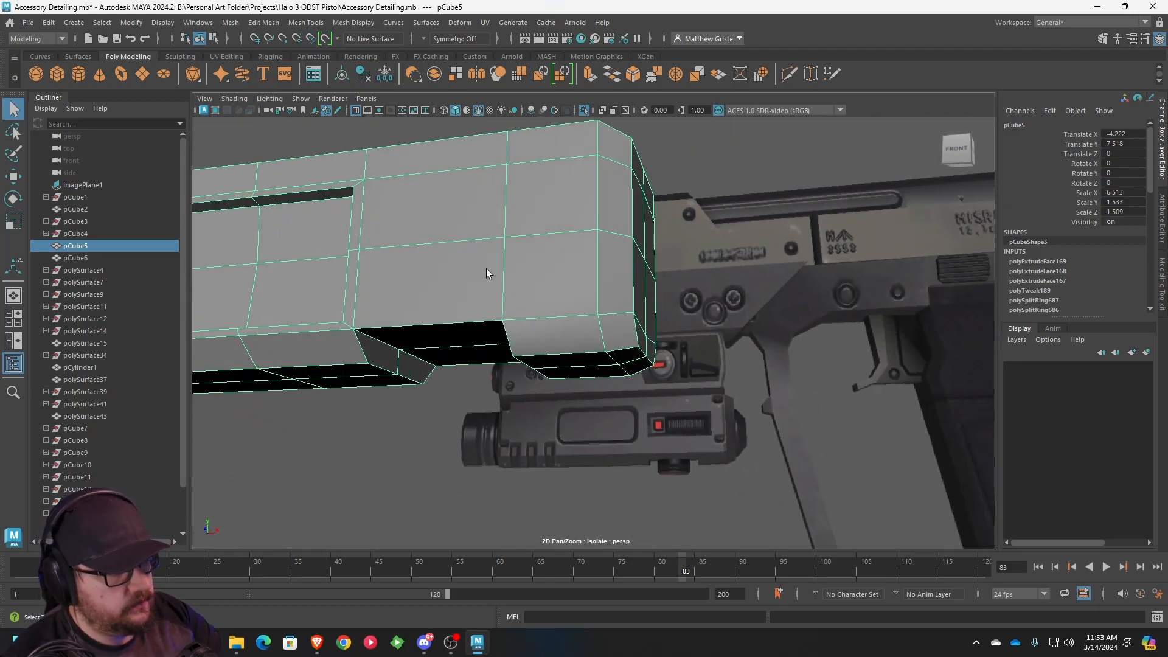
- Select the four side faces between the recessed panel and the rear chamfer, where the reference shows the switch
right_click_drag(473, 263, 474, 281)
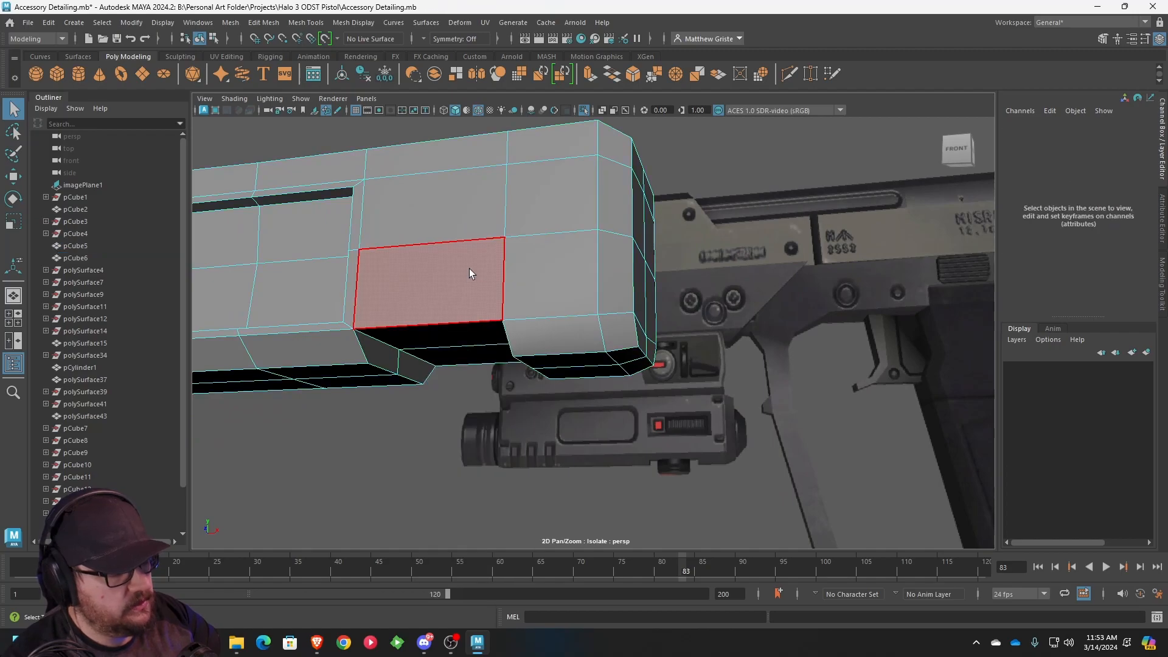
left_click(470, 260)
left_click(551, 286, "shift")
left_click_drag(541, 175, 505, 256, "alt")
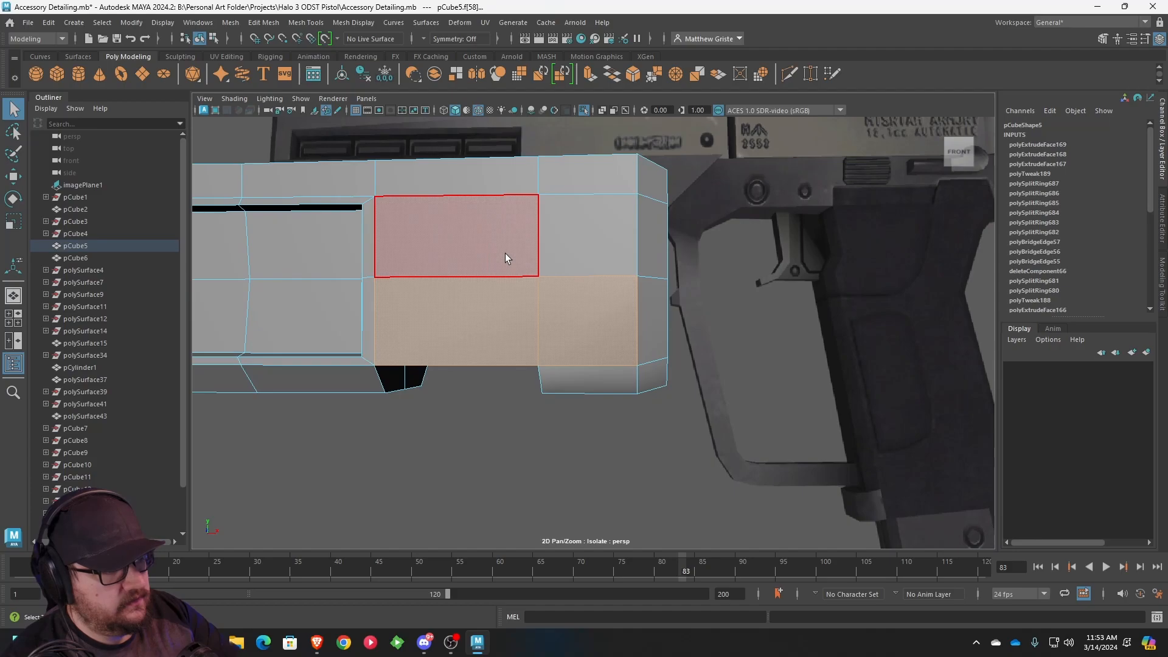
left_click(564, 258, "shift")
left_click(561, 299, "shift")
left_click(503, 297, "shift")
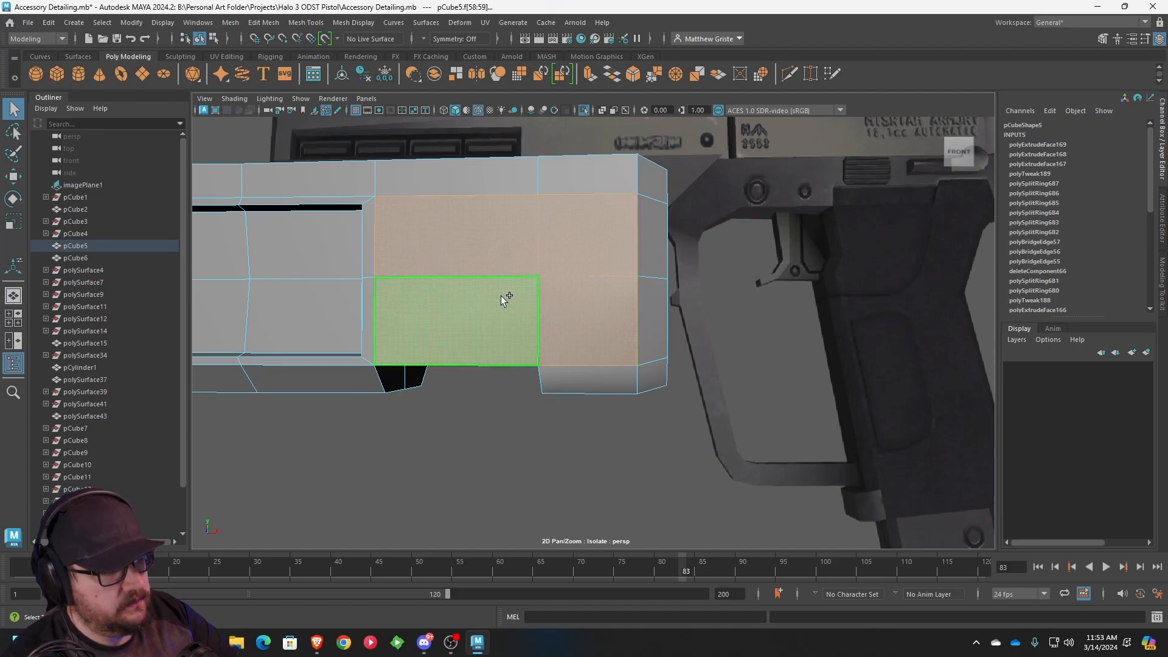
- Extrude the four switch-area faces with an inset, and scale them into a low, wide rectangle
left_click(587, 81)
left_click_drag(559, 190, 574, 218, "alt")
left_click_drag(499, 345, 545, 304)
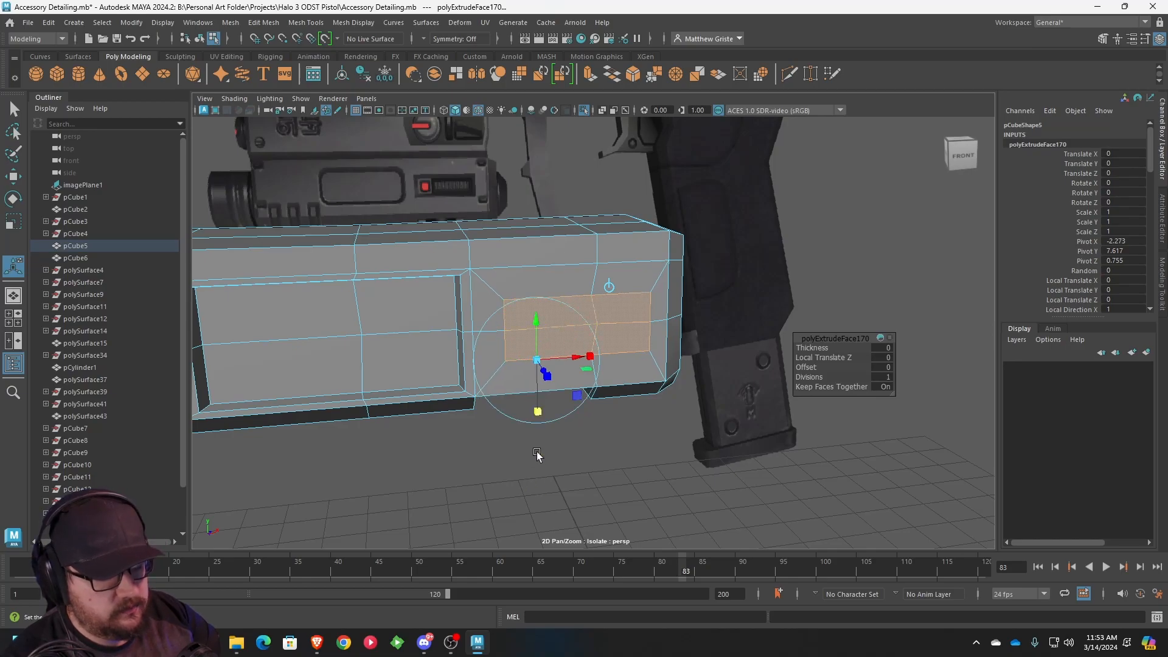
key("r")
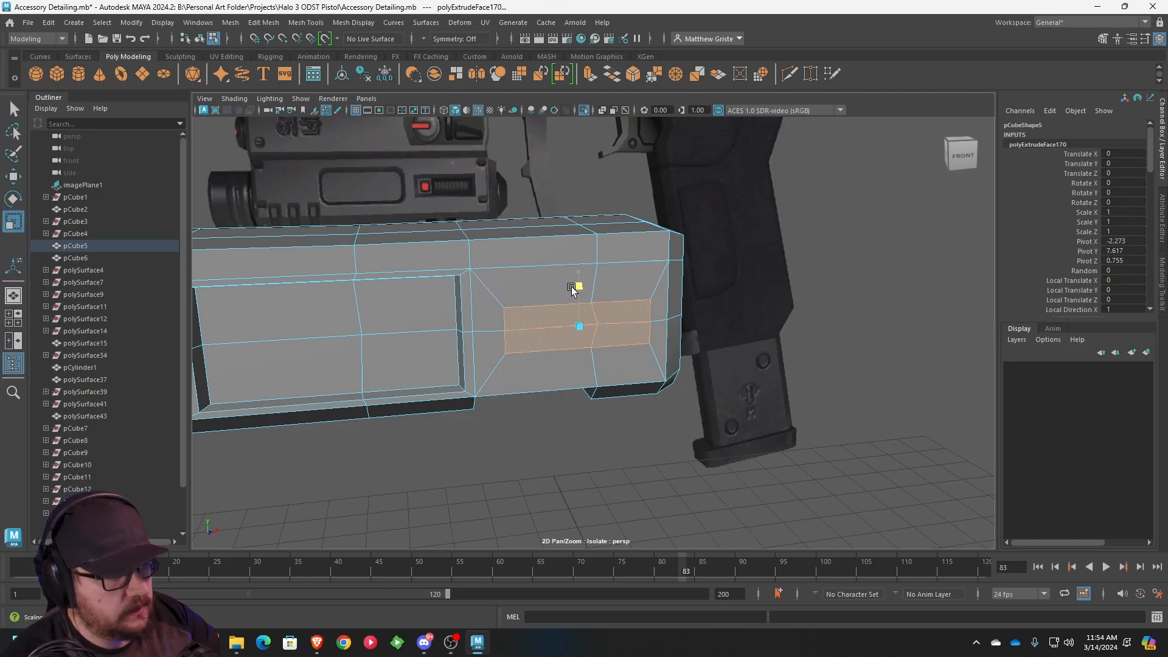
key("e")
key("r")
left_click_drag(630, 324, 633, 324)
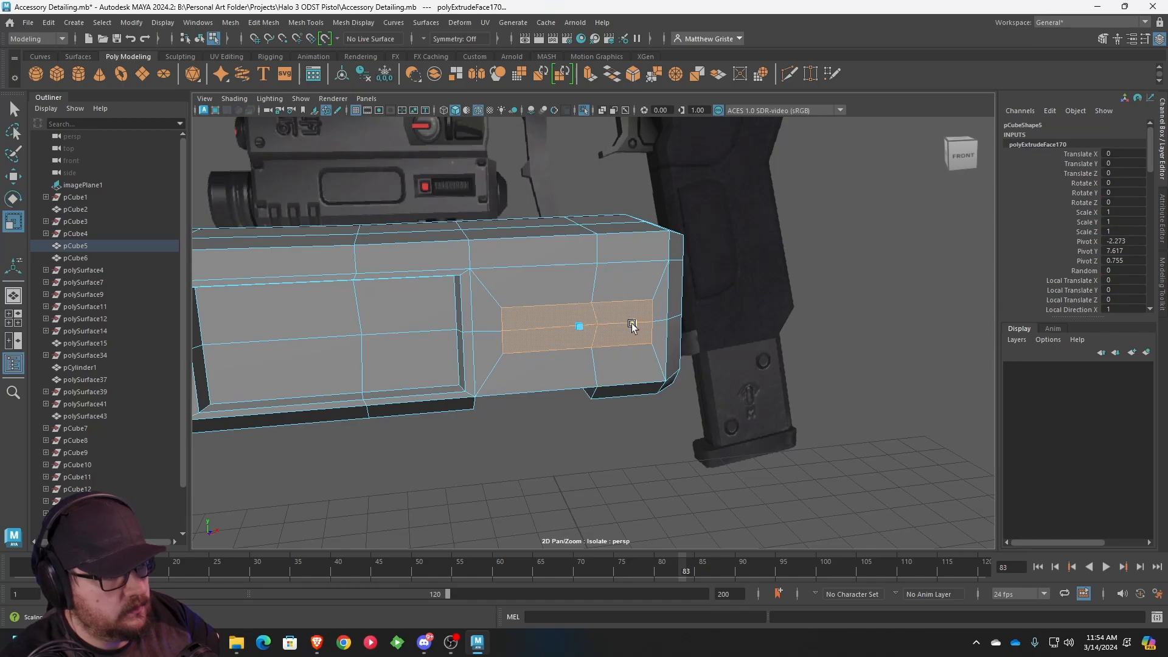
left_click_drag(637, 329, 645, 329)
- Extrude the low rectangle's faces inward by about 0.149 to recess the switch pocket, following the reference
scroll(648, 326, "up", 3)
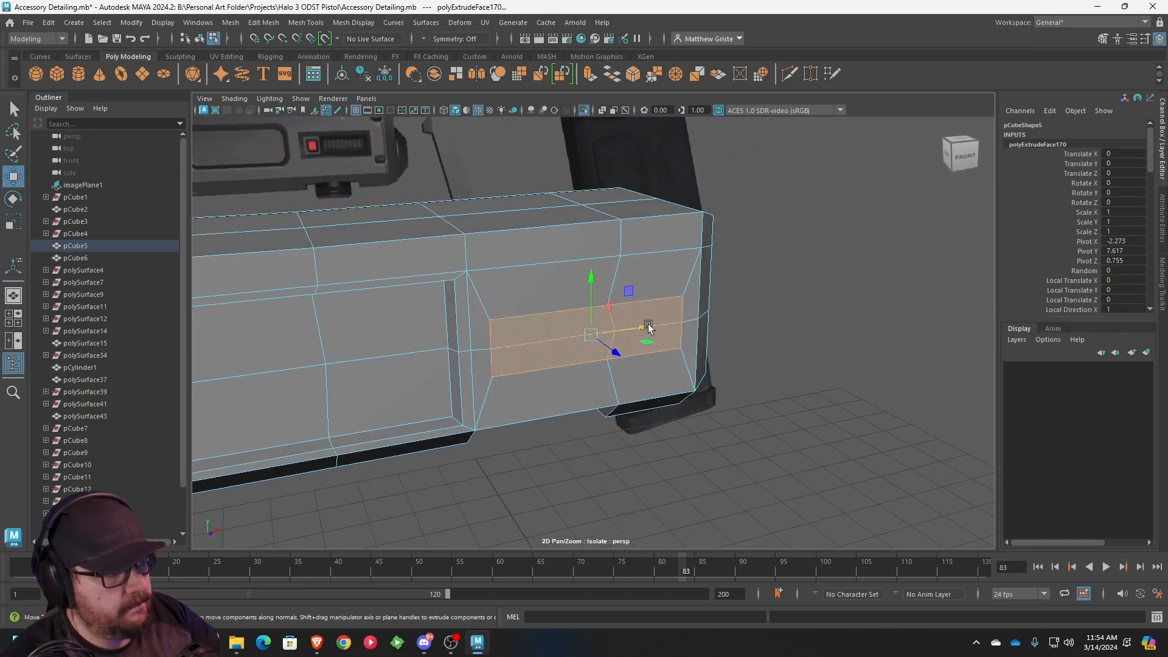
middle_click_drag(641, 304, 652, 304, "alt")
left_click_drag(652, 304, 603, 303, "alt")
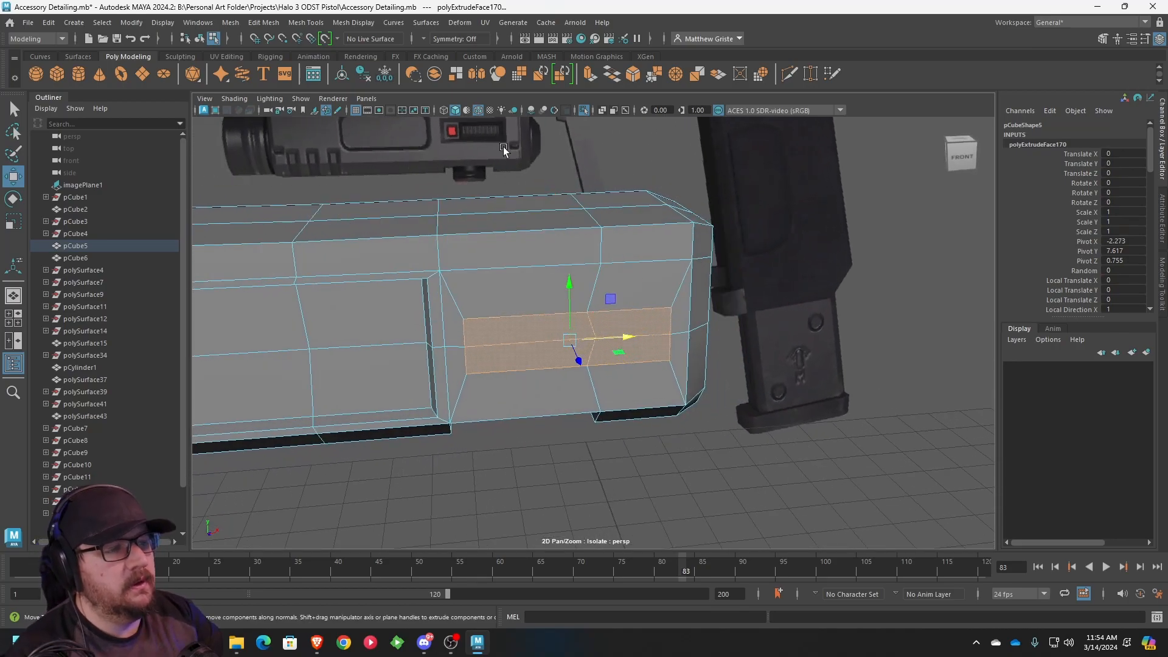
middle_click_drag(497, 146, 556, 227, "alt")
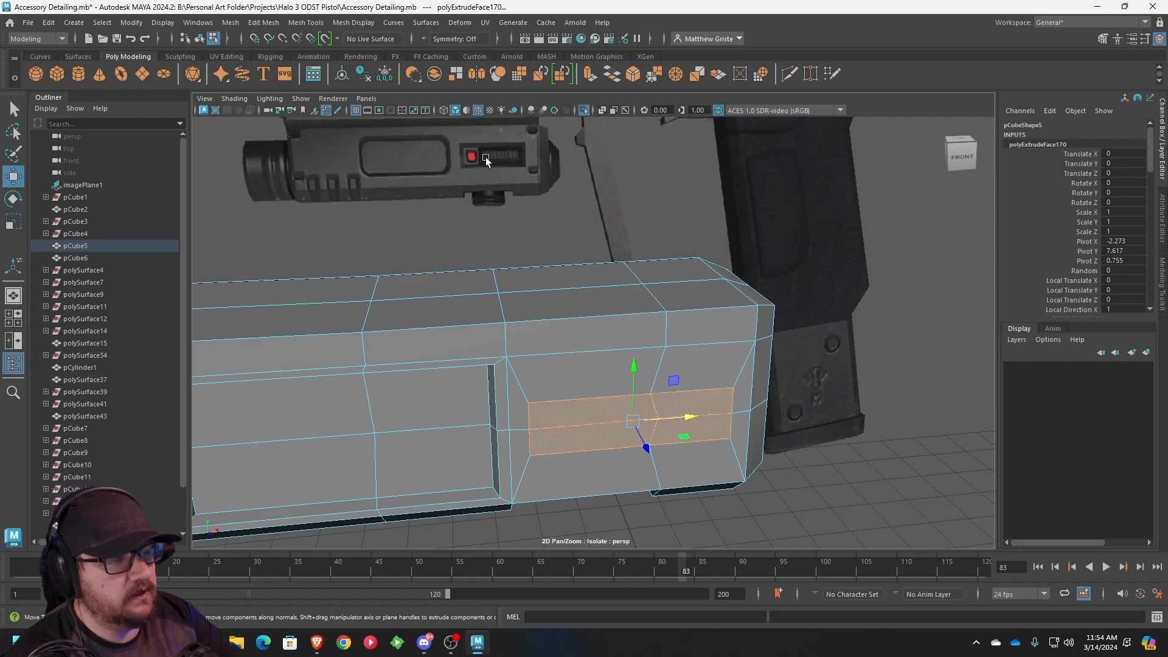
mouse_move(634, 418)
left_mouse_down("alt")
mouse_move(625, 403)
mouse_move(645, 399)
left_mouse_up("alt")
middle_click_drag(651, 359, 649, 319, "alt")
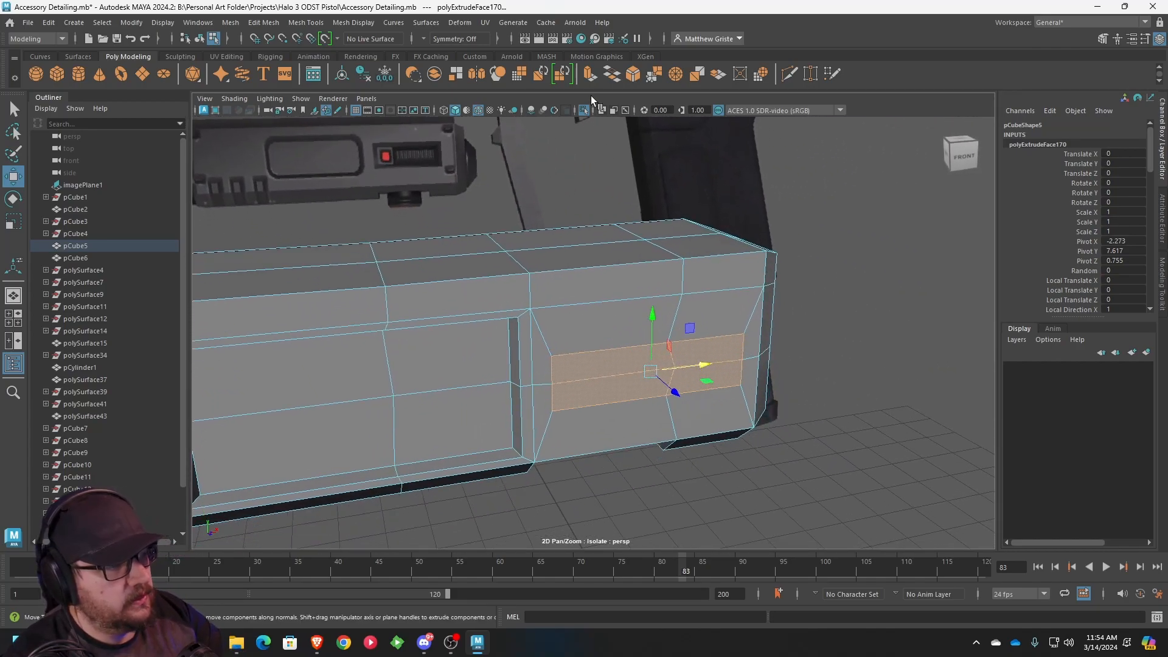
key("ctrl+e")
left_click_drag(631, 396, 589, 381)
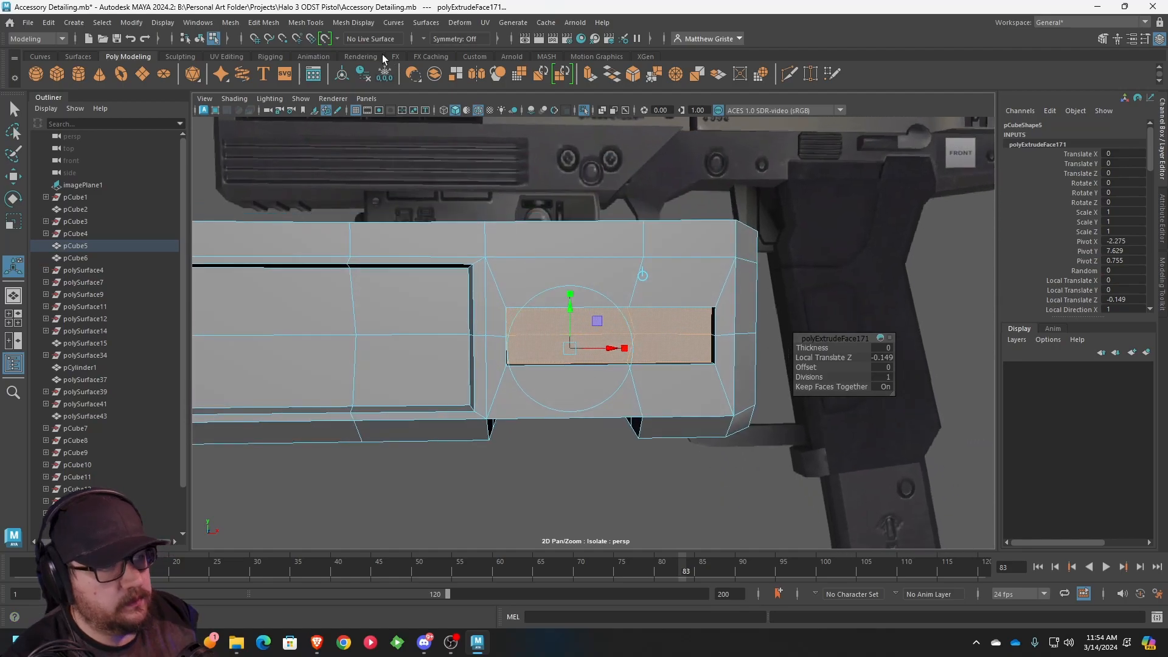
- Insert a vertical edge loop through the front part of the switch pocket, flatten it, and move it slightly rearward
left_click(305, 22)
left_click(332, 104)
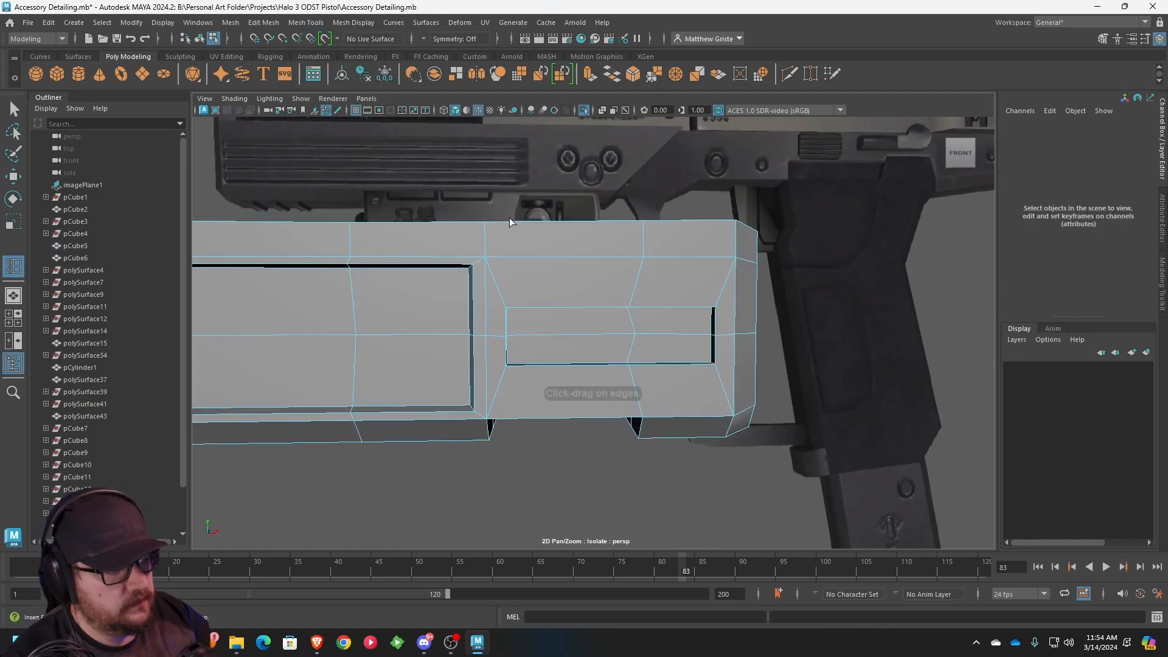
left_click(550, 256)
key("r")
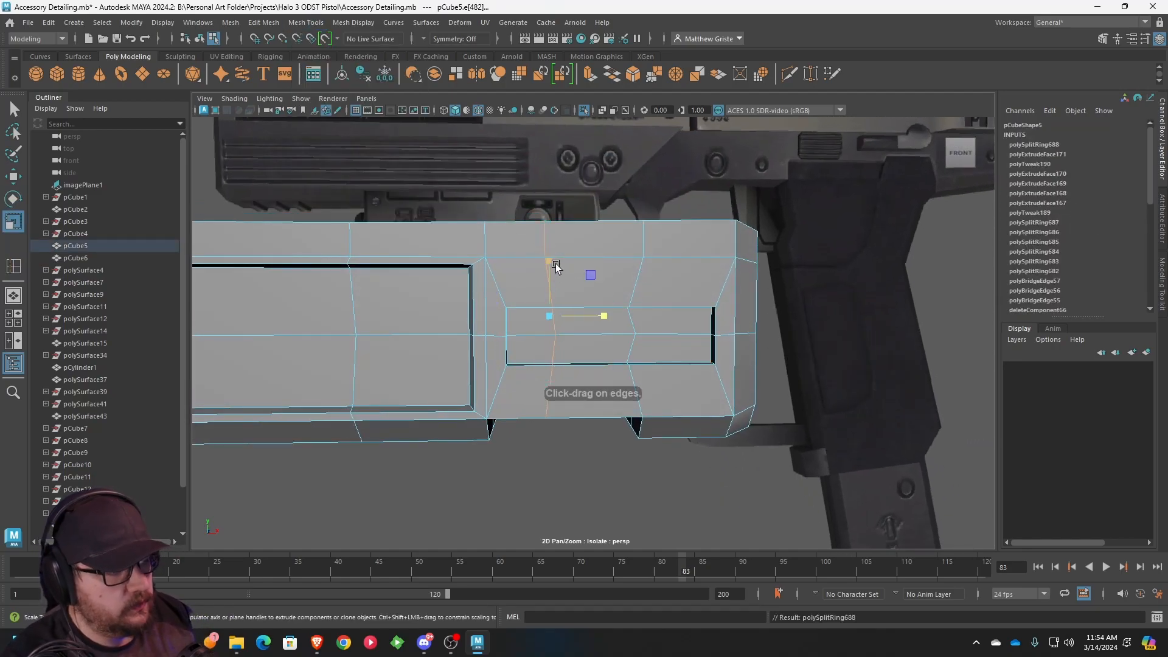
key("w")
left_click_drag(611, 317, 619, 318)
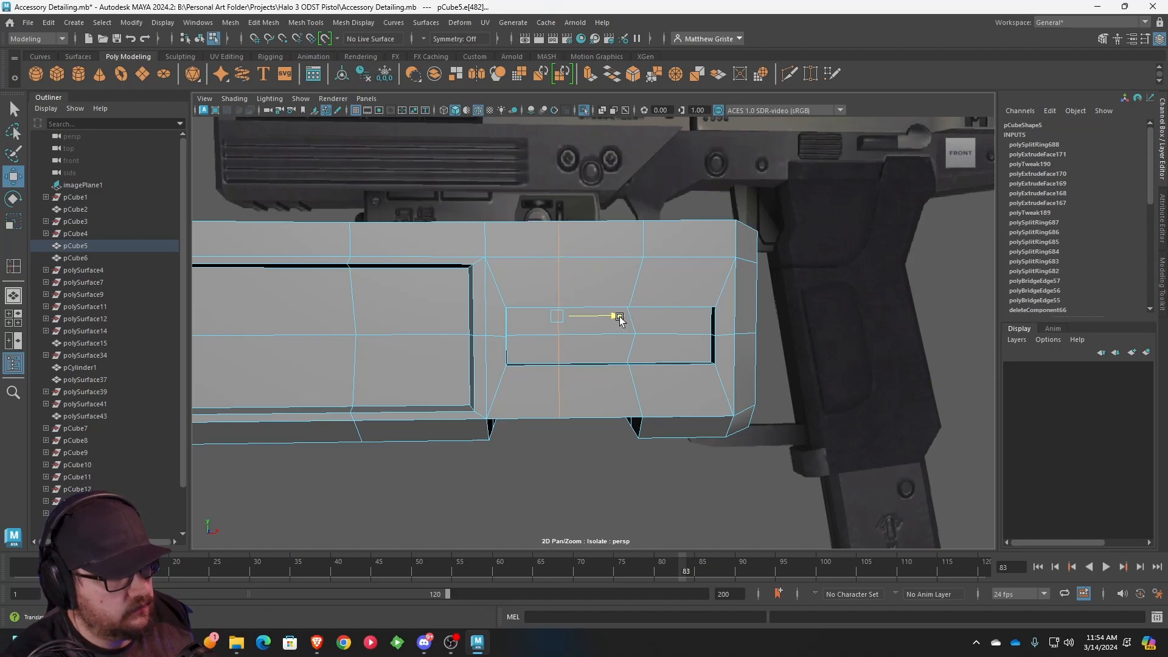
- Flatten the existing vertical edge loop in the rear half of the switch pocket and shift it slightly rearward
left_click(639, 283)
key("r")
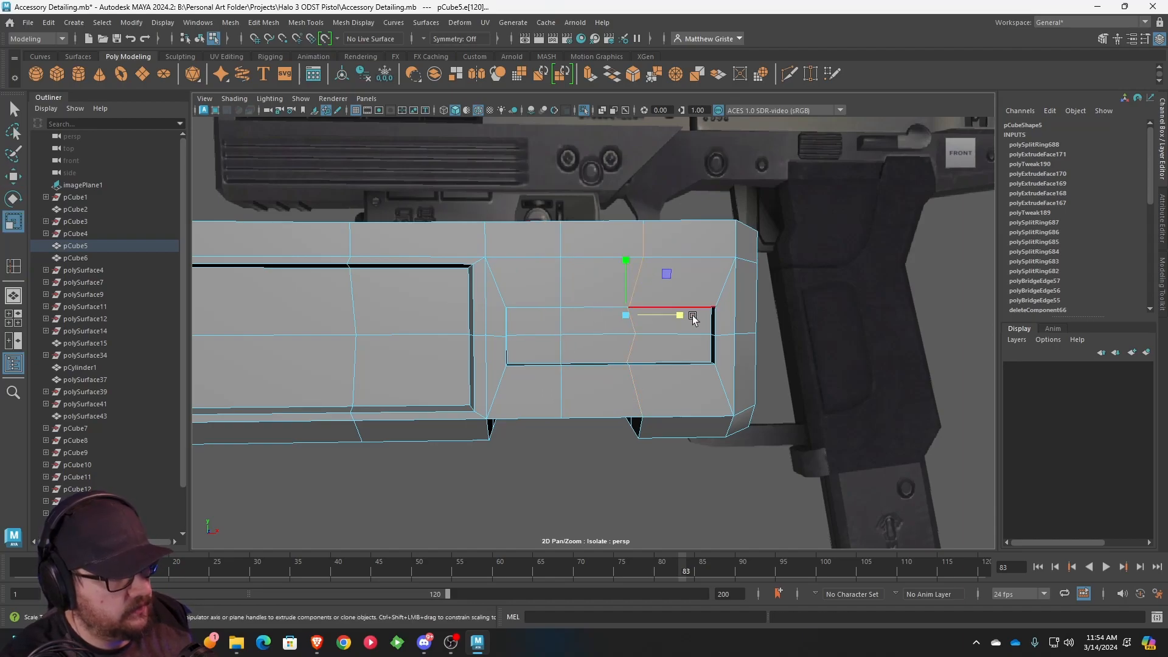
key("w")
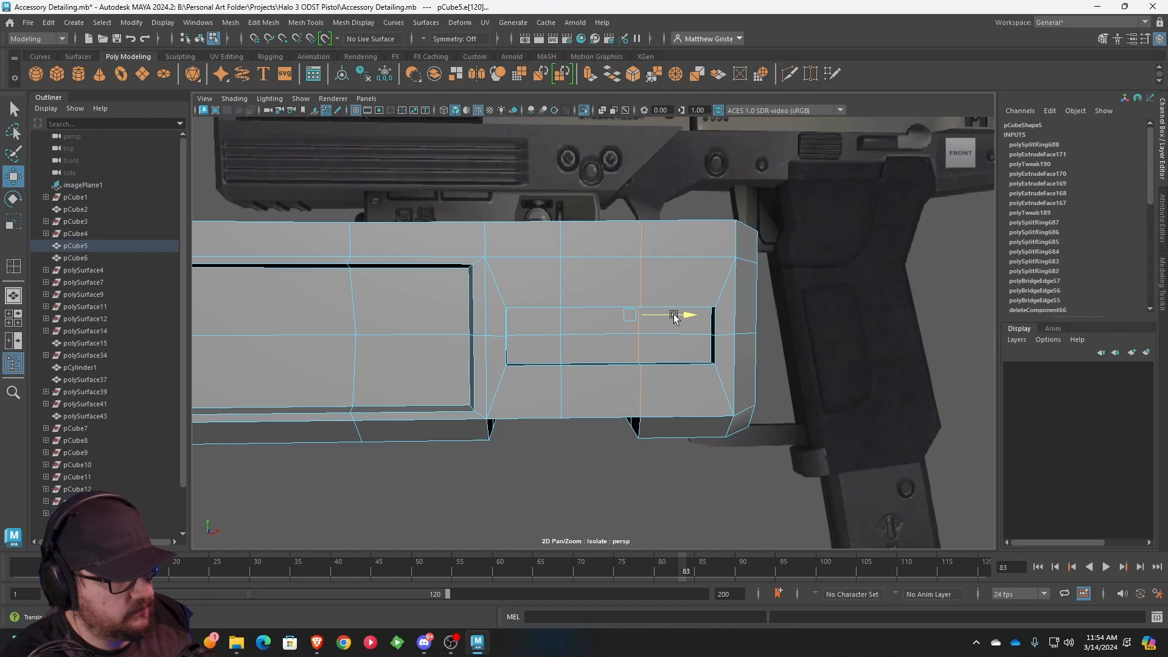
- Select the two front faces inside the switch pocket and extrude them about 0.035 inward for the button
mouse_move(606, 321)
left_mouse_down("alt")
mouse_move(576, 289)
mouse_move(618, 310)
mouse_move(550, 295)
mouse_move(548, 319)
mouse_move(580, 350)
mouse_move(607, 304)
mouse_move(584, 310)
mouse_move(597, 309)
left_mouse_up("alt")
key("F11")
left_click(541, 281)
left_click(542, 322, "shift")
left_click(593, 77)
left_click_drag(508, 210, 435, 286, "alt")
left_click_drag(446, 381, 449, 385)
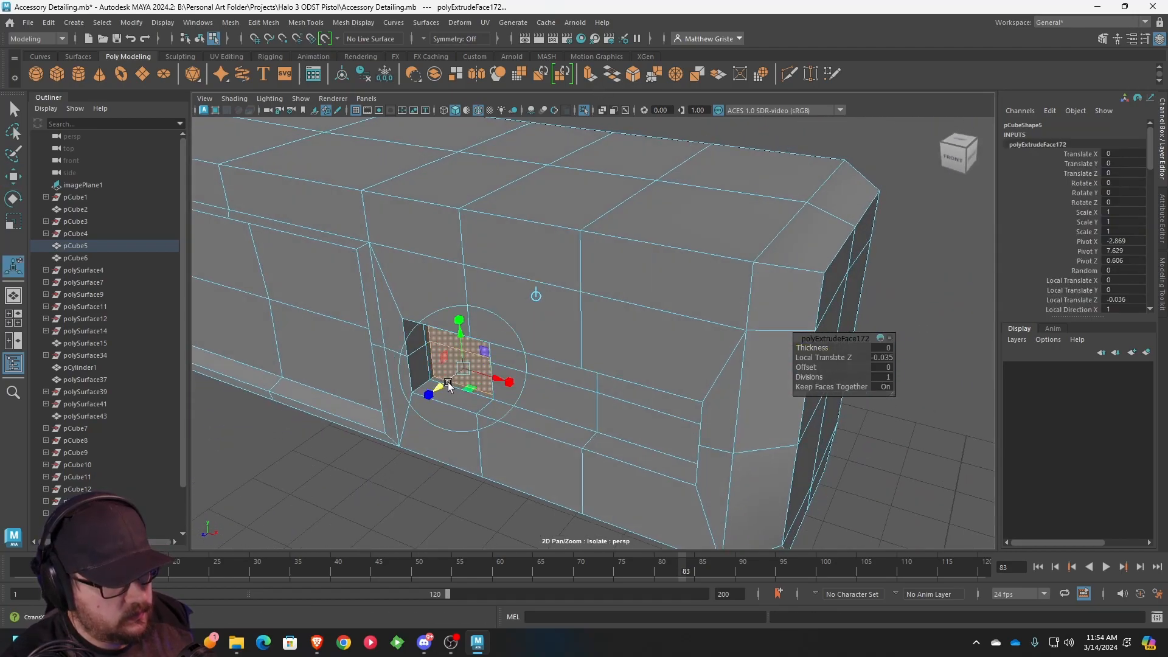
- Extrude the button faces again with a slight inset and pull them outward to form a raised button
left_click(508, 383)
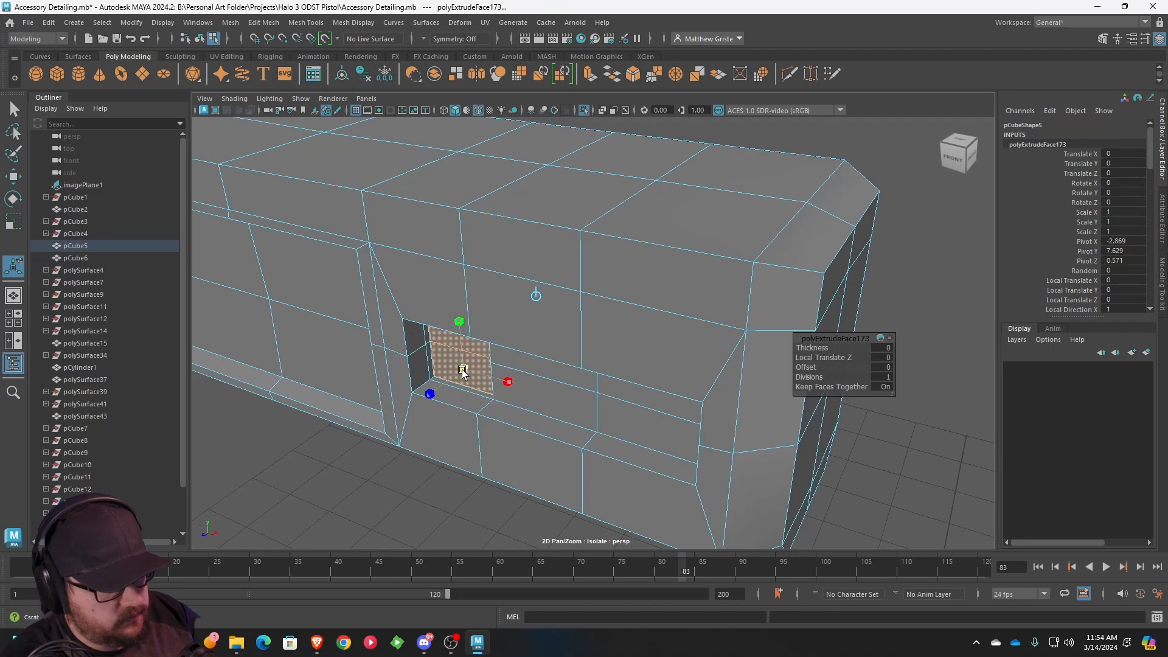
left_click_drag(458, 370, 456, 370)
middle_click_drag(477, 357, 593, 318, "alt")
scroll(584, 328, "up", 4)
left_click_drag(552, 346, 555, 344)
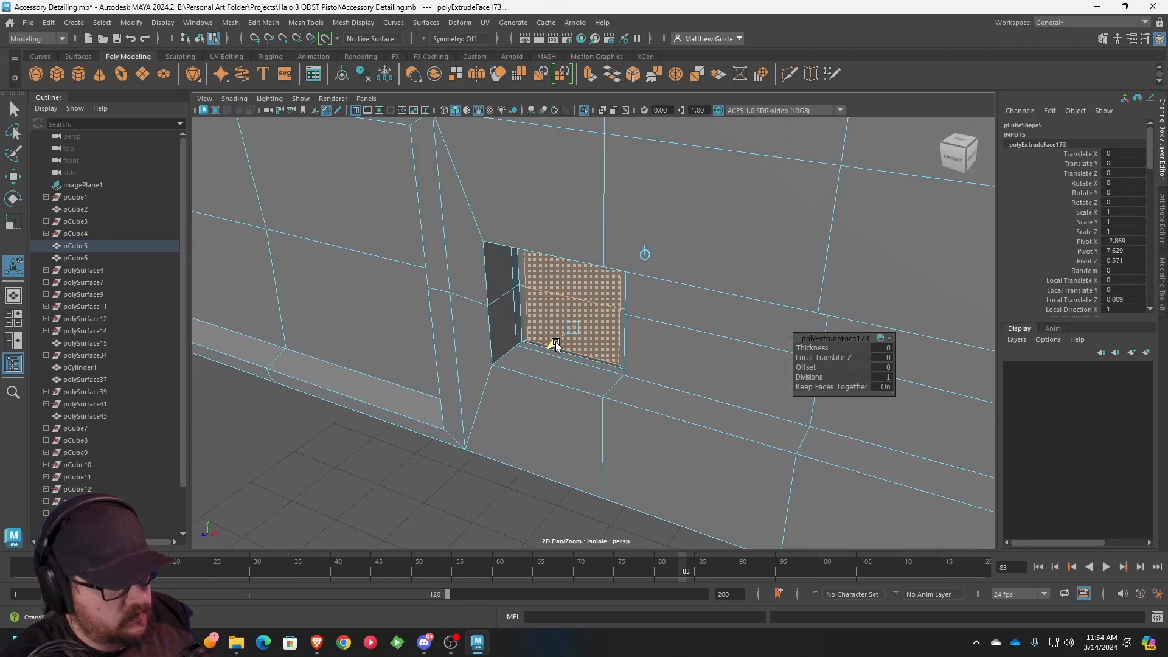
- Inset the raised button's front faces, extrude the center inward to leave a rim, and return to object selection
key("ctrl+e")
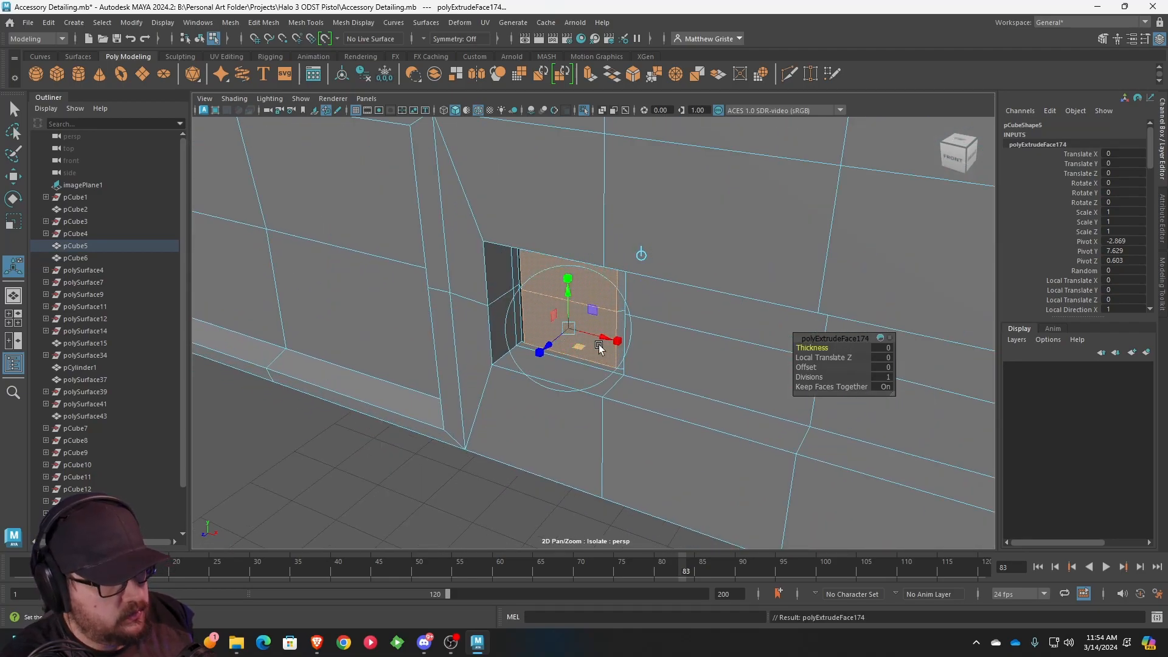
left_click_drag(584, 334, 571, 330)
key("ctrl+e")
right_click_drag(620, 280, 677, 264)
scroll(663, 277, "down", 3)
left_click_drag(659, 279, 728, 316, "alt")
left_click(718, 399)
- Select the four floor faces of the switch pocket's longer section beside the button
left_click_drag(714, 370, 682, 210, "alt")
scroll(681, 210, "up", 3)
right_click_drag(683, 228, 684, 254)
left_click(697, 210)
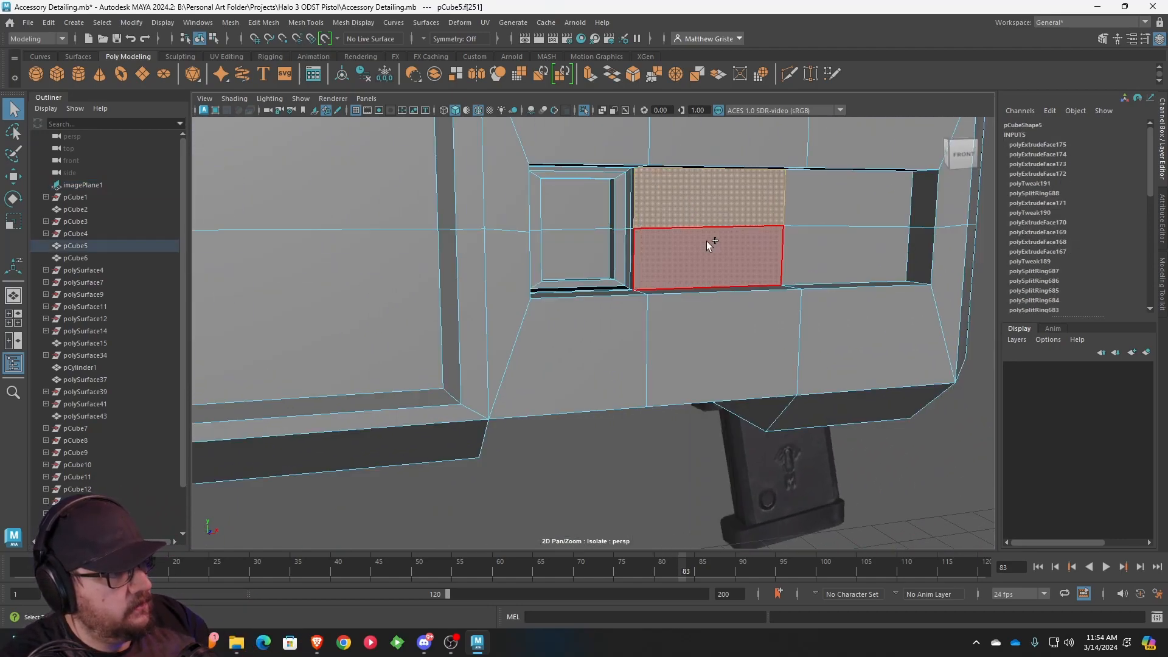
left_click(711, 248, "shift")
left_click(817, 250, "shift")
left_click(816, 203, "shift")
- Extrude the longer section's faces with a slight inset, and extrude them again about 0.081 outward as a raised block
left_click(590, 80)
left_click_drag(699, 248, 840, 281, "alt")
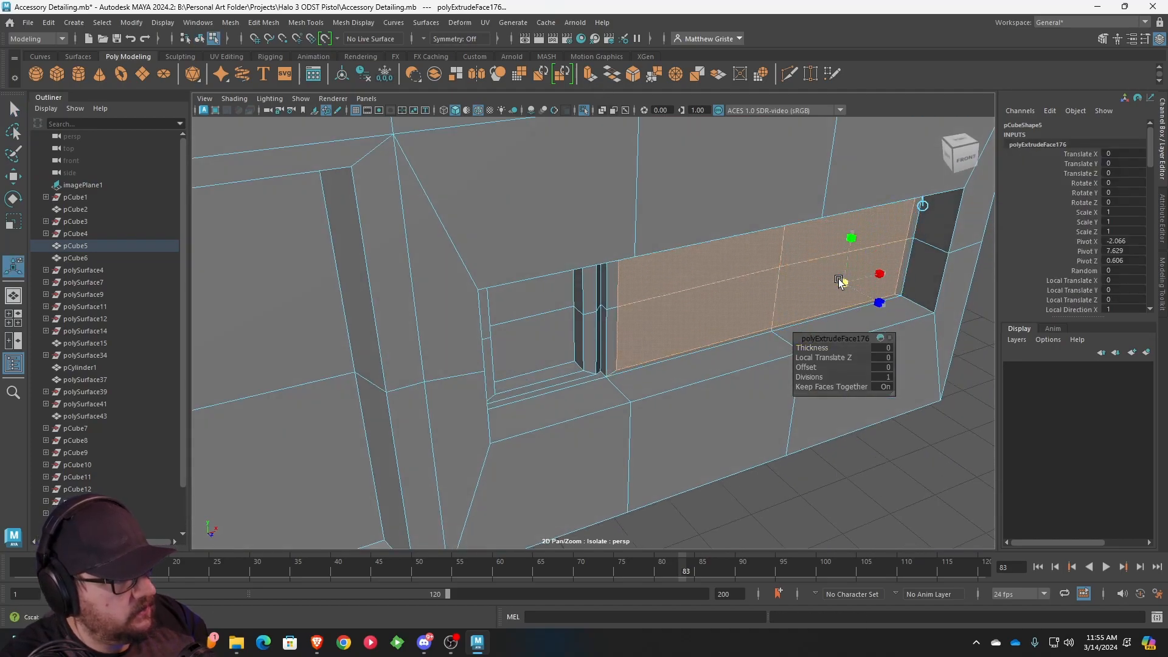
middle_click_drag(846, 274, 714, 256, "alt")
left_click_drag(709, 216, 756, 287)
key("ctrl+e")
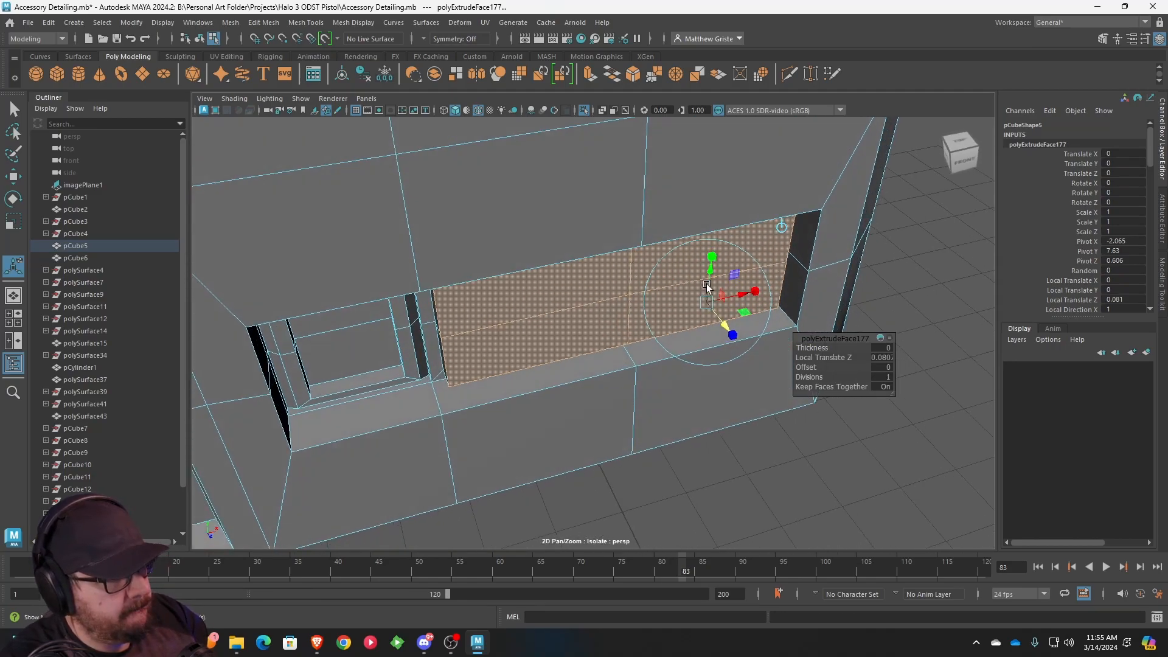
- Select the side and front faces of the raised block in the switch pocket for scaling
left_click_drag(599, 316, 616, 275, "alt")
left_click(516, 253)
double_click(514, 190, "shift")
left_click_drag(647, 234, 575, 225, "alt")
left_click(569, 222, "shift")
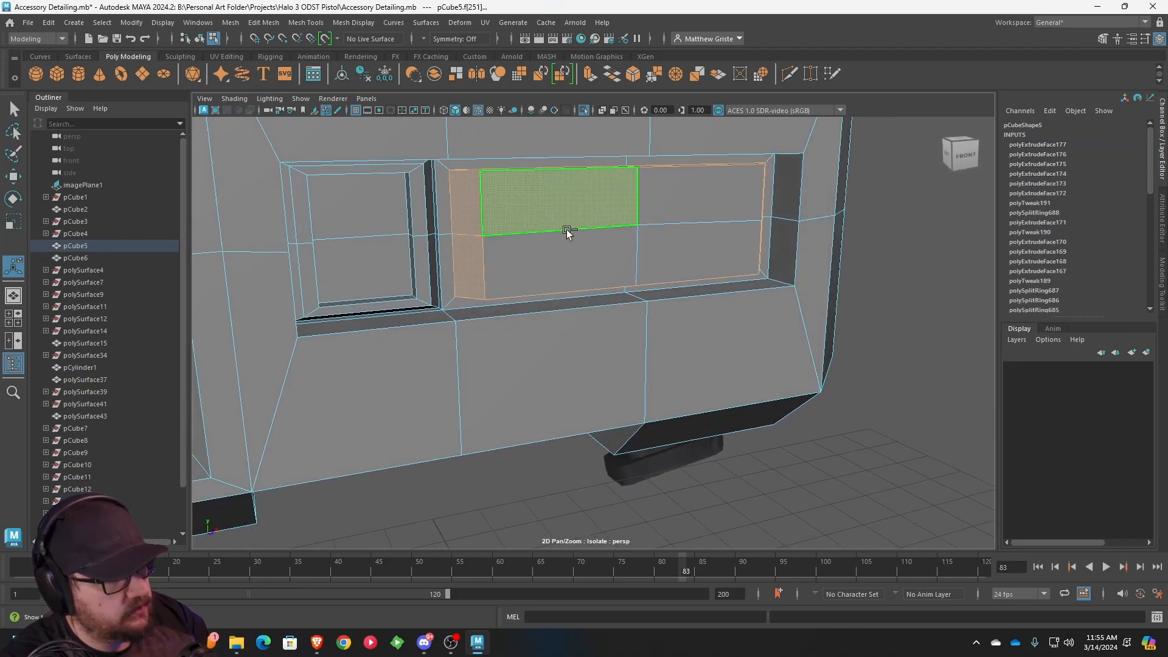
left_click(572, 245, "shift")
left_click(674, 237, "shift")
left_click(679, 214, "shift")
key("e")
key("r")
- Return to object selection and add offset edge loops on both sides of the raised block's center edge
left_click_drag(717, 242, 542, 249, "alt")
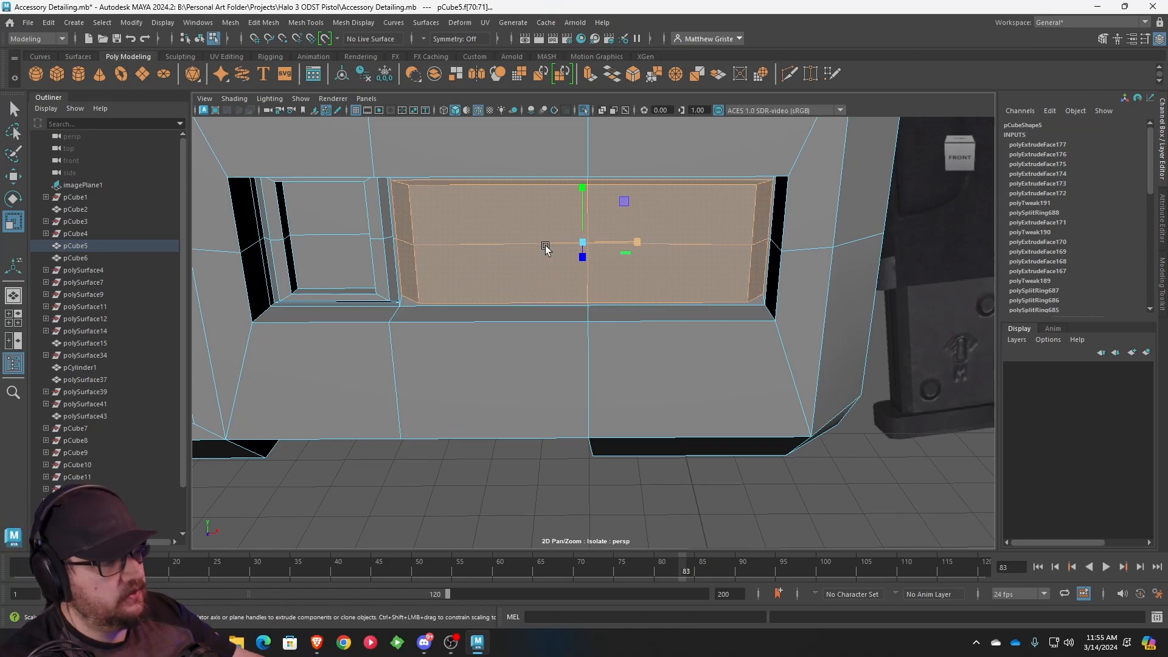
left_click_drag(489, 209, 502, 205, "alt")
right_click_drag(502, 203, 560, 192)
left_click_drag(561, 192, 568, 225, "alt")
scroll(569, 225, "up", 3)
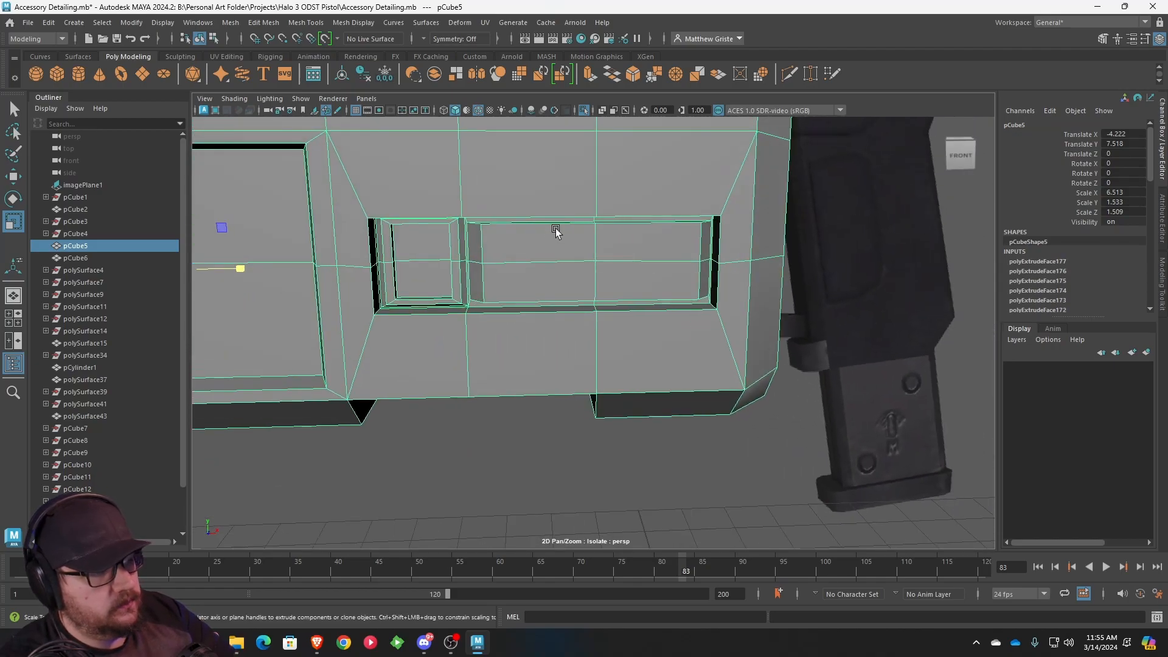
middle_click_drag(520, 232, 536, 254, "alt")
scroll(537, 255, "up", 2)
scroll(536, 253, "down", 1)
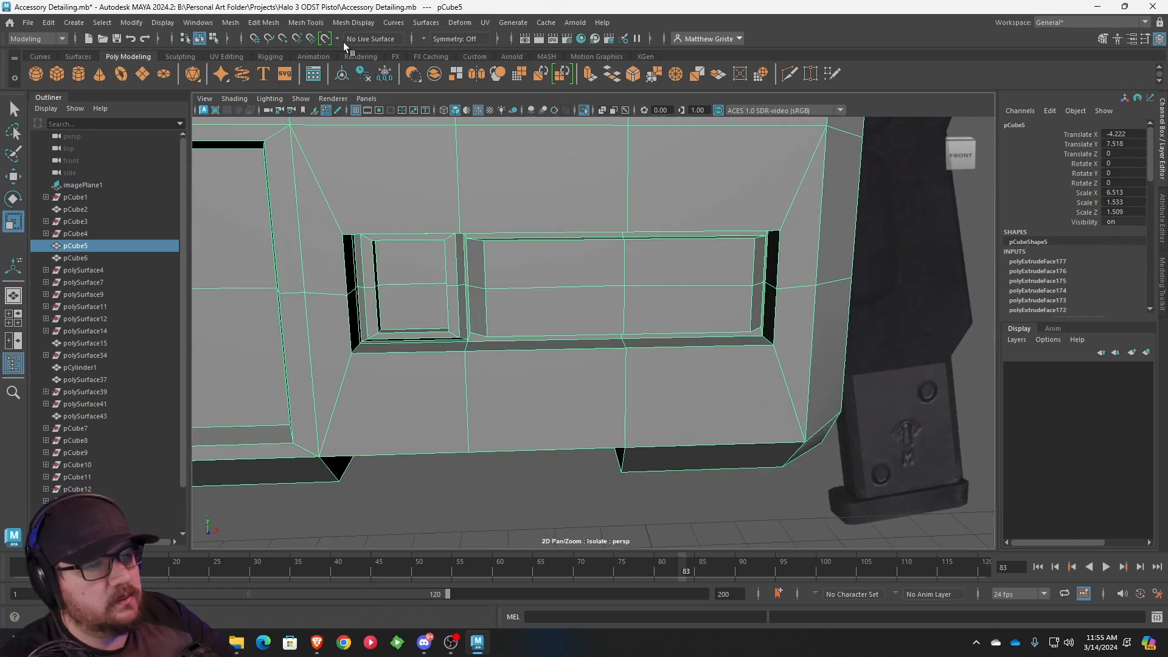
left_click(311, 23)
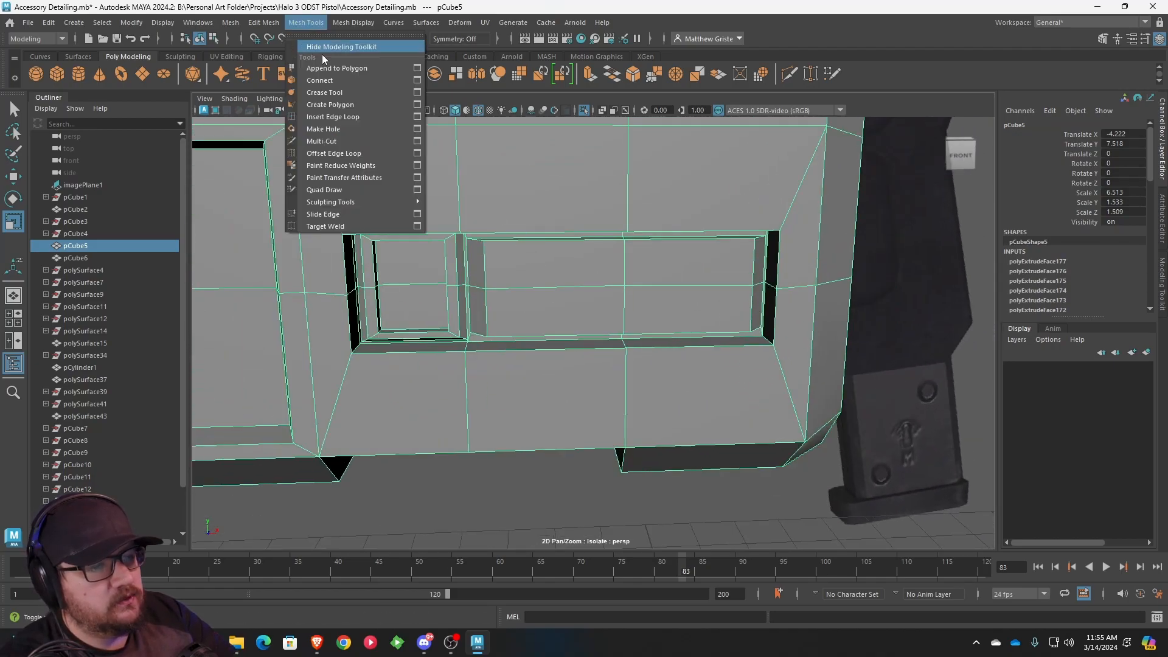
left_click(345, 156)
left_click_drag(625, 256, 620, 248)
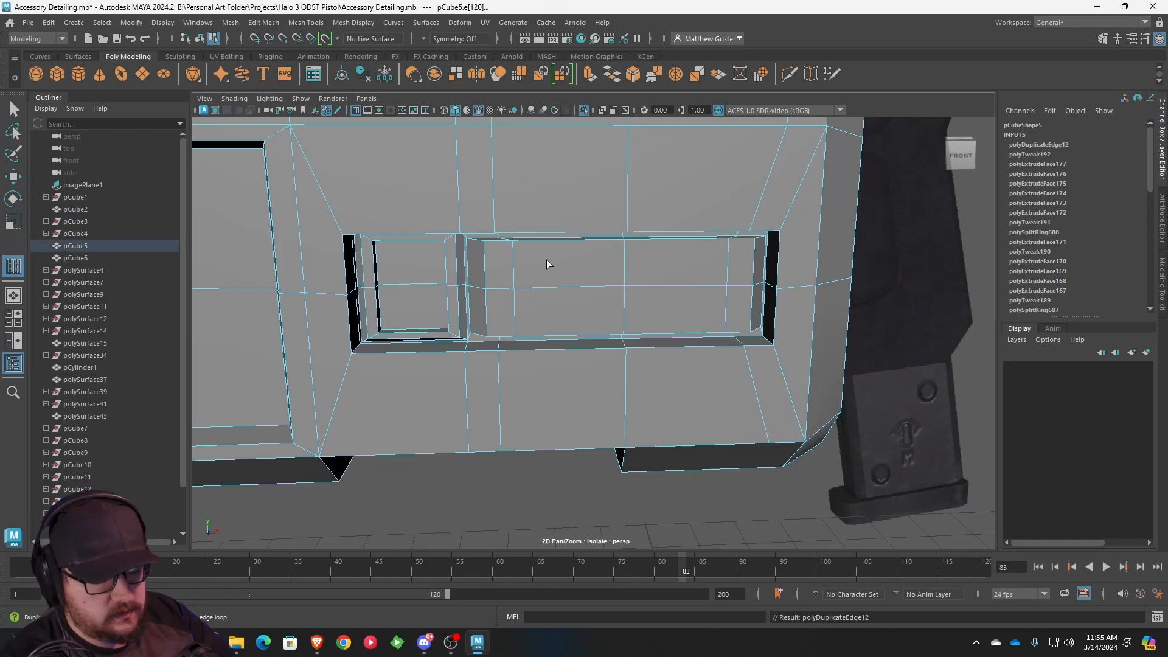
- Straighten each new offset edge loop by scaling it flat along the block's length, and reposition the rear loop
key("q")
double_click(511, 253)
key("t")
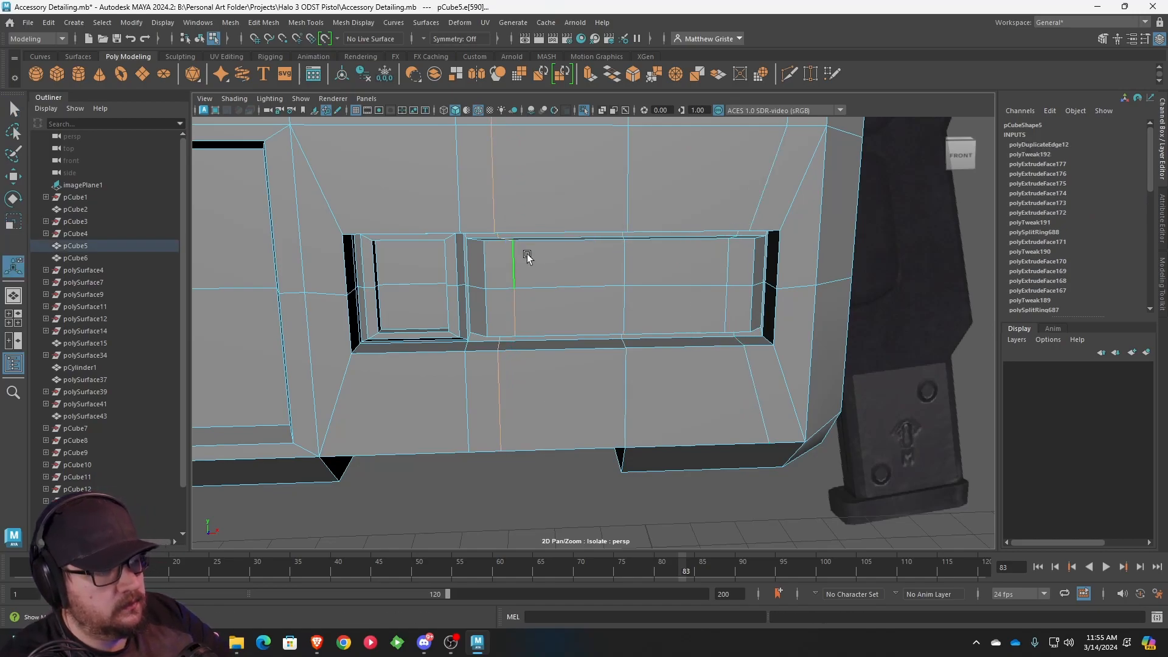
key("r")
left_click_drag(561, 237, 407, 246)
double_click(724, 256)
left_click_drag(769, 237, 597, 255)
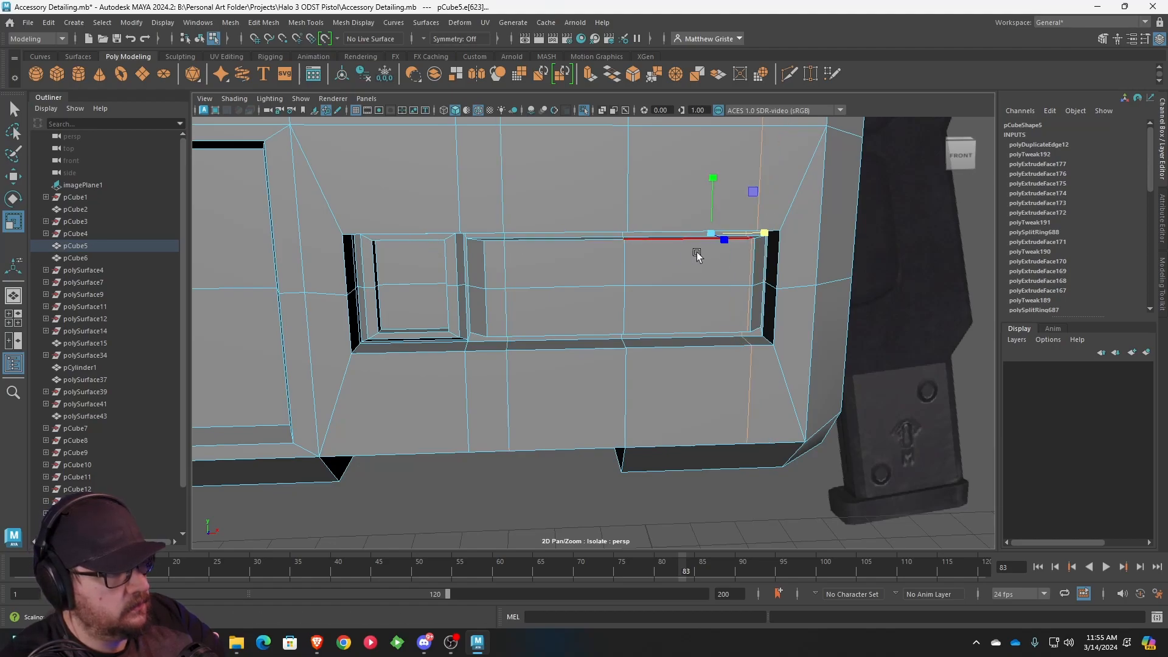
key("w")
left_click_drag(774, 232, 681, 207)
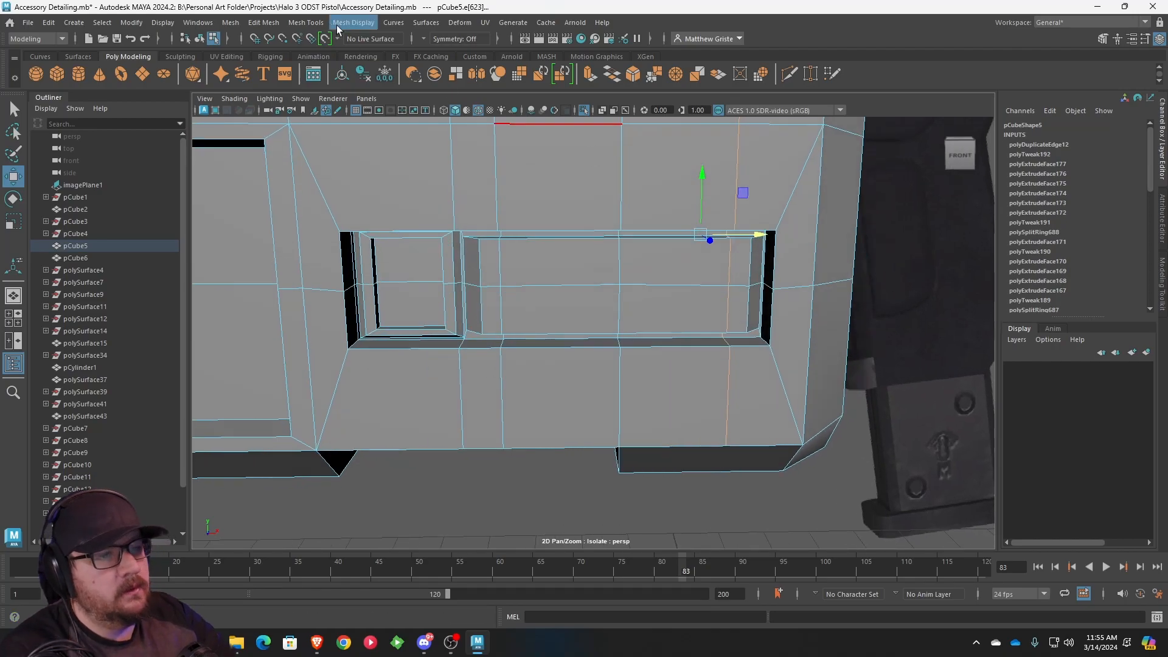
- Add further offset edge loops across the raised block to divide it into narrow vertical strips
left_click(306, 23)
left_click(323, 141)
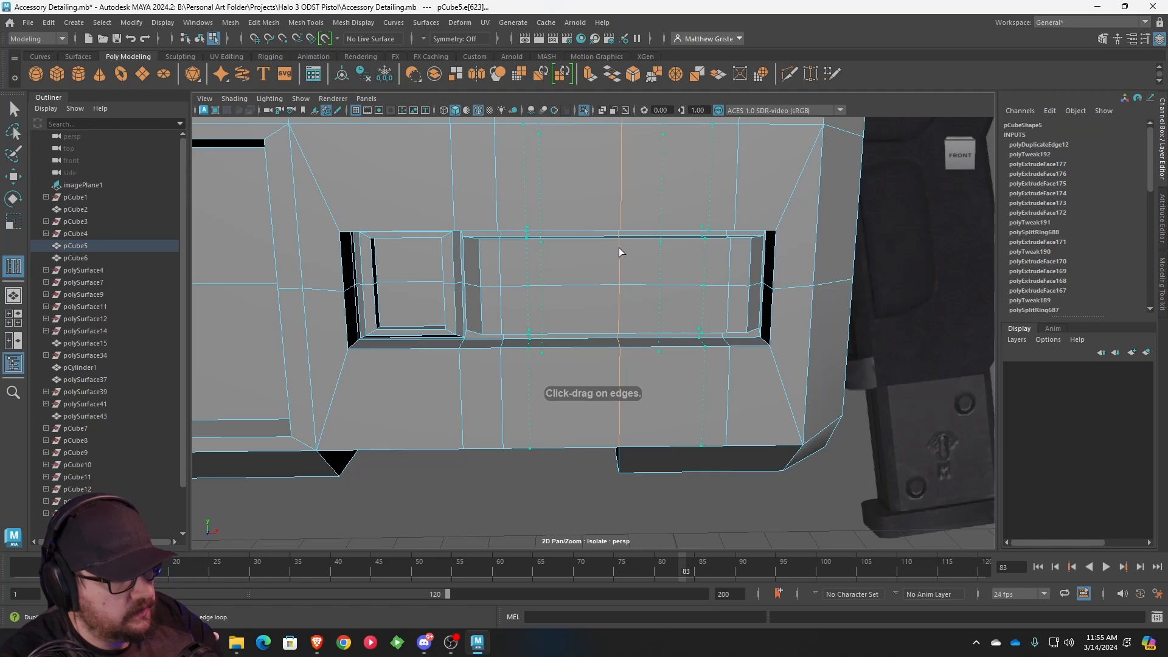
left_click_drag(619, 246, 618, 272)
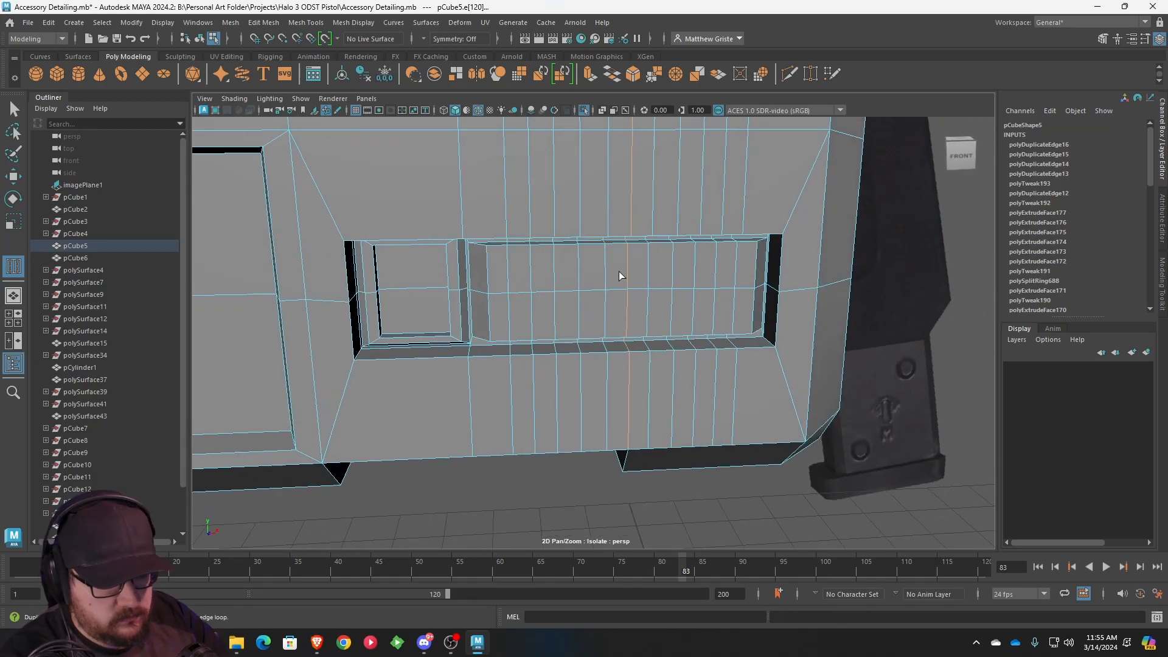
- Select every other vertical strip on the raised block's front and extrude them outward about 0.026 as grip ribs
right_click_drag(543, 242, 535, 271)
left_click(498, 267)
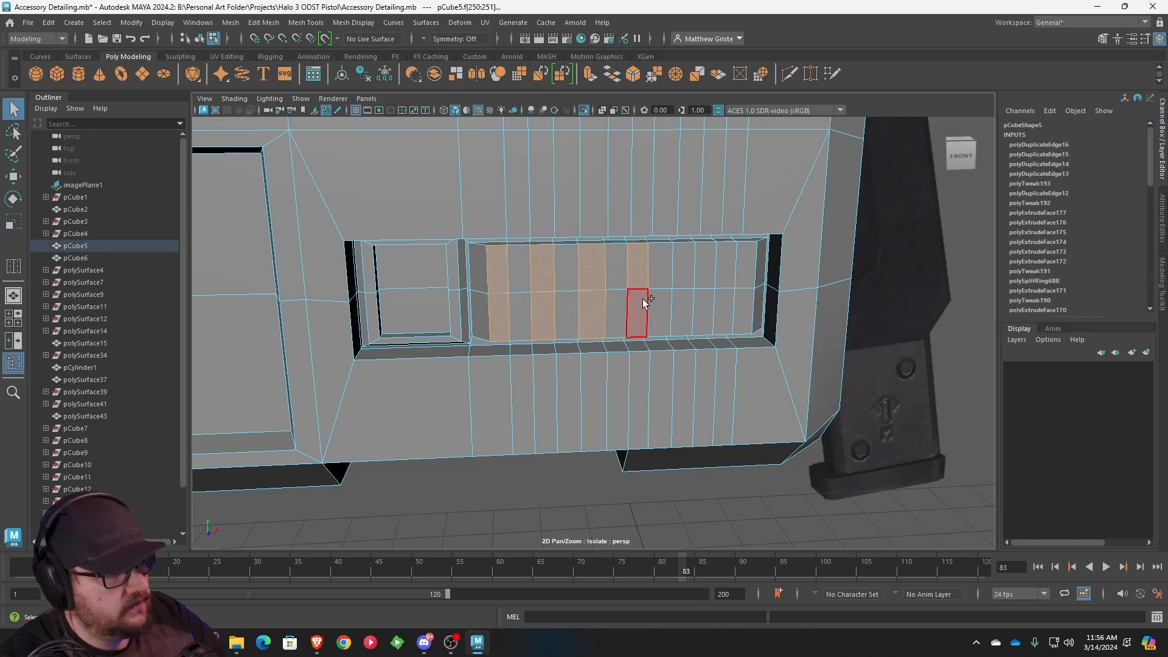
left_click(731, 291, "shift")
left_click_drag(731, 291, 590, 122, "alt")
left_click(590, 73)
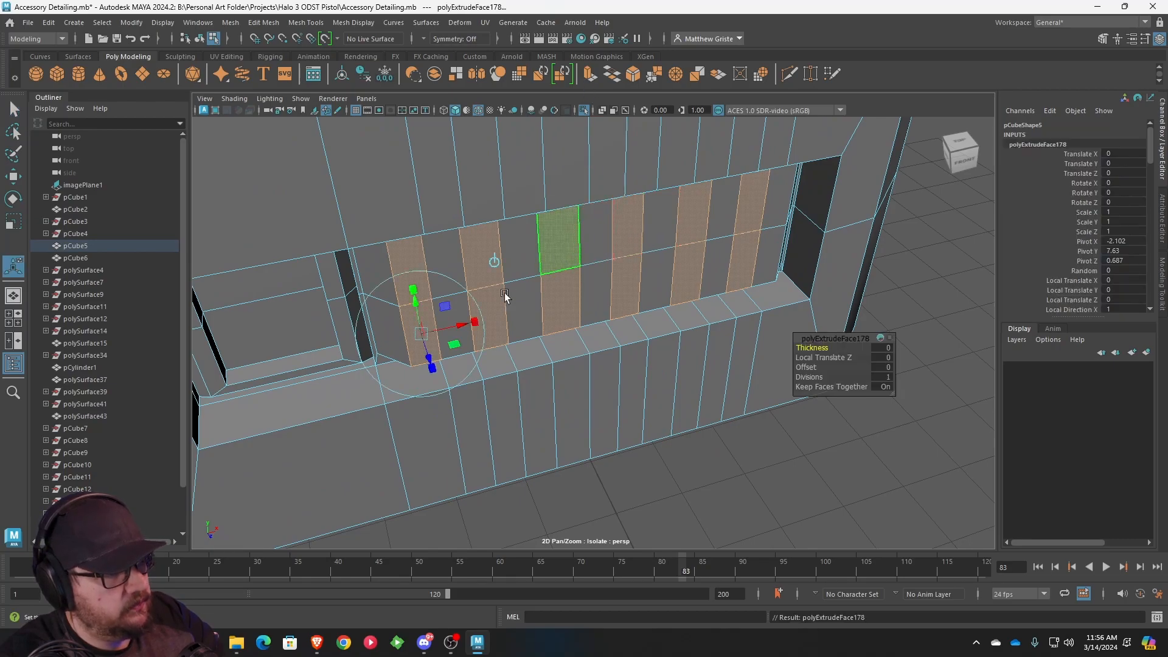
left_click_drag(433, 363, 457, 338)
left_click_drag(533, 262, 641, 249, "alt")
left_click_drag(636, 326, 621, 355)
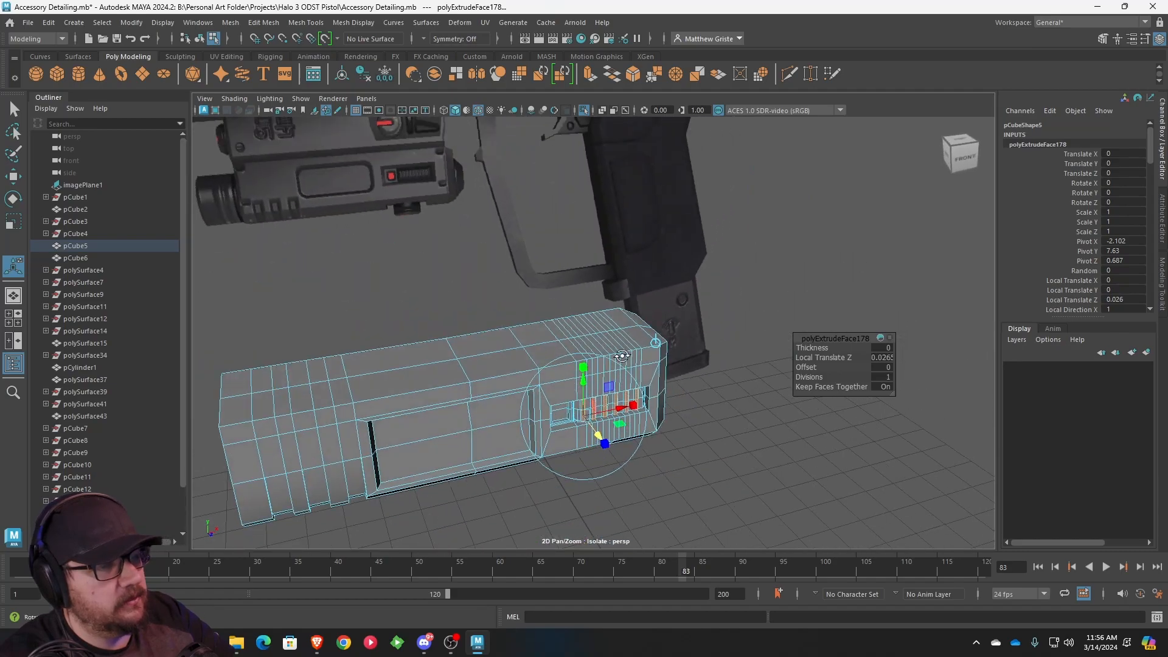
- Examine the ribbed switch, the body's far side and the underside where the new edge loops end
middle_click_drag(621, 355, 633, 268, "alt")
right_click_drag(632, 268, 720, 295, "alt")
left_click_drag(720, 294, 685, 232, "alt")
left_click_drag(615, 324, 683, 250, "alt")
right_click_drag(683, 250, 639, 258, "alt")
left_click_drag(639, 258, 830, 326, "alt")
left_click_drag(598, 323, 589, 336, "alt")
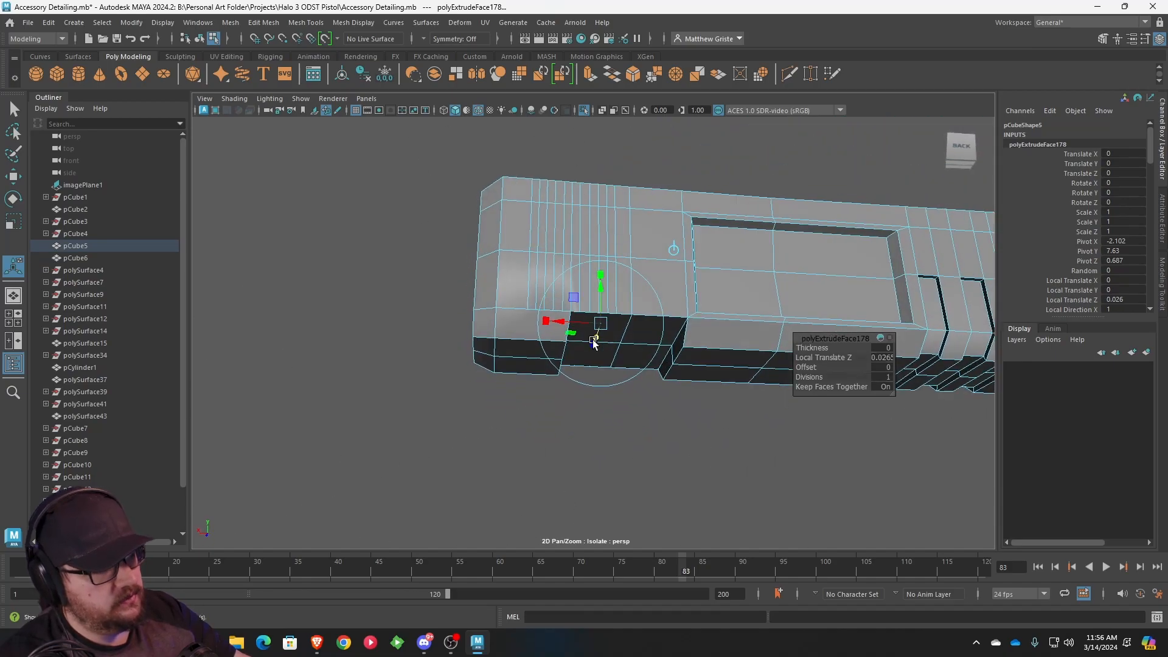
middle_click_drag(589, 337, 600, 306, "alt")
scroll(599, 305, "up", 5)
- Try to move the side face of the lower rear block on the body's far side
left_click(514, 218)
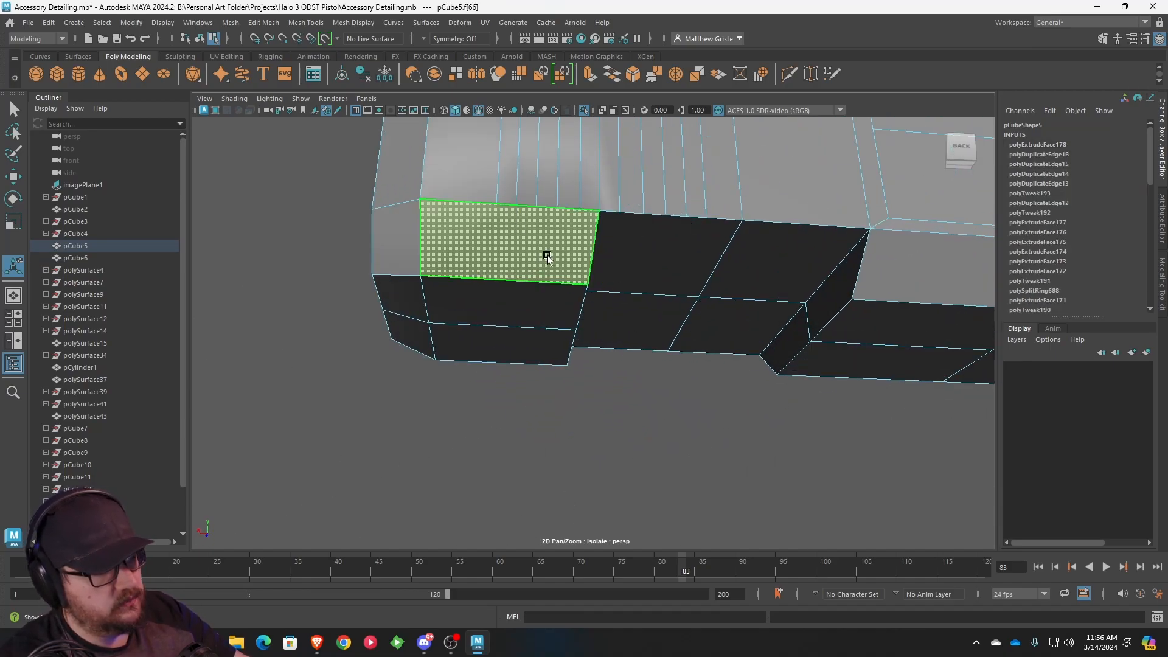
key("w")
left_click_drag(511, 201, 590, 305)
key("ctrl+z")
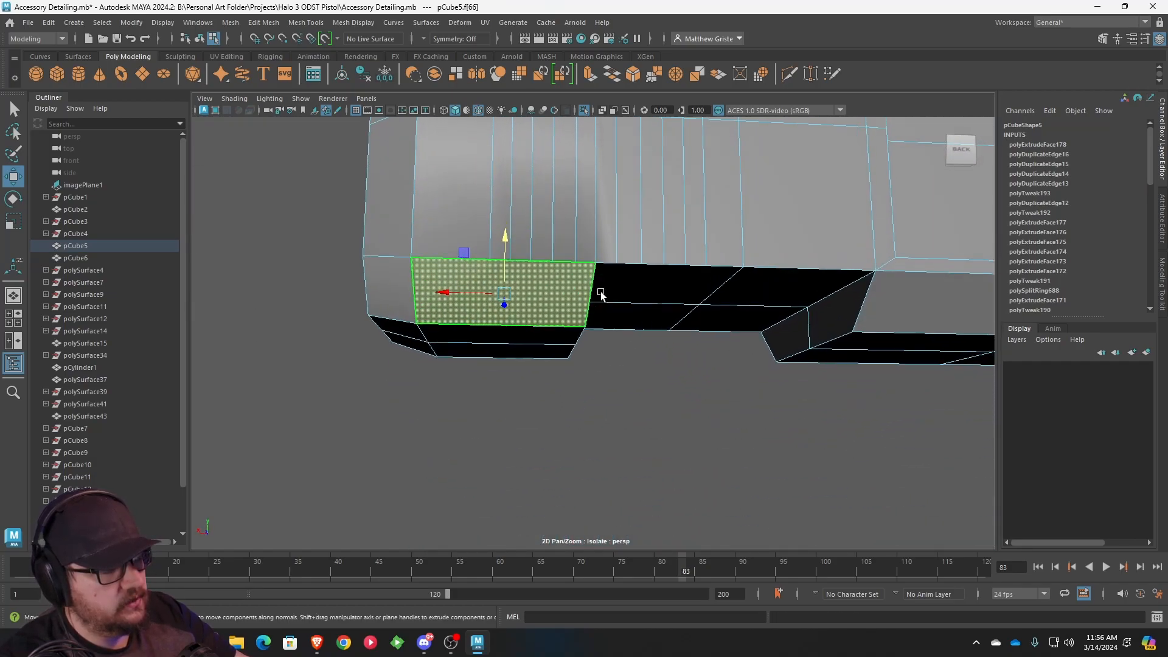
- Use Multi-Cut to continue the first strip edges across the recessed underside section to the body's opposite side
left_click_drag(665, 326, 597, 249, "alt")
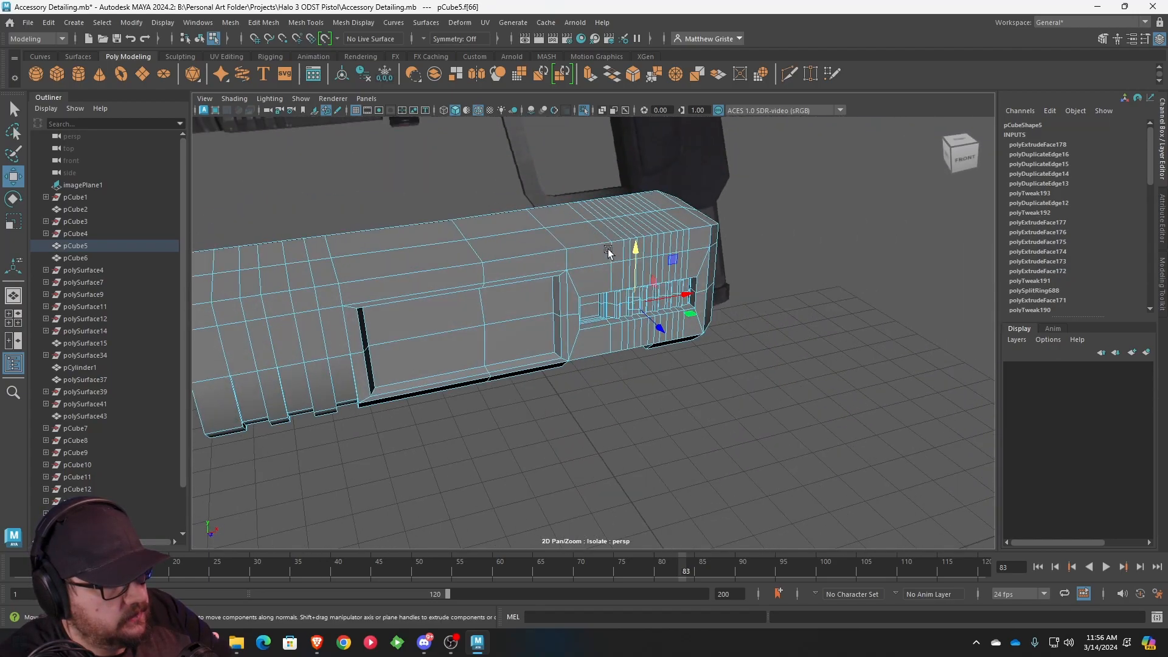
middle_click_drag(598, 249, 531, 283, "alt")
scroll(531, 283, "up", 5)
left_click_drag(531, 283, 593, 317, "alt")
left_click(306, 23)
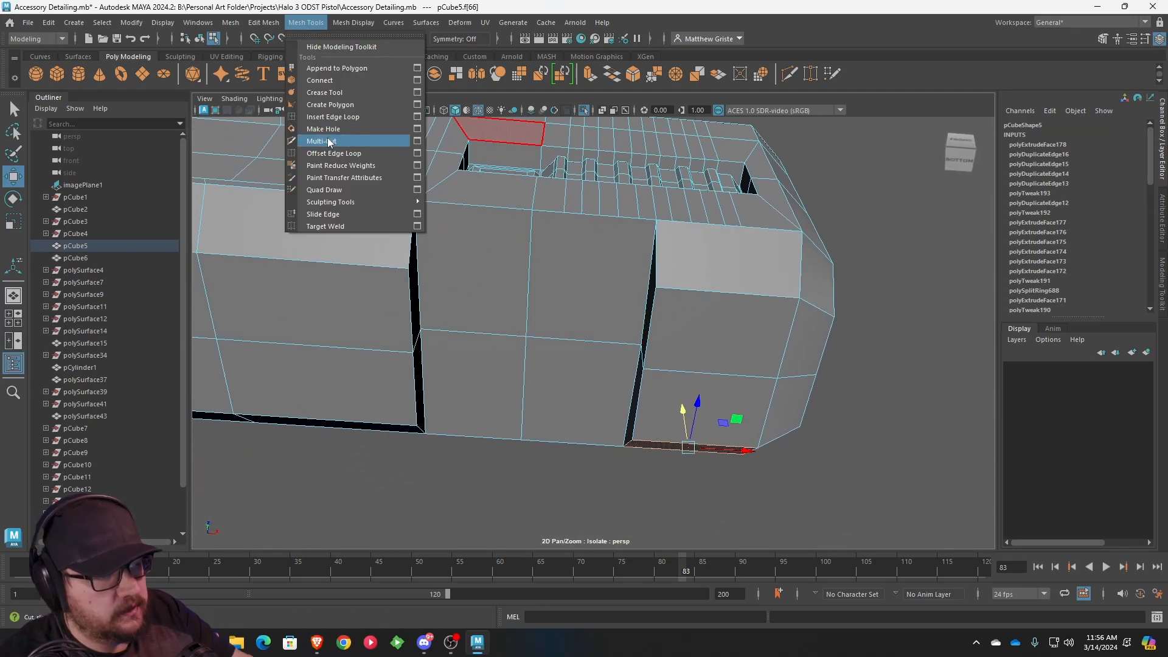
left_click(329, 139)
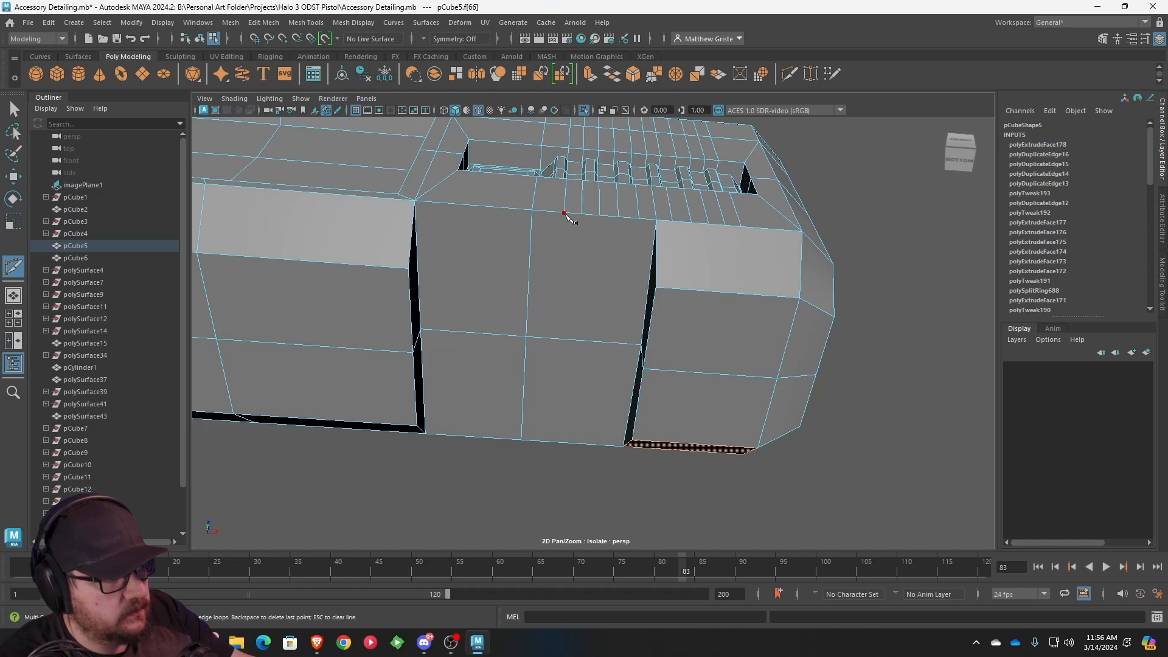
left_click(564, 214)
scroll(572, 274, "down", 2)
left_click_drag(576, 338, 582, 269, "alt")
left_click(535, 443)
right_click(551, 435)
left_click(550, 446)
left_click_drag(586, 322, 594, 300, "alt")
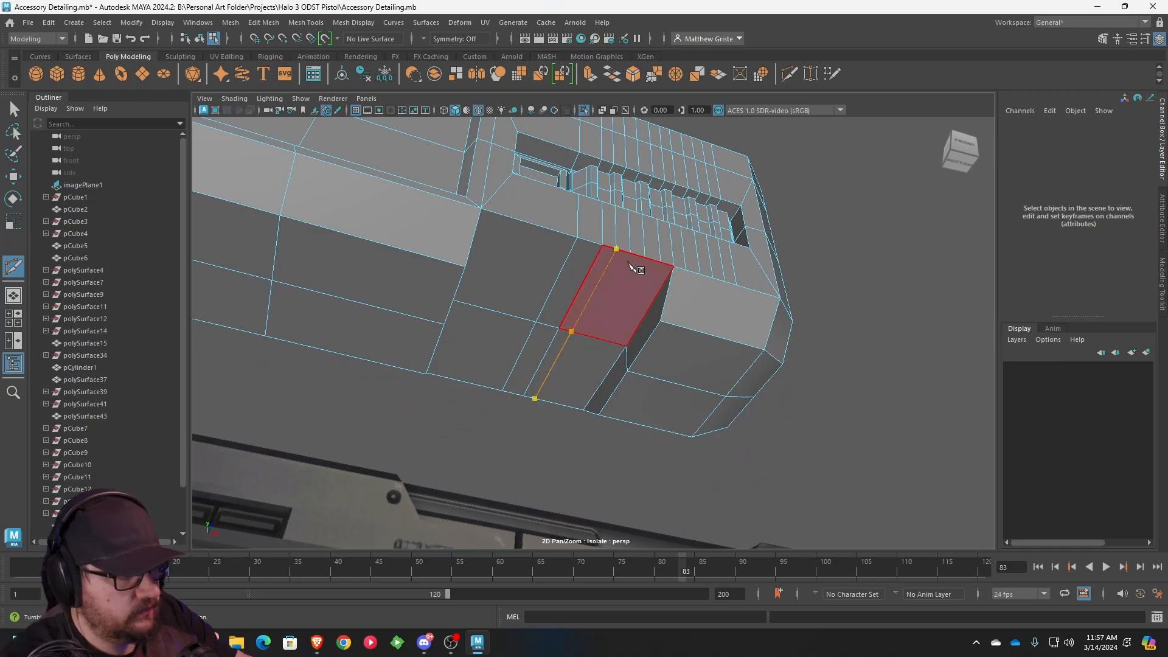
- Cut the next strip edges across the recessed underside section, working toward the lower rear block
right_click(637, 269)
left_click_drag(636, 263, 578, 418, "alt")
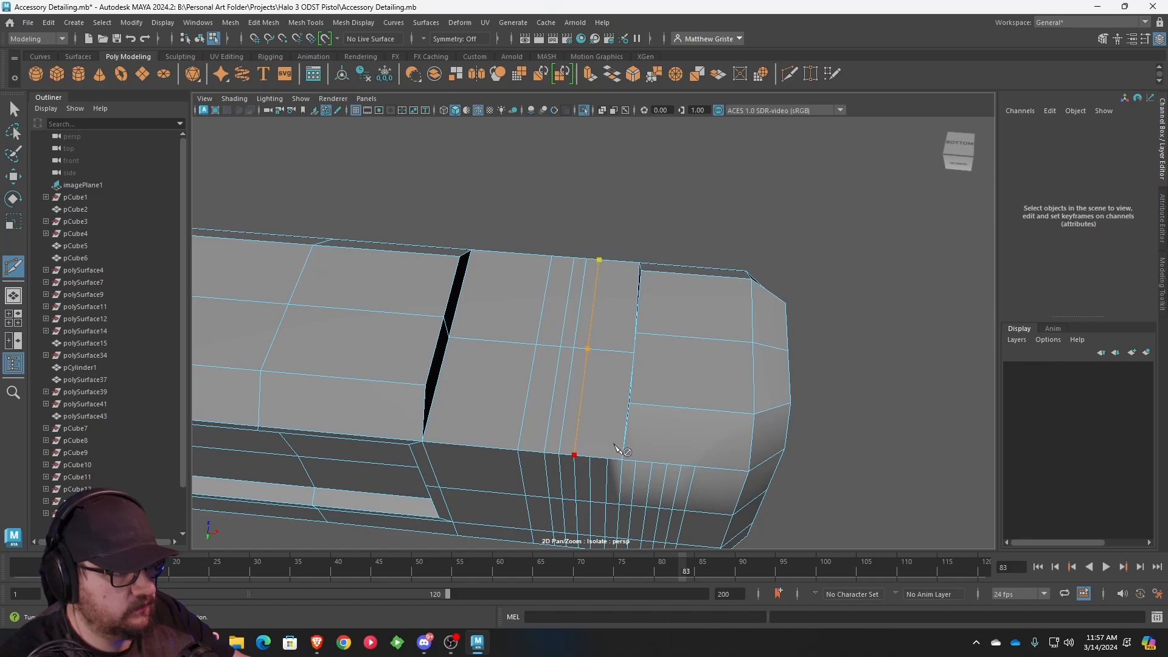
right_click(608, 434)
left_click_drag(610, 382, 617, 300, "alt")
left_click(617, 249)
left_click(589, 410)
right_click(633, 253)
left_click_drag(633, 253, 651, 448, "alt")
right_click(619, 436)
left_click_drag(672, 342, 673, 396, "alt")
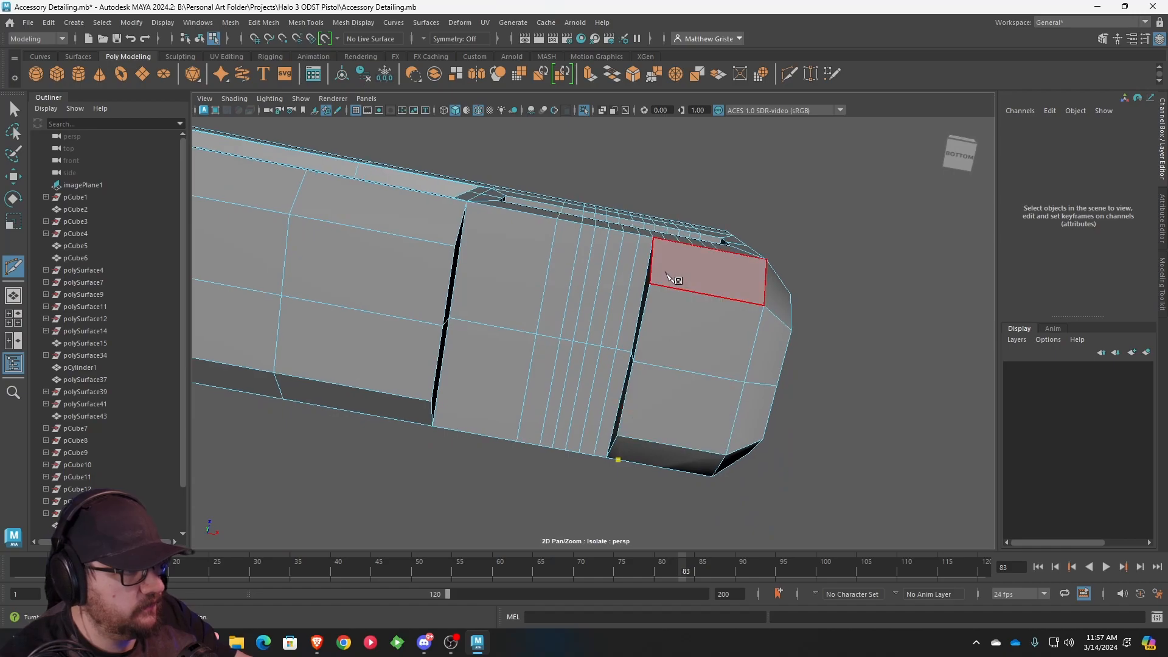
left_click_drag(662, 270, 650, 245, "alt")
left_click_drag(683, 295, 653, 293, "alt")
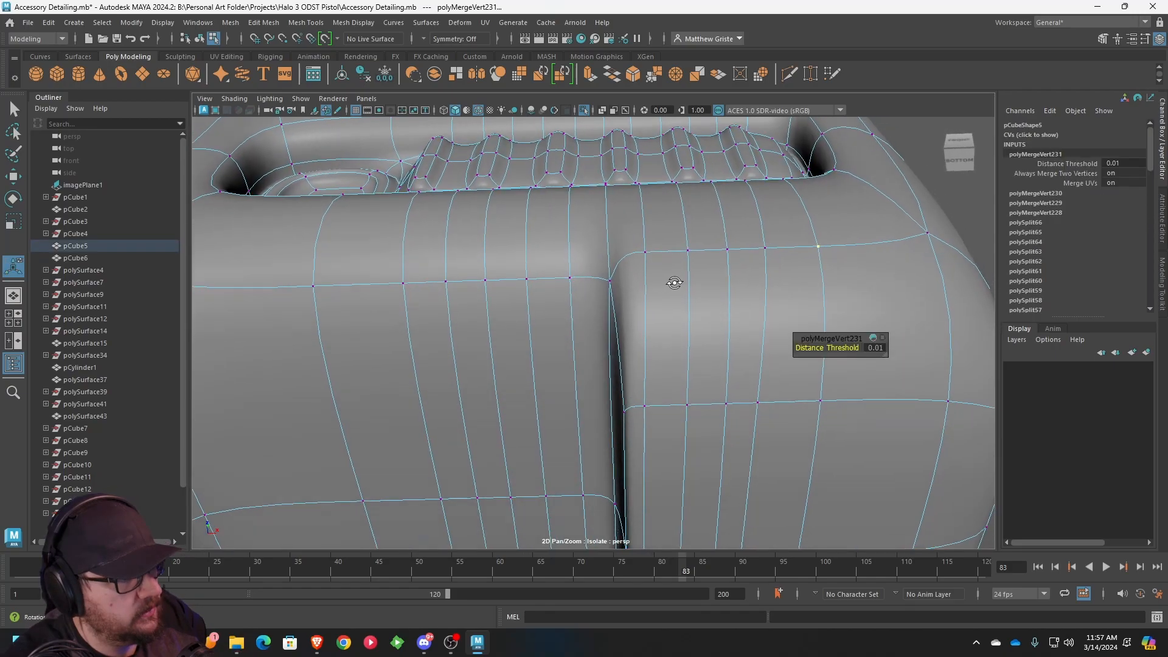
- Turn off the smooth preview and, in the front view, scale the rearmost cut's vertices on the lower rear block vertical
key("1")
scroll(695, 299, "down", 4)
left_click_drag(594, 234, 592, 313, "alt")
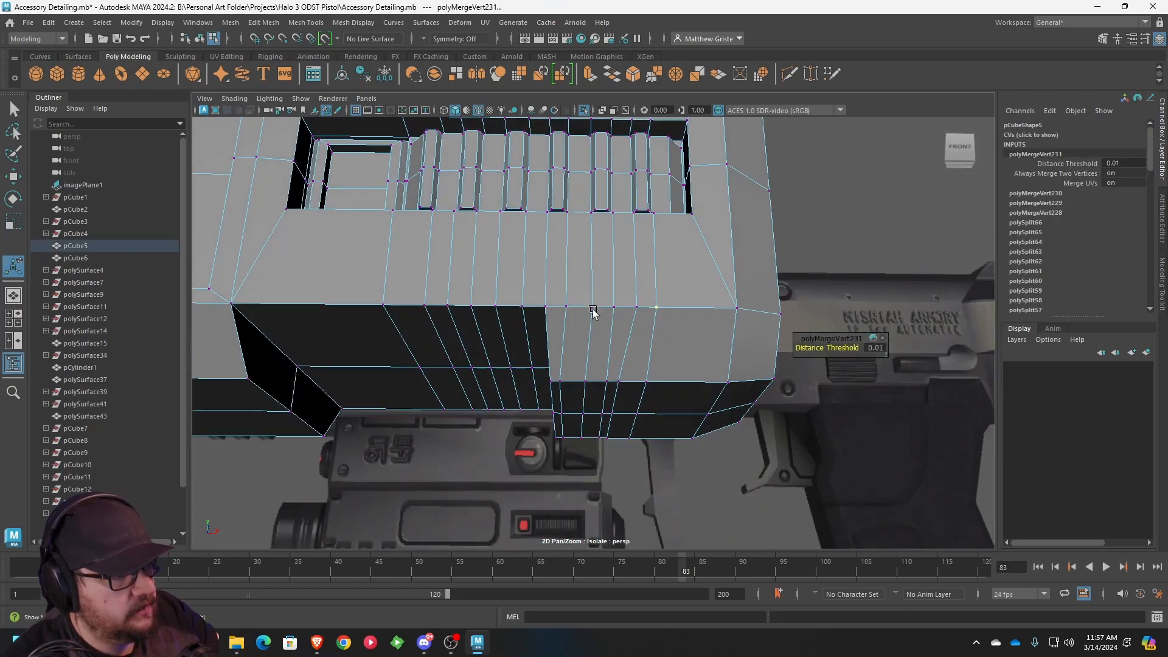
scroll(600, 317, "up", 3)
key("space")
key("space")
scroll(680, 297, "up", 2)
middle_click_drag(852, 389, 496, 267, "alt")
scroll(496, 267, "up", 3)
scroll(563, 250, "up", 3)
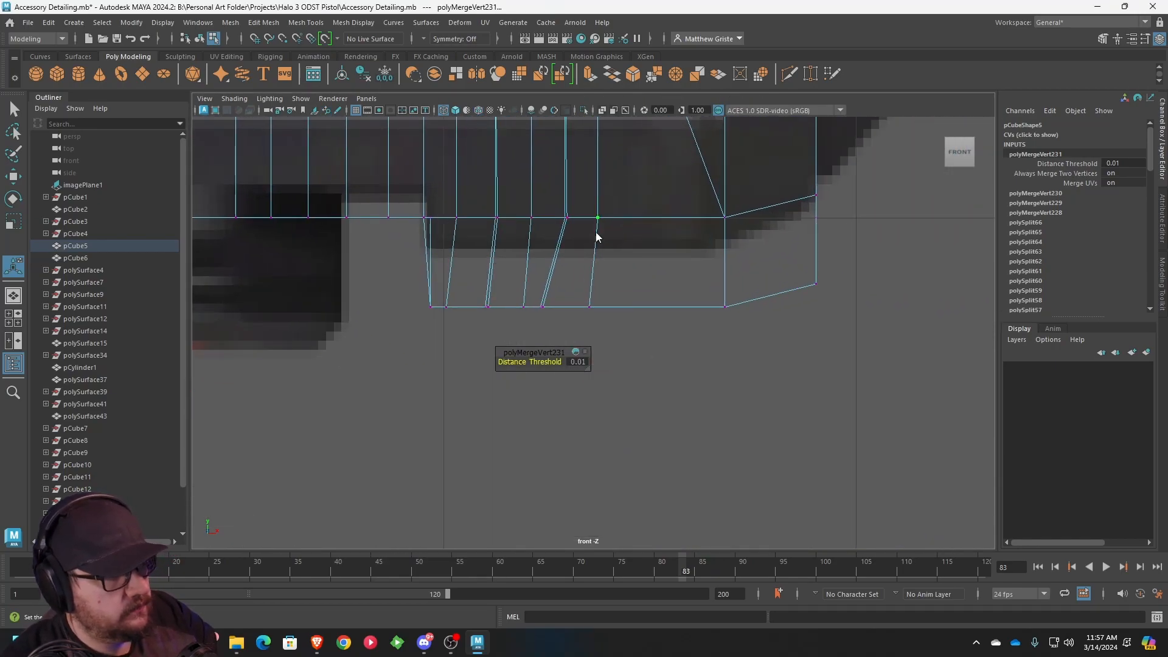
left_click_drag(628, 352, 591, 261)
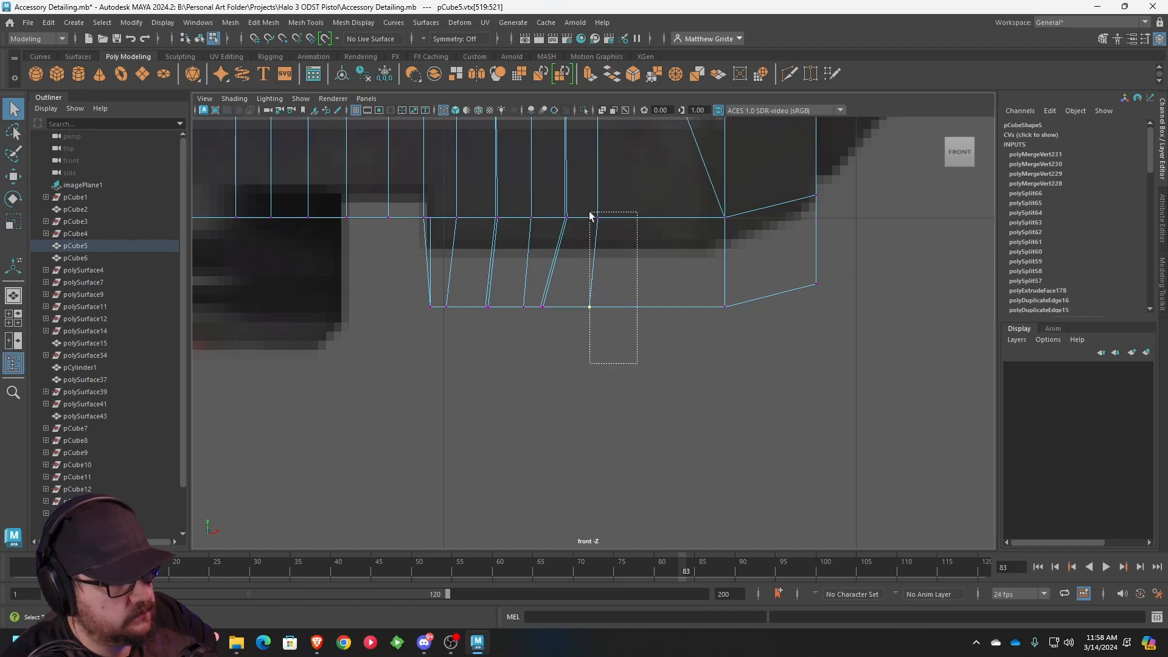
left_click_drag(590, 213, 589, 211)
key("r")
left_click_drag(646, 260, 571, 258)
scroll(565, 264, "down", 5)
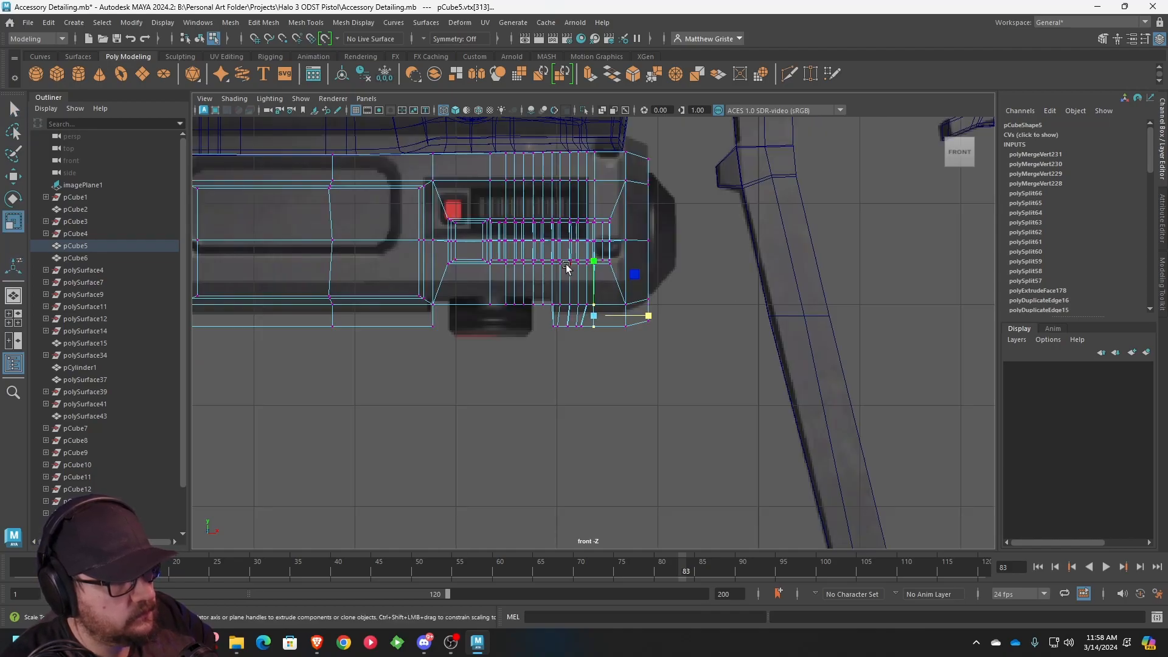
- Straighten and reposition the next two vertex columns forward of it on the lower rear block
scroll(565, 265, "up", 6)
middle_click_drag(569, 223, 626, 269, "alt")
scroll(602, 353, "up", 5)
scroll(603, 356, "up", 4)
left_click_drag(555, 286, 609, 496)
left_click_drag(634, 388, 663, 386)
key("w")
left_click_drag(562, 488, 526, 341)
key("r")
mouse_move(588, 387)
left_mouse_down()
mouse_move(570, 392)
mouse_move(598, 390)
left_mouse_up()
- Scale the two remaining interior vertex columns of the lower rear block vertical and shift them slightly rearward
key("w")
left_click_drag(523, 472, 428, 298)
key("r")
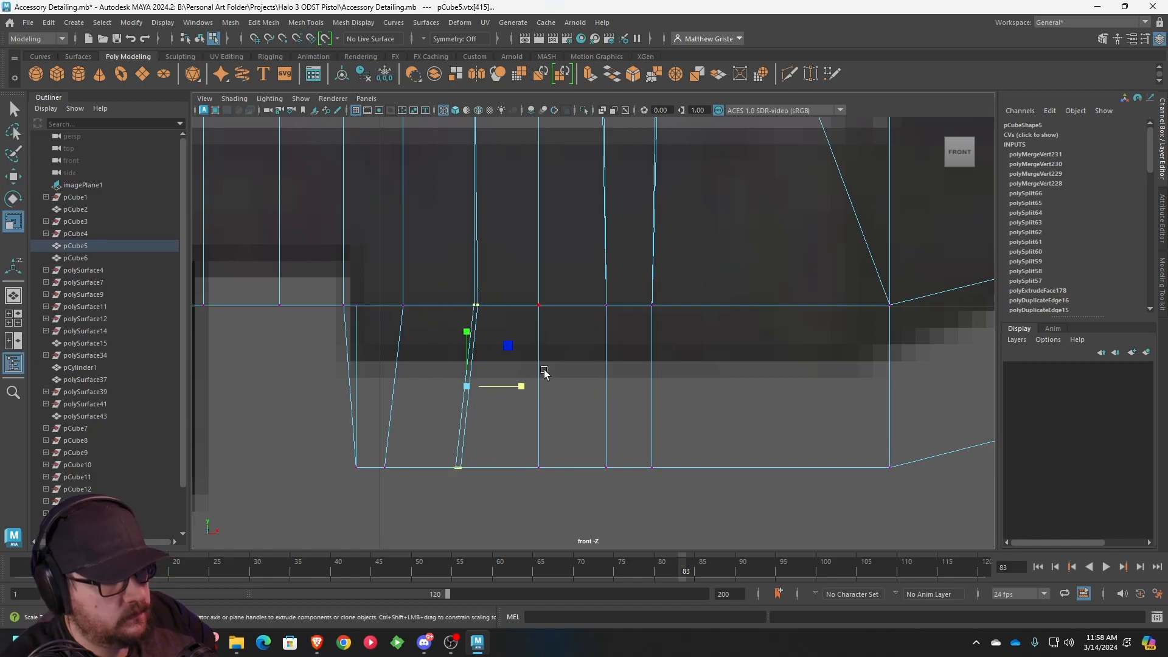
left_click_drag(524, 387, 531, 389)
key("w")
left_click_drag(441, 493, 334, 379)
key("e")
key("r")
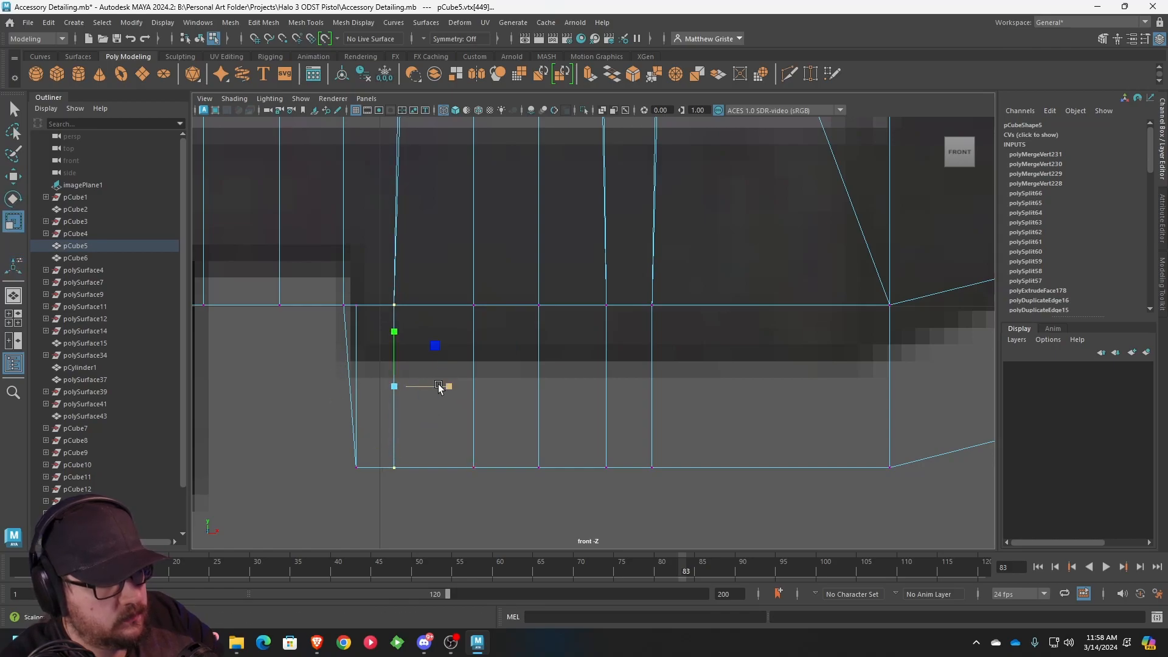
key("w")
left_click_drag(453, 389, 460, 389)
- Scale the vertices along the lower rear block's front edge into a vertical line and return to object selection
left_click_drag(376, 487, 298, 292)
key("r")
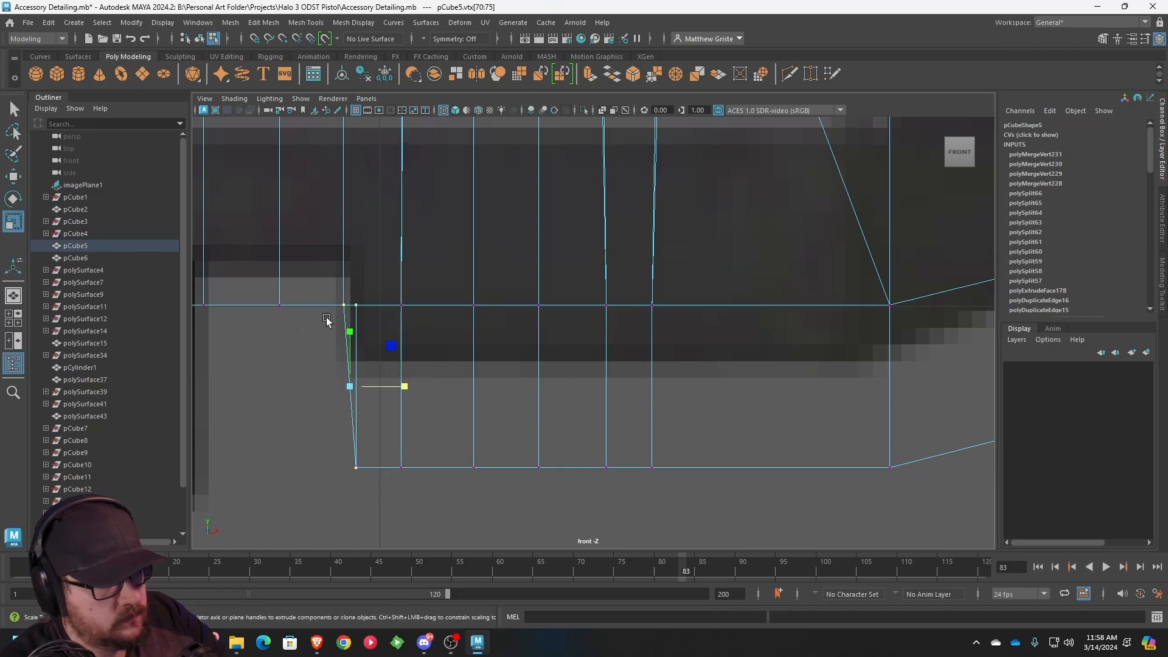
left_click_drag(396, 385, 320, 386)
scroll(599, 359, "down", 10)
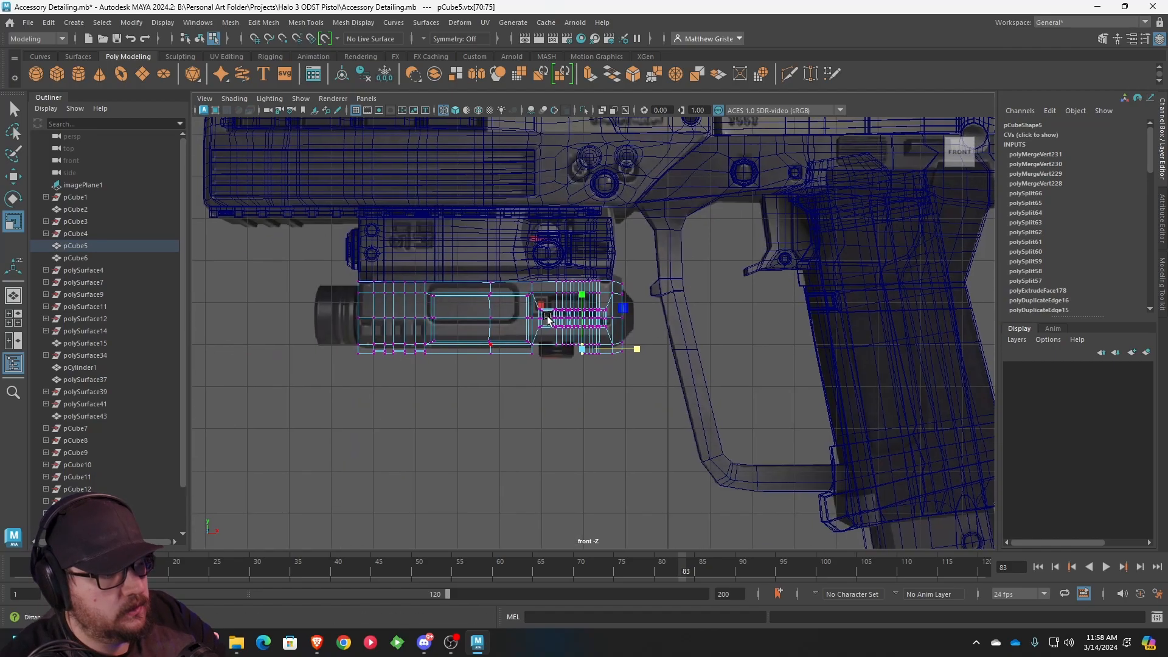
key("space")
key("space")
left_click_drag(676, 206, 609, 233, "alt")
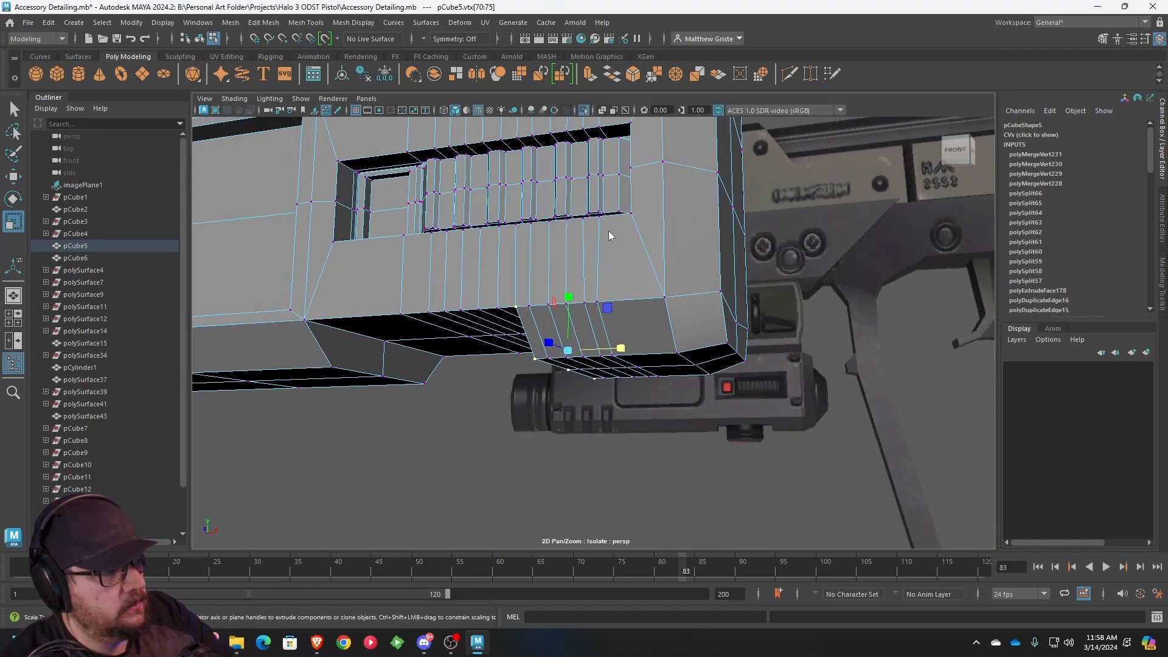
right_click_drag(610, 234, 661, 213)
- Examine the lower body's side panel, ribbed switch and front grooves against the reference image
left_click_drag(660, 213, 608, 245, "alt")
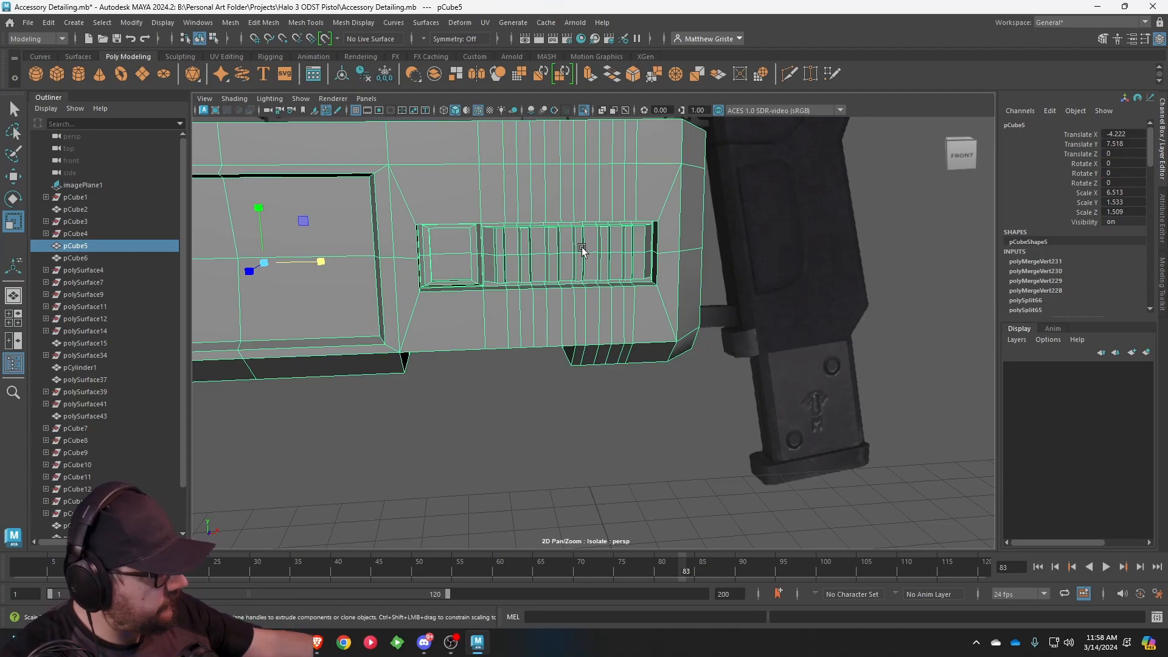
left_click_drag(588, 157, 604, 207, "alt")
scroll(605, 219, "down", 9)
mouse_move(596, 259)
left_mouse_down("alt")
mouse_move(579, 261)
mouse_move(603, 255)
mouse_move(579, 246)
left_mouse_up("alt")
scroll(587, 247, "up", 2)
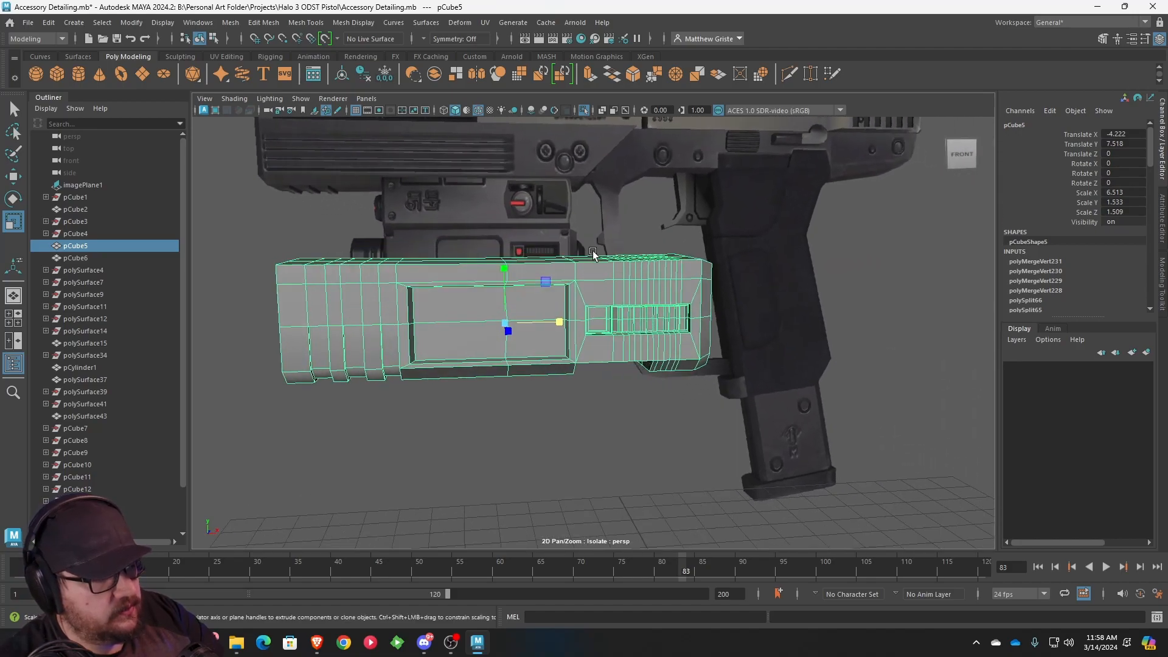
scroll(513, 308, "up", 3)
mouse_move(507, 319)
left_mouse_down("alt")
mouse_move(553, 323)
mouse_move(490, 309)
left_mouse_up("alt")
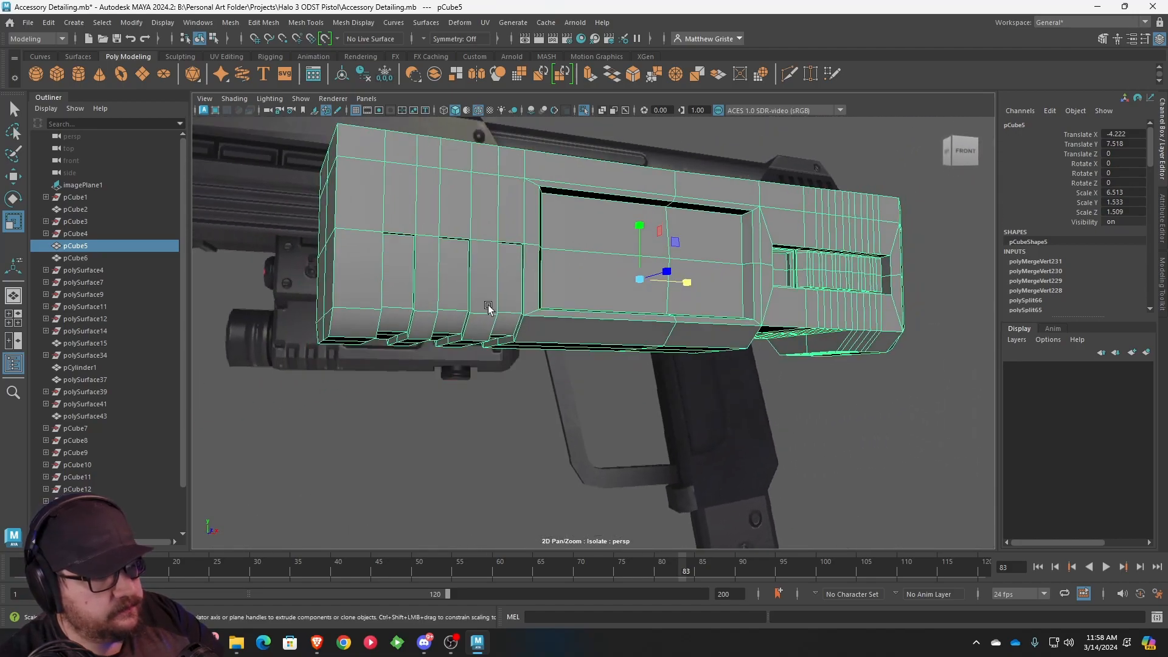
- Insert vertical edge loops just inside the front and rear ends of the lower body's recessed side panel
left_click(306, 22)
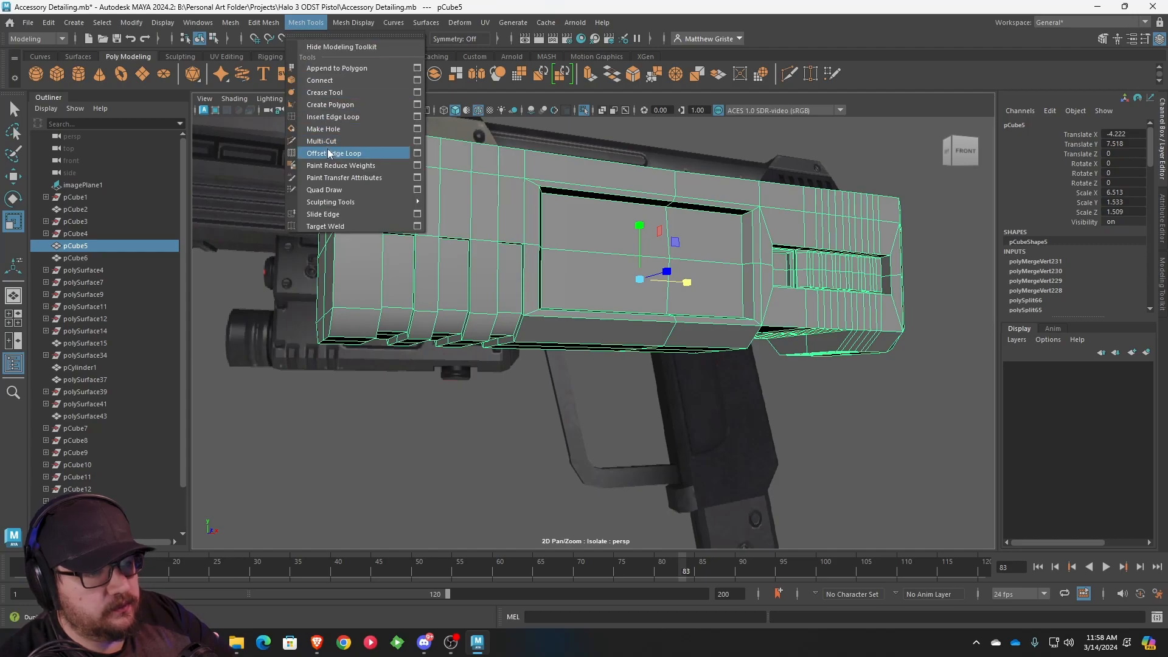
left_click(342, 117)
left_click_drag(407, 148, 419, 210, "alt")
scroll(486, 223, "up", 3)
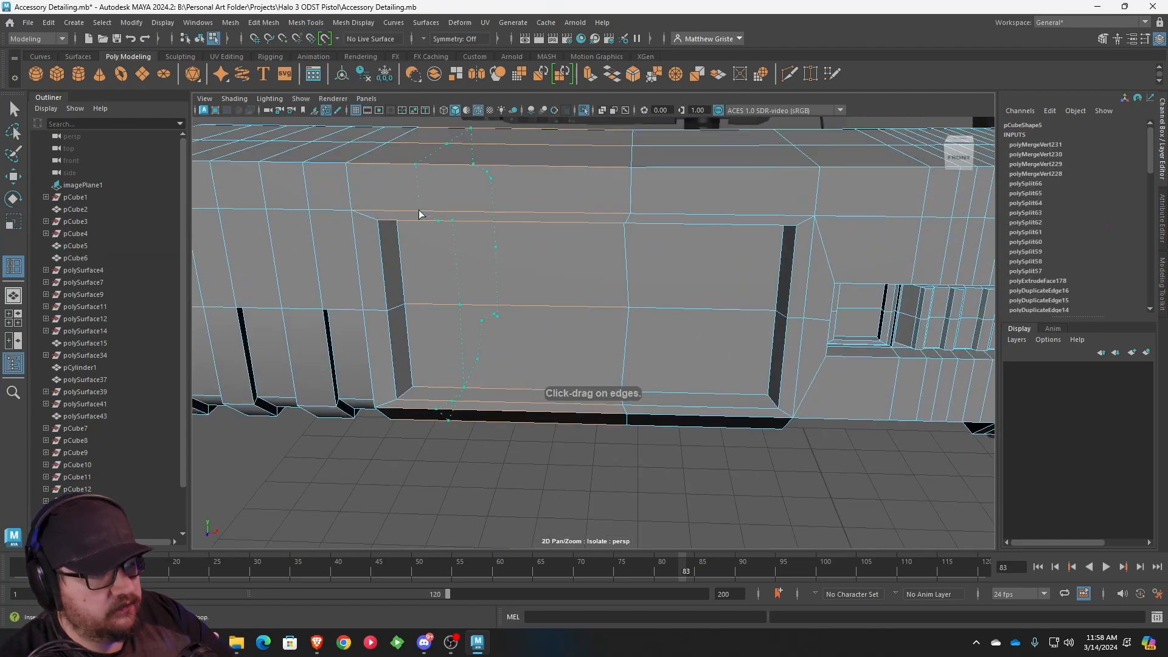
left_click(375, 203)
left_click(798, 215)
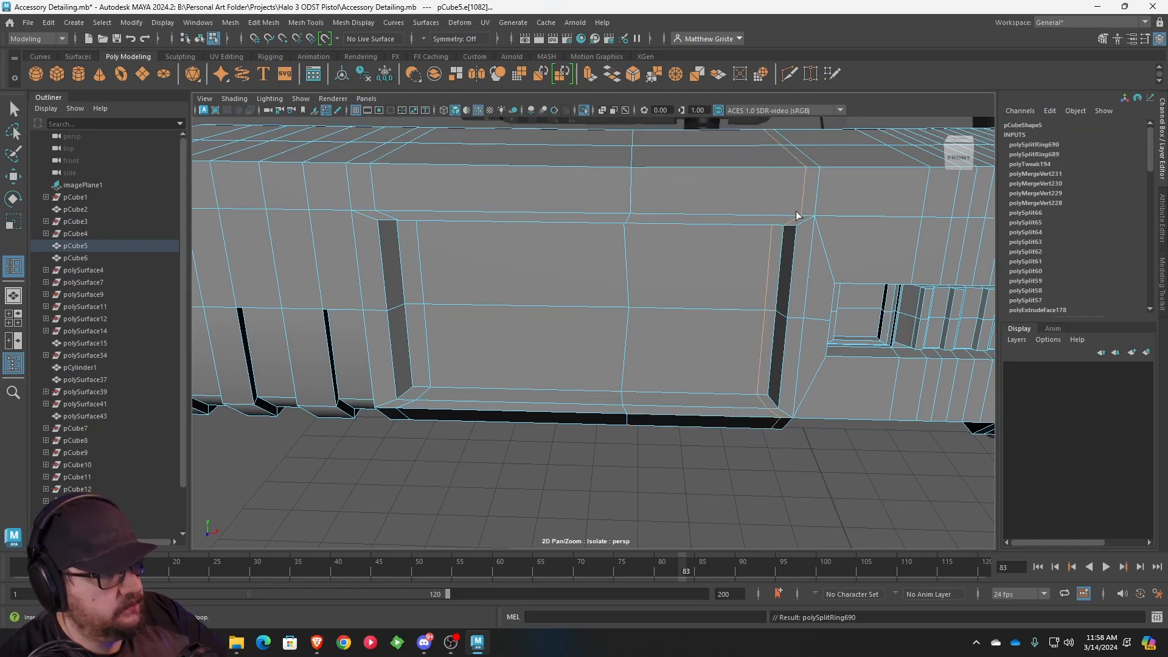
key("q")
scroll(775, 256, "down", 5)
left_click_drag(714, 266, 627, 238, "alt")
- Insert two supporting edge loops beside the front wall of the panel recess and preview the mesh smoothed
key("1")
middle_click_drag(463, 198, 667, 309, "alt")
scroll(667, 309, "up", 4)
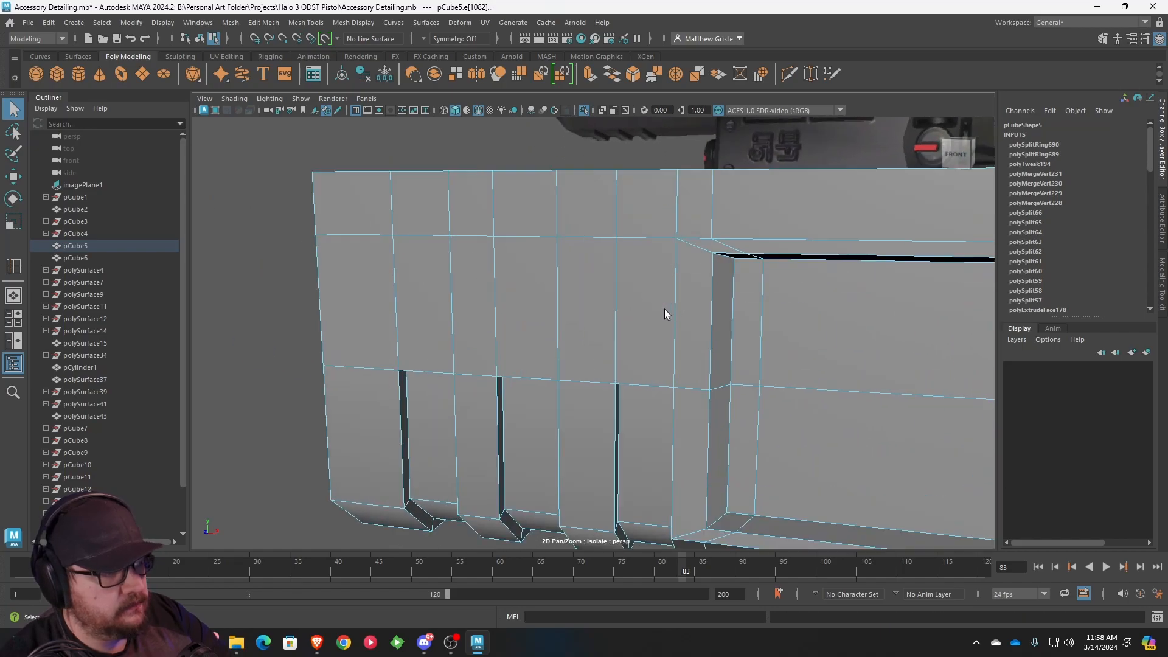
left_click_drag(666, 309, 538, 262, "alt")
key("g")
left_click_drag(496, 210, 508, 211)
left_click(522, 213)
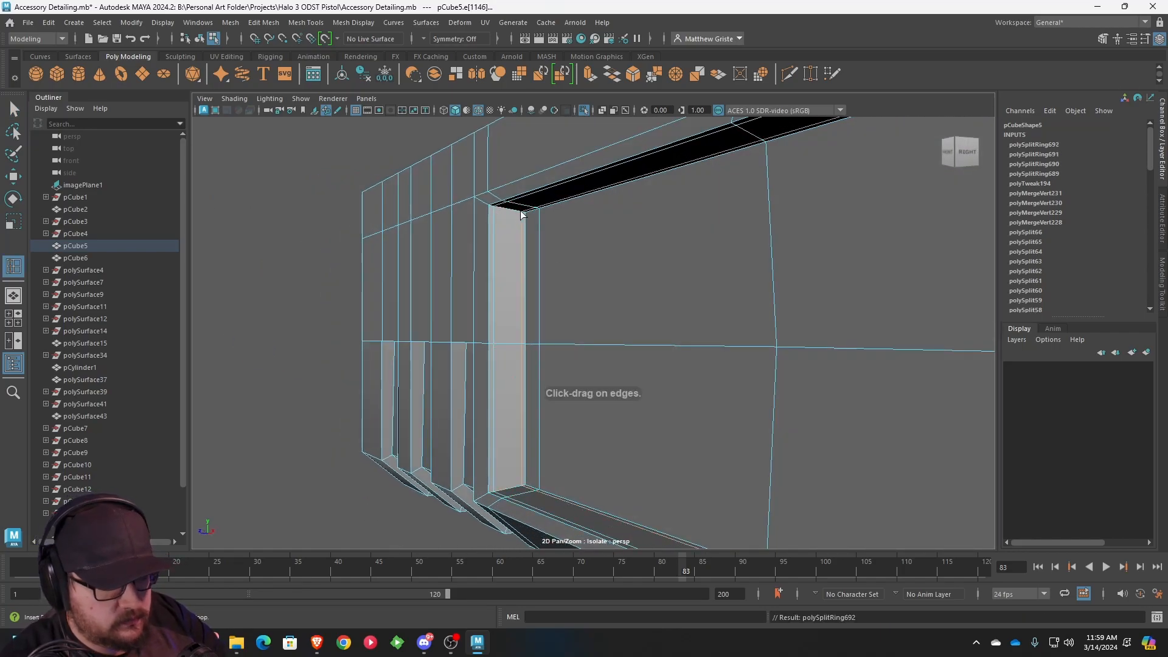
key("q")
key("3")
- Insert two more edge loops between the panel recess's front end and the neighbouring groove section in unsmoothed display
left_click_drag(521, 214, 709, 258, "alt")
scroll(710, 258, "up", 3)
left_click_drag(614, 298, 677, 260, "alt")
middle_click_drag(677, 260, 532, 353, "alt")
scroll(532, 353, "up", 4)
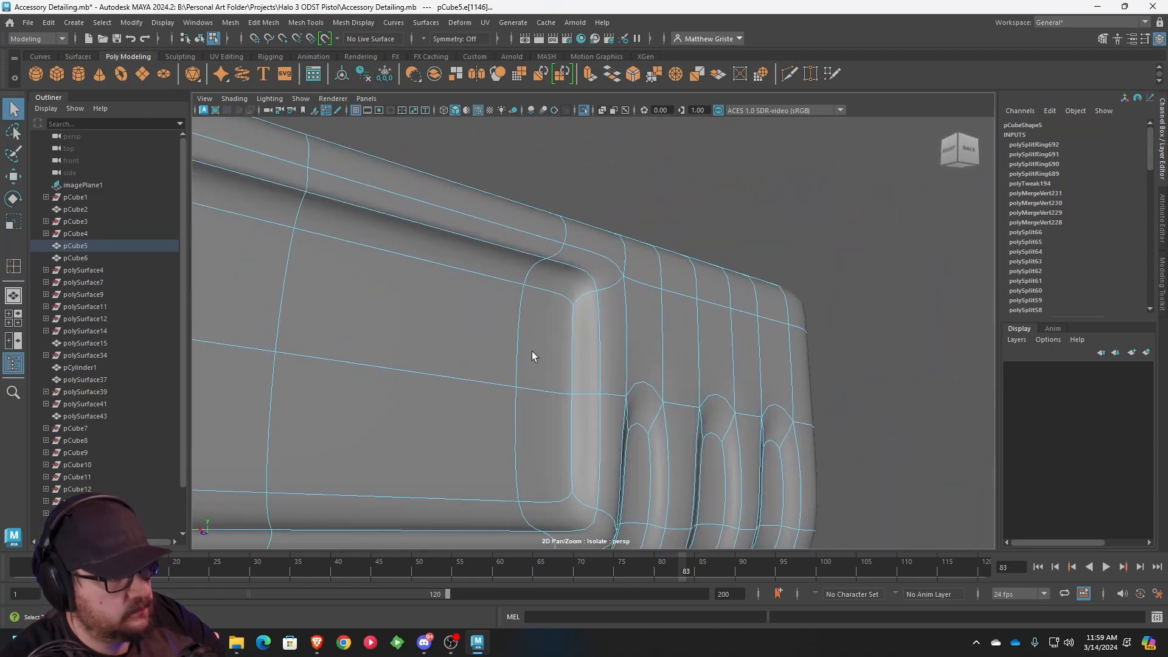
key("1")
scroll(585, 306, "up", 4)
key("g")
left_click(572, 242)
left_click(606, 239)
scroll(608, 242, "down", 6)
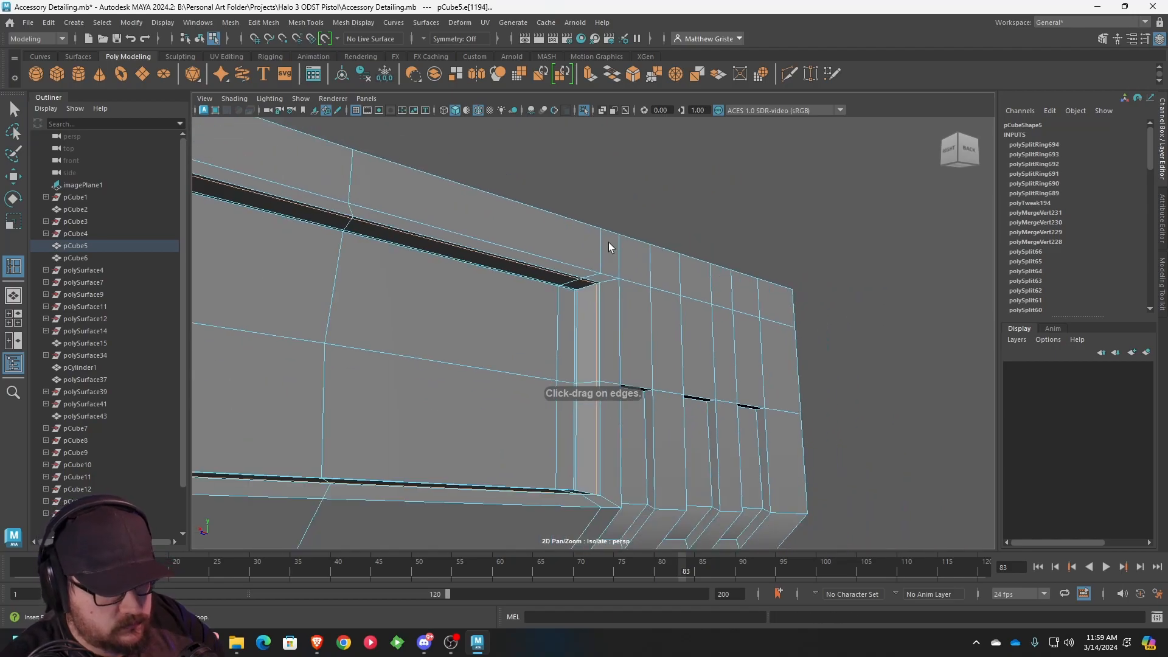
- Insert a horizontal supporting edge loop just beneath the top edge of the lower body
key("q")
key("3")
left_click_drag(608, 243, 483, 314, "alt")
key("1")
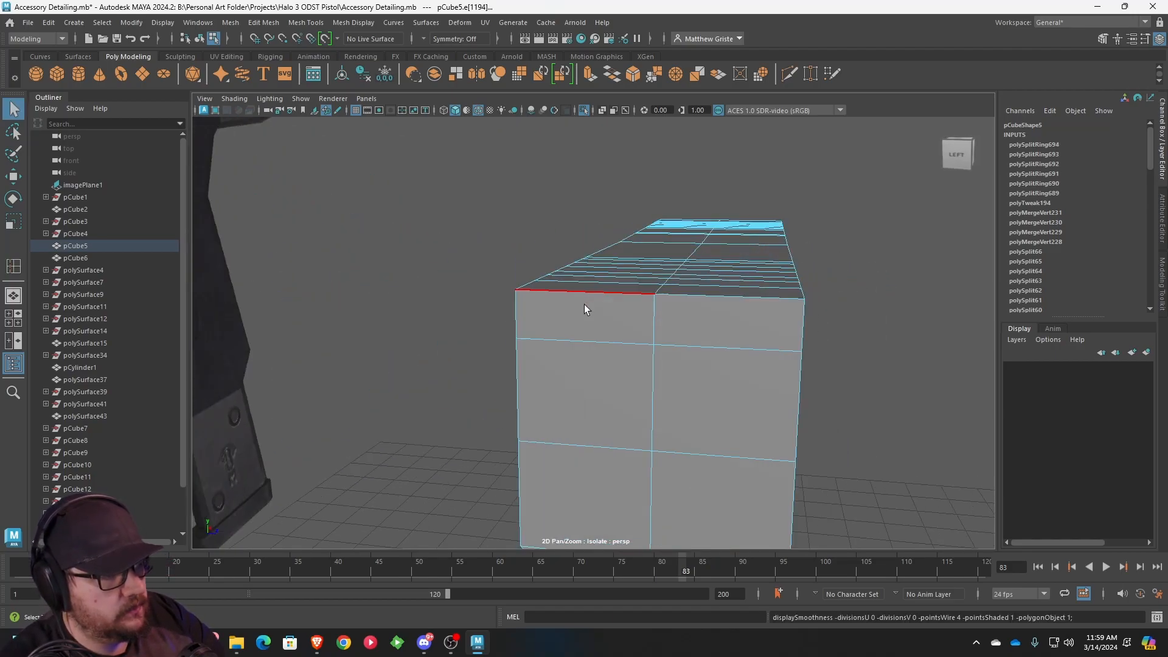
left_click_drag(585, 304, 699, 298, "alt")
middle_click_drag(699, 297, 668, 297, "alt")
key("y")
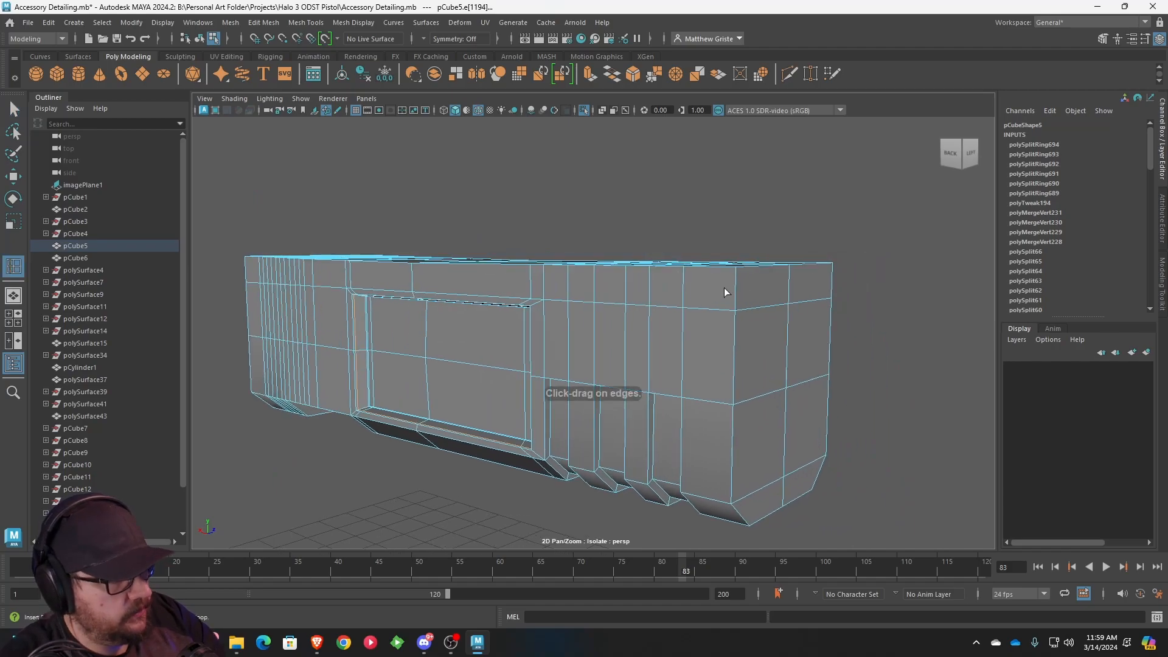
left_click(741, 272)
left_click_drag(741, 272, 675, 333, "alt")
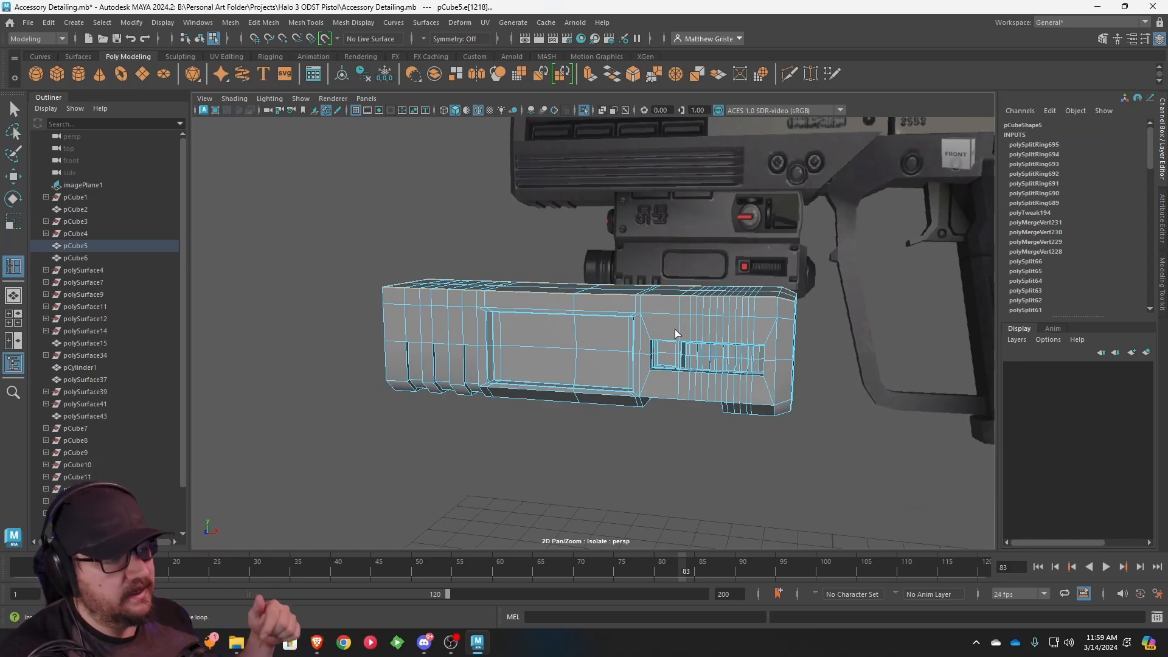
- Insert supporting edge loops along the chamfered lower edges and underside of the lower body
left_click_drag(657, 304, 689, 309, "alt")
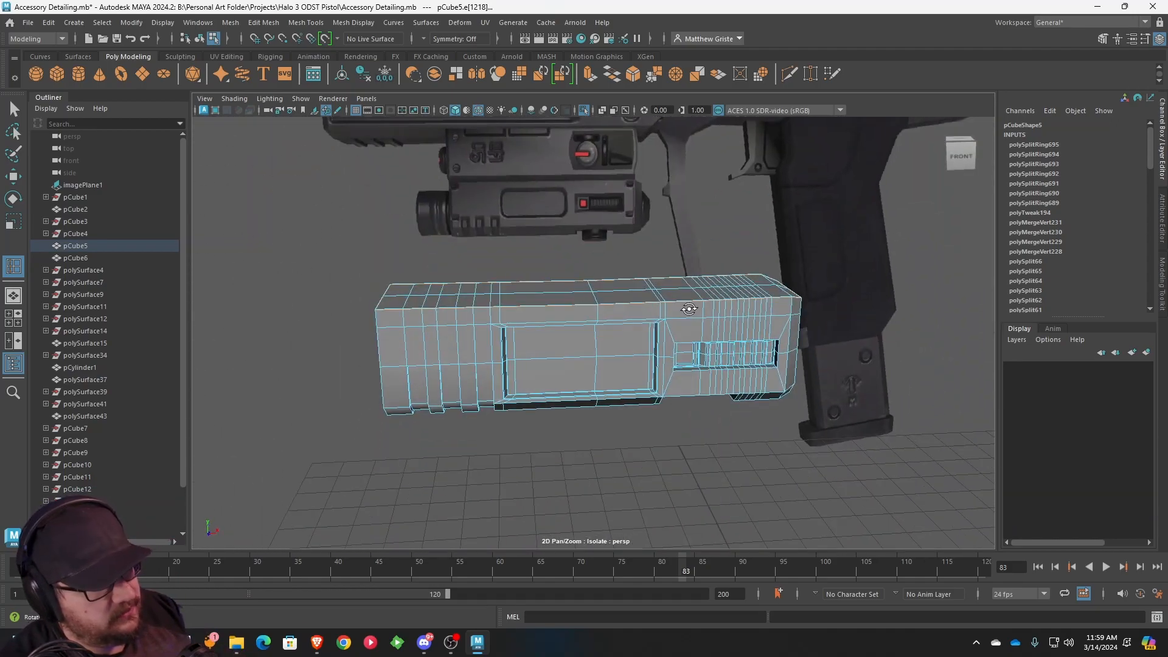
mouse_move(791, 298)
left_mouse_down("alt")
mouse_move(724, 282)
mouse_move(800, 305)
left_mouse_up("alt")
scroll(678, 290, "up", 3)
middle_click_drag(801, 304, 628, 302, "alt")
left_click_drag(628, 301, 579, 313, "alt")
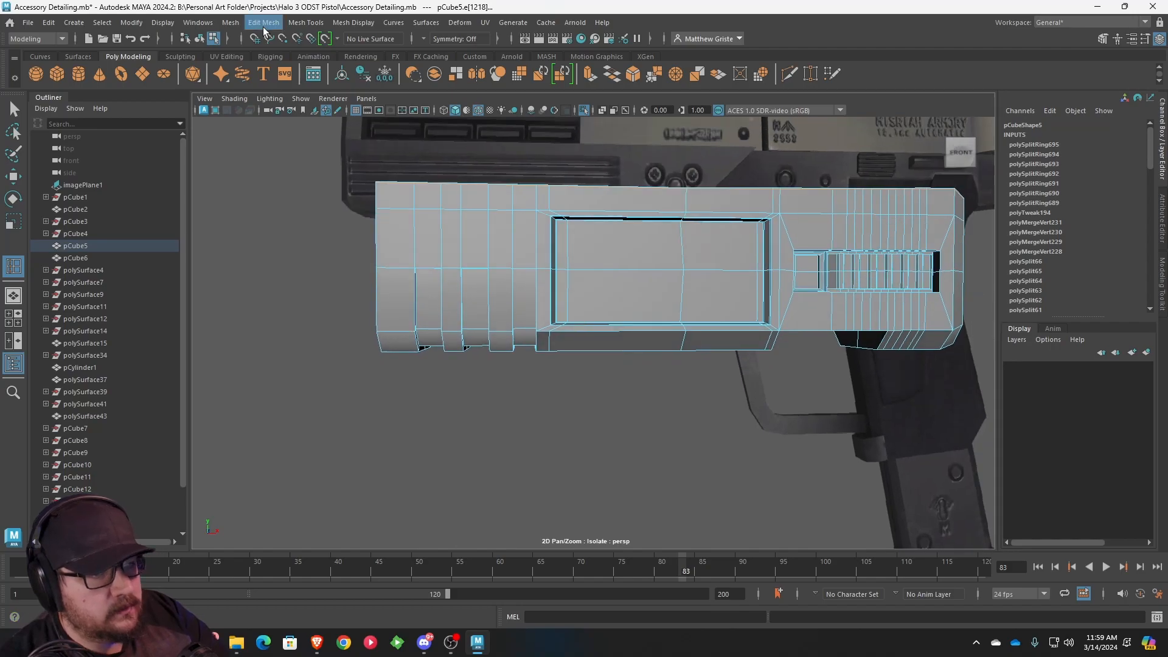
left_click(306, 22)
left_click(329, 118)
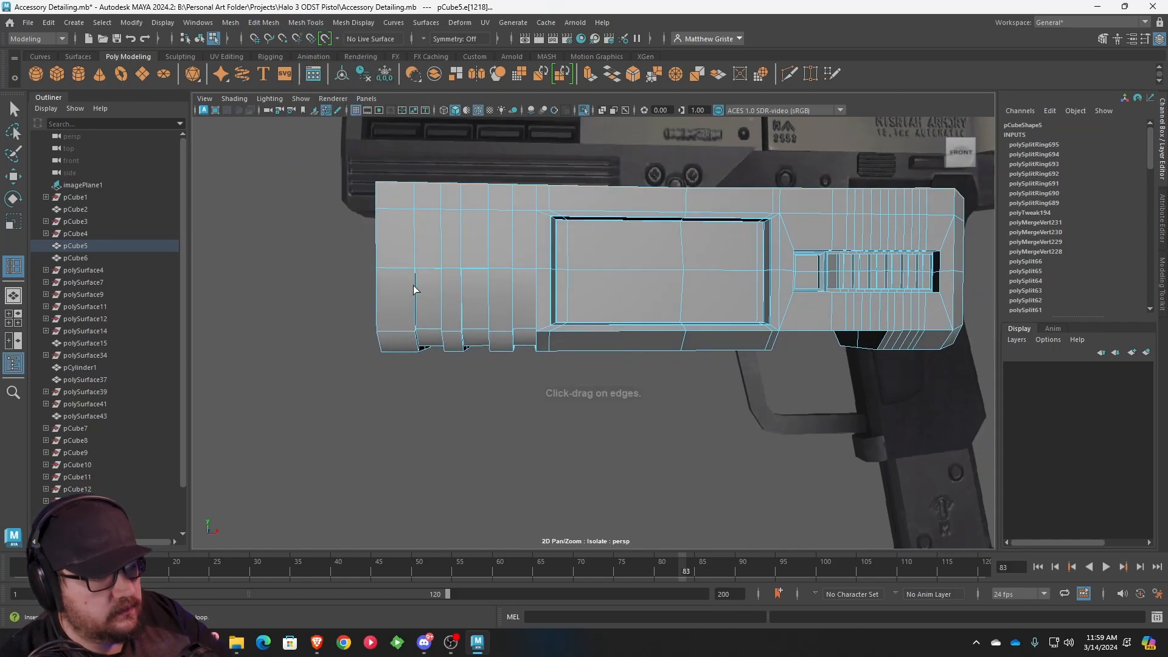
left_click(414, 333)
left_click_drag(412, 236, 399, 302)
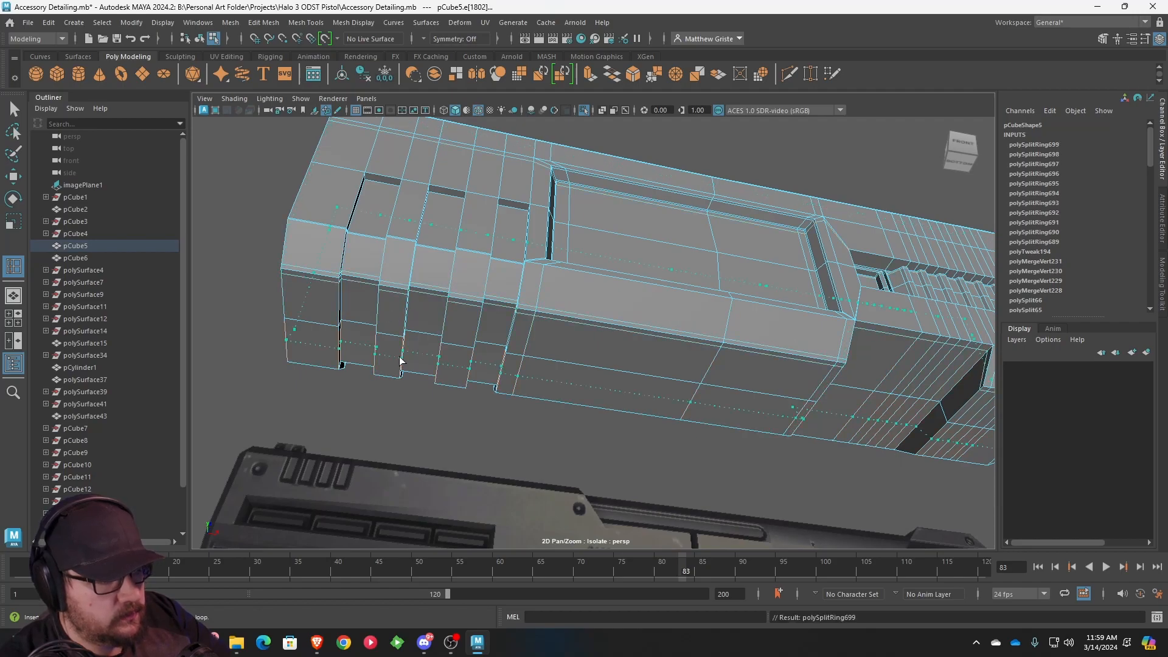
left_click(399, 380)
- Insert edge loops near both ends of the square button in the switch recess and return to object selection
left_click_drag(398, 377, 689, 338, "alt")
scroll(563, 251, "up", 3)
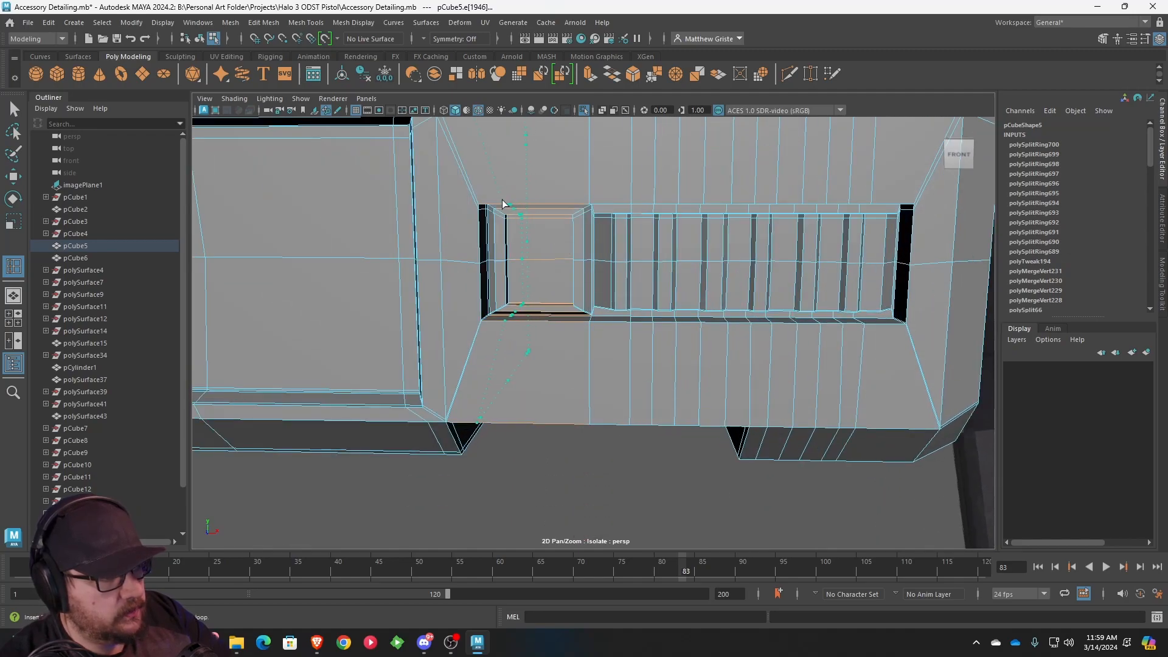
left_click(484, 197)
left_click(582, 208)
key("q")
scroll(639, 190, "down", 6)
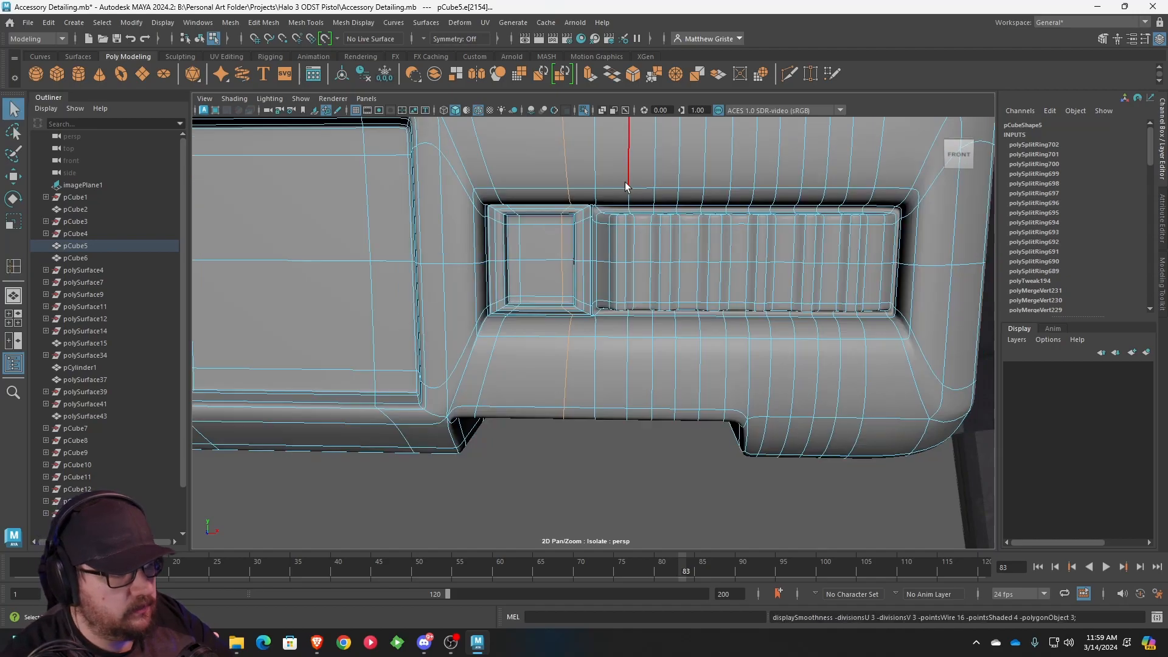
right_click_drag(597, 247, 641, 227)
- Examine the smoothed side panel and switch against the reference, and reselect the lower body in unsmoothed display
left_click(581, 417)
left_click_drag(582, 417, 618, 437, "alt")
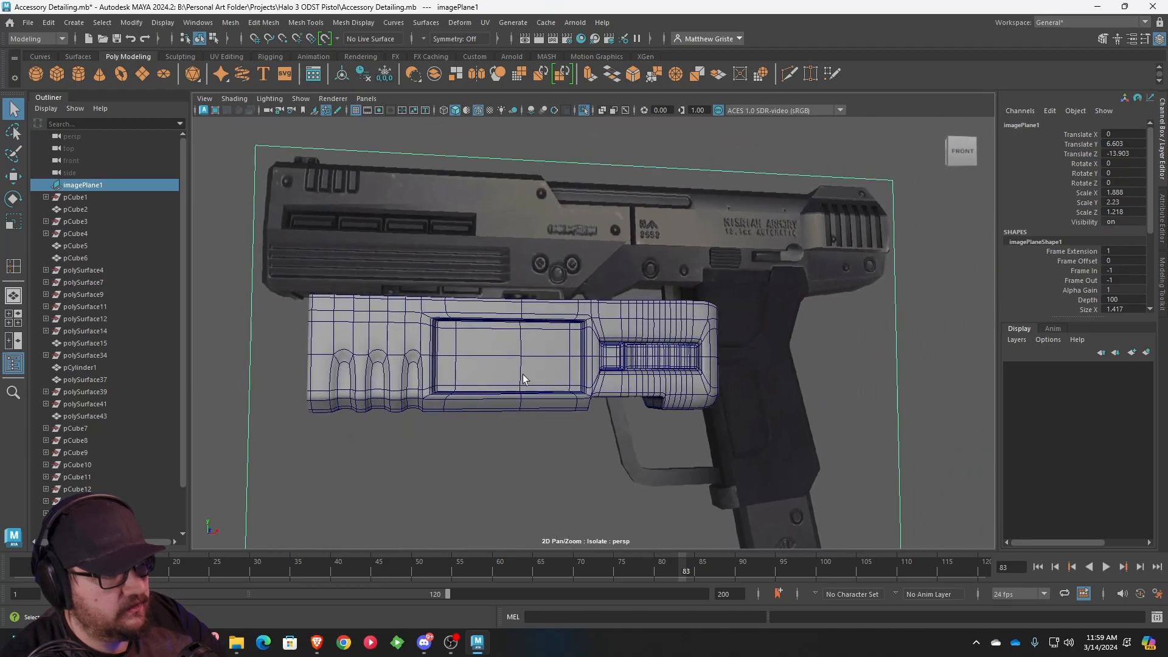
scroll(551, 363, "up", 3)
left_click_drag(564, 337, 599, 349, "alt")
scroll(603, 348, "up", 3)
scroll(535, 339, "up", 2)
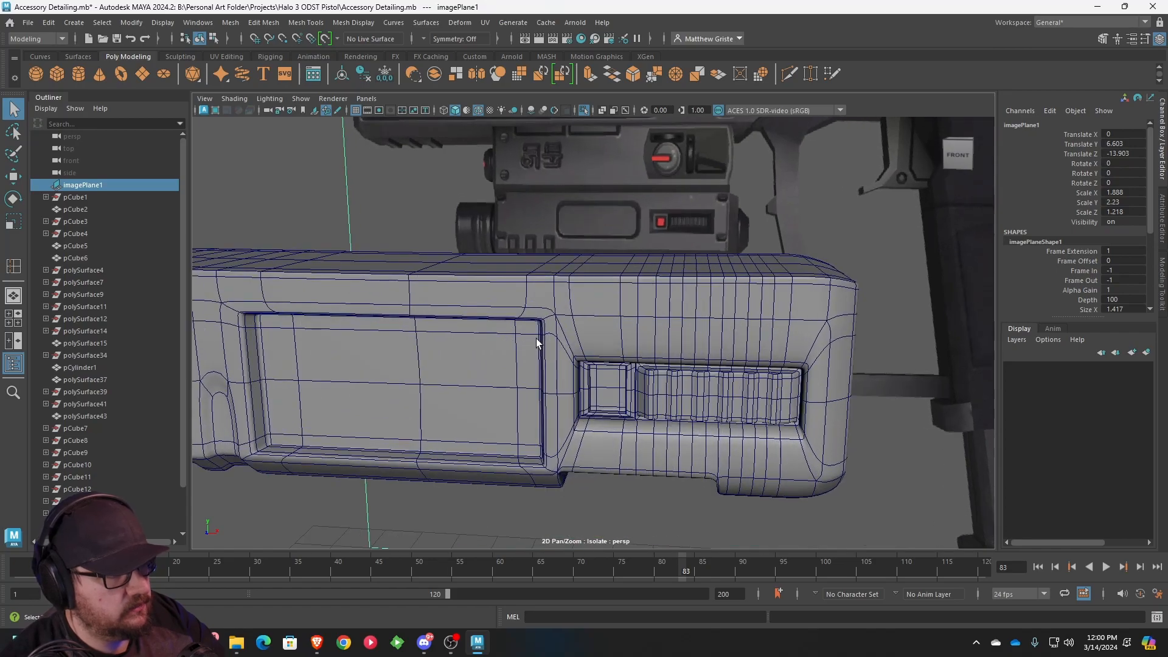
left_click(553, 326)
key("1")
- Insert two edge loops along the raised face of the ribbed switch's first rib
left_click_drag(553, 326, 715, 323, "alt")
middle_click_drag(714, 323, 549, 301, "alt")
scroll(548, 301, "up", 2)
left_click_drag(548, 300, 513, 324, "alt")
scroll(512, 325, "up", 3)
scroll(512, 325, "up", 2)
left_click_drag(669, 229, 559, 284, "alt")
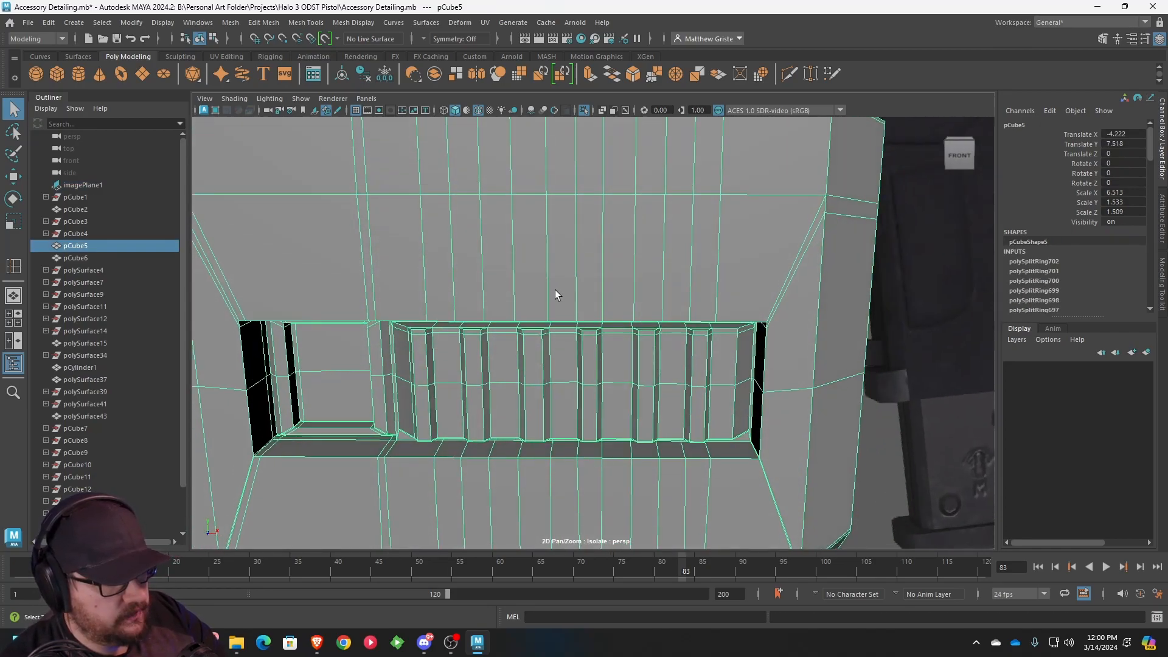
middle_click_drag(558, 283, 668, 250, "alt")
scroll(668, 250, "up", 2)
left_click(289, 23)
left_click(339, 104)
scroll(463, 223, "up", 3)
mouse_move(453, 199)
left_mouse_down()
mouse_move(444, 198)
mouse_move(474, 202)
left_mouse_up()
- Insert edge loops close to both edges of the raised faces on the switch's second, third and fourth ribs
scroll(525, 331, "down", 4)
left_click_drag(526, 336, 527, 307, "alt")
scroll(590, 266, "up", 3)
left_click_drag(593, 269, 574, 270, "alt")
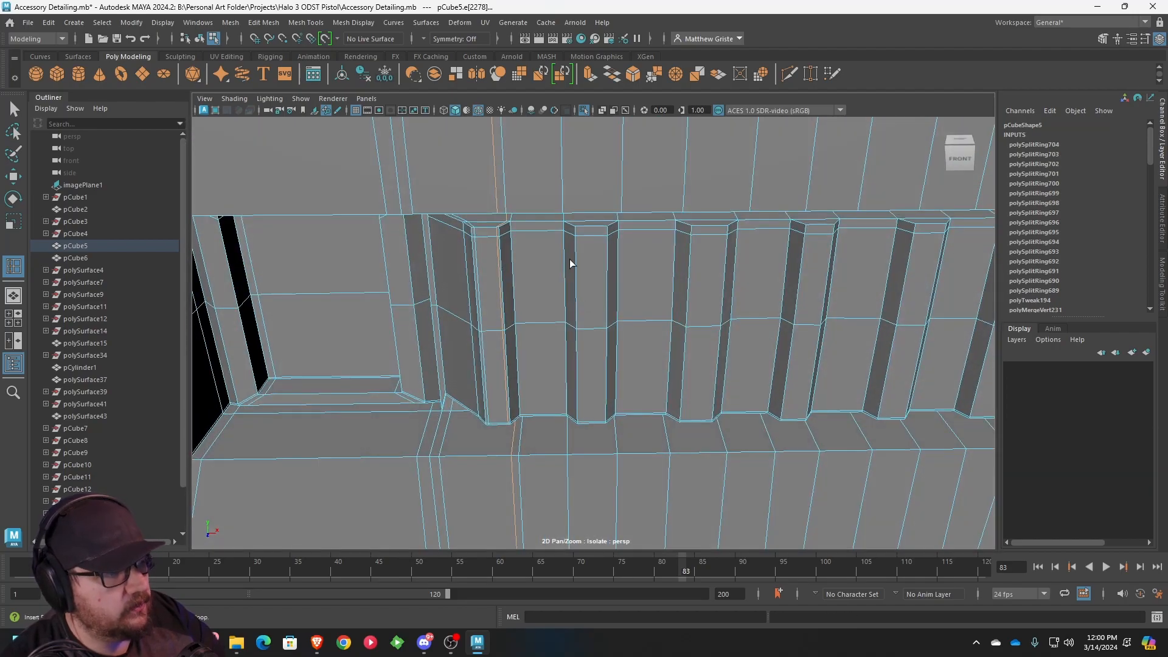
left_click_drag(575, 224, 586, 227)
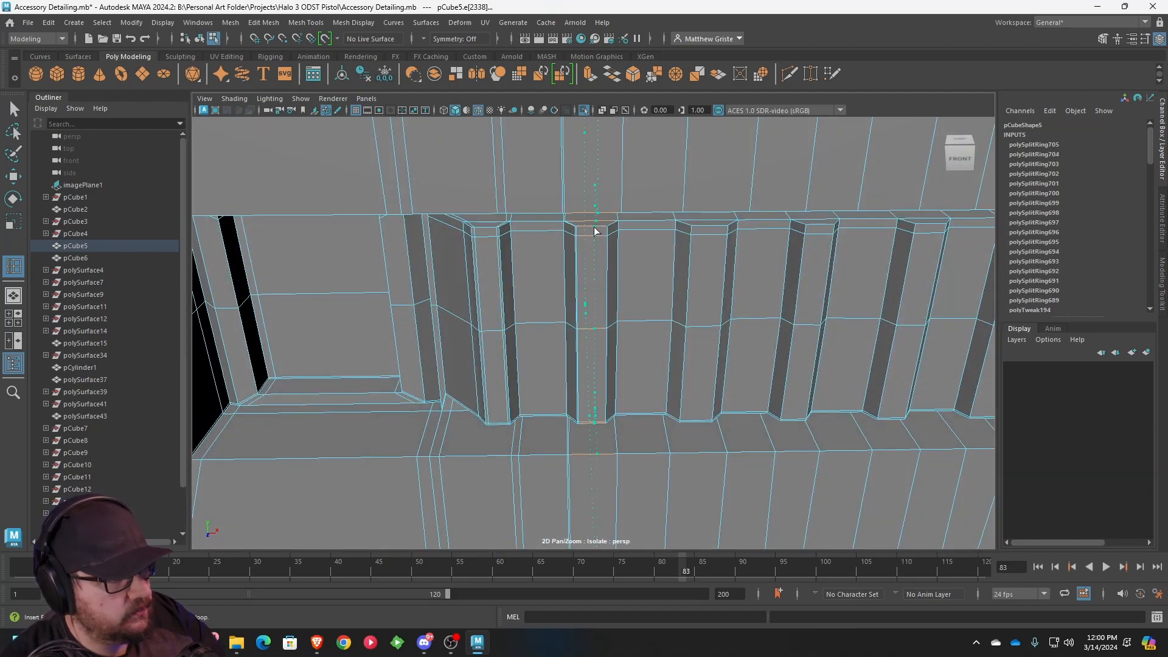
left_click(607, 231)
left_click(696, 229)
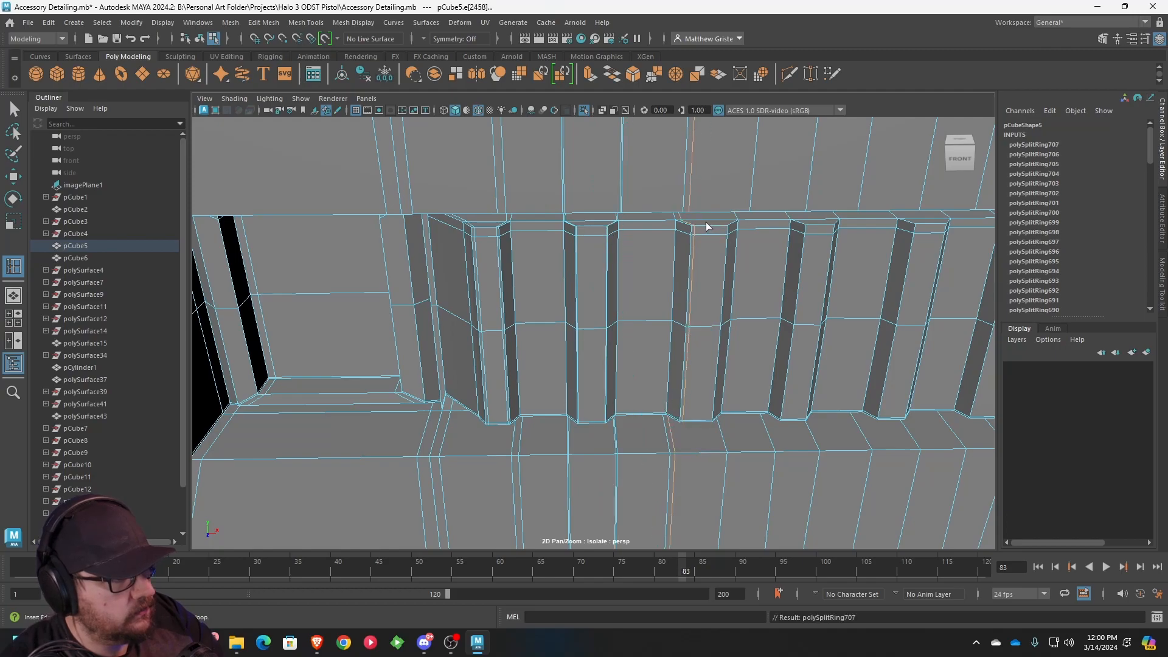
left_click(726, 228)
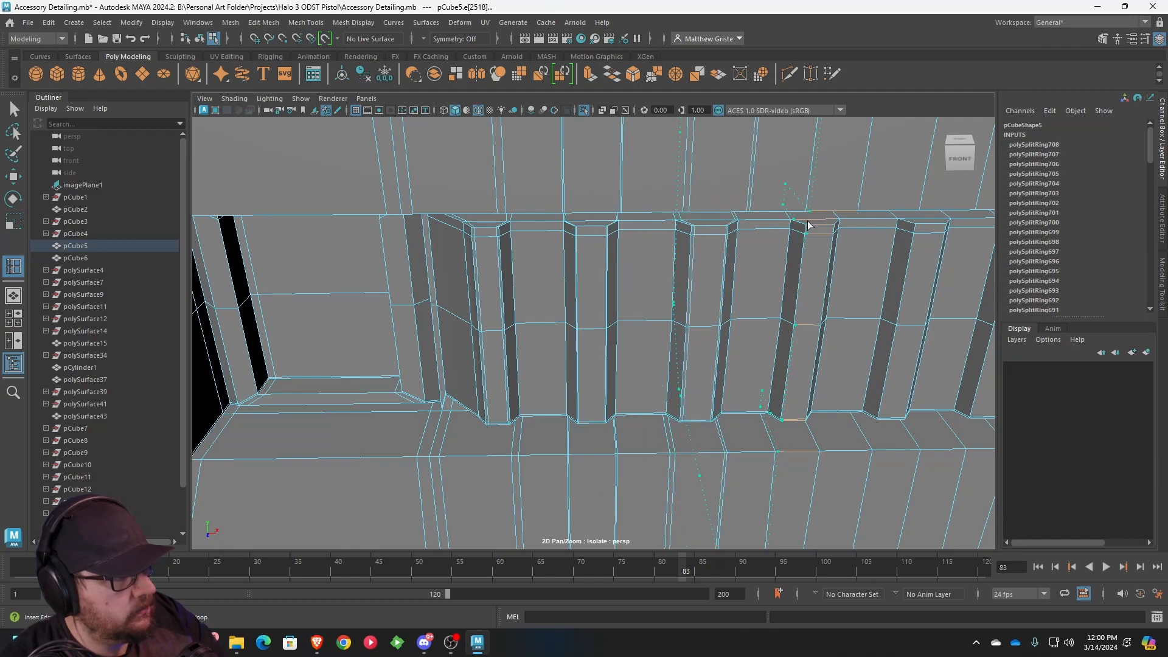
left_click(829, 227)
- Insert edge loops close to both edges of the raised faces on the switch's last two ribs
left_click_drag(842, 225, 730, 263, "alt")
key("ctrl+z")
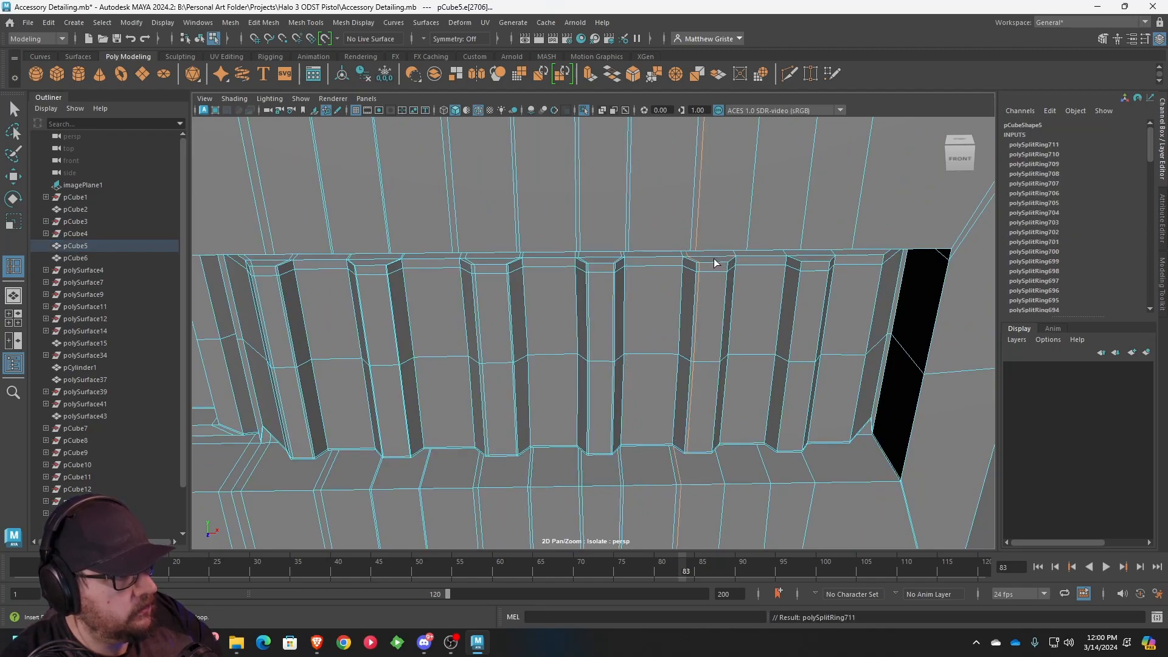
left_click(726, 262)
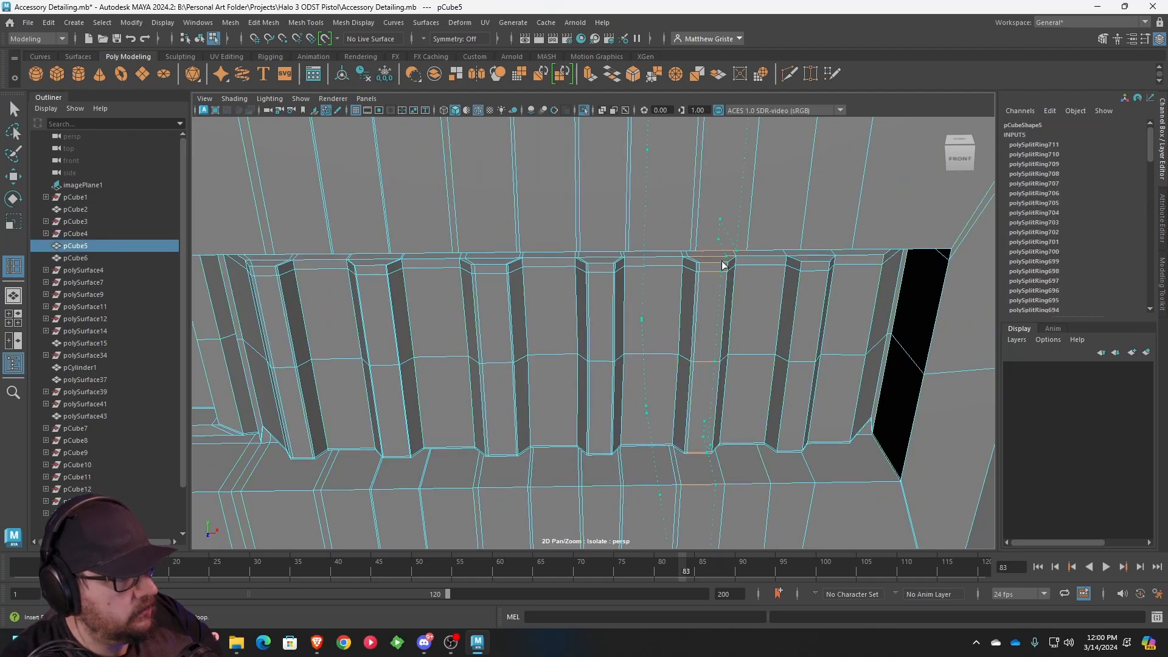
left_click(809, 263)
left_click(812, 261)
- Insert supporting edge loops near the edges of the forward-facing side walls on the switch's first three ribs
left_click_drag(805, 260, 440, 288, "alt")
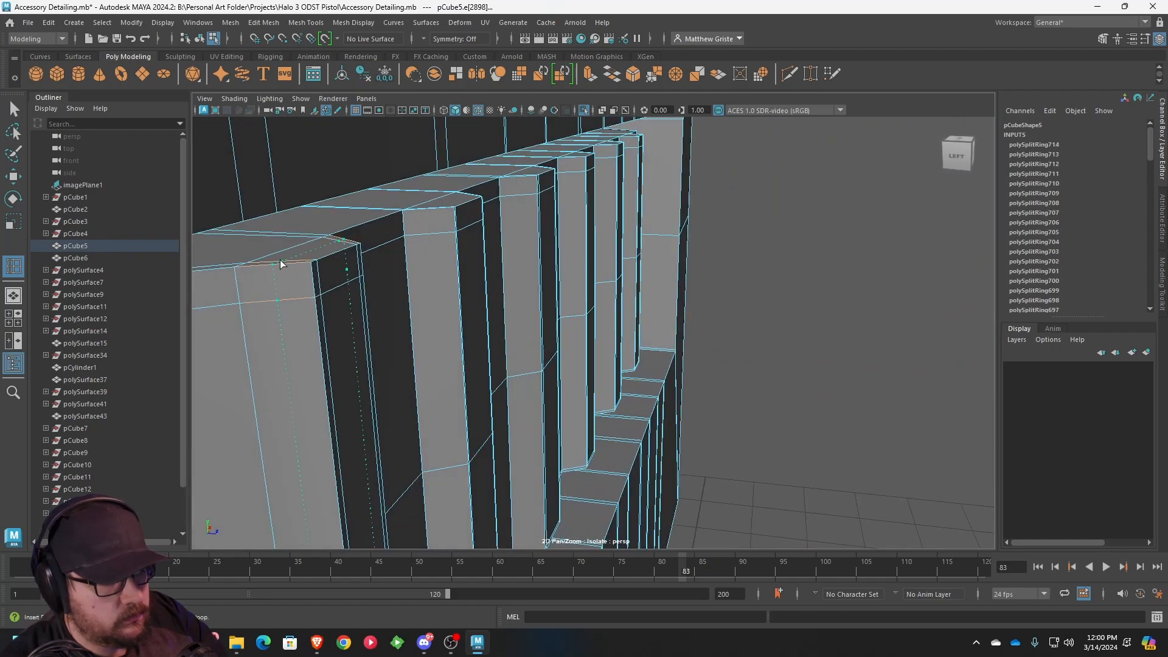
left_click(239, 276)
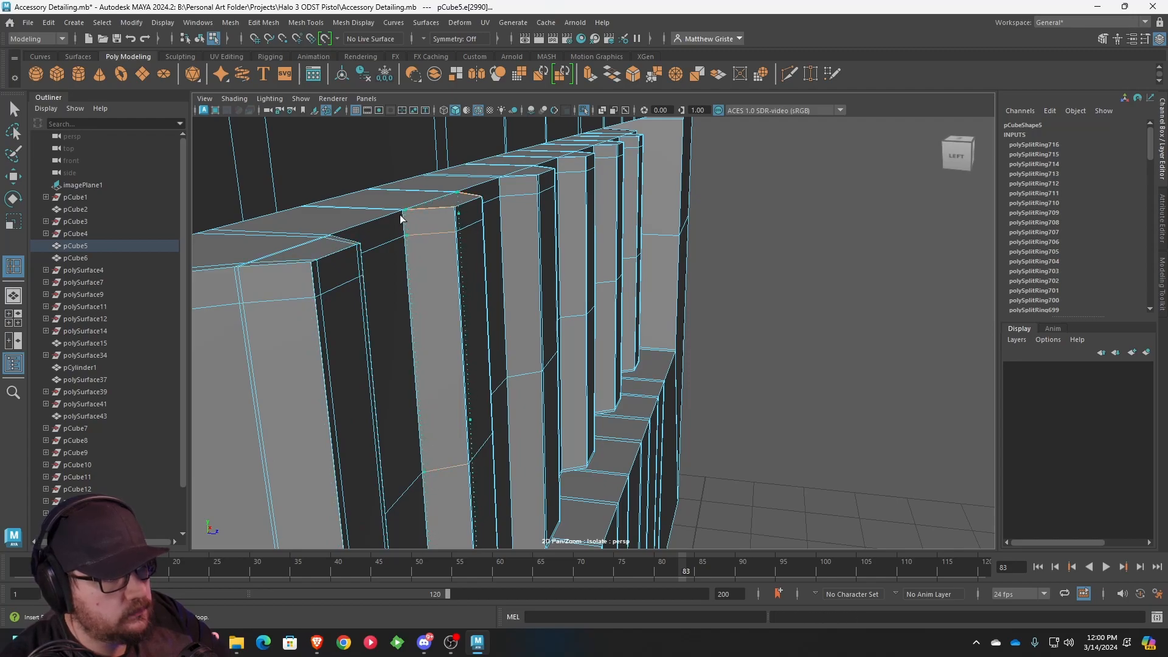
left_click(452, 210)
left_click_drag(530, 196, 500, 209, "alt")
scroll(594, 259, "up", 6)
scroll(567, 239, "down", 8)
left_click_drag(597, 261, 522, 291, "alt")
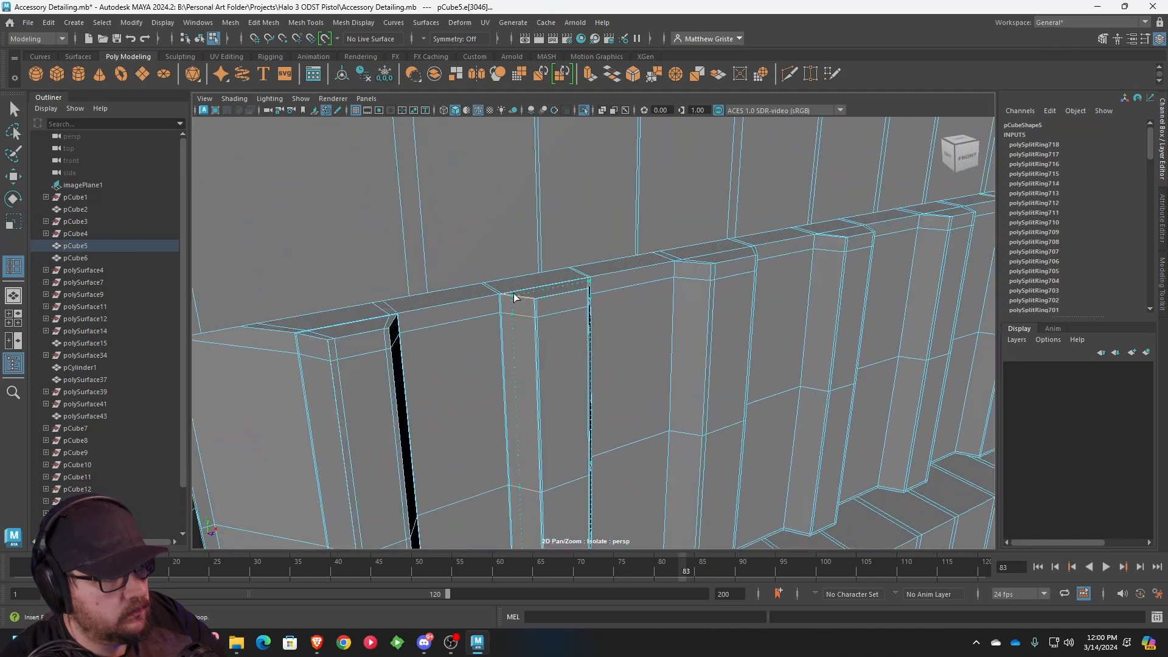
left_click(507, 297)
left_click(675, 265)
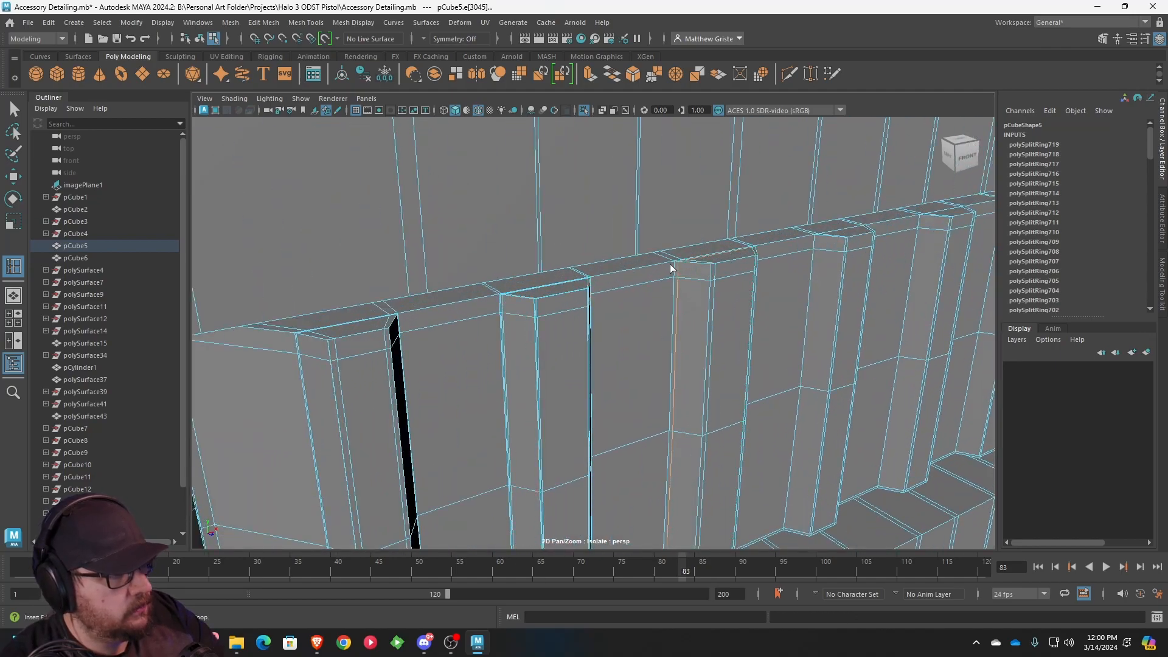
left_click(707, 263)
- Insert supporting edge loops near the edges of the forward-facing side walls on the switch's last three ribs
left_click_drag(707, 262, 595, 280, "alt")
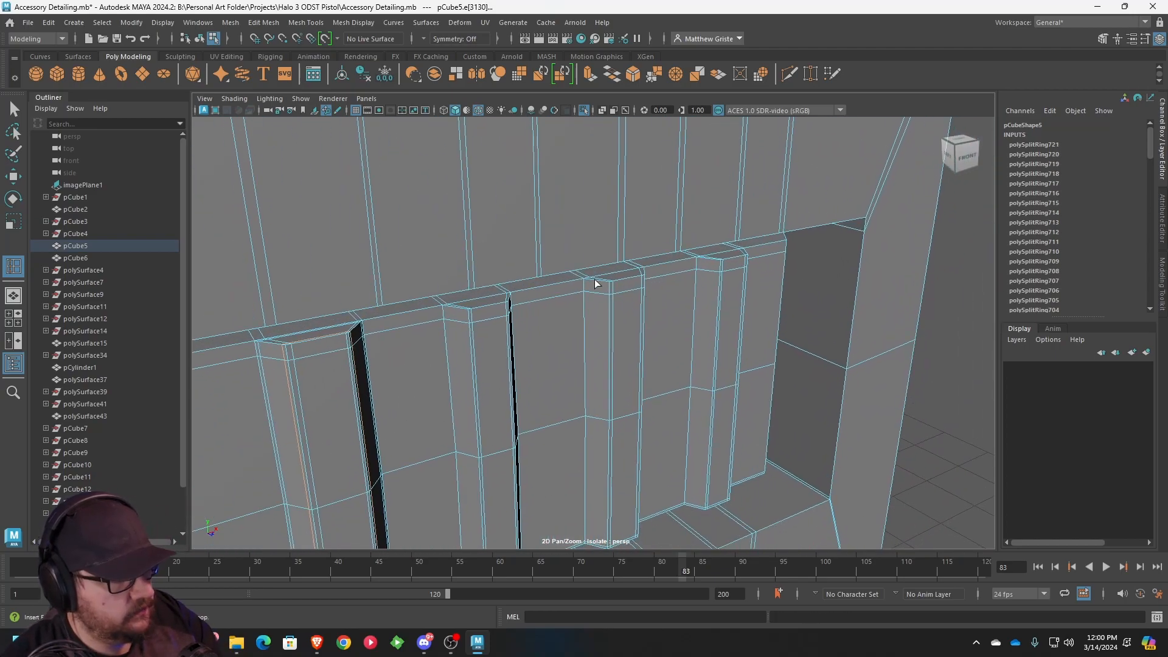
left_click(450, 306)
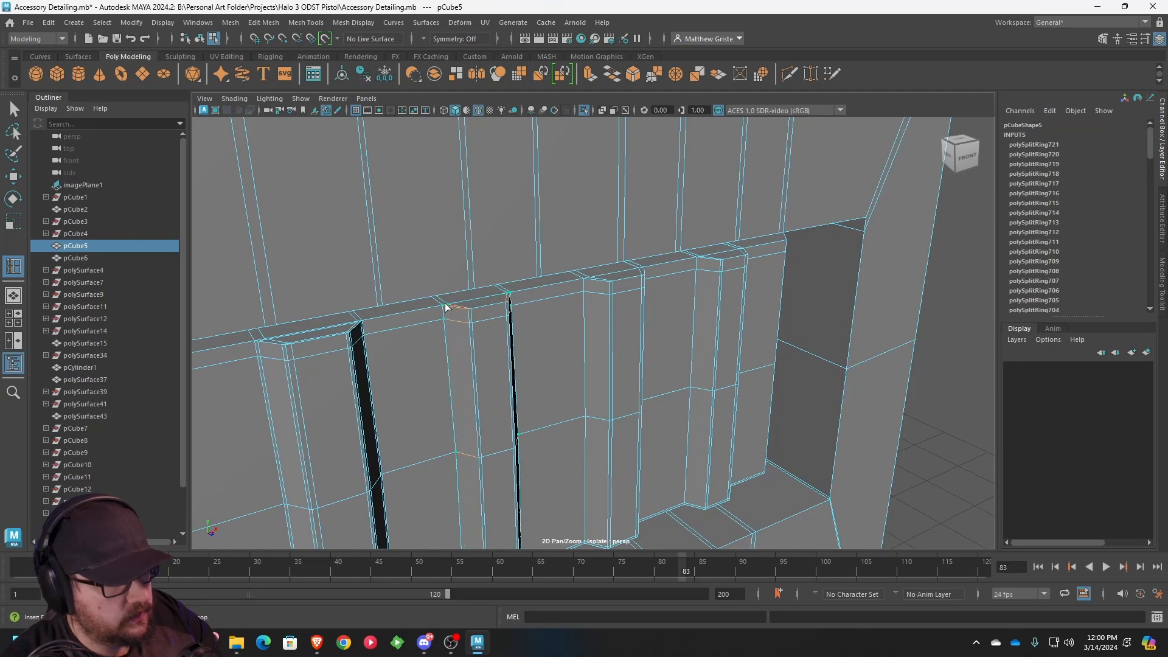
left_click_drag(445, 307, 463, 311)
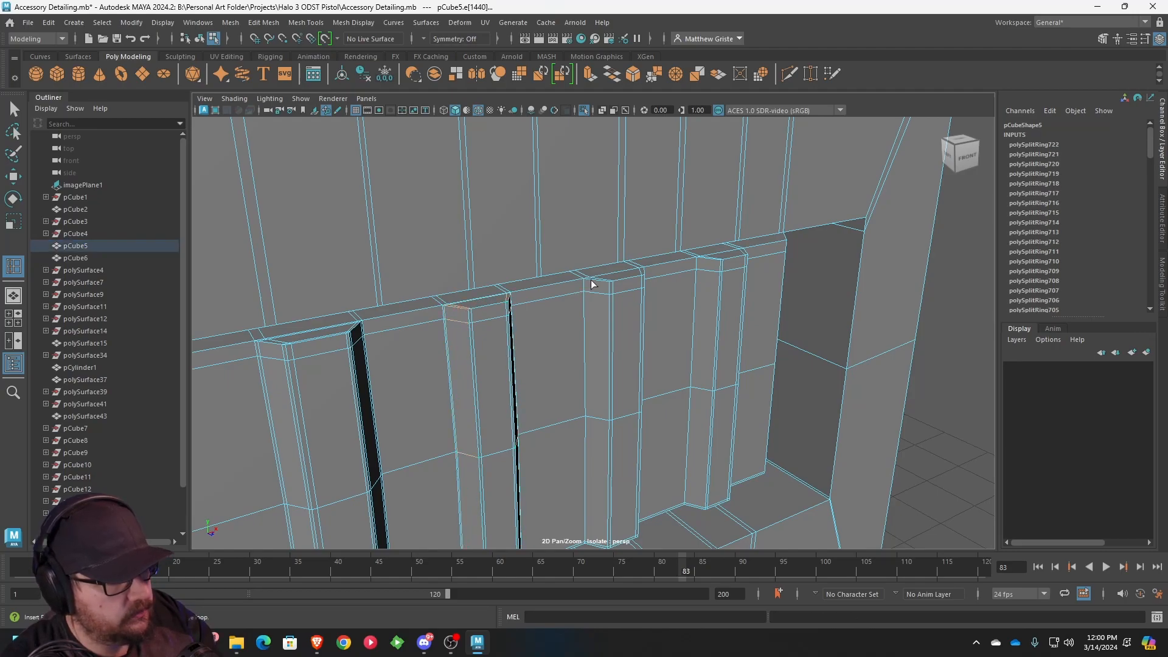
left_click_drag(607, 283, 607, 285)
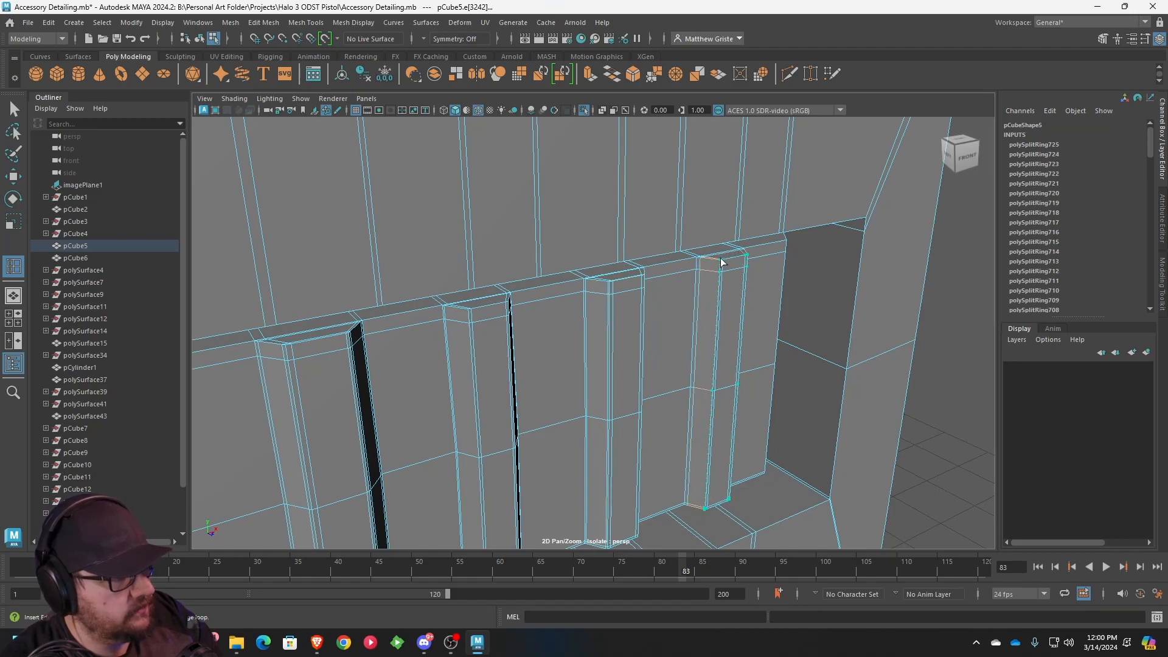
left_click_drag(721, 260, 721, 262)
- Insert supporting edge loops near both edges of the sloped face at the ribbed switch's rear end
left_click_drag(721, 262, 632, 240, "alt")
middle_click_drag(632, 240, 720, 271, "alt")
left_click(758, 280)
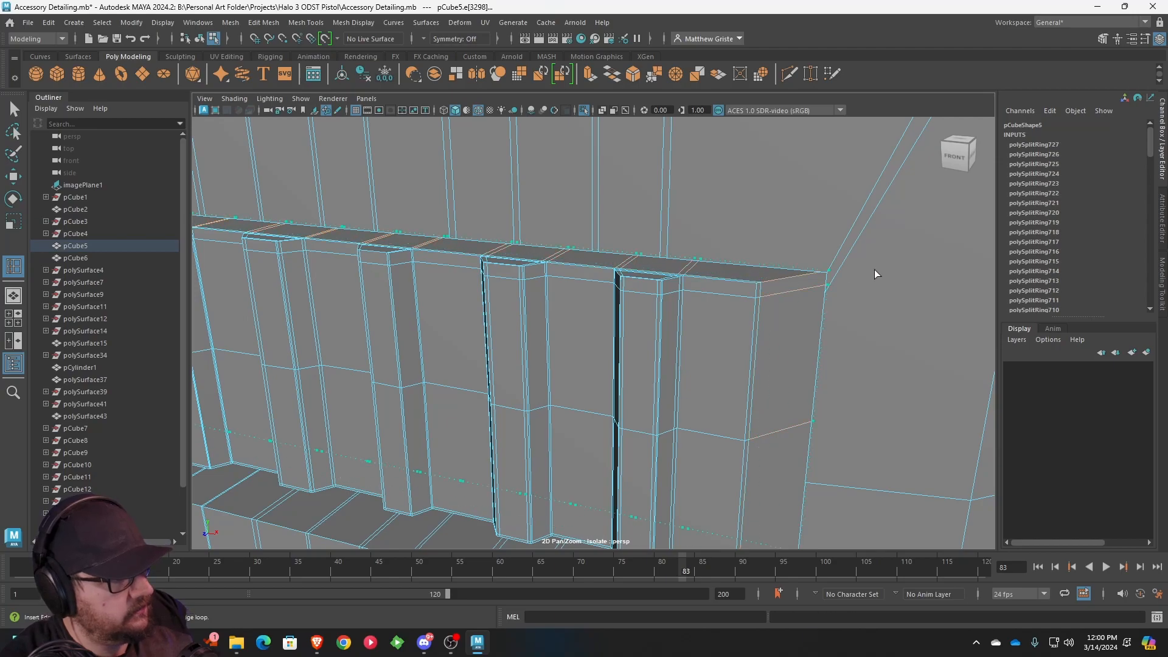
left_click(837, 281)
left_click_drag(837, 281, 820, 229, "alt")
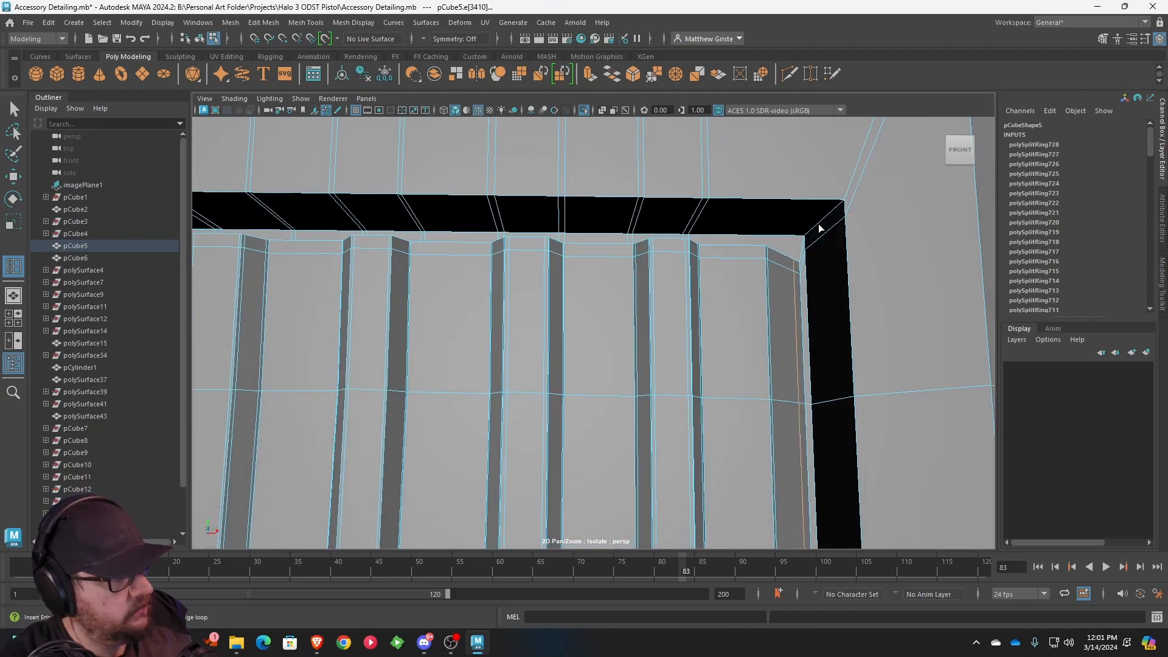
- Insert supporting edge loops close to the outer and inner edges of the recess walls around the ribbed switch
left_click(841, 205)
left_click(816, 236)
right_click_drag(816, 236, 657, 266, "alt")
middle_click_drag(657, 265, 722, 258, "alt")
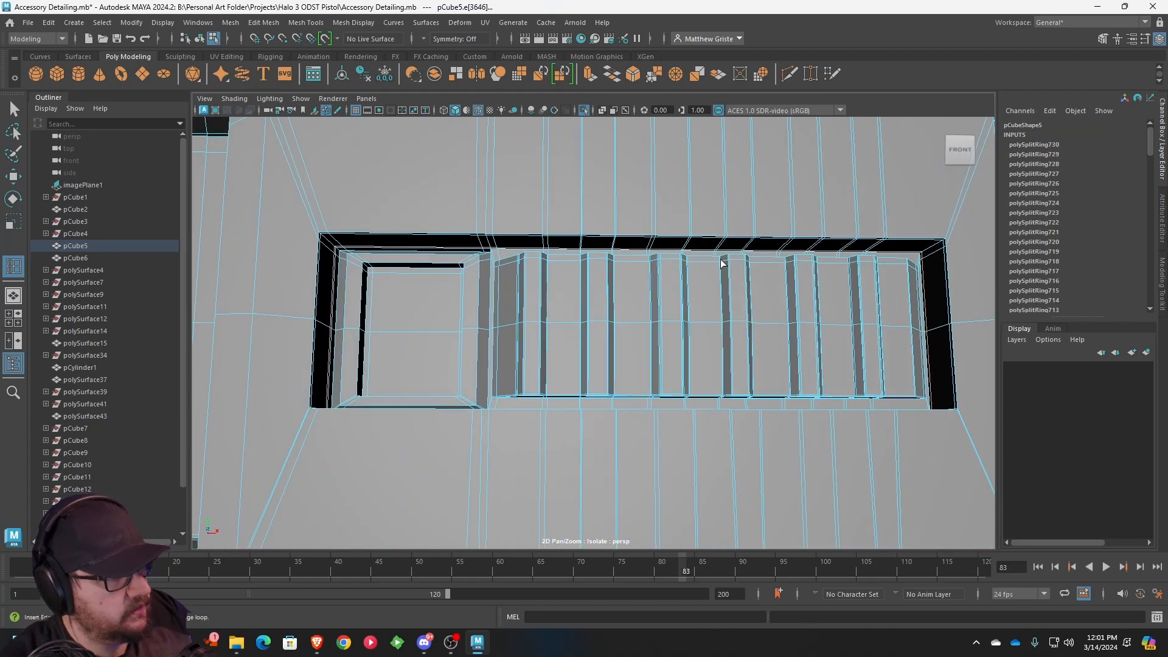
left_click_drag(722, 258, 774, 263, "alt")
right_click_drag(493, 272, 562, 273, "alt")
middle_click_drag(562, 273, 632, 277, "alt")
right_click_drag(633, 276, 681, 268, "alt")
left_click(520, 171)
left_click(542, 159)
- Preview the lower body smoothed and examine the shading around its side panel and ribbed switch
left_click_drag(545, 175, 501, 238, "alt")
key("q")
key("3")
right_click_drag(502, 238, 533, 215)
scroll(560, 420, "down", 6)
left_click(561, 425)
left_click_drag(561, 425, 657, 434, "alt")
left_click(784, 407)
scroll(783, 406, "down", 5)
left_click_drag(782, 405, 531, 320, "alt")
left_click(581, 280)
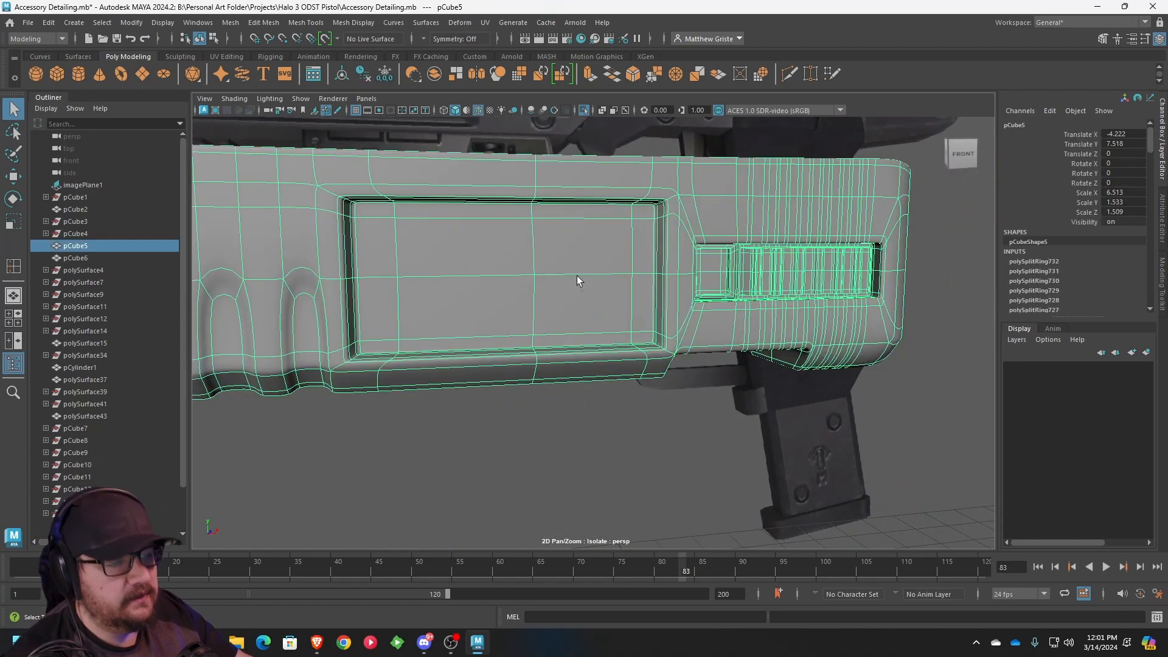
- Move the vertical edge loops crossing both ends of the recessed side panel inward toward the panel's middle
key("1")
middle_click_drag(372, 221, 490, 230, "alt")
left_click_drag(490, 230, 423, 230, "alt")
right_click_drag(422, 230, 421, 194)
left_click(424, 219)
key("w")
left_click_drag(495, 265, 579, 266)
key("3")
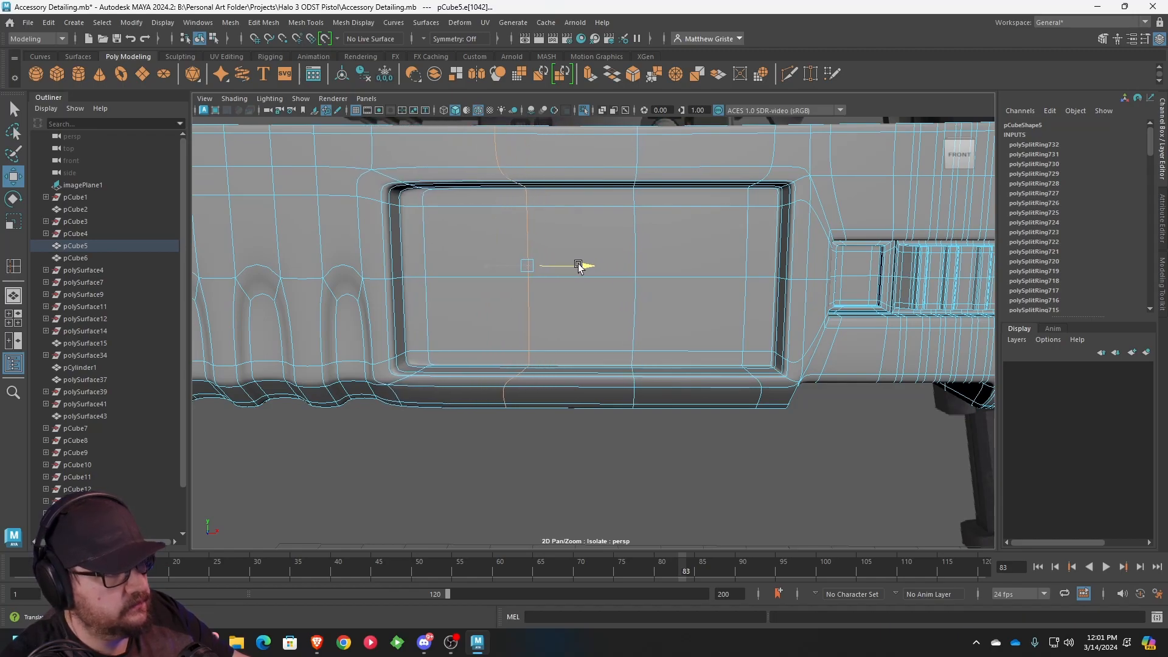
left_click(788, 222)
left_click_drag(810, 266, 685, 271)
- Move the horizontal edge loop near the panel's upper edge down, leaving out its edges at the body's front and rear ends
left_click(408, 205)
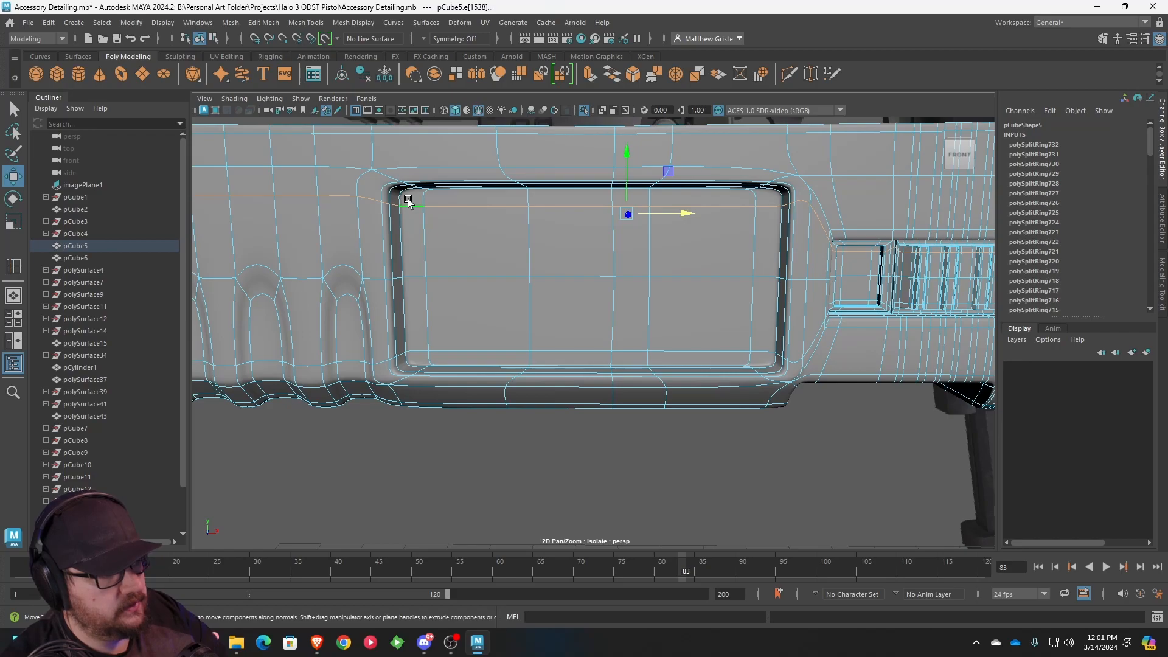
scroll(408, 199, "down", 2)
key("1")
middle_click_drag(913, 243, 759, 250, "alt")
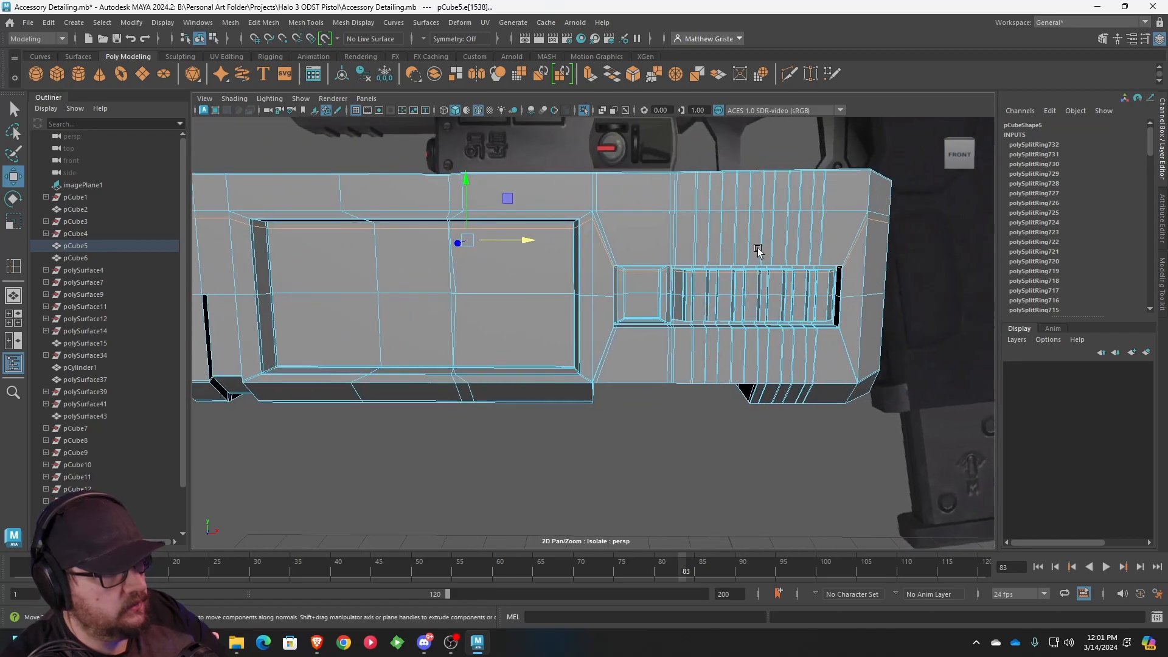
left_click_drag(929, 360, 592, 130)
middle_click_drag(444, 229, 739, 193, "alt")
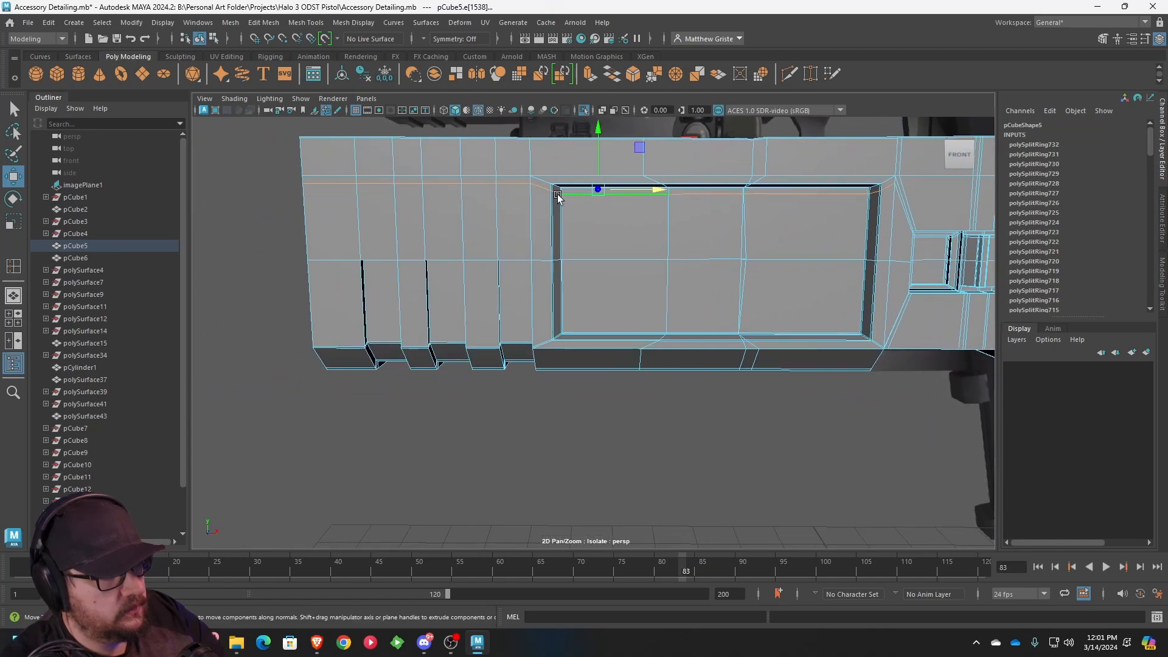
left_click_drag(271, 152, 528, 400, "ctrl")
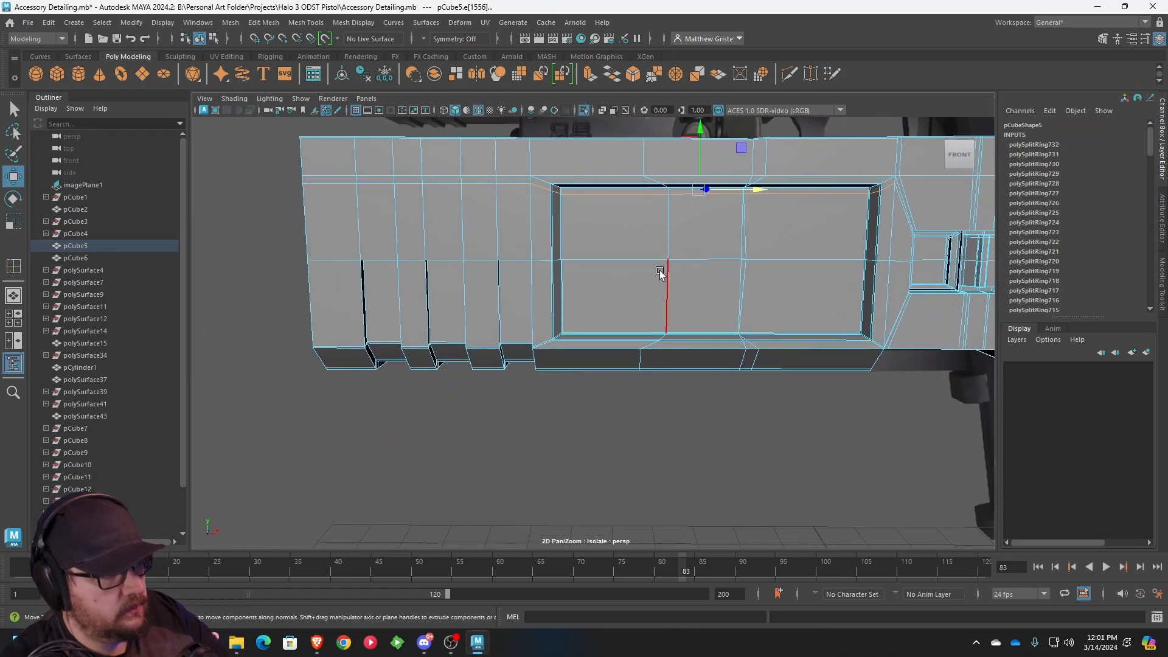
left_click_drag(700, 144, 704, 163)
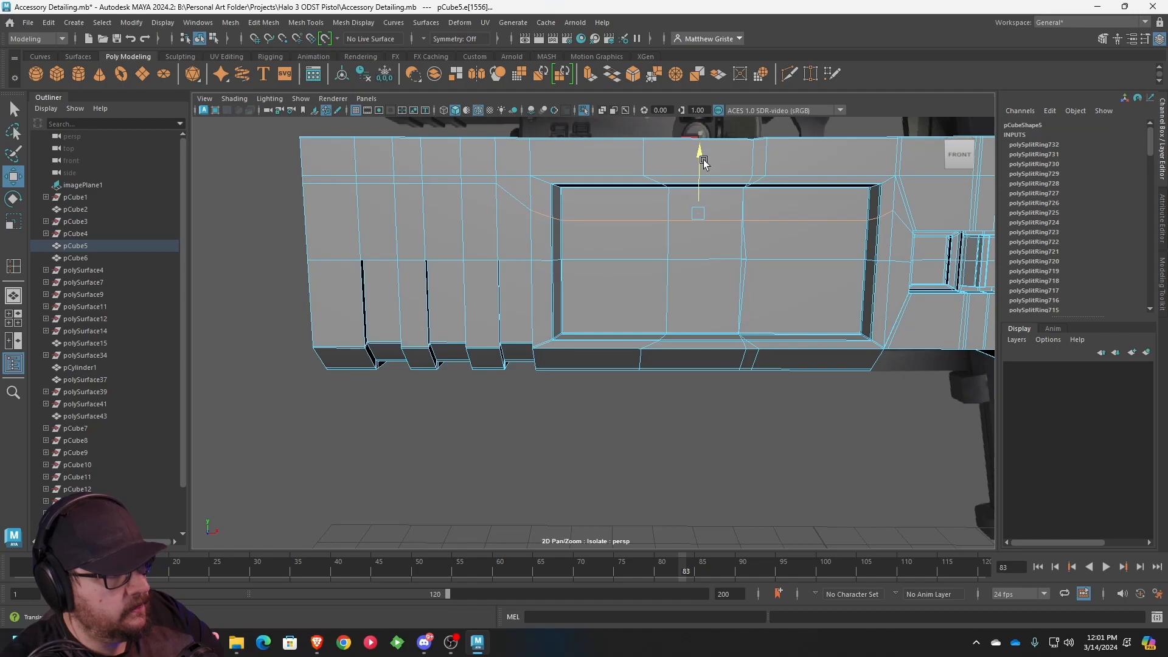
- Try to straighten the two crossing vertical edge lines in the panel's middle by scaling one of the loops
middle_click_drag(754, 262, 684, 266, "alt")
scroll(687, 262, "up", 4)
left_click_drag(714, 232, 647, 262, "alt")
scroll(647, 263, "up", 3)
middle_click_drag(719, 241, 659, 254, "alt")
left_click_drag(659, 255, 714, 264, "alt")
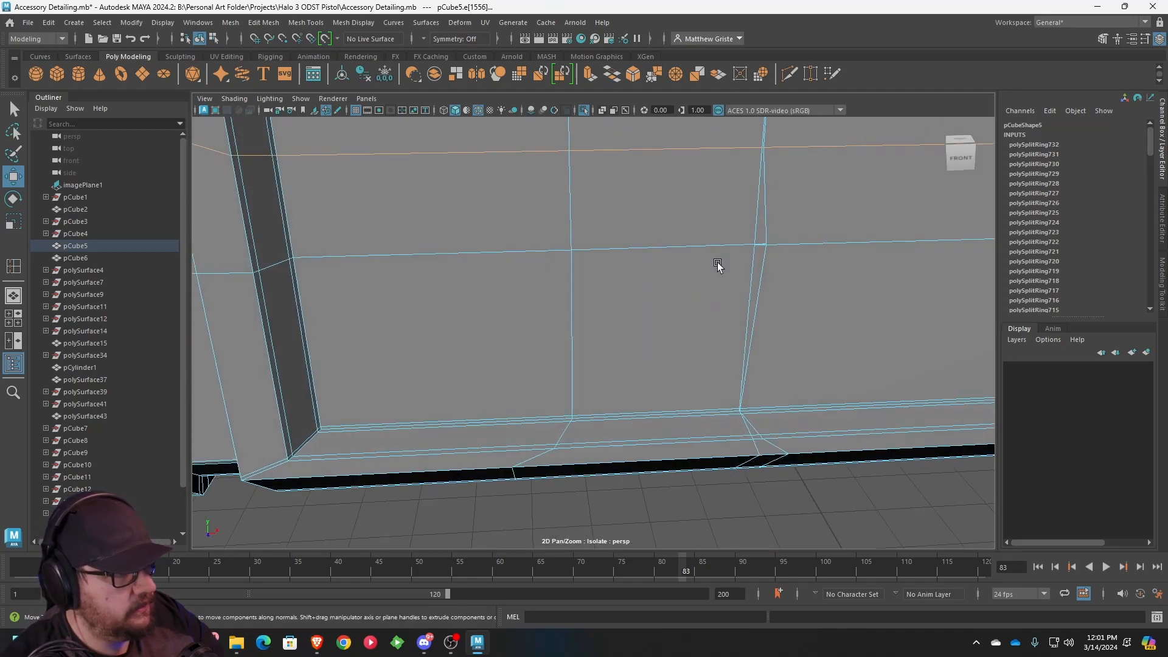
right_click_drag(759, 251, 717, 254)
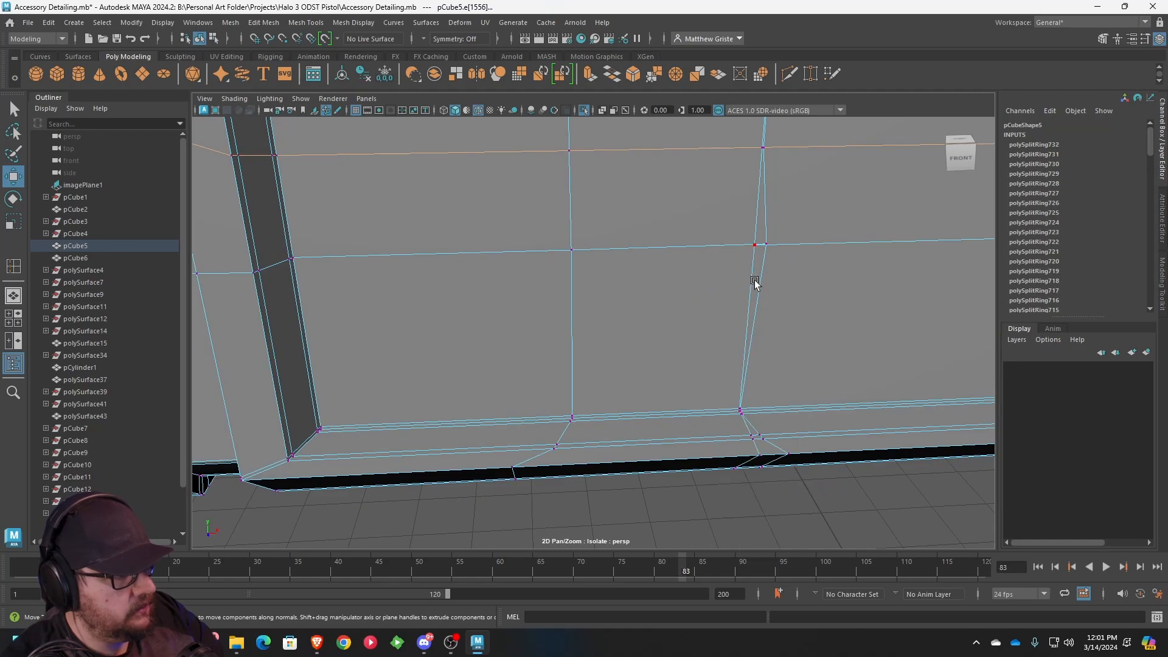
double_click(768, 242)
scroll(768, 246, "down", 3)
mouse_move(741, 248)
left_mouse_down("alt")
mouse_move(699, 251)
mouse_move(744, 243)
mouse_move(731, 254)
left_mouse_up("alt")
scroll(664, 283, "up", 5)
left_click(705, 233)
scroll(731, 254, "down", 3)
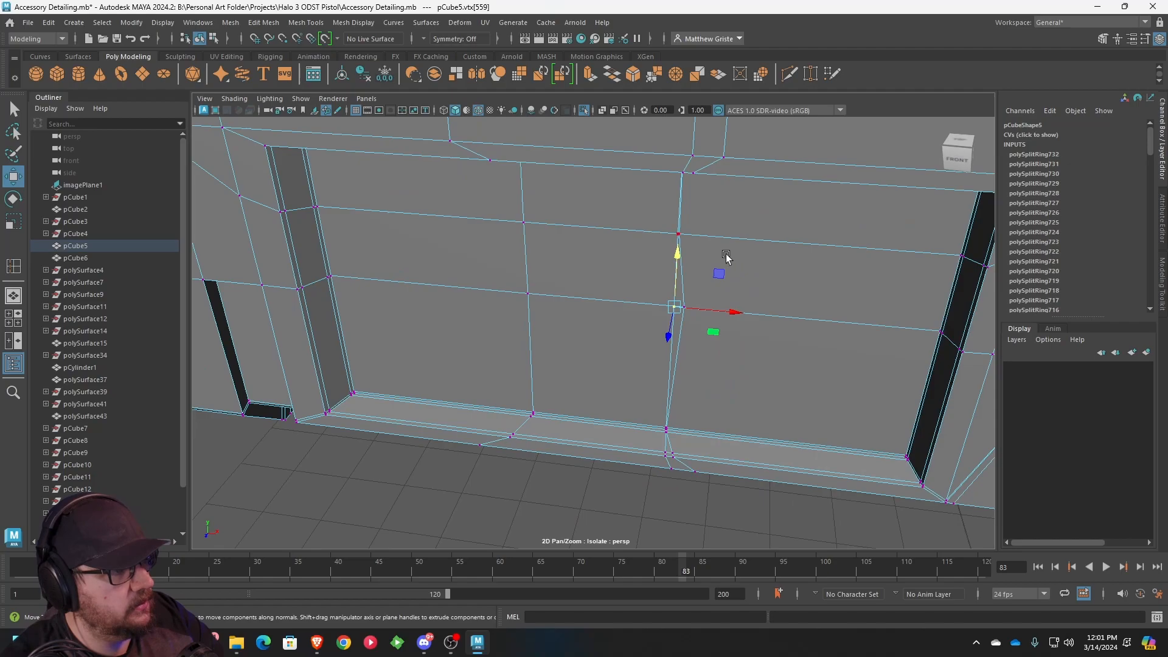
scroll(724, 244, "up", 3)
right_click_drag(717, 237, 722, 198)
double_click(744, 219)
scroll(747, 224, "down", 5)
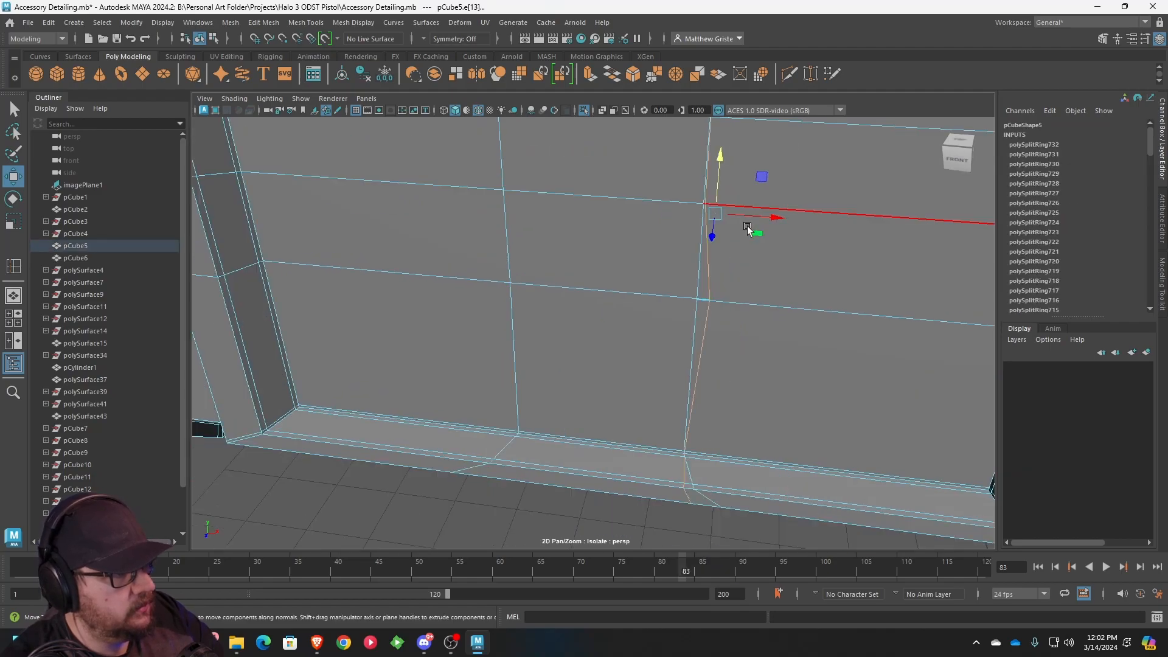
key("e")
key("r")
mouse_move(730, 253)
left_mouse_down()
mouse_move(695, 237)
mouse_move(788, 240)
mouse_move(730, 245)
left_mouse_up()
key("w")
scroll(775, 238, "down", 3)
key("ctrl+z")
- Shift one of the two close vertical edge loops in the panel's middle slightly rearward and preview the smoothed result
left_click(666, 224)
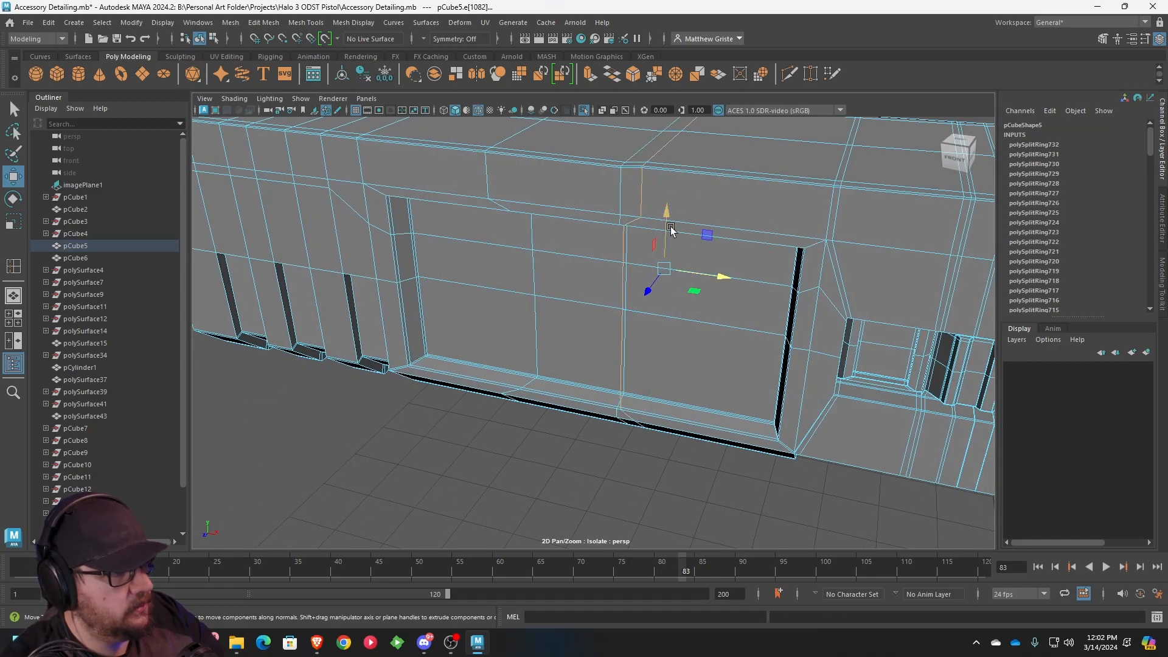
key("t")
key("r")
key("w")
left_click_drag(722, 276, 727, 276)
left_click_drag(723, 283, 654, 231, "alt")
scroll(618, 270, "up", 2)
mouse_move(619, 277)
left_mouse_down("alt")
mouse_move(650, 274)
mouse_move(601, 274)
mouse_move(622, 255)
left_mouse_up("alt")
key("q")
key("3")
scroll(573, 261, "down", 2)
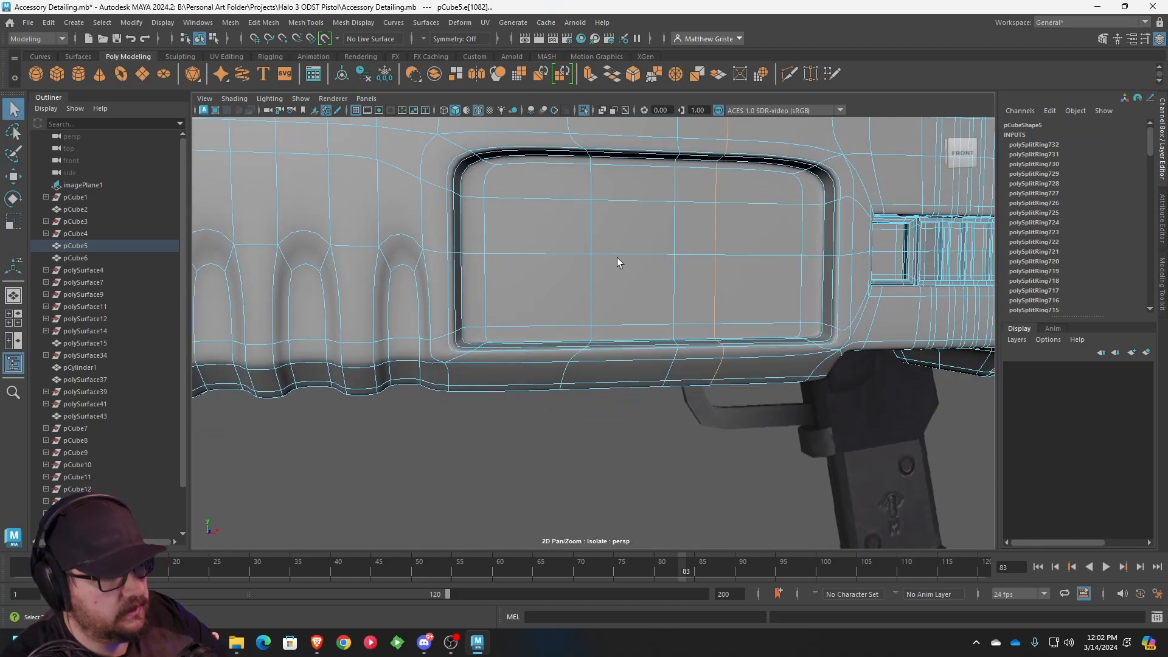
- Move the horizontal edge loop near the panel's lower edge up, leaving out its edges at both body ends
scroll(494, 324, "up", 2)
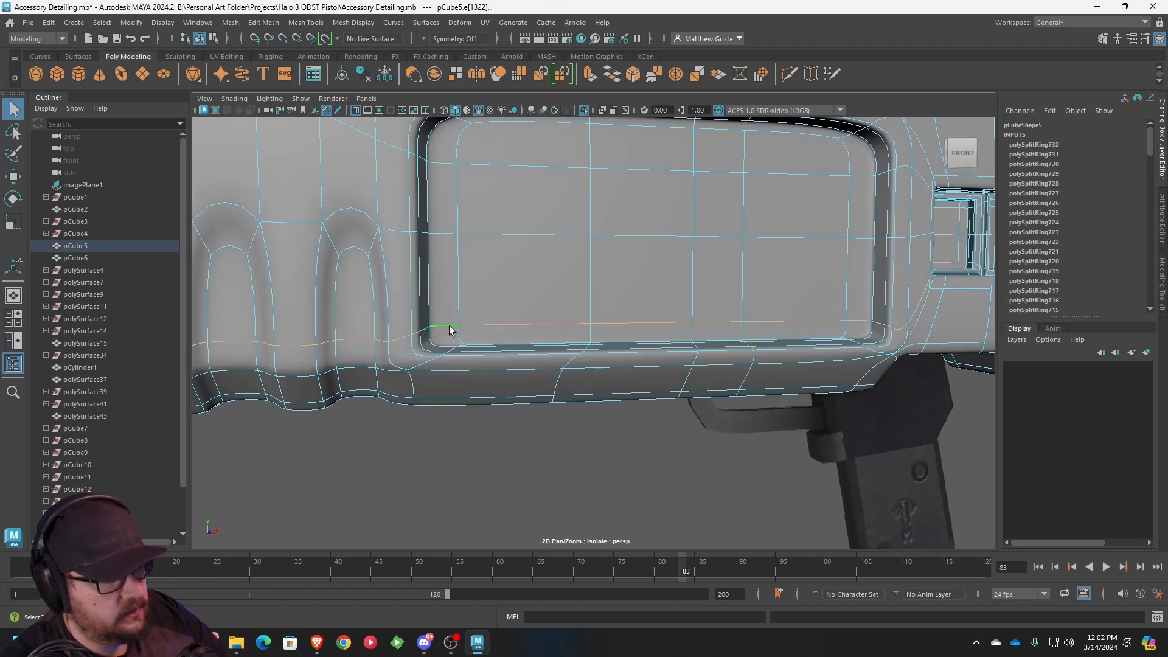
scroll(449, 329, "down", 3)
left_click_drag(290, 289, 508, 368)
middle_click_drag(755, 354, 648, 349, "alt")
left_click_drag(782, 387, 517, 182)
scroll(577, 248, "up", 3)
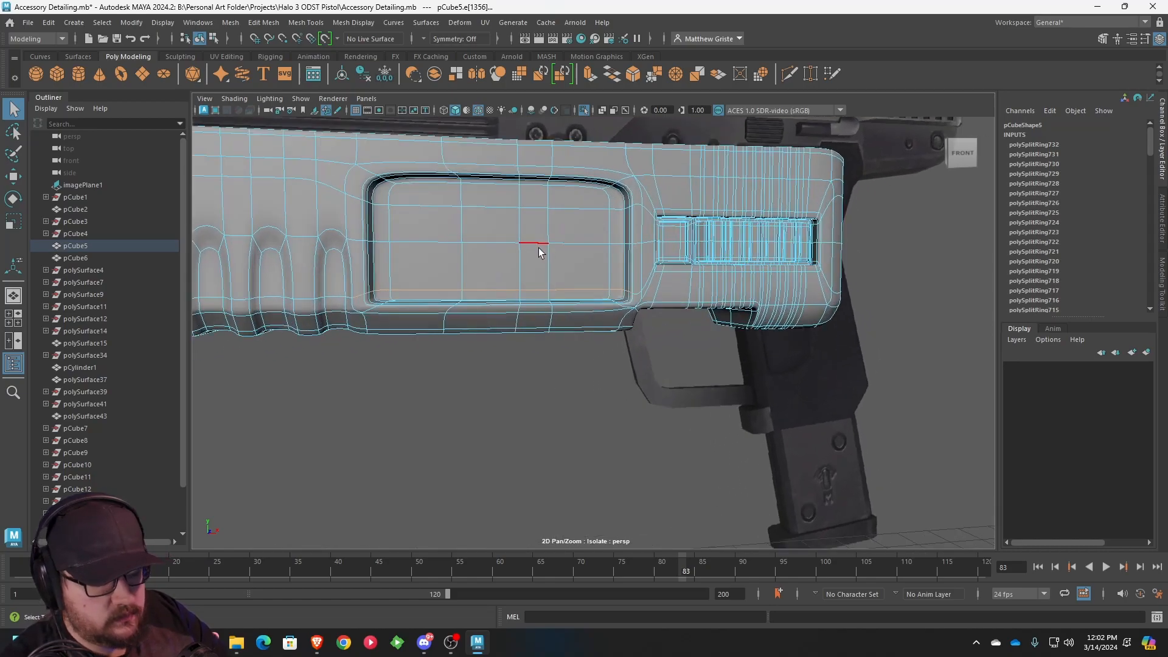
key("1")
left_click_drag(479, 253, 497, 237, "alt")
key("w")
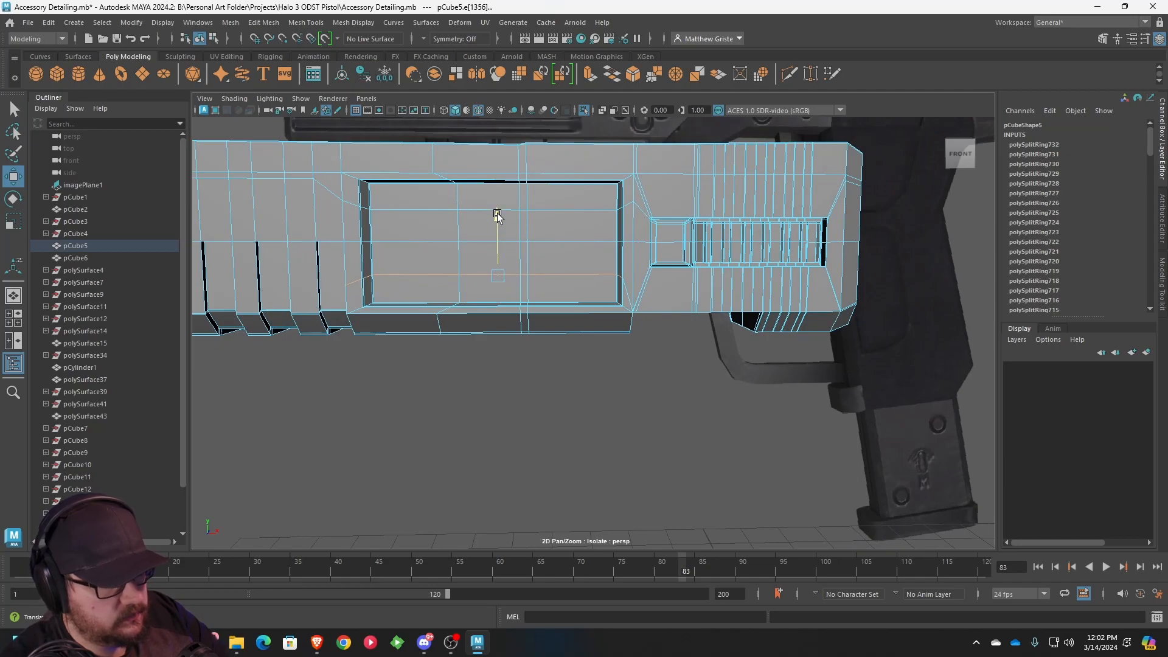
key("3")
left_click_drag(490, 230, 485, 258, "alt")
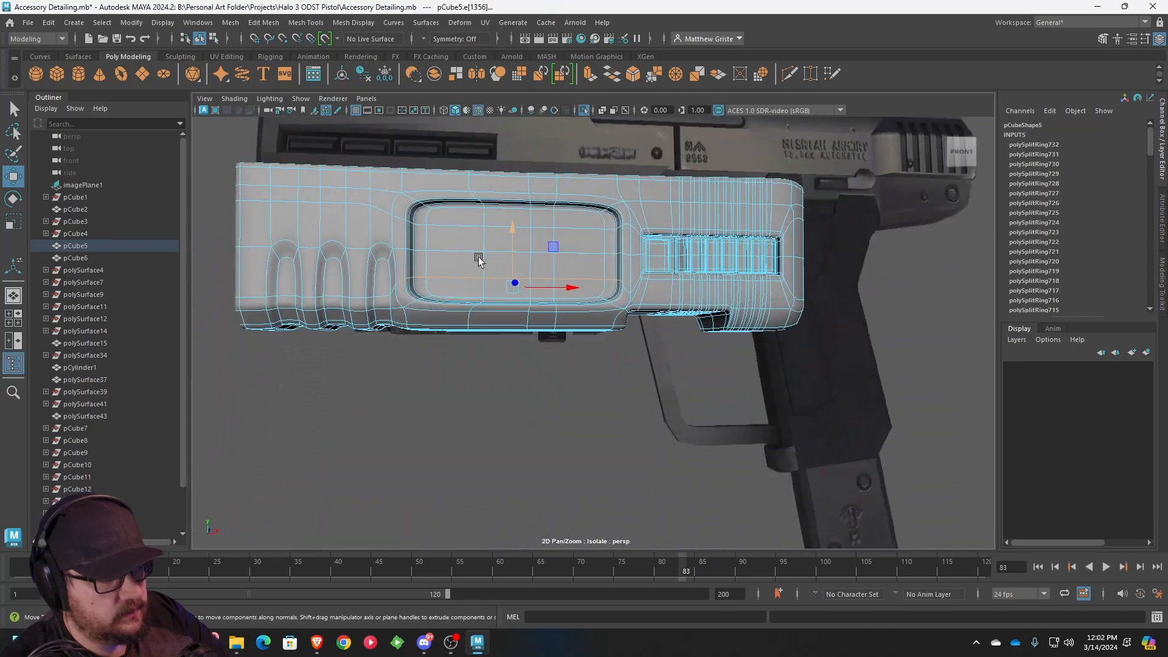
- Insert supporting vertical edge loops close to the side edges of the three front grooves
key("1")
scroll(535, 258, "up", 5)
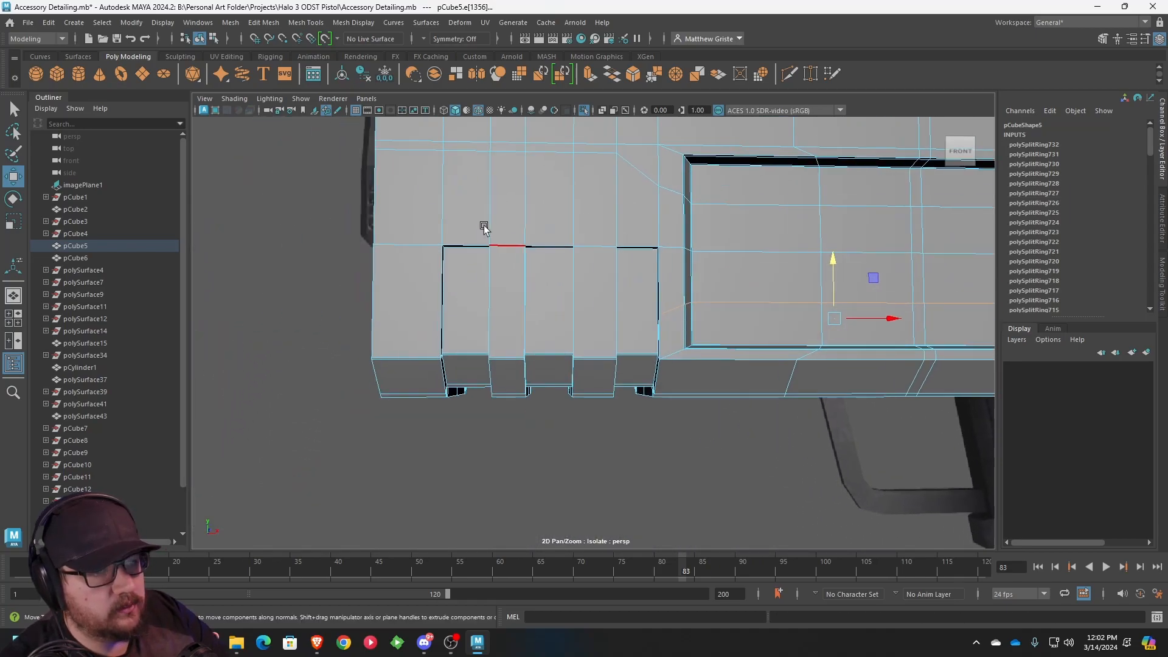
left_click(299, 25)
left_click(339, 116)
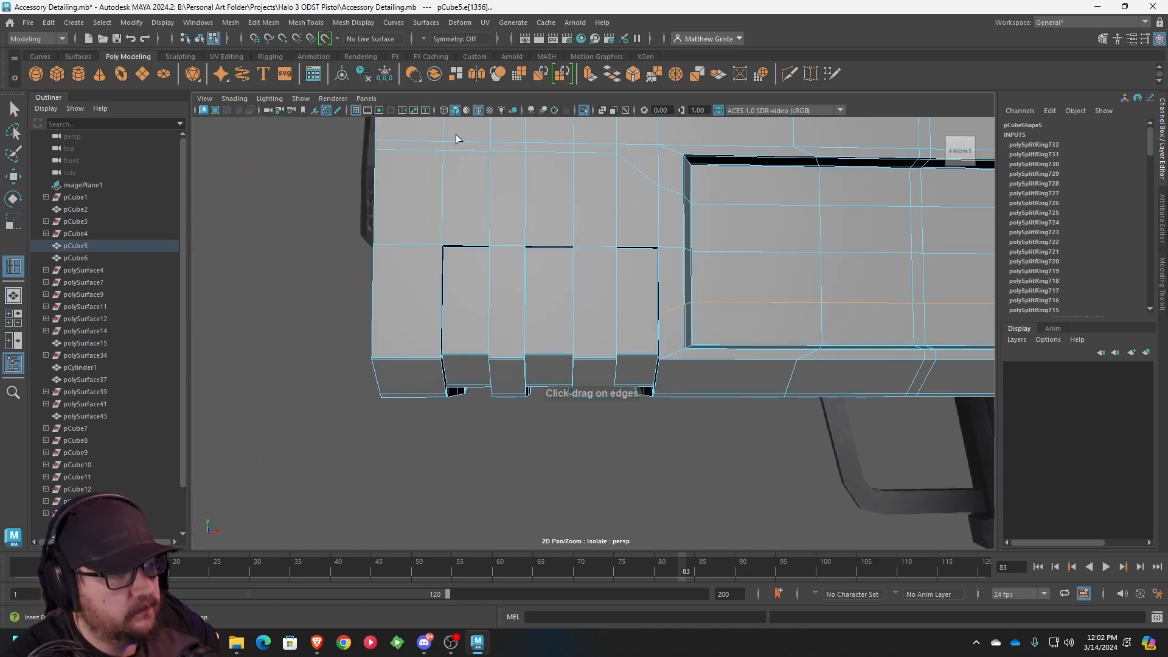
left_click(474, 141)
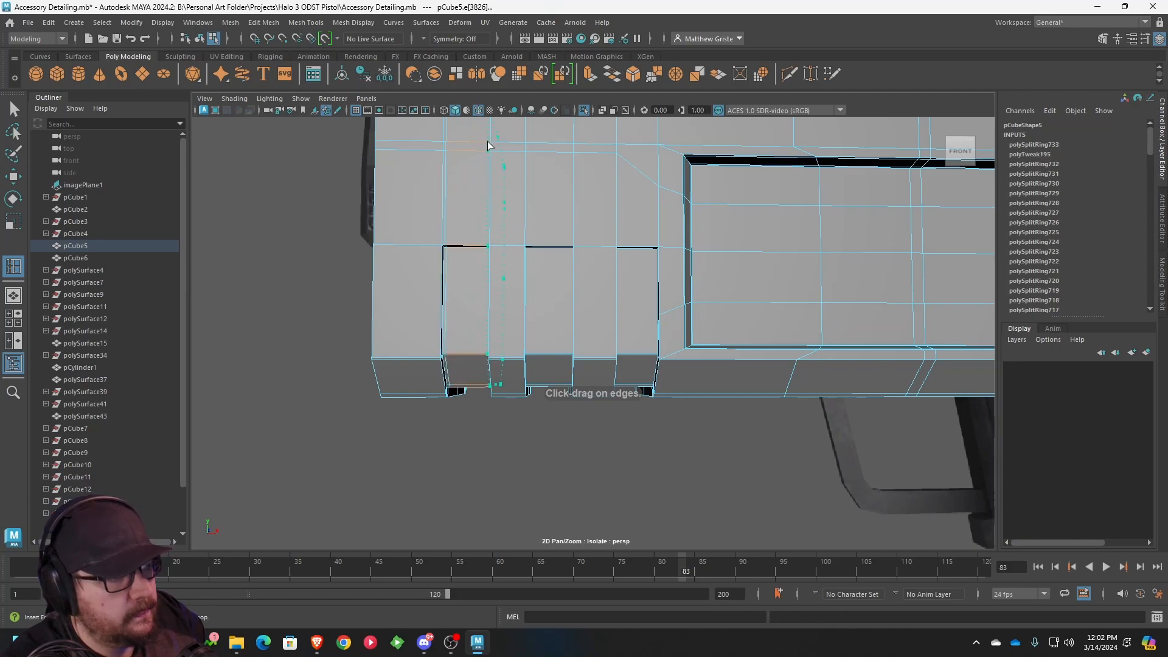
left_click(570, 146)
mouse_move(603, 148)
left_mouse_down("alt")
mouse_move(580, 157)
mouse_move(648, 151)
mouse_move(624, 146)
left_mouse_up("alt")
- Insert supporting edge loops on the grooves' inner walls and close to the lower body's front end
middle_click_drag(623, 156, 630, 236, "alt")
right_click_drag(630, 236, 681, 243, "alt")
left_click_drag(680, 243, 721, 261, "alt")
left_click(588, 243)
left_click(571, 236)
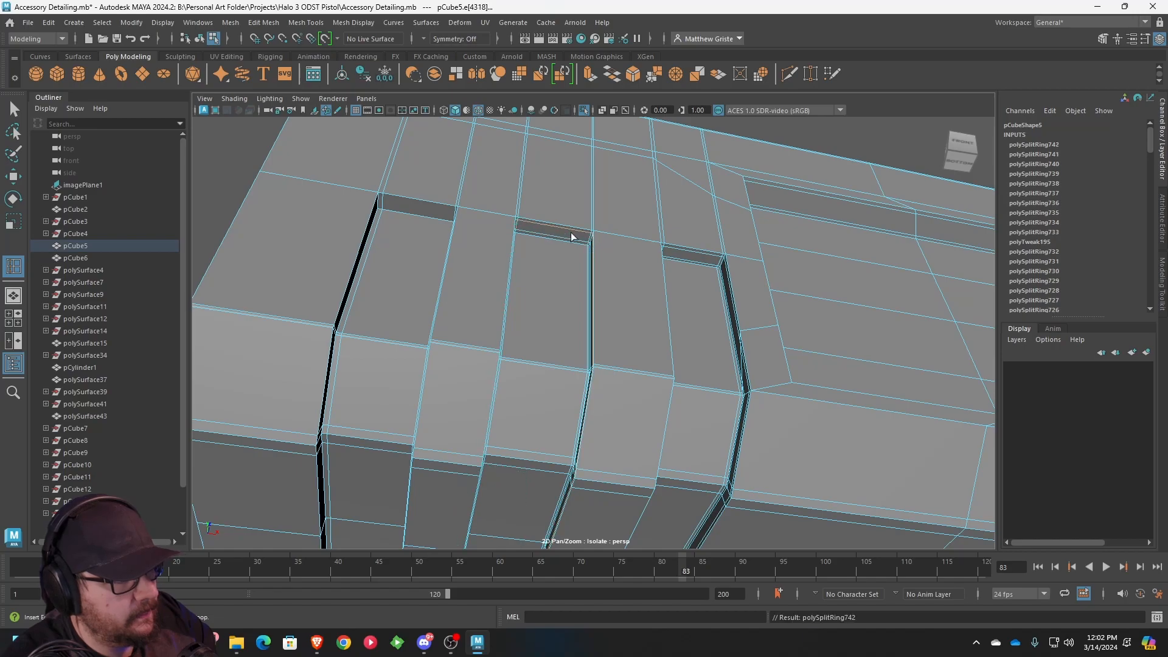
left_click(383, 200)
left_click_drag(422, 214, 418, 235, "alt")
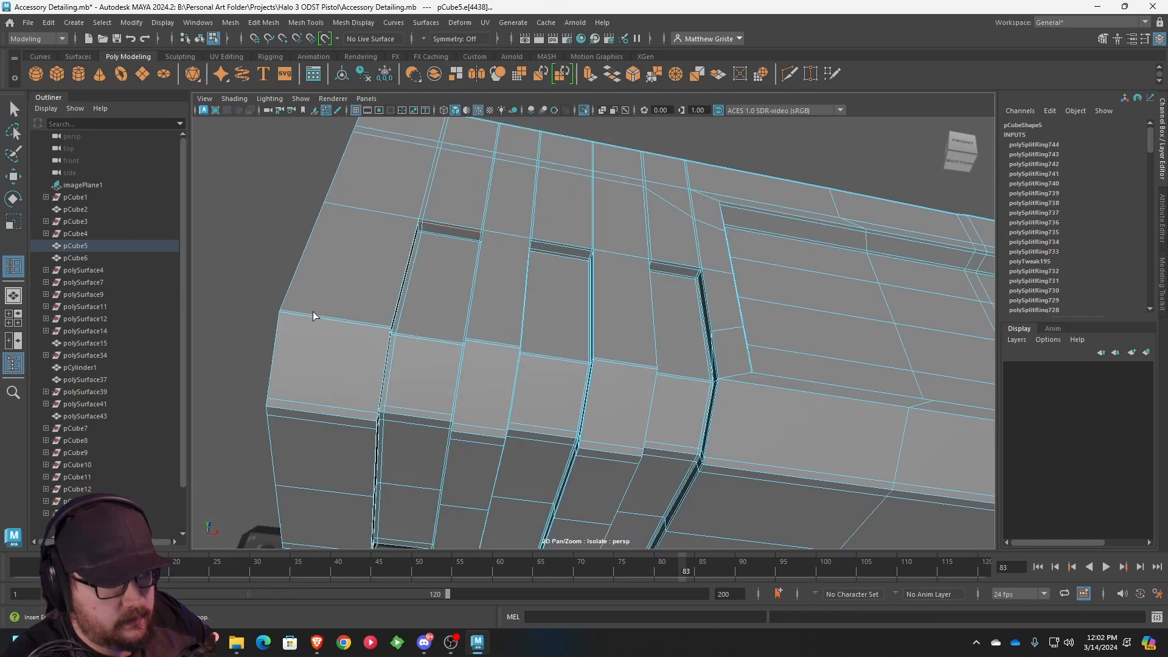
left_click(284, 312)
- Preview the lower body smoothed, return to object selection and clear the selection
scroll(483, 306, "down", 5)
left_click_drag(483, 305, 573, 365, "alt")
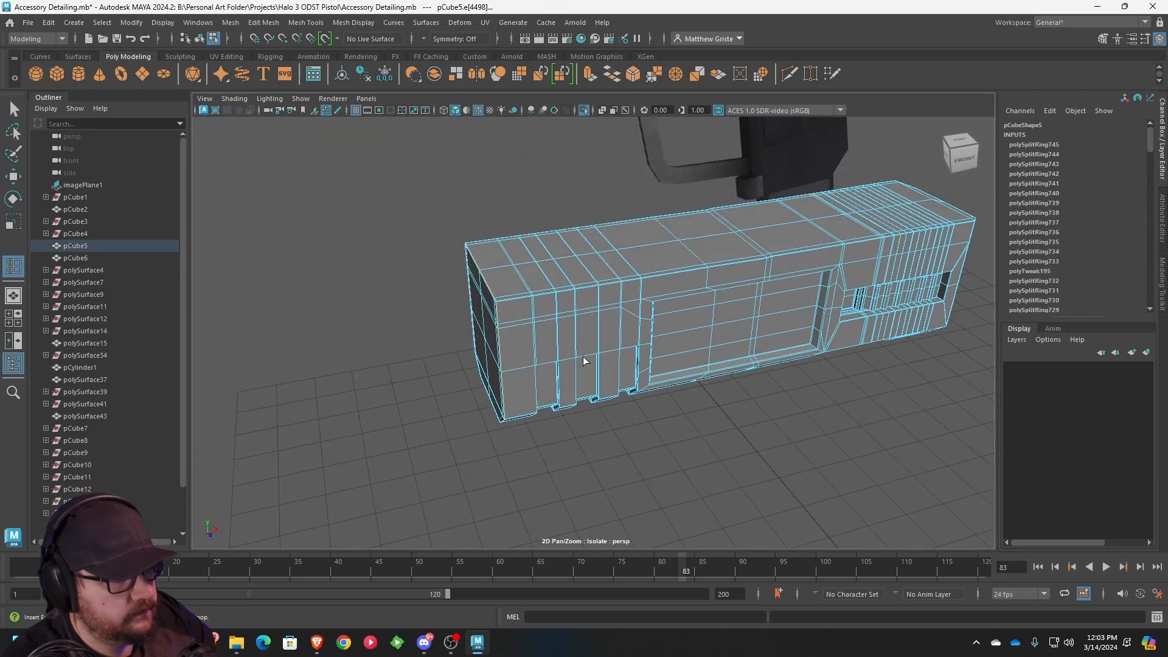
key("q")
key("3")
right_click_drag(652, 257, 700, 238)
left_click(806, 437)
- Insert a supporting edge loop close to the rear end of the lower ledge beneath the side panel
left_click_drag(806, 436, 601, 284, "alt")
scroll(601, 285, "up", 4)
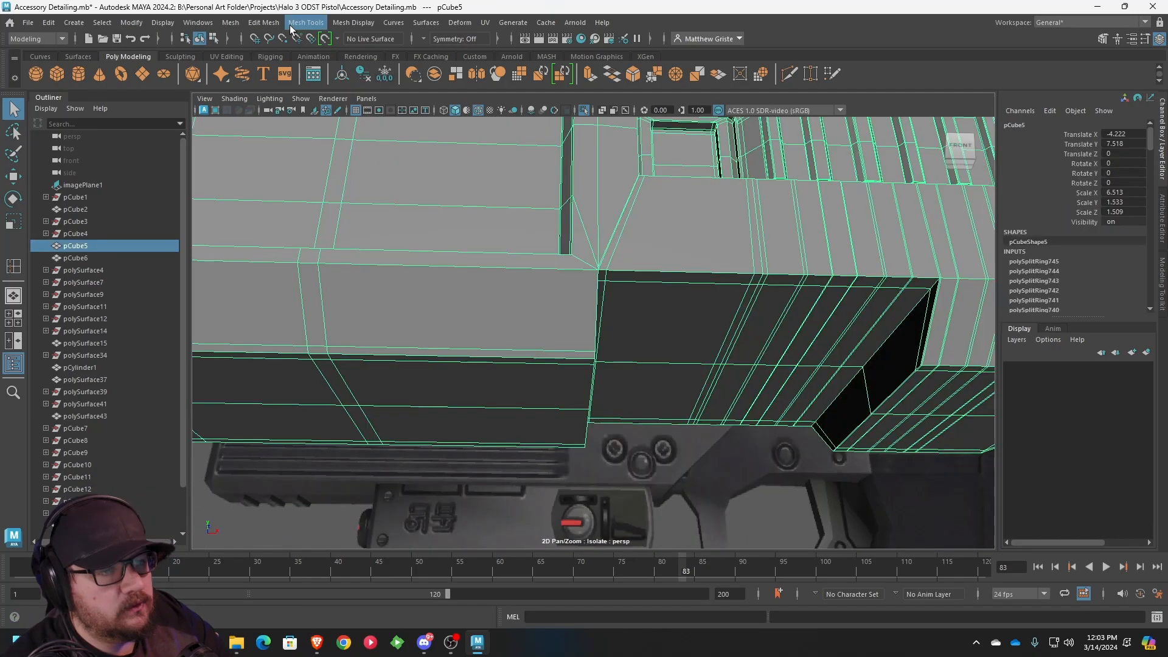
left_click(308, 23)
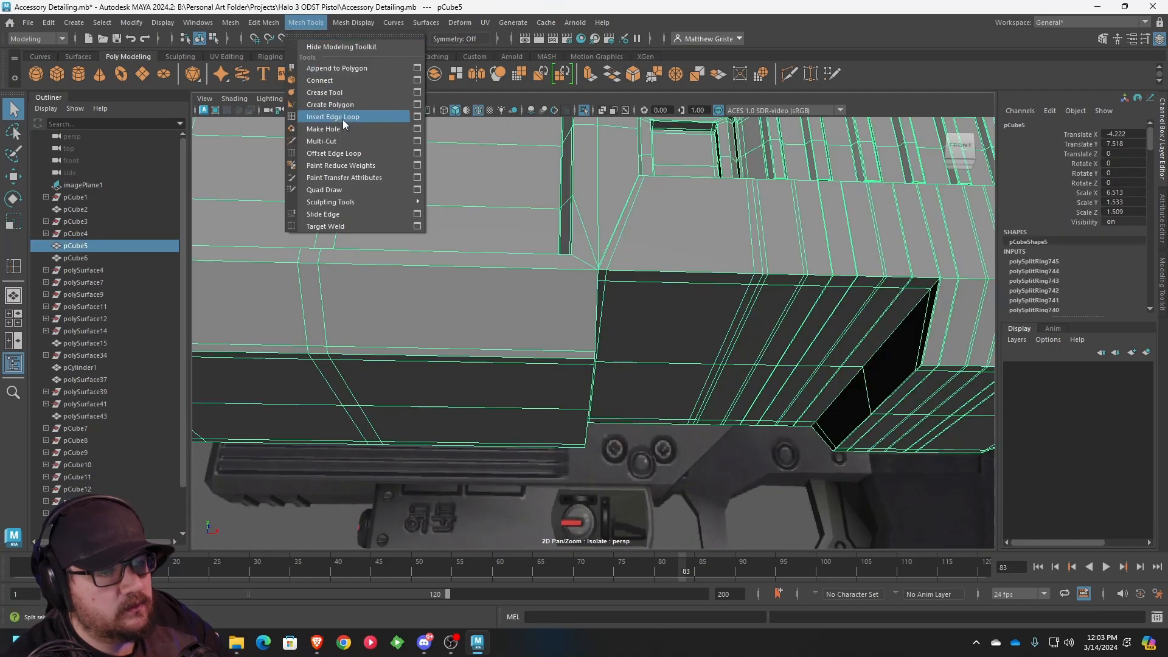
left_click(342, 117)
left_click(587, 355)
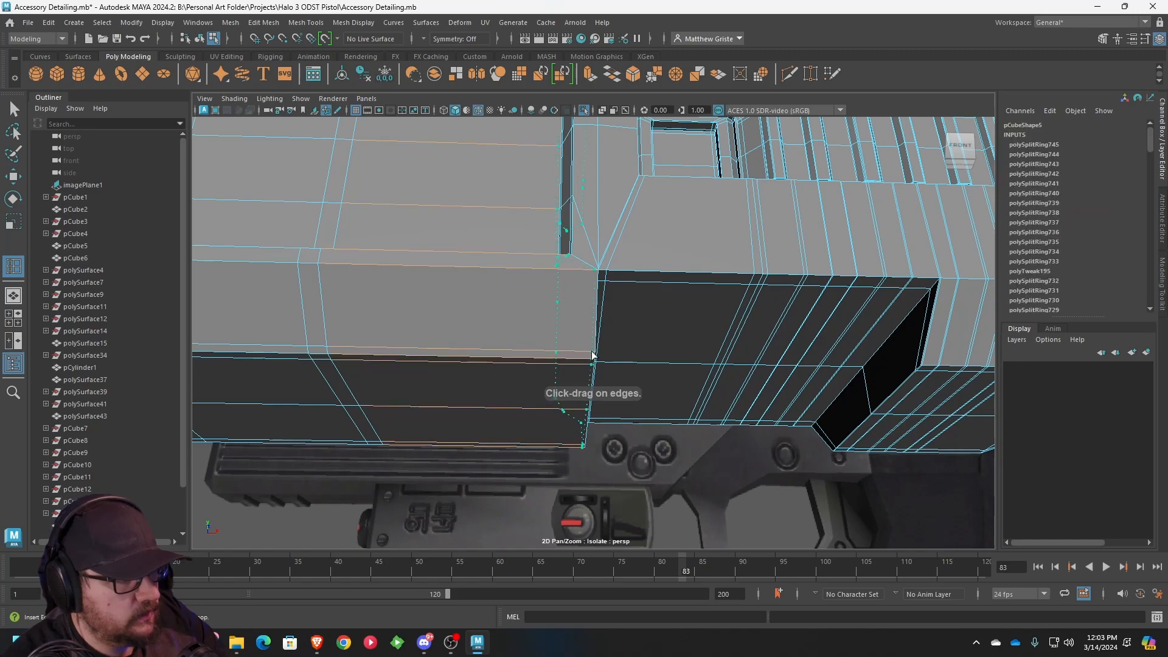
left_click(595, 356)
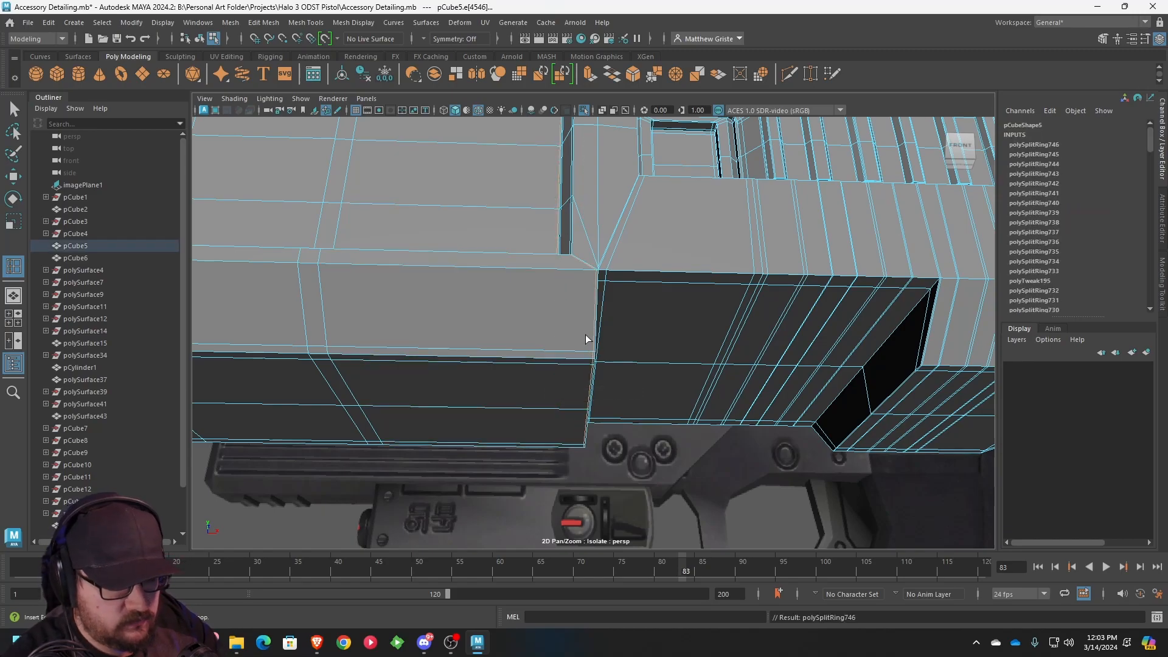
- Move the new edge loop's section crossing the panel forward, away from the panel's rear edge
scroll(583, 334, "down", 10)
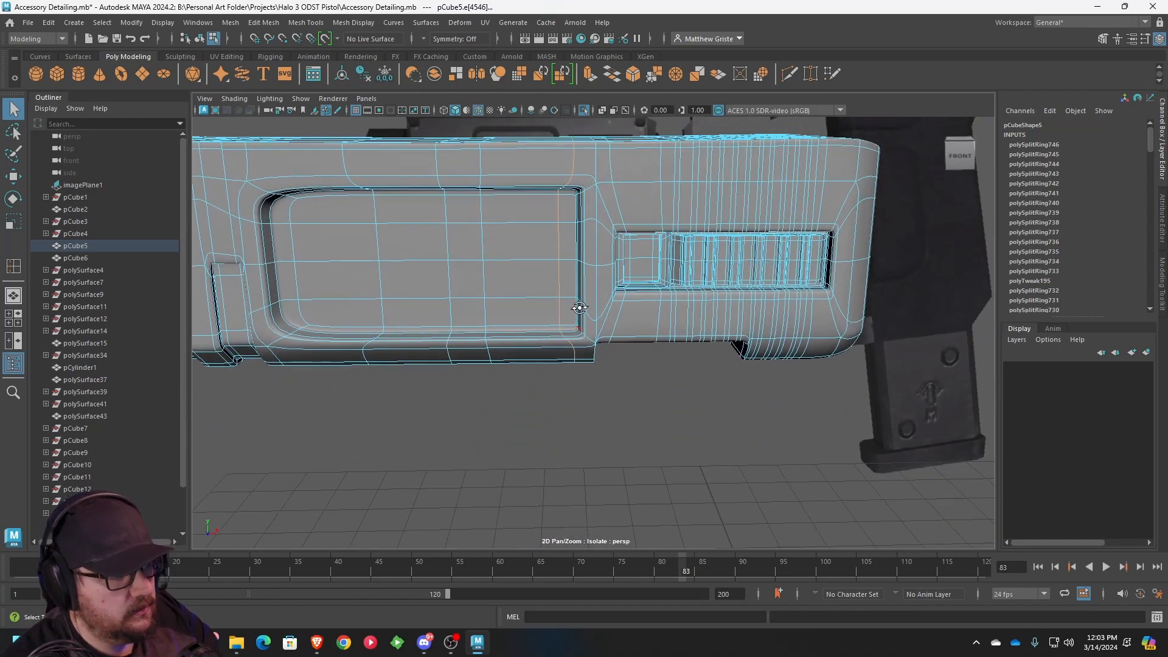
mouse_move(580, 308)
left_mouse_down("alt")
mouse_move(573, 271)
mouse_move(581, 314)
left_mouse_up("alt")
mouse_move(560, 218)
left_mouse_down("alt")
mouse_move(550, 163)
mouse_move(603, 178)
mouse_move(579, 232)
mouse_move(633, 221)
mouse_move(581, 223)
left_mouse_up("alt")
key("w")
key("1")
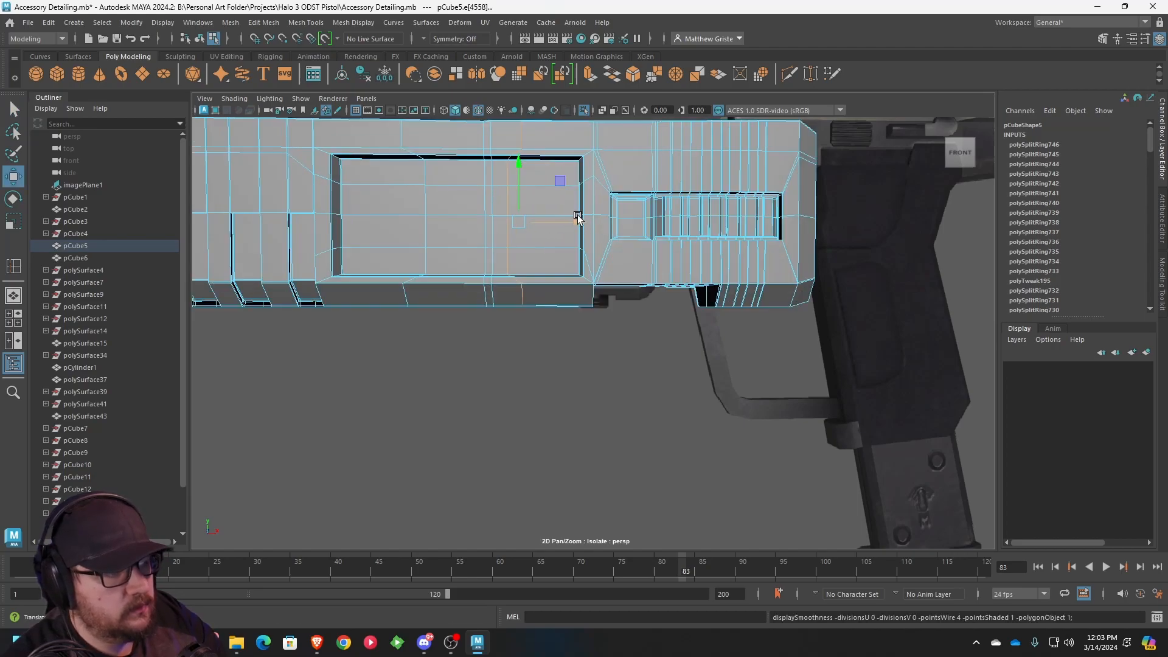
key("3")
- Select the whole lower body as an object and examine its panel, ribbed switch and rear end
right_click_drag(570, 219, 635, 191)
left_click(605, 339)
left_click_drag(605, 338, 790, 288, "alt")
left_click(719, 297)
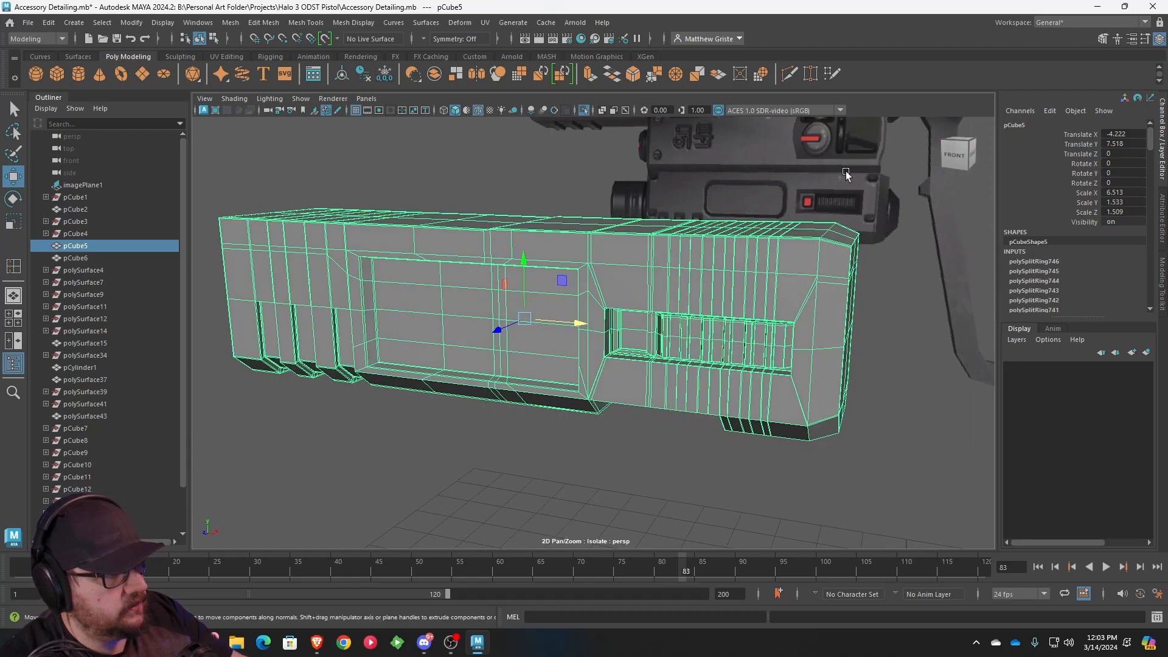
left_click_drag(625, 289, 626, 294, "alt")
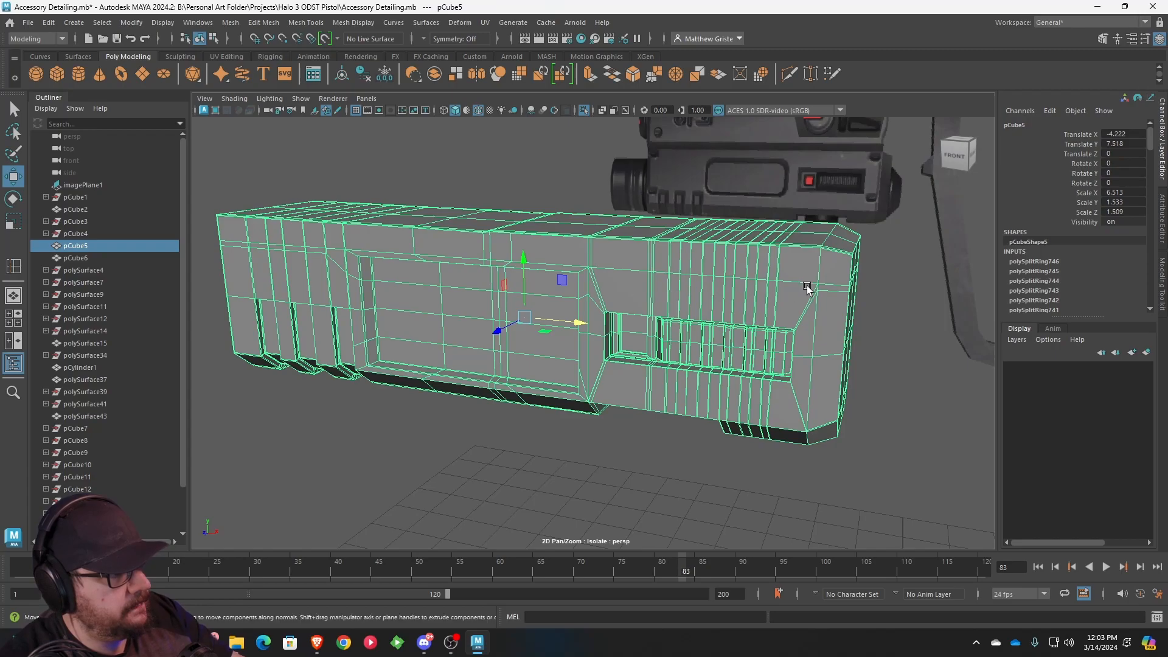
left_click_drag(785, 278, 739, 275, "alt")
scroll(696, 296, "up", 3)
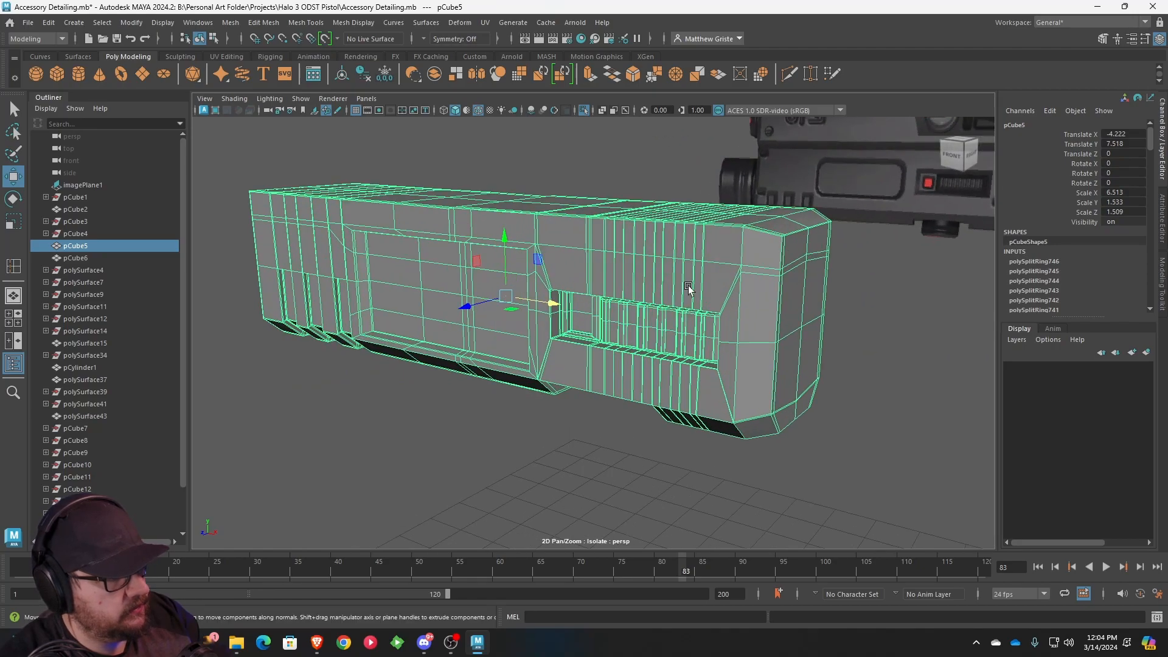
left_click_drag(704, 324, 750, 316, "alt")
scroll(771, 309, "up", 2)
middle_click_drag(817, 291, 594, 242, "alt")
mouse_move(593, 242)
left_mouse_down("alt")
mouse_move(579, 247)
mouse_move(584, 235)
left_mouse_up("alt")
scroll(581, 248, "down", 2)
- In the front view, select the vertices of the ribbed switch recess and move them slightly forward, away from the body's rear end
key("space")
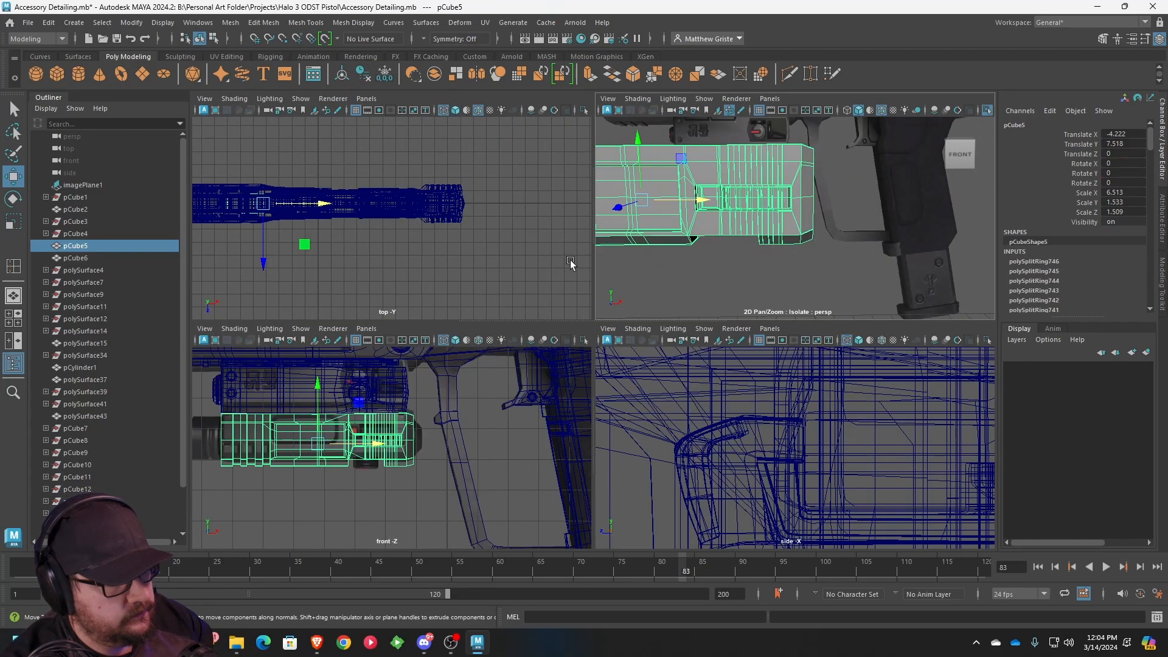
key("space")
scroll(515, 356, "up", 2)
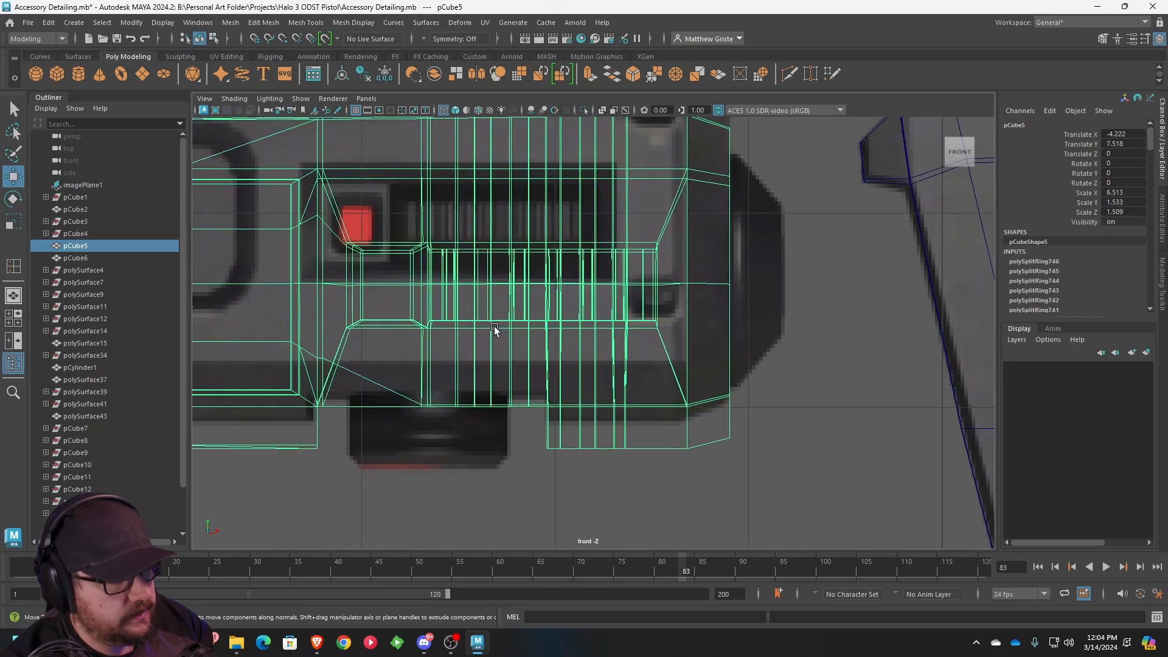
middle_click_drag(512, 291, 532, 296, "alt")
right_click_drag(465, 271, 404, 268)
left_click_drag(357, 228, 701, 329)
middle_click_drag(586, 290, 568, 291)
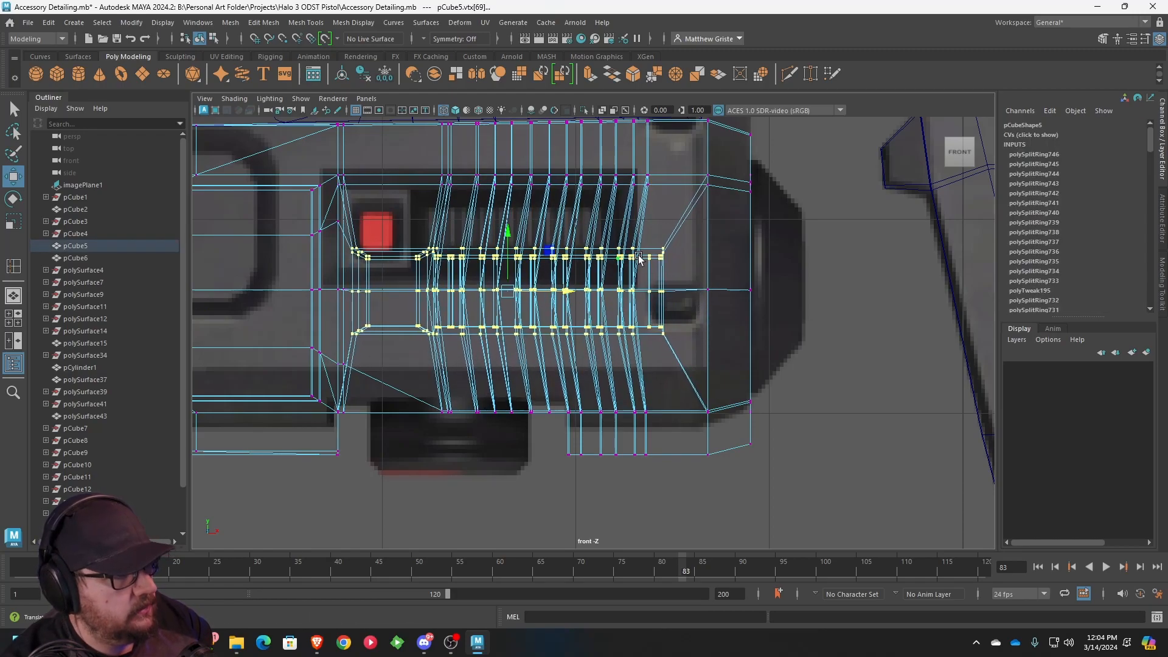
- Select the faces of the lower body's bevelled rear end and extract them as a separate piece
scroll(630, 261, "down", 5)
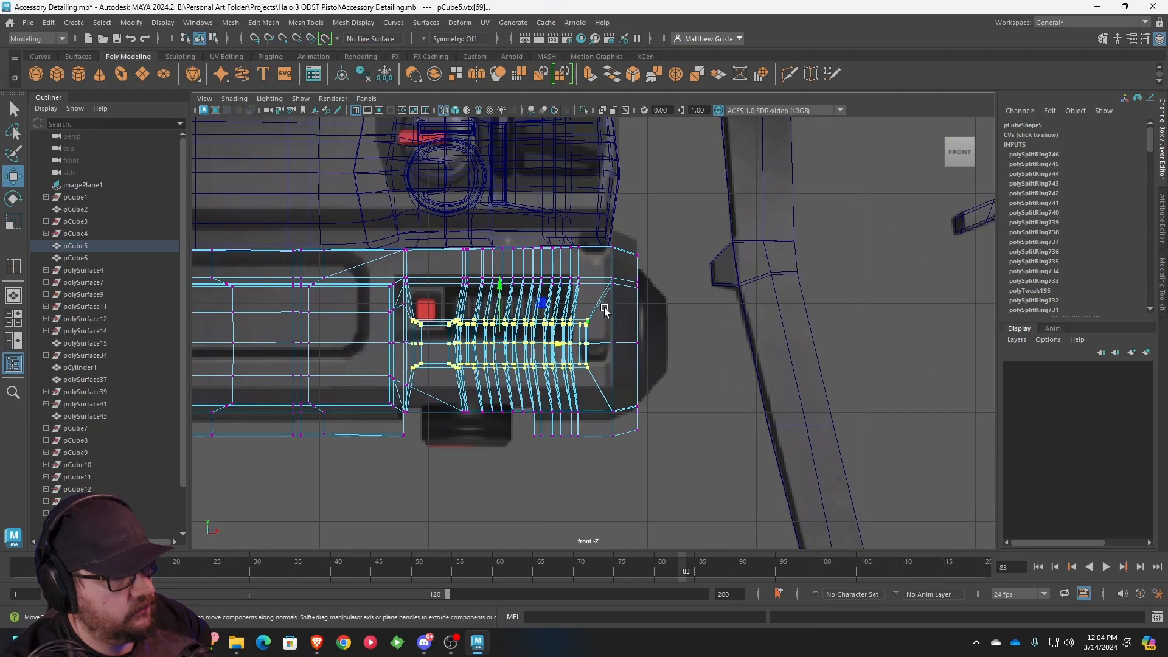
scroll(603, 312, "up", 2)
right_click(619, 280)
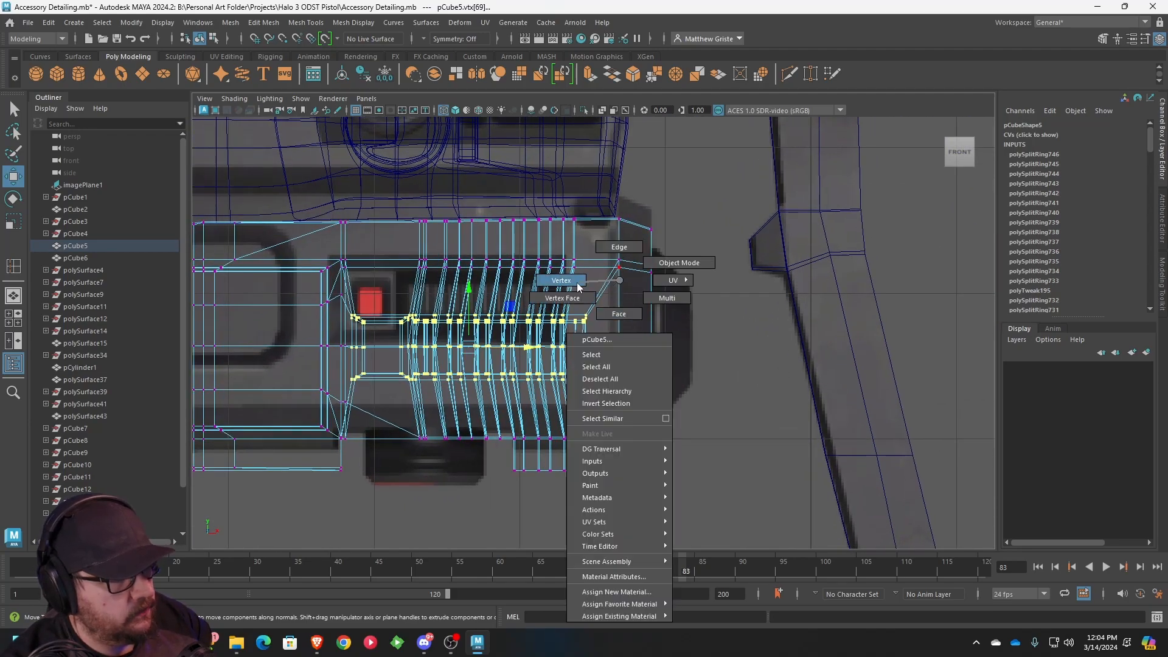
right_click_drag(578, 286, 620, 317)
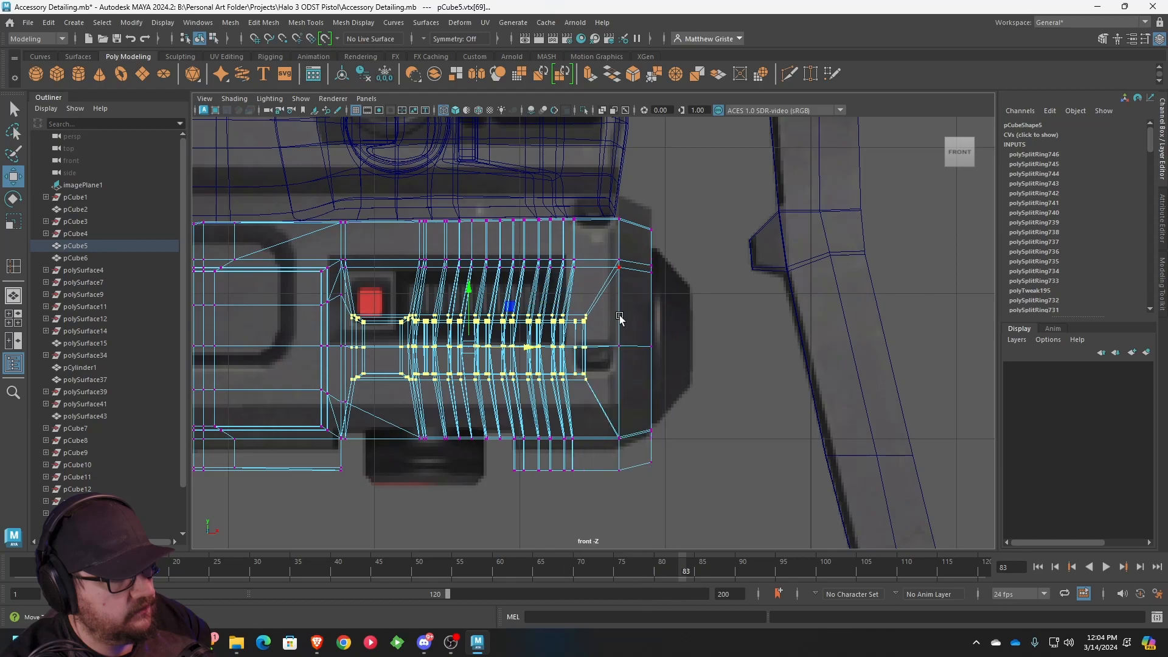
left_click_drag(719, 499, 623, 206)
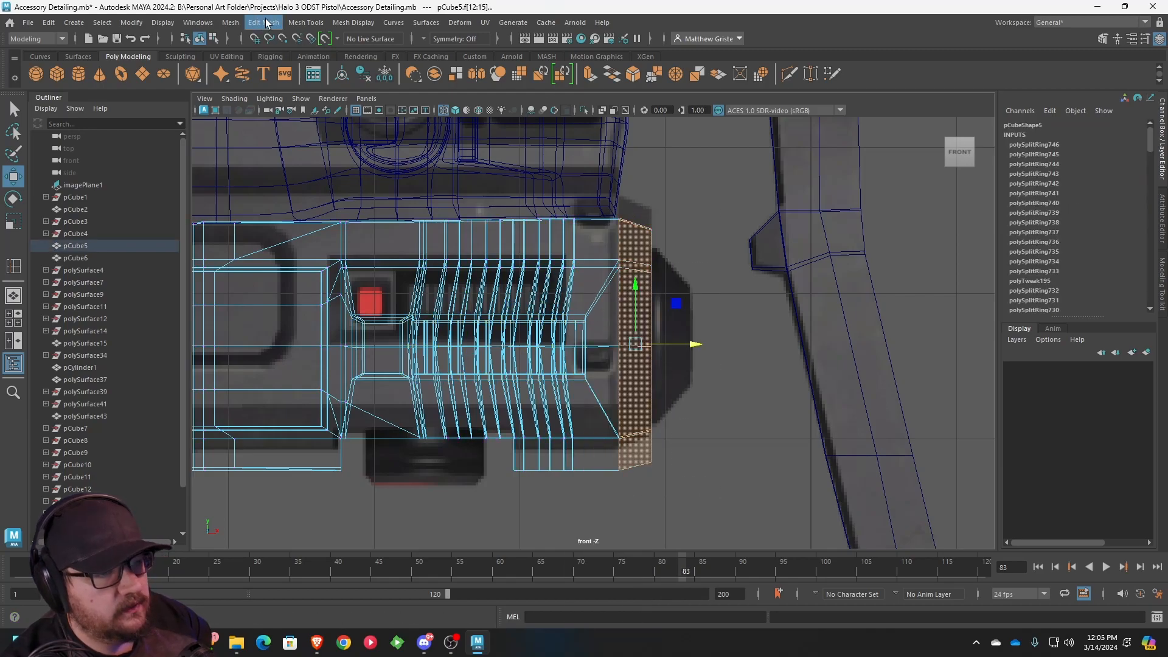
left_click(229, 23)
mouse_move(263, 22)
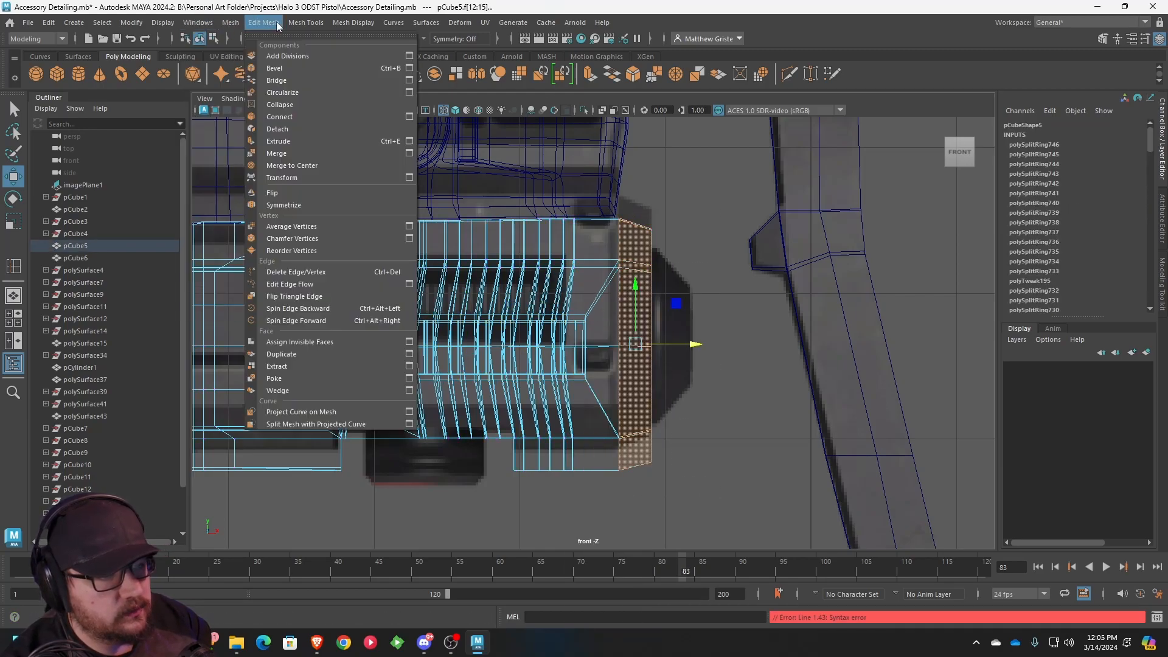
left_click(304, 367)
- Move the extracted rear end piece rearward to leave a gap behind the lower body
left_click_drag(695, 449, 699, 446)
key("ctrl+z")
left_click(723, 374)
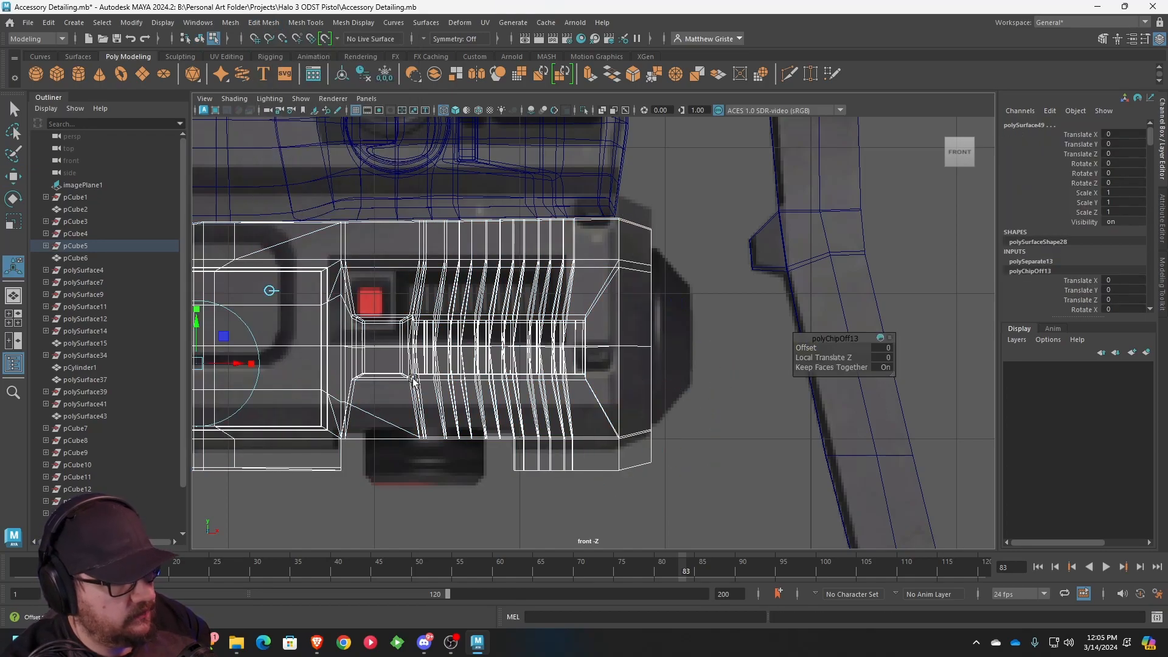
left_click_drag(237, 363, 262, 367)
left_click_drag(273, 367, 277, 367)
- Select the vertices along the lower body's open rear border and move them forward, close to the ribbed switch recess
right_click(597, 322)
right_click(614, 296)
right_click_drag(617, 287, 556, 281)
left_click_drag(634, 496, 606, 206)
key("w")
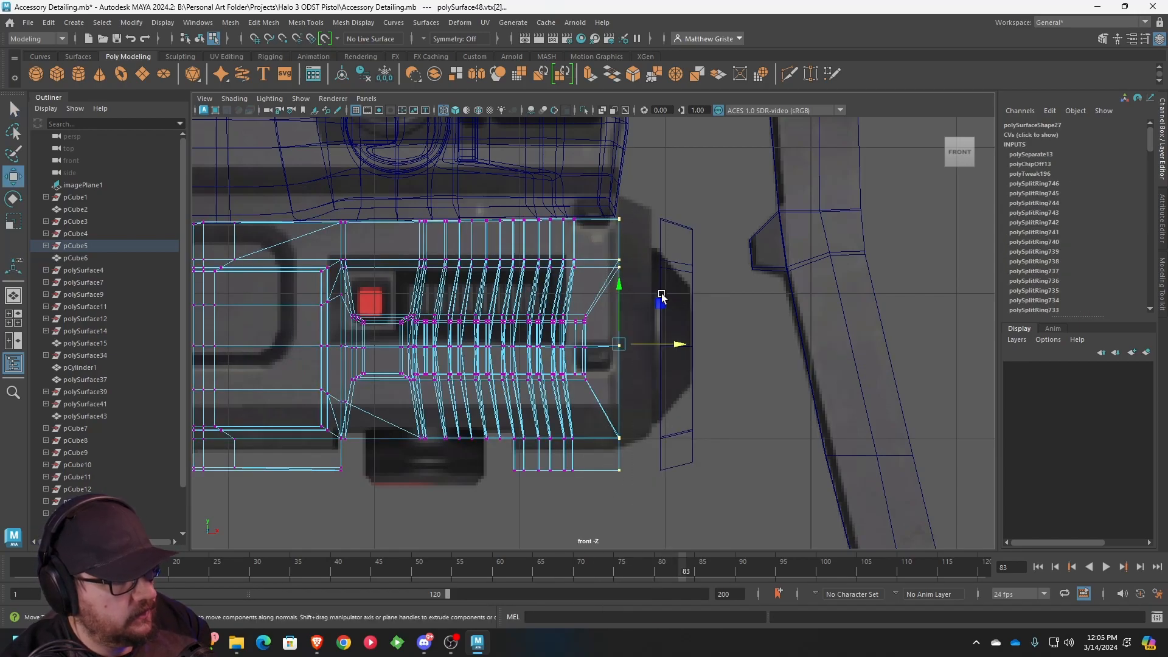
left_click_drag(661, 346, 637, 347)
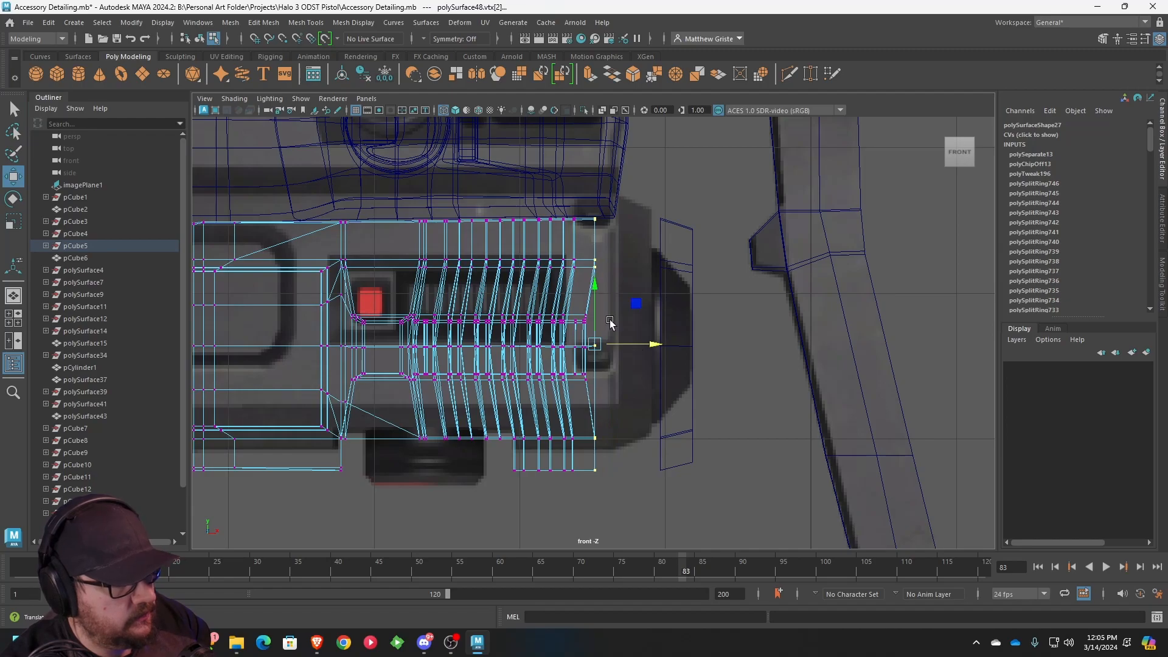
- Extrude the lower body's open rear border edges rearward to form a new strip of faces
right_click_drag(592, 252, 595, 200)
left_click(598, 232)
double_click(597, 232)
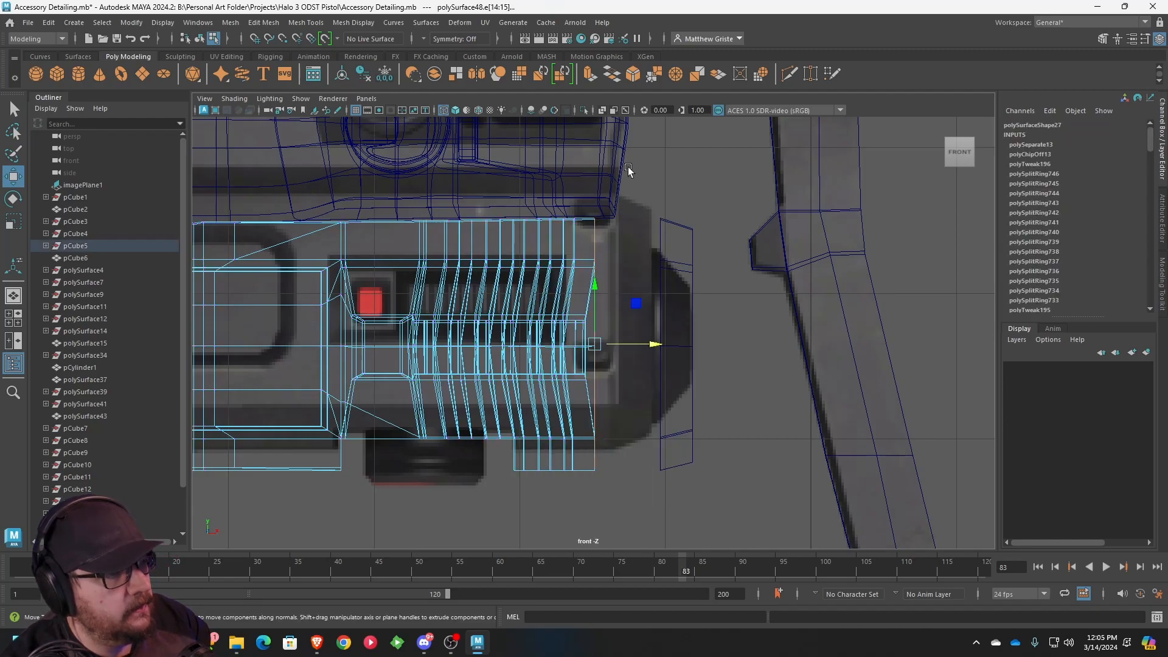
left_click(593, 78)
scroll(651, 270, "up", 2)
left_click_drag(636, 480, 678, 490)
- Select the detached rear end piece as an object and move it forward against the lower body's extruded border
right_click_drag(702, 327, 721, 289)
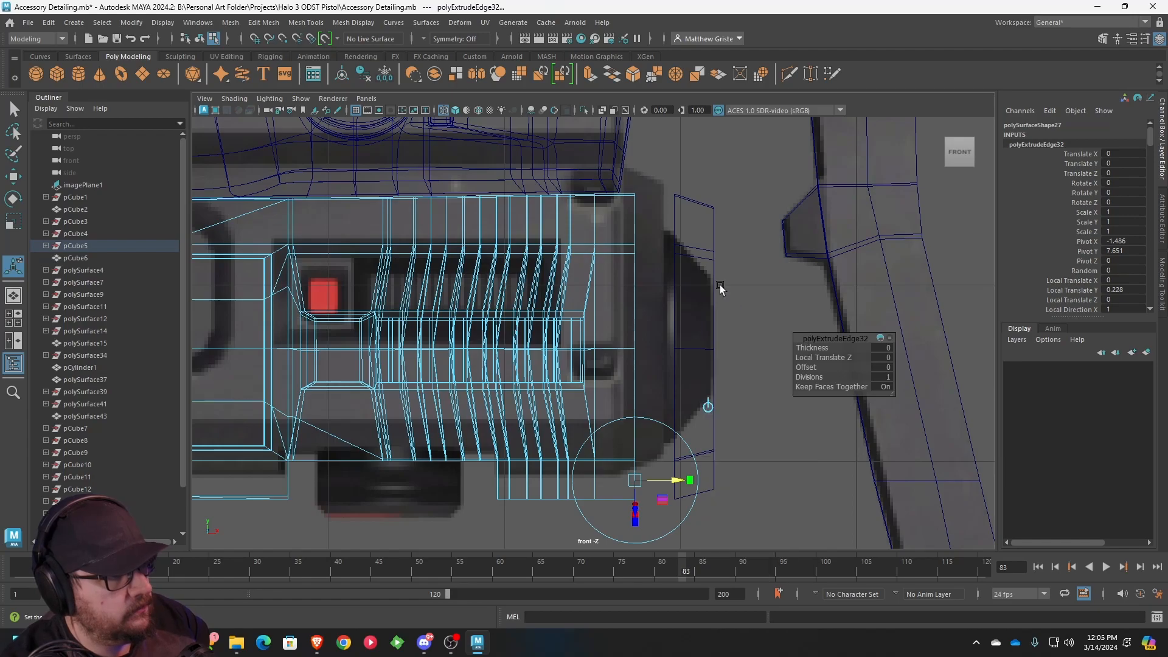
key("space")
key("space")
left_click_drag(789, 214, 725, 247, "alt")
scroll(725, 248, "up", 4)
left_click(708, 245)
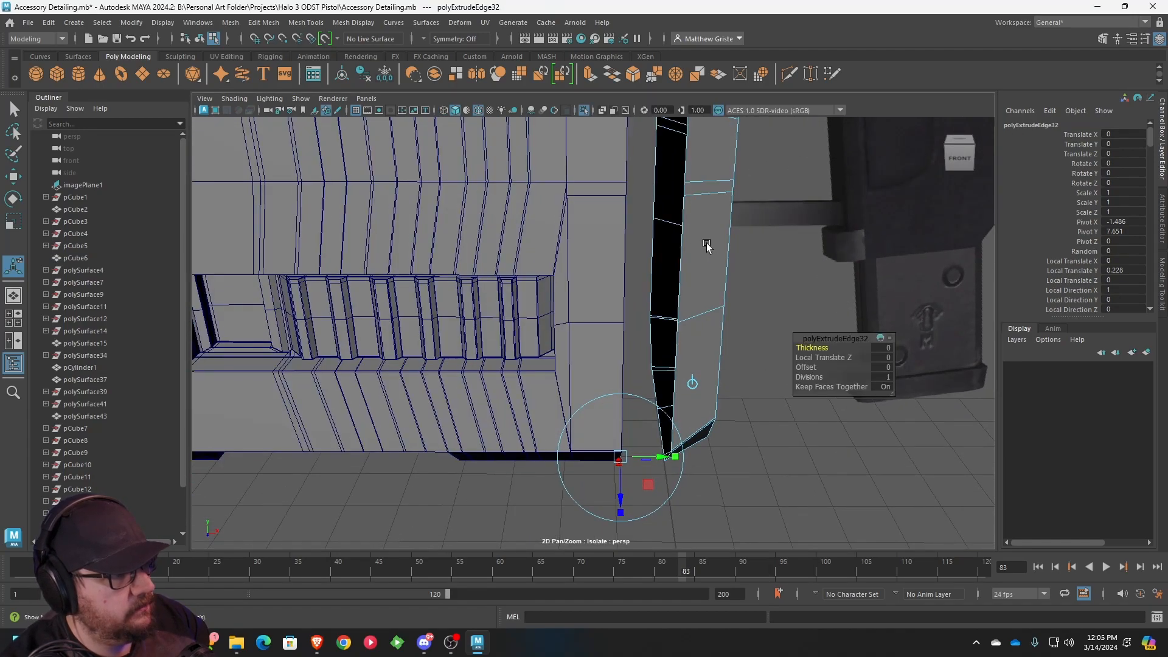
right_click_drag(708, 245, 746, 216)
scroll(747, 217, "down", 4)
left_click_drag(747, 217, 684, 251, "alt")
key("w")
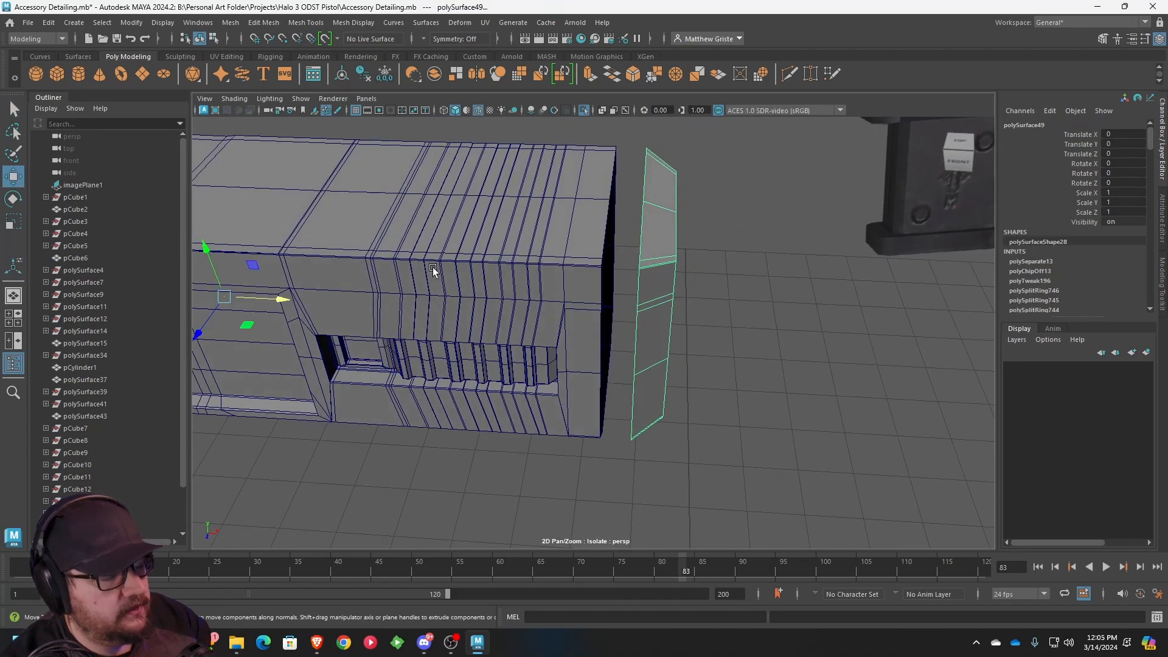
left_click_drag(268, 294, 239, 291)
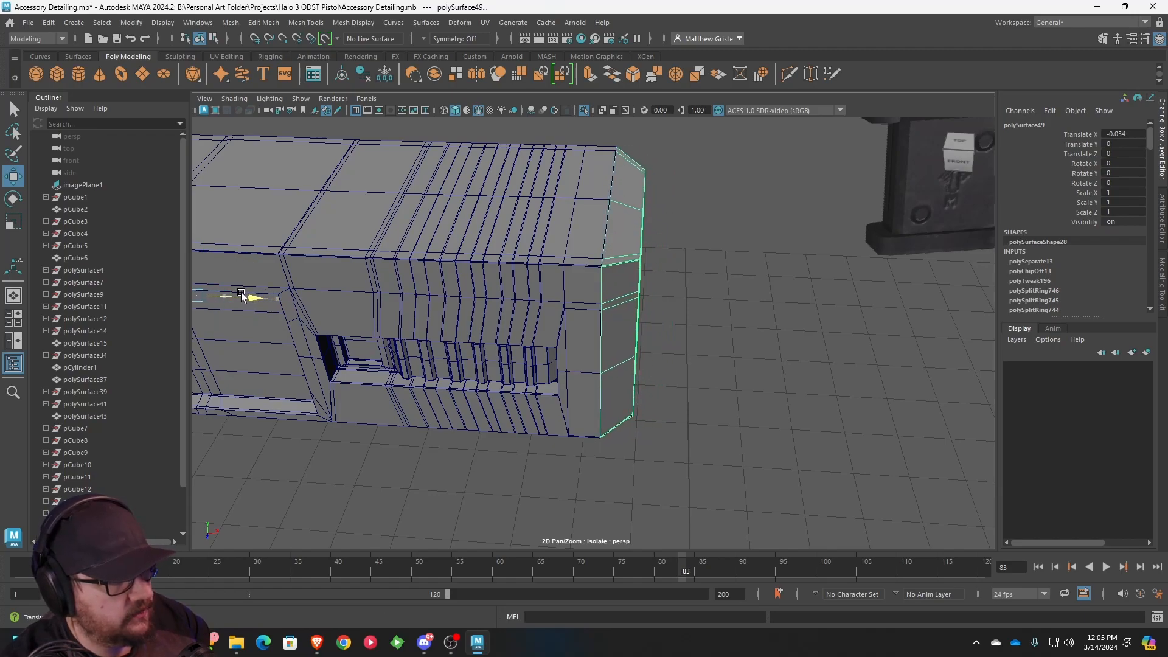
- Select the rear end piece together with the lower body and combine them into one mesh
scroll(537, 281, "up", 3)
left_click(599, 224, "shift")
left_click(307, 23)
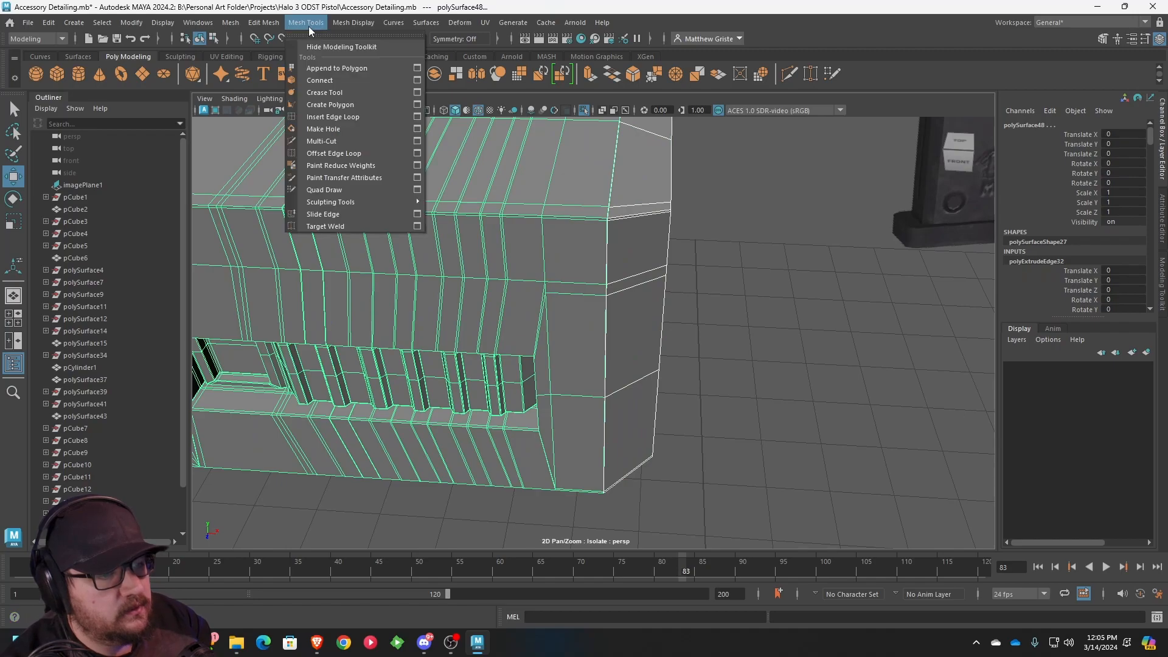
mouse_move(258, 24)
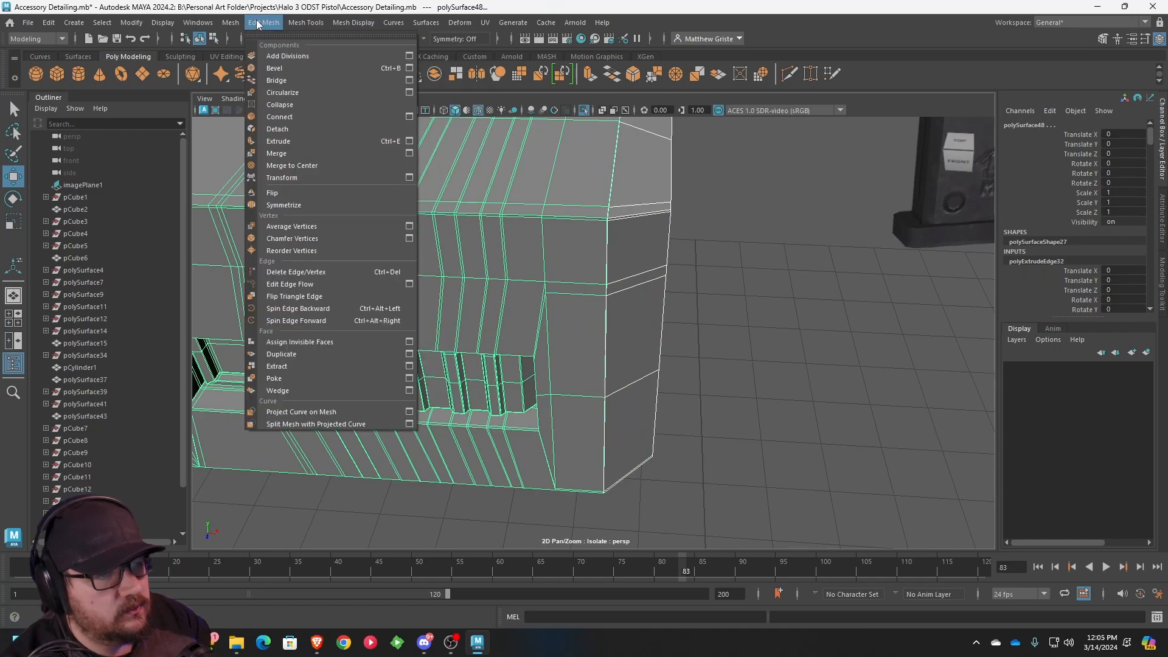
left_click(265, 69)
- Select the edge loop along the seam between the body and its rear end and sew the edges together
scroll(566, 167, "up", 5)
middle_click_drag(608, 163, 621, 236, "alt")
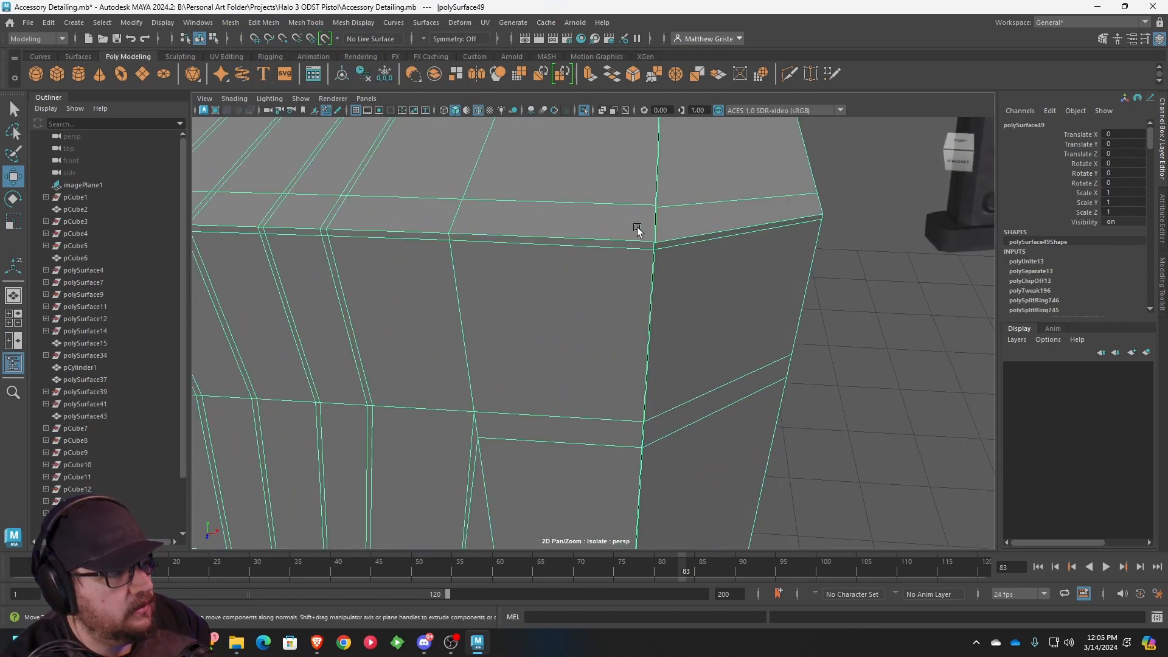
scroll(627, 235, "up", 2)
right_click_drag(681, 208, 680, 184)
left_click(675, 186)
double_click(675, 185)
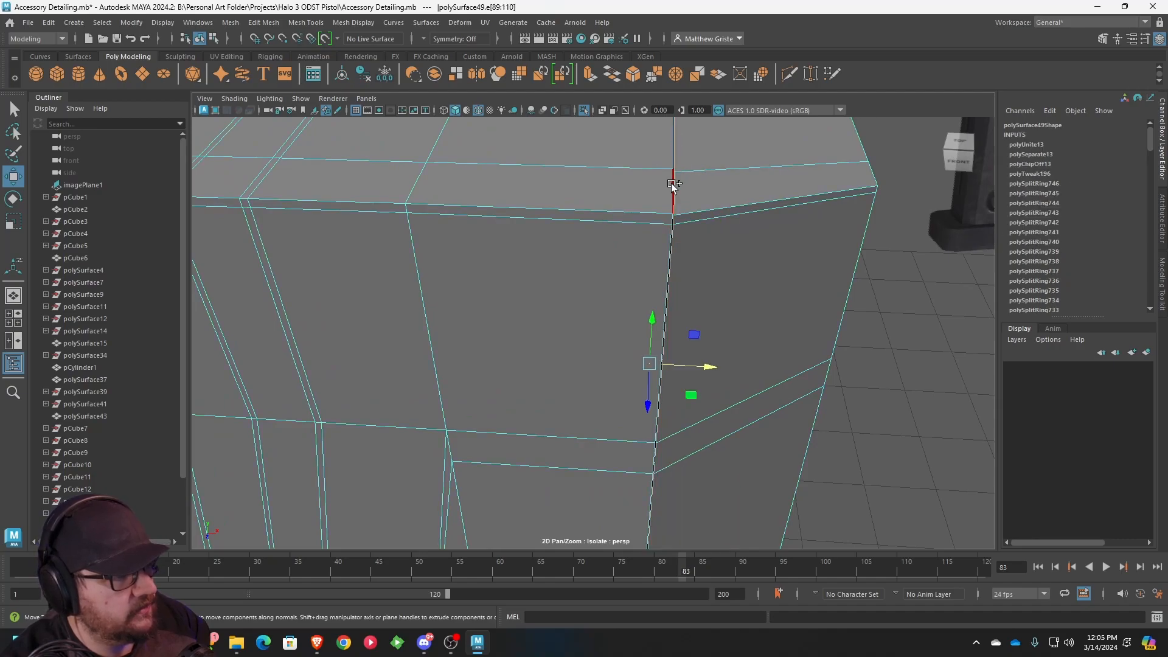
left_click(651, 86)
- Return to object selection, preview the joined lower body smoothed and examine its rear end, then restore the unsmoothed display
scroll(747, 270, "down", 2)
scroll(747, 269, "down", 2)
left_click_drag(740, 292, 618, 229, "alt")
right_click_drag(566, 246, 623, 228)
key("q")
left_click(648, 234)
left_click_drag(648, 234, 714, 291, "alt")
left_click(616, 312)
key("3")
left_click_drag(616, 318, 639, 300, "alt")
scroll(623, 327, "up", 2)
key("1")
scroll(639, 300, "up", 1)
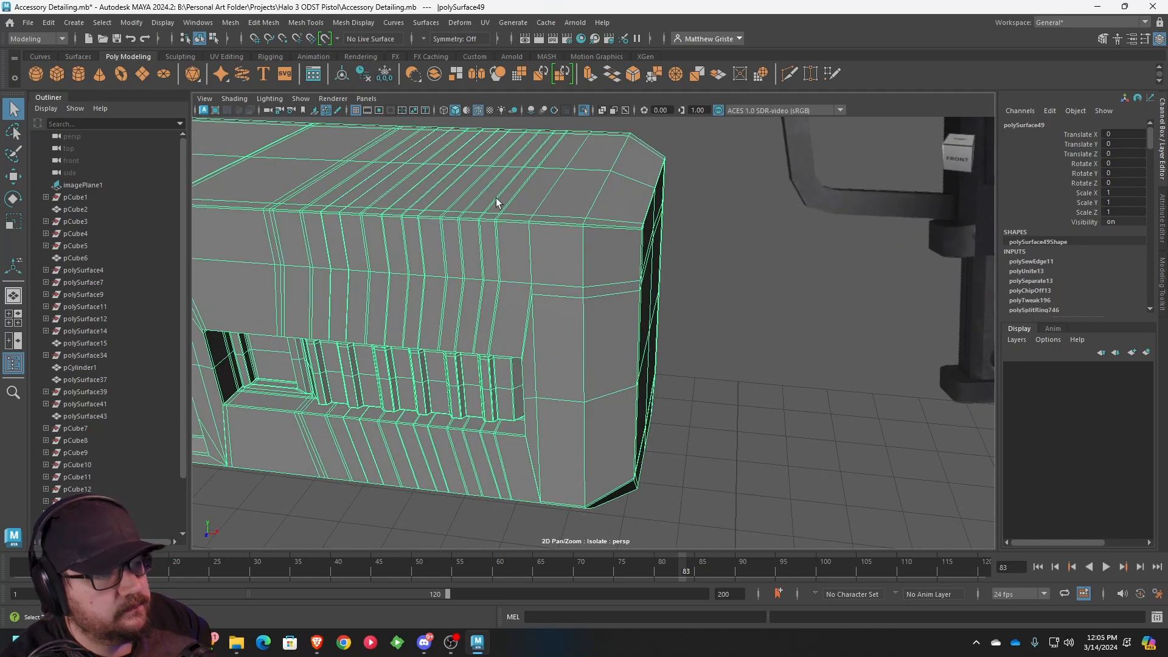
- Insert horizontal supporting edge loops across the lower body, including one near the side's lower edge, and check the body smoothed
left_click(297, 23)
left_click(365, 116)
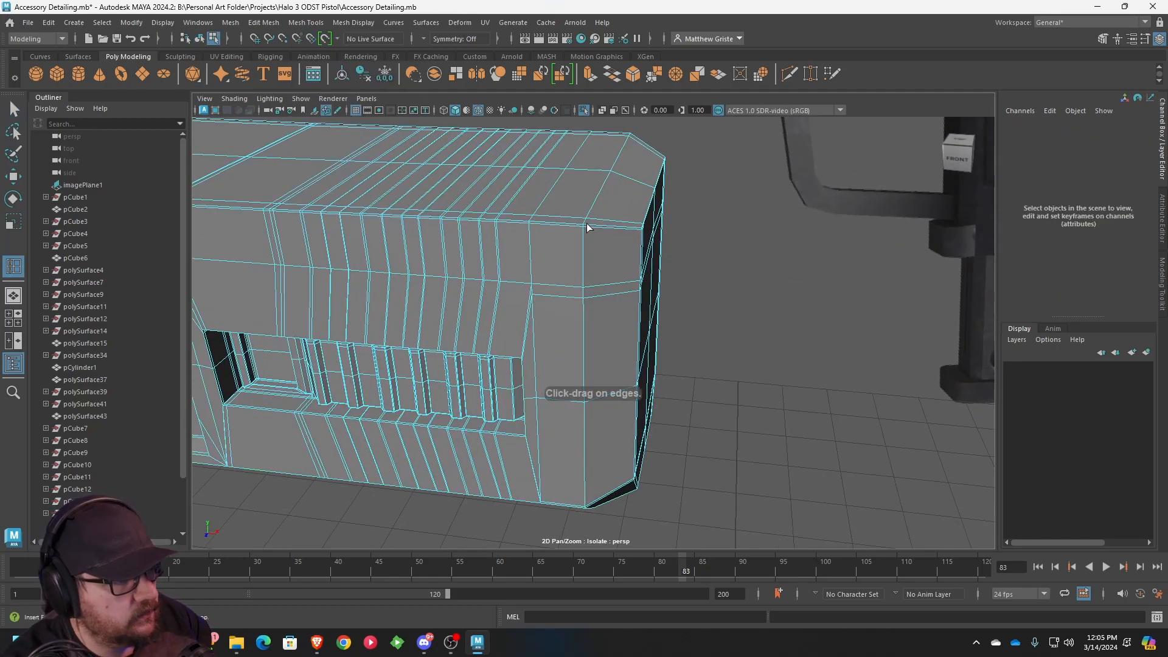
left_click_drag(585, 227, 619, 388)
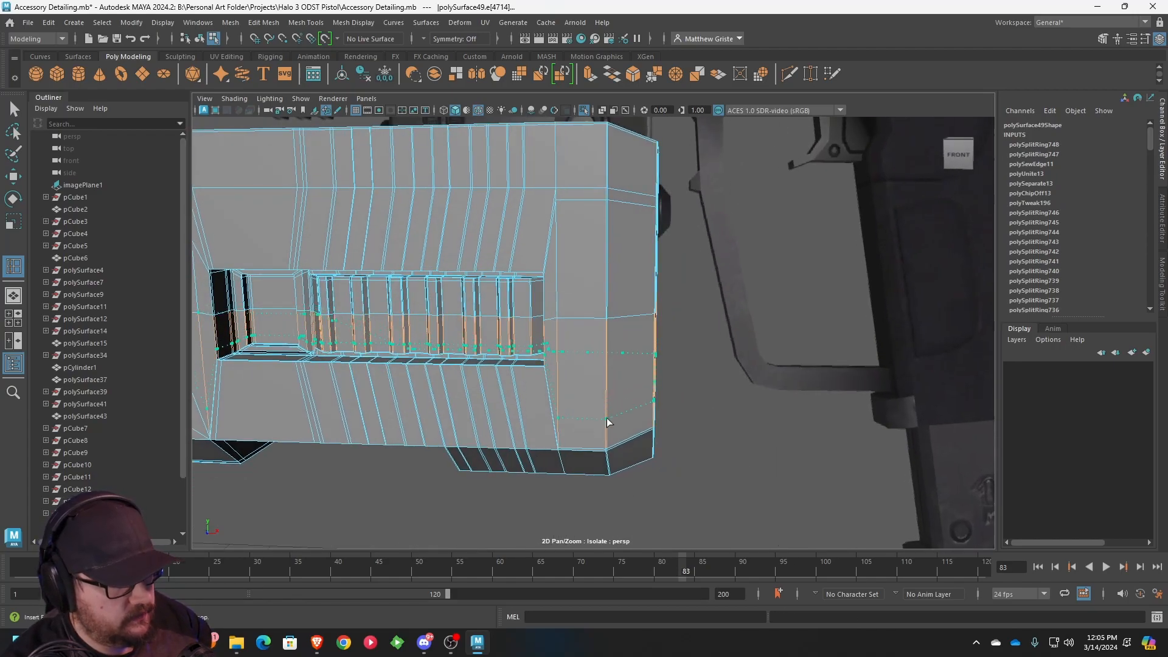
left_click(610, 399)
left_click_drag(610, 399, 666, 374, "alt")
key("q")
key("3")
left_click_drag(717, 343, 602, 341, "alt")
middle_click_drag(759, 335, 634, 291, "alt")
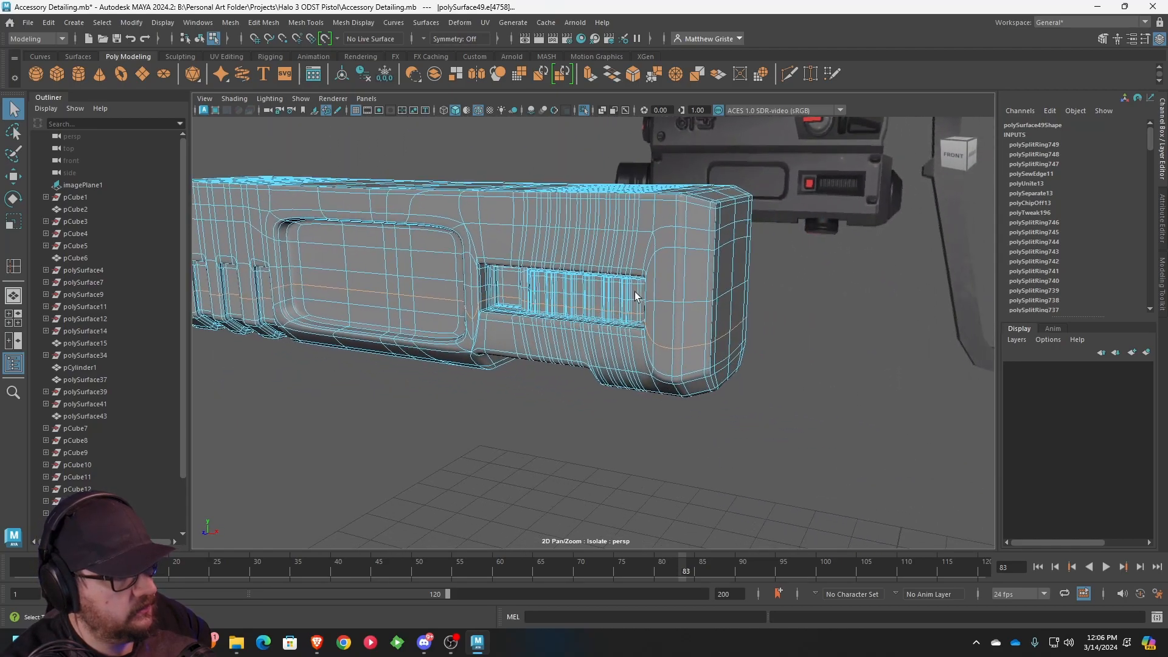
right_click_drag(633, 290, 689, 300, "alt")
key("1")
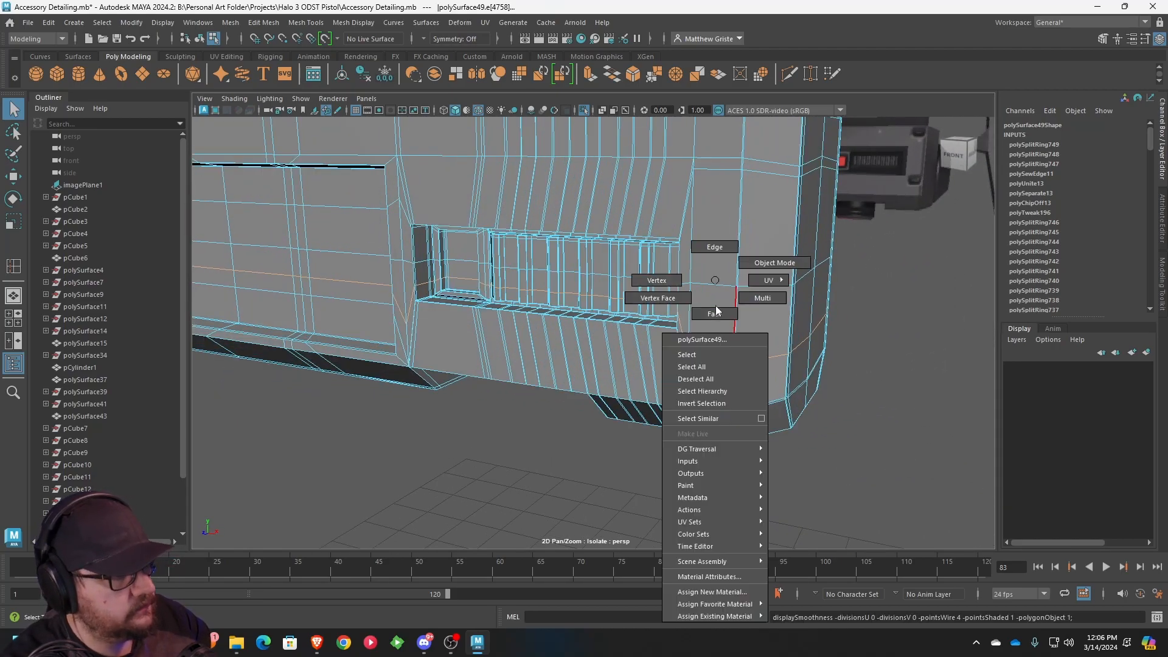
- Extrude the upper and lower corner faces at the front and rear ends of the lower body's side, scaling them inward
key("F8")
left_click_drag(775, 283, 784, 316, "alt")
right_click_drag(735, 280, 736, 317)
left_click(724, 353)
left_click(729, 206, "shift")
middle_click_drag(268, 242, 502, 245, "alt")
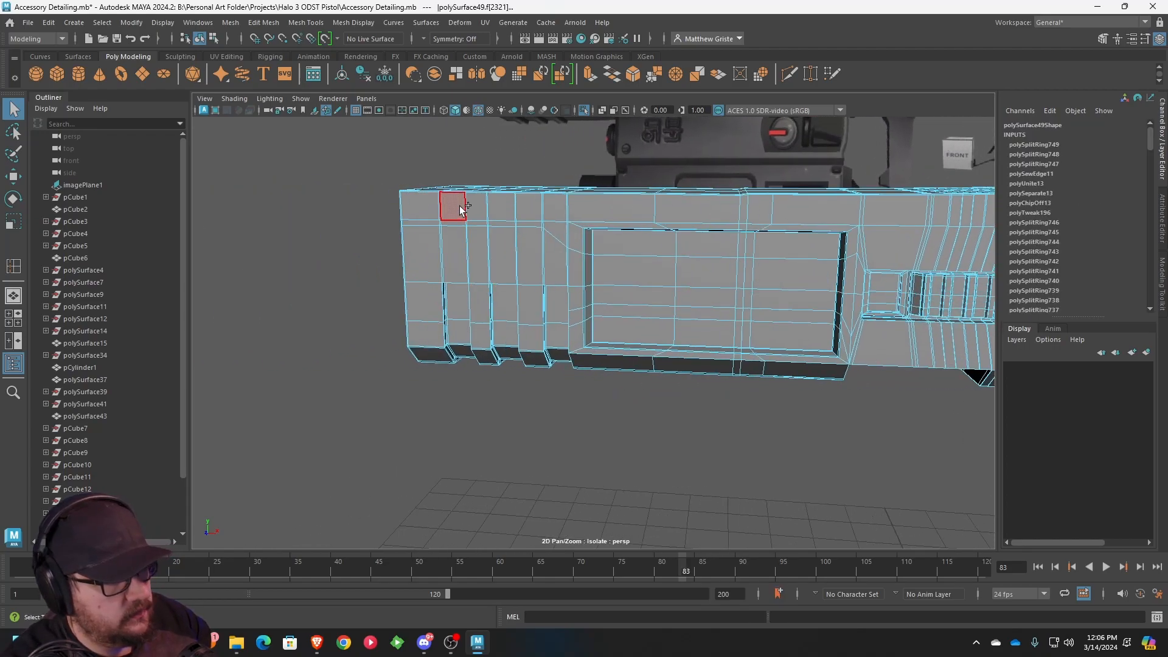
left_click(429, 210)
left_click_drag(429, 284, 447, 338, "alt")
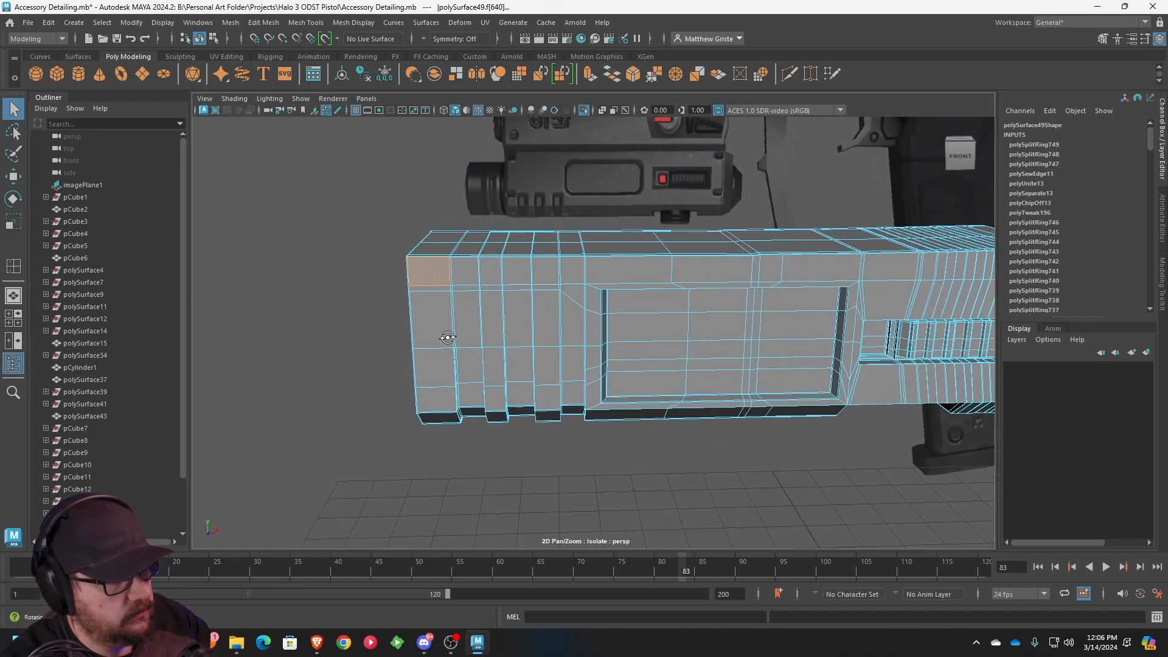
left_click(445, 377, "shift")
left_click_drag(444, 377, 605, 209, "alt")
left_click(595, 75)
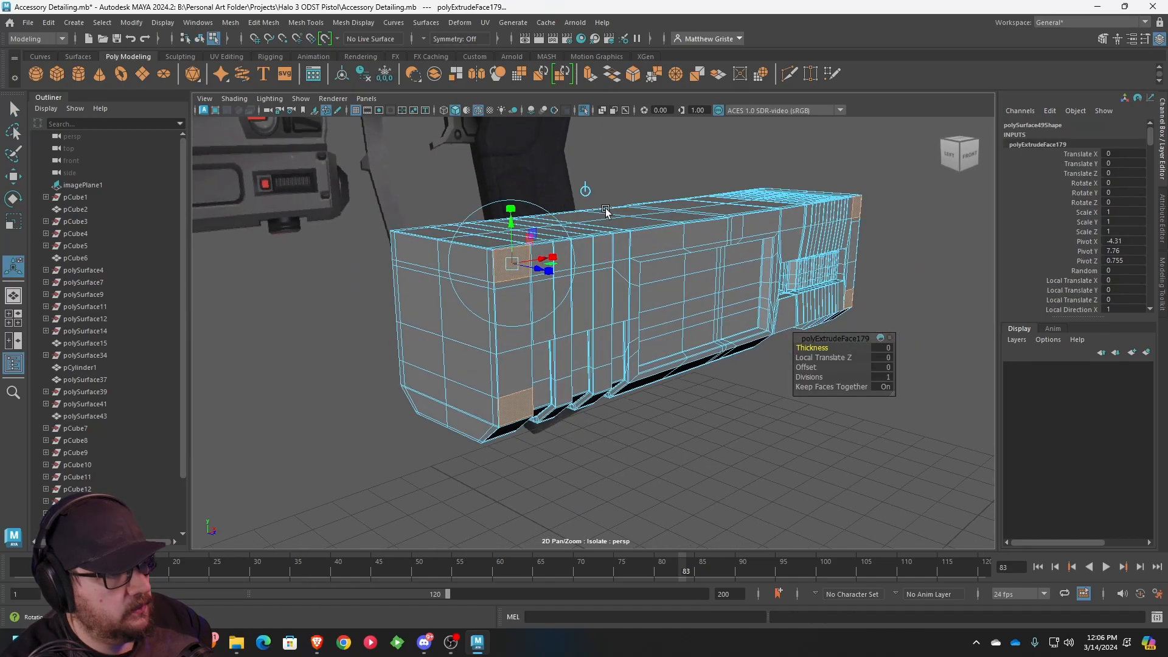
left_click_drag(512, 264, 559, 300)
- Extrude the four corner faces inward about 0.06, then inset them and extrude raised blocks about 0.07 outward with narrowed faces
key("ctrl+e")
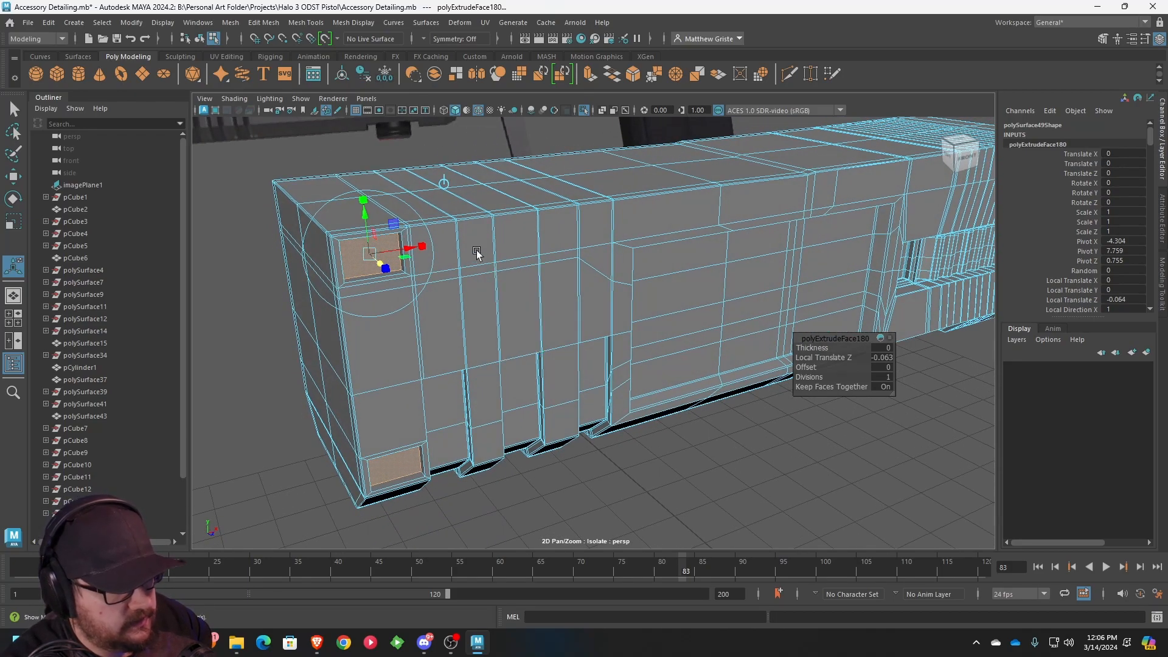
left_click_drag(365, 214, 396, 225, "alt")
key("ctrl+e")
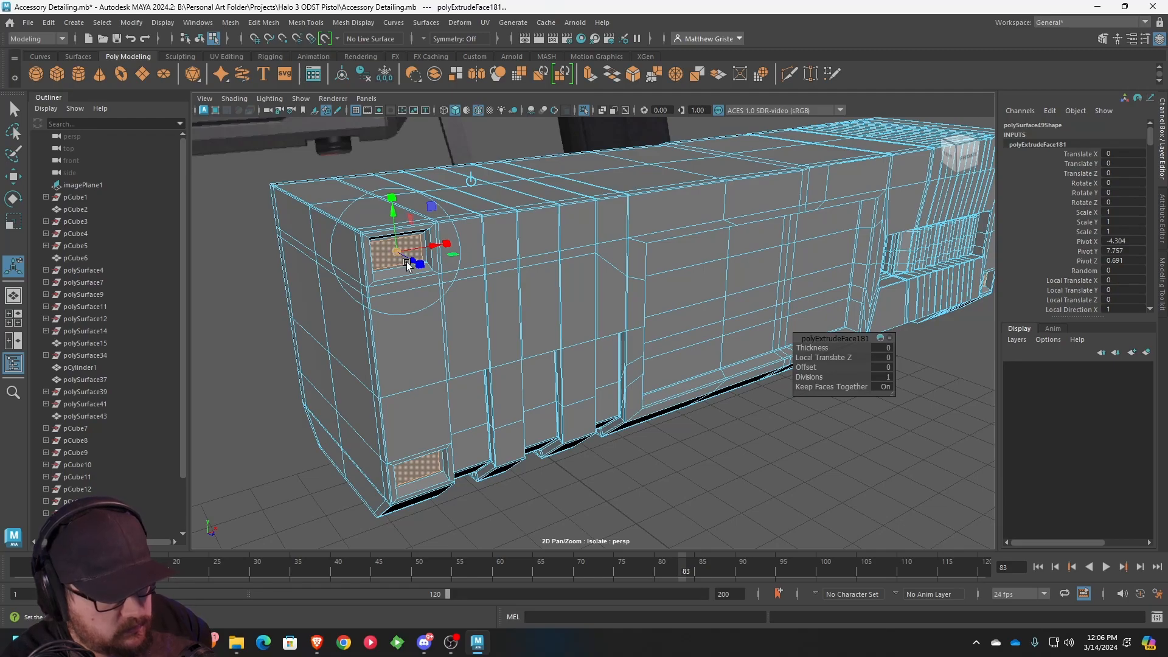
key("ctrl+e")
left_click_drag(396, 202, 401, 218)
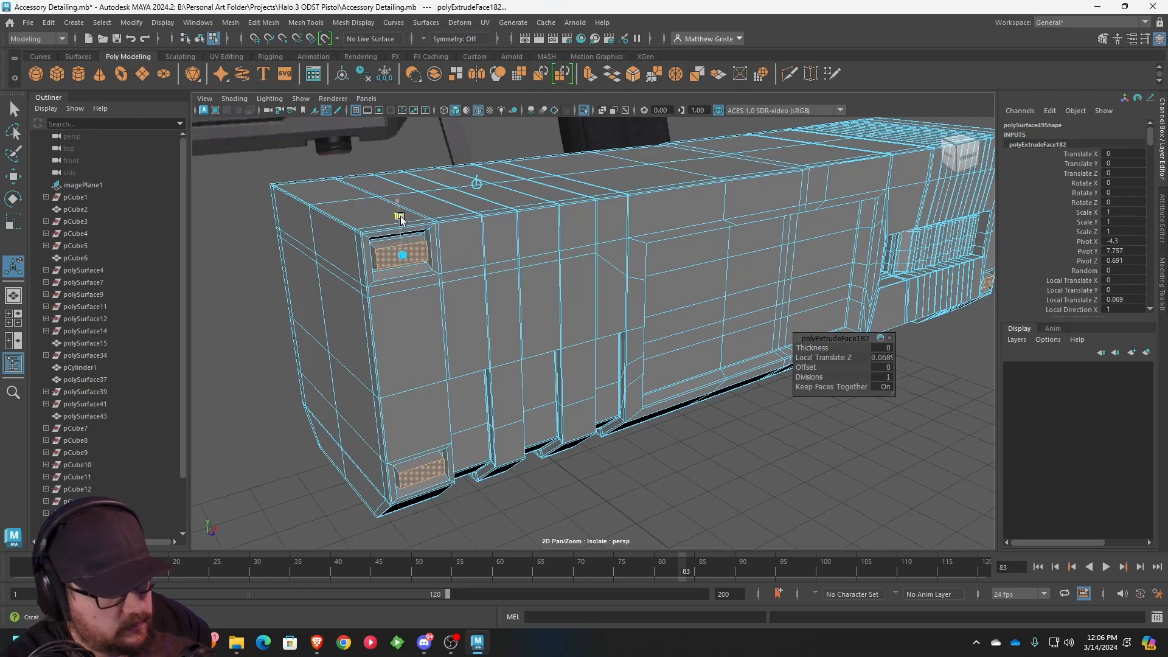
- Return to object selection, clear the selection and examine the new corner recesses on the lower body's side
scroll(713, 252, "down", 2)
right_click_drag(718, 244, 760, 220)
left_click_drag(784, 245, 729, 305, "alt")
left_click(768, 430)
left_click_drag(843, 398, 804, 345, "alt")
middle_click_drag(805, 344, 743, 331, "alt")
left_click_drag(743, 330, 768, 368, "alt")
middle_click_drag(768, 367, 623, 351, "alt")
- Insert supporting edge loops close to the borders of the rear upper corner recess and its raised block
scroll(624, 322, "up", 8)
left_click_drag(625, 300, 711, 279, "alt")
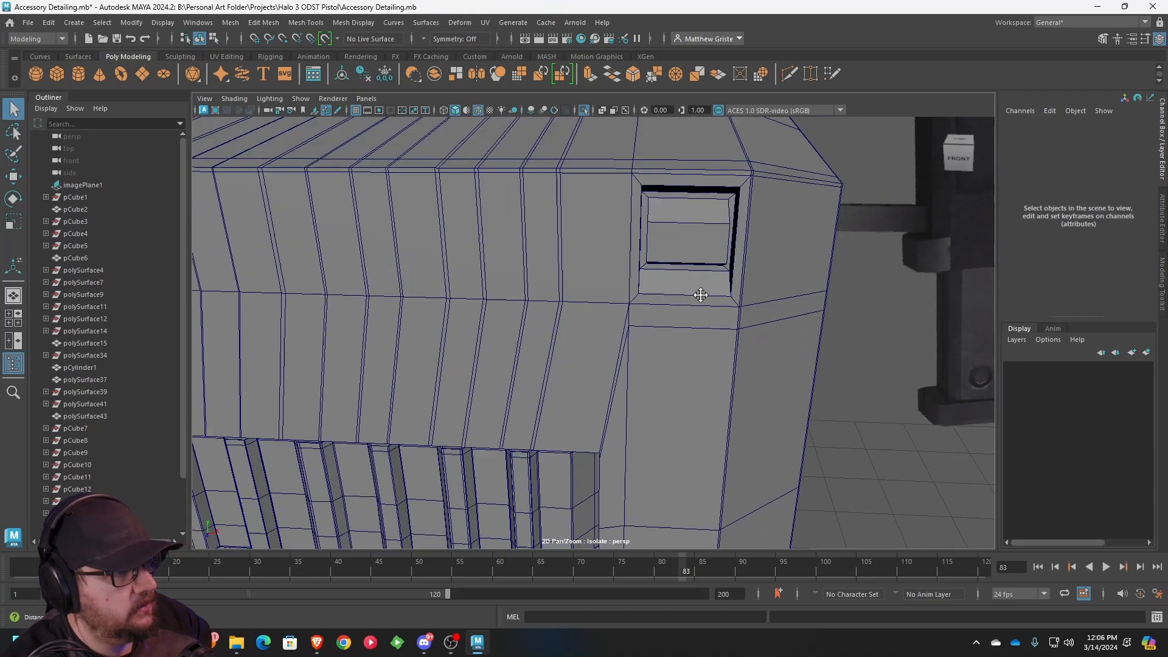
middle_click_drag(712, 279, 669, 304, "alt")
scroll(668, 268, "up", 2)
left_click(305, 22)
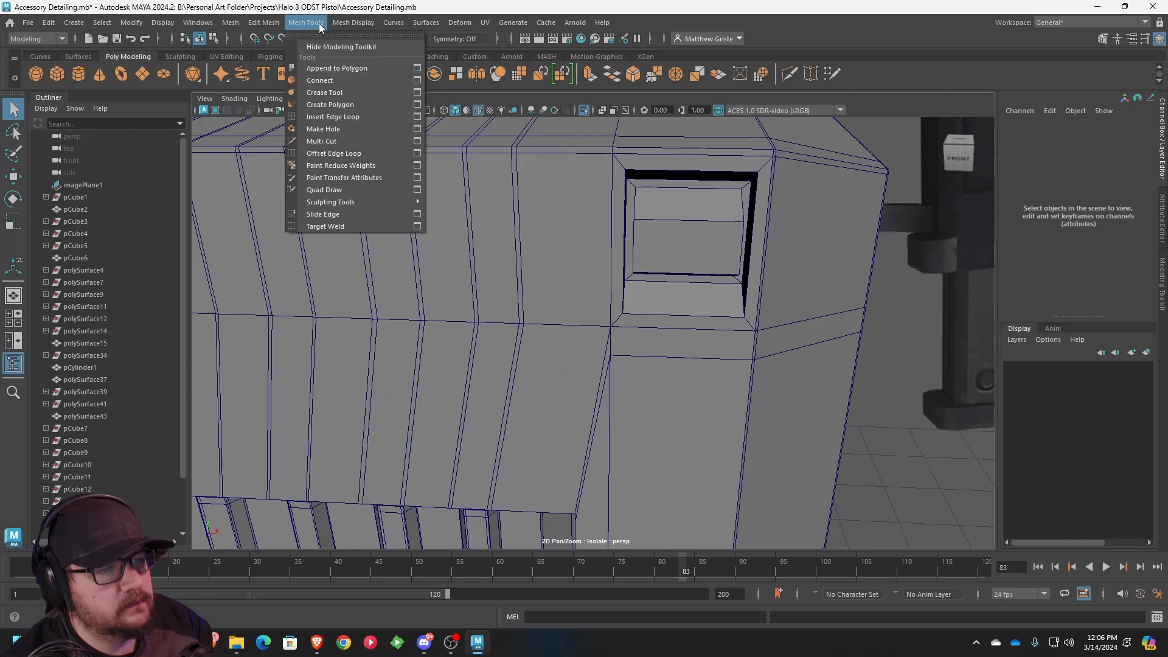
left_click(340, 115)
left_click(637, 218)
left_click(637, 217)
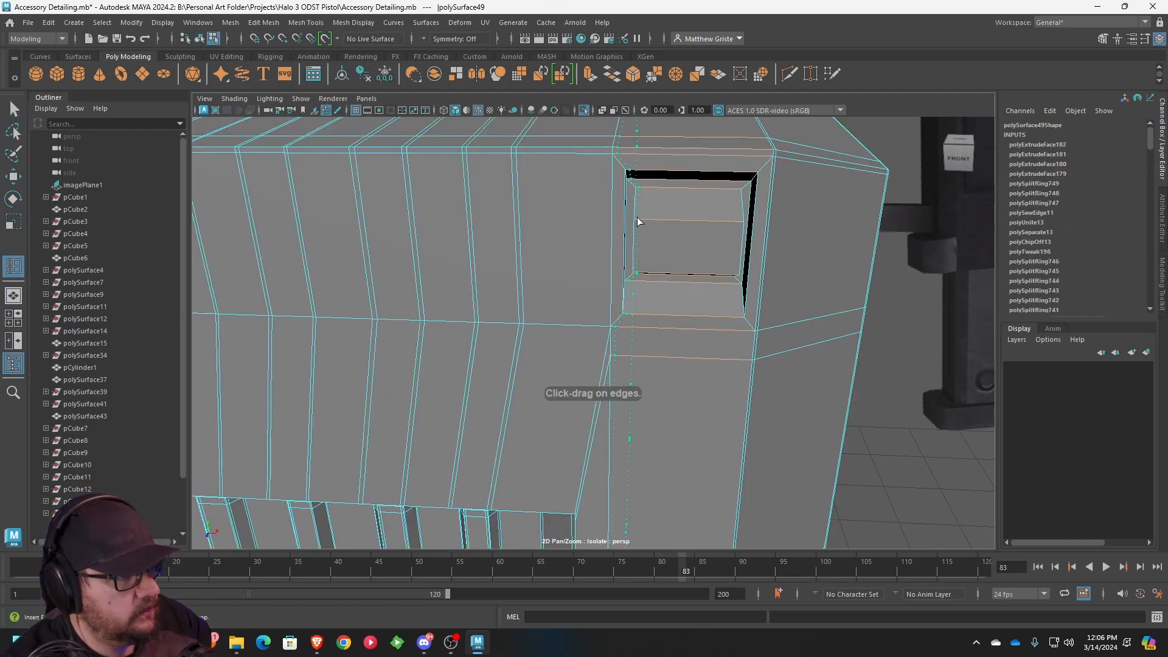
left_click_drag(694, 222, 744, 198)
left_click(745, 221)
left_click_drag(743, 289, 501, 276)
left_click(741, 274)
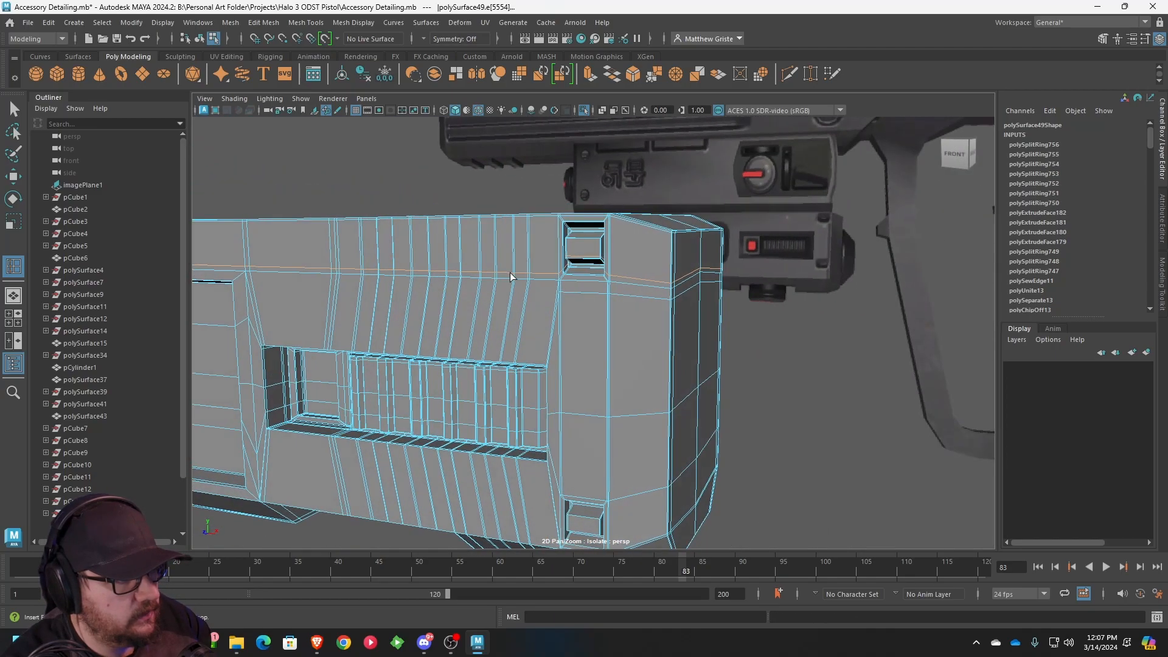
- Add the remaining edge loop to the rear upper recess's block and insert supporting loops around the rear lower corner recess and its raised block
scroll(502, 275, "up", 5)
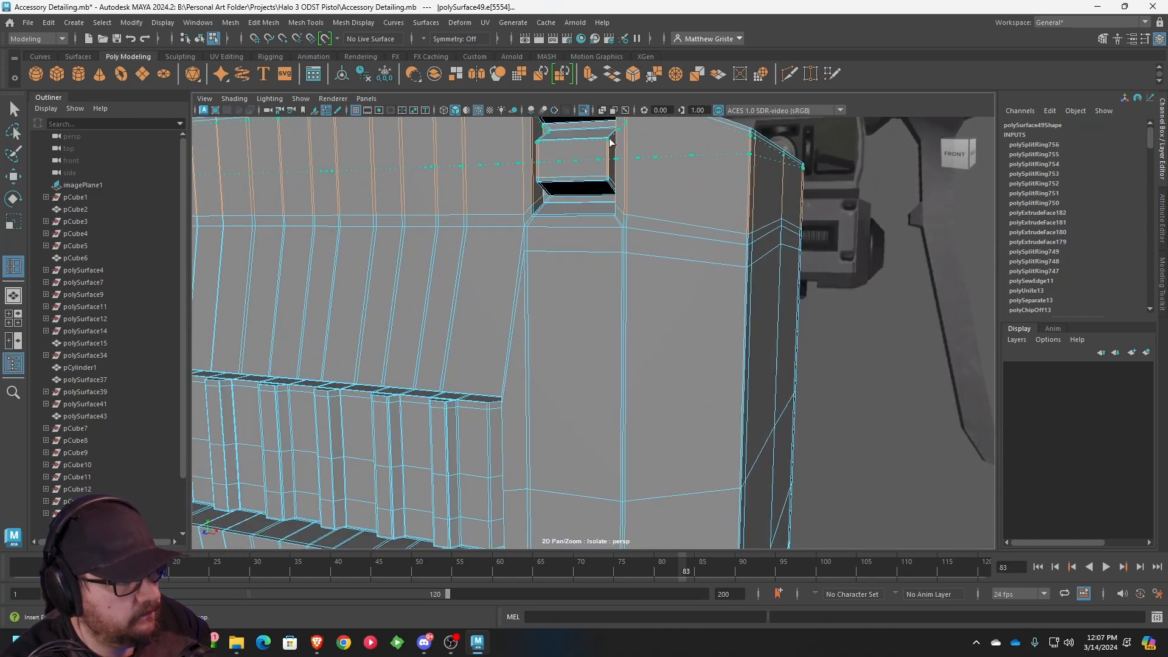
left_click(610, 141)
scroll(610, 185, "down", 5)
mouse_move(611, 185)
left_mouse_down("alt")
mouse_move(657, 191)
mouse_move(606, 199)
left_mouse_up("alt")
scroll(611, 225, "up", 5)
left_click_drag(618, 242, 556, 285, "alt")
scroll(613, 322, "down", 5)
scroll(571, 301, "up", 8)
left_click_drag(631, 348, 633, 343, "alt")
left_click(632, 335)
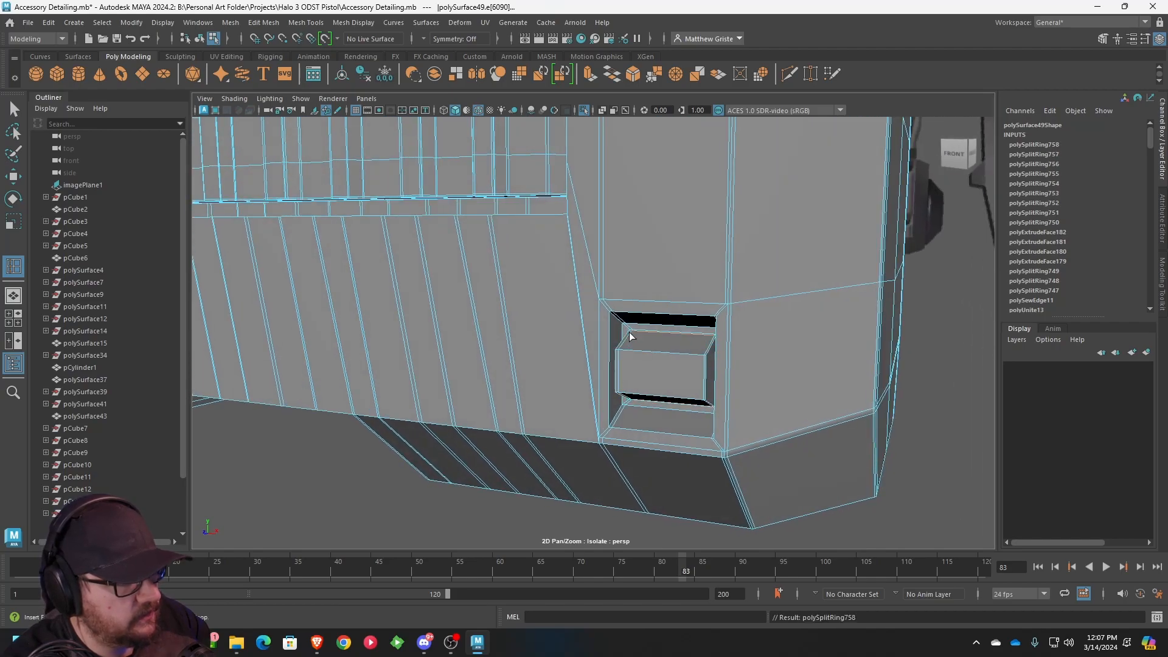
left_click(619, 347)
left_click(618, 318)
left_click(624, 320)
- Try one more edge loop inside the rear upper corner recess, then undo it
middle_click_drag(712, 146, 680, 366, "alt")
middle_click_drag(639, 243, 629, 332, "alt")
scroll(629, 333, "up", 5)
left_click(566, 205)
key("ctrl+z")
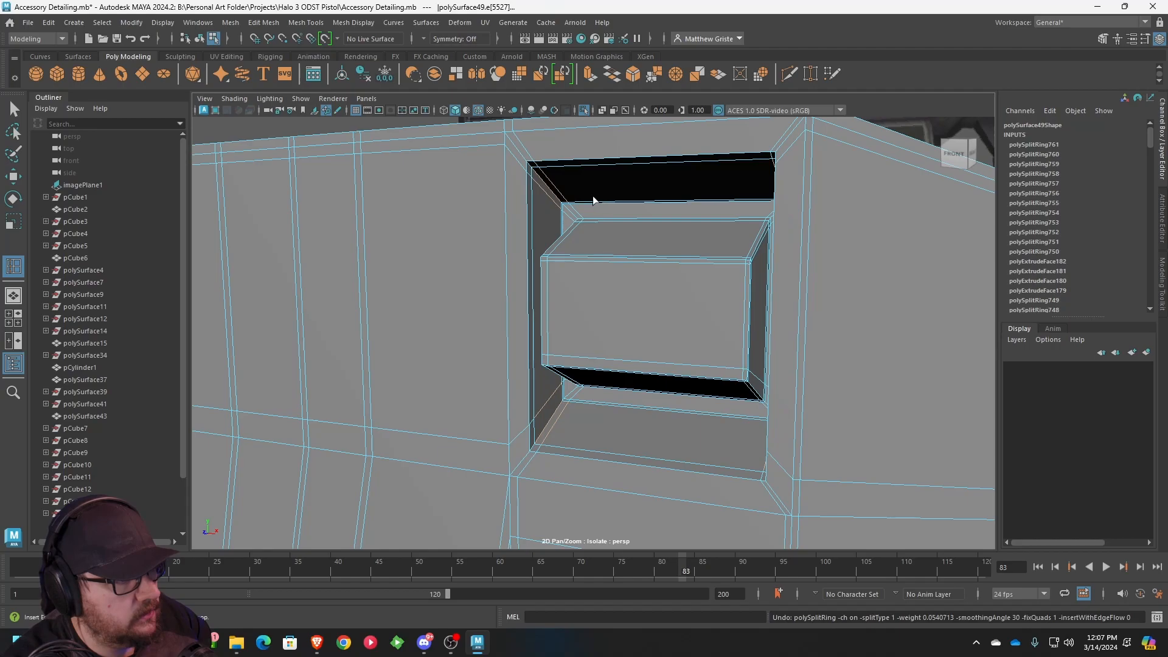
- Return to object selection, clear the selection, examine the supported rear corner recesses and select the lower body
scroll(565, 201, "down", 8)
middle_click_drag(627, 350, 633, 222, "alt")
left_click_drag(634, 221, 684, 251, "alt")
scroll(627, 308, "down", 4)
scroll(671, 283, "up", 3)
key("q")
left_click(782, 420)
left_click_drag(783, 420, 858, 413, "alt")
scroll(808, 367, "up", 5)
scroll(695, 349, "up", 5)
middle_click_drag(808, 368, 641, 307, "alt")
scroll(641, 309, "down", 5)
left_click_drag(641, 309, 579, 377, "alt")
left_click(580, 378)
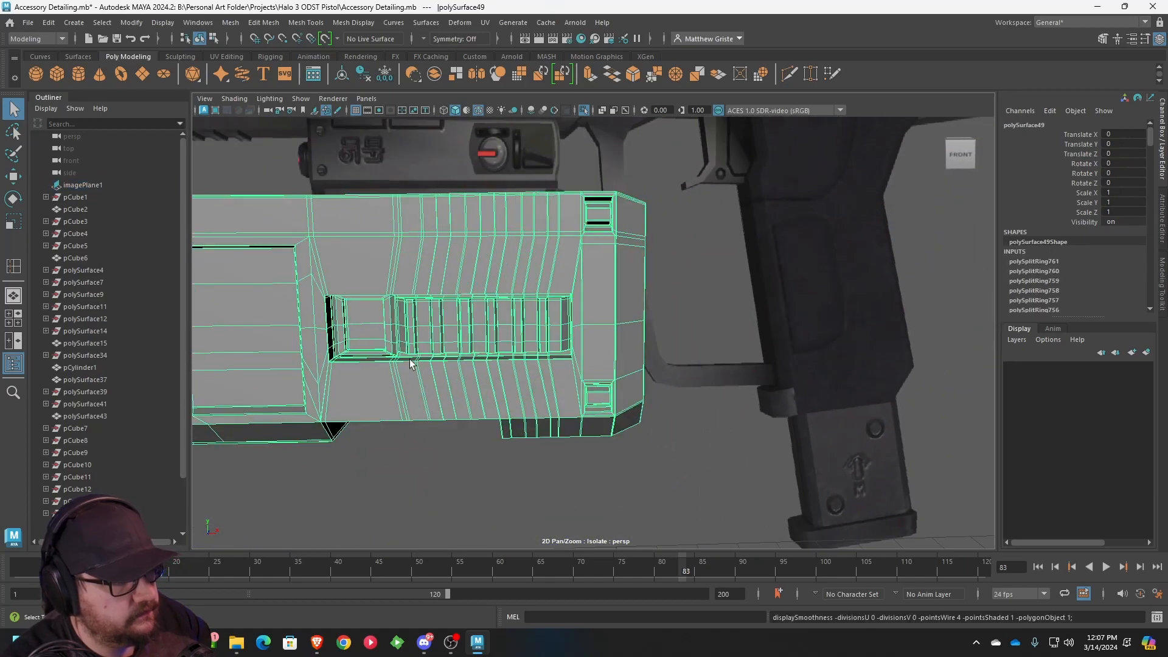
- Preview the lower body smoothed around its front corner recesses, then return to the unsmoothed display
scroll(419, 353, "up", 5)
left_click_drag(427, 346, 724, 323, "alt")
scroll(602, 342, "up", 3)
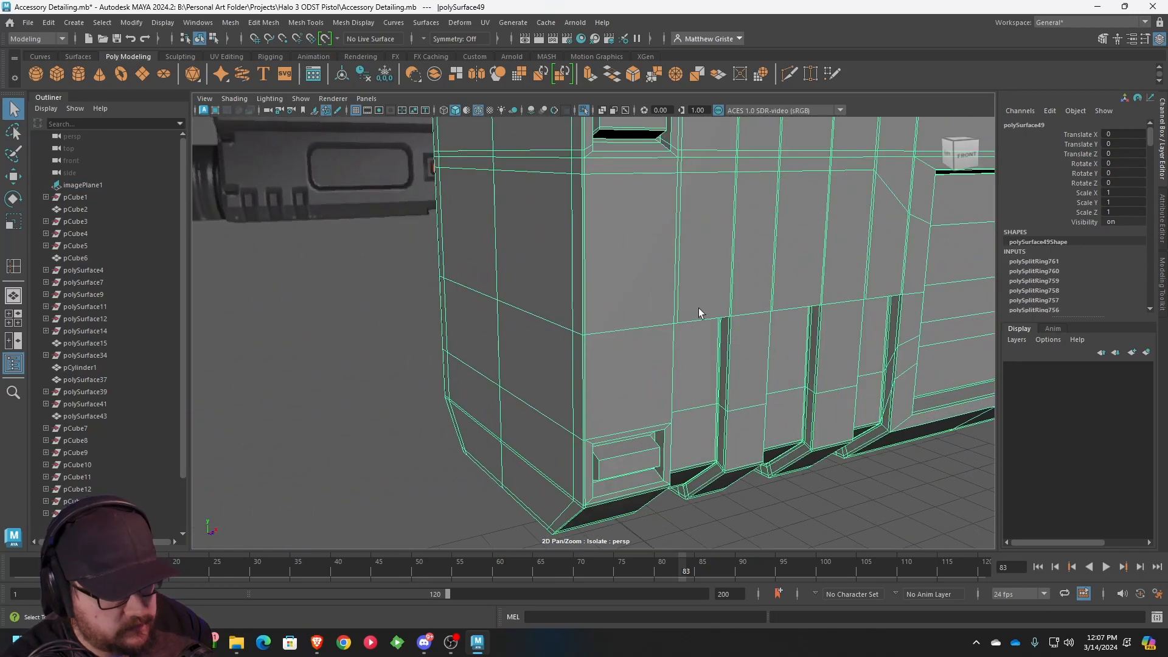
key("3")
scroll(671, 318, "up", 3)
middle_click_drag(689, 238, 674, 281, "alt")
key("1")
- Insert supporting edge loops around the front upper corner recess and its raised block
right_click_drag(674, 281, 662, 320, "shift")
mouse_move(662, 320)
left_mouse_down()
mouse_move(649, 332)
mouse_move(664, 342)
left_mouse_up()
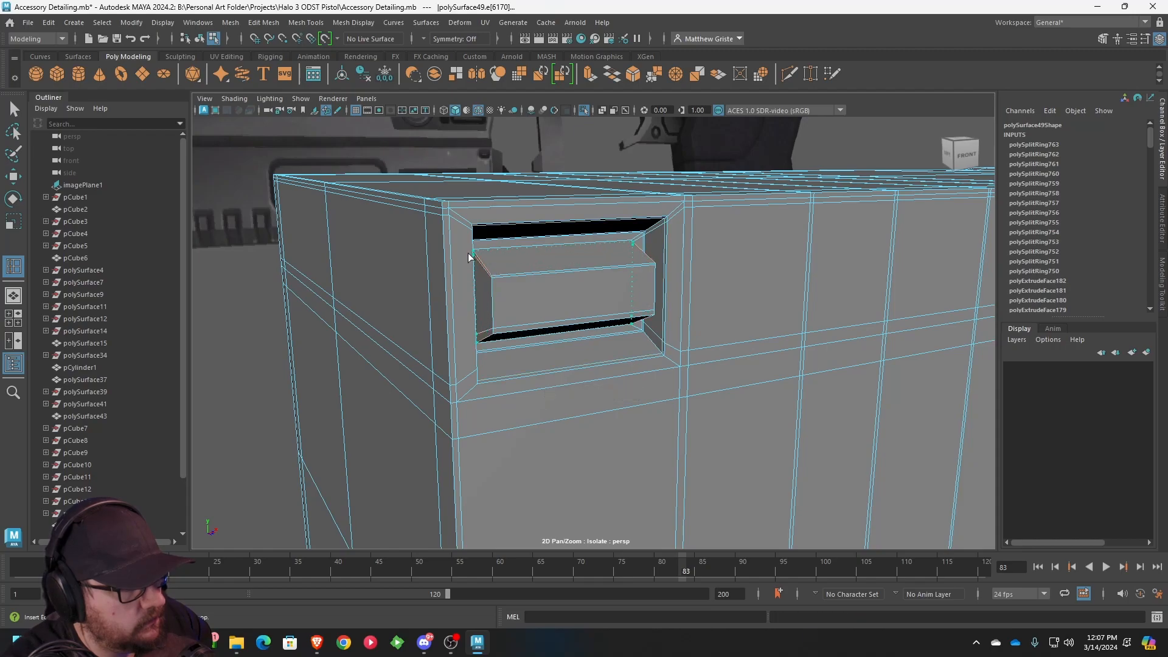
left_click_drag(469, 256, 491, 277)
- Insert supporting edge loops close to the edges of the front lower corner recess and its raised block
middle_click_drag(599, 462, 609, 253, "alt")
middle_click_drag(609, 413, 603, 290, "alt")
scroll(603, 289, "up", 5)
middle_click_drag(552, 207, 564, 312, "alt")
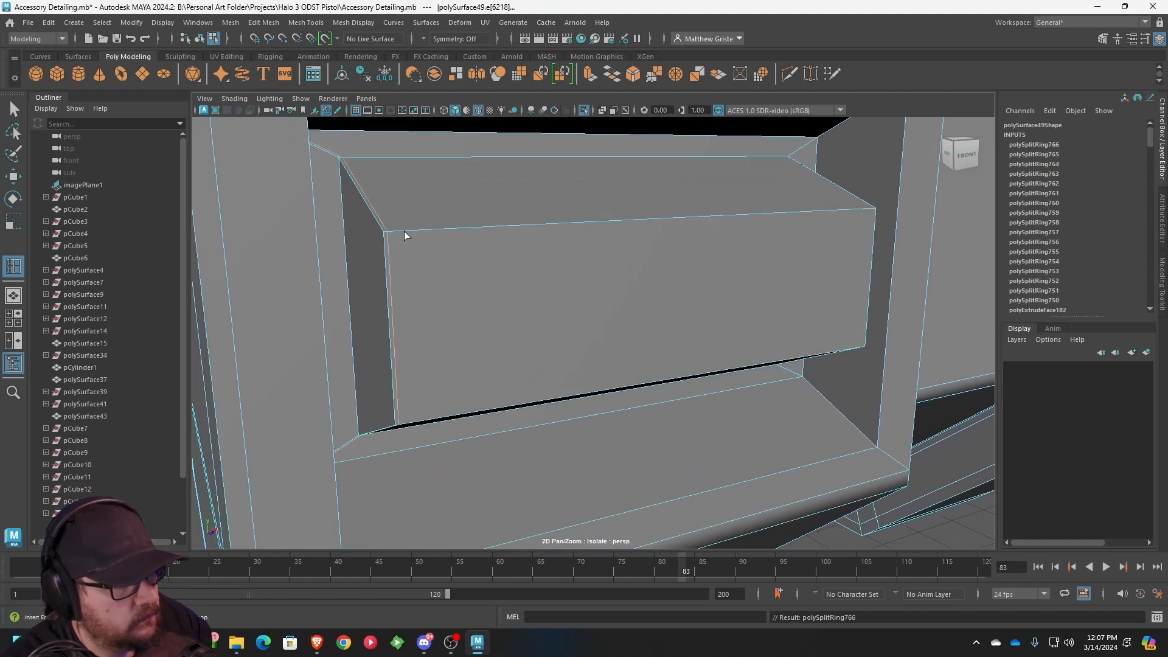
left_click(864, 213)
left_click(864, 213)
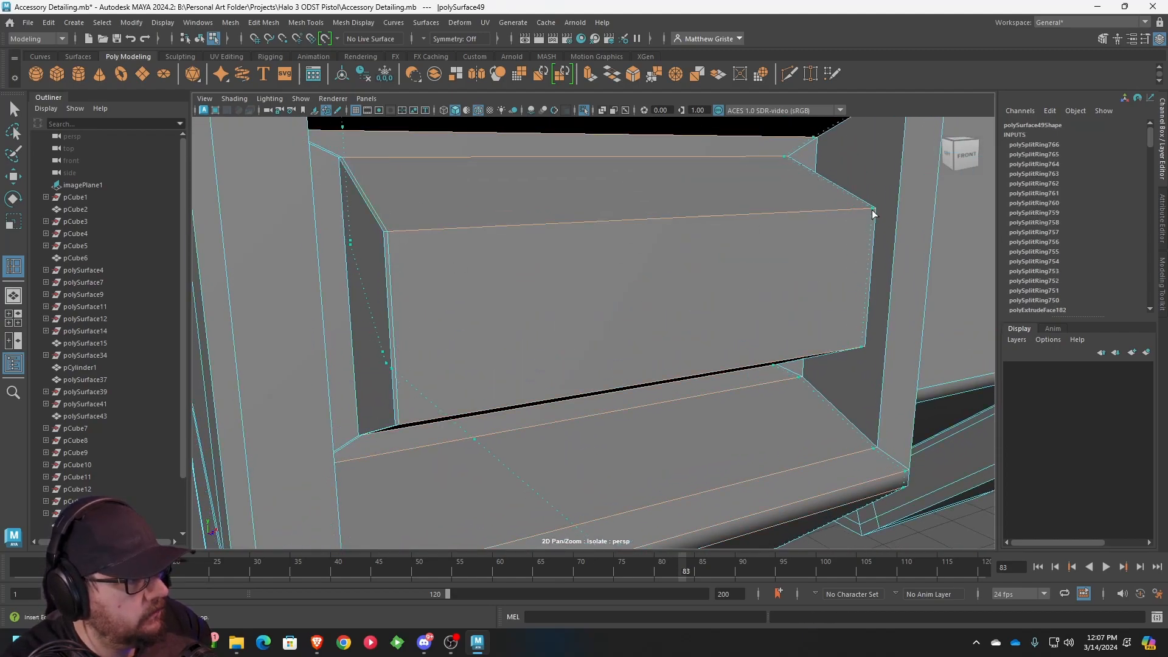
left_click(346, 160)
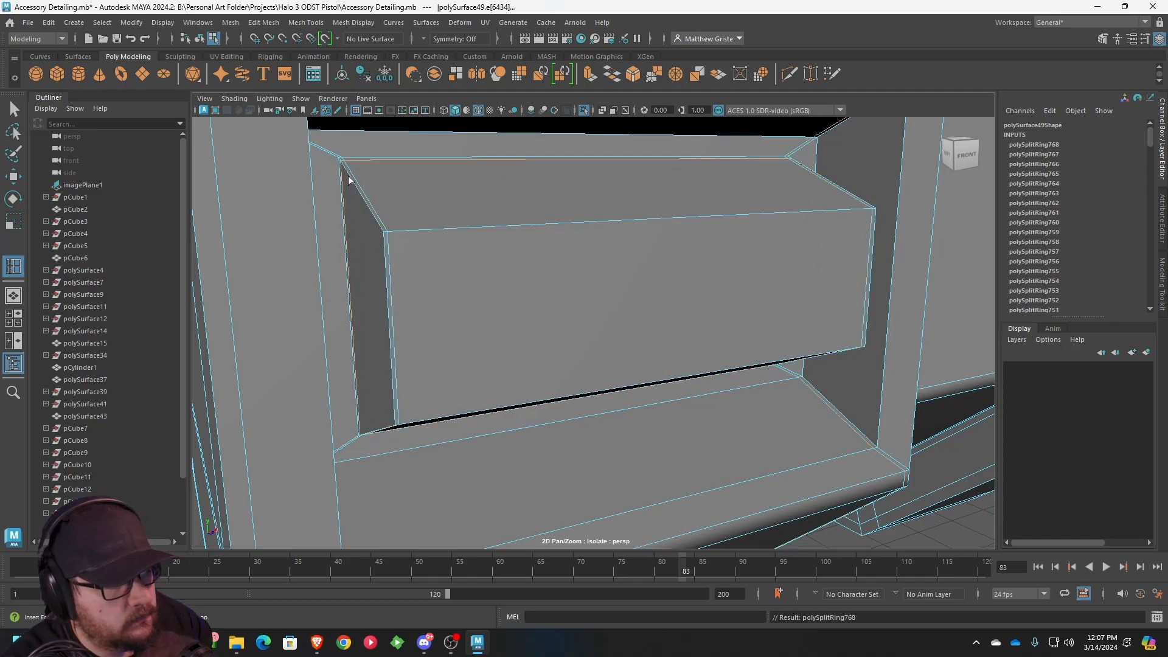
left_click(380, 232)
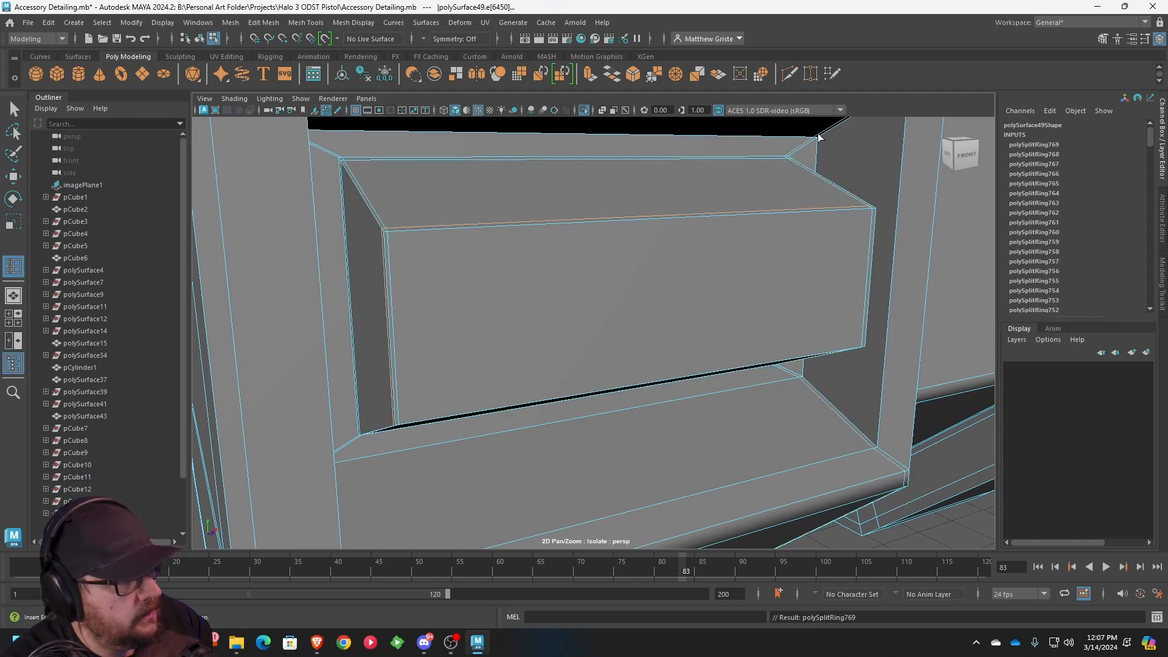
- Insert two supporting edge loops across the walls of the recess around the lower corner block
left_click_drag(381, 173, 765, 174, "alt")
left_click(702, 203)
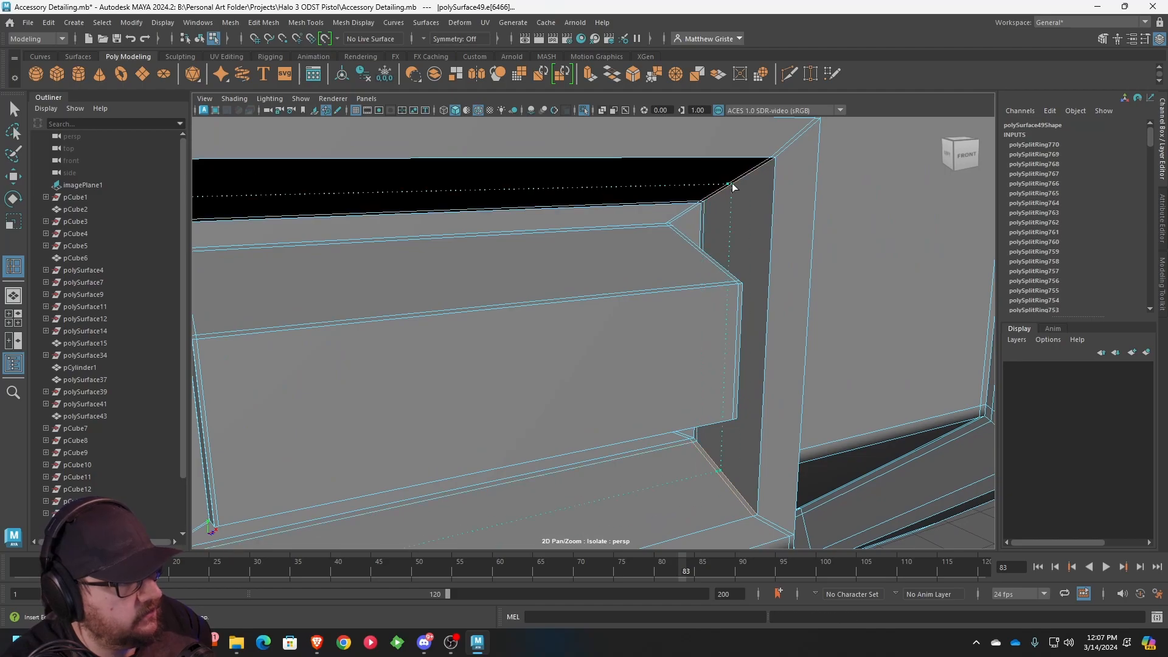
left_click(772, 162)
scroll(769, 162, "down", 6)
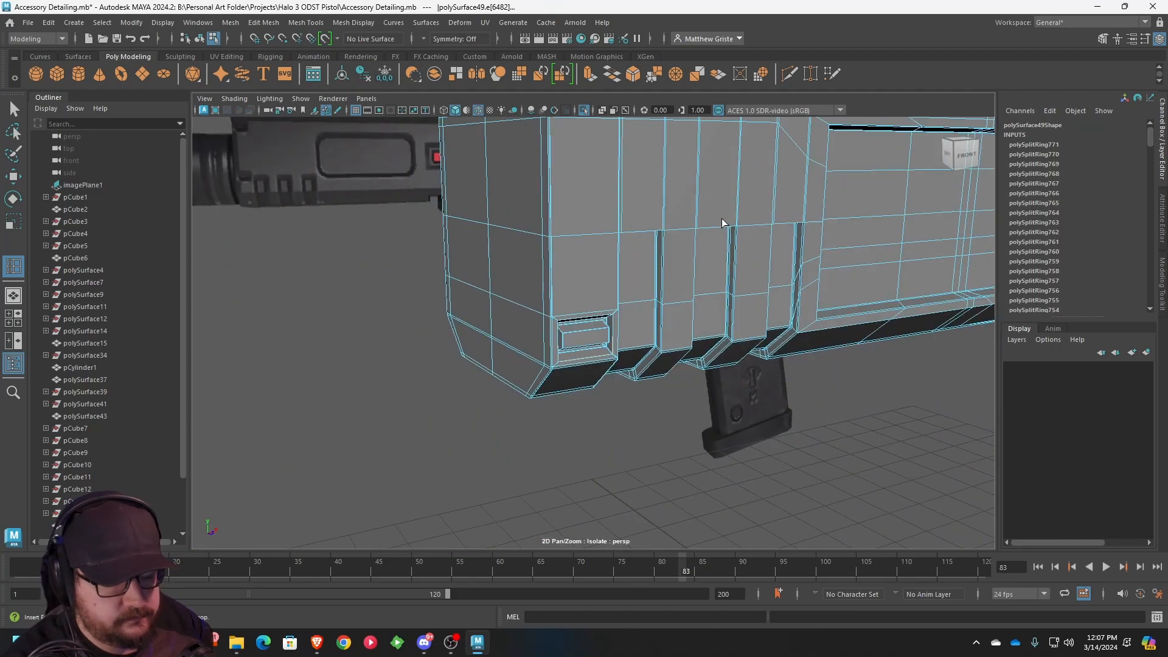
key("q")
scroll(656, 204, "down", 6)
- Check the corner blocks at the housing's end in object mode and switch the mesh to face selection
left_click_drag(649, 213, 799, 246, "alt")
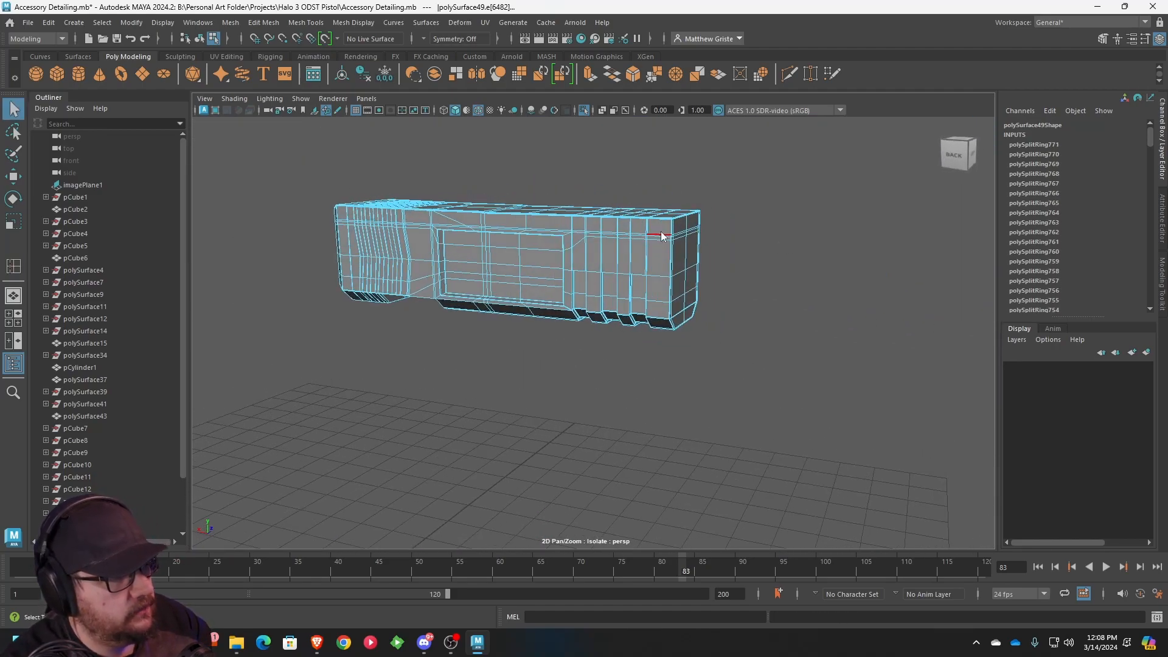
right_click_drag(656, 232, 735, 233)
left_click_drag(736, 231, 555, 251, "alt")
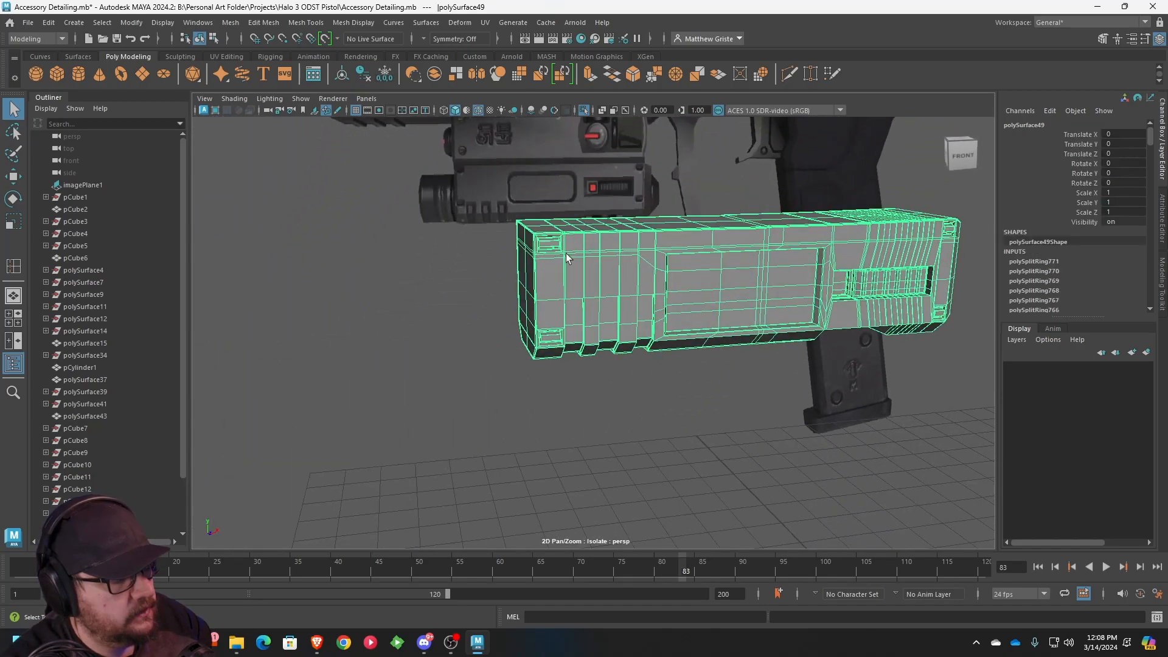
scroll(596, 214, "up", 6)
left_click_drag(597, 215, 649, 285, "alt")
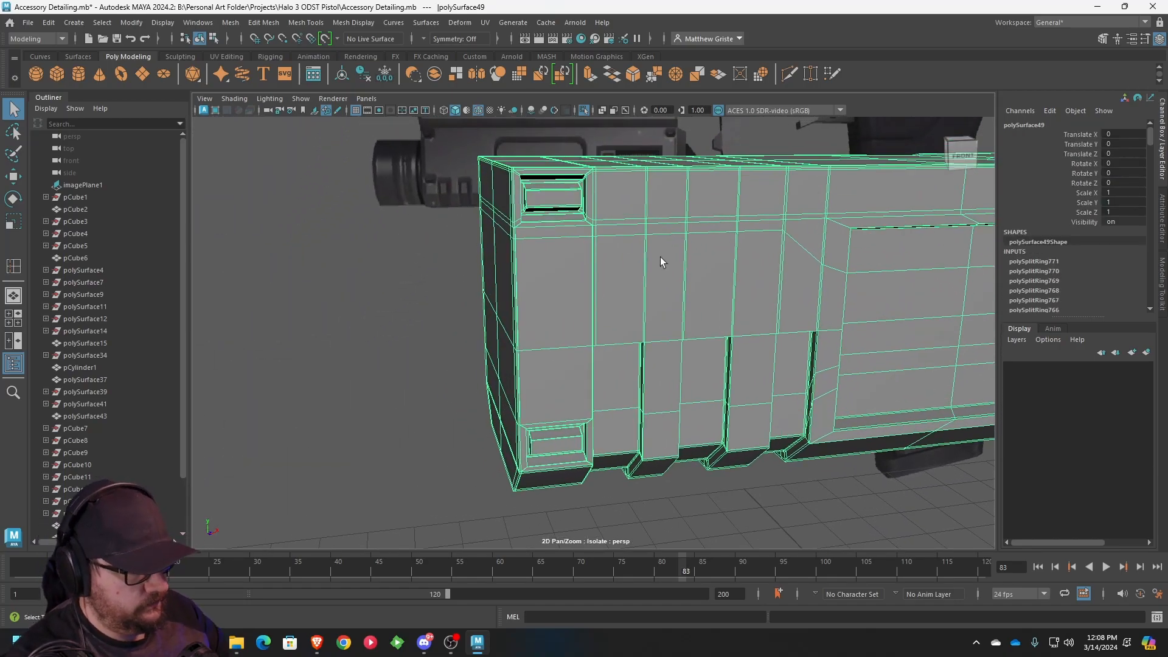
scroll(660, 258, "up", 3)
scroll(654, 246, "down", 3)
scroll(669, 267, "up", 5)
scroll(687, 276, "down", 1)
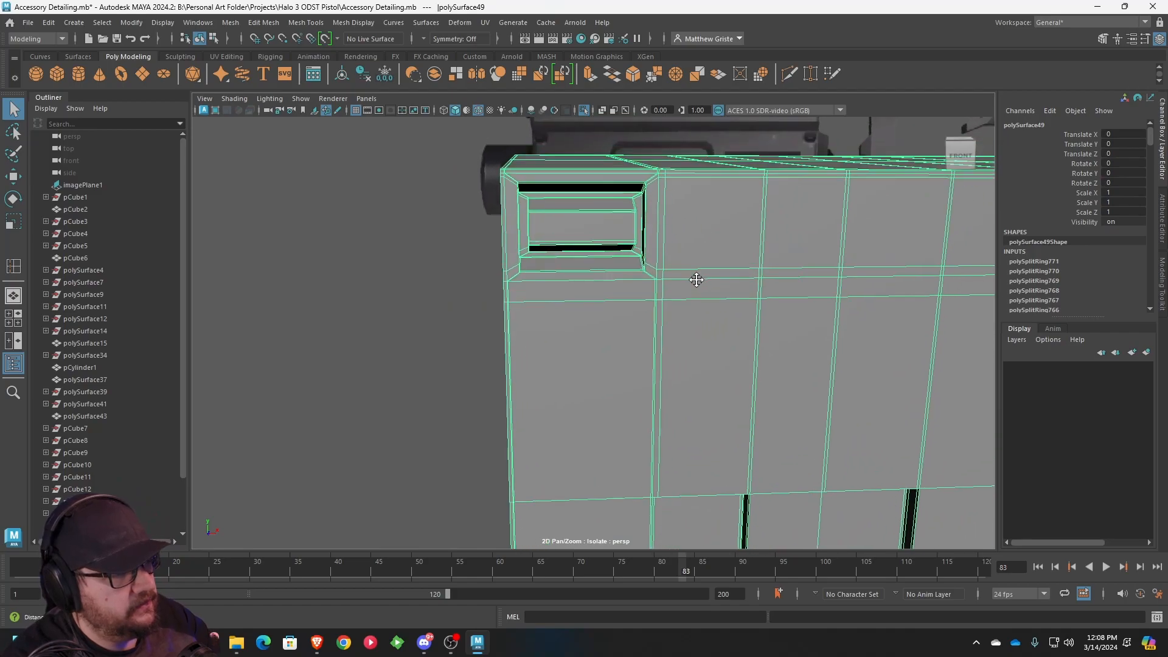
scroll(669, 286, "up", 2)
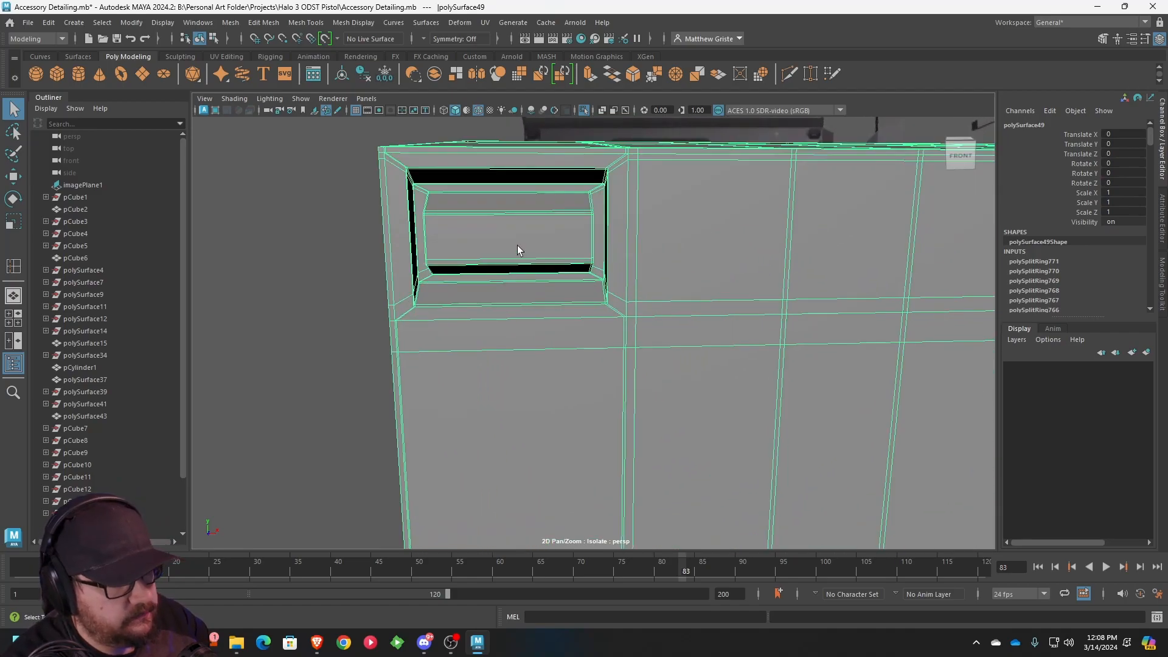
right_click_drag(517, 245, 517, 250)
left_click(509, 220)
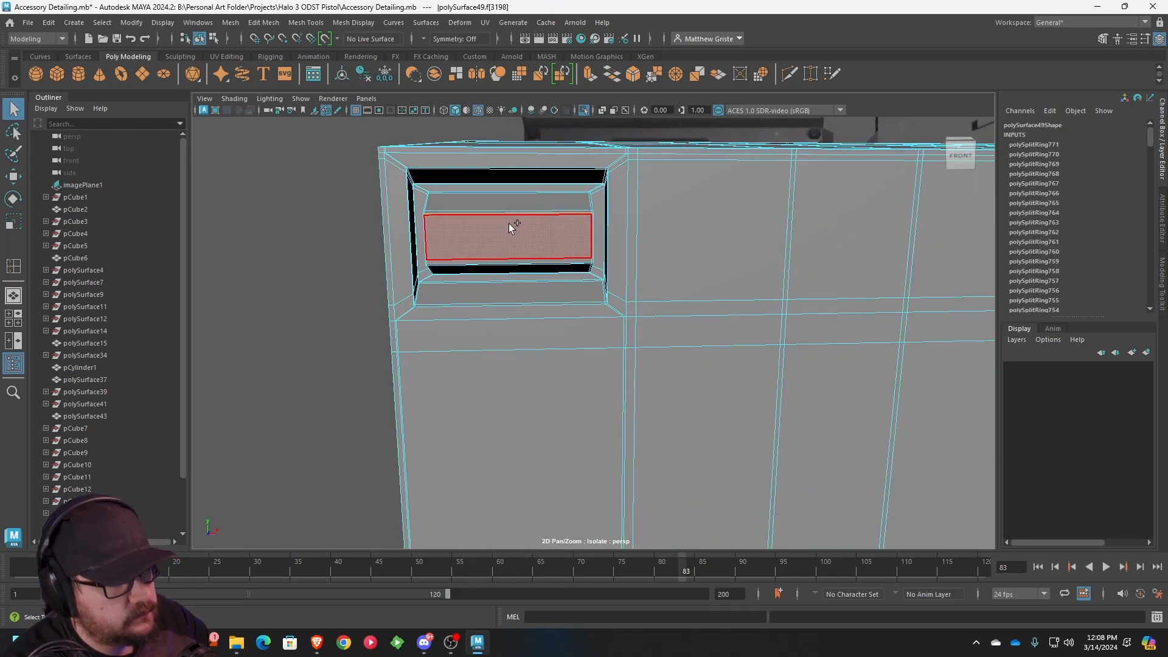
left_click(514, 261, "shift")
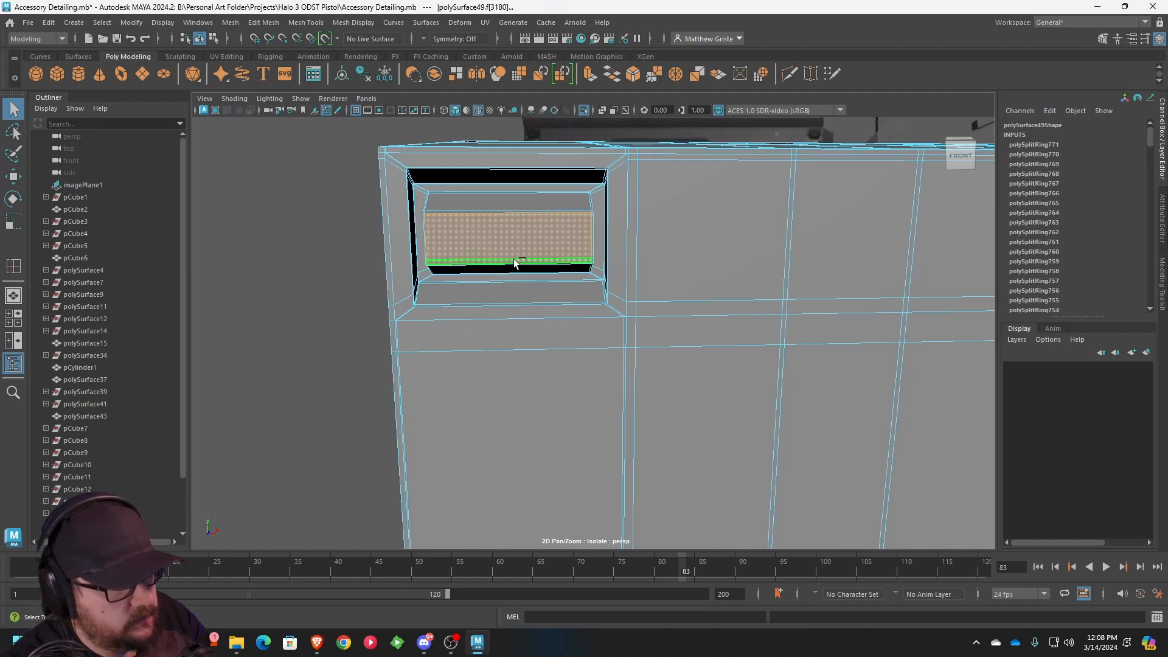
key("shift+period")
key("shift+period")
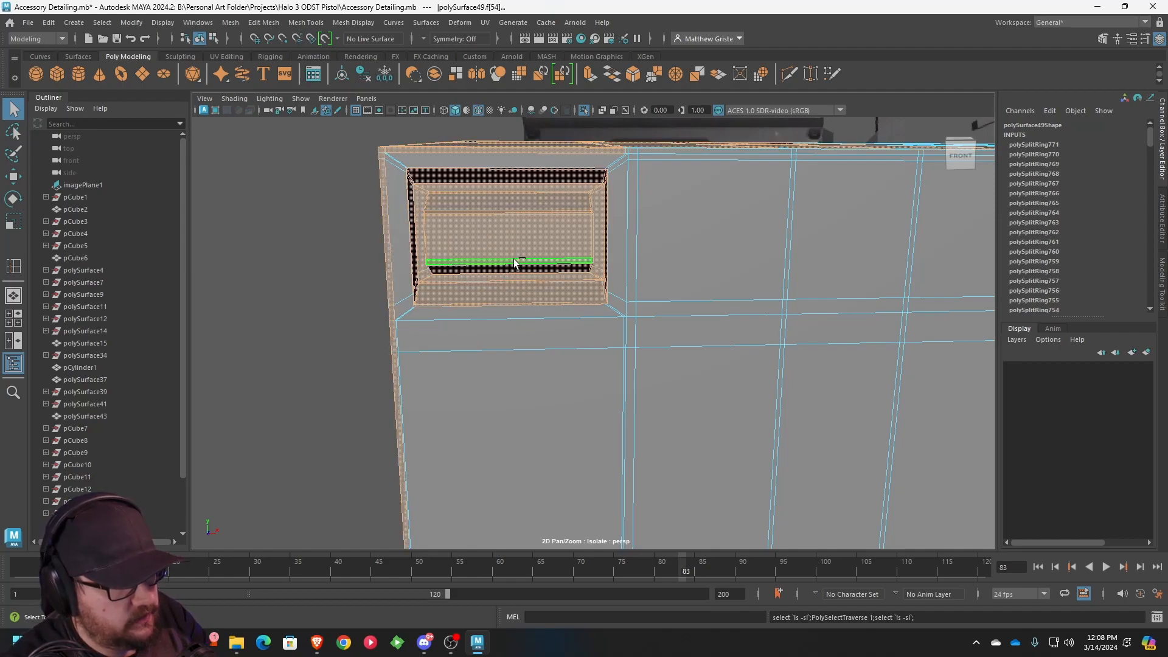
key("shift+period")
scroll(514, 263, "down", 5)
mouse_move(514, 263)
left_mouse_down("alt")
mouse_move(634, 294)
mouse_move(504, 268)
left_mouse_up("alt")
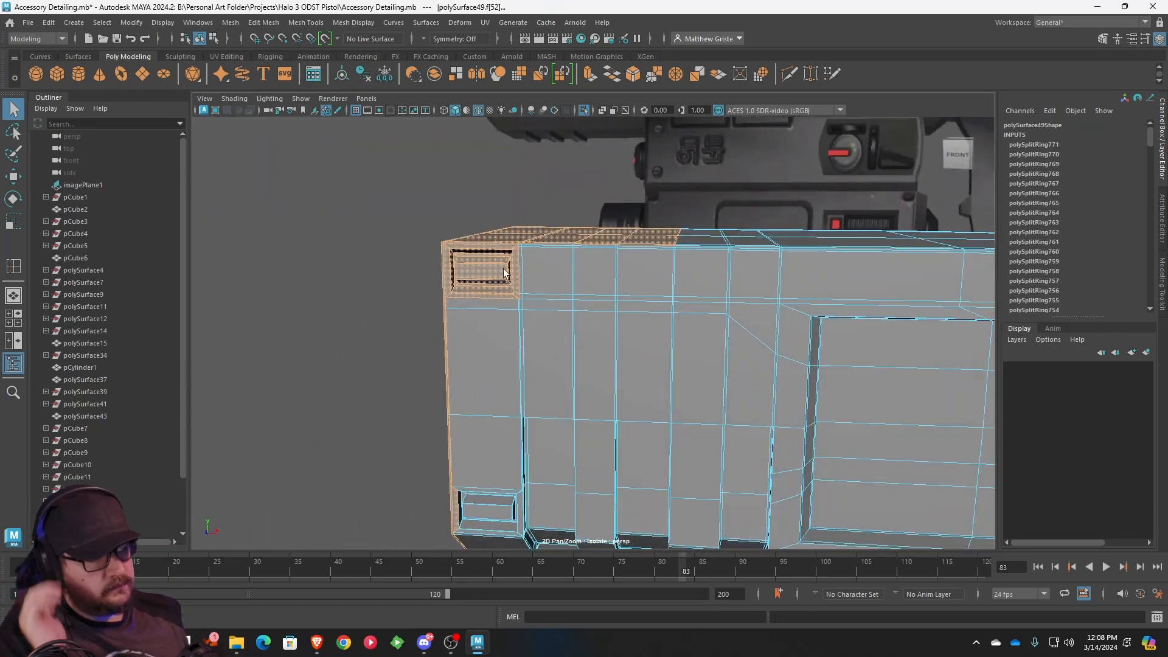
left_click_drag(573, 278, 477, 235, "alt")
left_click(610, 244)
- In the top view, select all faces on the plain half of the end section without corner blocks and delete them
key("space")
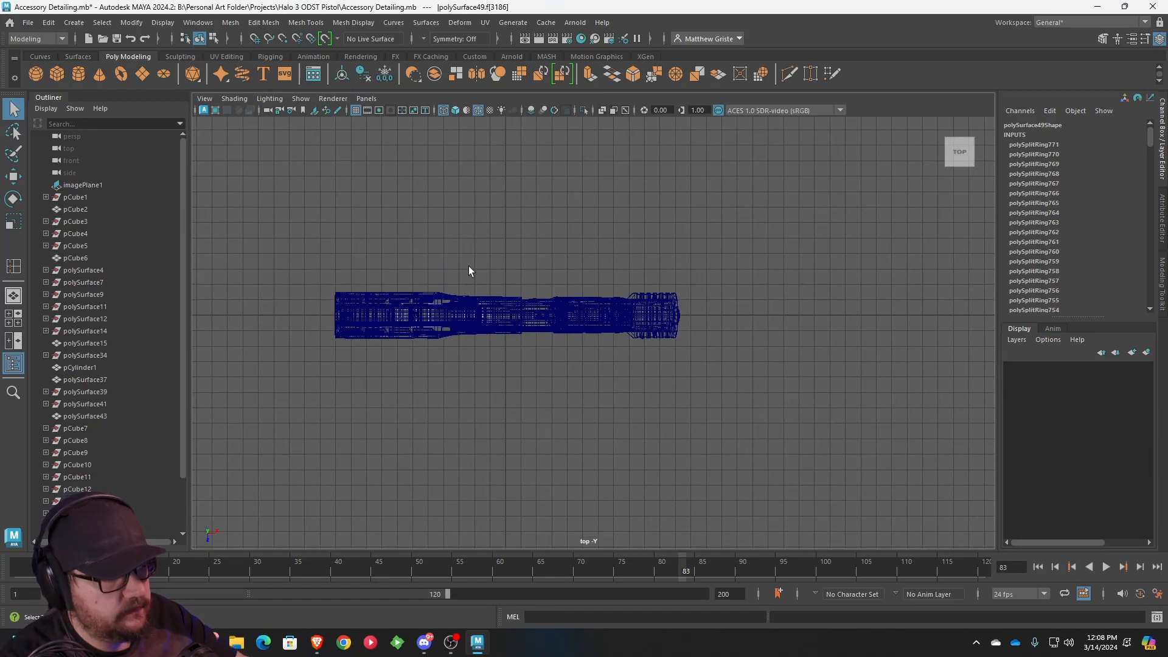
middle_click_drag(406, 342, 607, 326, "alt")
scroll(608, 326, "up", 9)
scroll(592, 361, "up", 7)
middle_click_drag(600, 227, 594, 381, "alt")
scroll(594, 381, "up", 2)
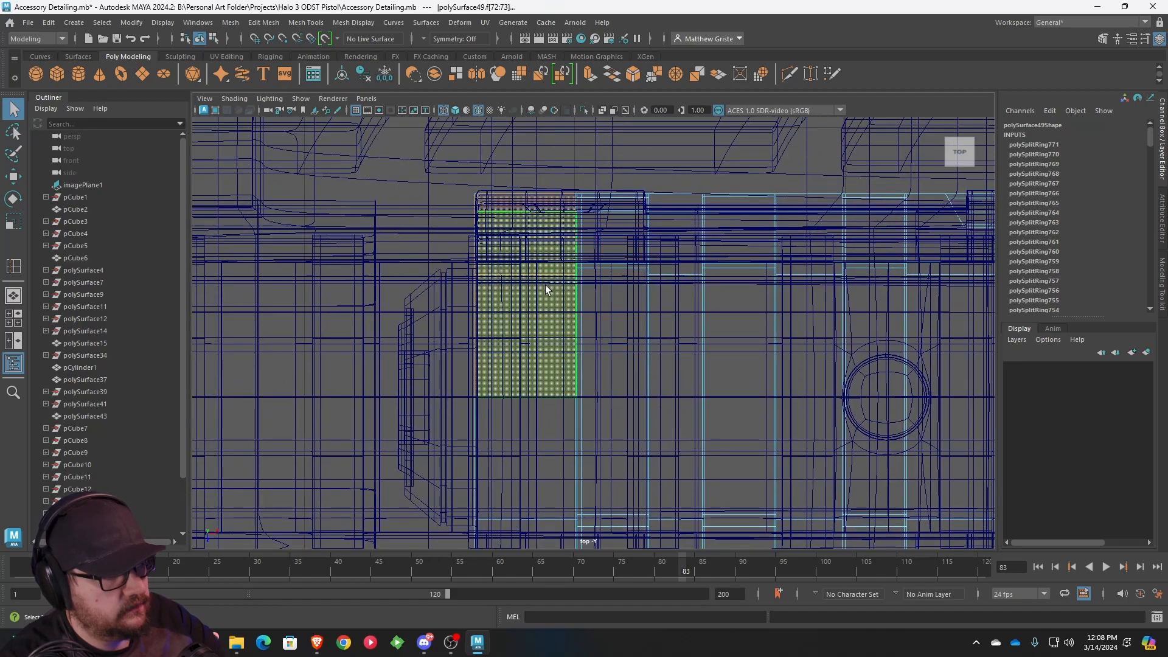
key("space")
key("space")
left_click_drag(743, 217, 708, 291, "alt")
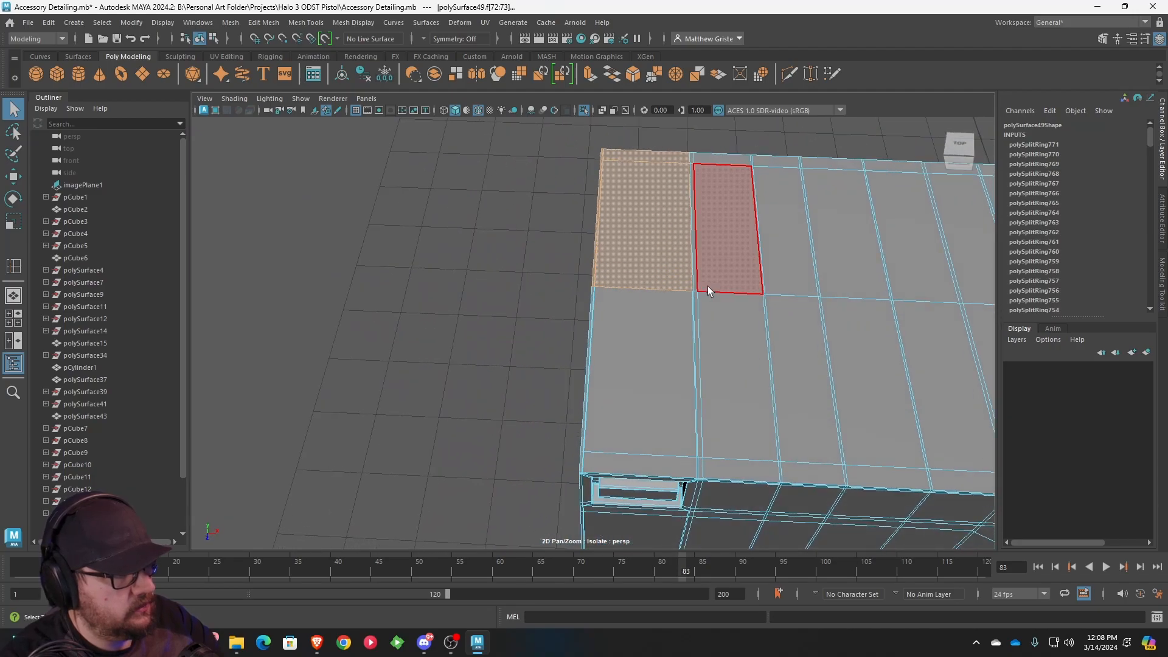
key("space")
key("space")
left_click_drag(564, 348, 577, 393)
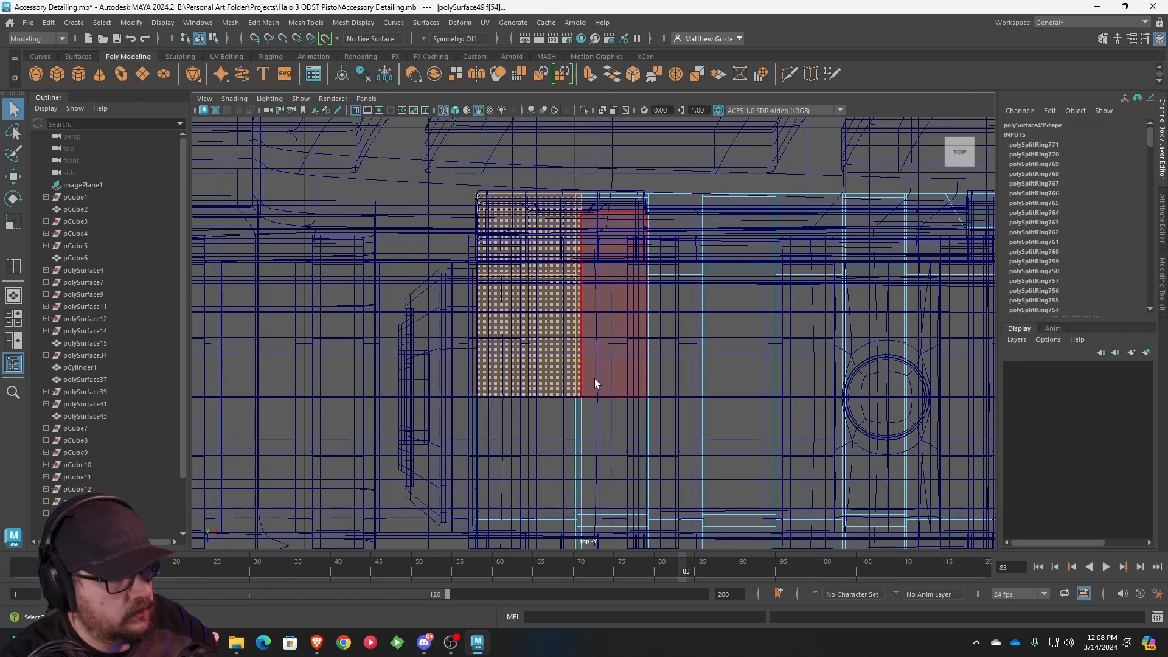
key("Delete")
- Select the remaining half of the end section and mirror its faces across the Z axis in the negative direction, merging the border
middle_click_drag(649, 418, 652, 245, "alt")
left_click_drag(582, 469, 582, 469)
key("space")
key("space")
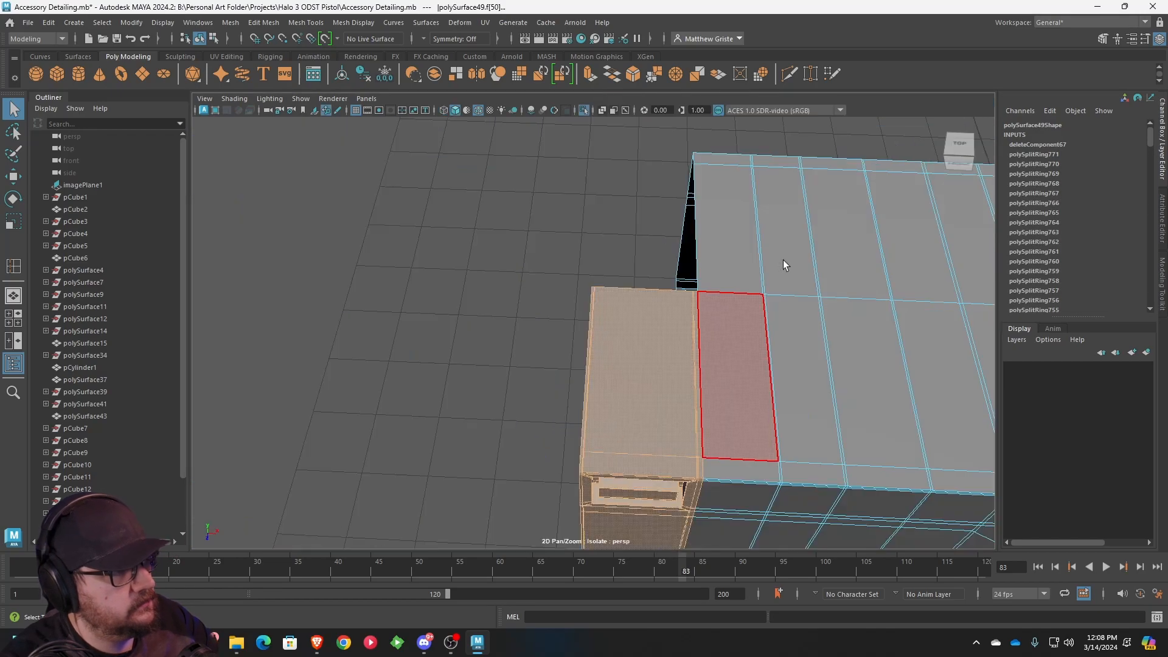
left_click_drag(783, 260, 797, 229, "alt")
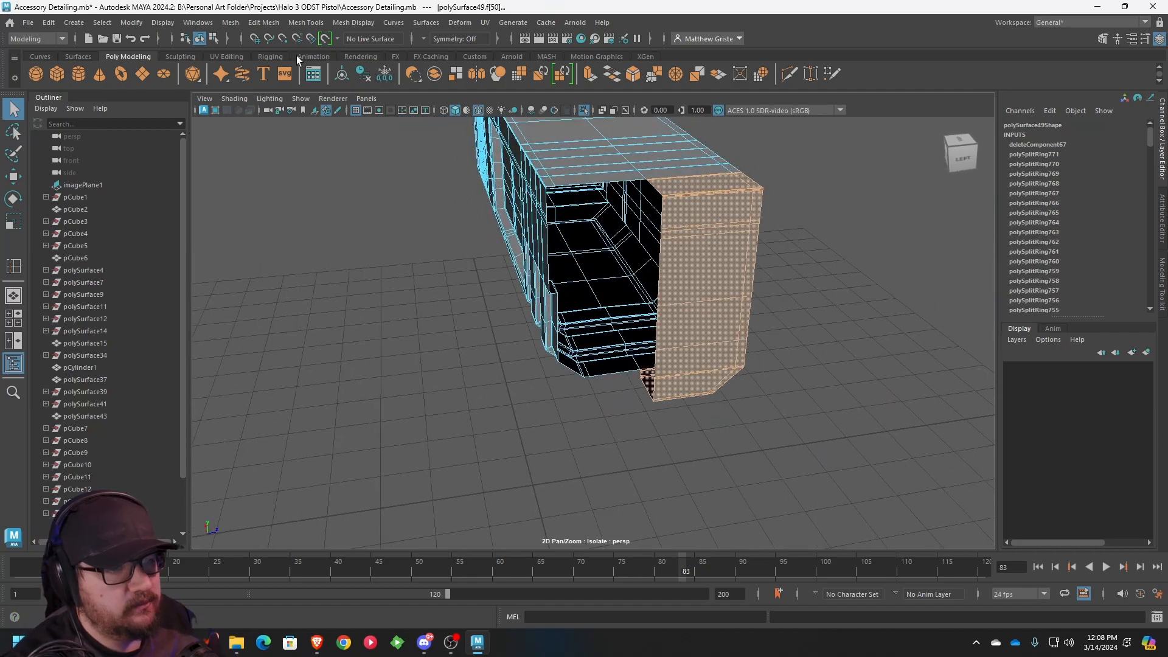
left_click(263, 25)
left_click(261, 23)
left_click(232, 25)
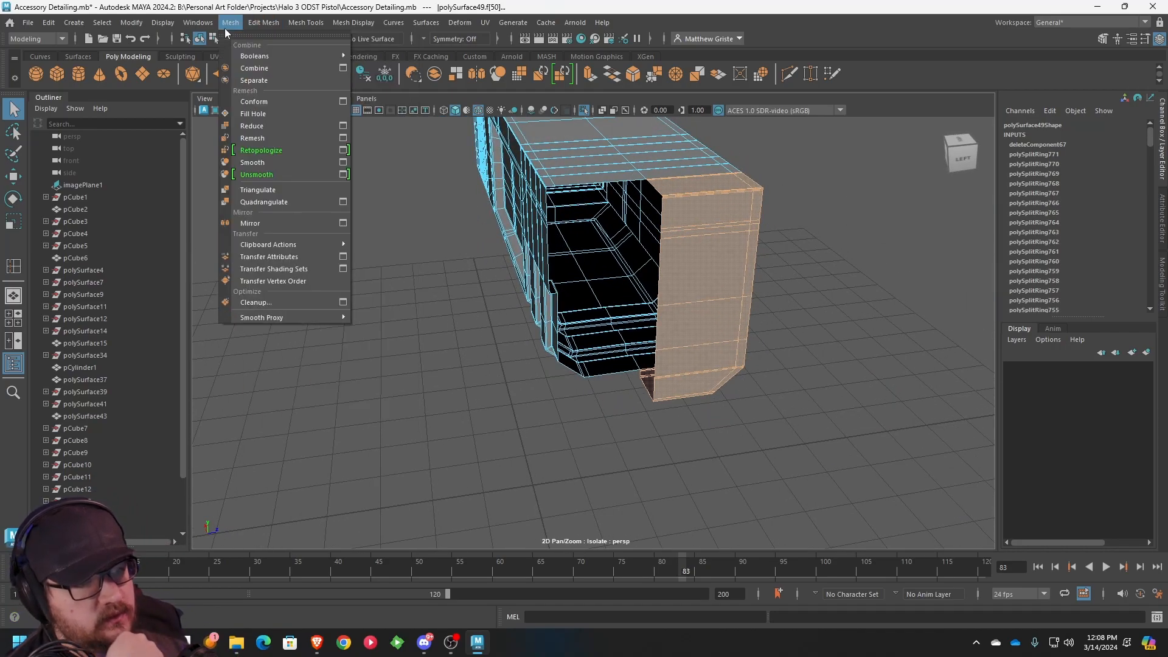
left_click(280, 228)
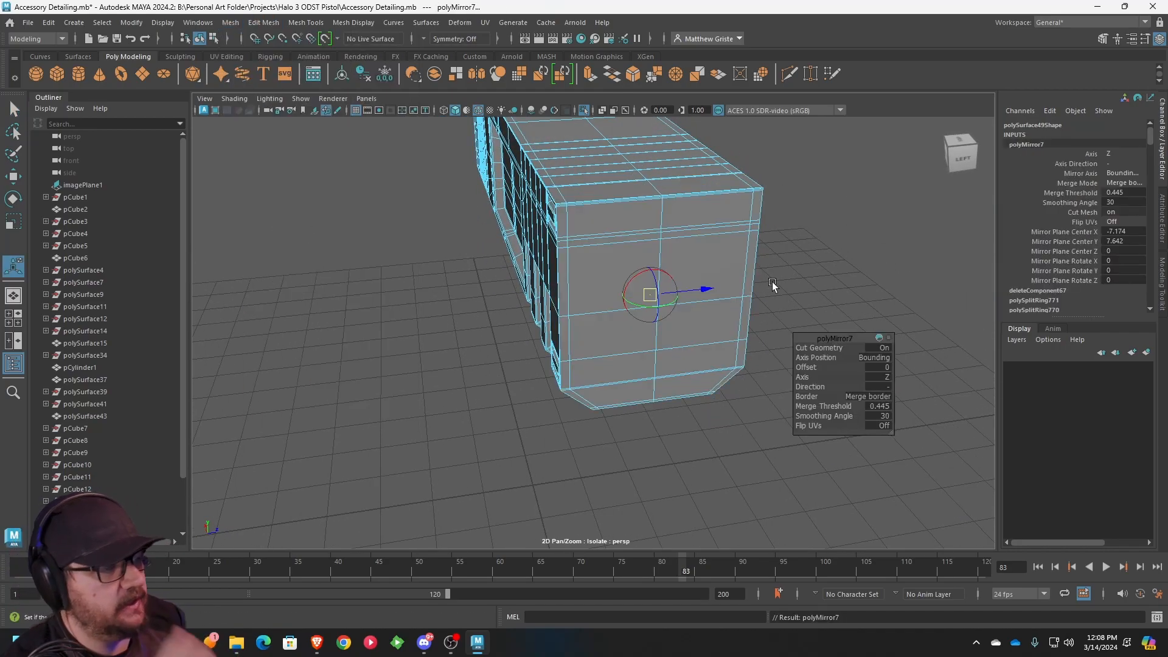
scroll(772, 284, "up", 3)
left_click_drag(556, 229, 664, 224, "alt")
right_click_drag(561, 181, 601, 171)
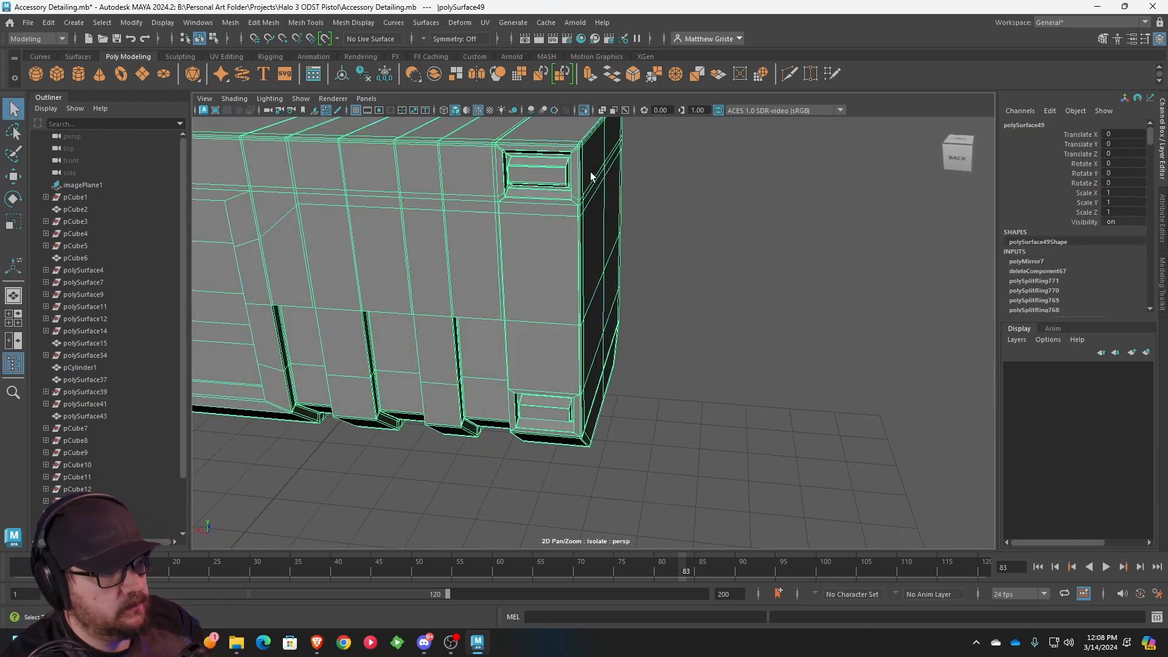
- Preview the housing smoothed and examine the mirrored end section from its sides and top
key("3")
left_click(669, 201)
scroll(672, 201, "down", 3)
left_click_drag(673, 201, 556, 190, "alt")
middle_click_drag(761, 229, 763, 229, "alt")
left_click_drag(763, 229, 614, 311, "alt")
left_click(555, 262)
middle_click_drag(553, 280, 640, 294, "alt")
scroll(640, 294, "up", 5)
key("1")
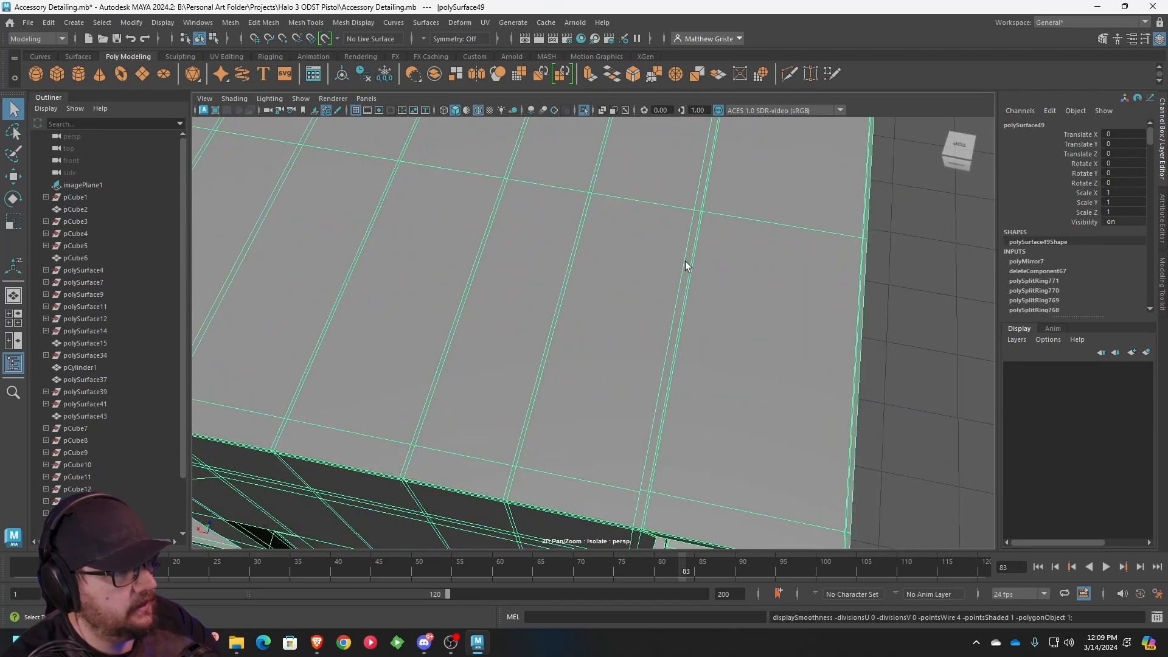
- Examine the seam between the mirrored section and the housing from inside the mesh with smooth preview on
middle_click_drag(737, 224, 702, 244, "alt")
scroll(701, 244, "up", 3)
left_click_drag(701, 244, 720, 263, "alt")
middle_click_drag(720, 263, 683, 276, "alt")
scroll(683, 277, "up", 3)
left_click_drag(683, 276, 646, 389, "alt")
middle_click_drag(646, 389, 588, 346, "alt")
key("3")
left_click_drag(582, 328, 597, 276, "alt")
scroll(596, 276, "up", 5)
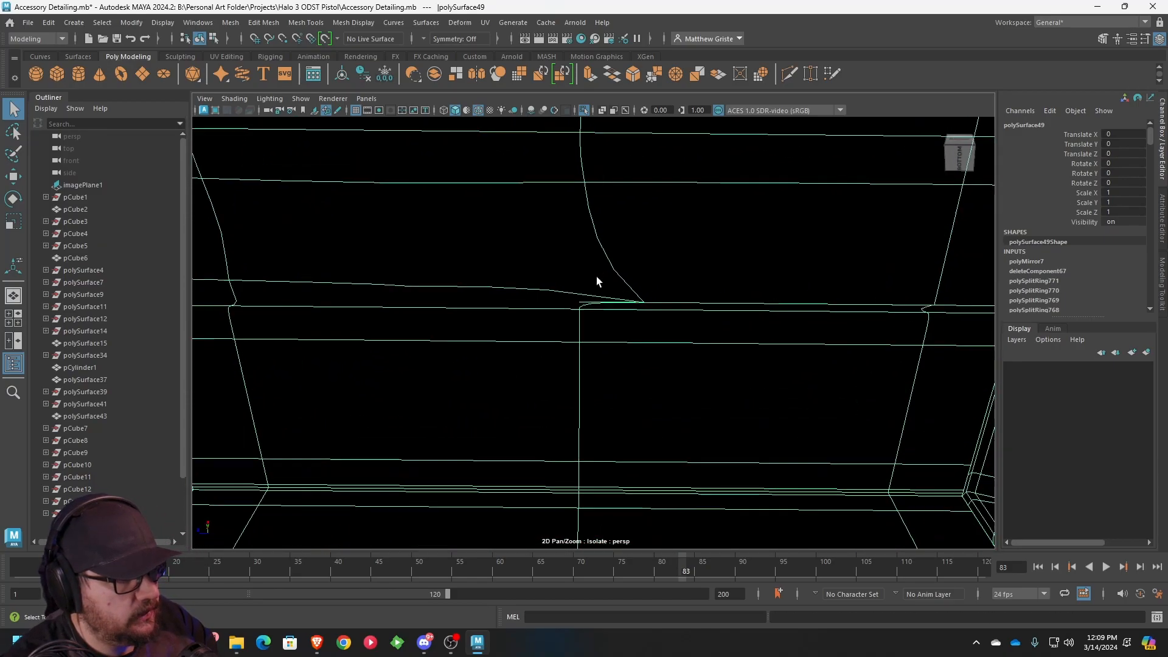
- Merge the overlapping seam vertices on the inside of the housing's top with a 0.01 distance threshold
right_click_drag(628, 286, 577, 271)
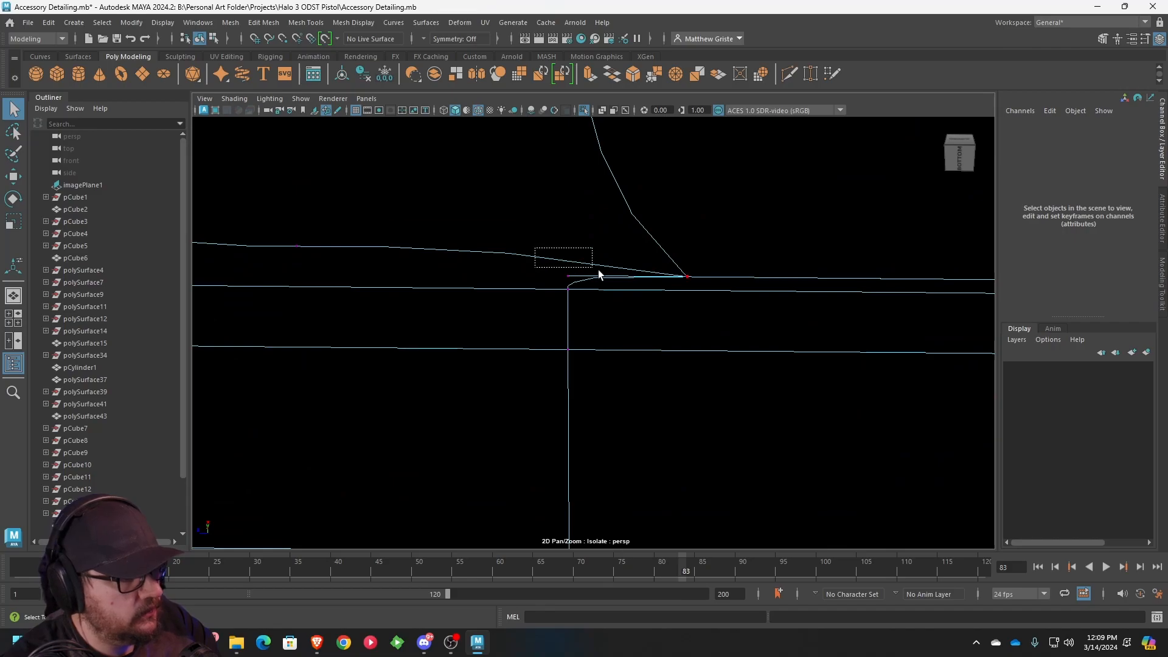
left_click_drag(695, 281, 695, 282)
left_click(649, 76)
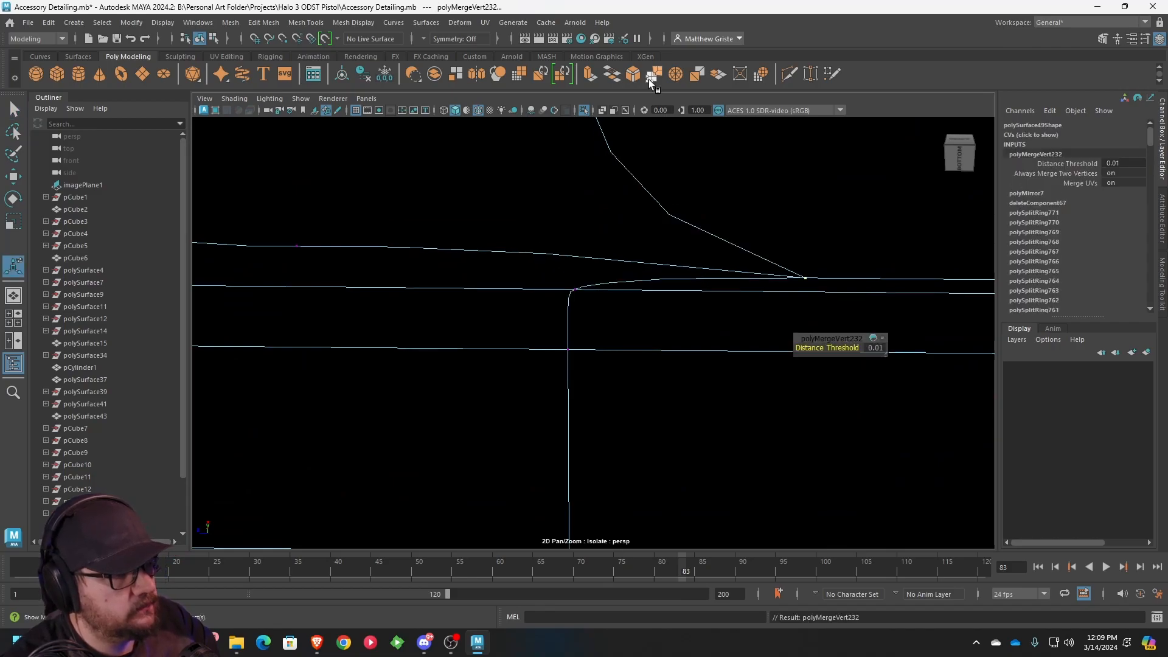
scroll(847, 283, "down", 2)
middle_click_drag(847, 283, 573, 268, "alt")
left_click(764, 293)
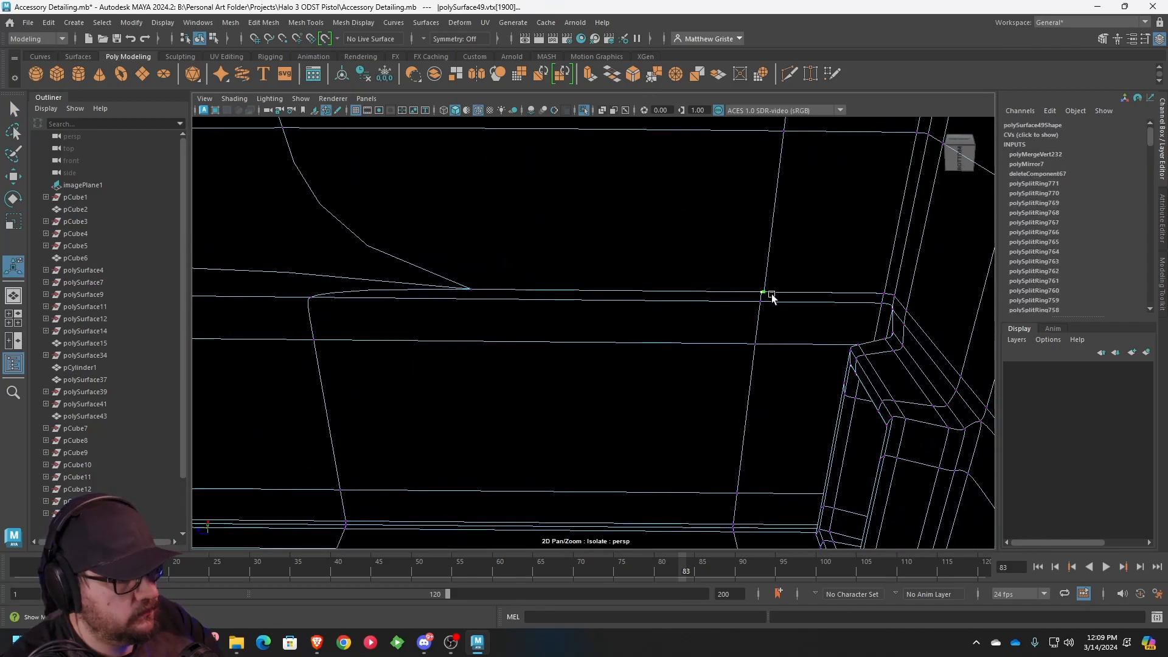
left_click_drag(889, 291, 699, 195, "alt")
left_click(674, 219)
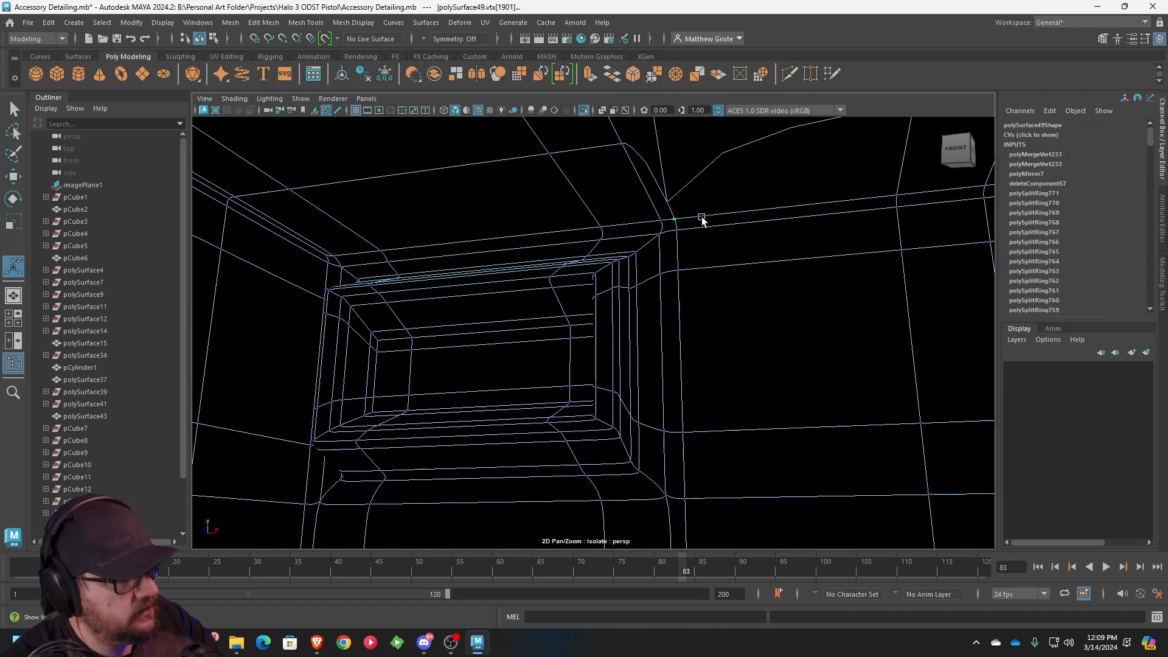
- Merge each pair of overlapping seam vertices down the inner side wall beside the upper corner recess
key("f")
middle_click_drag(685, 314, 683, 269, "alt")
scroll(683, 269, "up", 4)
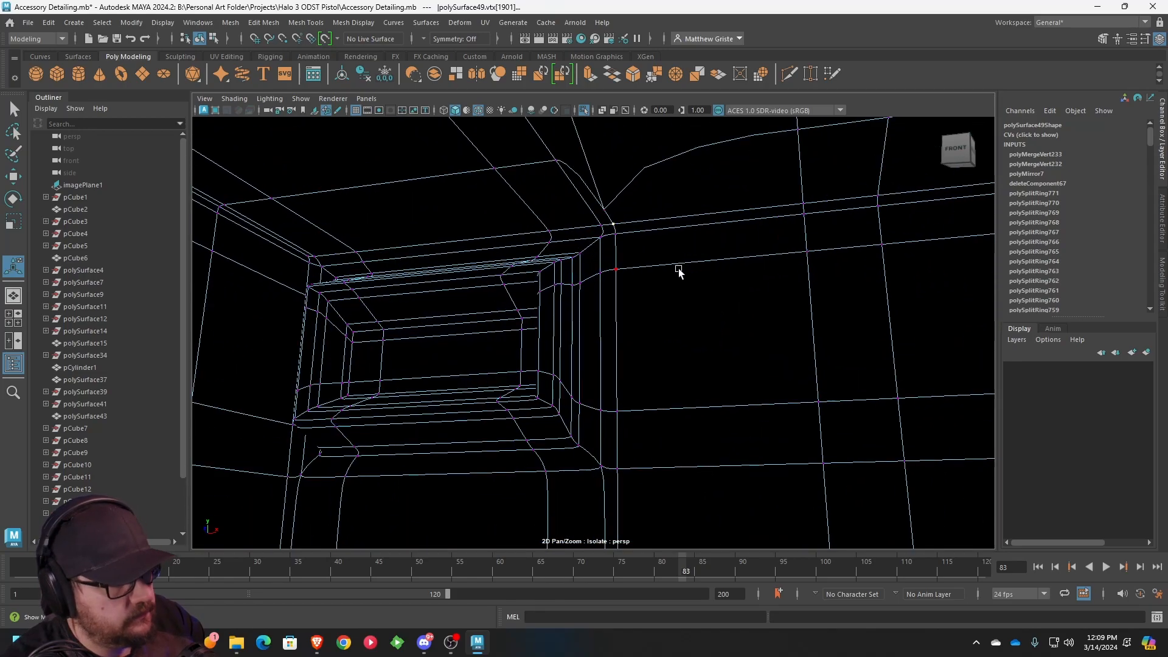
key("g")
left_click_drag(610, 236, 607, 233)
key("g")
left_click_drag(624, 278, 609, 260)
key("g")
left_click_drag(632, 427, 608, 402)
key("g")
left_click_drag(626, 478, 614, 465)
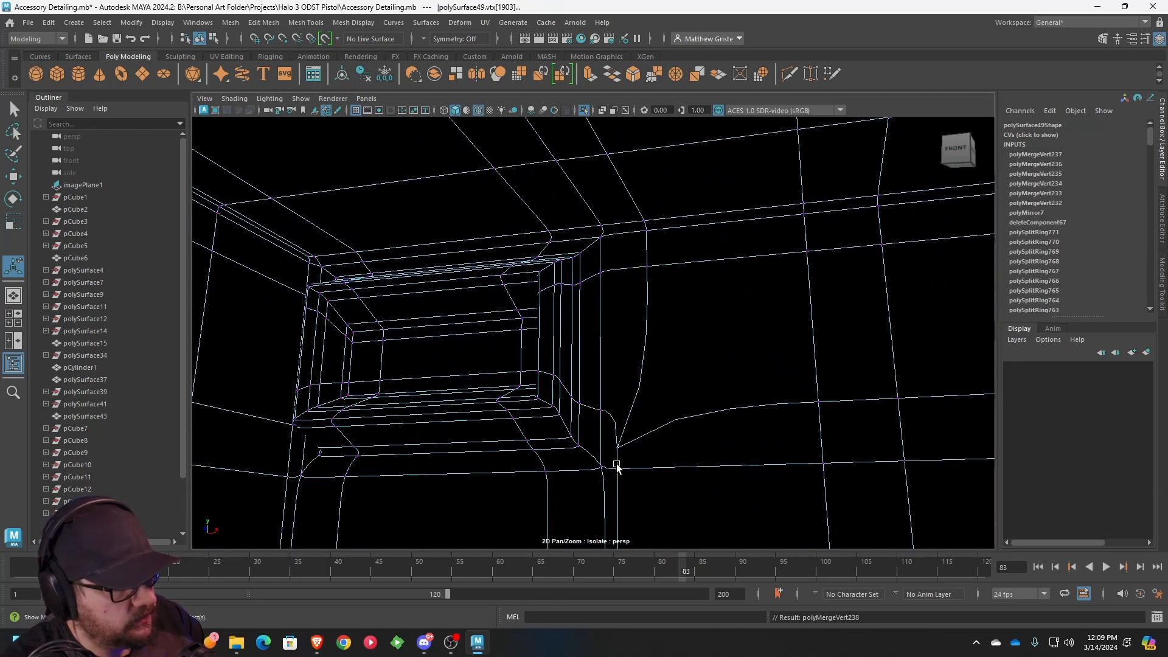
key("g")
- Merge the next overlapping seam vertex pairs further down the inner side wall, between the corner recesses
middle_click_drag(669, 475, 663, 336, "alt")
left_click_drag(663, 337, 635, 342, "alt")
left_click_drag(578, 419, 637, 190)
key("g")
left_click(609, 354)
left_click_drag(618, 373, 637, 322, "alt")
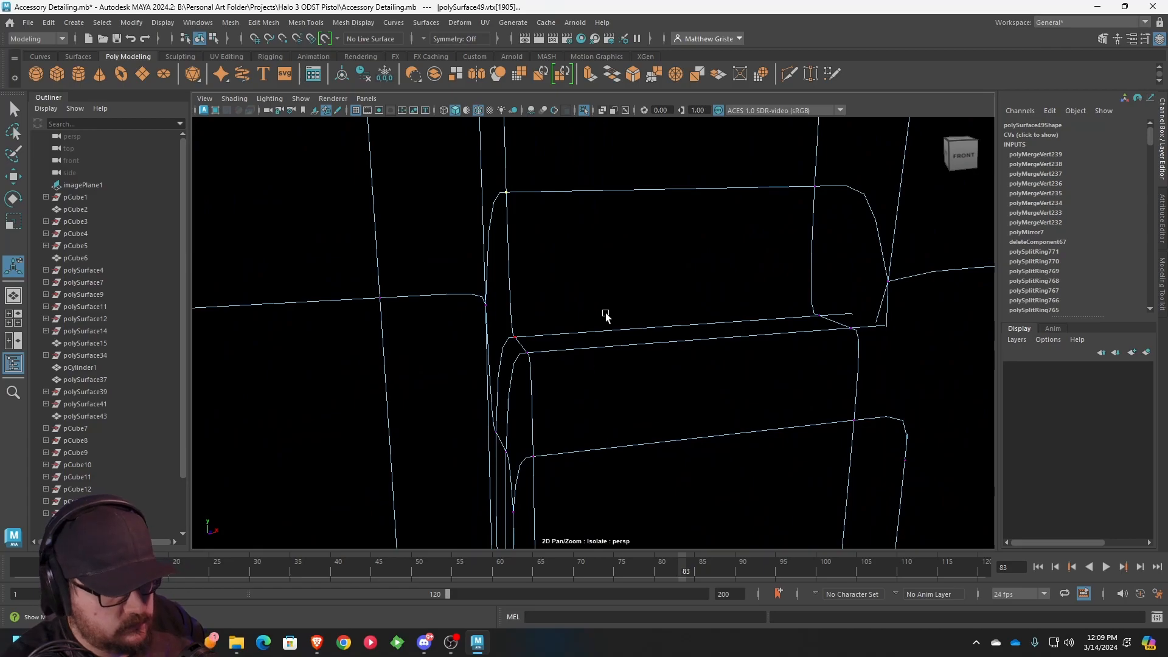
key("g")
key("g")
left_click_drag(512, 342, 523, 359)
key("g")
left_click_drag(543, 445, 528, 465)
key("g")
- Merge the overlapping seam vertices beside the lower corner recess
middle_click_drag(593, 456, 572, 323, "alt")
scroll(584, 400, "down", 4)
left_click(572, 391)
key("g")
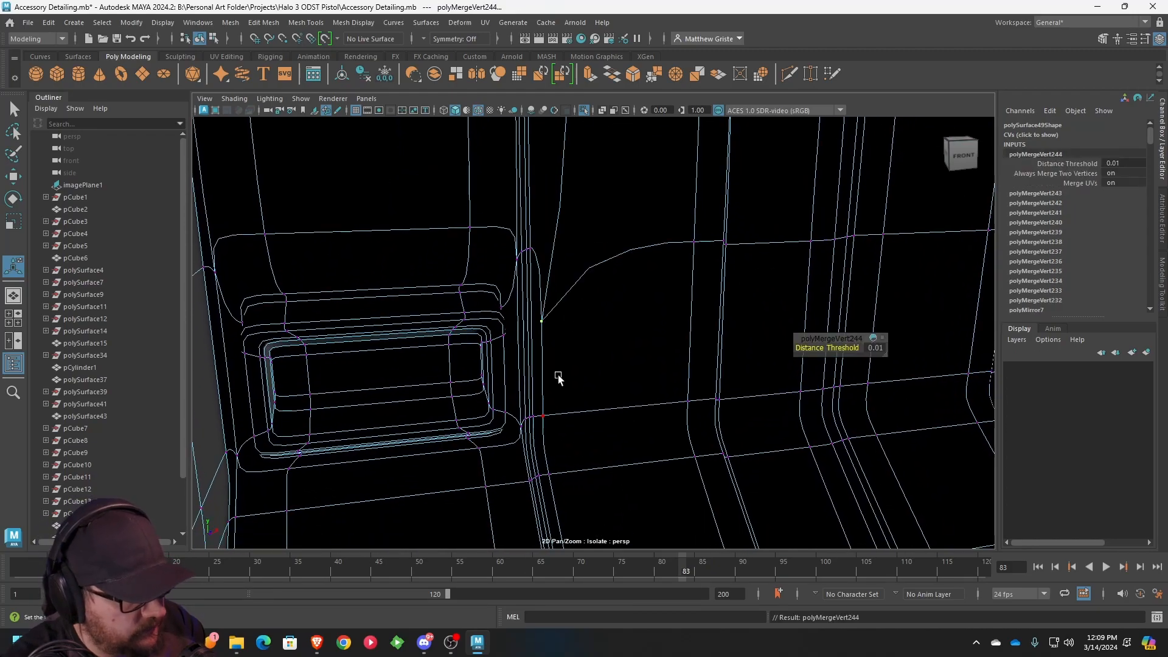
key("g")
left_click_drag(541, 418, 543, 480)
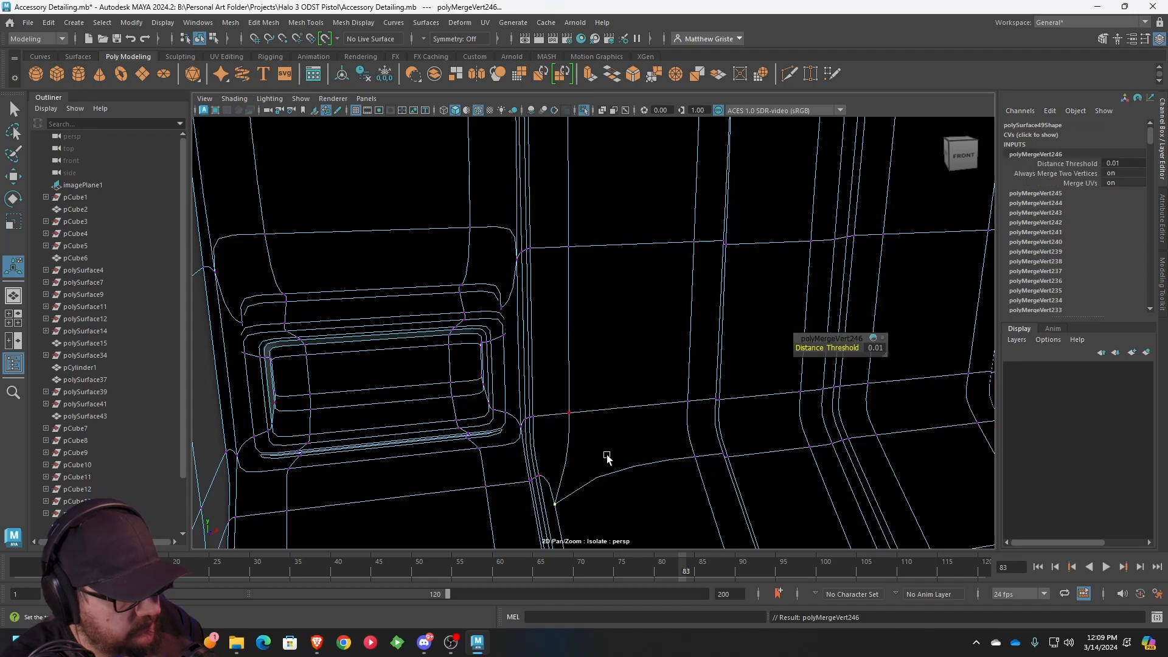
- Merge the remaining overlapping vertex pairs where the seam continues across the inside of the housing's underside
left_click_drag(607, 454, 563, 479, "alt")
middle_click_drag(563, 478, 636, 266, "alt")
left_click_drag(636, 266, 589, 340, "alt")
key("g")
key("g")
left_click_drag(393, 390, 488, 446)
left_click_drag(586, 414, 584, 413)
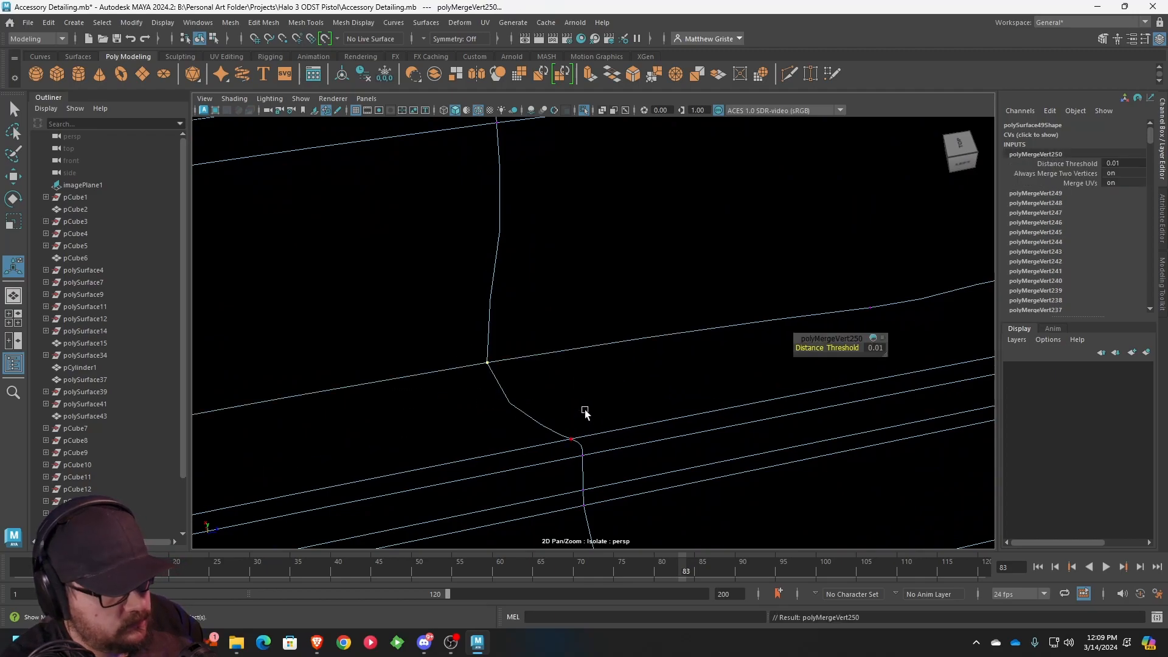
left_click_drag(602, 363, 665, 363, "alt")
key("alt+b")
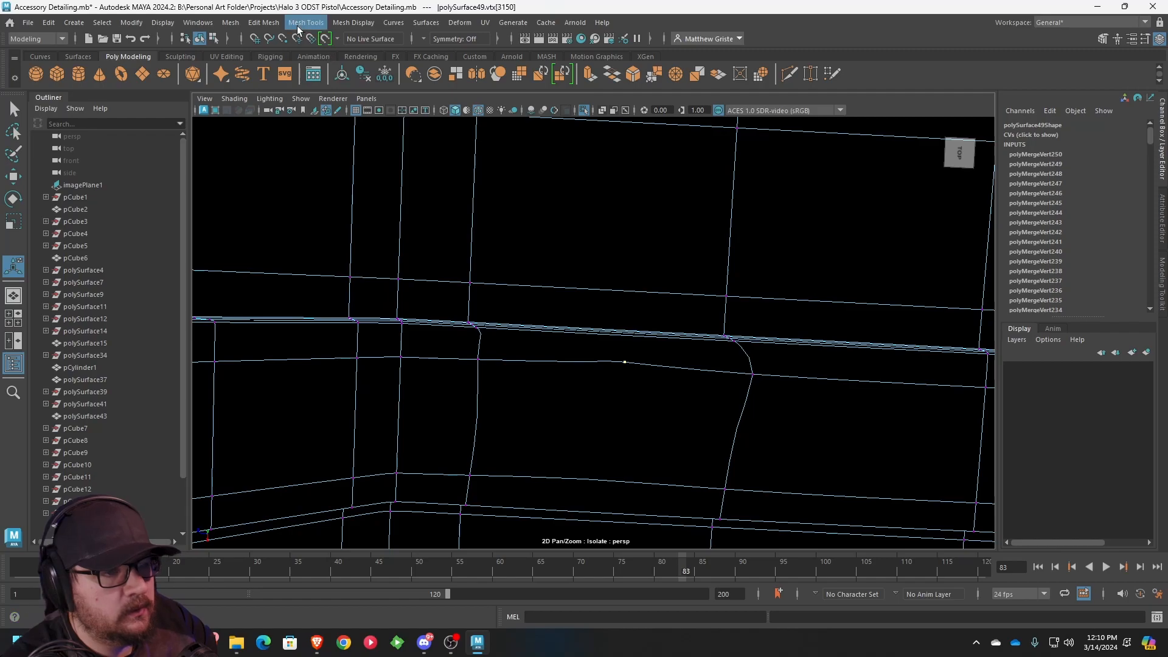
left_click(275, 23)
mouse_move(306, 23)
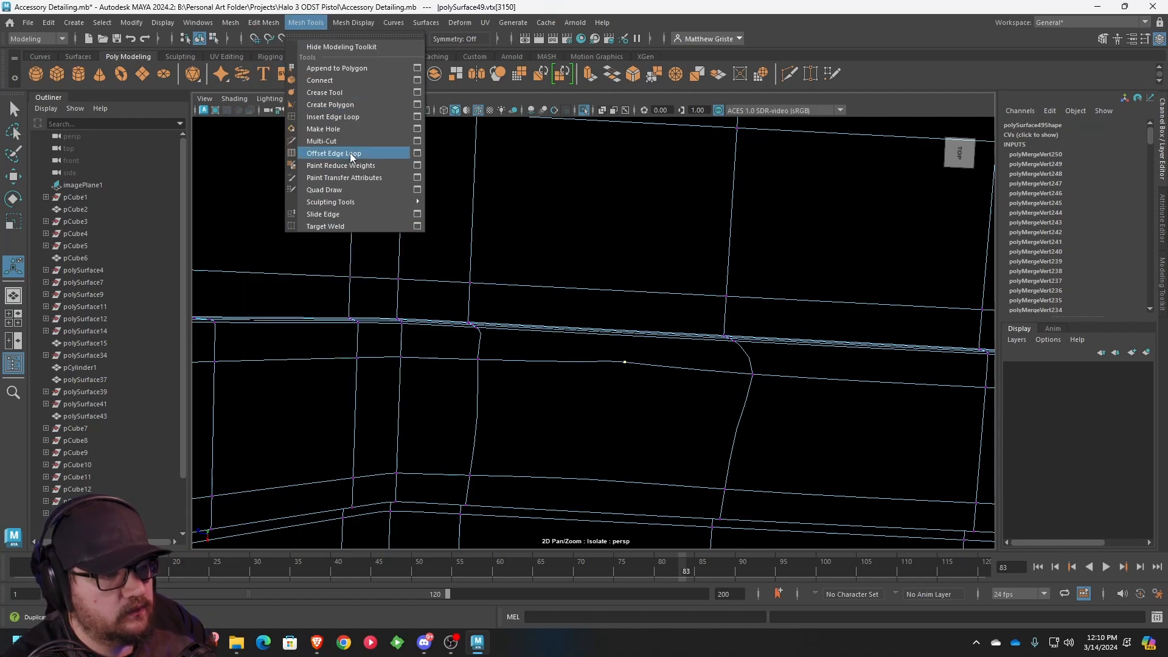
mouse_move(350, 27)
mouse_move(264, 25)
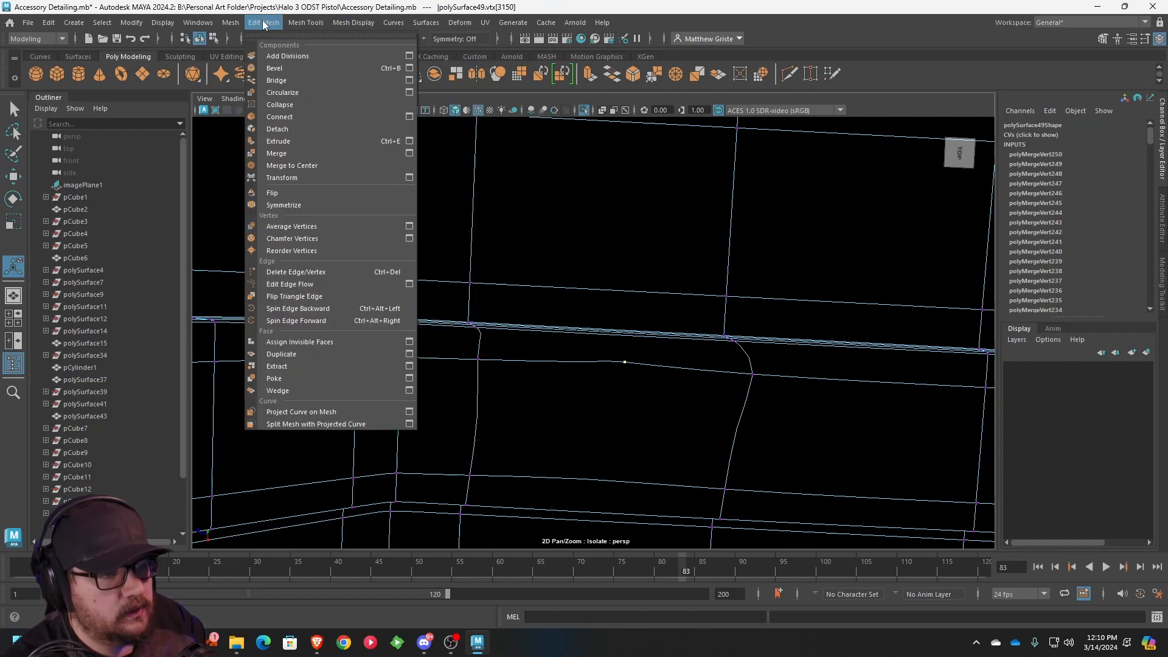
- Merge the next overlapping seam vertex pair on the inside of the housing's underside
left_click(313, 278)
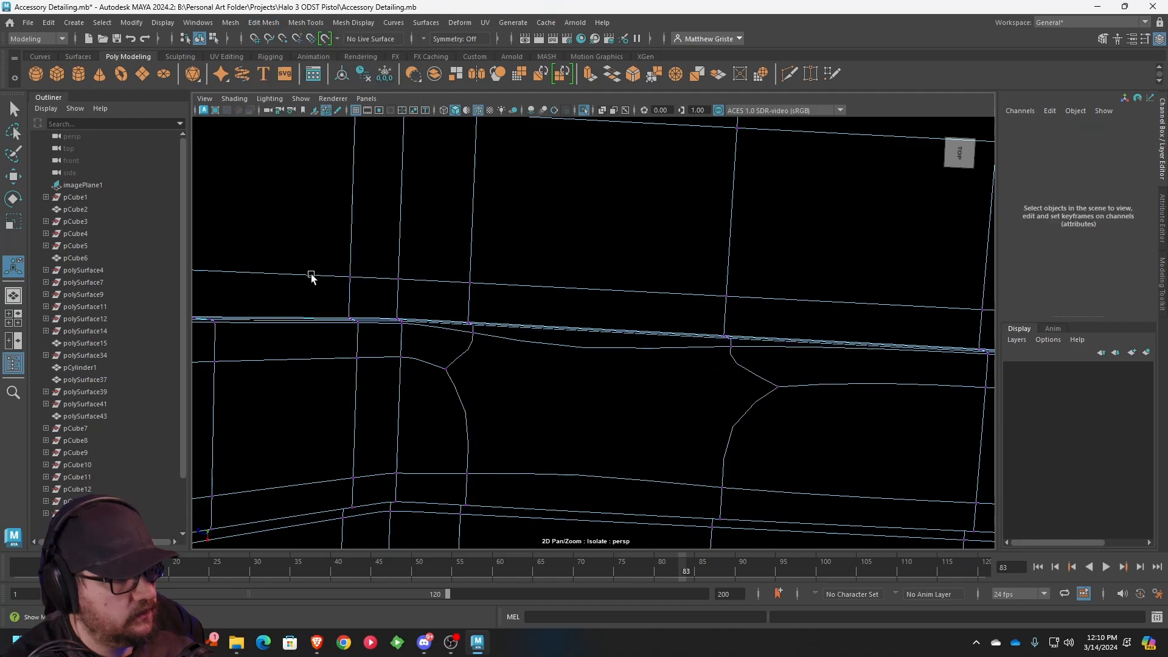
key("ctrl+z")
middle_click_drag(578, 370, 582, 289, "alt")
left_click_drag(582, 289, 436, 298, "alt")
key("1")
left_click_drag(608, 277, 395, 347, "alt")
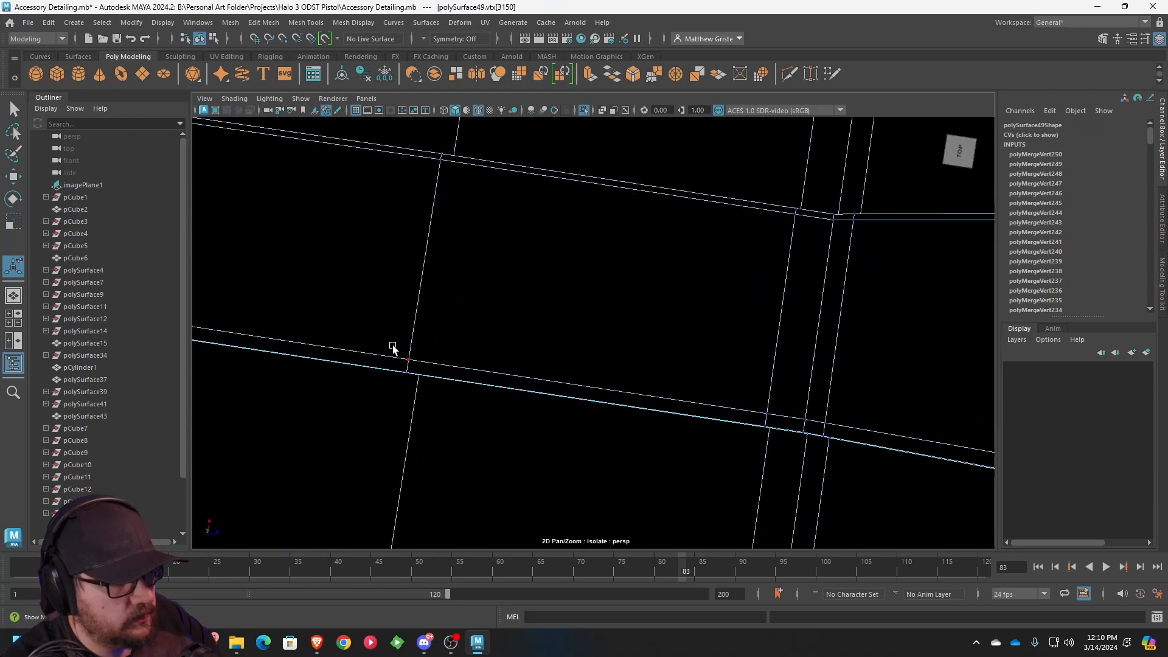
left_click(647, 75)
- Merge the kinked seam vertices on the housing's top face, and return to object mode with nothing selected
key("3")
right_click_drag(569, 263, 639, 245)
key("5")
mouse_move(611, 279)
left_mouse_down("alt")
mouse_move(595, 294)
mouse_move(600, 247)
mouse_move(615, 287)
mouse_move(568, 297)
left_mouse_up("alt")
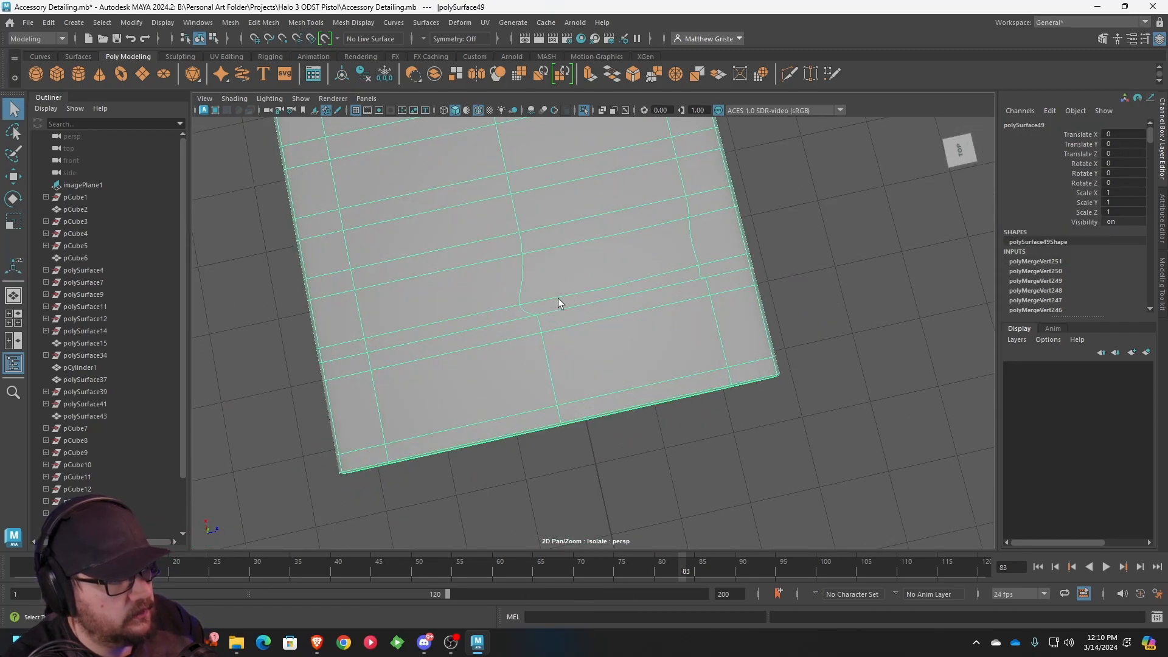
key("1")
key("3")
right_click_drag(535, 281, 493, 268)
left_click(606, 271)
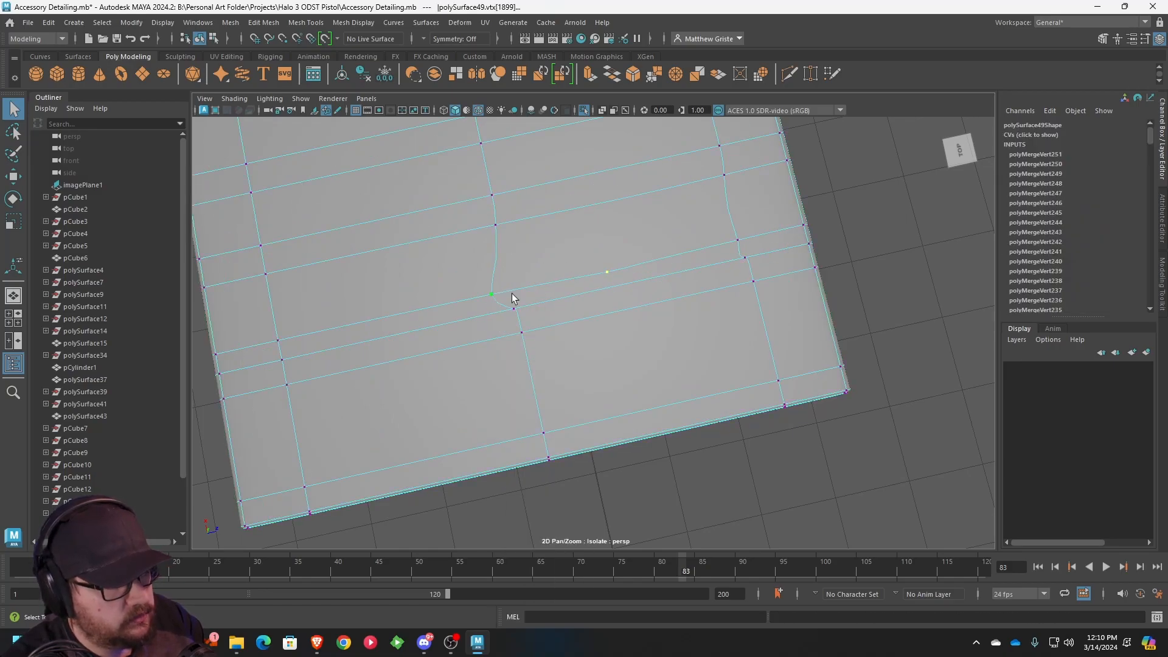
left_click(656, 75)
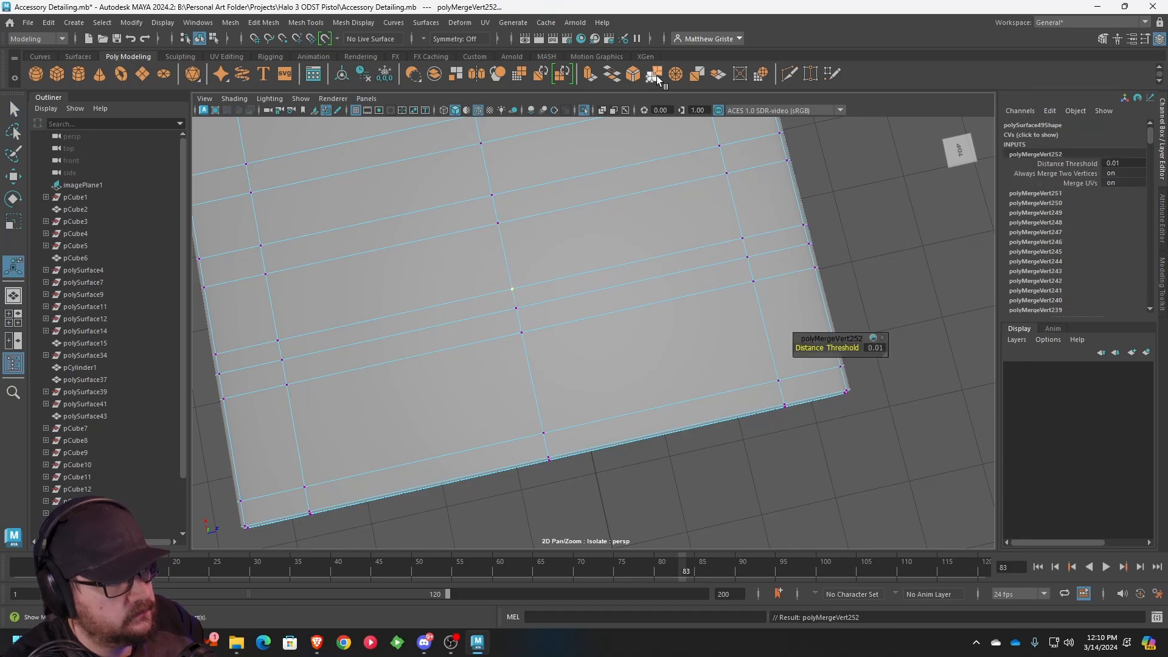
left_click_drag(584, 336, 558, 240, "alt")
scroll(558, 241, "down", 3)
middle_click_drag(558, 240, 594, 378, "alt")
left_click_drag(594, 377, 601, 305, "alt")
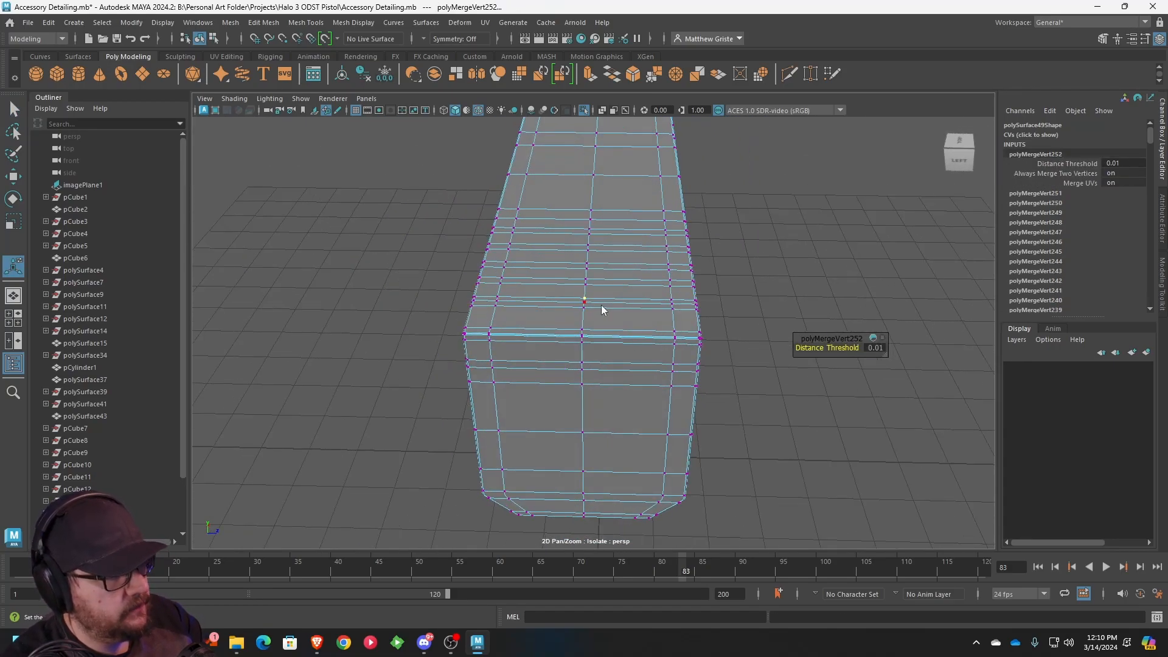
right_click_drag(601, 301, 649, 282)
left_click(737, 304)
- Show the four-view layout, select the housing and frame its corner-block end in the top view
left_click_drag(503, 372, 566, 253, "alt")
middle_click_drag(566, 253, 598, 248, "alt")
left_click_drag(599, 248, 679, 252, "alt")
middle_click_drag(900, 236, 627, 261, "alt")
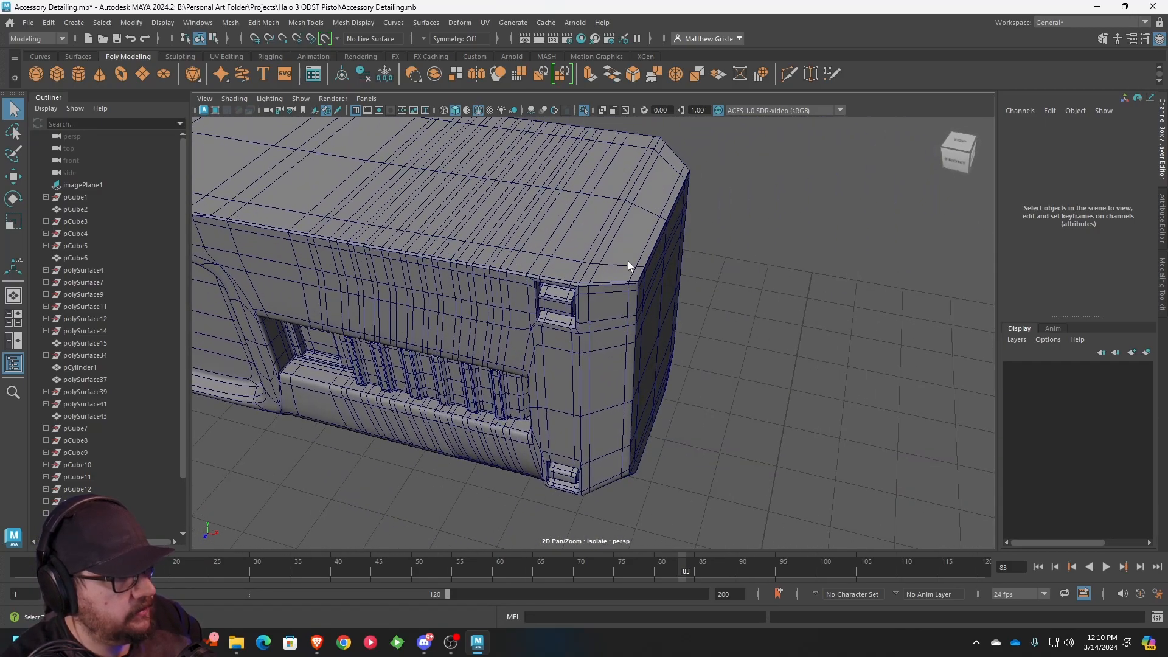
left_click_drag(628, 261, 697, 282, "alt")
middle_click_drag(697, 283, 589, 233, "alt")
scroll(589, 233, "up", 3)
key("space")
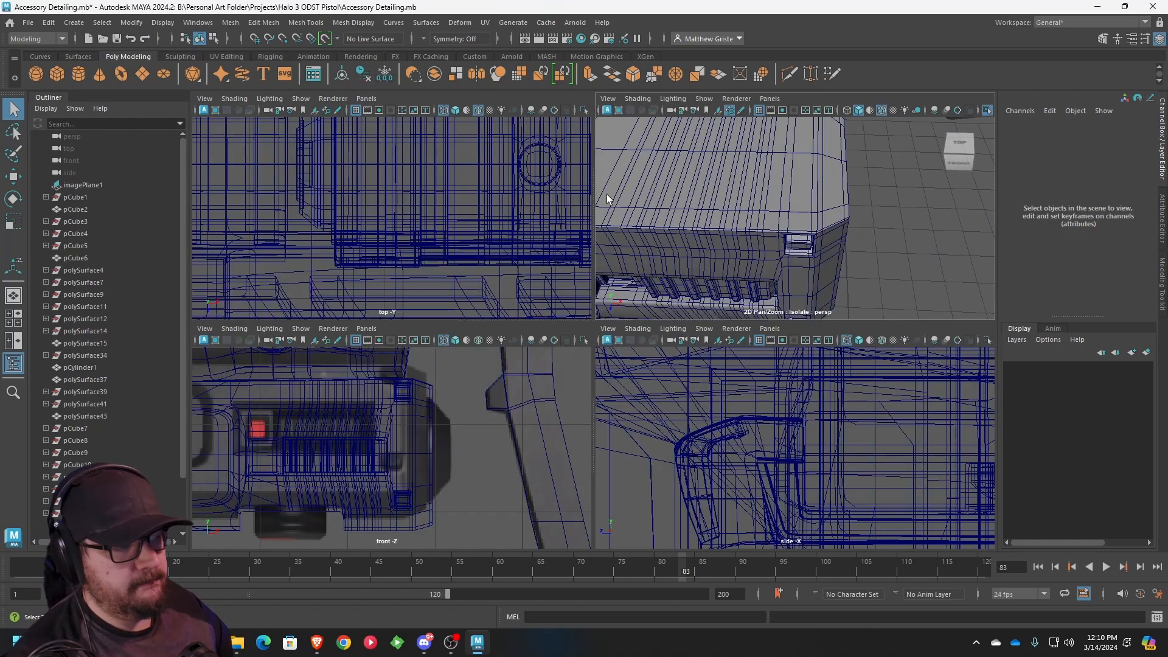
scroll(466, 214, "down", 3)
left_click(741, 220)
scroll(396, 223, "up", 10)
scroll(408, 222, "up", 3)
scroll(408, 221, "down", 8)
middle_click_drag(407, 243, 409, 223, "alt")
scroll(408, 222, "up", 7)
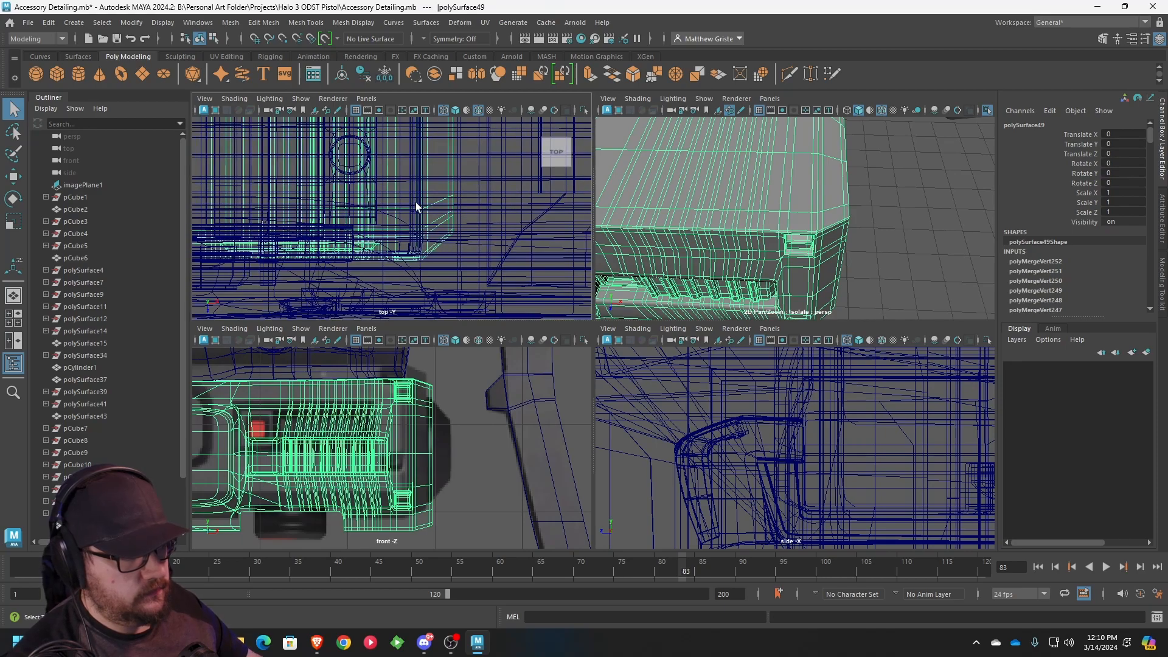
scroll(417, 214, "up", 2)
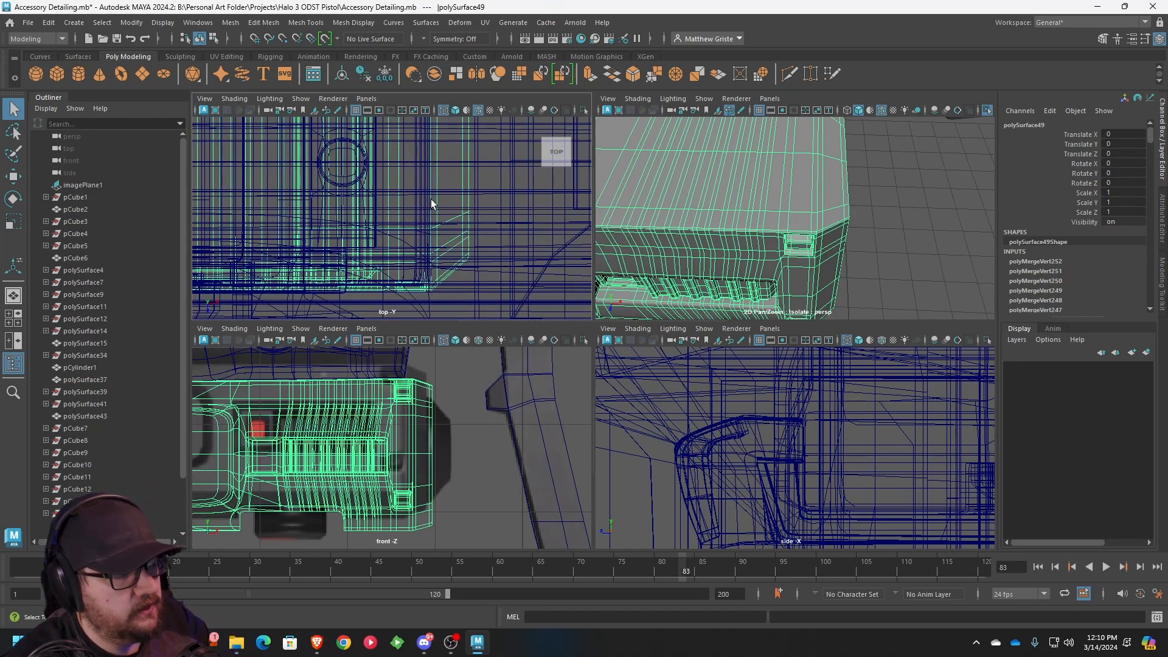
middle_click_drag(428, 202, 429, 304, "alt")
right_click(420, 167)
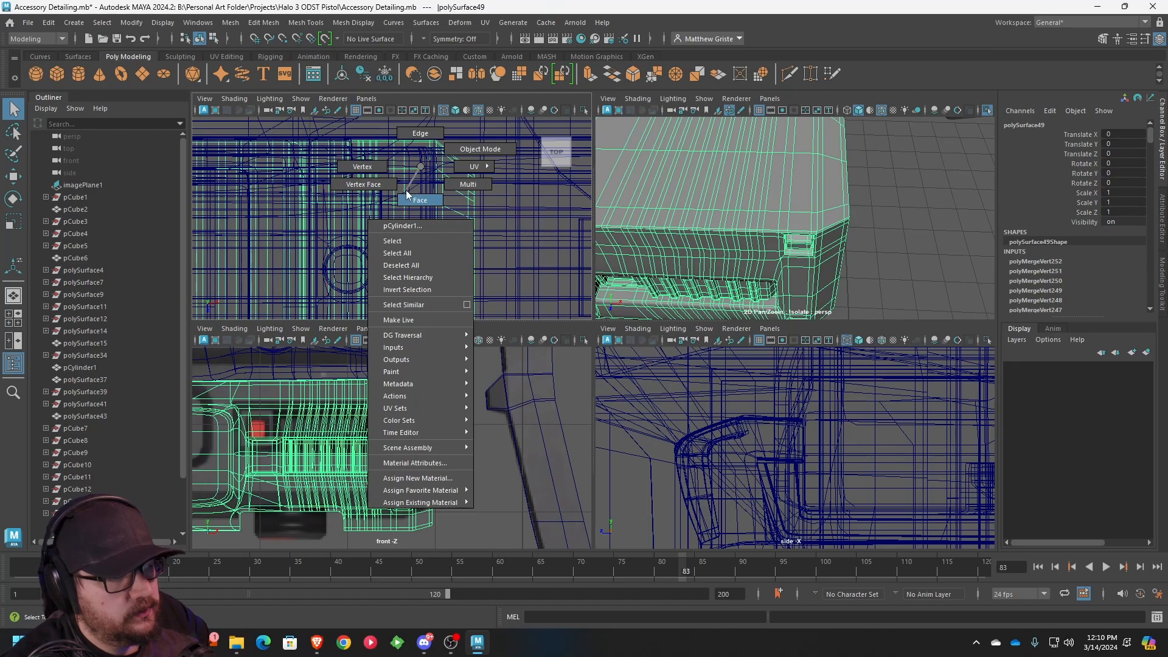
left_click(420, 201)
key("ctrl+z")
right_click(442, 144)
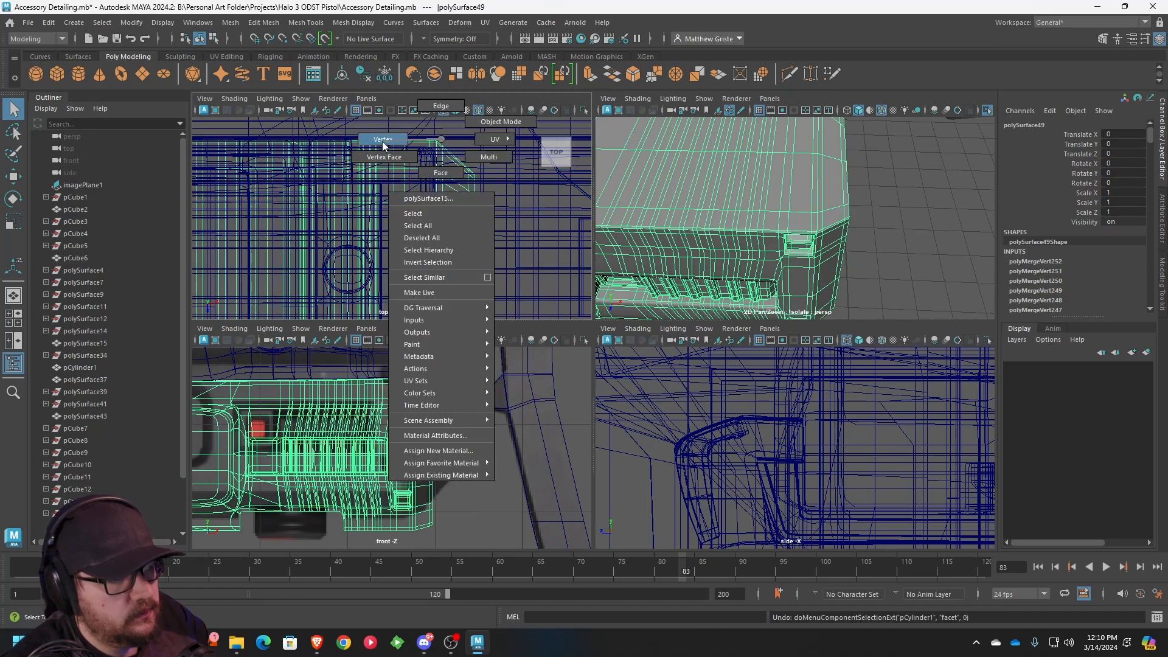
left_click(441, 173)
key("ctrl+z")
right_click(736, 199)
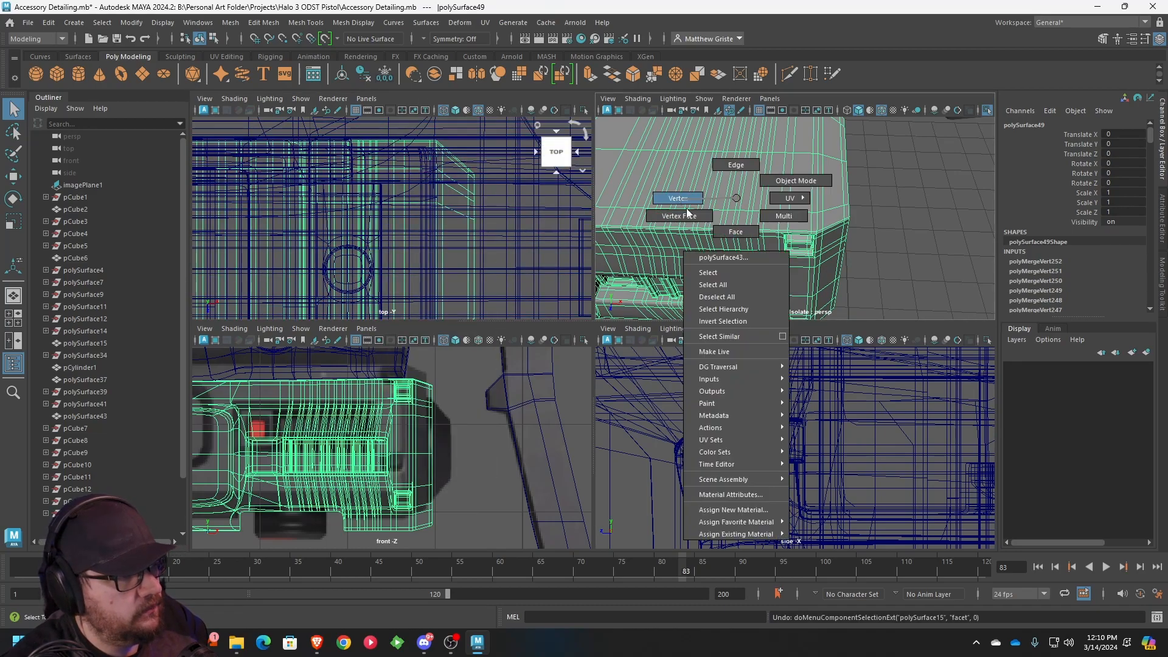
left_click(722, 229)
key("ctrl+z")
- Delete the faces of the end section's far half, keeping the adjoining ribbed body intact
middle_click_drag(750, 195, 802, 228, "alt")
right_click(803, 229)
left_click(799, 261)
left_click_drag(492, 129, 377, 250)
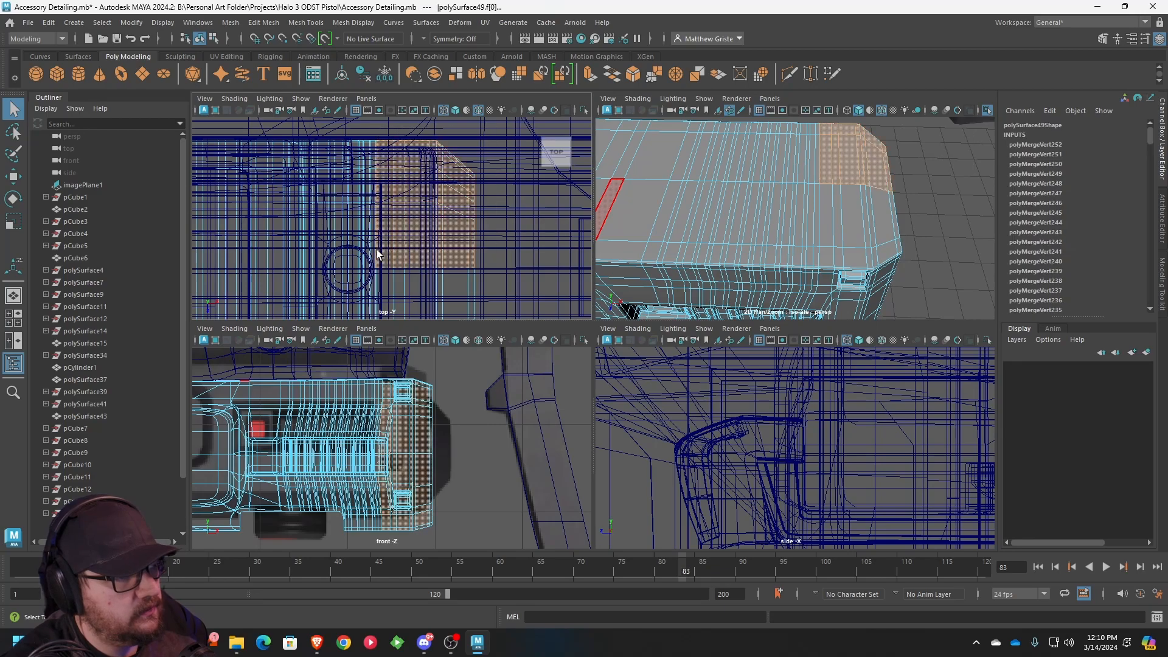
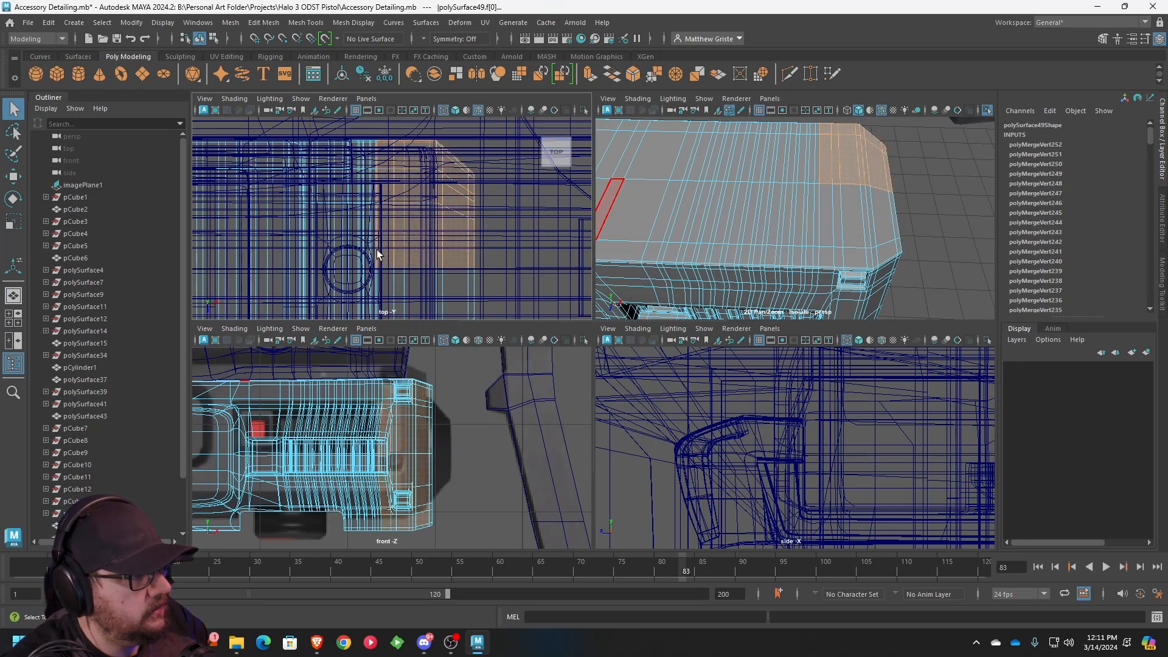
left_click_drag(498, 132, 399, 279)
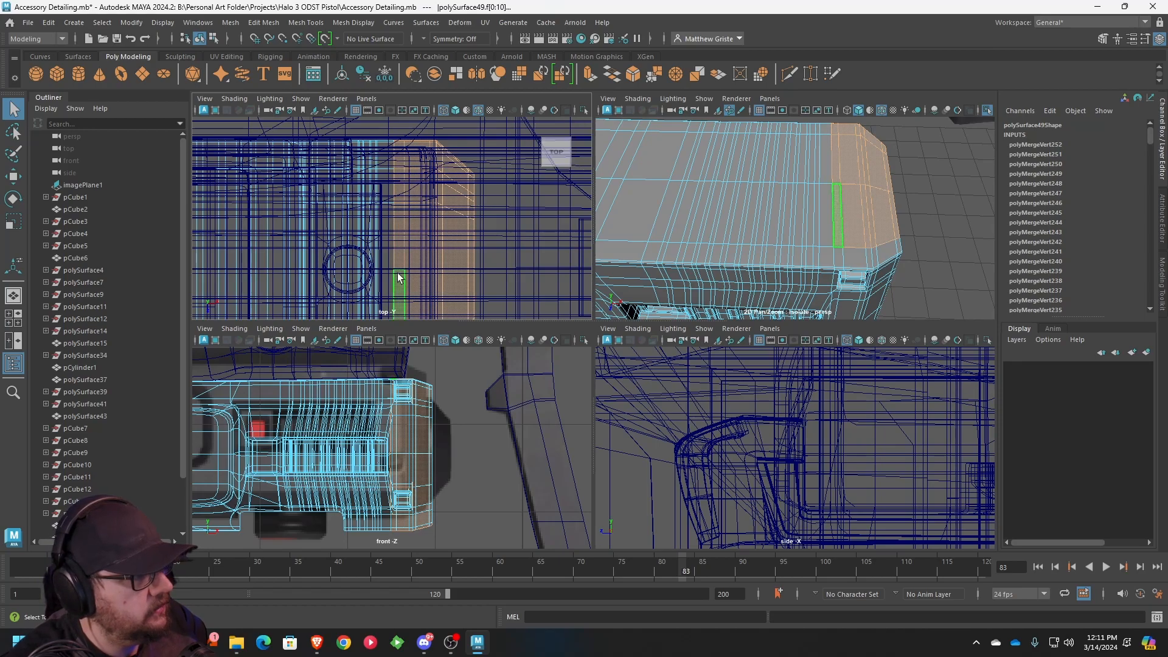
middle_click_drag(460, 237, 454, 166, "alt")
scroll(455, 167, "down", 5)
scroll(451, 258, "up", 4)
left_click_drag(384, 224, 383, 225, "ctrl")
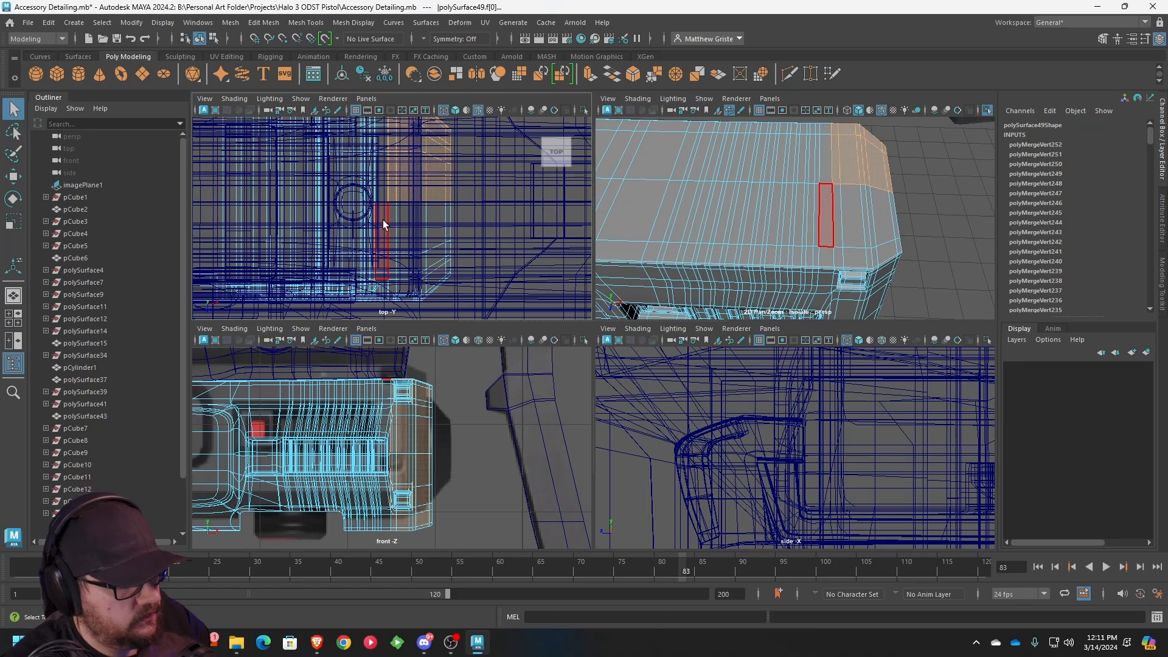
key("Delete")
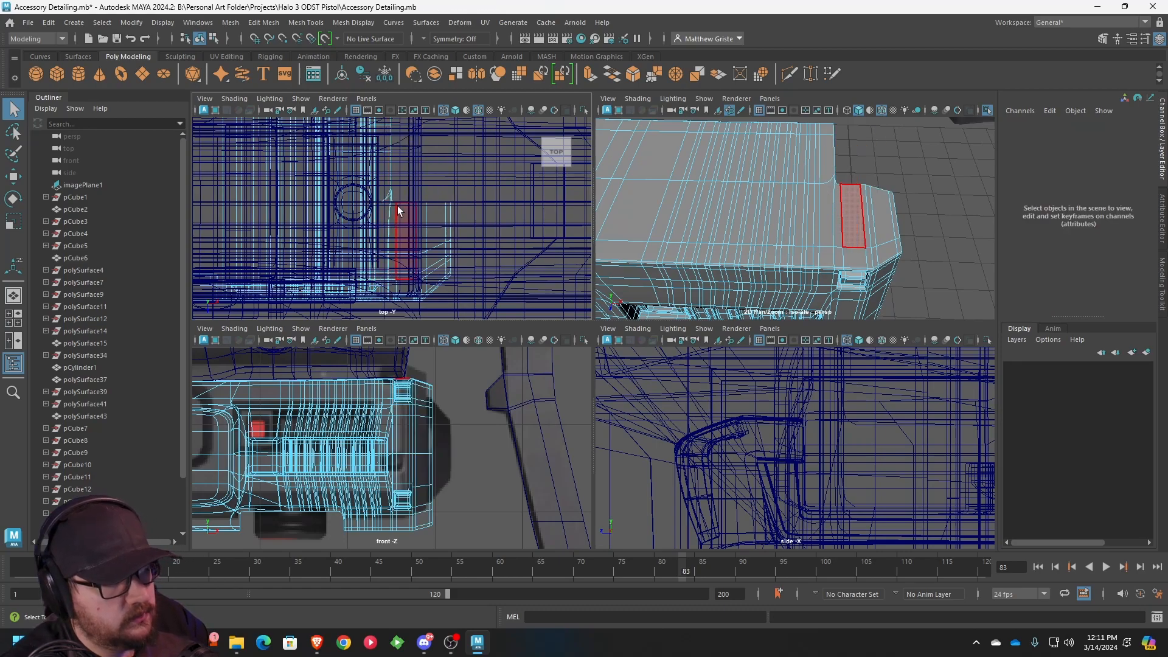
- Select all faces of the remaining half of the end section and mirror them along the negative Z axis
key("1")
left_click_drag(478, 177, 392, 319)
scroll(439, 218, "up", 5)
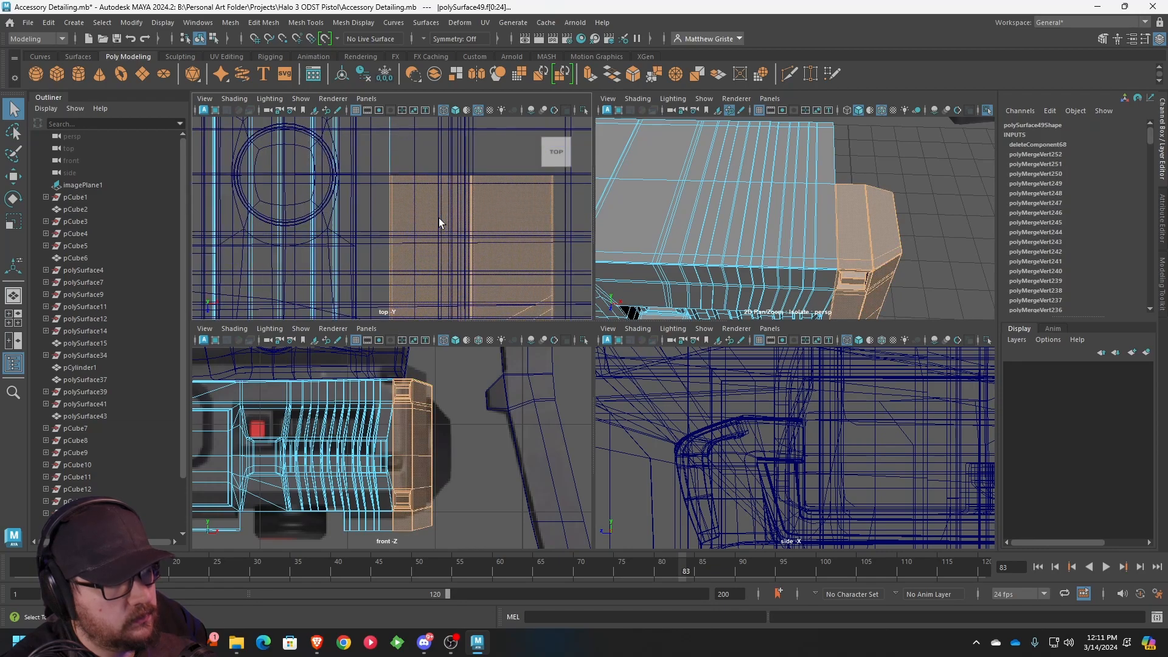
key("space")
left_click_drag(731, 249, 555, 235, "alt")
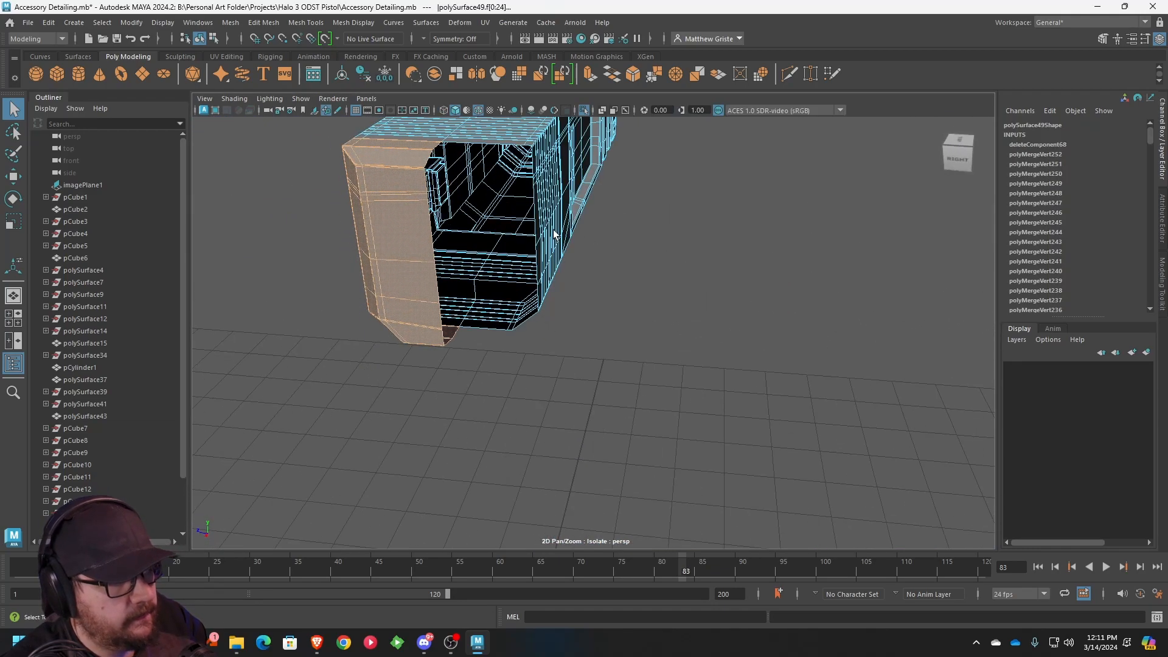
left_click(306, 24)
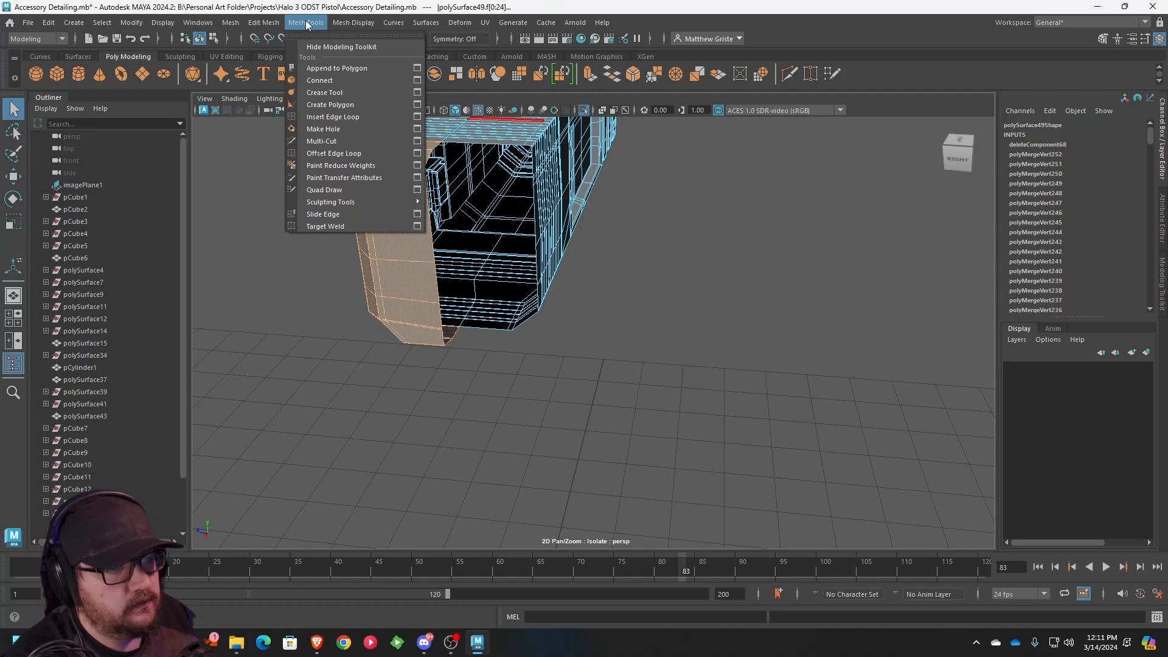
mouse_move(267, 23)
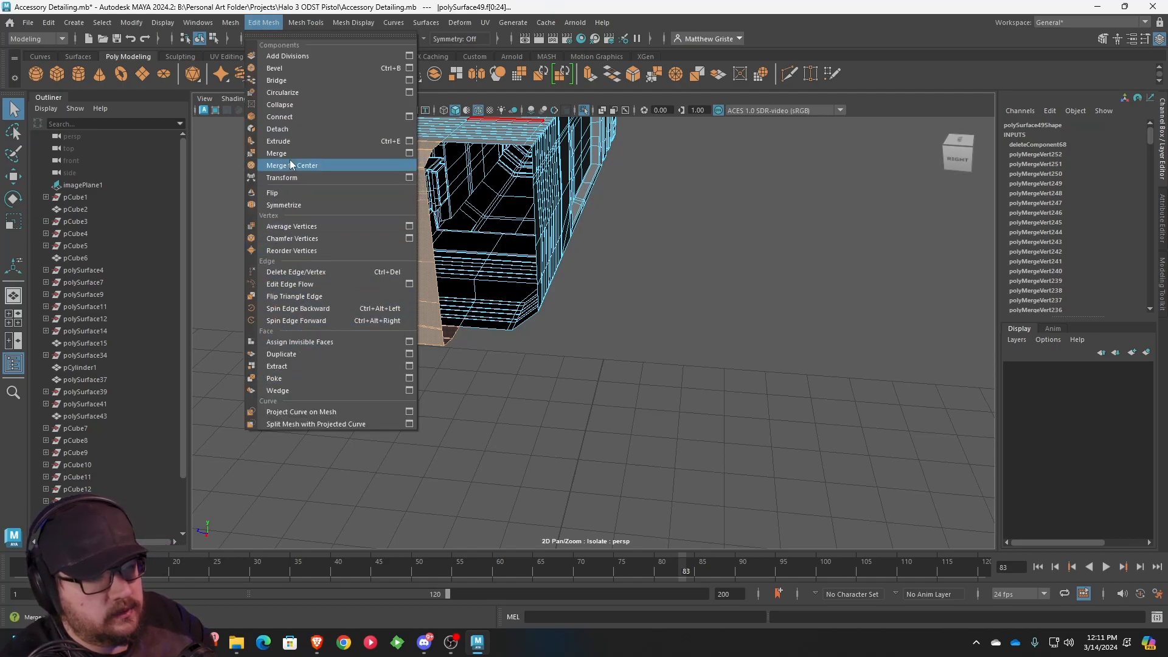
left_click(231, 23)
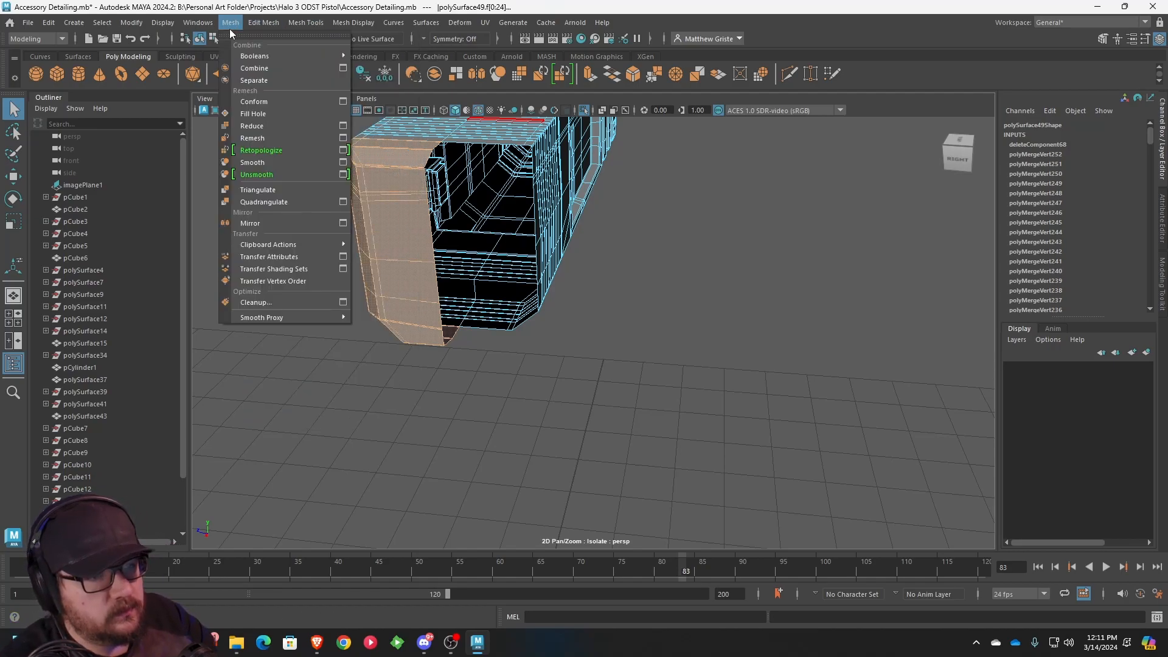
left_click(327, 223)
- Smooth-preview the mirrored housing and merge the split seam vertices on the inside of its top face
left_click_drag(475, 225, 688, 240, "alt")
scroll(611, 242, "up", 2)
key("3")
middle_click_drag(687, 240, 681, 238, "alt")
left_click_drag(681, 239, 620, 347, "alt")
middle_click_drag(621, 347, 555, 354, "alt")
scroll(670, 384, "up", 3)
middle_click_drag(779, 323, 675, 298, "alt")
right_click_drag(615, 276, 581, 268)
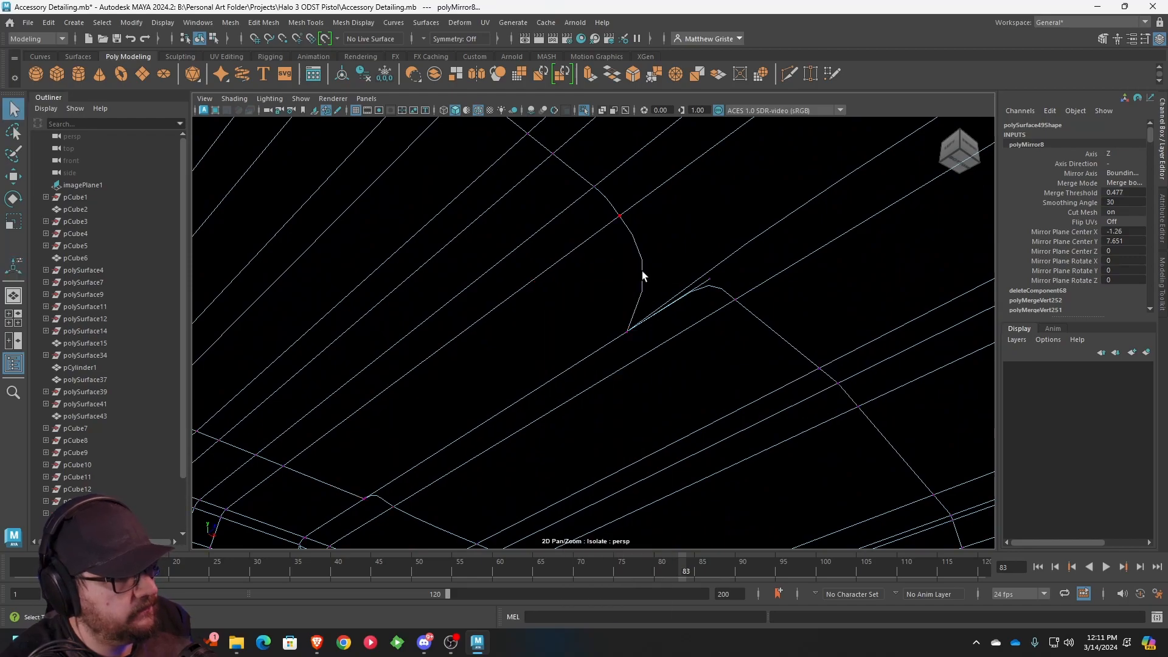
left_click_drag(625, 272, 638, 267, "alt")
left_click(659, 276)
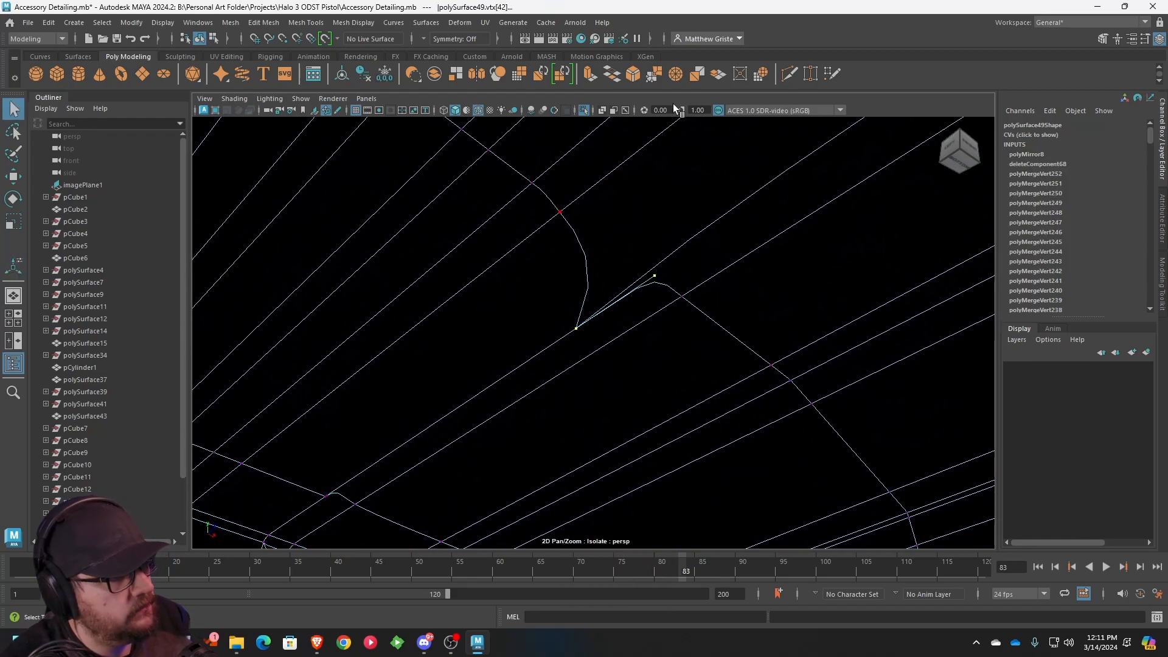
left_click(654, 79)
left_click_drag(633, 252, 657, 226, "alt")
left_click(653, 74)
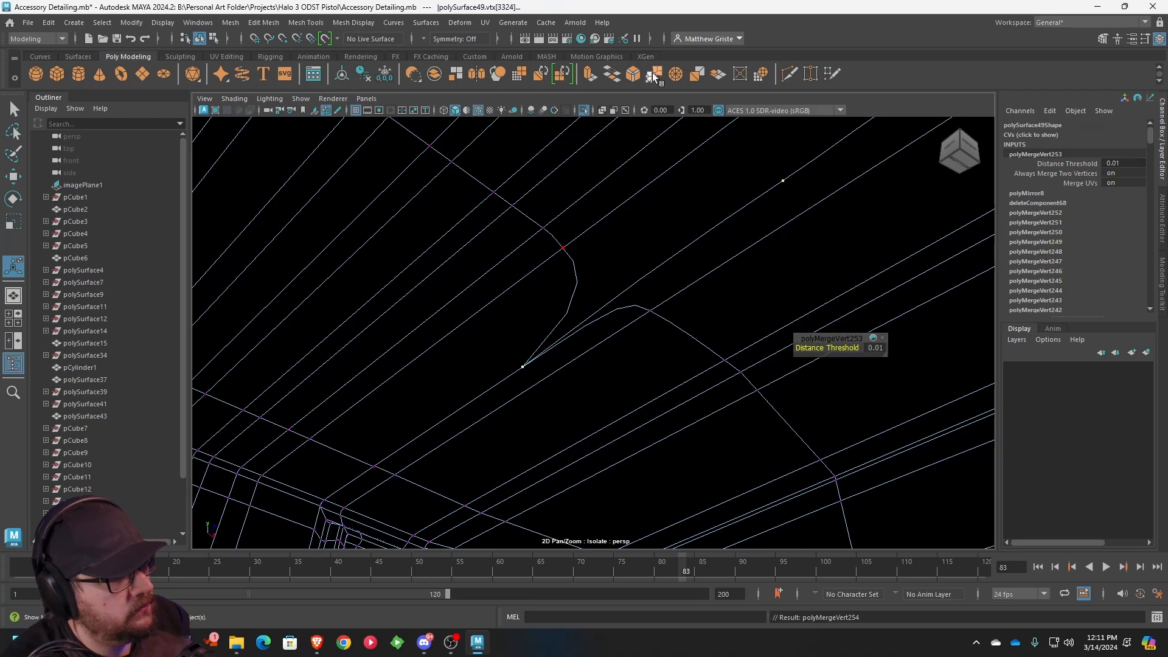
- Merge each pair of overlapping seam vertices down the inner side wall of the mirrored half
left_click_drag(526, 308, 571, 290, "alt")
middle_click_drag(571, 290, 648, 196, "alt")
scroll(648, 195, "down", 3)
scroll(516, 420, "up", 3)
middle_click_drag(516, 420, 621, 315, "alt")
left_click_drag(620, 315, 637, 233, "alt")
middle_click_drag(637, 234, 560, 276, "alt")
left_click_drag(593, 342, 591, 469)
key("g")
key("g")
left_click_drag(600, 404, 598, 497)
key("g")
key("g")
- Merge the overlapping seam vertices beside the mirrored half's lower corner recess
left_click_drag(568, 329, 585, 411)
key("g")
left_click_drag(556, 298, 538, 184)
key("g")
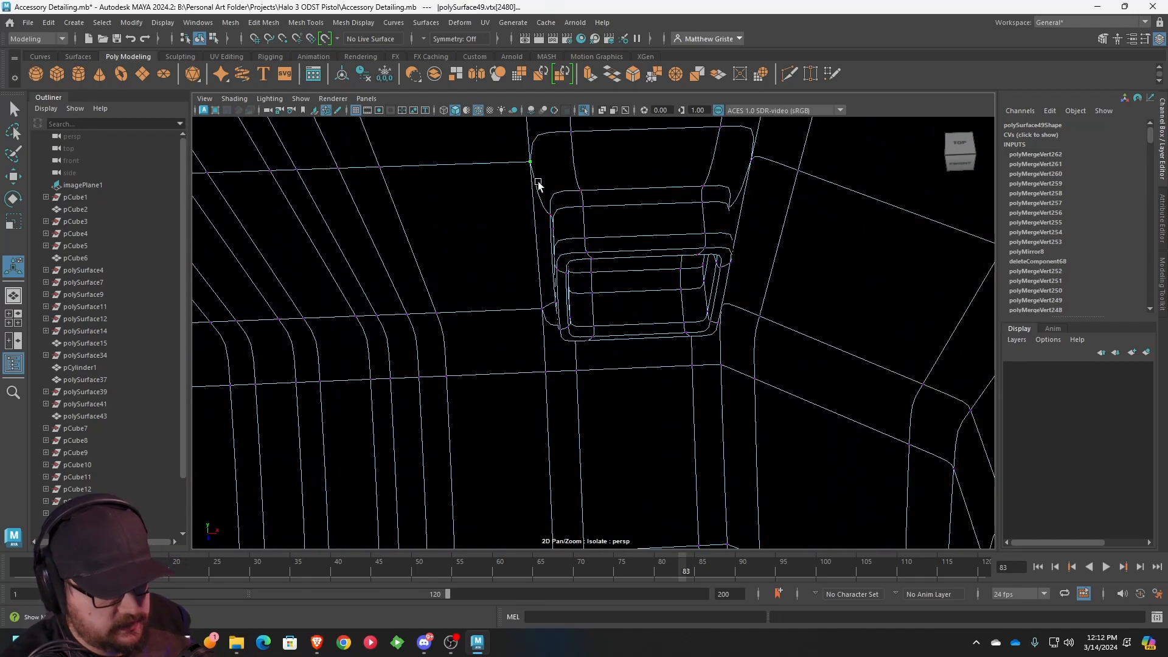
left_click_drag(529, 289, 553, 389)
key("g")
key("g")
- Merge the remaining overlapping vertex pairs where the mirrored seam crosses the inside of the underside
middle_click_drag(561, 429, 511, 248, "alt")
left_click_drag(522, 277, 534, 315)
key("g")
left_click_drag(521, 391, 680, 429)
key("g")
middle_click_drag(680, 429, 626, 244, "alt")
left_click_drag(626, 243, 520, 363, "alt")
left_click_drag(492, 332, 595, 357)
key("g")
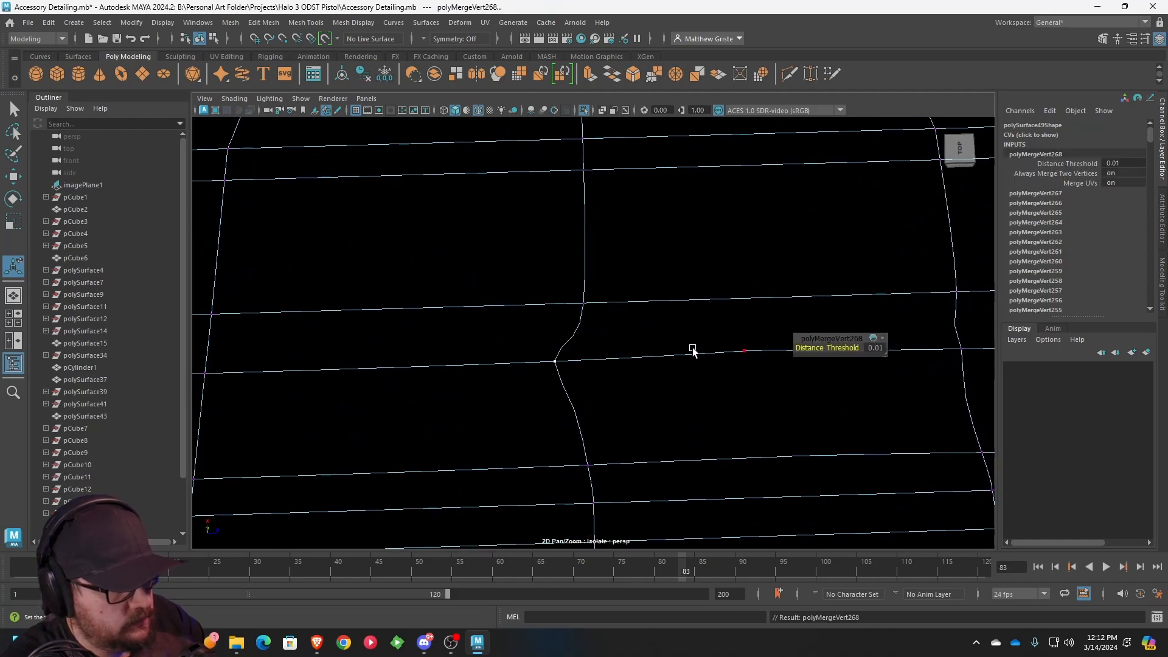
middle_click_drag(689, 351, 620, 333, "alt")
key("g")
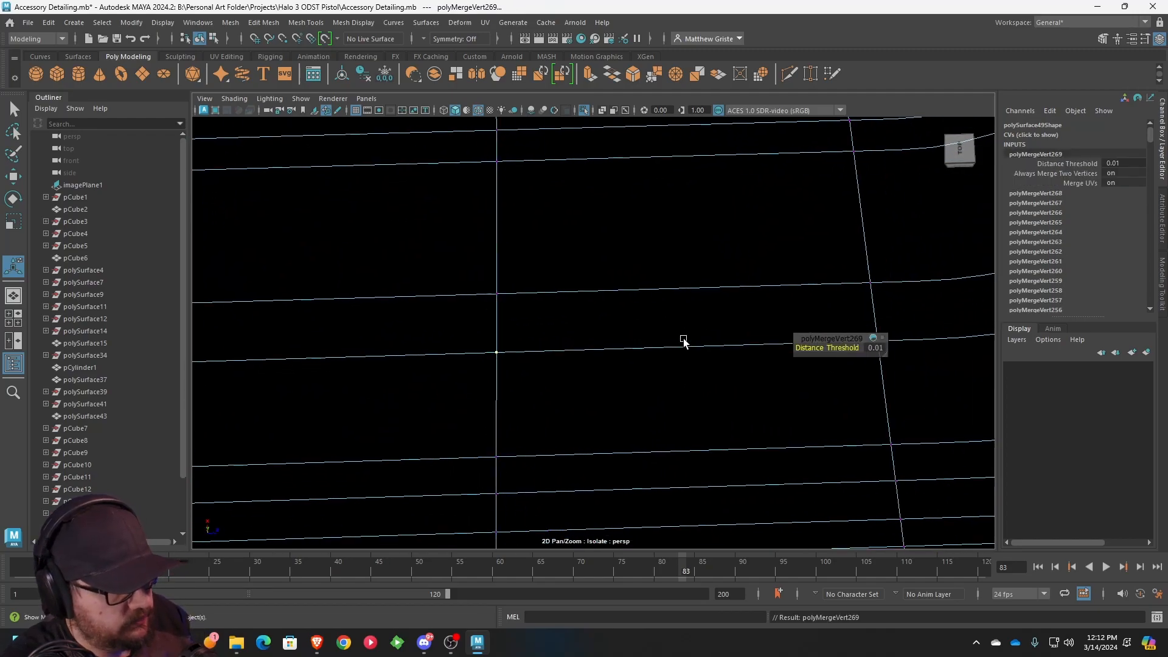
- Inspect the welded end section from inside and outside the housing
scroll(652, 335, "down", 5)
right_click_drag(674, 280, 699, 270)
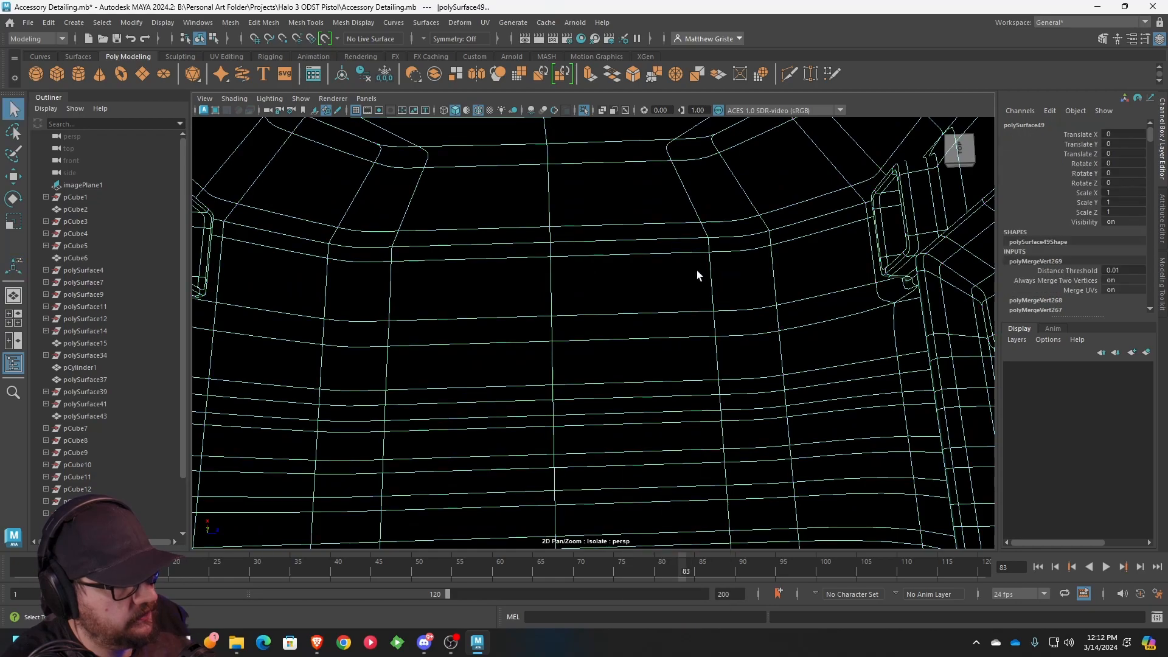
left_click_drag(699, 270, 652, 206, "alt")
scroll(615, 189, "down", 2)
right_click_drag(604, 183, 604, 194)
left_click(606, 187)
key("w")
left_click_drag(696, 198, 662, 255)
scroll(713, 203, "down", 5)
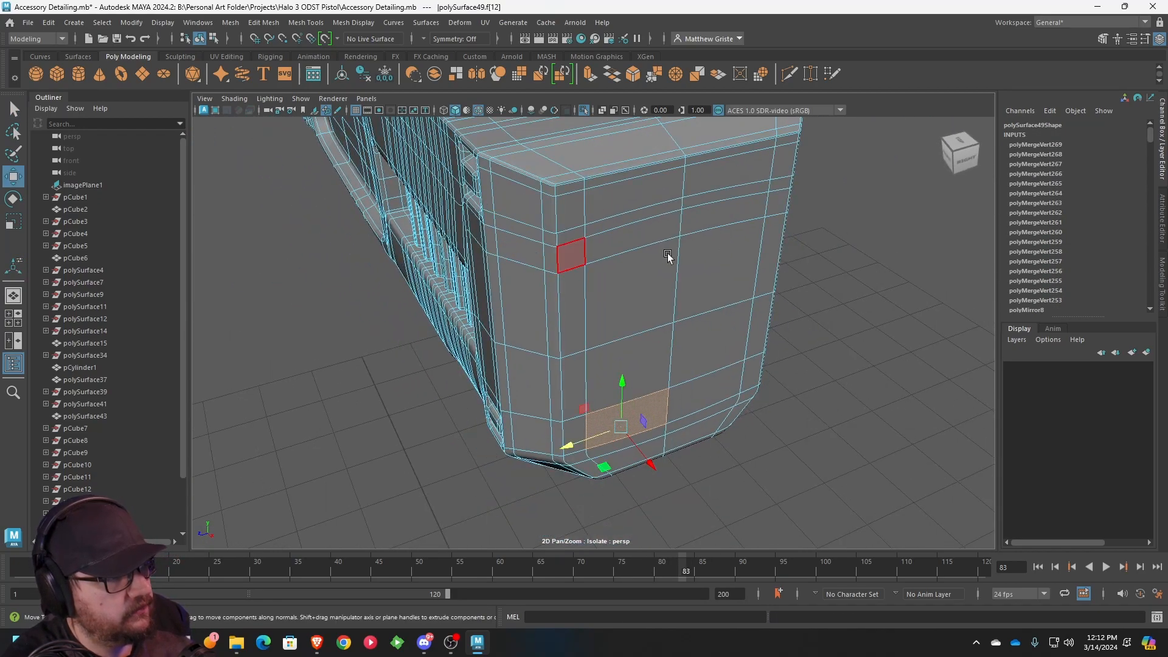
right_click_drag(673, 253, 743, 237)
- Compare the whole housing with the pistol reference image from several angles
left_click_drag(743, 238, 596, 226, "alt")
left_click(438, 248)
scroll(433, 250, "down", 3)
left_click_drag(426, 251, 600, 248, "alt")
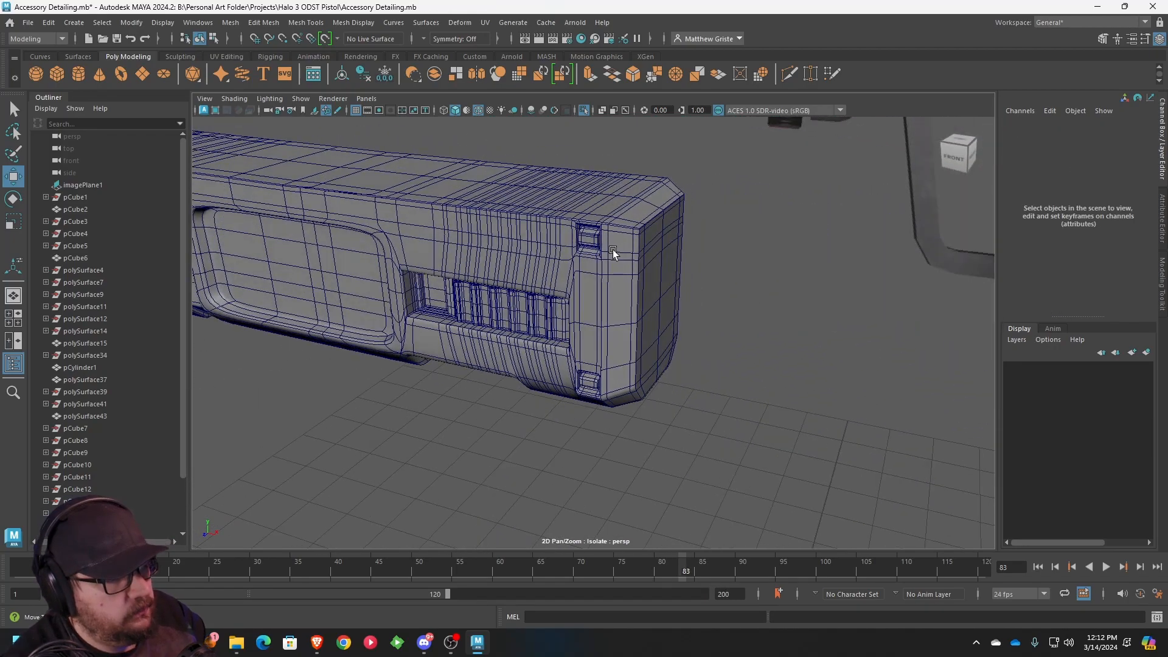
left_click(600, 254)
left_click(713, 301)
left_click_drag(578, 303, 649, 279, "alt")
scroll(648, 281, "down", 4)
middle_click_drag(599, 298, 714, 306, "alt")
left_click(266, 408)
left_click_drag(268, 406, 294, 383, "alt")
left_click_drag(425, 354, 459, 341, "alt")
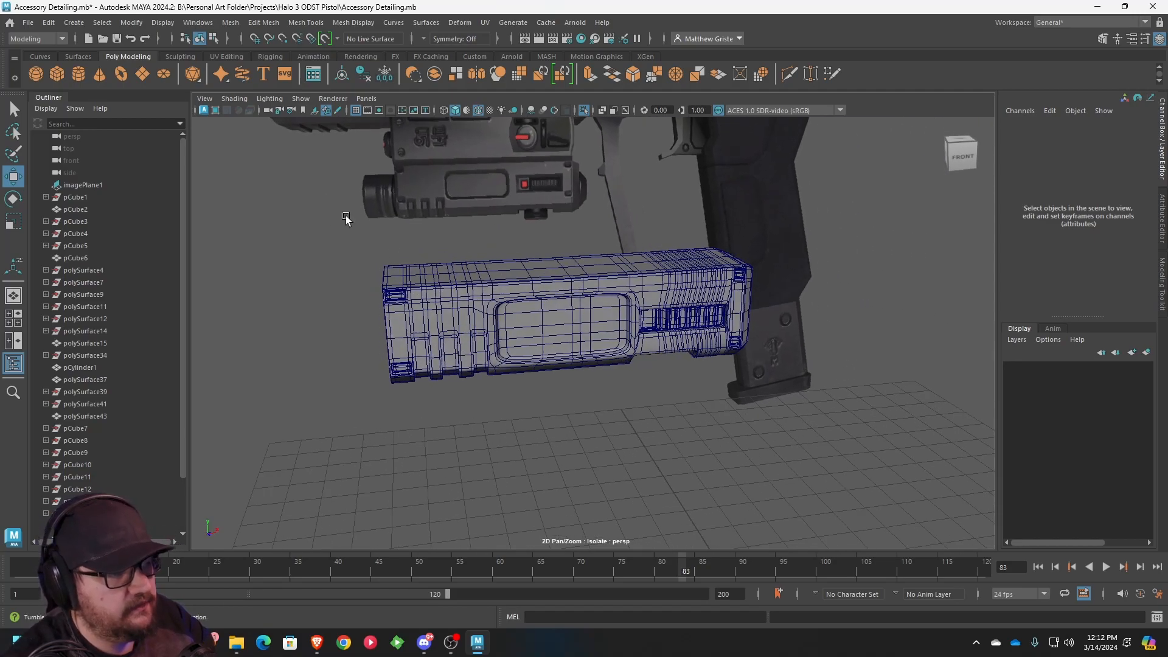
left_click_drag(347, 217, 505, 205, "alt")
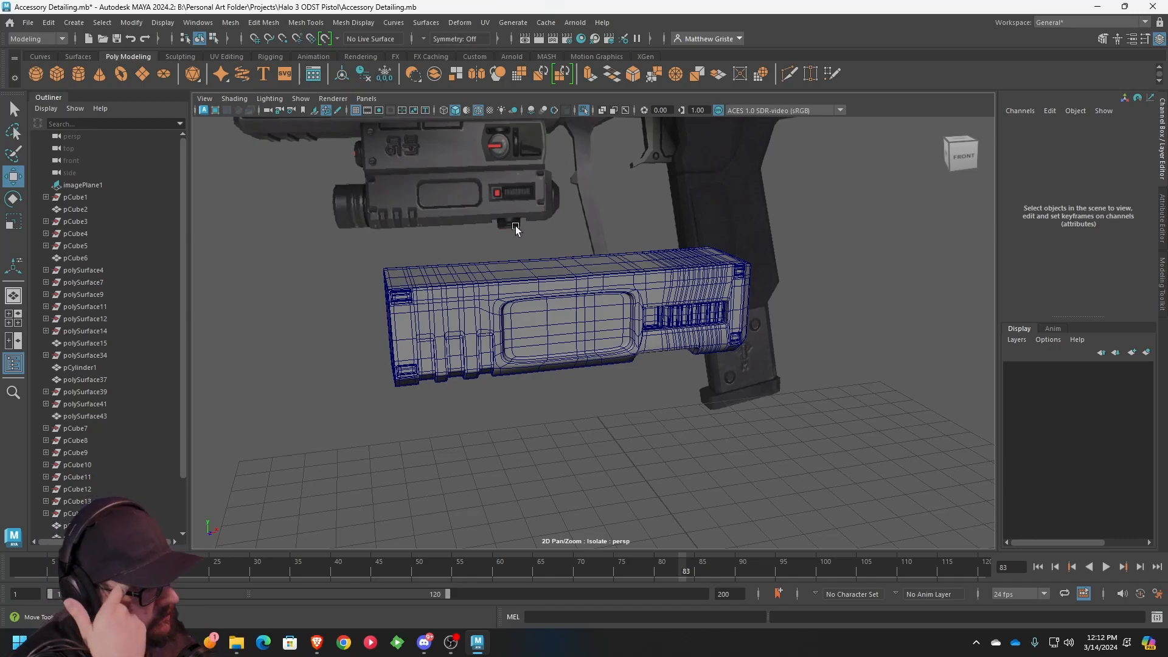
- Select the faces of the housing's flat end cap below its top strip and Circularize them
scroll(515, 228, "up", 2)
left_click_drag(392, 253, 558, 252, "alt")
middle_click_drag(558, 251, 480, 245, "alt")
scroll(480, 246, "up", 2)
left_click(479, 246)
key("1")
middle_click_drag(446, 282, 426, 285, "alt")
right_click_drag(426, 286, 419, 309)
left_click(407, 342)
left_click(413, 310, "shift")
left_click(418, 265, "shift")
left_click(427, 216, "shift")
left_click(467, 210, "shift")
left_click(487, 302, "shift")
left_click(486, 289, "shift")
left_click(479, 348, "shift")
left_click(263, 22)
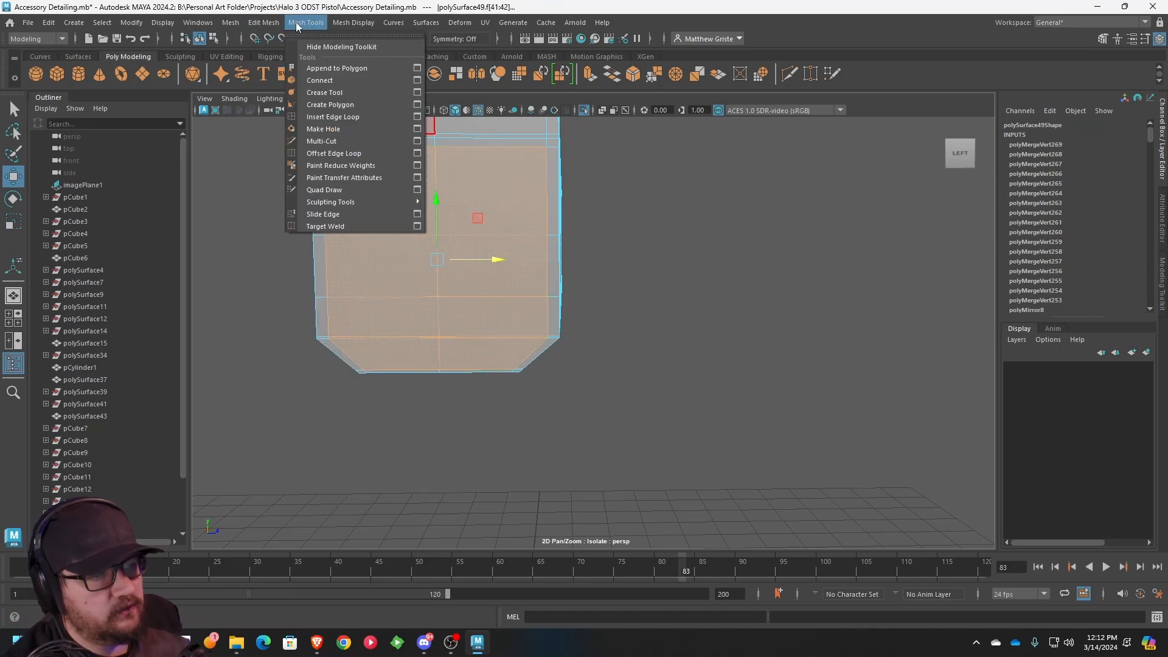
mouse_move(264, 23)
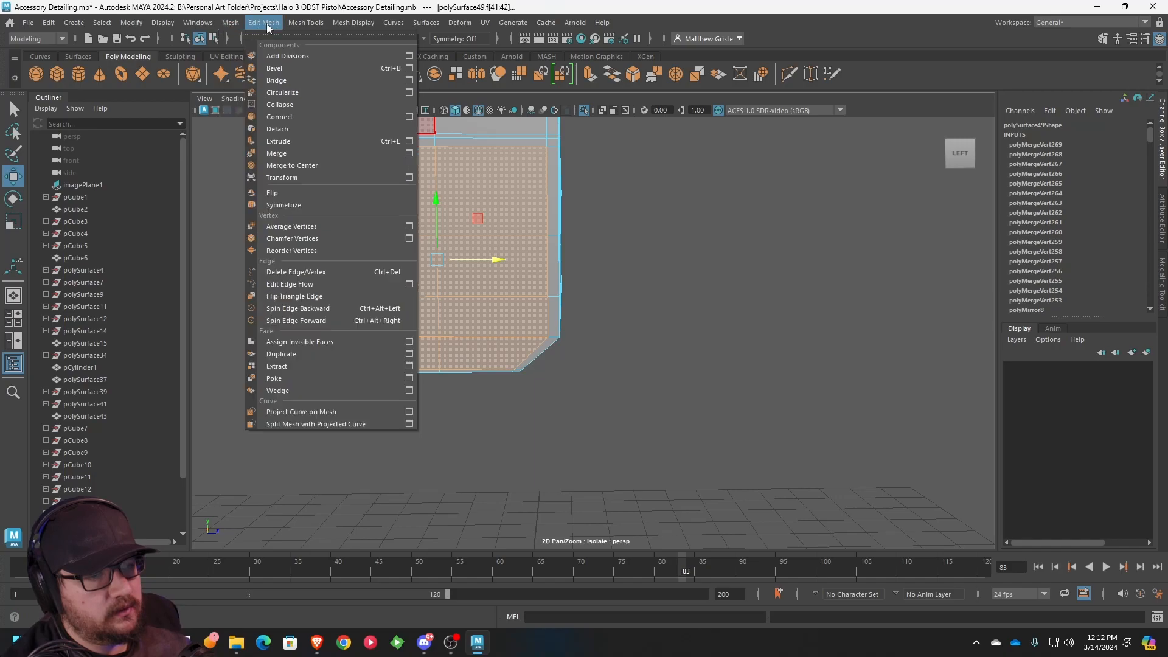
left_click(282, 92)
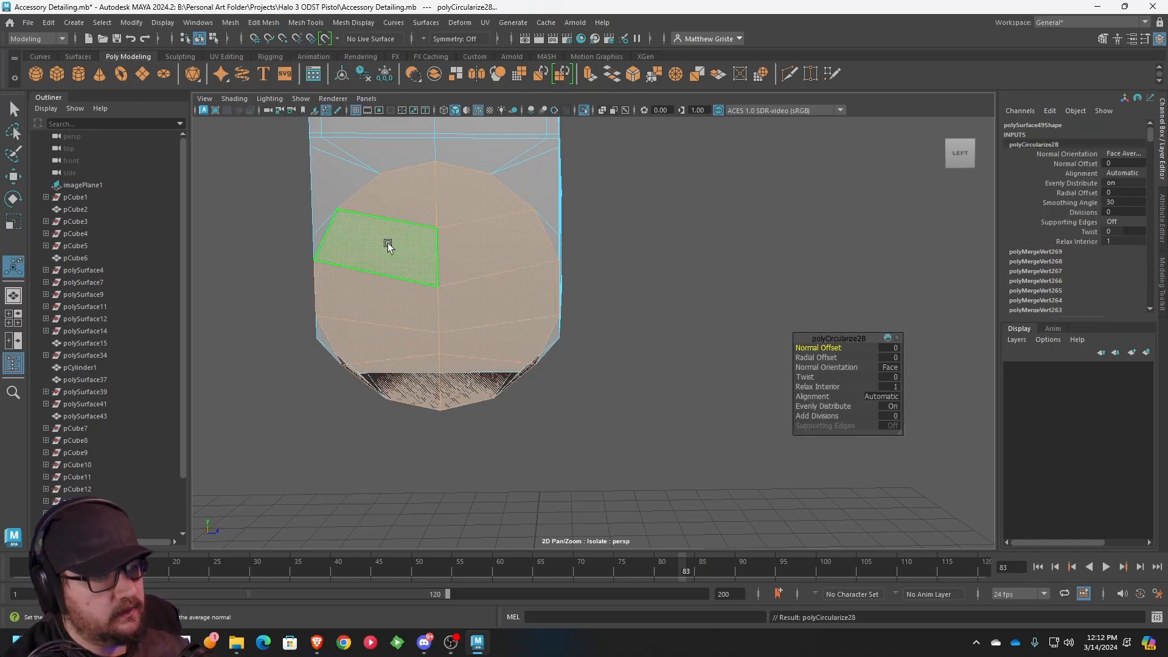
- Scale the circular face group down to fit inside the end cap and adjust its position
key("r")
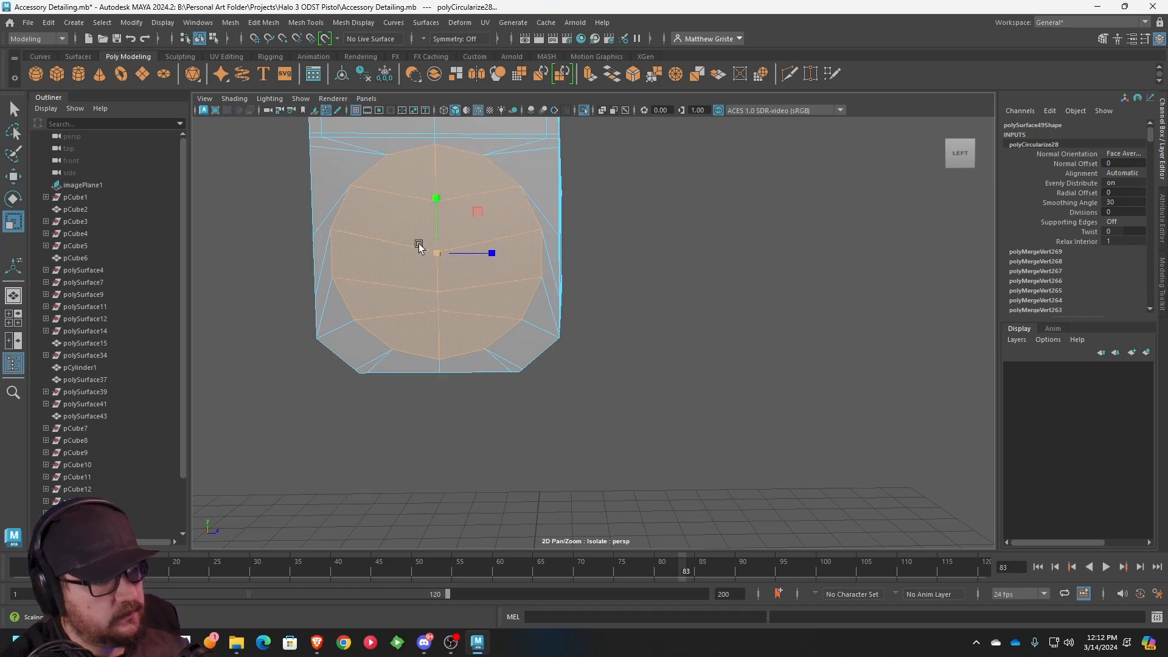
key("w")
left_click_drag(433, 196, 476, 252)
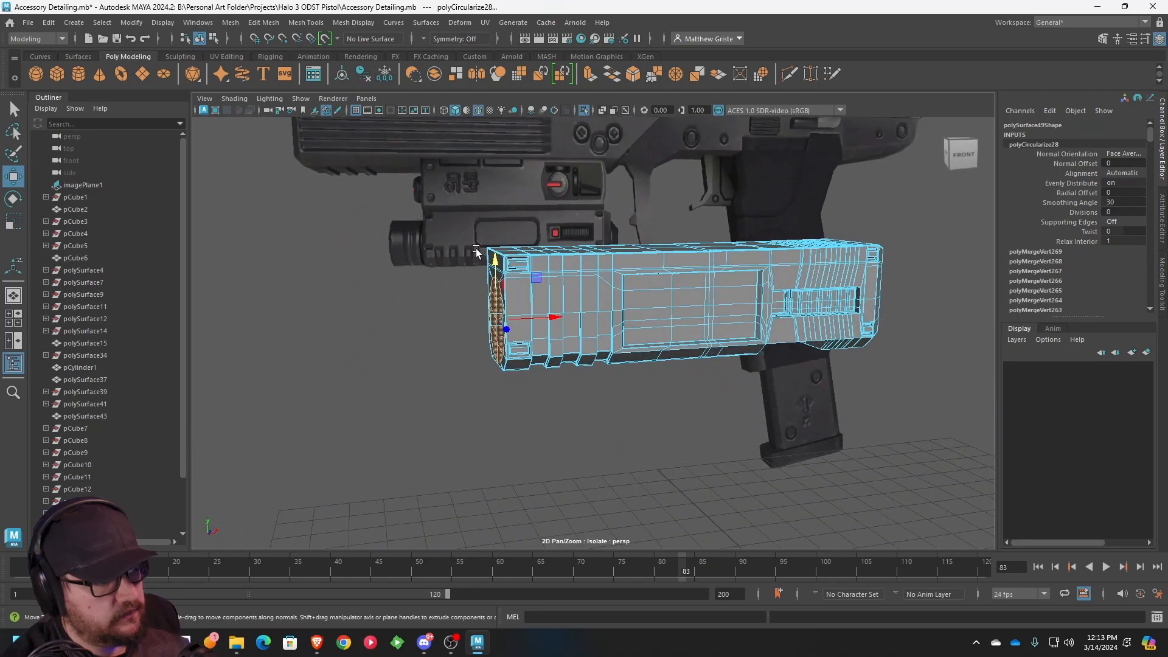
- Extrude the circular faces outward from the end cap into a short cylinder
scroll(477, 253, "up", 3)
left_click(593, 74)
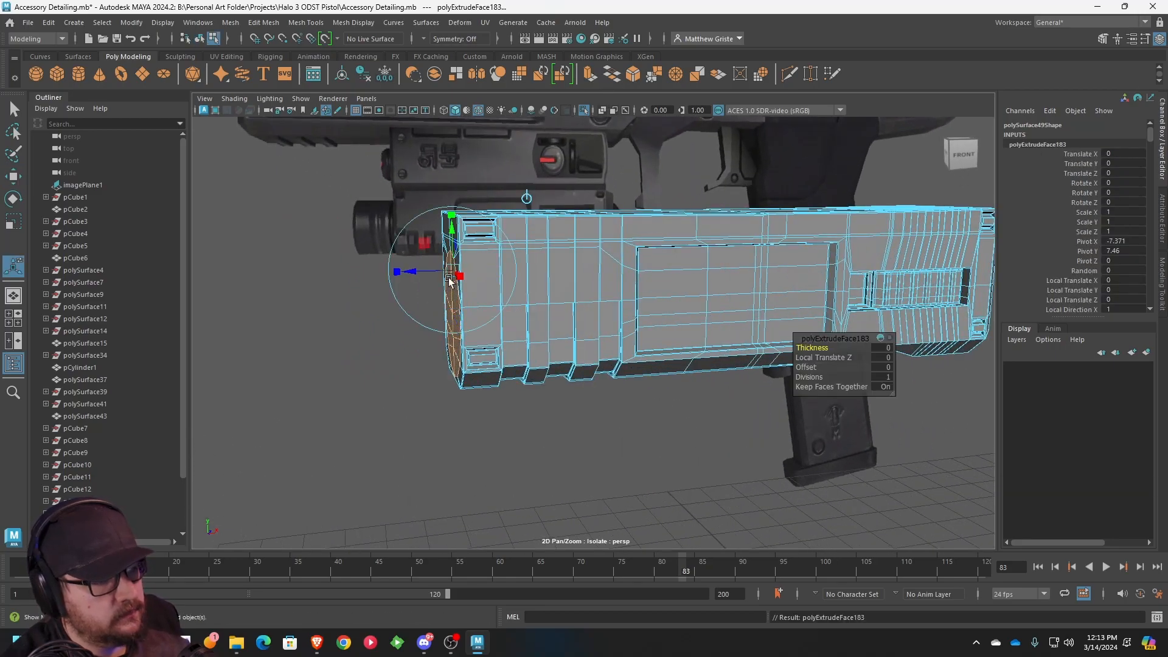
left_click_drag(412, 268, 489, 250)
- Extrude the cylinder's end face a further 0.067 and scale it down to form a chamfered edge
scroll(507, 271, "up", 2)
key("ctrl+e")
key("ctrl+e")
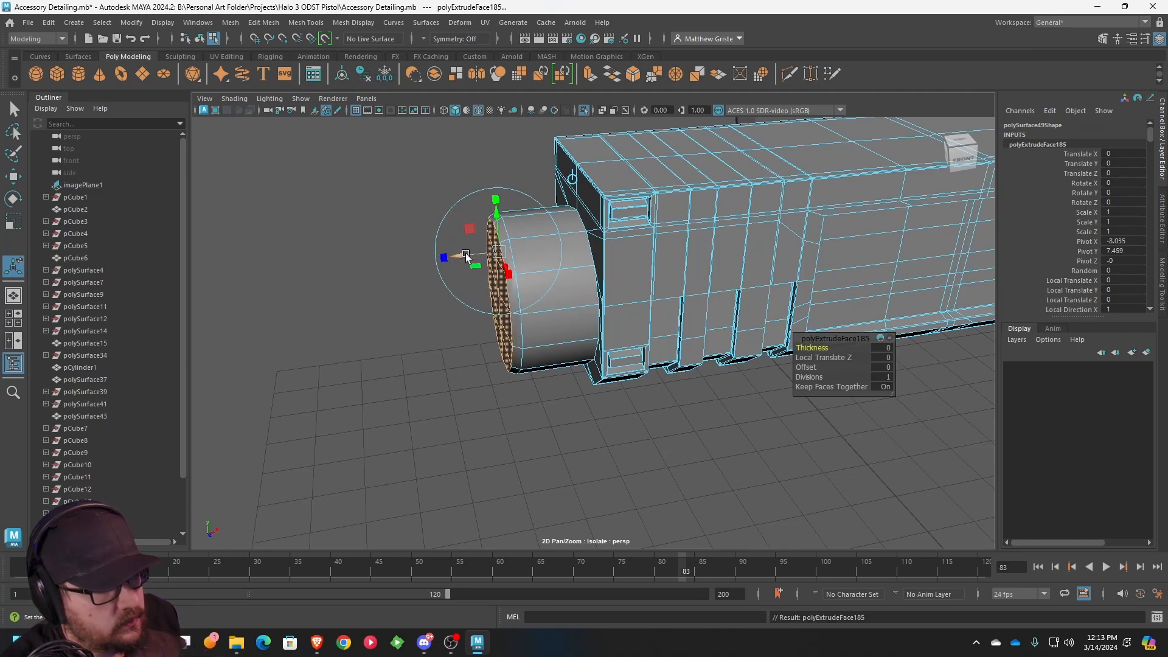
left_click_drag(509, 279, 609, 267, "alt")
key("ctrl+z")
key("r")
left_click_drag(575, 311, 634, 300)
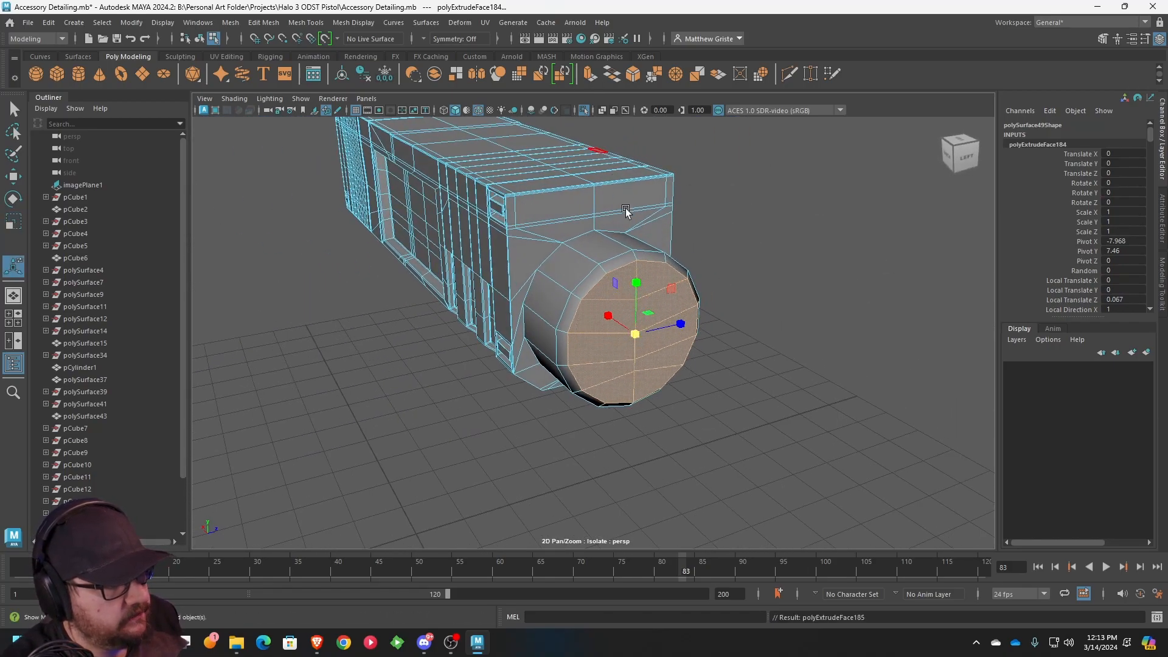
- Extrude the cylinder's end face in place and scale it inward to form a narrow flat rim
scroll(630, 211, "up", 2)
middle_click_drag(630, 211, 545, 217, "alt")
left_click(666, 180)
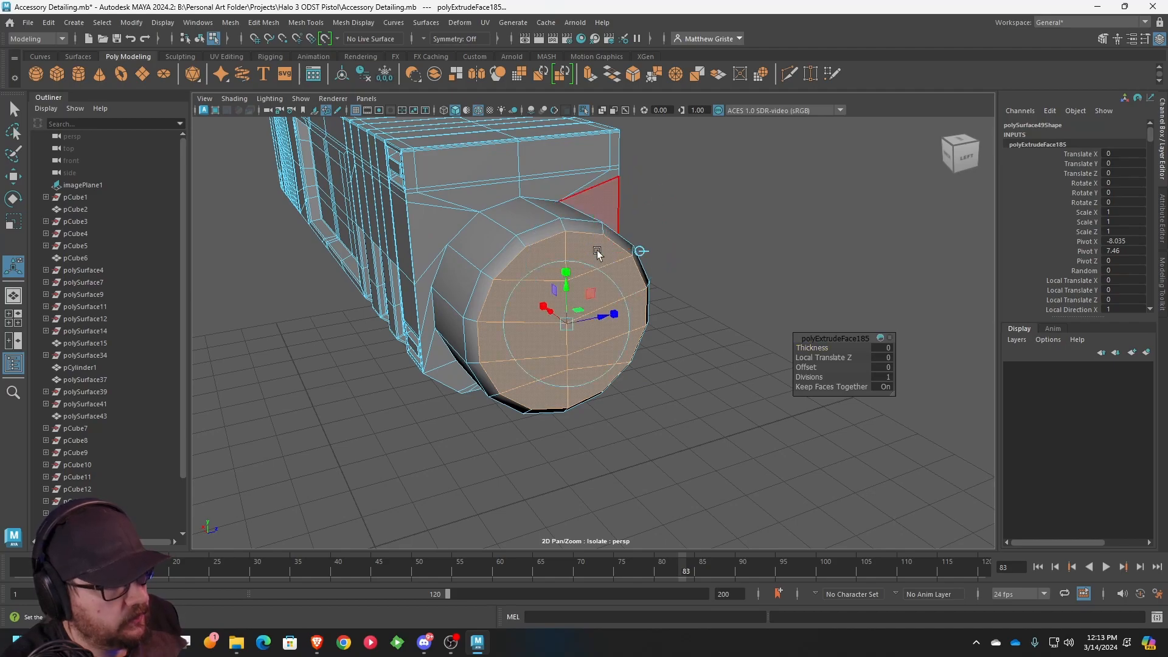
left_click_drag(566, 323, 564, 323)
key("ctrl+e")
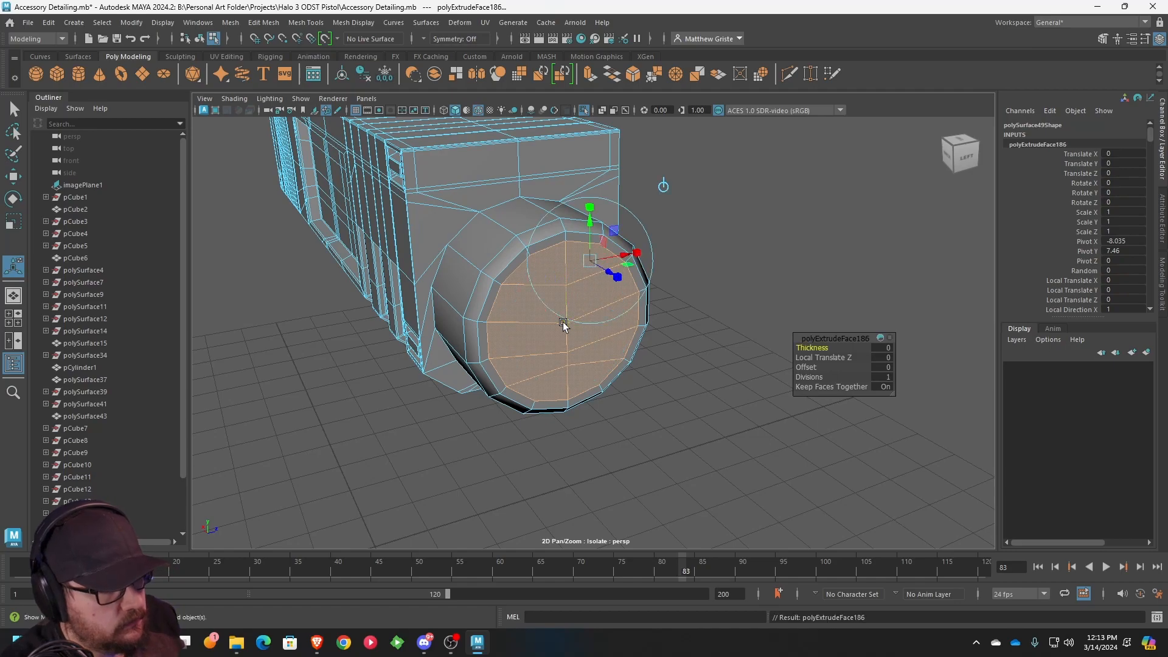
- Extrude the face inside the rim inward by 0.032 and scale it down slightly to taper the recess
left_click_drag(605, 268, 602, 268)
key("ctrl+e")
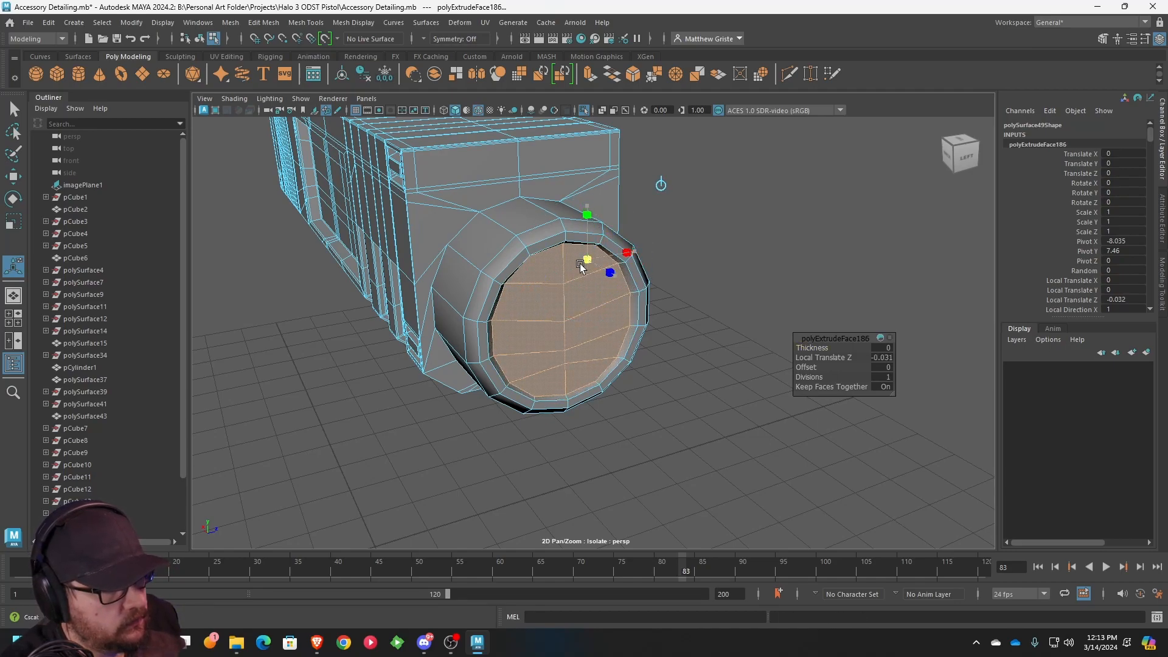
key("ctrl+z")
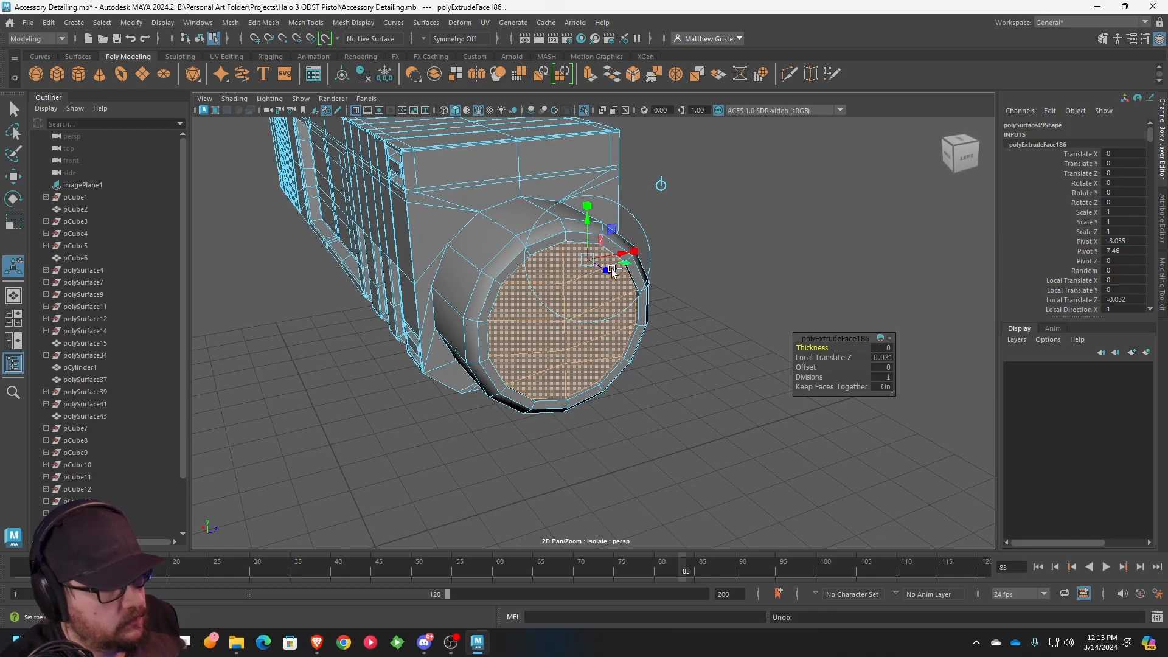
left_click(660, 185)
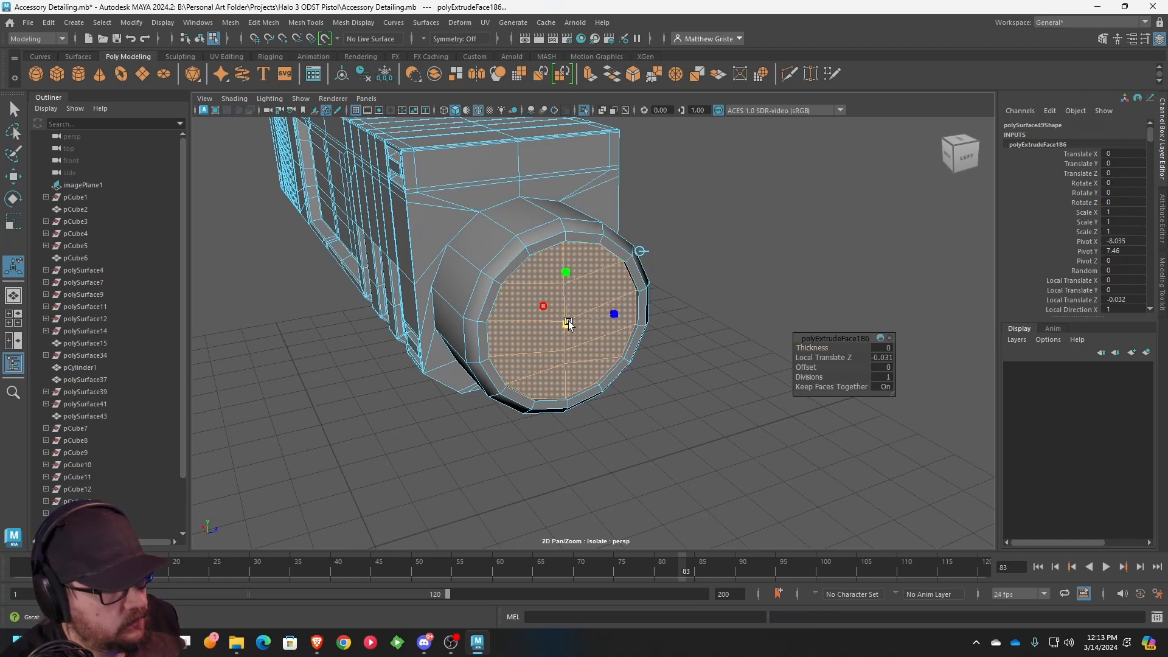
left_click_drag(568, 323, 566, 324)
- Extrude the recessed face a further 0.081 into the cylinder to deepen the opening
key("ctrl+e")
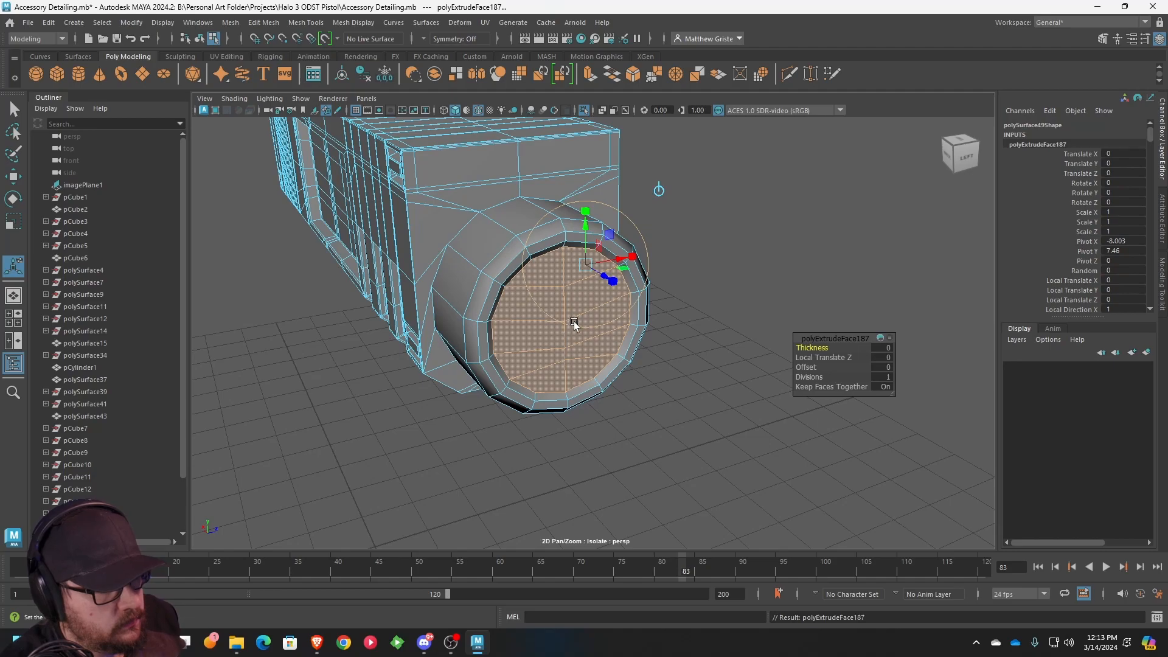
left_click_drag(602, 274, 595, 275)
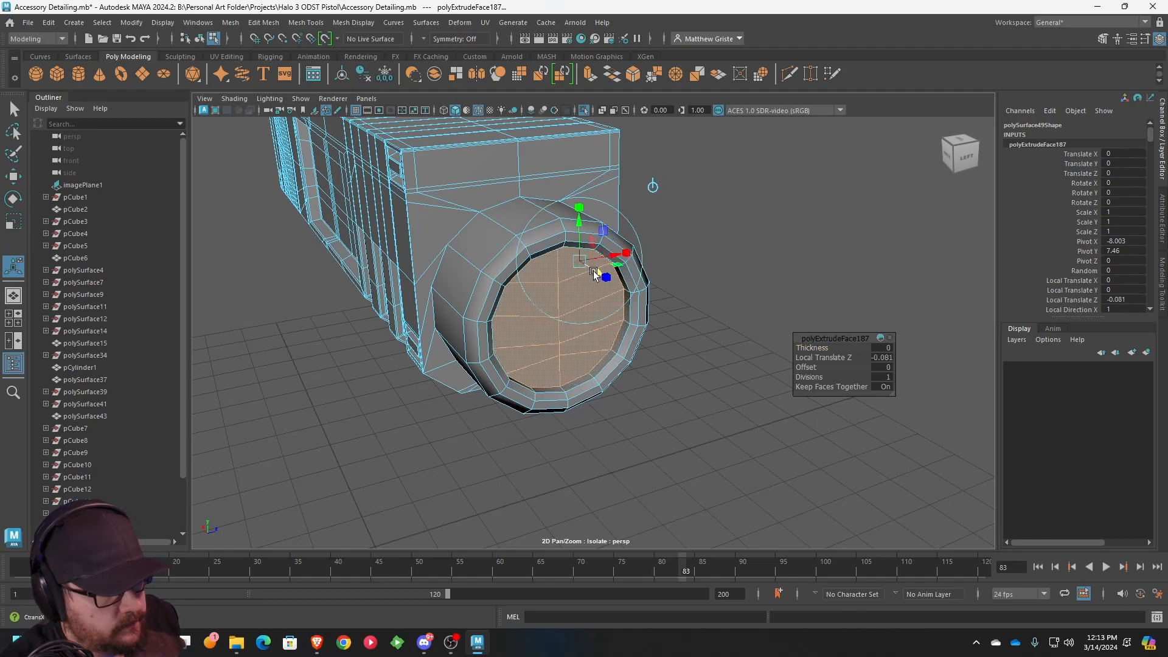
- Extrude the recessed disc back outward and inset its centre at scale 0.733 to form a domed lens
left_click(654, 188)
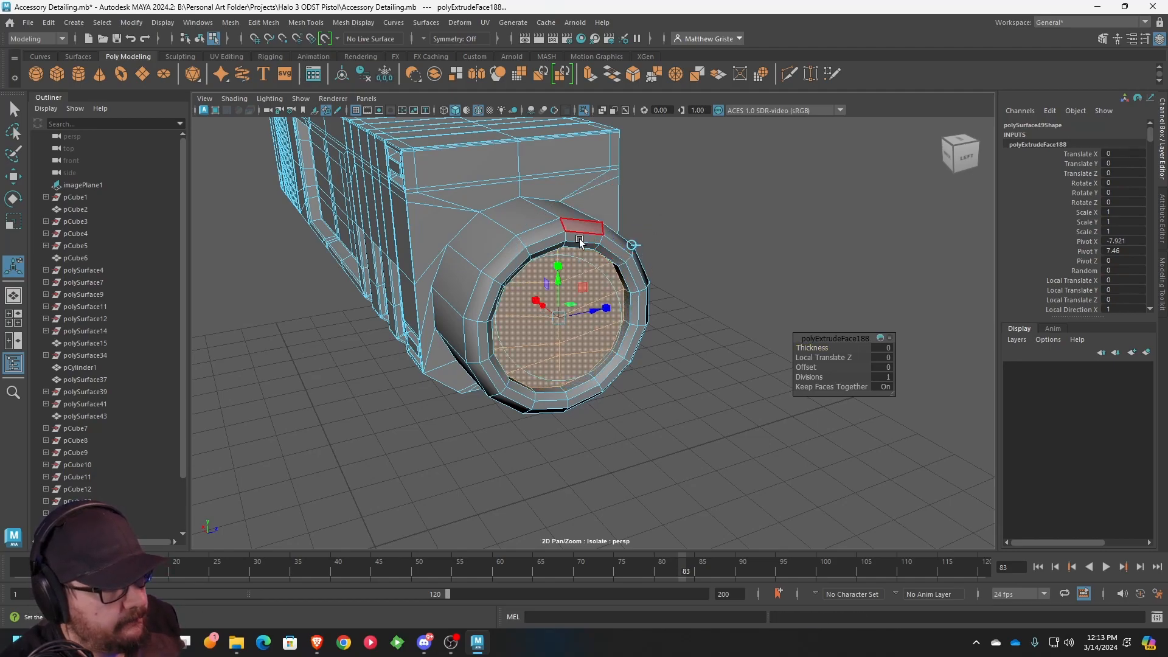
left_click_drag(561, 280, 590, 339)
key("ctrl+z")
key("ctrl+z")
key("ctrl+e")
left_click(690, 202)
left_click(600, 287)
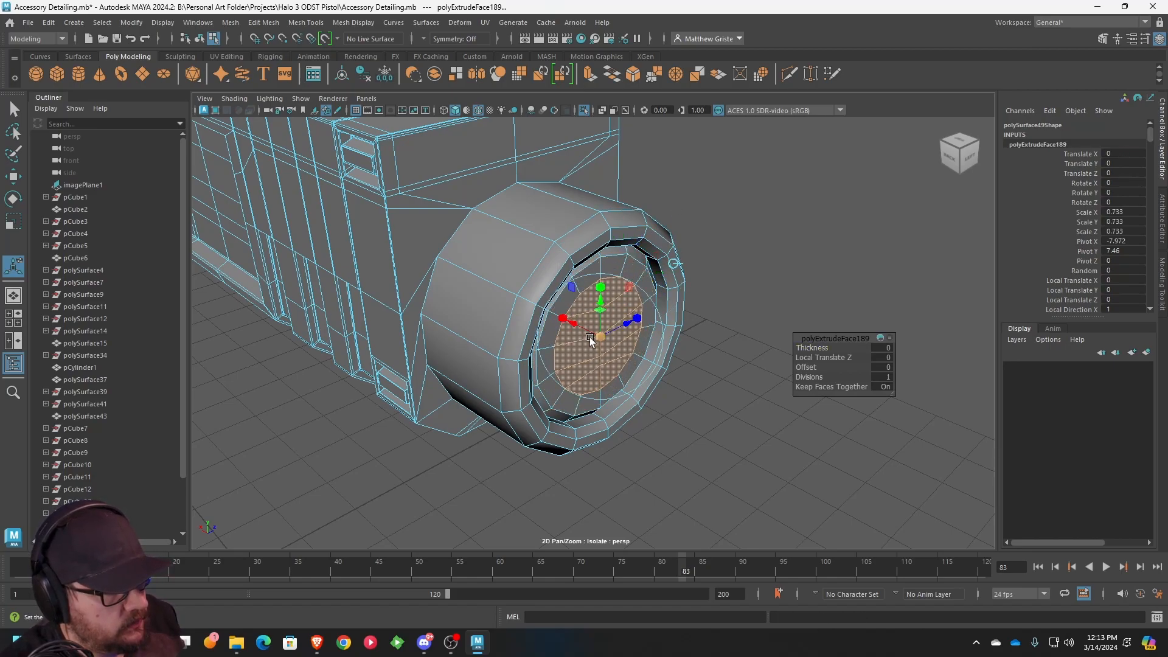
- Insert two edge loops around the cylinder close to where it meets the housing
right_click_drag(575, 319, 739, 252)
left_click_drag(739, 257, 599, 307, "alt")
scroll(568, 255, "up", 4)
left_click(306, 23)
left_click(328, 117)
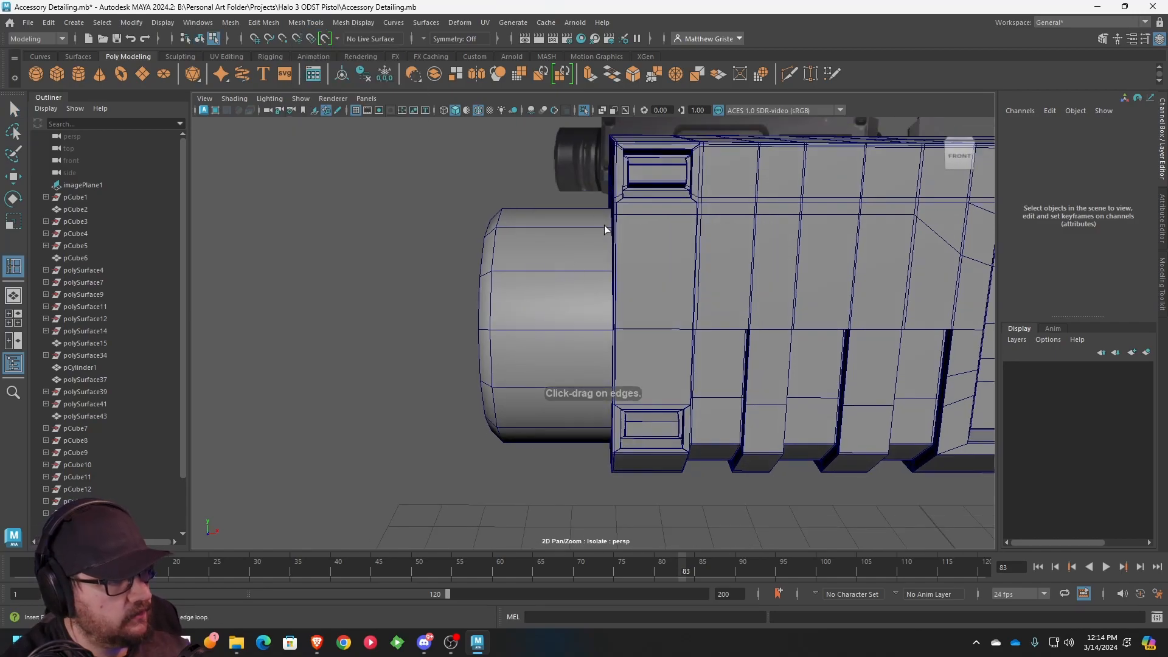
left_click_drag(596, 226, 607, 225)
- Extrude the narrow face ring between the new loops inward by 0.046 to cut a groove at the cylinder's base
key("q")
key("F11")
left_click(603, 220)
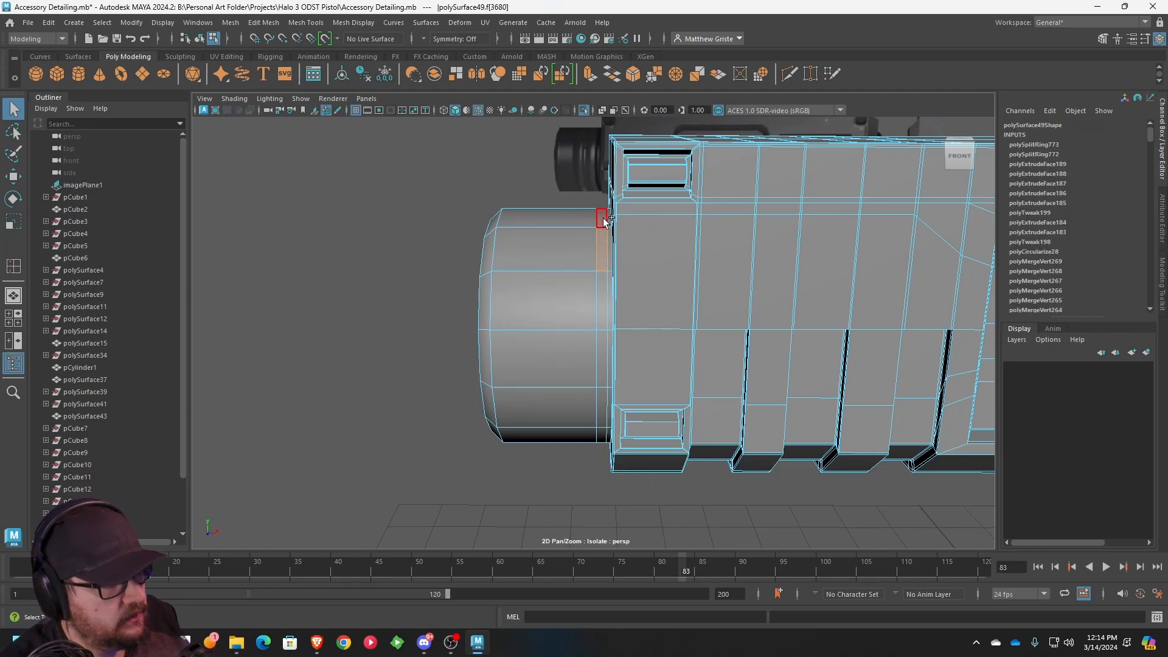
key("ctrl+e")
left_click_drag(590, 226, 605, 238, "alt")
left_click_drag(604, 238, 554, 286, "alt")
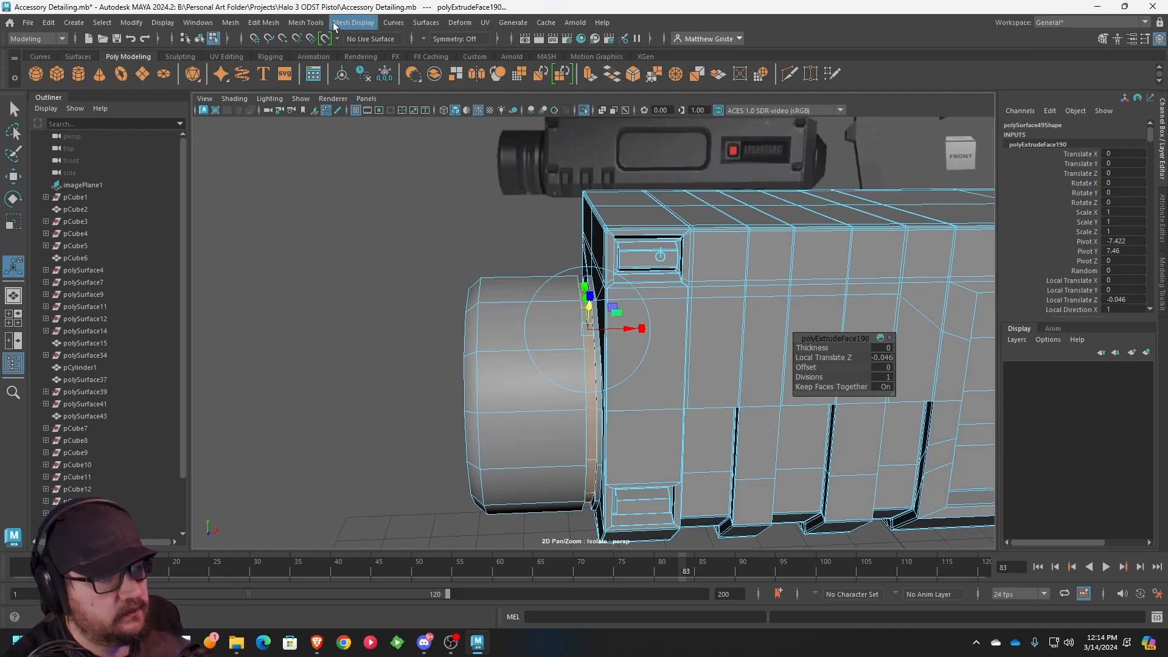
- Insert four edge loops around the cylinder in front of the base groove to divide it into narrow bands
left_click(305, 23)
left_click(338, 116)
left_click(556, 302)
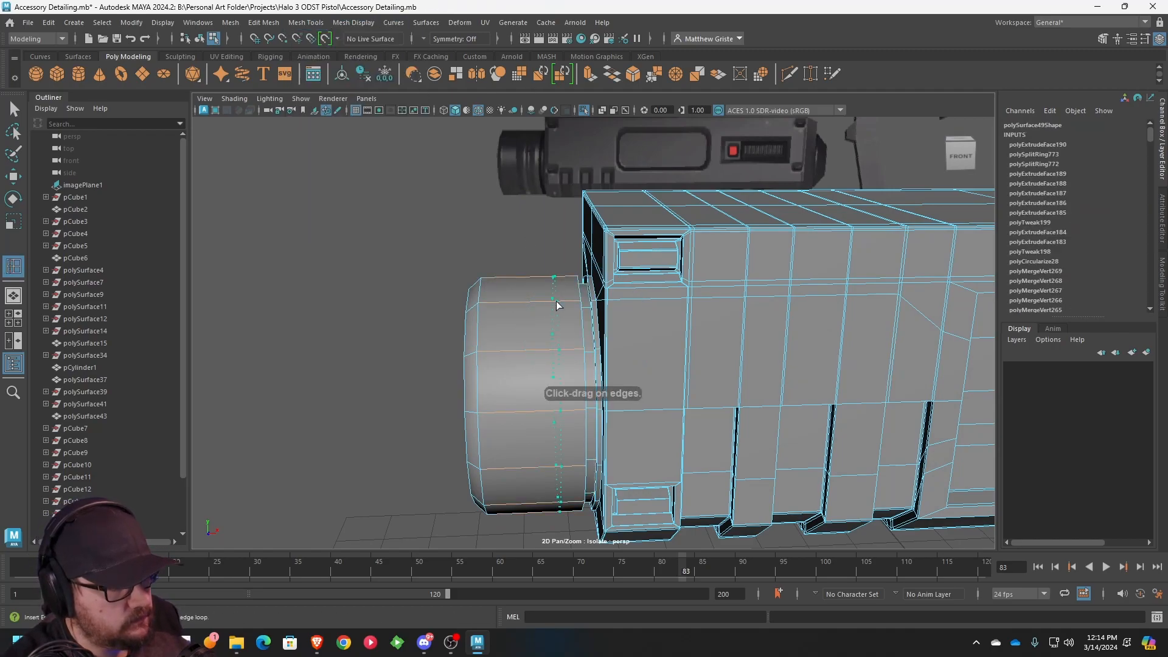
left_click(570, 297)
left_click(535, 303)
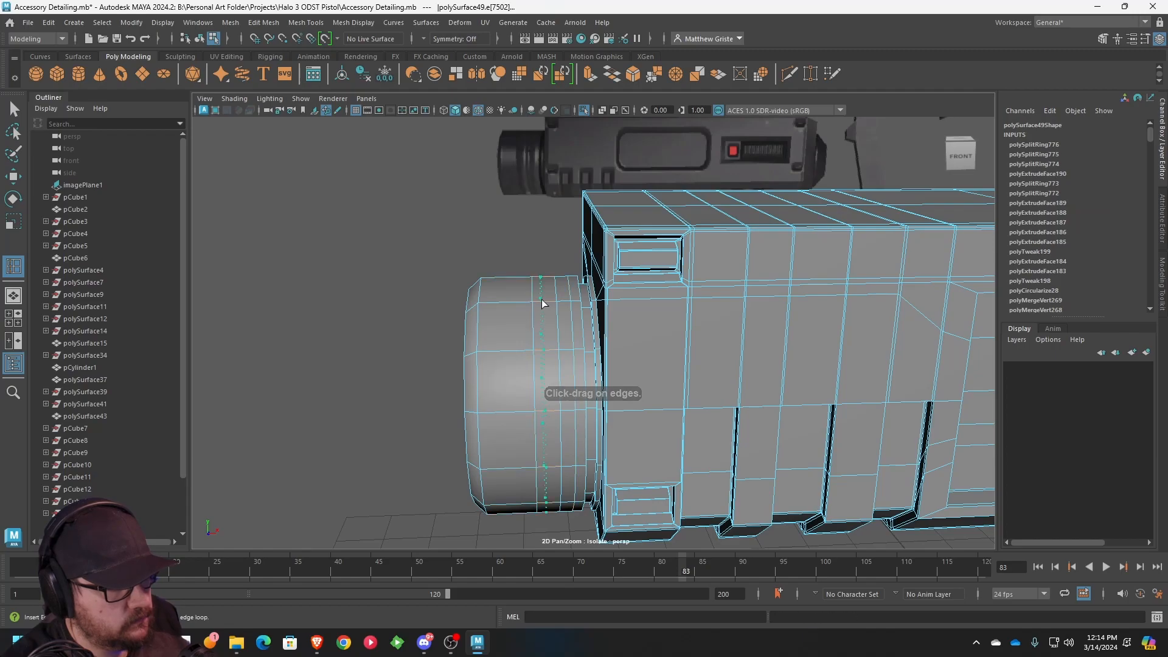
left_click(548, 305)
- Extrude two alternate face bands around the cylinder inward by 0.015 to form shallow grooves
scroll(549, 304, "up", 2)
right_click_drag(548, 280, 547, 315)
left_click(523, 302)
double_click(527, 290)
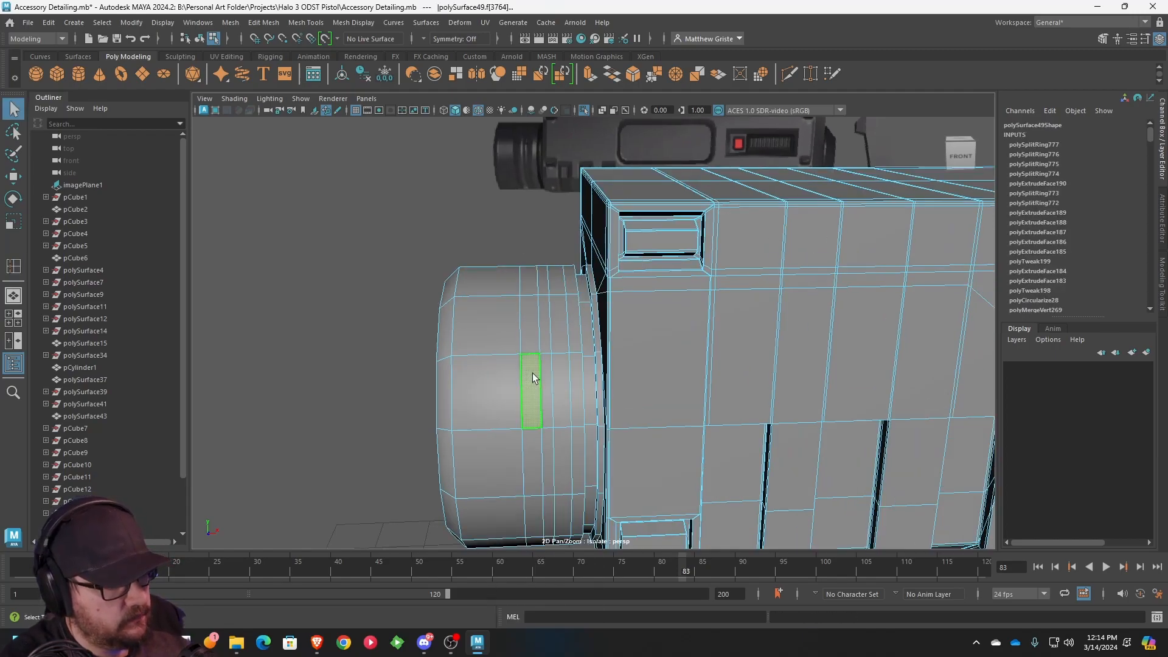
double_click(559, 285, "shift")
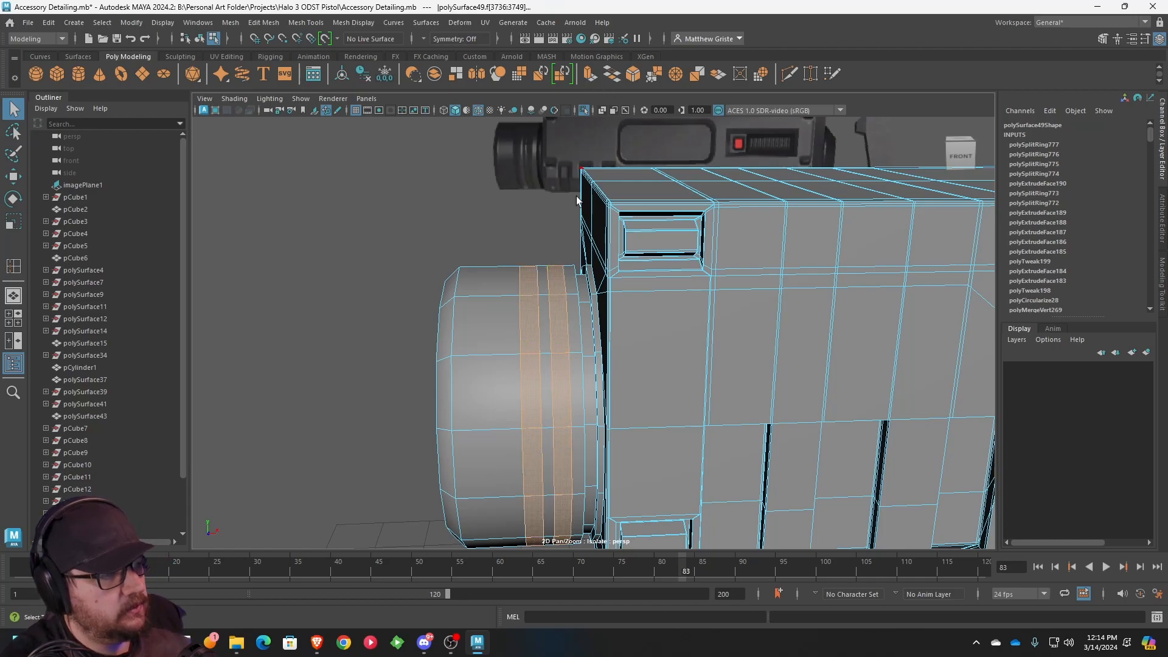
key("ctrl+e")
left_click_drag(557, 298, 600, 327)
key("ctrl+z")
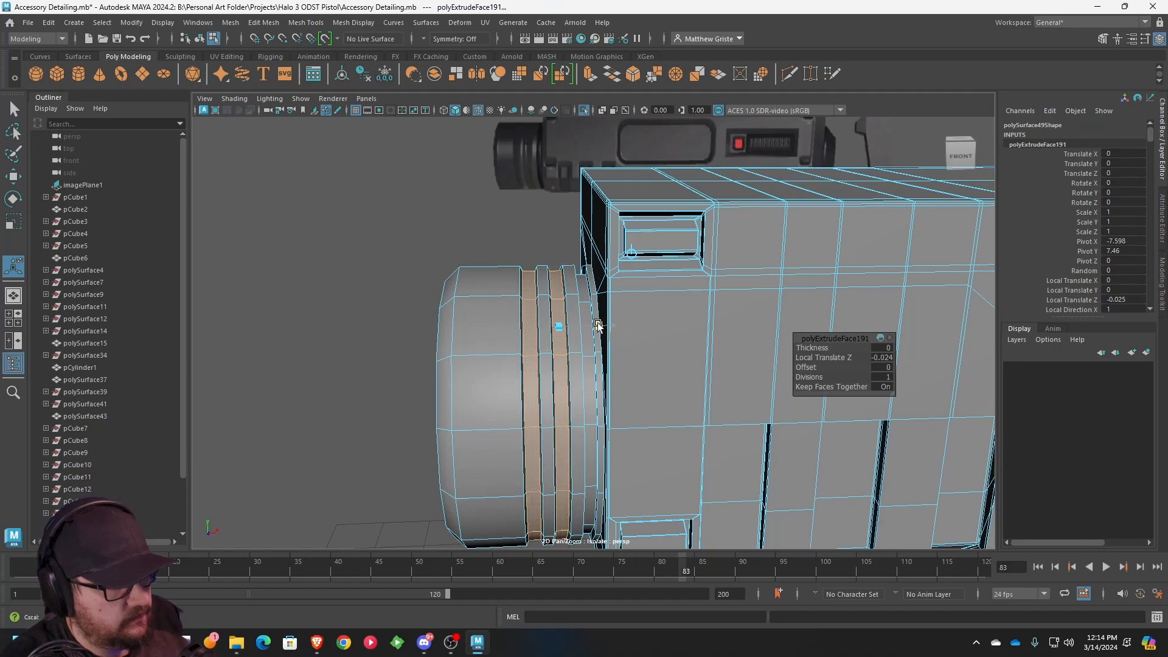
mouse_move(582, 323)
left_mouse_down("alt")
mouse_move(568, 291)
mouse_move(576, 322)
left_mouse_up("alt")
scroll(576, 323, "up", 3)
scroll(576, 320, "up", 4)
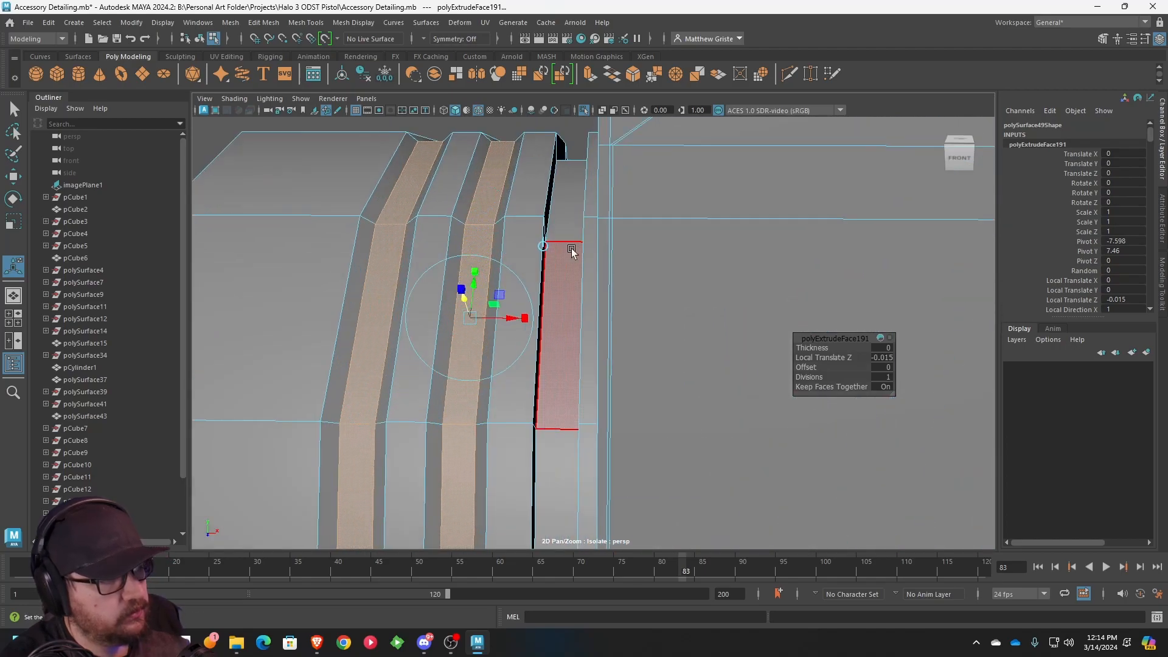
- Insert support edge loops along the outer edges on both sides of the cylinder's deep base groove
left_click(305, 22)
left_click(344, 120)
scroll(526, 214, "up", 2)
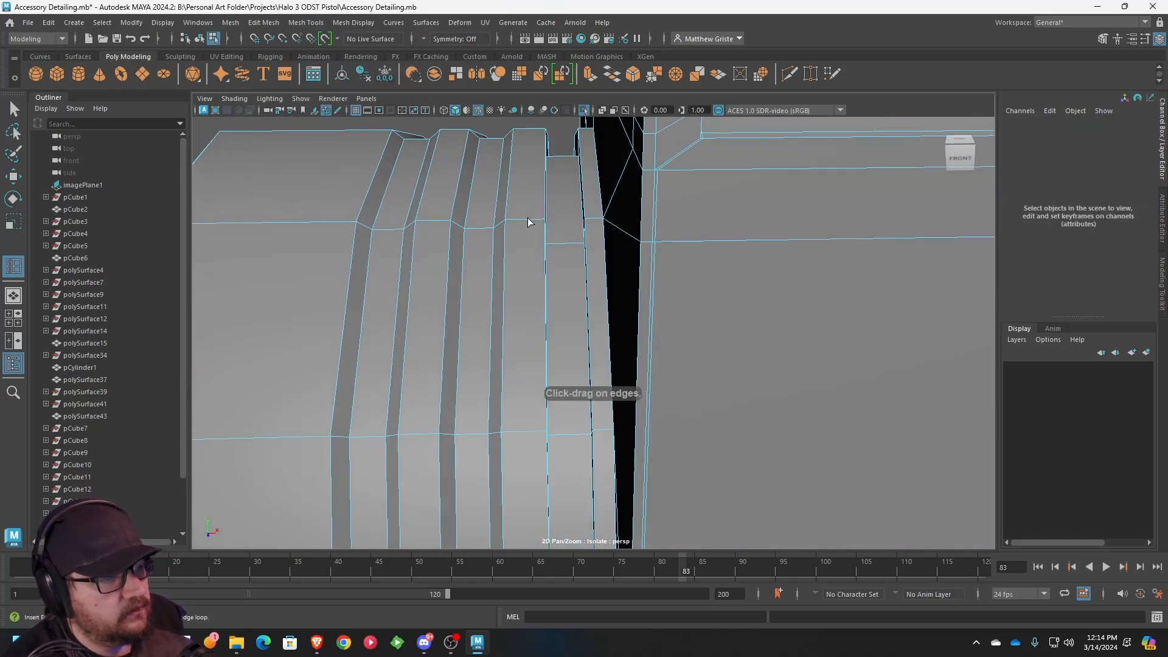
left_click(543, 224)
left_click(587, 219)
left_click_drag(587, 219, 539, 216, "alt")
left_click(587, 234)
left_click(591, 218)
middle_click_drag(539, 216, 670, 282, "alt")
scroll(660, 267, "up", 4)
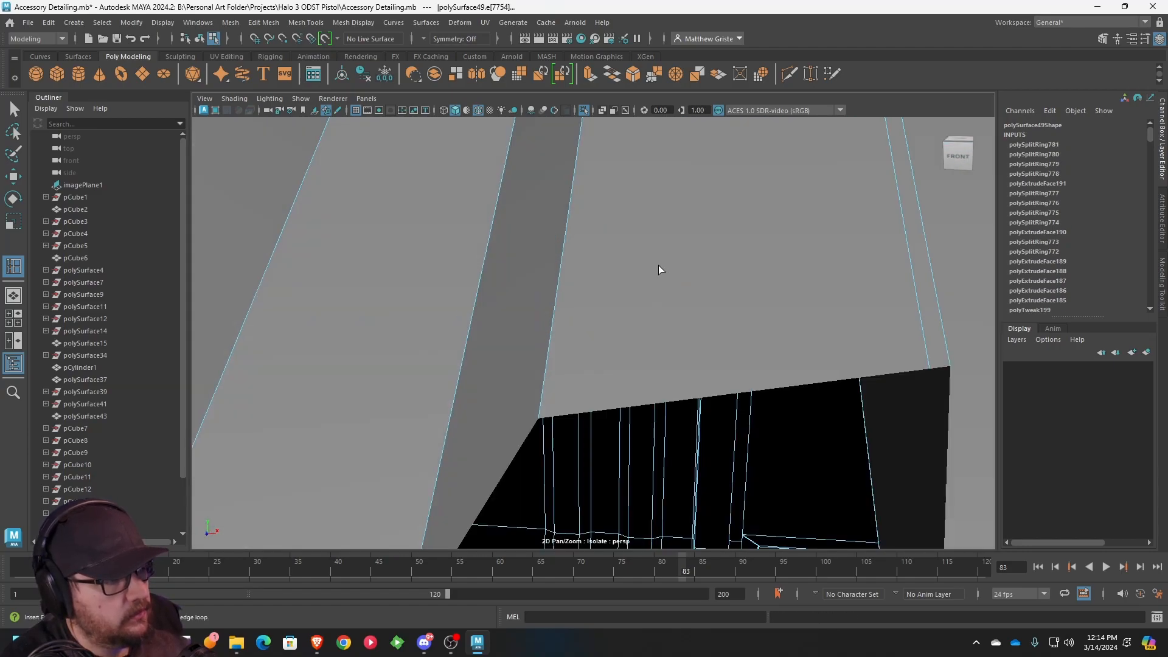
- Insert support edge loops along the walls and floor of the base groove and beside the housing joint
scroll(655, 259, "down", 2)
left_click_drag(655, 258, 644, 266, "alt")
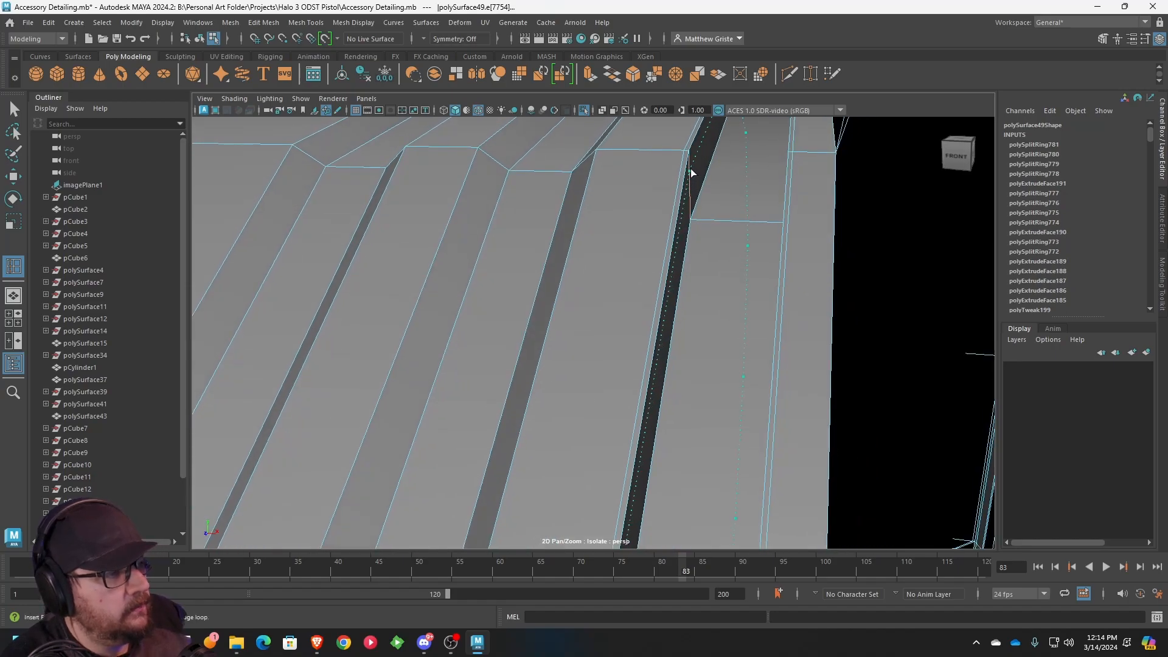
left_click(691, 157)
left_click(694, 213)
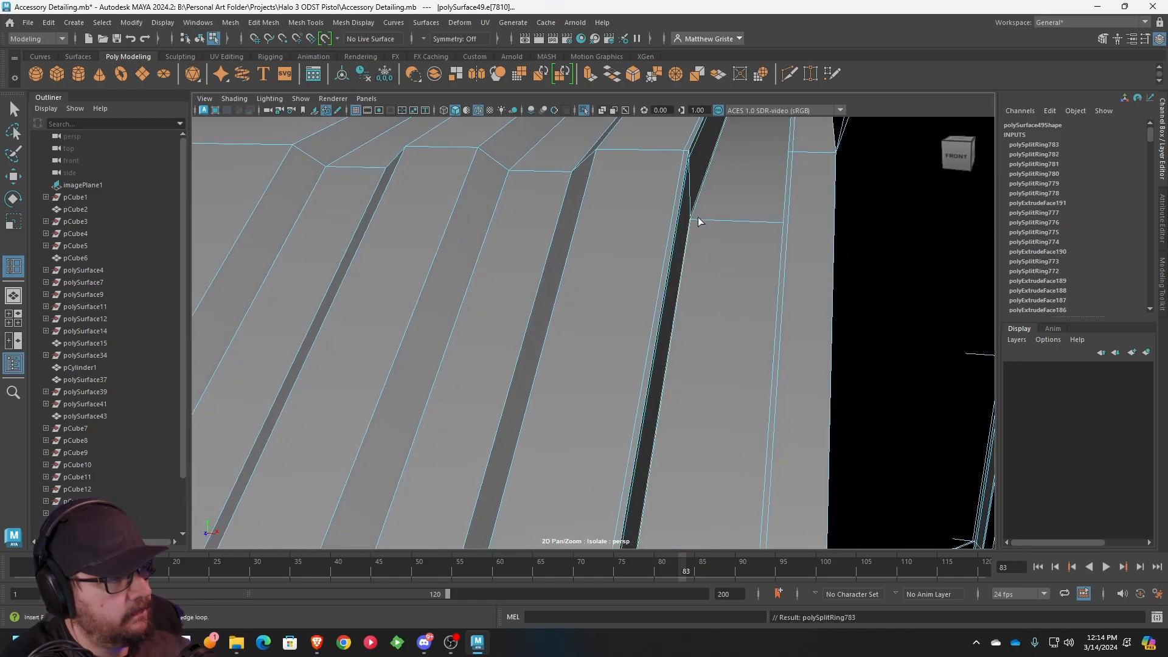
left_click(695, 221)
left_click_drag(740, 222, 742, 223)
left_click_drag(746, 222, 780, 227)
left_click_drag(825, 151, 700, 249)
- Insert support edge loops along the cylinder's front chamfer and flat outer rim
scroll(808, 175, "down", 5)
left_click_drag(626, 227, 611, 228)
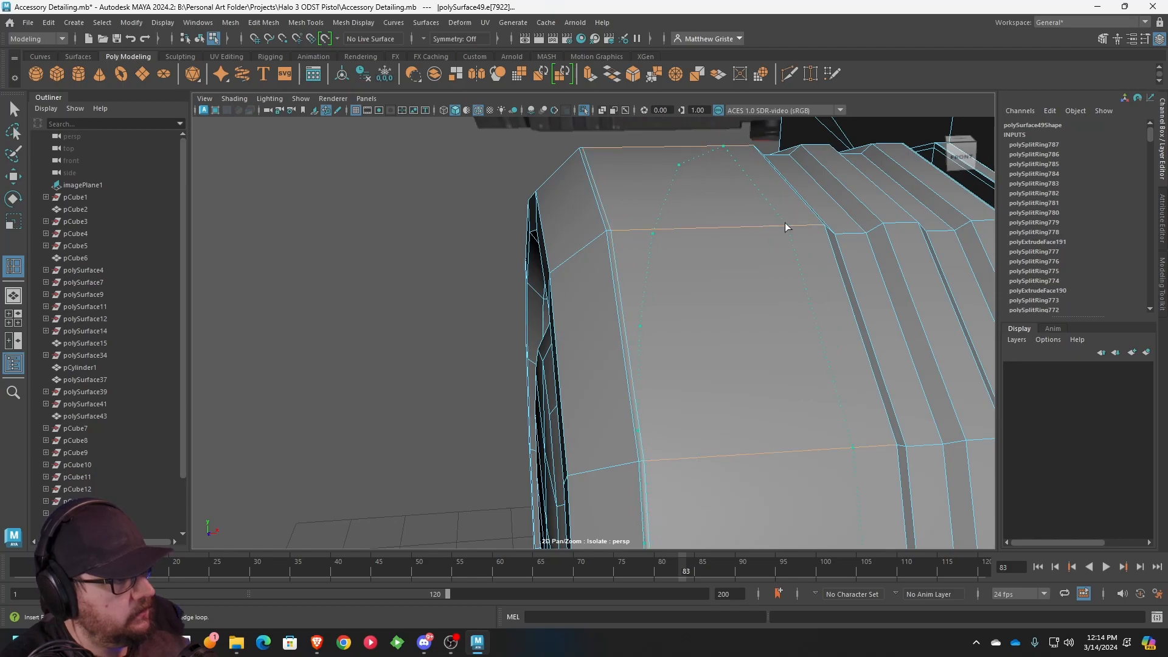
left_click_drag(730, 228, 730, 227)
left_click_drag(730, 227, 750, 233, "alt")
left_click_drag(514, 271, 514, 272)
key("ctrl+z")
left_click_drag(521, 276, 542, 281)
- Insert support edge loops around the inner edges of the rim and the lens recess
scroll(542, 280, "up", 5)
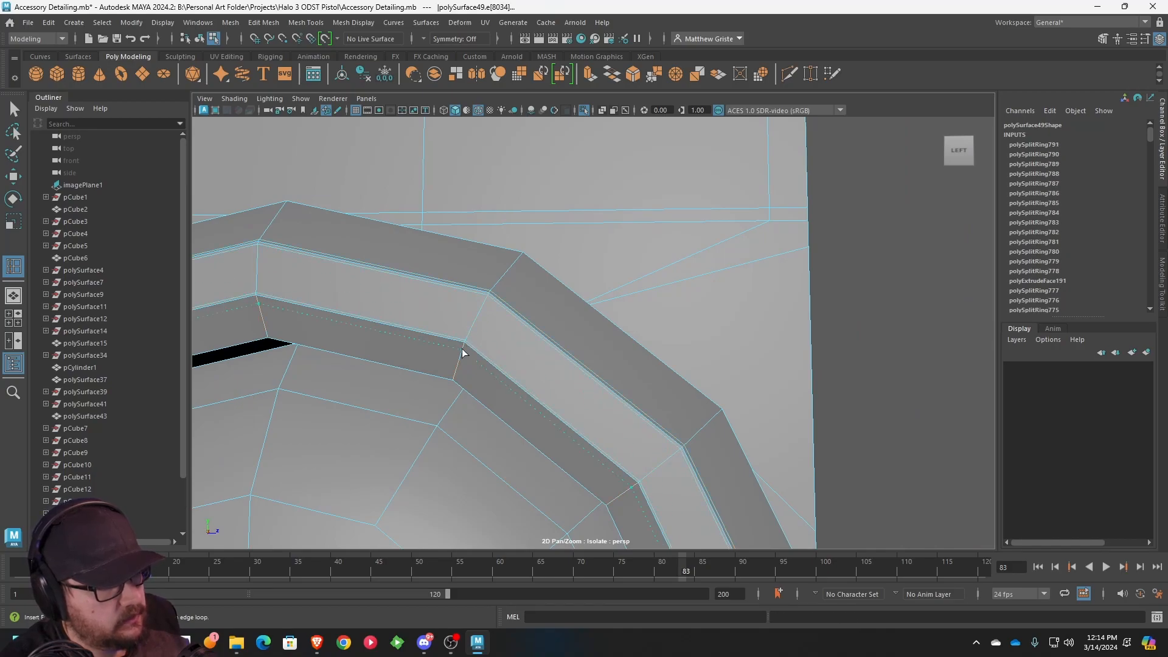
left_click_drag(455, 363, 467, 338, "alt")
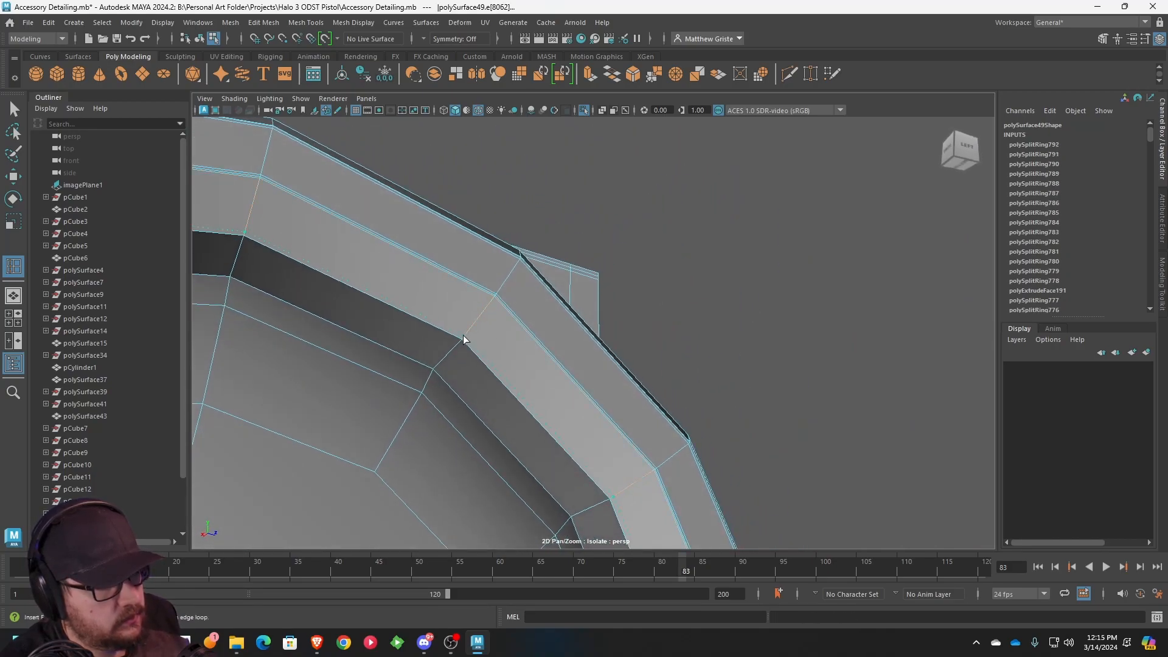
left_click(437, 370)
left_click(463, 338)
scroll(547, 347, "down", 7)
left_click_drag(575, 348, 555, 379, "alt")
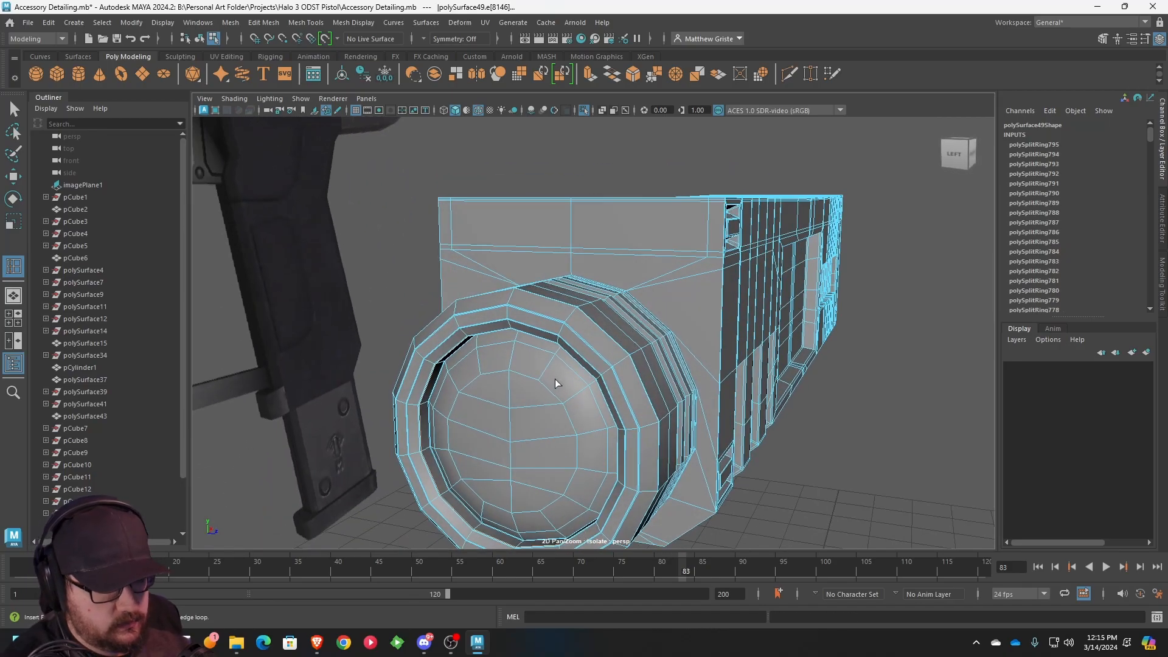
- Turn on smooth preview for the housing and inspect the lens cylinder and the whole body against the pistol reference
key("q")
key("3")
right_click_drag(594, 338, 900, 400)
left_click(900, 400)
left_click_drag(900, 400, 756, 430, "alt")
left_click_drag(793, 371, 735, 429, "alt")
left_click(461, 354)
left_click_drag(461, 354, 629, 292, "alt")
left_click(834, 365)
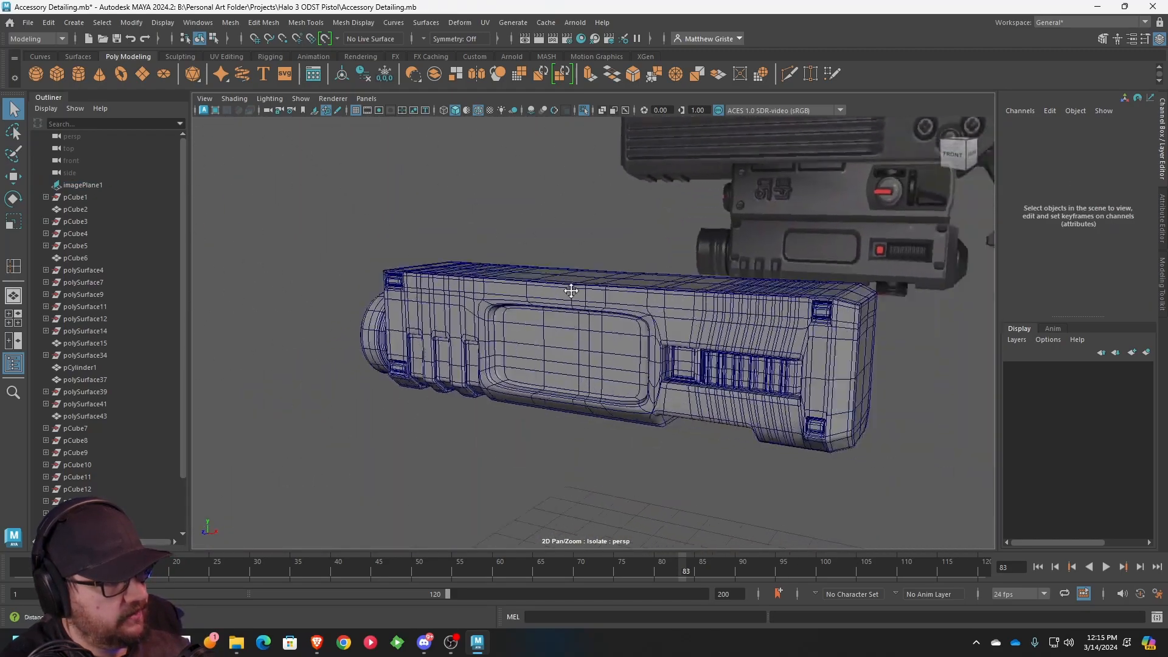
- Circularize the middle and lower faces of the housing's flat end opposite the lens cylinder
middle_click_drag(628, 292, 487, 292, "alt")
scroll(629, 298, "up", 3)
mouse_move(660, 302)
left_mouse_down("alt")
mouse_move(636, 320)
mouse_move(567, 307)
mouse_move(675, 309)
left_mouse_up("alt")
scroll(567, 307, "down", 3)
left_click_drag(706, 348, 515, 339, "alt")
left_click(572, 334)
key("f")
middle_click_drag(515, 338, 584, 320, "alt")
scroll(619, 319, "up", 4)
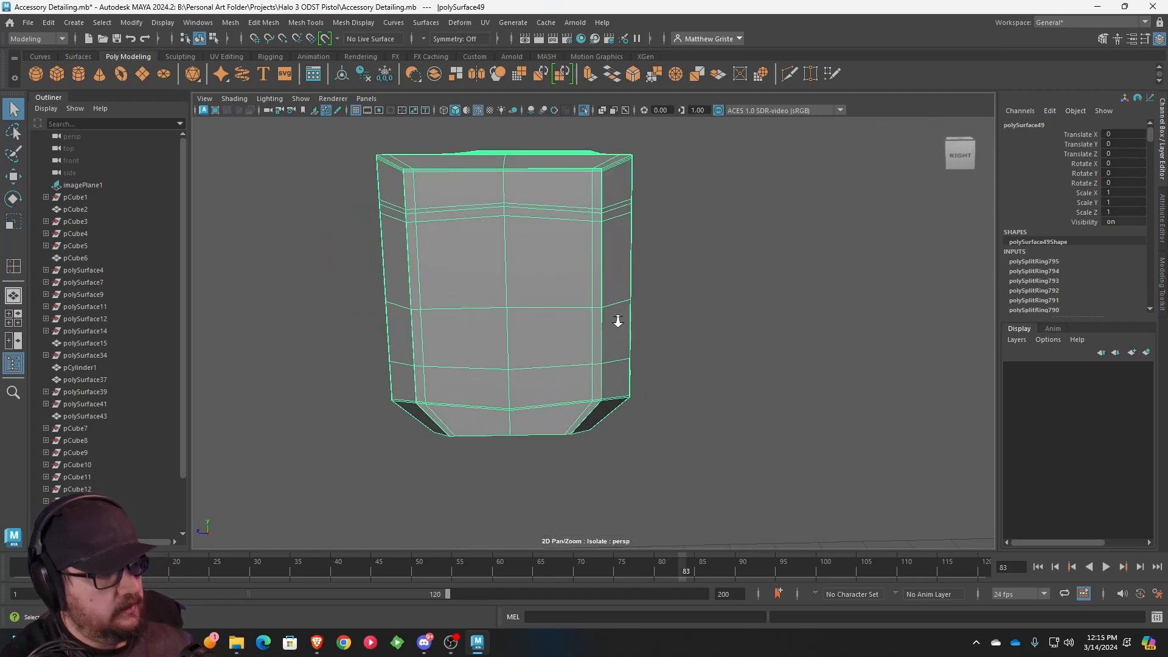
right_click_drag(427, 280, 427, 323)
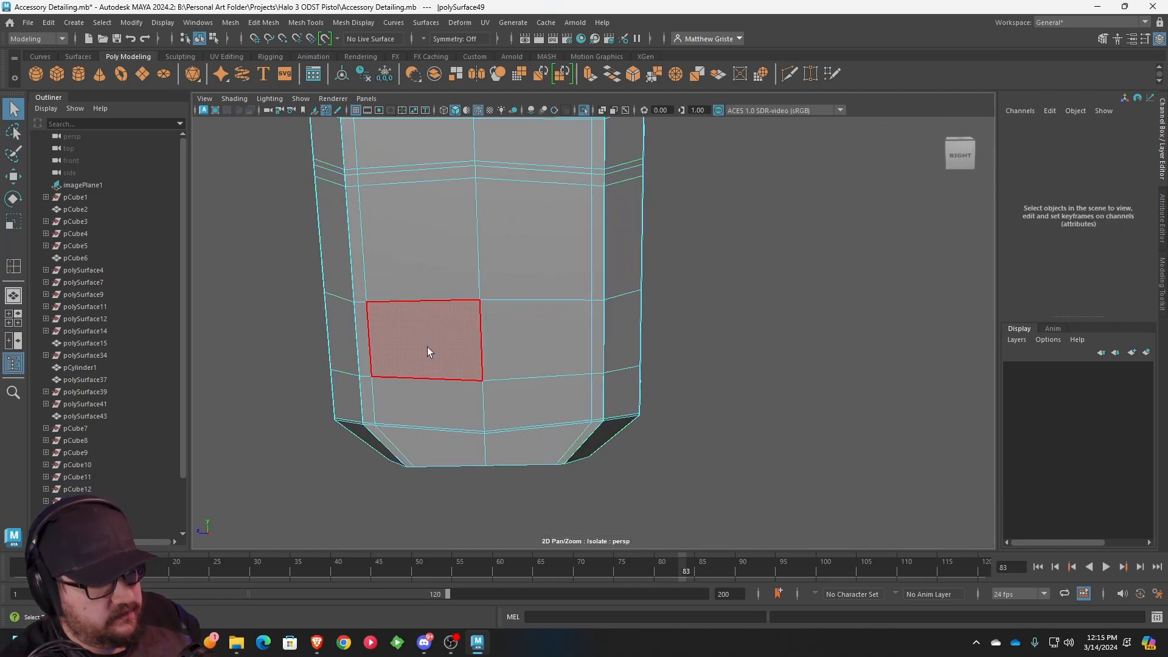
left_click(393, 411)
left_click(374, 351, "shift")
left_click(367, 276, "shift")
left_click(360, 269, "shift")
left_click(523, 264, "shift")
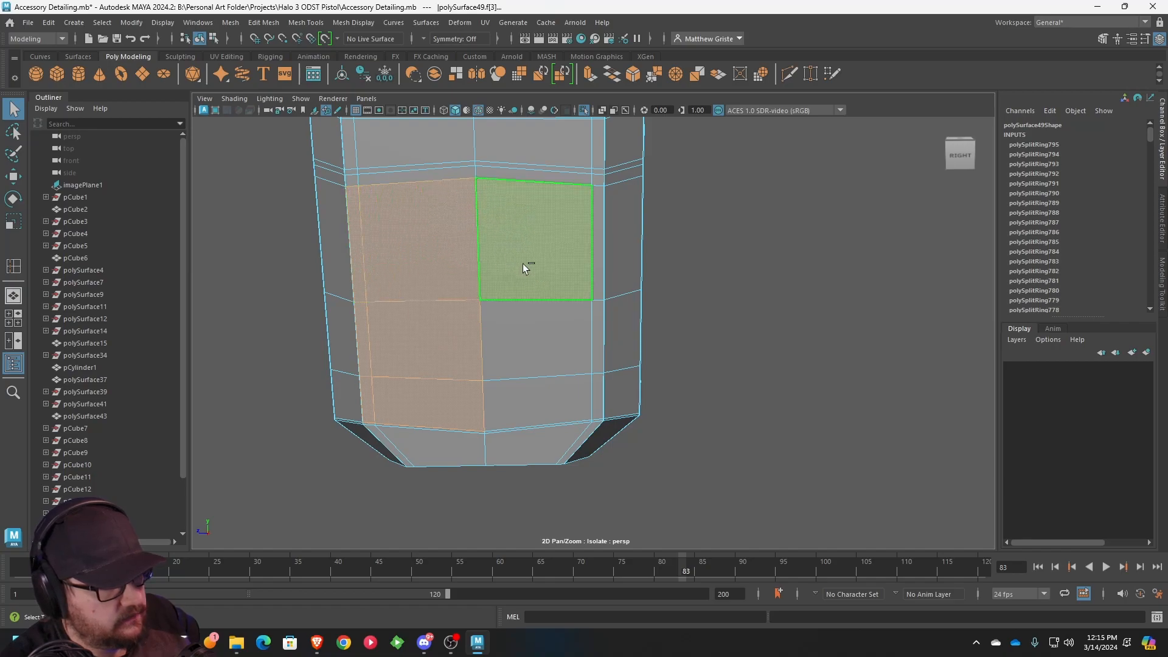
left_click(593, 310, "shift")
left_click(569, 350, "shift")
left_click(264, 26)
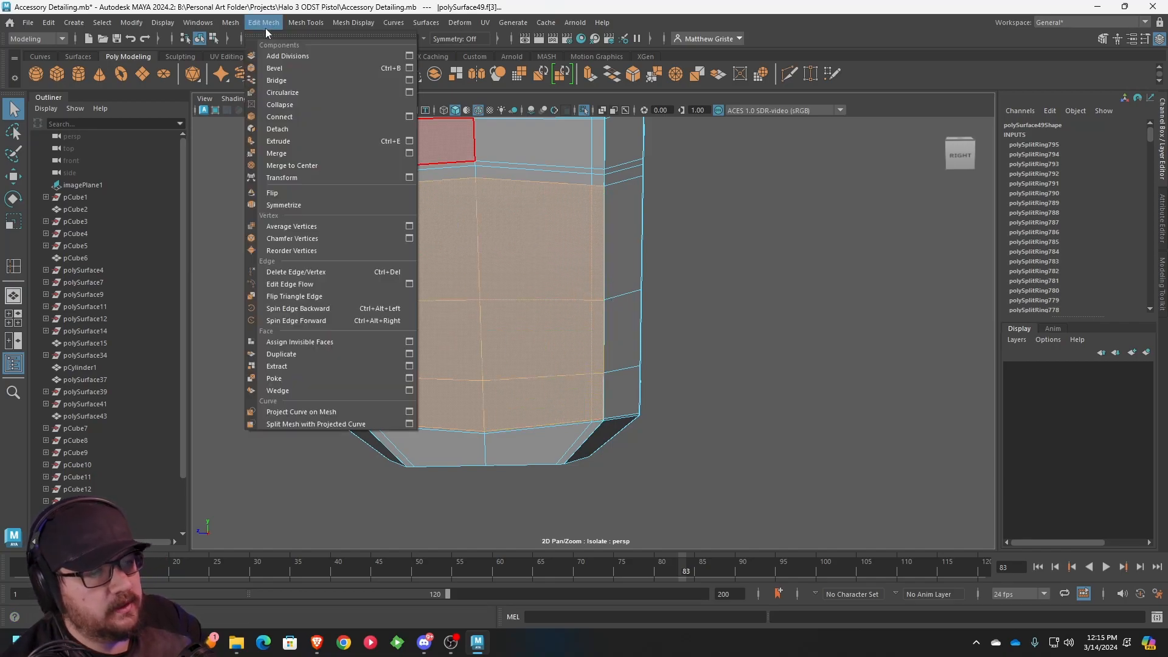
left_click(294, 92)
- Move the circular face group slightly up and scale it to nearly fill the width of the end face
left_click_drag(481, 323, 422, 315)
key("e")
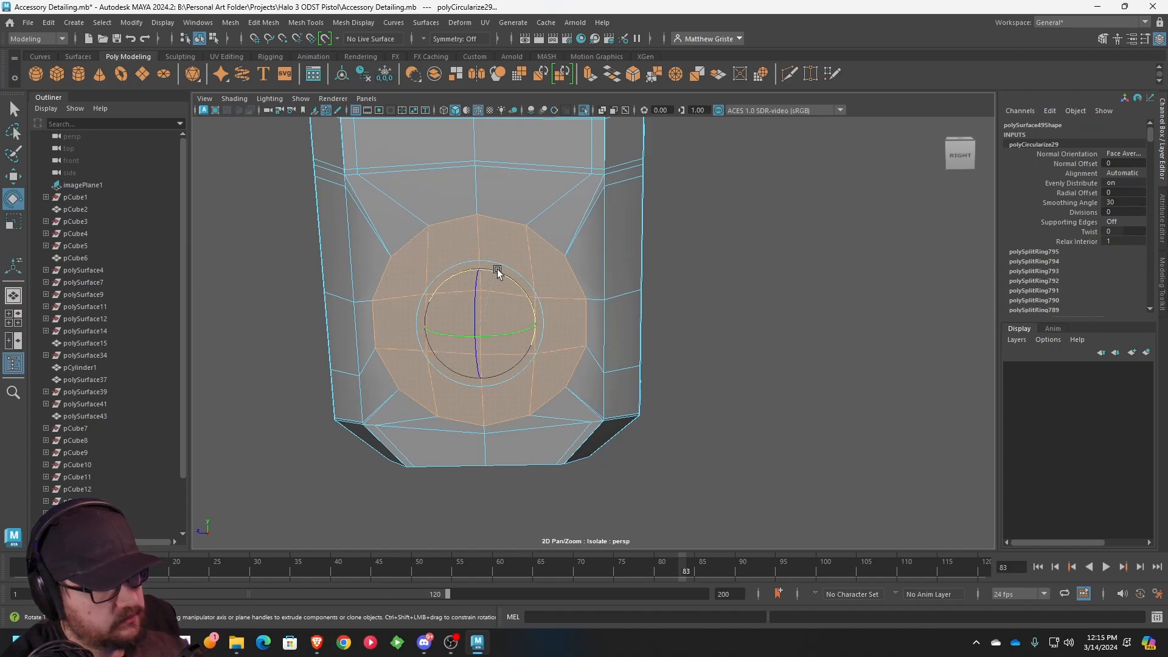
key("w")
key("e")
key("r")
key("w")
left_click_drag(478, 271, 477, 254)
key("e")
key("r")
left_click_drag(479, 307, 529, 275)
middle_click_drag(529, 275, 525, 273, "alt")
- Extrude the circular faces about 0.03 outward into a shallow disc on the end face
key("ctrl+e")
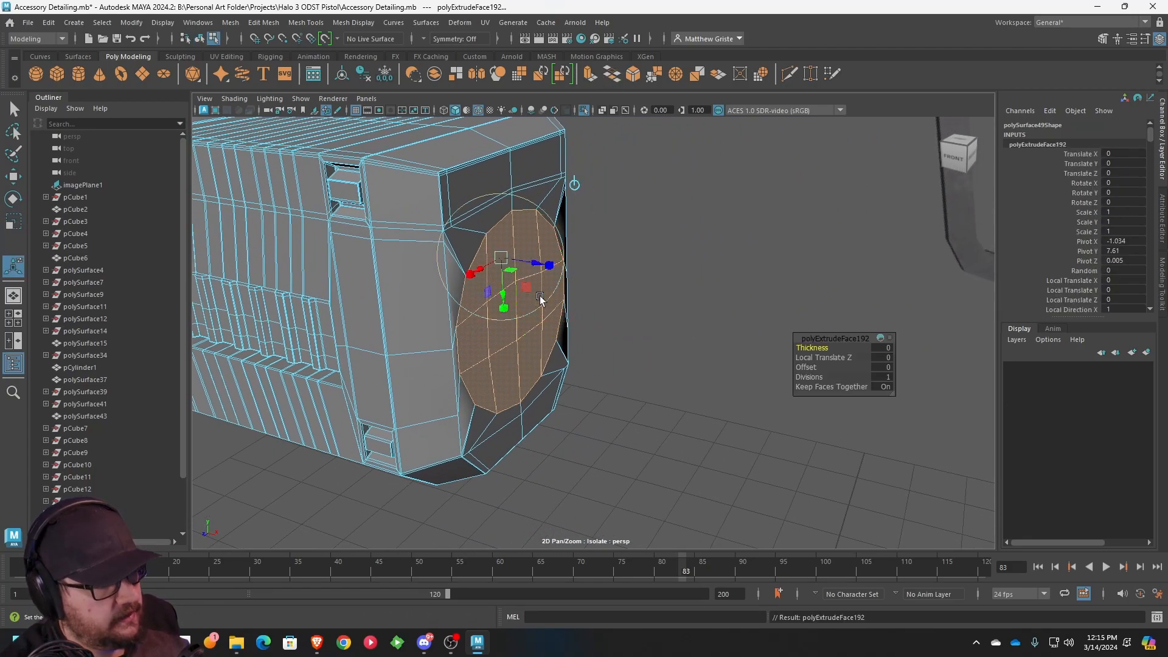
scroll(539, 260, "up", 4)
left_click_drag(540, 264, 566, 275)
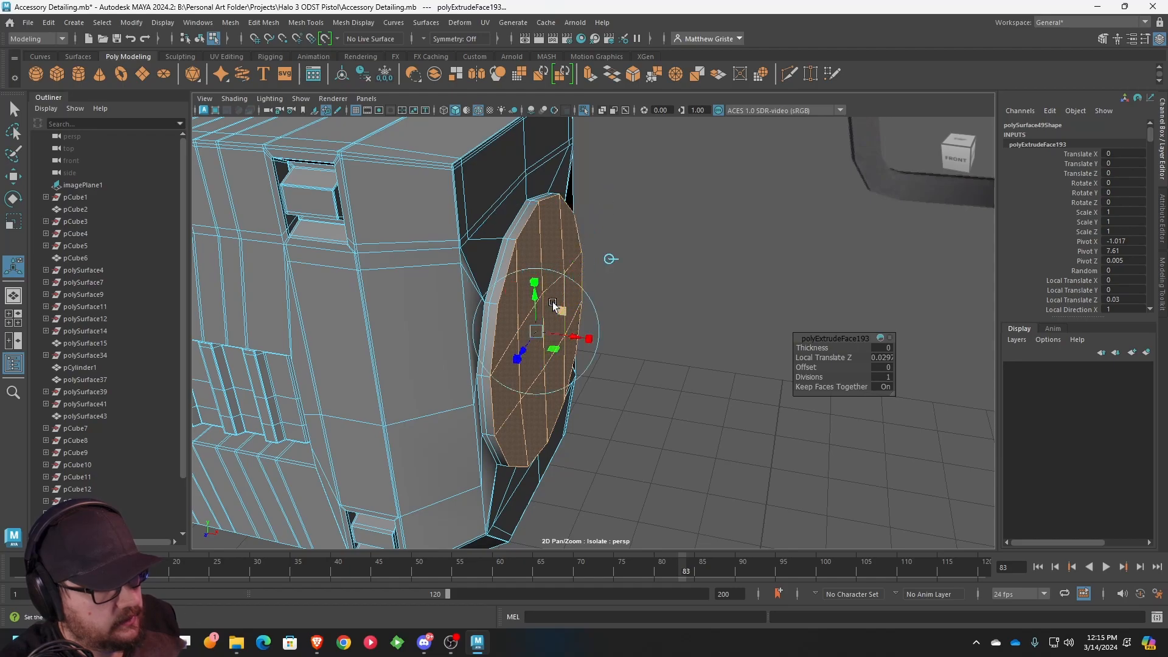
mouse_move(540, 329)
left_mouse_down()
mouse_move(626, 332)
mouse_move(657, 316)
mouse_move(578, 296)
mouse_move(565, 333)
mouse_move(579, 336)
mouse_move(538, 329)
left_mouse_up()
- Extrude the disc further outward, with a last section of 0.071, and scale its front face inward for a chamfered profile
key("ctrl+e")
left_click_drag(580, 265, 599, 264)
left_click(626, 191)
left_click(537, 270)
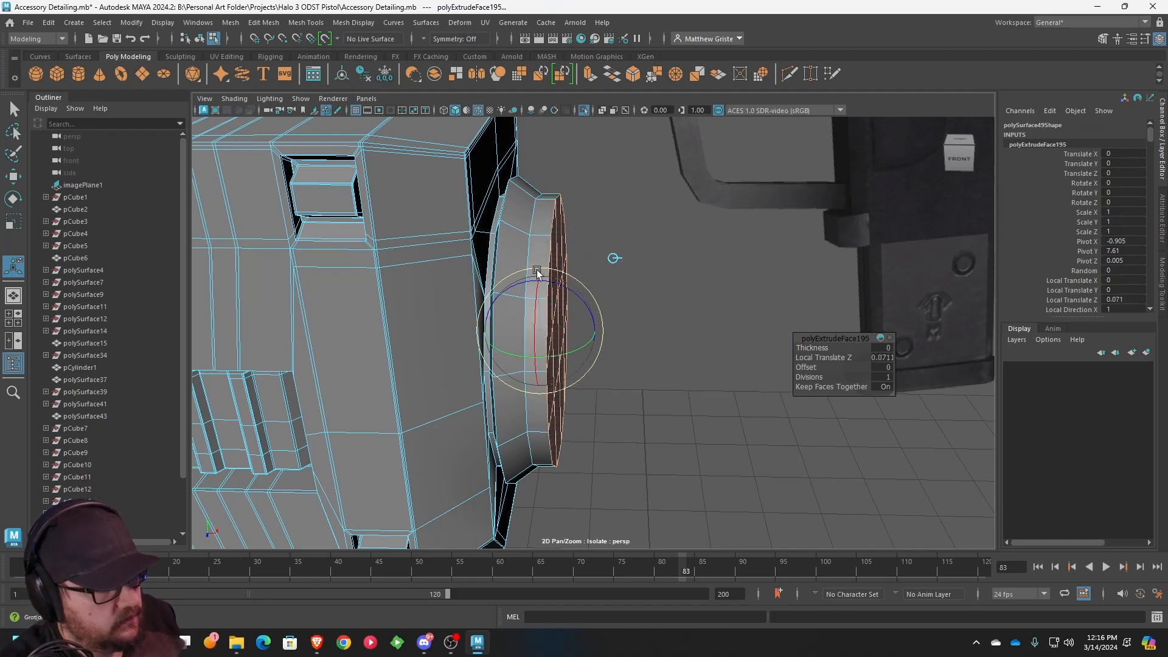
left_click(540, 281)
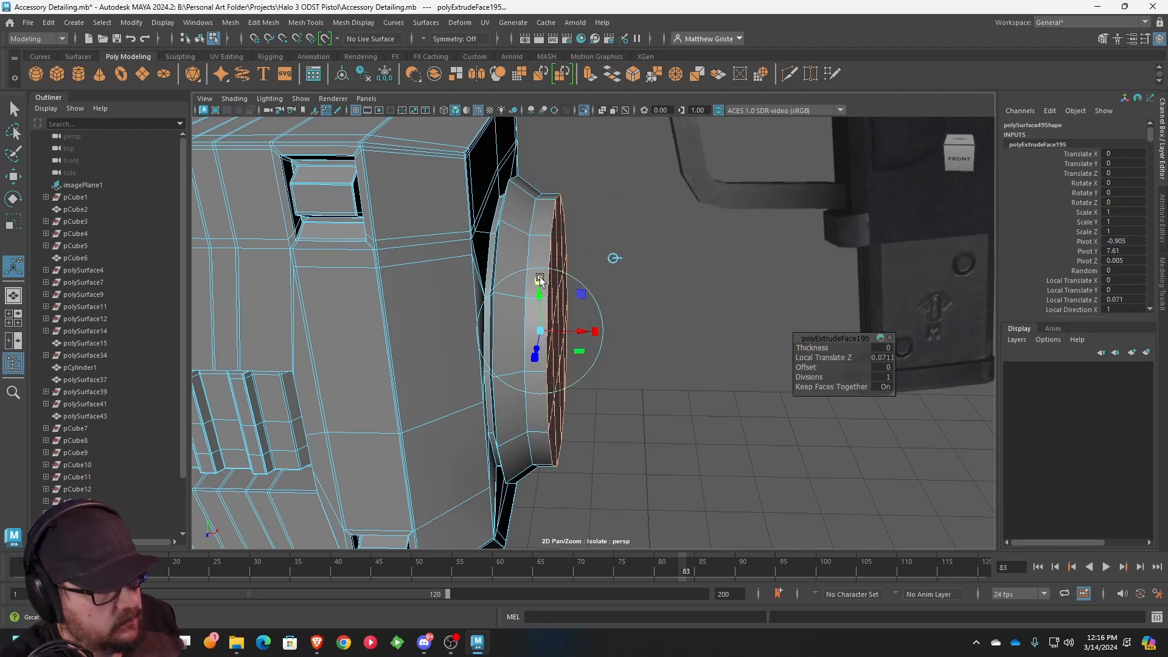
left_click_drag(541, 327, 539, 328)
scroll(587, 280, "down", 5)
left_click_drag(587, 280, 484, 274, "alt")
left_click(492, 217)
left_click(531, 209, "shift")
left_click(521, 324, "shift")
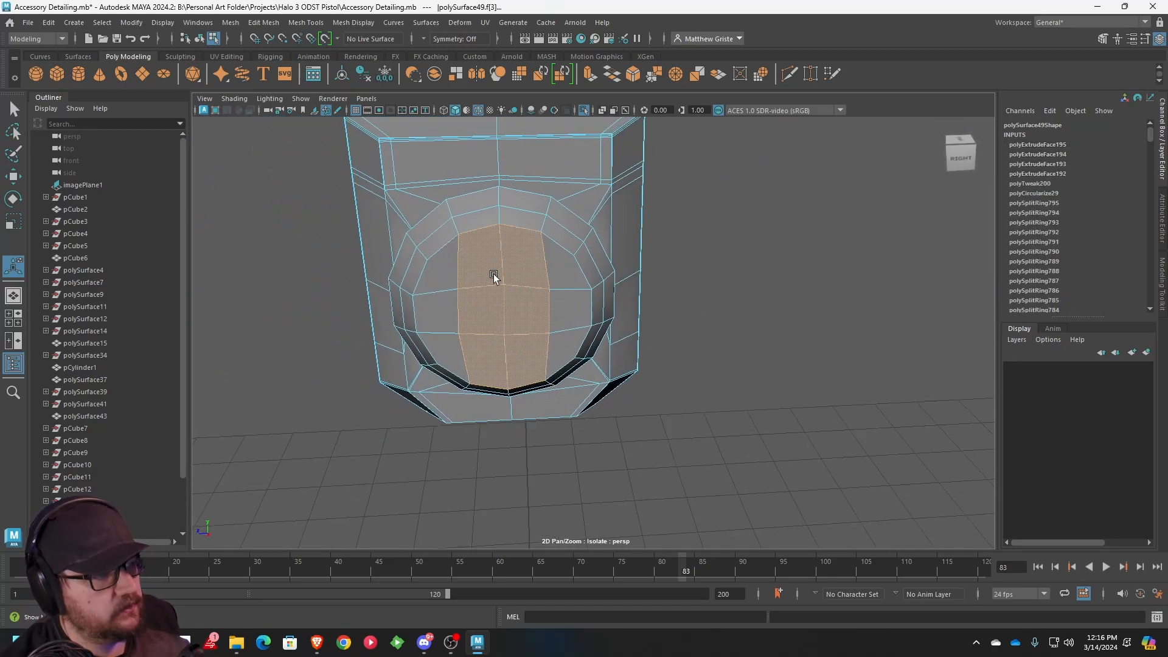
scroll(485, 274, "up", 3)
left_click(586, 76)
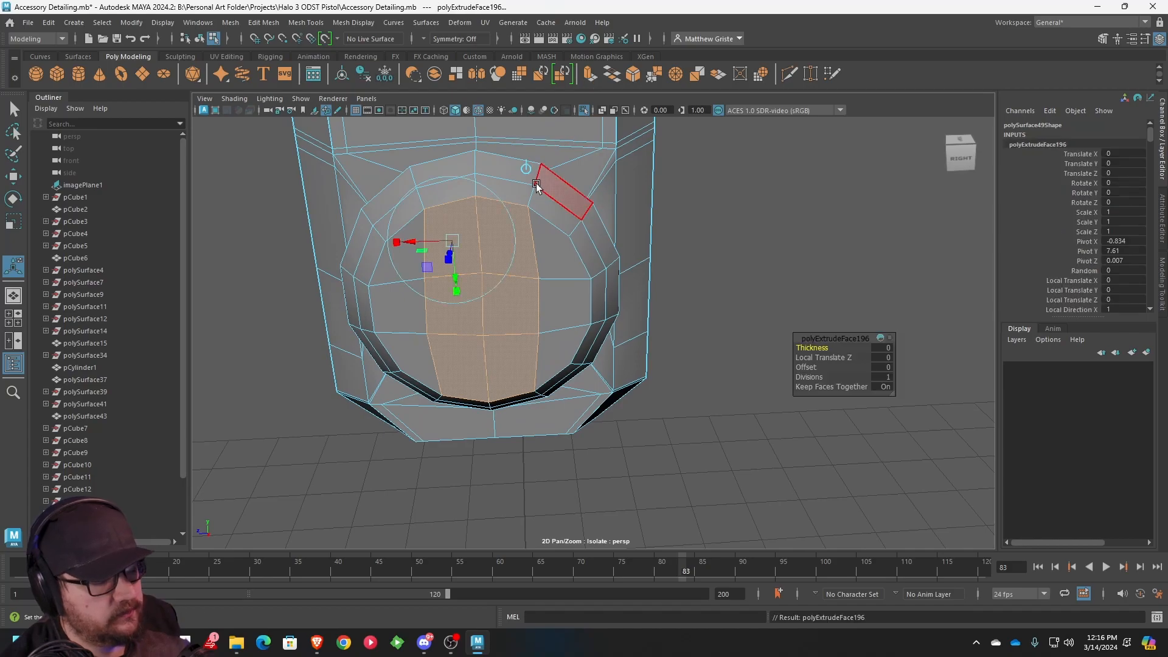
key("ctrl+z")
- Scale the vertical edges on both sides of the disc's centre line to straighten the middle columns of faces
right_click(518, 249)
left_click(527, 214)
left_click(528, 242)
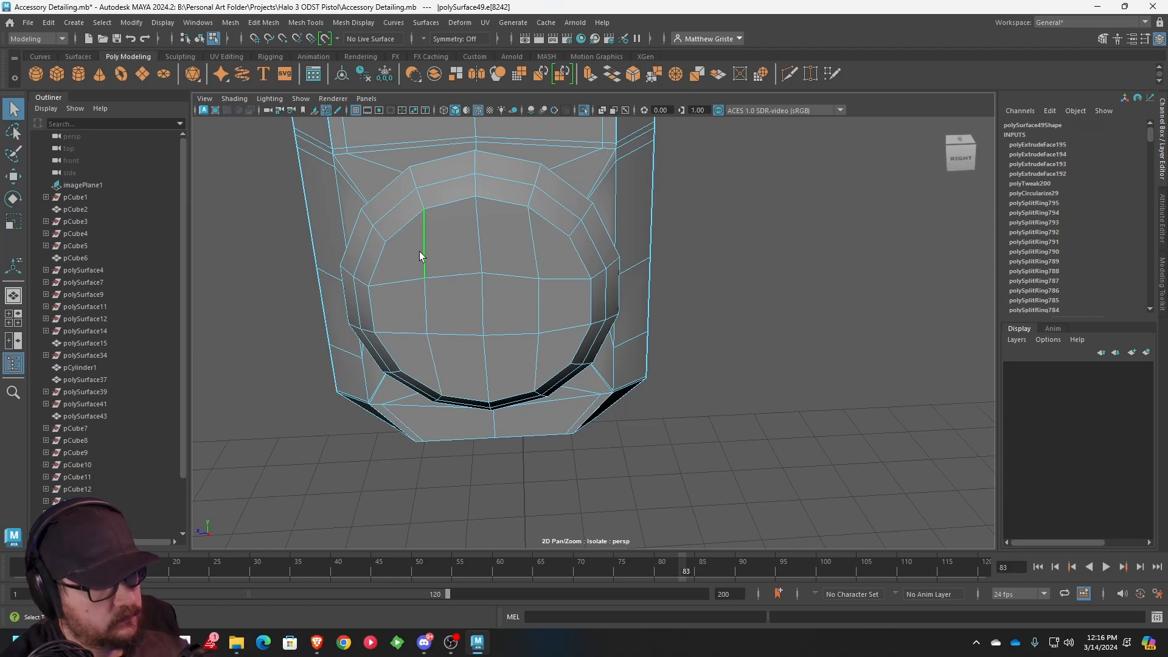
key("r")
left_click_drag(389, 313, 396, 310)
left_click(529, 253)
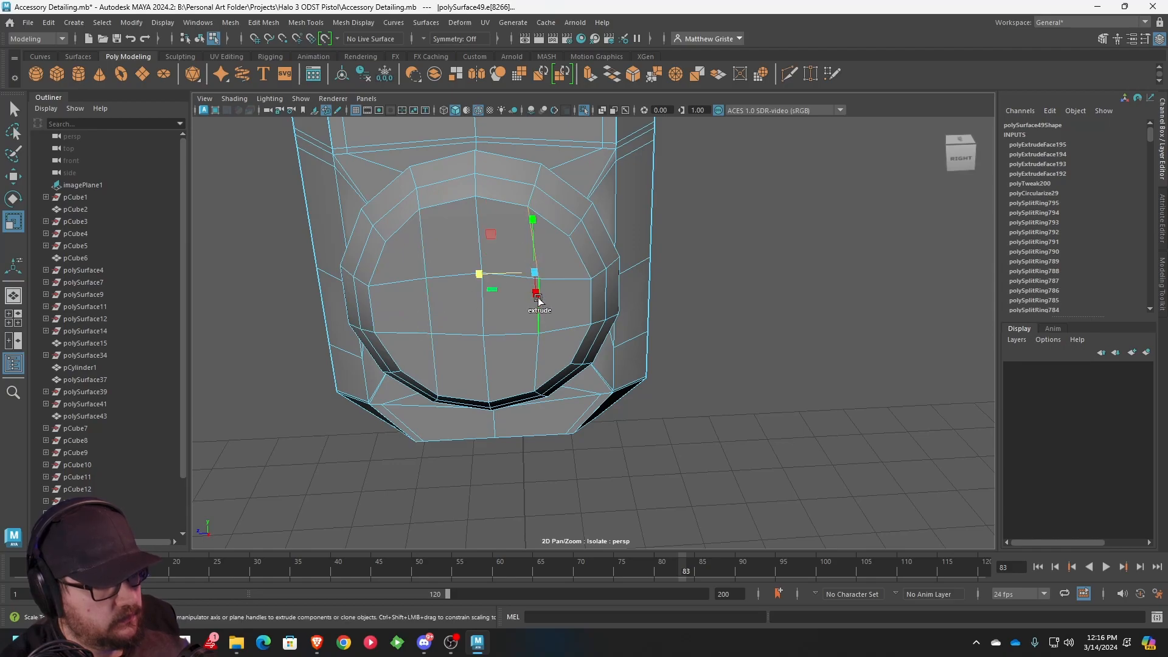
left_click_drag(517, 322, 485, 306)
left_click(467, 252)
- Extrude the six middle faces of the disc's front as one vertical strip
right_click_drag(496, 254, 497, 286)
left_click(500, 249)
left_click(451, 272, "shift")
left_click(449, 293, "shift")
left_click(500, 304, "shift")
left_click(468, 345, "shift")
left_click(502, 353, "shift")
left_click(589, 81)
left_click_drag(510, 191, 529, 203, "alt")
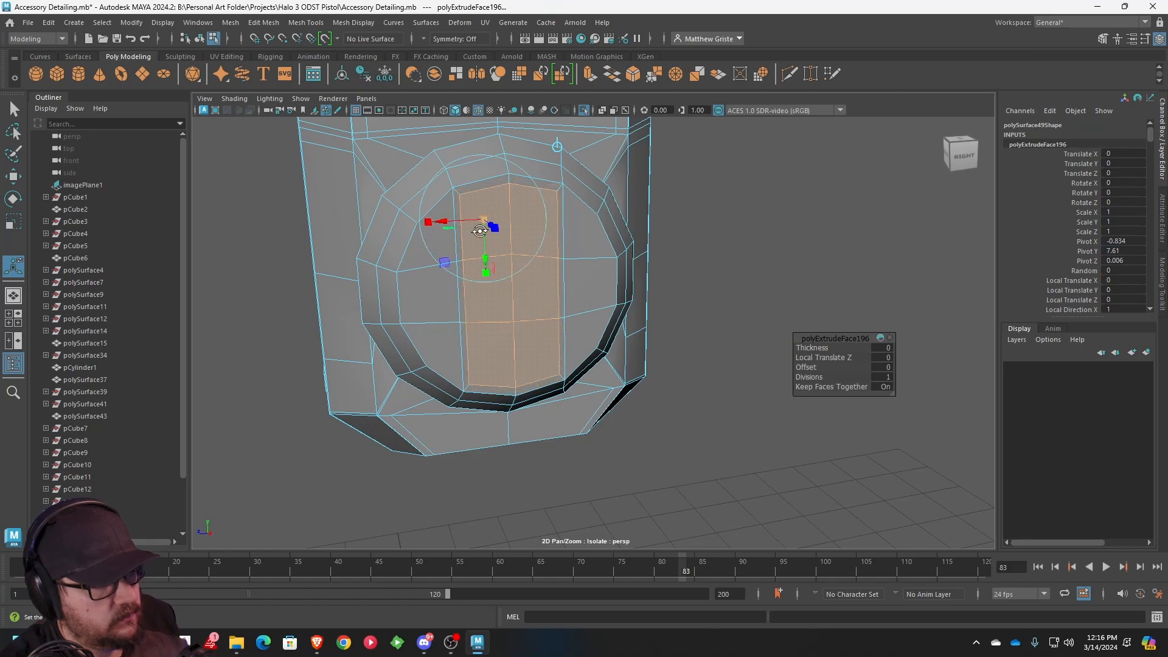
- Scale the extruded strip down to a narrow vertical slot and extrude it 0.054 inward
left_click_drag(480, 231, 415, 261, "alt")
key("r")
left_click_drag(443, 326, 609, 308)
left_click(590, 74)
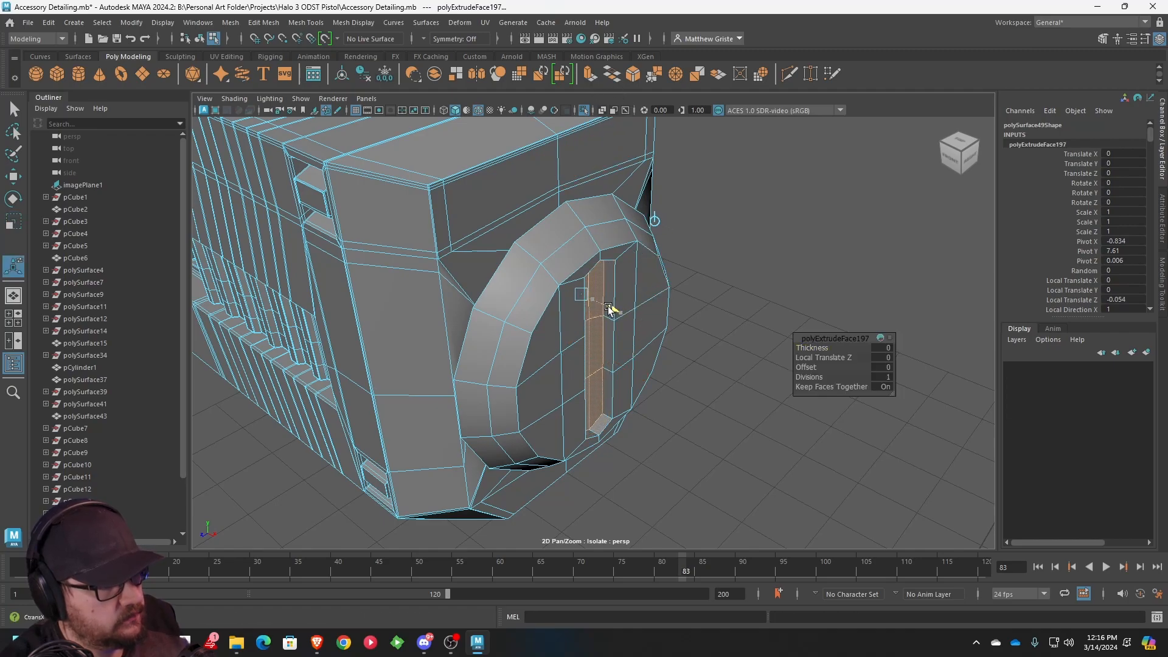
right_click_drag(609, 308, 635, 271)
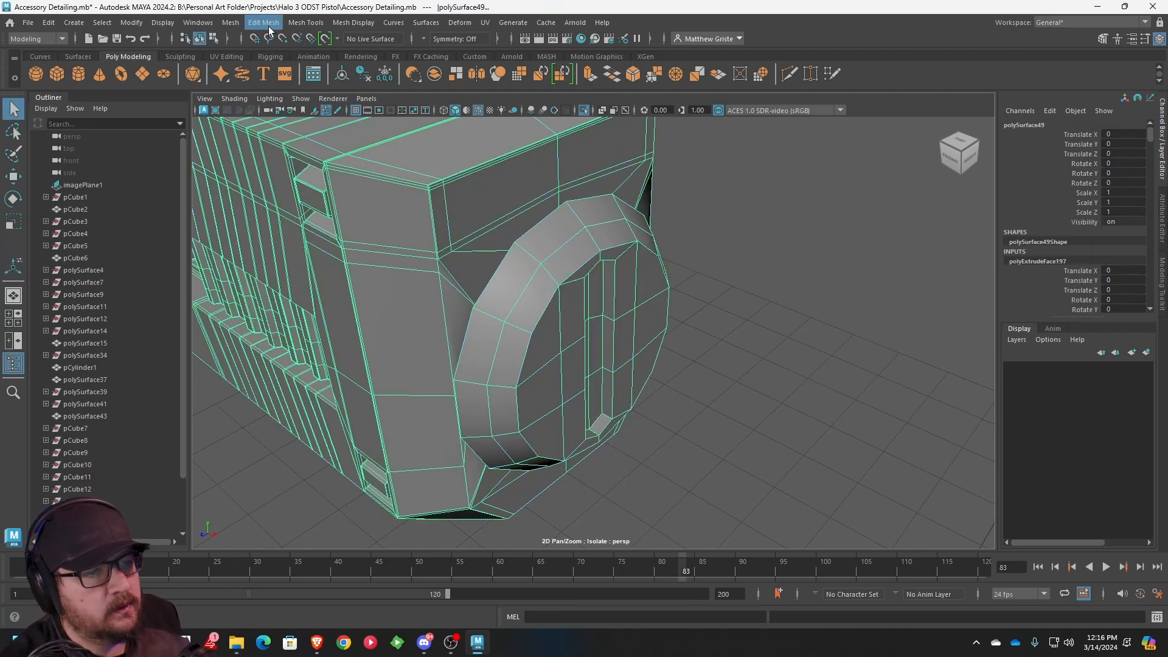
- Insert support edge loops around the disc's sloped side, near its base and its front edge
left_click(305, 23)
left_click(336, 117)
left_click_drag(509, 213, 572, 220, "alt")
right_click_drag(572, 220, 627, 220, "alt")
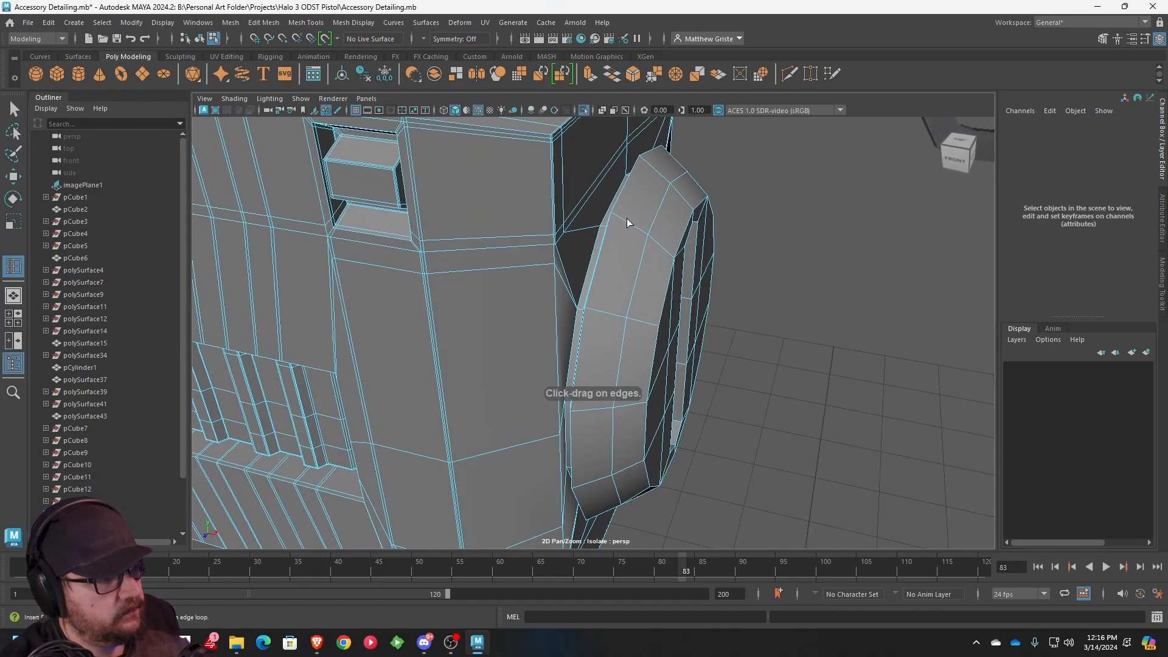
left_click(627, 221)
left_click(672, 254)
- Insert support edge loops around the disc's narrow base wall beside the joint with the housing
left_click_drag(673, 255, 600, 253, "alt")
right_click_drag(600, 253, 576, 274, "alt")
left_click_drag(576, 274, 608, 252, "alt")
right_click_drag(609, 252, 635, 237, "alt")
left_click_drag(636, 236, 460, 247, "alt")
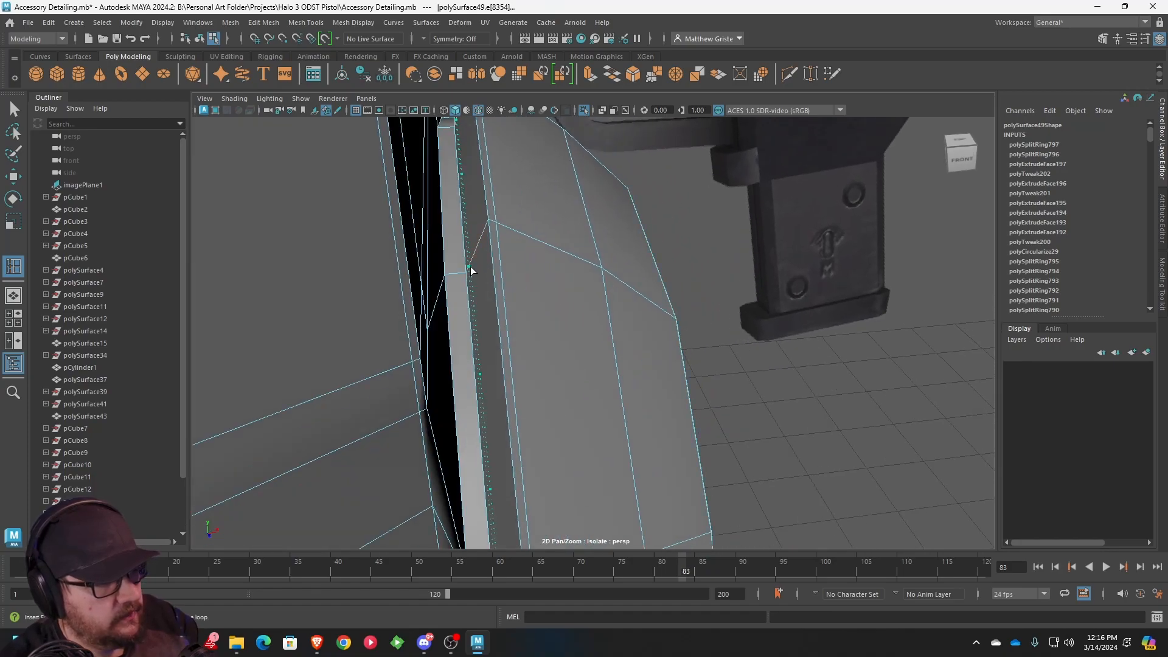
left_click(469, 269)
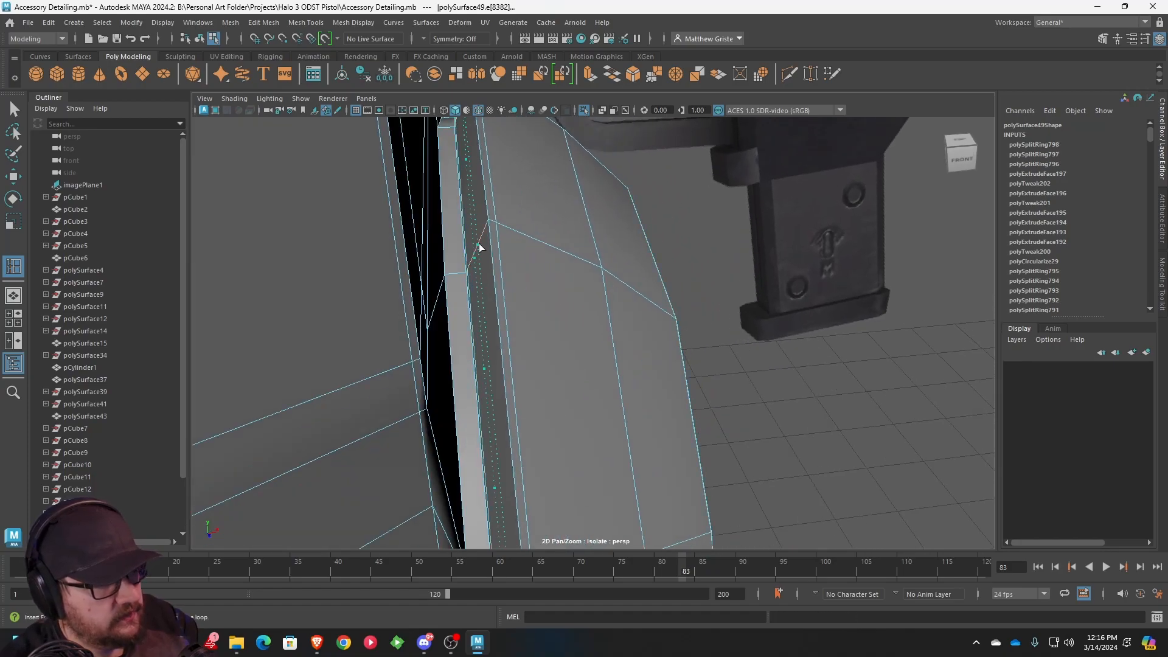
left_click(462, 271)
- Insert support edge loops along the slot's inner walls and outer border on the disc's front
left_click_drag(462, 272, 578, 250, "alt")
left_click(355, 265)
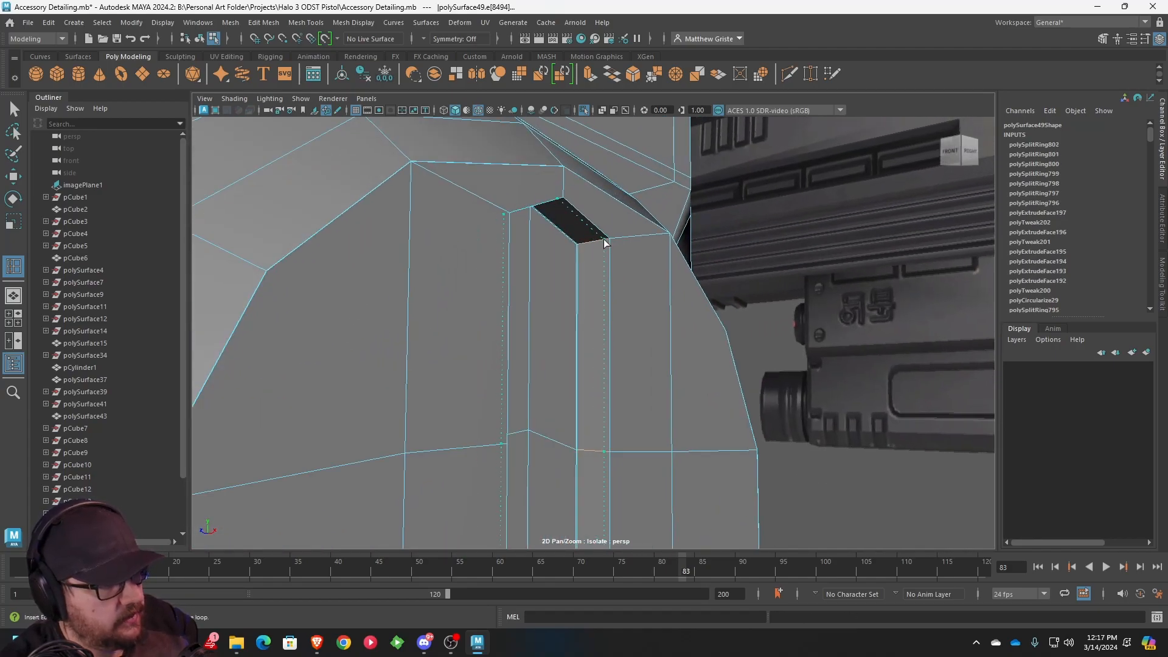
left_click_drag(611, 275, 492, 295, "alt")
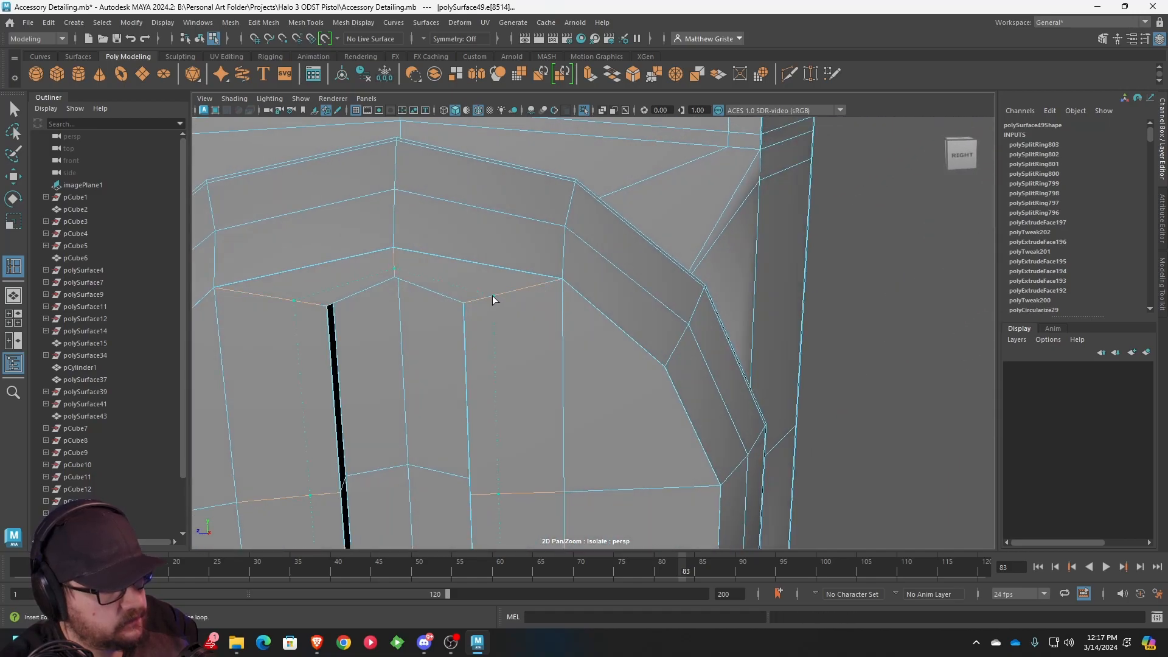
scroll(466, 308, "down", 6)
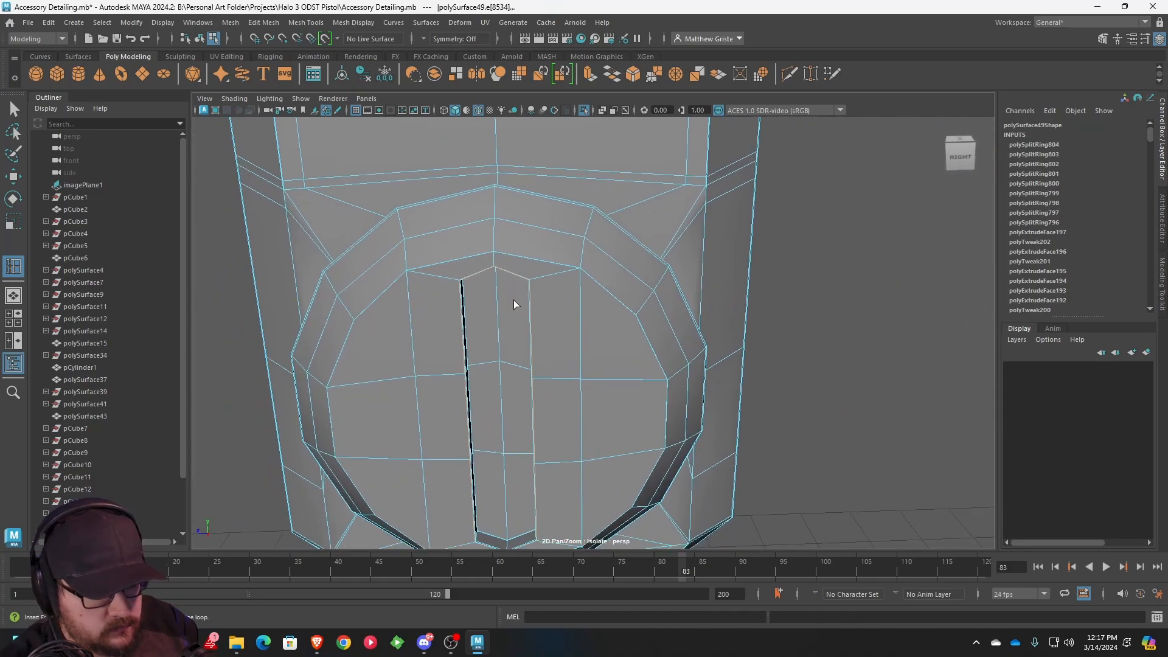
- Turn on smooth preview for the housing and inspect the slotted disc on its end
key("q")
key("3")
scroll(531, 295, "down", 2)
right_click_drag(574, 280, 633, 261)
left_click(735, 288)
scroll(735, 287, "down", 4)
left_click_drag(735, 287, 646, 309, "alt")
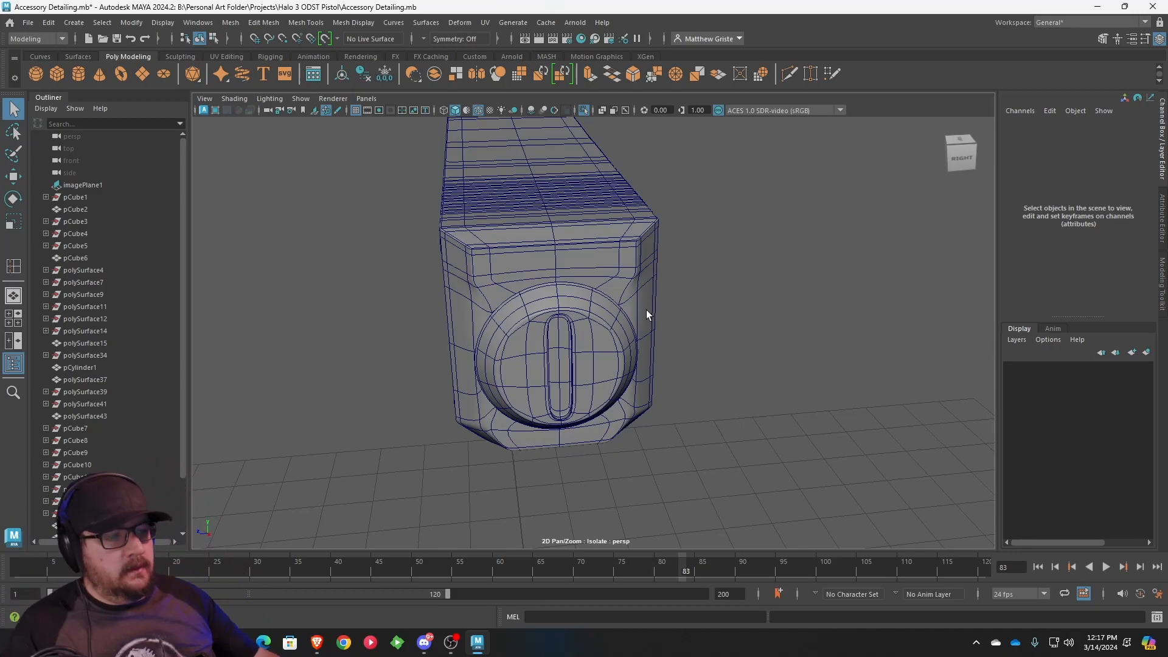
- Return the housing to its unsmoothed display and insert a support edge loop beside the edge of its disc end
left_click(644, 305)
key("1")
left_click_drag(547, 298, 633, 305, "alt")
scroll(633, 304, "up", 4)
left_click(316, 26)
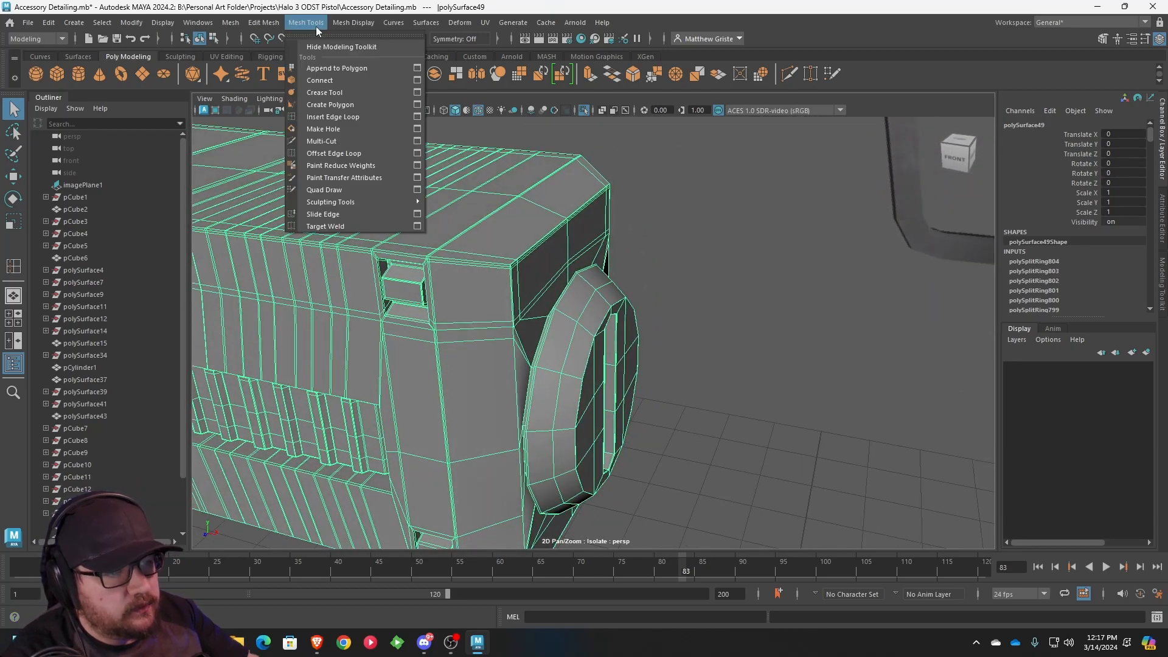
left_click(338, 115)
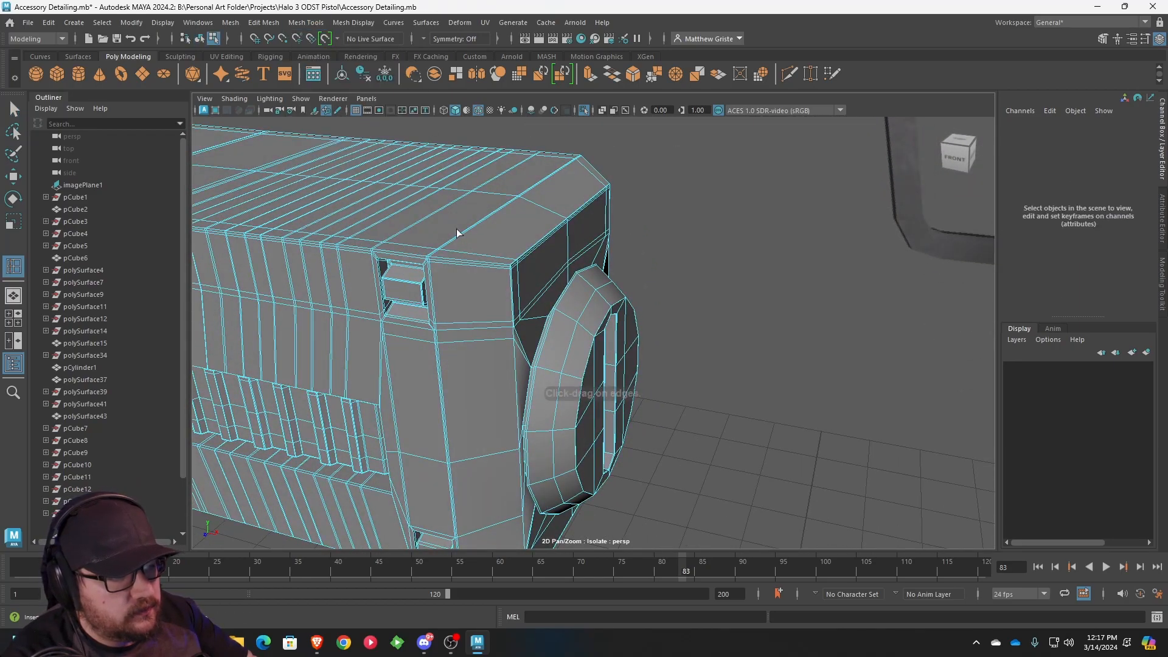
left_click(508, 267)
- Turn smooth preview back on, check the housing's end and underside, and save the scene
key("3")
right_click_drag(514, 251, 544, 234)
left_click(710, 278)
scroll(709, 279, "down", 3)
left_click_drag(709, 279, 579, 226, "alt")
left_click(28, 23)
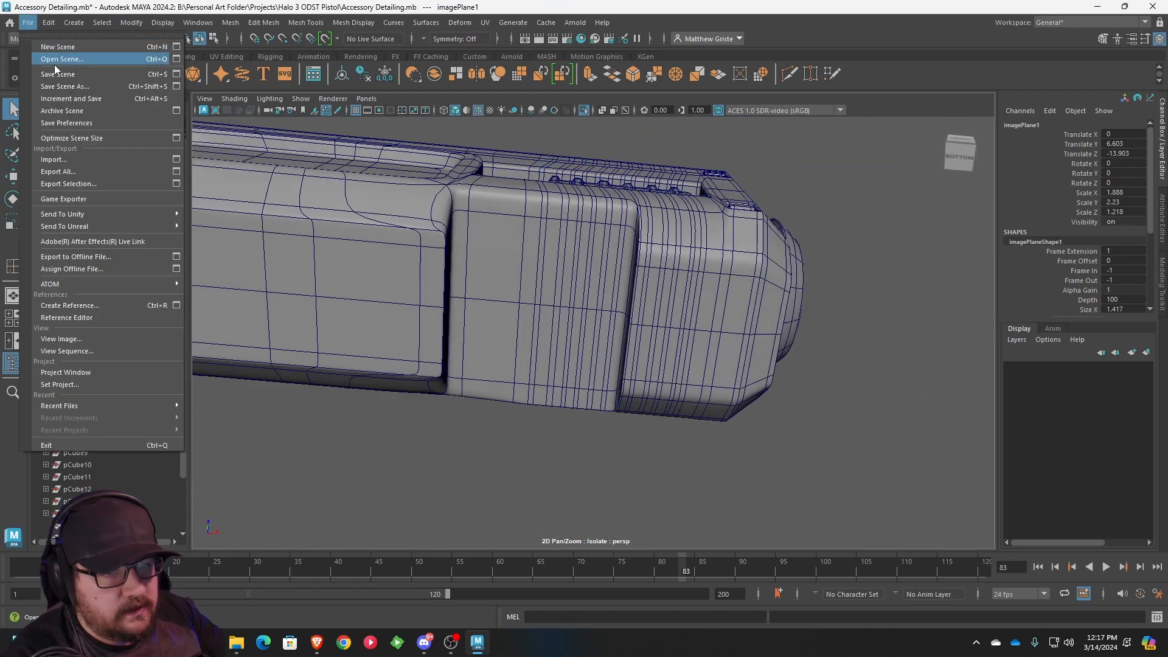
left_click(61, 76)
- Inspect the housing's underside around the raised section between the two grooves near the disc end
left_click_drag(759, 312, 652, 338, "alt")
middle_click_drag(652, 338, 685, 286, "alt")
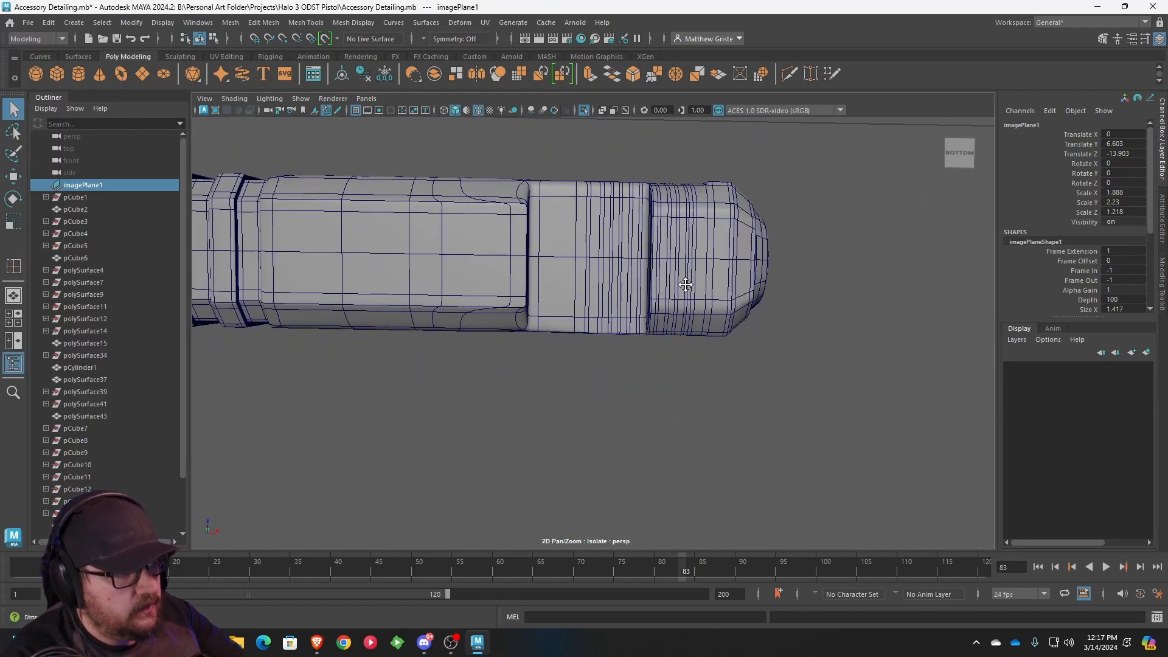
scroll(669, 335, "down", 5)
left_click_drag(671, 324, 621, 362, "alt")
scroll(615, 385, "up", 5)
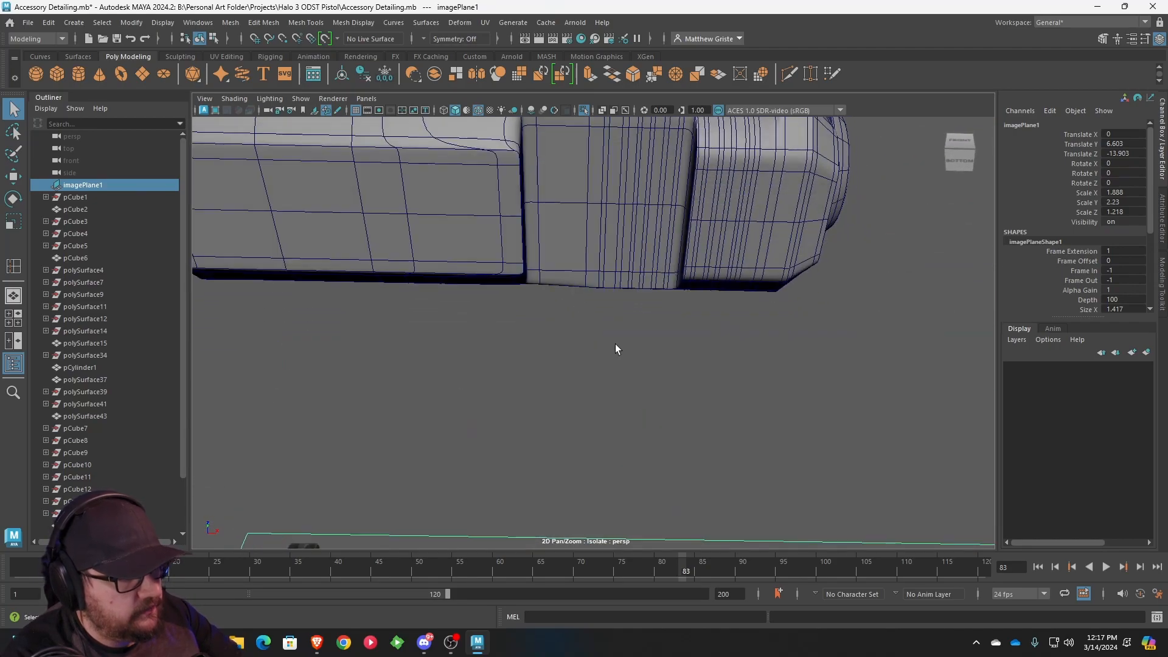
left_click_drag(614, 191, 620, 156, "alt")
middle_click_drag(621, 156, 598, 267, "alt")
scroll(598, 267, "up", 3)
left_click_drag(598, 266, 566, 202, "alt")
- Circularize the underside faces between the two grooves and scale the circle down to about half its size
right_click_drag(565, 207, 553, 230)
left_click(553, 196)
left_click(555, 267, "shift")
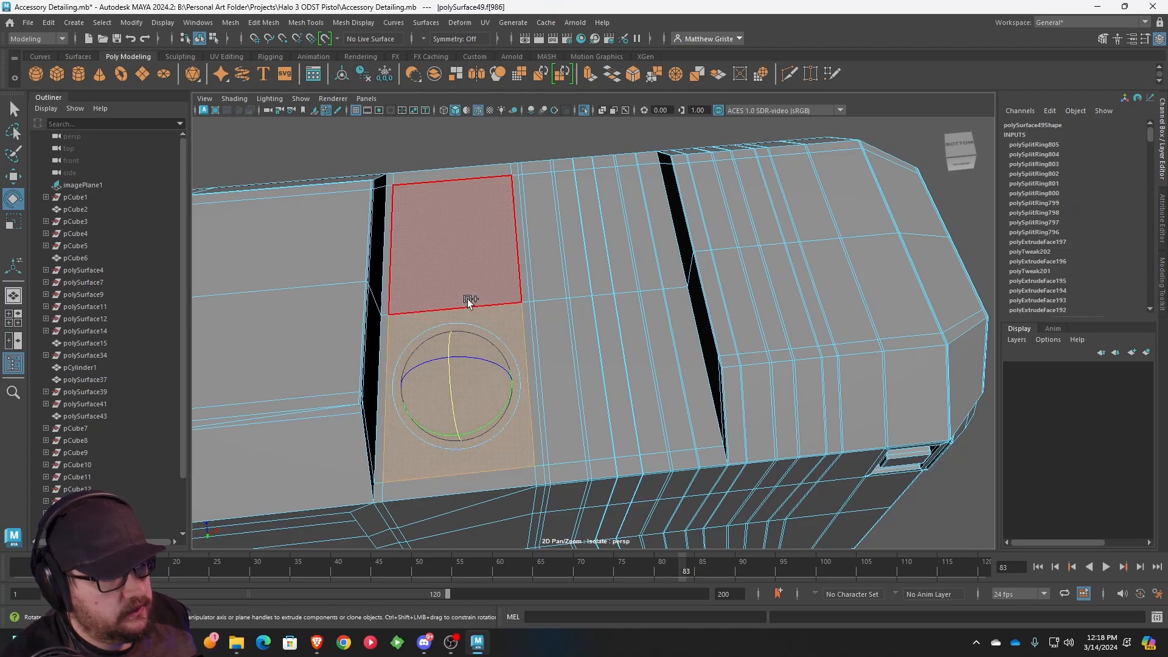
left_click(467, 298, "shift")
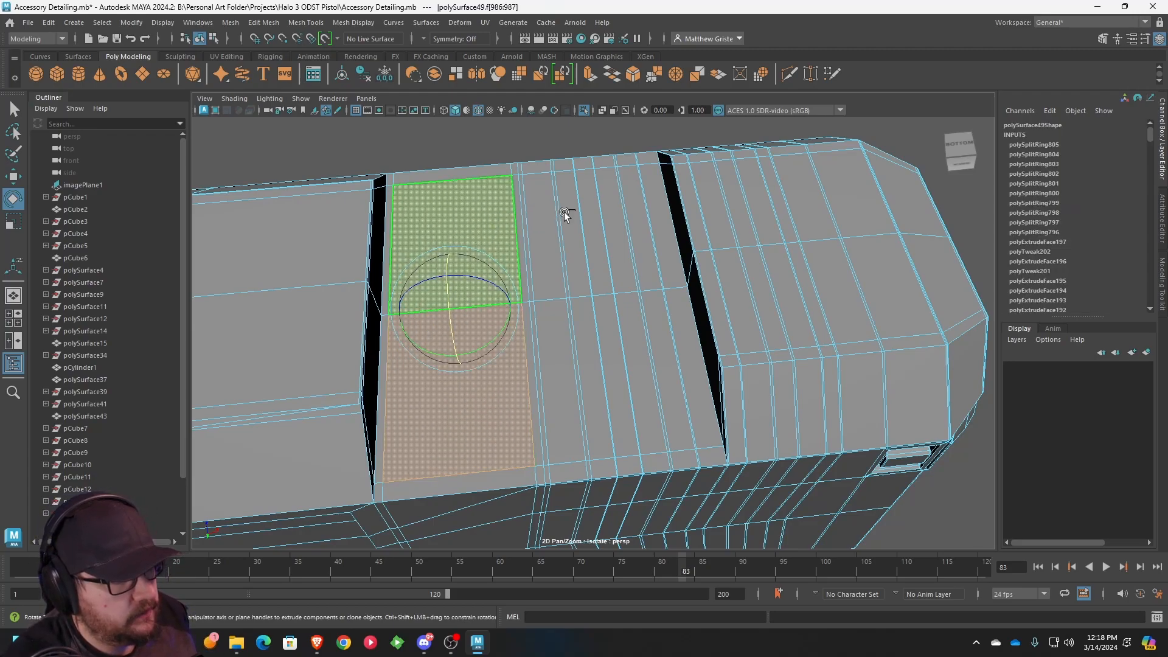
left_click_drag(564, 212, 618, 212, "ctrl")
left_click_drag(502, 228, 524, 227, "shift")
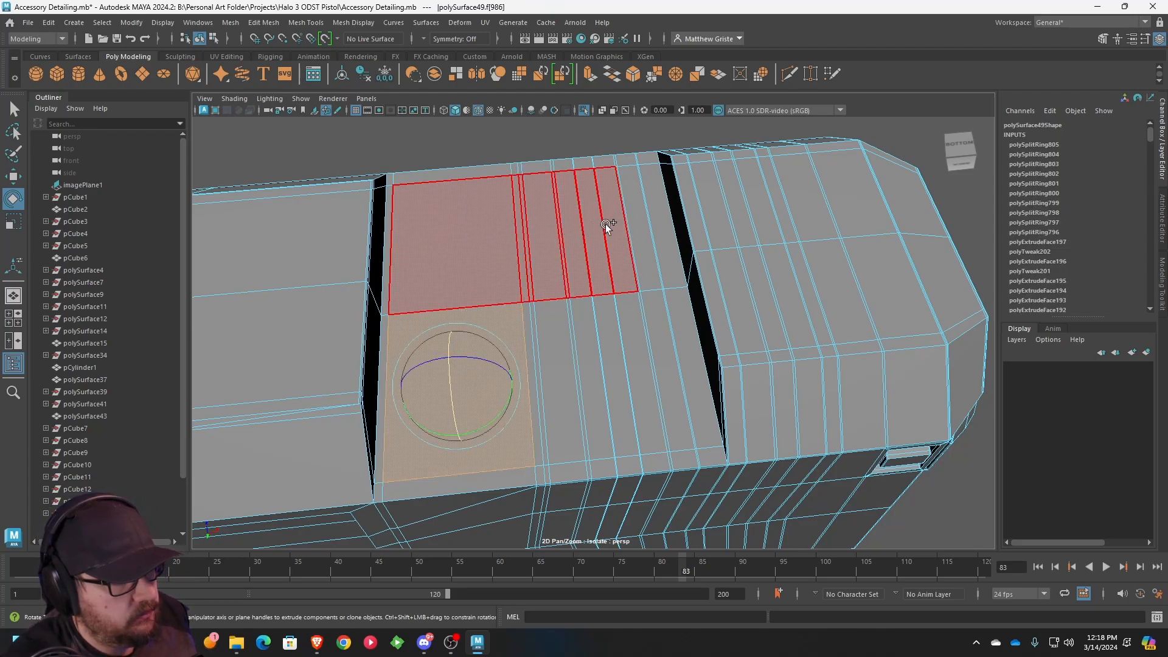
mouse_move(630, 238)
left_mouse_down("shift")
mouse_move(646, 323)
mouse_move(529, 338)
left_mouse_up("shift")
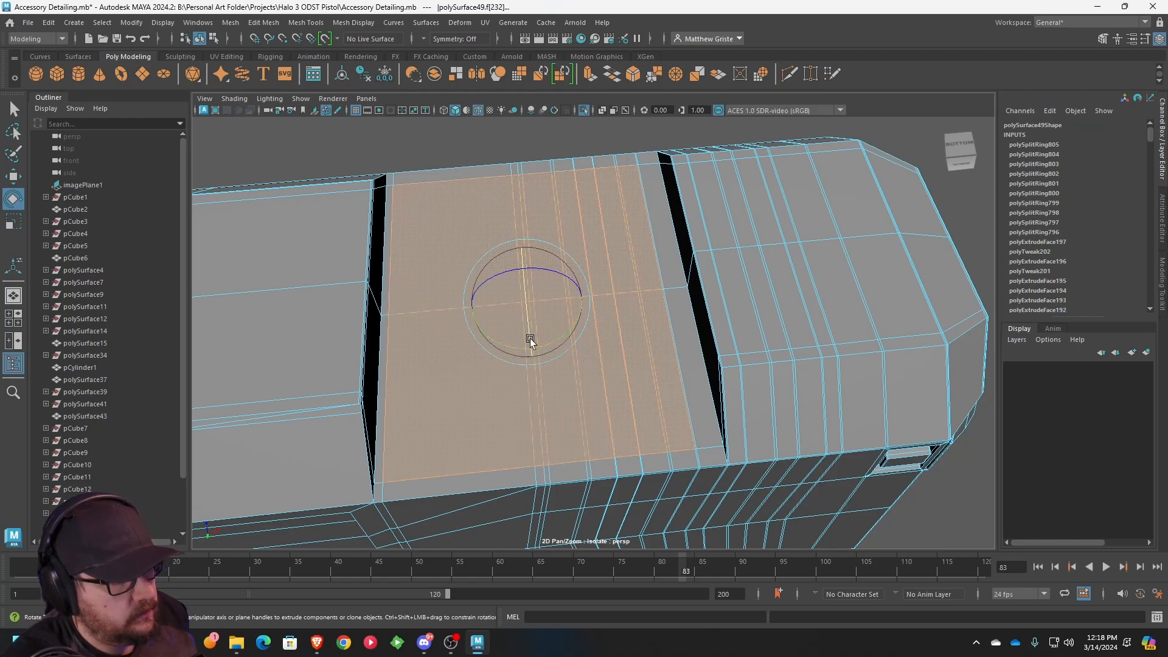
key("f")
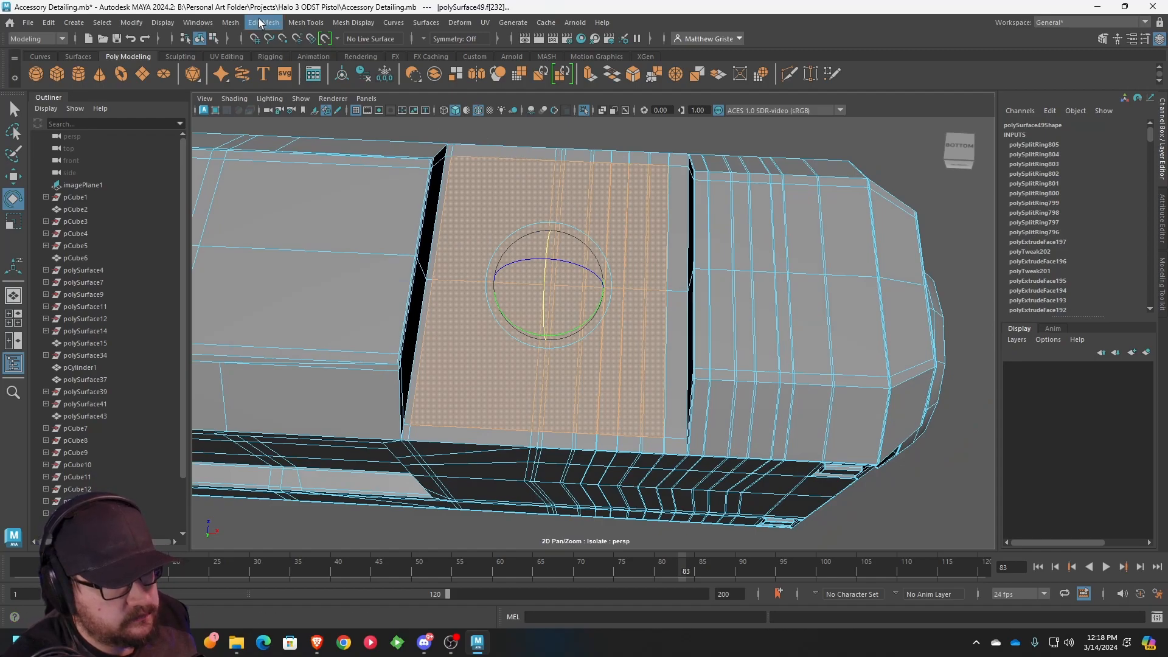
left_click(260, 23)
left_click(281, 93)
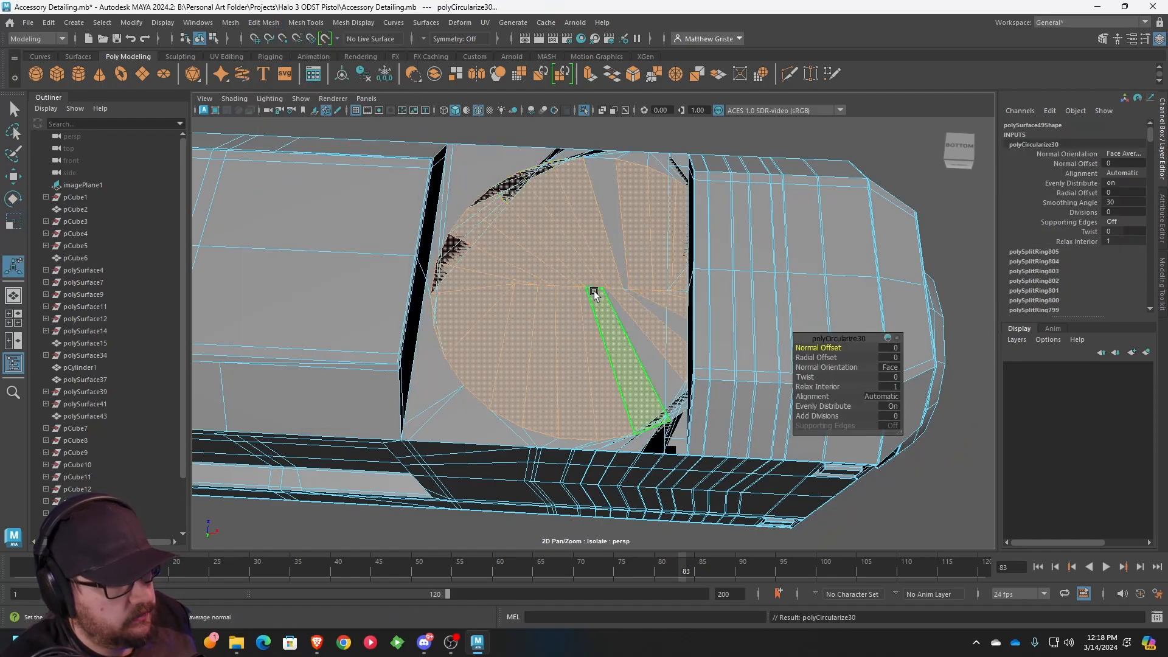
key("r")
left_click_drag(590, 287, 475, 271)
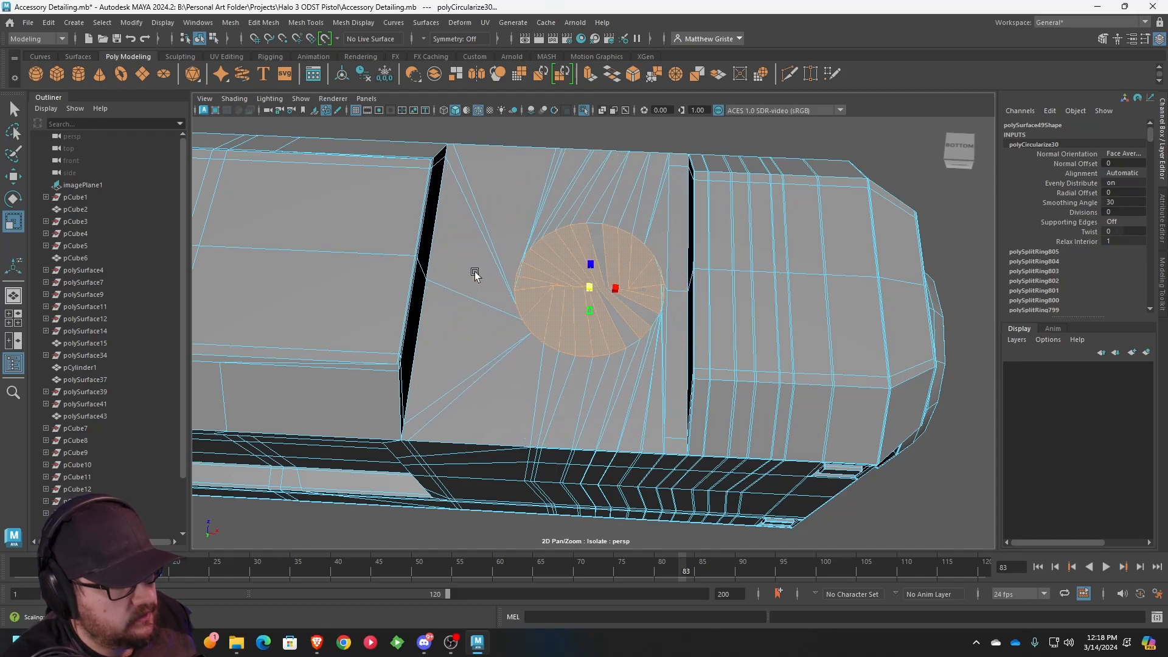
- Rotate the circularized underside faces and straighten the lengthwise edge loop running through the circle's centre
key("e")
left_click_drag(615, 324, 548, 318)
key("w")
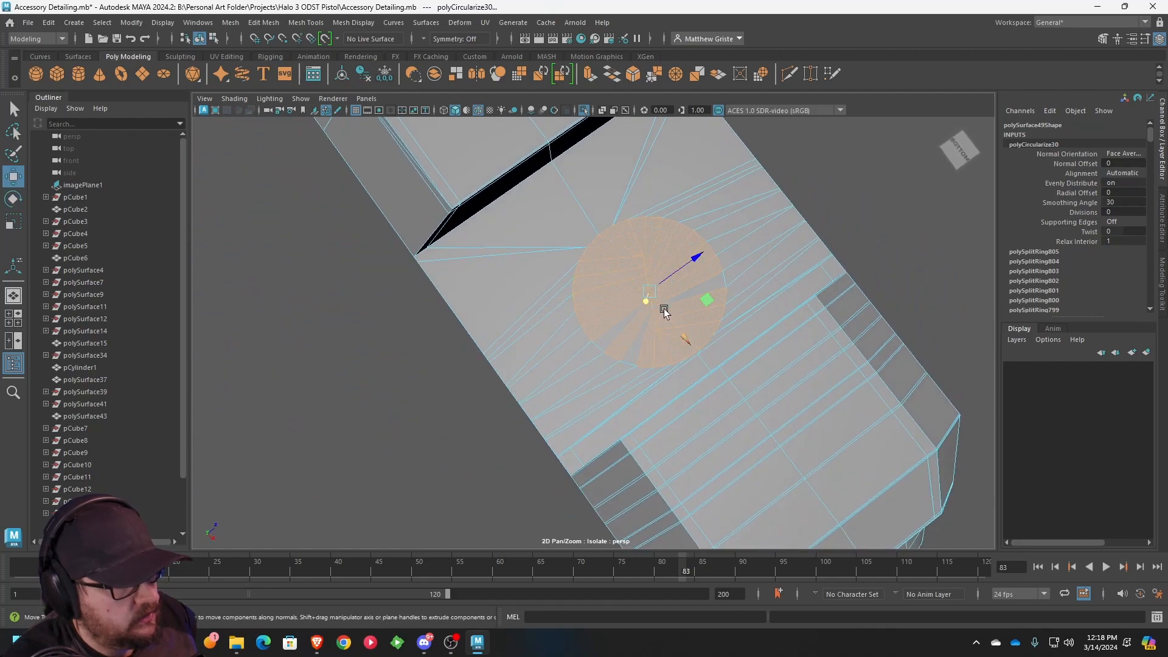
left_click_drag(638, 292, 547, 243, "alt")
scroll(596, 250, "up", 3)
left_click(610, 250)
scroll(610, 266, "down", 10)
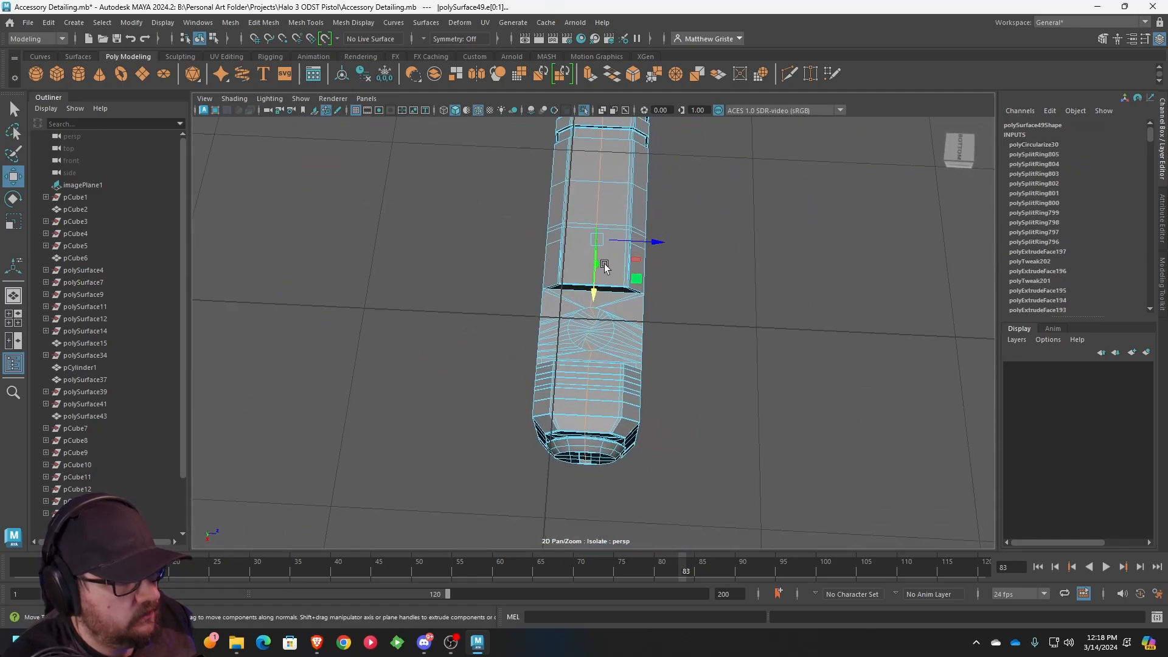
key("r")
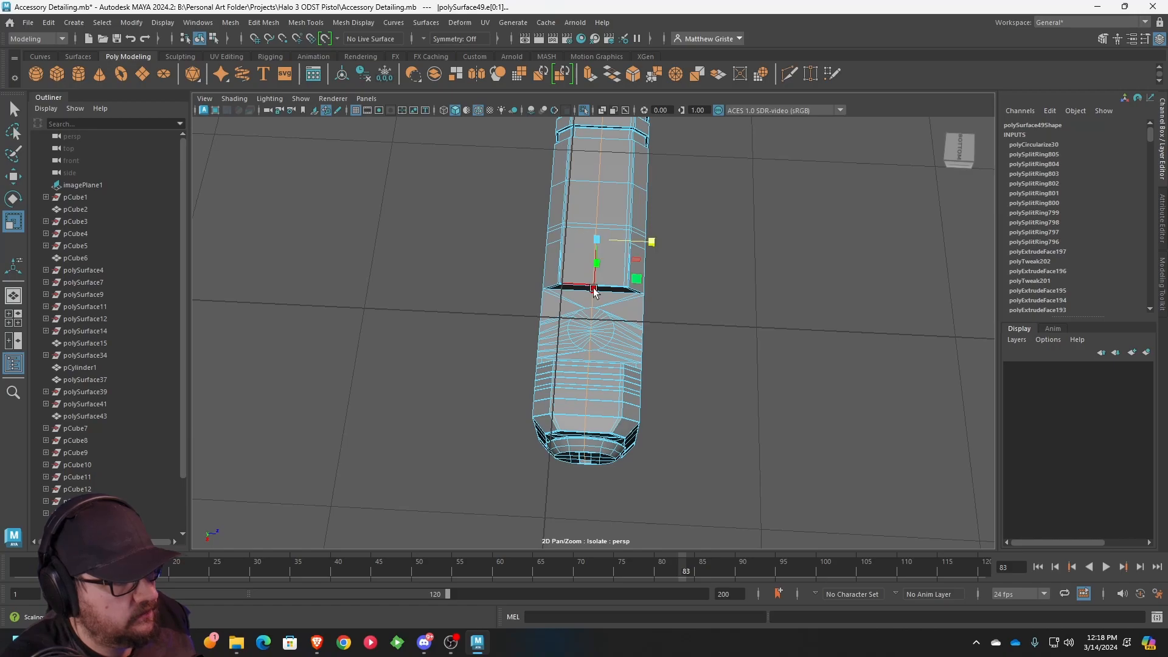
scroll(594, 303, "up", 3)
left_click_drag(594, 302, 683, 320, "alt")
scroll(628, 288, "up", 5)
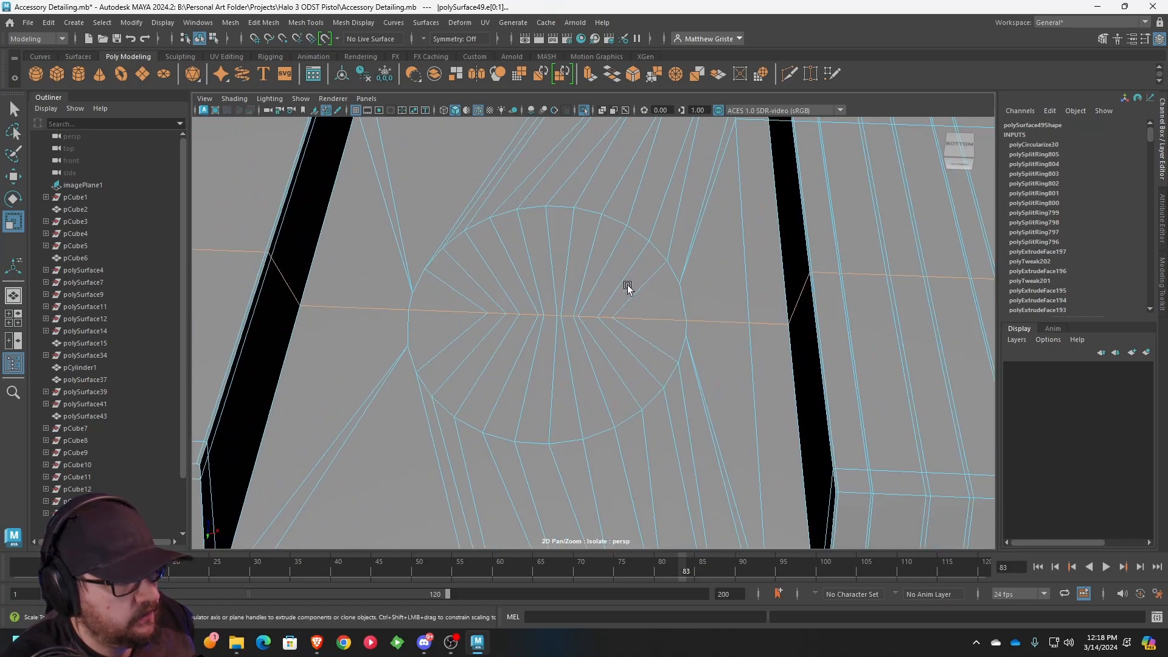
- Spread the first bunched vertices on the circle's centre line outward toward the rim at both ends
left_click_drag(628, 287, 601, 294, "alt")
scroll(601, 294, "down", 3)
middle_click_drag(601, 294, 584, 338, "alt")
mouse_move(584, 338)
left_mouse_down("alt")
mouse_move(602, 318)
mouse_move(597, 331)
mouse_move(700, 327)
mouse_move(629, 316)
mouse_move(579, 339)
left_mouse_up("alt")
scroll(608, 284, "up", 5)
right_click_drag(531, 281, 530, 313)
left_click(552, 333)
left_click_drag(552, 334, 522, 313, "alt")
right_click_drag(521, 280, 484, 286)
left_click(500, 307)
key("w")
left_click_drag(549, 312, 479, 309)
mouse_move(584, 314)
left_mouse_down()
mouse_move(530, 313)
mouse_move(585, 312)
mouse_move(569, 312)
left_mouse_up()
left_click(551, 312)
left_click(695, 318)
left_click_drag(770, 323, 832, 322)
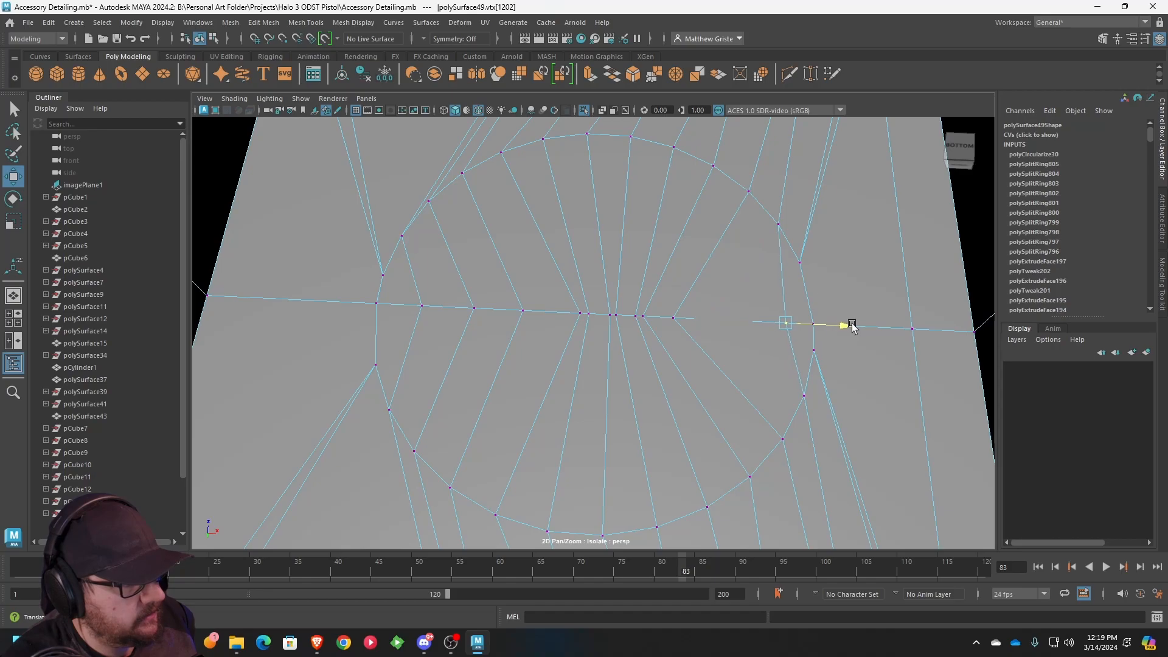
- Slide the centre-line vertices on the circle's disc-end half along the line to even out their spacing
left_click(676, 317)
left_click_drag(732, 316, 808, 321)
left_click(643, 317)
left_click_drag(700, 317, 729, 321)
left_click(635, 316)
left_click(580, 313)
mouse_move(628, 316)
left_mouse_down()
mouse_move(601, 314)
mouse_move(684, 316)
mouse_move(621, 314)
left_mouse_up()
left_click(612, 315)
left_click(588, 313)
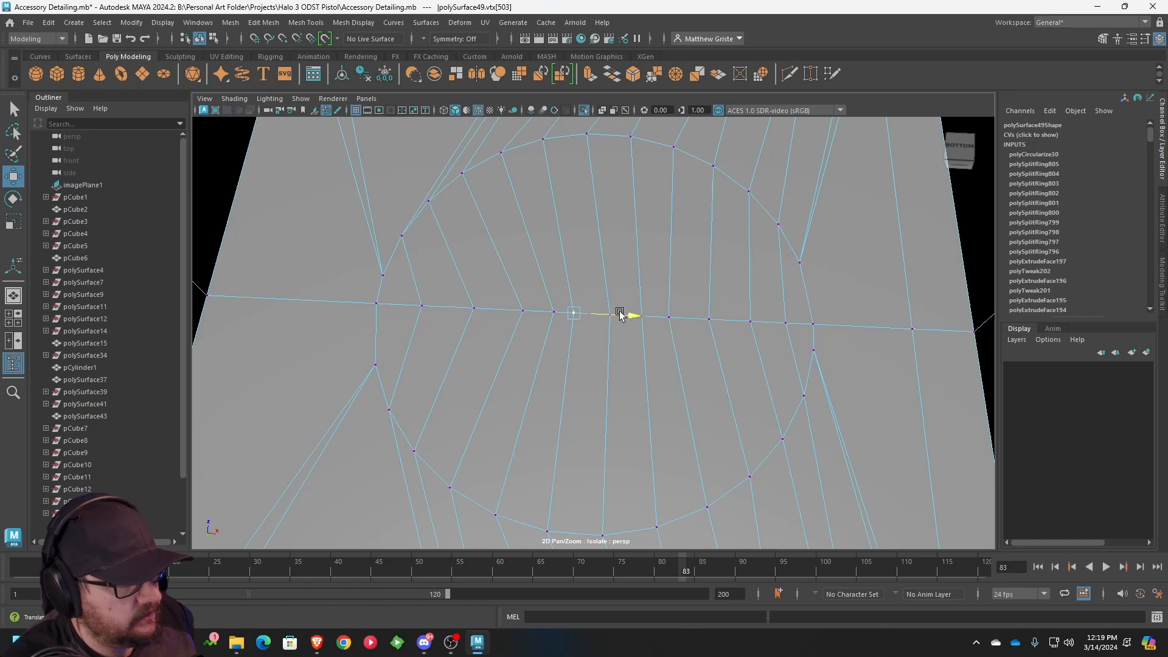
- Slide the vertices on the other half of the centre line so the circle's cuts run nearly parallel
left_click(551, 312, "shift")
left_click(523, 312, "shift")
left_click(475, 309, "shift")
left_click(423, 306, "shift")
left_click_drag(554, 312, 459, 306)
left_click_drag(492, 274, 452, 304, "ctrl")
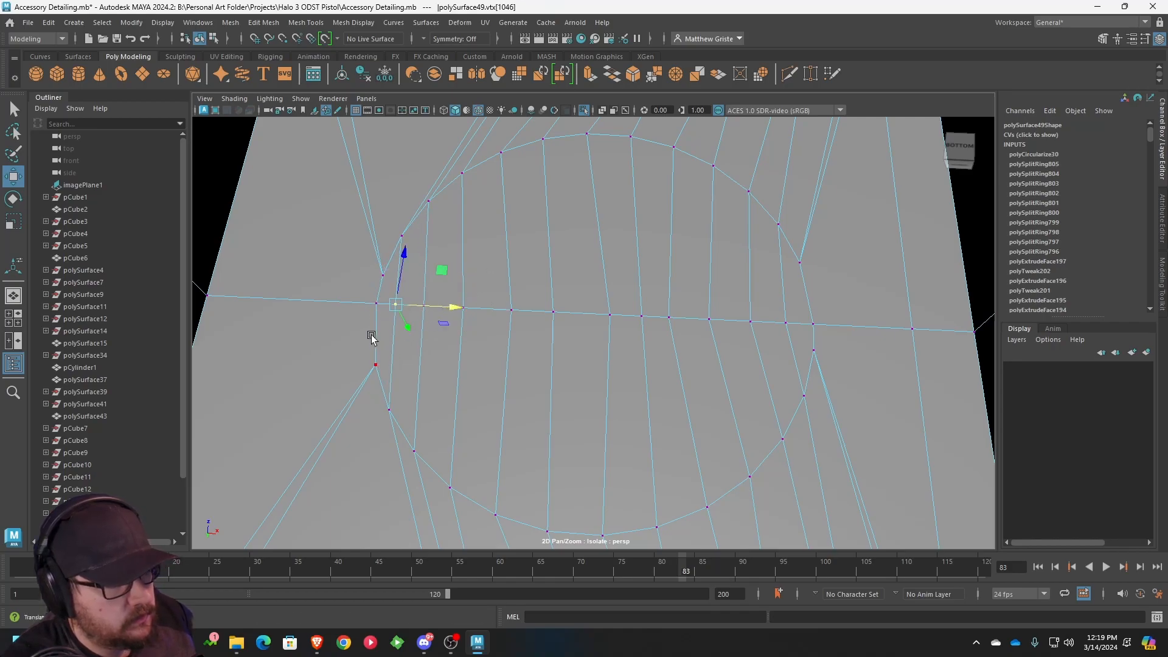
- Select all the faces inside the underside circle and extrude them outward by 0.358 into a cylinder
right_click_drag(374, 339, 376, 338)
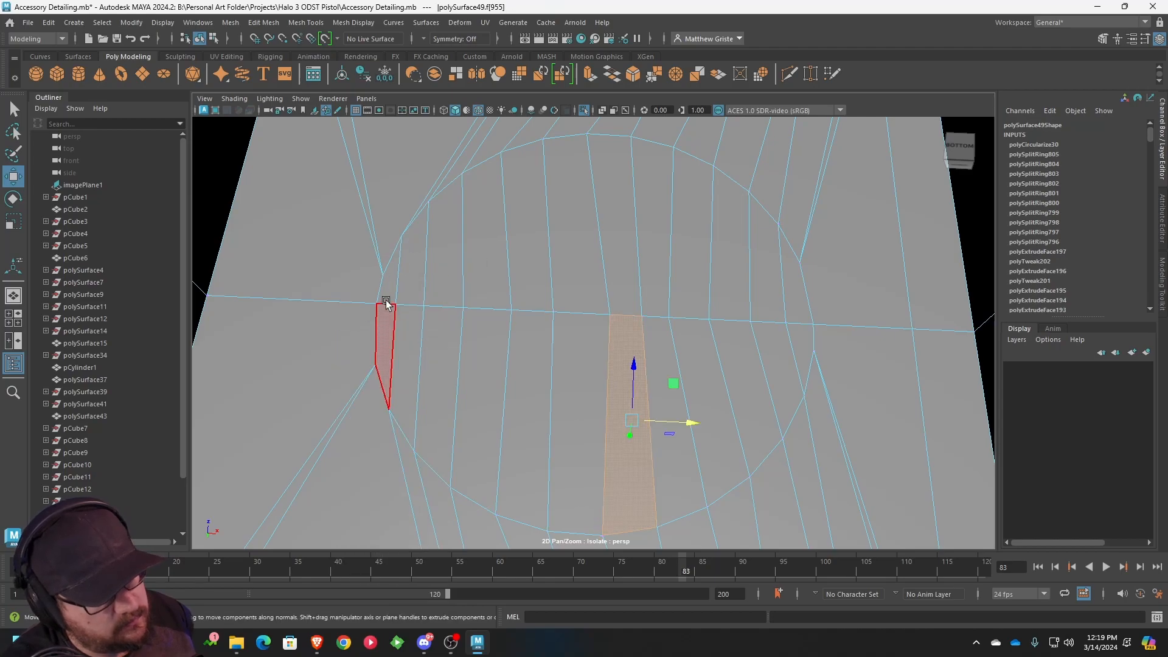
left_click(386, 314)
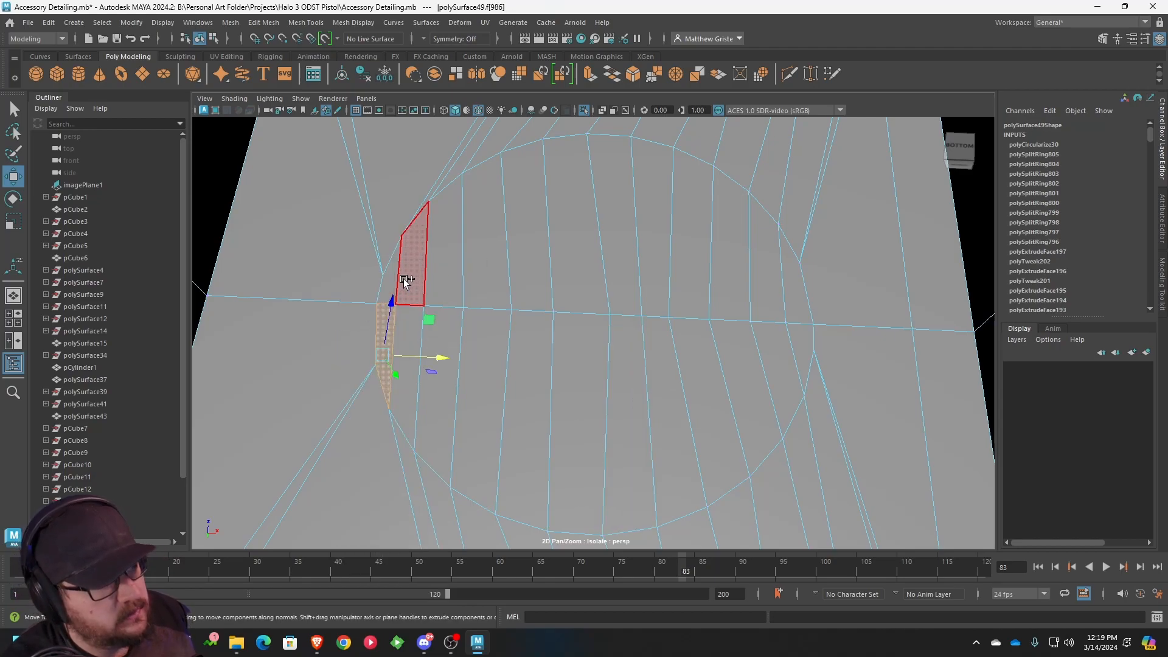
left_click(404, 268, "shift")
mouse_move(446, 345)
left_mouse_down("shift")
mouse_move(402, 367)
mouse_move(492, 236)
mouse_move(699, 243)
mouse_move(756, 257)
mouse_move(793, 297)
mouse_move(786, 351)
mouse_move(579, 373)
mouse_move(480, 364)
left_mouse_up("shift")
scroll(563, 383, "down", 6)
left_click_drag(564, 383, 610, 323, "alt")
scroll(611, 323, "up", 7)
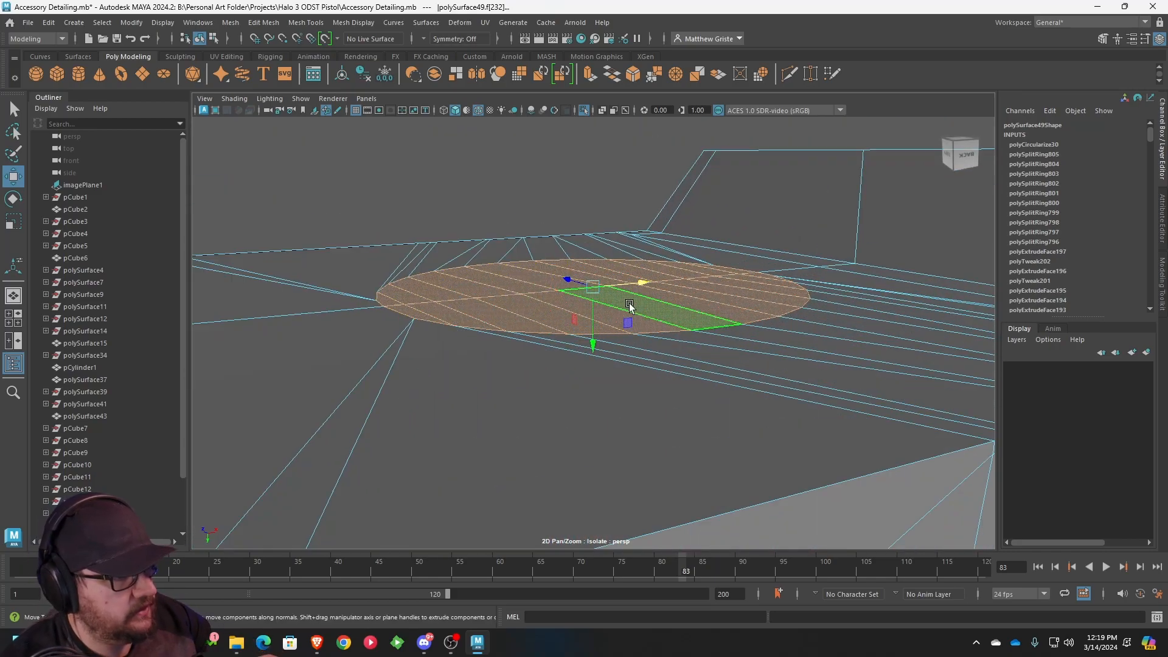
scroll(630, 306, "down", 2)
middle_click_drag(643, 297, 632, 331, "alt")
scroll(605, 219, "down", 8)
left_click_drag(654, 286, 662, 316, "alt")
scroll(679, 291, "up", 8)
middle_click_drag(681, 289, 596, 323, "alt")
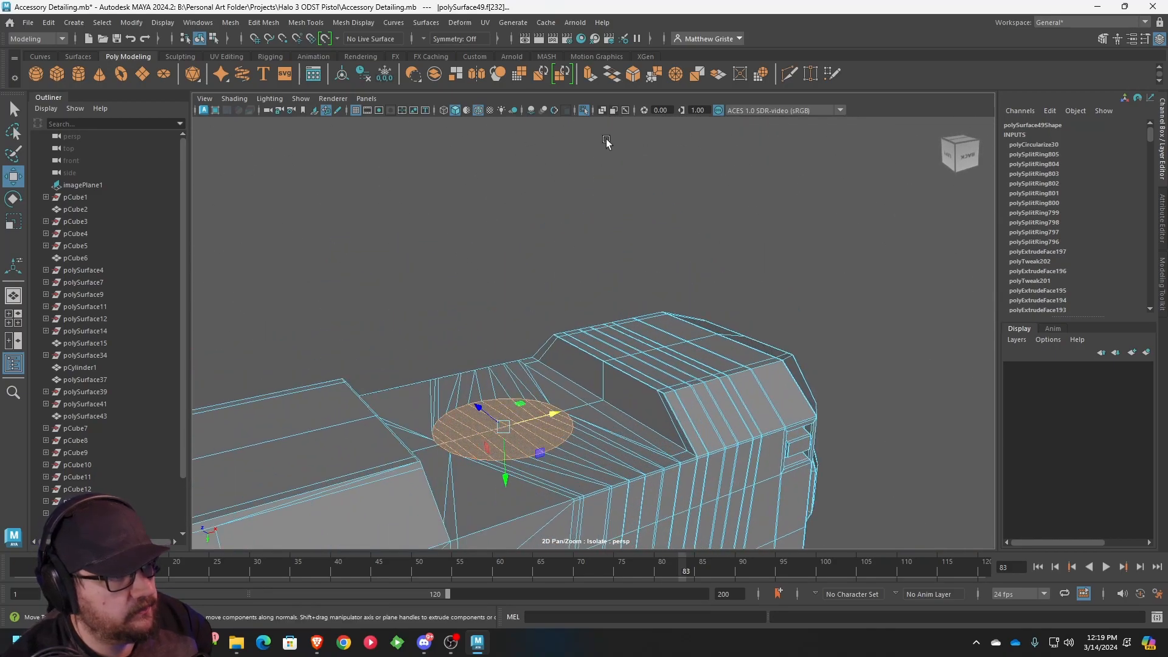
key("ctrl+e")
left_click_drag(486, 382, 599, 322)
scroll(477, 315, "down", 3)
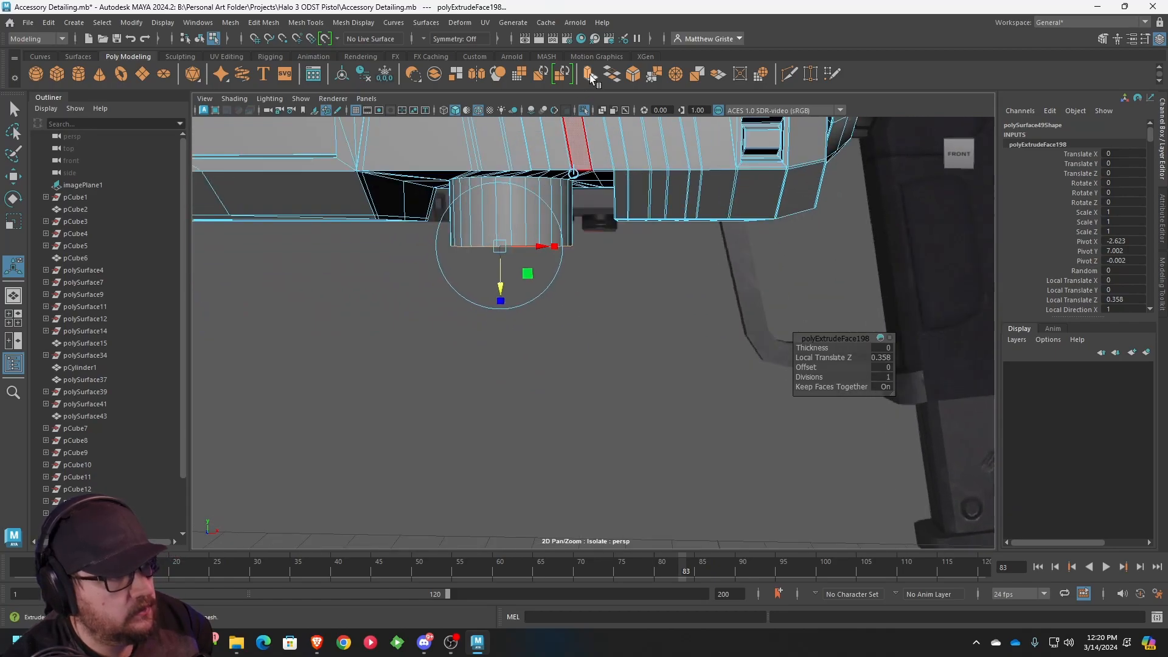
- Extrude the cylinder's end faces by another 0.15 and scale them to 0.733 to form a tapered rim
key("ctrl+e")
left_click_drag(501, 282, 501, 309)
left_click(573, 202)
left_click(512, 191)
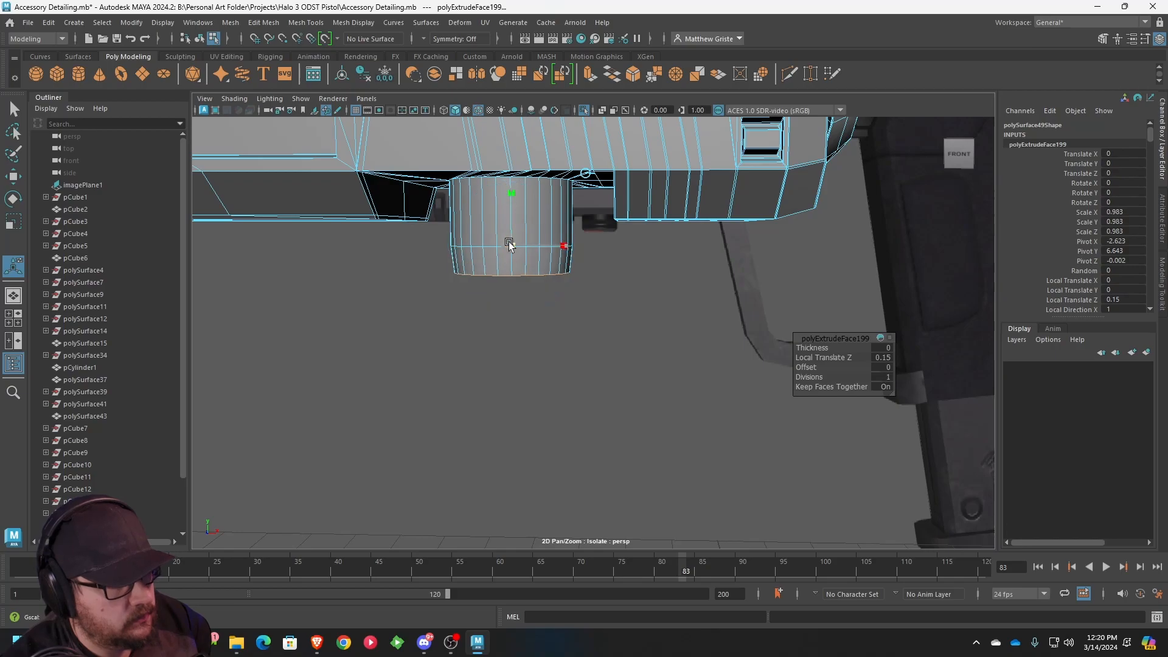
left_click_drag(512, 245, 503, 245)
left_click_drag(512, 204, 624, 184)
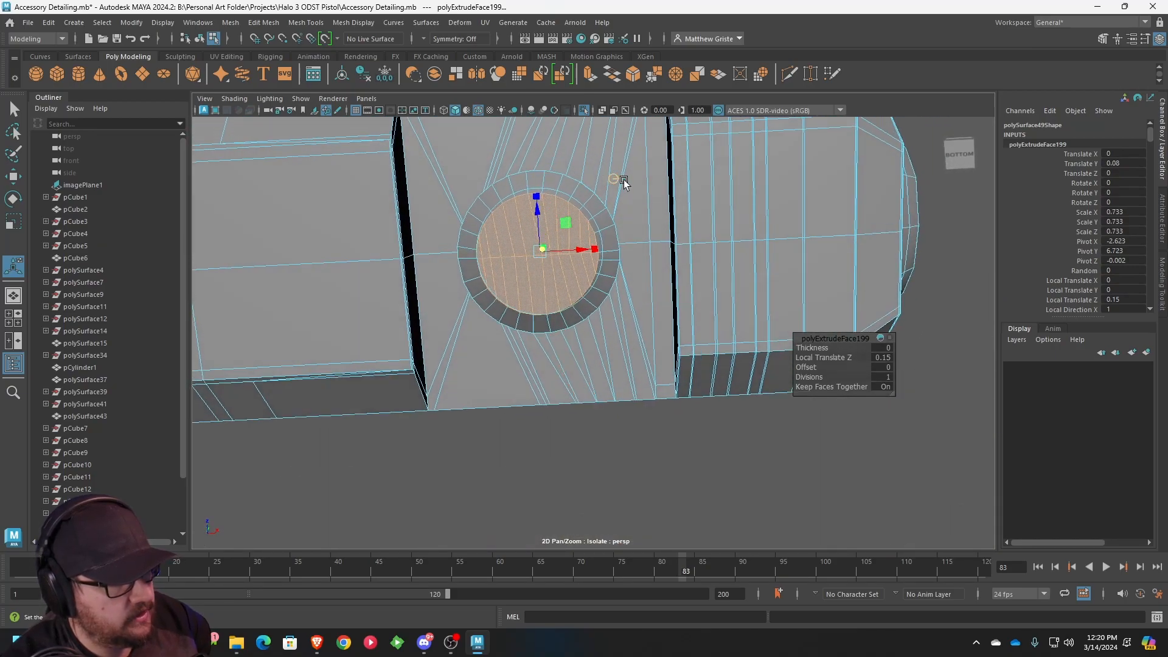
- Inset the cylinder's end faces with an extrusion scaled to 0.883, and extrude the inner faces inward as a shallow recess
key("ctrl+e")
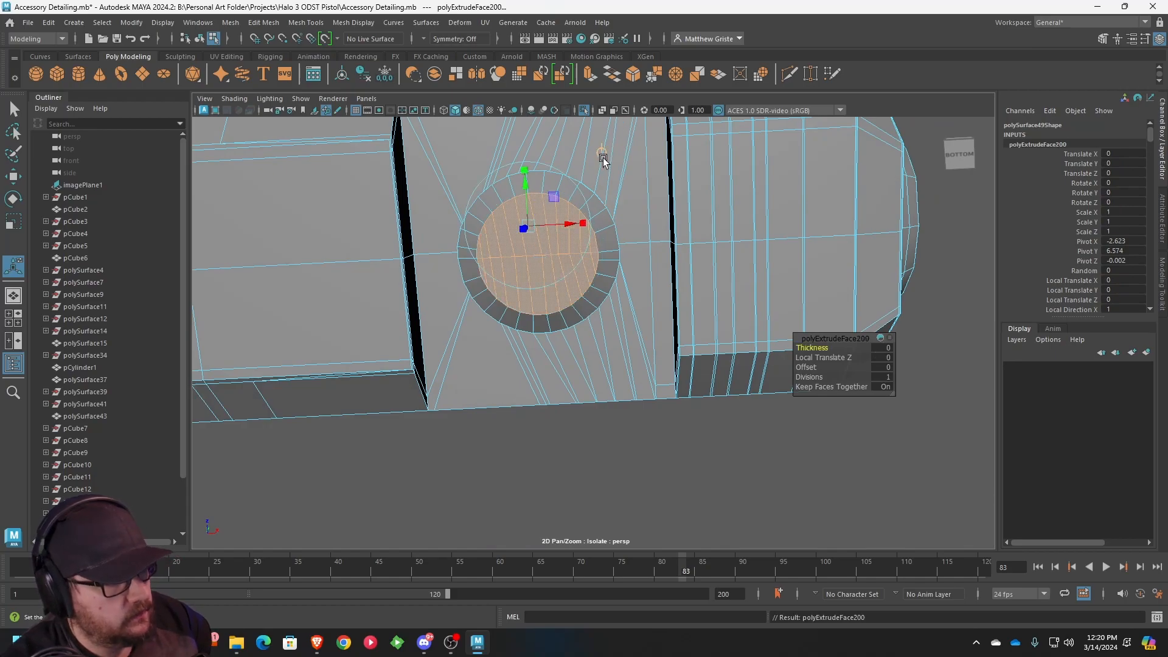
left_click_drag(538, 255, 615, 220)
scroll(615, 226, "up", 6)
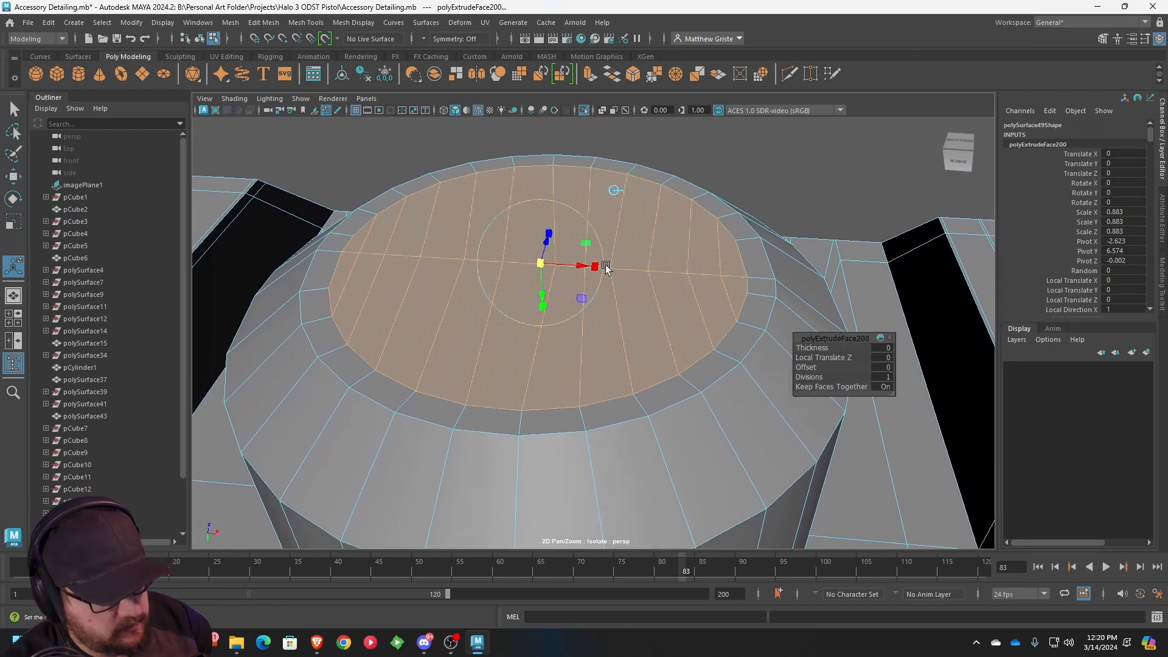
key("ctrl+e")
left_click_drag(530, 180, 531, 194)
- Inset the recess floor and extrude its centre back outward with a smaller, tapered top, then return to object selection
key("ctrl+e")
left_click(605, 149)
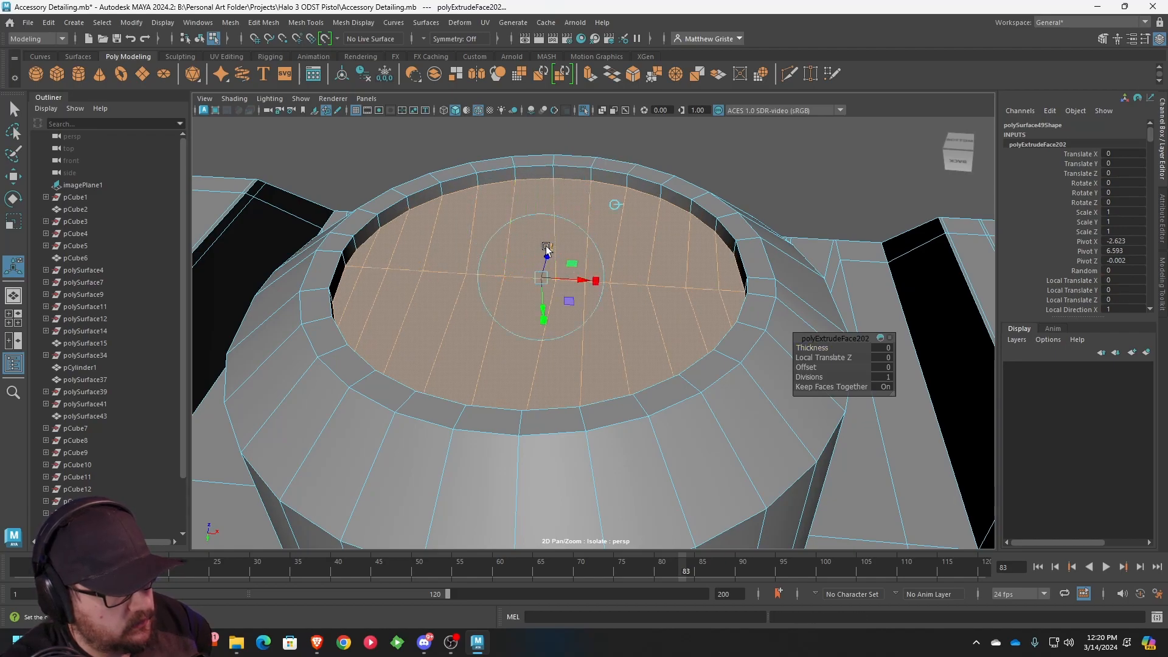
left_click_drag(542, 279, 534, 279)
key("ctrl+e")
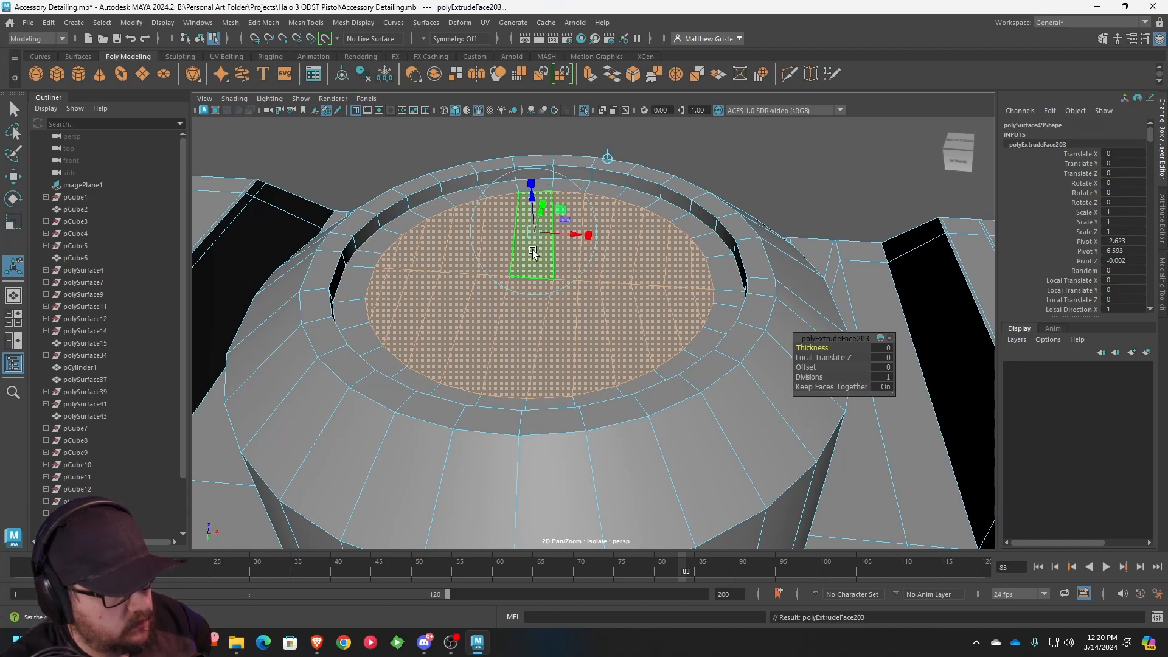
left_click_drag(532, 194, 534, 174)
left_click_drag(540, 267, 528, 267)
right_click_drag(574, 240, 611, 224)
key("q")
- Insert two edge loops around the cylinder's side wall to mark out a narrow band
scroll(591, 271, "down", 5)
left_click_drag(591, 273, 615, 256, "alt")
middle_click_drag(616, 268, 623, 196, "alt")
left_click_drag(623, 196, 616, 176, "alt")
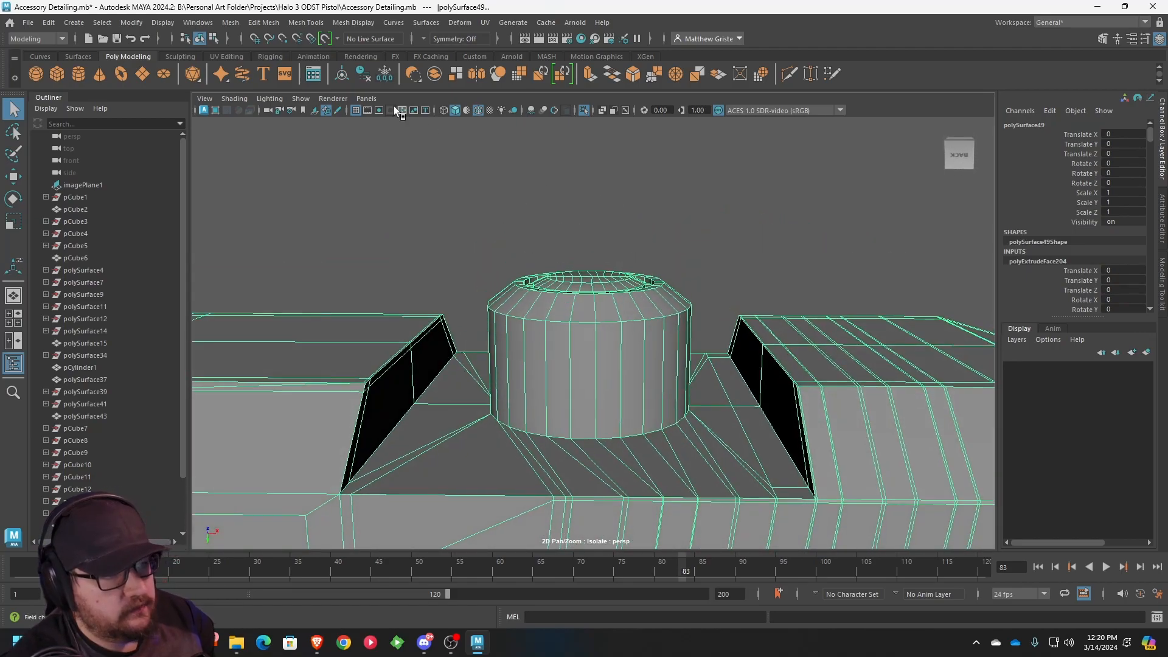
left_click(294, 23)
left_click(329, 115)
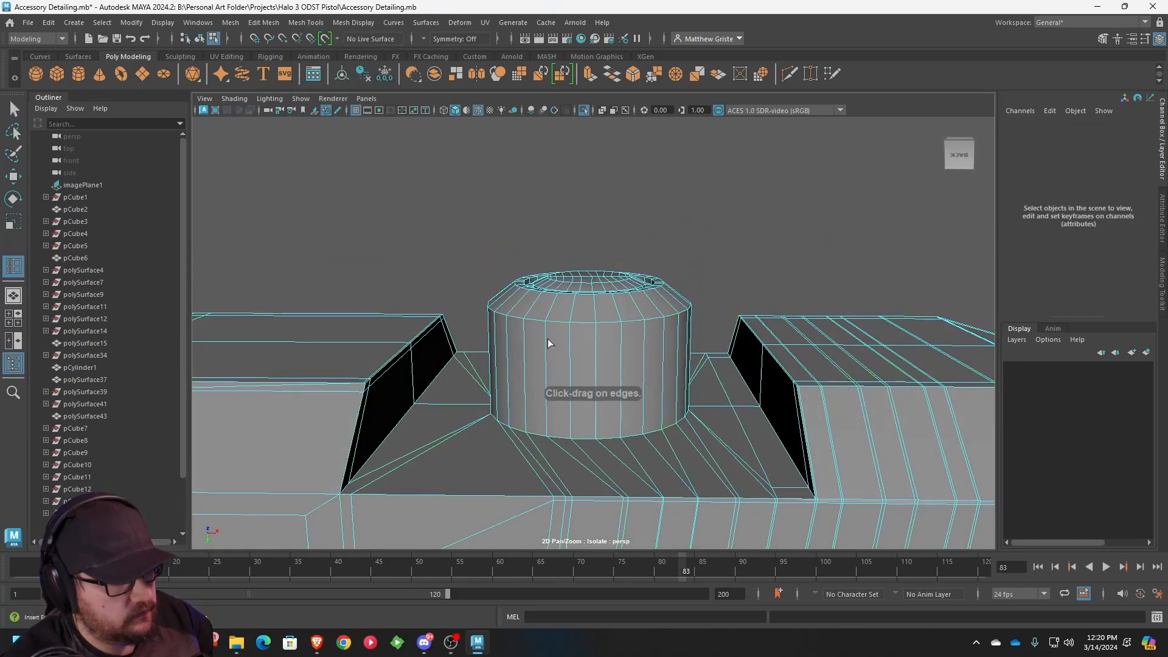
left_click(543, 353)
- Select the band of faces around the cylinder and extrude it inward by 0.016 to form a groove
right_click_drag(546, 381, 555, 353)
double_click(534, 365)
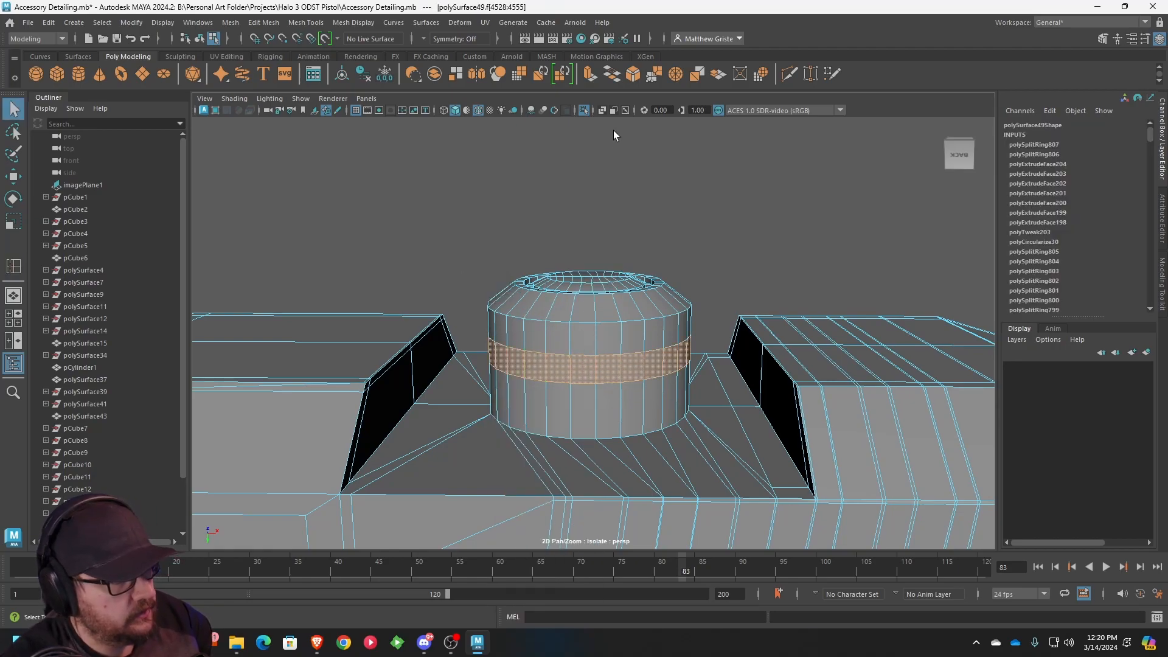
key("ctrl+e")
left_click_drag(706, 242, 595, 312, "alt")
left_click_drag(693, 308, 625, 225, "alt")
scroll(624, 219, "up", 3)
right_click_drag(623, 215, 629, 196)
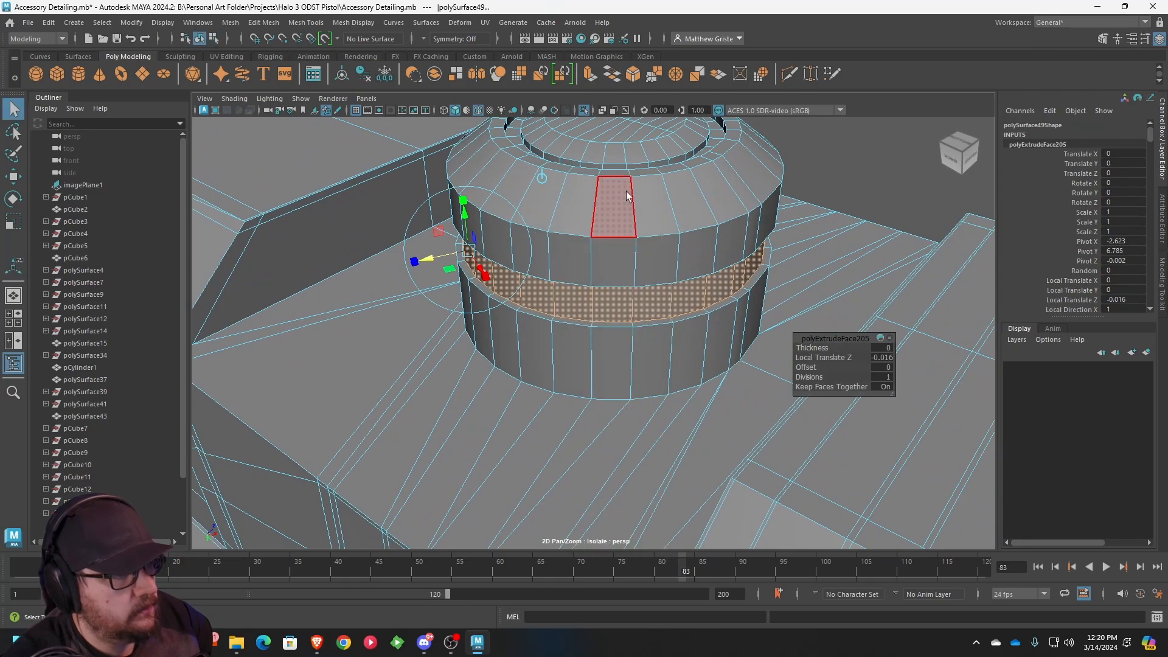
- Insert support edge loops around the cylinder's base and along the lower lip and floor of its groove
left_click(306, 22)
left_click(341, 116)
left_click_drag(521, 366, 519, 380)
left_click_drag(524, 320, 521, 313)
left_click(519, 302)
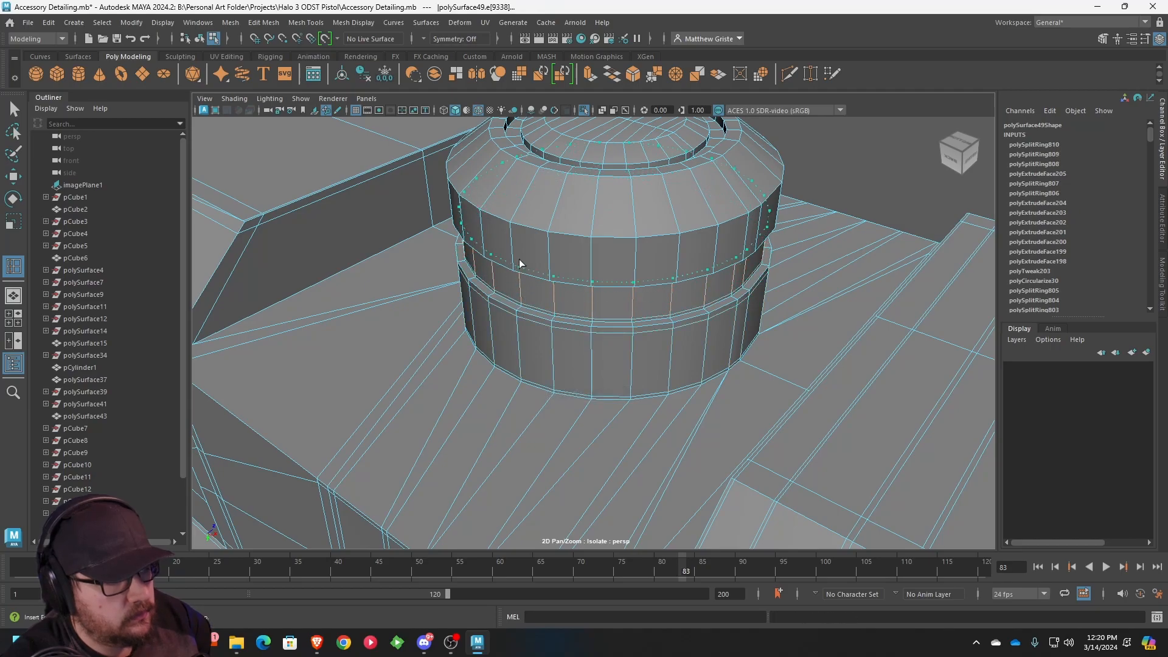
left_click_drag(518, 272, 610, 294, "alt")
right_click_drag(611, 294, 612, 402, "alt")
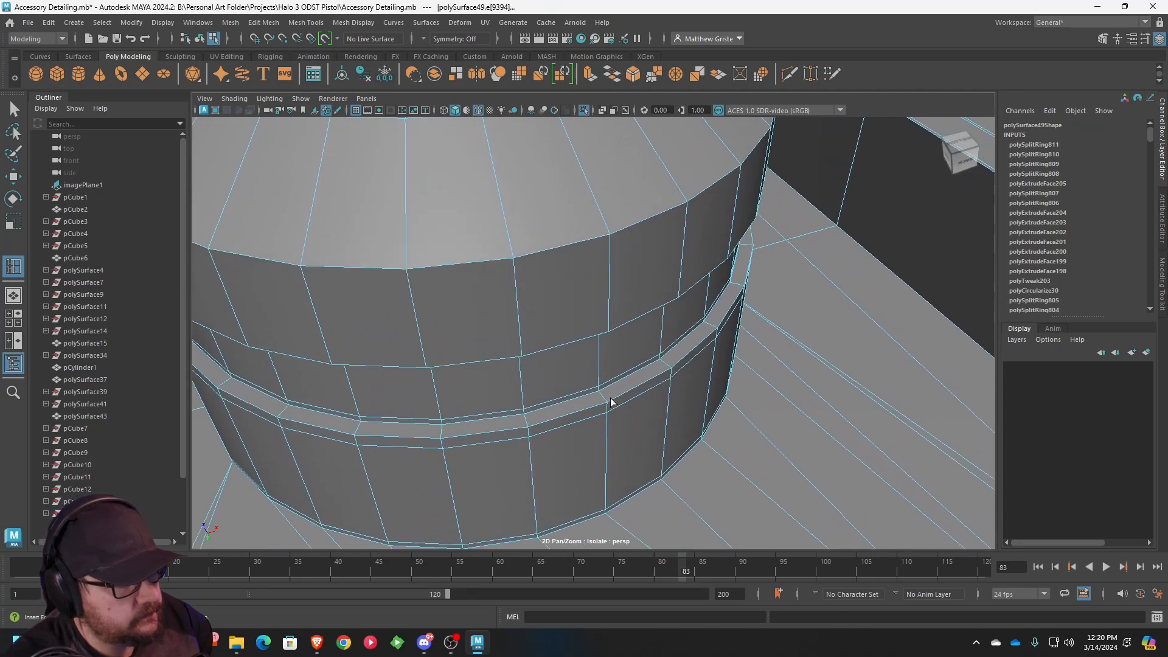
left_click_drag(606, 401, 574, 371, "alt")
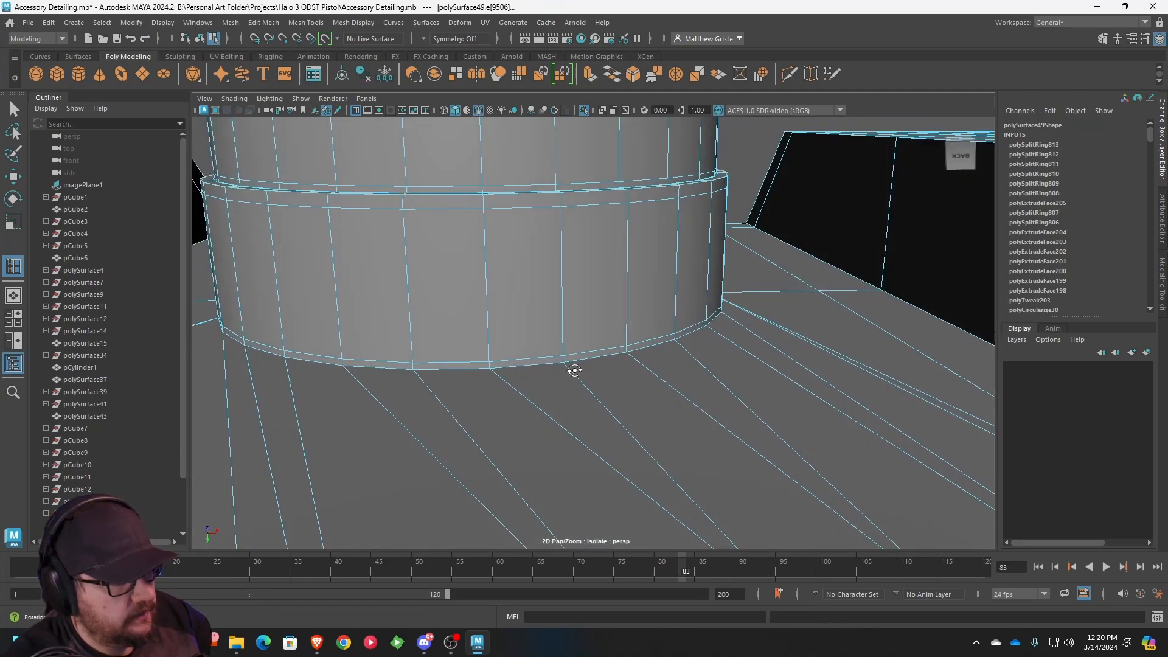
right_click_drag(574, 371, 610, 377, "alt")
left_click_drag(610, 377, 622, 428, "alt")
right_click_drag(622, 428, 638, 312, "alt")
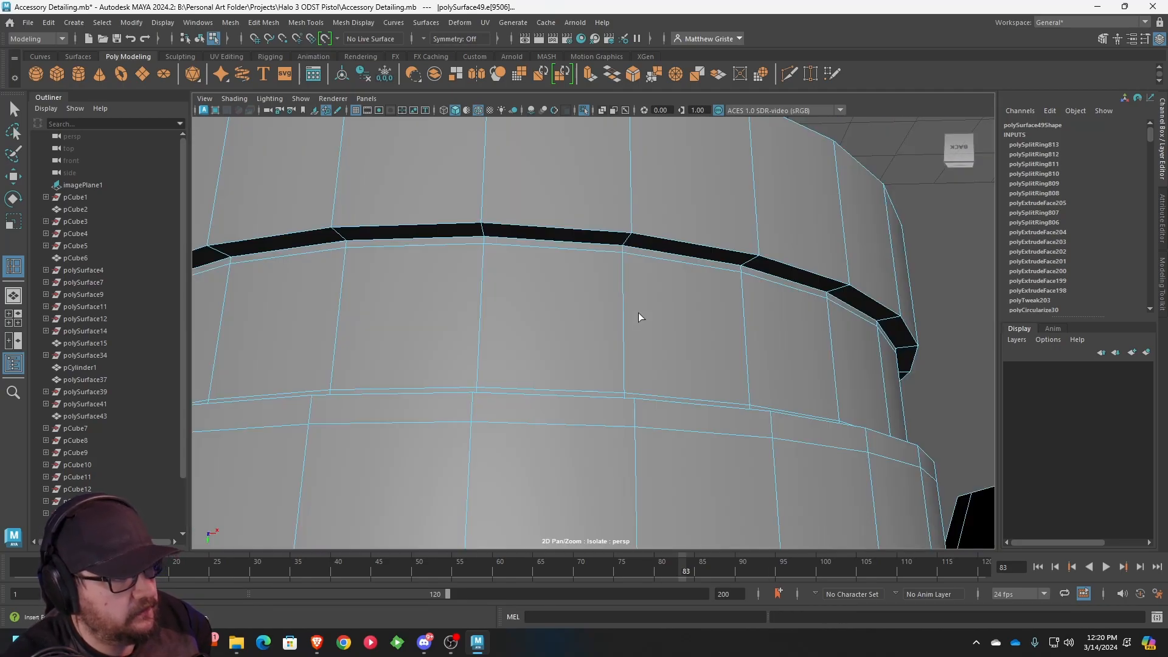
- Insert support edge loops along the groove's upper lip and around the edges of the cylinder's tapered rim
left_click(626, 242)
left_click(631, 234)
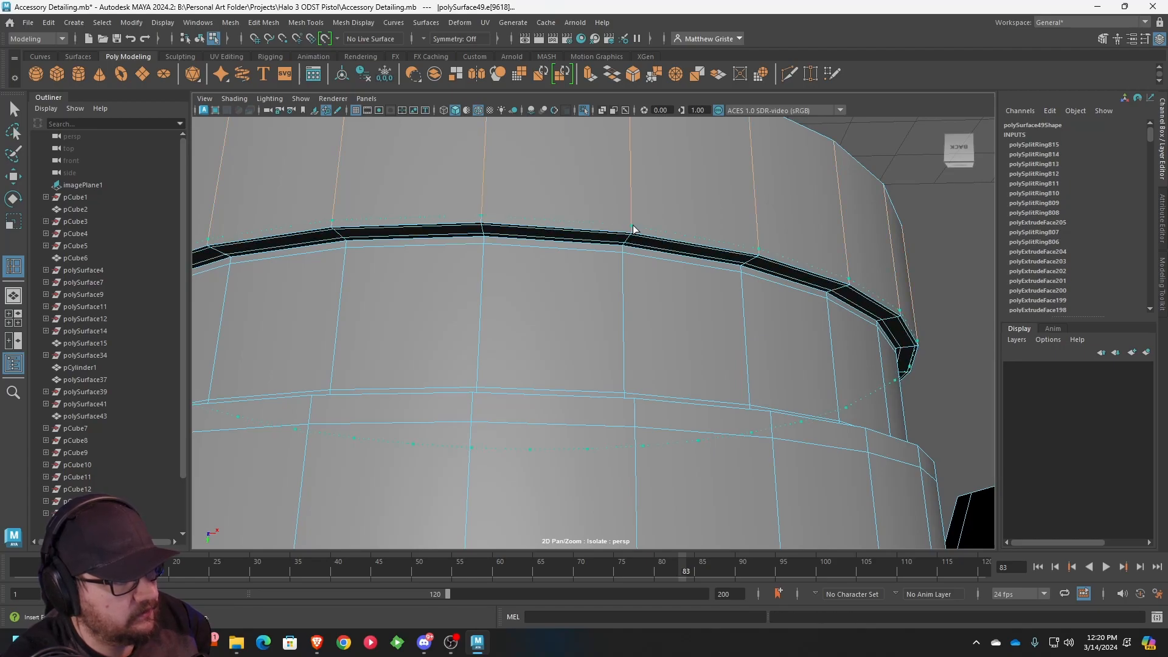
left_click(632, 226)
scroll(633, 232, "down", 4)
left_click_drag(633, 232, 611, 356, "alt")
left_click(611, 257)
left_click(598, 279)
left_click(664, 335)
- Insert support edge loops around the cap's rim, the recess walls and the edges of the raised centre
middle_click_drag(610, 351, 681, 297, "alt")
right_click_drag(682, 297, 565, 360, "alt")
middle_click_drag(564, 360, 649, 287, "alt")
right_click_drag(648, 287, 612, 476, "alt")
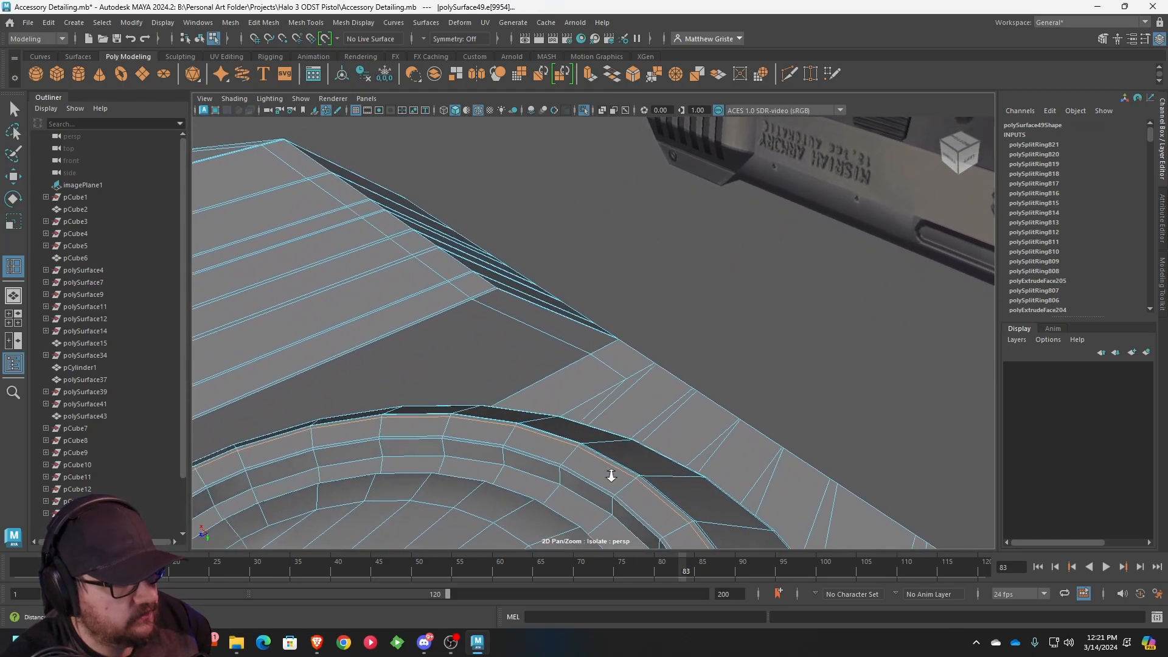
left_click_drag(611, 476, 623, 376, "alt")
middle_click_drag(623, 375, 626, 294, "alt")
left_click(612, 274)
left_click(612, 263)
left_click_drag(612, 262, 611, 338, "alt")
left_click(493, 350)
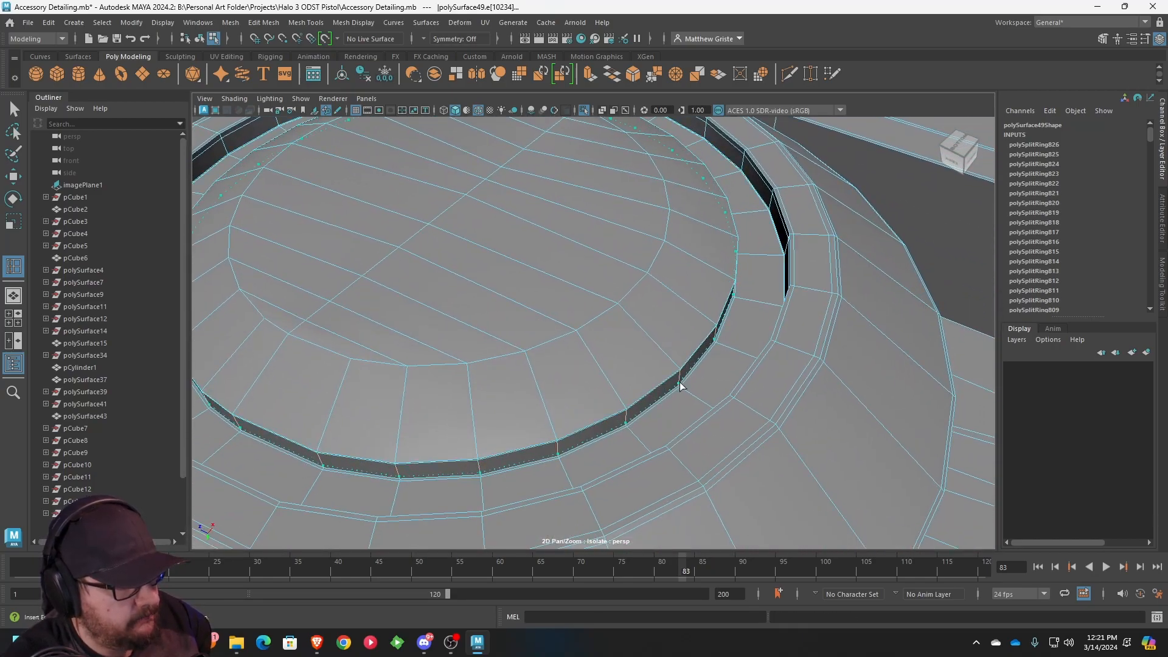
left_click(579, 335)
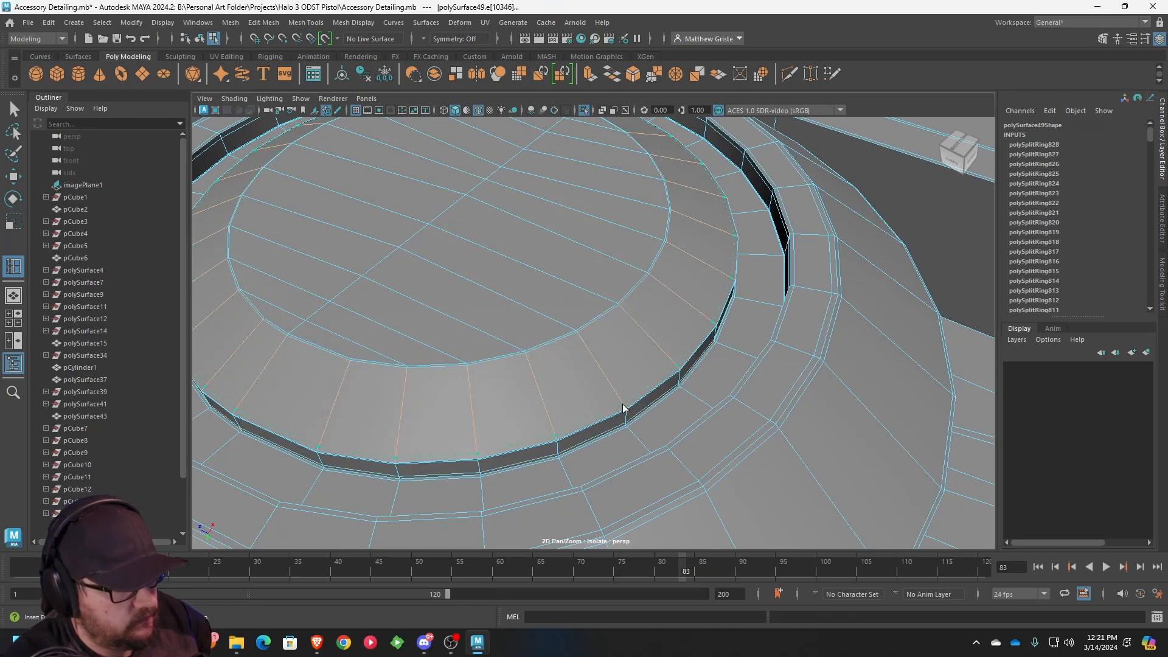
- Return the housing to object selection and compare its smoothed and unsmoothed display around the new cylinder
scroll(635, 377, "down", 10)
right_click_drag(642, 291, 717, 280)
left_click(884, 411)
left_click_drag(885, 410, 665, 147, "alt")
left_click(695, 266)
key("1")
key("3")
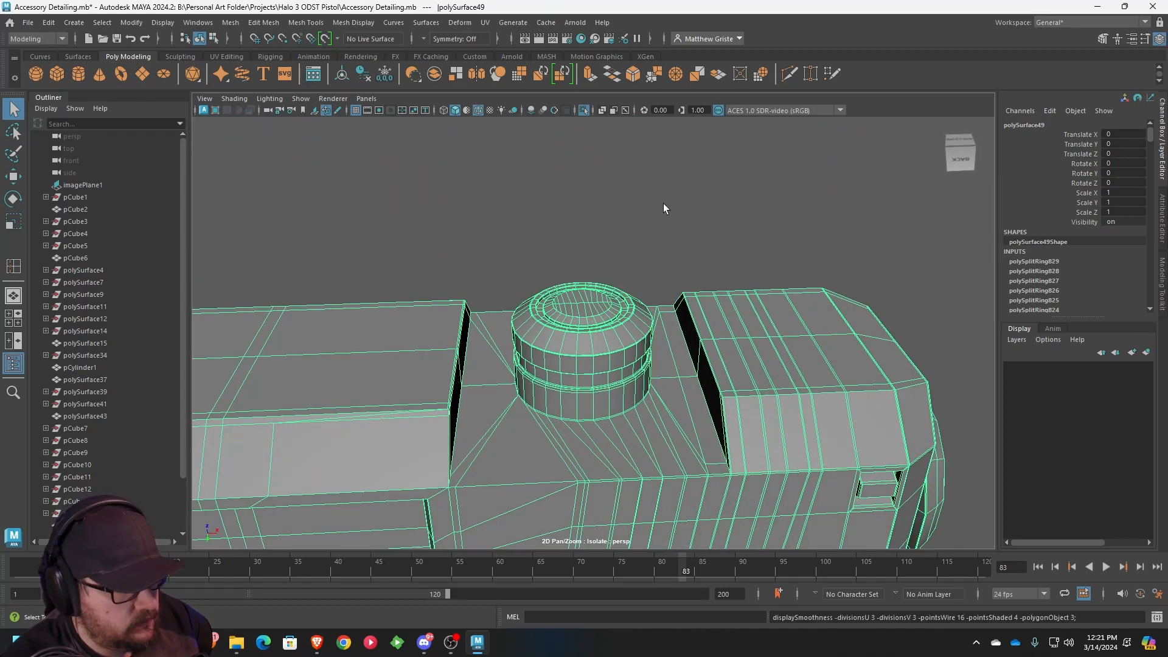
left_click_drag(663, 203, 581, 264, "alt")
key("1")
- Insert a support edge loop on the housing's side near the recessed bay below the cylinder's section
left_click_drag(461, 426, 598, 354, "alt")
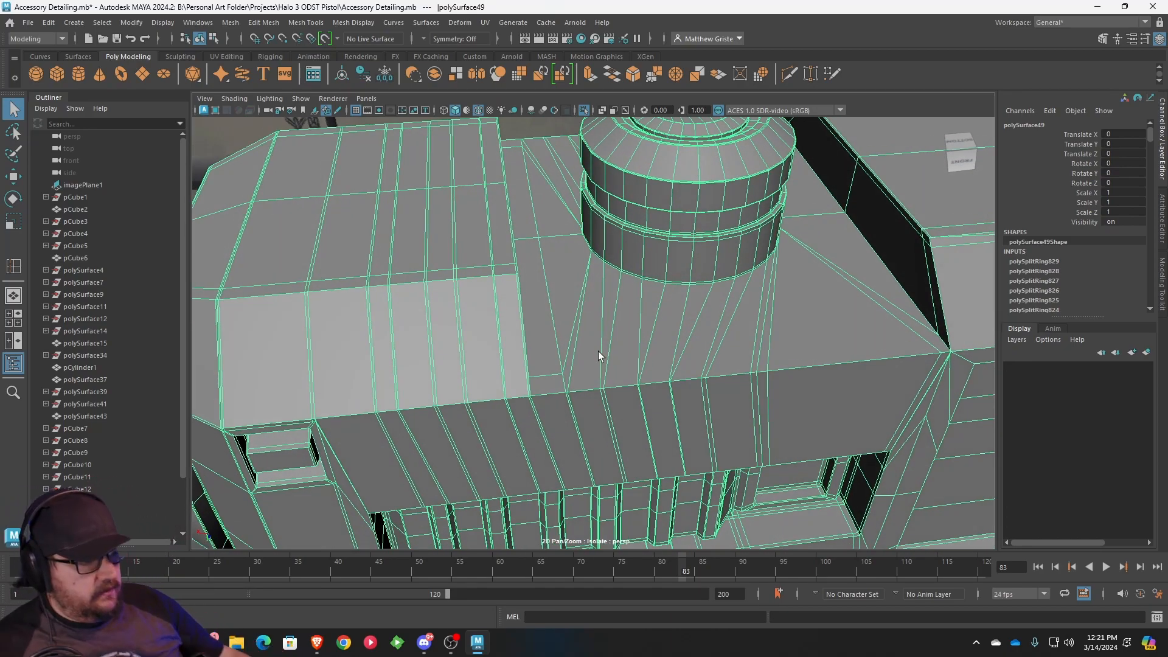
scroll(598, 351, "down", 5)
left_click_drag(605, 341, 543, 246, "alt")
scroll(695, 319, "up", 10)
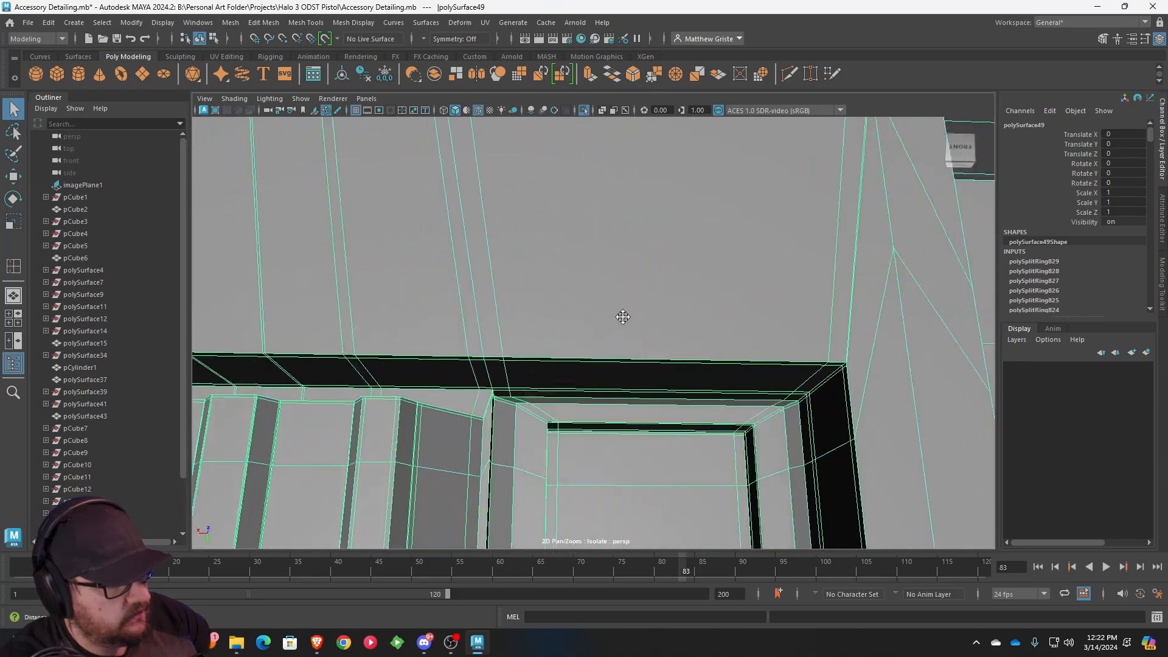
scroll(533, 308, "down", 8)
left_click_drag(541, 308, 549, 311, "alt")
key("g")
left_click_drag(549, 310, 559, 351)
- Turn on smooth preview and check the housing's side and underside around the cylinder
key("3")
scroll(558, 329, "down", 4)
right_click_drag(617, 303, 670, 247)
left_click(670, 247)
left_click_drag(675, 283, 518, 319, "alt")
left_click(589, 323)
- Insert support edge loops along the housing's edges between underside and side walls, on both sides of the cylinder
scroll(644, 340, "up", 5)
left_click_drag(675, 361, 644, 291, "alt")
middle_click_drag(645, 291, 628, 368, "alt")
scroll(629, 368, "up", 3)
left_click_drag(657, 349, 700, 280, "alt")
key("g")
left_click_drag(700, 280, 603, 324, "alt")
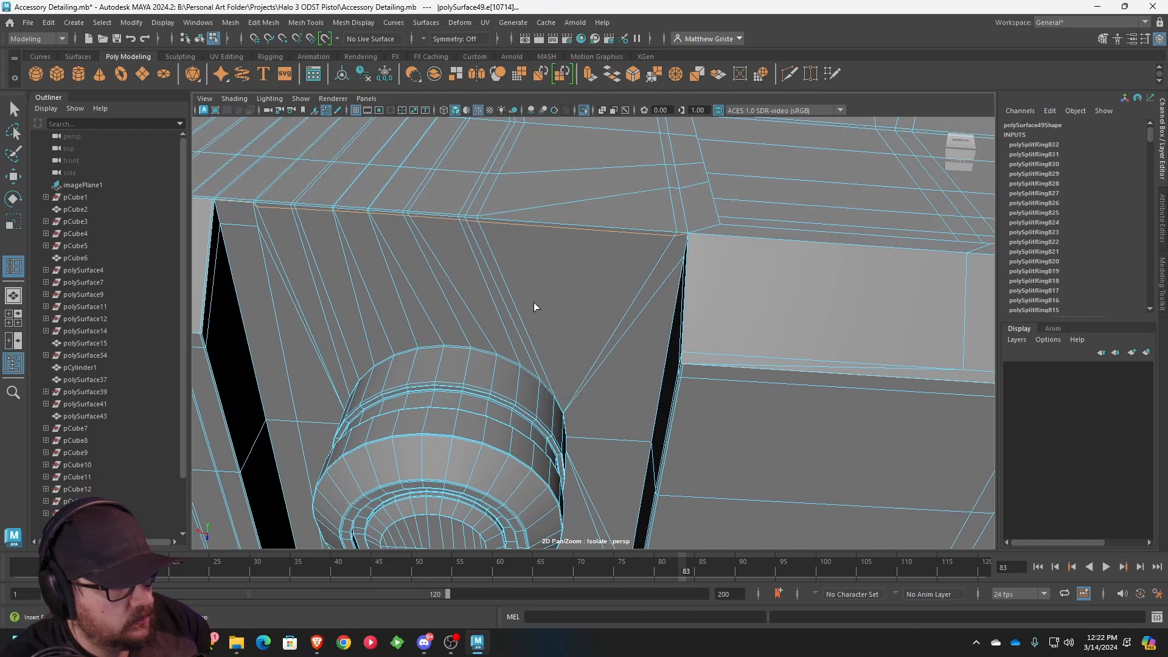
middle_click_drag(534, 307, 700, 308, "alt")
left_click_drag(858, 403, 743, 326, "alt")
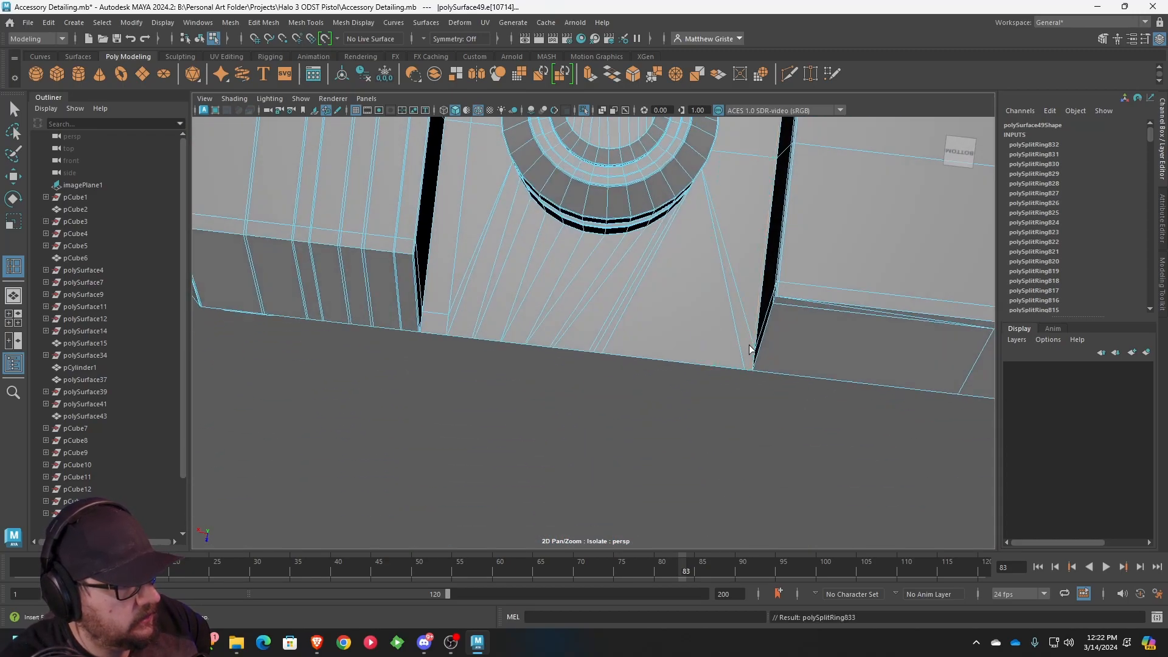
- Insert a support edge loop along the housing's sloped lower side face, beside the recessed bay around the cylinder
left_click_drag(768, 259, 705, 308, "alt")
left_click_drag(692, 364, 699, 374, "alt")
key("q")
key("3")
left_click_drag(721, 329, 791, 364, "alt")
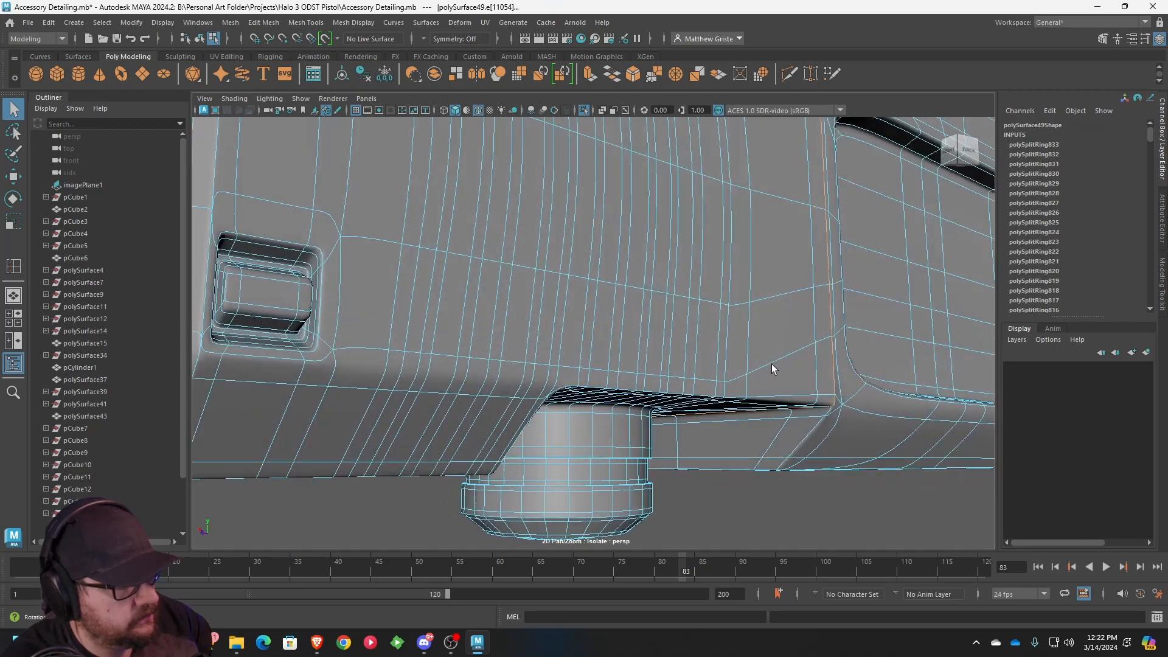
middle_click_drag(790, 364, 598, 305, "alt")
key("1")
middle_click_drag(730, 353, 684, 329, "alt")
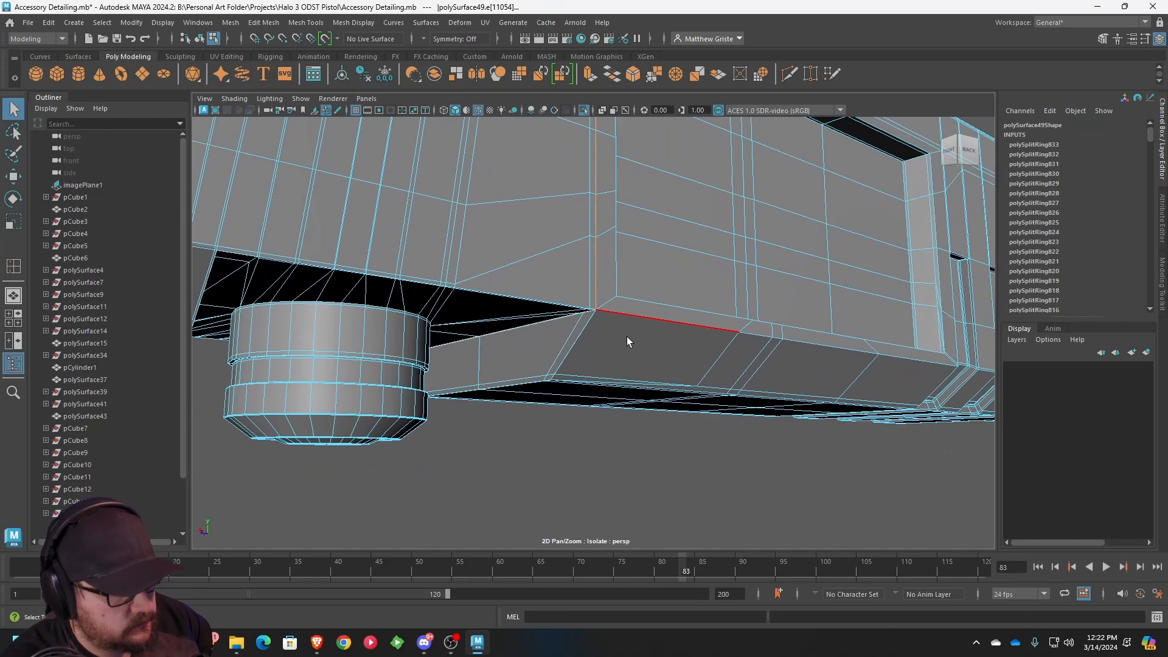
key("y")
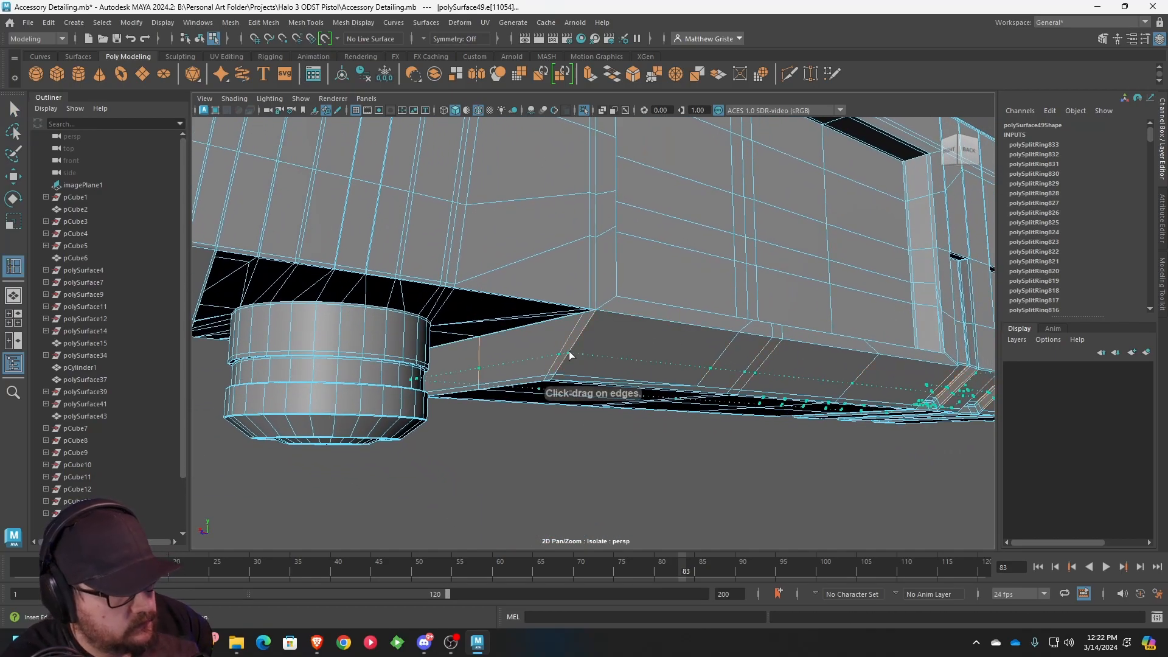
left_click(605, 318)
left_click_drag(605, 318, 625, 342, "alt")
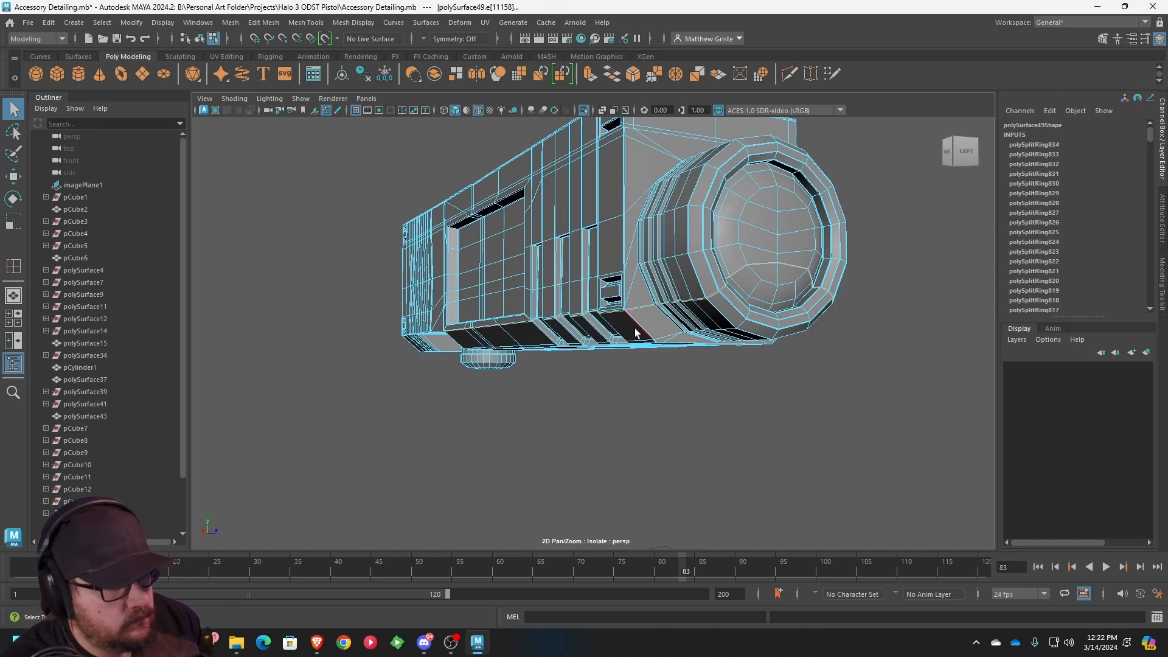
- Turn on smooth preview in object mode and examine the housing's lower corners on both sides of the cylinder's bay
key("3")
right_click_drag(728, 279, 785, 263)
left_click(881, 308)
left_click_drag(881, 307, 718, 329, "alt")
scroll(728, 332, "up", 5)
middle_click_drag(815, 329, 674, 307, "alt")
scroll(674, 309, "up", 3)
mouse_move(674, 309)
left_mouse_down("alt")
mouse_move(604, 305)
mouse_move(669, 322)
left_mouse_up("alt")
scroll(677, 285, "up", 2)
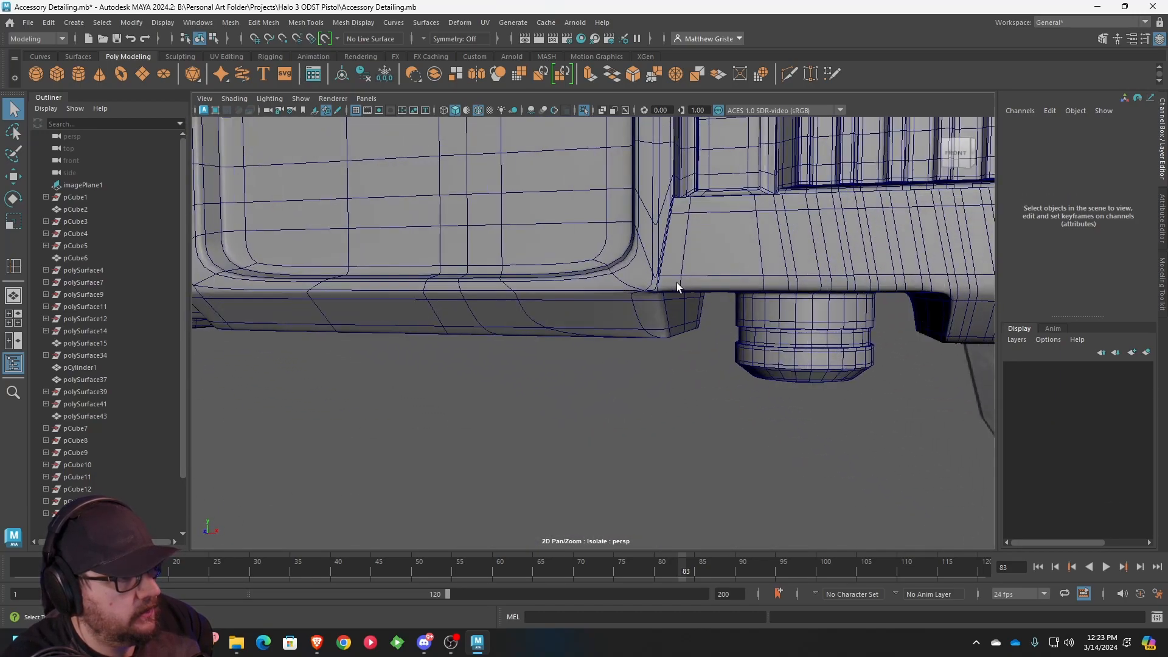
scroll(676, 285, "up", 3)
left_click_drag(645, 223, 591, 291, "alt")
- Move the short cross edge on the housing's sloped lower face close to the corner of the cylinder's bay
left_click(671, 296)
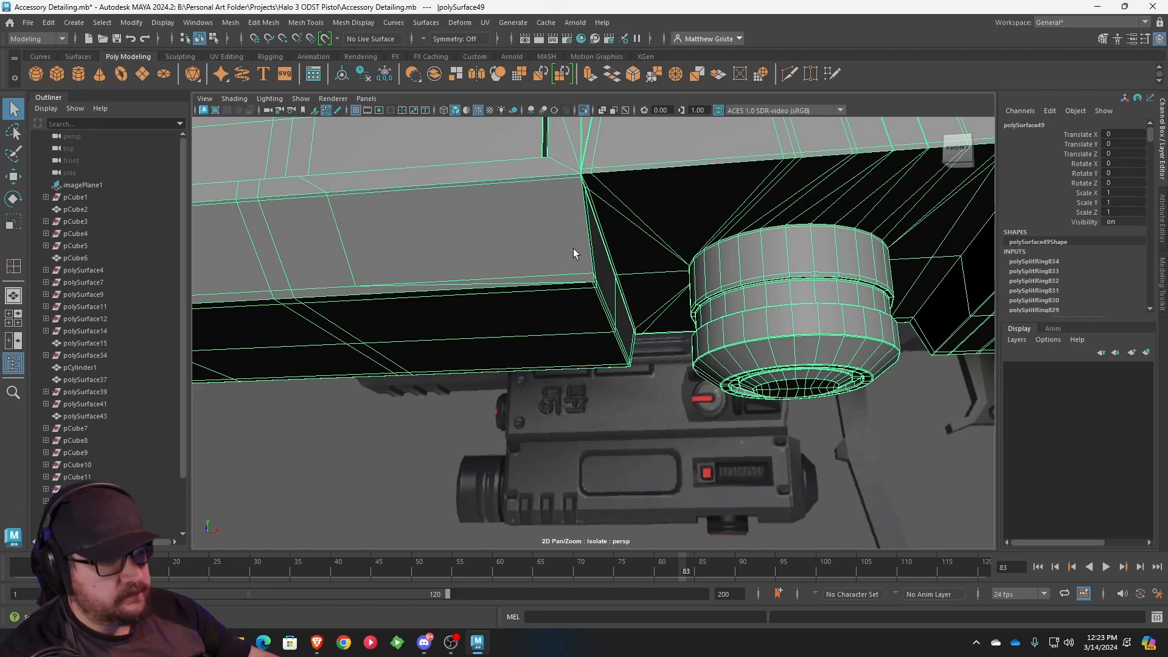
right_click(354, 233)
left_click(336, 200)
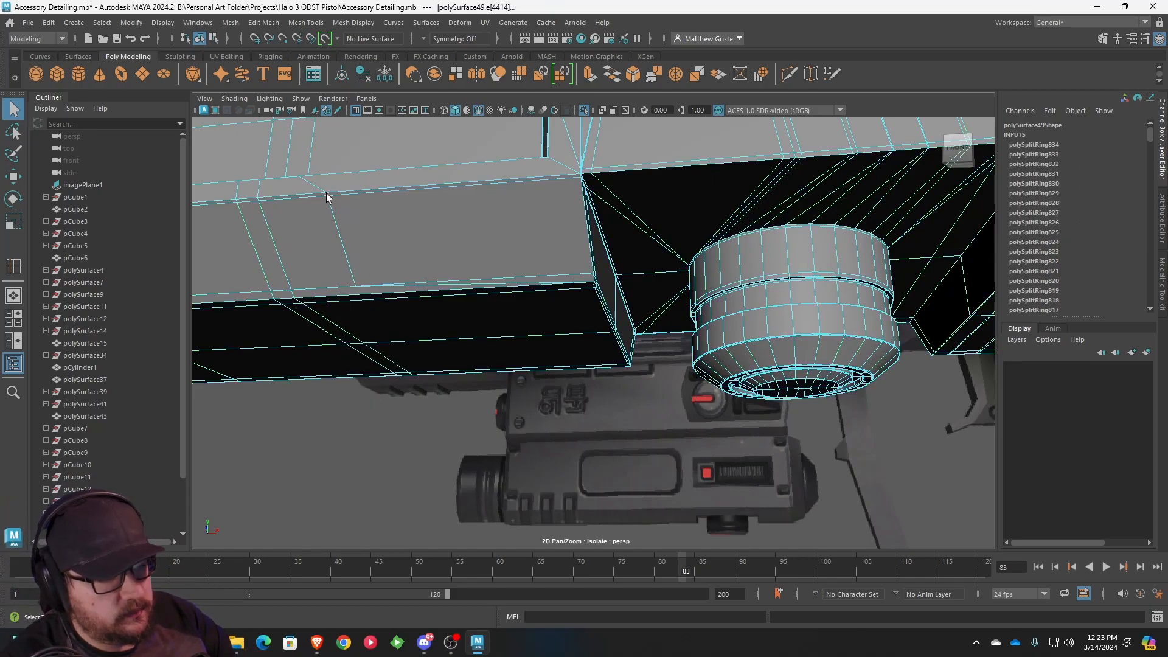
left_click(420, 274)
left_click_drag(443, 253, 735, 295, "alt")
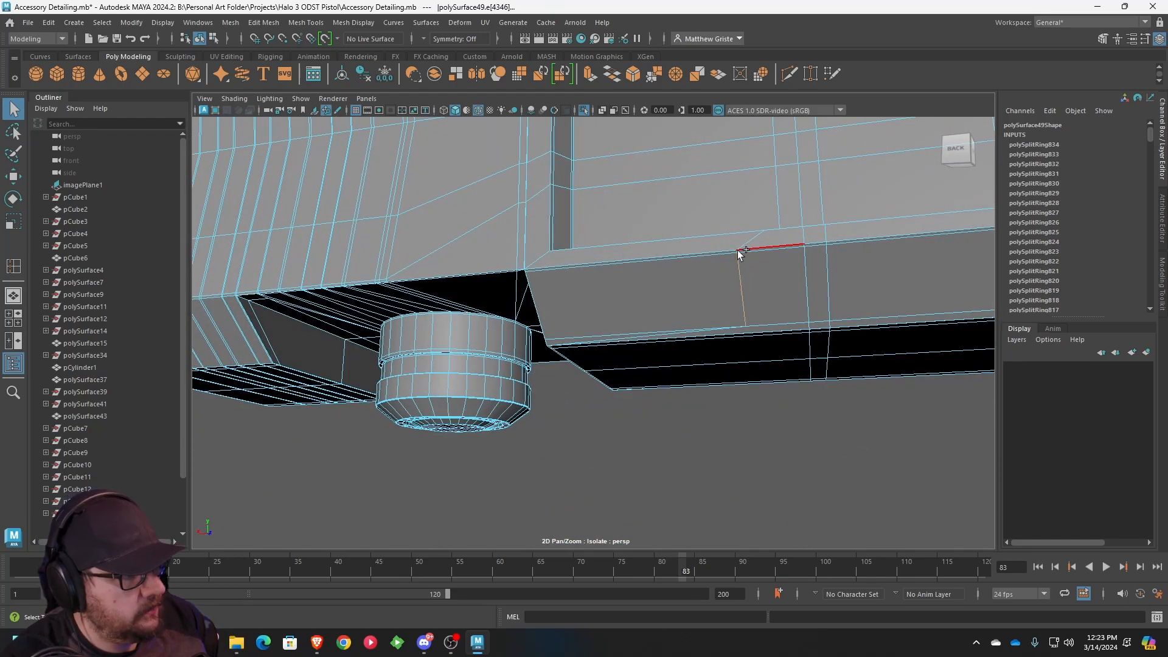
key("w")
left_click_drag(700, 338, 531, 341)
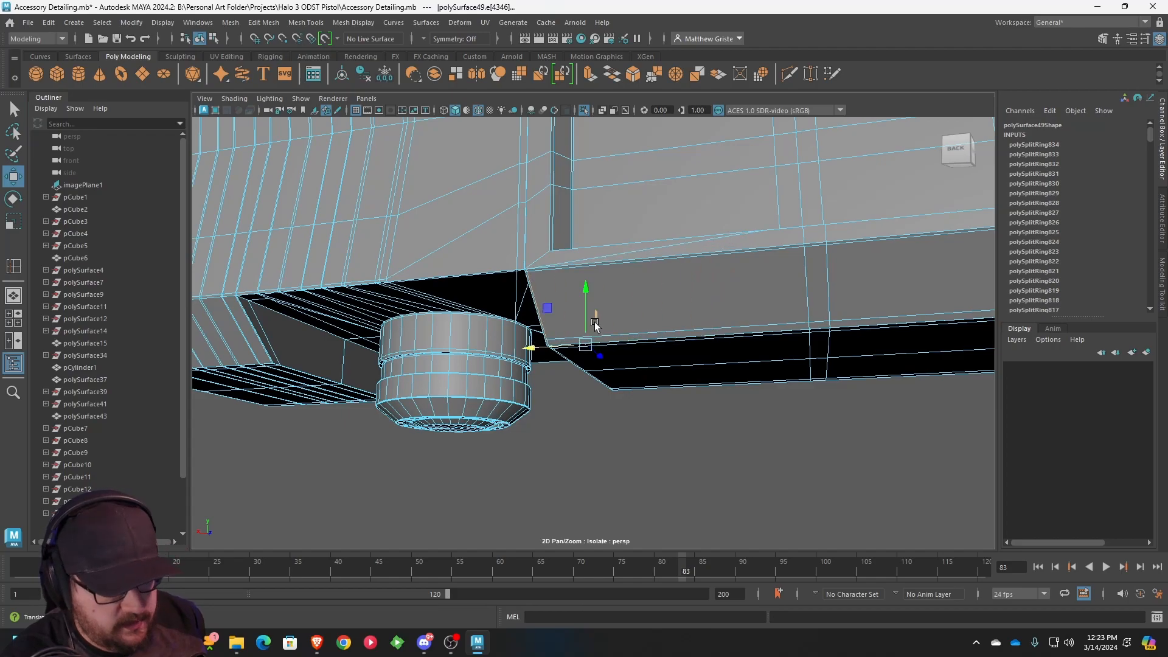
- Return to the smoothed housing in object mode and inspect its underside, side walls and lens end
key("q")
key("3")
right_click_drag(671, 260, 755, 237)
scroll(696, 349, "down", 3)
left_click(595, 379)
left_click_drag(595, 380, 674, 368, "alt")
left_click_drag(590, 282, 794, 313, "alt")
left_click_drag(705, 316, 674, 313, "alt")
scroll(677, 309, "up", 4)
middle_click_drag(678, 309, 638, 320, "alt")
left_click_drag(638, 320, 604, 285, "alt")
left_click_drag(710, 268, 607, 262, "alt")
scroll(641, 356, "up", 5)
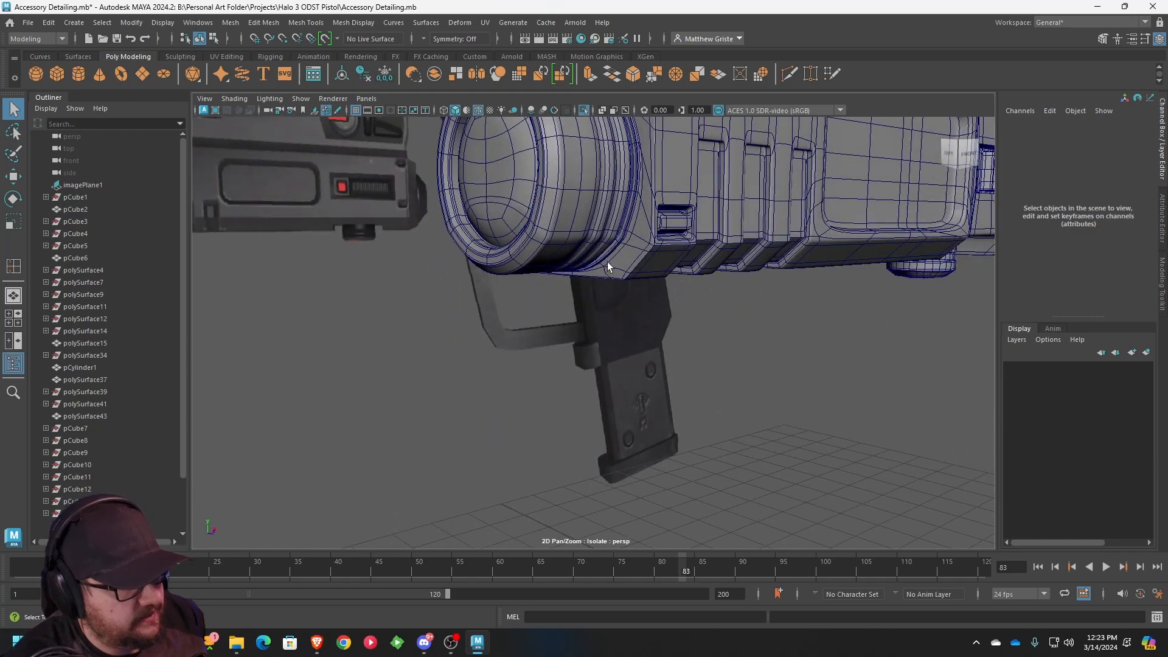
- Compare the unsmoothed and smoothed housing around the lens ring, and review its overall shape
left_click(569, 239)
scroll(569, 239, "up", 1)
key("1")
middle_click_drag(552, 204, 597, 243, "alt")
scroll(597, 243, "up", 3)
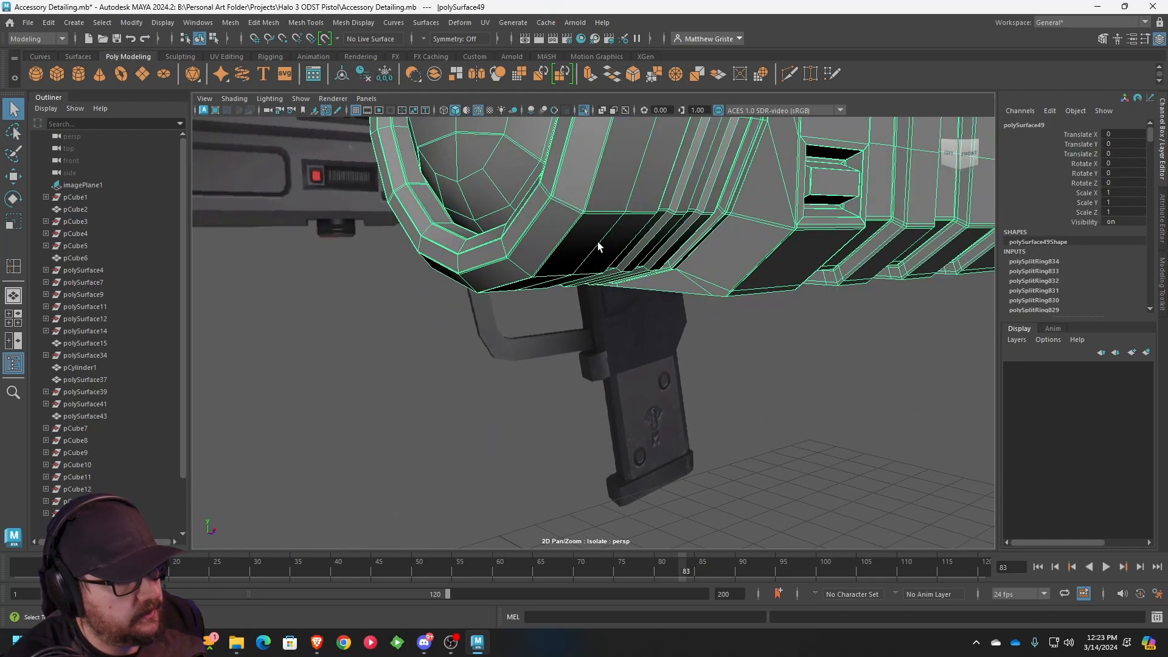
scroll(601, 253, "down", 5)
key("3")
left_click_drag(626, 273, 742, 372, "alt")
left_click(826, 361)
middle_click_drag(743, 372, 627, 342, "alt")
right_click_drag(628, 342, 548, 305, "alt")
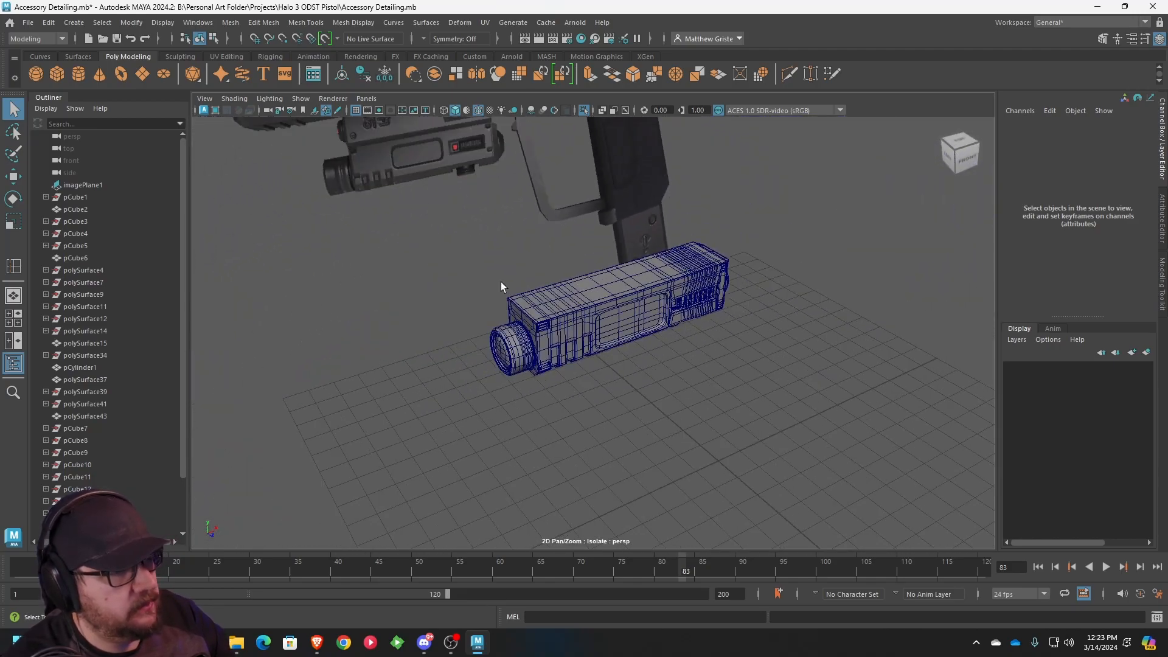
- Turn off the housing's isolation to show the complete pistol, and view the accessory in place under the barrel
left_click(300, 99)
mouse_move(329, 118)
left_click(465, 118)
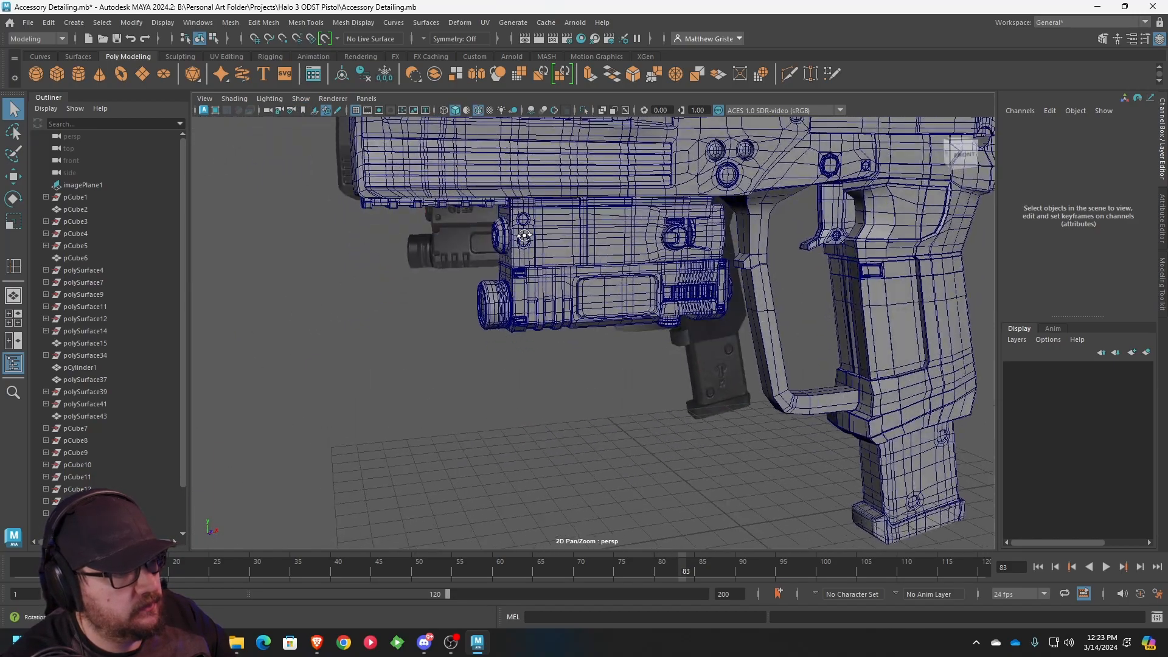
left_click(629, 402)
scroll(630, 398, "down", 4)
left_click_drag(630, 397, 527, 372, "alt")
left_click(621, 403)
scroll(621, 402, "up", 4)
right_click_drag(527, 373, 764, 433, "alt")
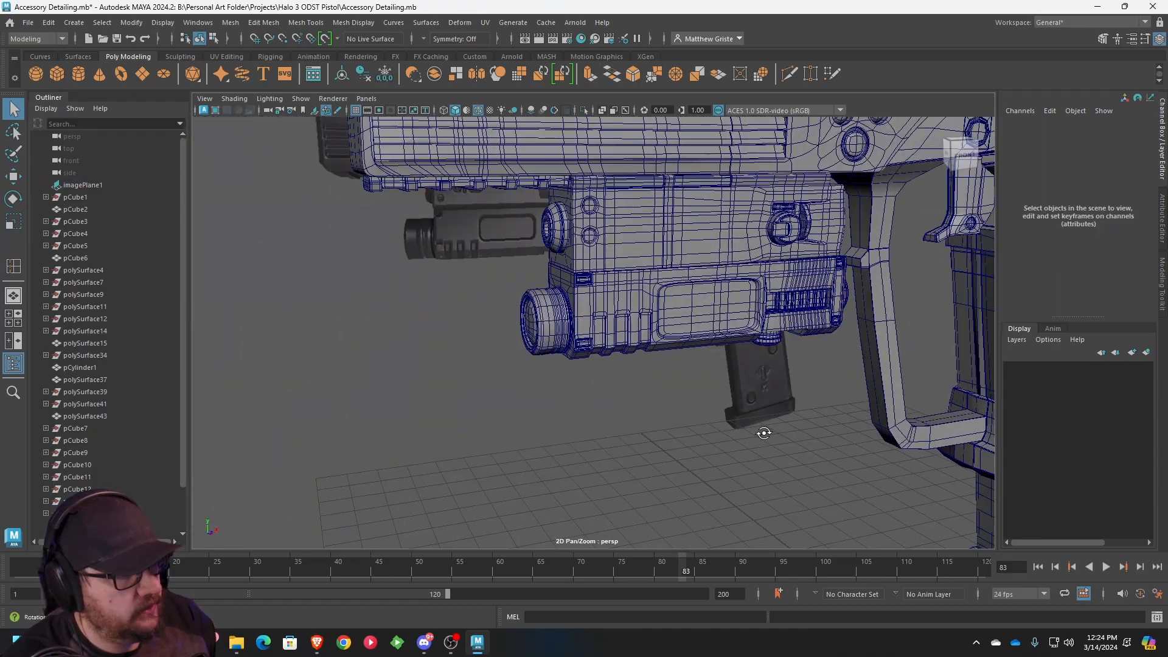
- Nudge the front-end vertices of the upper accessory block slightly forward in the front view
left_click_drag(764, 432, 618, 243, "alt")
left_click(618, 243)
key("space")
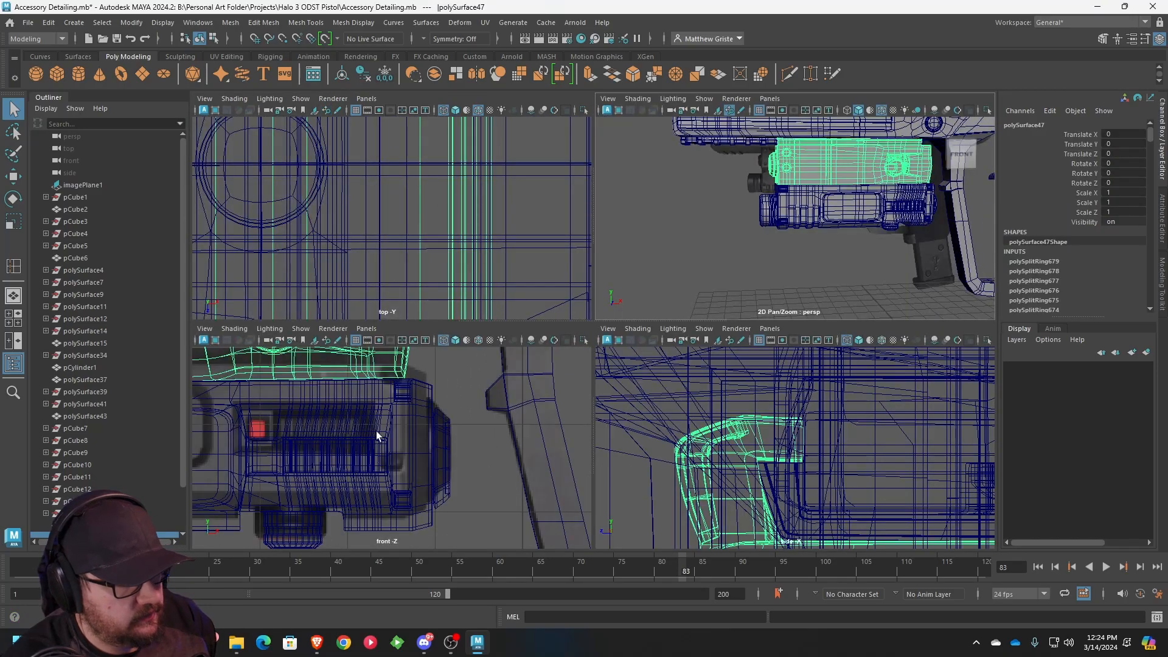
key("space")
scroll(341, 345, "down", 5)
scroll(572, 373, "up", 8)
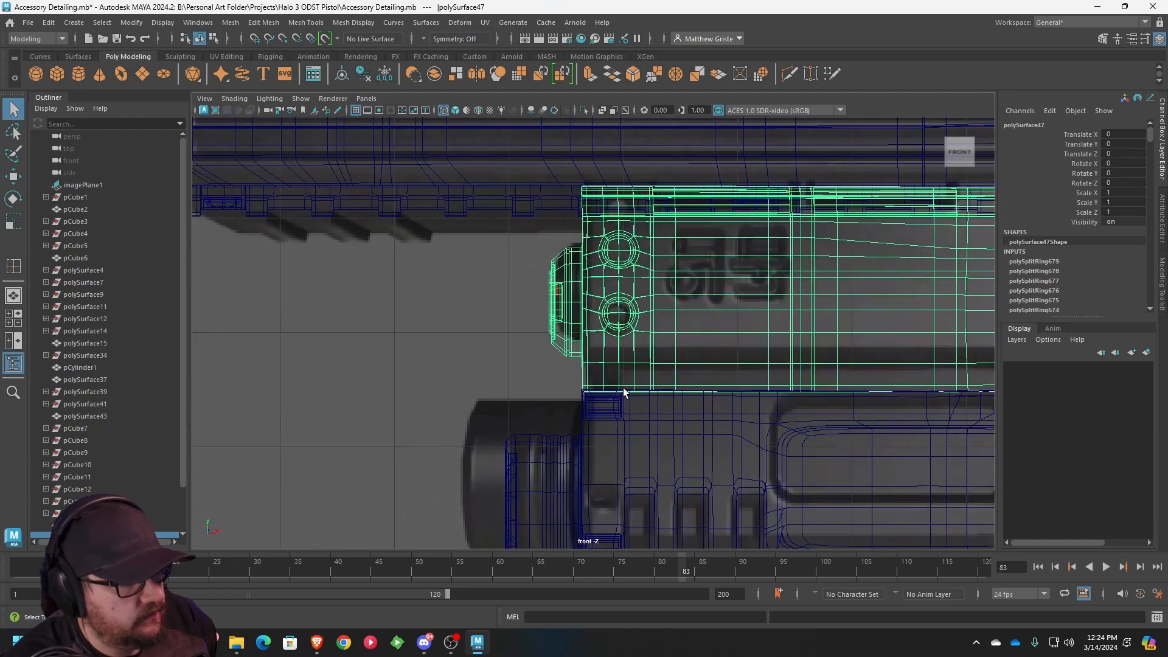
scroll(623, 388, "down", 1)
right_click_drag(569, 286, 520, 281)
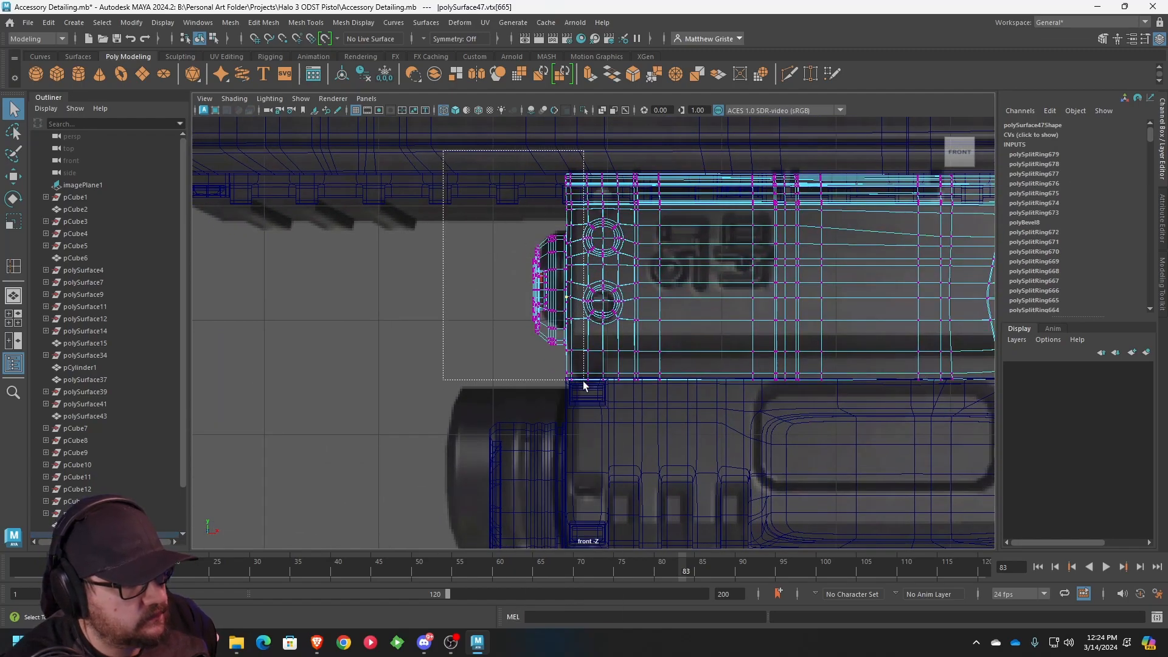
left_click_drag(582, 377, 583, 379)
key("w")
left_click(591, 281)
key("ctrl+z")
left_click_drag(609, 279, 602, 280)
left_click(515, 307)
key("space")
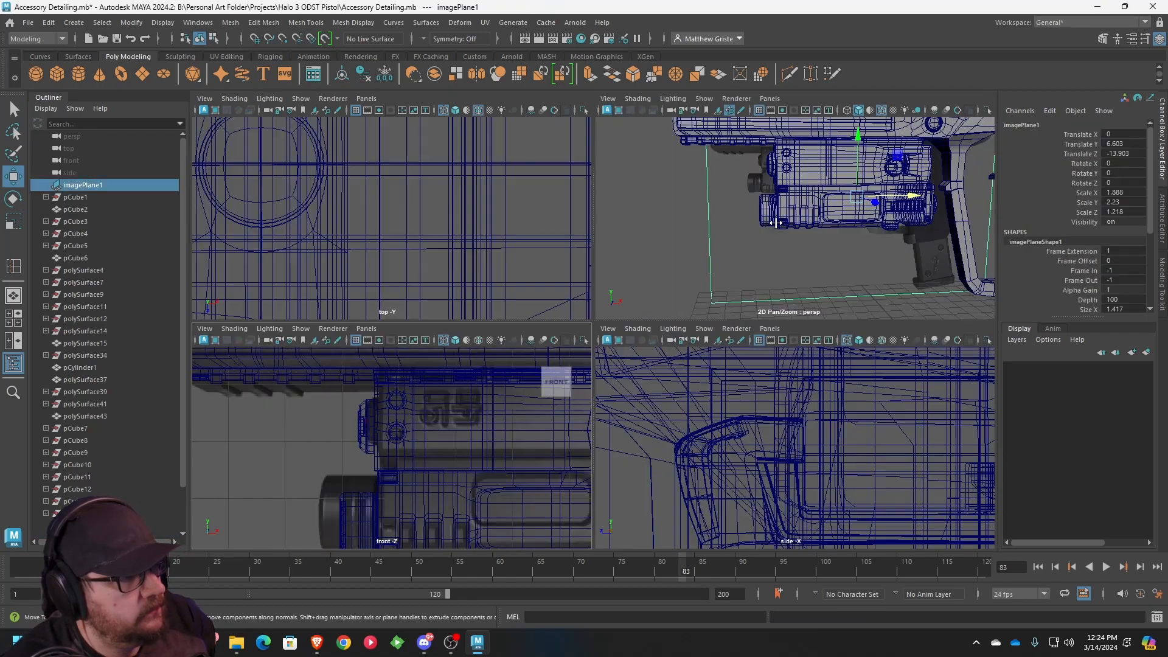
- Clear the selection and review the complete pistol in the perspective view
key("space")
left_click_drag(691, 221, 681, 255, "alt")
scroll(675, 292, "down", 5)
left_click(640, 450)
left_click_drag(640, 450, 574, 367, "alt")
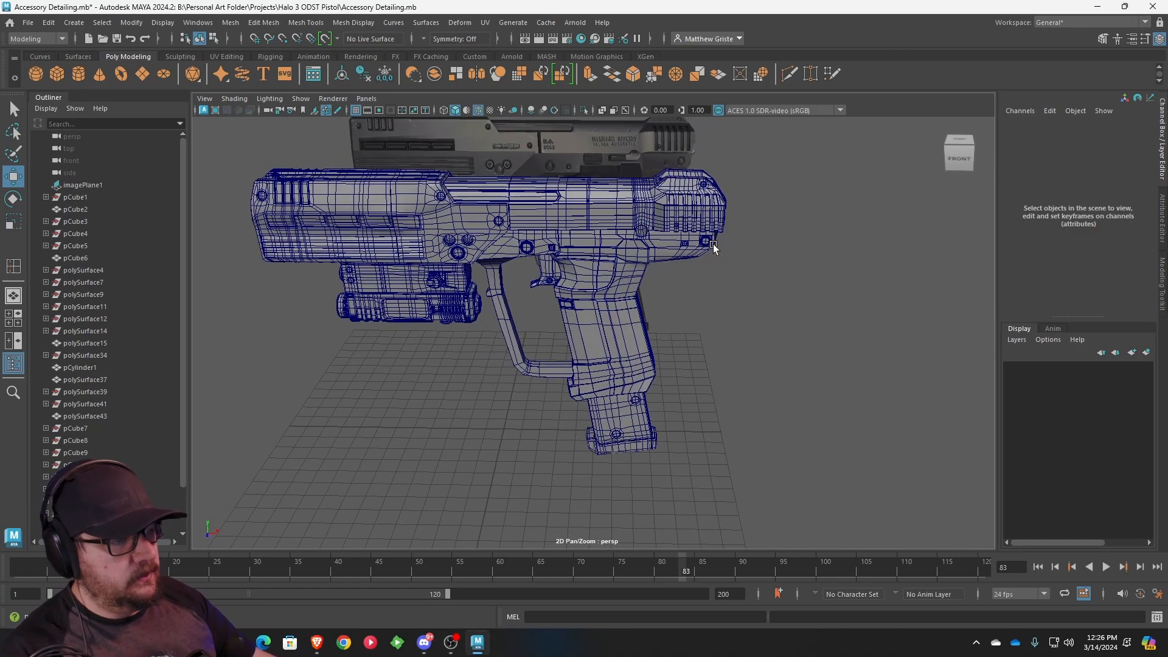
left_click_drag(715, 247, 689, 262, "alt")
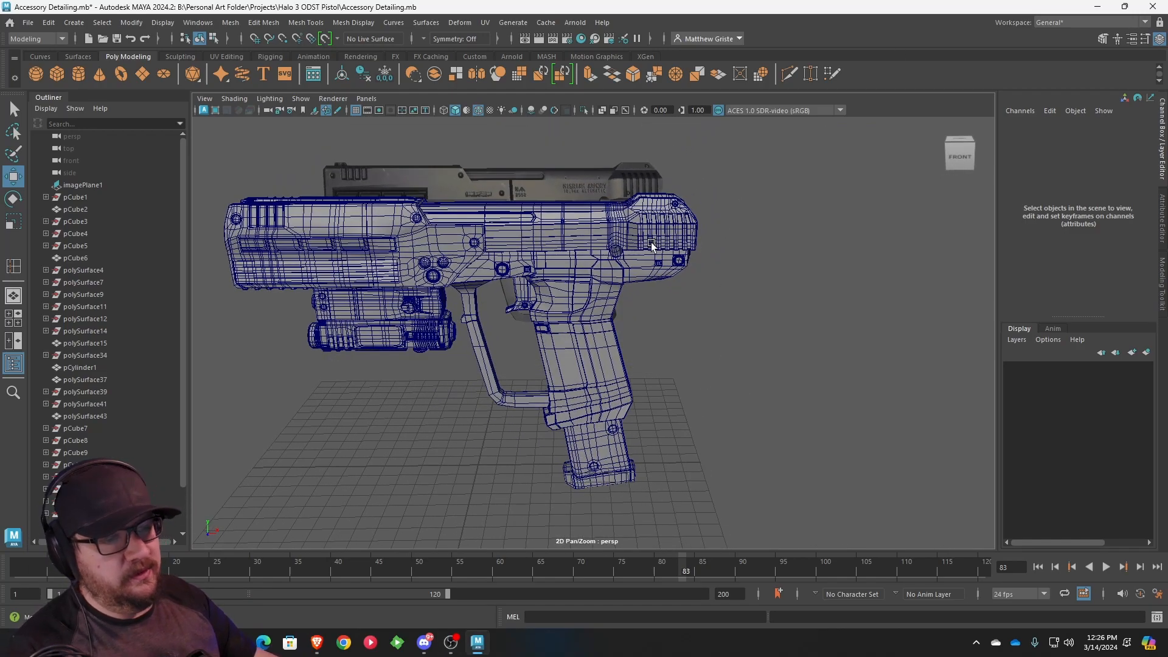
left_click_drag(441, 260, 420, 242, "alt")
- Create a polygon cube with 2 subdivisions in width, height and depth, and raise it to the pistol's frame
left_click(60, 75)
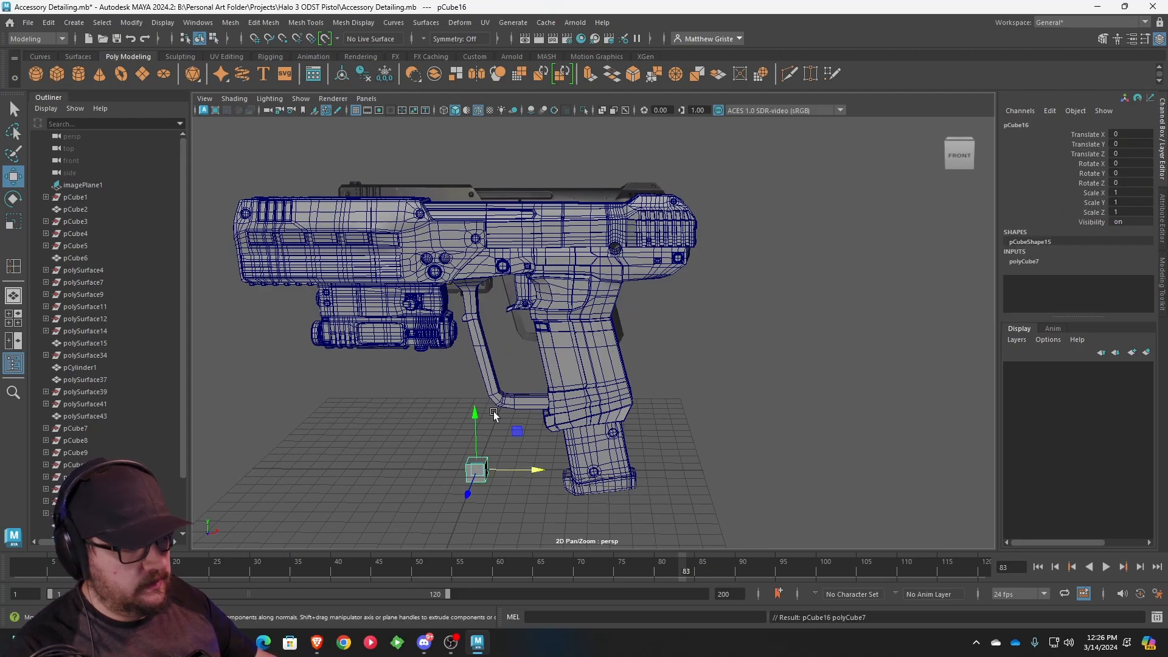
left_click(1042, 260)
scroll(1064, 262, "down", 2)
left_click(1121, 288)
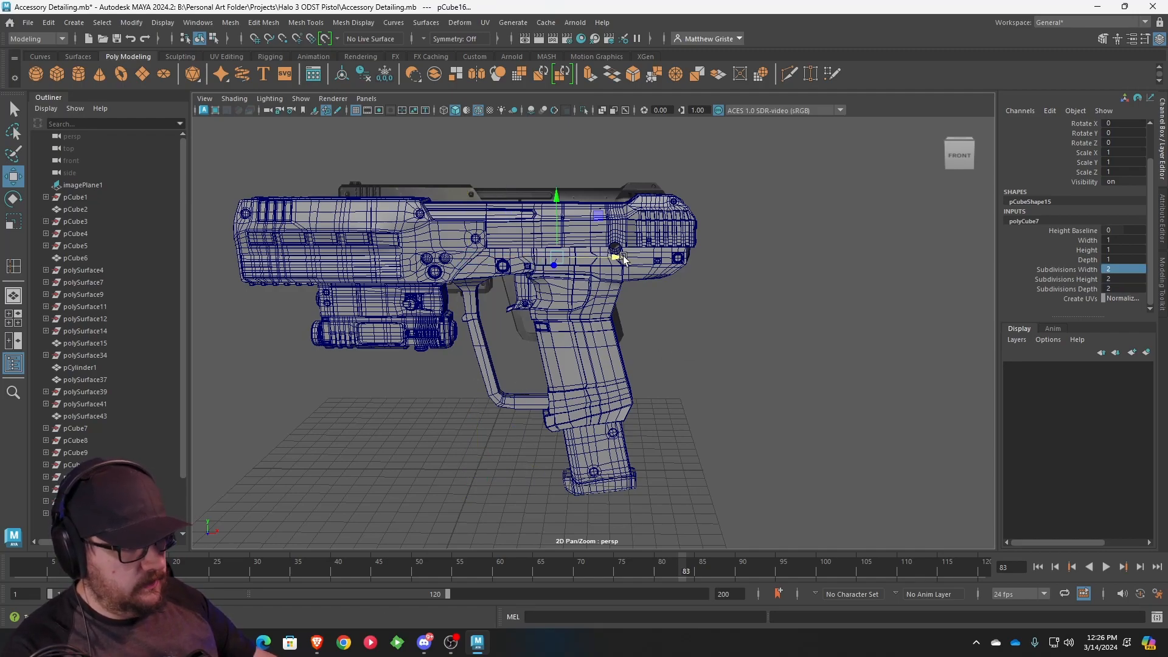
- Place the cube against the pistol's side in the top view and thin its depth to a Z scale of about 0.322
key("space")
key("space")
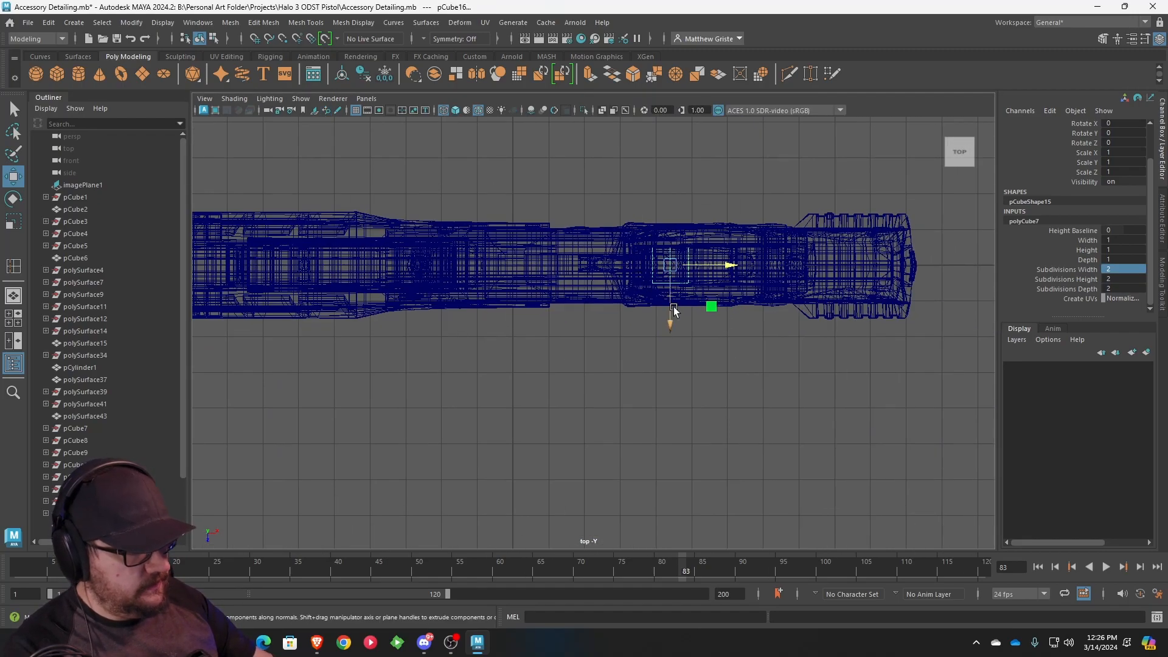
key("r")
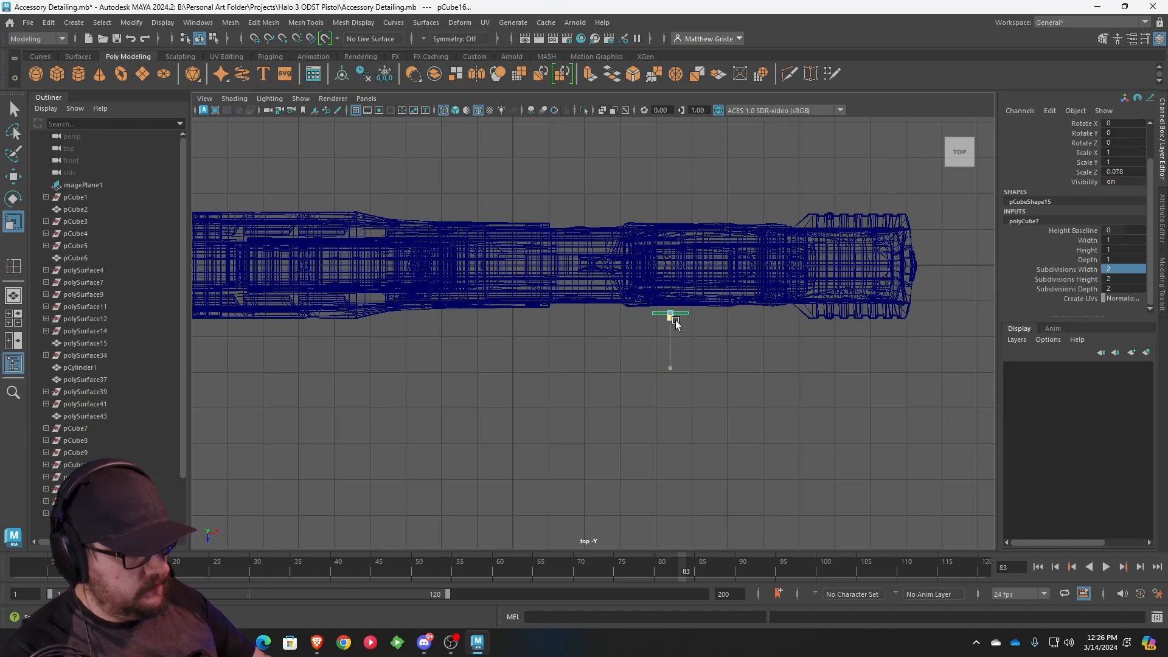
key("w")
key("ctrl+z")
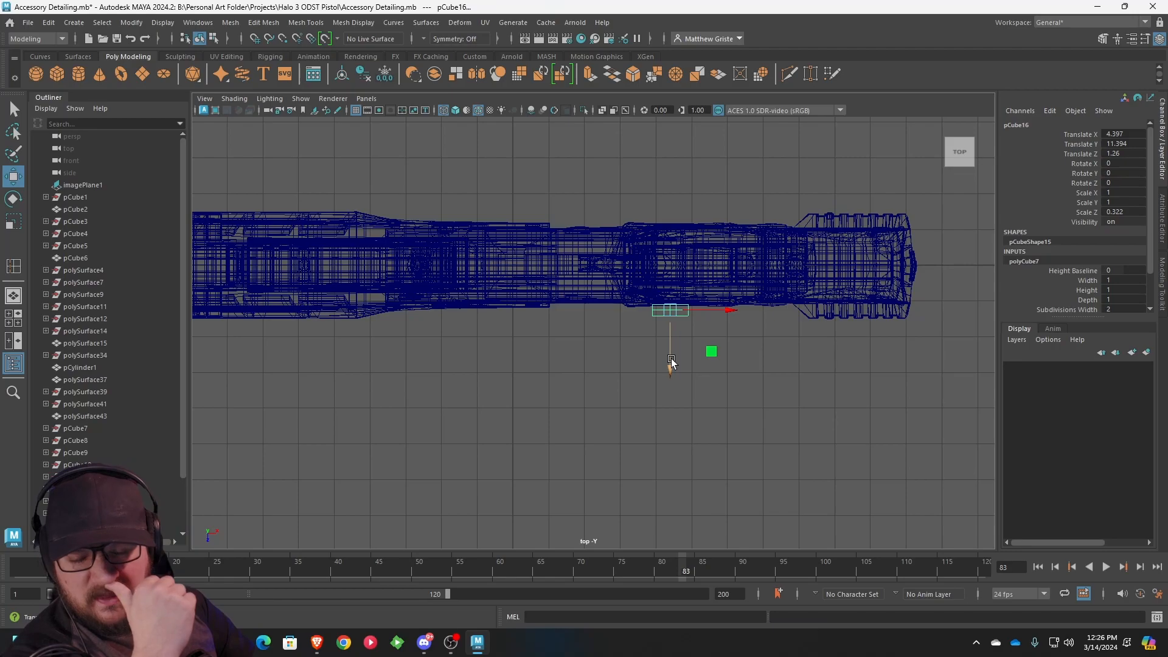
key("space")
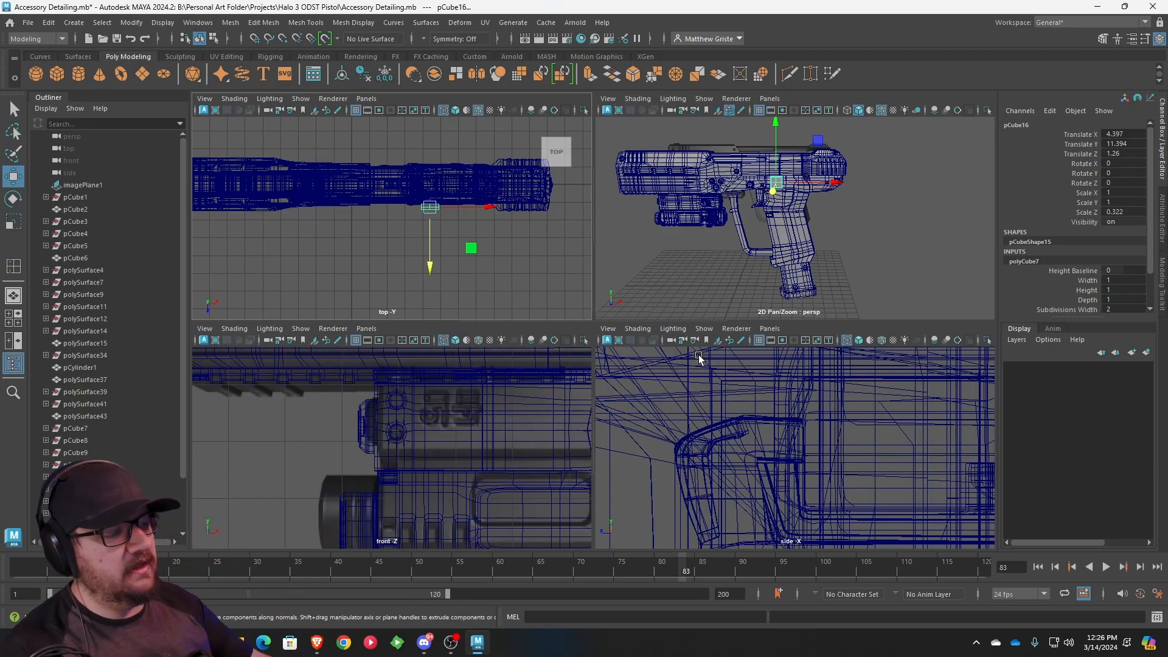
- Move the cube over the reference's ribbed panel above the grip in the front view and widen it to the panel's width
key("f")
scroll(382, 440, "up", 5)
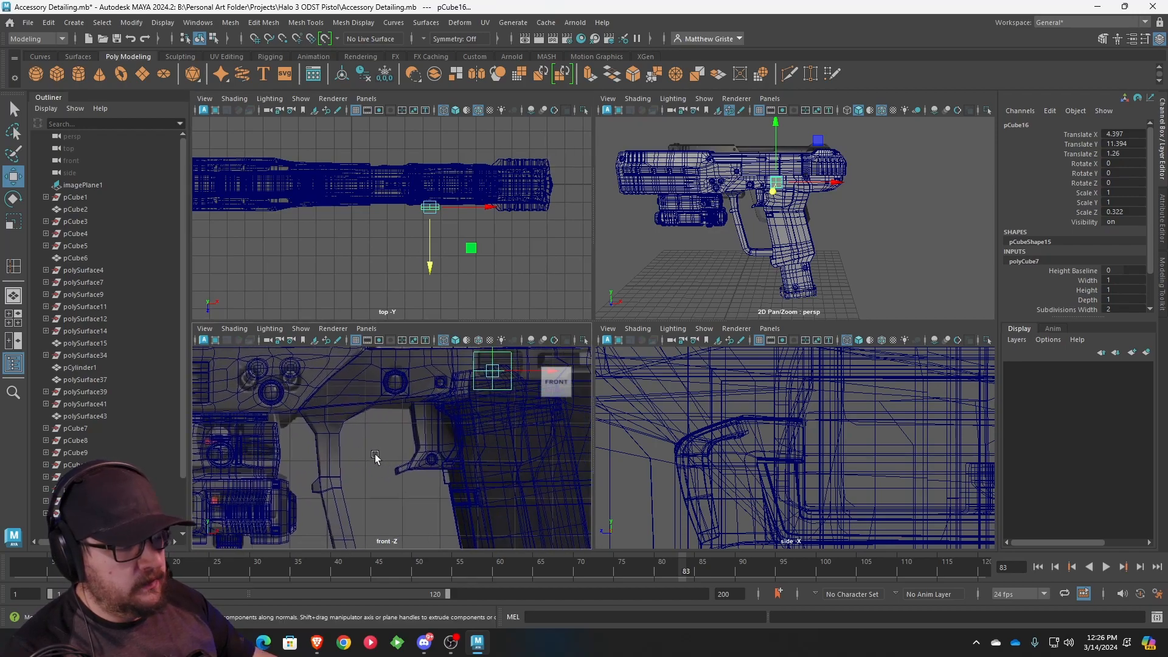
key("space")
scroll(557, 356, "up", 3)
middle_click_drag(669, 283, 372, 442, "alt")
scroll(462, 390, "up", 2)
middle_click_drag(516, 351, 469, 384, "alt")
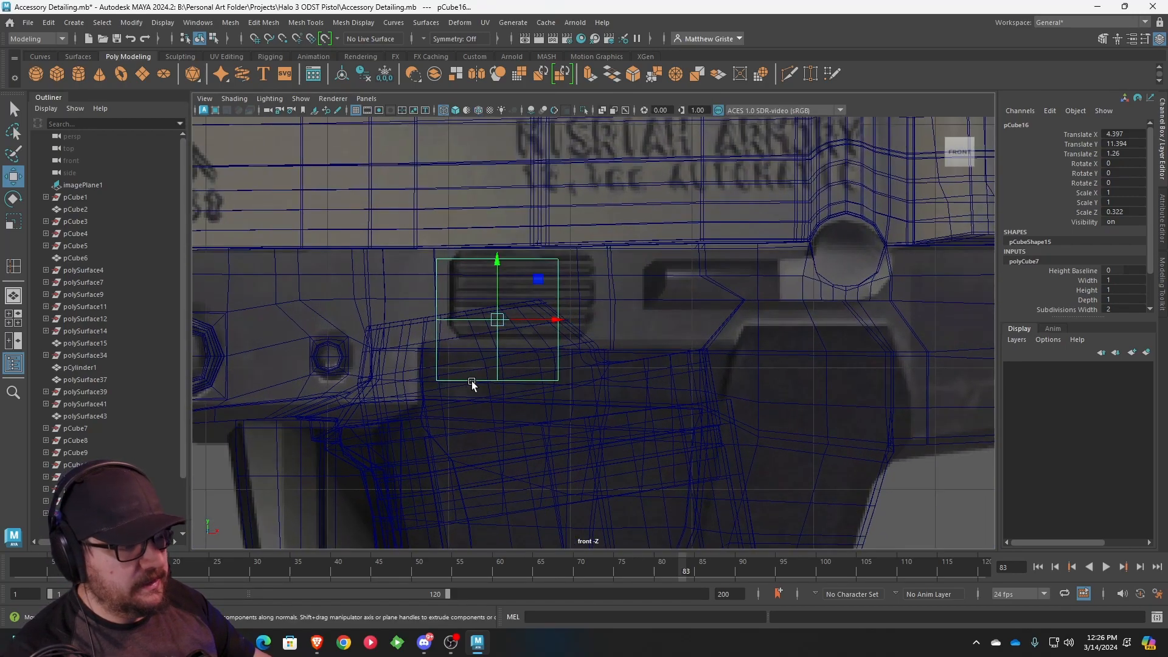
left_click_drag(493, 321, 603, 296)
key("r")
- Adjust the cube's outer vertices in the front view to fit the ribbed panel's height and side edges
right_click_drag(559, 264, 421, 234)
left_click_drag(421, 212, 652, 245)
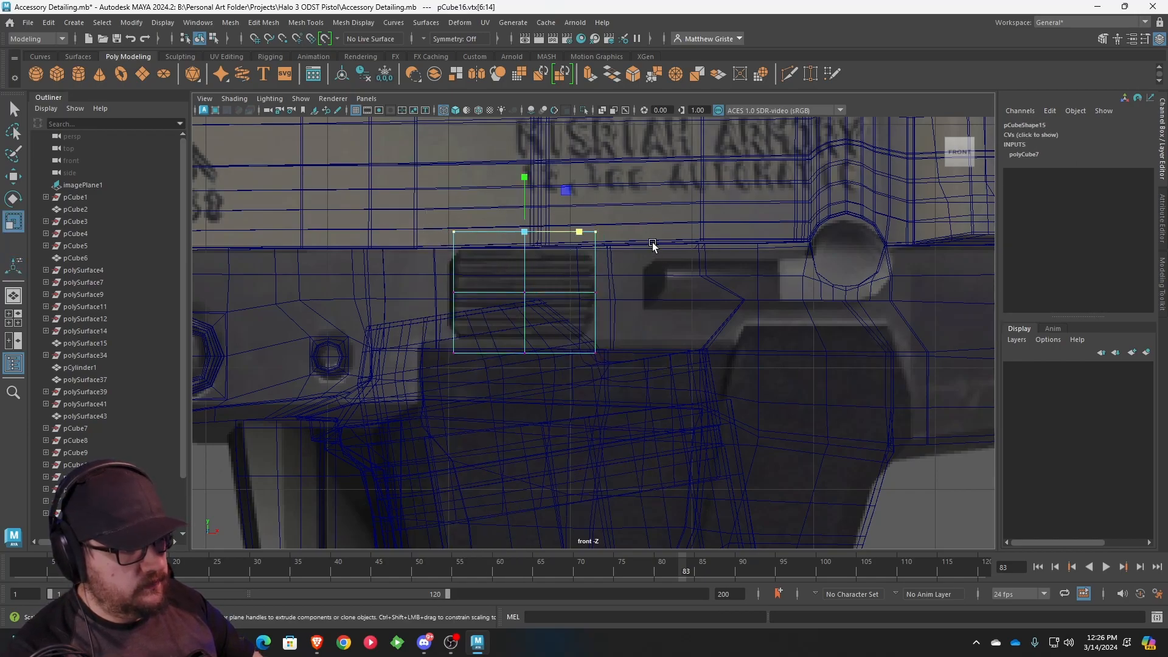
key("w")
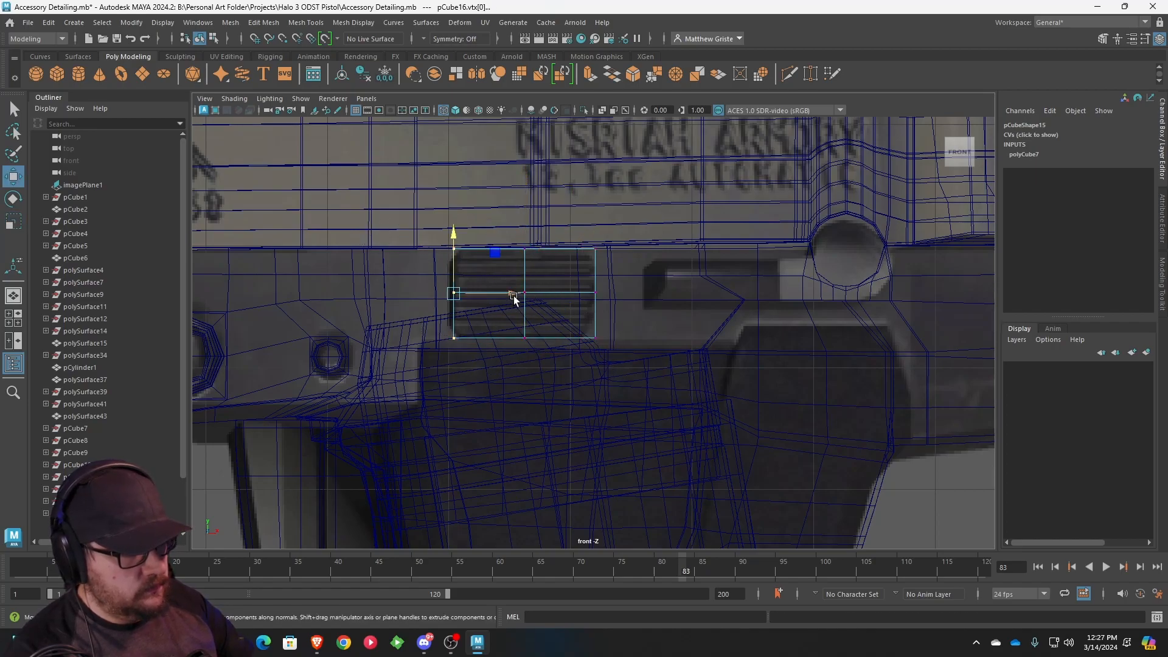
- Slant the block's outer face by moving its upper outer edges inward and adjusting its lower outer edges
key("space")
key("space")
scroll(542, 252, "up", 5)
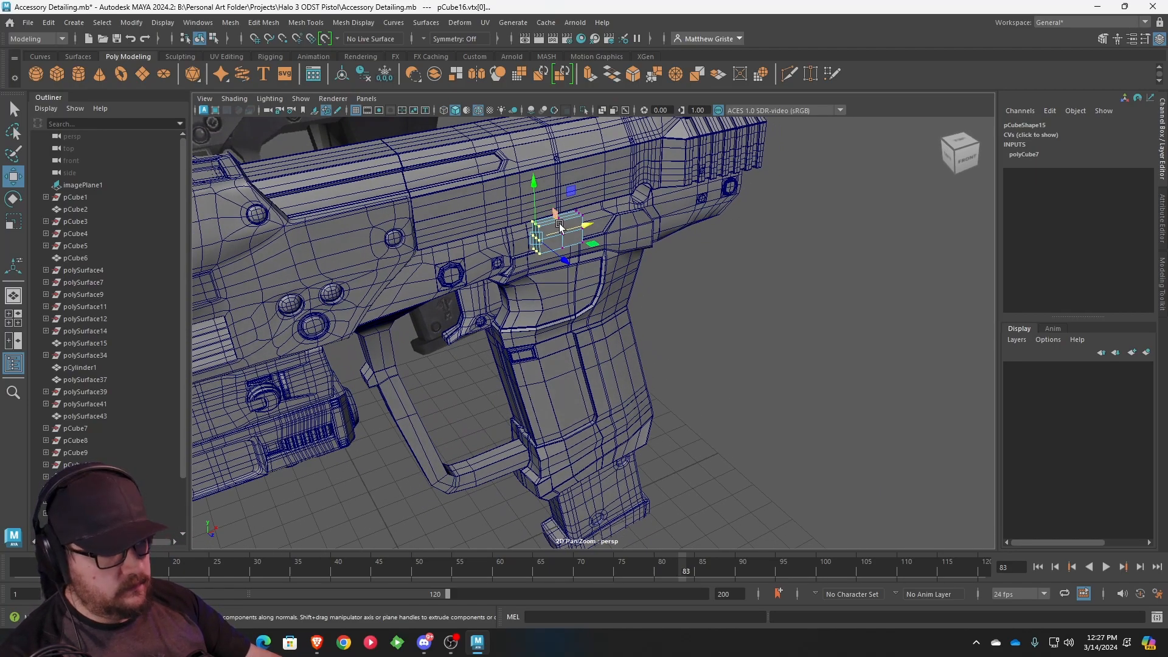
key("f")
scroll(674, 248, "down", 5)
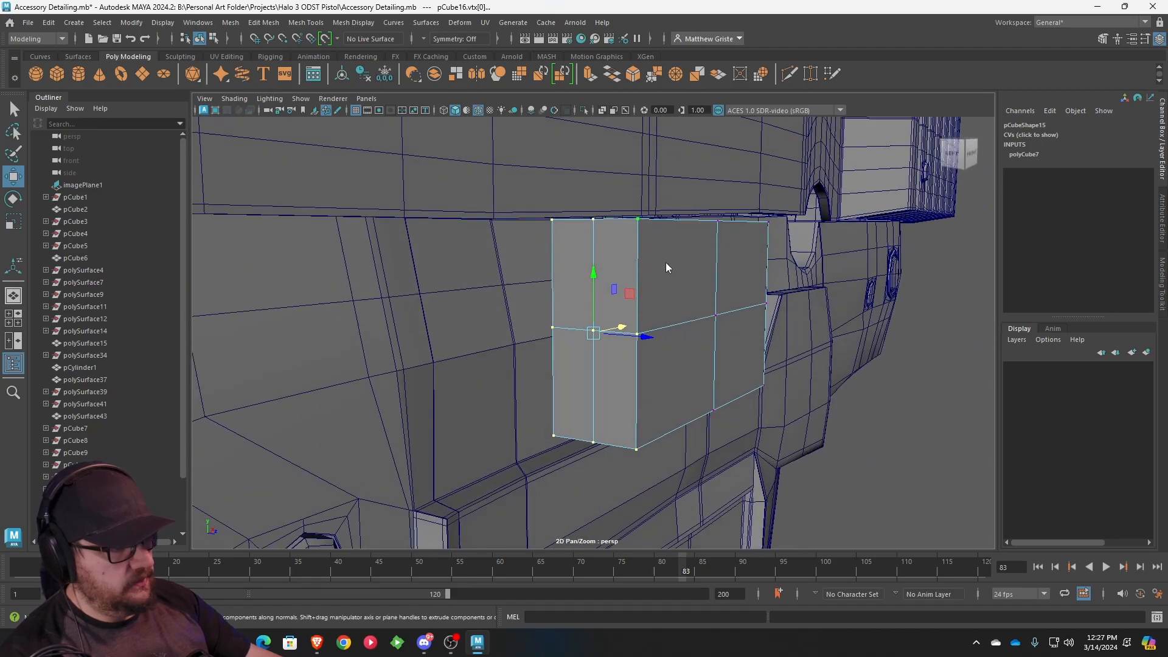
key("F8")
left_click_drag(686, 258, 626, 243, "alt")
right_click_drag(611, 230, 619, 206)
left_click(619, 216)
left_click_drag(619, 219, 699, 215, "shift")
left_click(634, 402)
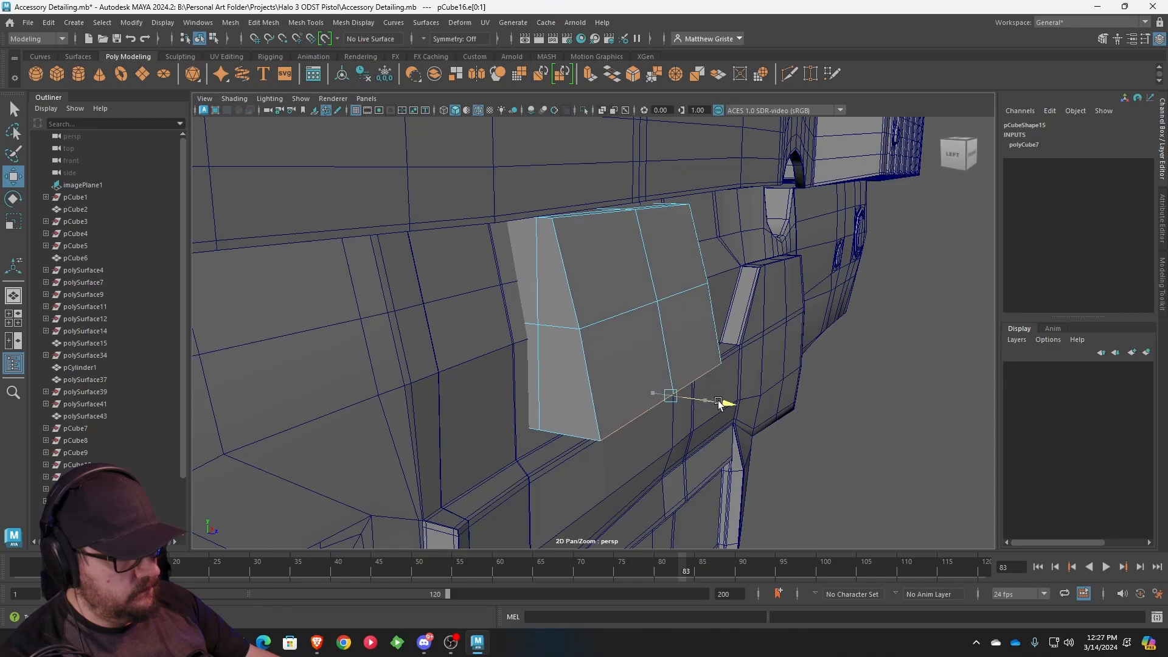
- Select the block's four outer faces plus the adjoining side faces and shift them slightly toward the frame along the depth axis
right_click(631, 358)
right_click_drag(632, 350, 630, 313)
left_click(621, 302)
left_click(617, 340, "shift")
left_click(677, 309, "shift")
left_click(679, 311, "shift")
key("e")
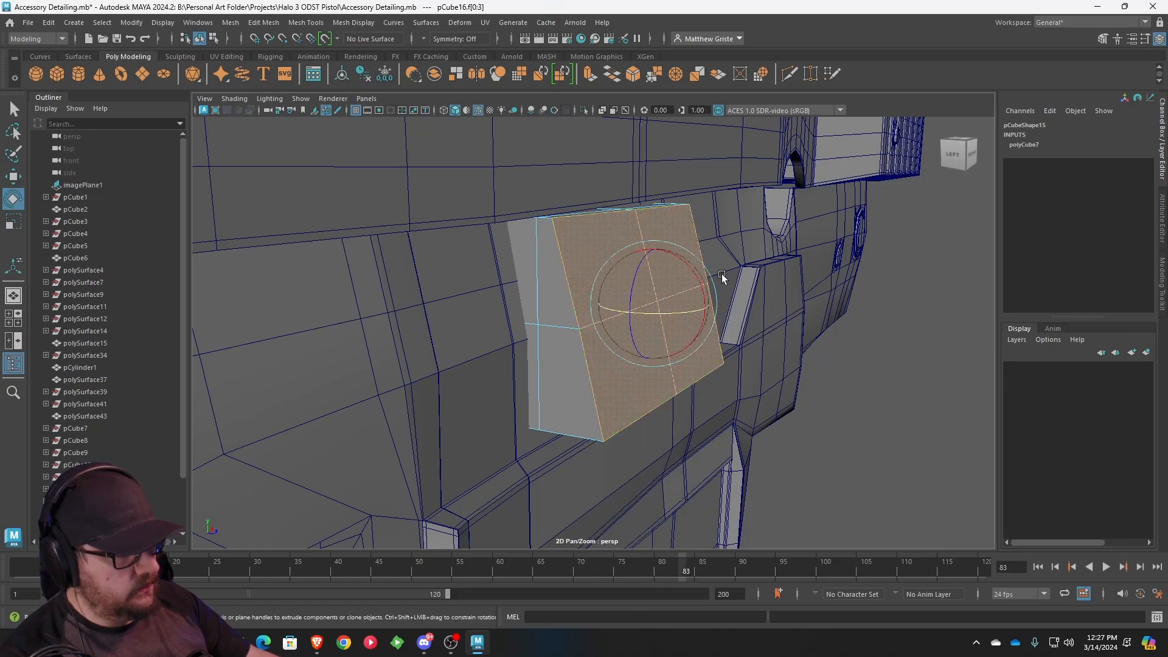
left_click_drag(697, 286, 518, 300)
key("w")
middle_click_drag(717, 335, 506, 323, "alt")
scroll(506, 323, "down", 3)
left_click_drag(608, 319, 539, 313, "alt")
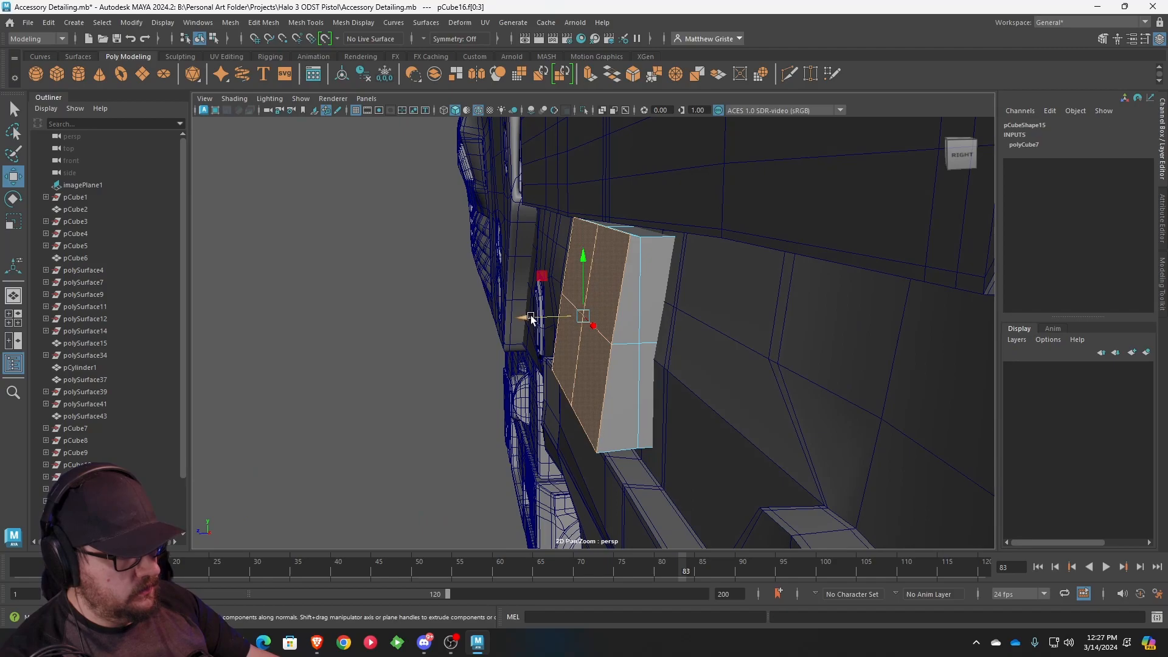
left_click(621, 316, "shift")
left_click(626, 384, "shift")
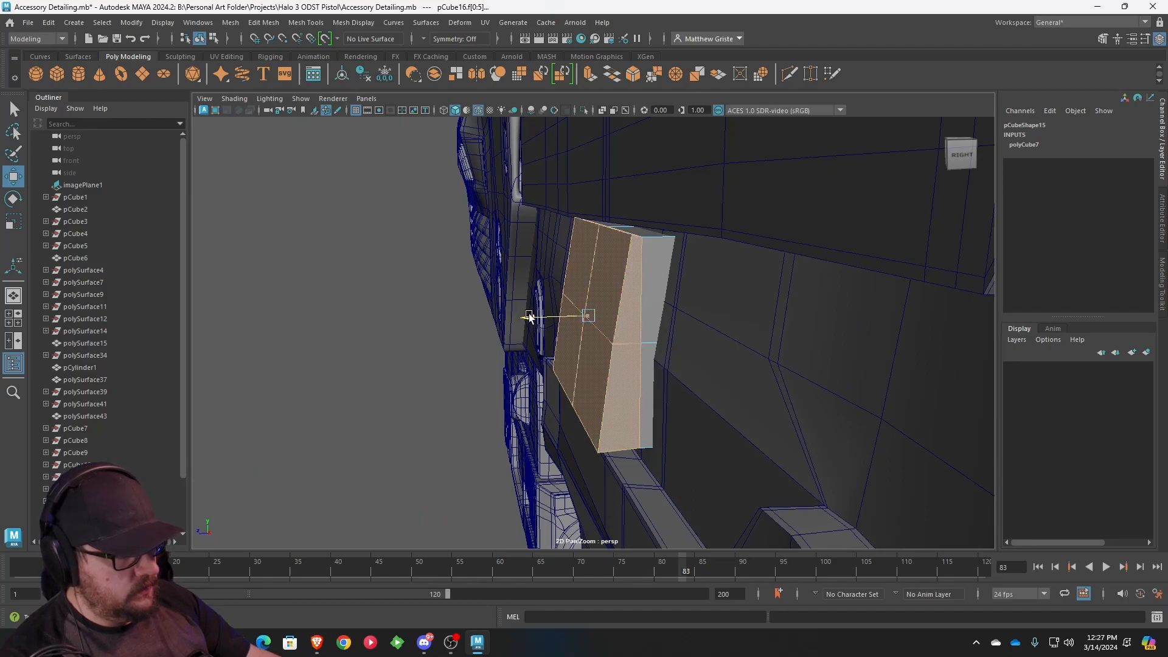
left_click_drag(540, 311, 626, 248, "alt")
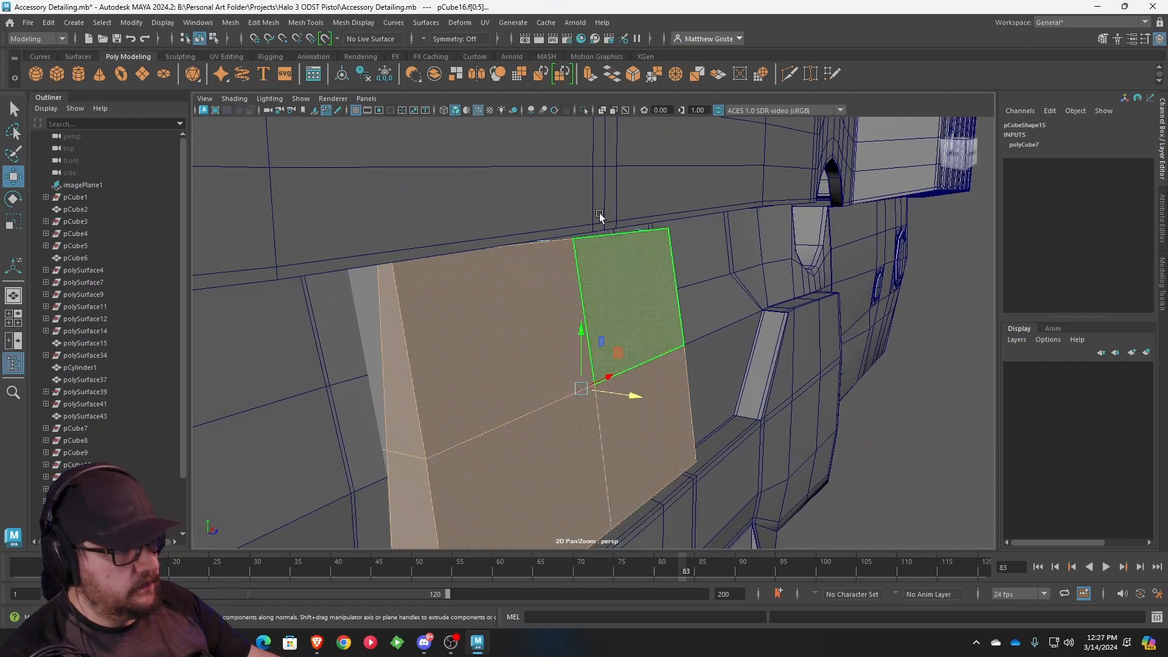
- Lower the block's upper outer edges slightly so they sit just under the slide line
key("F10")
left_click(561, 243)
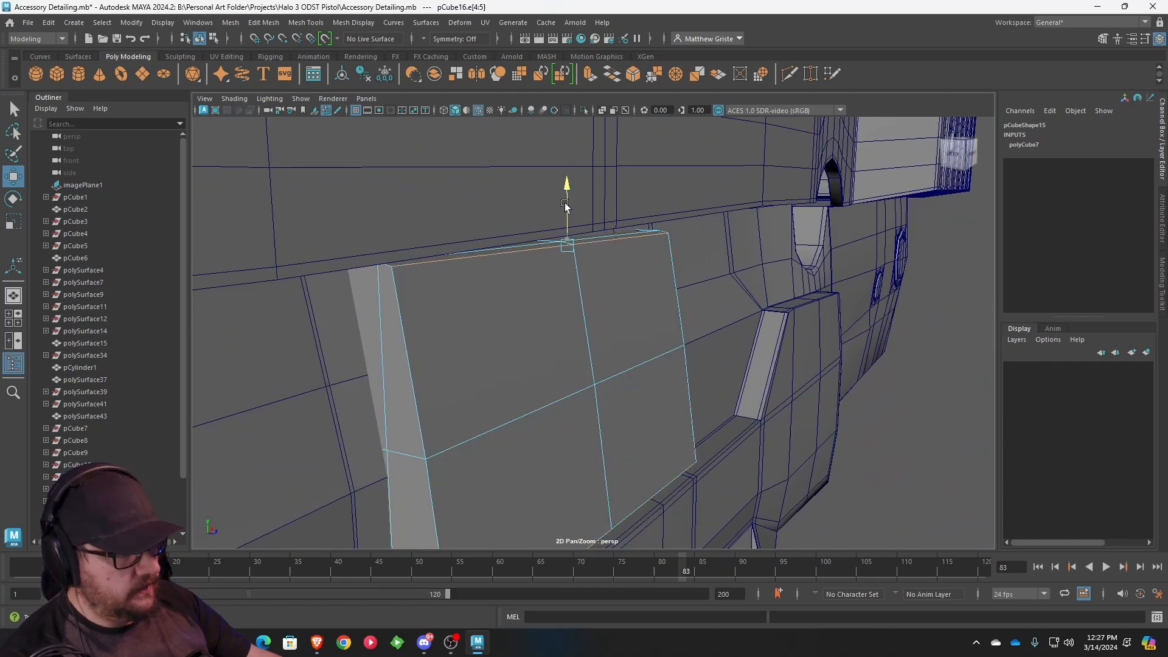
scroll(611, 304, "down", 3)
scroll(611, 304, "down", 4)
left_click_drag(610, 304, 563, 340, "alt")
key("space")
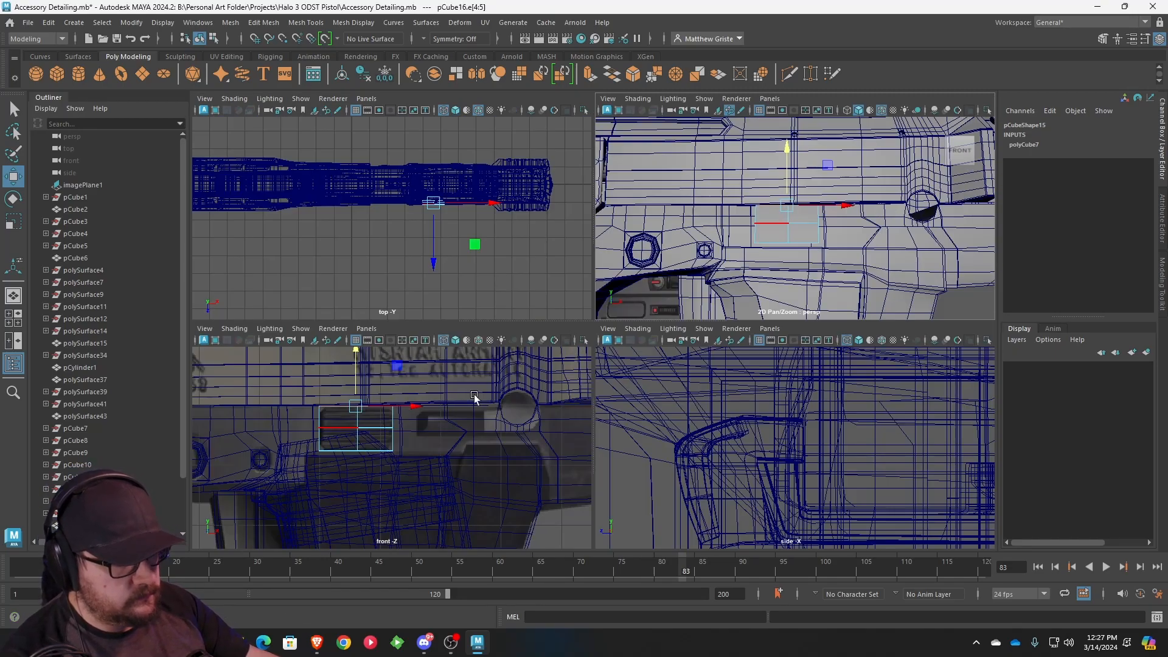
key("space")
left_click_drag(566, 305, 595, 321, "alt")
middle_click_drag(595, 321, 629, 271, "alt")
scroll(630, 271, "up", 4)
mouse_move(578, 260)
left_mouse_down("alt")
mouse_move(561, 256)
mouse_move(582, 248)
left_mouse_up("alt")
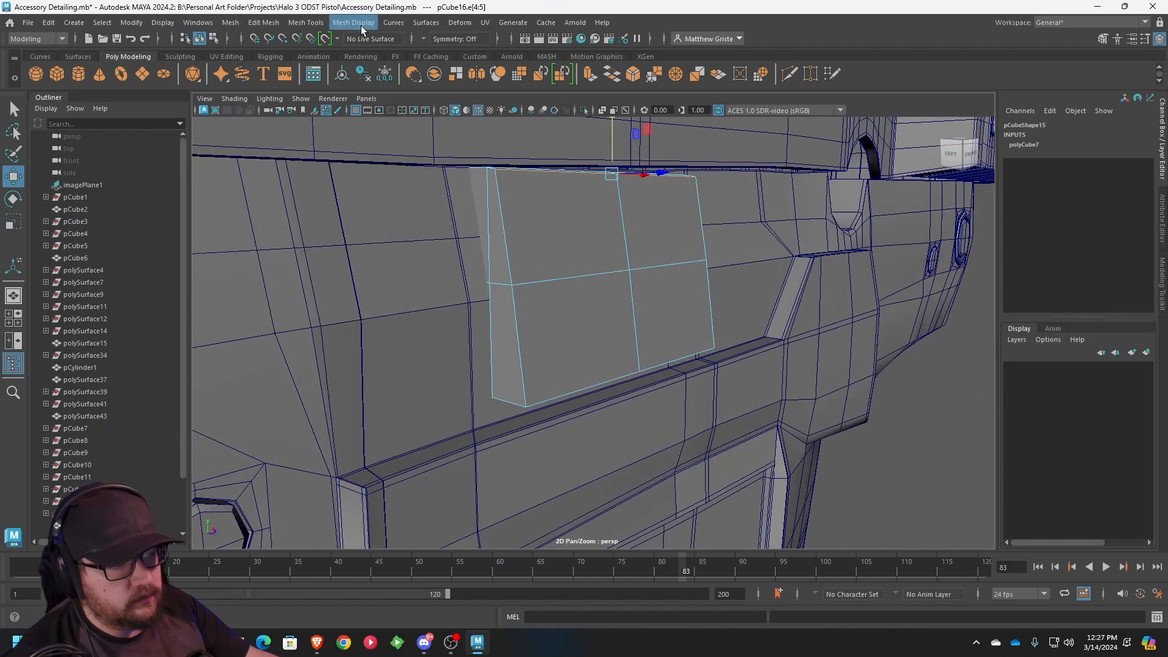
- Add six pairs of offset edge loops around the block's horizontal middle edge to divide it into evenly spaced strips
left_click(317, 24)
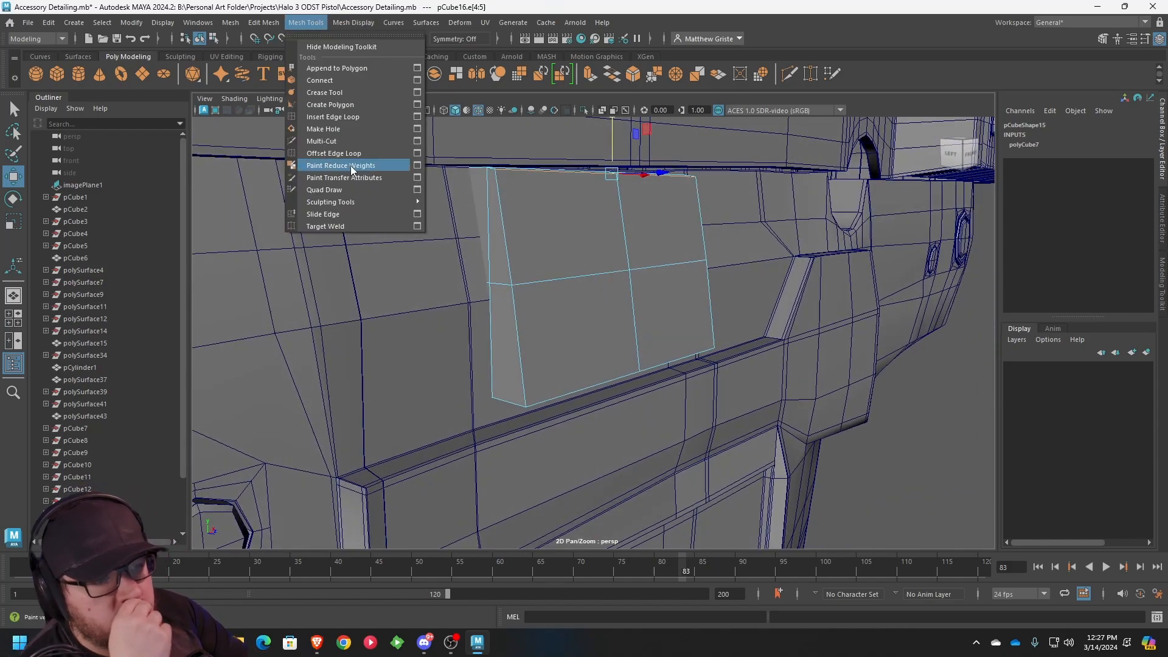
left_click(338, 154)
mouse_move(590, 275)
left_mouse_down()
mouse_move(616, 279)
mouse_move(587, 275)
left_mouse_up()
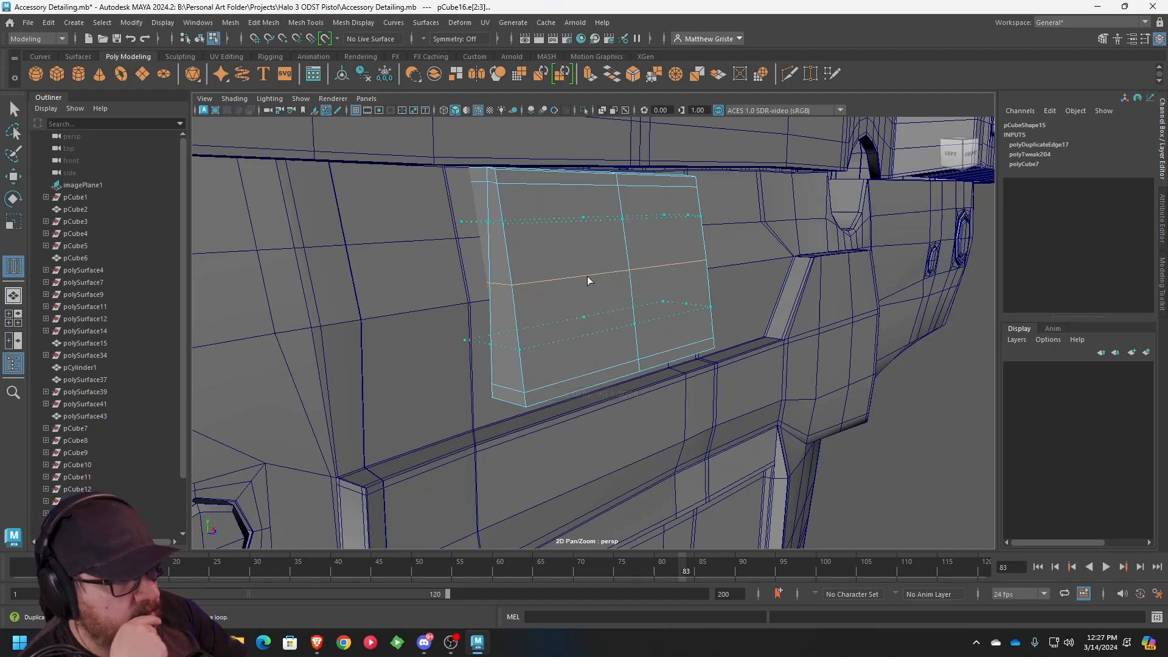
left_click(612, 280)
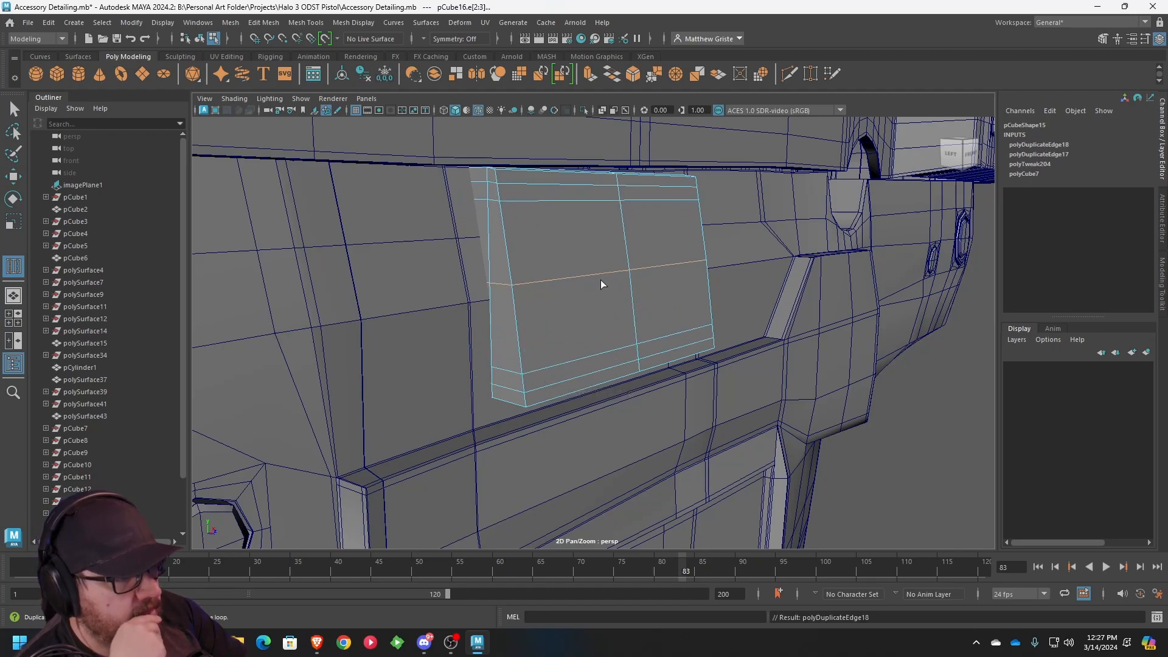
mouse_move(587, 273)
left_mouse_down()
mouse_move(608, 273)
mouse_move(593, 273)
left_mouse_up()
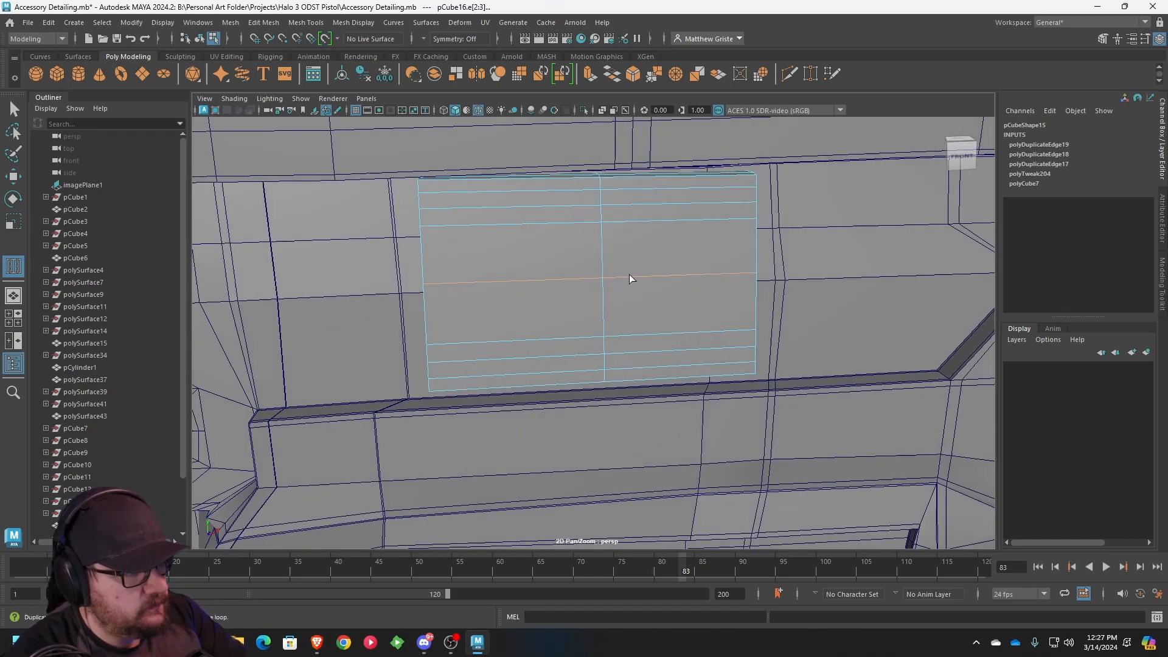
left_click(707, 286)
left_click_drag(706, 287, 658, 268, "alt")
left_click(654, 275)
left_click(663, 272)
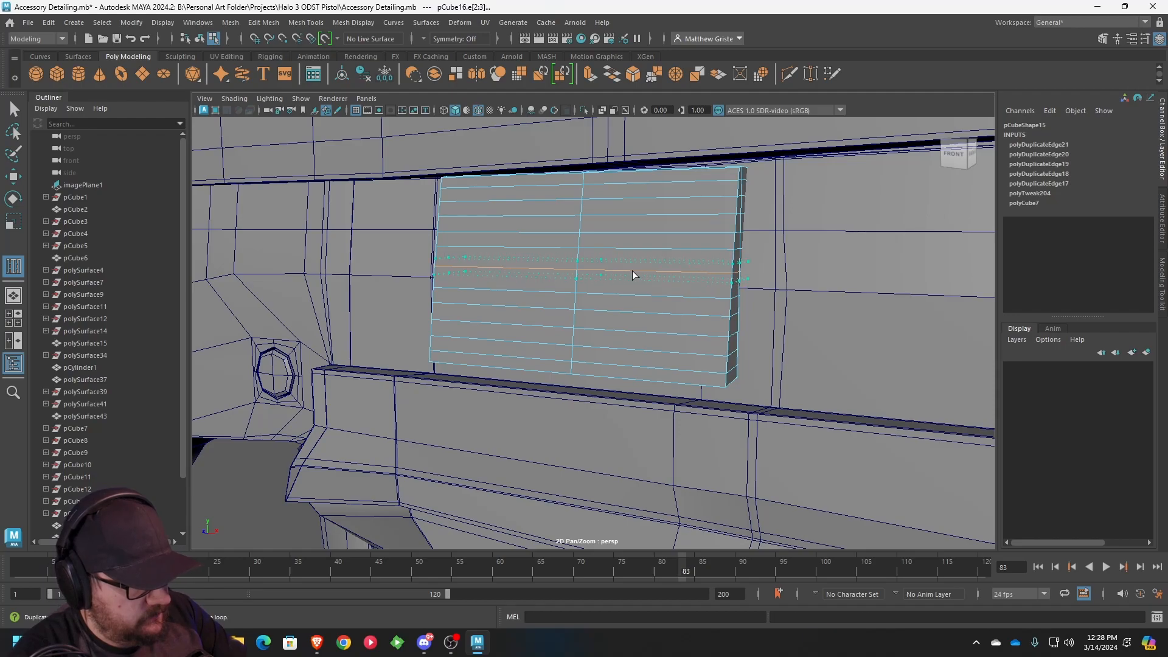
key("ctrl+z")
- Extrude alternating horizontal strips of the block's outer face outward as ribs, with a local Z translation of about 0.018
left_click_drag(626, 274, 587, 288, "alt")
key("q")
right_click_drag(531, 200, 533, 220)
left_click(556, 183)
left_click(621, 186, "shift")
left_click(548, 215, "shift")
left_click(641, 209, "shift")
left_click(572, 247, "shift")
left_click(676, 237, "shift")
left_click(560, 275, "shift")
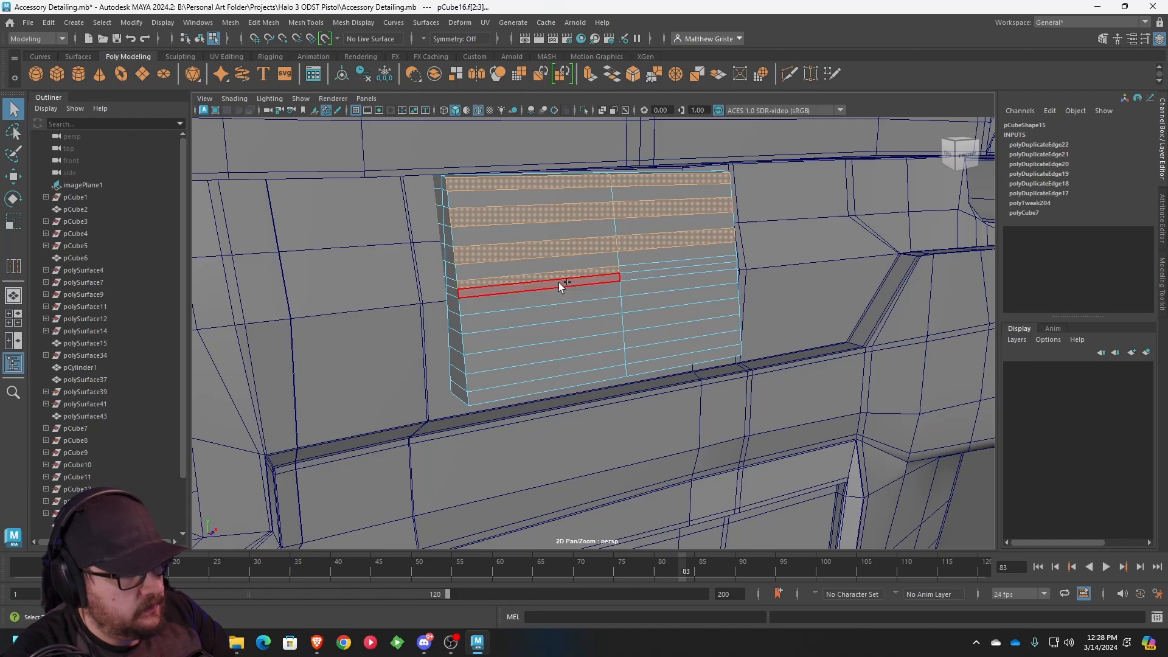
left_click(631, 268, "shift")
left_click(609, 304, "shift")
left_click(635, 305, "shift")
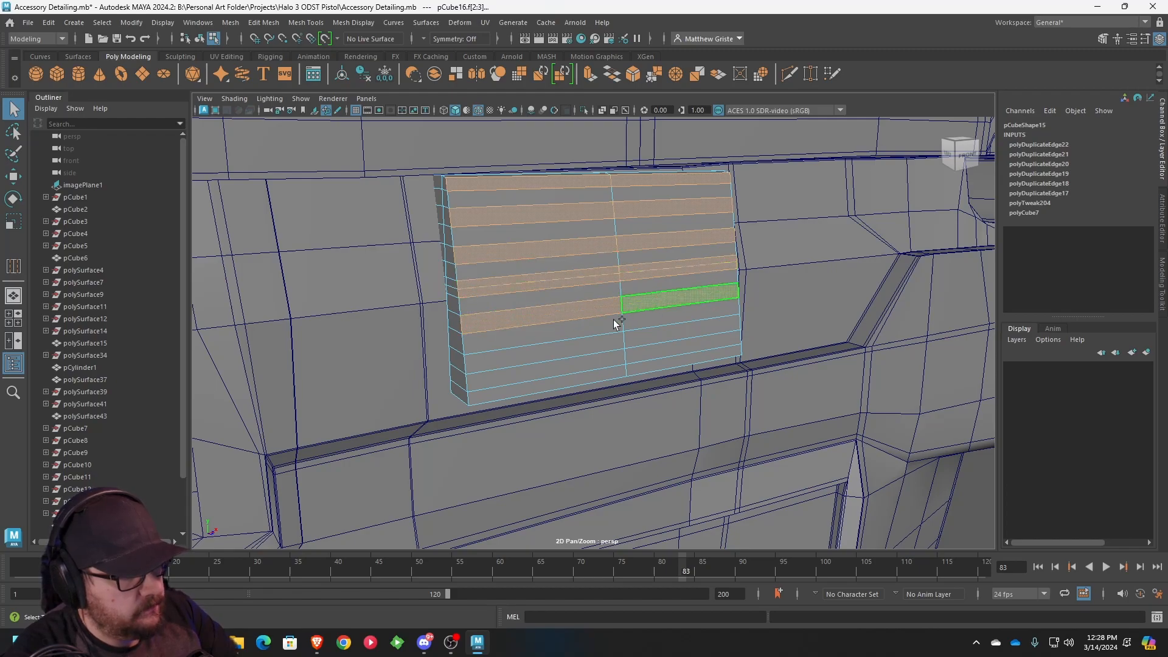
left_click(602, 343, "shift")
left_click(663, 334, "shift")
left_click(648, 363, "shift")
left_click_drag(572, 210, 640, 202, "alt")
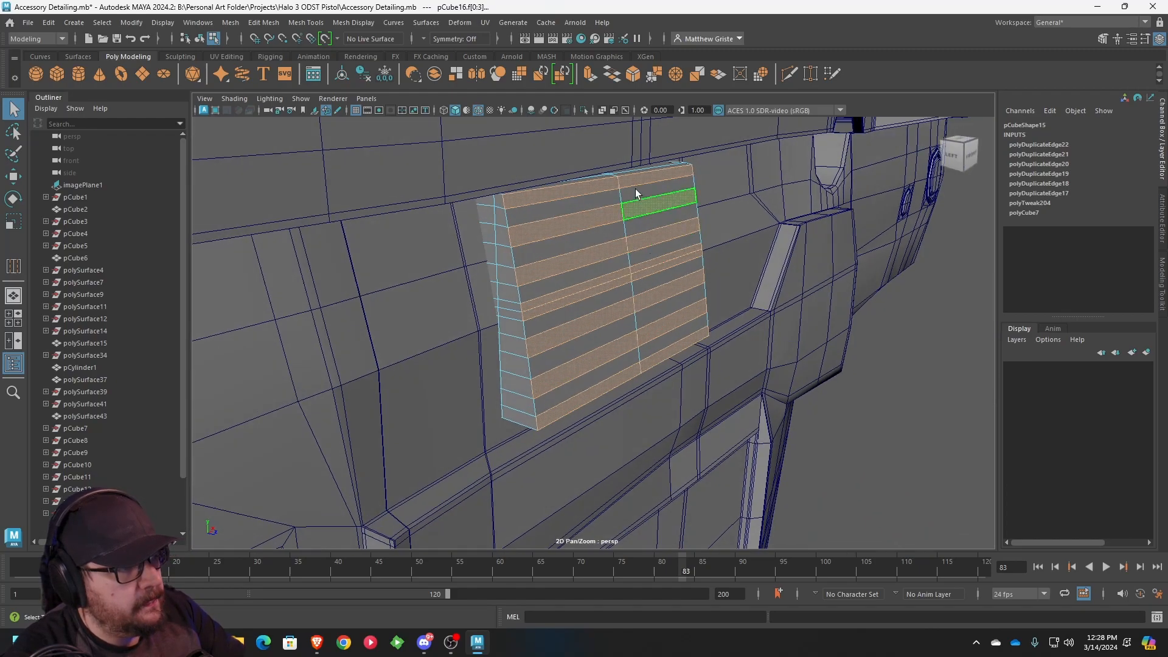
key("ctrl+e")
left_click_drag(625, 396, 631, 397)
left_click_drag(592, 341, 594, 347)
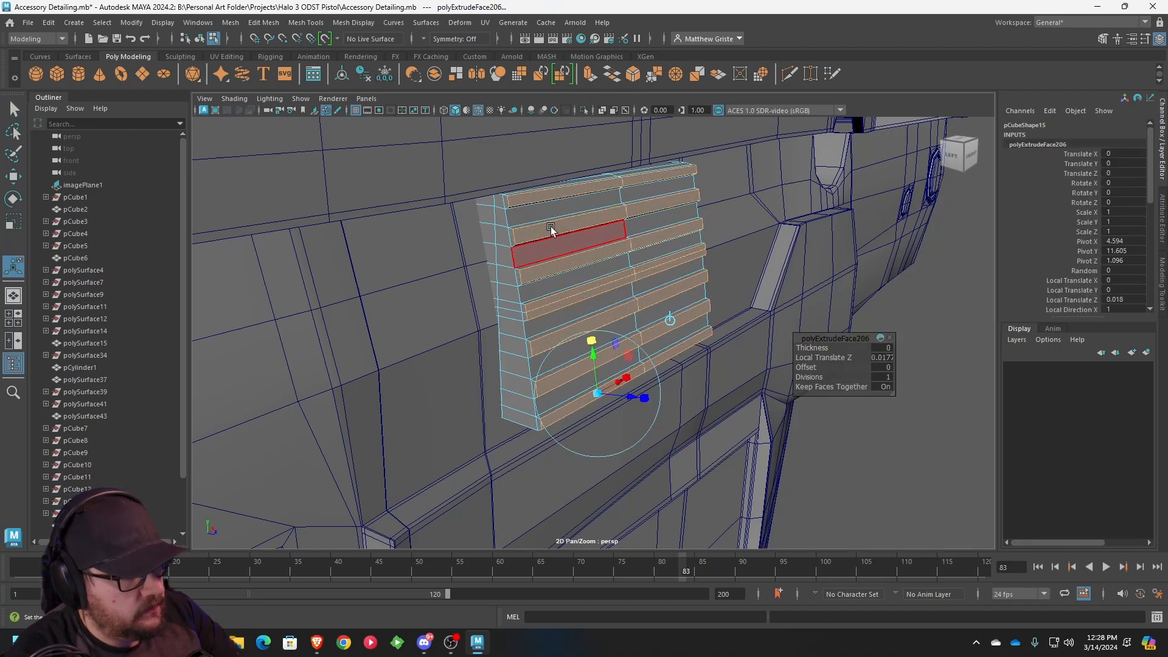
- Extrude the strips between the ribs inward to form grooves, and return to object mode
left_click(587, 201)
left_click(611, 234, "shift")
left_click(638, 259, "shift")
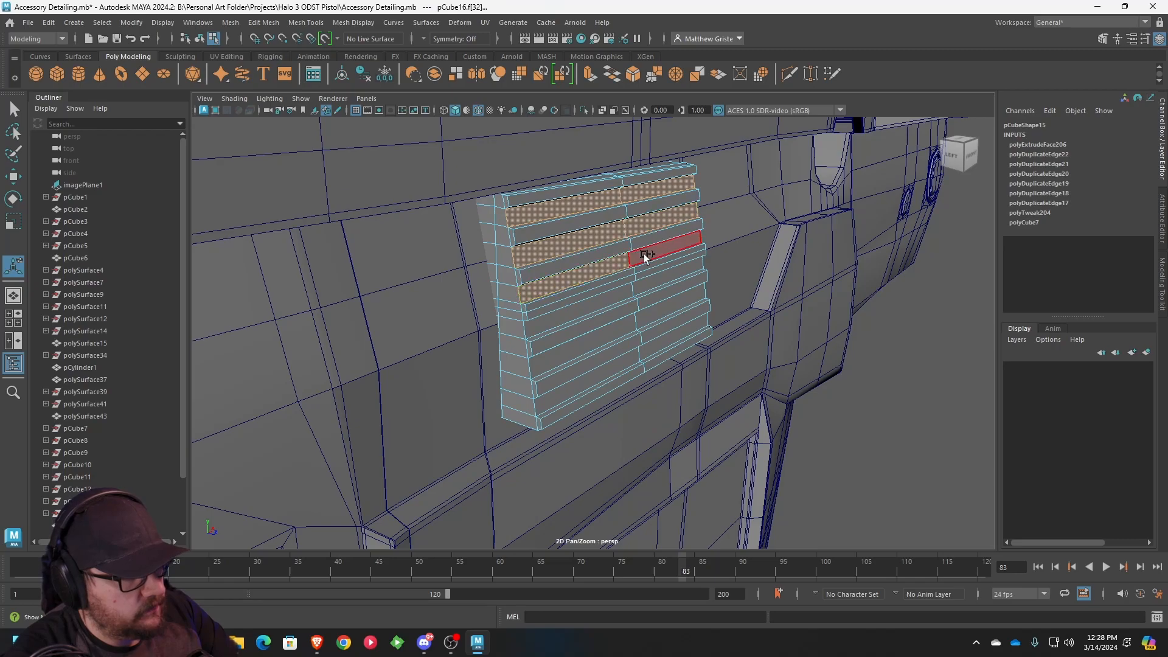
left_click(624, 301, "shift")
left_click(608, 332, "shift")
left_click(655, 314, "shift")
left_click(600, 371, "shift")
left_click(653, 347, "shift")
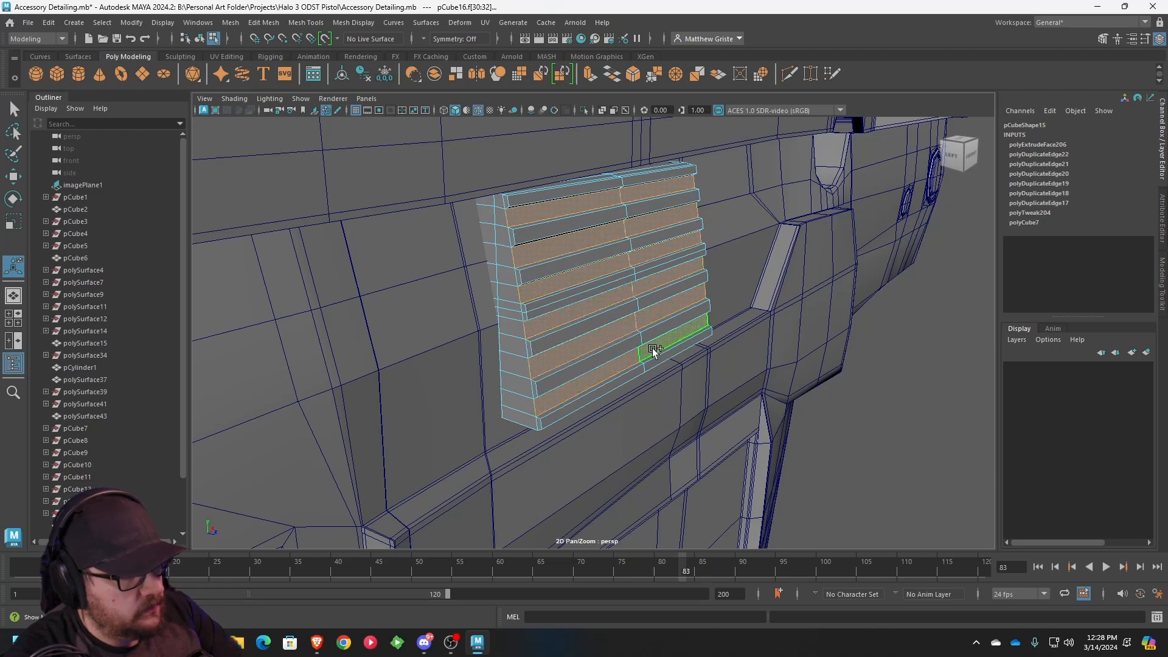
key("ctrl+e")
left_click_drag(705, 335, 673, 296)
key("q")
right_click_drag(672, 218, 710, 206)
- Insert support edge loops near both side edges of the ribbed panel and along its depth behind the ribs
left_click_drag(710, 205, 499, 206, "alt")
scroll(523, 227, "up", 4)
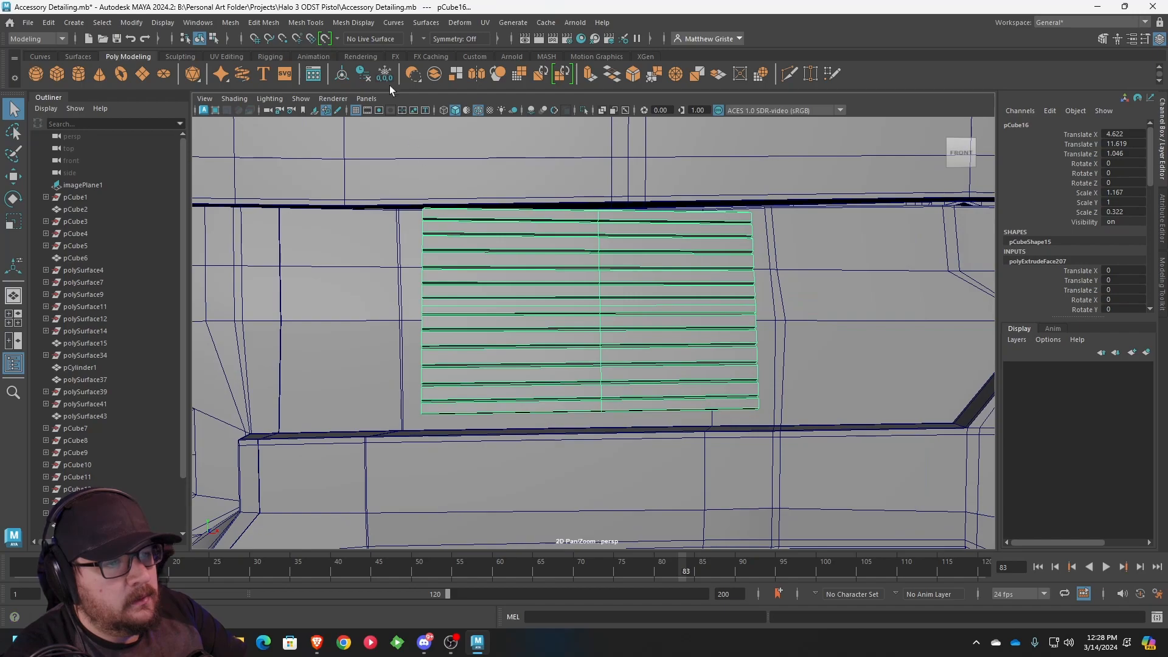
left_click(348, 23)
mouse_move(319, 31)
left_click(341, 117)
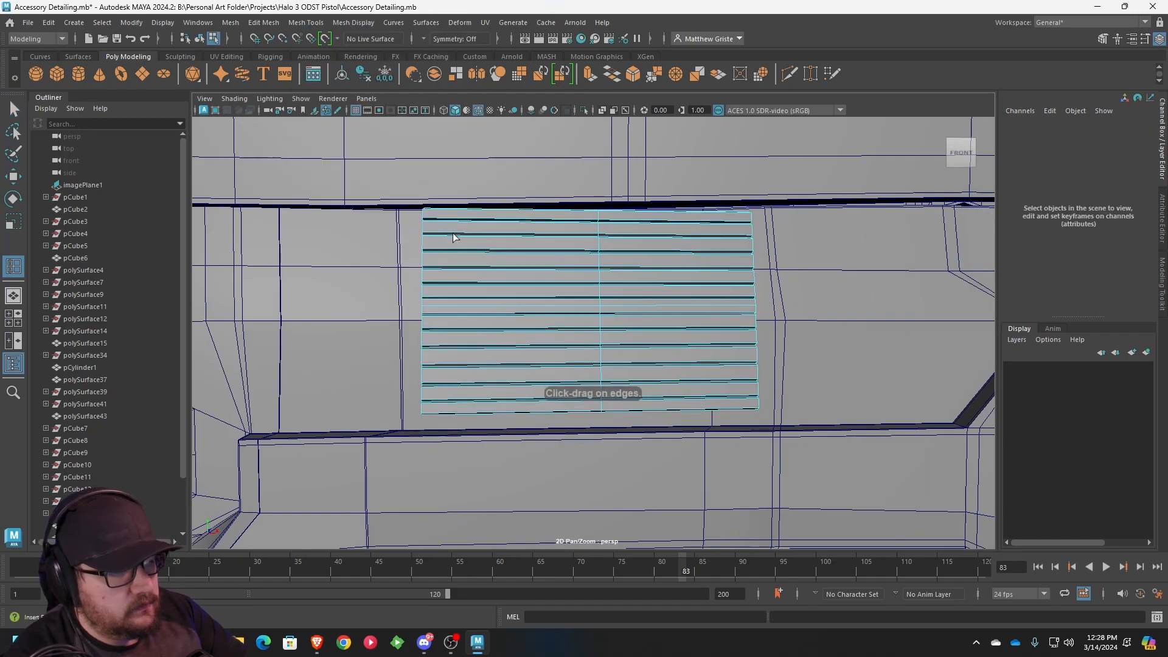
left_click(427, 233)
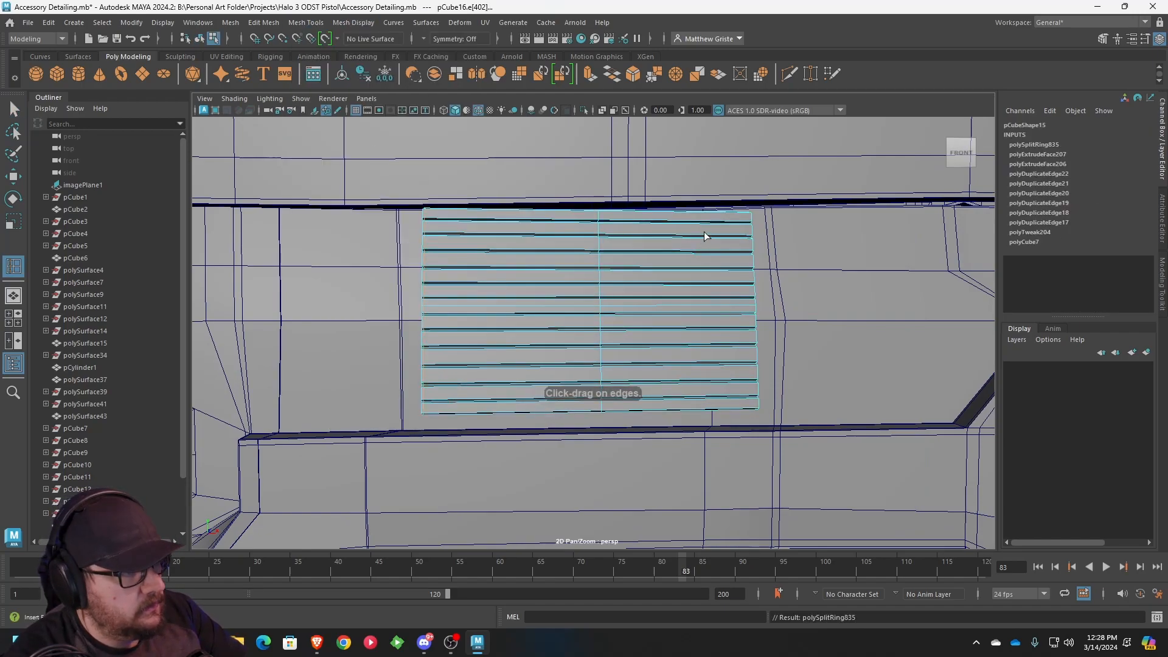
left_click(749, 243)
left_click_drag(749, 243, 527, 221, "alt")
left_click(535, 203)
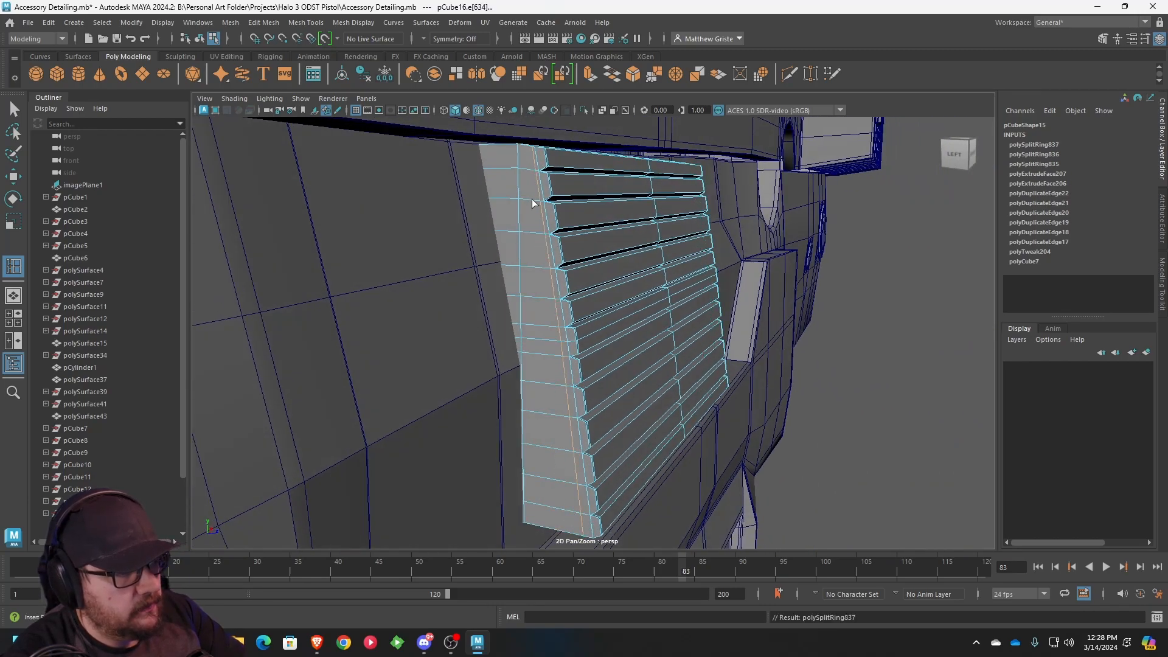
left_click_drag(465, 199, 462, 199)
- Insert horizontal support edge loops beside the upper and lower edges of each rib and groove, working down the panel
middle_click_drag(542, 166, 563, 231, "alt")
scroll(563, 232, "up", 4)
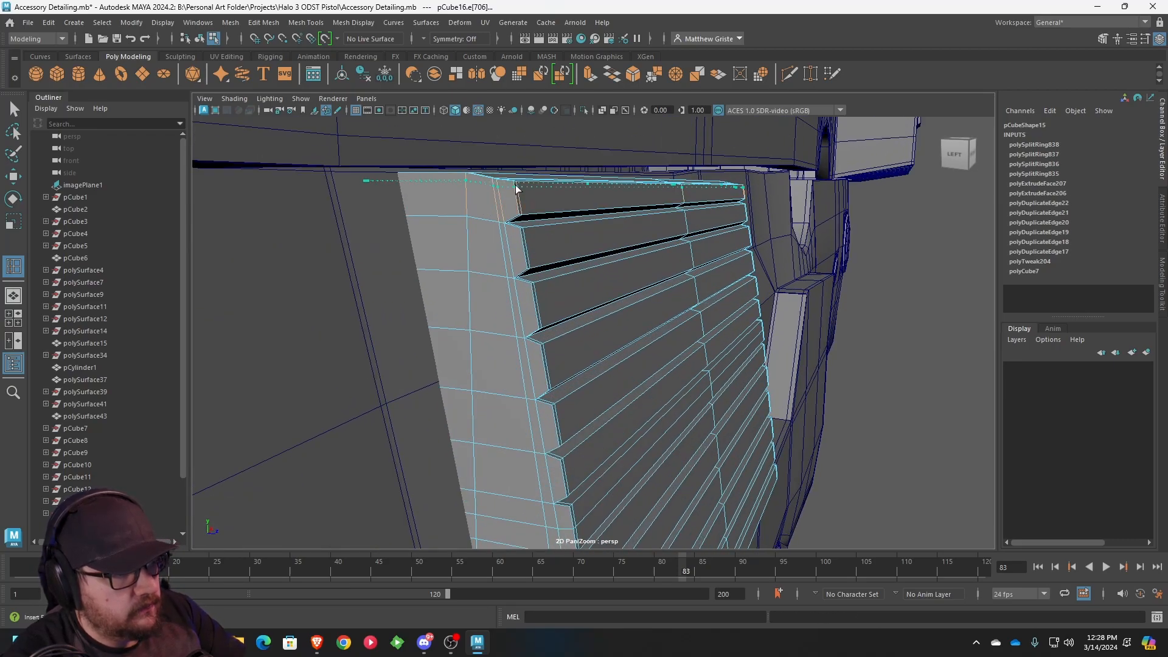
left_click(515, 188)
left_click(521, 213)
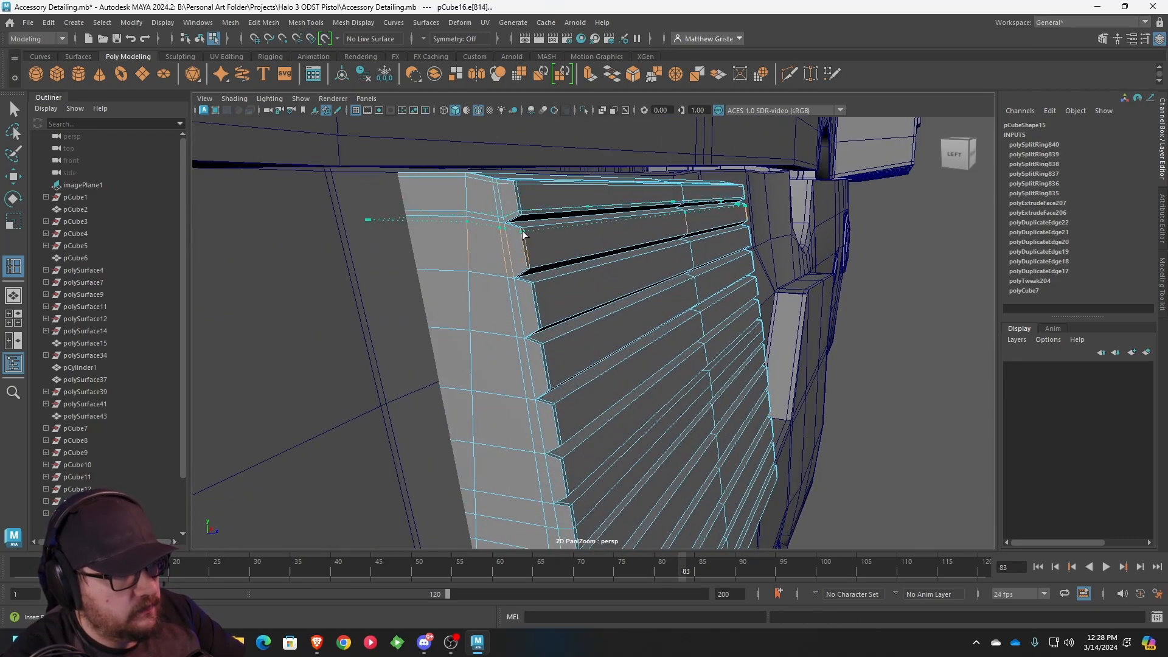
left_click(523, 235)
left_click(526, 265)
middle_click_drag(526, 266, 555, 228, "alt")
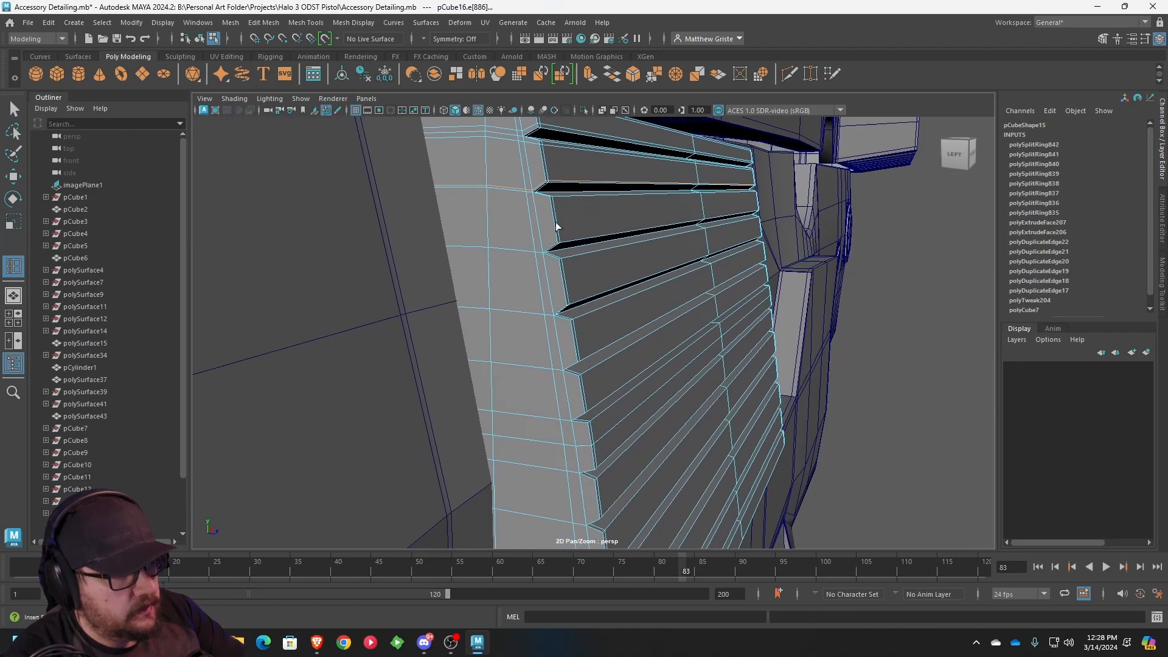
left_click(559, 202)
left_click(556, 243)
left_click(563, 265)
mouse_move(563, 265)
middle_mouse_down("alt")
mouse_move(569, 238)
mouse_move(581, 253)
middle_mouse_up("alt")
left_click(570, 242)
left_click(575, 261)
left_click(571, 237)
left_click(577, 258)
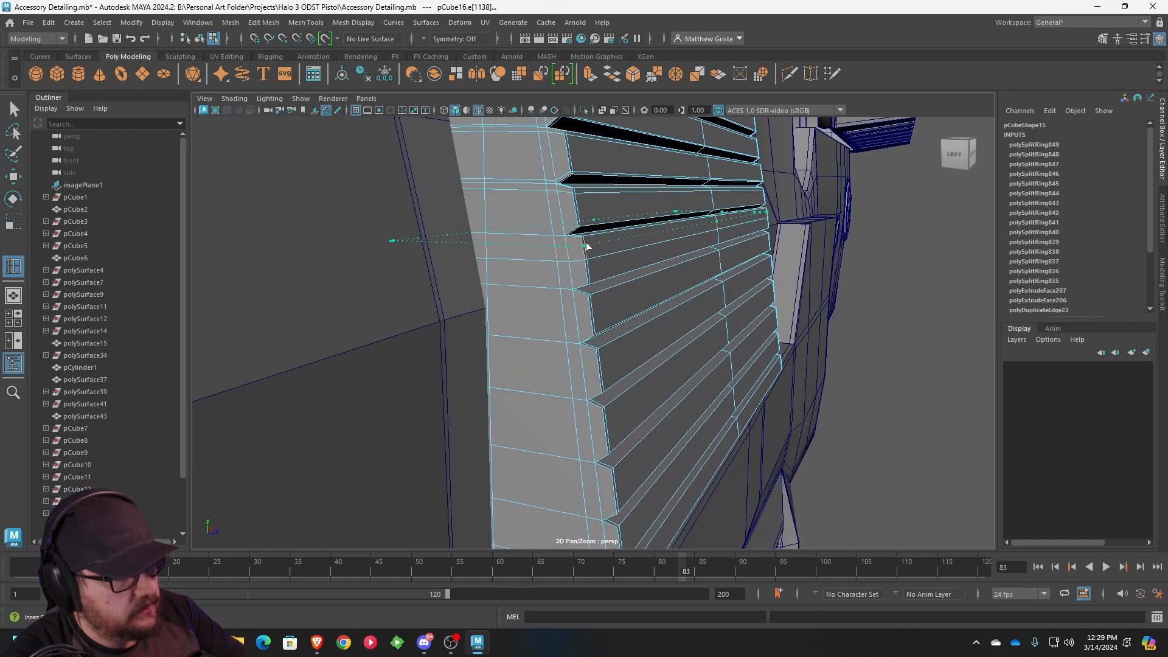
left_click(579, 227)
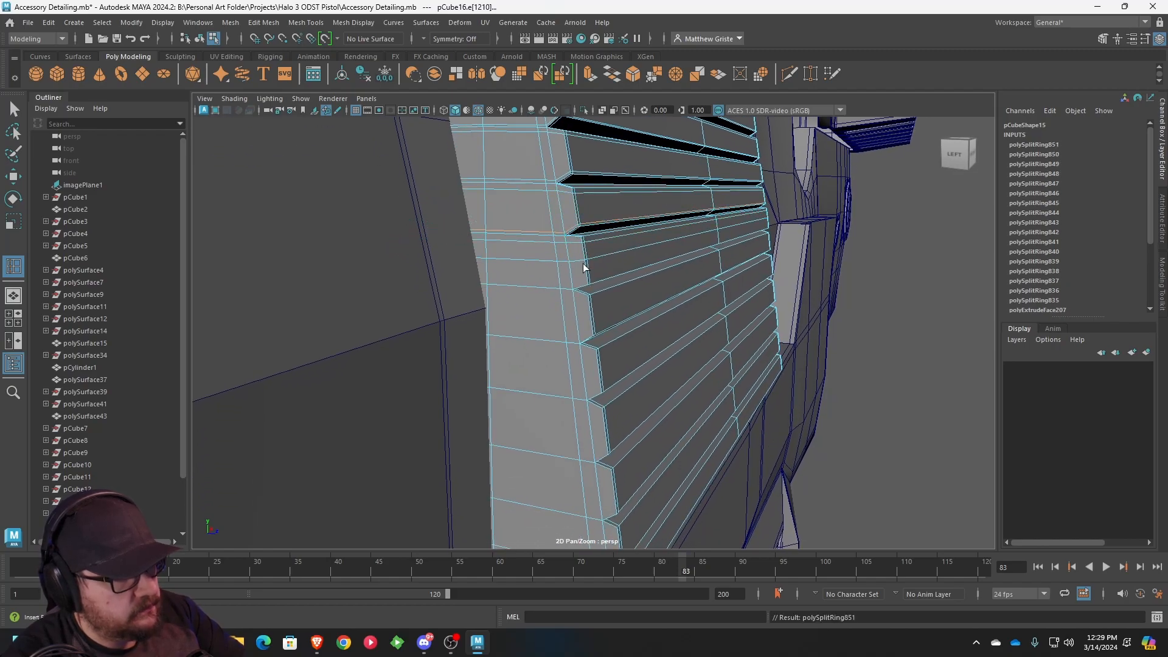
middle_click_drag(588, 299, 591, 262, "alt")
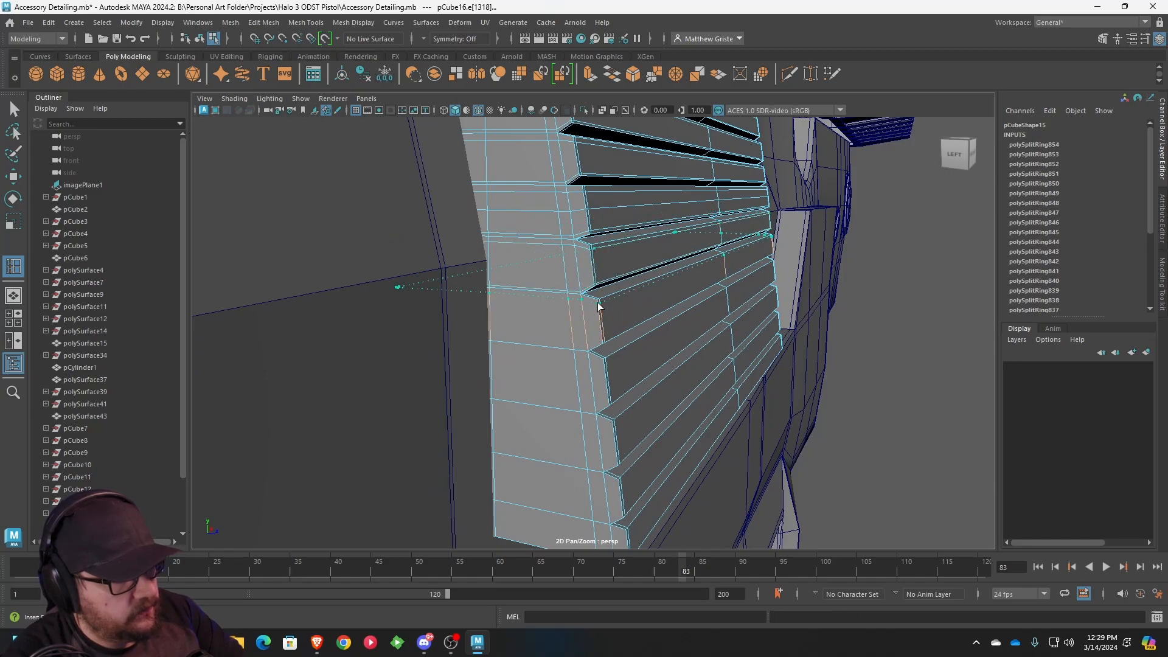
middle_click_drag(598, 311, 600, 269, "alt")
scroll(596, 292, "up", 2)
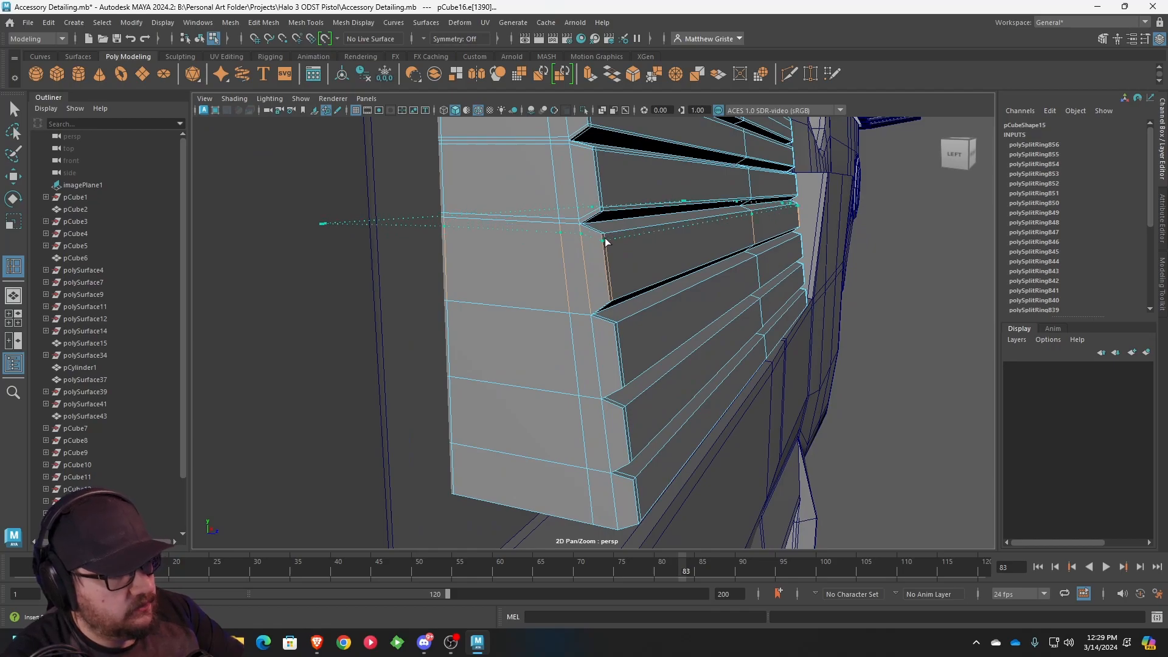
left_click(613, 301)
middle_click_drag(613, 302, 621, 276, "alt")
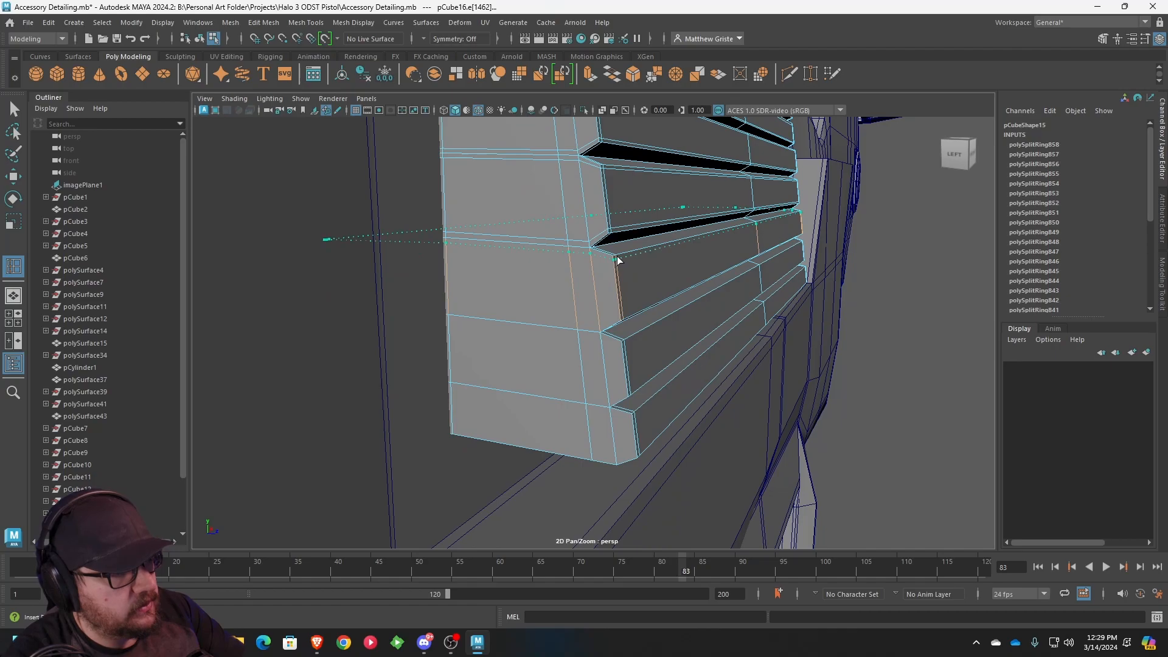
left_click(626, 317)
middle_click_drag(625, 317, 615, 289, "alt")
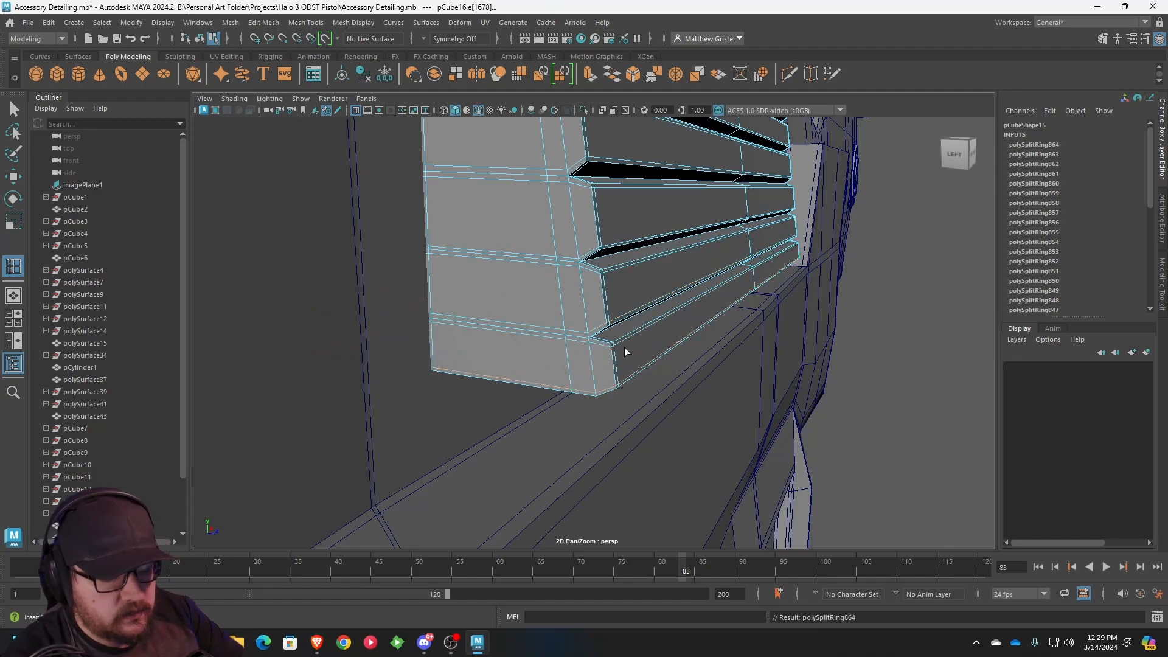
- Turn on smooth mesh preview for the ribbed panel and compare its outline with the reference in the front view
key("q")
scroll(657, 257, "down", 5)
left_click_drag(651, 253, 637, 243, "alt")
right_click_drag(636, 242, 680, 208)
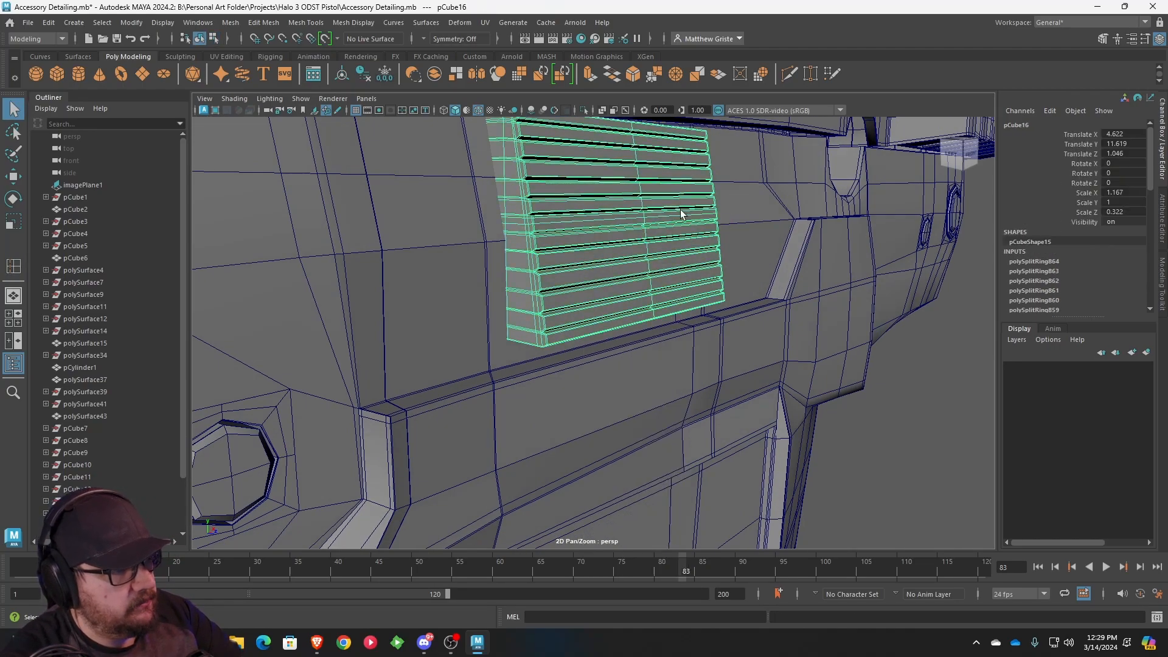
left_click_drag(680, 208, 629, 258, "alt")
key("3")
left_click(859, 395)
left_click_drag(859, 395, 686, 334, "alt")
key("space")
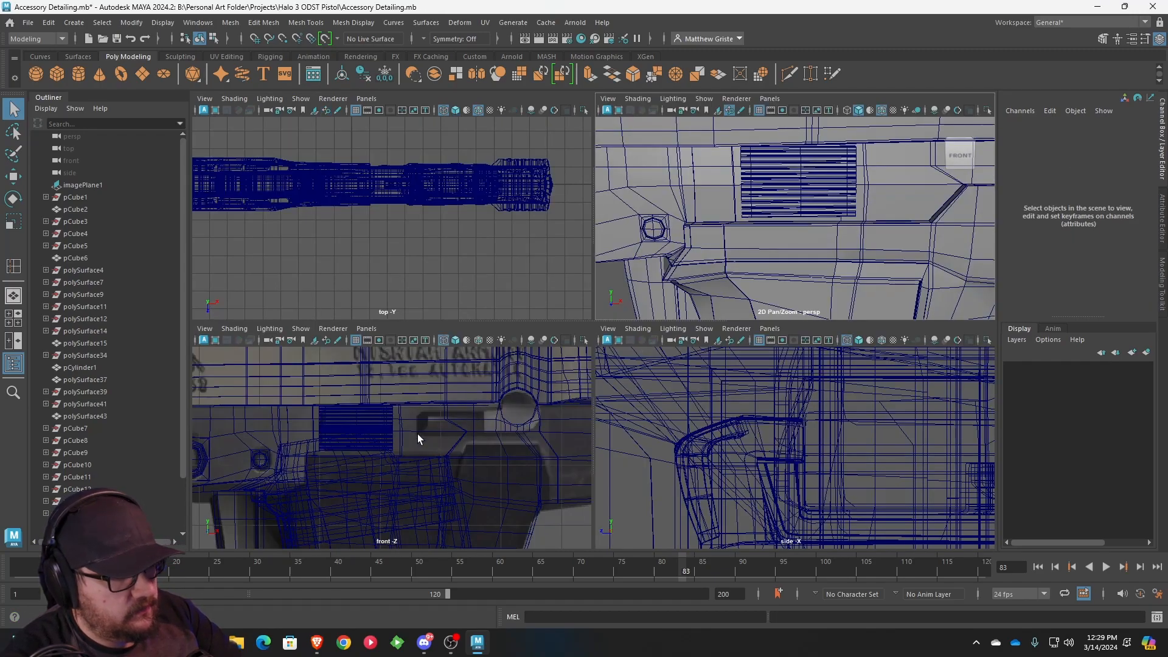
key("space")
scroll(466, 329, "up", 4)
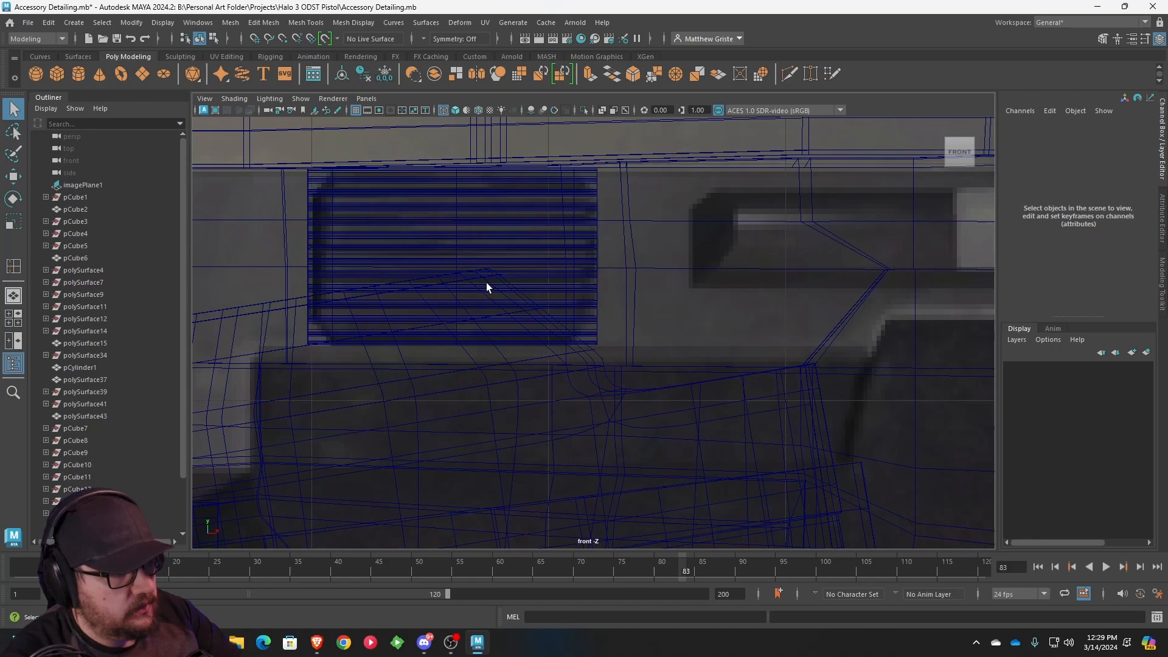
middle_click_drag(485, 286, 561, 316, "alt")
scroll(561, 316, "up", 2)
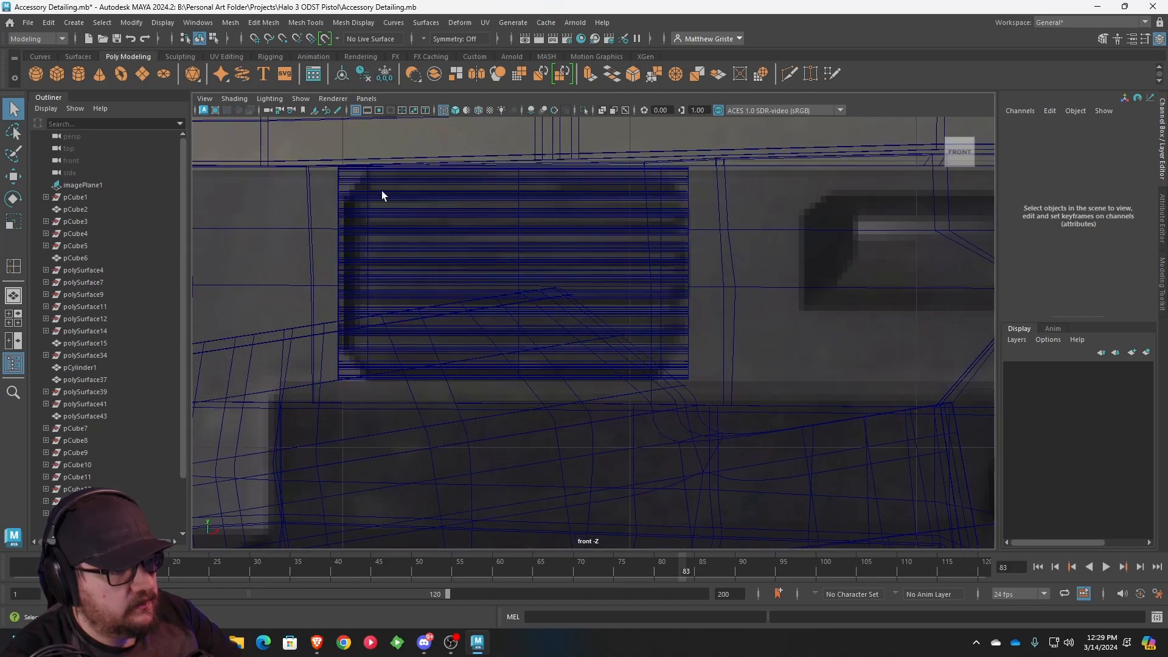
- Move the ribbed panel's left side vertices between the two corners slightly inward to meet the panel edge in the reference
middle_click_drag(464, 239, 519, 262, "alt")
scroll(519, 262, "up", 2)
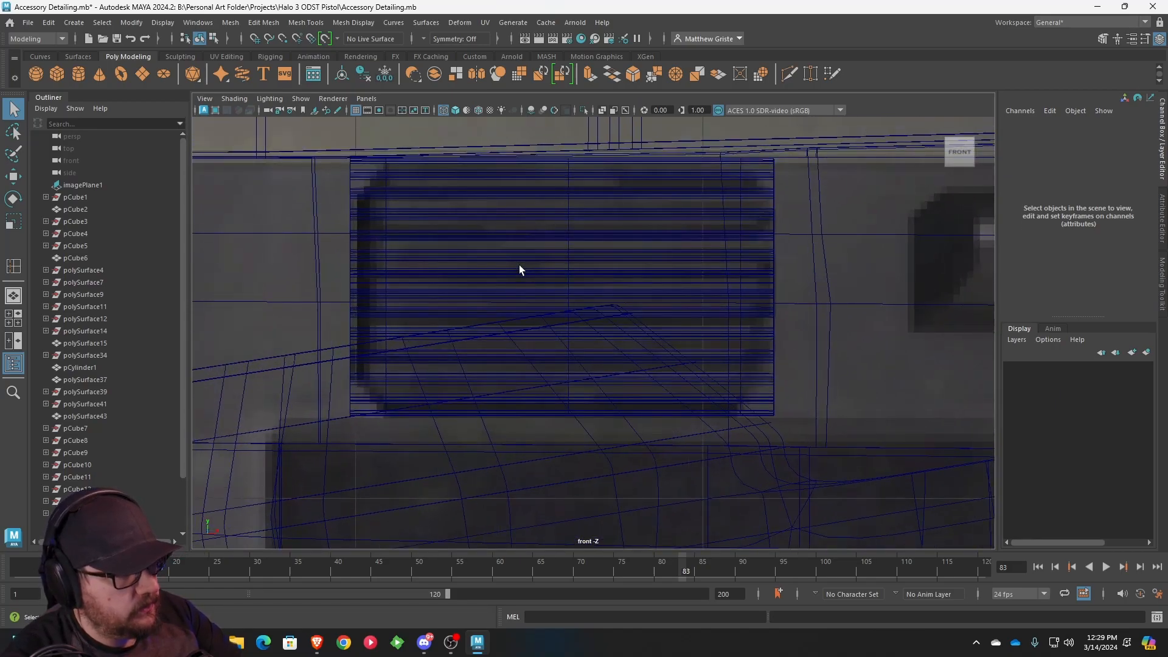
scroll(472, 203, "up", 1)
left_click(472, 206)
right_click(405, 201)
right_click(364, 201)
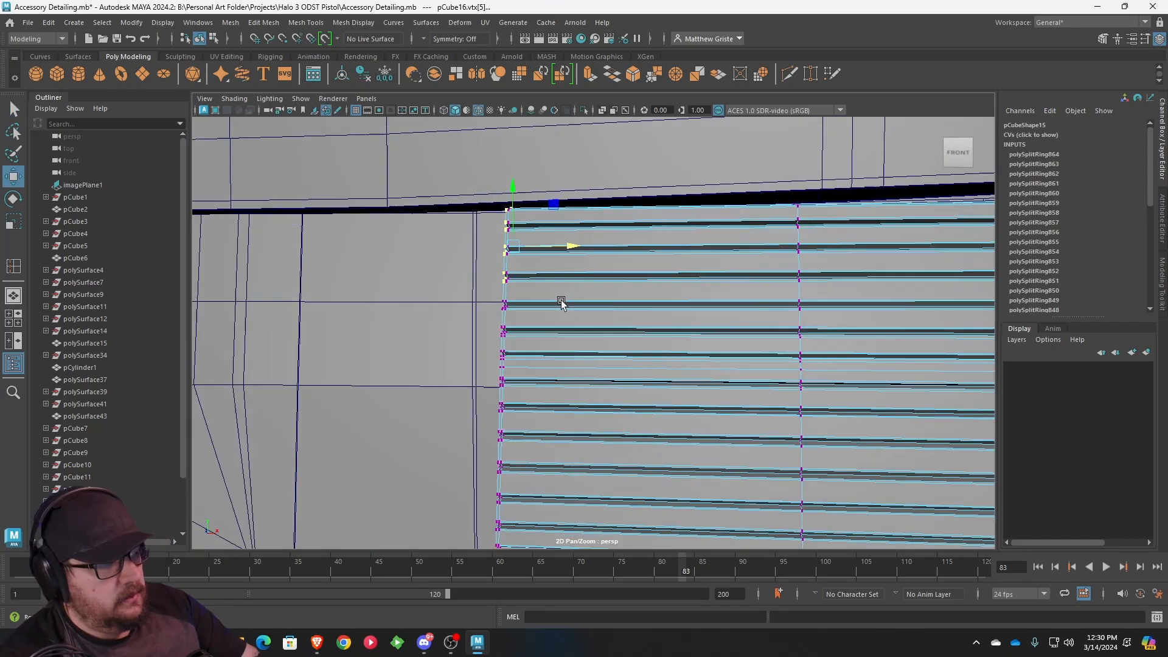
left_click_drag(561, 301, 581, 309, "alt")
key("space")
key("space")
middle_click_drag(428, 373, 506, 414, "alt")
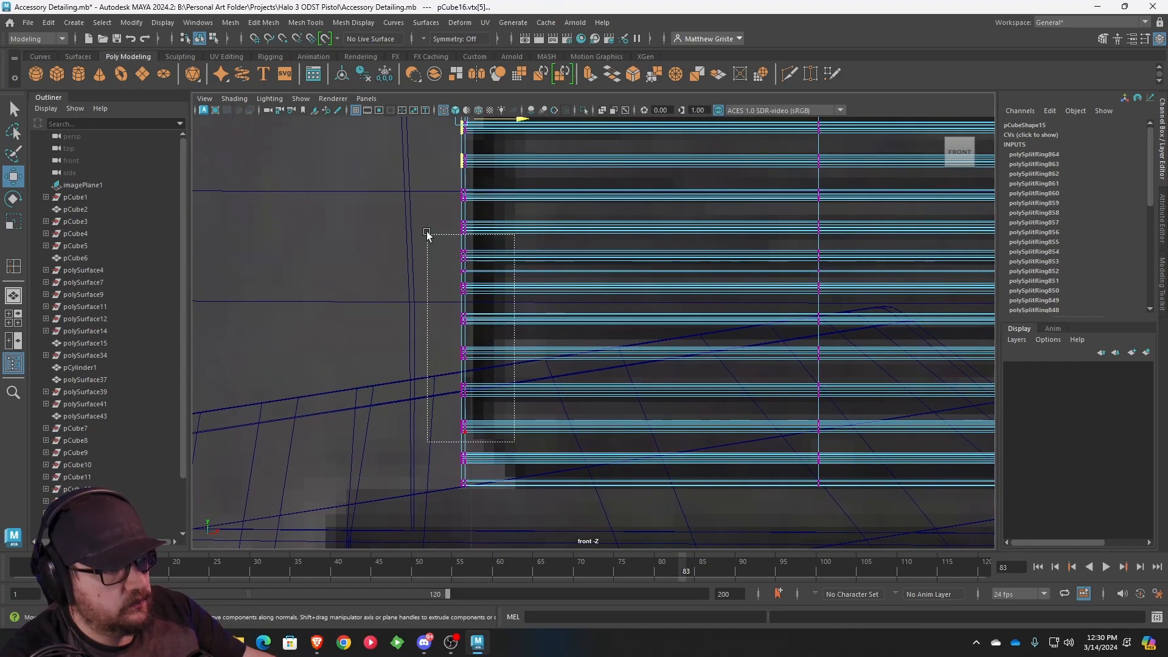
left_click_drag(427, 234, 422, 153)
middle_click_drag(492, 189, 486, 234, "alt")
left_click_drag(520, 339, 529, 339)
- Move and rotate the panel's upper-left corner vertices inward to form a slanted corner following the reference
middle_click_drag(496, 250, 509, 365, "alt")
left_click_drag(431, 209, 508, 309)
key("e")
left_click_drag(521, 240, 559, 249)
key("w")
key("e")
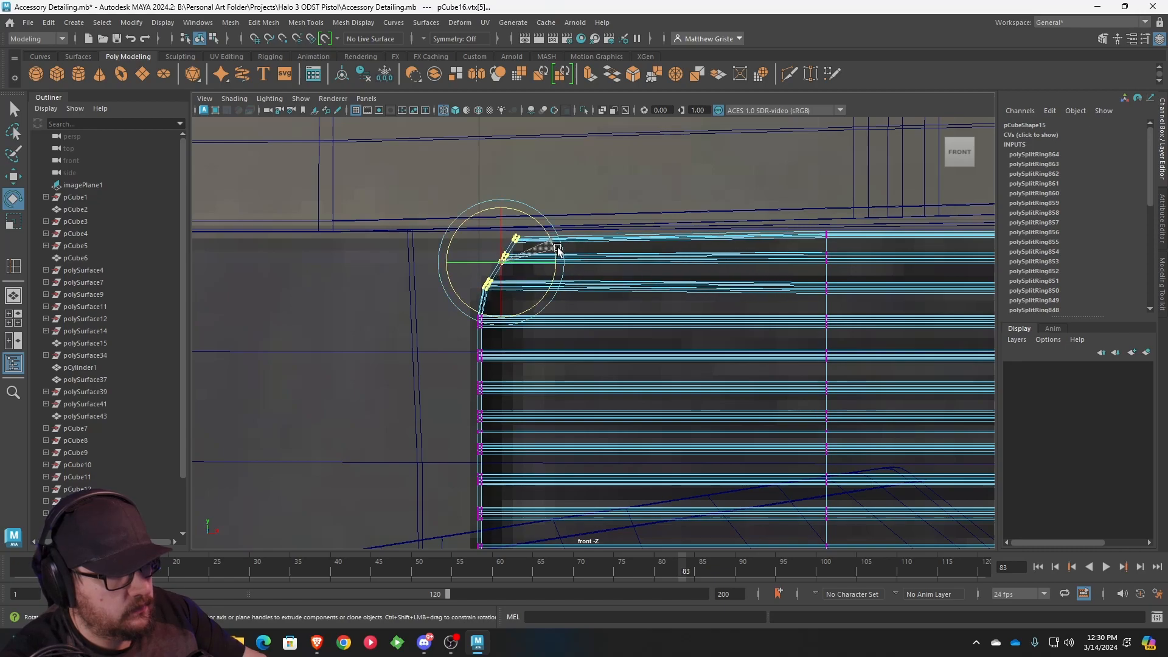
key("w")
- Move and rotate the panel's lower-left corner vertices inward so that corner slants like the reference
middle_click_drag(560, 281, 462, 414, "alt")
left_click_drag(433, 421, 494, 515)
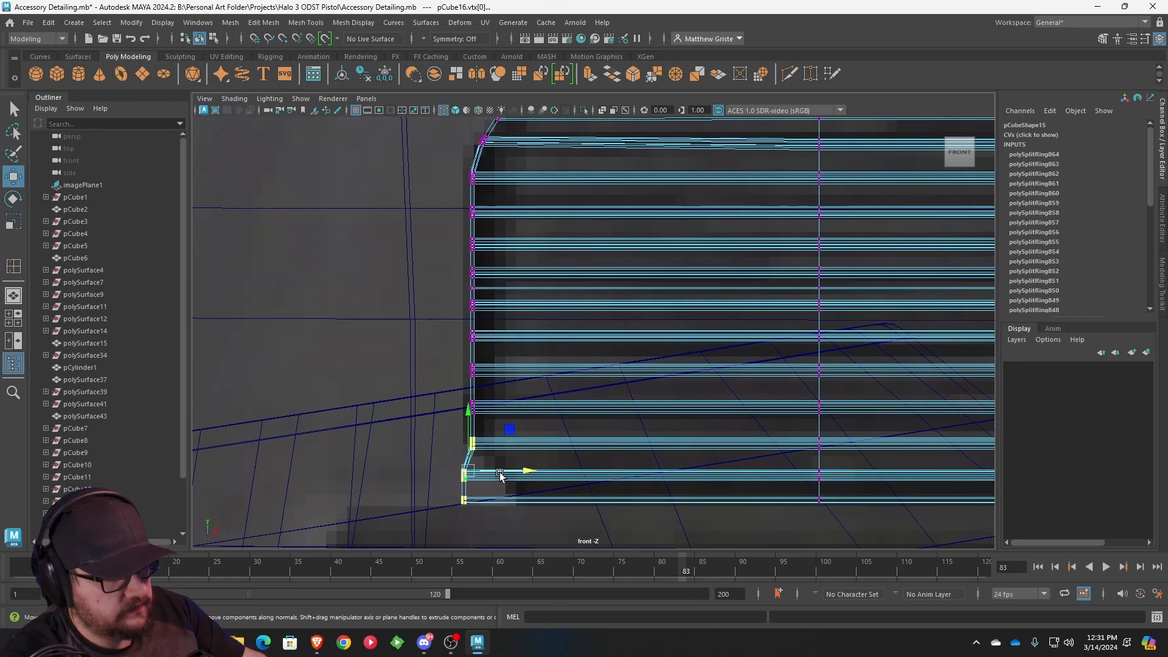
left_click_drag(493, 431, 506, 523)
key("e")
left_click_drag(519, 479, 546, 456)
key("w")
key("e")
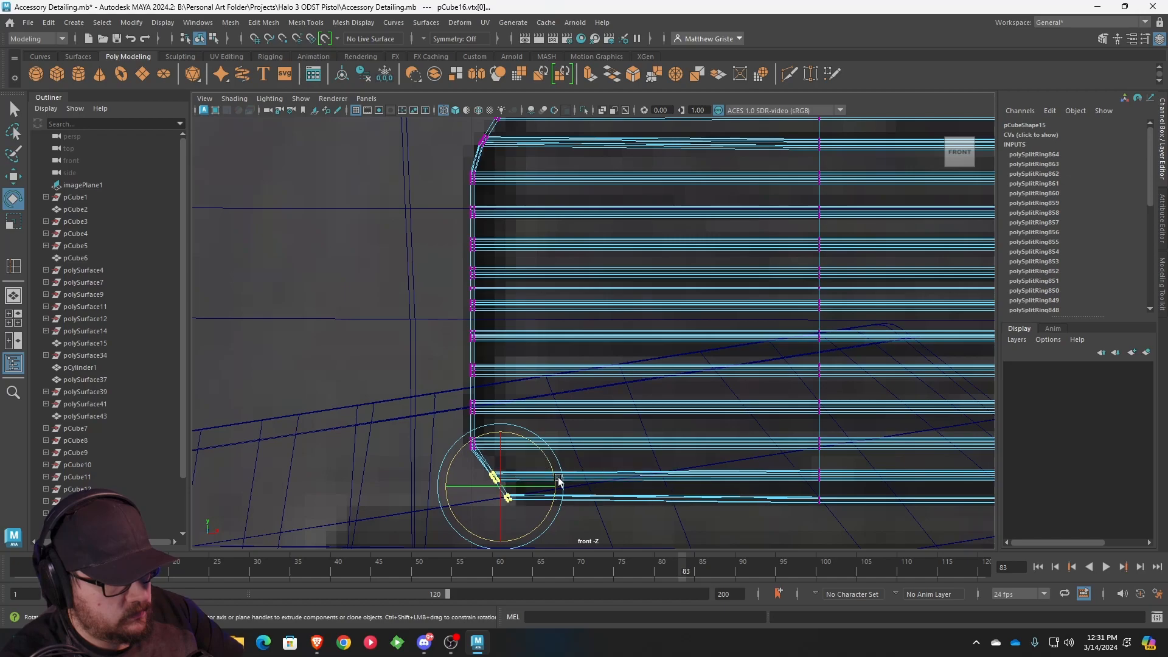
key("w")
key("space")
key("space")
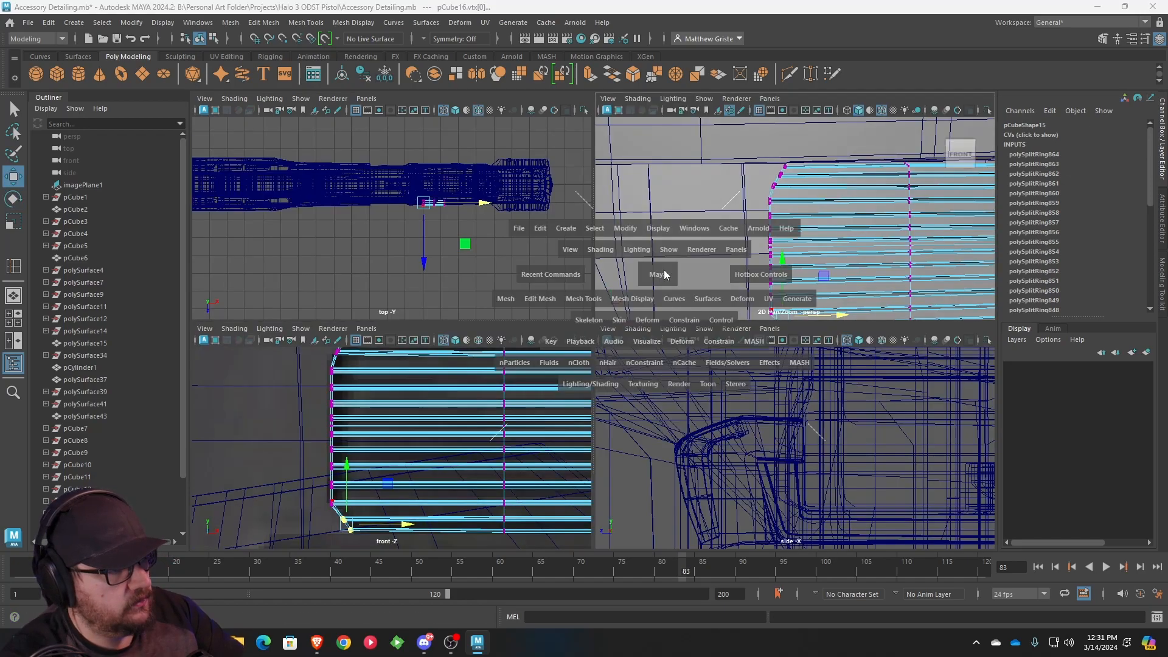
- Delete the faces of the panel's right half up to the centre edge loop, and return to object mode
left_click_drag(740, 267, 728, 290, "alt")
middle_click_drag(727, 290, 605, 266, "alt")
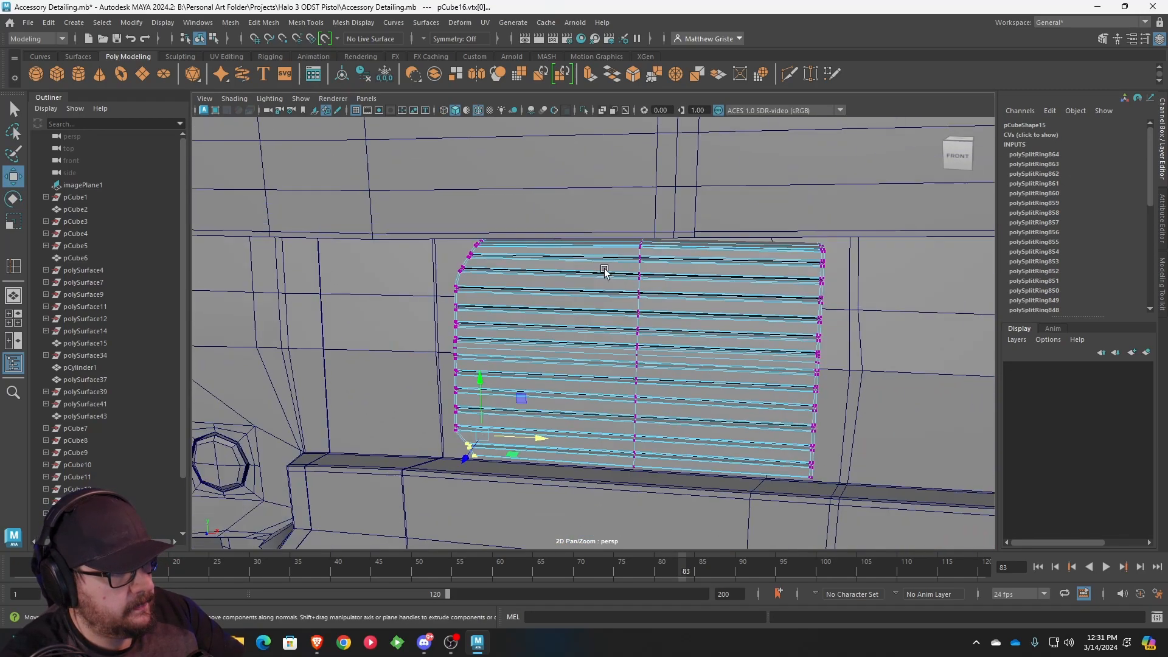
scroll(605, 266, "down", 4)
left_click_drag(605, 266, 620, 281, "alt")
middle_click_drag(626, 285, 608, 277, "alt")
right_click_drag(584, 276, 625, 259)
middle_click_drag(666, 279, 598, 295, "alt")
right_click_drag(598, 296, 597, 320)
left_click_drag(699, 478, 562, 202)
key("Delete")
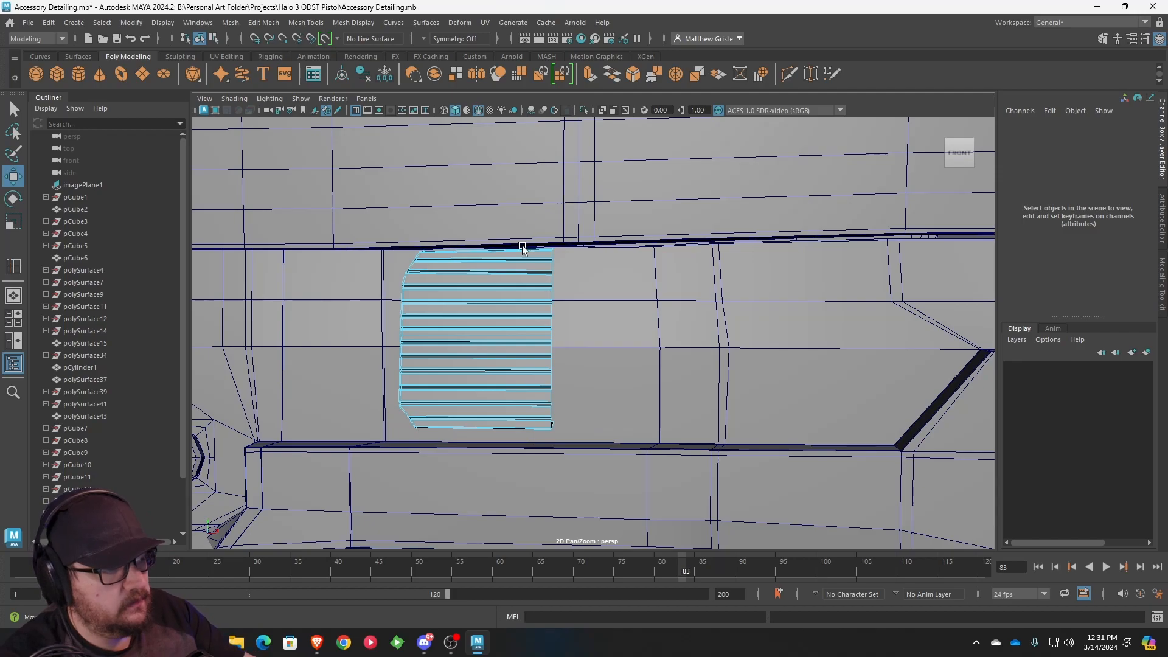
left_click_drag(524, 245, 529, 264, "alt")
right_click_drag(508, 313, 509, 318)
left_click_drag(511, 316, 540, 280, "alt")
right_click_drag(540, 281, 600, 263)
left_click_drag(560, 279, 492, 274, "alt")
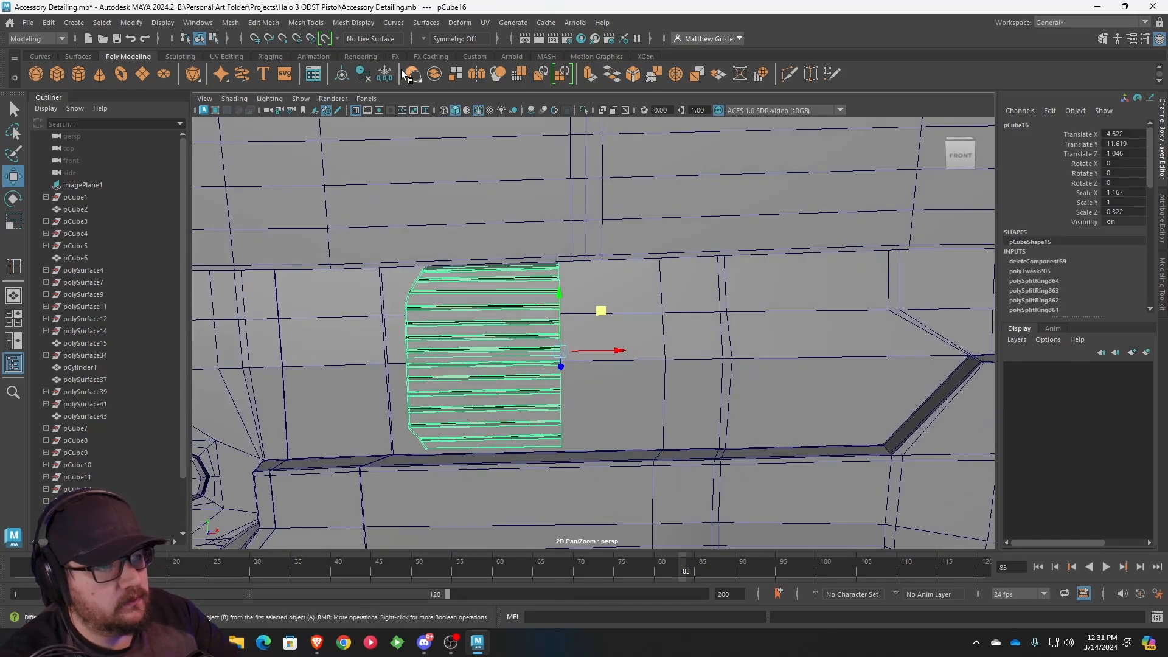
left_click(230, 22)
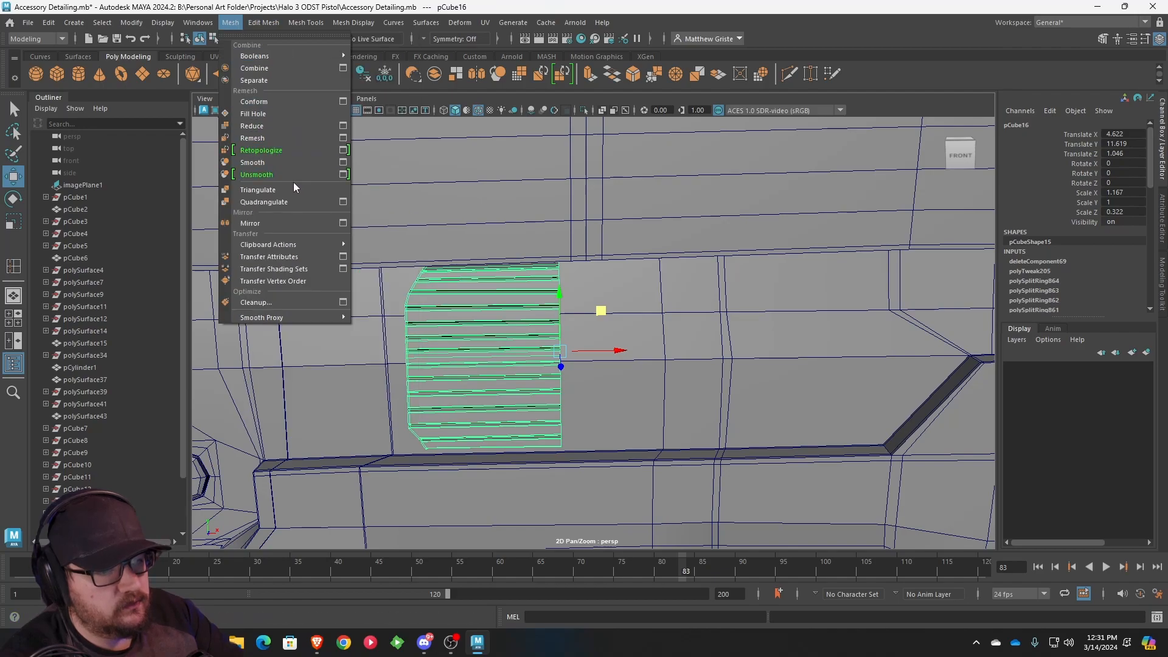
left_click(305, 224)
key("ctrl+z")
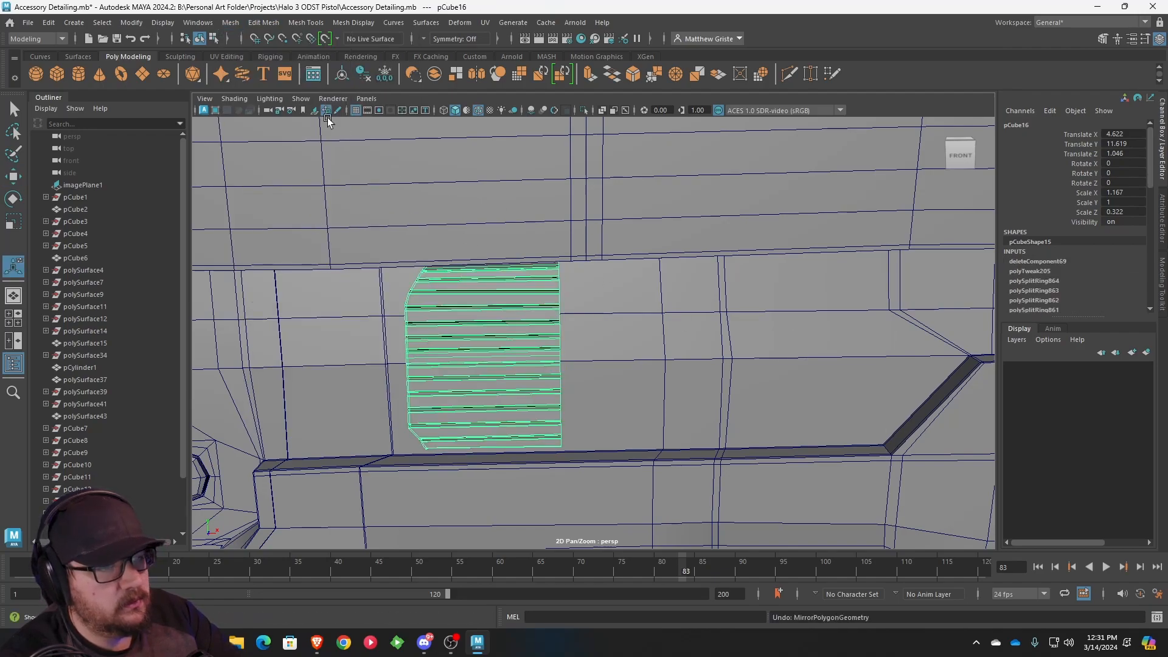
- Mirror the remaining panel half about its bounding box on the X axis in the + direction, and return to object mode
left_click(234, 23)
left_click(349, 224)
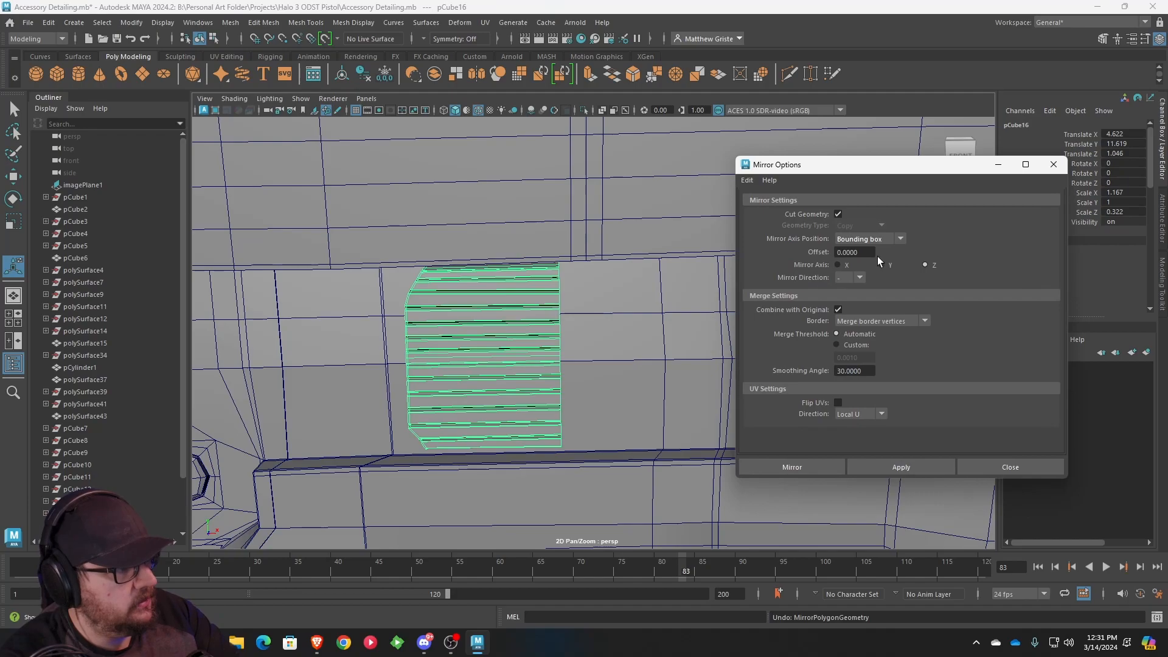
left_click(921, 465)
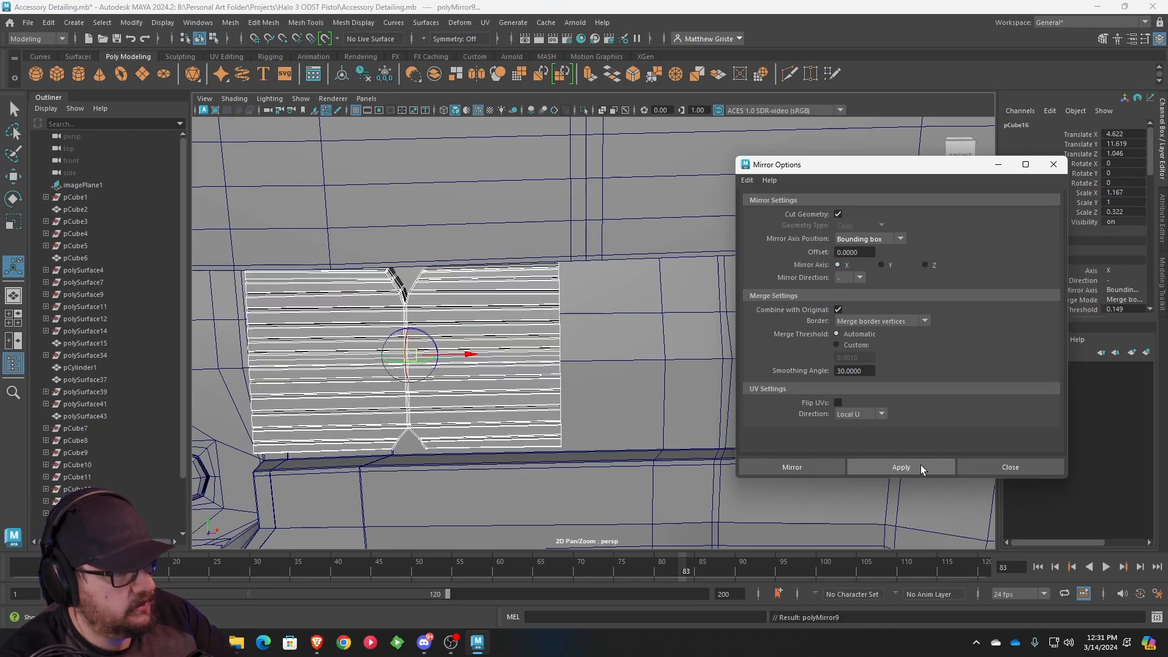
key("ctrl+z")
left_click(860, 278)
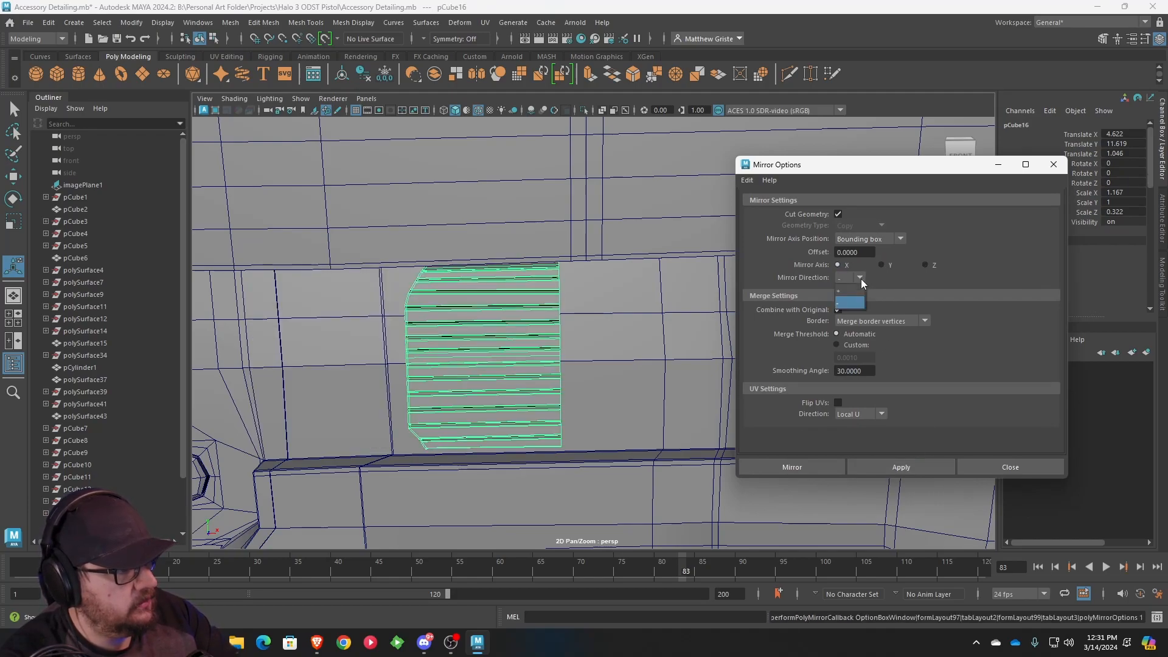
left_click(852, 292)
middle_click_drag(663, 324, 643, 319, "alt")
left_click(882, 466)
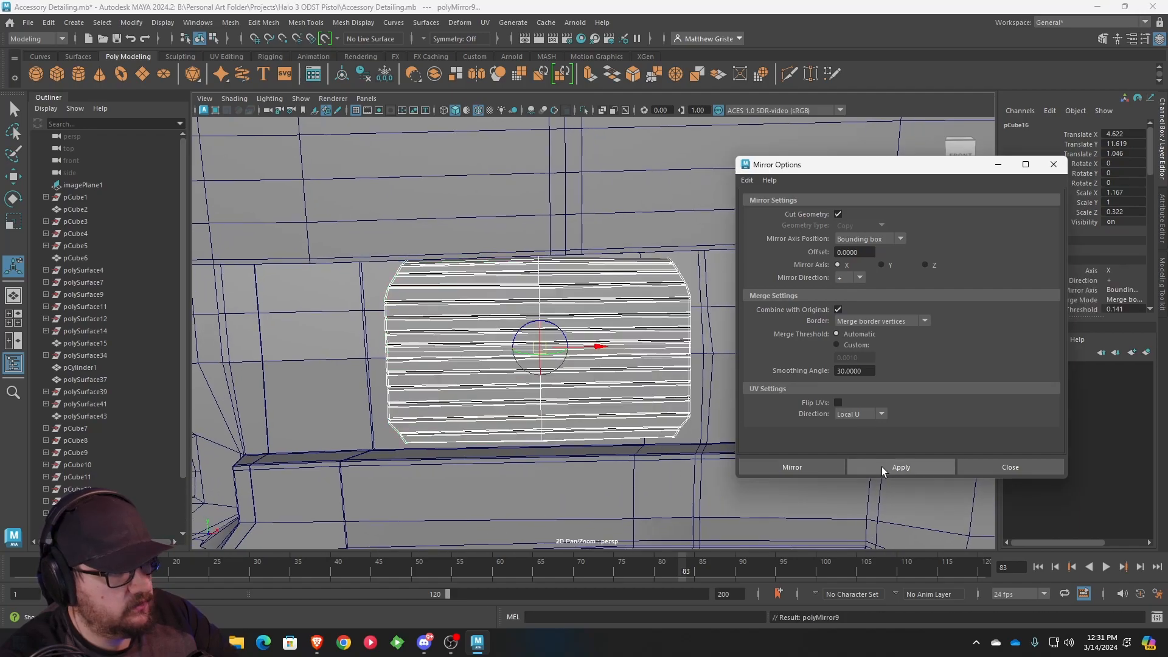
left_click(992, 466)
right_click_drag(596, 279, 653, 262)
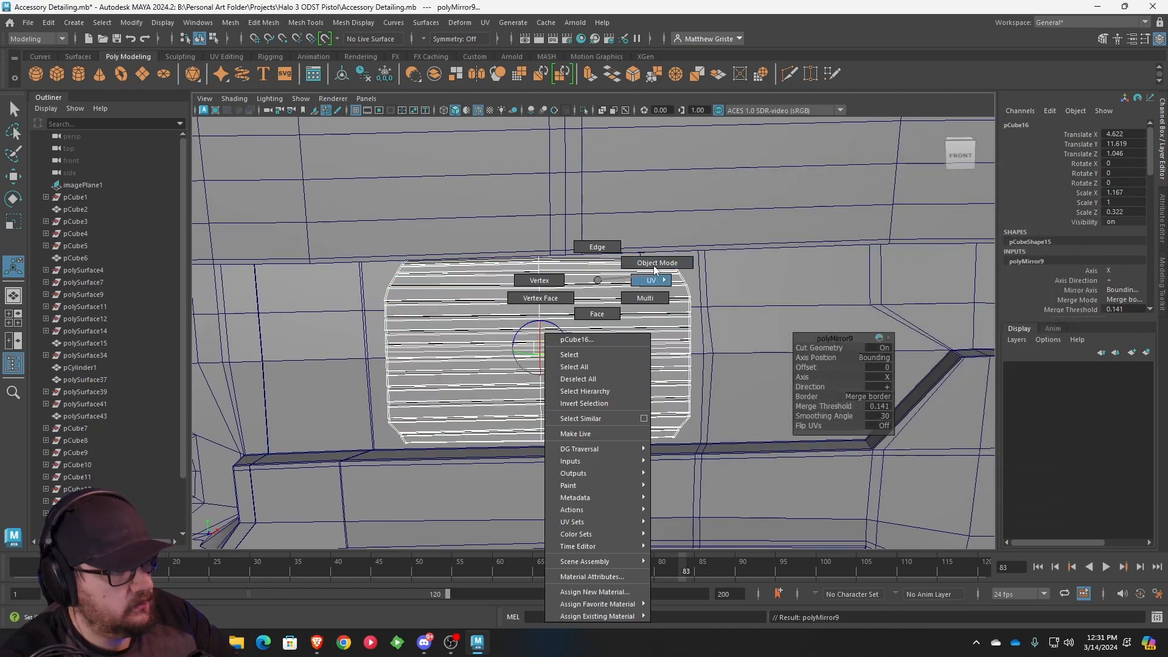
- Turn on smooth mesh preview for the mirrored panel and examine it on the pistol from several angles and against the reference
key("3")
scroll(625, 314, "down", 5)
scroll(627, 321, "down", 2)
left_click(916, 494)
left_click_drag(916, 495, 936, 453, "alt")
right_click_drag(937, 453, 685, 427, "alt")
left_click_drag(684, 427, 746, 425, "alt")
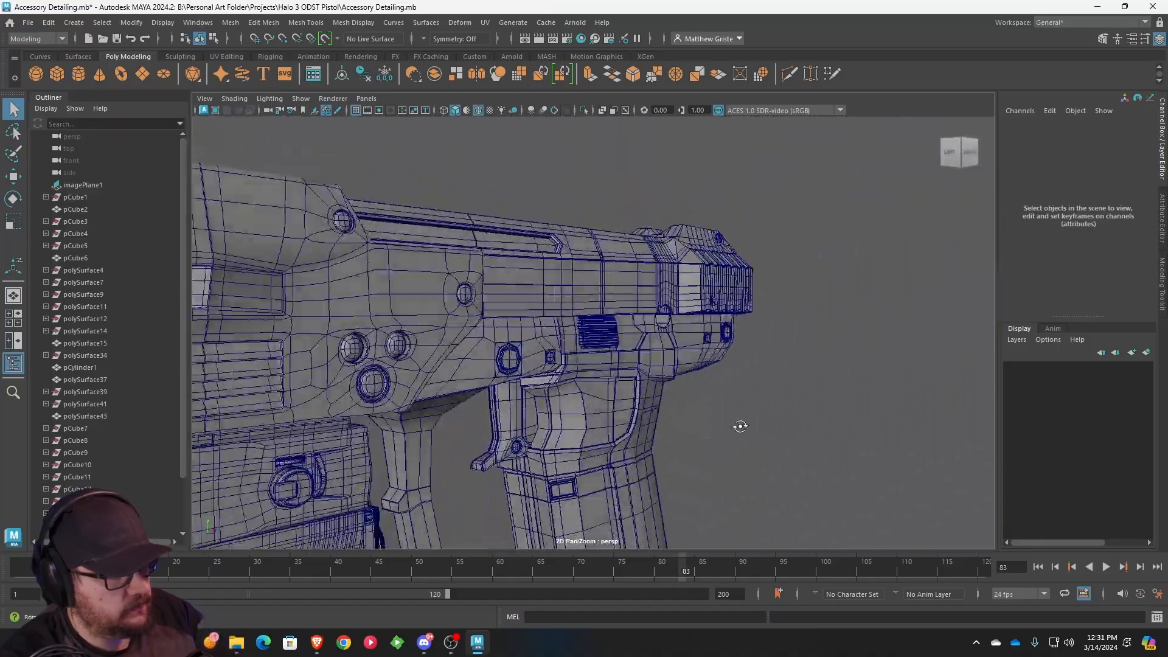
scroll(589, 352, "up", 8)
mouse_move(589, 352)
left_mouse_down("alt")
mouse_move(634, 315)
mouse_move(517, 331)
mouse_move(576, 339)
left_mouse_up("alt")
key("space")
key("space")
scroll(669, 426, "down", 12)
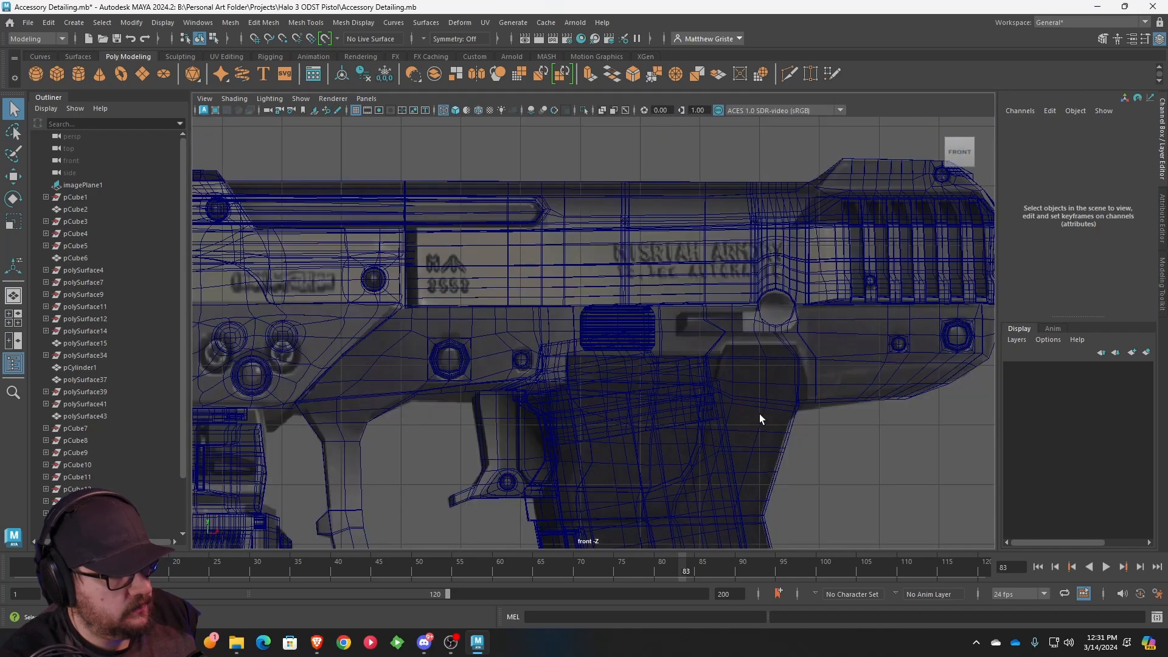
- Move the panel's right side vertices inward to match the reference width, return to object mode and deselect the panel
middle_click_drag(768, 396, 673, 373, "alt")
scroll(673, 372, "up", 7)
middle_click_drag(478, 298, 579, 356, "alt")
left_click(547, 304)
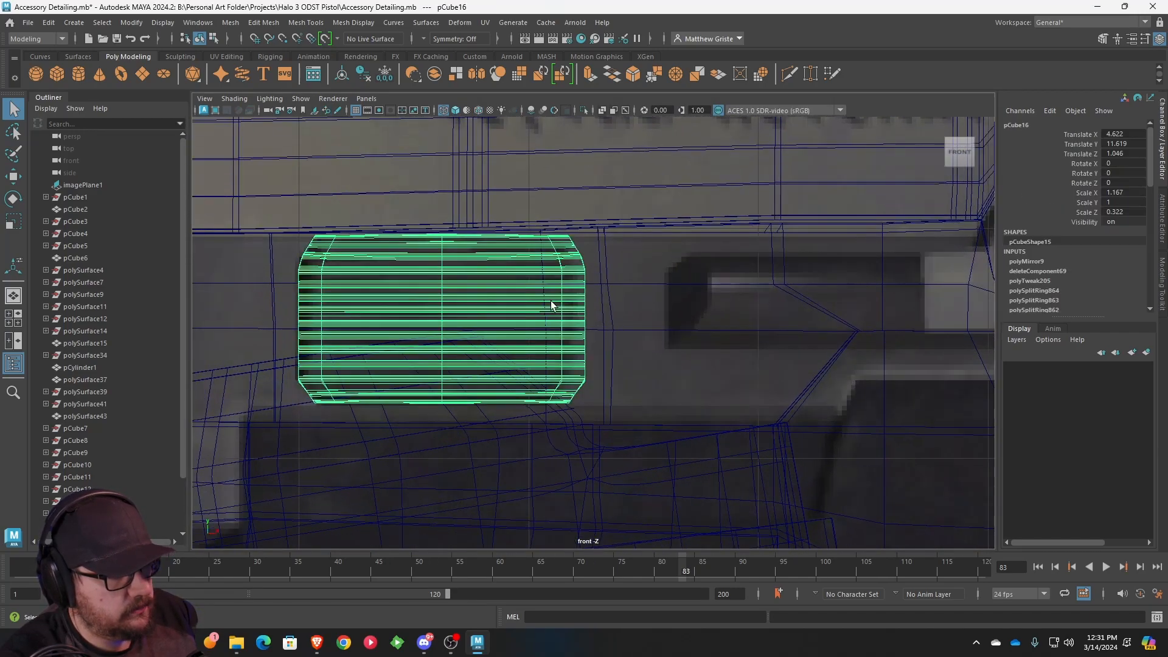
scroll(550, 305, "up", 3)
right_click_drag(550, 305, 655, 474)
left_click_drag(663, 483, 534, 161)
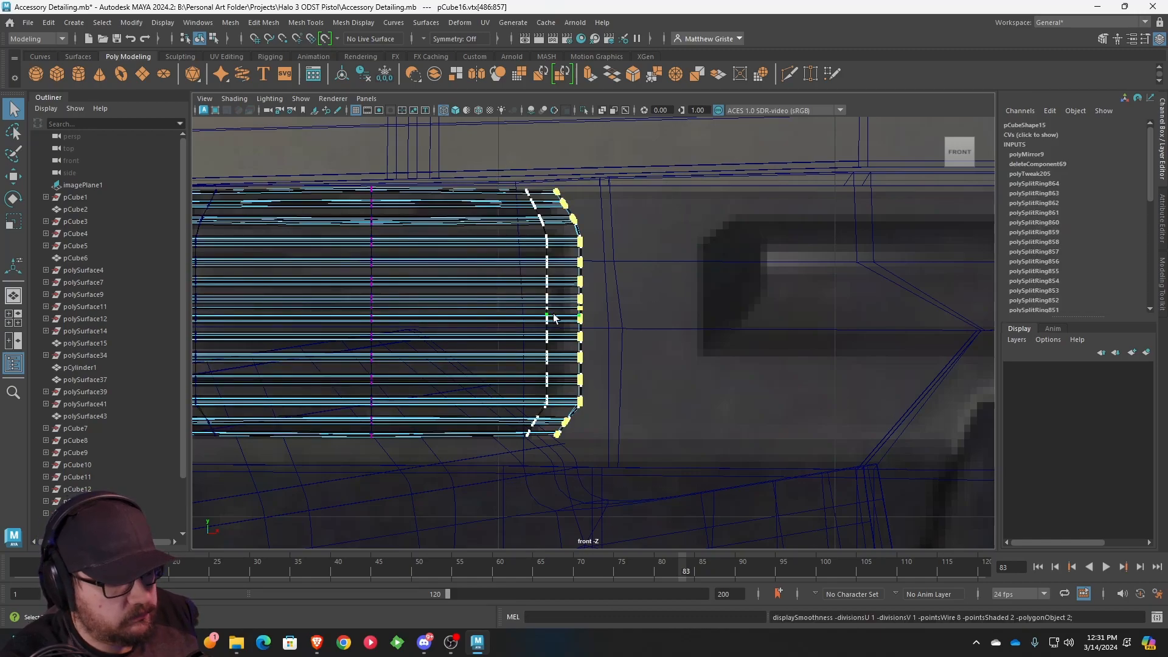
key("w")
left_click_drag(598, 313, 594, 312)
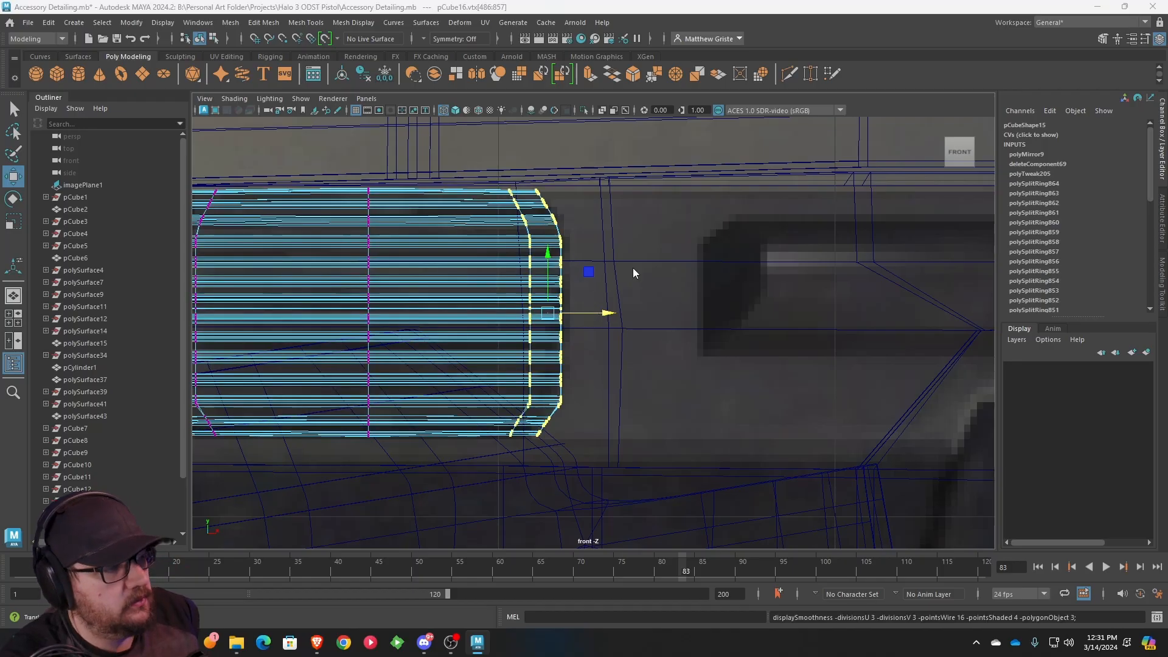
key("space")
key("space")
left_click_drag(601, 319, 630, 331, "alt")
right_click_drag(613, 332, 660, 291)
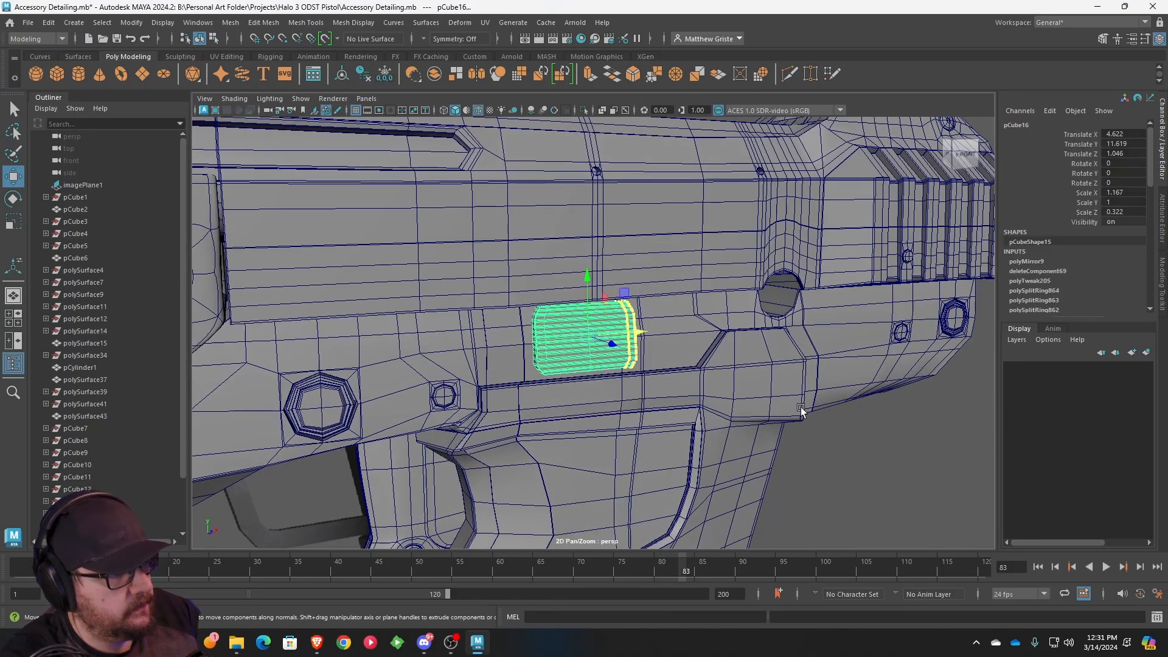
left_click(815, 473)
- Create a polygon cube and place it beside the frame's rear section at about X 6.9, Y 12.4, Z 2.8
scroll(815, 473, "down", 5)
left_click_drag(816, 474, 670, 496, "alt")
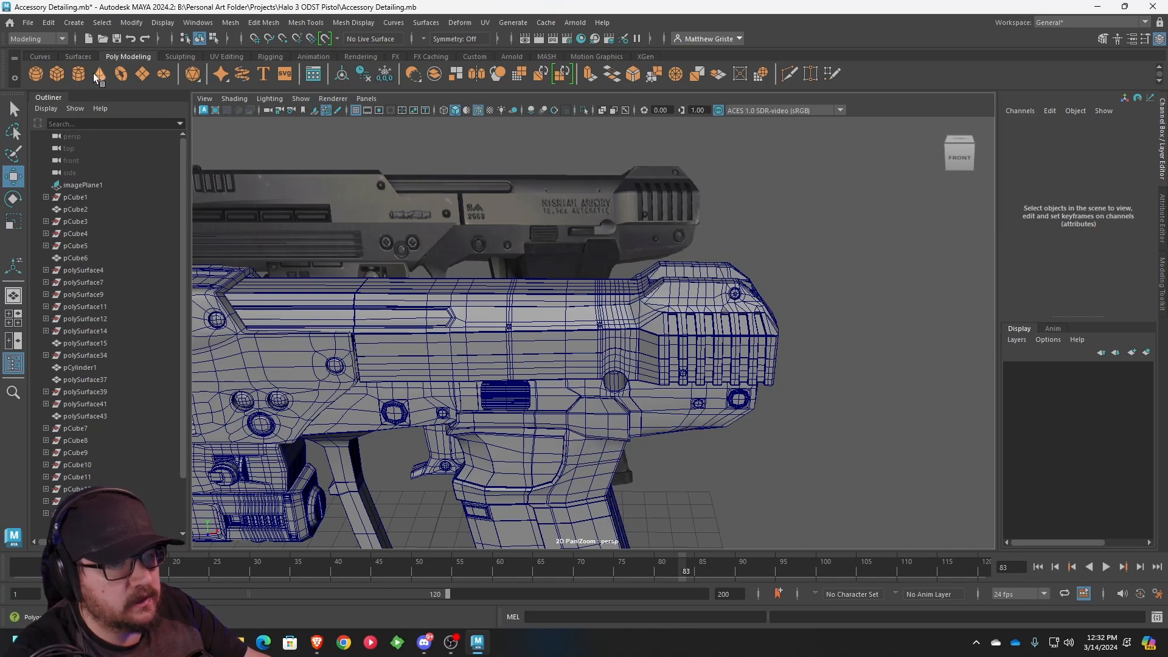
left_click(51, 74)
left_click_drag(207, 184, 461, 372, "alt")
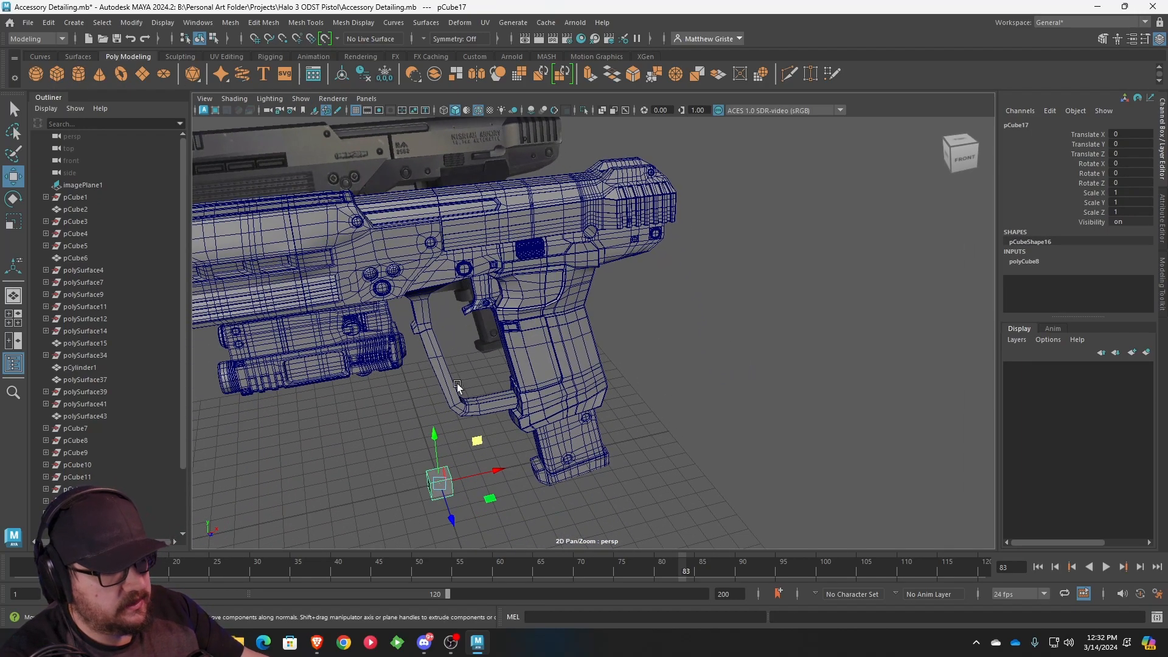
left_click_drag(434, 432, 419, 168)
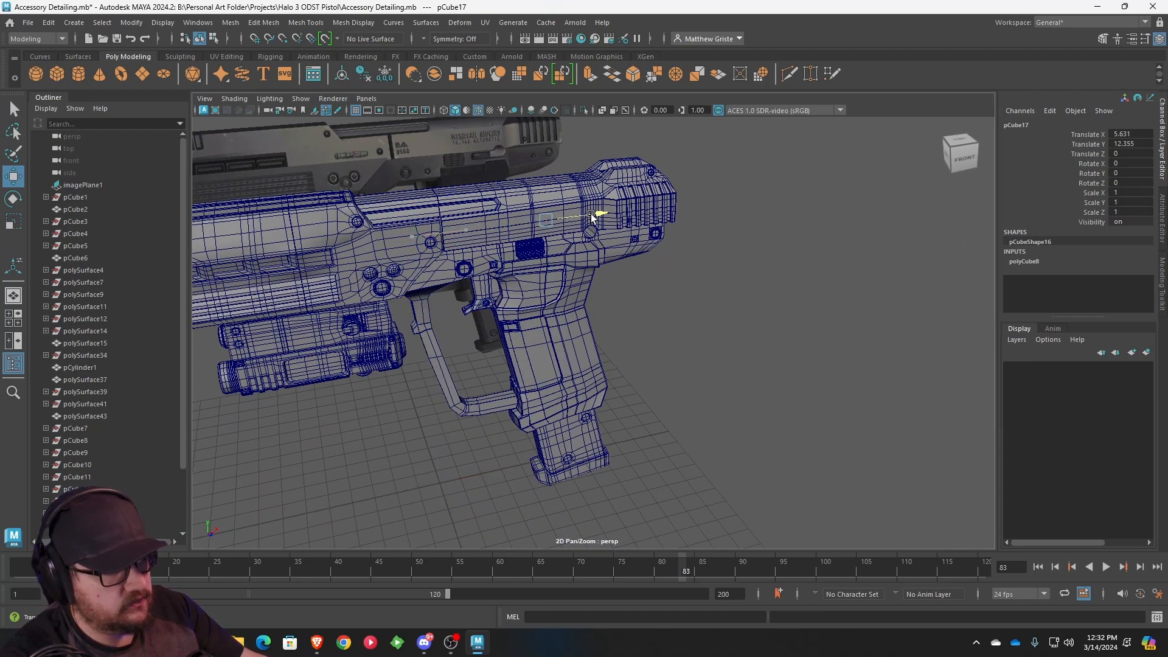
left_click_drag(617, 219, 620, 265)
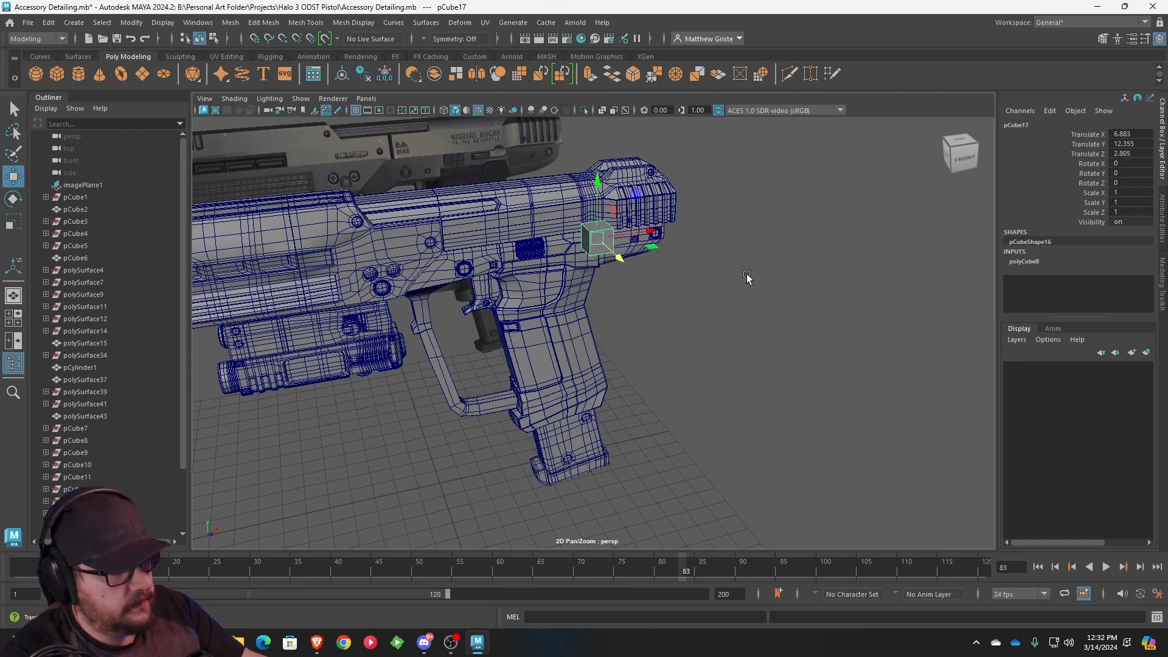
- Set the cube's width, height and depth subdivisions to 2 and flatten its Y scale to about 0.42
left_click(1031, 268)
scroll(1123, 308, "down", 2)
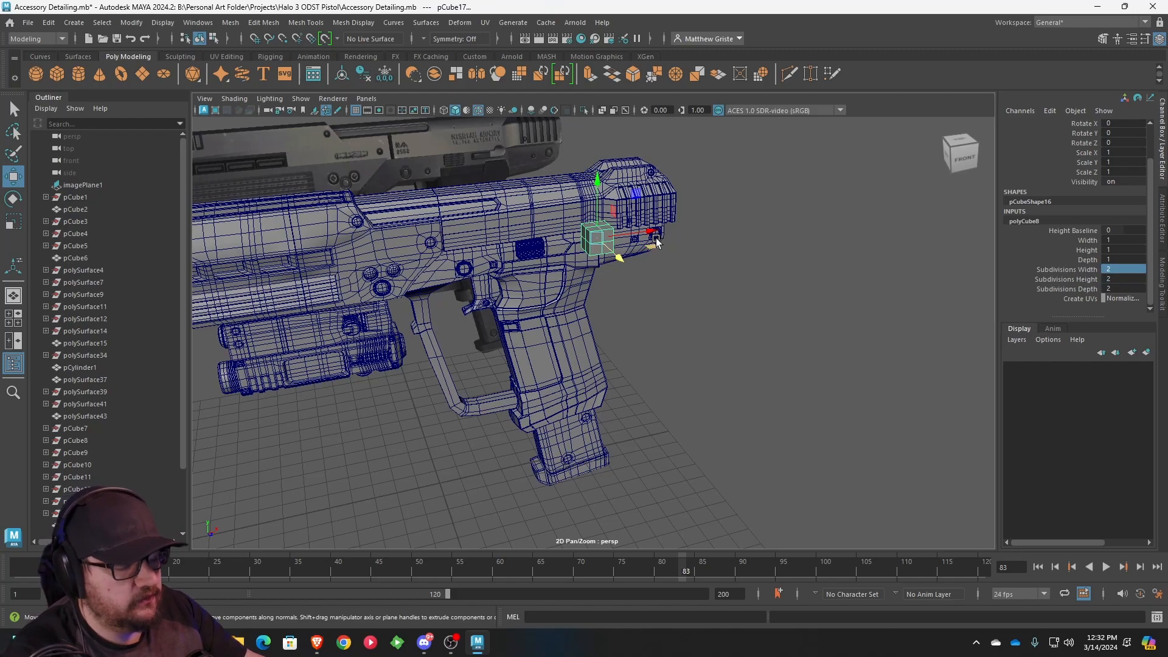
mouse_move(575, 230)
left_mouse_down("alt")
mouse_move(624, 232)
mouse_move(588, 231)
mouse_move(572, 245)
left_mouse_up("alt")
key("e")
key("r")
key("w")
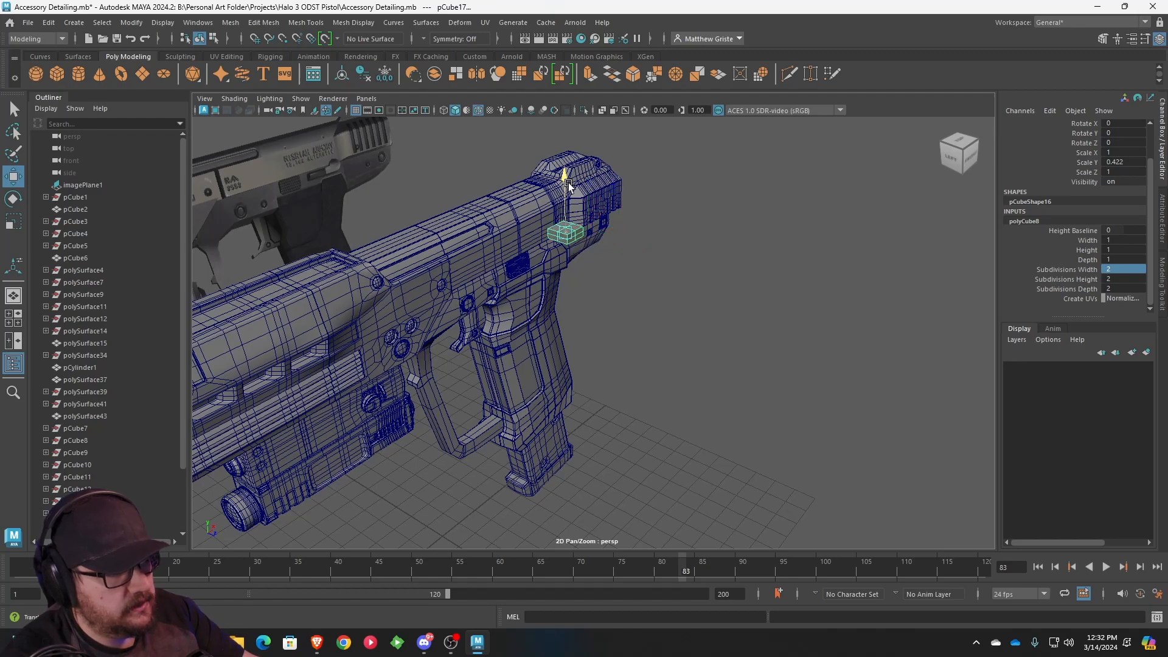
- Lower the flattened cube and reduce its Z scale to about 0.36
left_click_drag(568, 183, 570, 204)
key("e")
key("r")
left_click_drag(600, 262, 599, 263)
key("w")
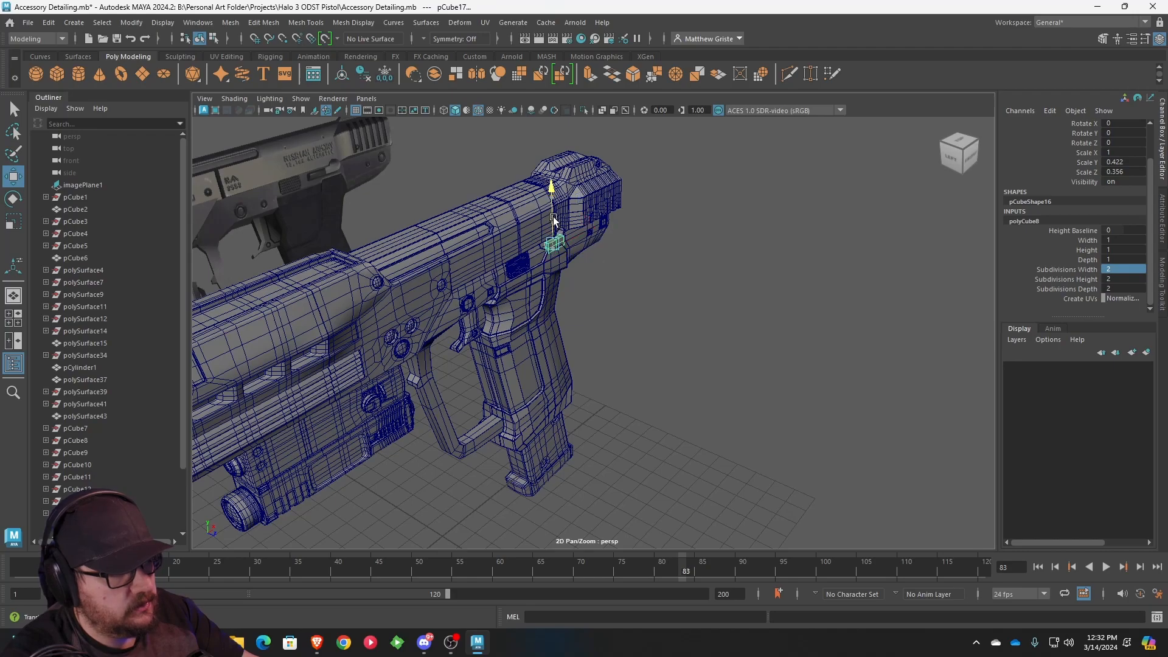
- Move the block inward against the frame's side and raise it to just below the slide's round notch
key("f")
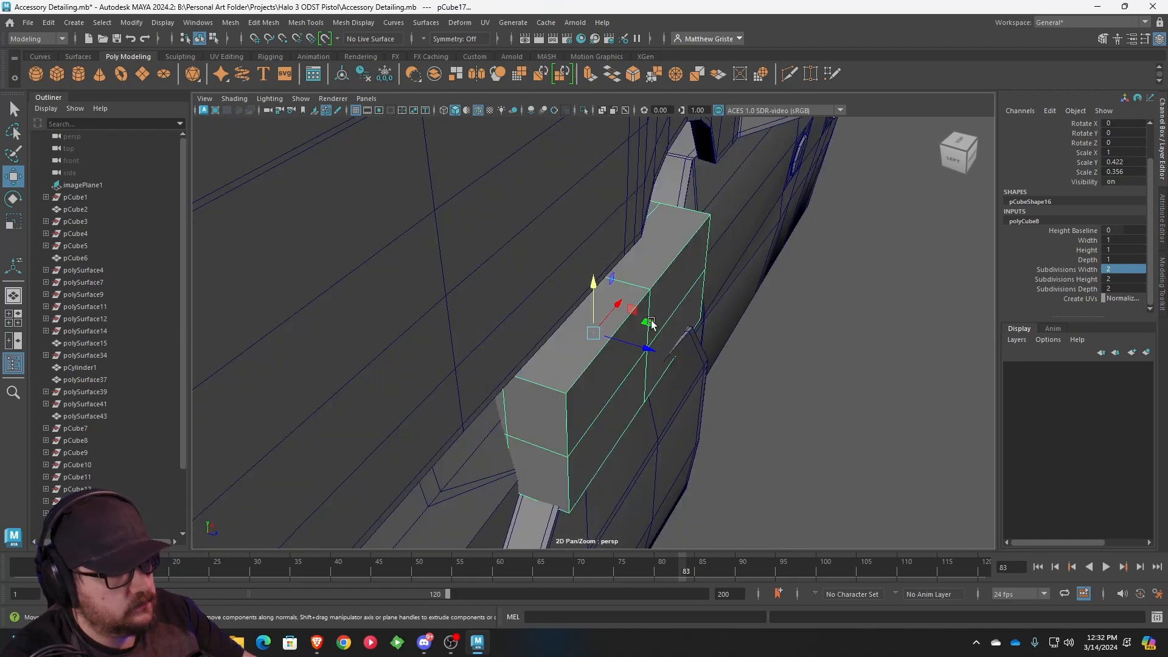
mouse_move(630, 346)
left_mouse_down()
mouse_move(696, 366)
mouse_move(609, 344)
left_mouse_up()
left_click_drag(603, 281, 597, 238)
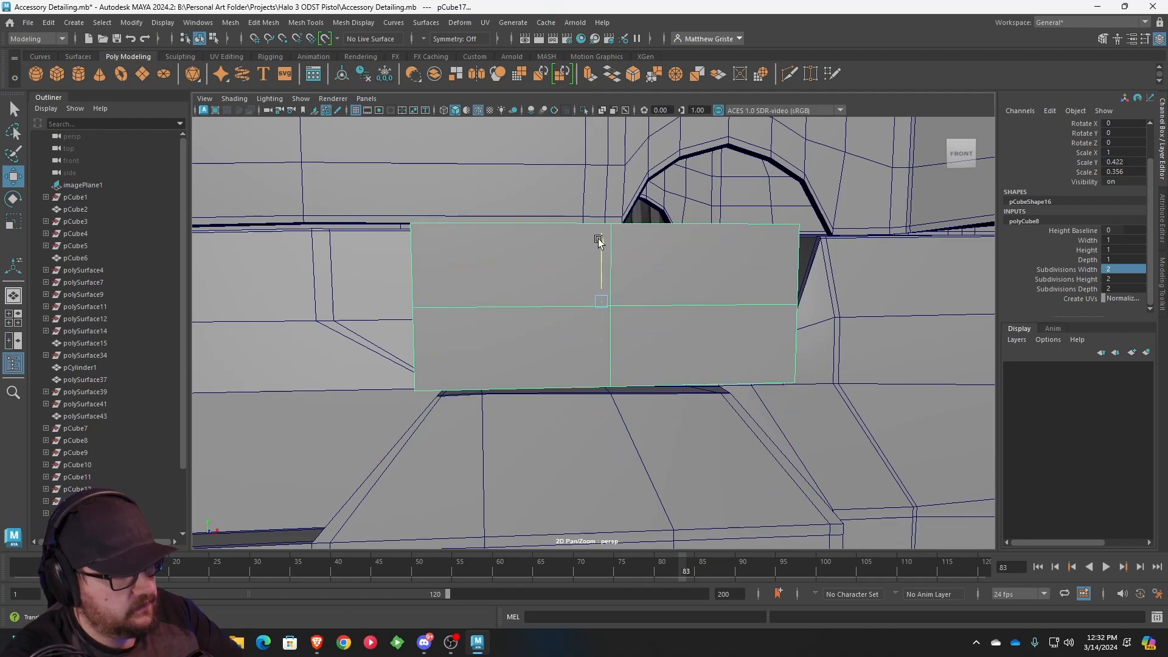
scroll(638, 258, "down", 6)
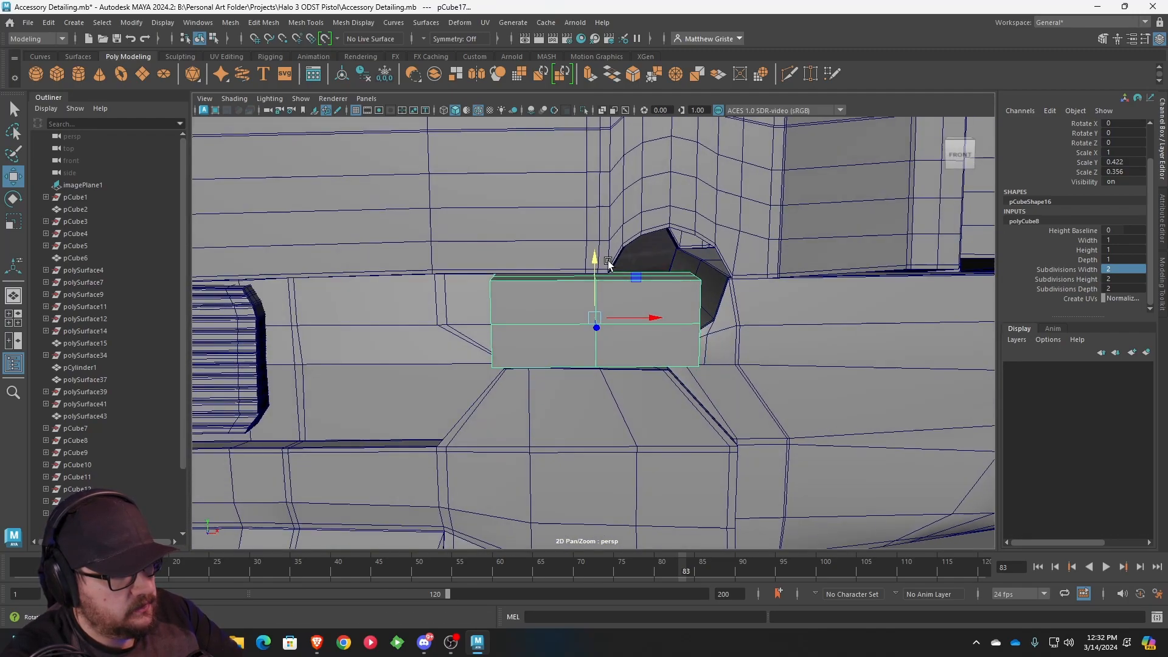
- Raise the block slightly over the front reference image, beside the slide's round notch
key("space")
scroll(545, 388, "down", 6)
middle_click_drag(528, 385, 413, 444, "alt")
scroll(413, 443, "up", 4)
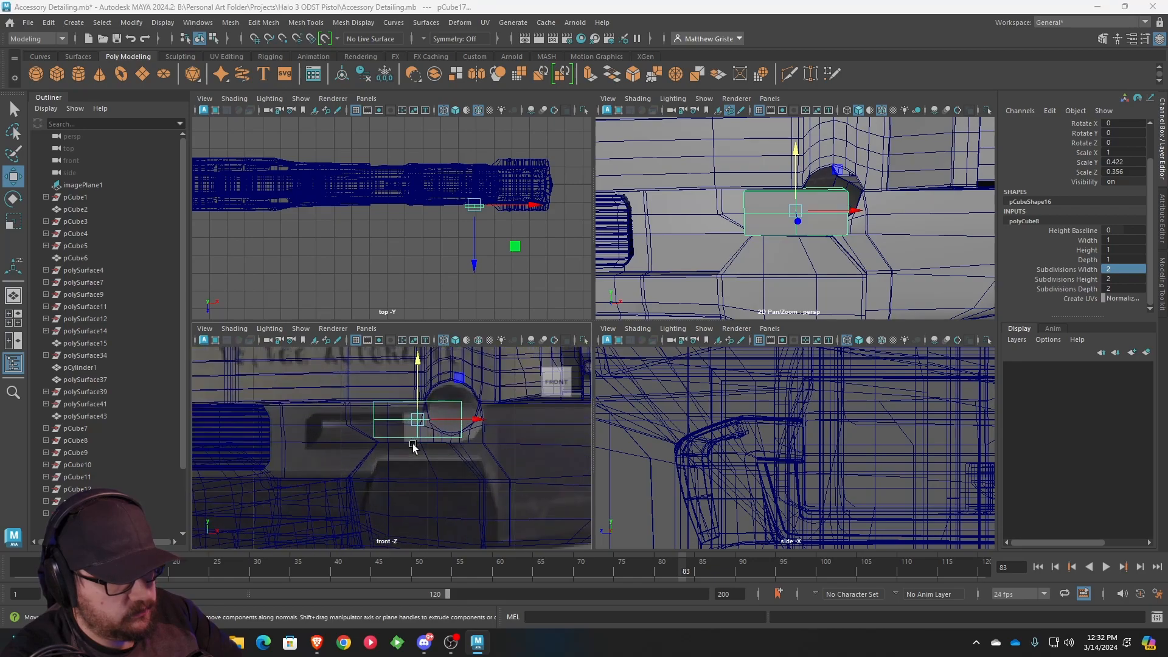
key("space")
middle_click_drag(593, 317, 527, 326, "alt")
left_click_drag(596, 225, 597, 235)
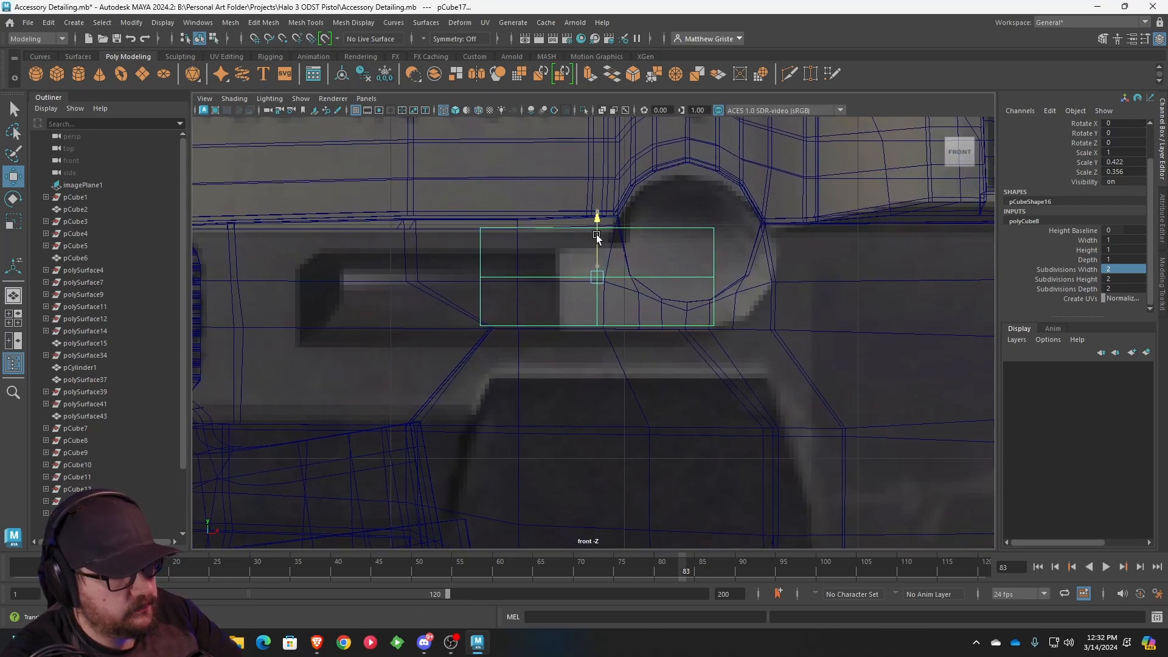
left_click_drag(596, 236, 596, 209)
scroll(629, 330, "down", 3)
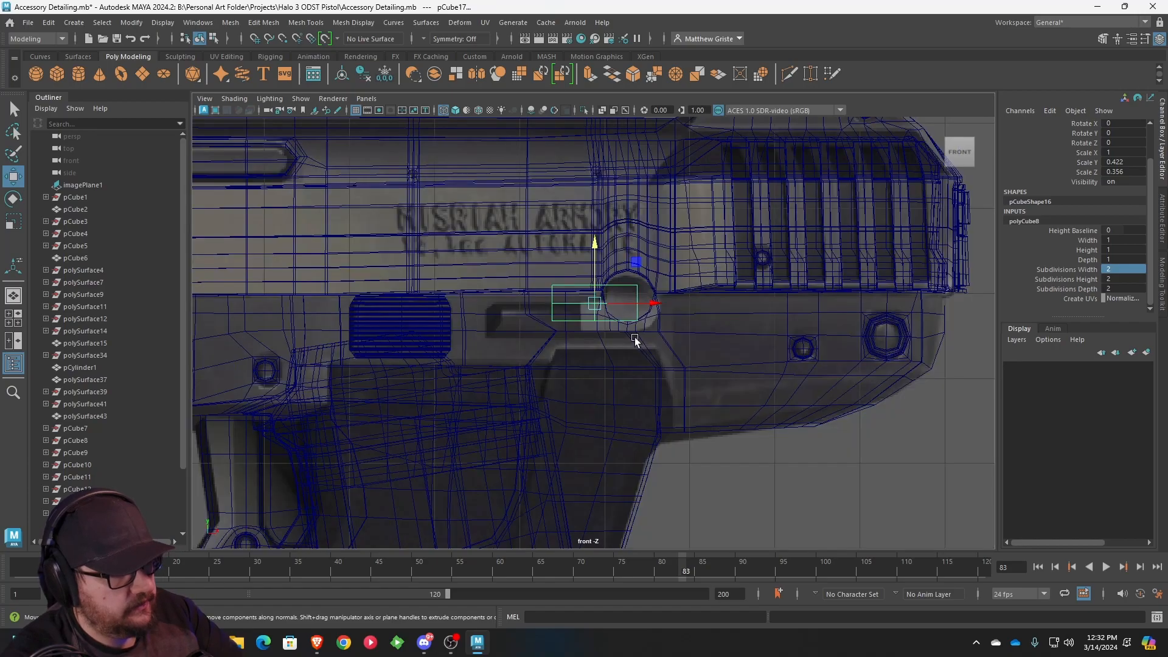
- Lower the frame mesh's vertices beneath the round notch and the one near the ribbed panel to the reference slot's lower edge
left_click(673, 363)
scroll(673, 364, "up", 3)
right_click_drag(679, 280, 630, 281)
left_click_drag(494, 321, 754, 343)
left_click_drag(623, 270, 621, 286)
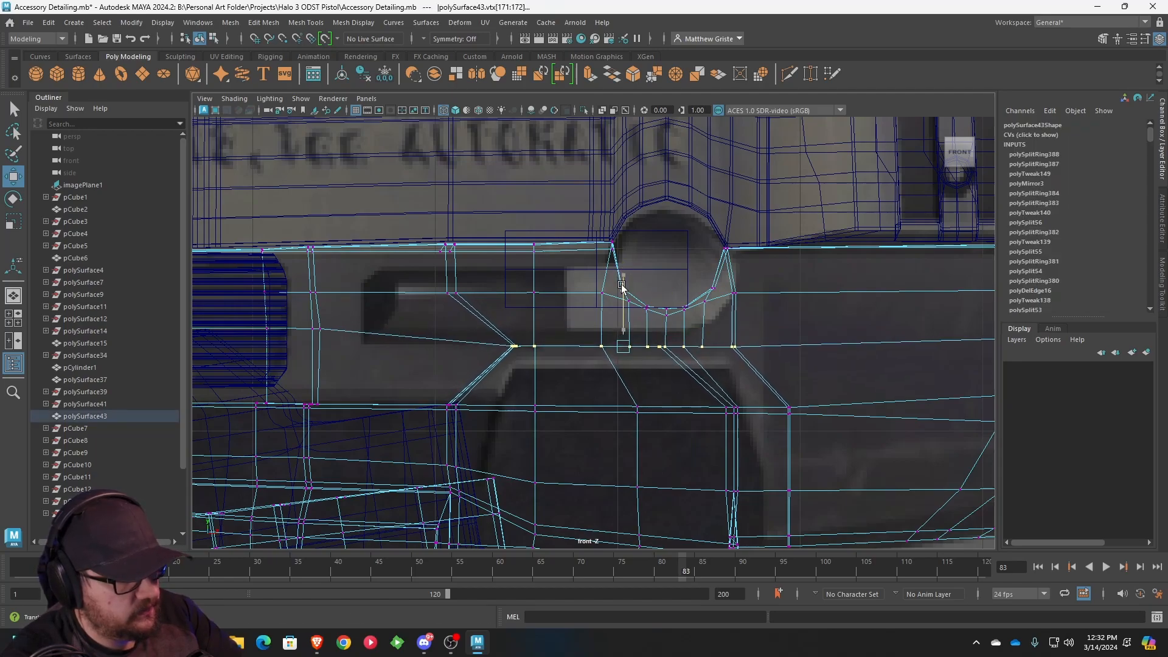
left_click(317, 329)
left_click_drag(312, 275, 314, 292)
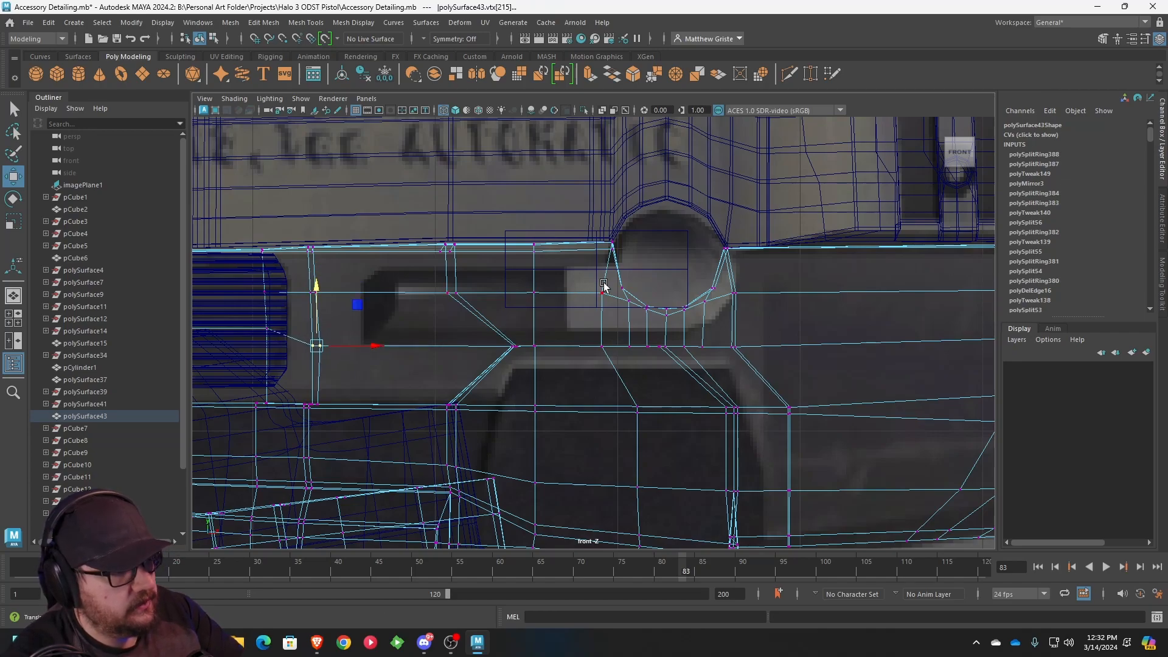
- Lower the block onto the reference slot and extend its end toward the ribbed panel to the slot's far end
left_click(646, 262)
left_click(660, 270)
left_click_drag(595, 232, 590, 270)
right_click_drag(590, 271, 531, 265)
left_click_drag(427, 261, 532, 358)
left_click_drag(557, 306, 455, 312)
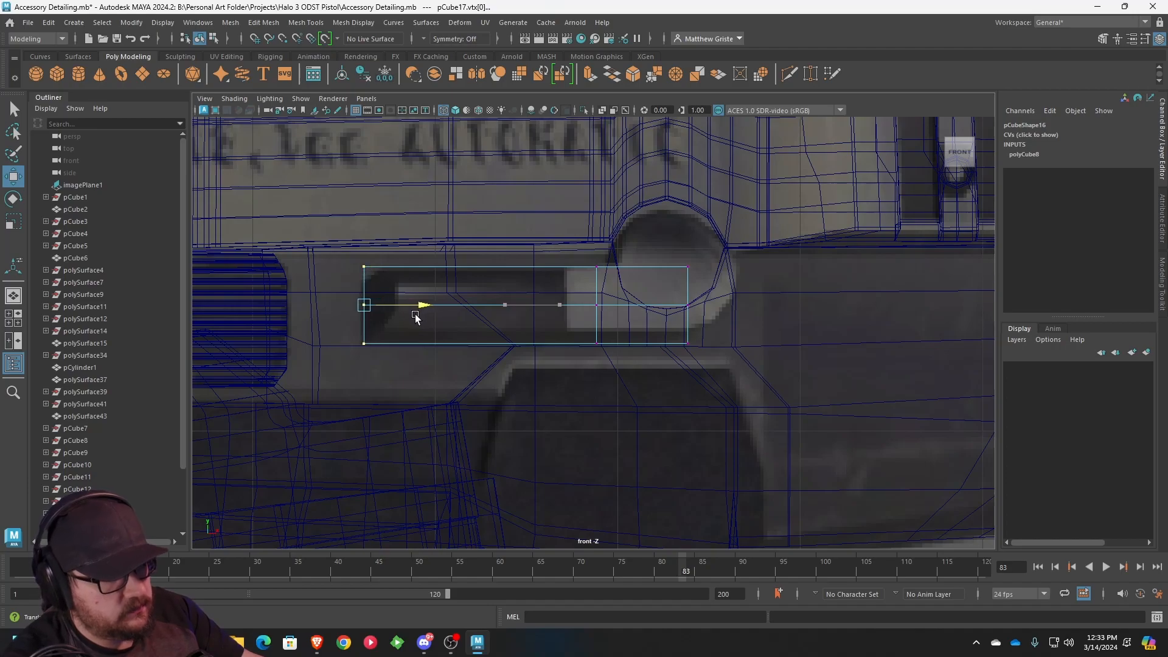
- Rotate the block's extended end vertices about the vertical axis so that end is angled
key("space")
key("space")
key("e")
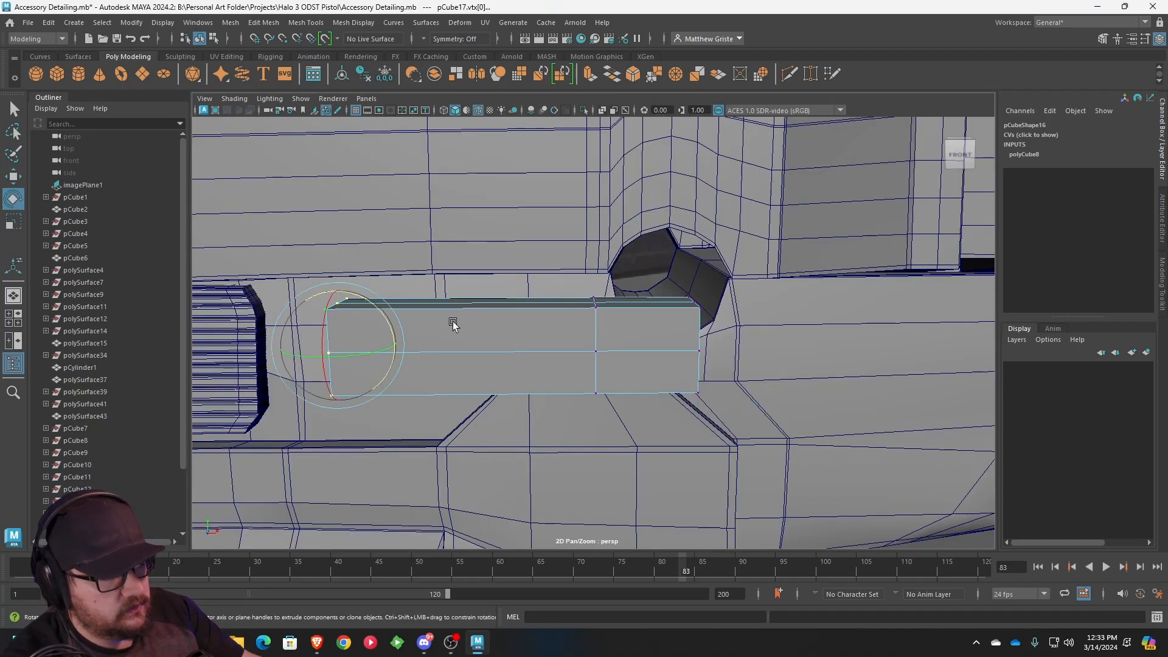
left_click_drag(359, 360, 386, 359)
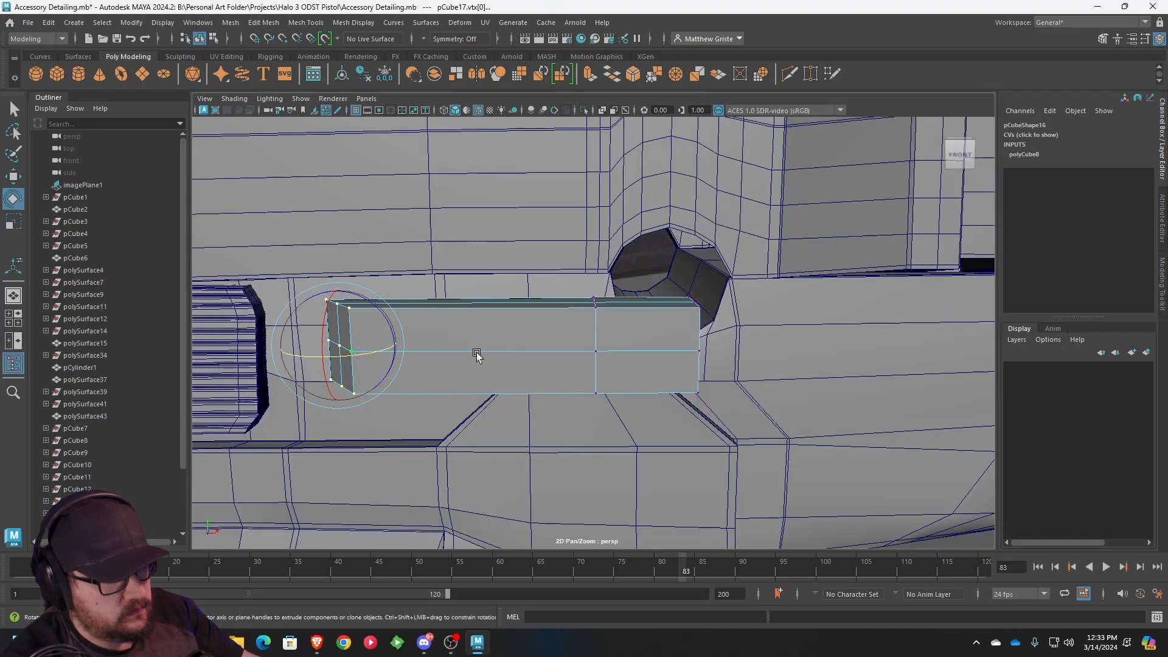
key("space")
key("space")
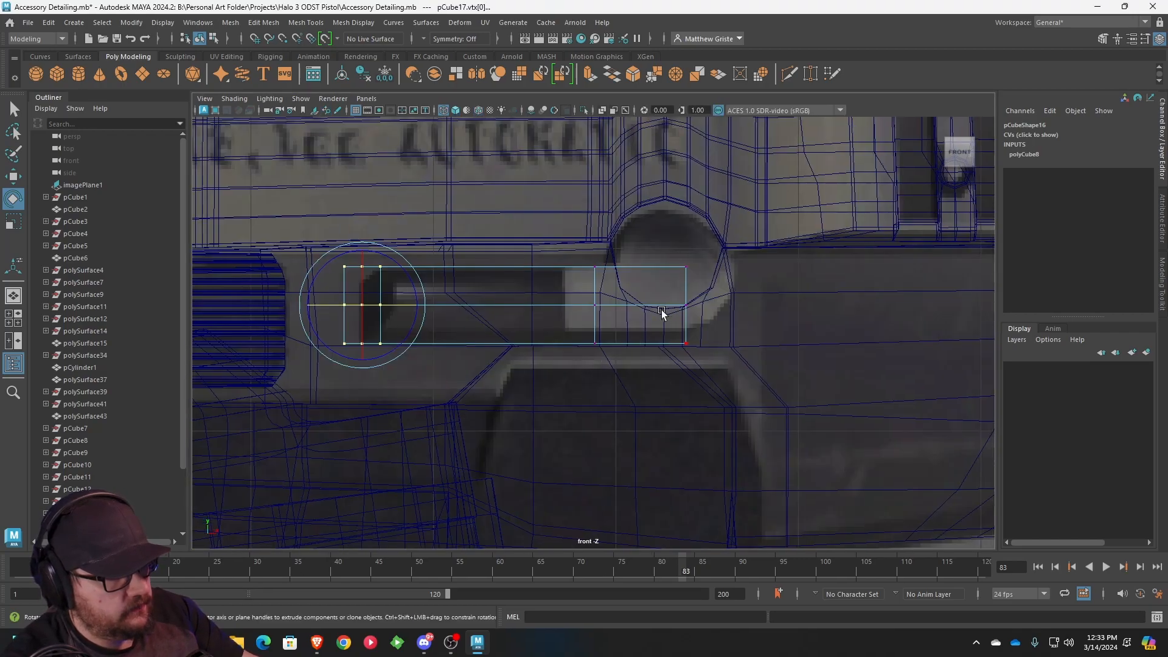
- Move the notch-side end's middle vertices outward and raise its lower corner to follow the reference curve
scroll(668, 311, "up", 5)
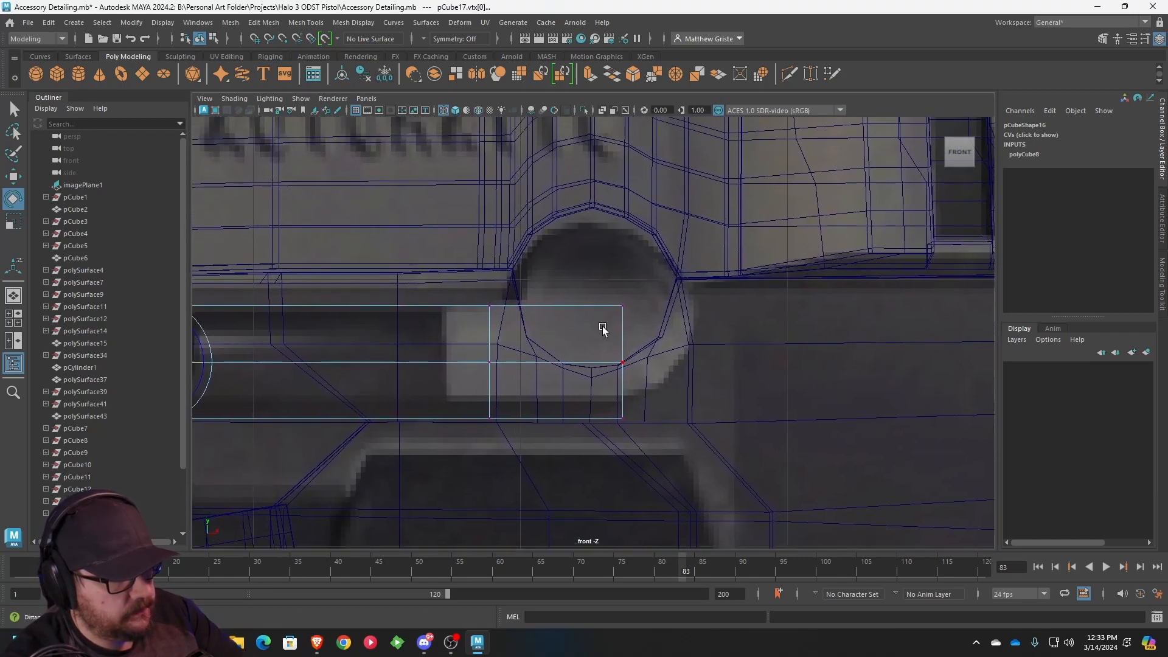
middle_click_drag(604, 324, 578, 368, "alt")
scroll(578, 368, "up", 1)
scroll(578, 368, "down", 4)
scroll(578, 365, "up", 5)
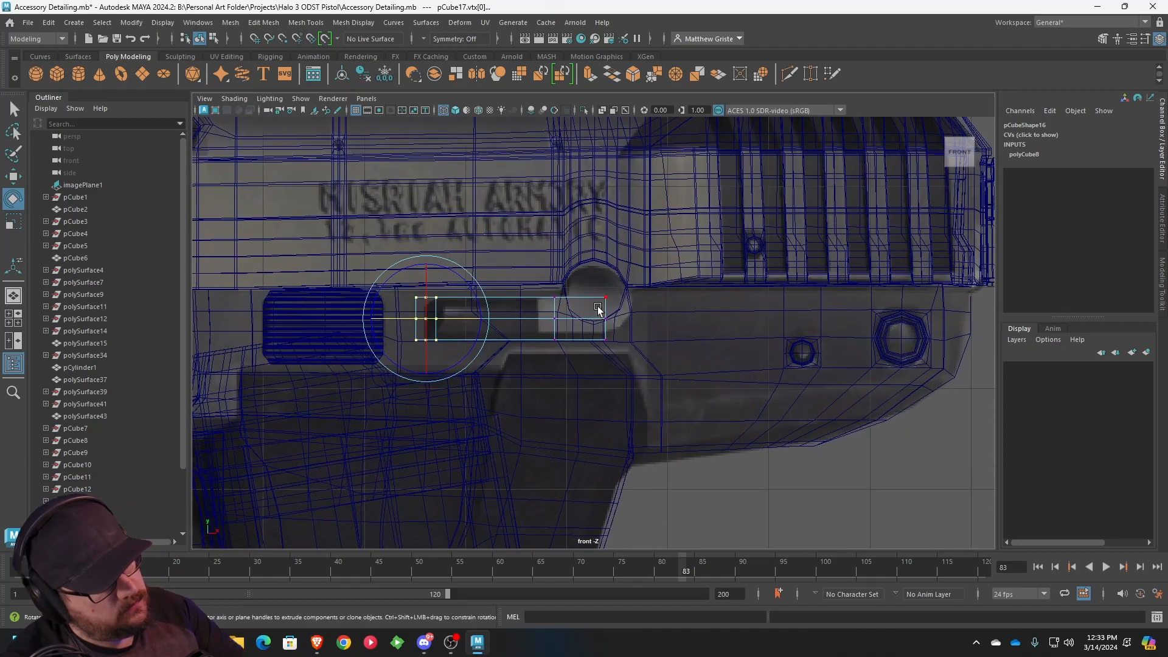
middle_click_drag(442, 330, 563, 350, "alt")
middle_click_drag(738, 316, 658, 352, "alt")
scroll(663, 344, "up", 2)
key("w")
left_click_drag(742, 356, 799, 356)
left_click(682, 424)
left_click_drag(683, 403, 688, 392)
- Shift the block's middle upper vertices toward the notch and move the upper end corner out to the reference outline
middle_click_drag(655, 336, 646, 397, "alt")
scroll(639, 392, "up", 2)
left_click_drag(559, 355, 570, 356)
middle_click_drag(612, 355, 575, 342, "alt")
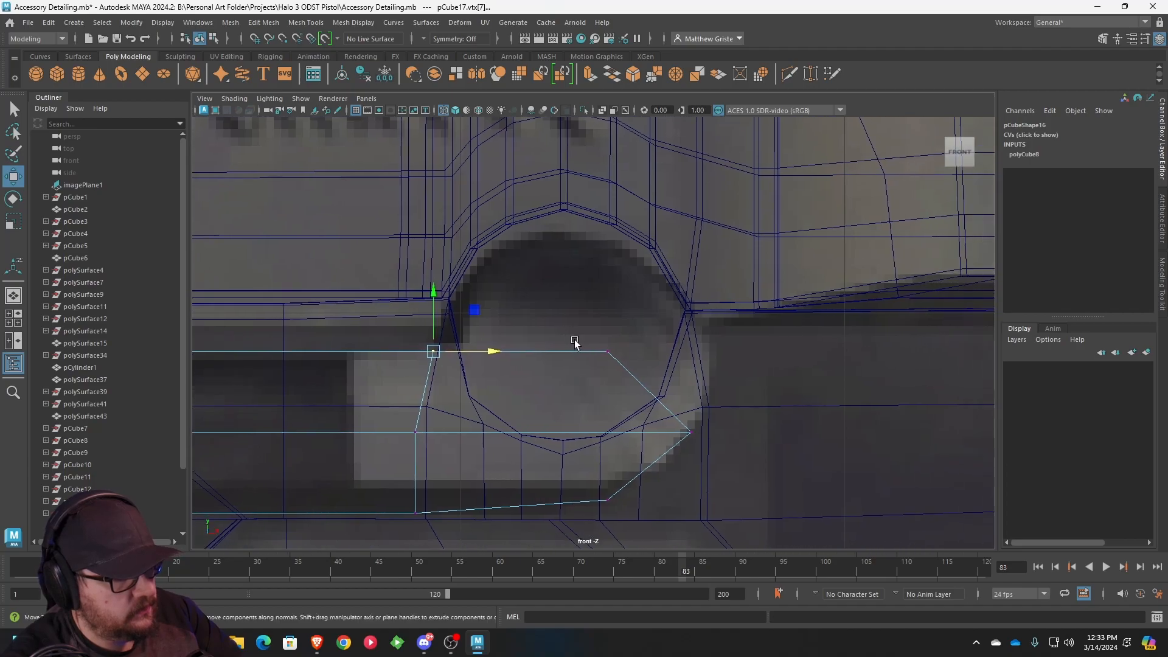
left_click_drag(665, 383, 651, 371)
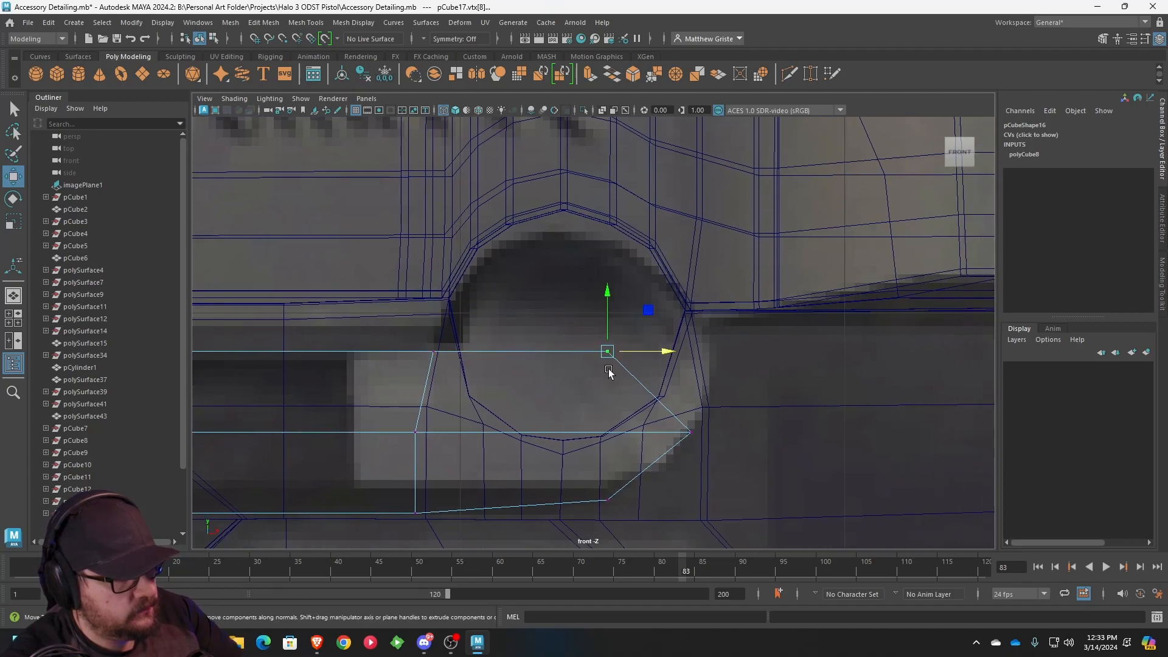
middle_click_drag(579, 359, 556, 341, "alt")
left_click_drag(605, 346, 647, 351)
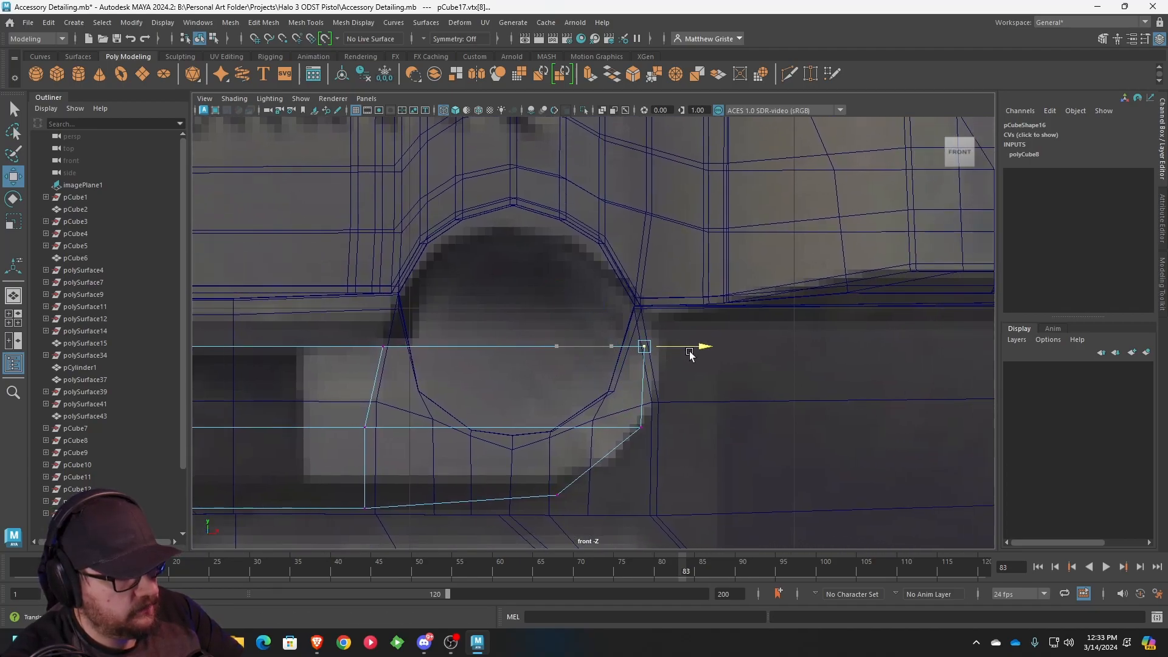
left_click(268, 23)
left_click(334, 114)
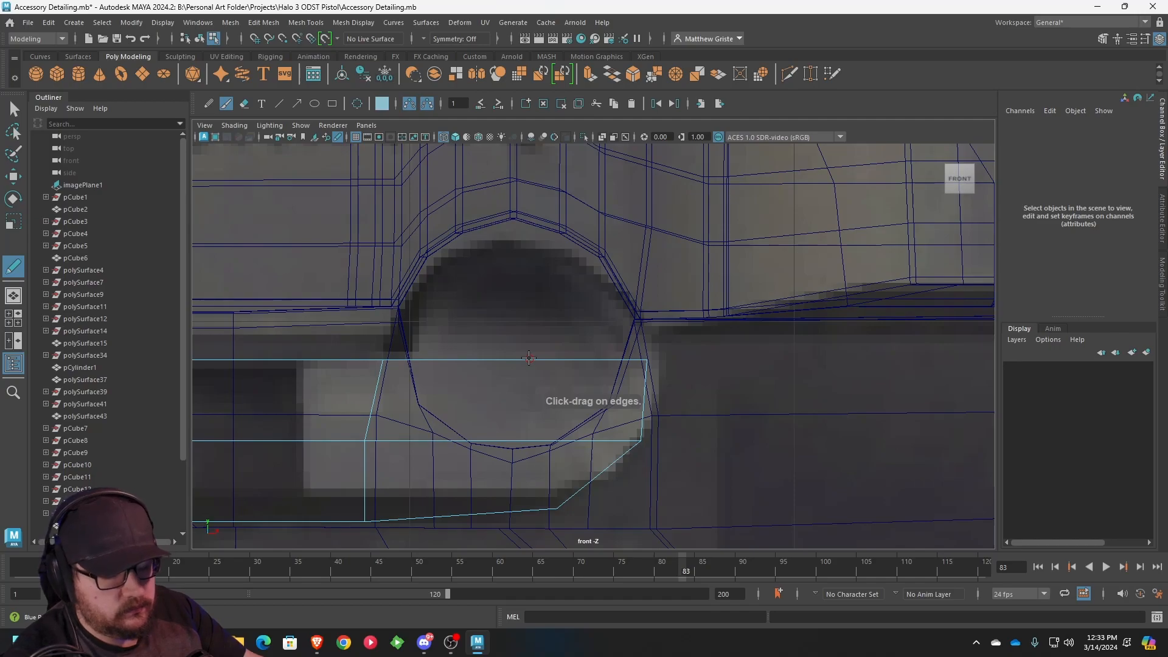
key("ctrl+z")
key("q")
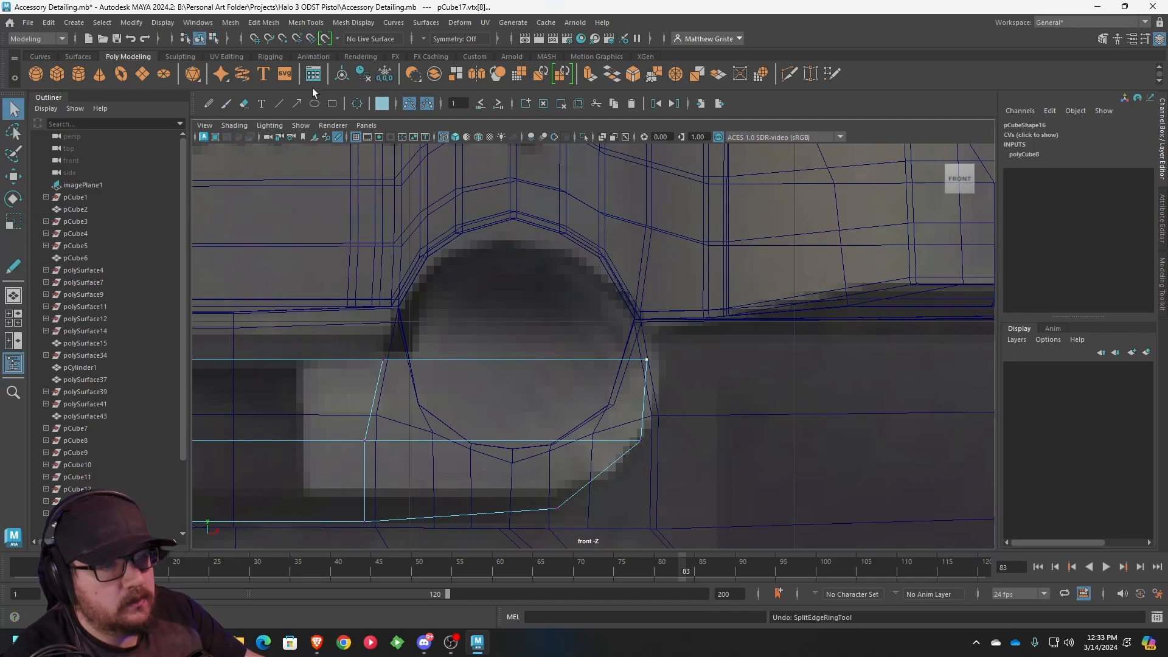
- Insert three vertical edge loops across the block's notch-side section
left_click(264, 22)
mouse_move(290, 28)
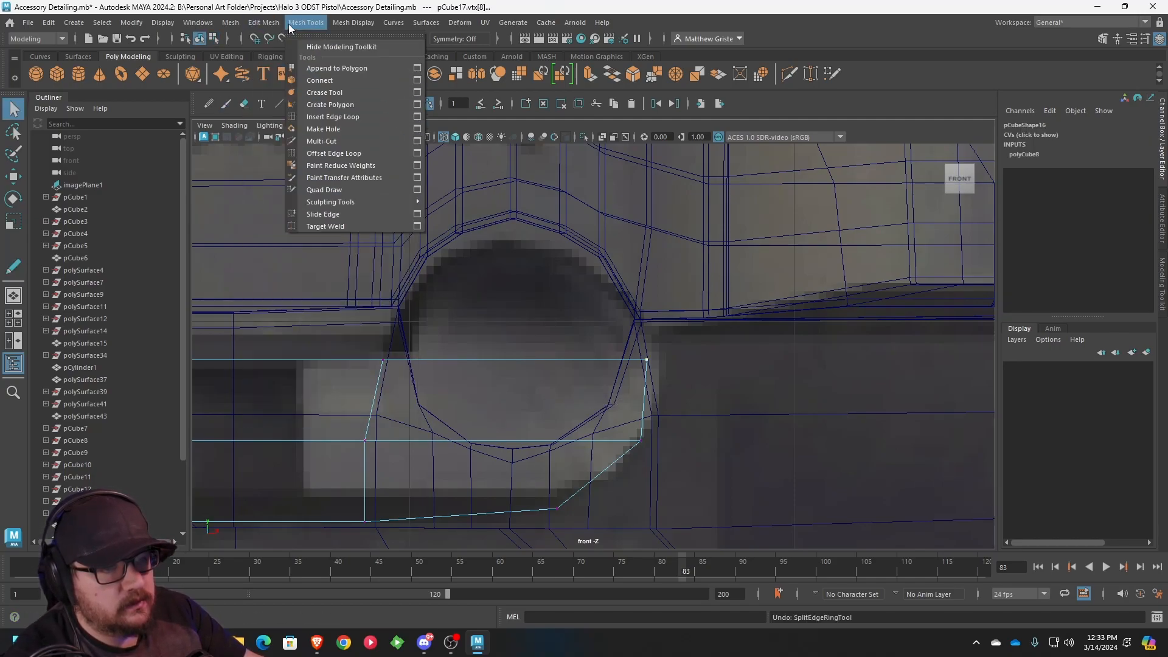
left_click(332, 116)
middle_click_drag(519, 352, 549, 334, "alt")
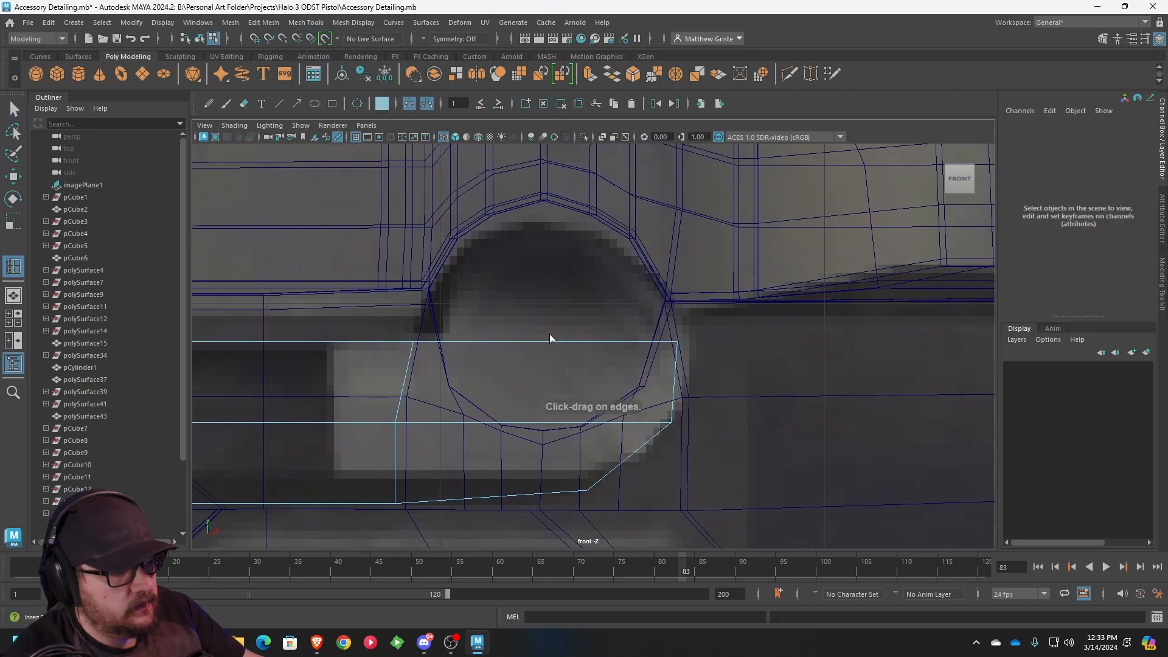
left_click(546, 342)
left_click(609, 342)
left_click(462, 341)
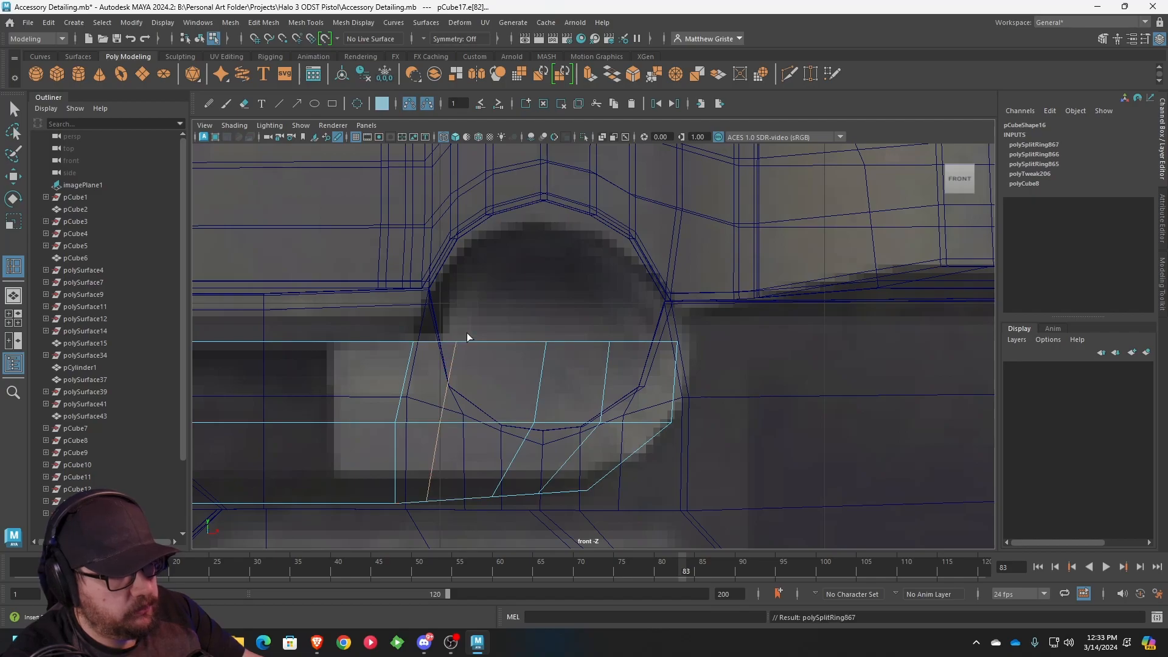
- Raise the upper vertices of the three new edge loops to follow the round notch's arc
key("q")
right_click(464, 332)
right_click_drag(453, 281, 395, 284)
left_click_drag(458, 323, 477, 358)
key("w")
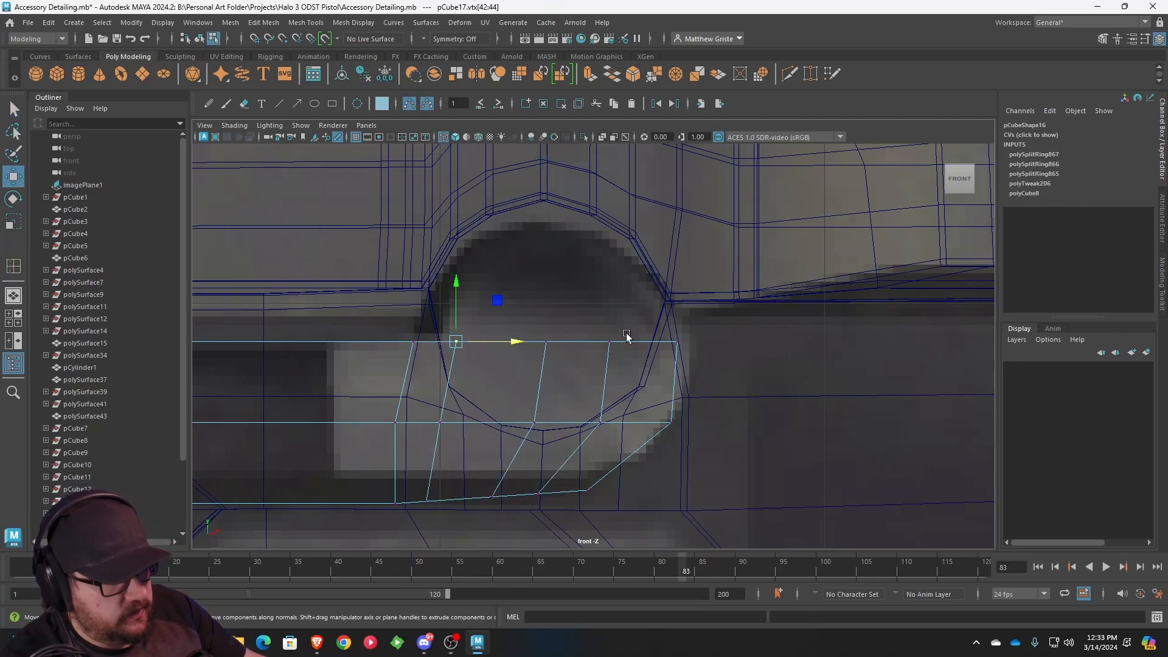
left_click_drag(533, 286, 546, 165)
left_click(546, 228)
left_click(609, 229)
left_click_drag(610, 229, 614, 217)
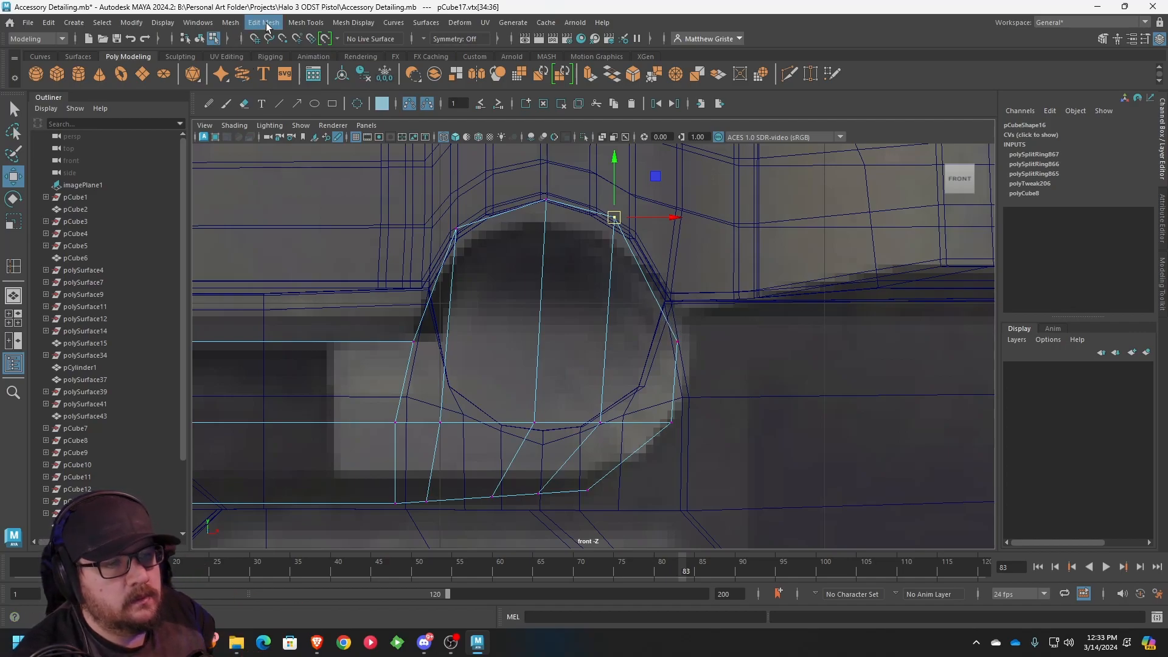
- Insert a horizontal edge loop through the rounded section and a vertical loop near each of its sides
left_click(305, 22)
left_click(333, 117)
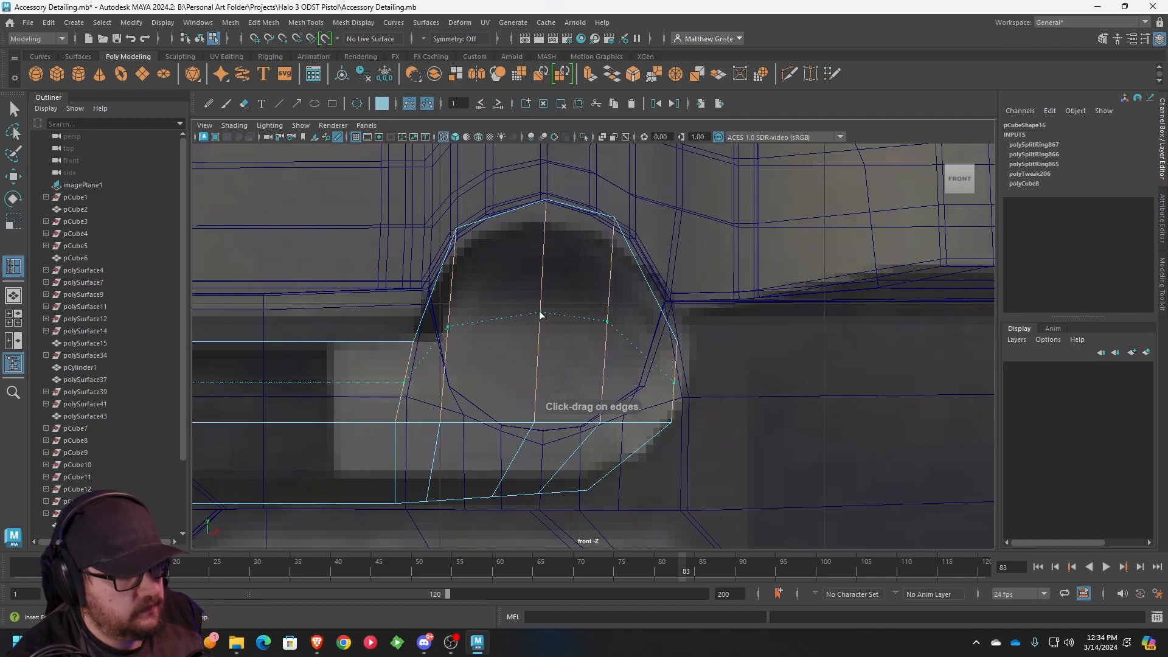
left_click(540, 314)
left_click(656, 300)
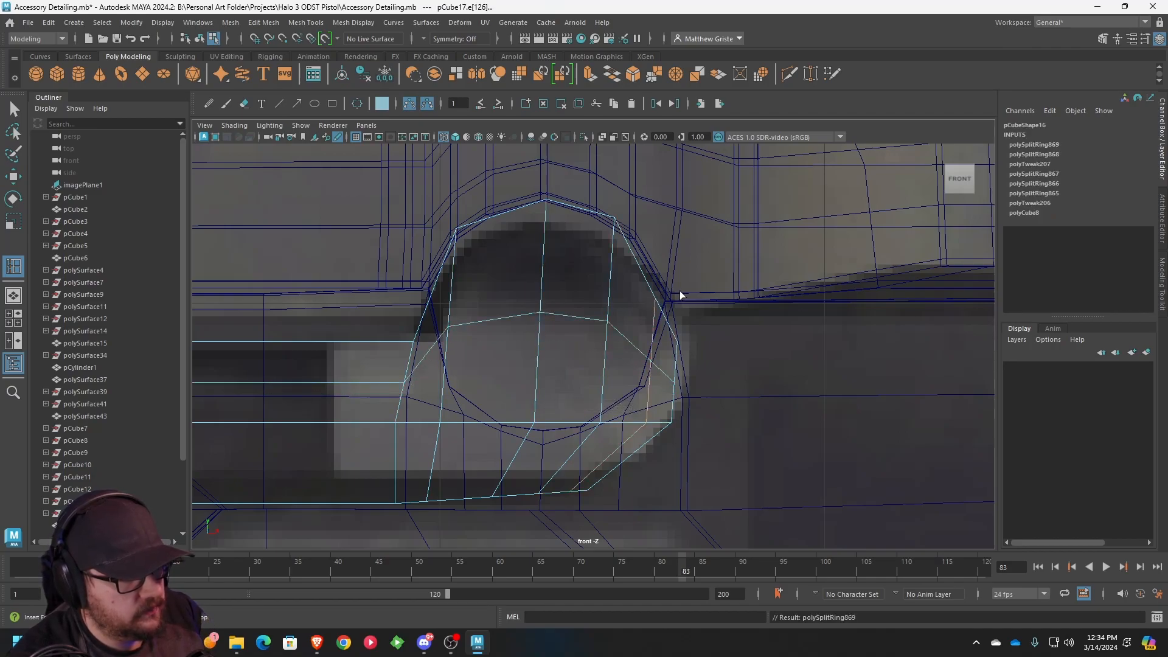
left_click(426, 306)
- Move the upper vertices of the two side loops outward onto the notch's arc
right_click_drag(430, 300, 380, 272)
key("w")
left_click_drag(427, 308, 421, 297)
left_click_drag(626, 295, 653, 306)
left_click_drag(655, 298, 662, 293)
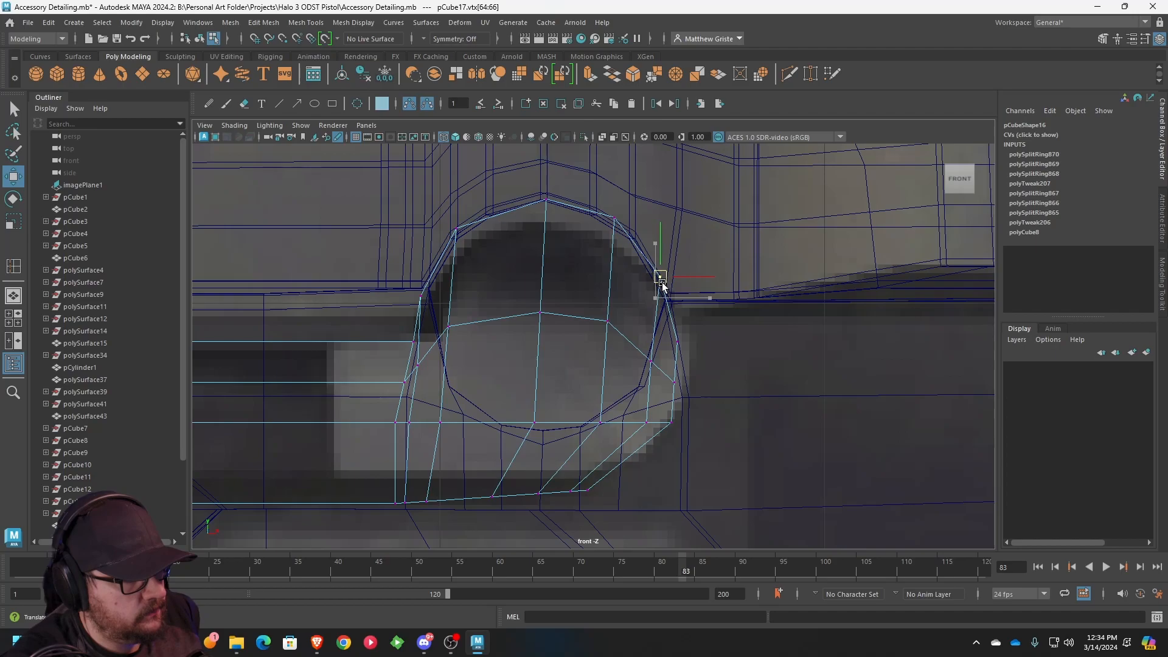
- Move the rounded end's outer vertices outward to match the reference's curved edge
mouse_move(663, 406)
left_mouse_down()
mouse_move(679, 430)
mouse_move(674, 419)
left_mouse_up()
left_click_drag(664, 372, 687, 384)
left_click_drag(660, 322, 695, 334)
scroll(629, 289, "up", 1)
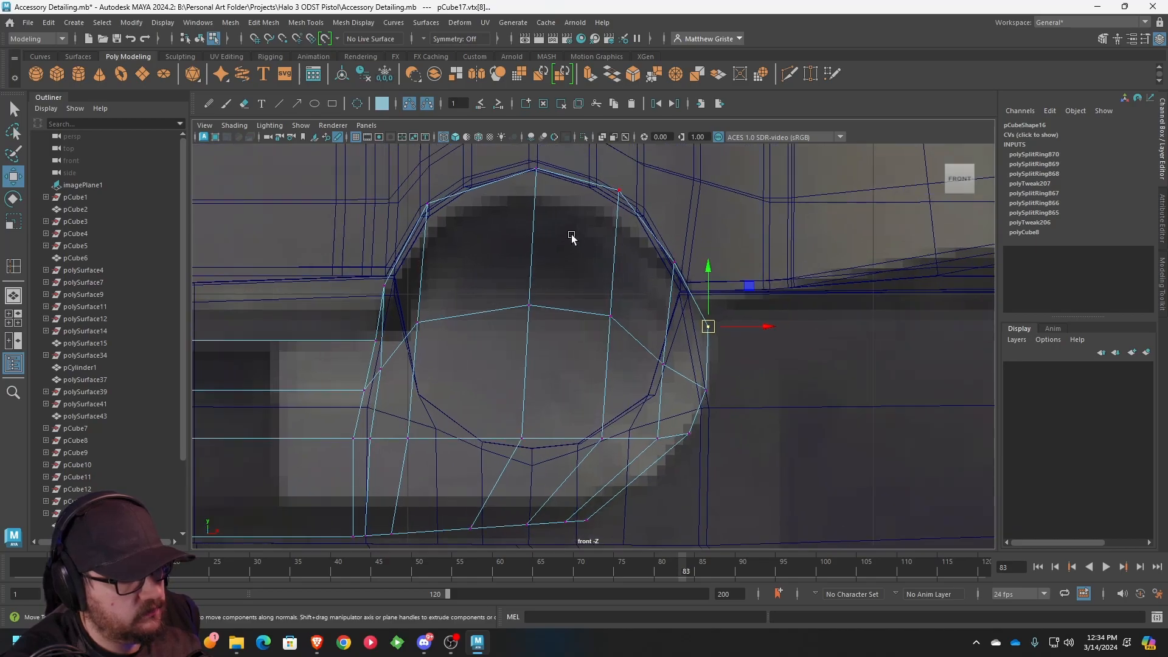
- Refine the rounded section's upper and slot-side vertices so the outline follows the circular notch more evenly
middle_click_drag(572, 237, 599, 254, "alt")
left_click_drag(568, 216, 549, 234)
left_click_drag(622, 202, 684, 278)
left_click_drag(613, 234, 643, 251)
left_click_drag(629, 245, 635, 240)
left_click_drag(440, 219, 465, 245)
left_click_drag(453, 234, 462, 247)
mouse_move(385, 357)
left_mouse_down()
mouse_move(411, 382)
mouse_move(395, 372)
left_mouse_up()
mouse_move(392, 307)
left_mouse_down()
mouse_move(393, 324)
mouse_move(402, 305)
left_mouse_up()
key("ctrl+z")
left_click_drag(412, 320, 416, 316)
- Reposition the rounded section's lower inner vertices along the circle's underside, then return to the perspective view
left_click_drag(568, 377, 567, 343, "alt")
middle_click_drag(567, 343, 566, 300, "alt")
left_click_drag(532, 372, 548, 396)
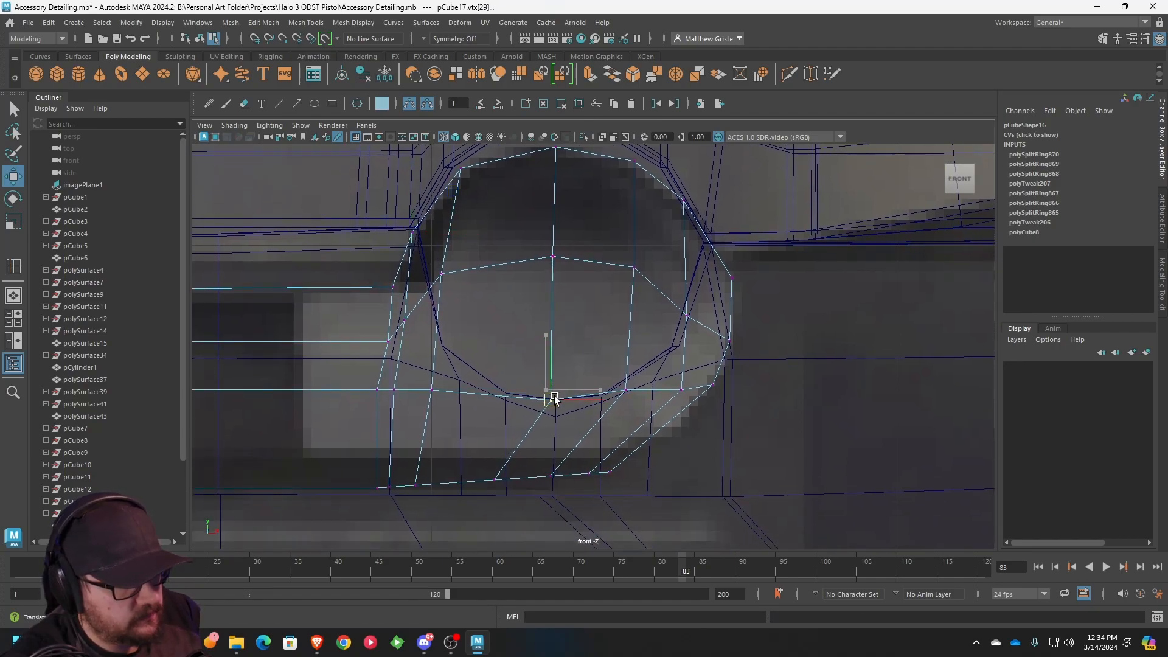
left_click(443, 390)
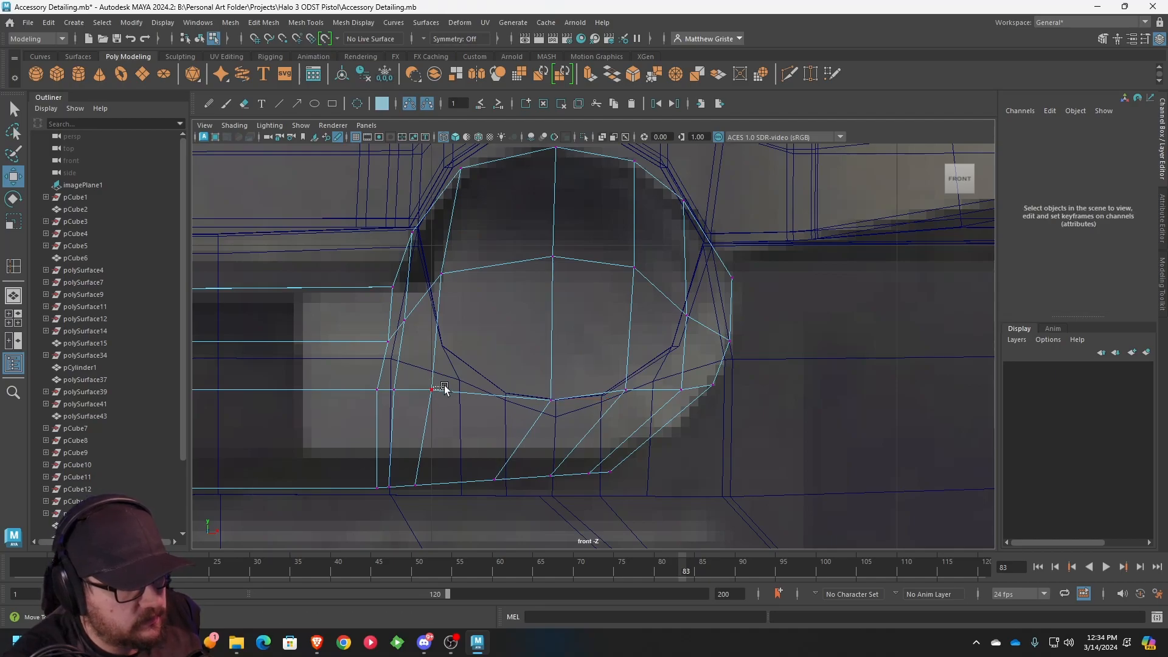
left_click(446, 371)
left_click(428, 382)
left_click(457, 271)
left_click_drag(427, 376, 458, 363)
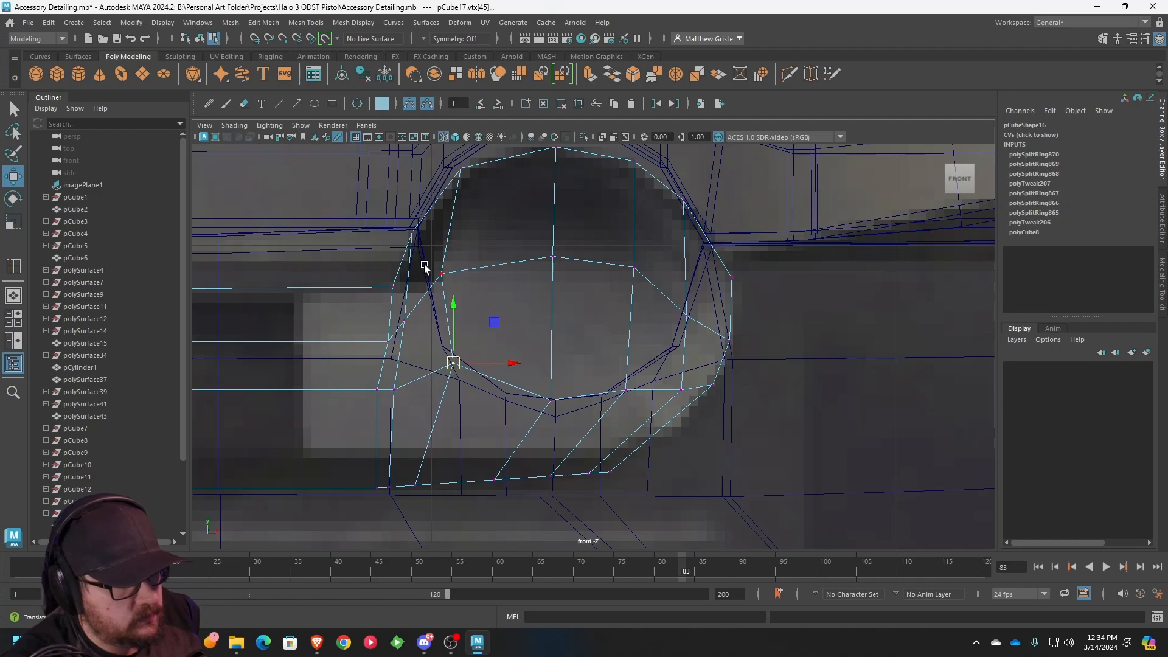
left_click(441, 274)
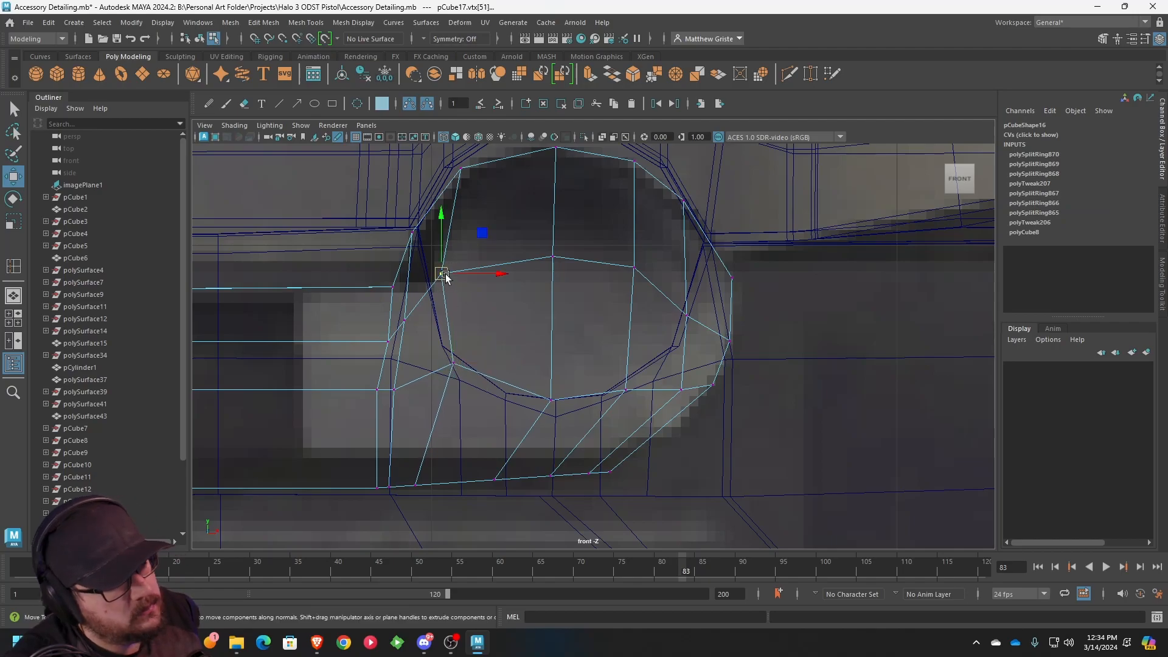
key("space")
key("space")
left_click_drag(666, 224, 609, 360, "alt")
scroll(484, 303, "up", 3)
left_click(301, 126)
mouse_move(326, 148)
left_click(445, 148)
left_click_drag(694, 345, 669, 347, "alt")
key("ctrl+1")
- Select the whole block as an object and isolate it in the perspective view
right_click_drag(582, 285, 639, 264)
left_click(302, 127)
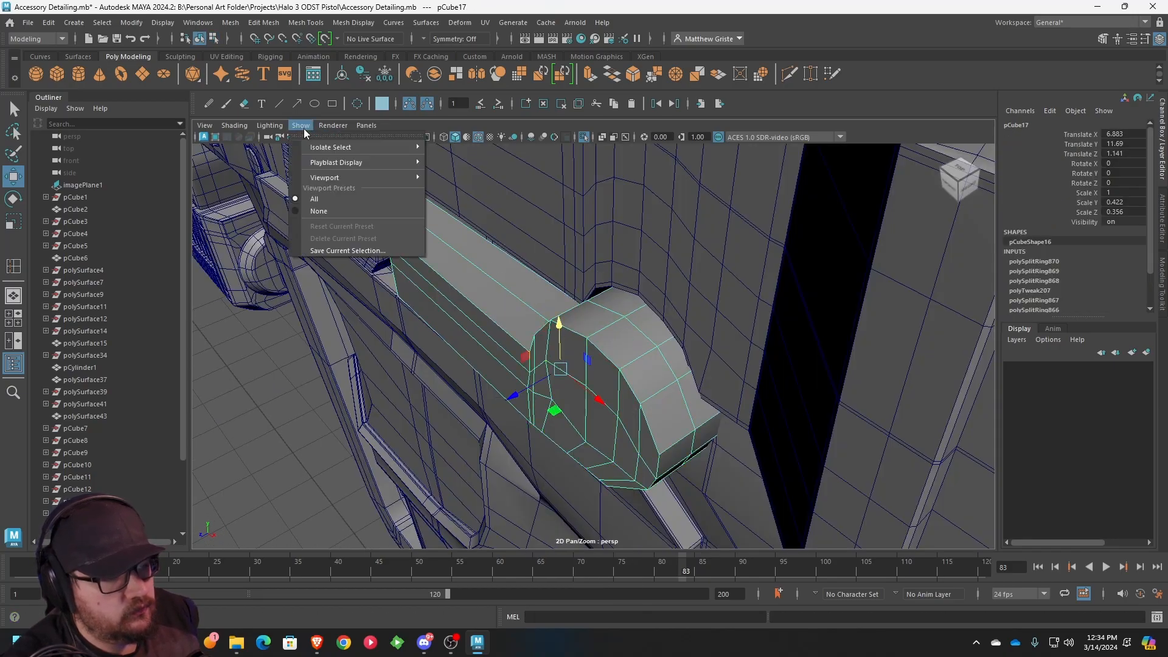
mouse_move(330, 152)
left_click(441, 147)
- Select all the rear faces of the insert's rounded end, down to its angled underside
left_click_drag(704, 278, 514, 283, "alt")
right_click_drag(514, 281, 518, 311)
left_click_drag(519, 309, 473, 294, "alt")
left_click(456, 280)
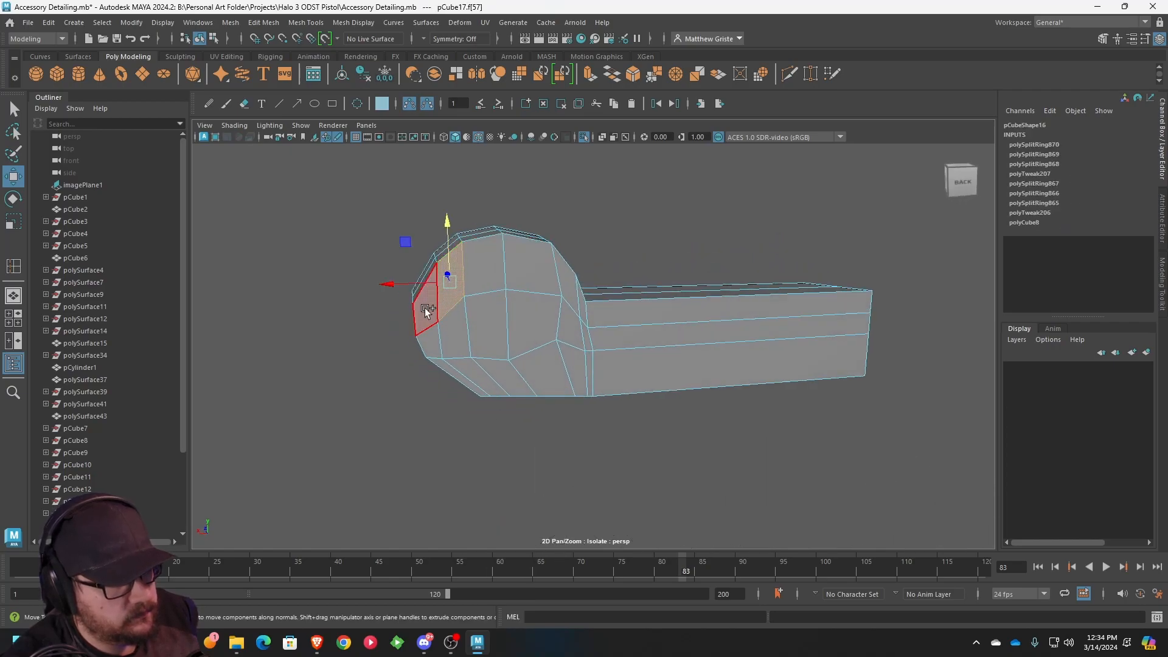
left_click(451, 334, "shift")
left_click(485, 316, "shift")
left_click(488, 283, "shift")
left_click(524, 274, "shift")
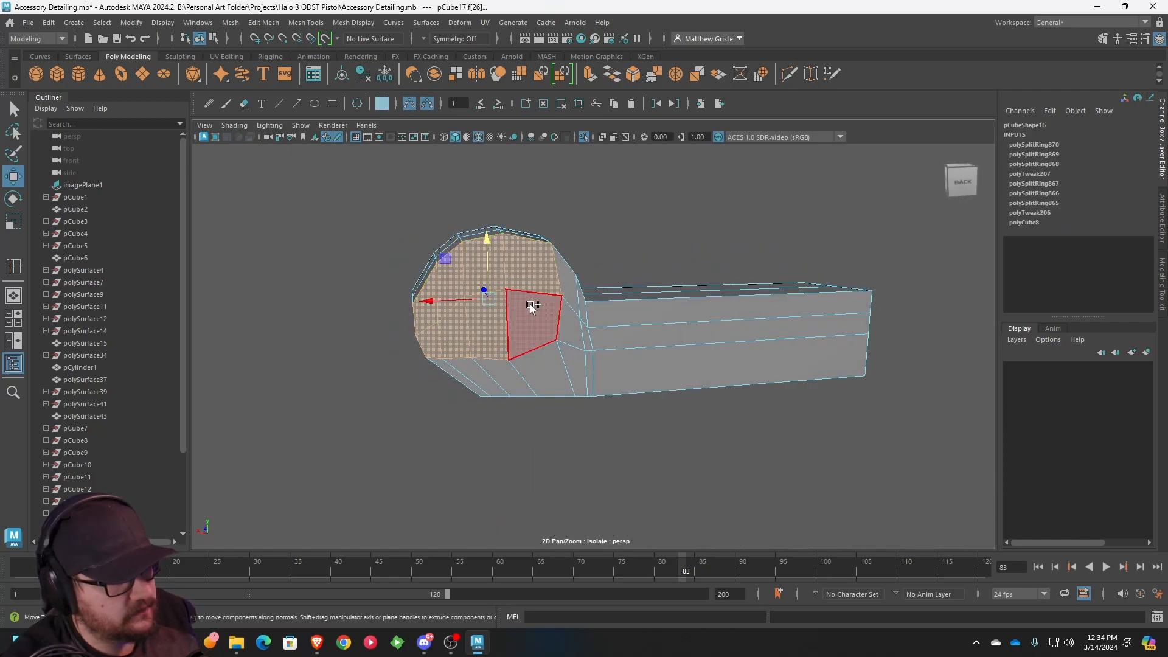
left_click(532, 305, "shift")
left_click(571, 307, "shift")
left_click(581, 365, "shift")
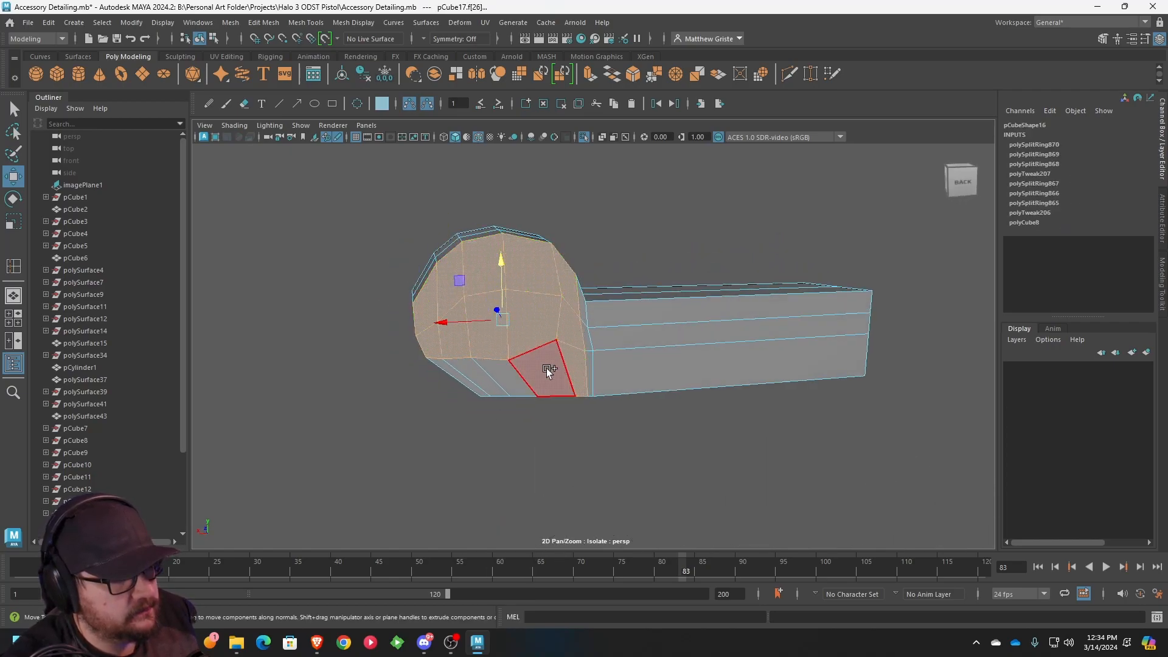
left_click(456, 369, "shift")
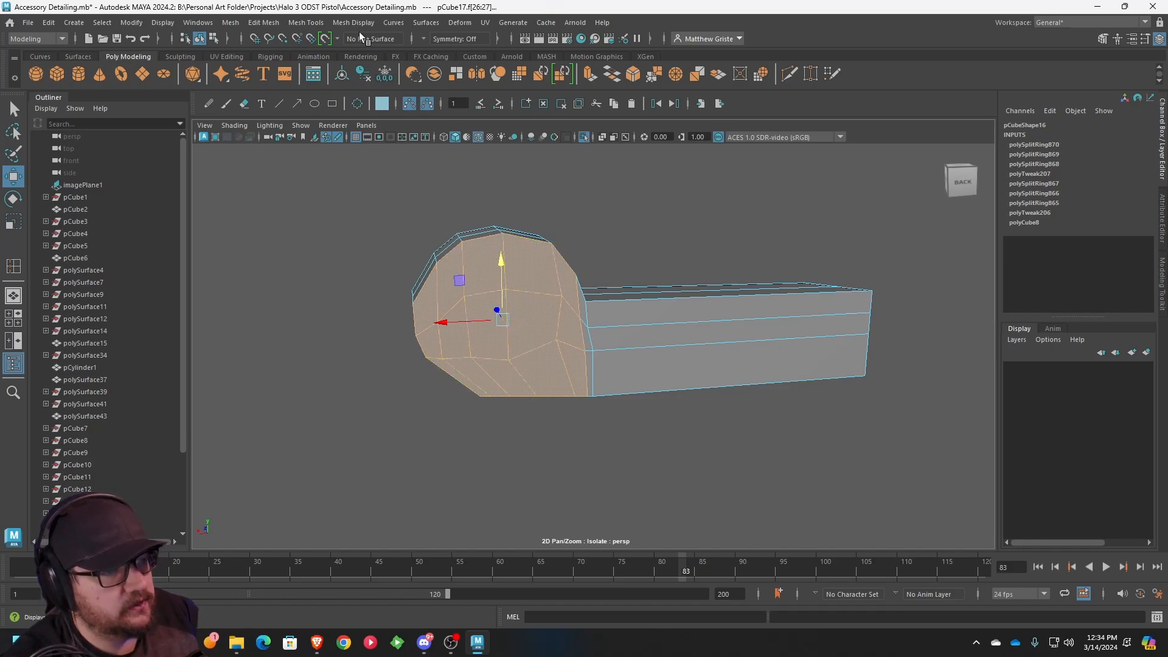
- Extrude the selected rear faces and scale them uniformly to 0.867 to form an inset
left_click(303, 23)
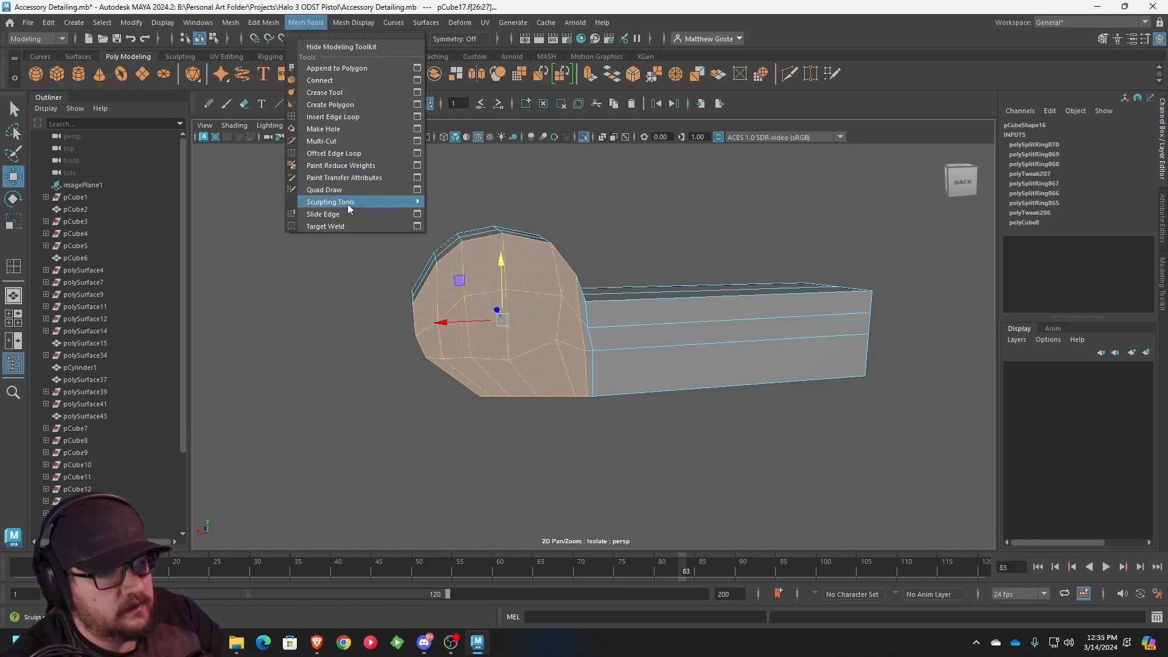
left_click(686, 94)
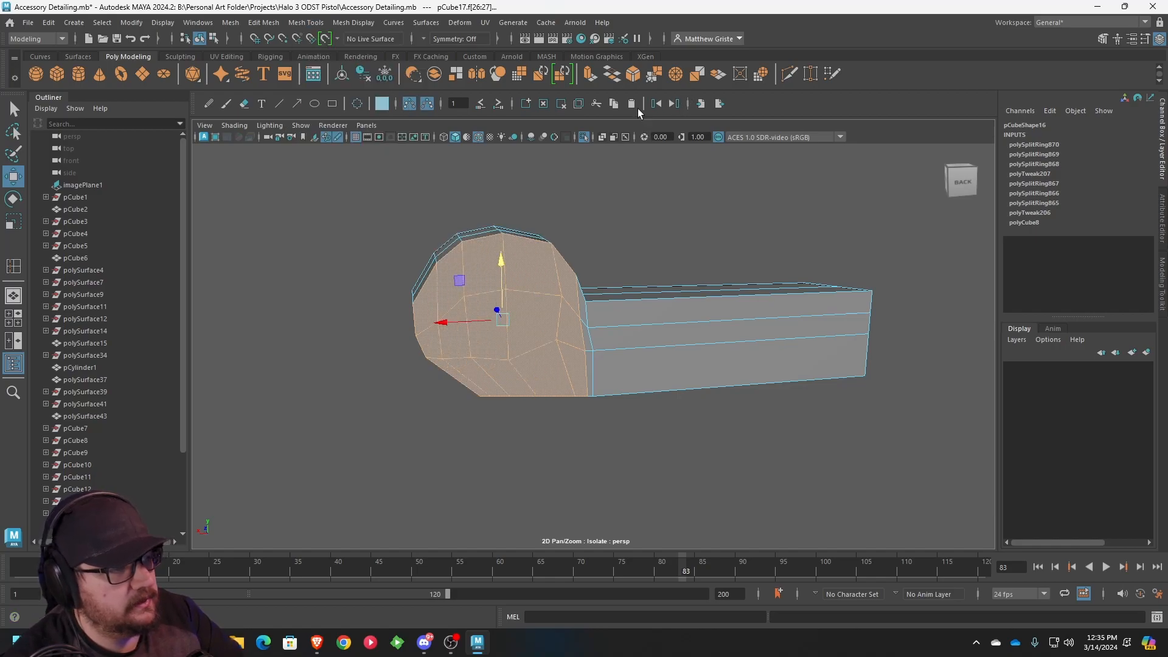
left_click(591, 76)
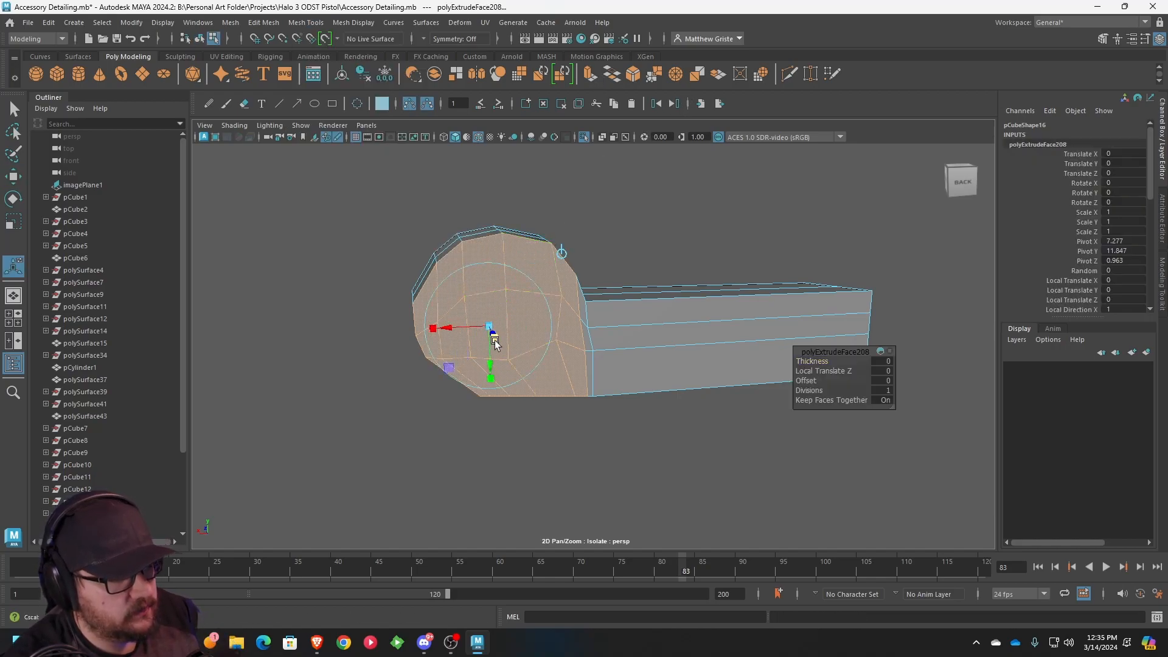
left_click(485, 326)
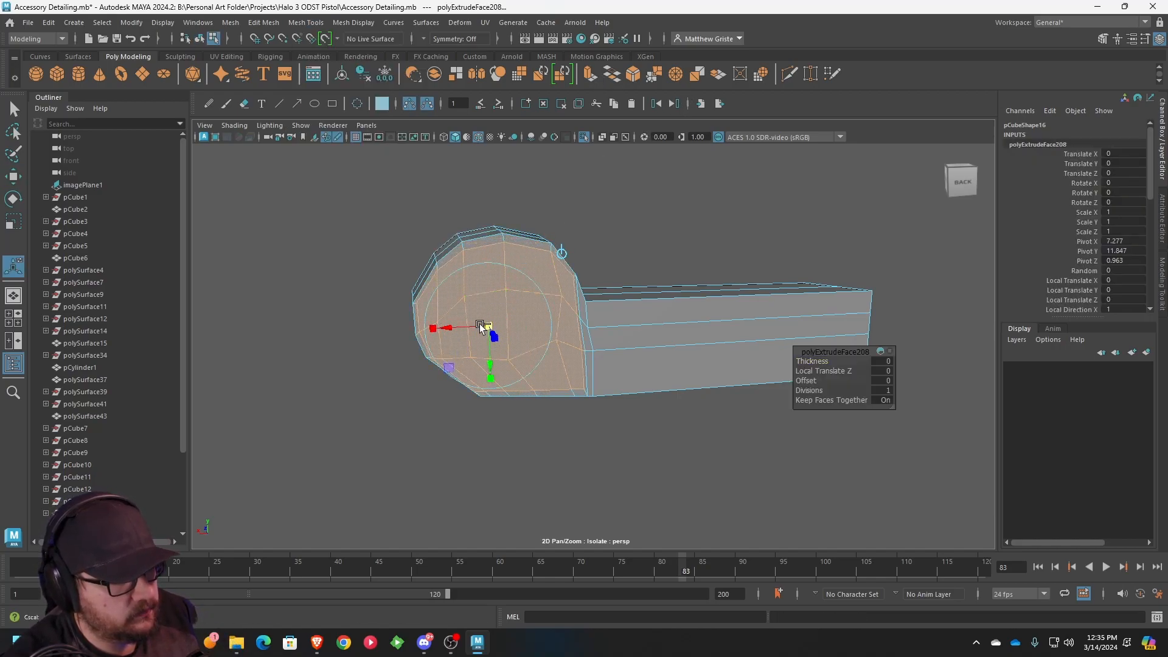
left_click(558, 262)
key("ctrl+z")
left_click(565, 254)
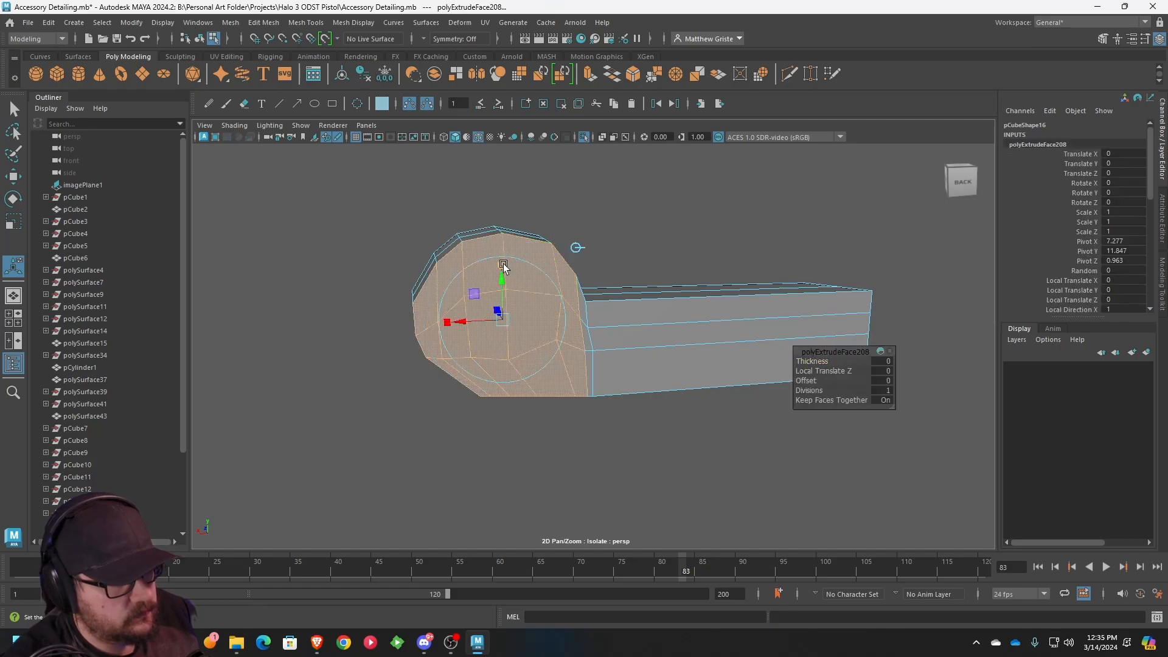
left_click_drag(497, 320, 487, 322)
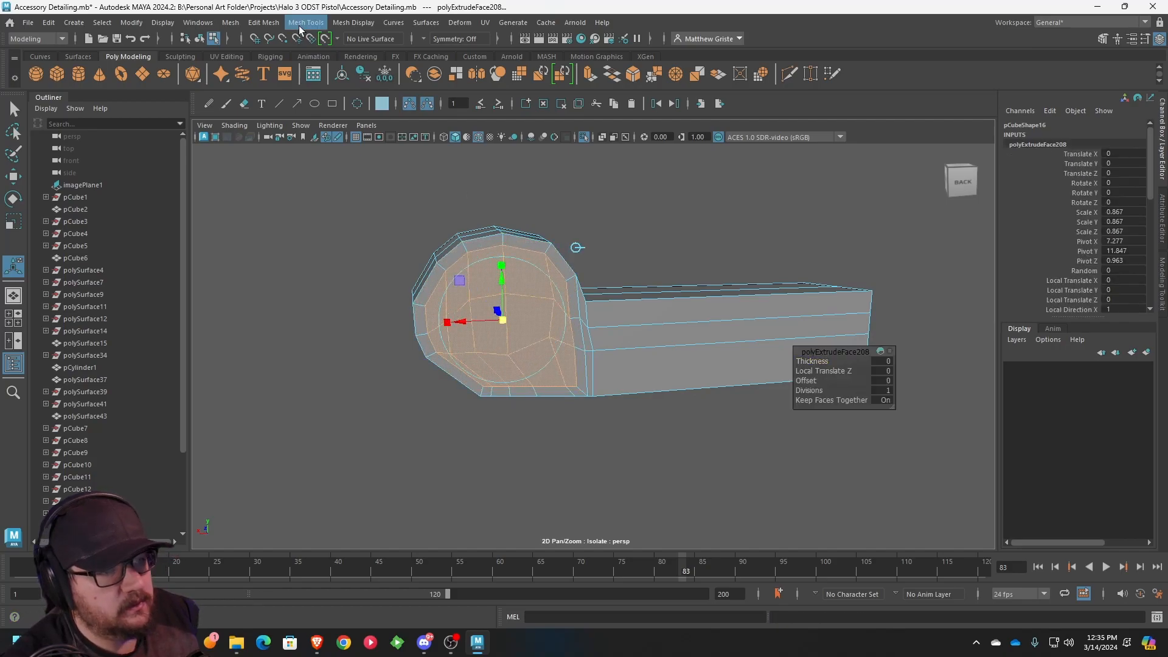
- Circularize the inset faces on the back of the rounded end
left_click(305, 23)
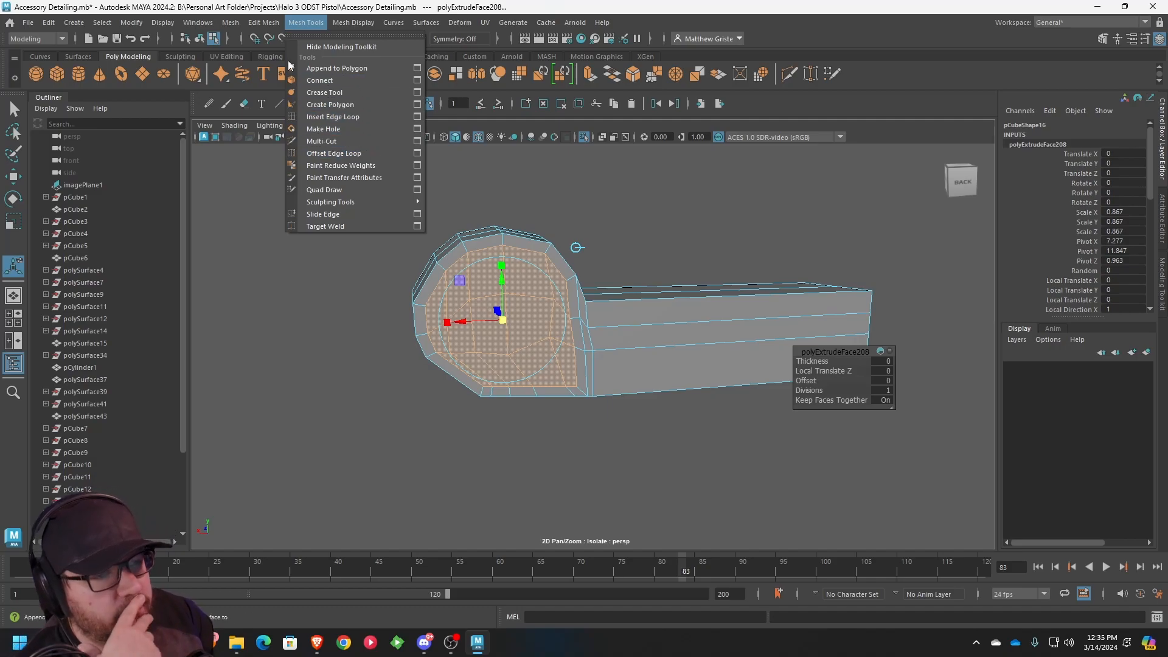
left_click(279, 92)
scroll(469, 278, "up", 2)
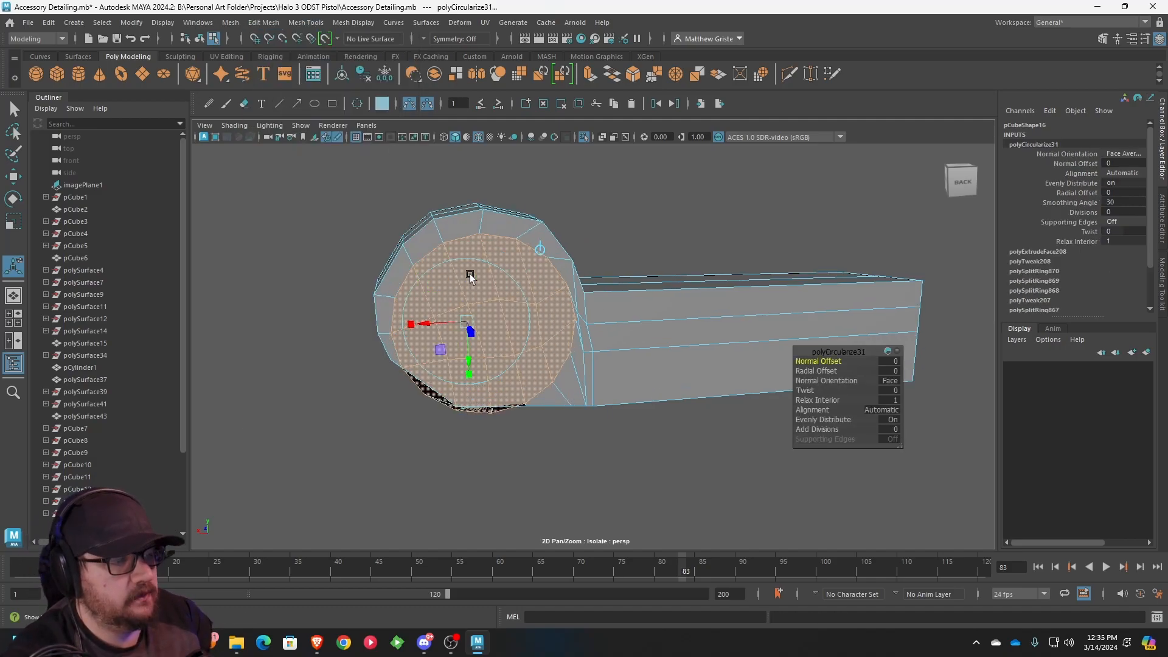
key("w")
left_click_drag(483, 292, 512, 231)
key("e")
key("w")
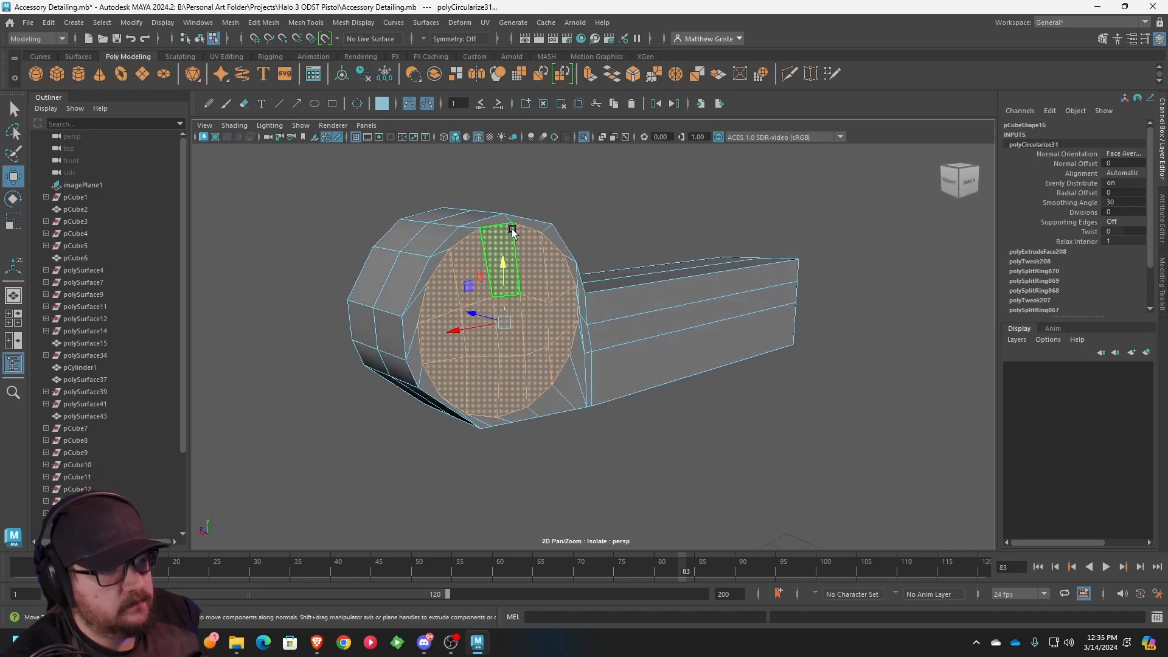
- Extrude the circular faces 2.024 through the frame as a cylinder, turning off isolation to judge its length
left_click(591, 73)
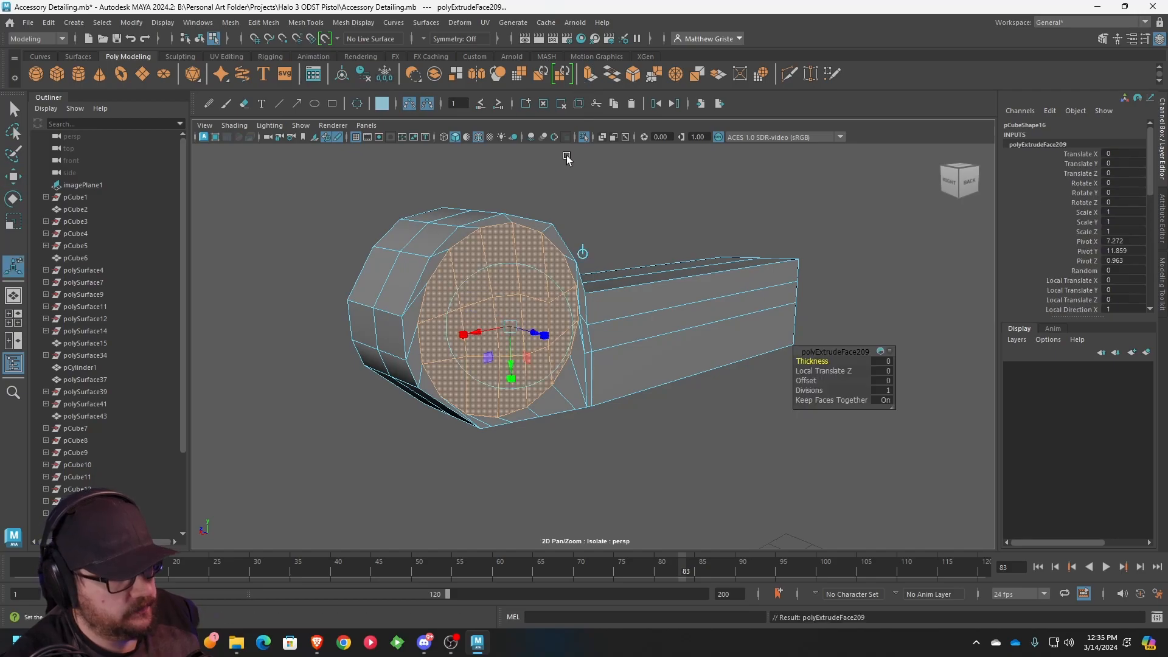
scroll(571, 258, "down", 5)
scroll(572, 261, "down", 2)
left_click_drag(588, 345, 718, 380)
left_click(300, 126)
mouse_move(365, 148)
left_click(430, 150)
left_click_drag(637, 388, 654, 415)
middle_click_drag(653, 415, 610, 345, "alt")
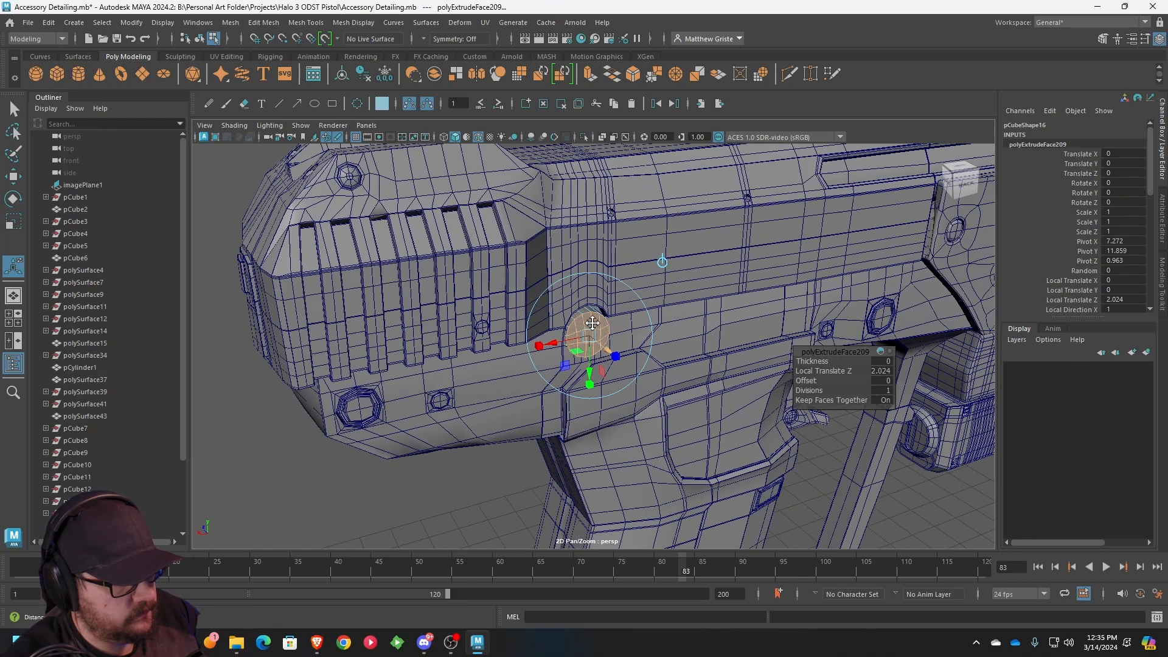
- Raise the whole insert to a Translate Y of 11.777 so it sits in the frame's notch
scroll(596, 322, "up", 4)
right_click_drag(592, 280, 636, 264)
key("w")
left_click_drag(523, 212, 547, 232)
left_click_drag(514, 212, 304, 251, "alt")
left_click_drag(524, 256, 535, 365, "alt")
- Extrude the cylinder's far cap by 0.084 and scale it to 0.533 for a tapered end
right_click_drag(536, 364, 531, 324)
left_click_drag(532, 324, 666, 222, "alt")
key("ctrl+e")
left_click_drag(625, 289, 631, 297)
left_click(681, 198)
left_click_drag(600, 220, 583, 267)
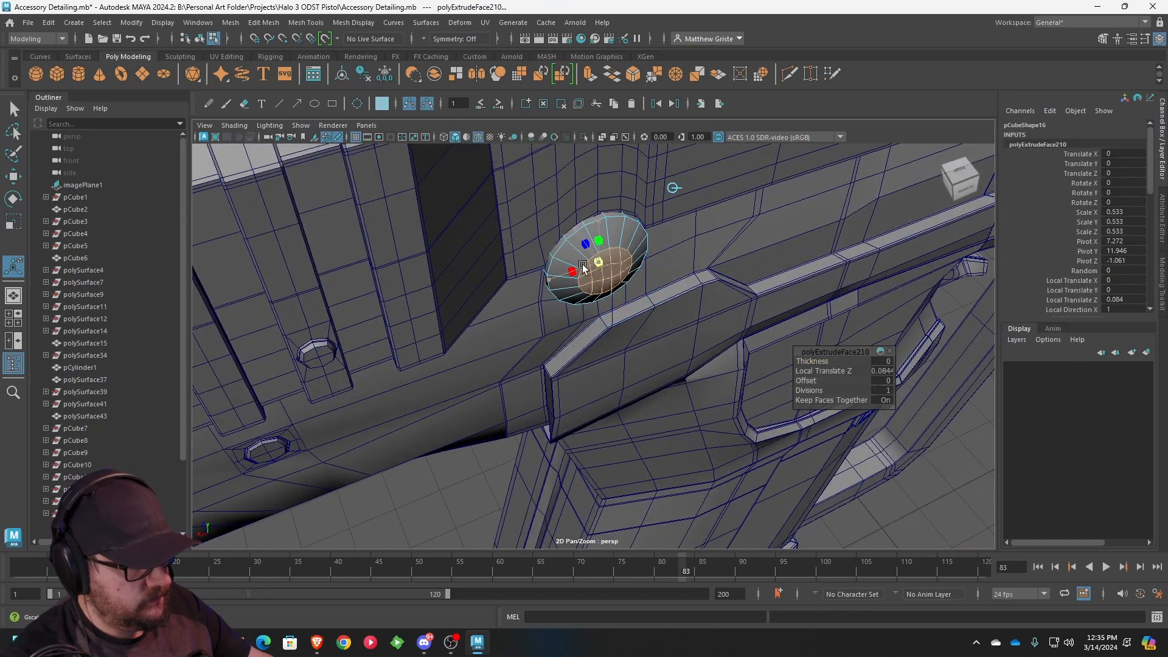
- Select the insert as an object and examine its bar and rounded end against the frame
right_click_drag(603, 243, 649, 207)
right_click_drag(645, 210, 557, 250, "alt")
left_click_drag(558, 250, 767, 237, "alt")
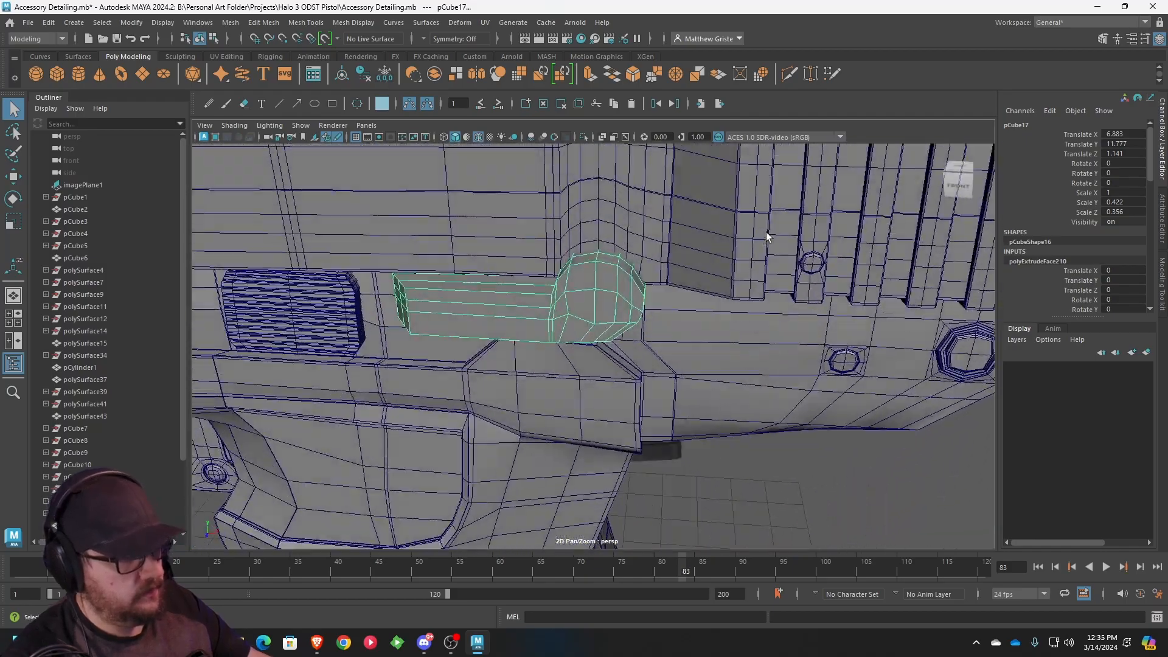
left_click(520, 302)
left_click_drag(519, 302, 600, 299, "alt")
right_click_drag(600, 300, 550, 251, "alt")
middle_click_drag(549, 251, 642, 354, "alt")
scroll(618, 263, "up", 10)
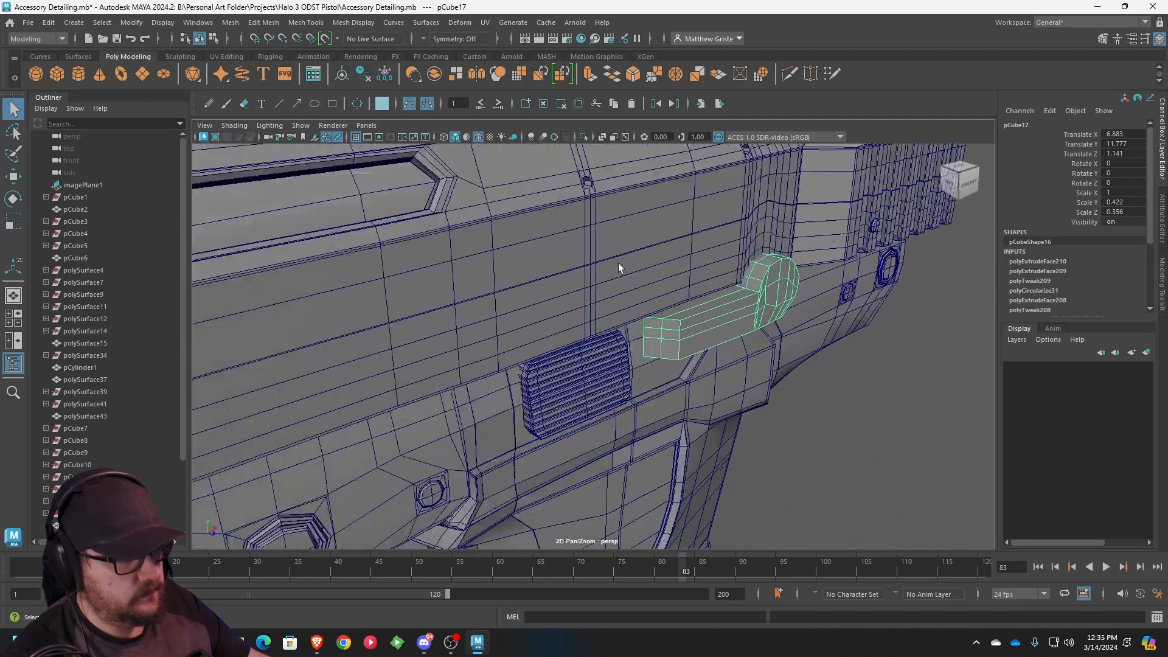
- Adjust the edge and lower corner vertex where the bar meets the rounded end
right_click_drag(612, 261, 598, 216)
left_click(575, 261)
key("w")
left_click_drag(674, 229, 619, 262)
left_click(575, 276)
right_click_drag(552, 251, 506, 244)
left_click(543, 254)
left_click_drag(545, 255, 637, 256, "alt")
middle_click_drag(636, 256, 605, 316, "alt")
right_click_drag(604, 316, 821, 346, "alt")
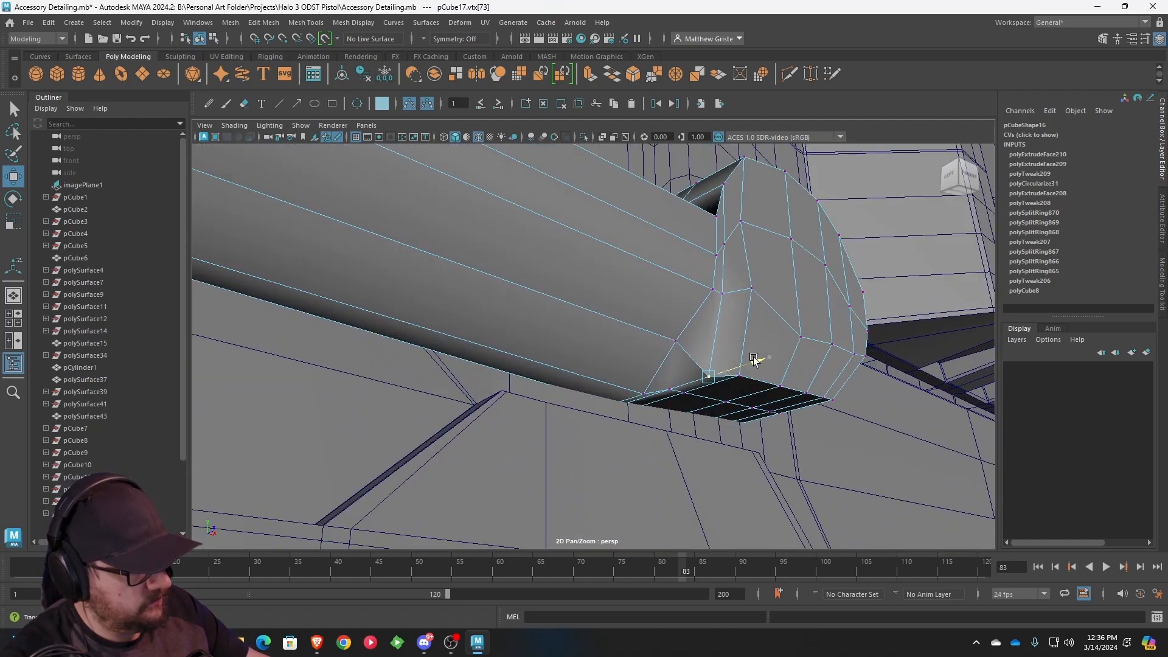
- Reposition the neighbouring underside vertices along the bar's junction with the rounded end
left_click(738, 377)
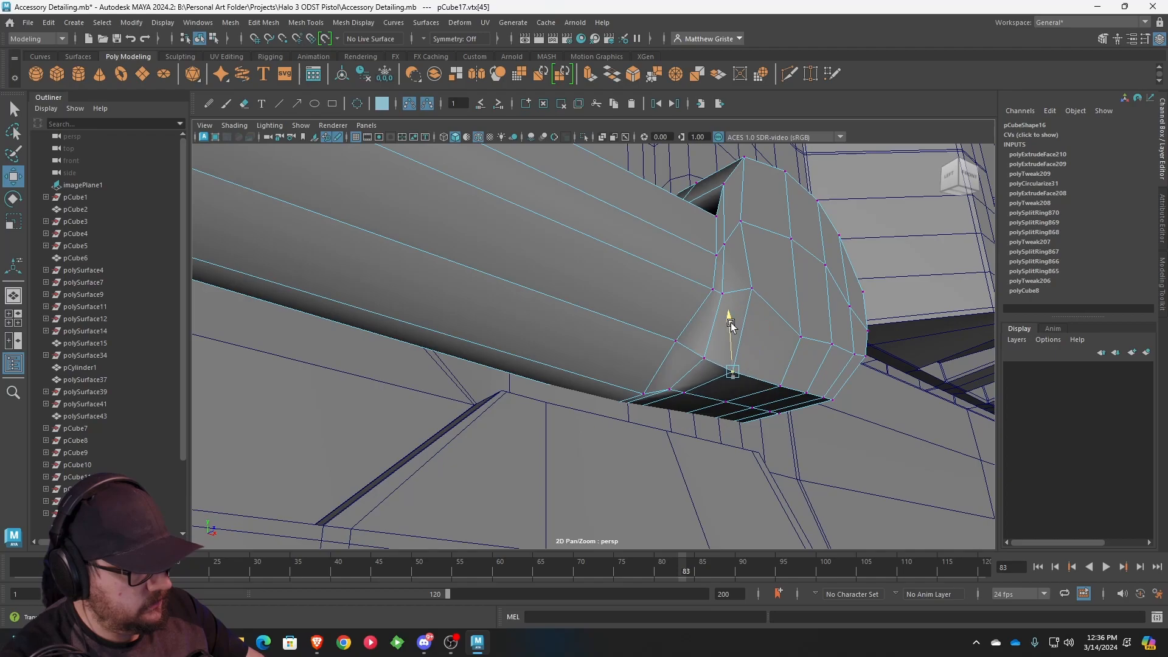
left_click(672, 387)
left_click_drag(674, 389, 695, 348, "alt")
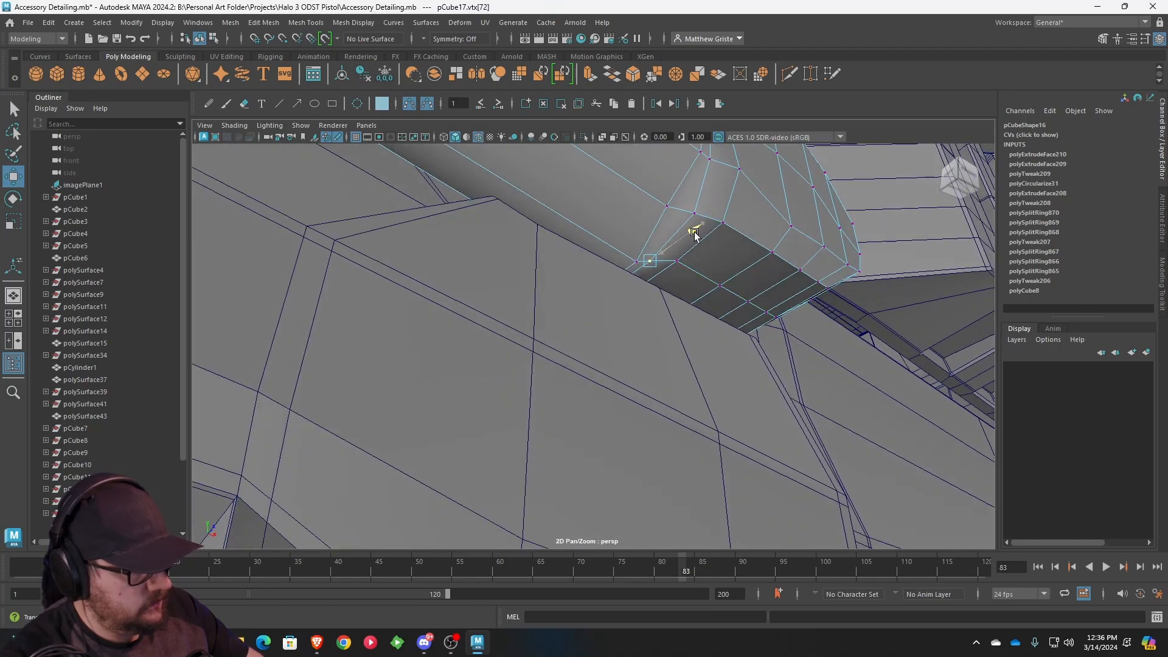
left_click_drag(704, 254, 549, 255, "alt")
scroll(543, 243, "up", 3)
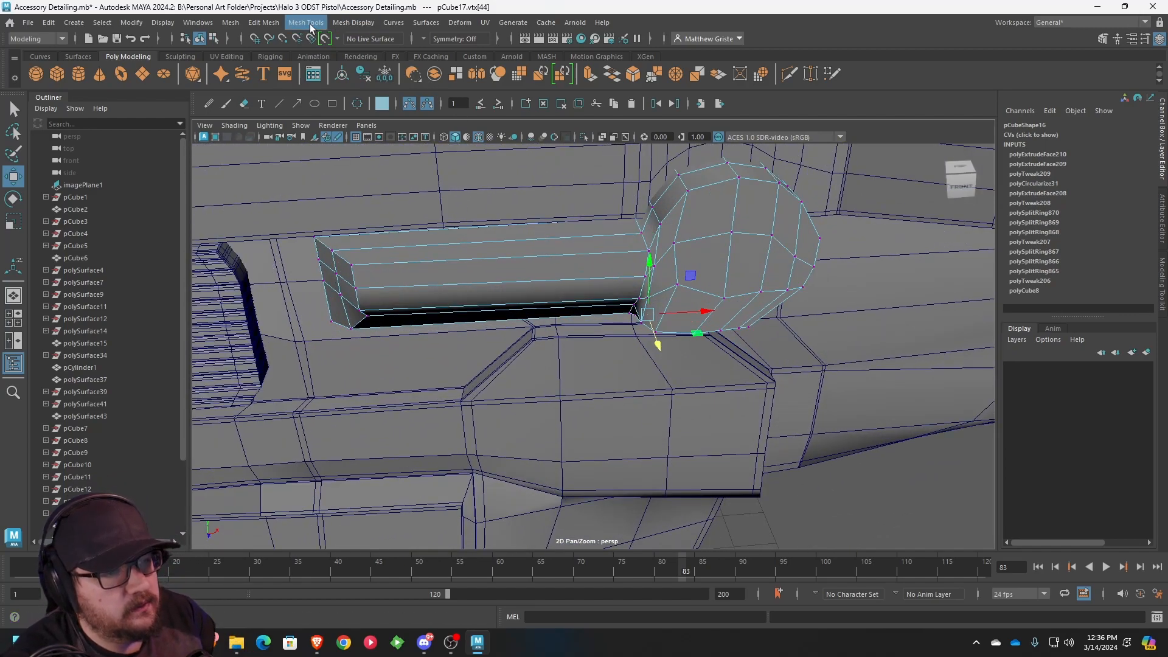
- Insert an edge loop across the bar, a short distance from the rounded end
left_click(316, 23)
left_click(340, 116)
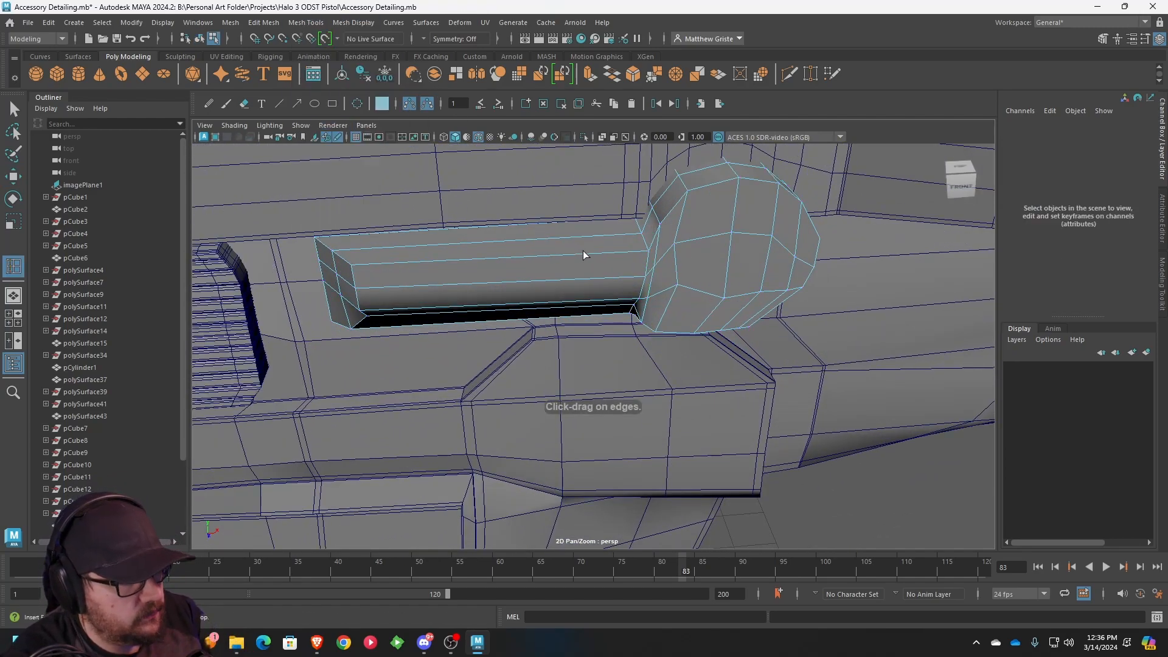
left_click(564, 257)
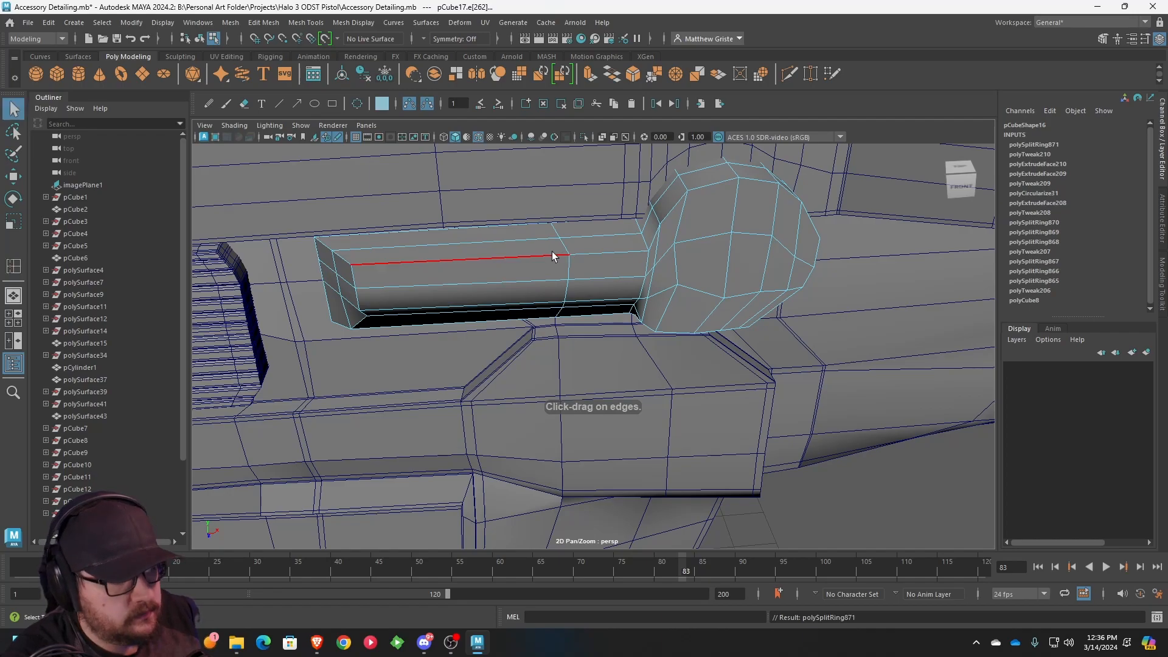
- Extrude the front and lower faces of the bar's longer section outward by 0.081
right_click_drag(538, 246, 537, 278)
left_click(501, 261)
left_click(497, 293, "shift")
left_click_drag(492, 312, 581, 250, "alt")
key("ctrl+e")
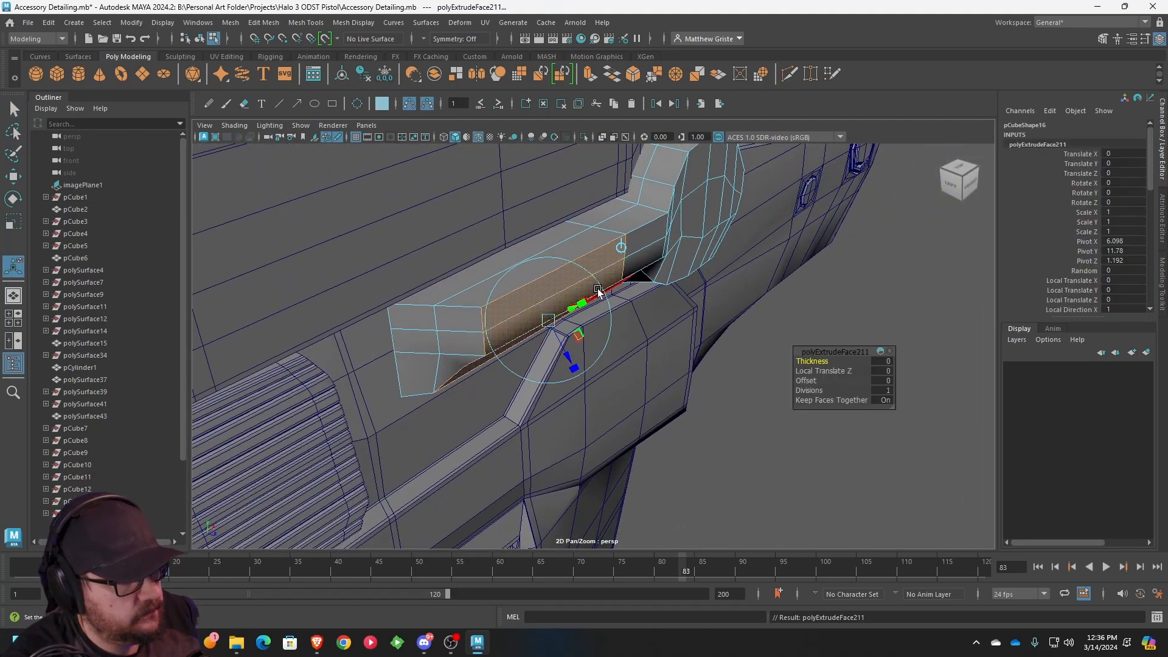
left_click_drag(565, 320, 524, 326)
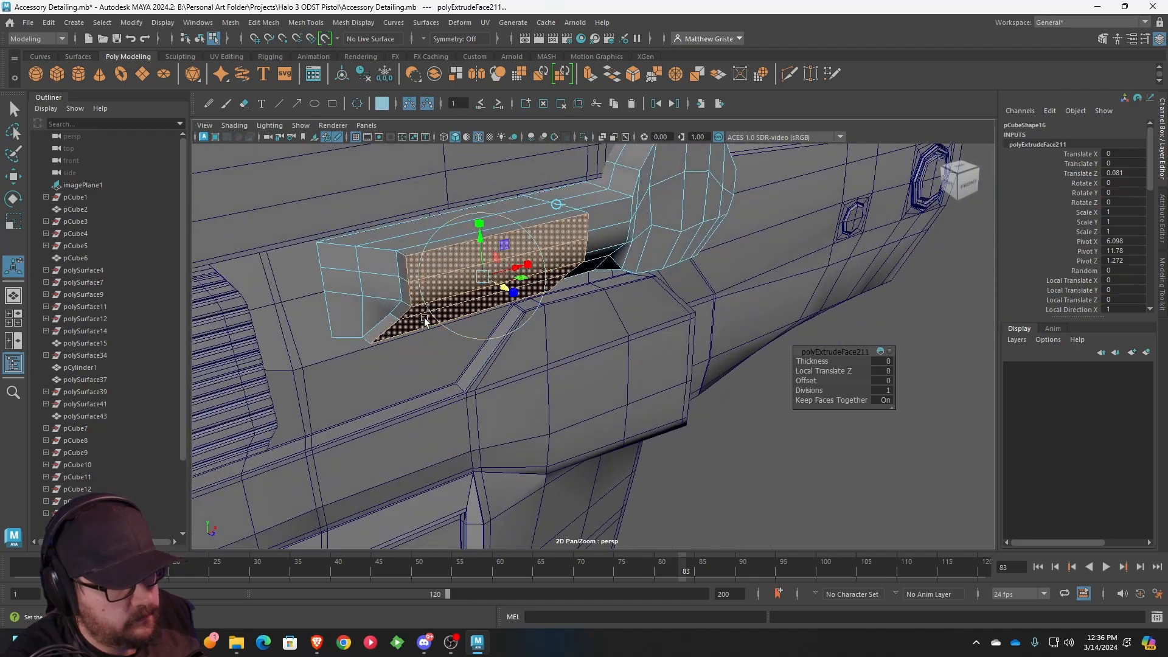
- Select the faces at the bar's free end and scale them along its length to flatten the end
left_click(379, 319)
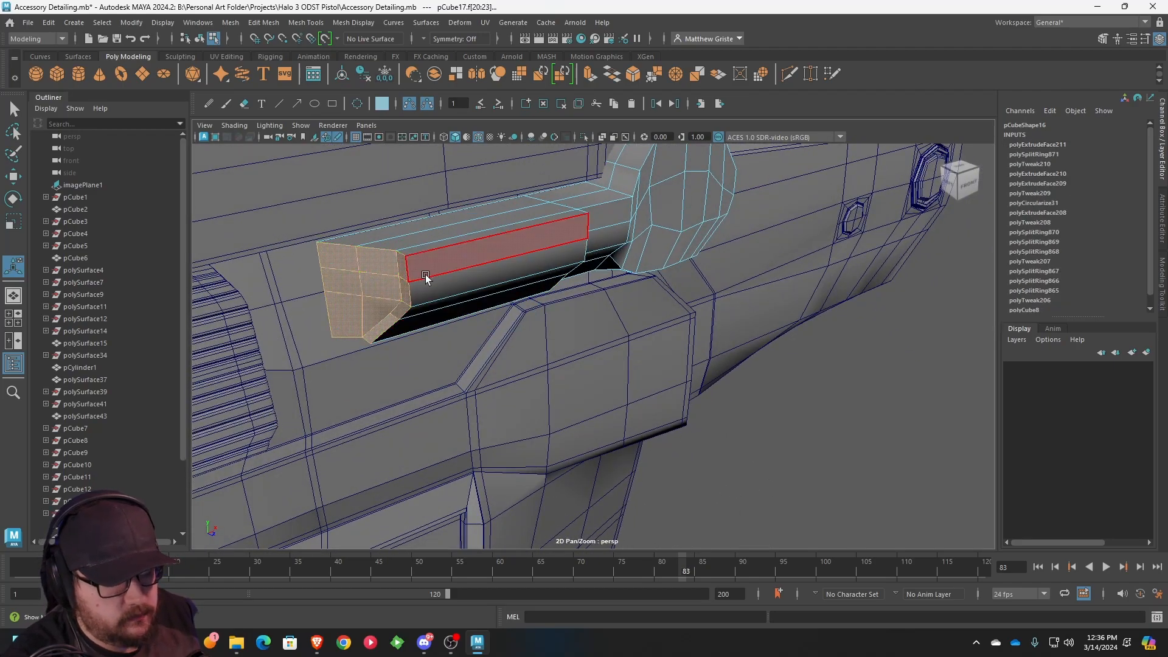
key("r")
left_click_drag(426, 276, 377, 291)
left_click_drag(305, 305, 342, 347, "alt")
key("e")
key("w")
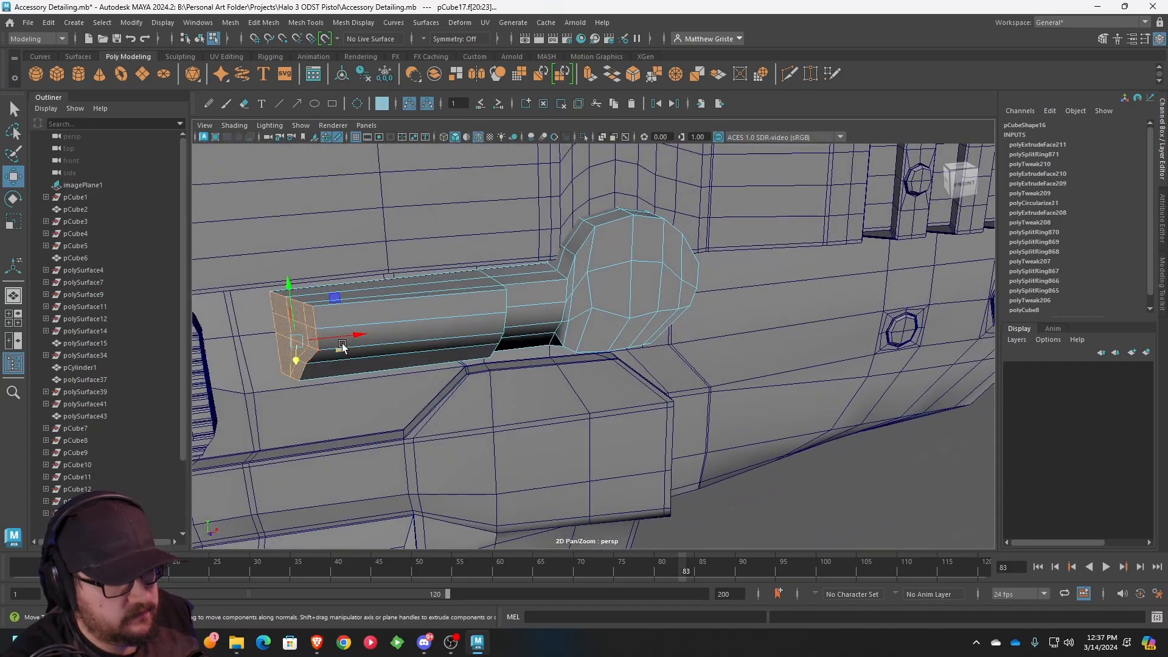
- Select the insert as an object and reduce its depth to a Scale Z of 0.252
right_click_drag(528, 293, 576, 263)
left_click_drag(576, 263, 530, 368, "alt")
left_click(718, 370)
left_click(553, 329)
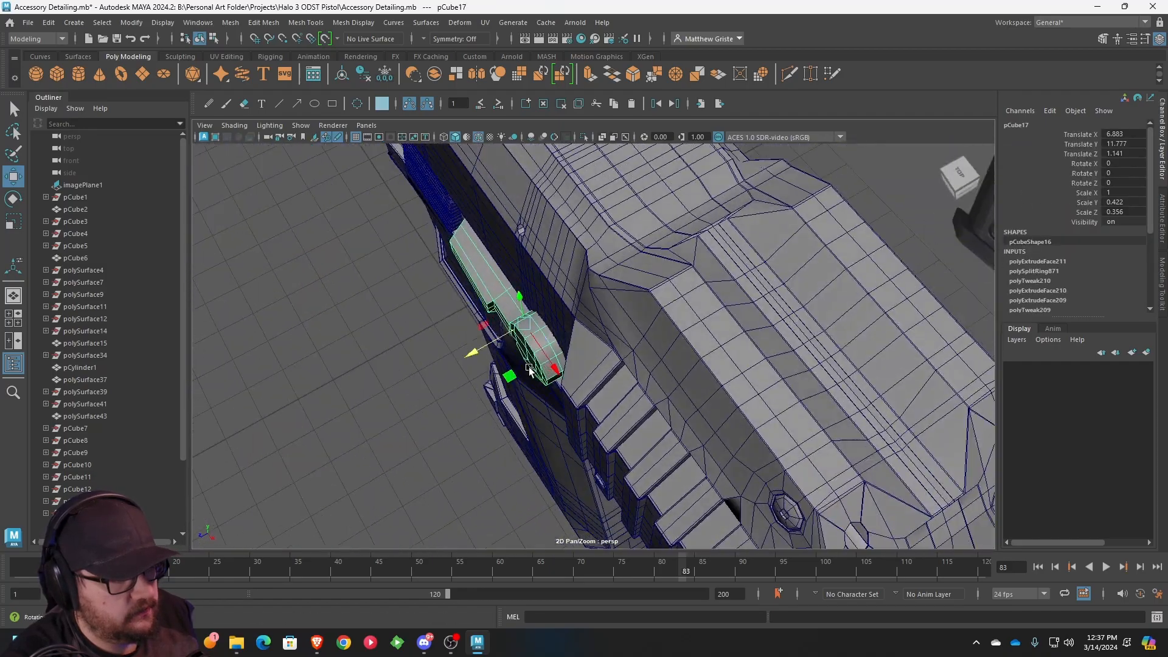
scroll(529, 367, "up", 4)
key("e")
key("r")
left_click_drag(443, 339, 394, 258)
- In the top view, select the cylinder's far-end vertices and move them toward the frame's opposite side
left_click_drag(633, 286, 444, 322, "alt")
key("space")
key("space")
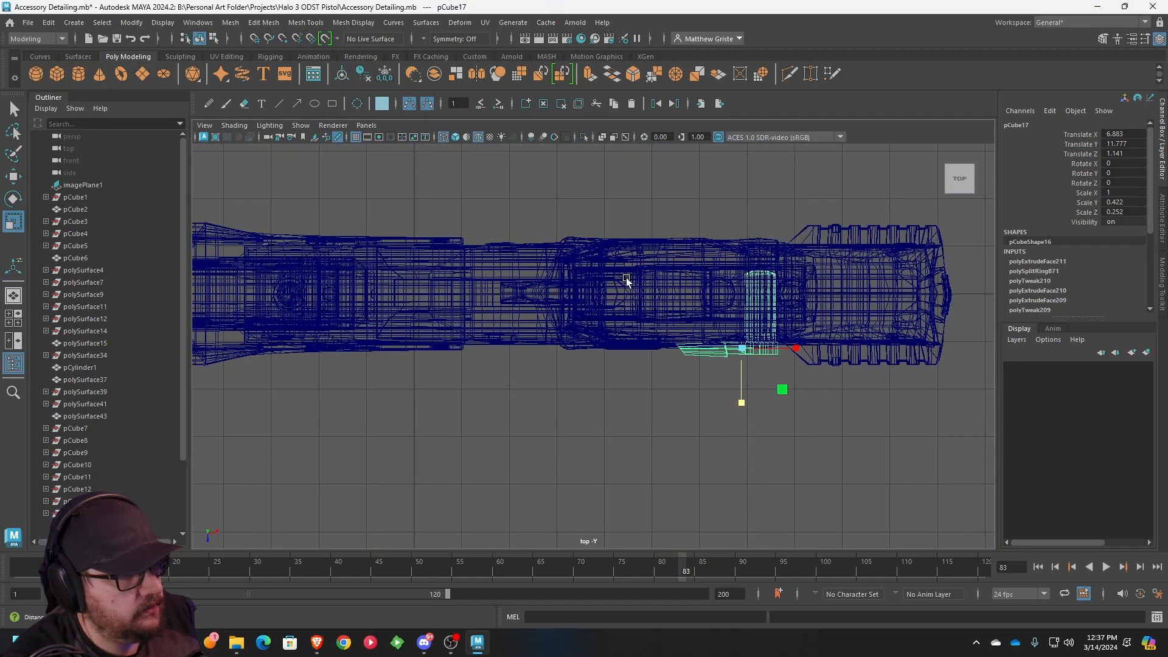
right_click_drag(628, 287, 543, 281)
key("ctrl+z")
left_click_drag(535, 230, 704, 334)
key("w")
left_click_drag(631, 341, 632, 315)
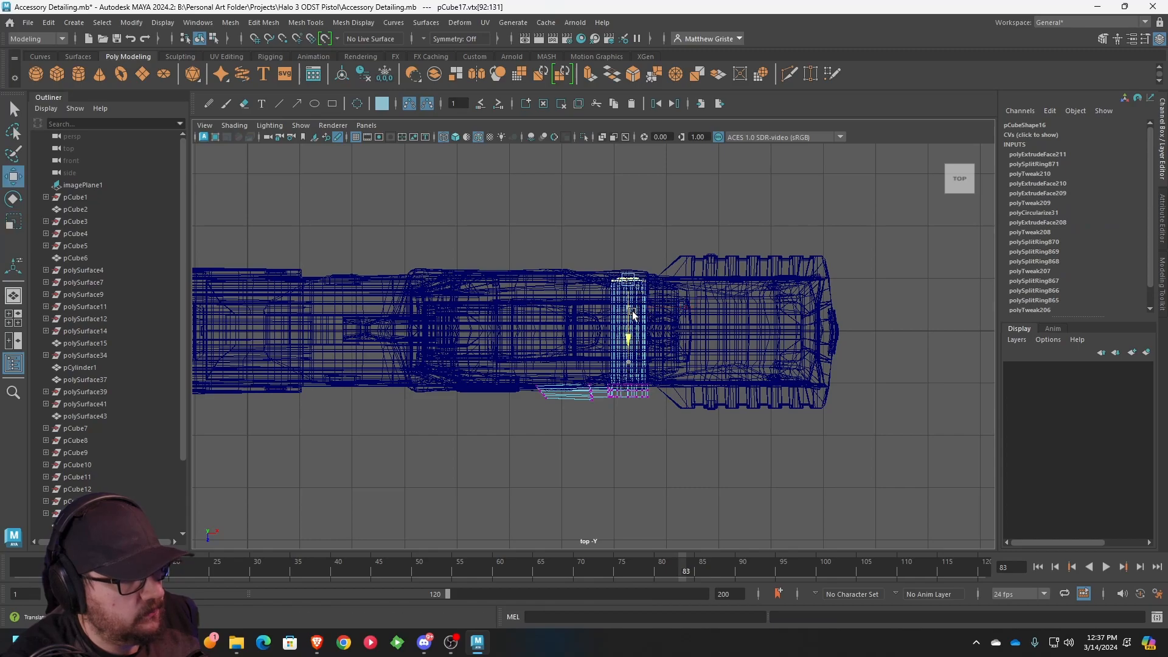
- Fine-tune the cylinder's end against the frame's opposite side in perspective and return to object selection
key("space")
key("space")
middle_click_drag(620, 321, 738, 355, "alt")
left_click_drag(781, 376, 764, 365)
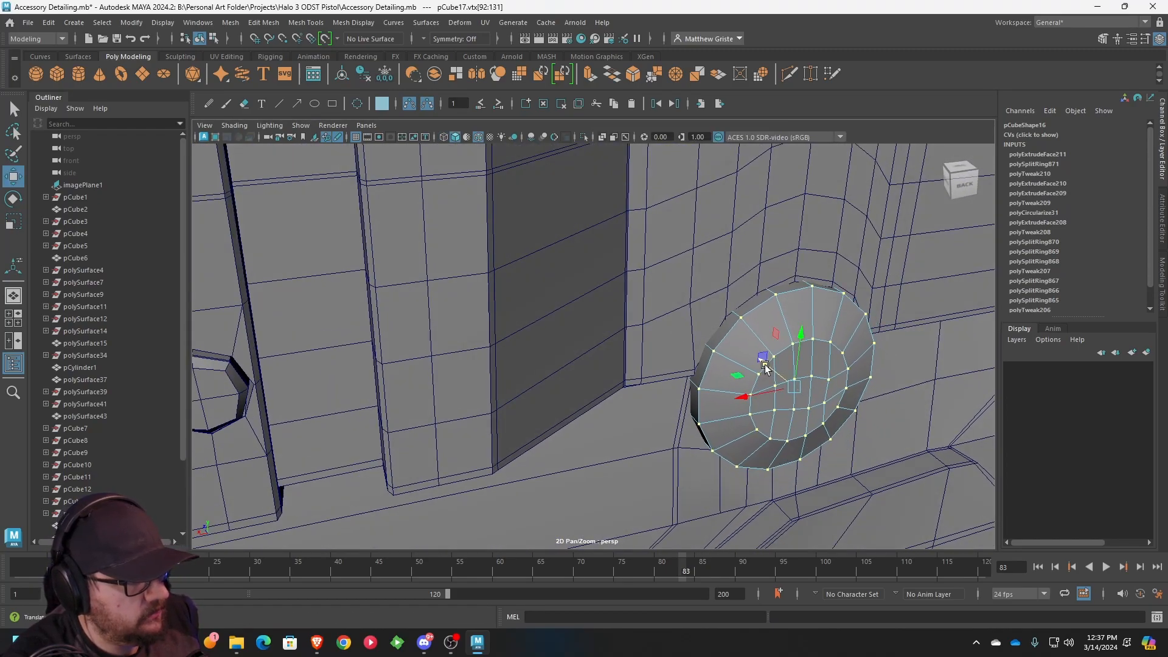
scroll(763, 365, "down", 8)
left_click_drag(568, 393, 769, 376, "alt")
right_click_drag(587, 317, 621, 281)
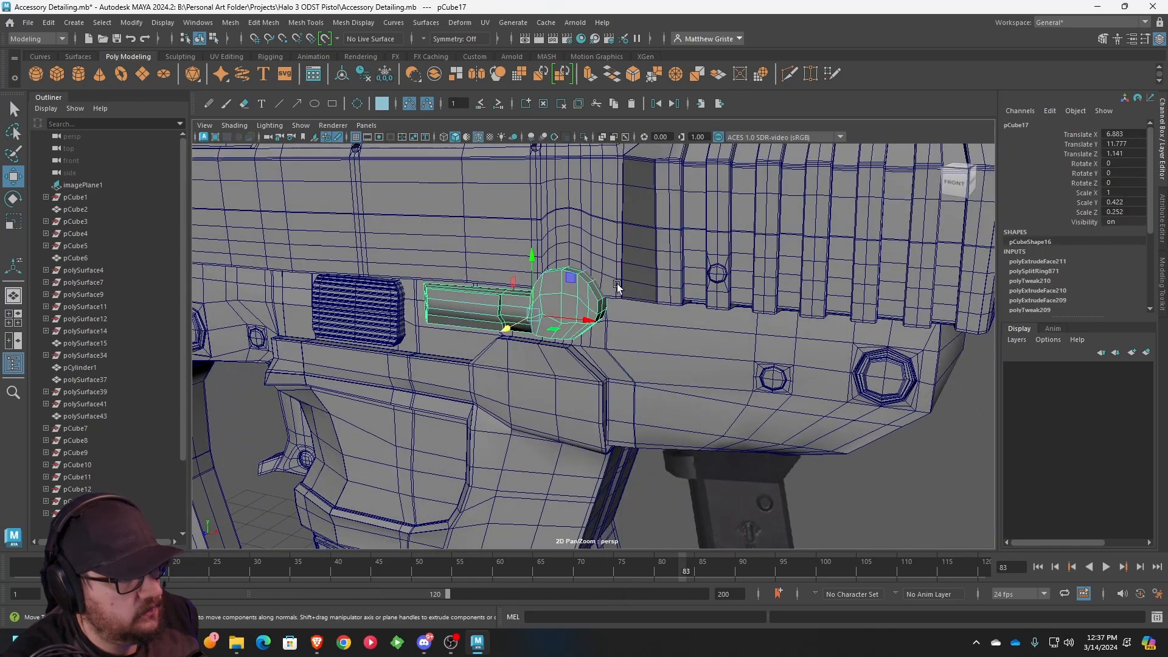
- Isolate the insert in the perspective view with its cylinder and bar exposed
scroll(619, 281, "up", 4)
left_click(301, 126)
mouse_move(378, 147)
left_click(439, 148)
left_click_drag(537, 288, 626, 279, "alt")
- Insert supporting edge loops around the cylinder near its free end and where it meets the rounded section
left_click(307, 24)
left_click(345, 121)
left_click(268, 366)
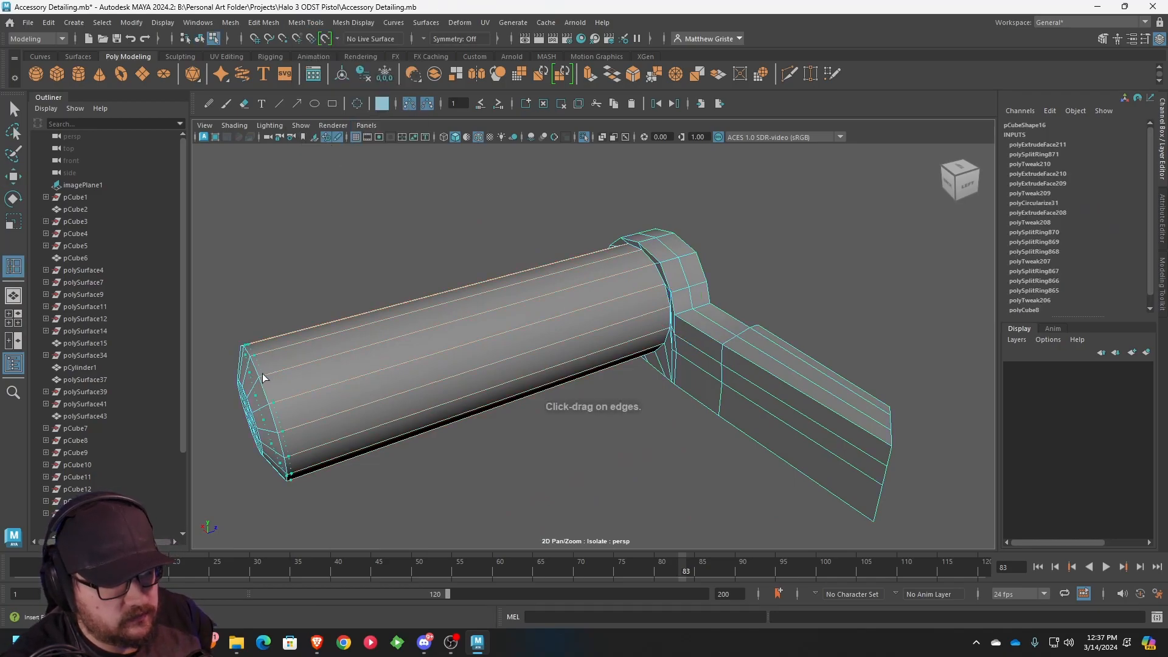
left_click_drag(638, 268, 657, 265)
middle_click_drag(658, 265, 502, 334, "alt")
scroll(502, 333, "up", 4)
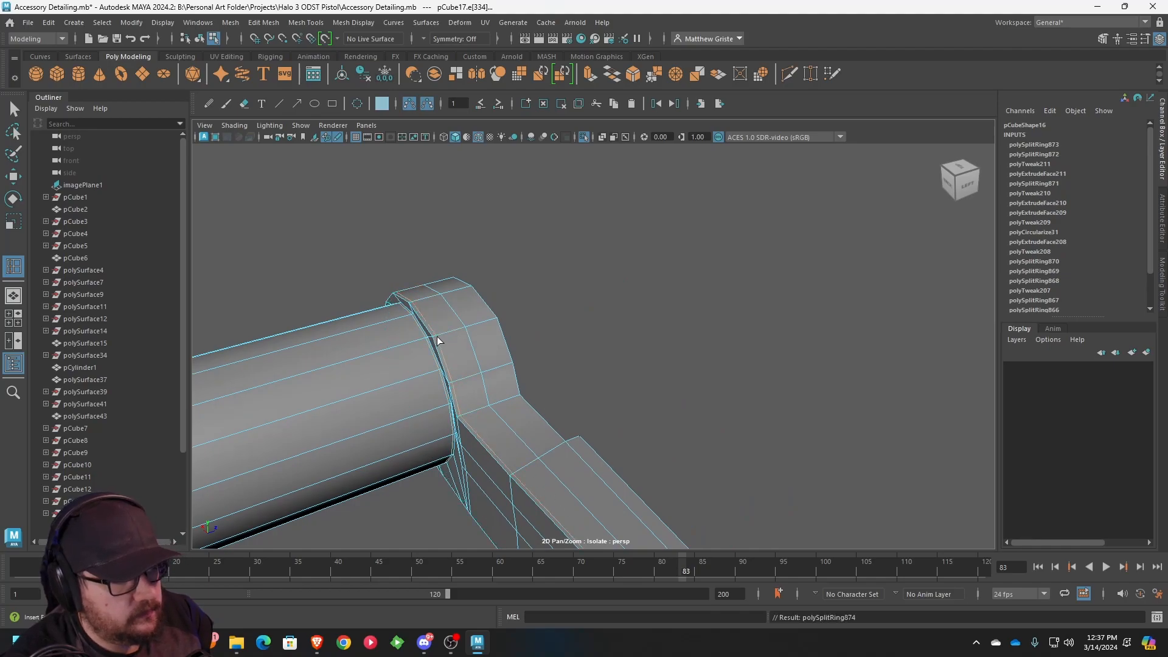
- Insert supporting edge loops around the insert's rounded section and along the adjoining bar
left_click(495, 319)
left_click_drag(495, 319, 552, 286, "alt")
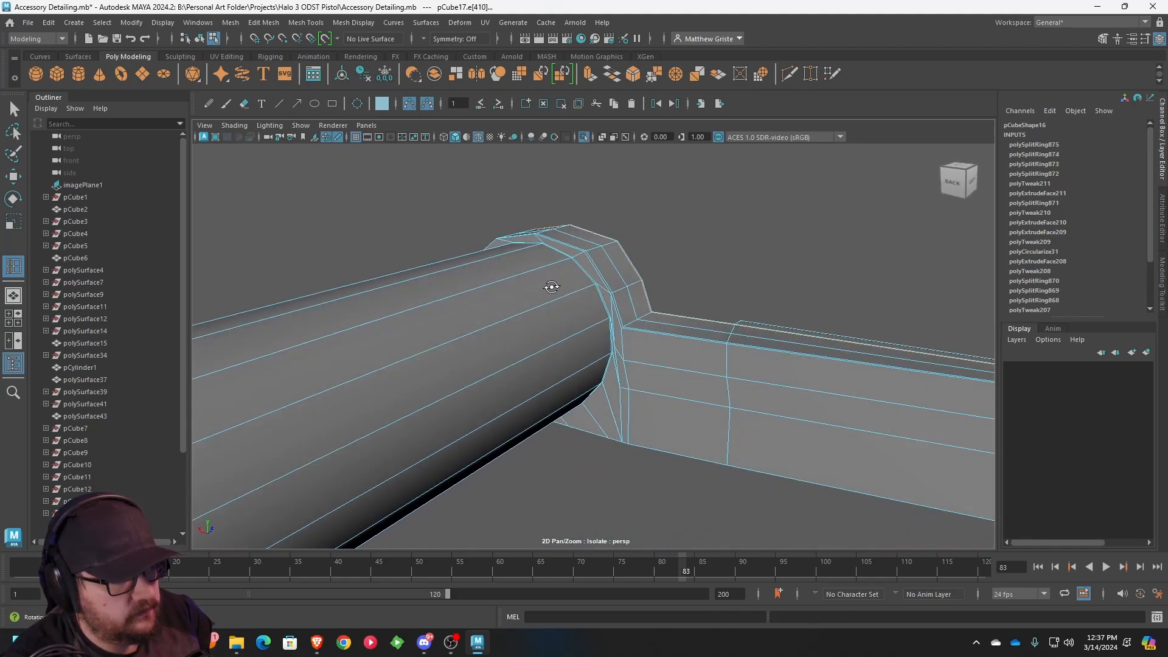
left_click(719, 331)
left_click_drag(719, 331, 722, 440, "alt")
middle_click_drag(722, 439, 255, 391, "alt")
- Insert the remaining supporting edge loops near the bar's free end and along its length
left_click_drag(615, 380, 631, 383)
left_click_drag(631, 383, 469, 253, "alt")
middle_click_drag(469, 253, 487, 398, "alt")
scroll(586, 434, "up", 4)
left_click_drag(590, 414, 591, 402)
middle_click_drag(590, 409, 550, 404, "alt")
scroll(555, 412, "down", 2)
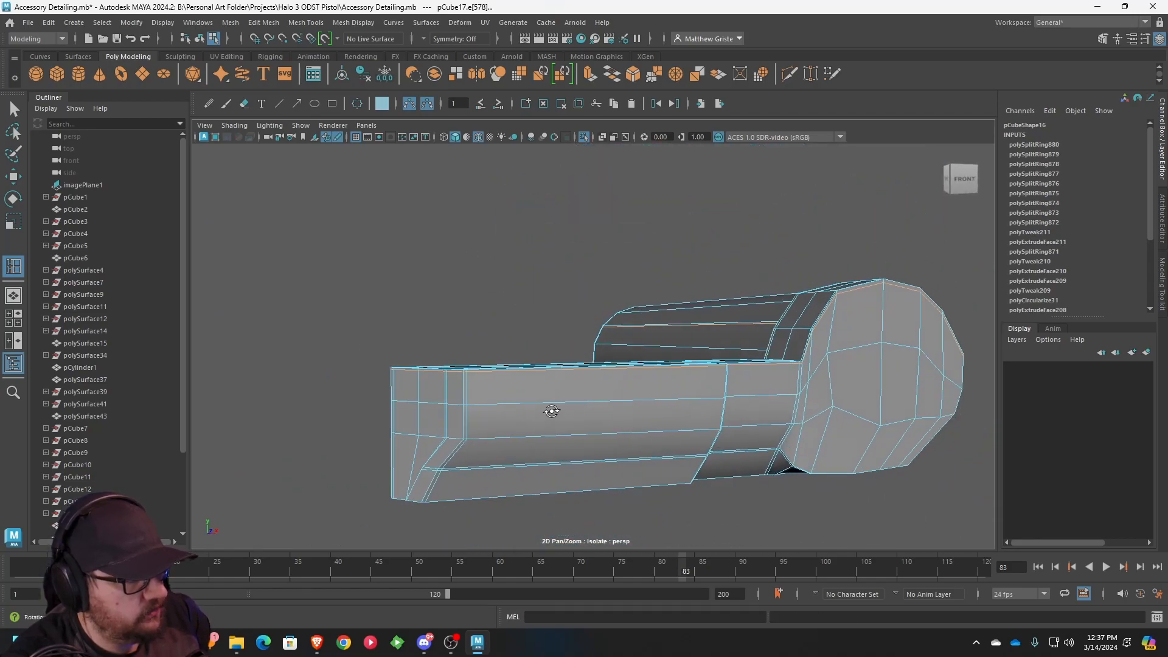
left_click_drag(555, 411, 459, 349, "alt")
middle_click_drag(459, 349, 398, 286, "alt")
scroll(758, 365, "up", 3)
left_click_drag(760, 365, 754, 363, "alt")
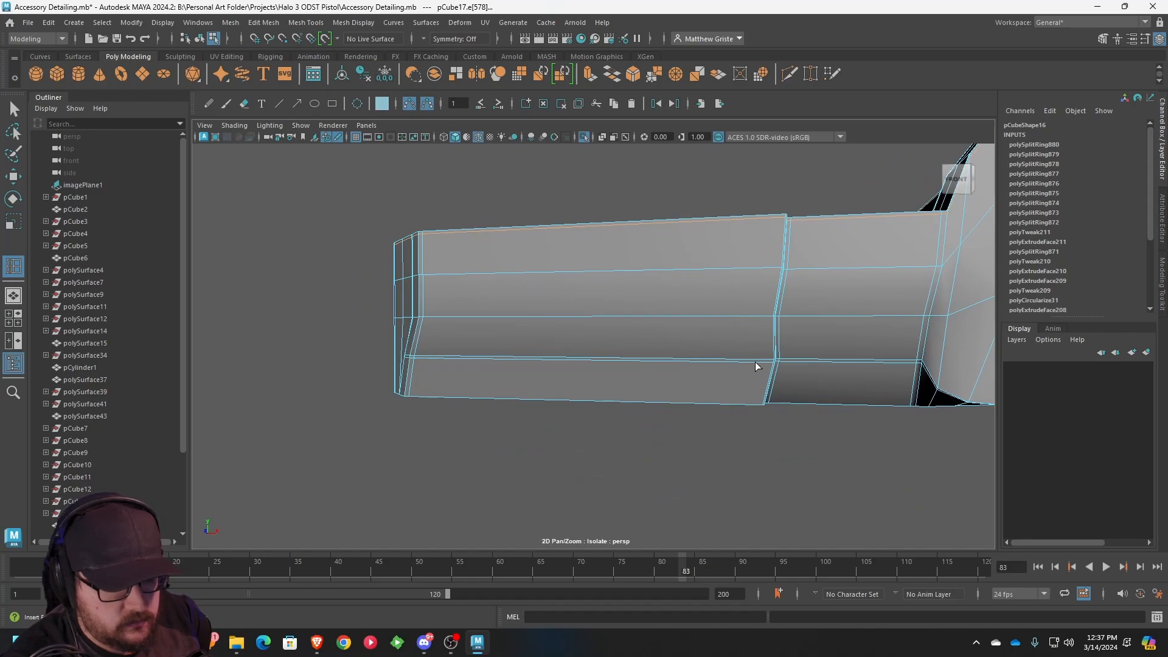
- Finish inserting edge loops and preview the insert's rounded section and bar with smoothing
key("q")
key("3")
scroll(754, 362, "down", 3)
middle_click_drag(840, 323, 550, 311, "alt")
left_click_drag(550, 312, 378, 169, "alt")
- Return the insert to object selection and turn off isolation to show the whole pistol in perspective
left_click(301, 126)
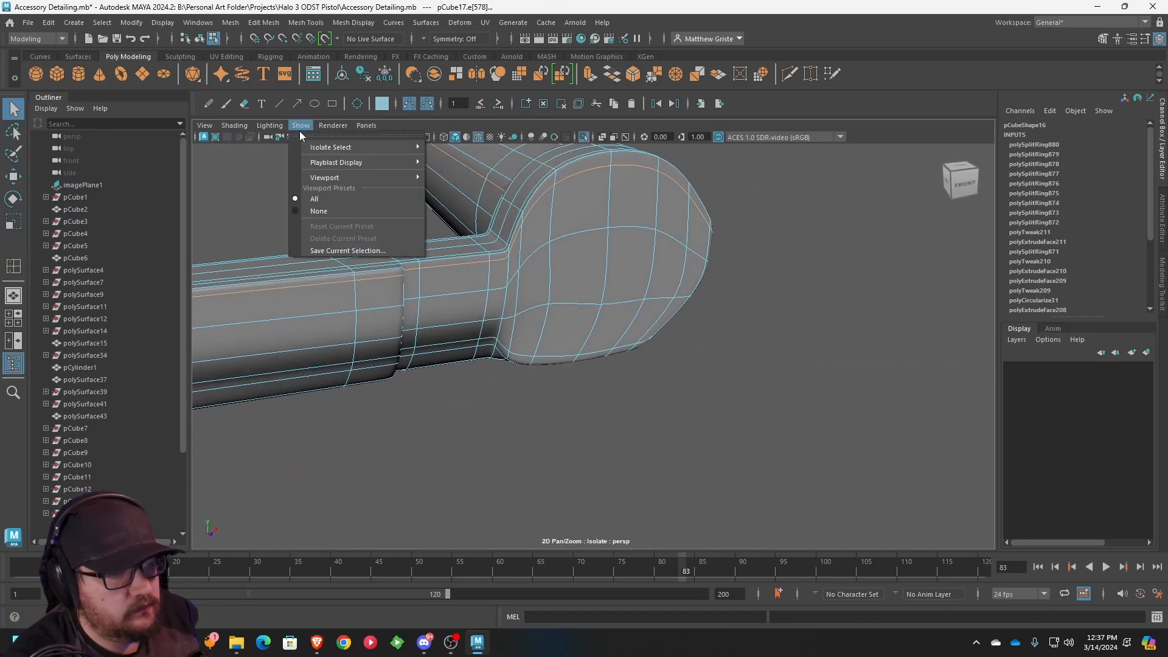
mouse_move(340, 147)
left_click(465, 149)
right_click_drag(600, 245, 605, 226)
left_click_drag(636, 243, 201, 231, "alt")
left_click(301, 125)
mouse_move(315, 144)
left_click(459, 147)
left_click_drag(459, 147, 680, 288, "alt")
scroll(616, 445, "down", 3)
left_click_drag(691, 456, 682, 224, "alt")
scroll(762, 232, "down", 3)
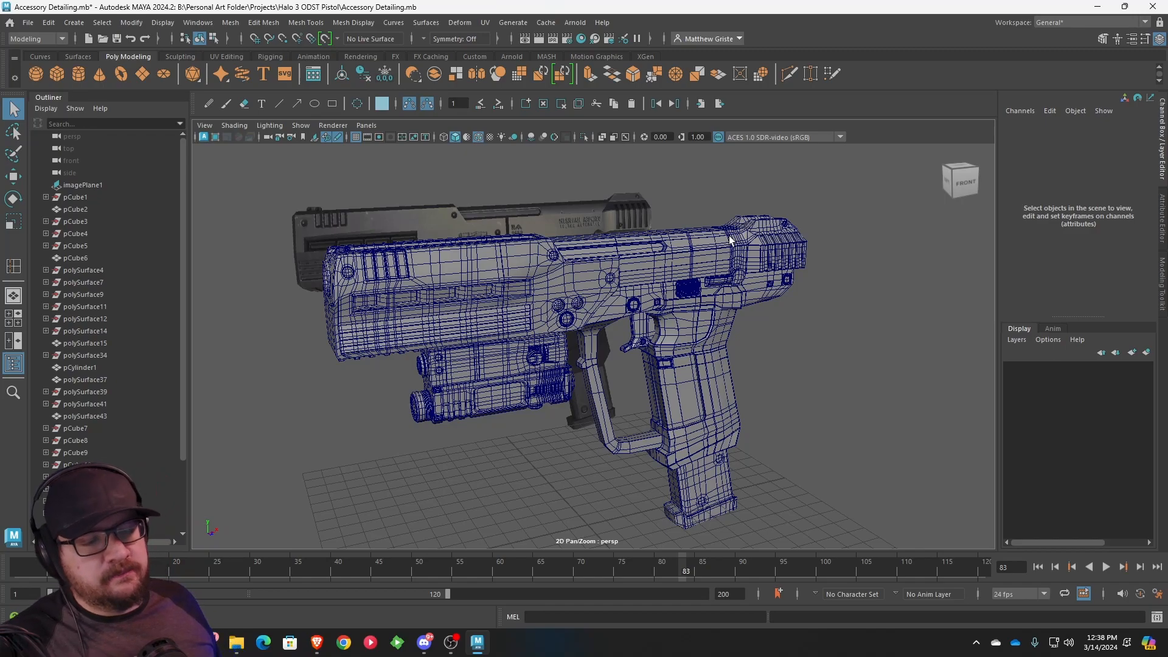
- Turn off the wireframe overlay on the shaded model and examine the pistol against the reference image from several angles
left_click_drag(680, 229, 491, 151, "alt")
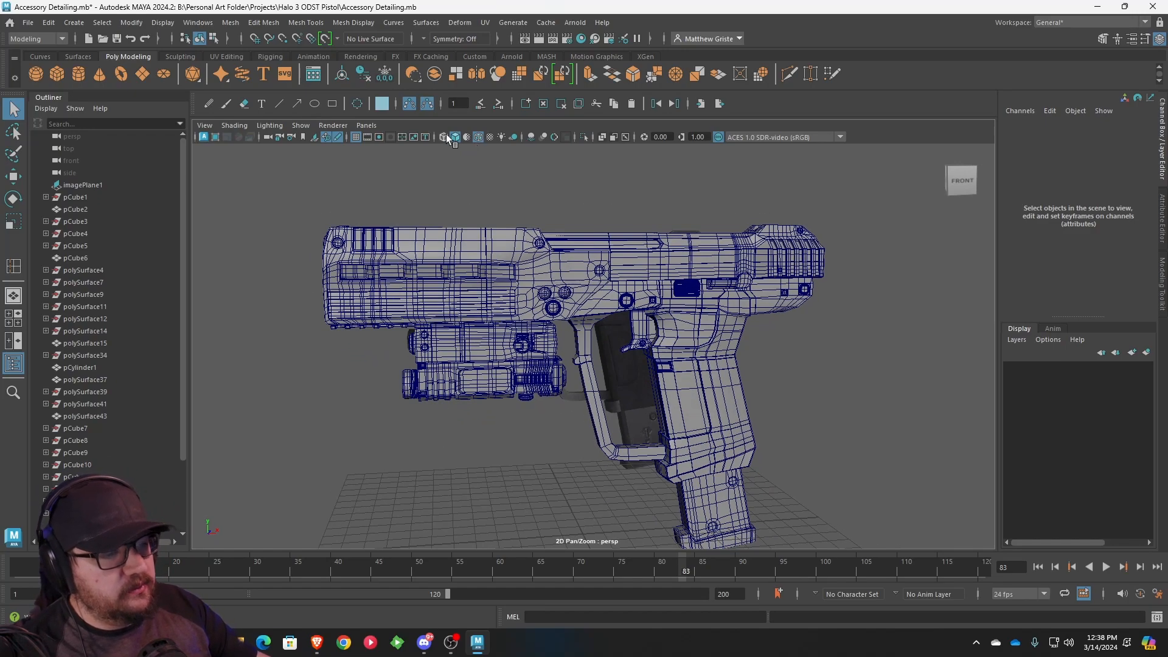
left_click(478, 137)
mouse_move(546, 271)
left_mouse_down("alt")
mouse_move(491, 273)
mouse_move(465, 247)
mouse_move(355, 266)
left_mouse_up("alt")
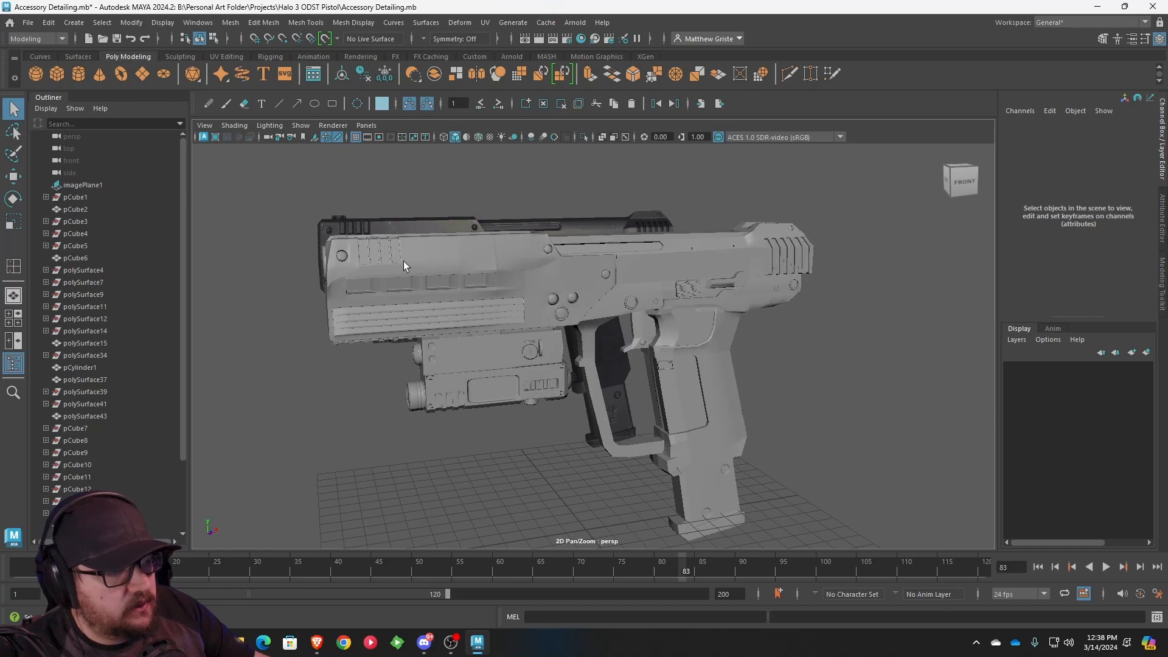
left_click_drag(705, 332, 669, 315, "alt")
left_click_drag(497, 296, 560, 309, "alt")
left_click_drag(588, 313, 586, 268, "alt")
left_click_drag(703, 243, 587, 314, "alt")
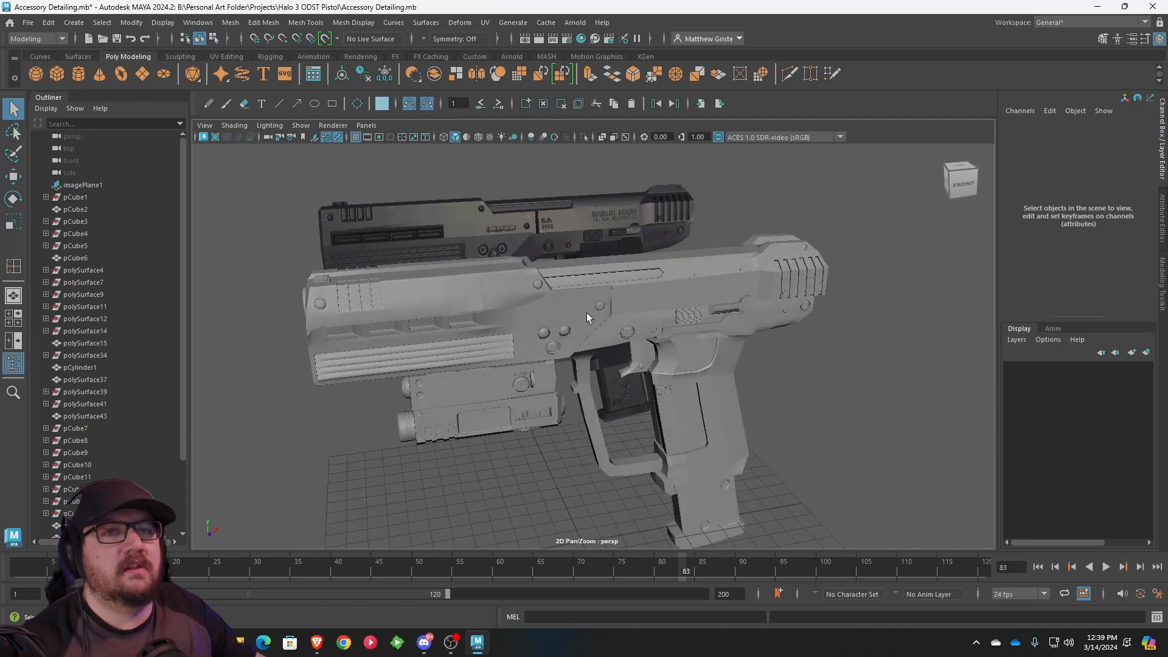